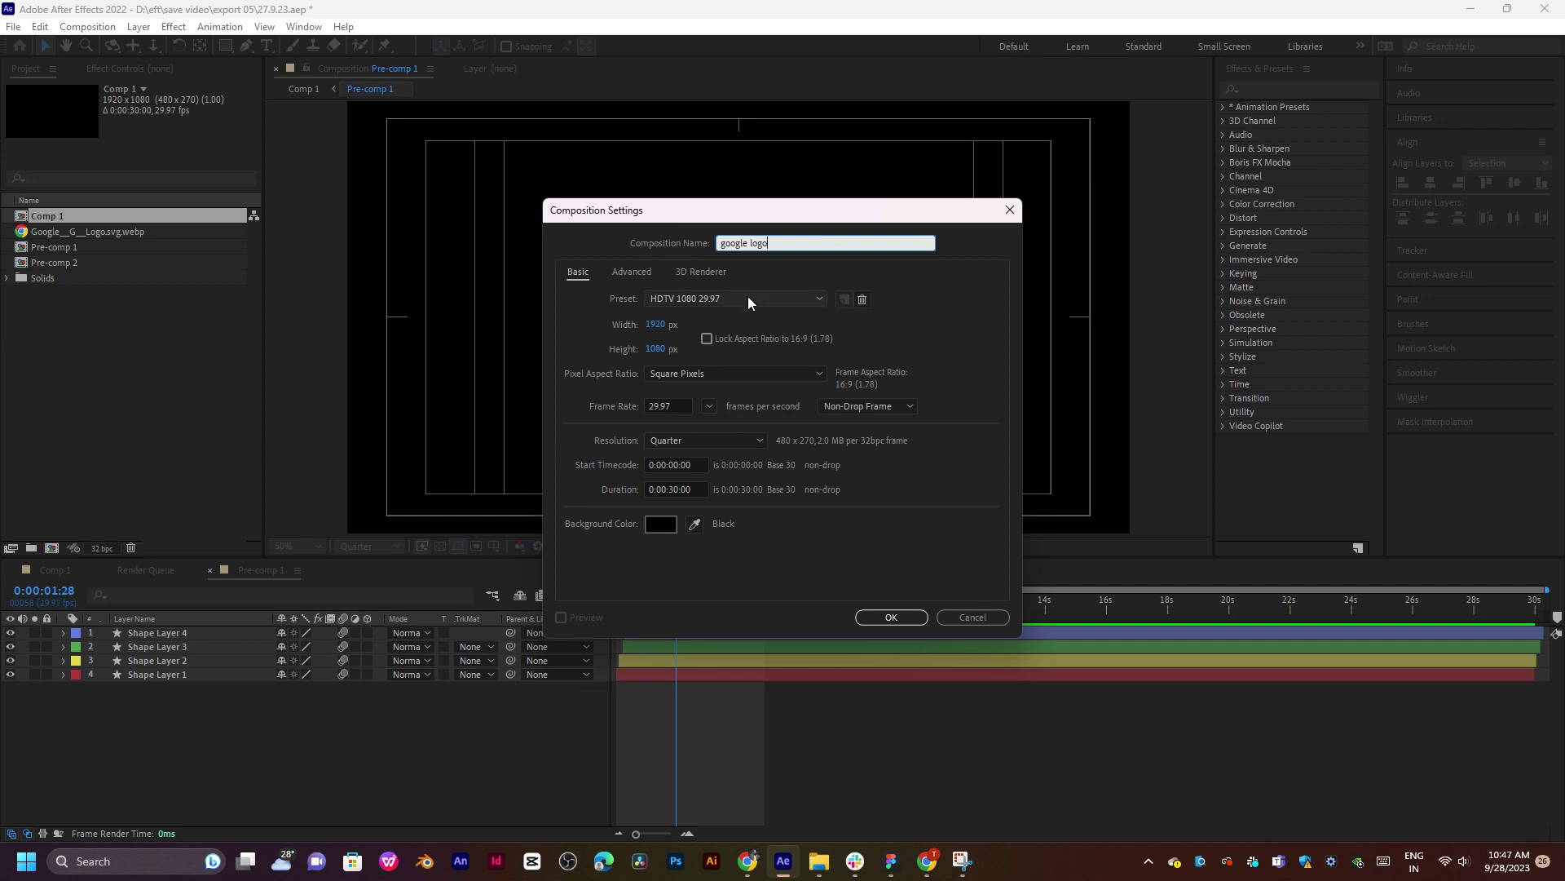
Set the new composition's frame rate to 60 fps, keeping its pixel aspect ratio at Square Pixels.
left_click(750, 298)
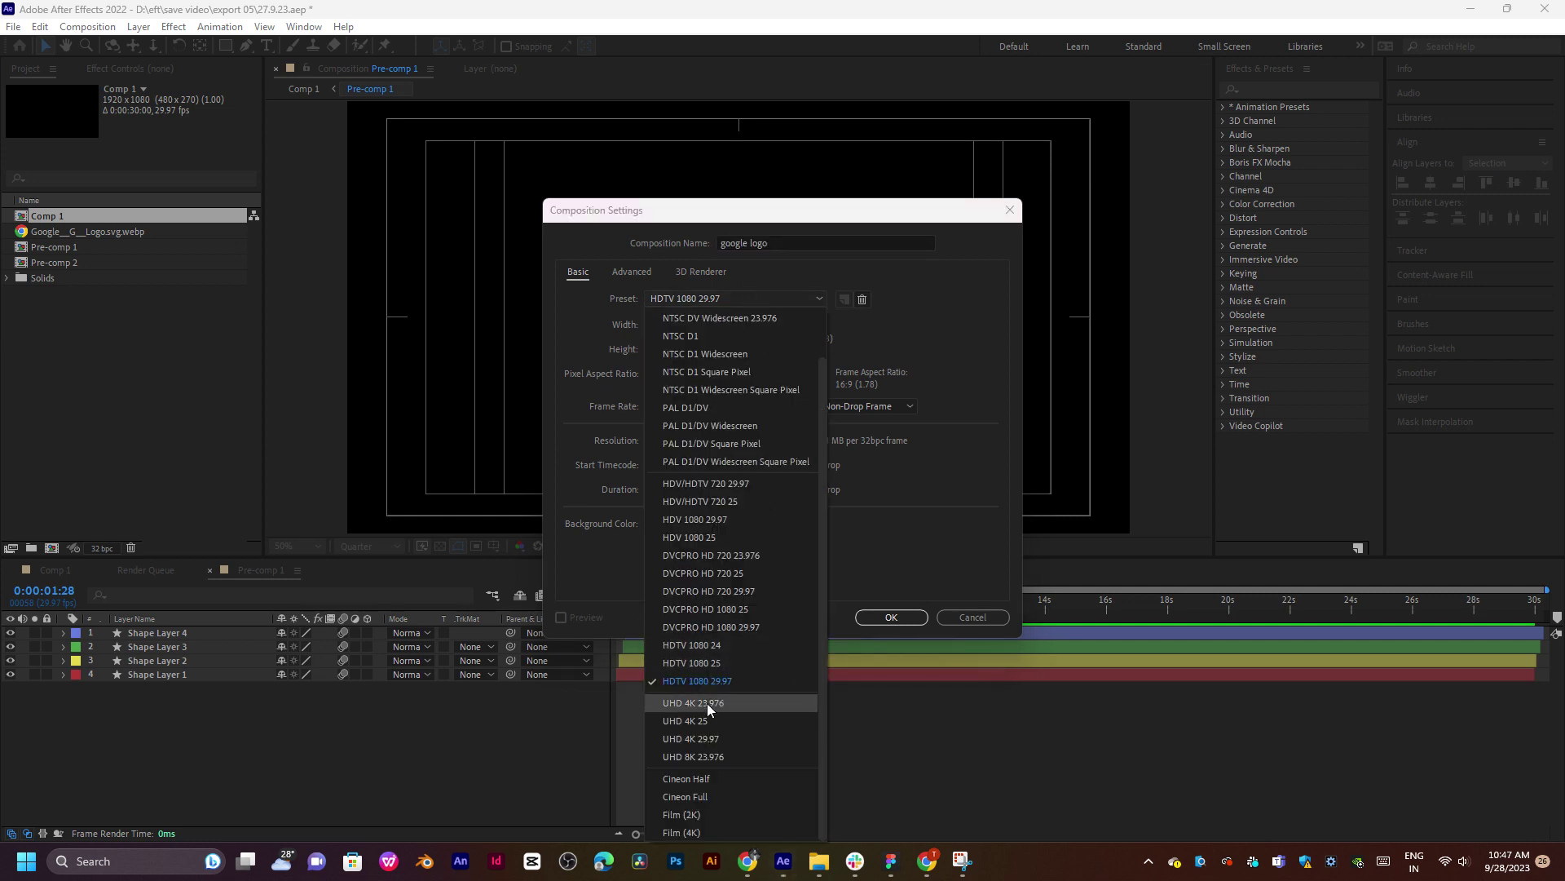
left_click(947, 531)
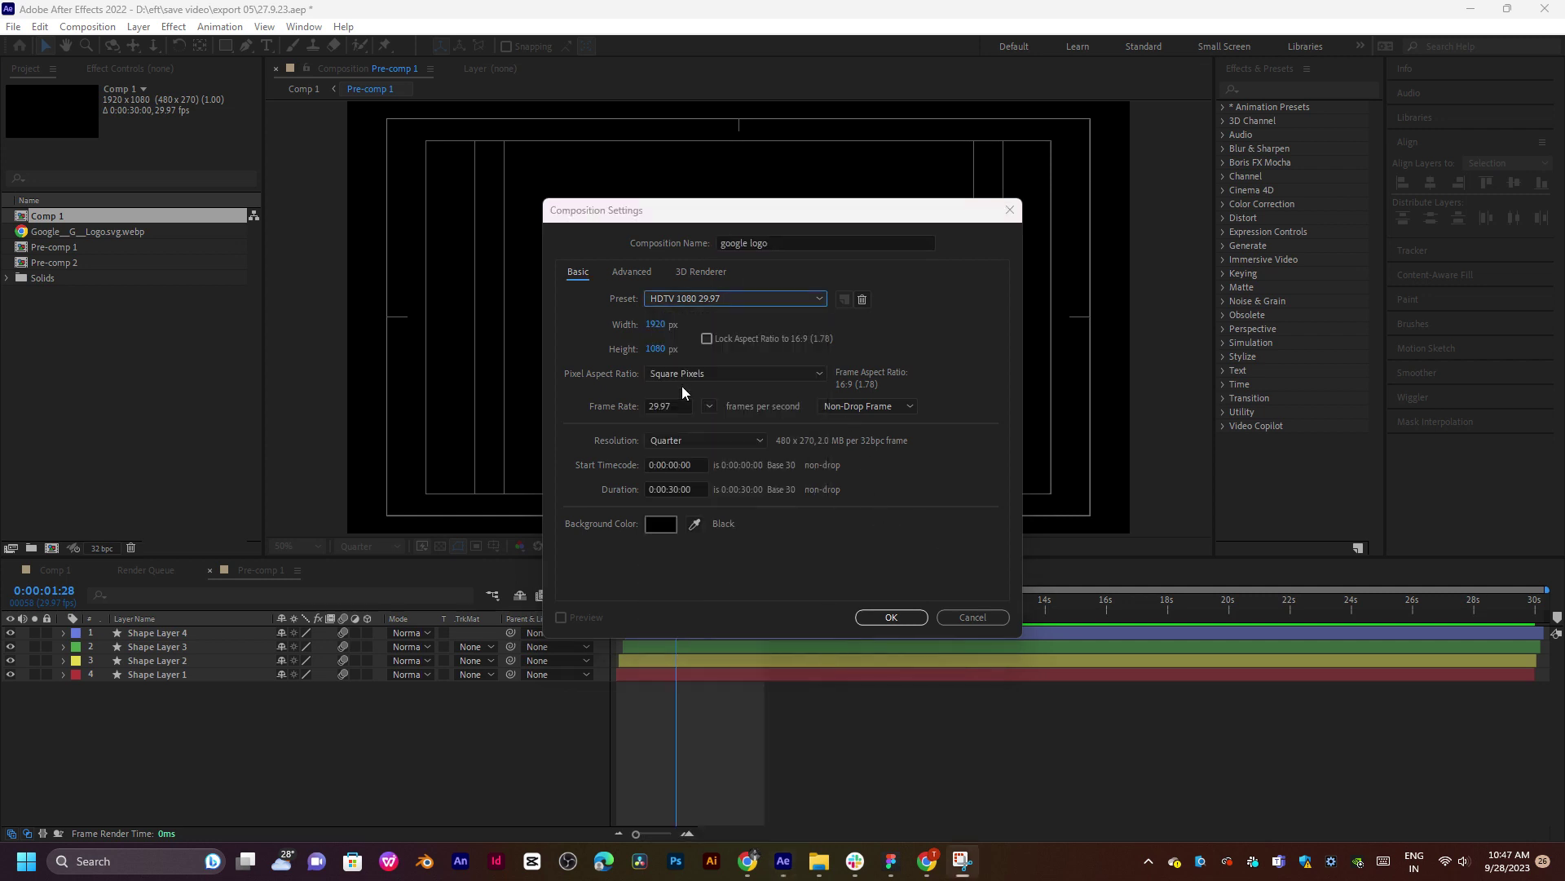
left_click(709, 406)
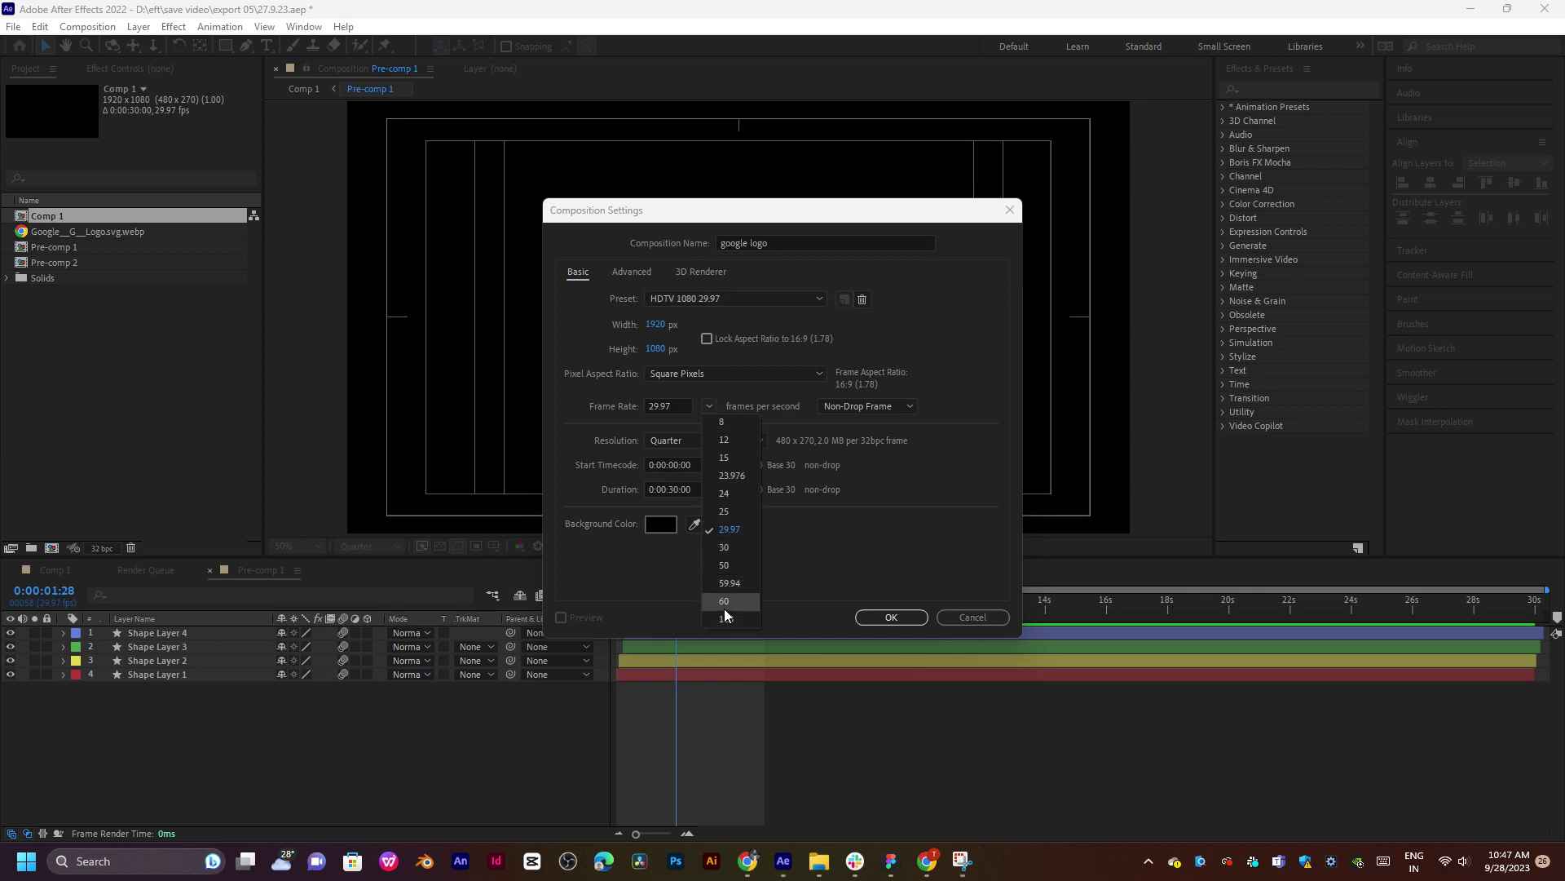
left_click(727, 617)
left_click(715, 375)
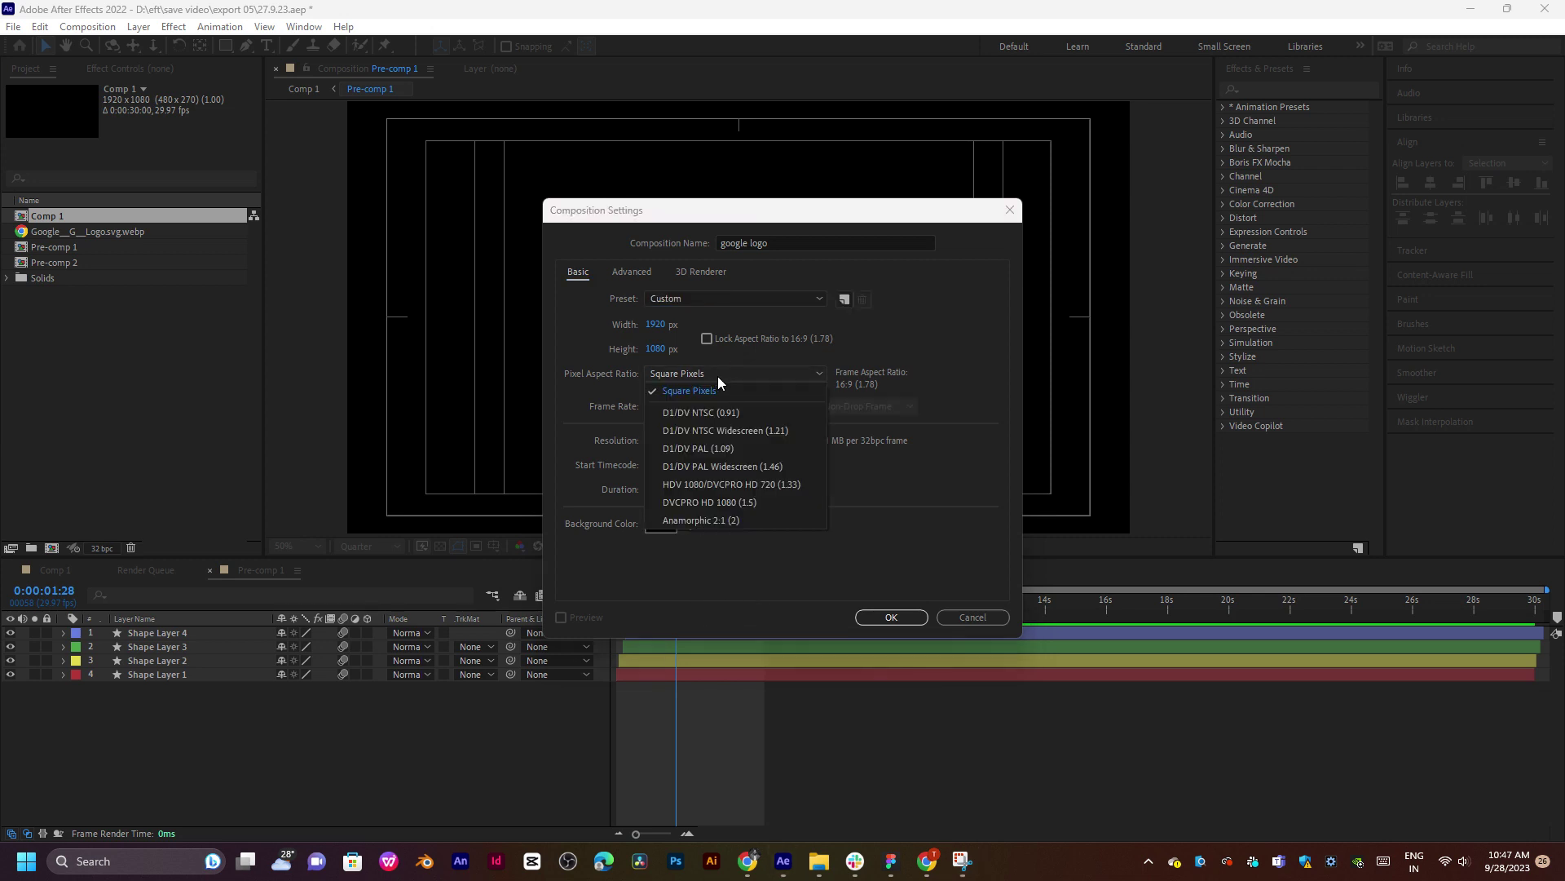
left_click(719, 377)
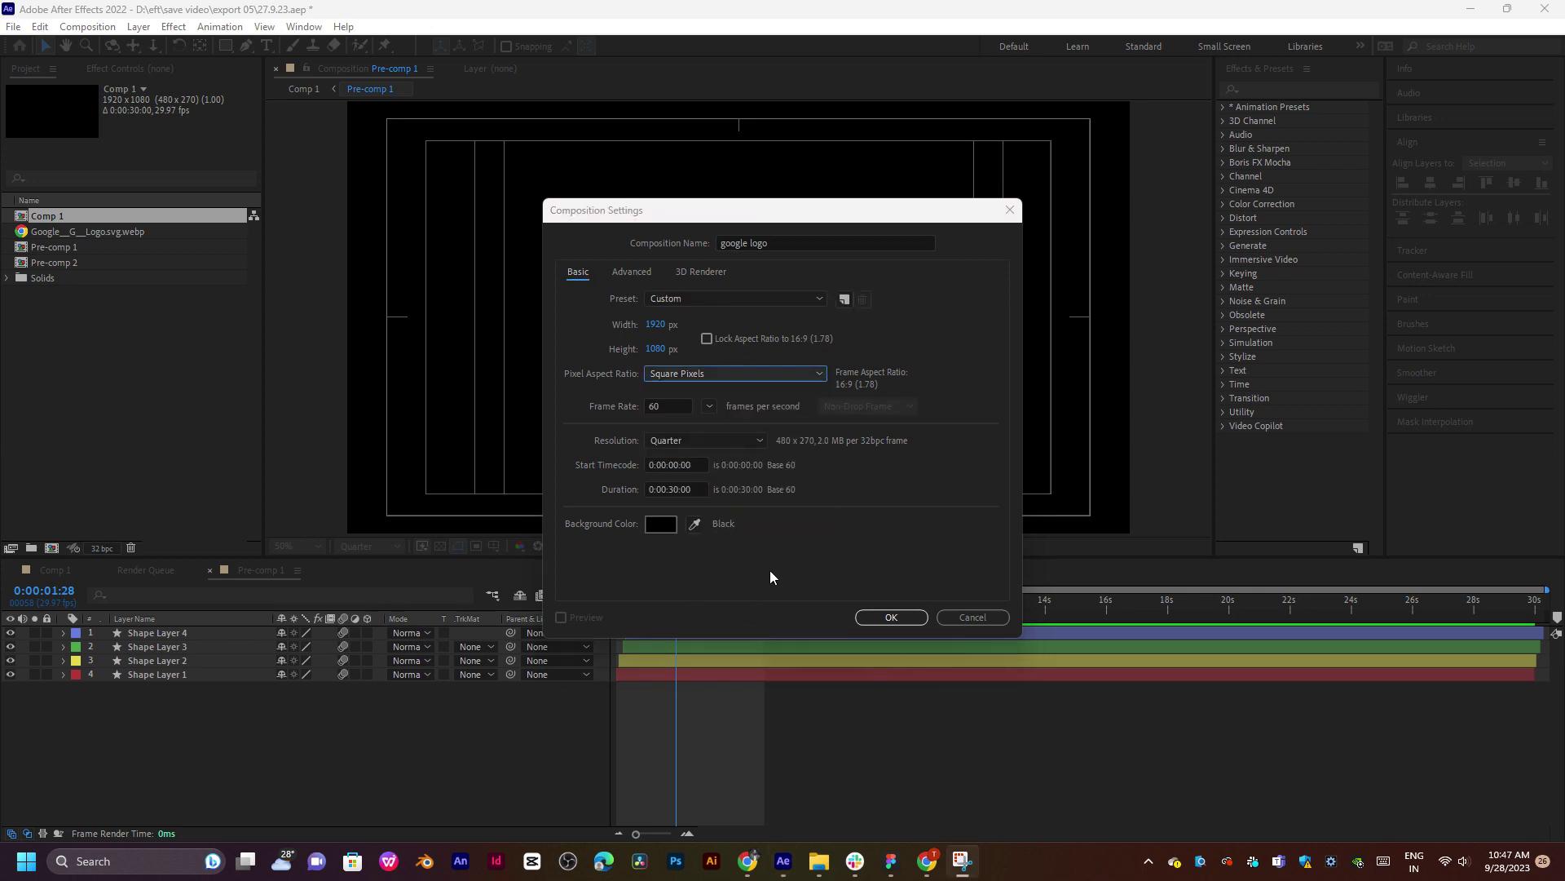
Set the resolution to Full and create the composition named google logo.
left_click(702, 441)
left_click(698, 457)
left_click(698, 442)
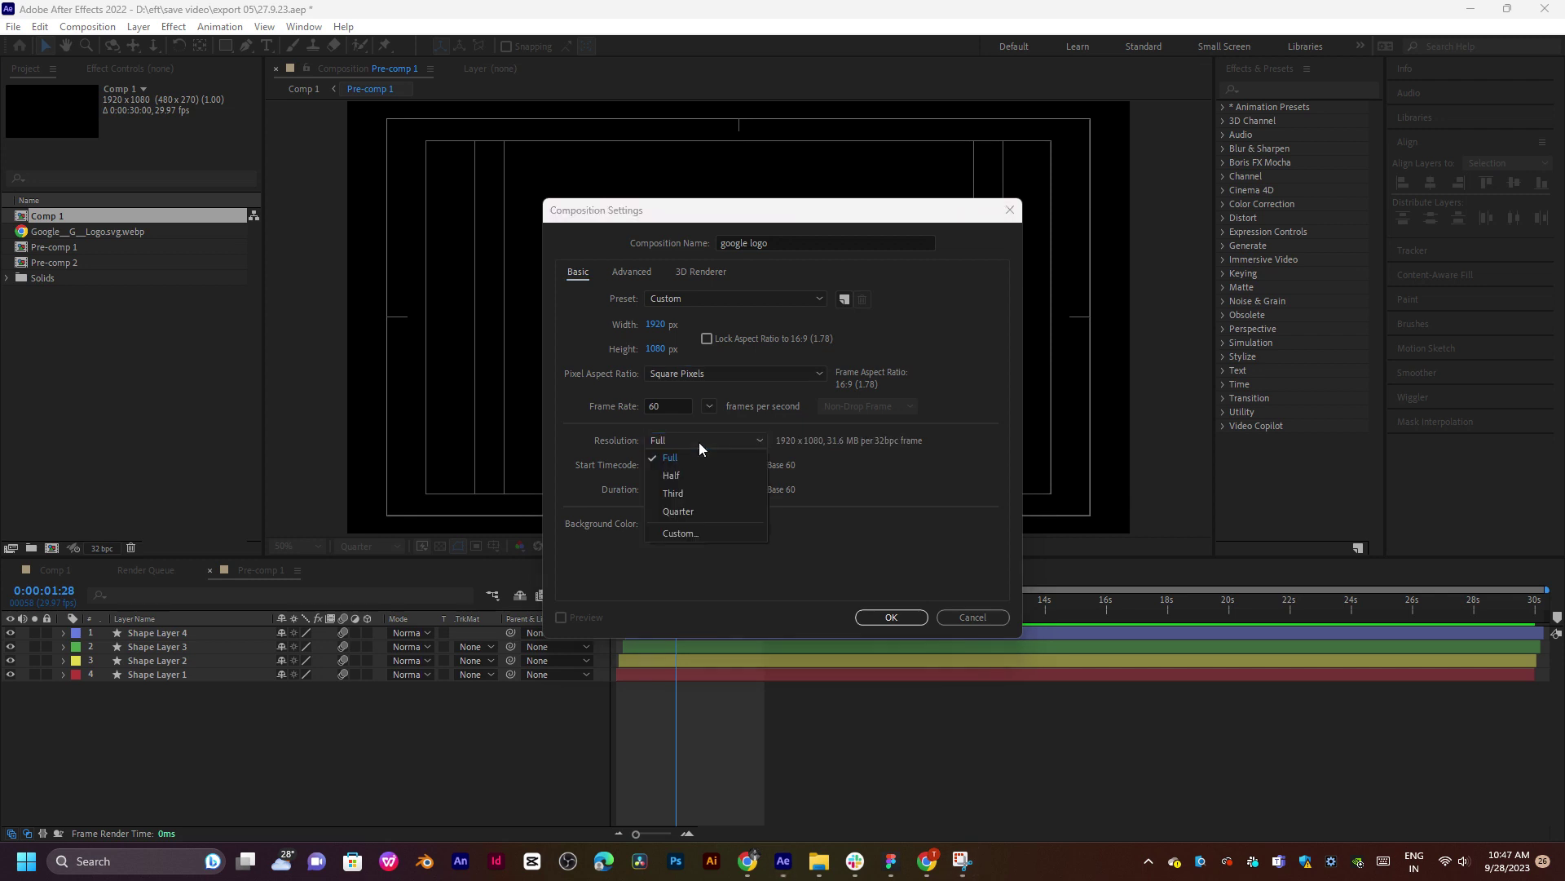
left_click(698, 442)
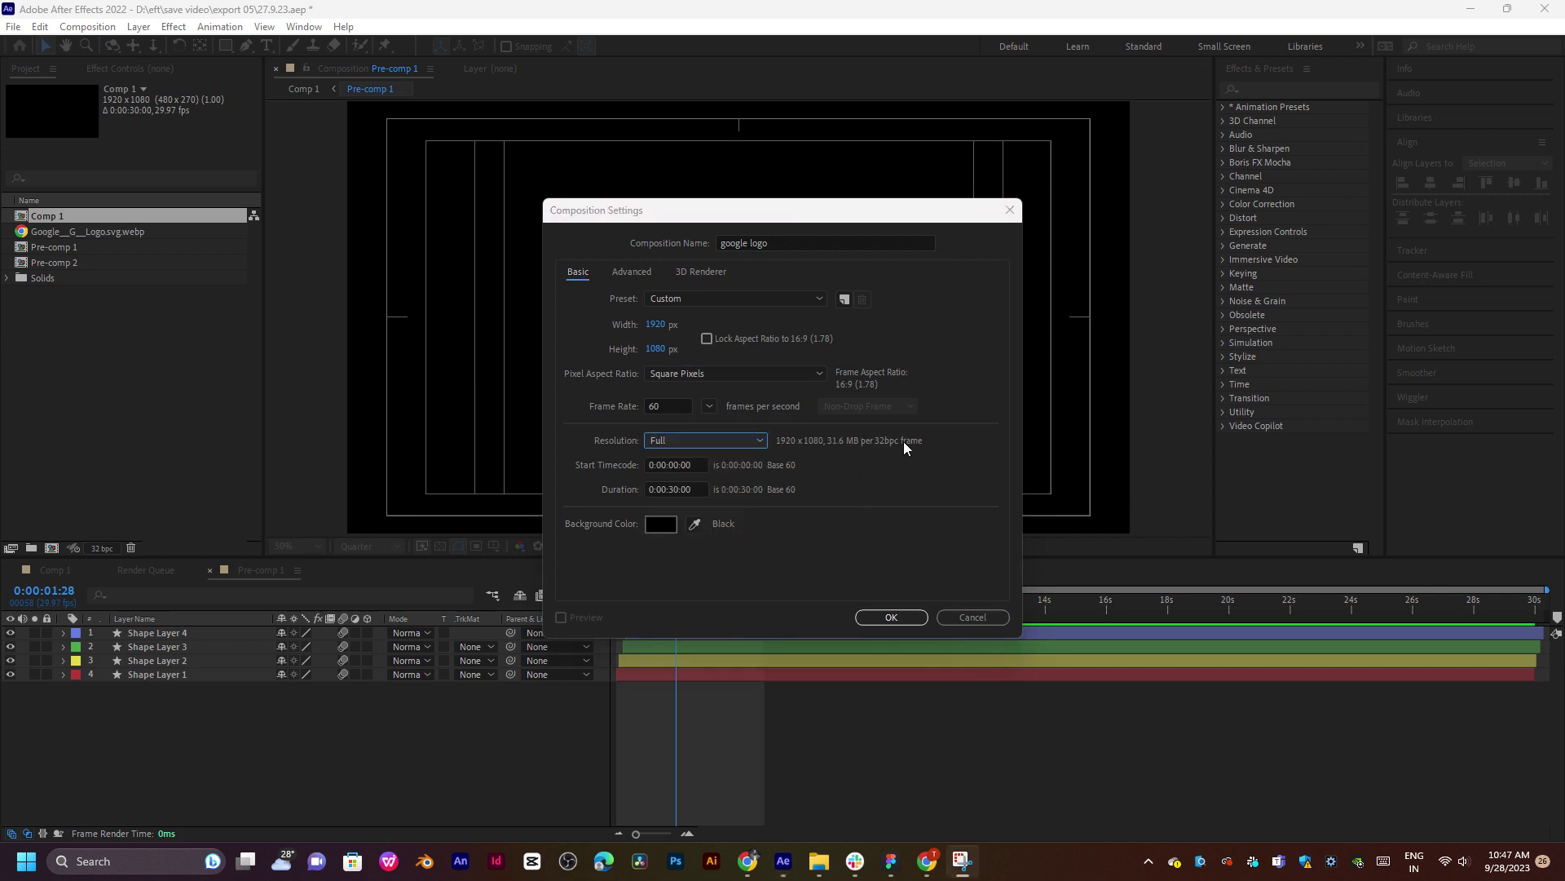
left_click(633, 272)
left_click(571, 271)
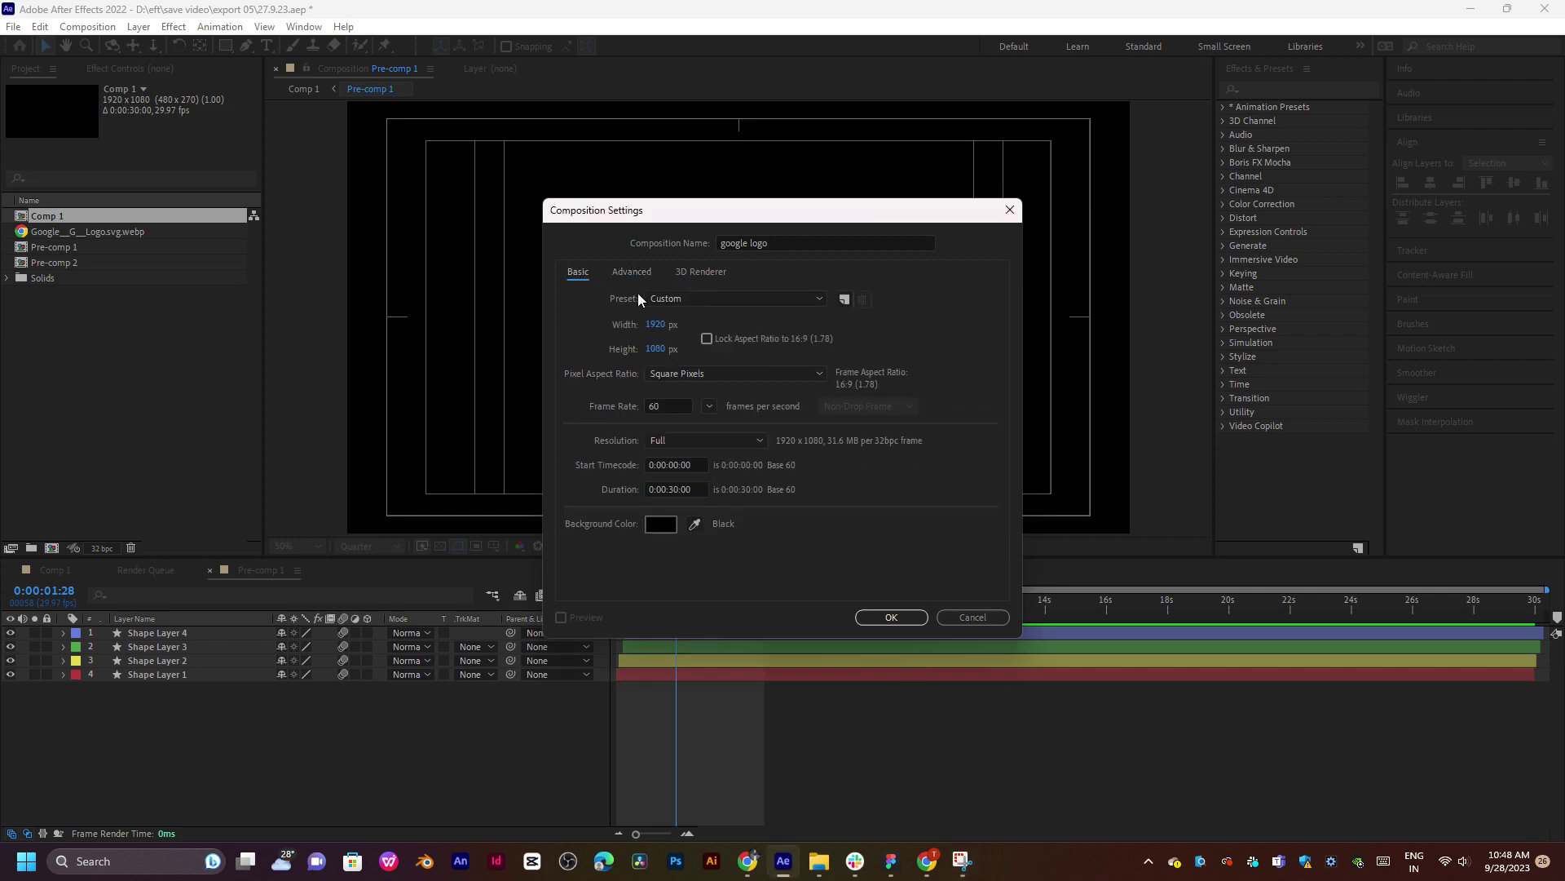
left_click(701, 272)
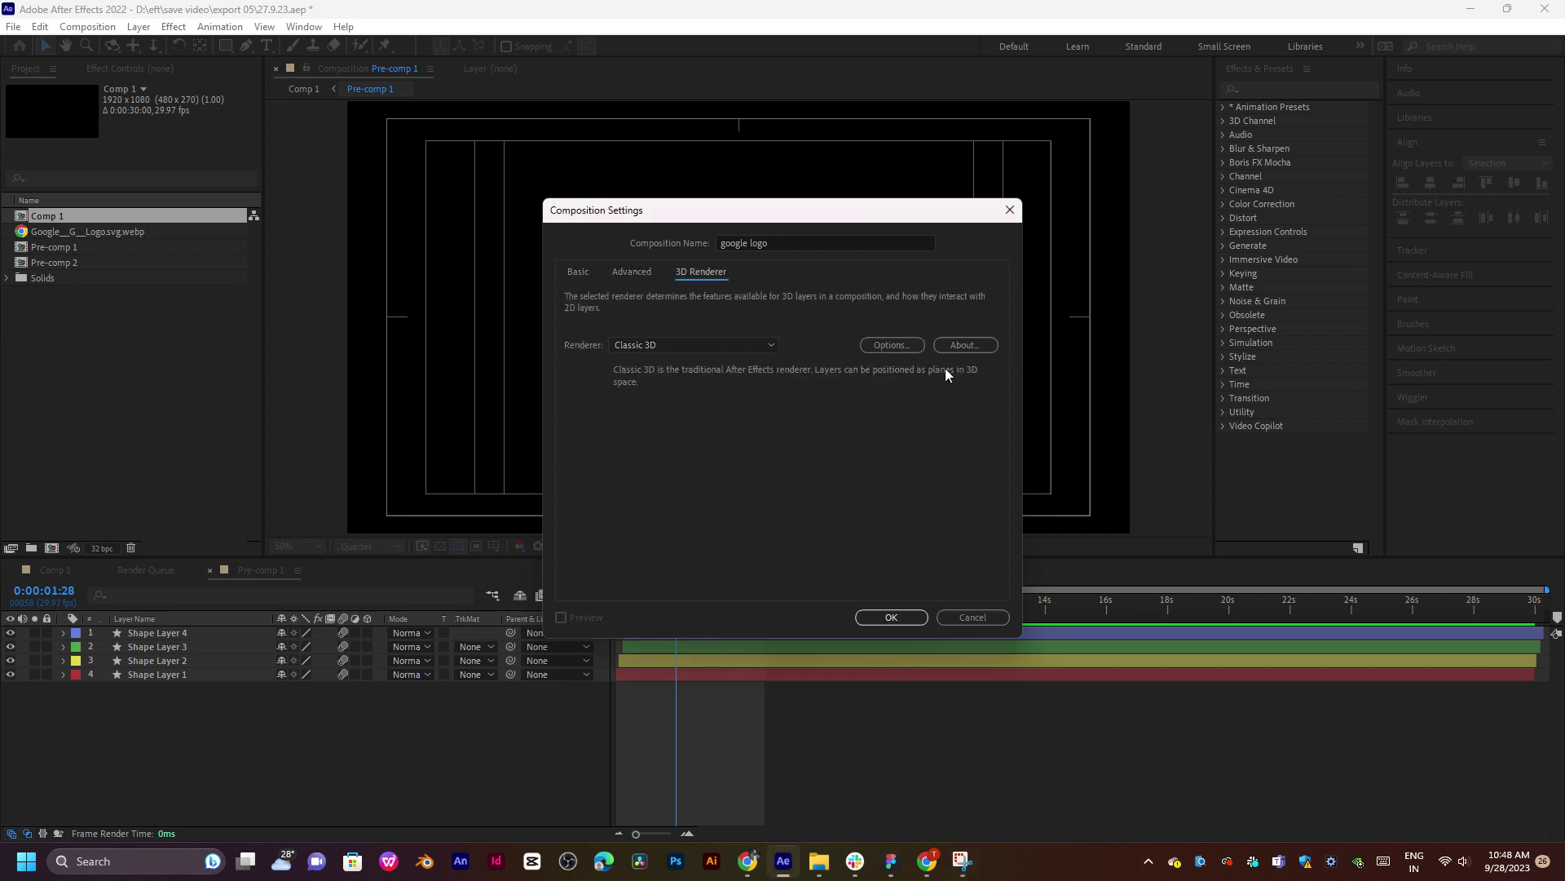
left_click(578, 272)
left_click(888, 617)
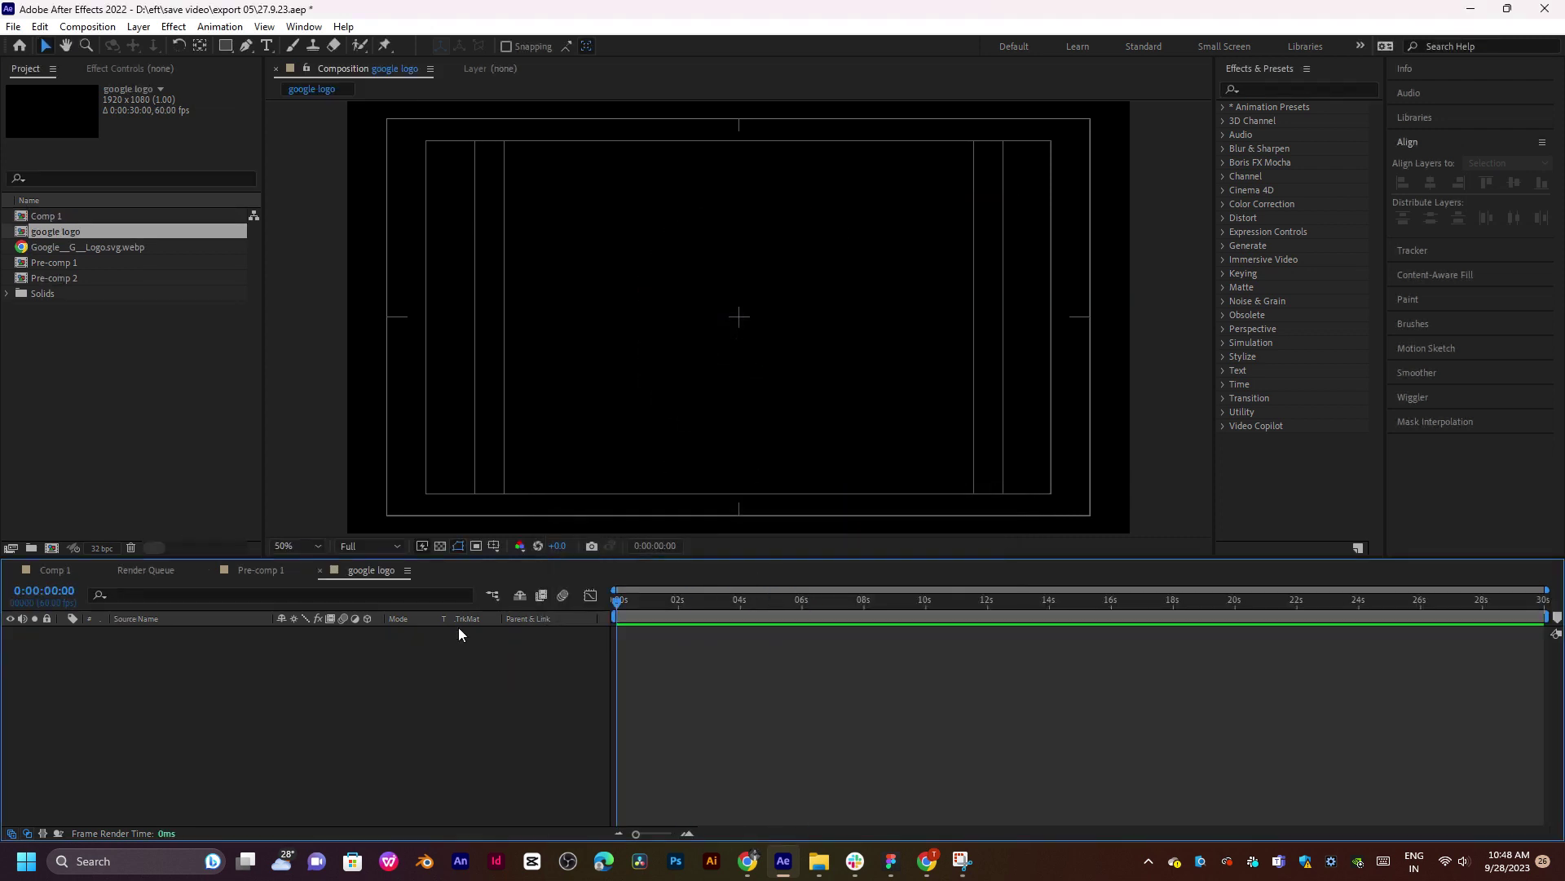
Add a white solid layer as the background of the google logo composition.
right_click(443, 706)
mouse_move(571, 503)
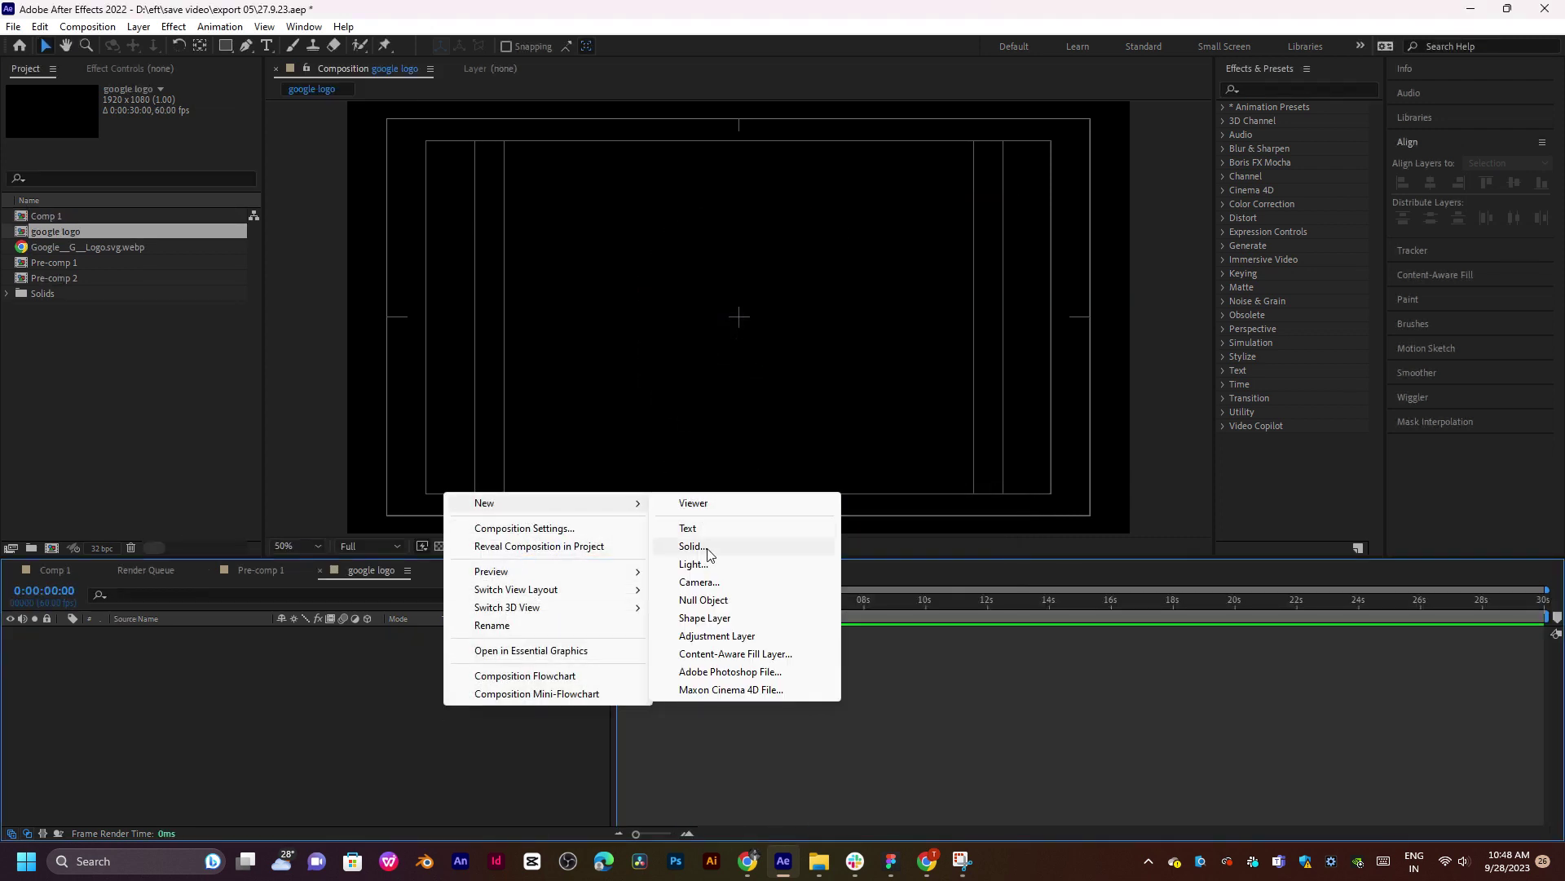
left_click(708, 553)
left_click(843, 571)
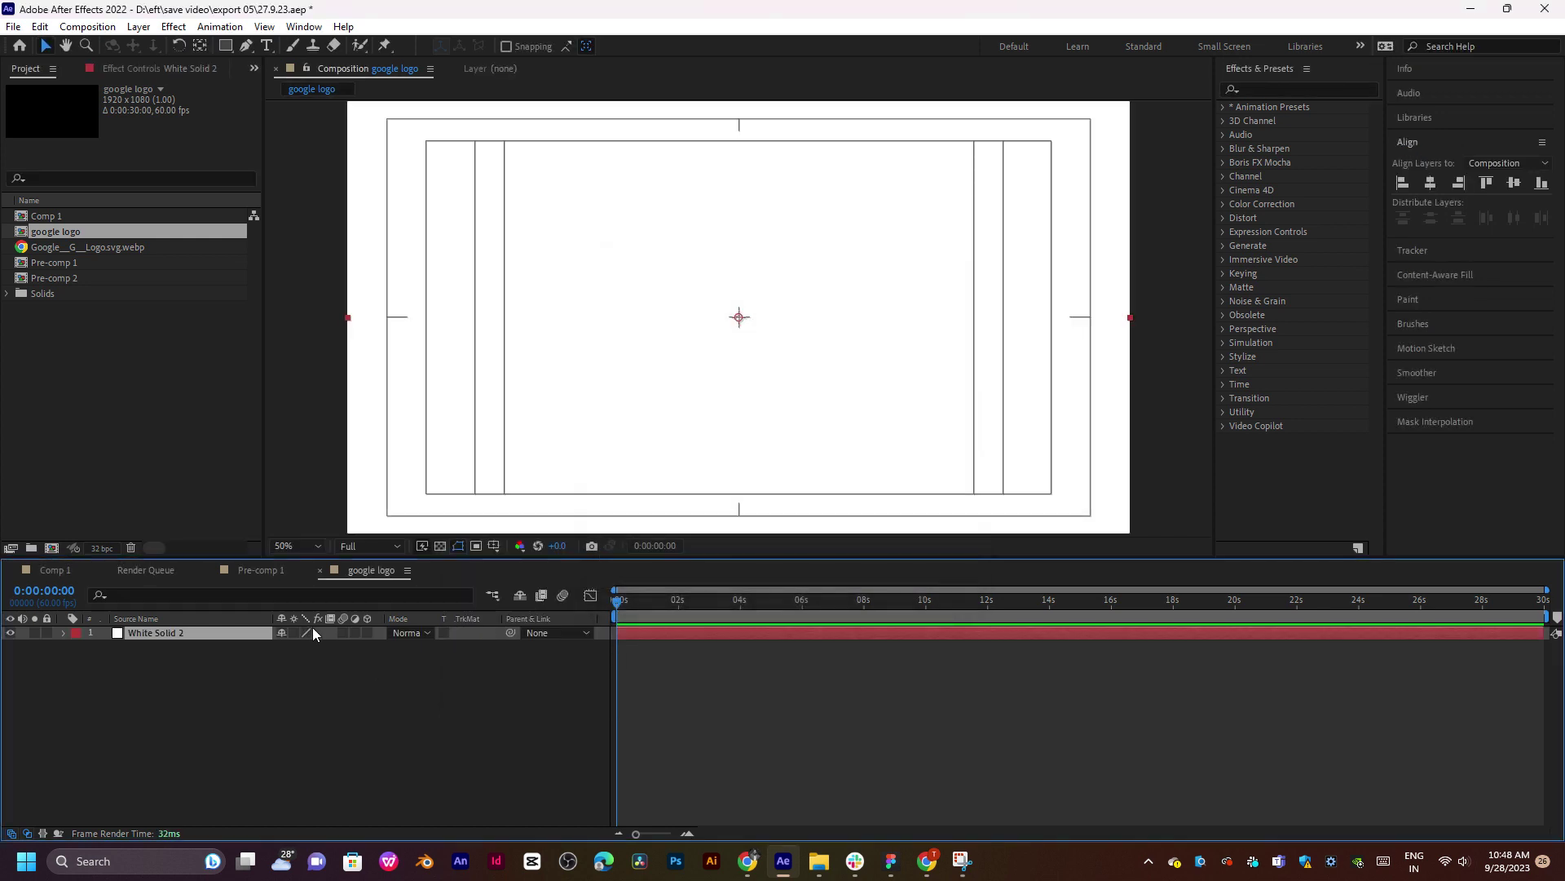
mouse_move(735, 335)
left_mouse_down()
mouse_move(775, 283)
mouse_move(692, 342)
mouse_move(779, 380)
mouse_move(718, 320)
left_mouse_up()
key("v")
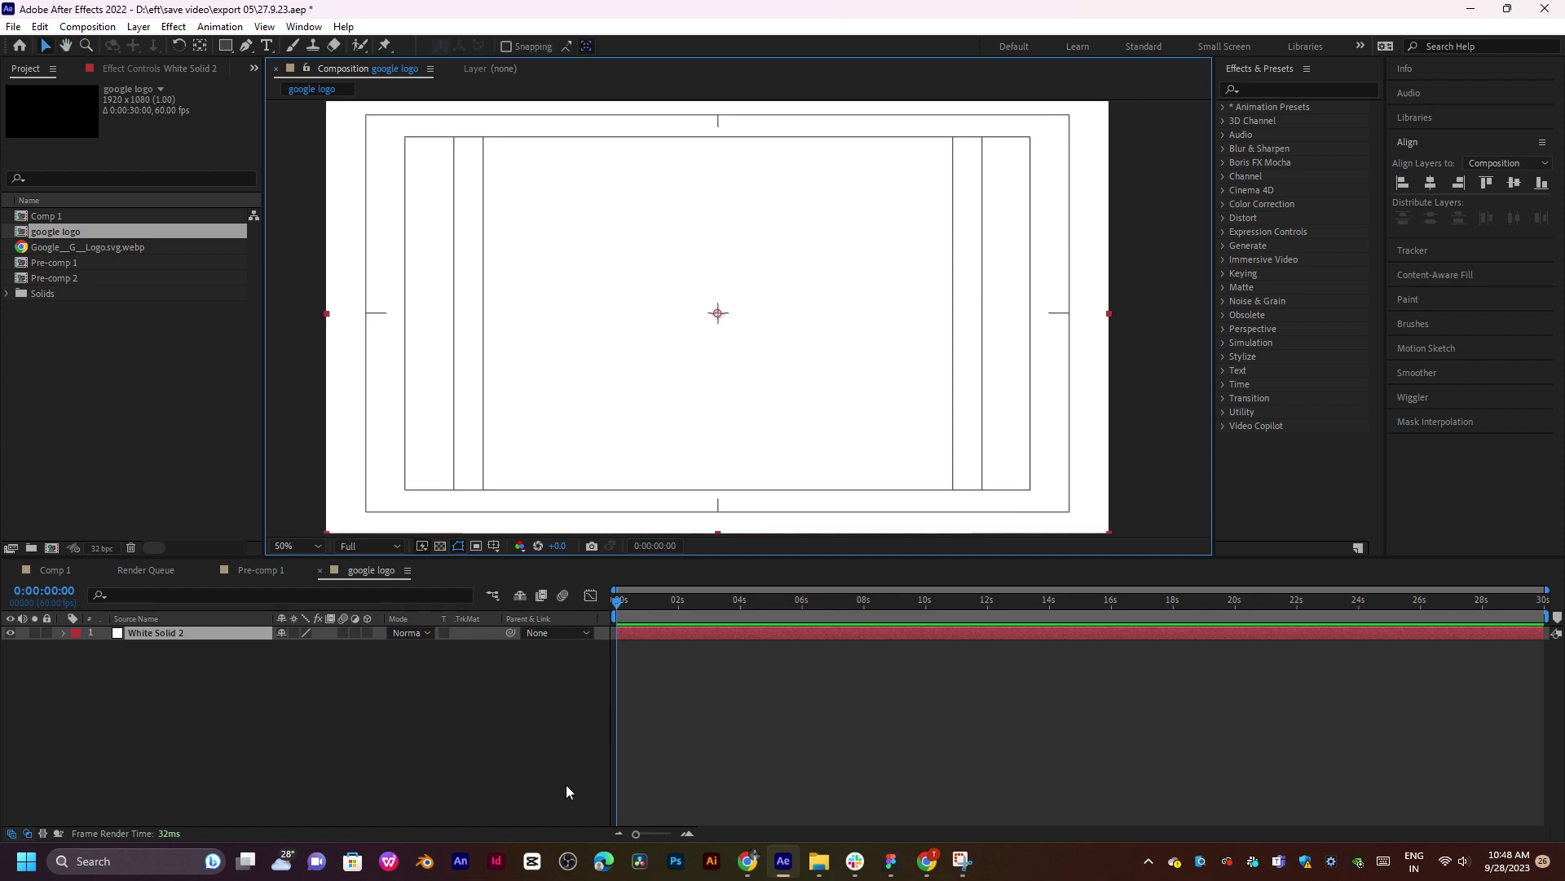
left_click(678, 809)
Switch to File Explorer and open New folder (2) inside the 01.02.2023 folder on drive D.
mouse_move(818, 861)
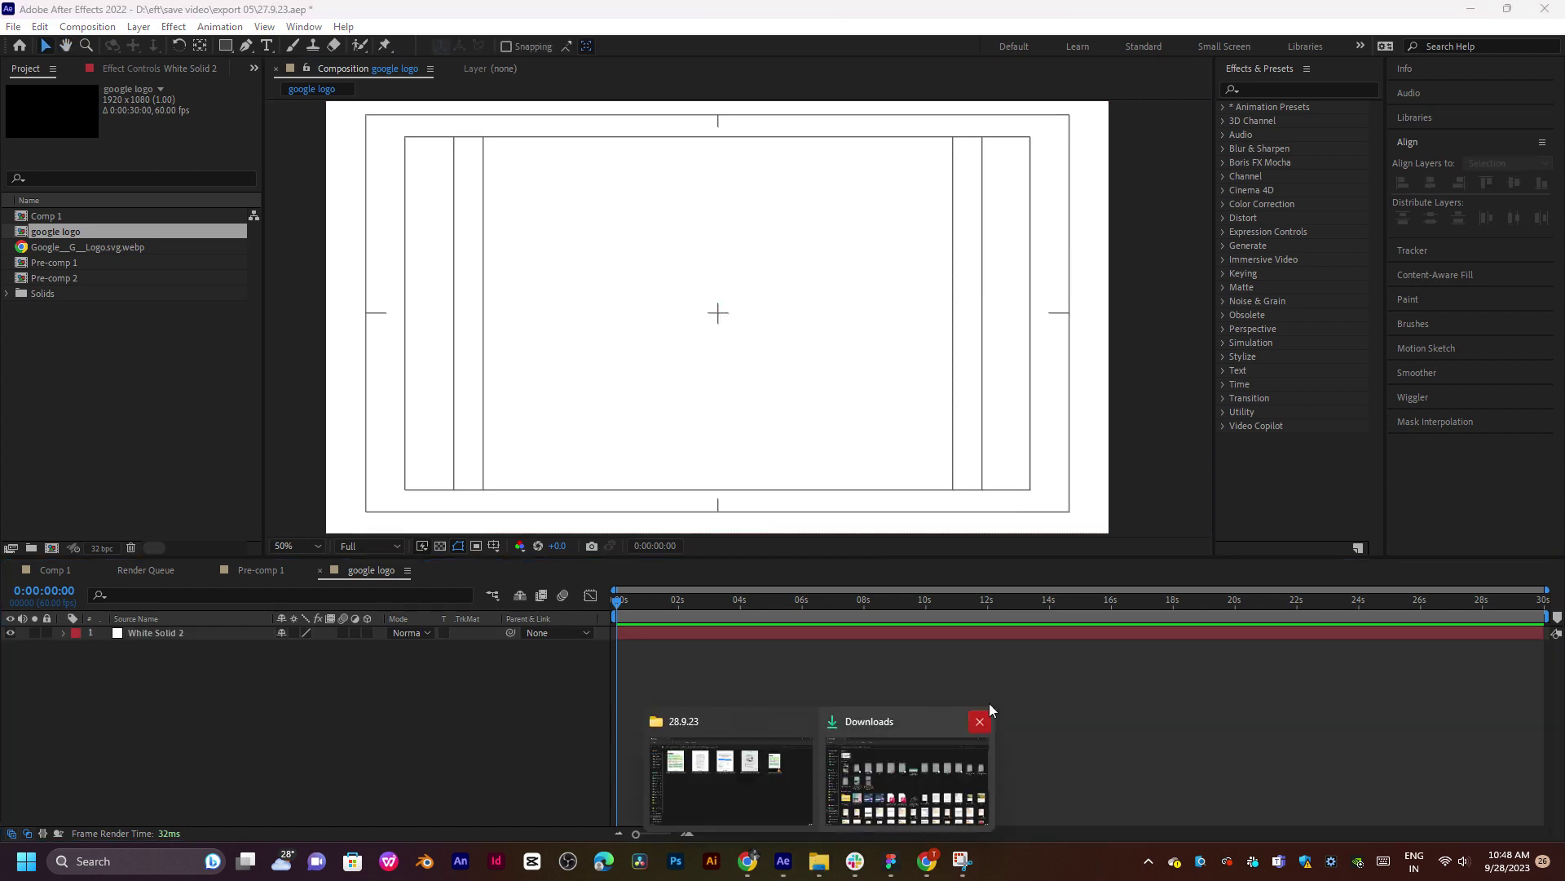
left_click(941, 761)
key("alt+Up")
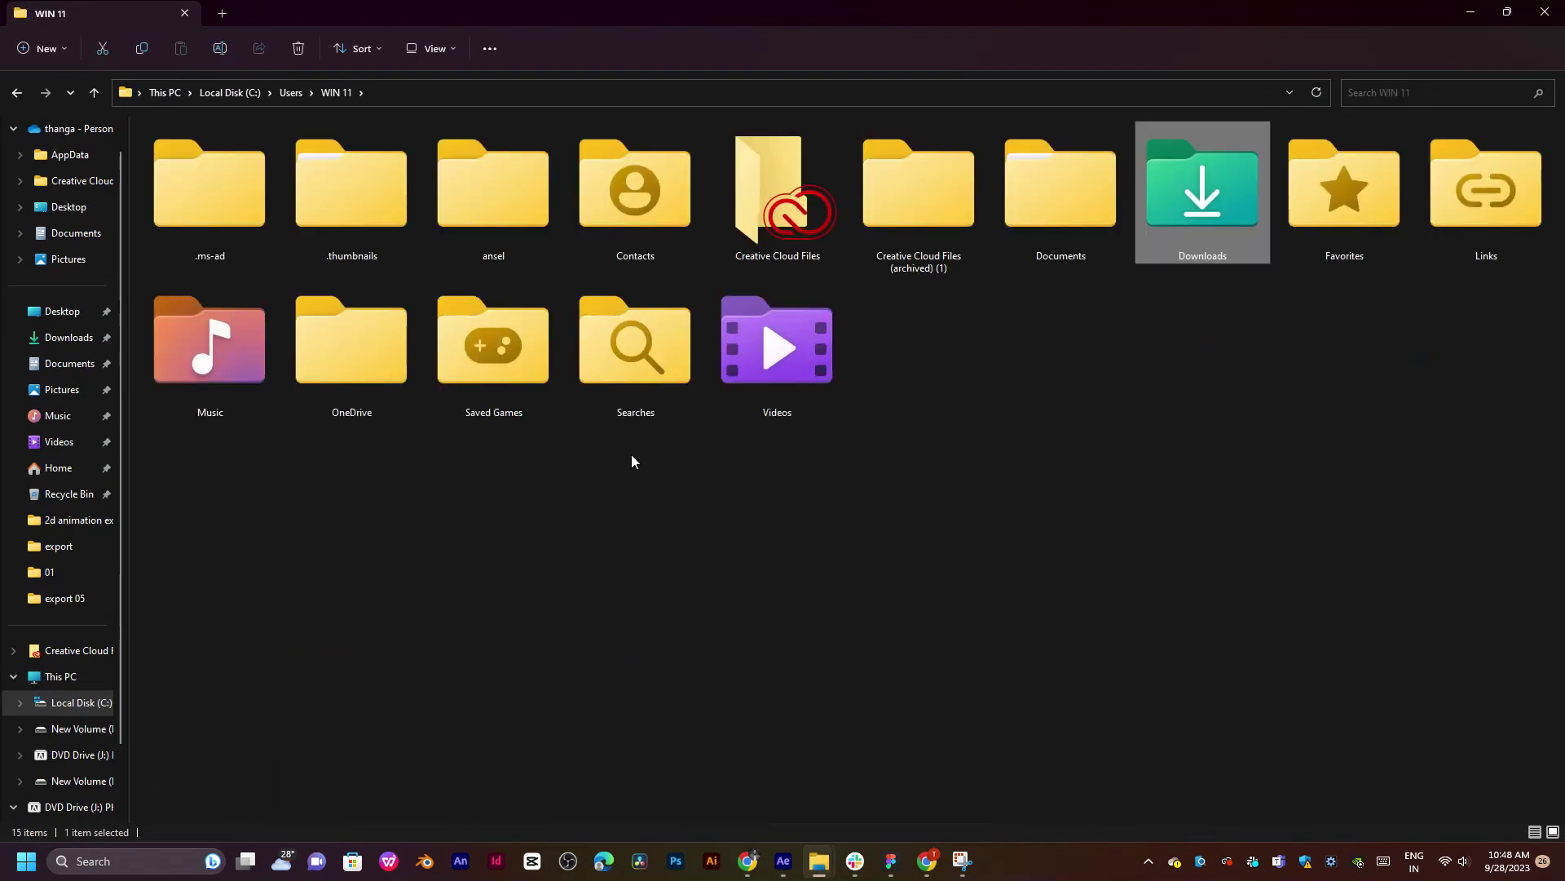
left_click(51, 682)
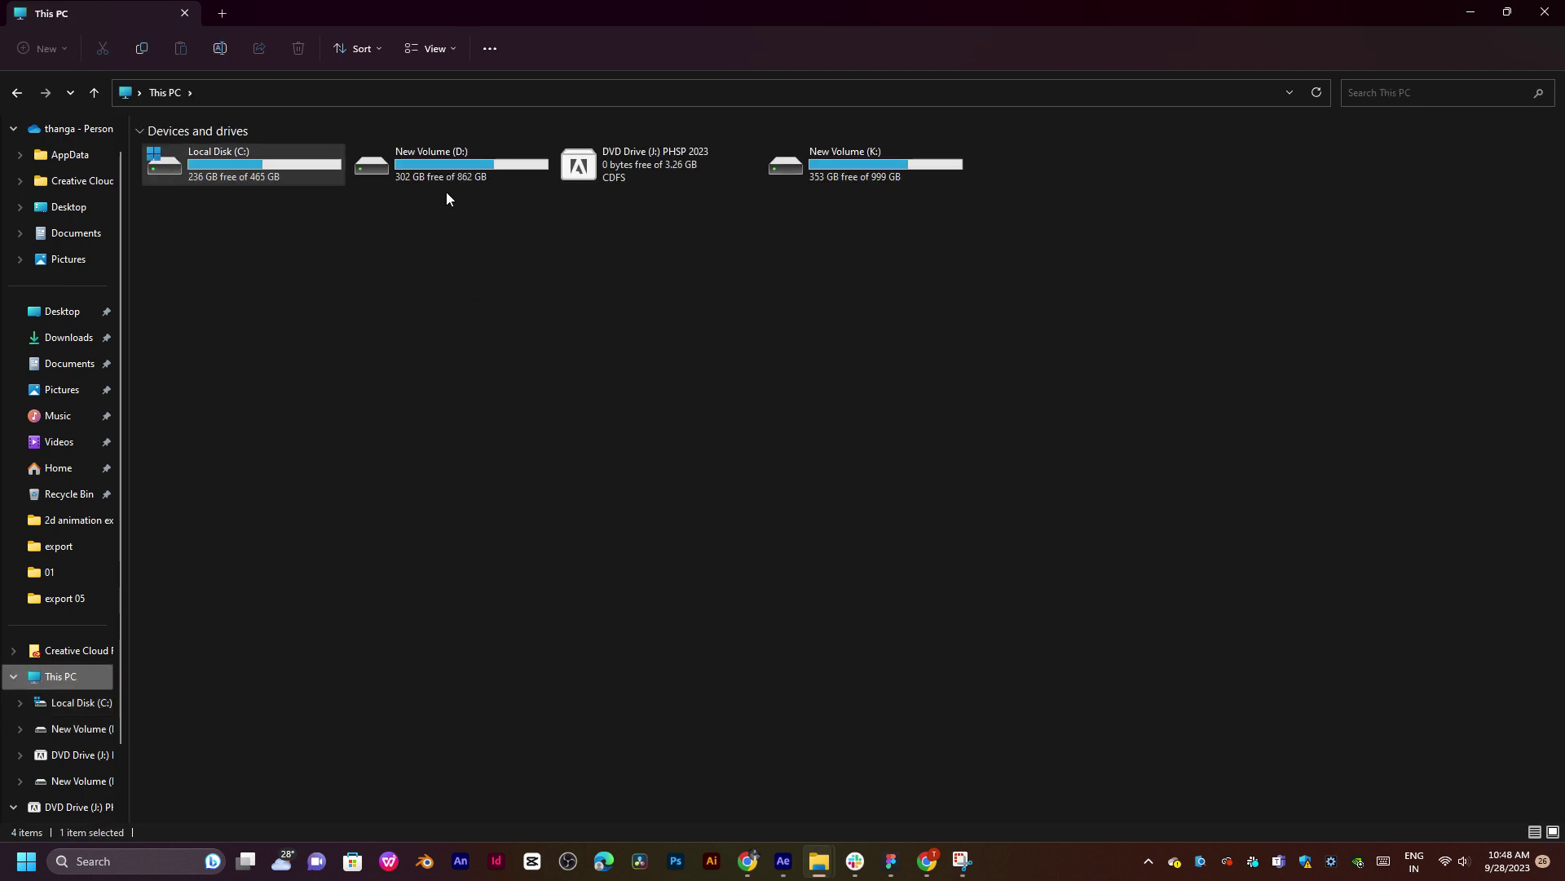
double_click(450, 167)
double_click(204, 165)
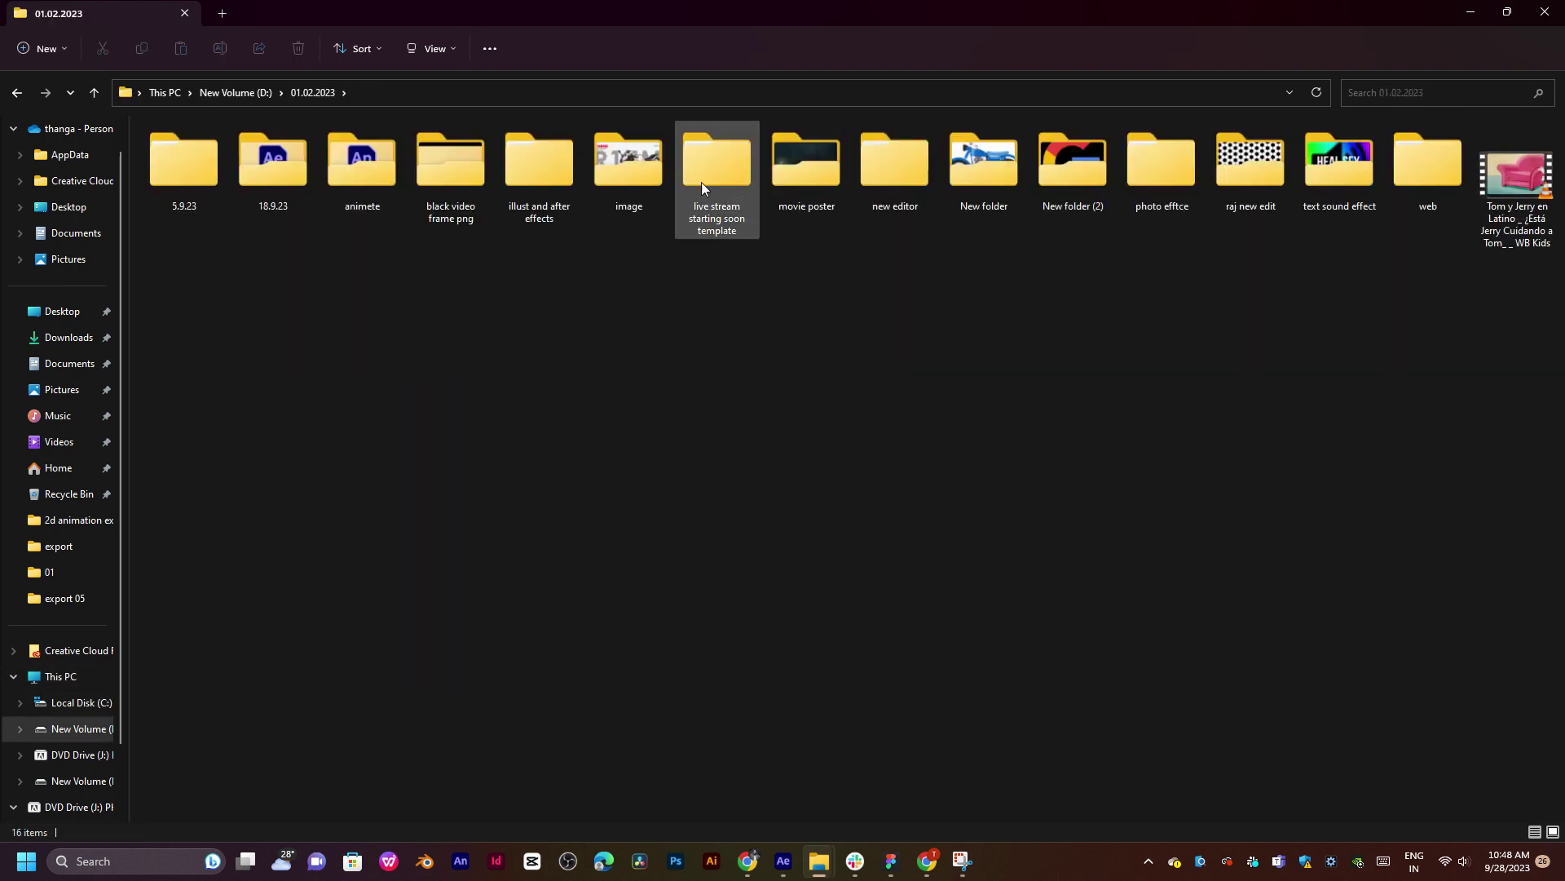
double_click(1064, 159)
Import the Google__G__Logo.svg image into the After Effects project.
left_click(177, 137)
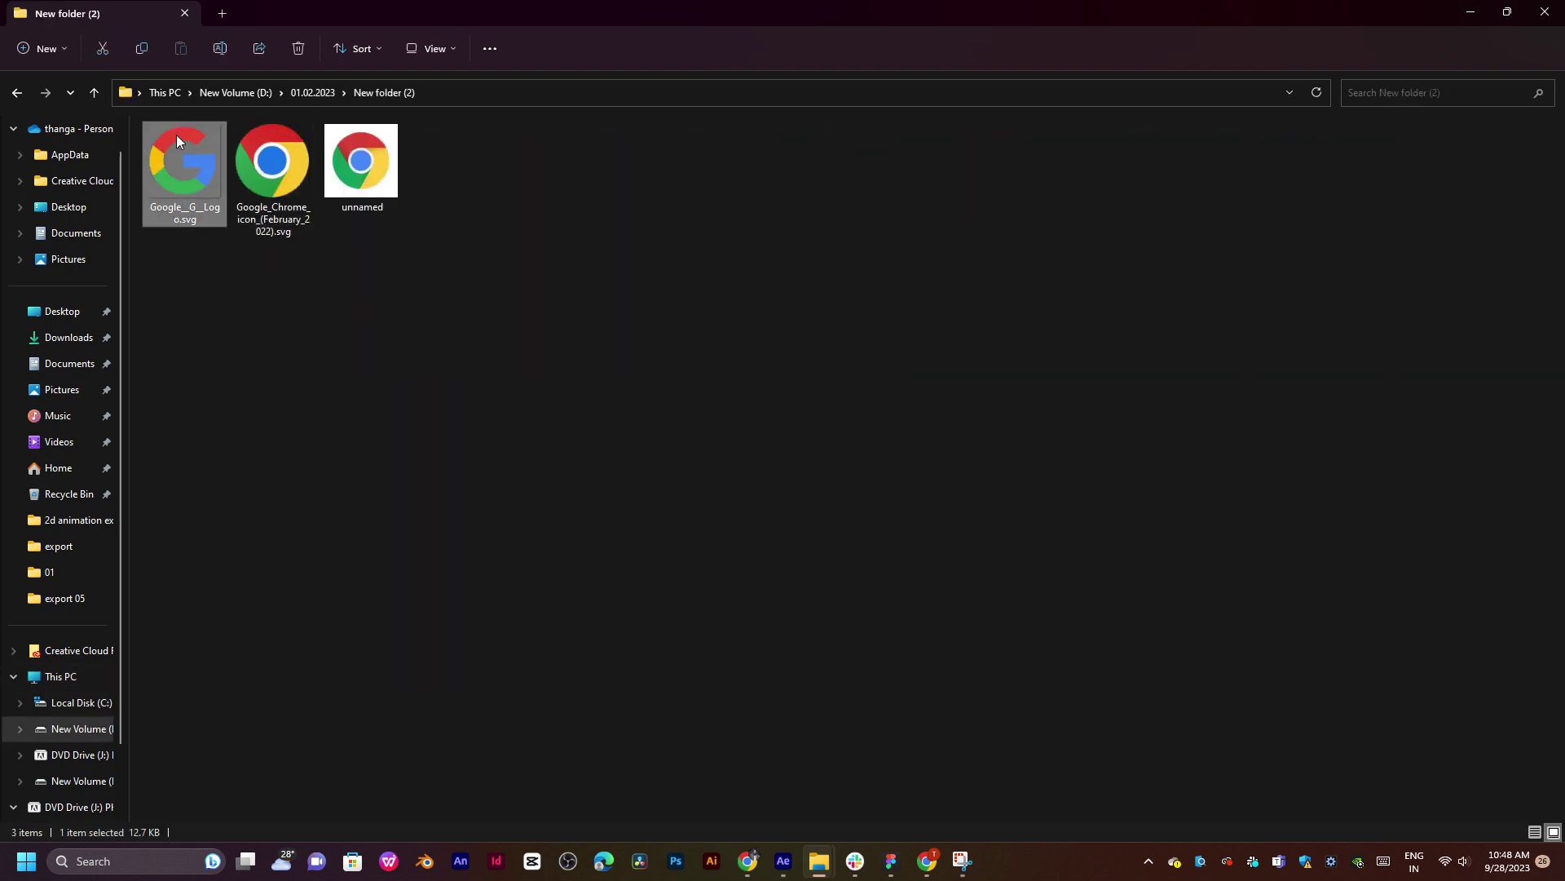
left_click_drag(176, 135, 179, 401)
key("alt+Tab")
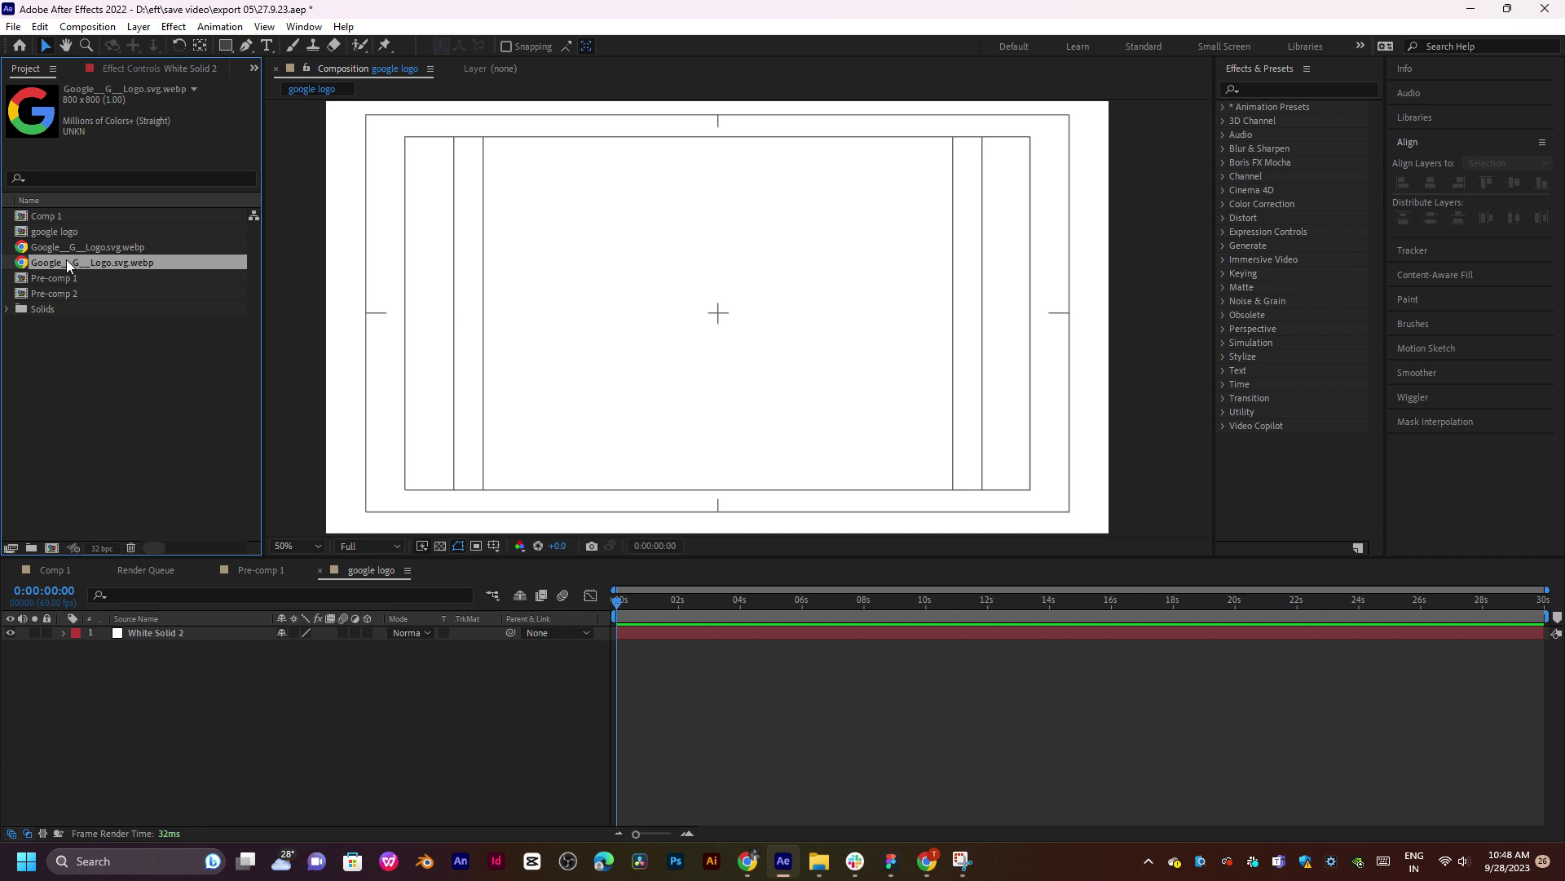
Place the imported Google logo above the white solid and scale it down in the right part of the frame.
left_click_drag(68, 265, 203, 632)
left_click_drag(799, 374, 1046, 369)
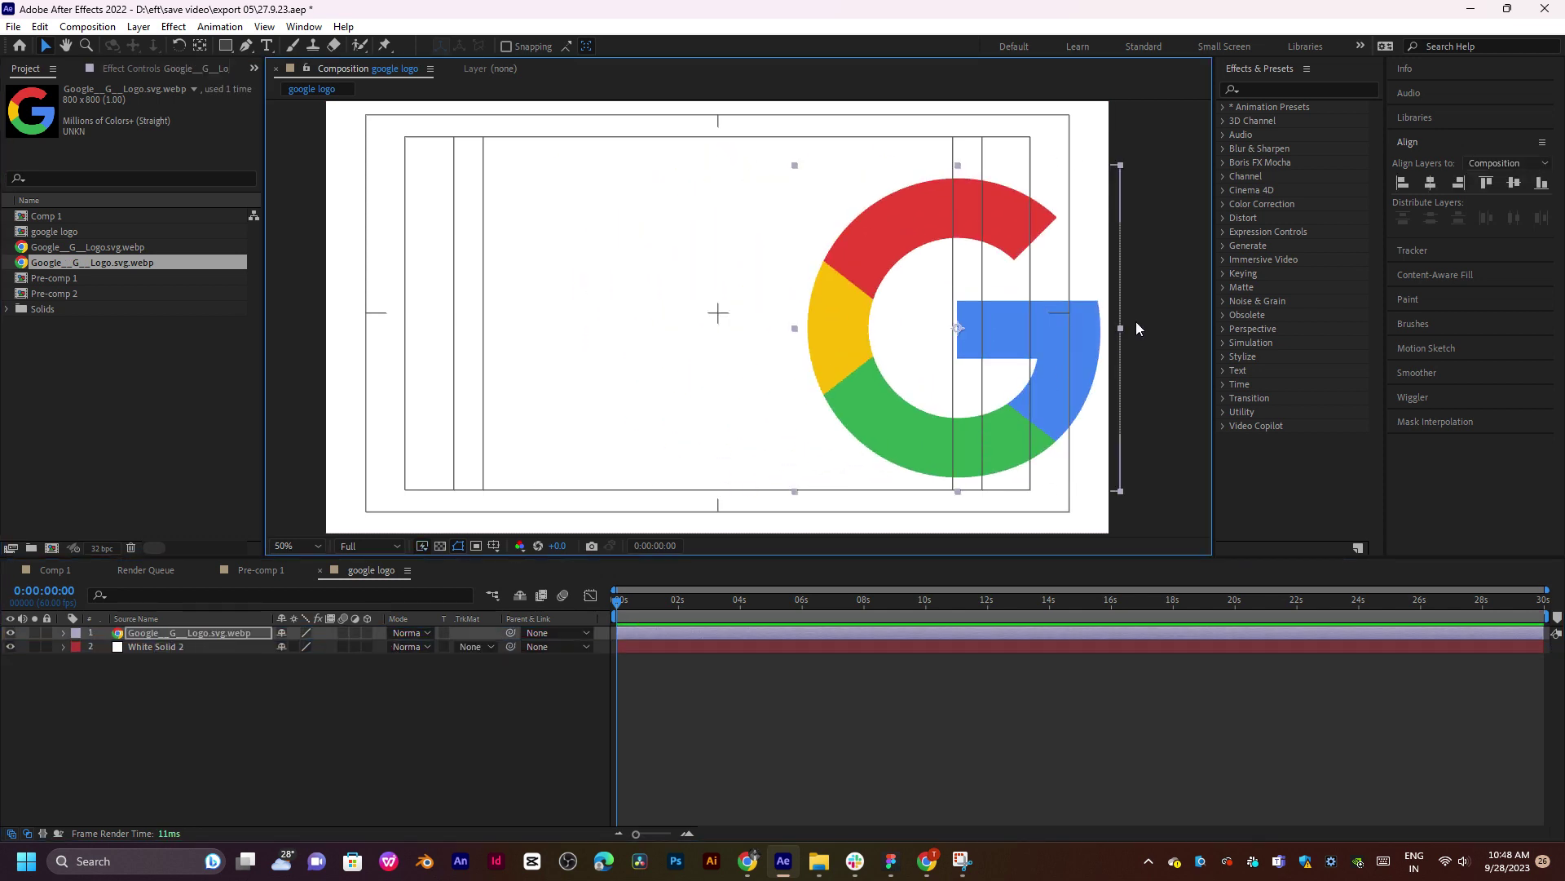
left_click_drag(1120, 325, 1013, 325)
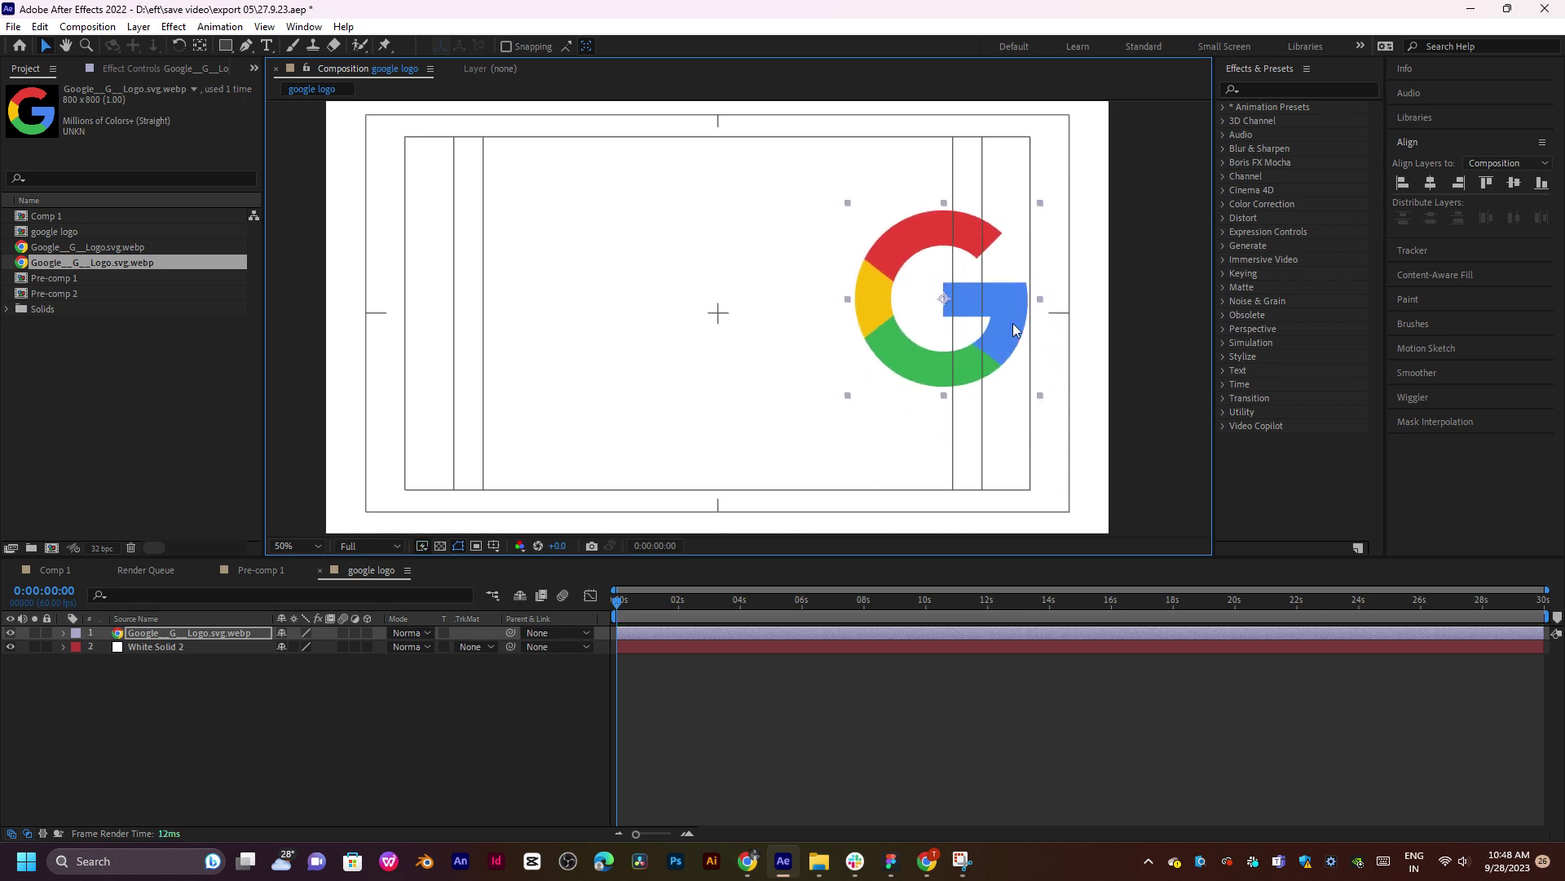
left_click(618, 798)
left_click_drag(641, 601, 560, 655)
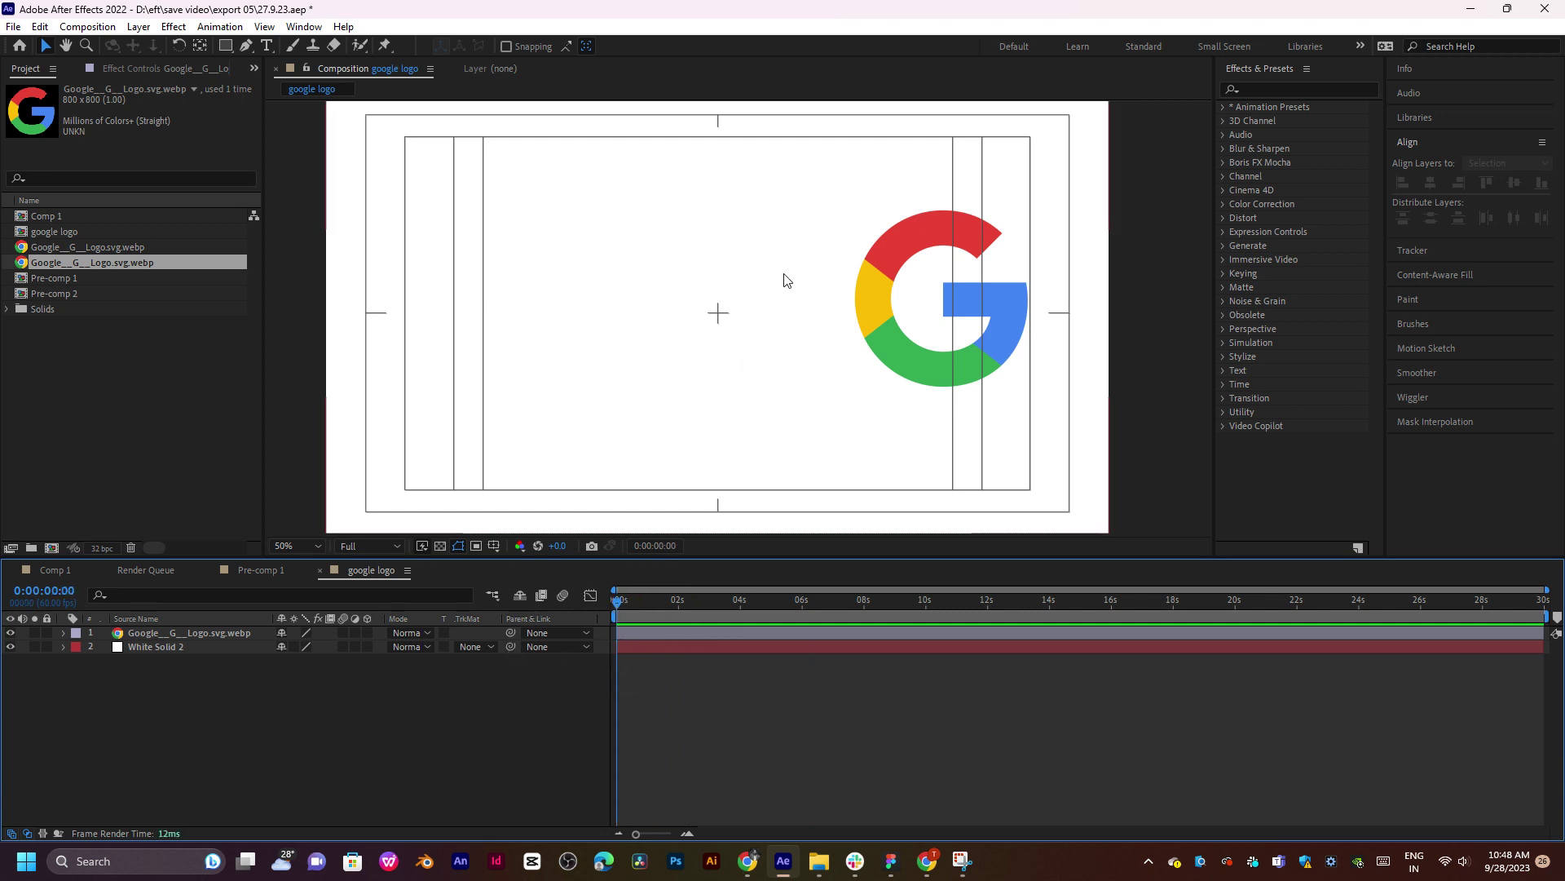
Add a text layer reading "g" beside the logo and hide the white solid layer.
left_click(267, 46)
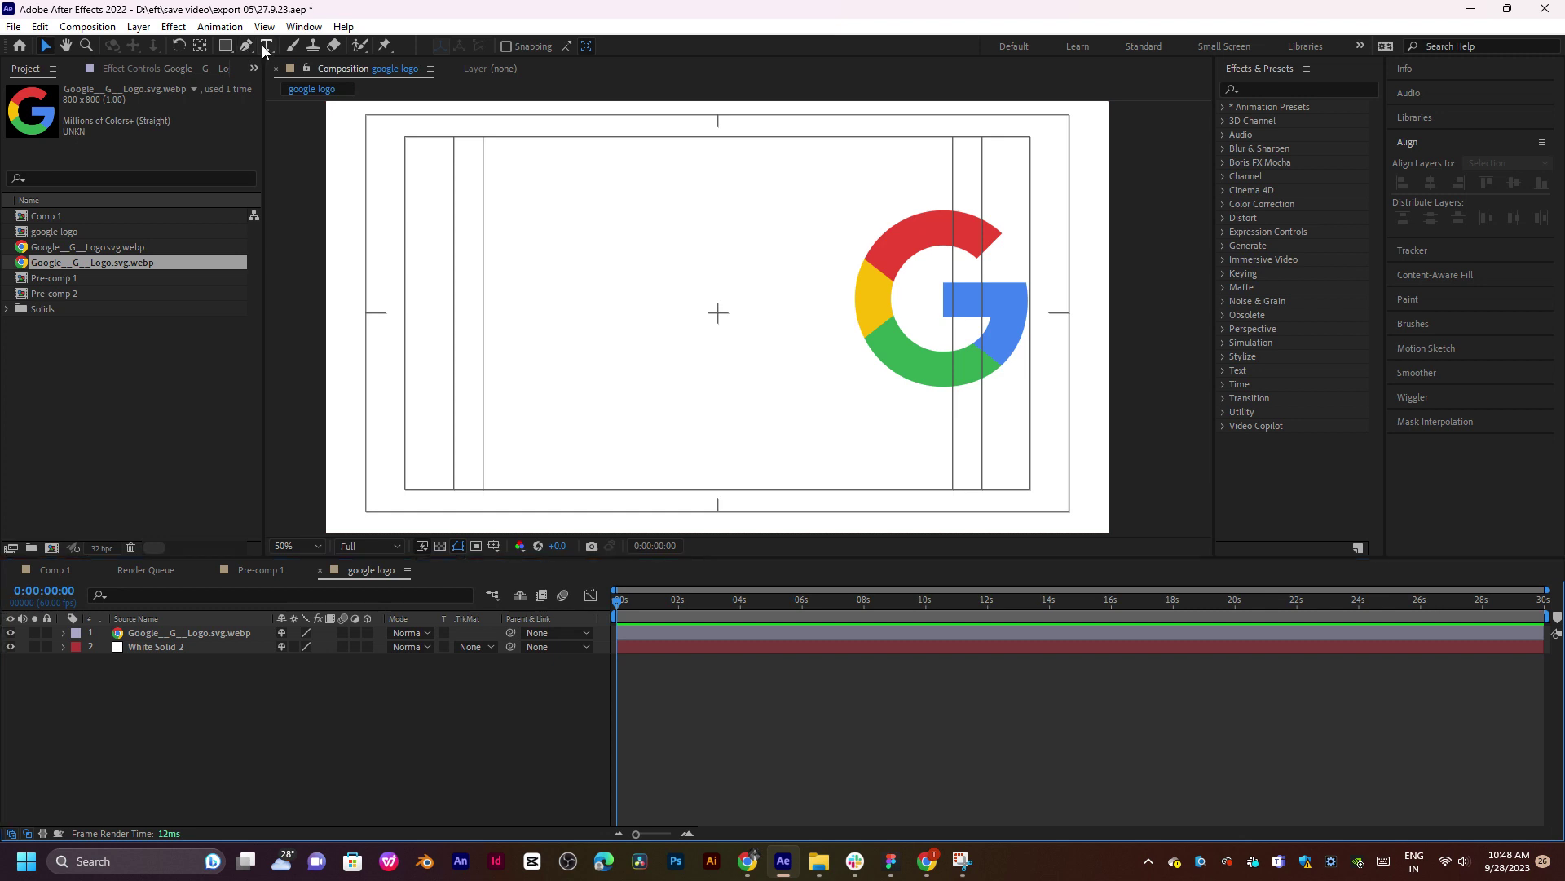
left_click(587, 302)
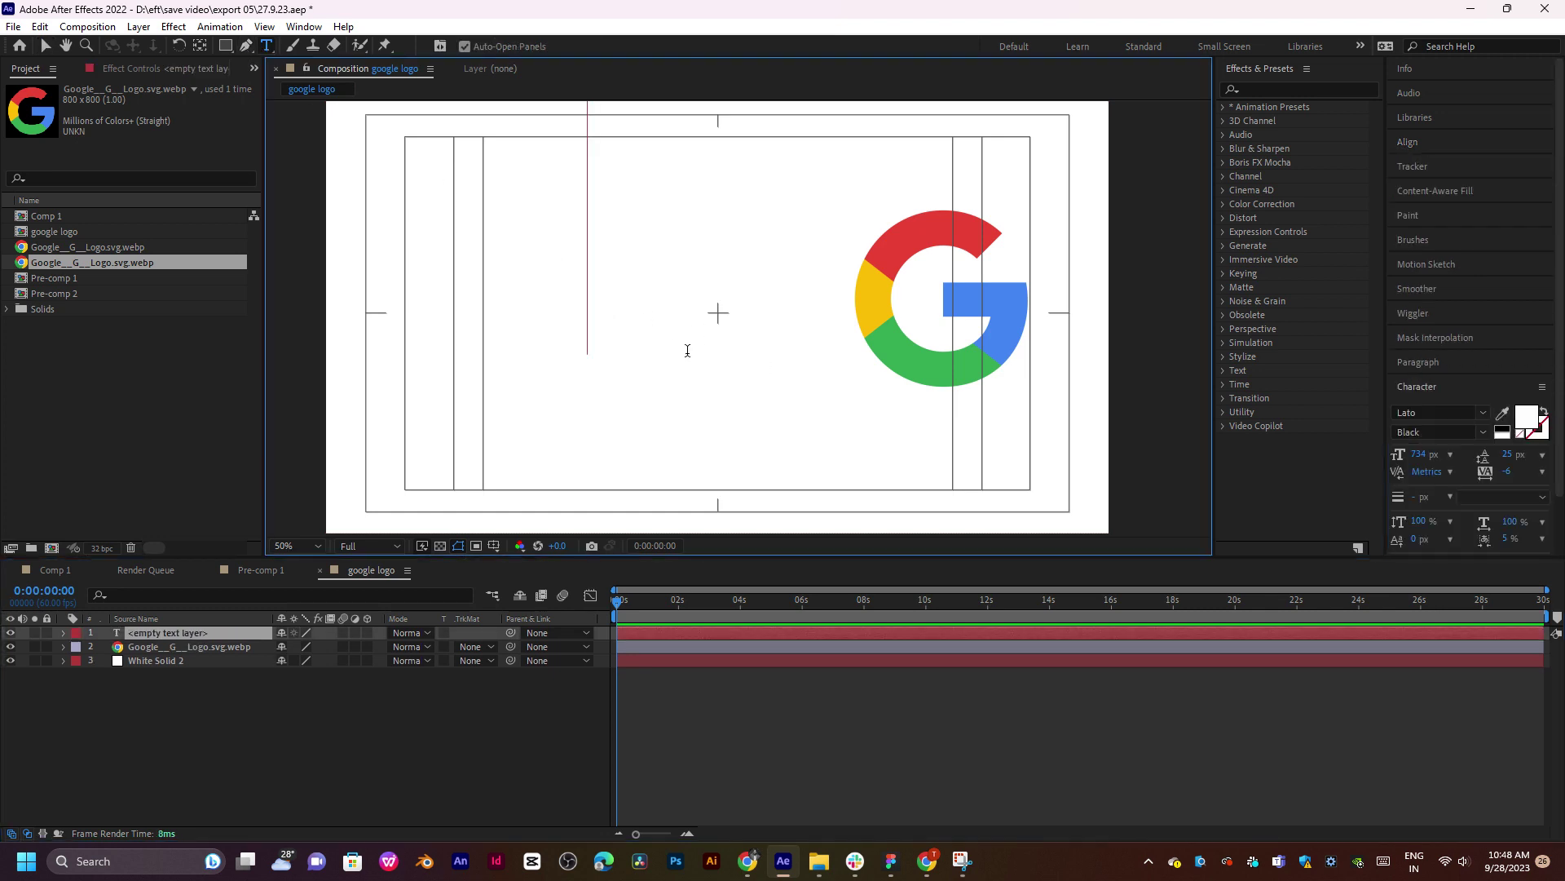
type("g")
double_click(681, 318)
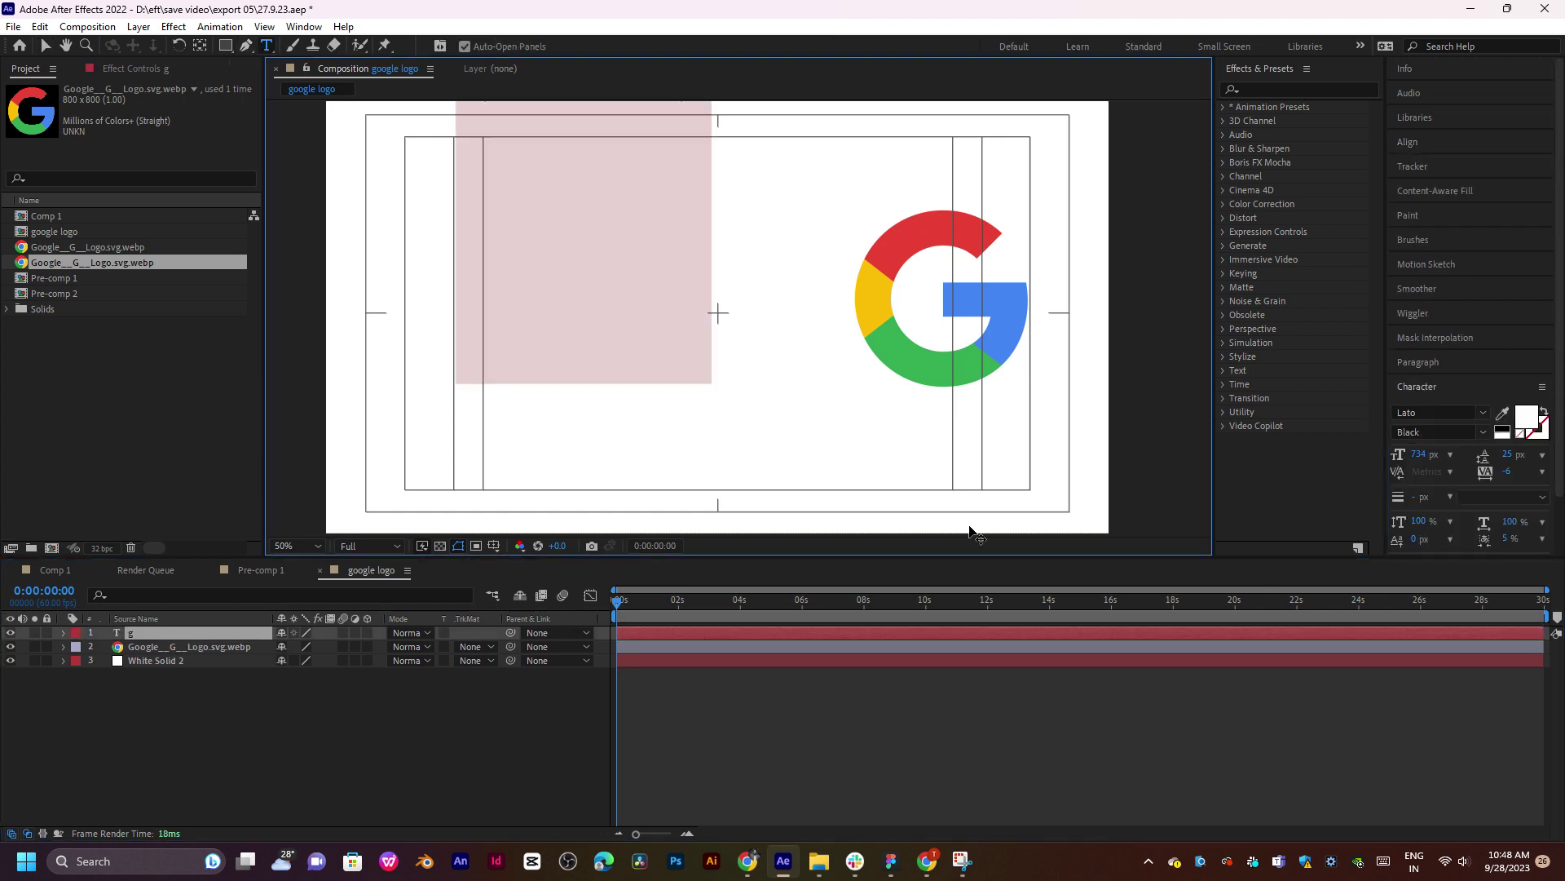
left_click(9, 661)
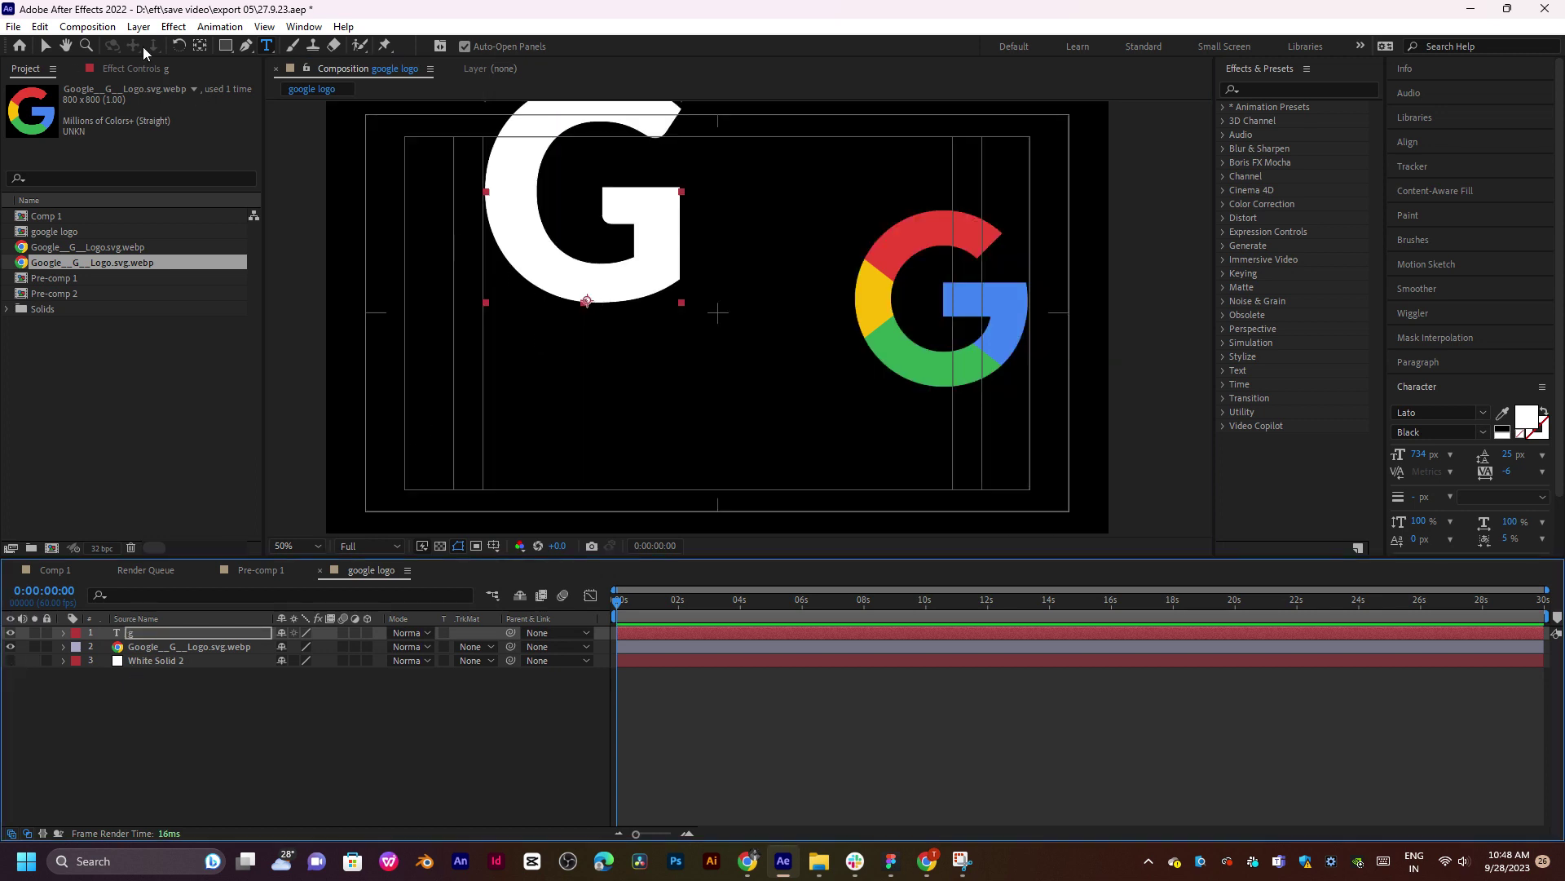
Centre the letter's anchor point and align the letter horizontally and vertically to the middle of the composition.
double_click(201, 45, "ctrl")
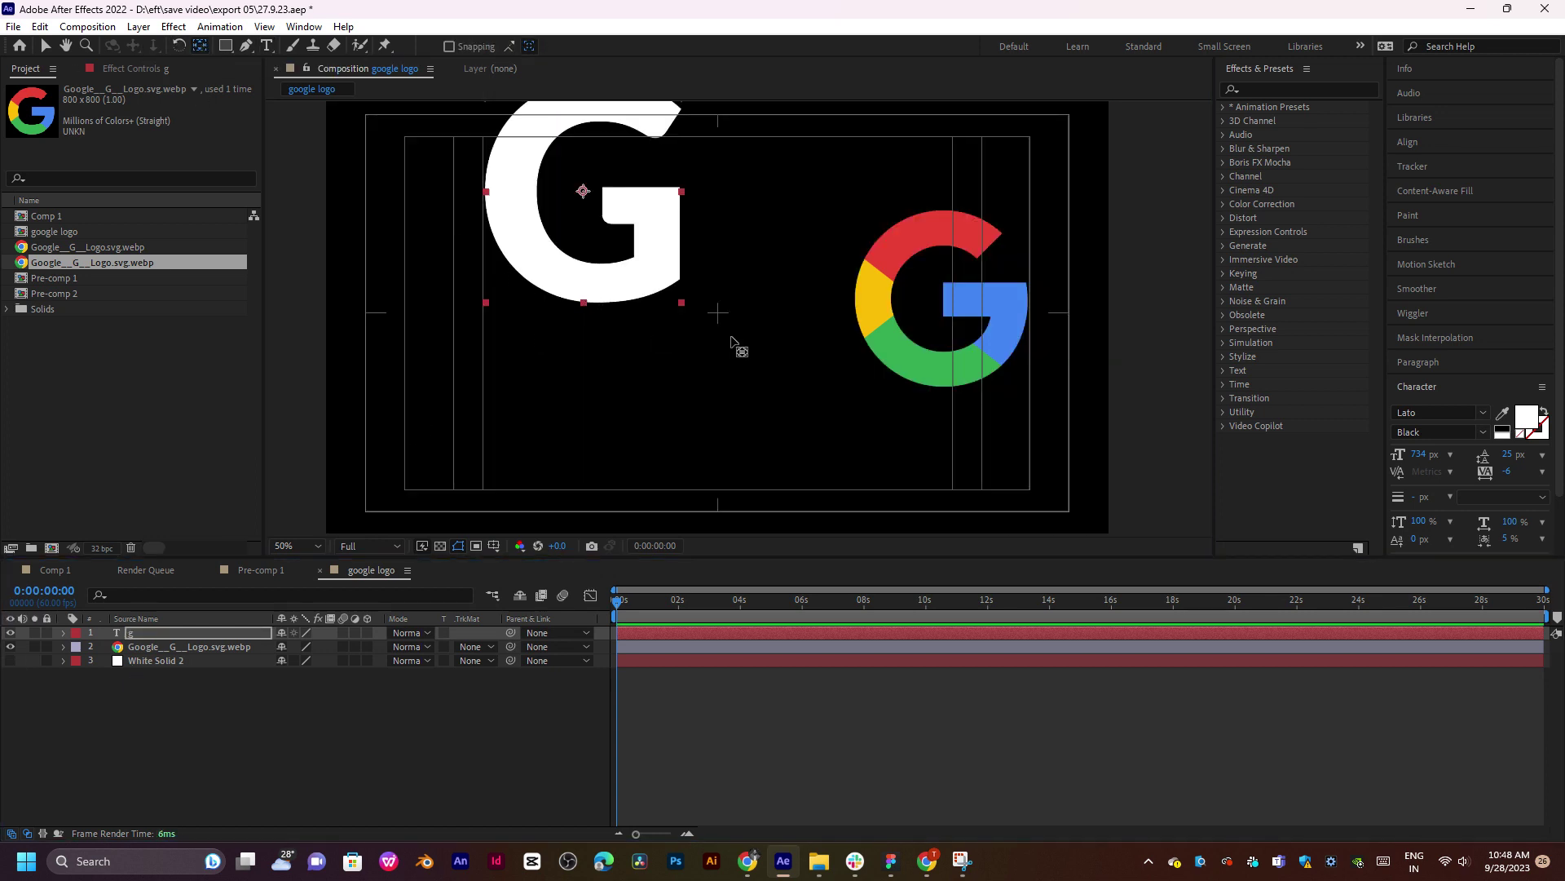
key("v")
left_click_drag(650, 279, 696, 360)
left_click_drag(632, 255, 712, 364)
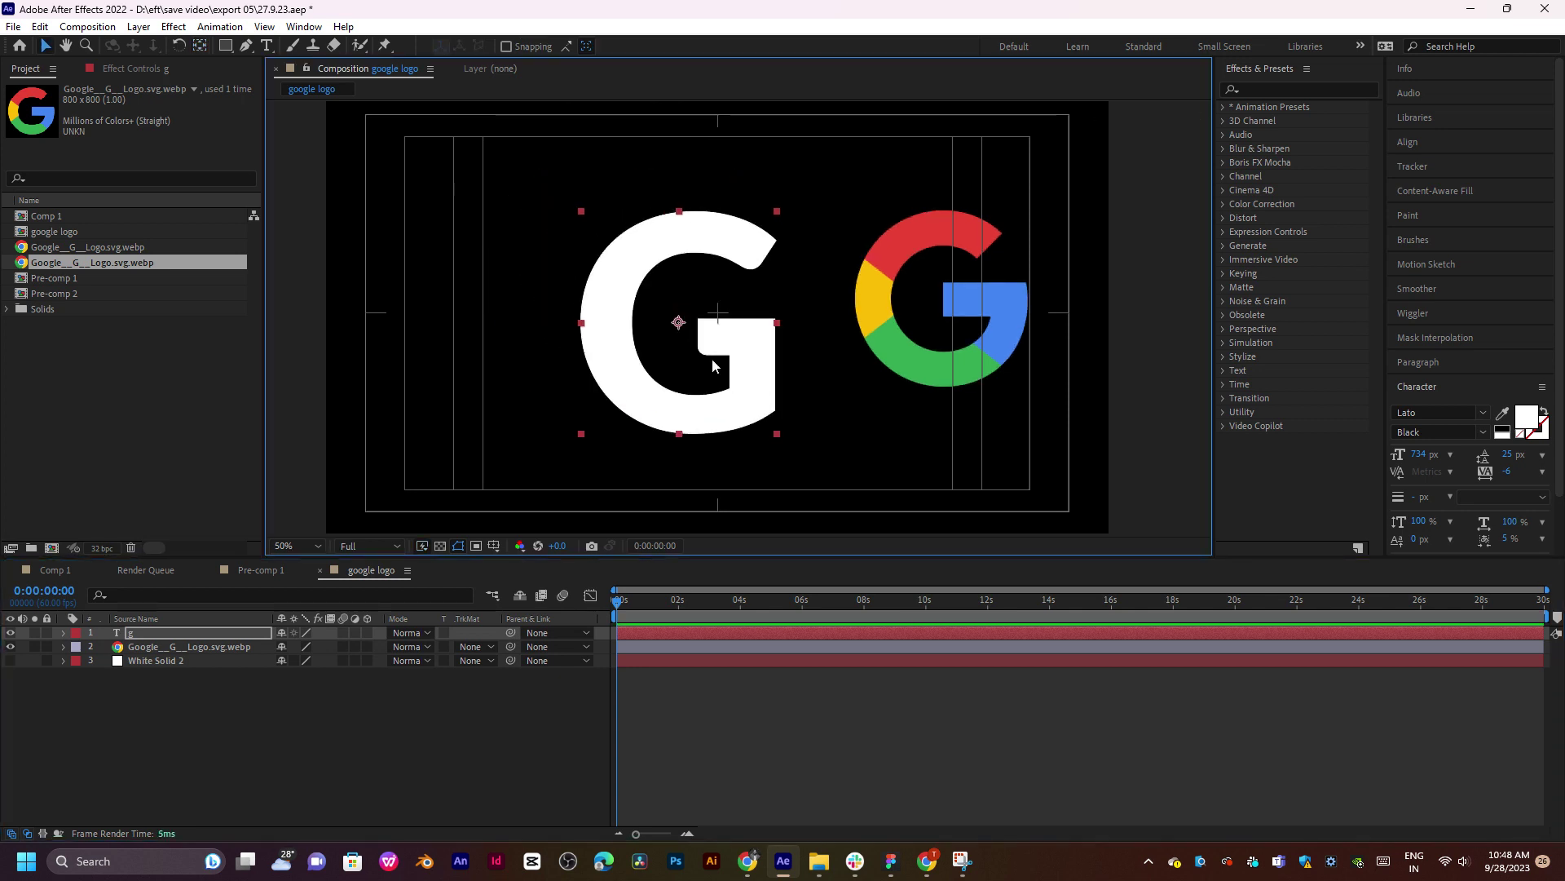
left_click(1425, 149)
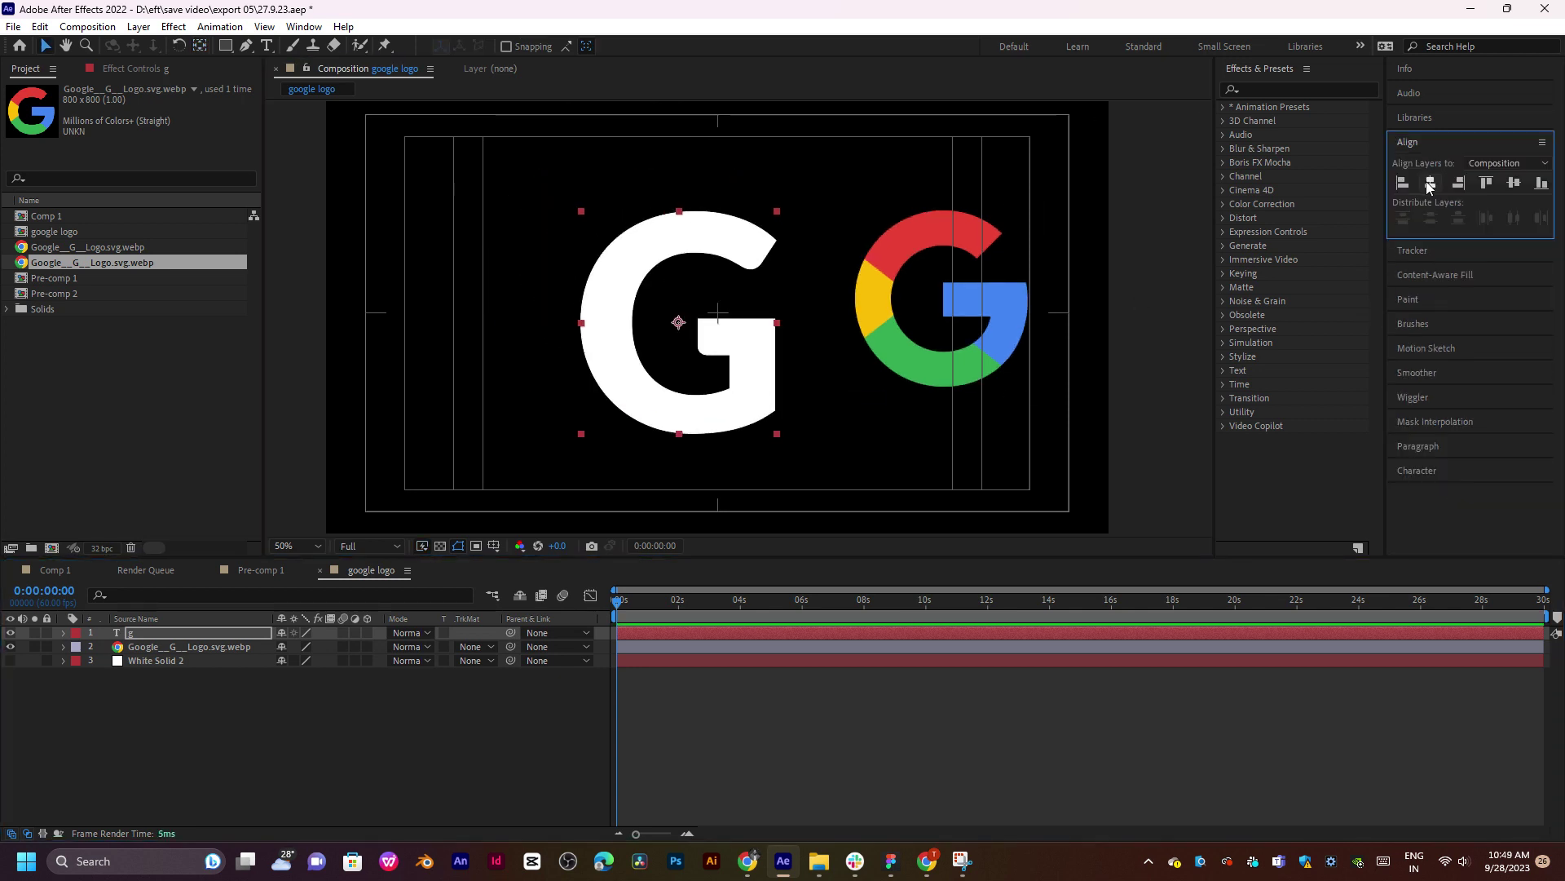
left_click(1430, 183)
left_click(1514, 184)
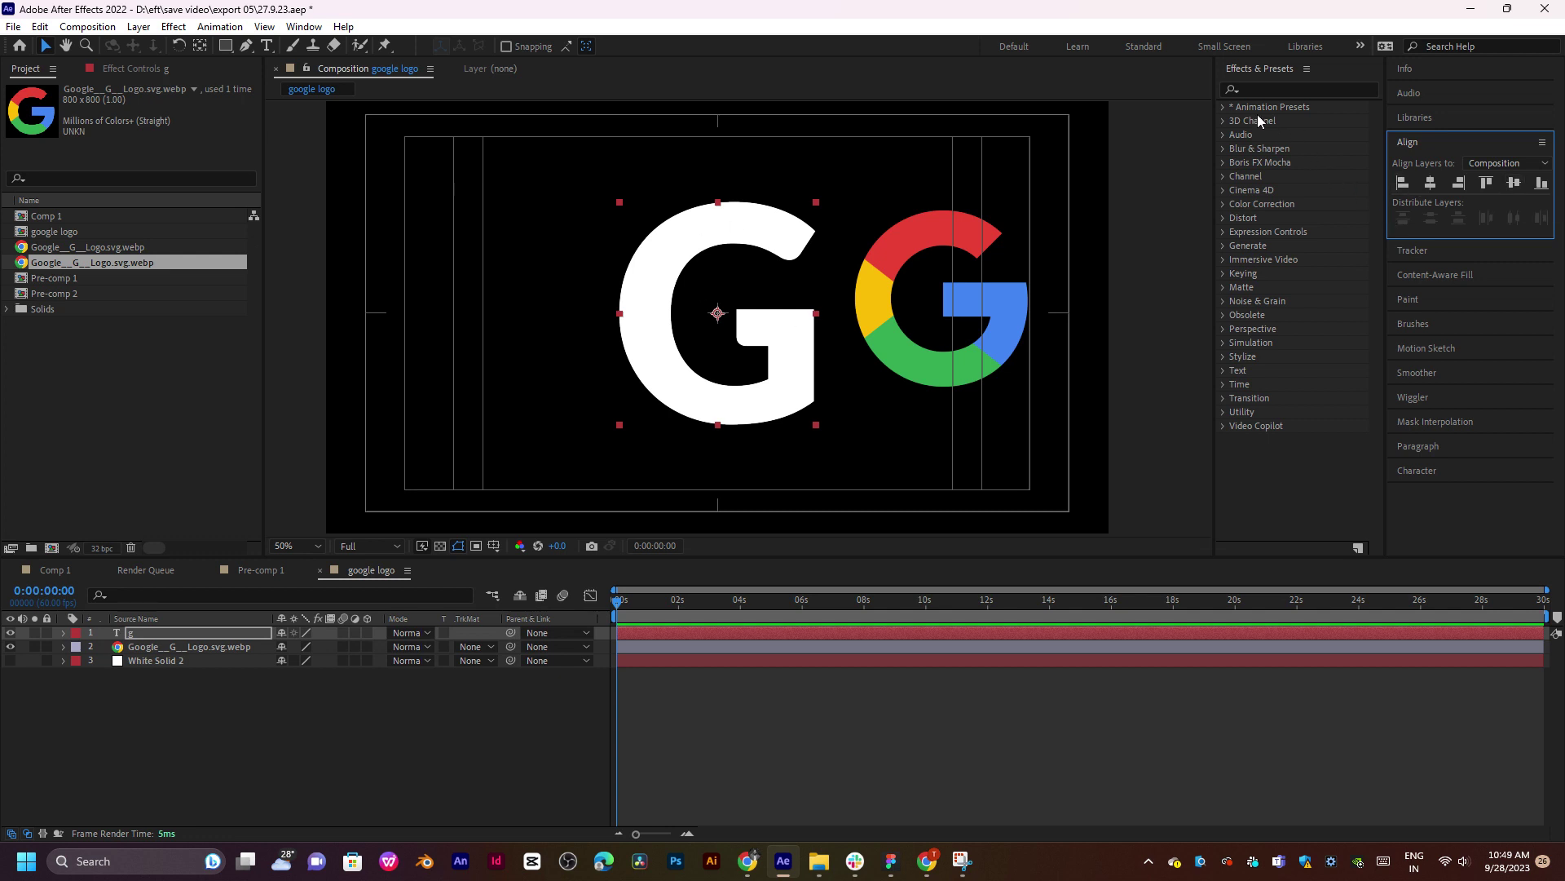
Change the font of the letter G to Longhaul.
double_click(737, 265)
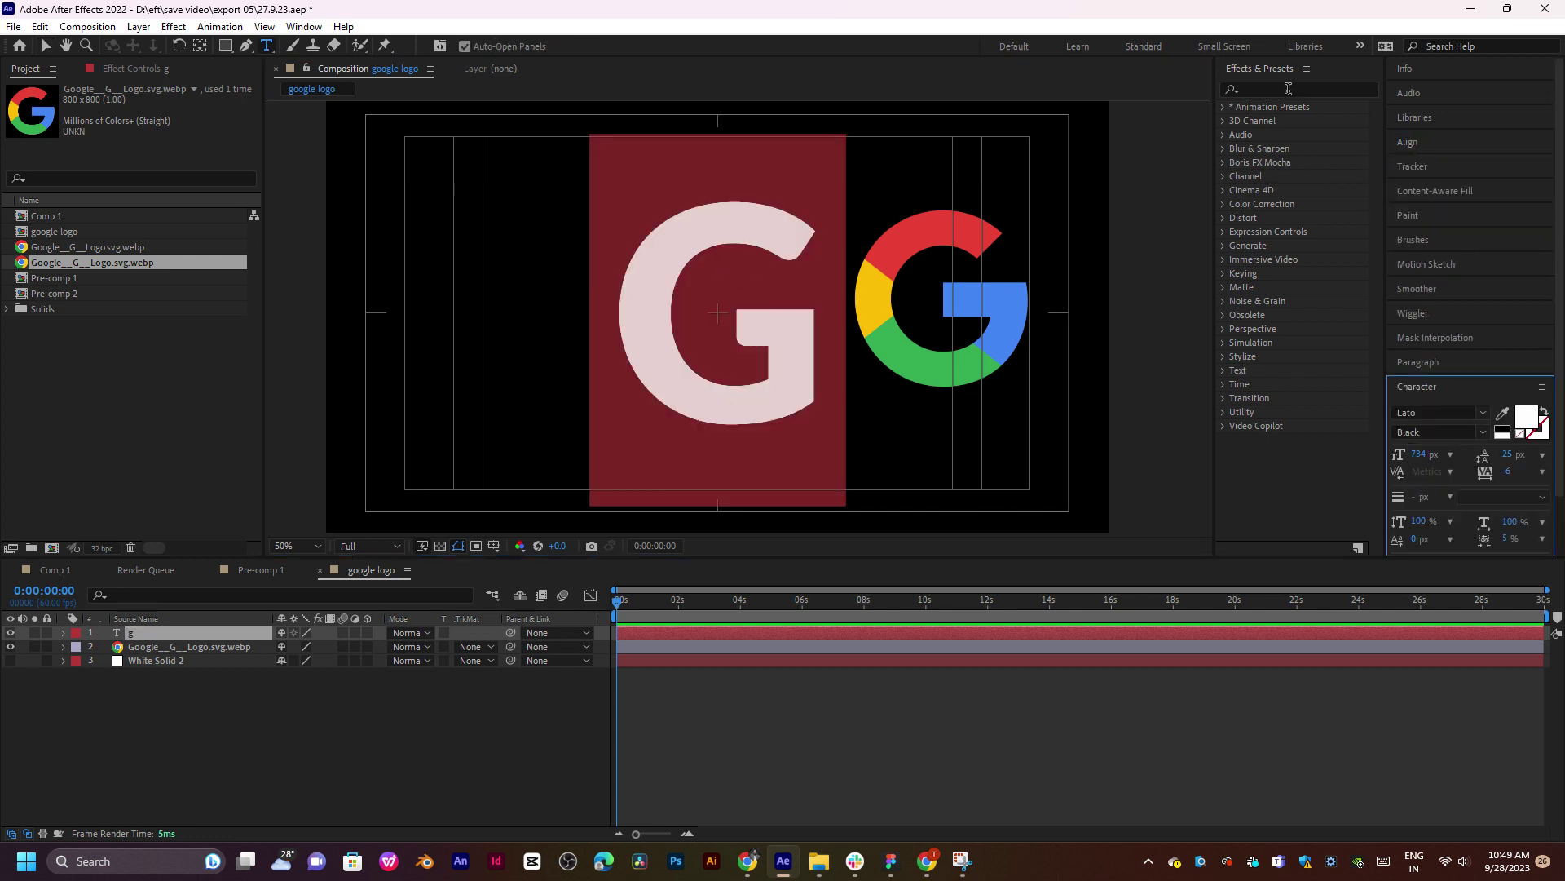
scroll(1434, 400, "down", 2)
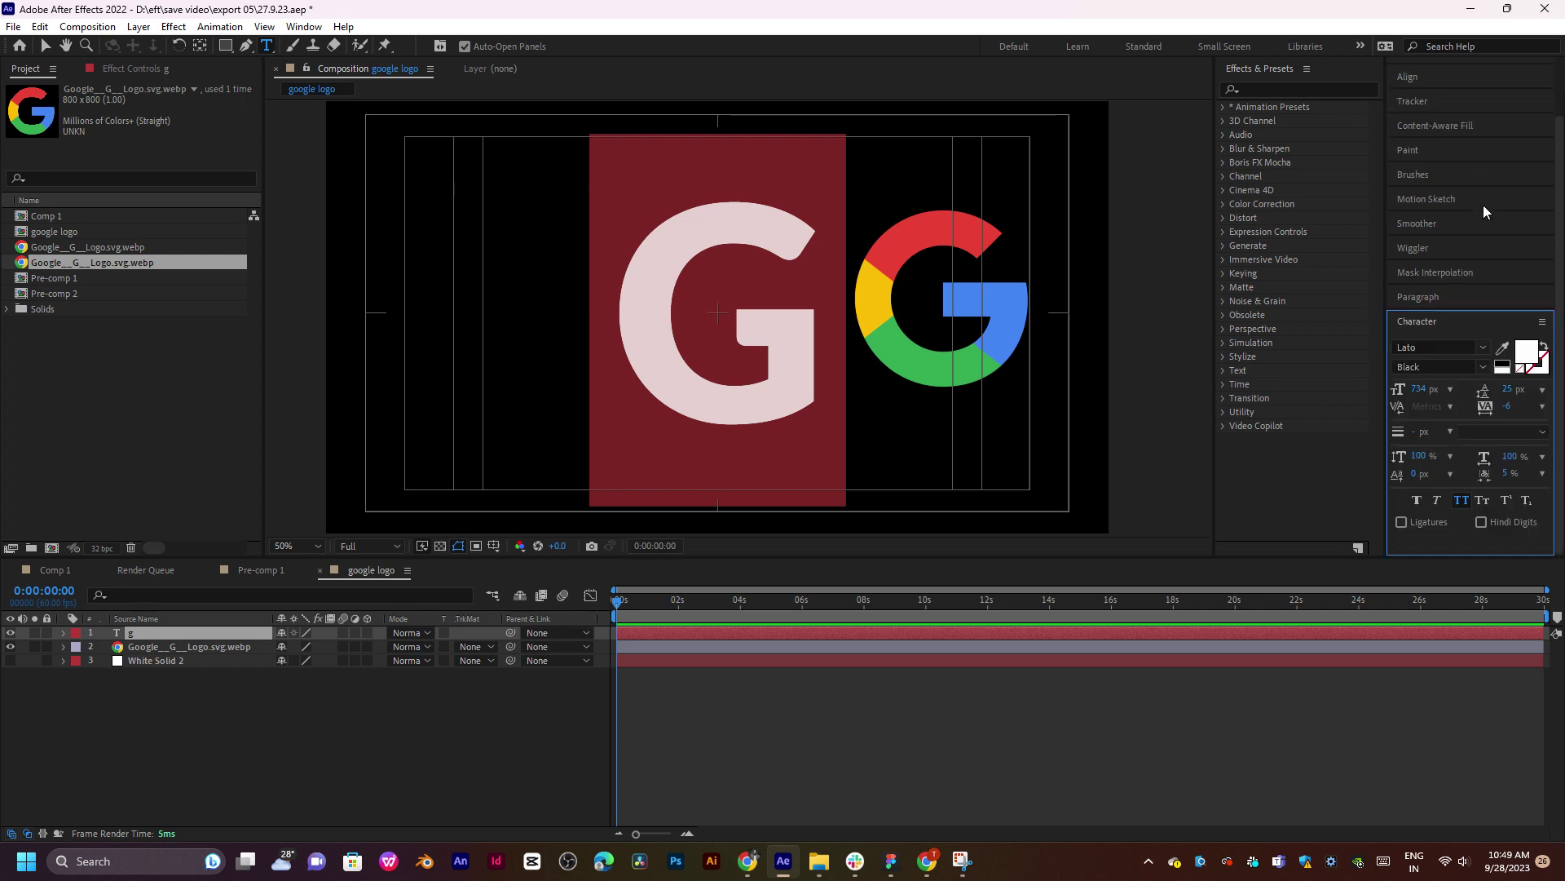
left_click(1480, 350)
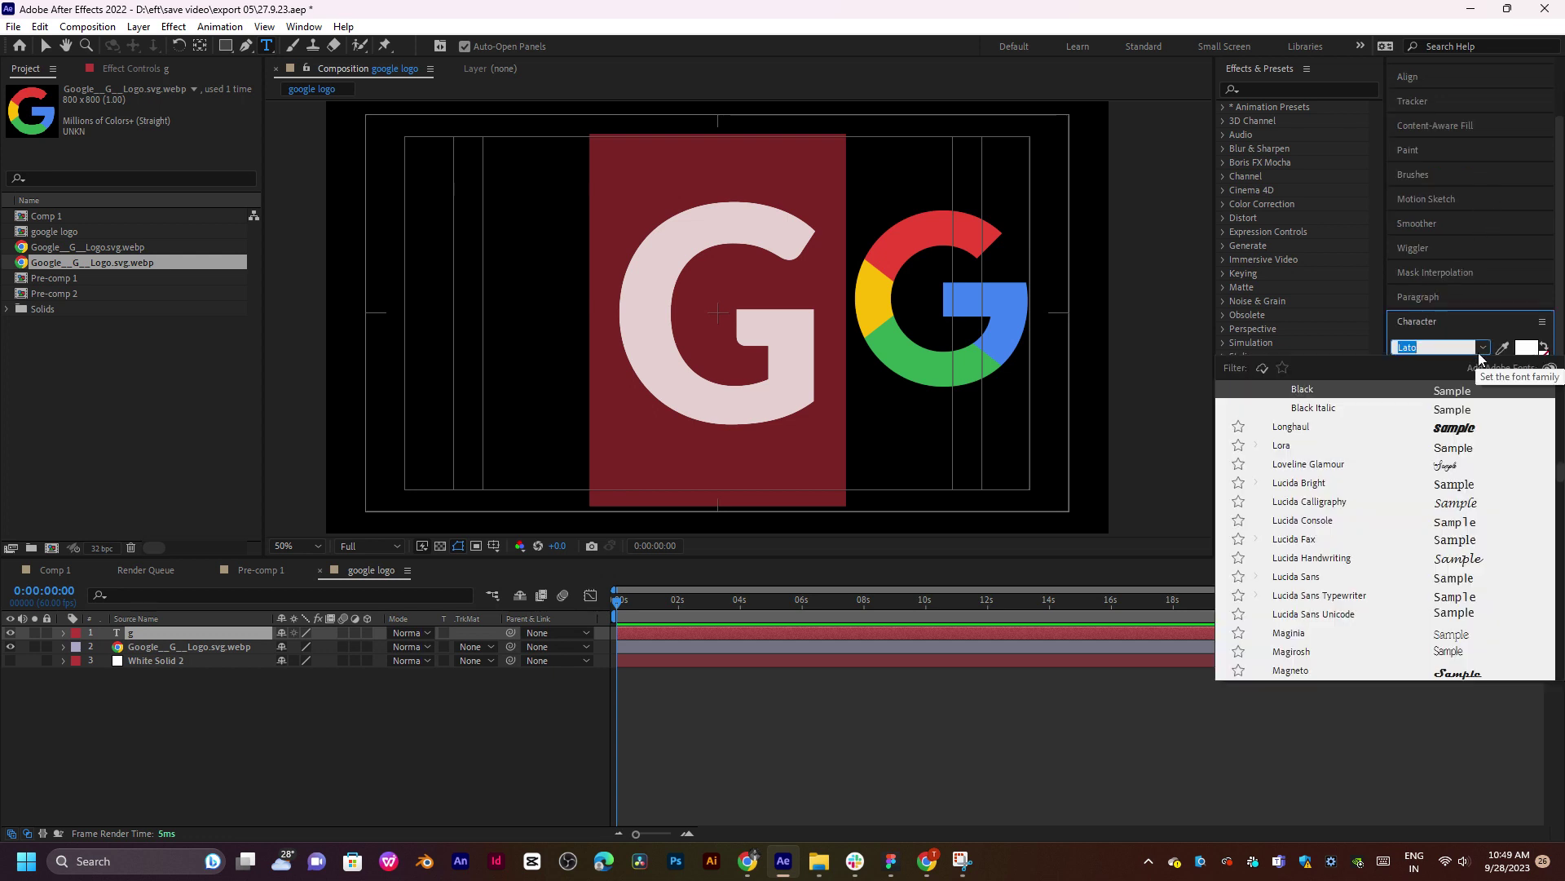
left_click(1302, 427)
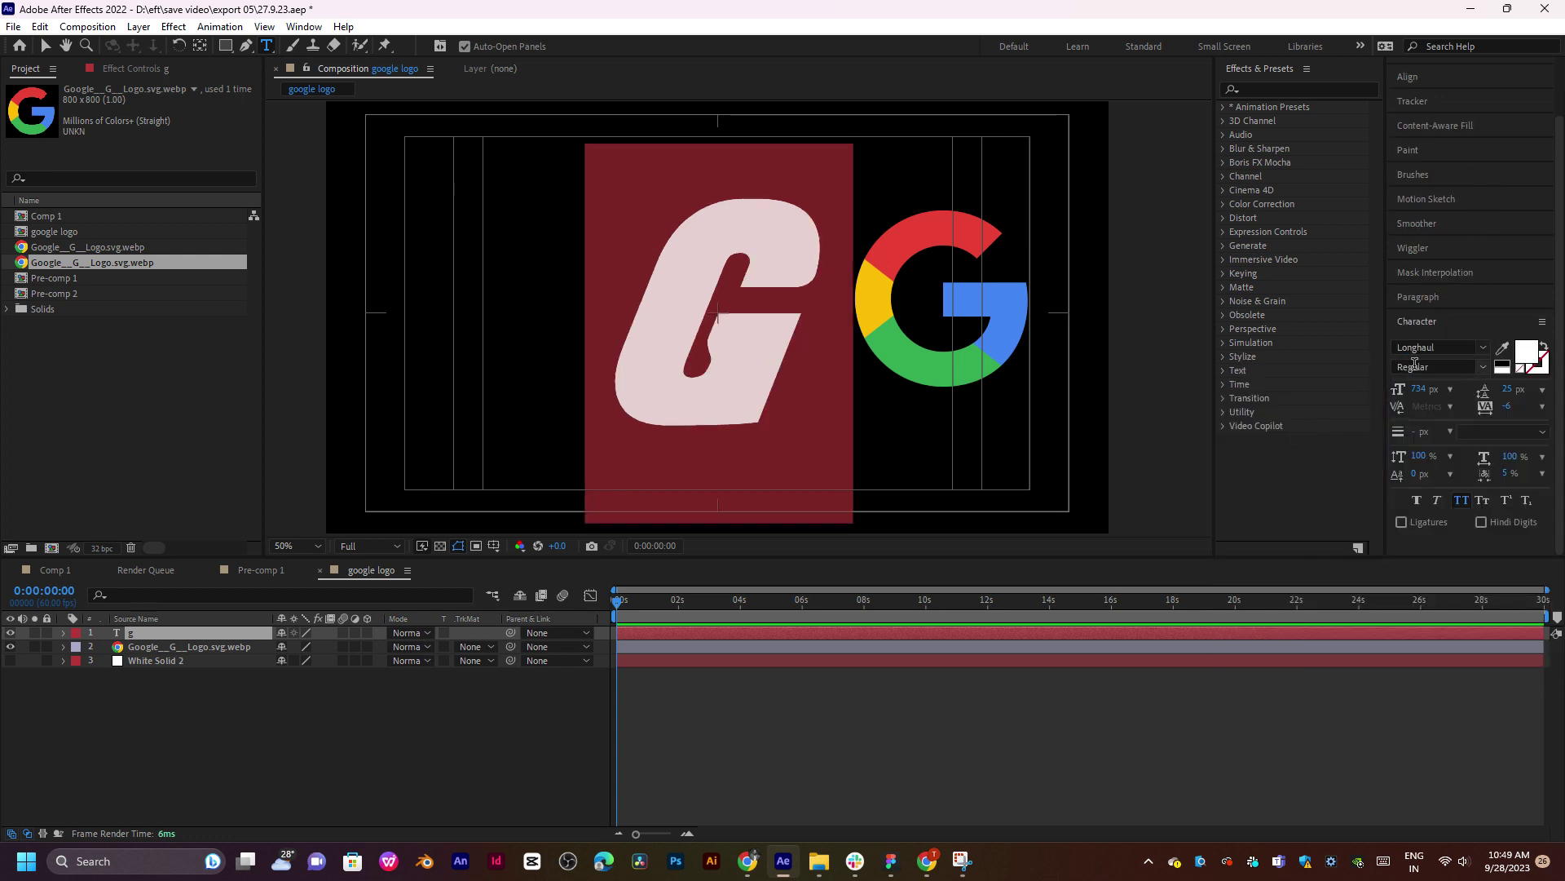
Try Modern No. 20 and Papyrus as the font of the letter G layer.
left_click(1482, 349)
scroll(1426, 473, "down", 10)
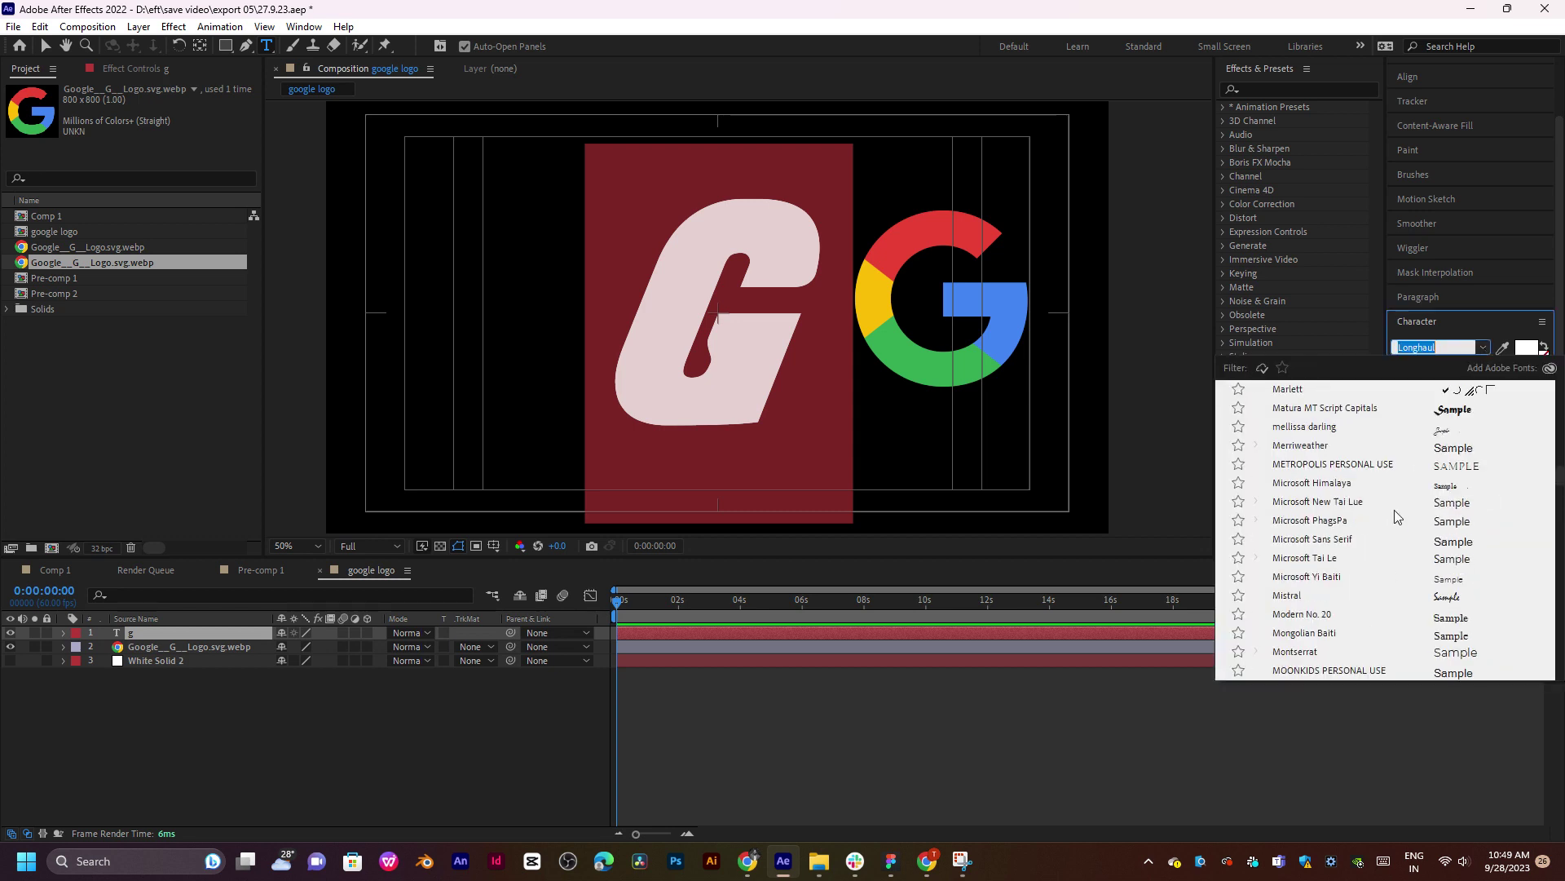
left_click(1368, 448)
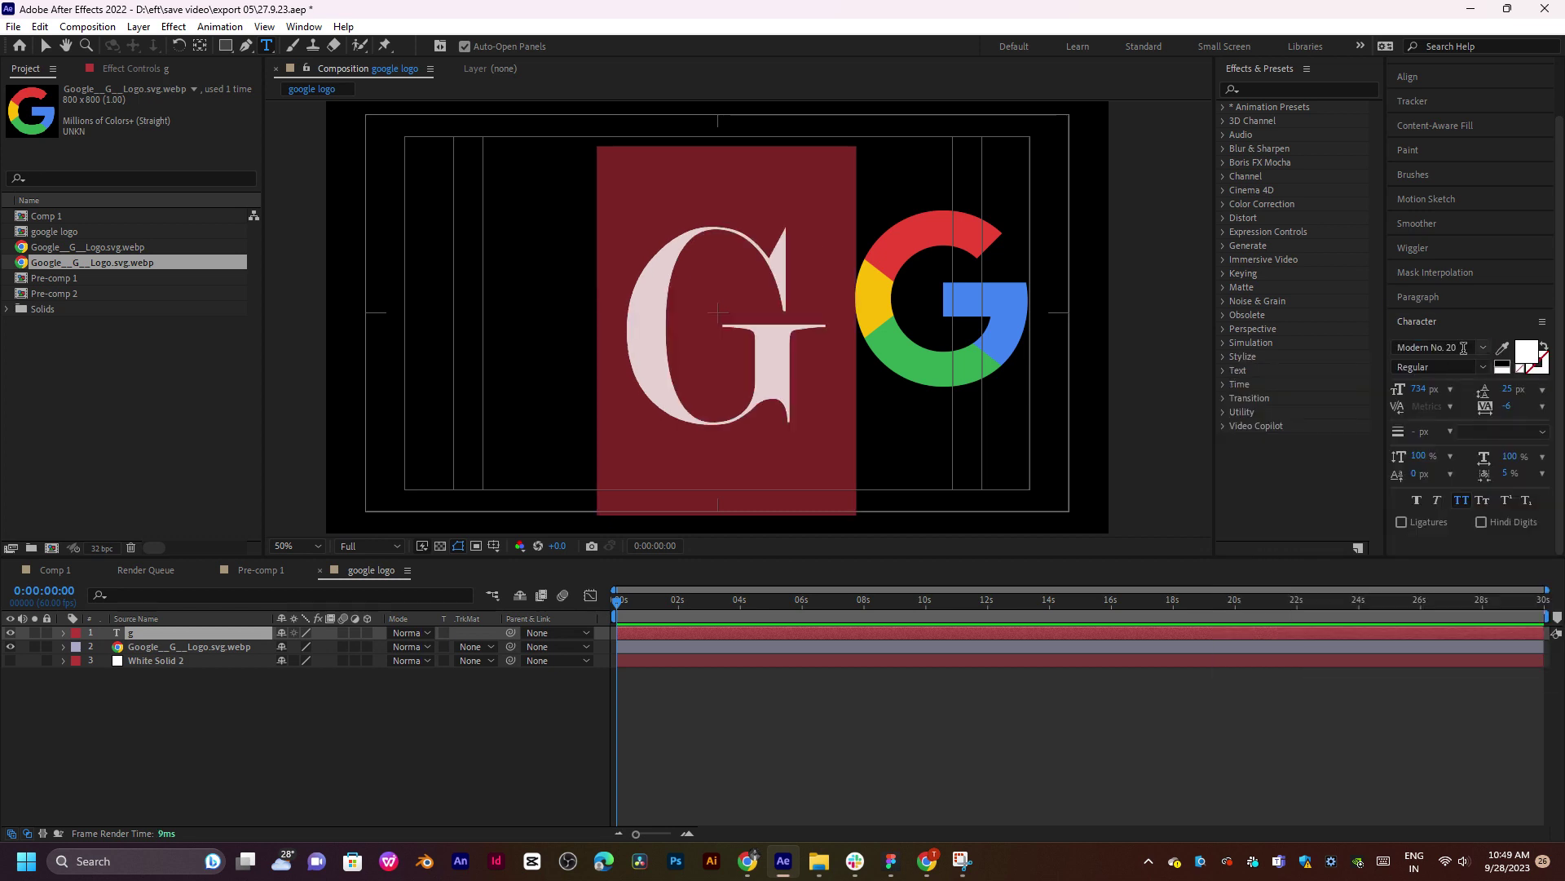
left_click(1473, 351)
scroll(1436, 489, "down", 5)
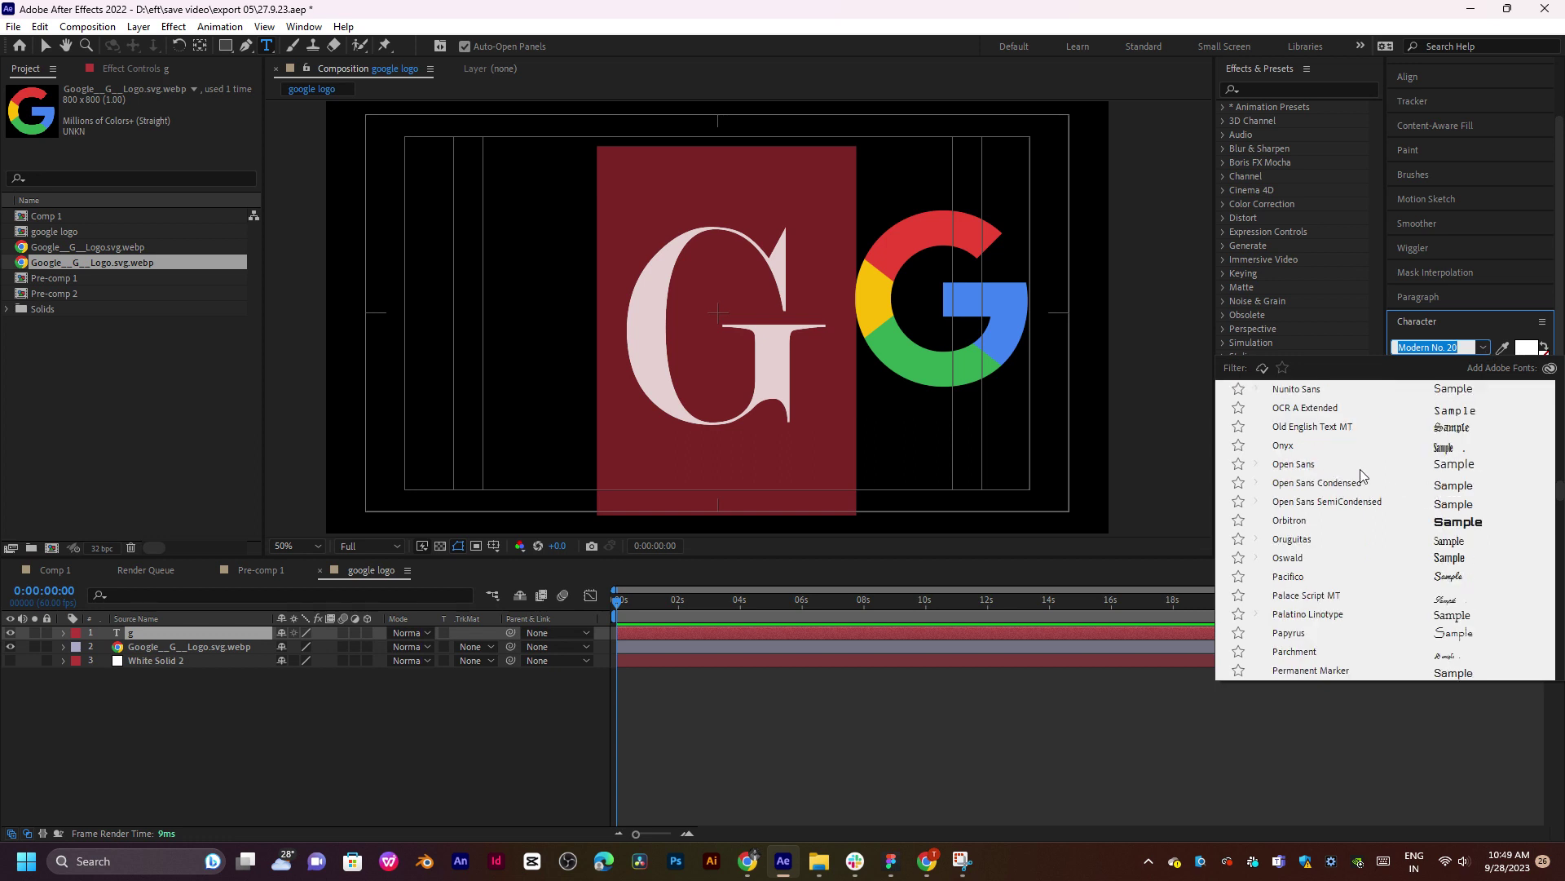
scroll(1360, 473, "down", 2)
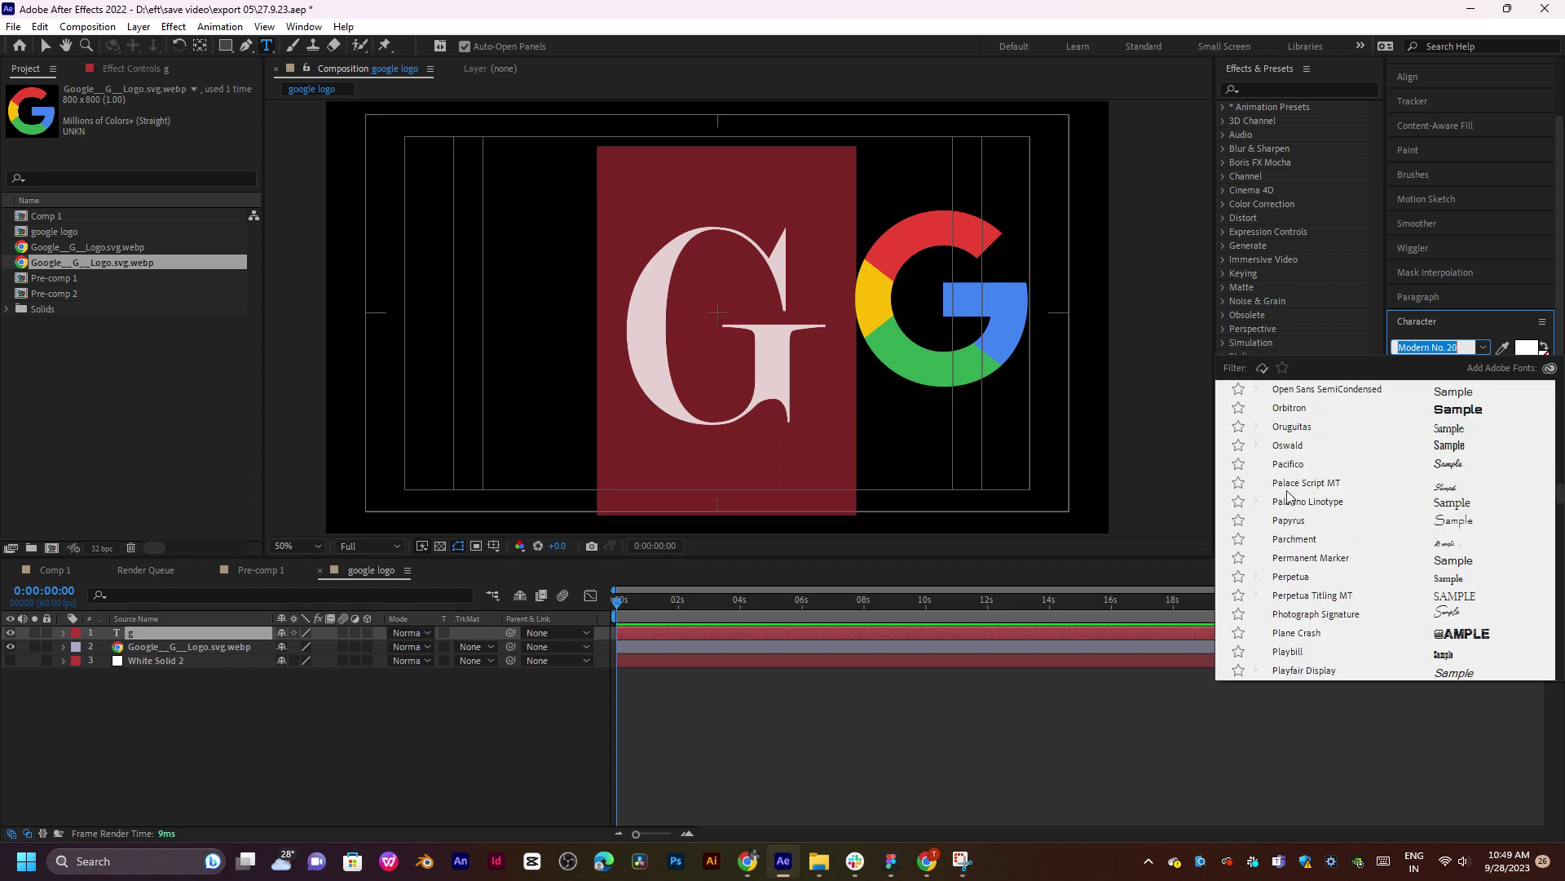
scroll(1312, 565, "down", 1)
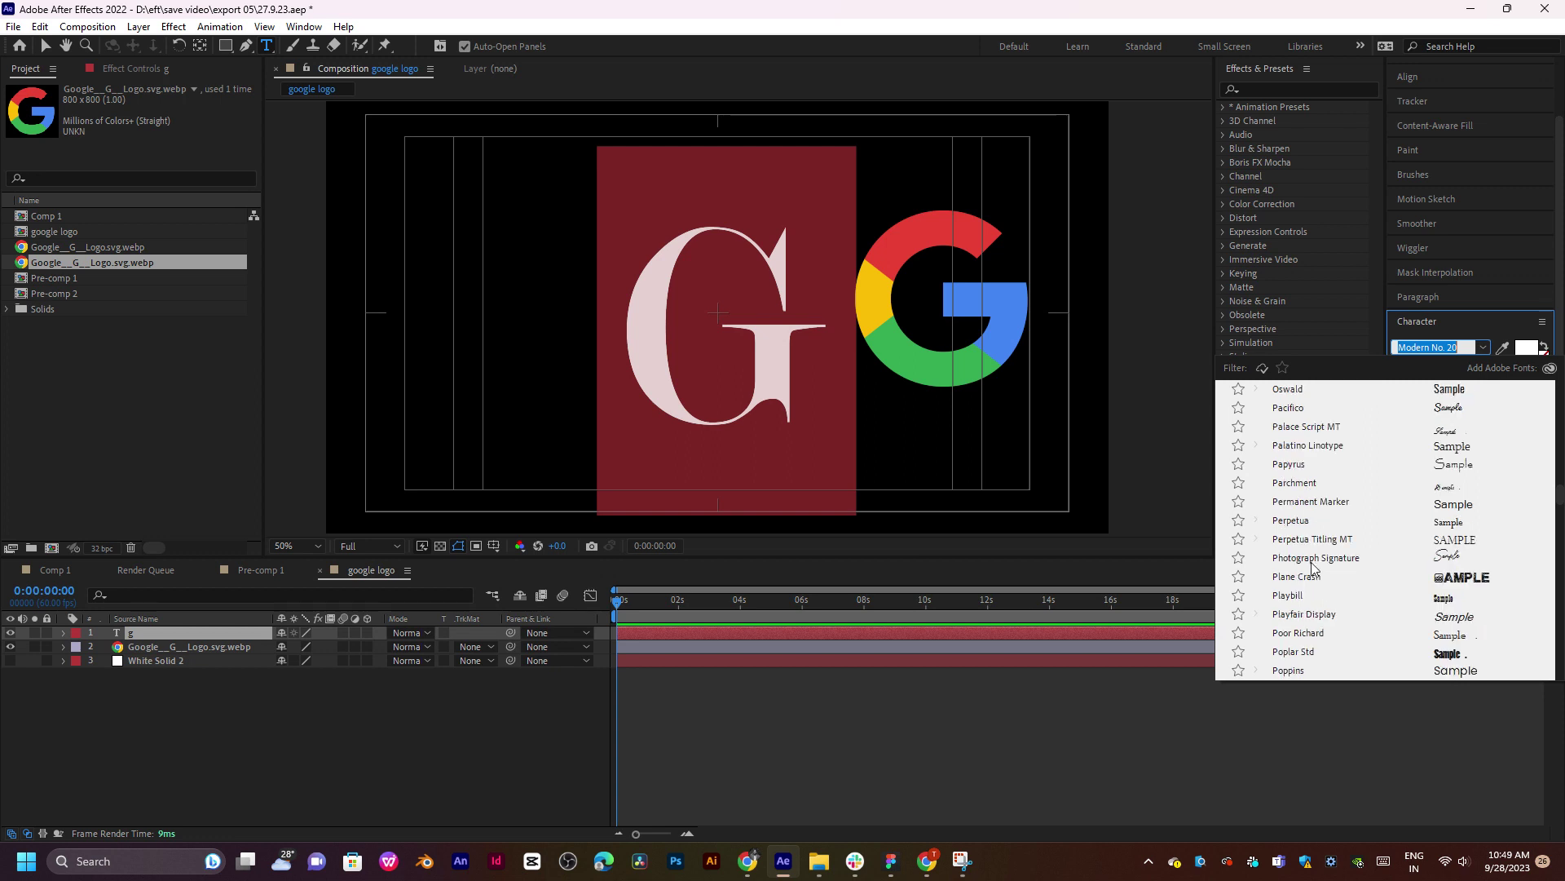
left_click(1289, 464)
Try the MS Serif font on the letter G for comparison with the logo.
left_click(1482, 347)
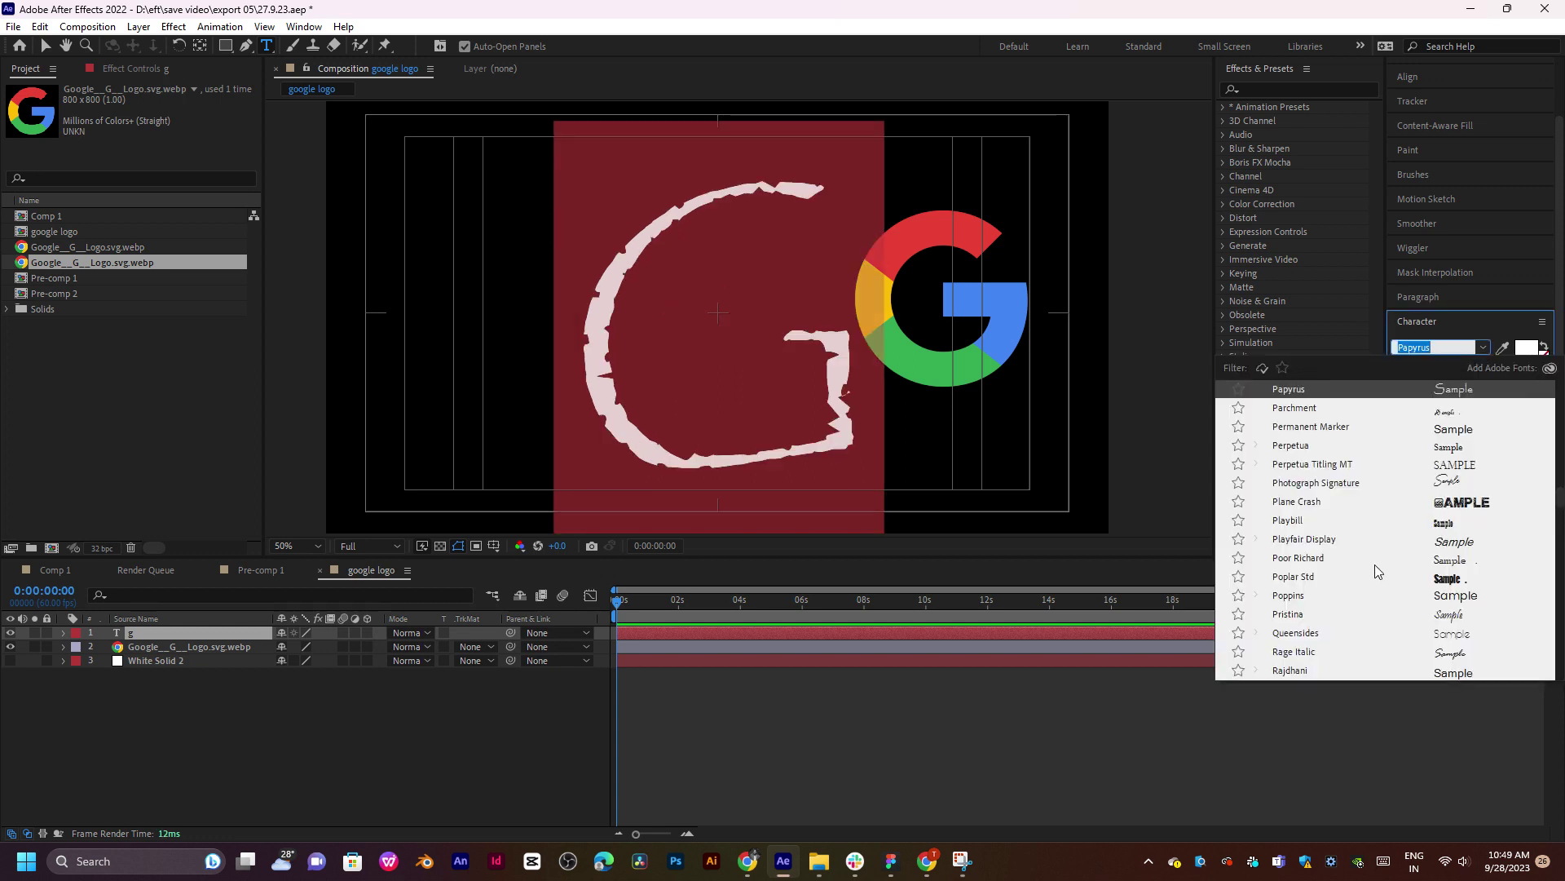
scroll(1375, 564, "down", 4)
scroll(1396, 499, "down", 5)
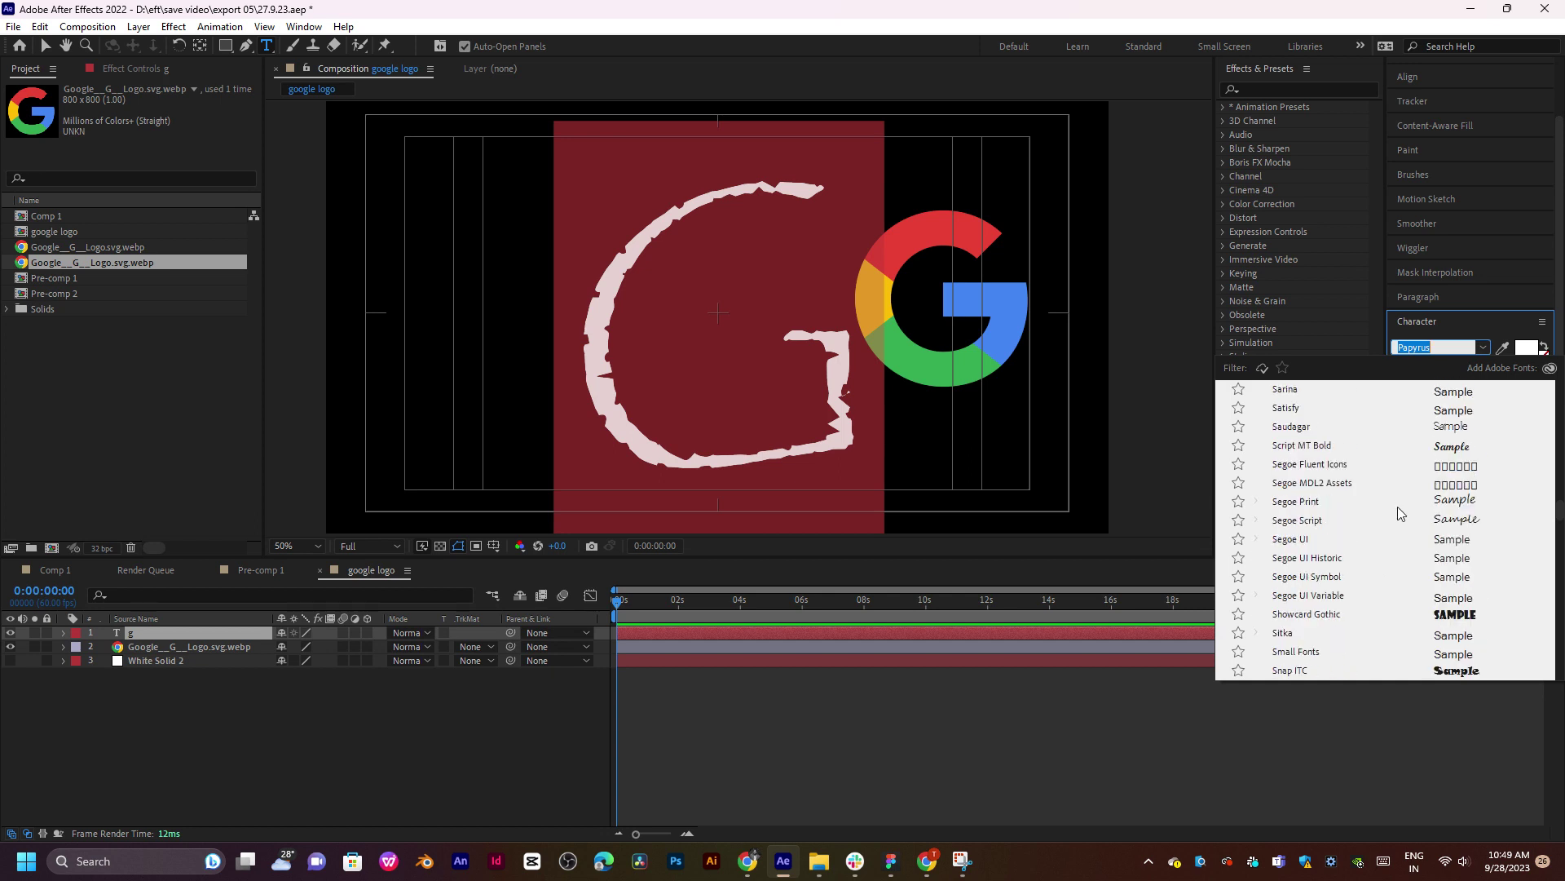
scroll(1426, 611, "down", 5)
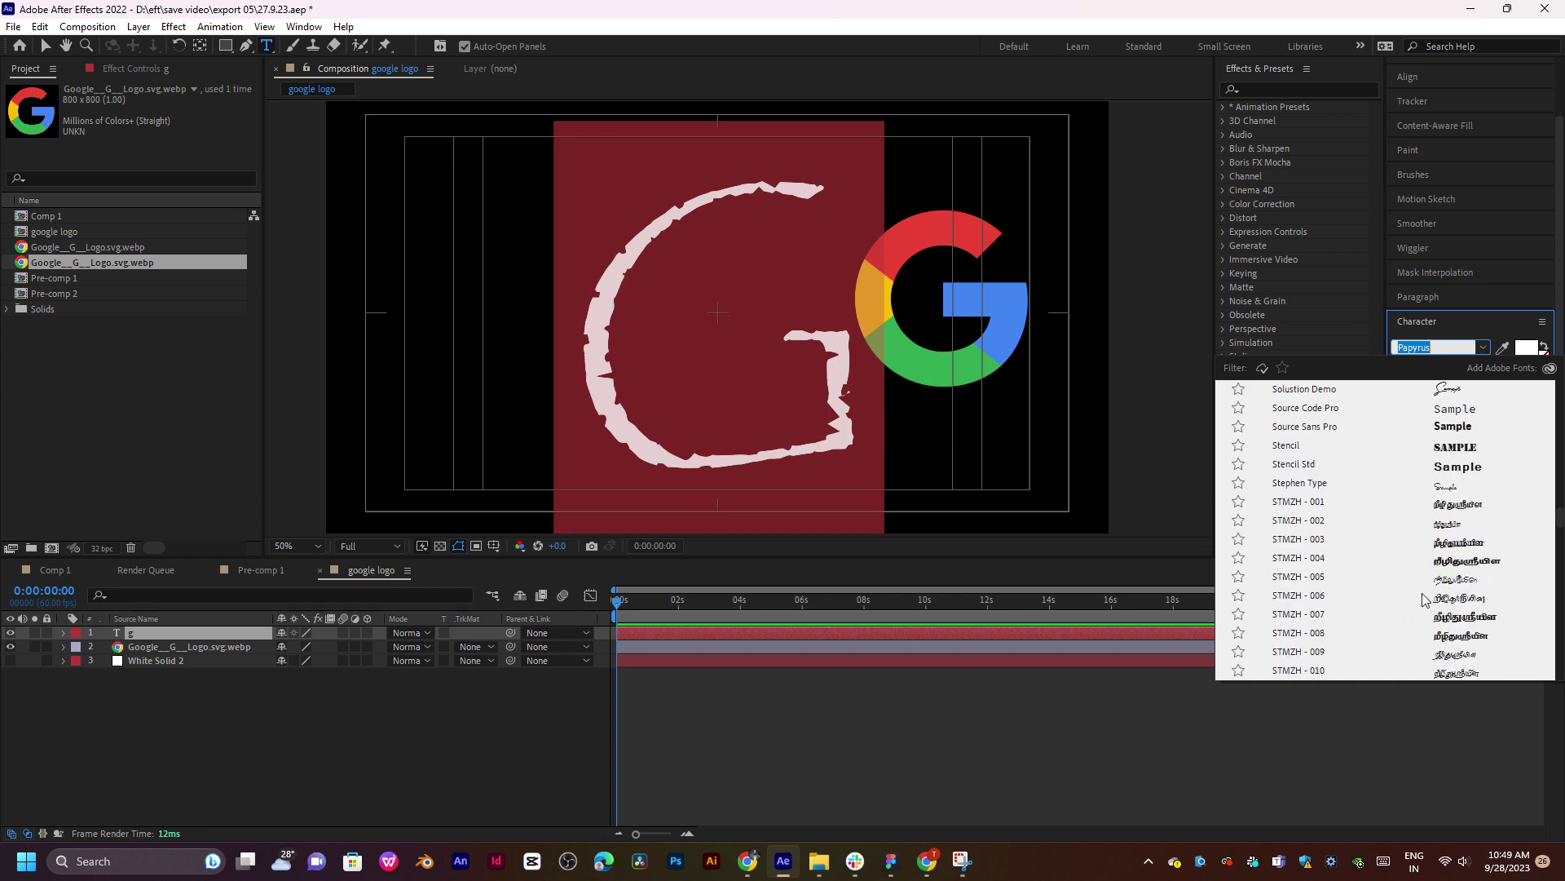
scroll(1423, 599, "up", 15)
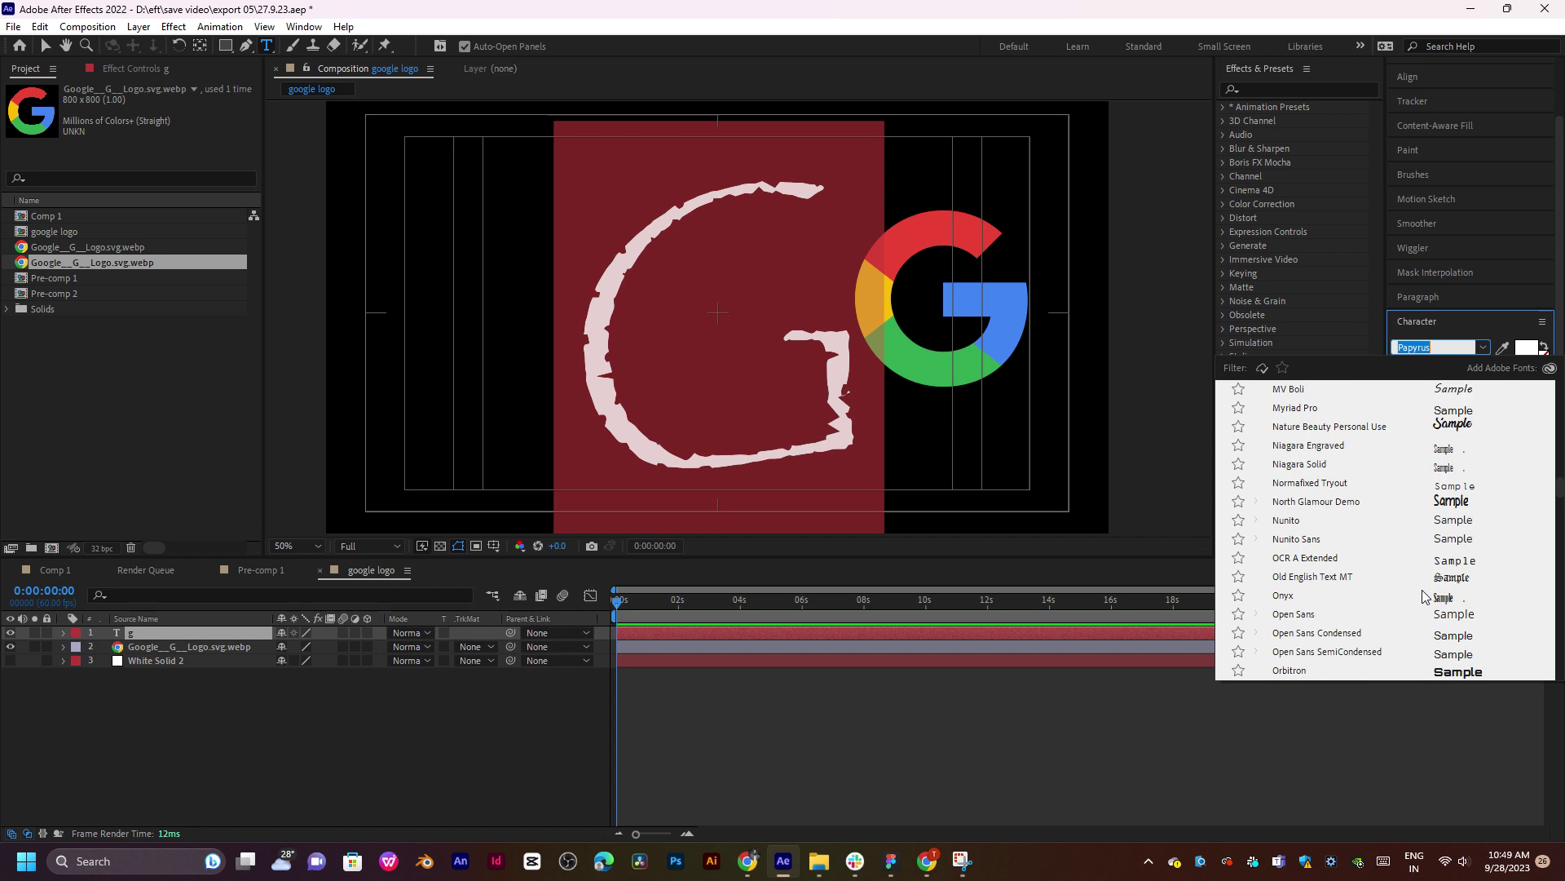
scroll(1423, 597, "up", 5)
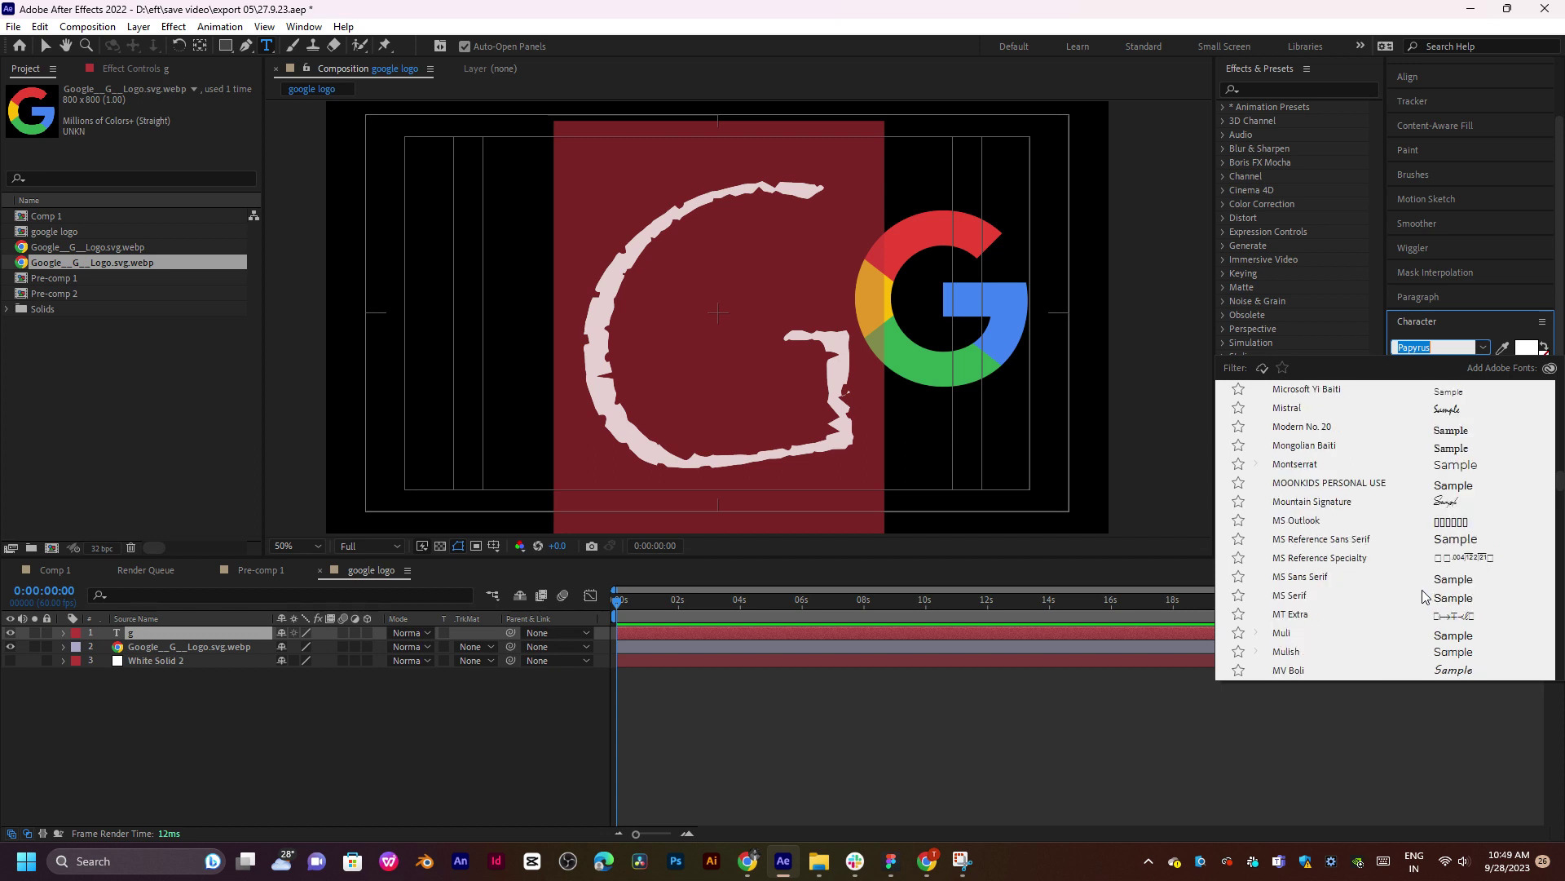
left_click(1308, 600)
Try the Ghost Factory font on the letter G.
left_click(1482, 348)
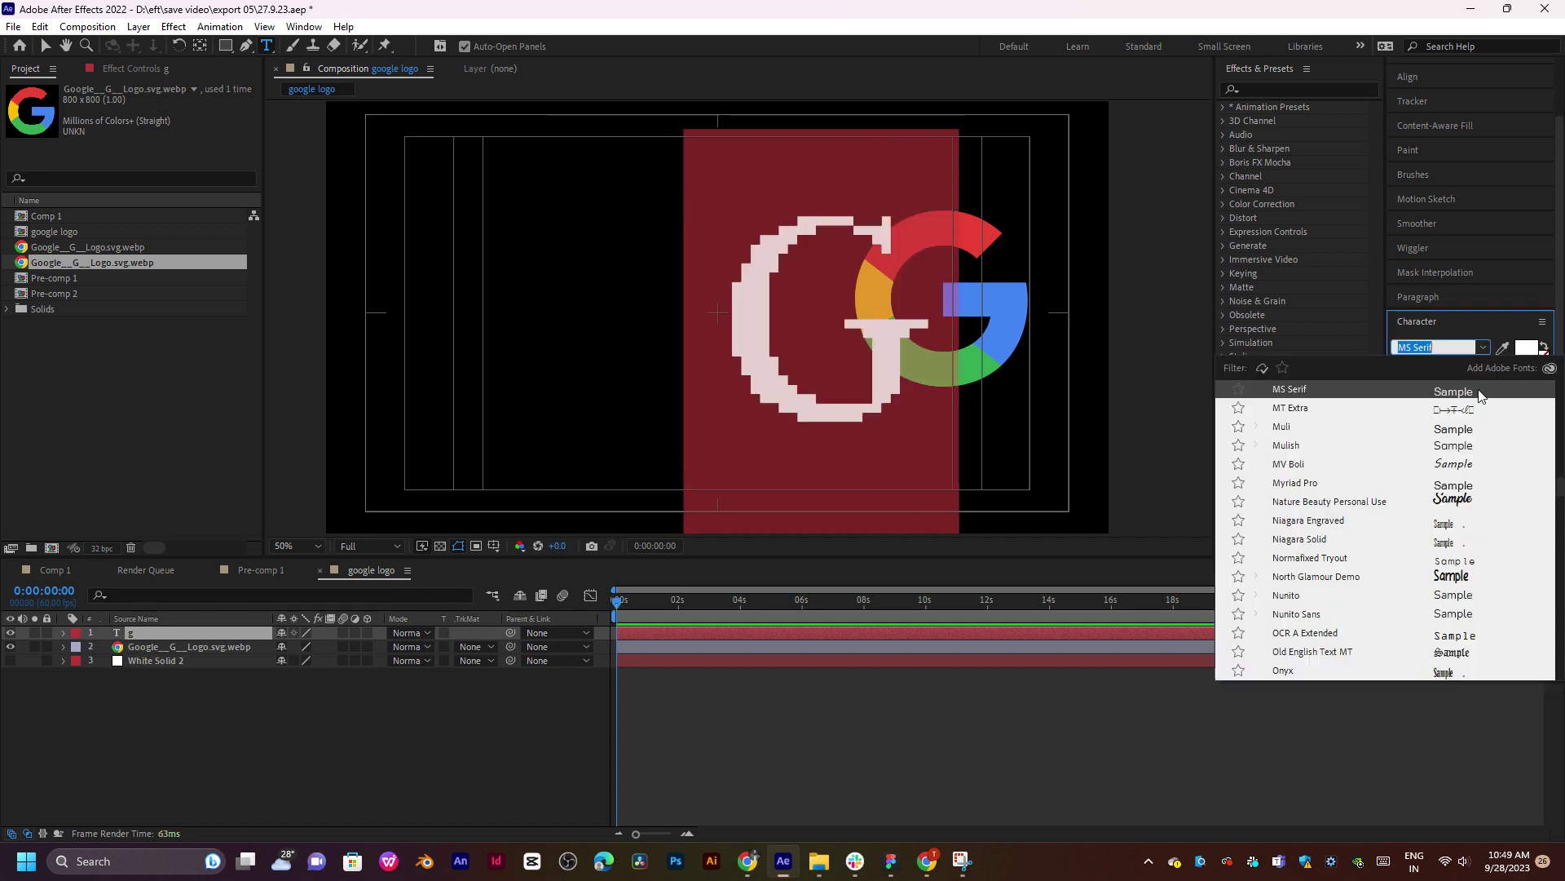
scroll(1427, 488, "up", 15)
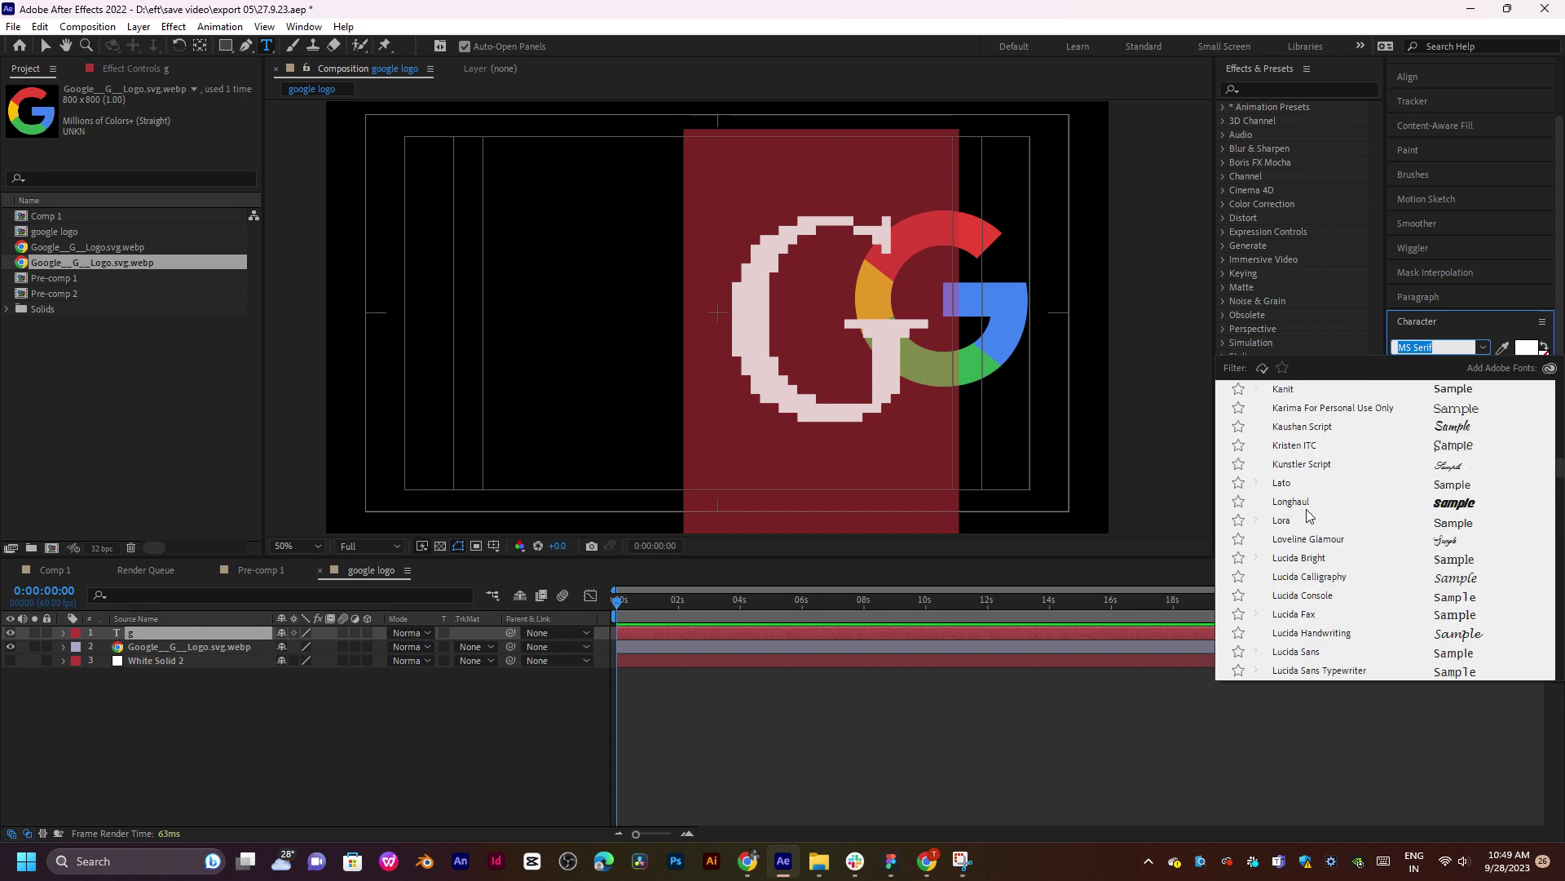
scroll(1311, 585, "down", 7)
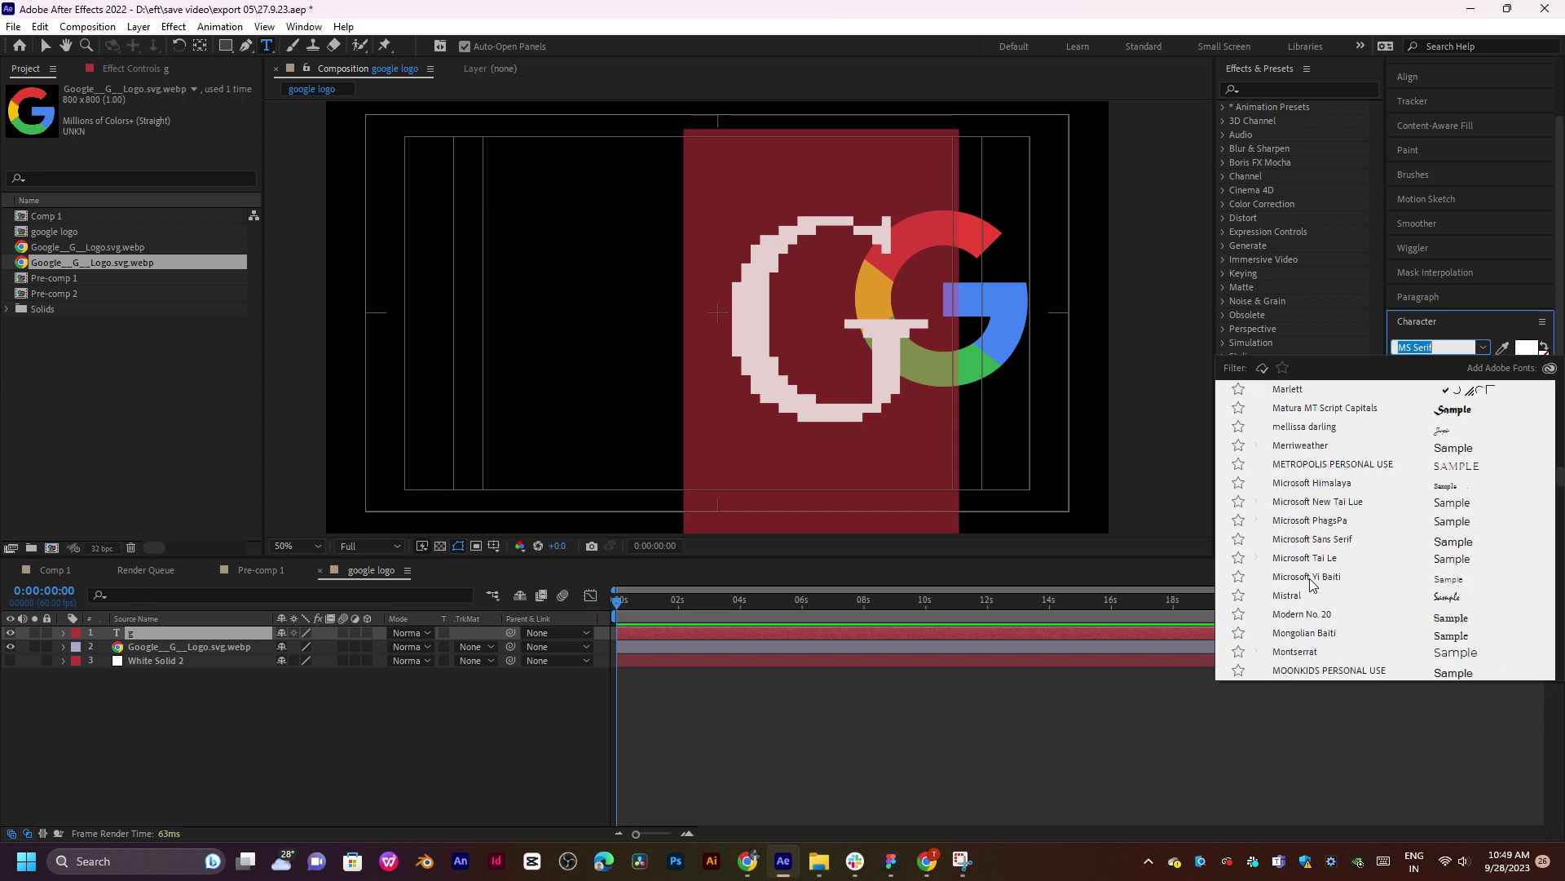
scroll(1311, 583, "up", 7)
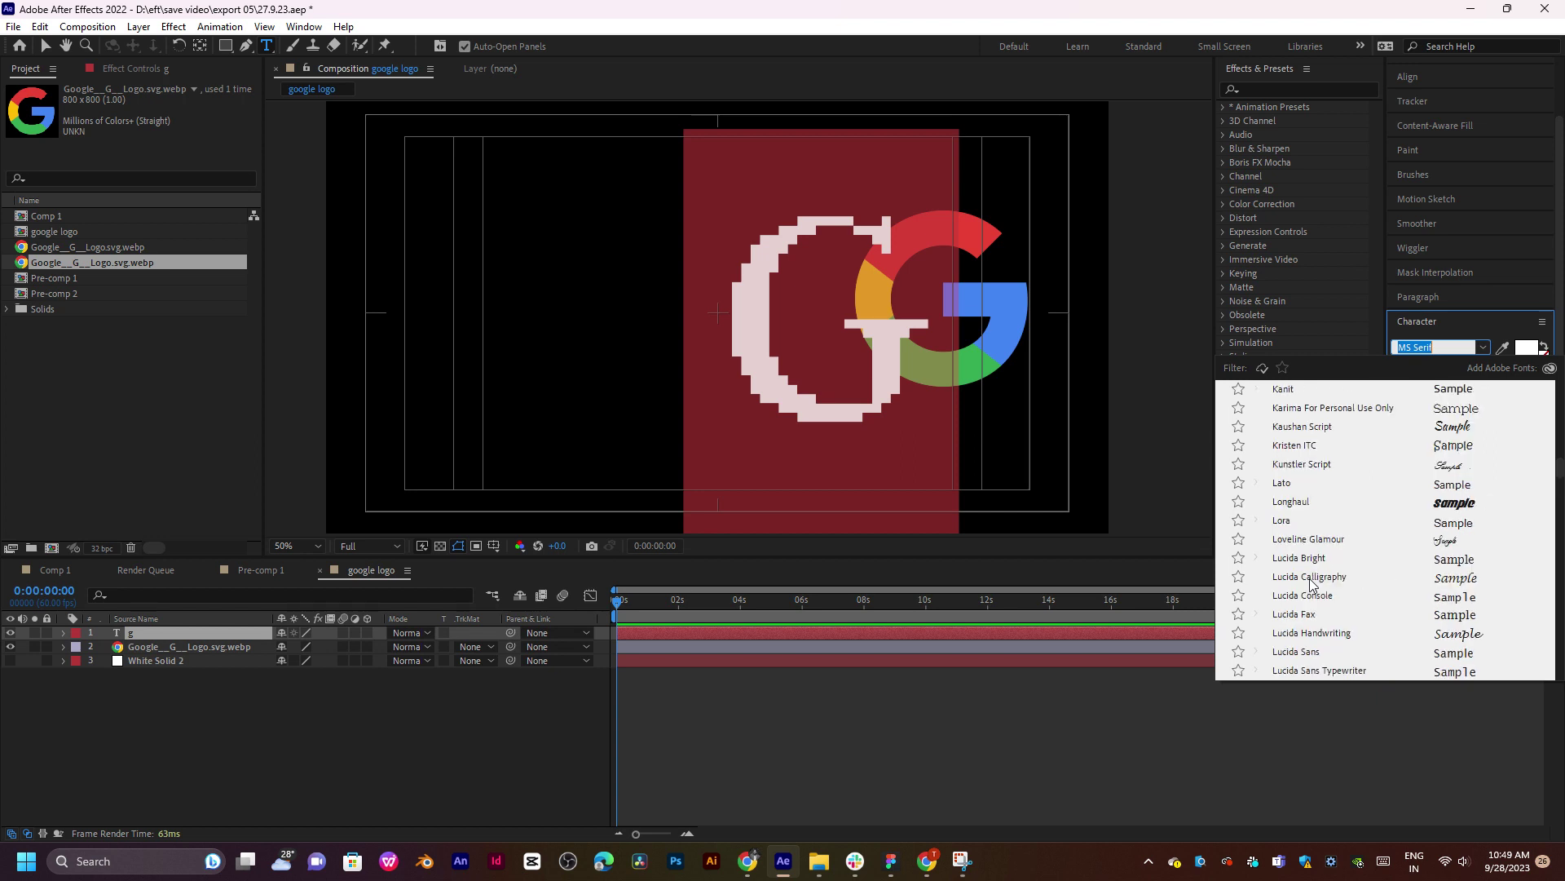
scroll(1348, 526, "up", 5)
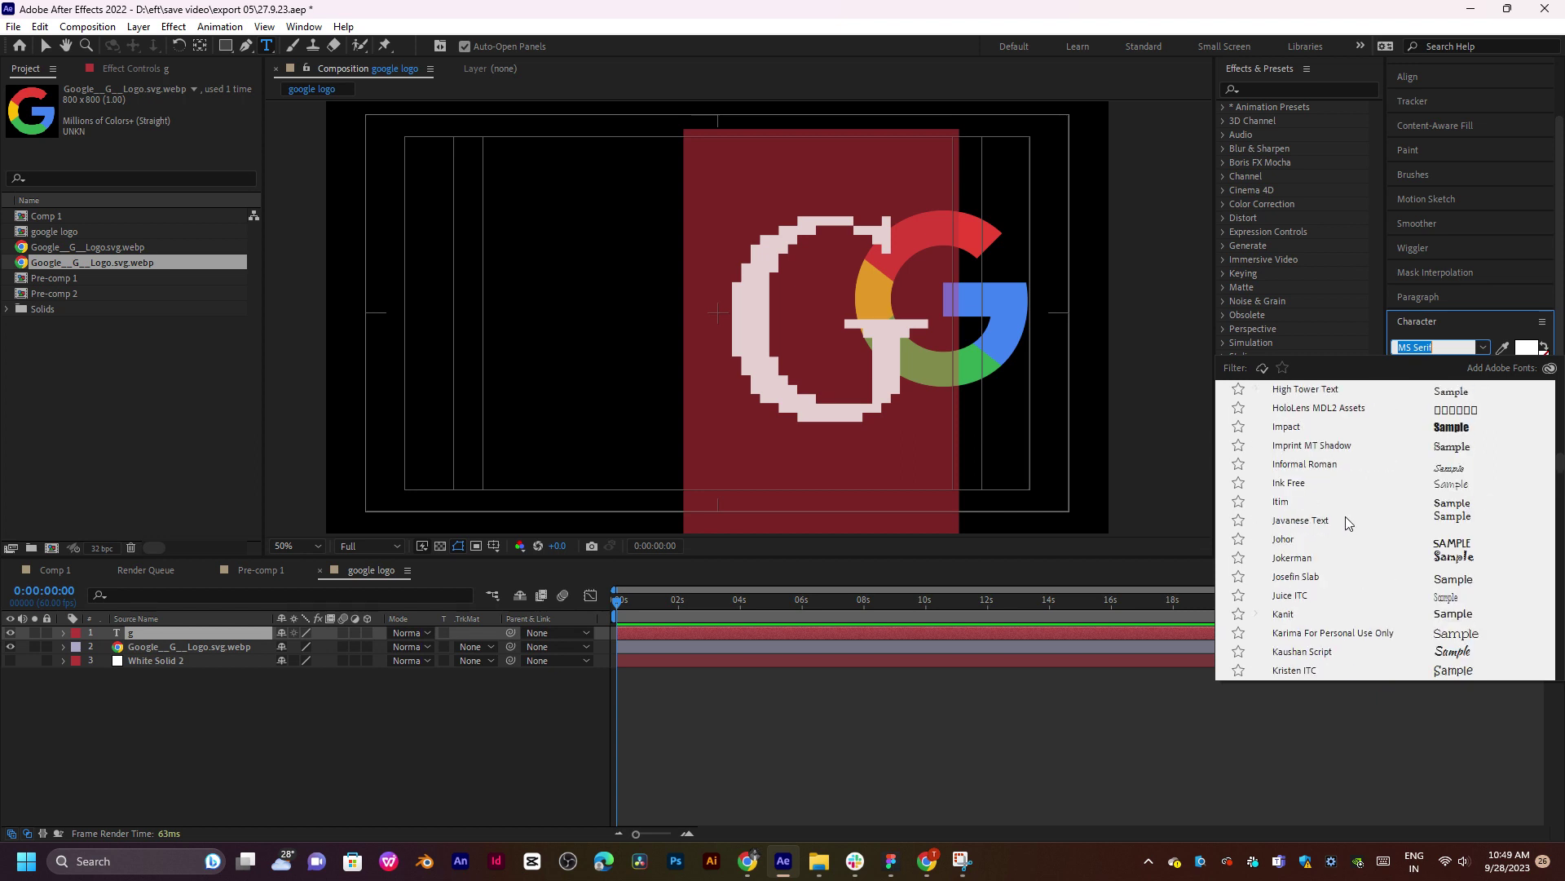
scroll(1347, 522, "up", 4)
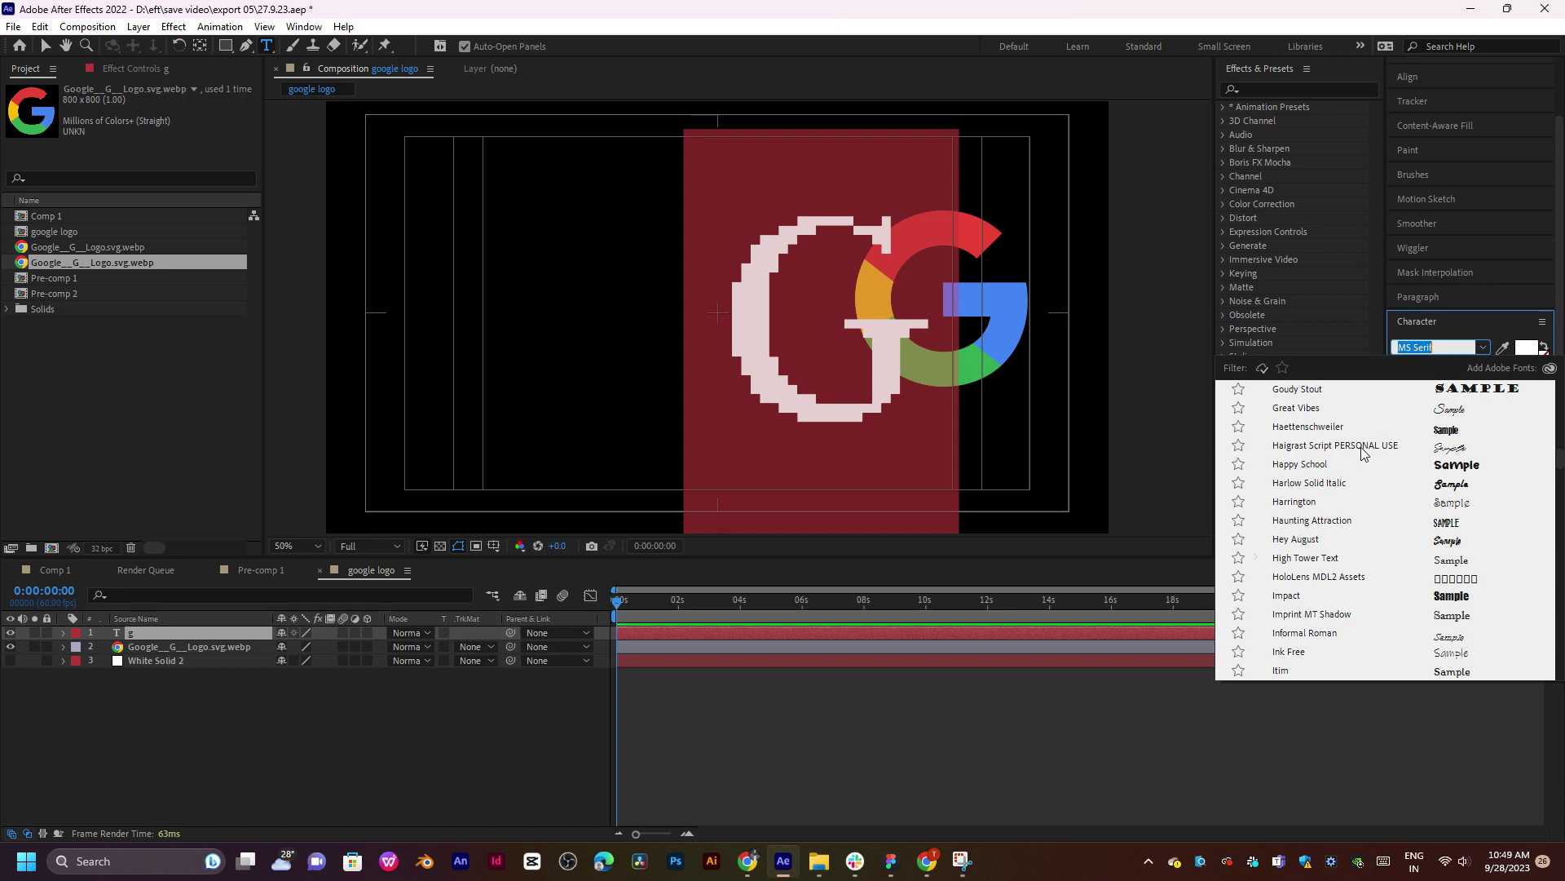
scroll(1355, 481, "up", 4)
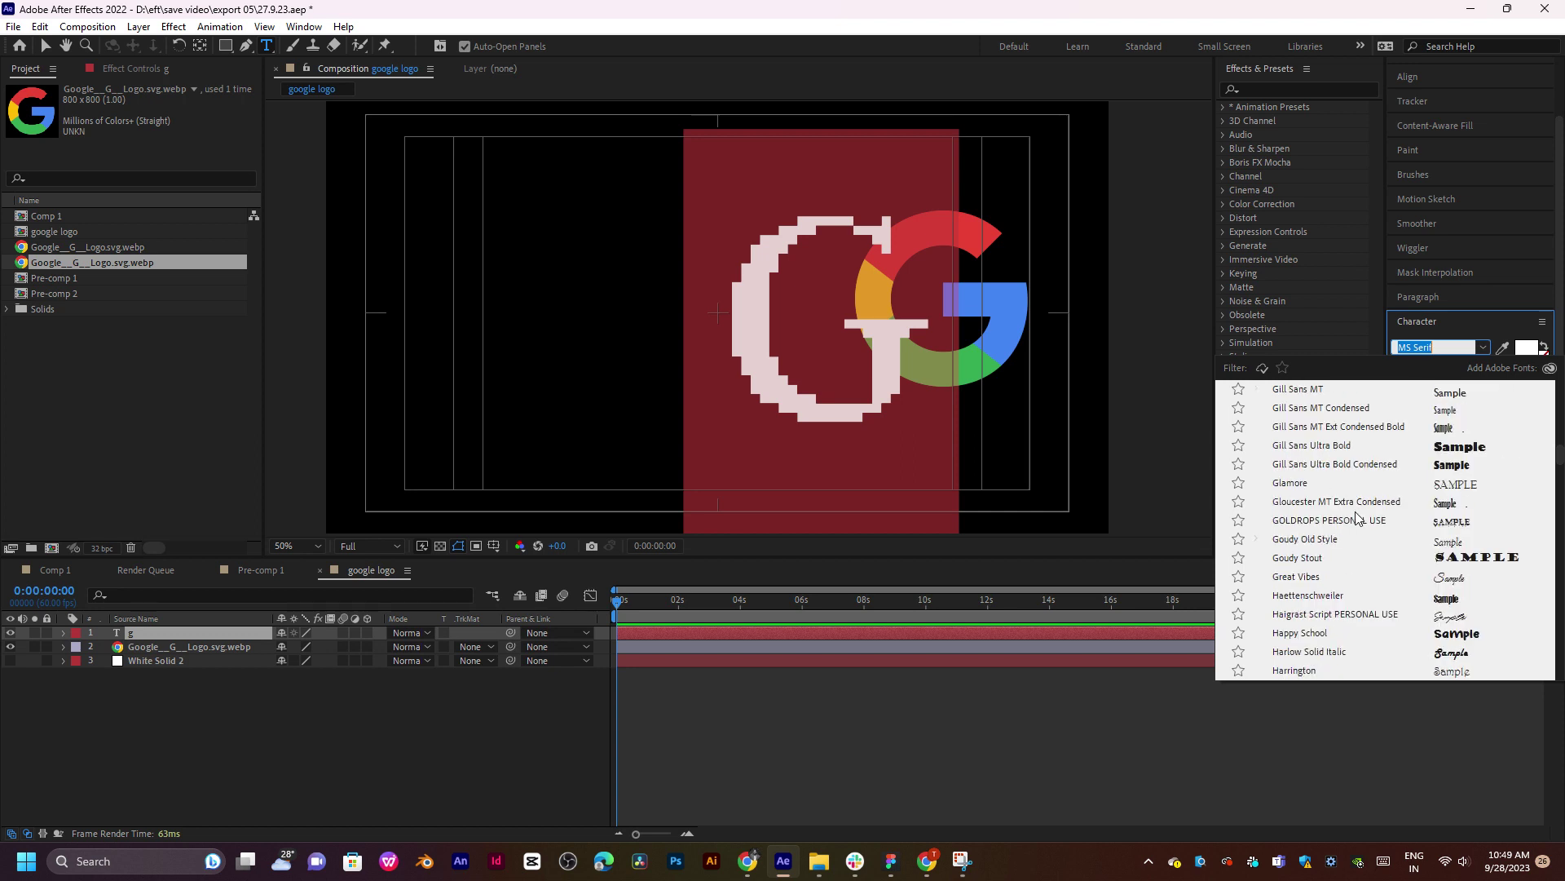
scroll(1355, 519, "up", 4)
scroll(1356, 519, "up", 3)
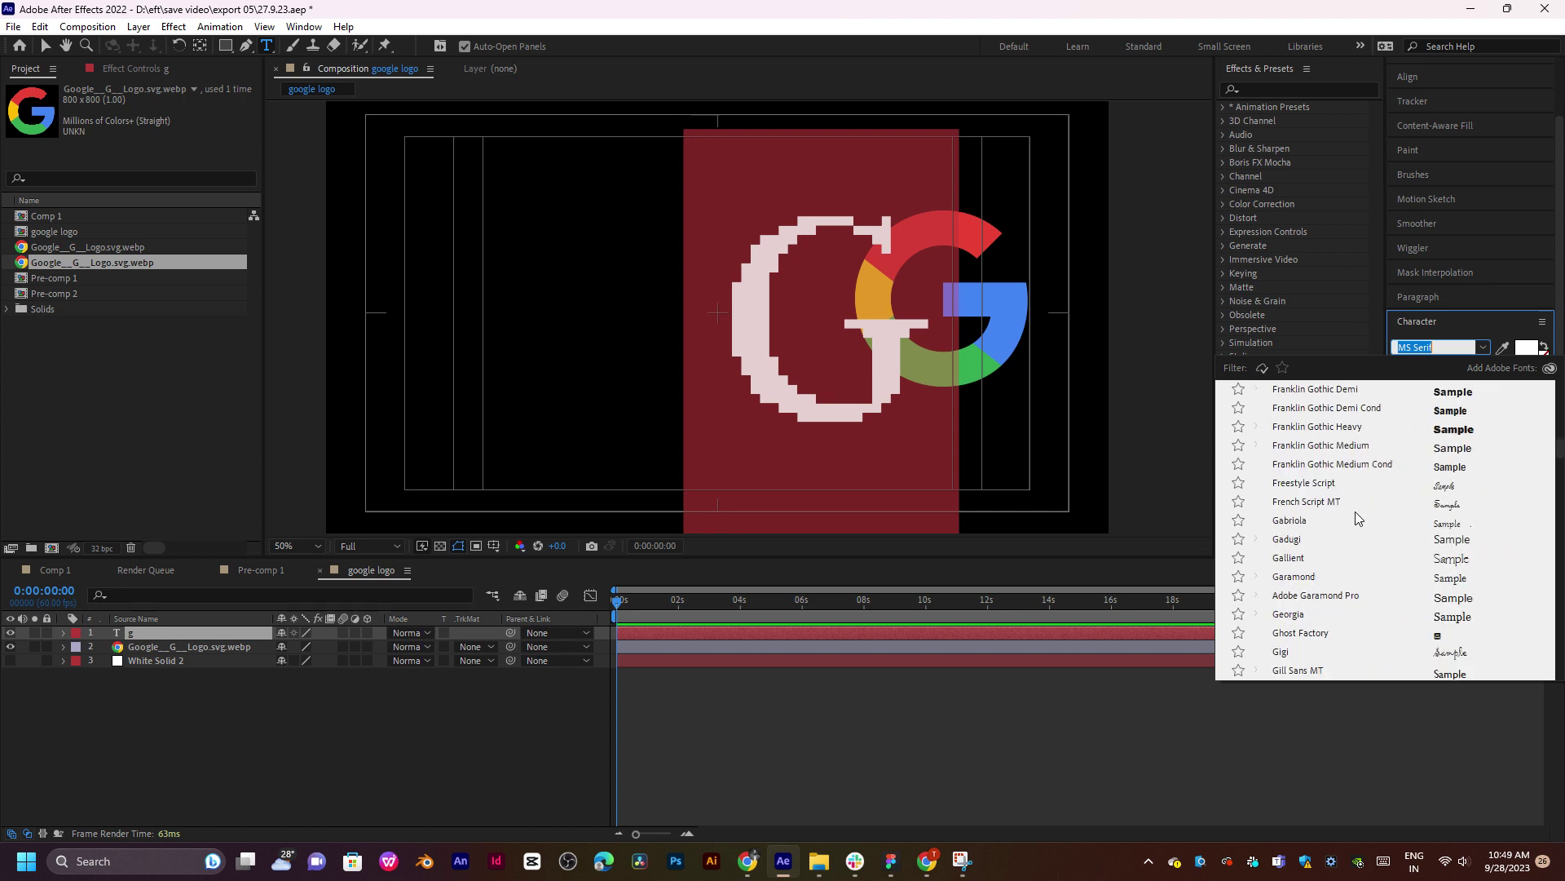
left_click(1304, 633)
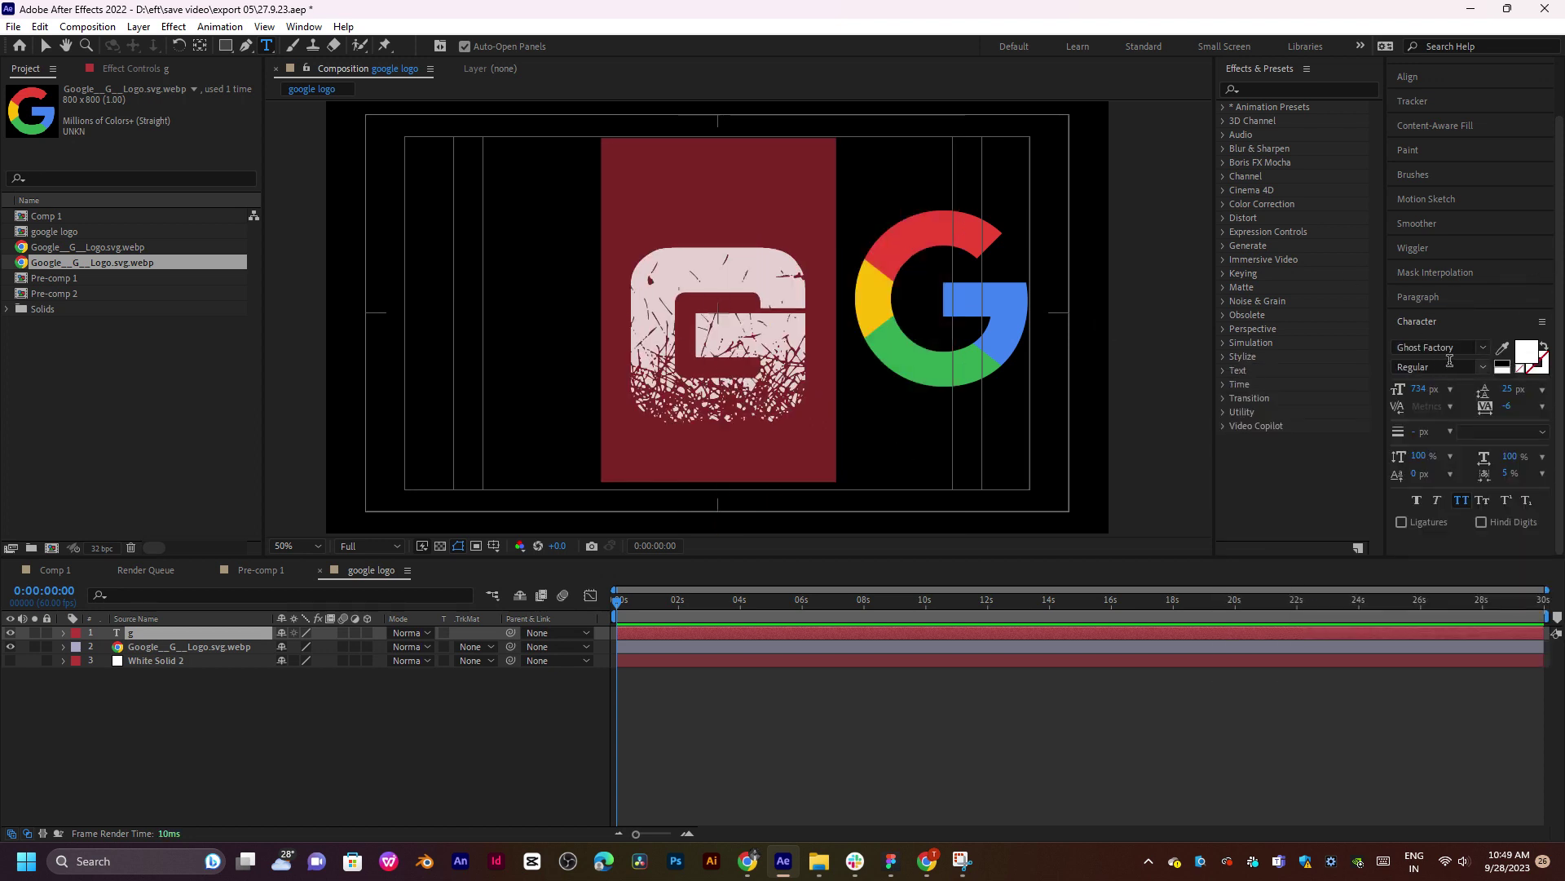
Try the Franklin Gothic Heavy and Franklin Gothic Demi fonts on the letter G.
left_click(1484, 348)
scroll(1449, 519, "up", 3)
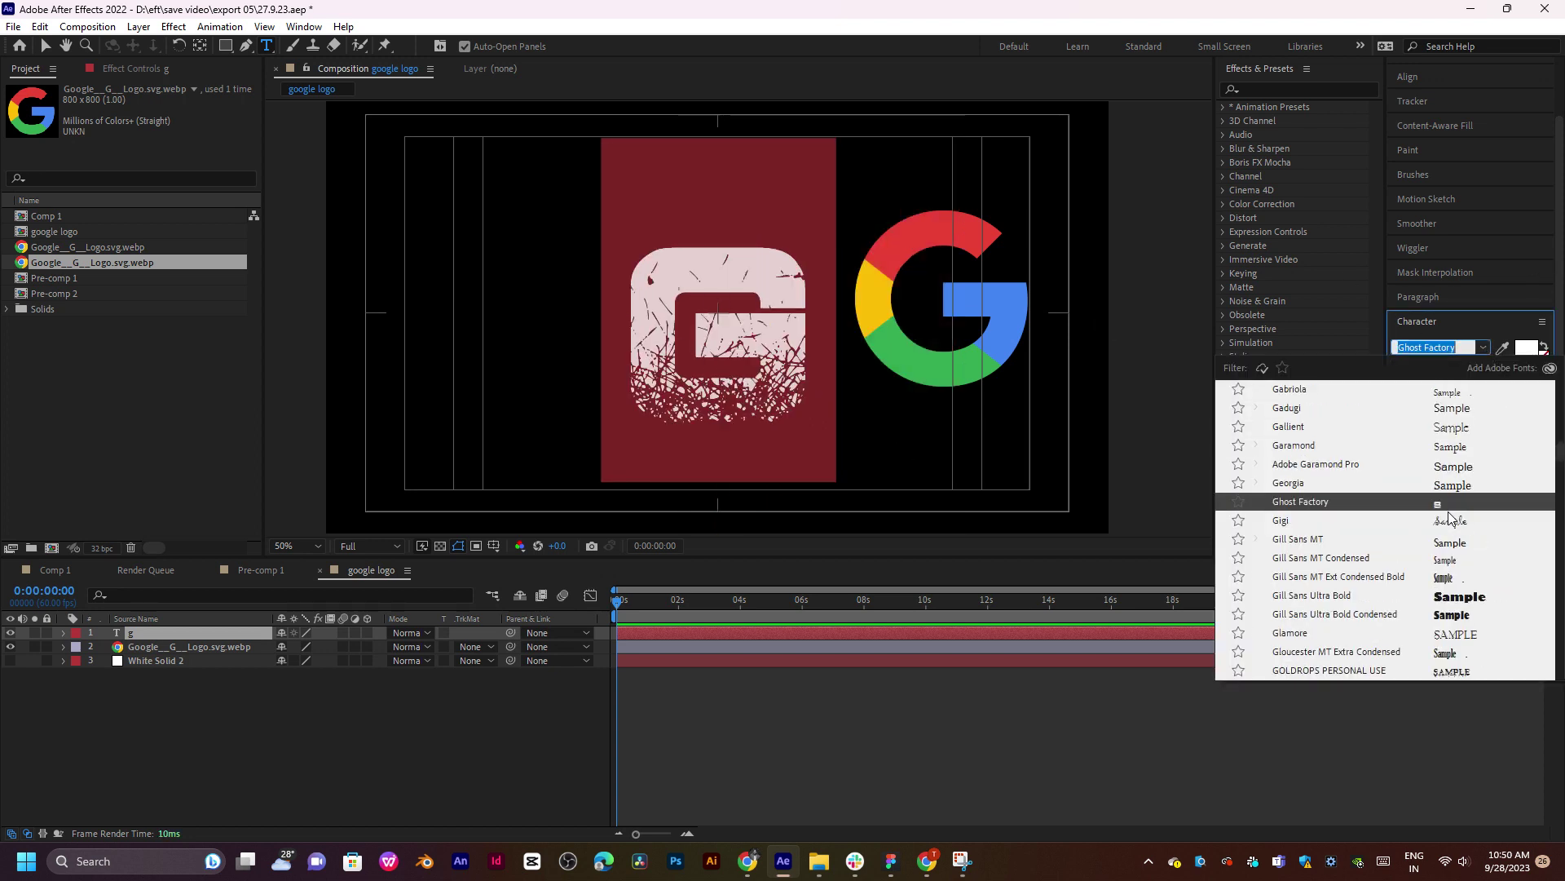
scroll(1446, 592, "up", 2)
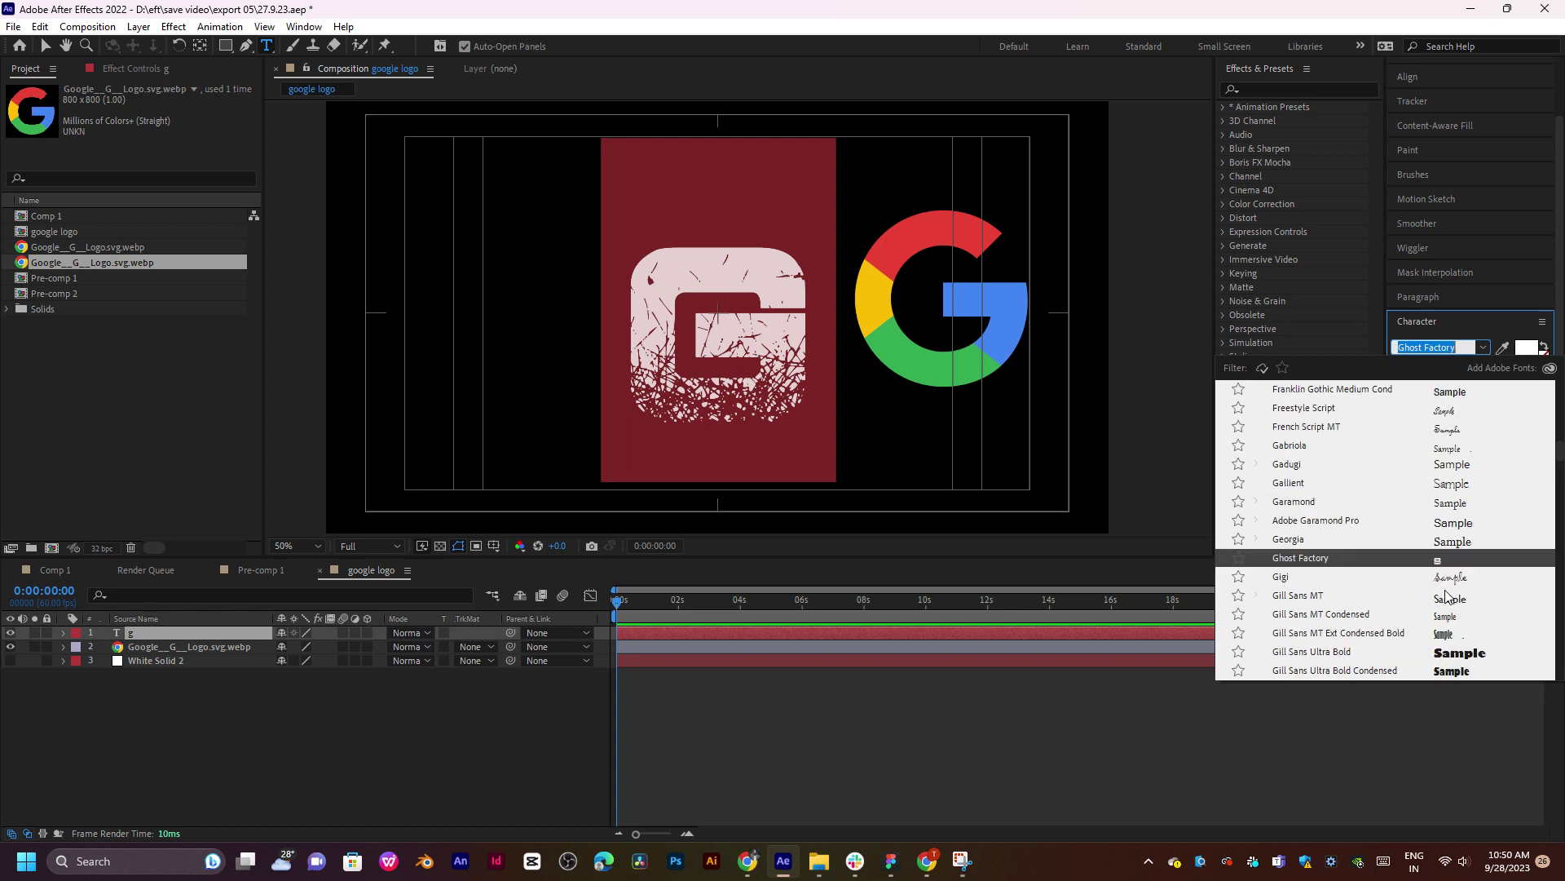
scroll(1444, 562, "up", 3)
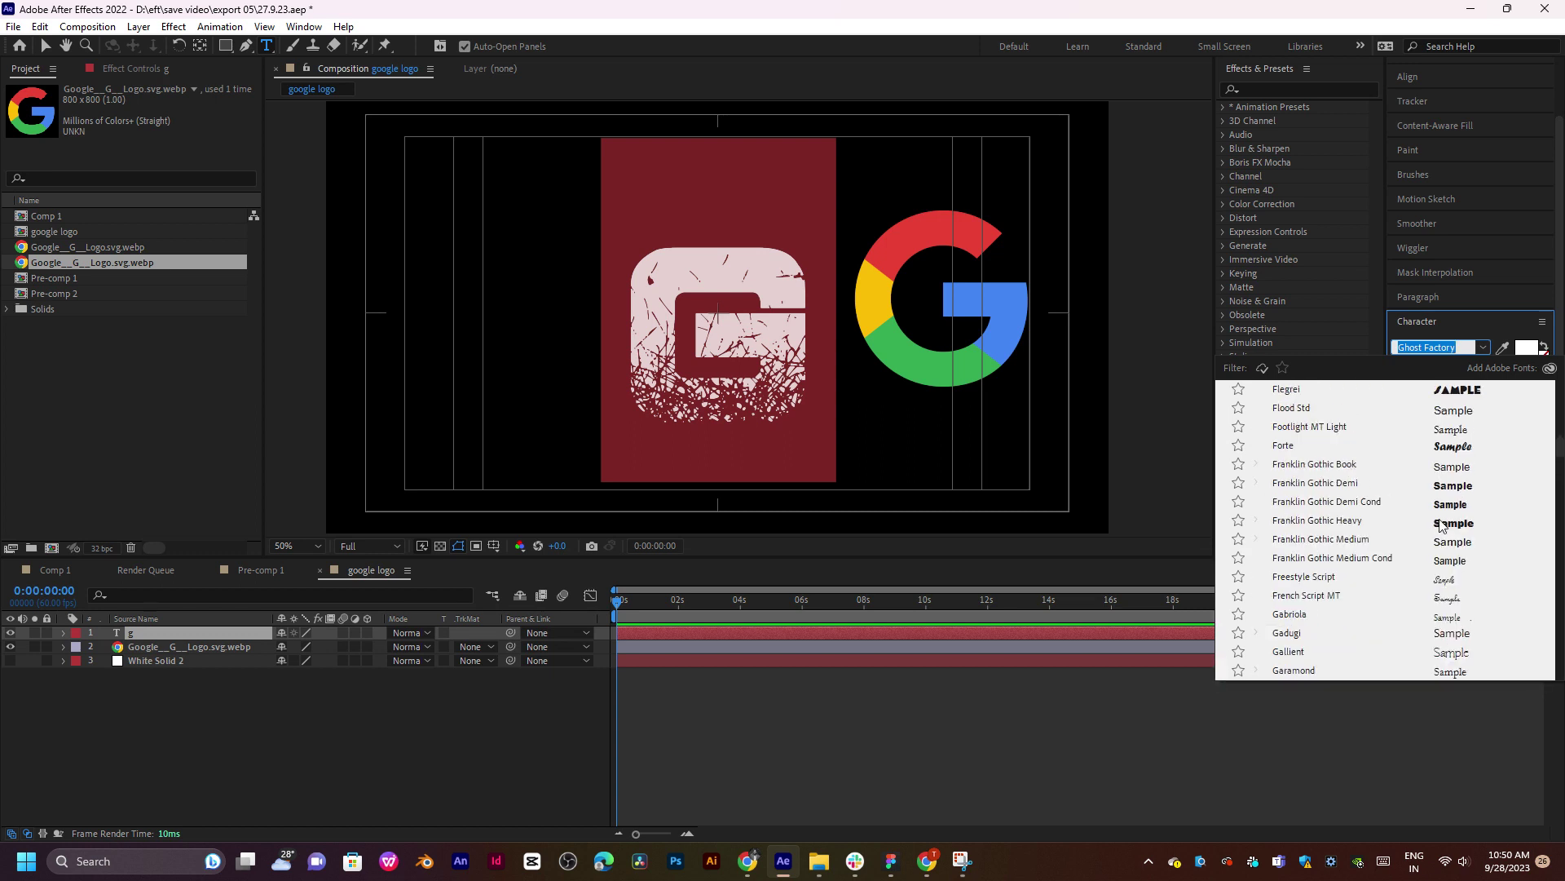
left_click(1441, 526)
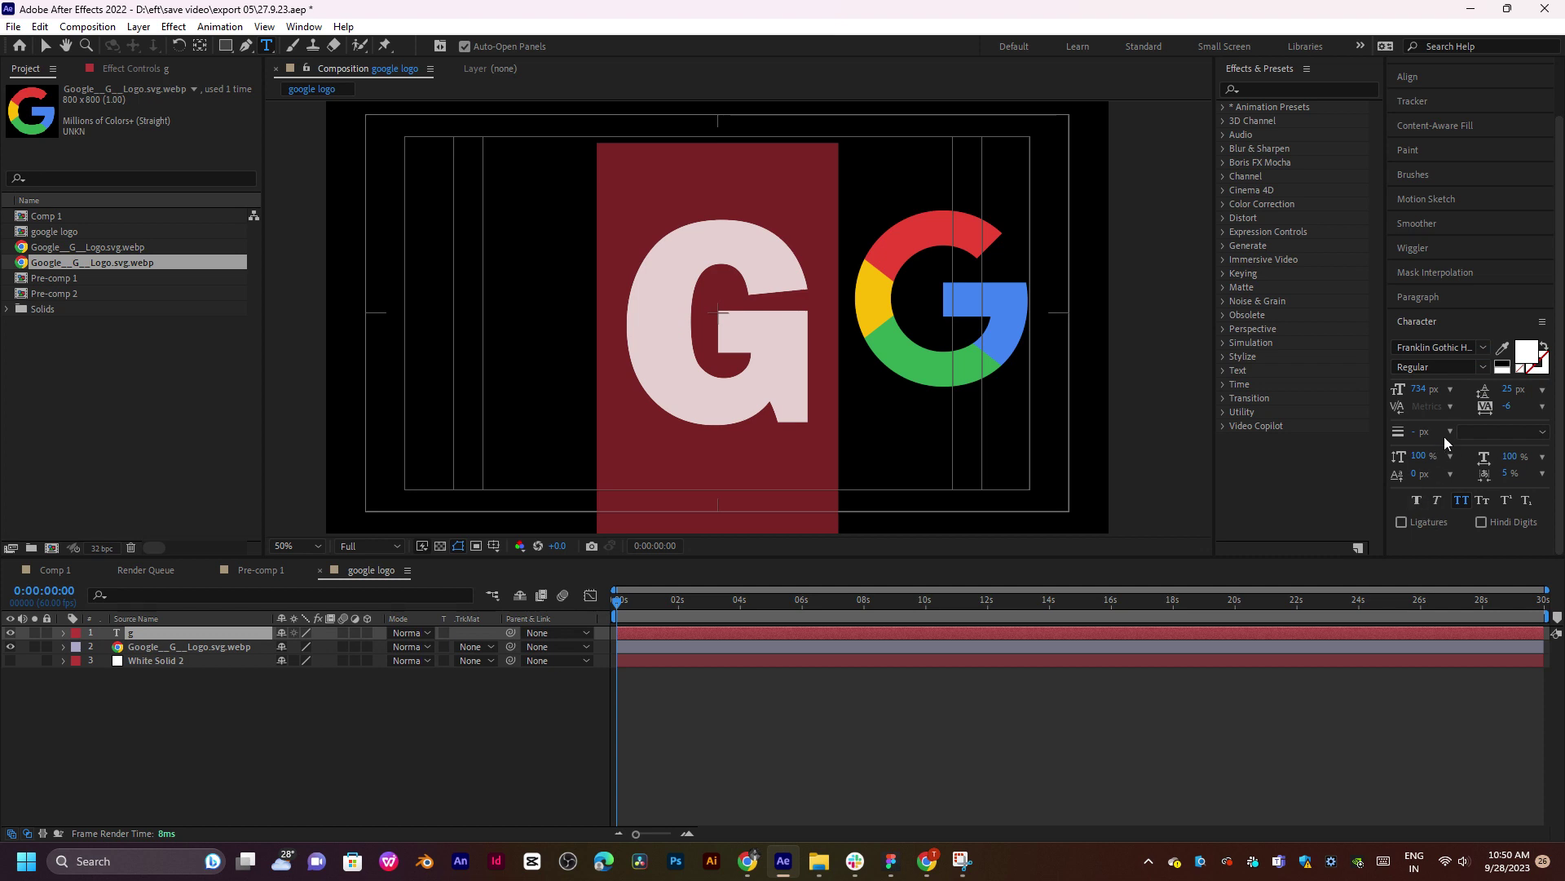
left_click(1490, 355)
scroll(1465, 522, "up", 4)
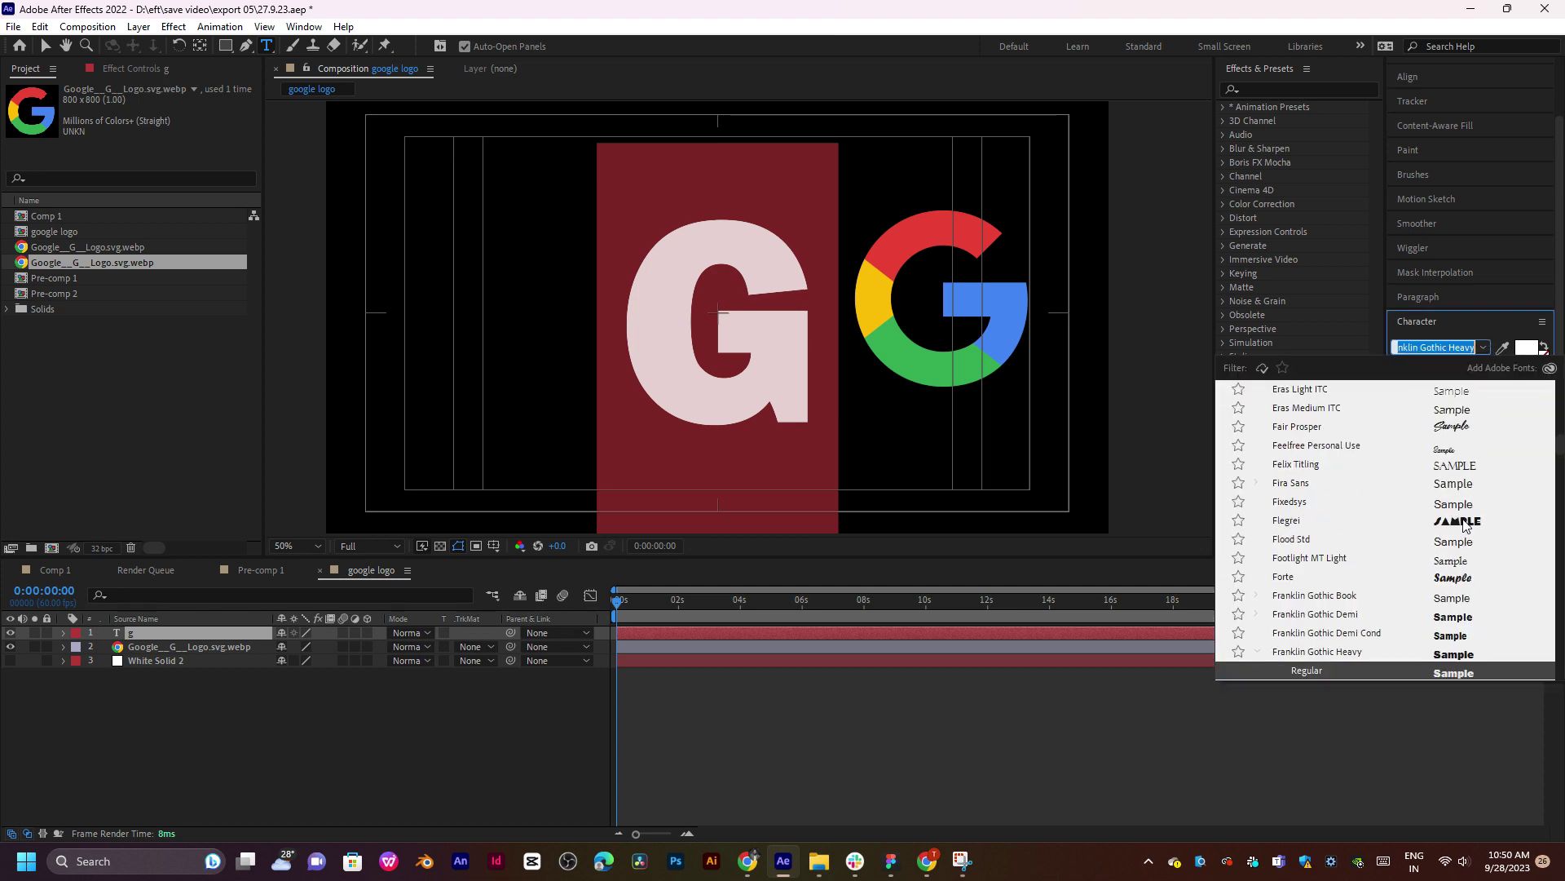
left_click(1340, 614)
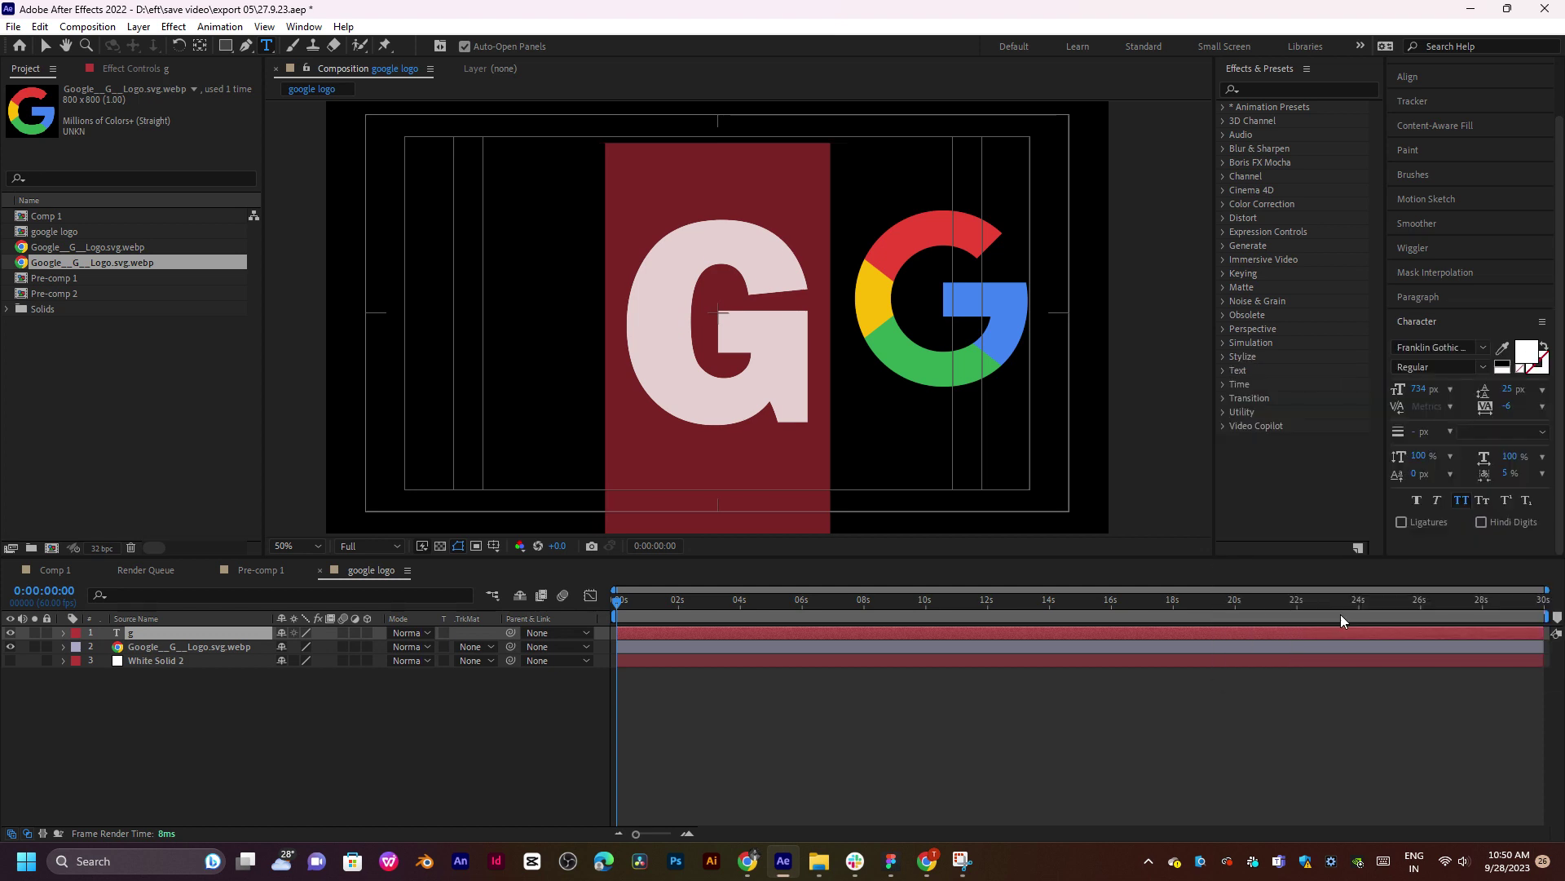
Change the font of the letter G to Candy Beans.
left_click(1494, 357)
scroll(1466, 503, "up", 5)
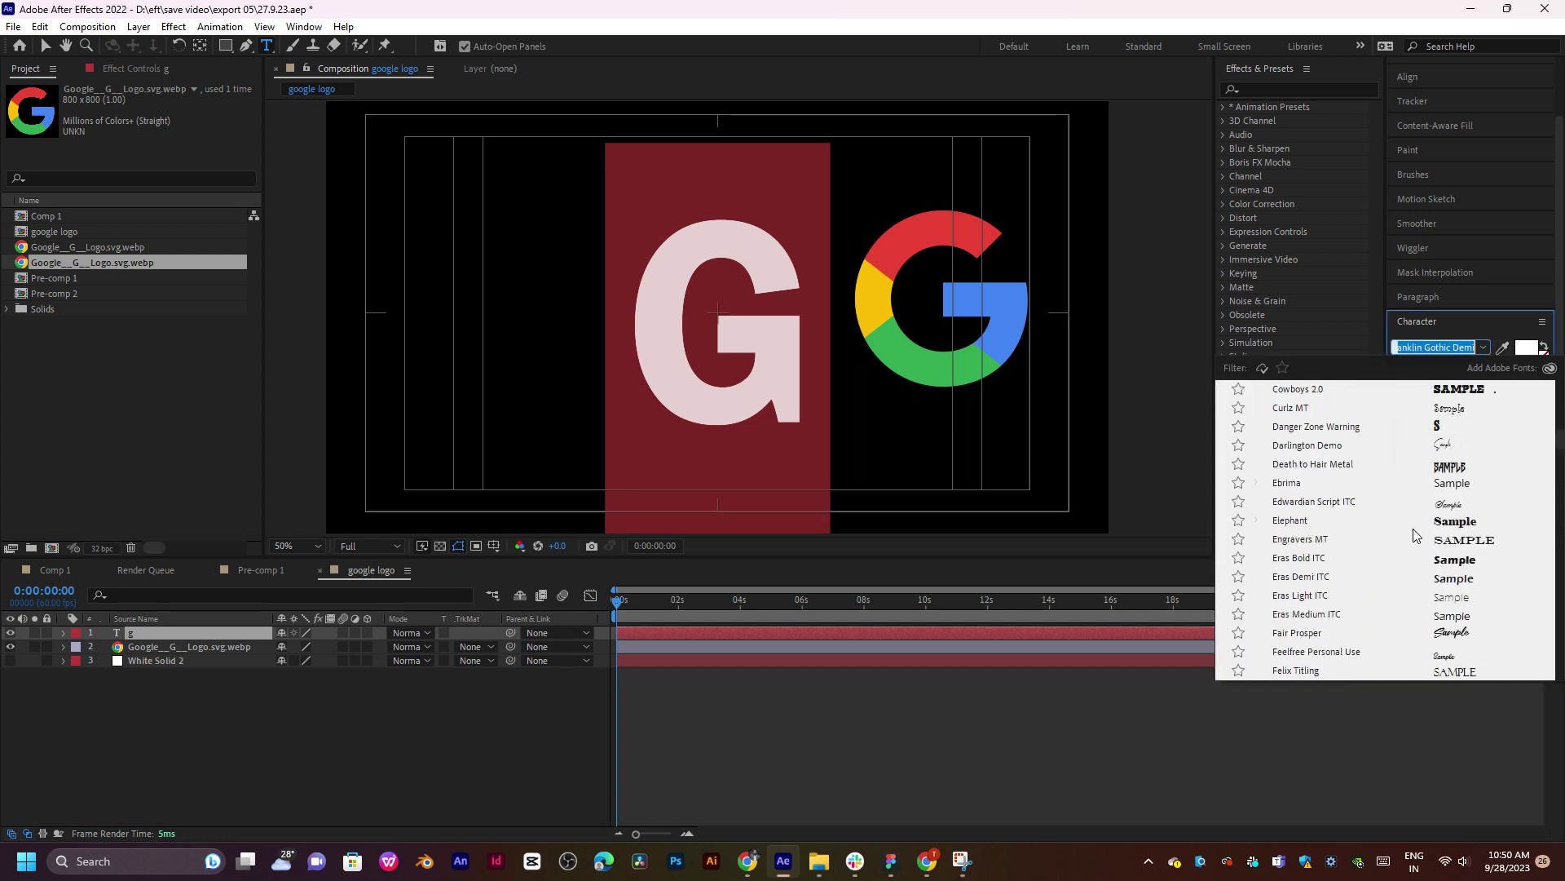
scroll(1405, 476, "up", 5)
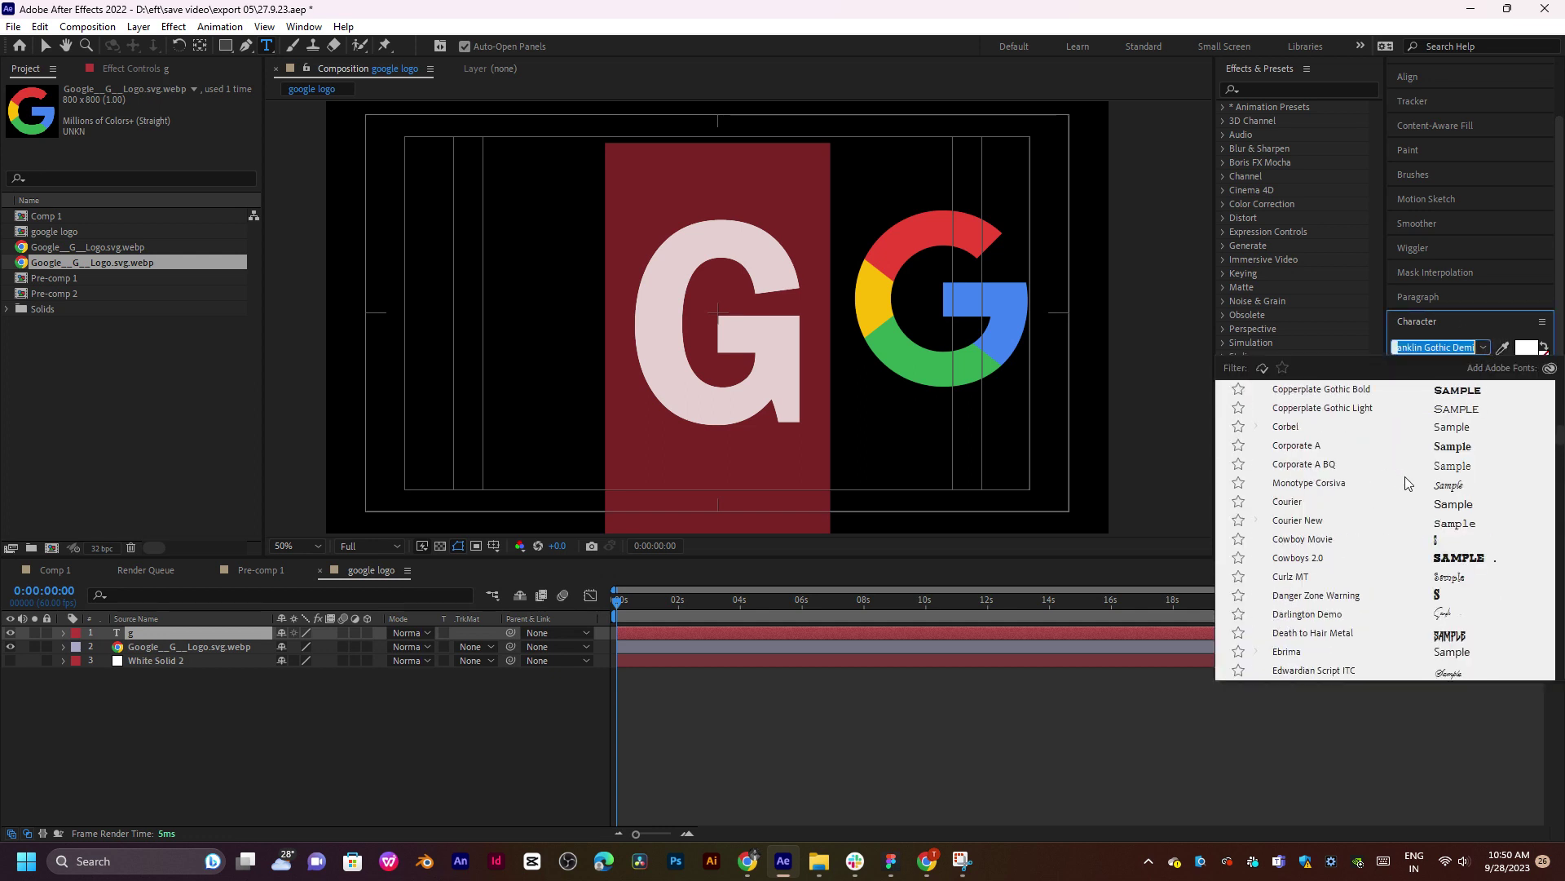
scroll(1405, 478, "up", 5)
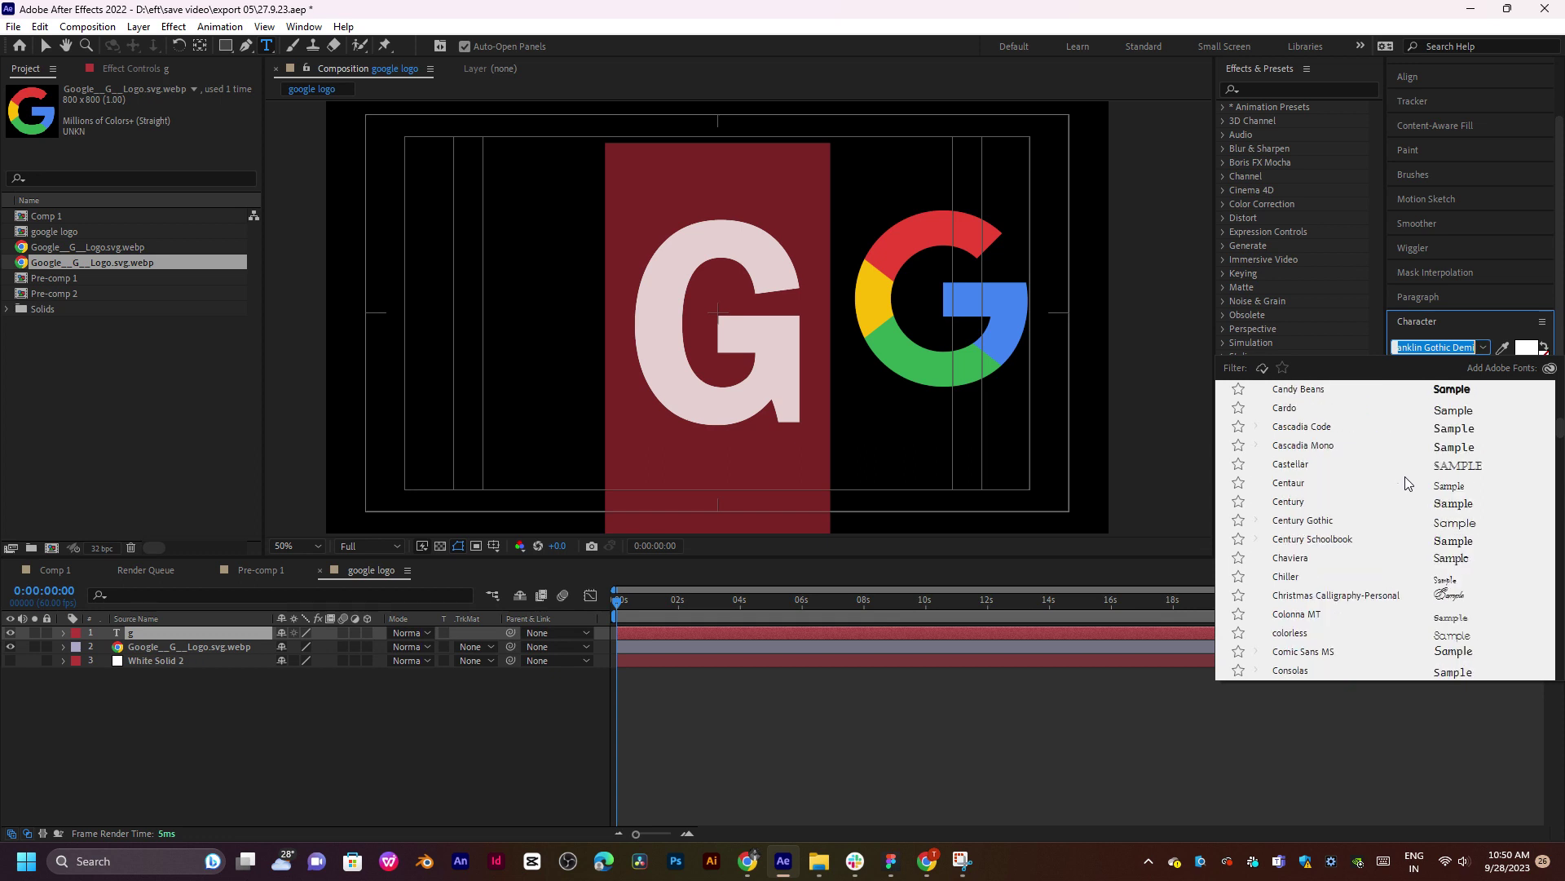
left_click(1434, 502)
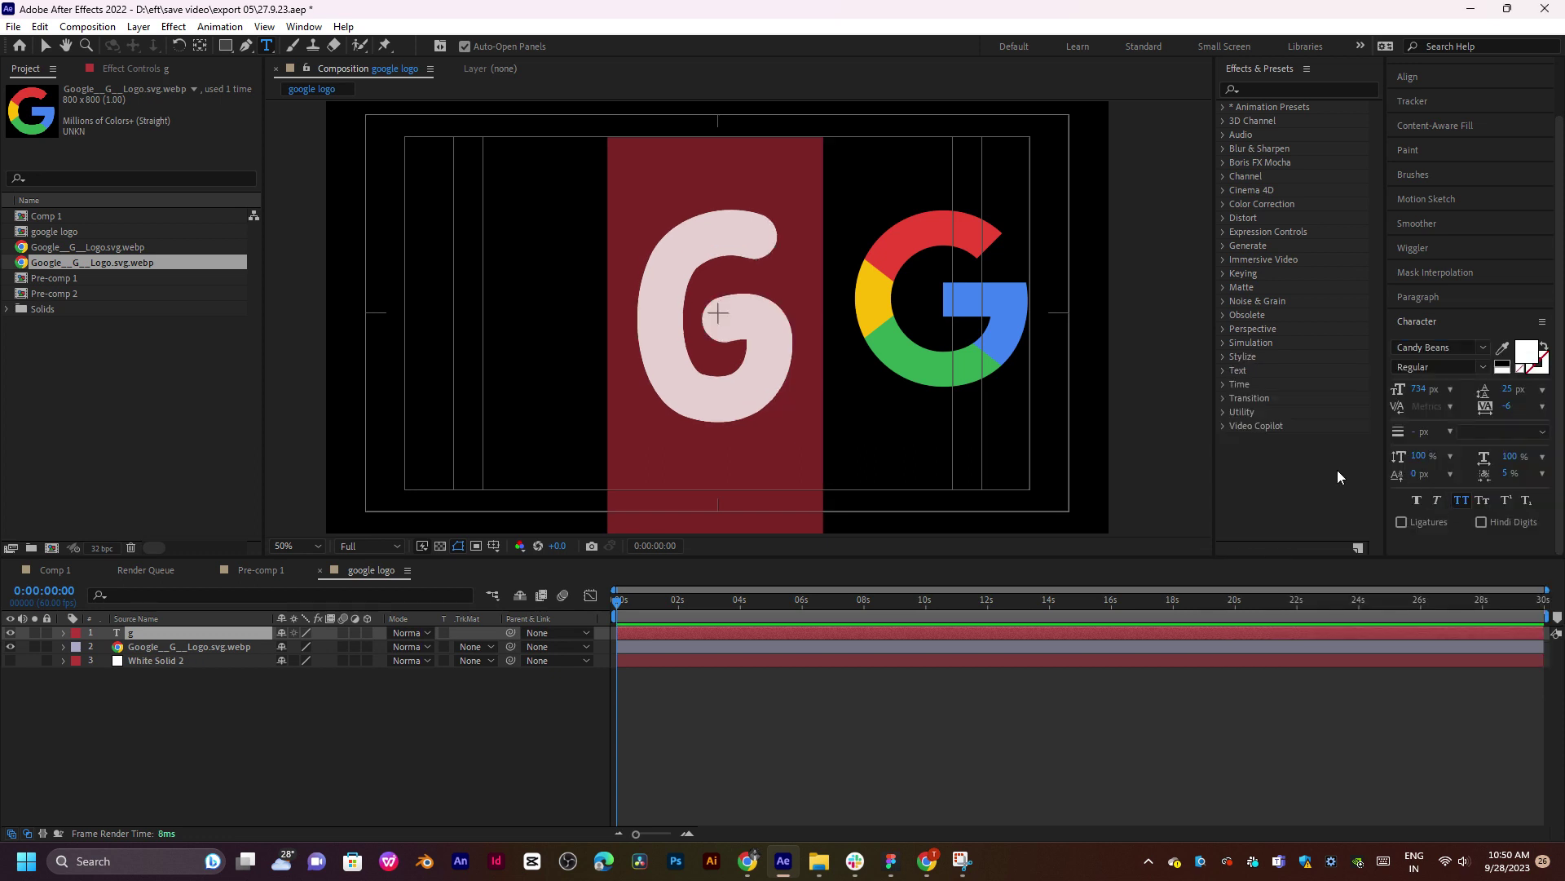
Try the Bauhaus 93 font on the letter G.
left_click(1482, 349)
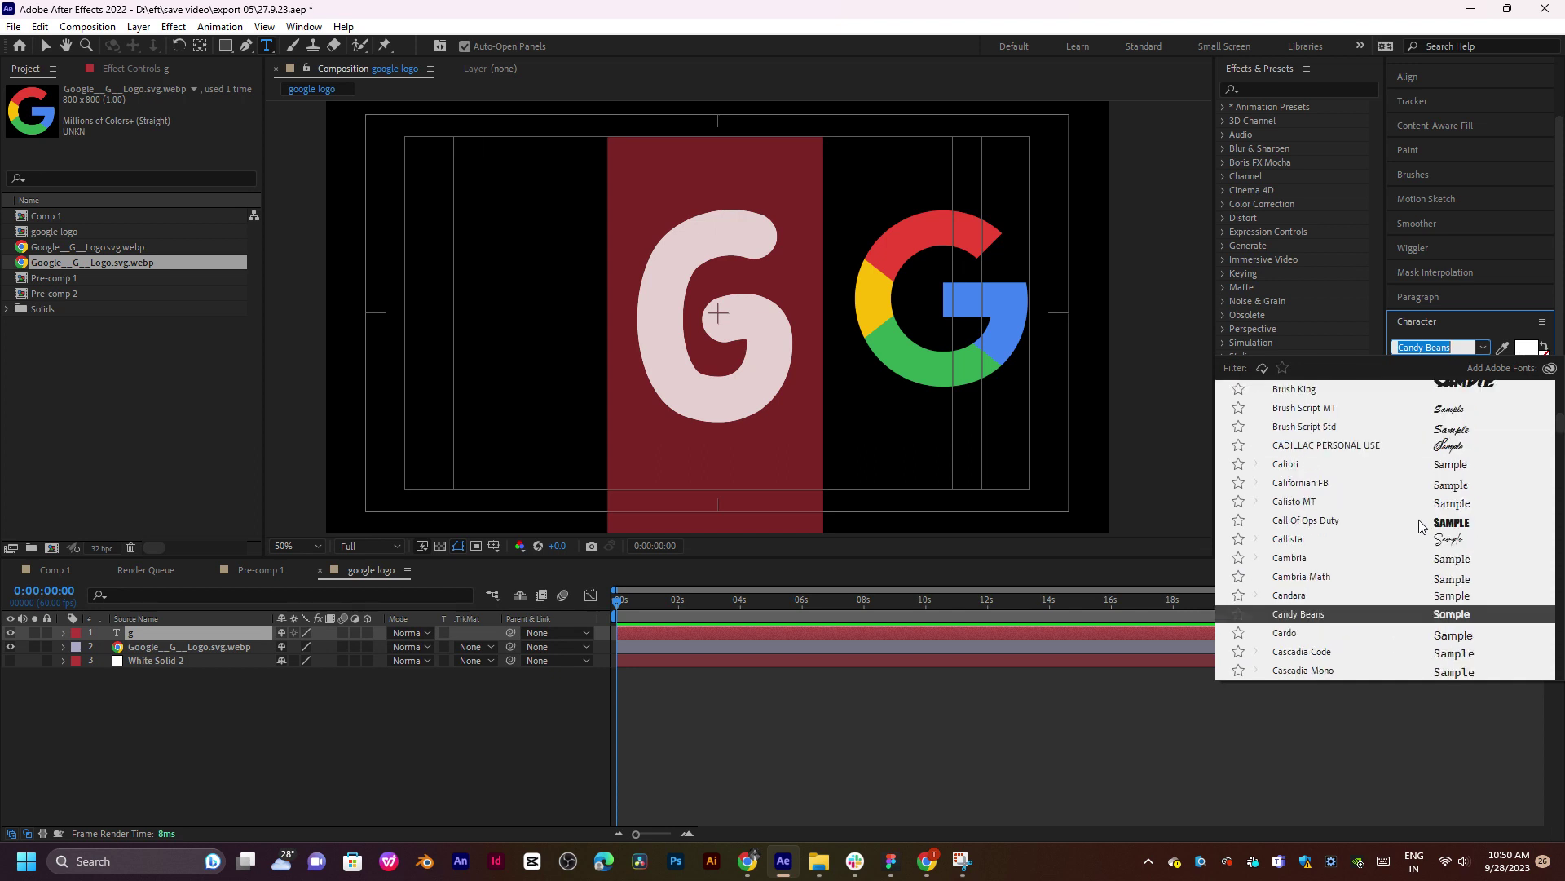
scroll(1419, 522, "up", 2)
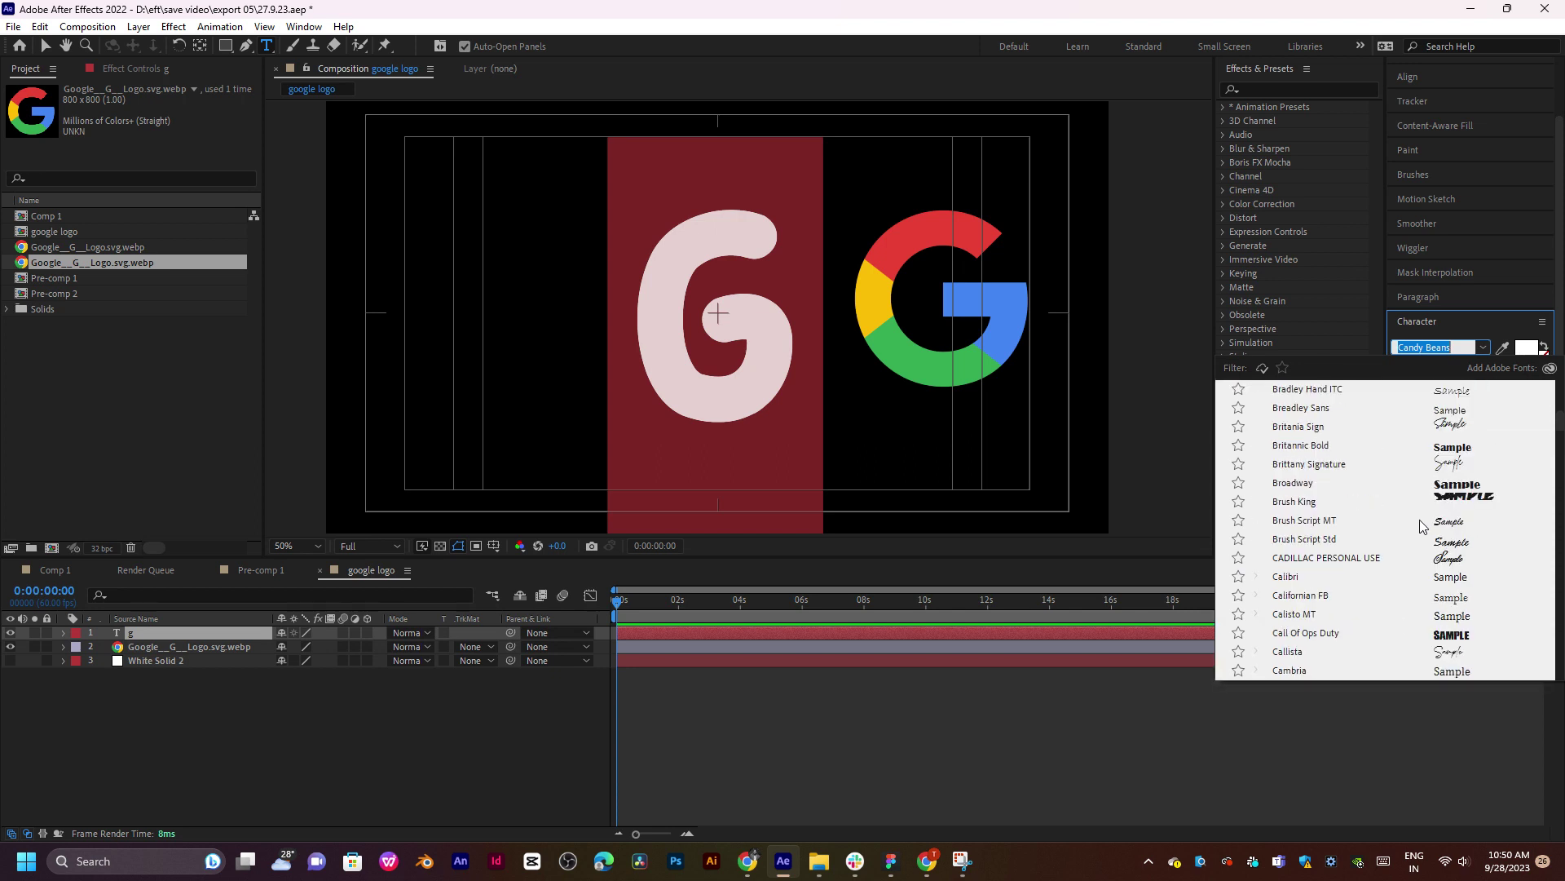
scroll(1421, 520, "up", 4)
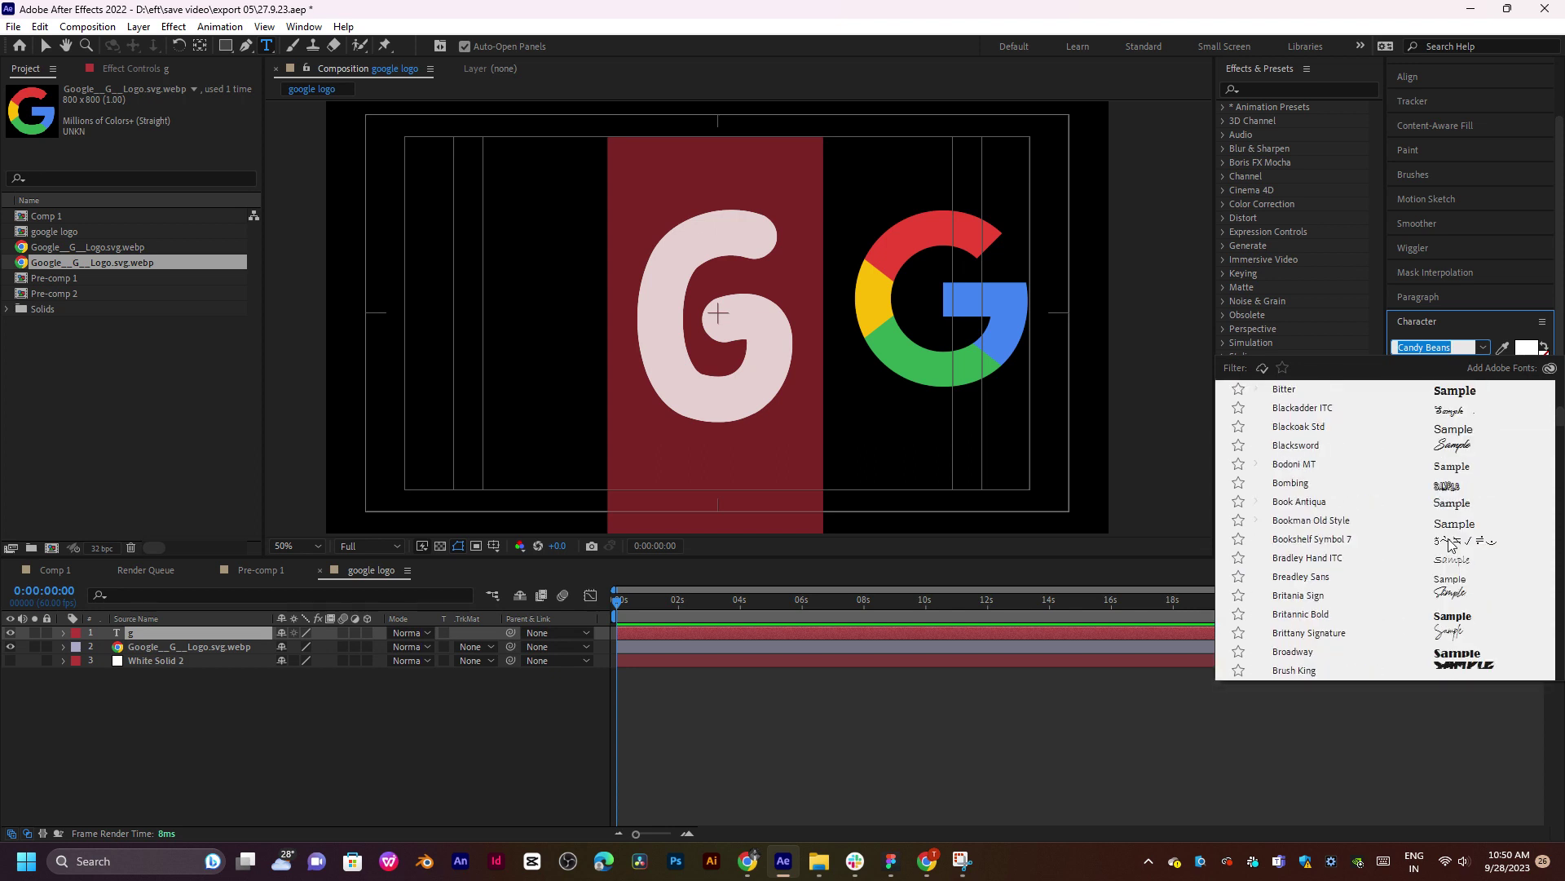
scroll(1448, 530, "up", 1)
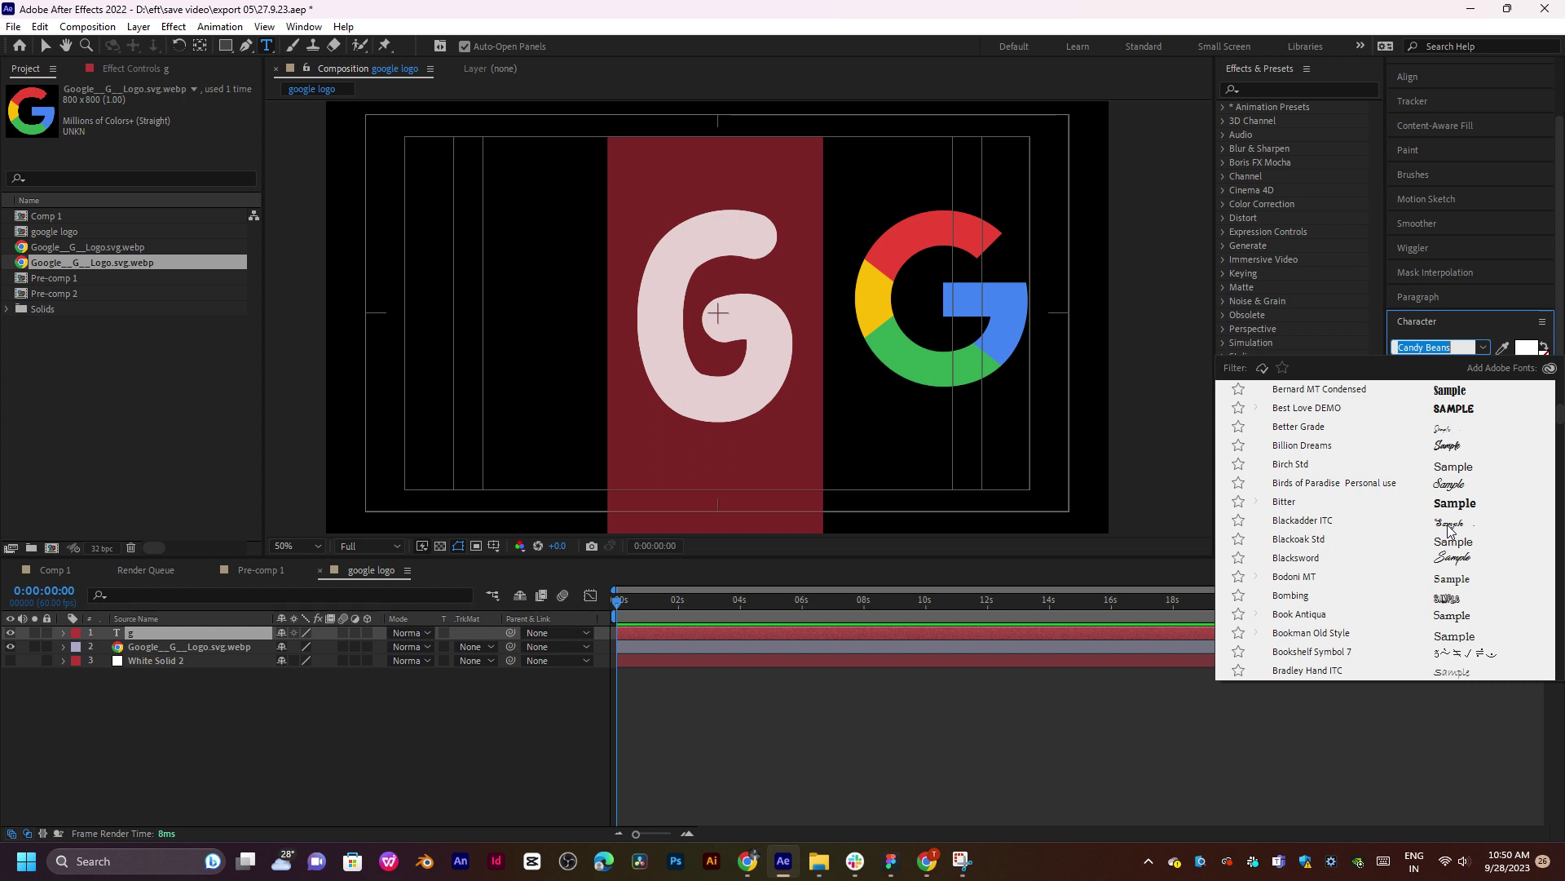
scroll(1448, 528, "up", 3)
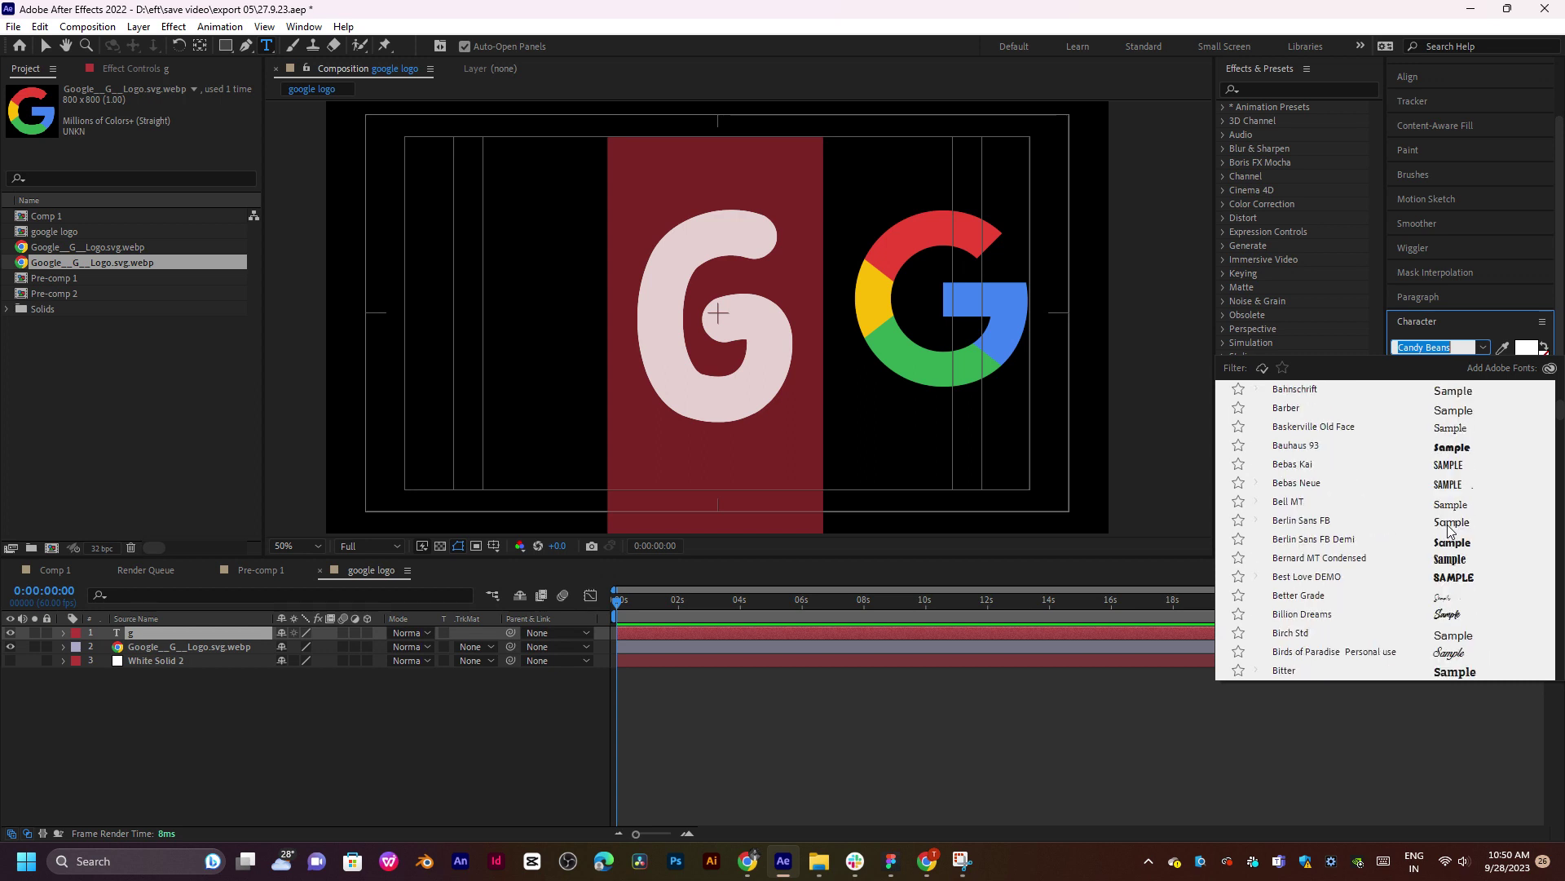
scroll(1448, 528, "up", 2)
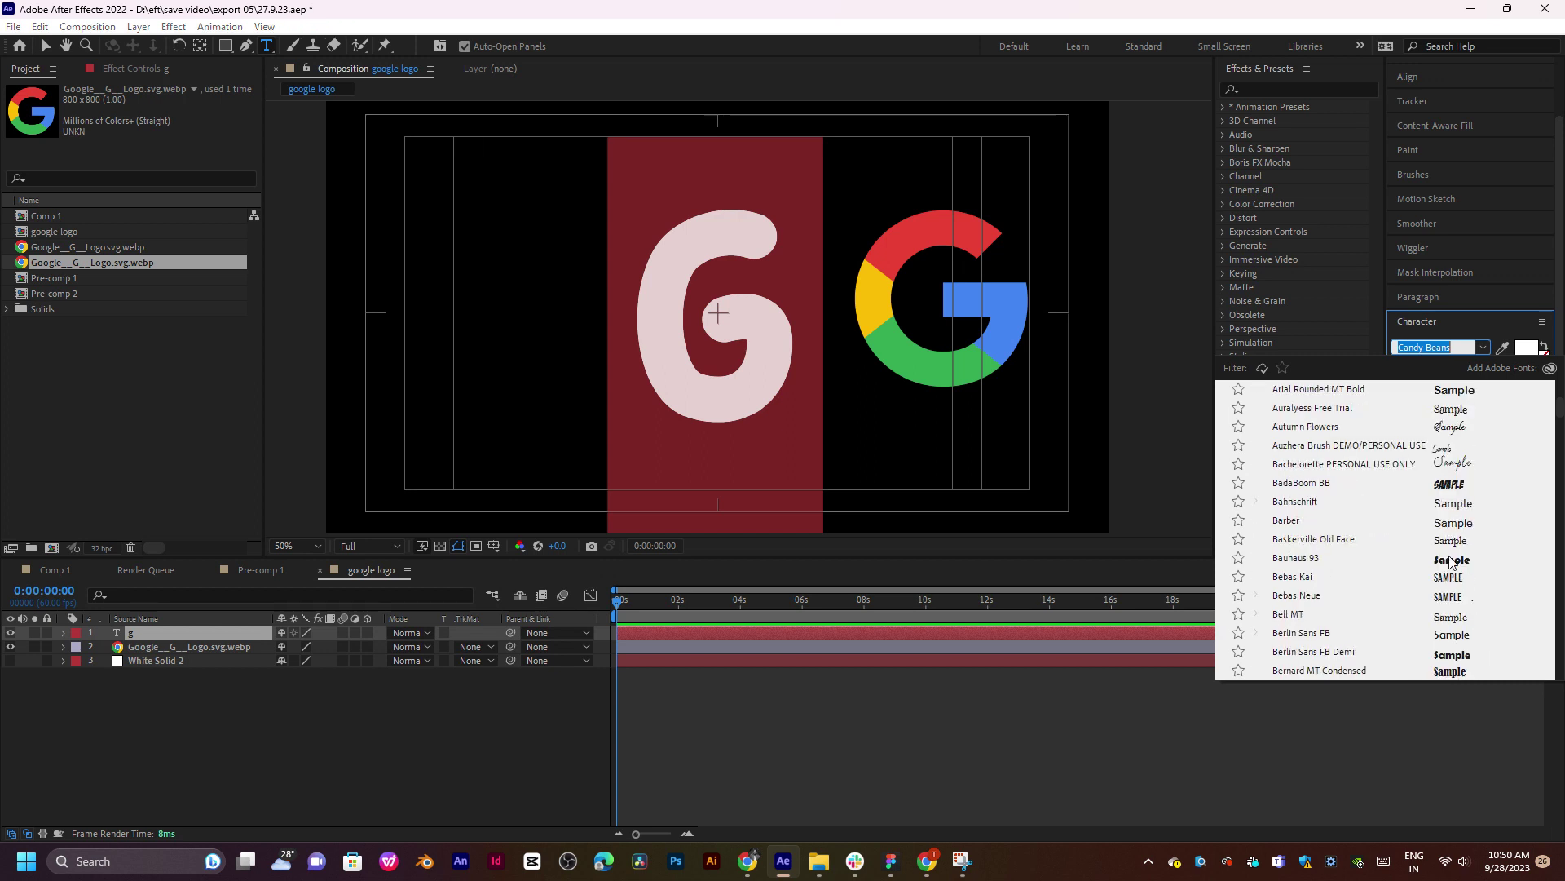
left_click(1449, 557)
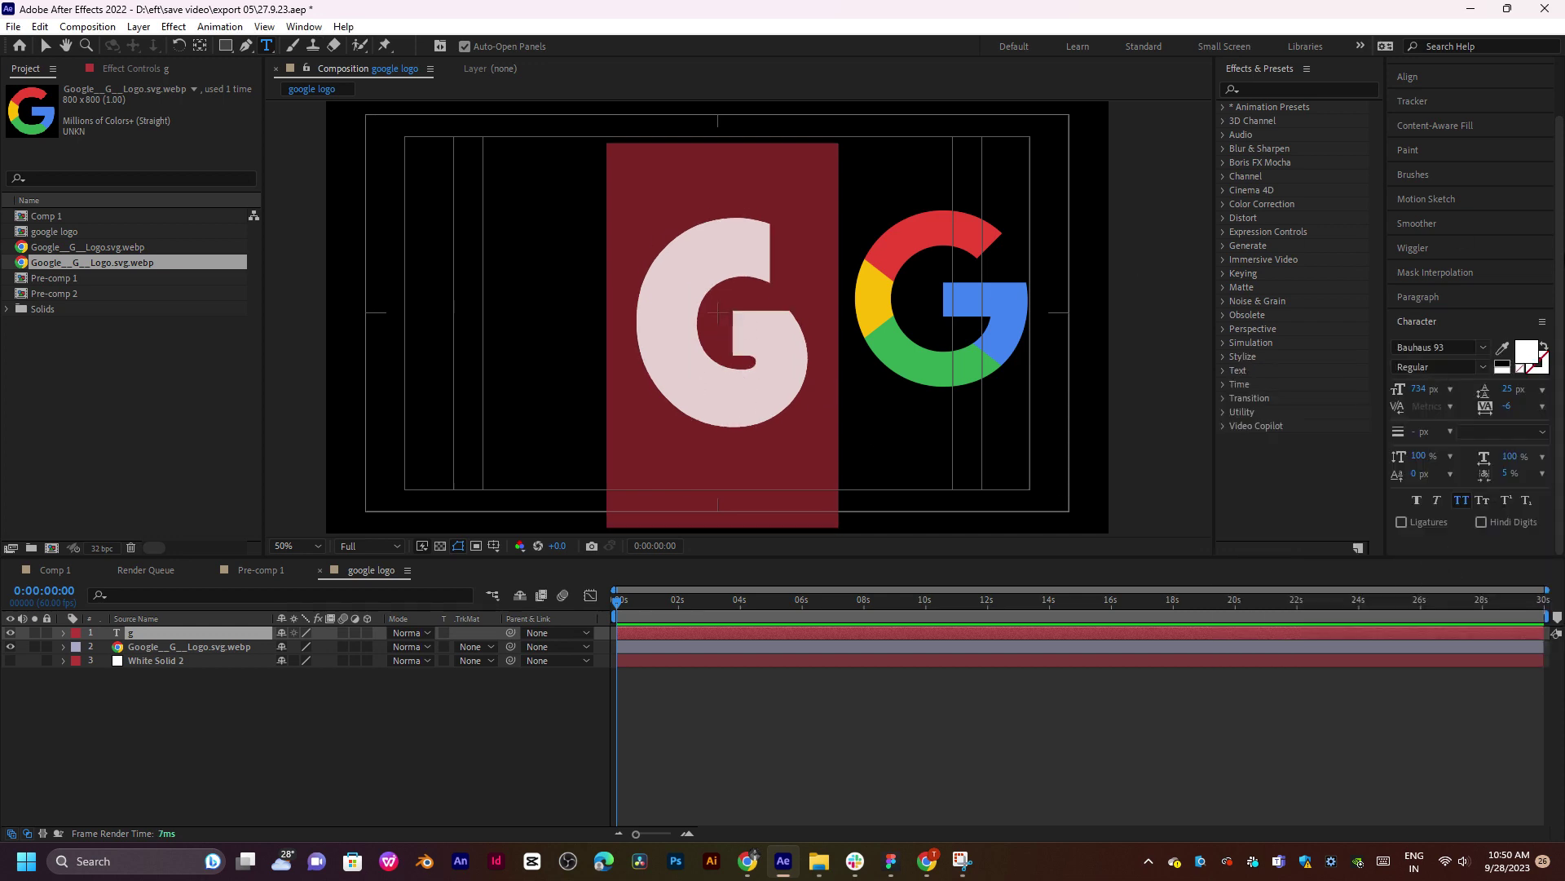
Find the Poppins fonts by name and apply Poppins Medium to the letter G.
left_click(1482, 350)
scroll(1463, 497, "up", 2)
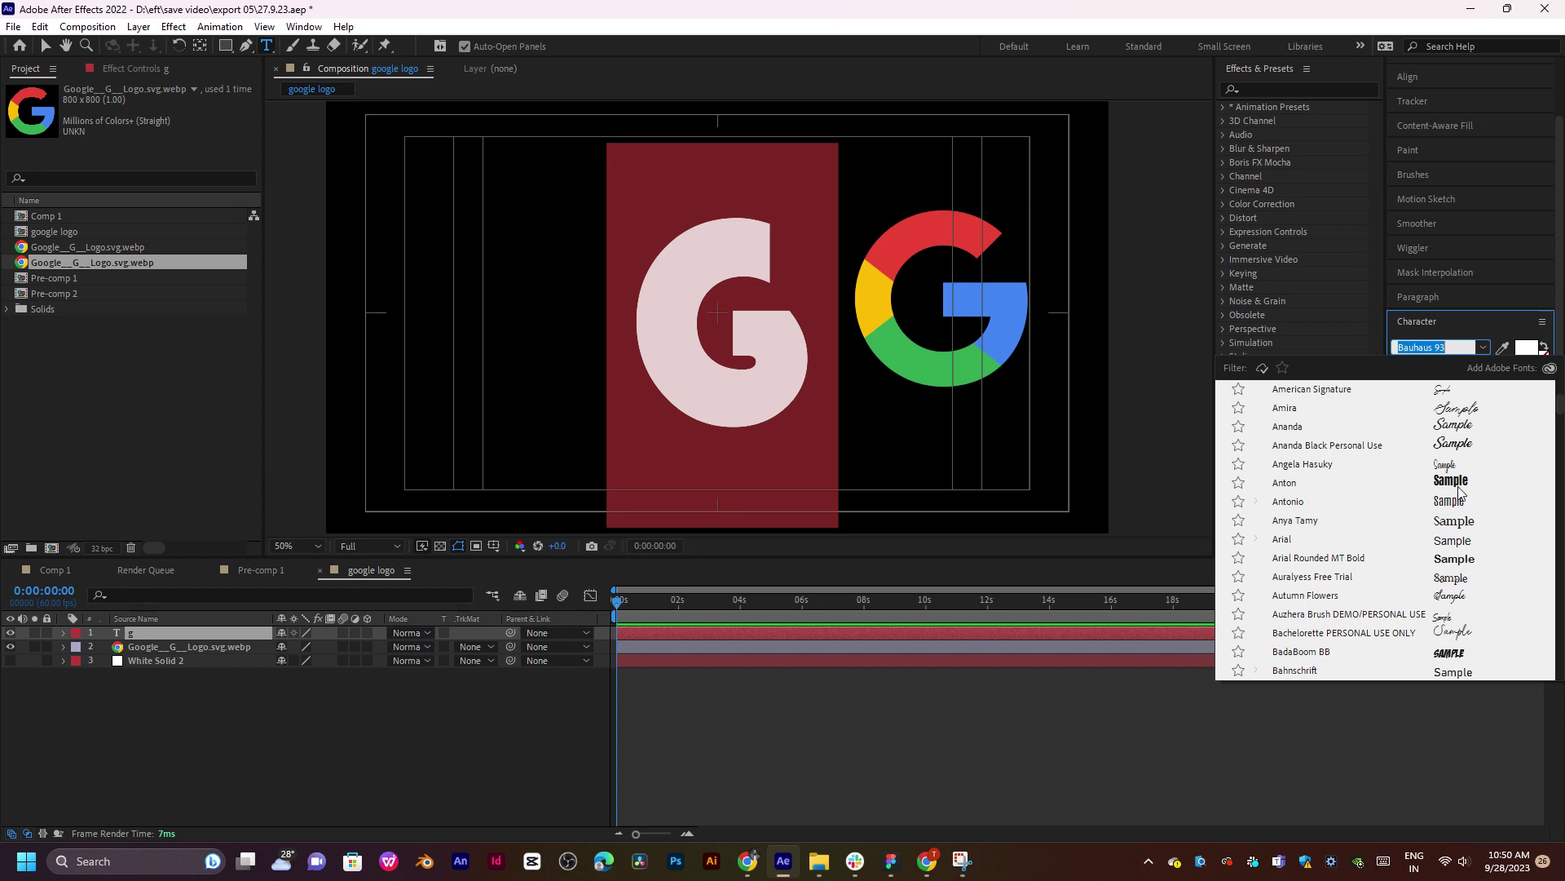
scroll(1460, 493, "up", 3)
scroll(1450, 503, "up", 1)
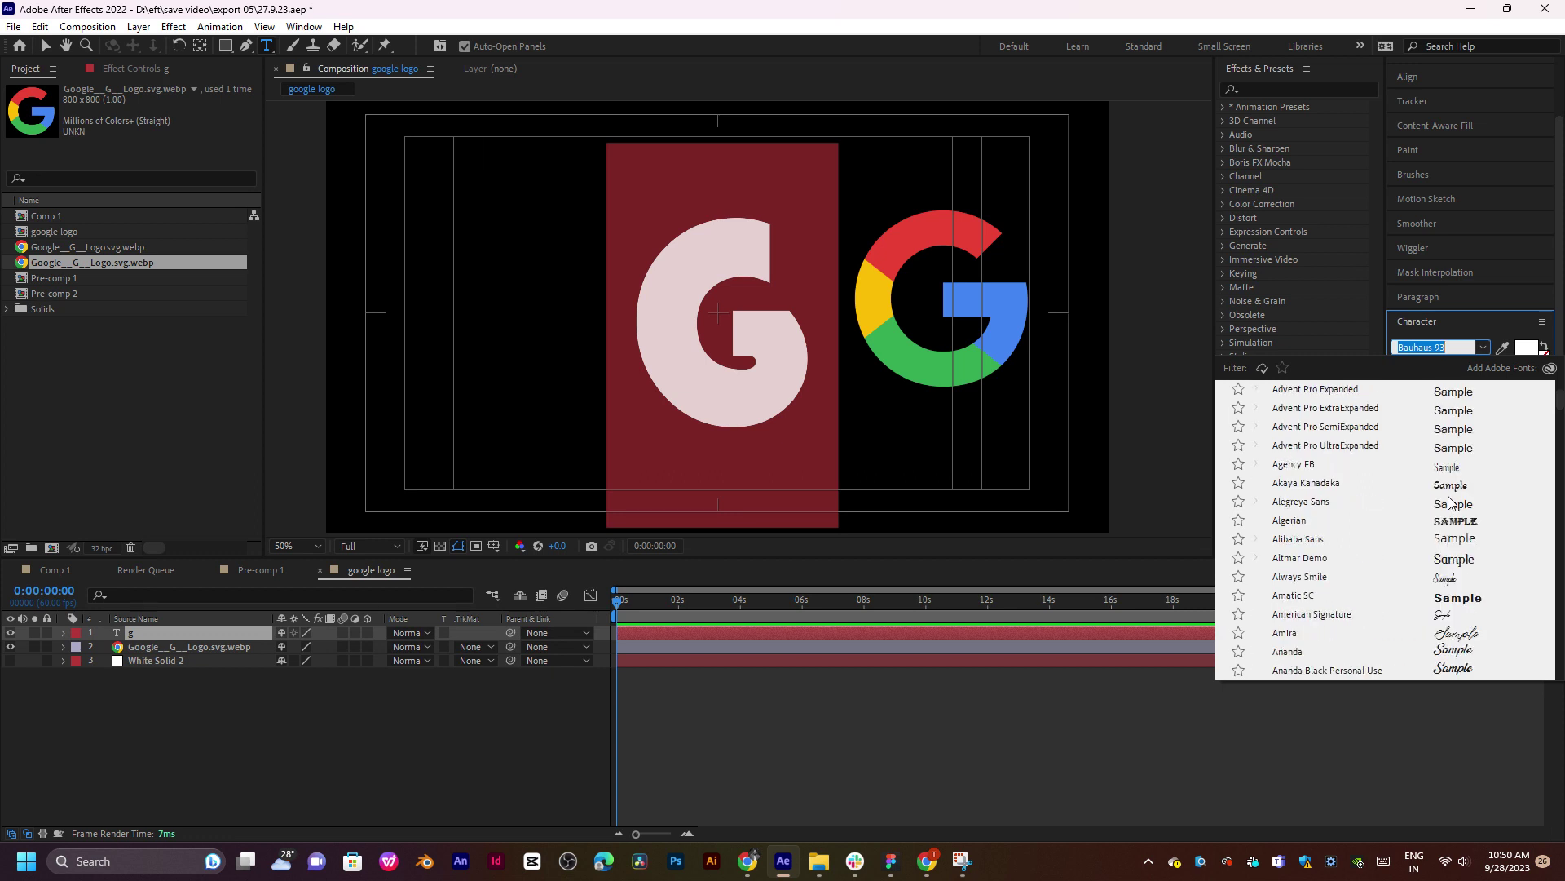
scroll(1450, 501, "up", 2)
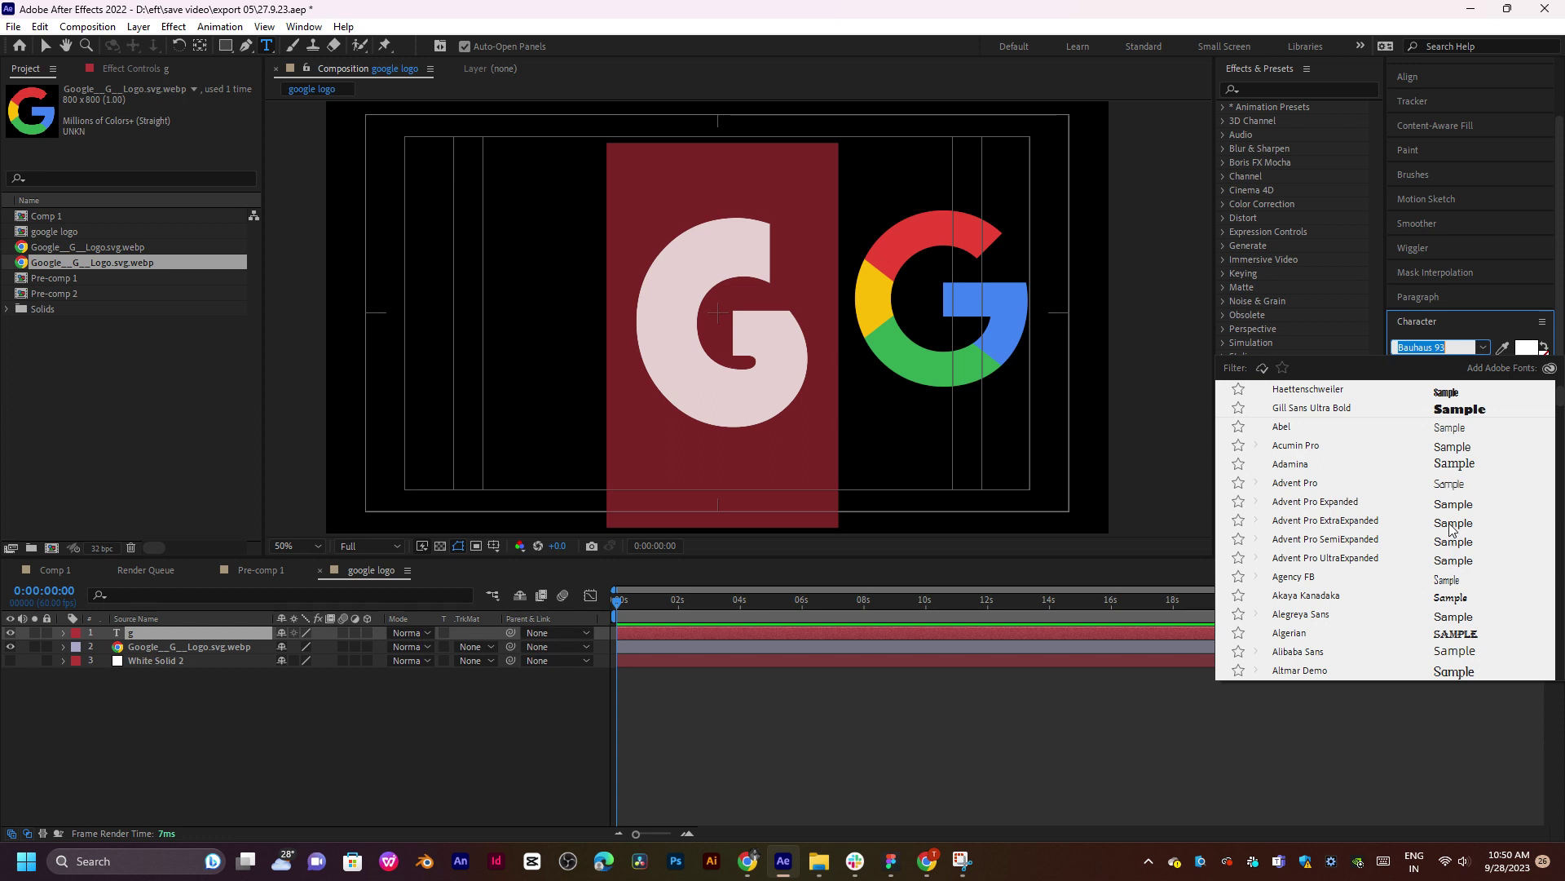
scroll(1451, 530, "up", 1)
scroll(1451, 530, "down", 1)
type("po")
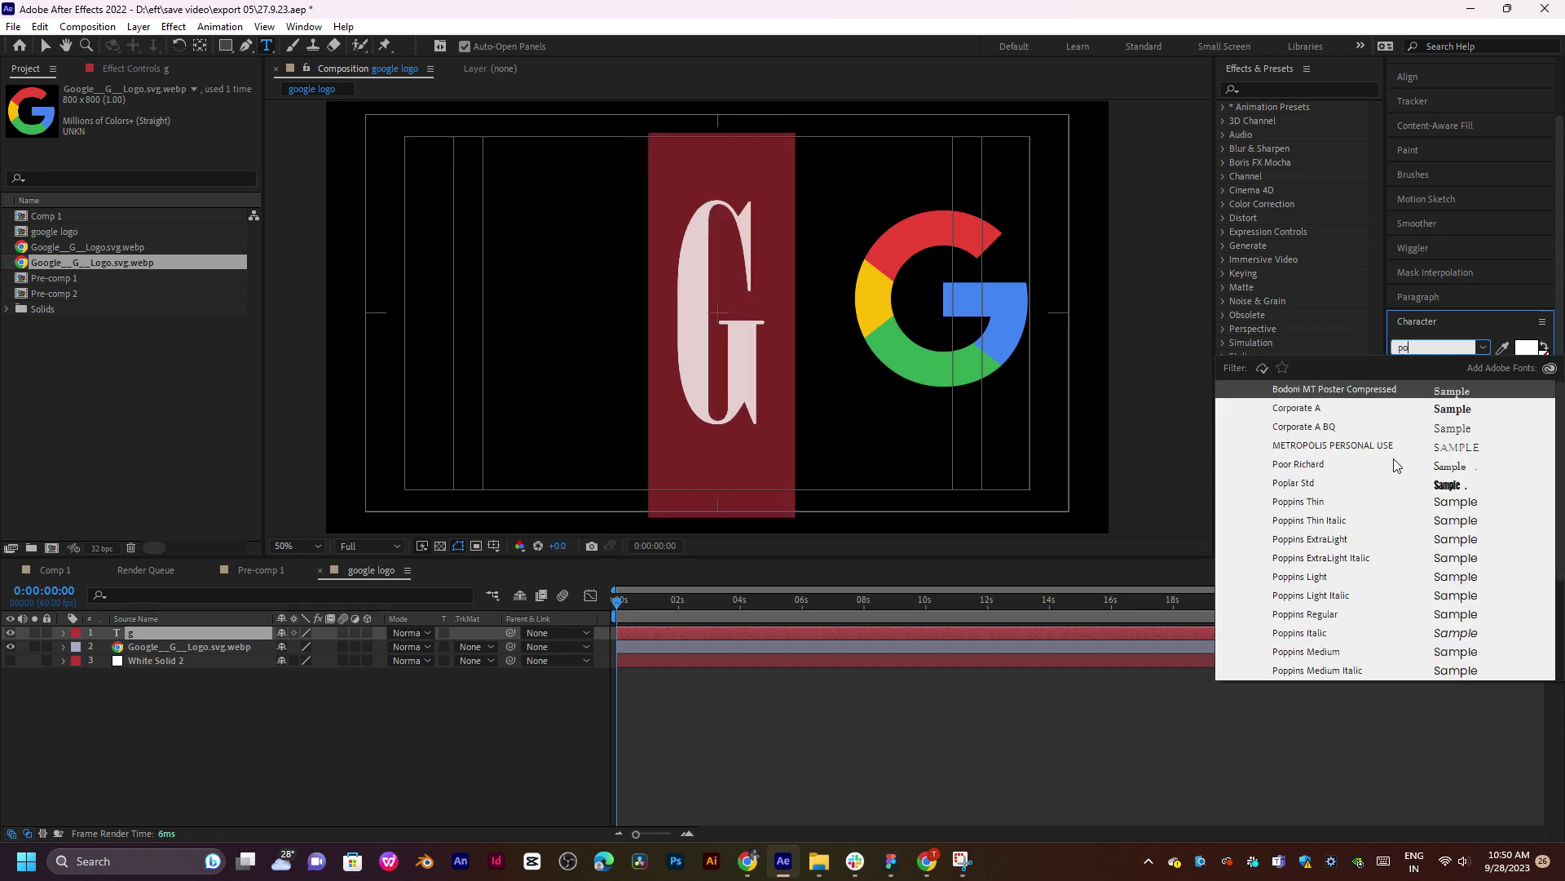
left_click(1306, 651)
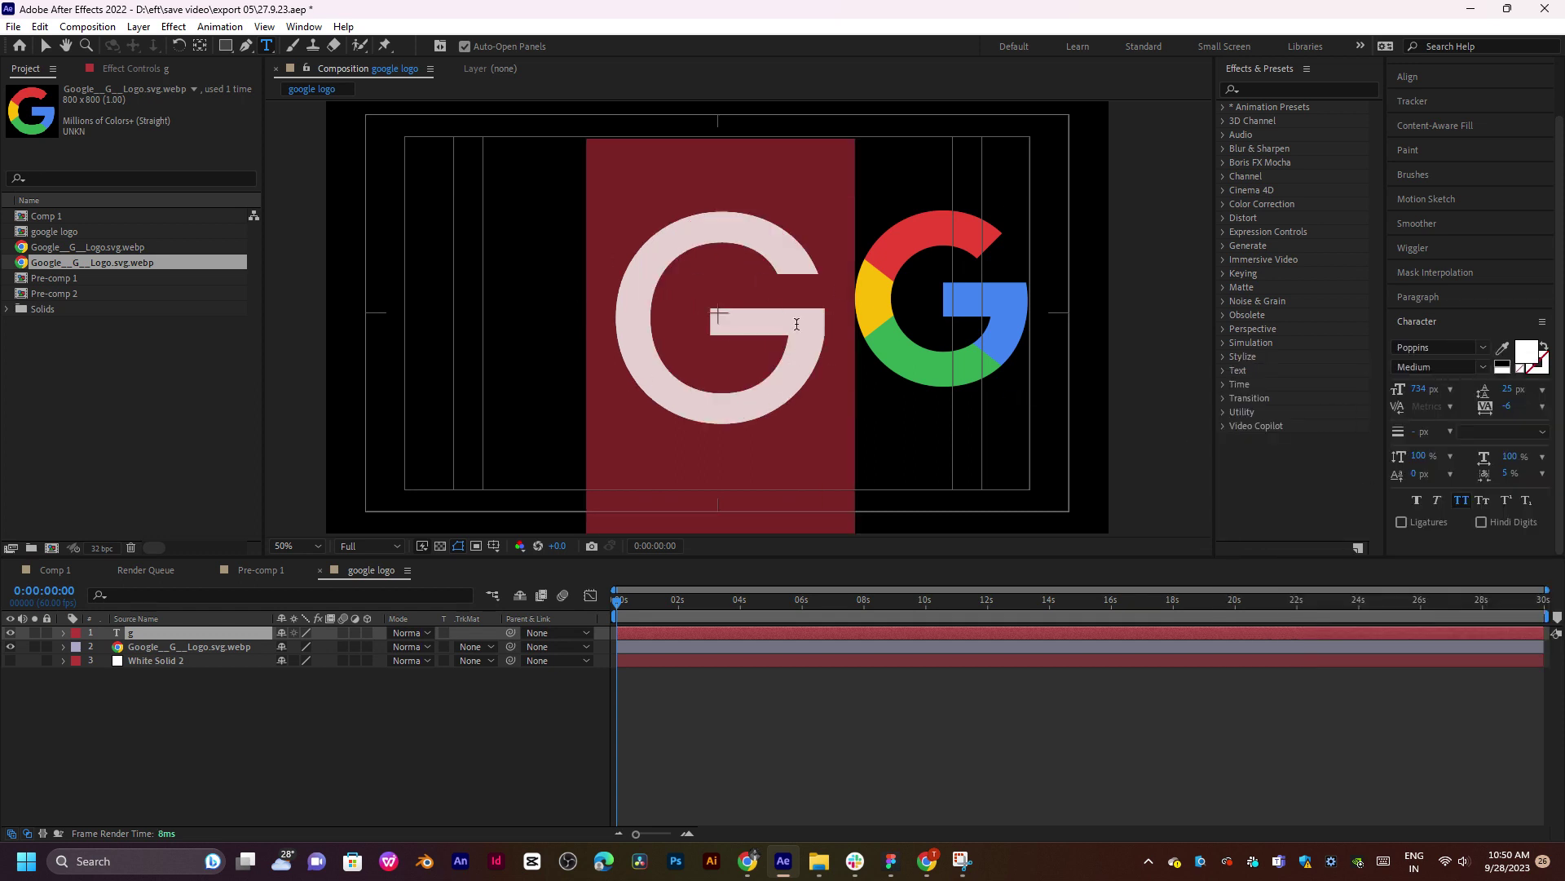
Try the ExtraBold and SemiBold styles of Poppins on the letter G.
left_click(1484, 349)
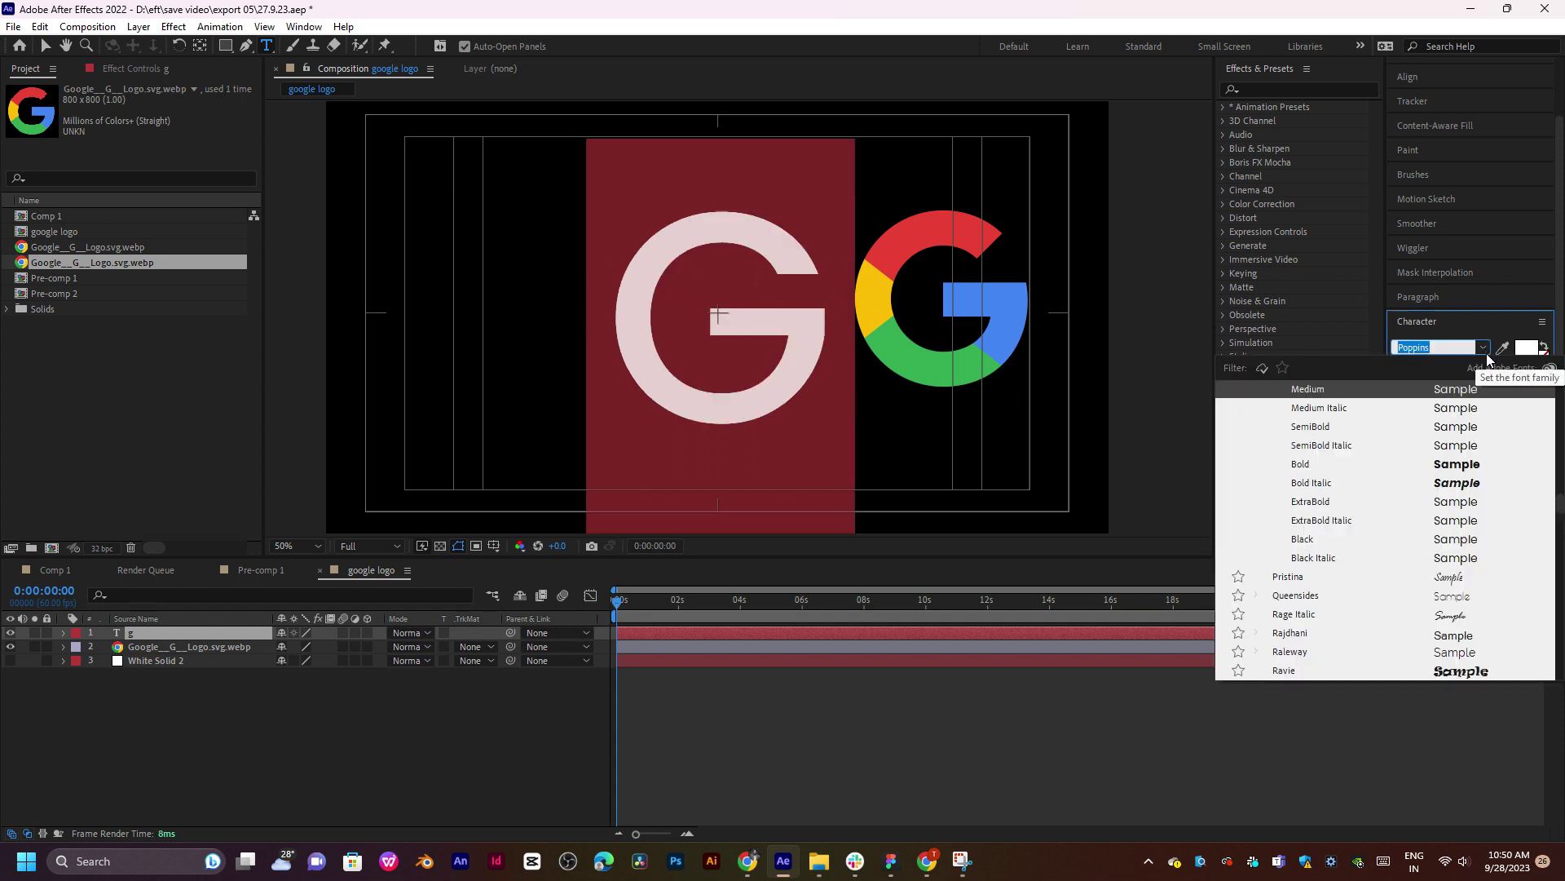
left_click(1481, 349)
left_click(1483, 368)
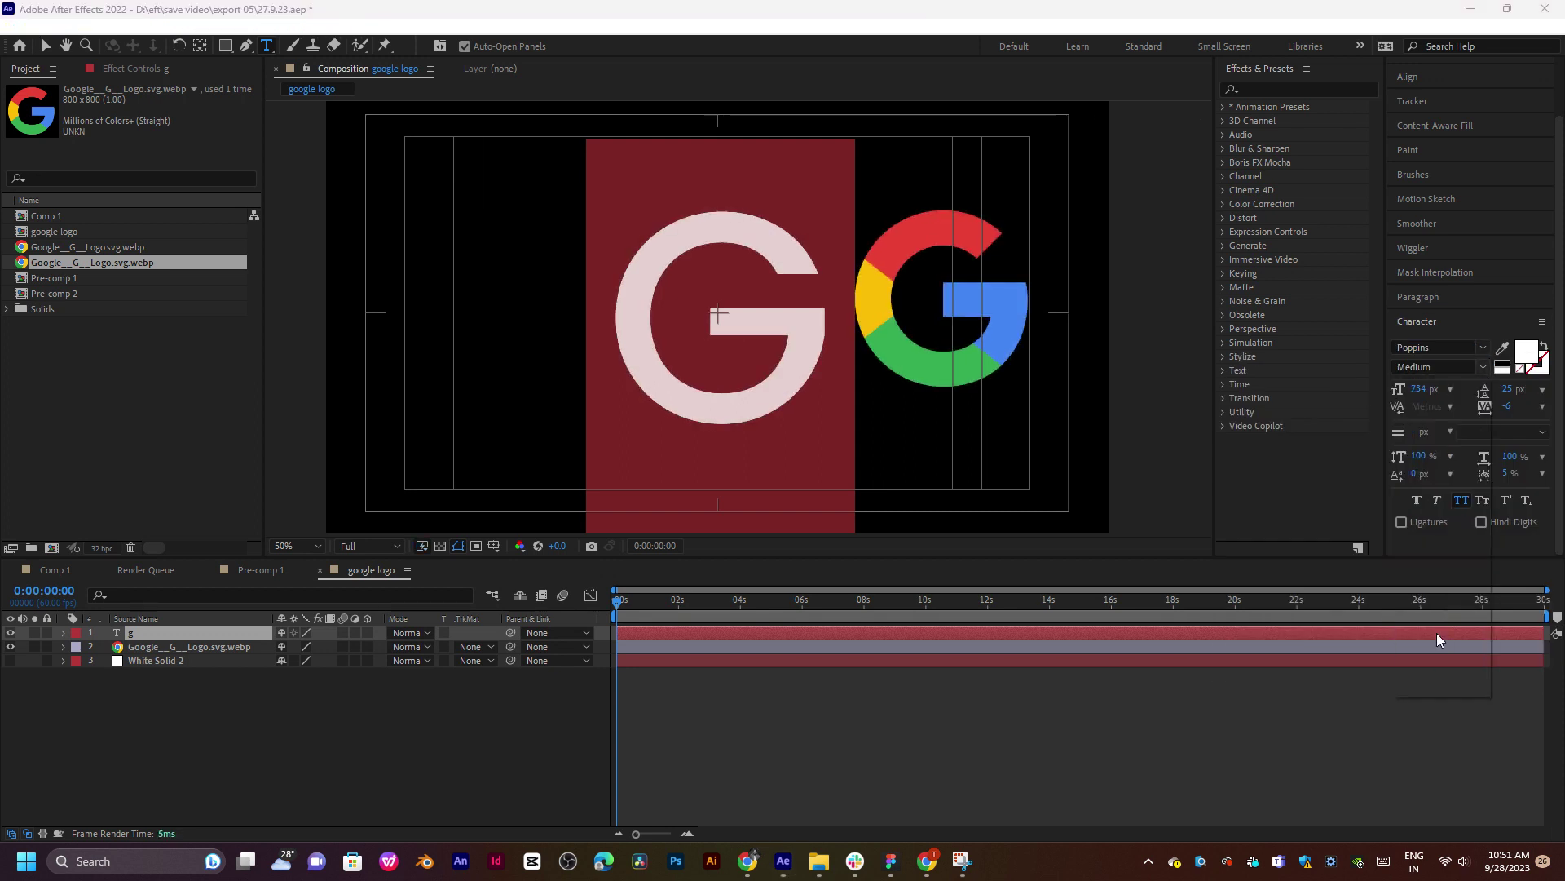
left_click(1437, 632)
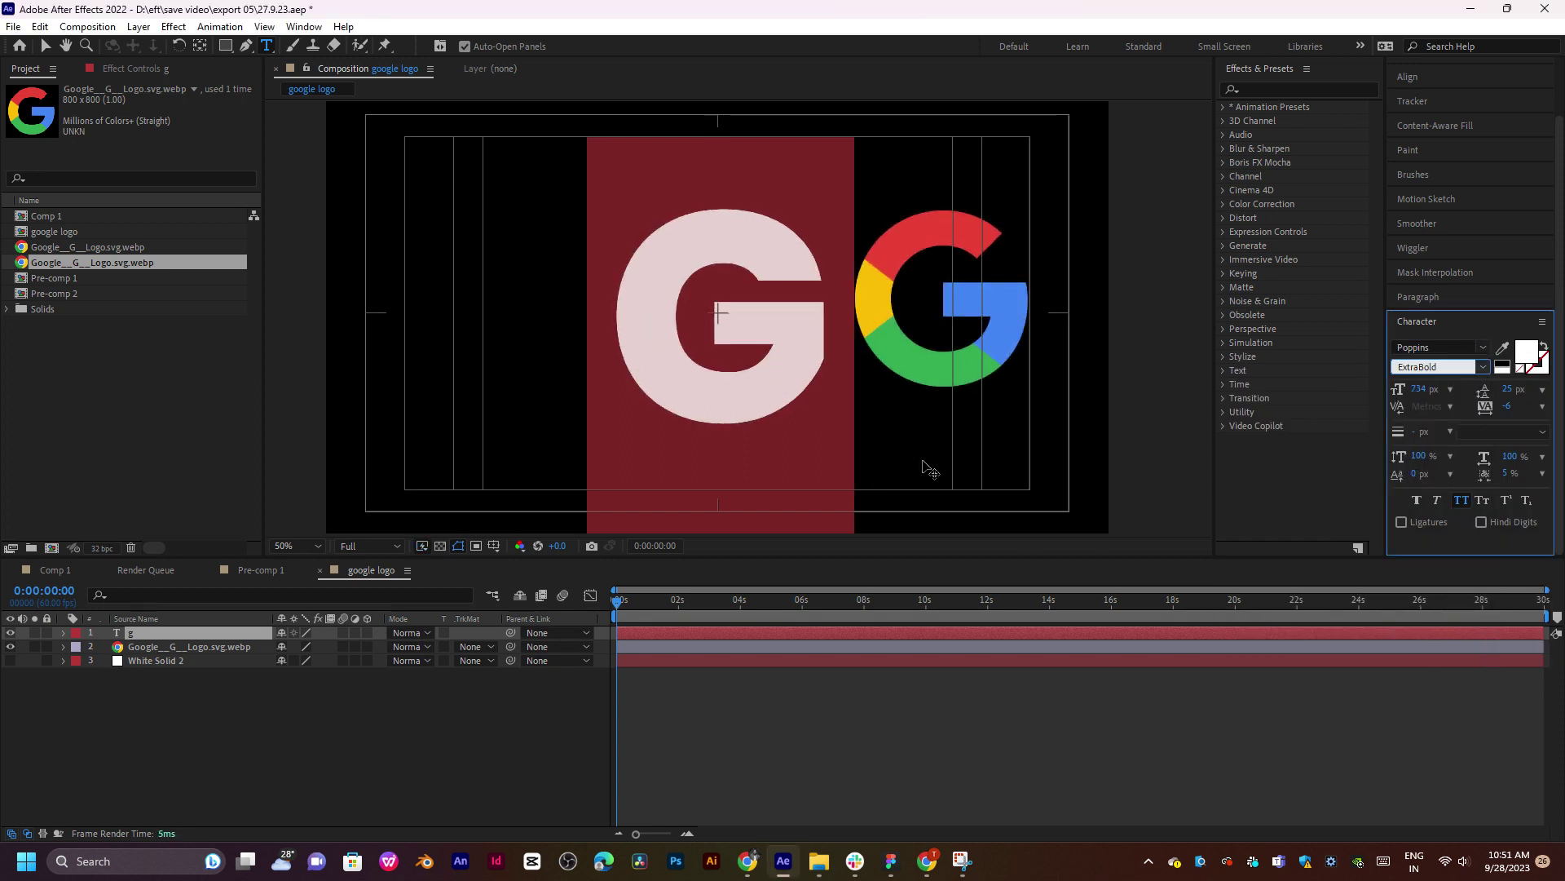
left_click(1485, 369)
left_click(1443, 571)
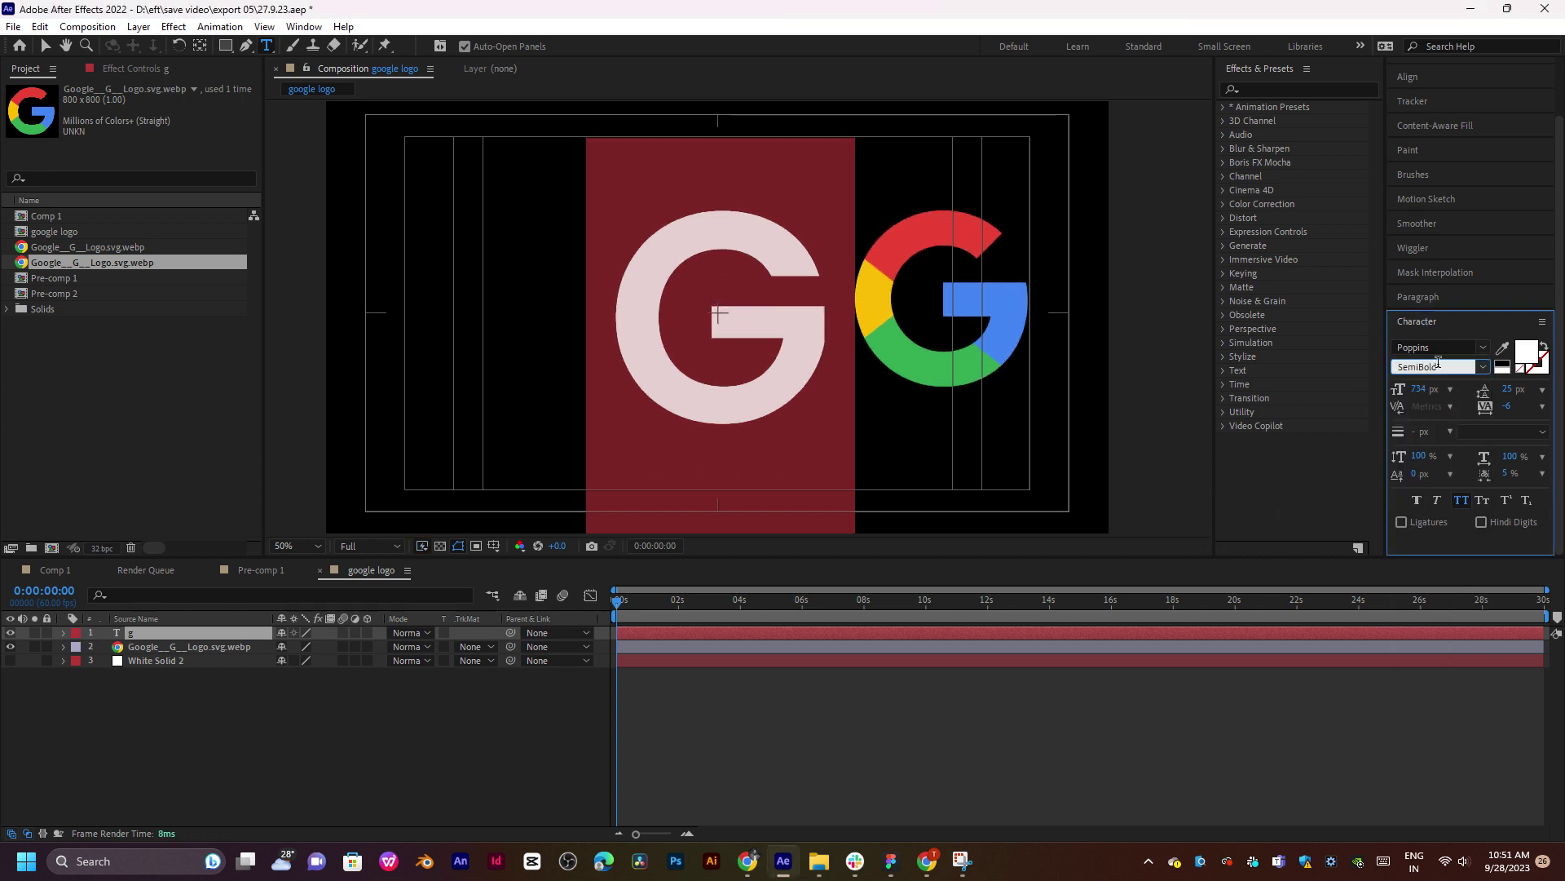
Try the Medium Italic and SemiBold Italic styles of Poppins on the letter G.
left_click(1486, 367)
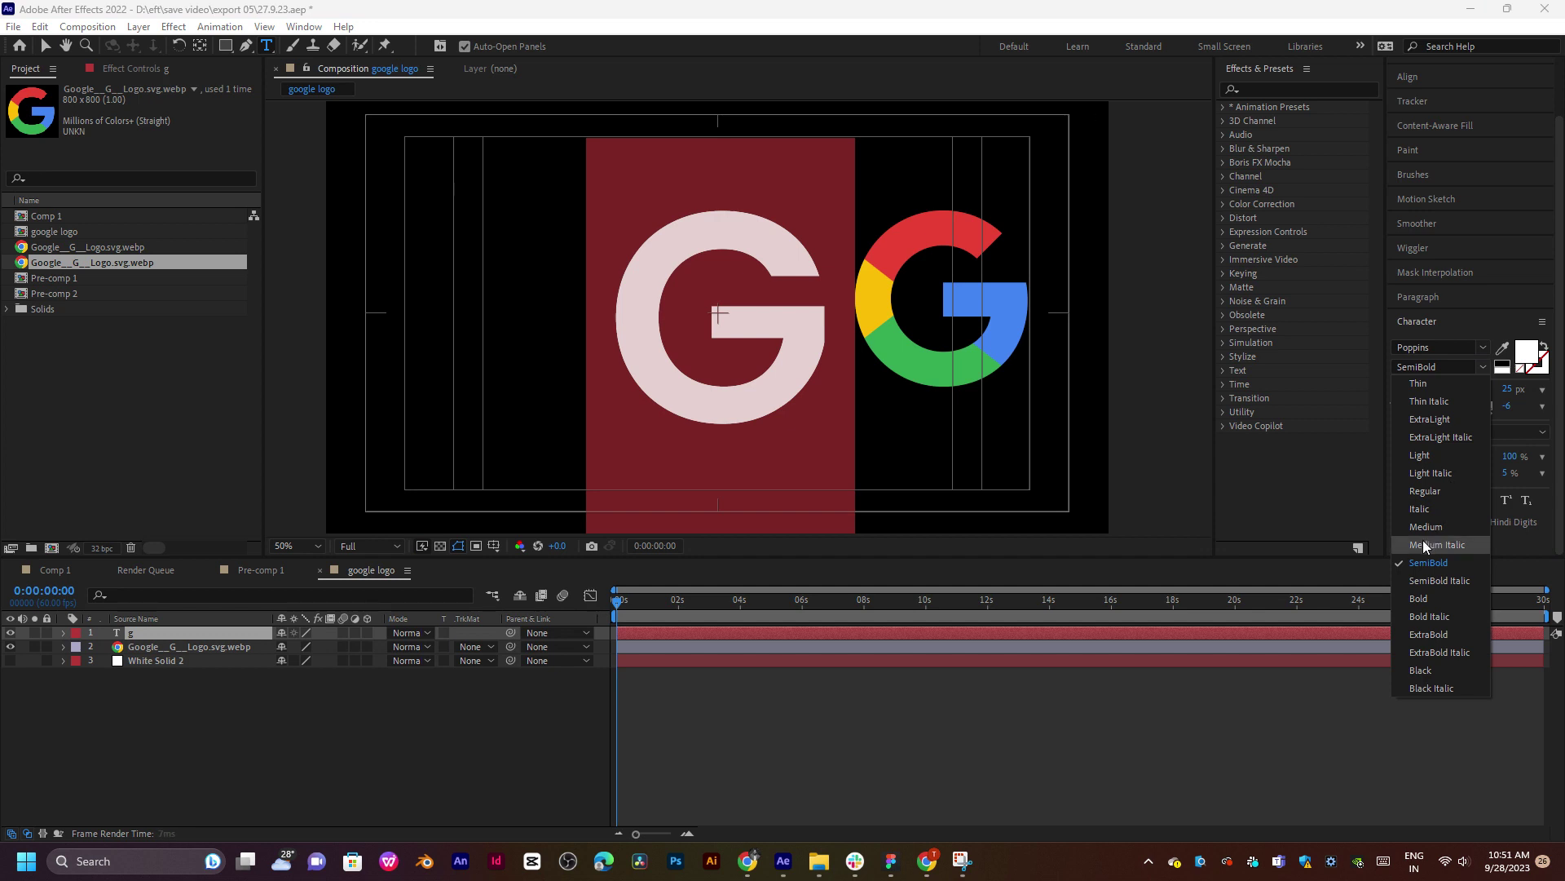
left_click(1424, 544)
left_click(1484, 367)
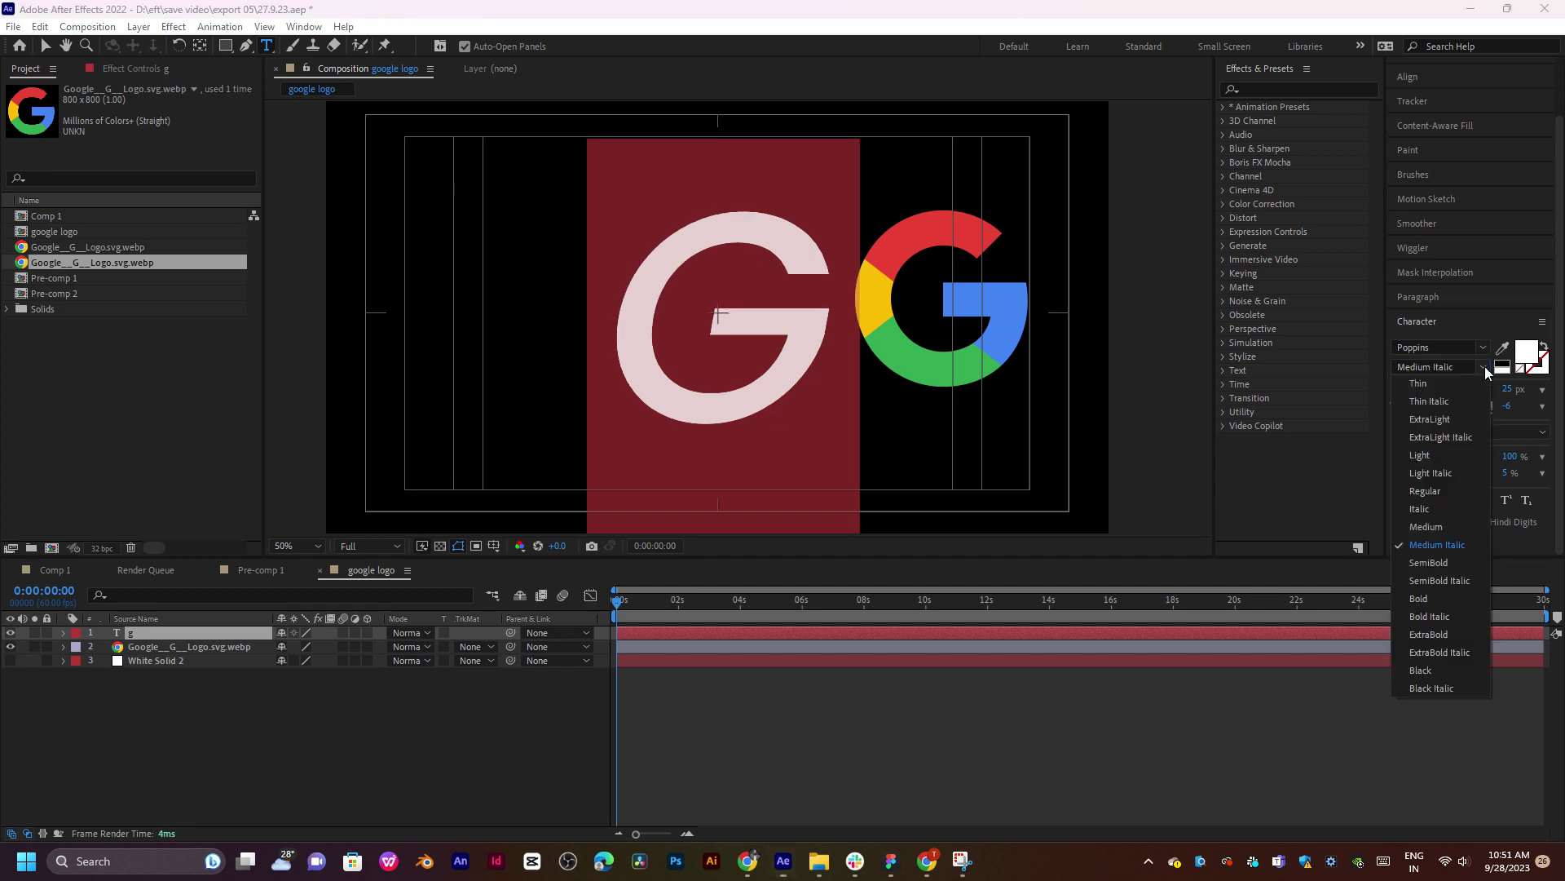
left_click(1436, 575)
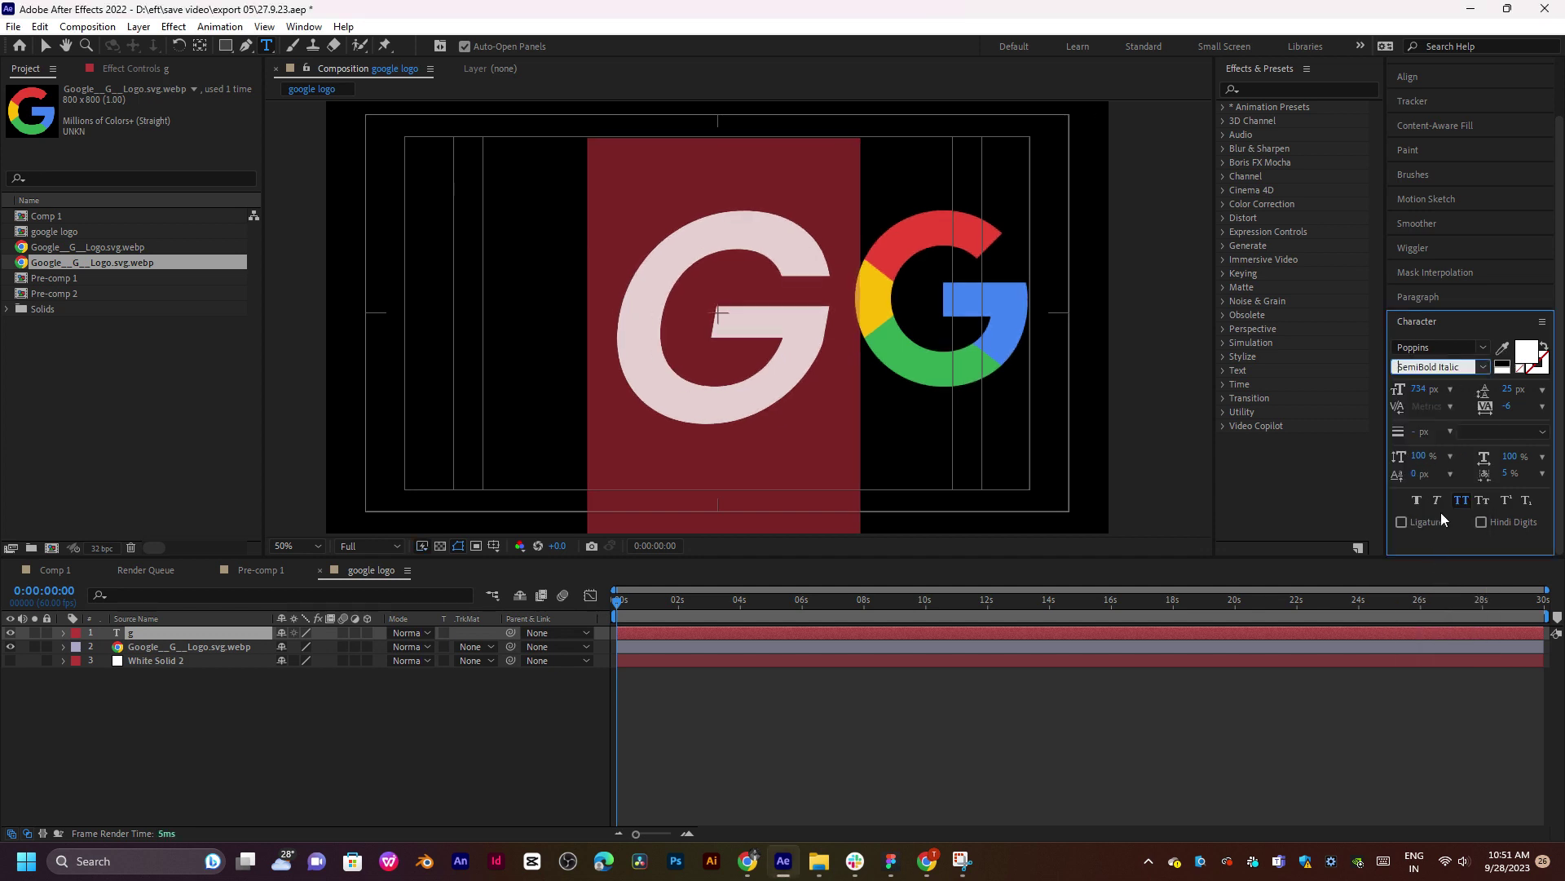
Set the letter G's font style to Poppins Bold and deselect the text layer.
left_click(1485, 369)
left_click(1430, 598)
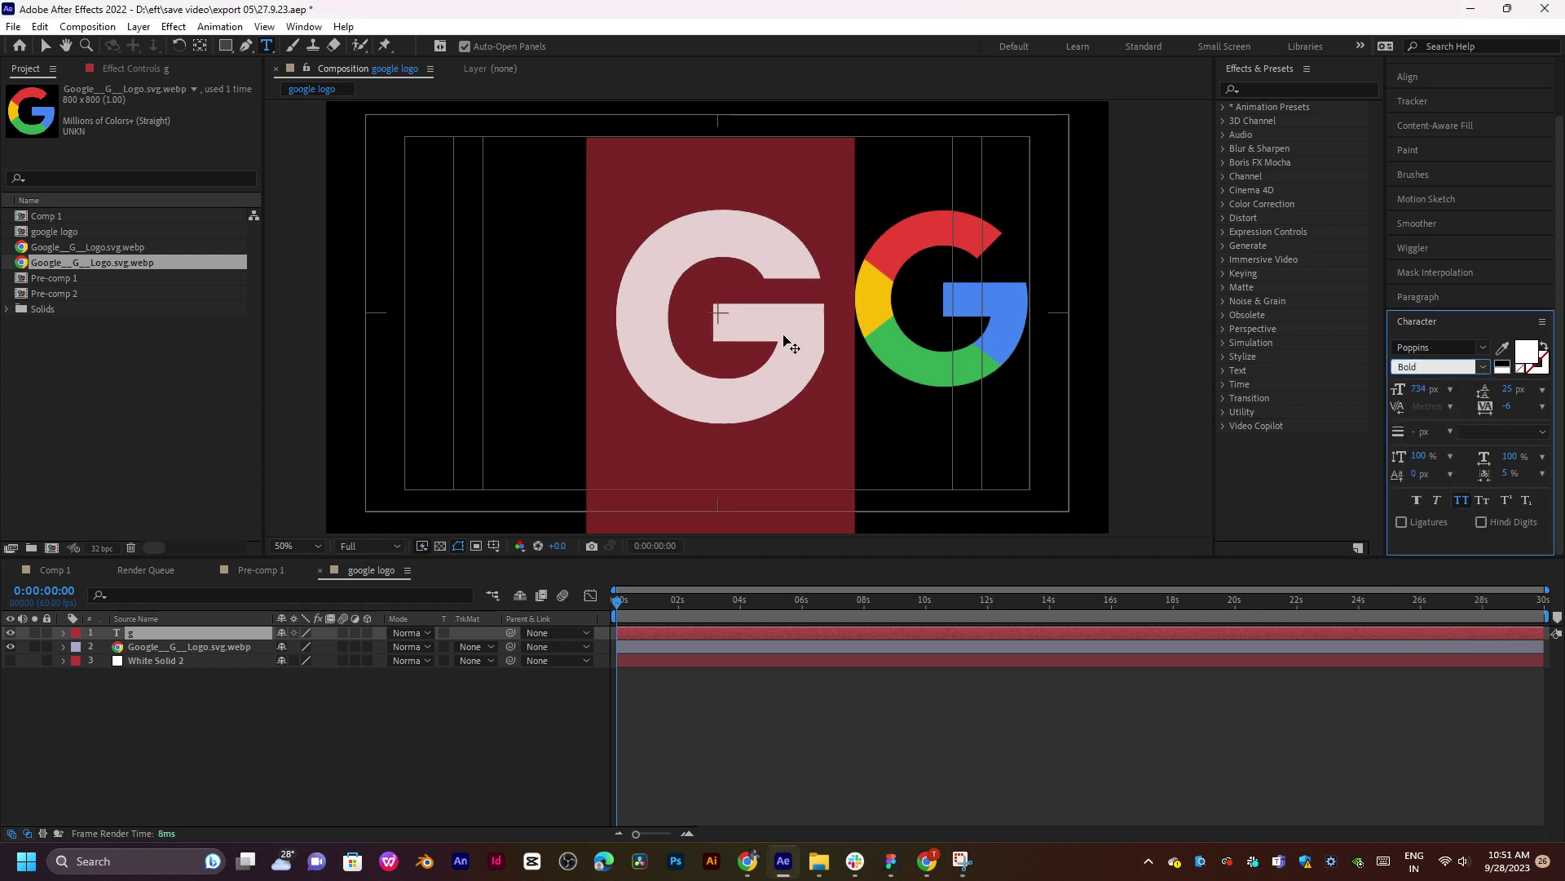
left_click(661, 815)
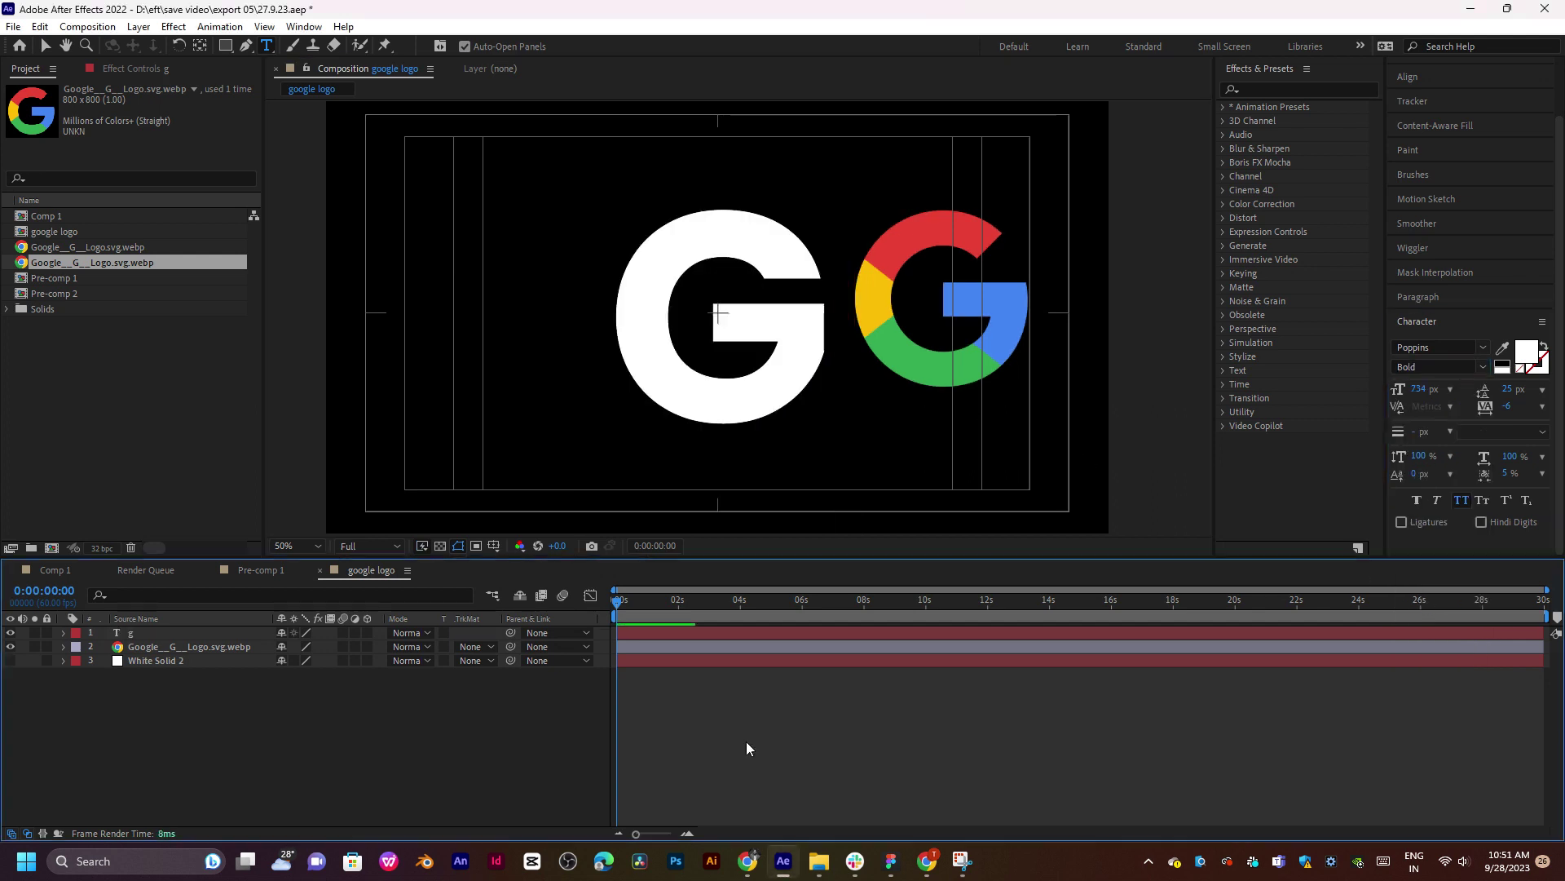
left_click(735, 676)
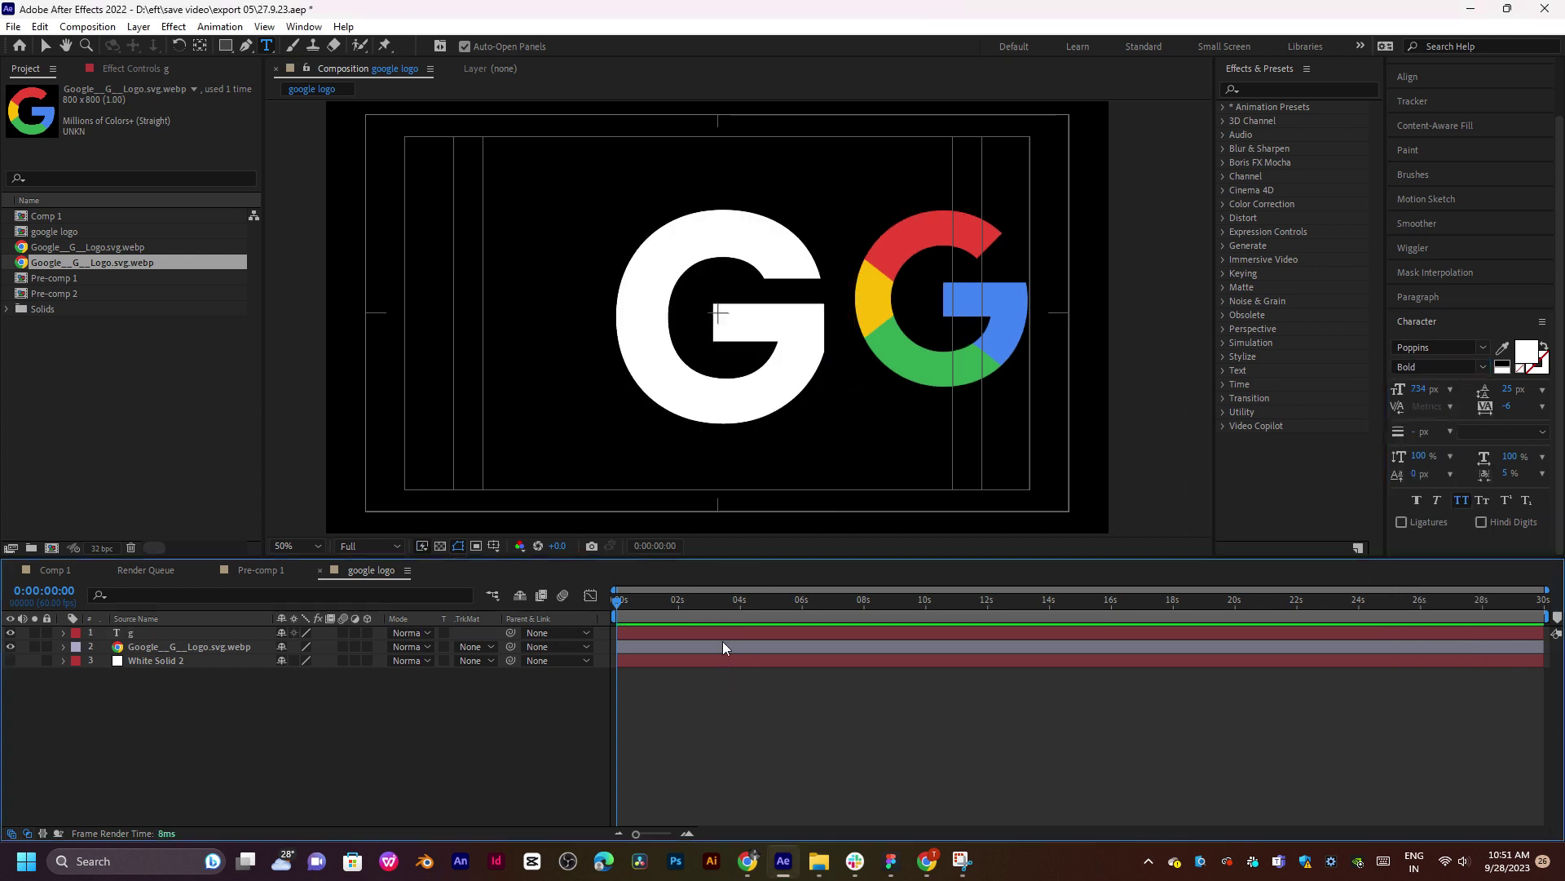
Scale up the letter G until it nearly fills the safe-area height and nudge it slightly upward.
key("v")
left_click(748, 341)
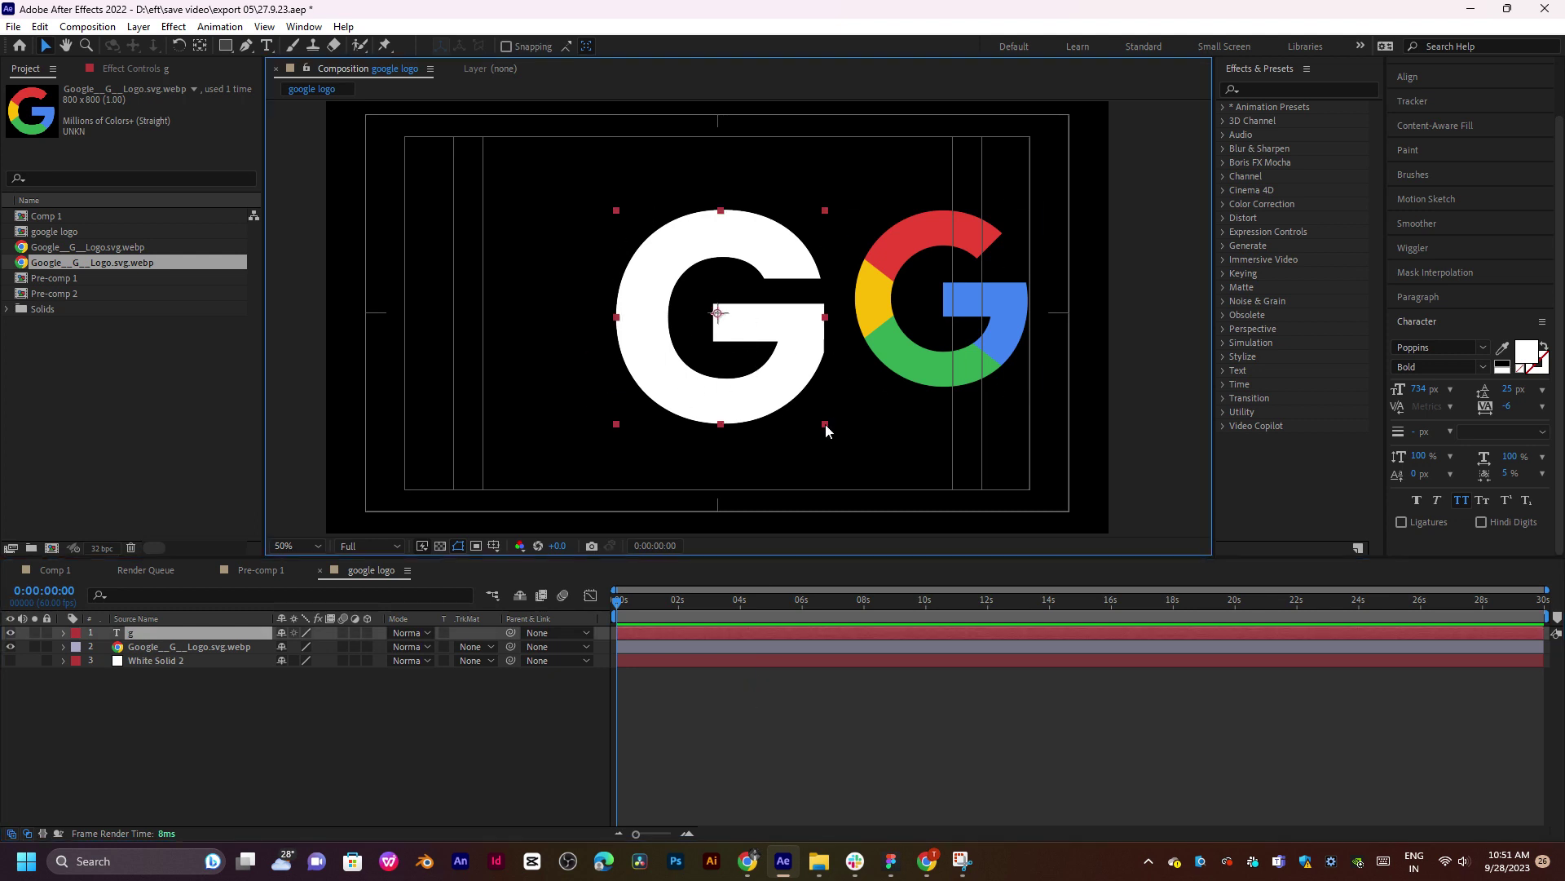
left_click_drag(825, 424, 892, 494)
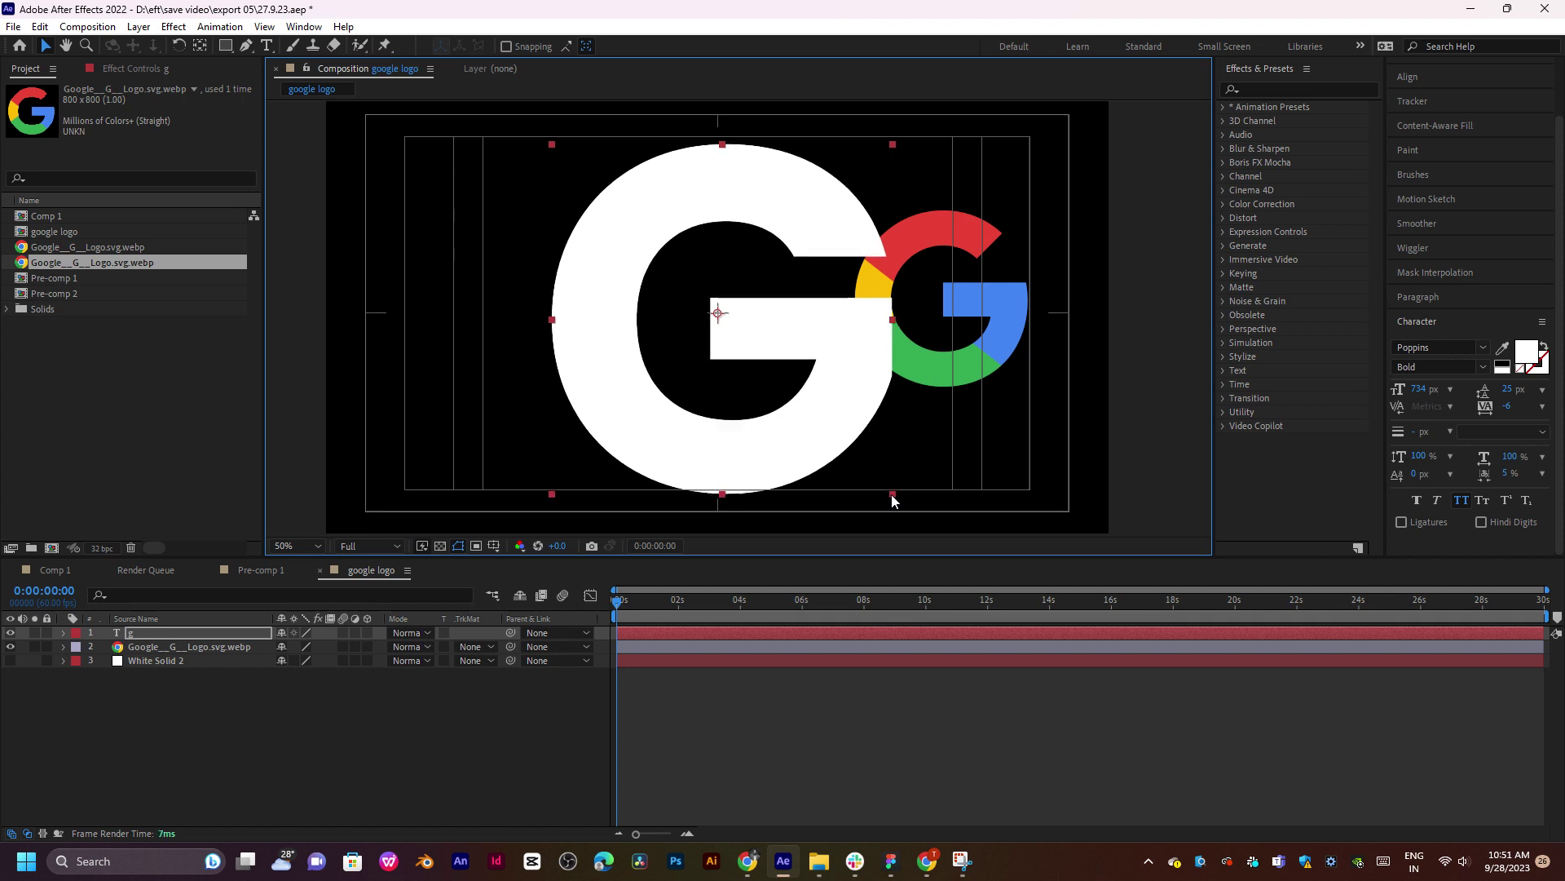
left_click_drag(822, 431, 822, 425)
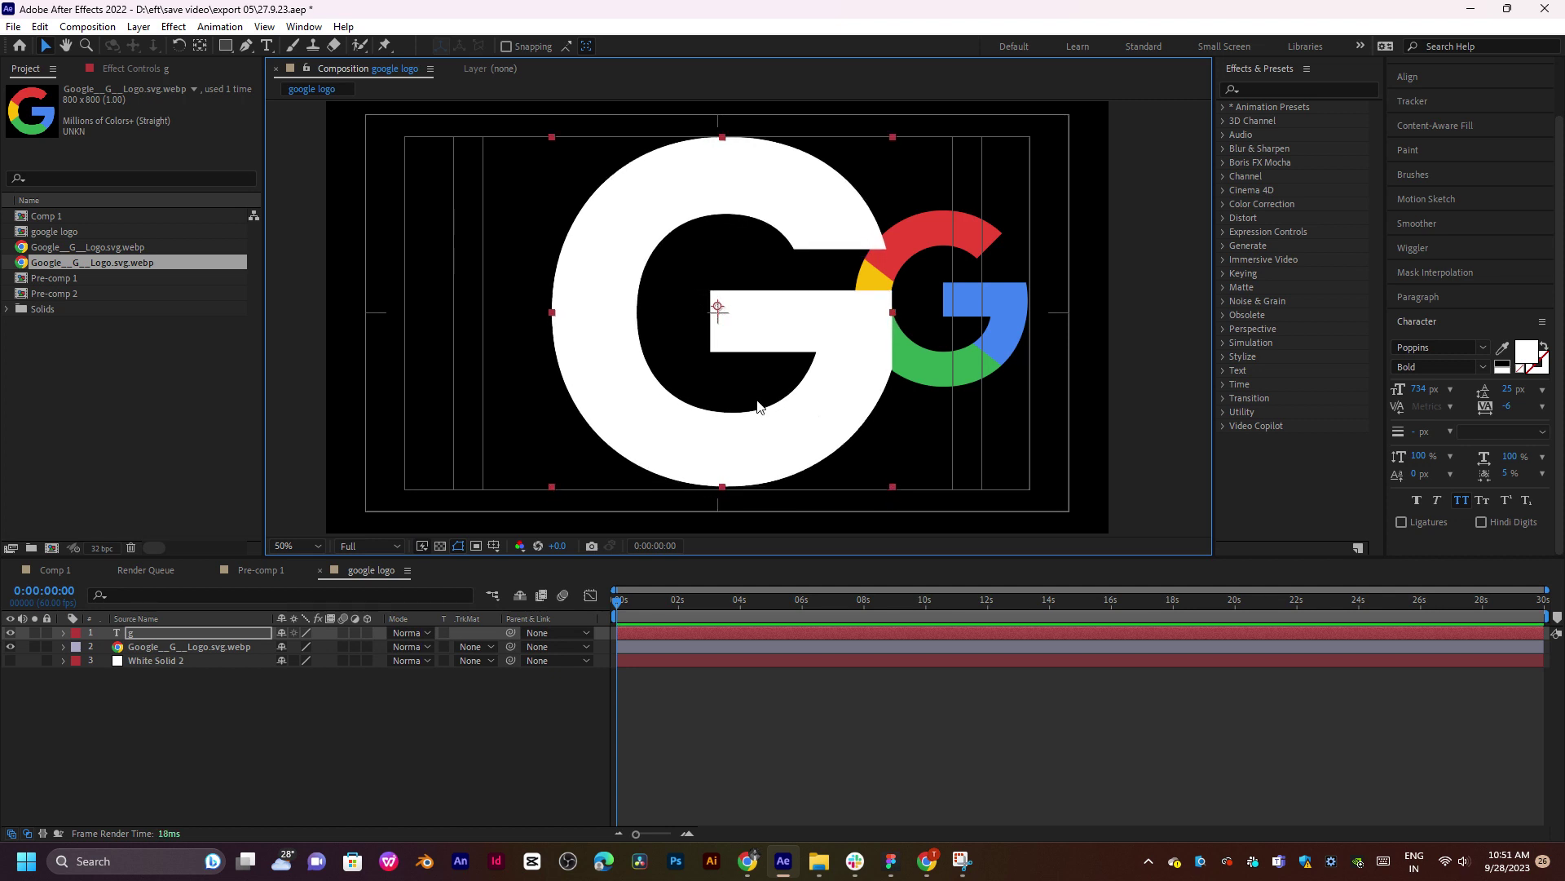
Center the letter G's anchor point on the glyph and align the layer to the composition's horizontal and vertical center.
left_click(203, 46)
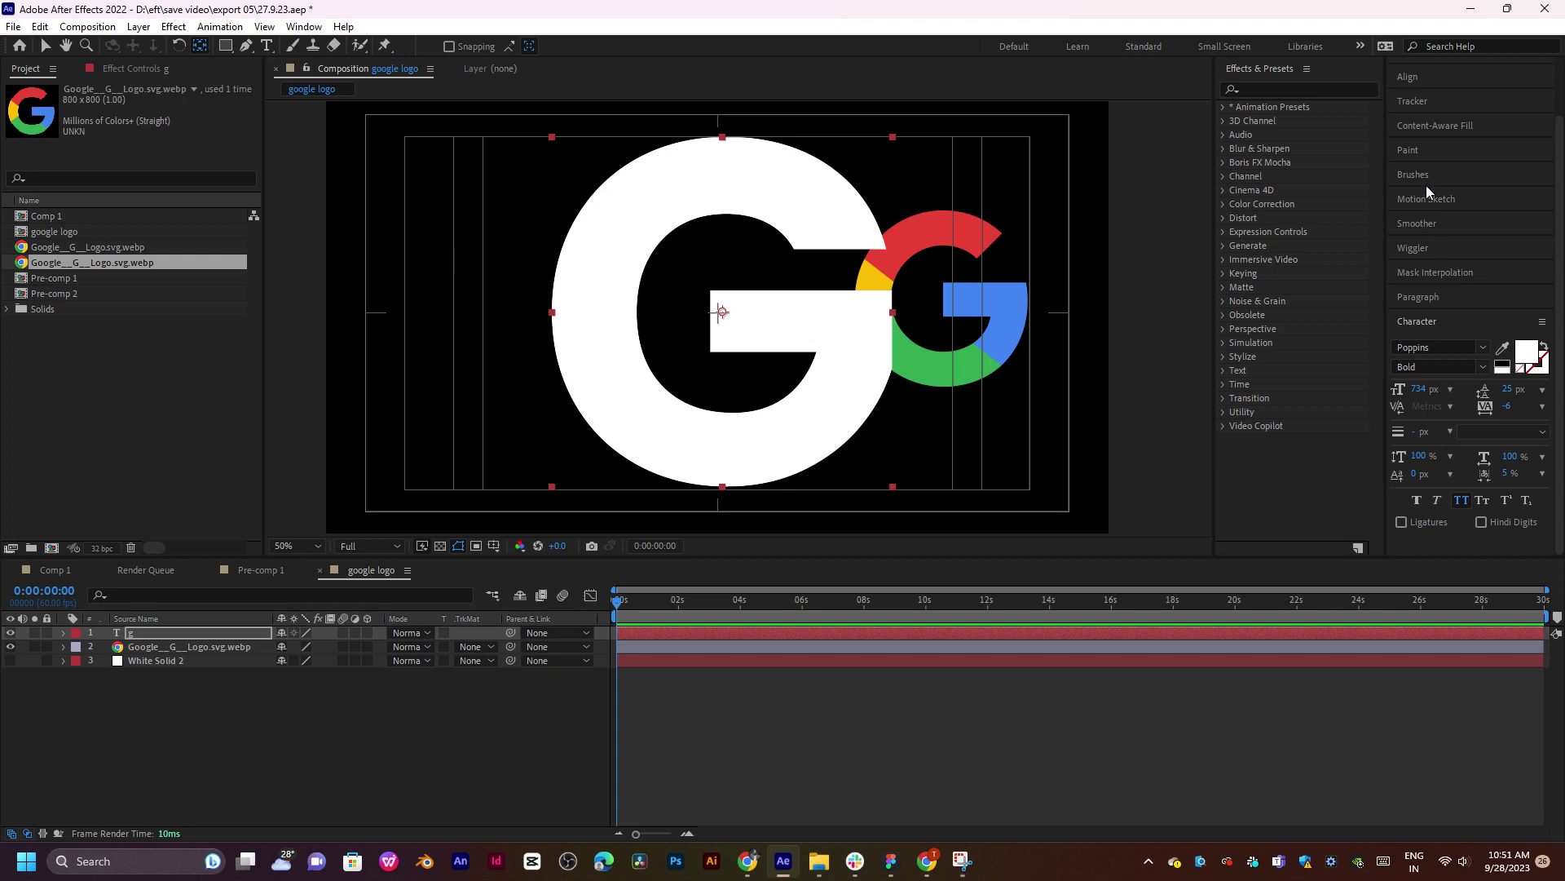
left_click(1424, 152)
left_click(1426, 143)
left_click(1431, 184)
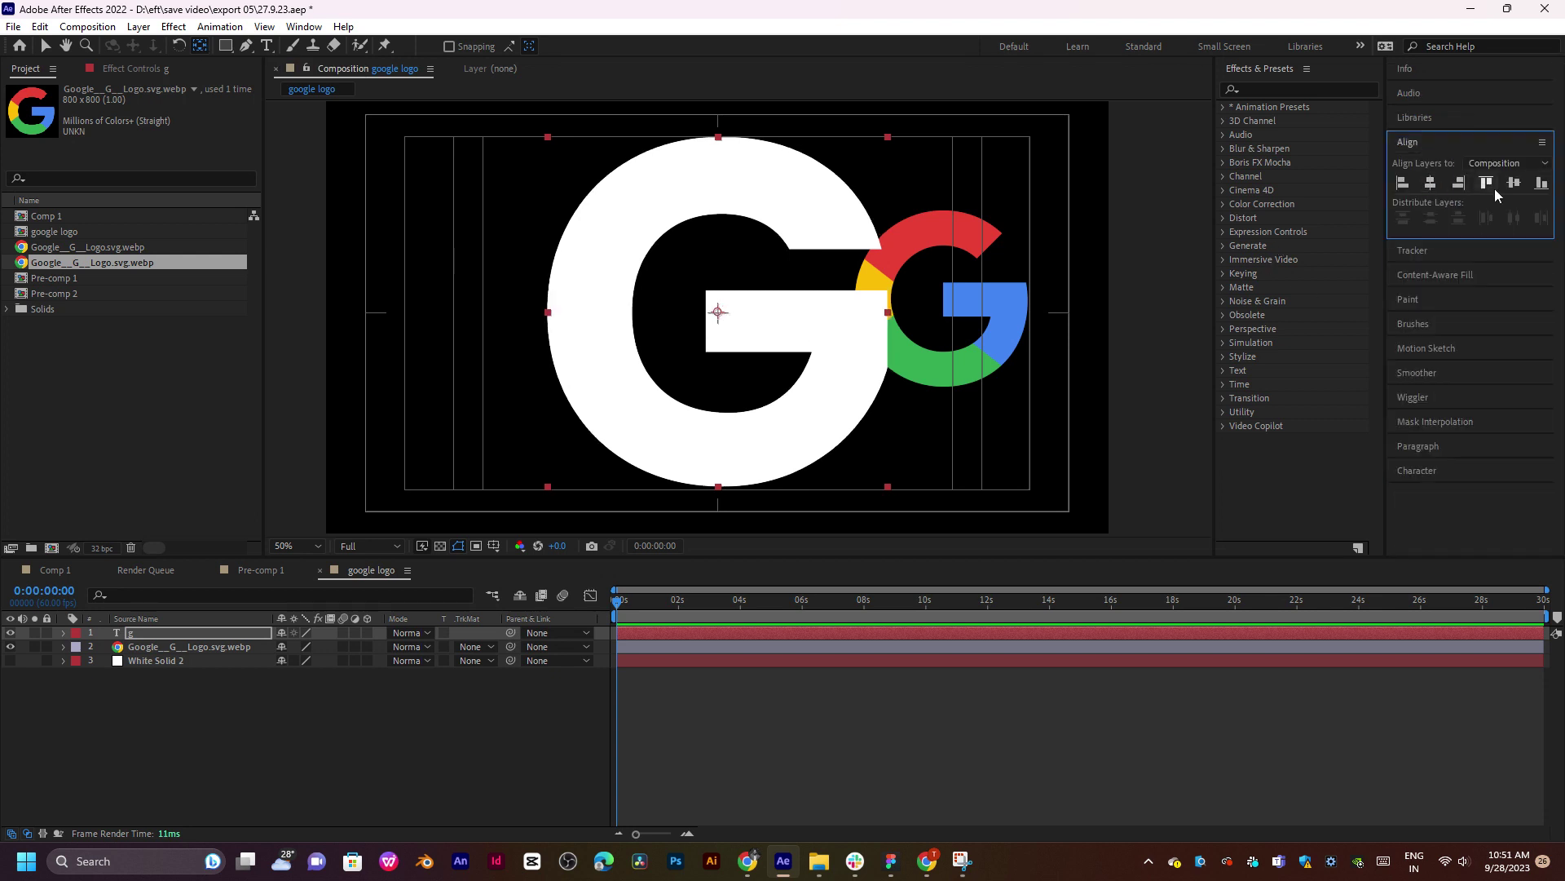
left_click(1514, 182)
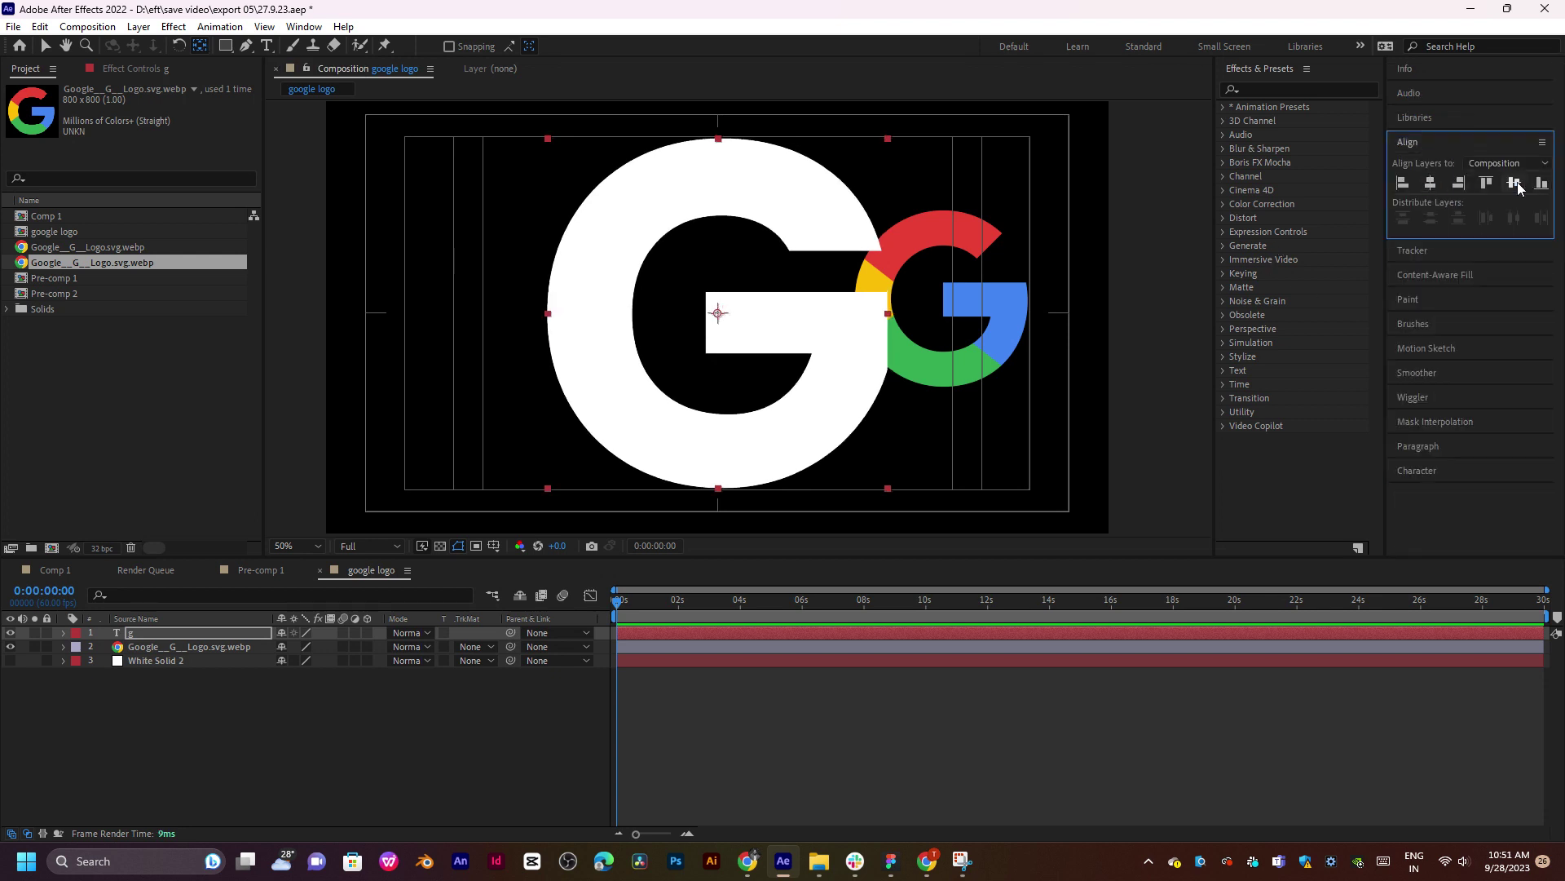
left_click(767, 481)
key("v")
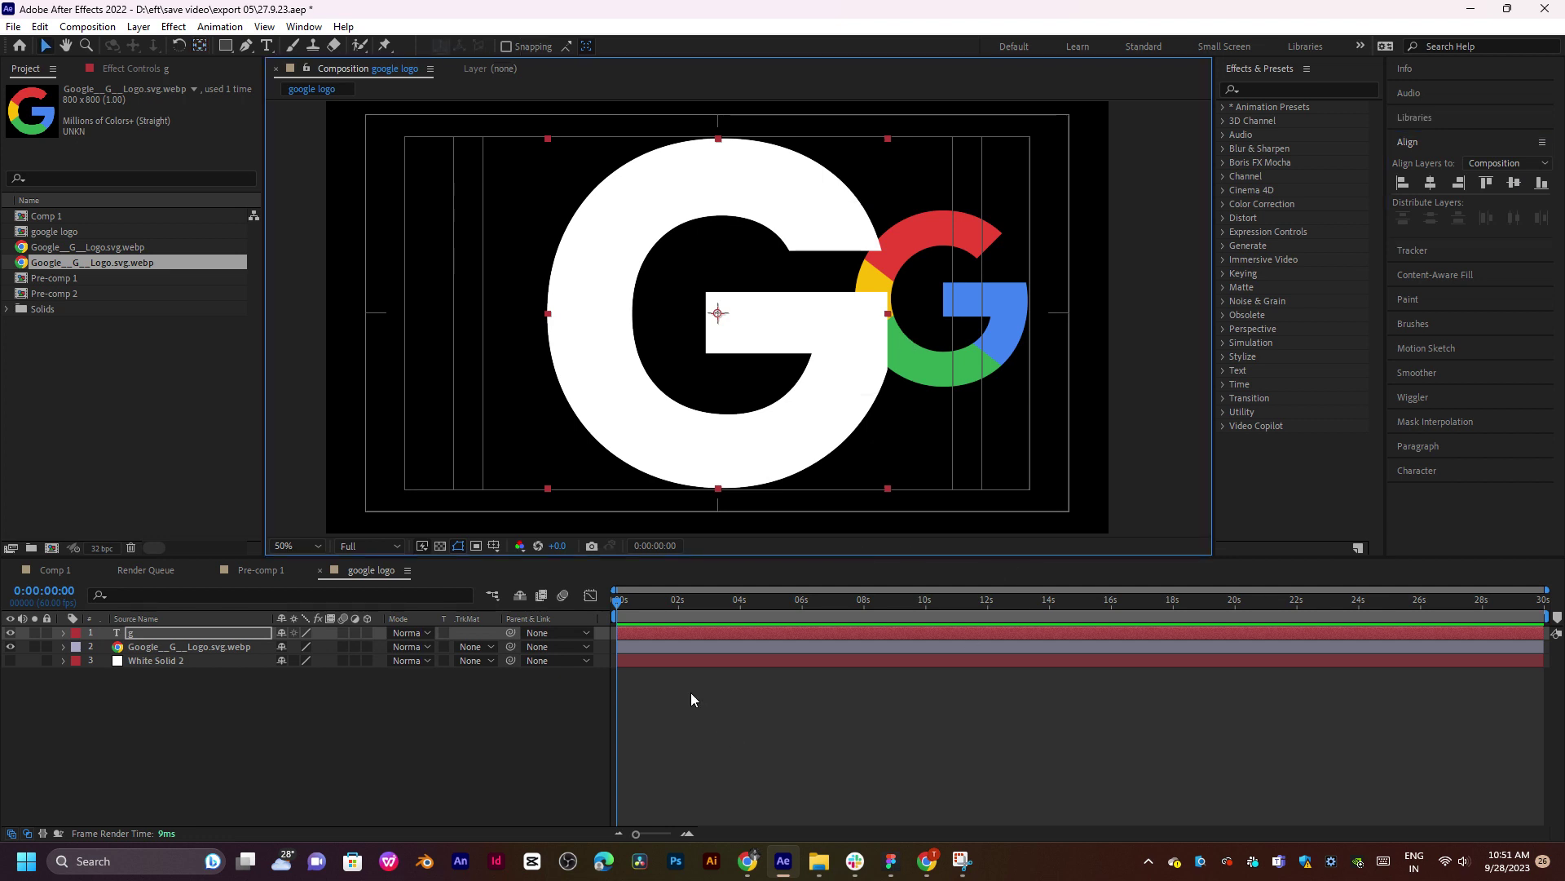
At 0:00:02:16, draw a Pen path on a new shape layer along the G's crossbar and curving down to the middle of its lower arc.
left_click(686, 601)
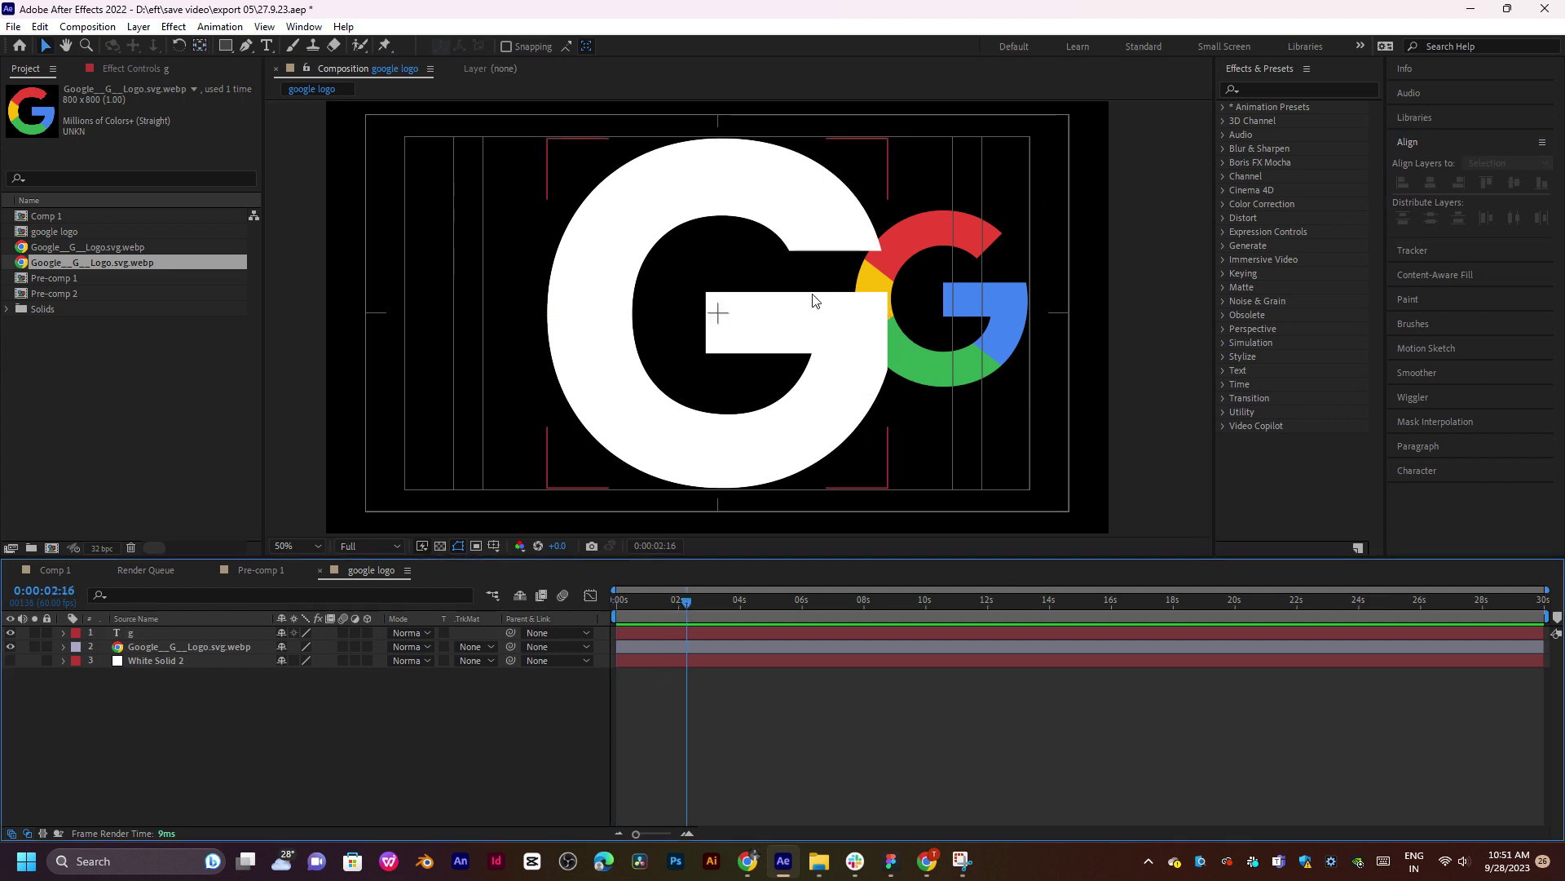
left_click(246, 48)
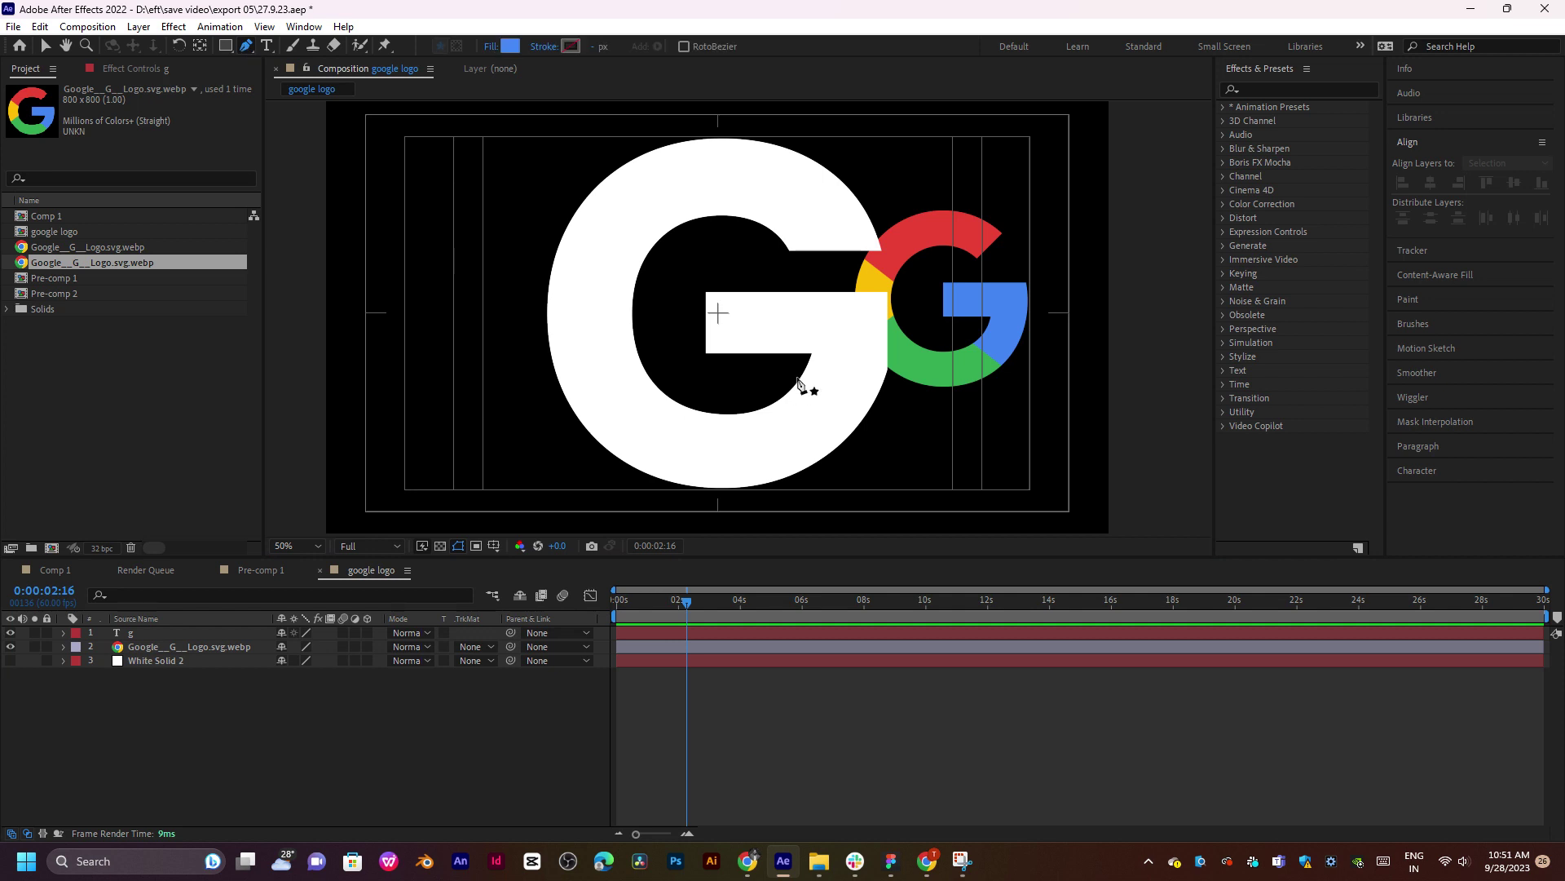
left_click(708, 327)
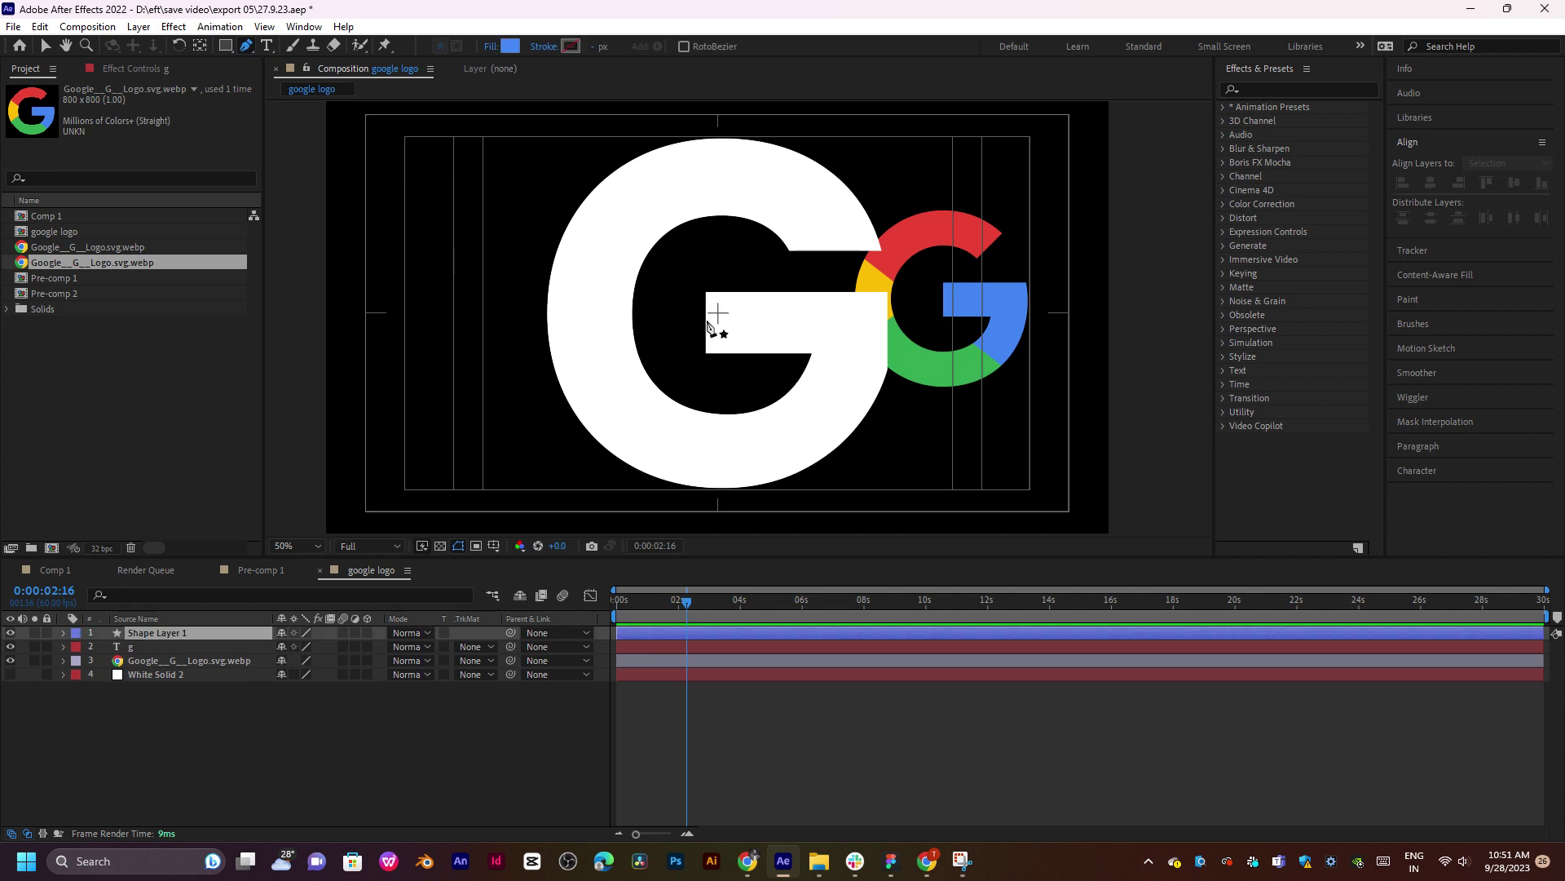
left_click(853, 322)
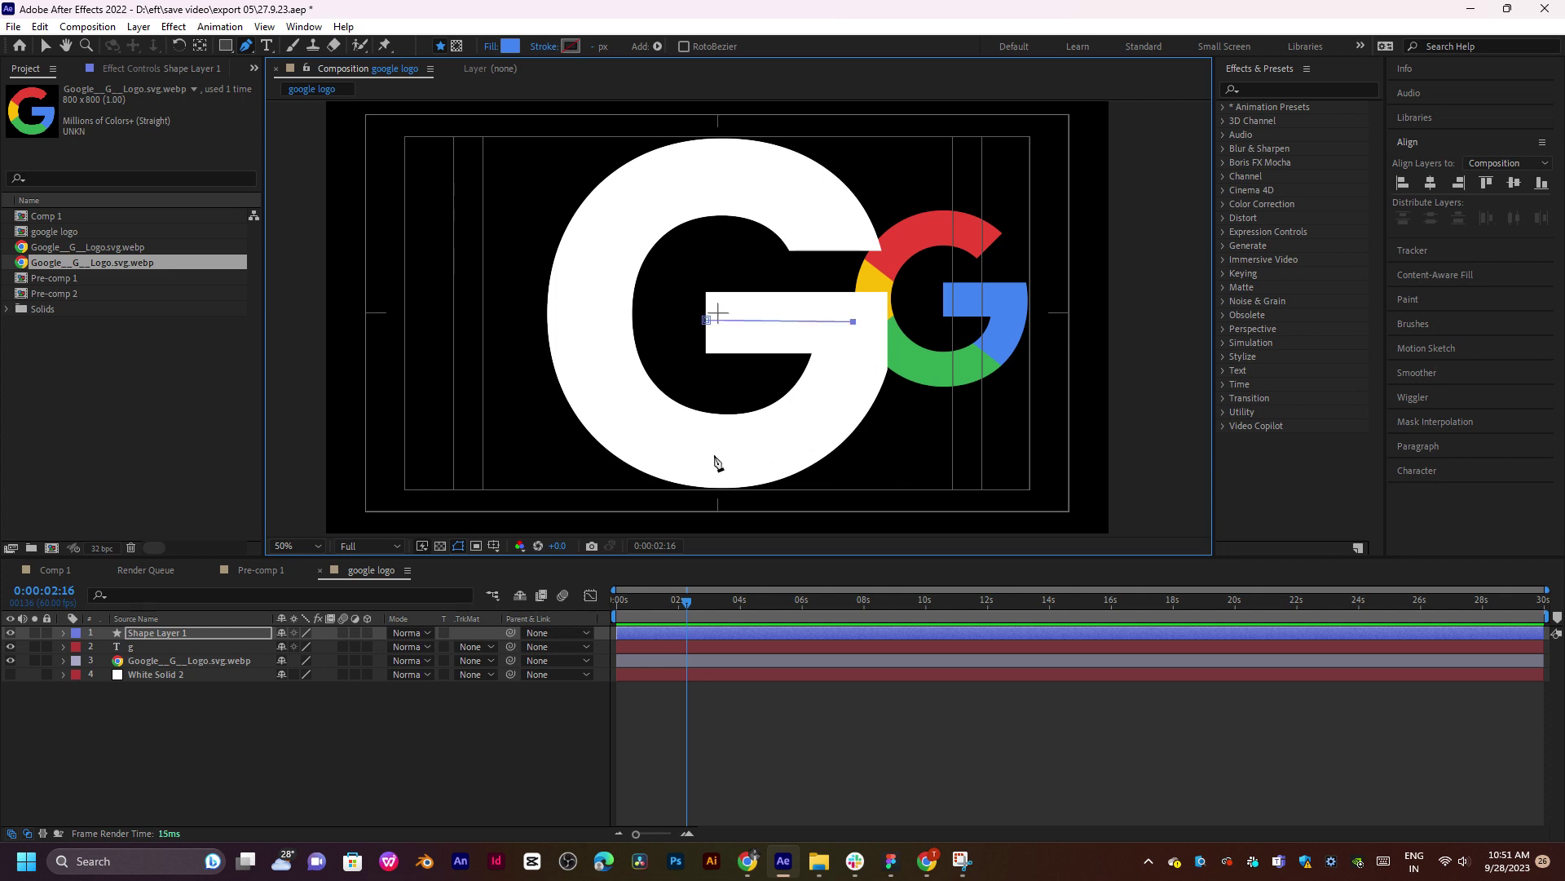
left_click_drag(717, 452, 596, 446)
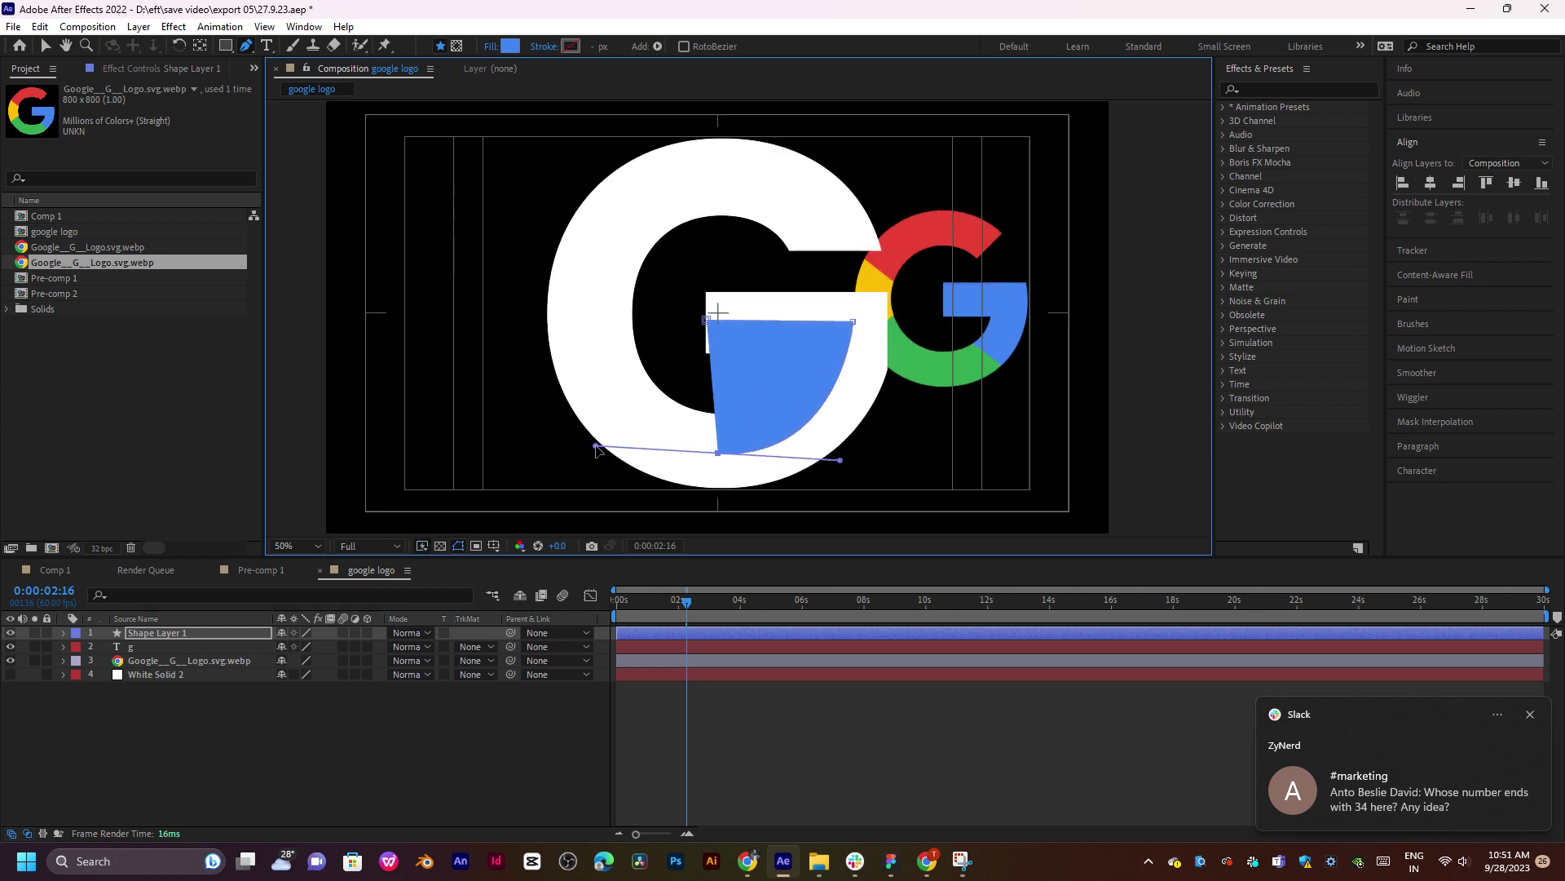
Remove the fill from the new shape path and give it a 135 px stroke in blue 4285F4.
left_click(490, 47)
left_click(700, 383)
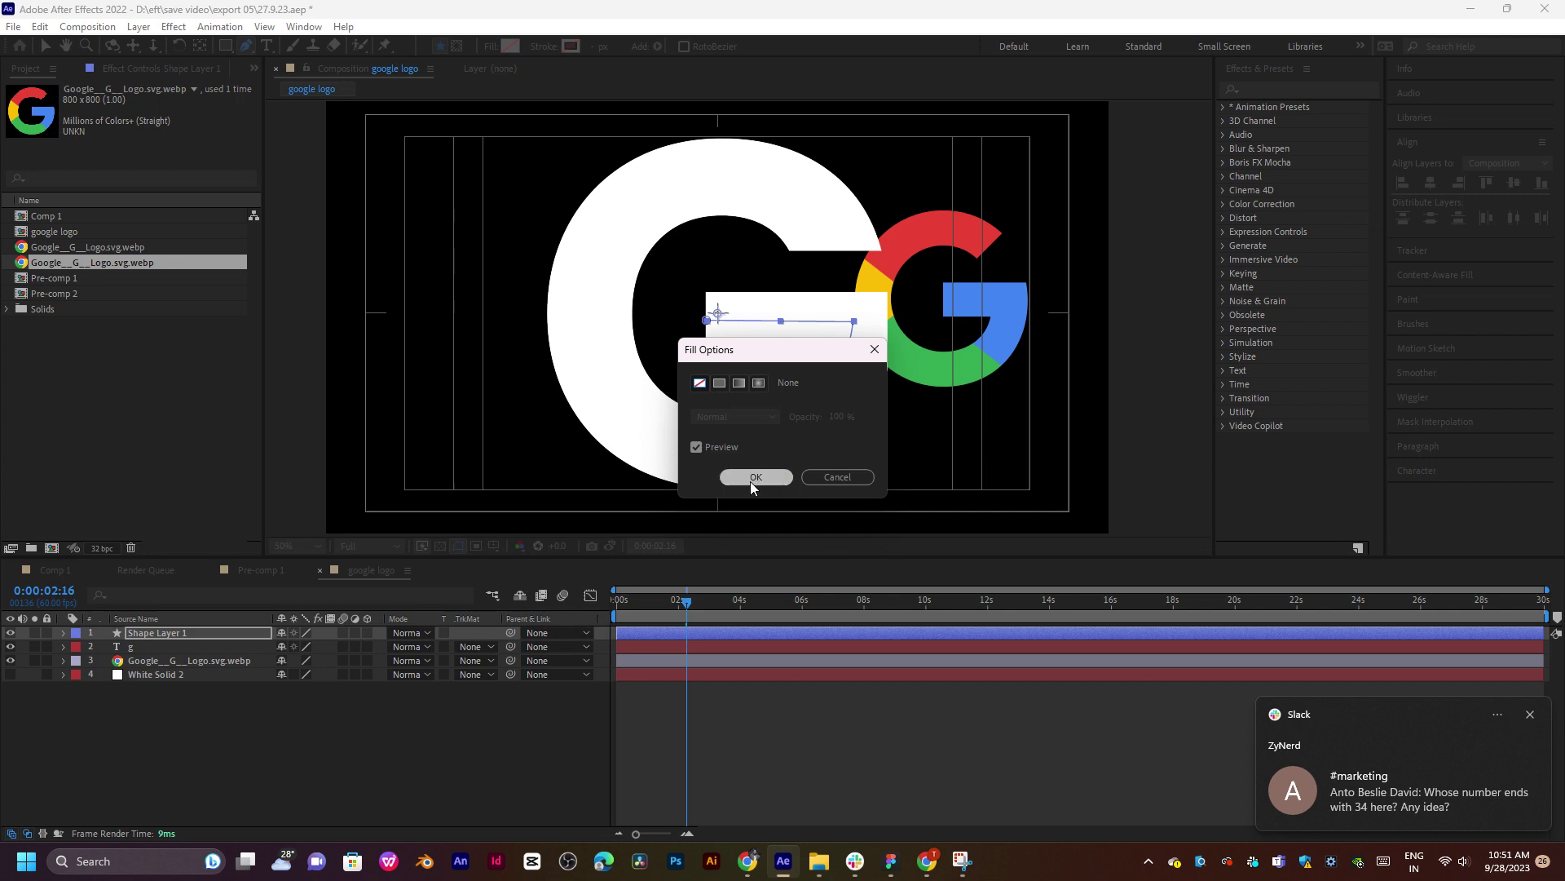
left_click(751, 479)
left_click(571, 46)
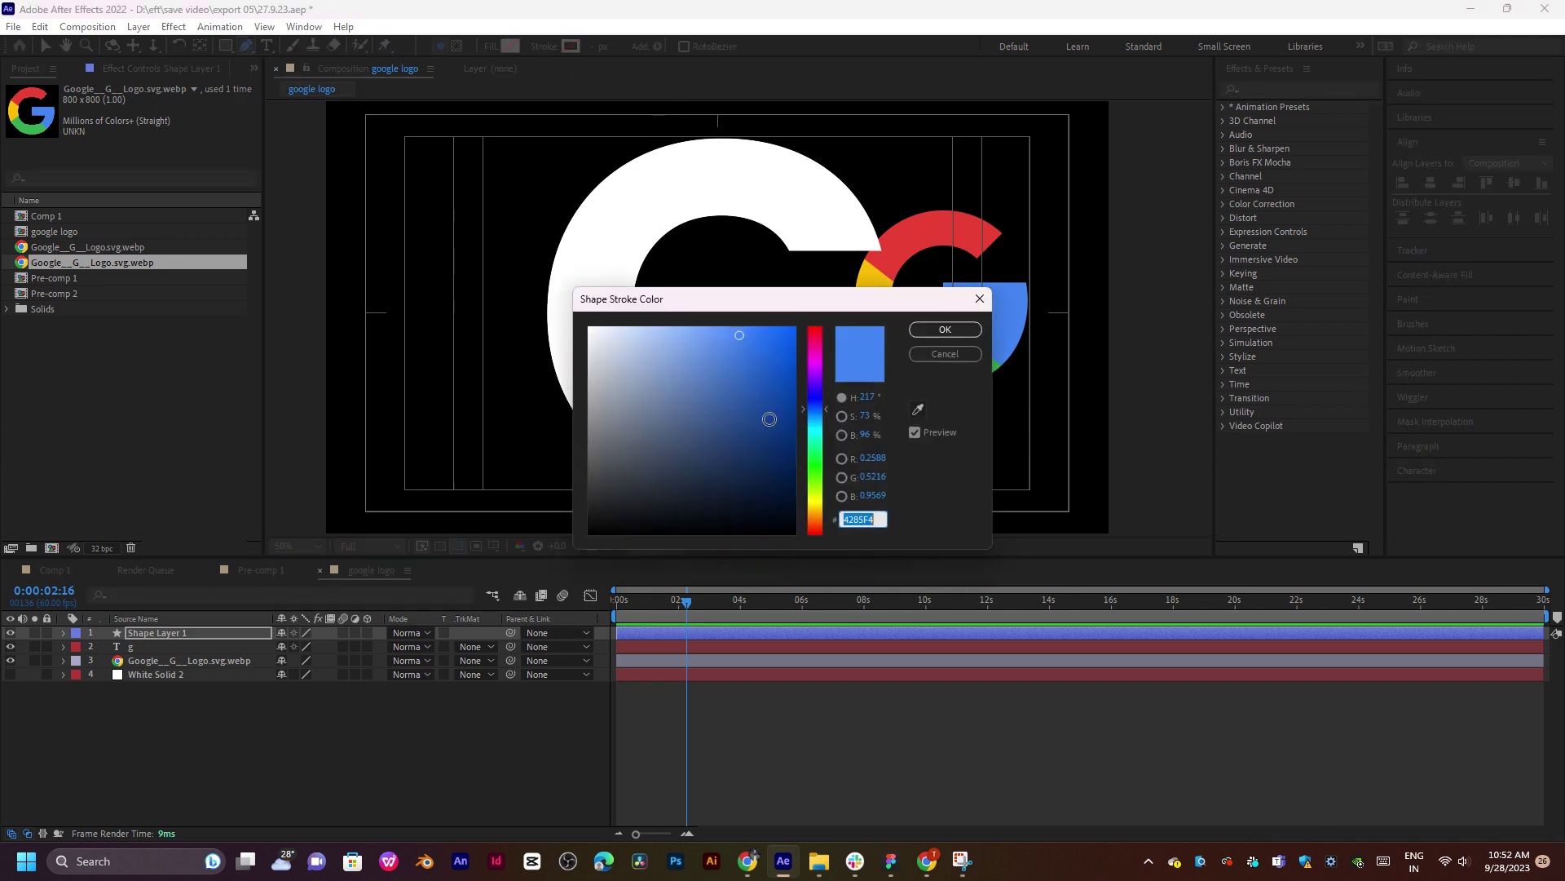
left_click(943, 331)
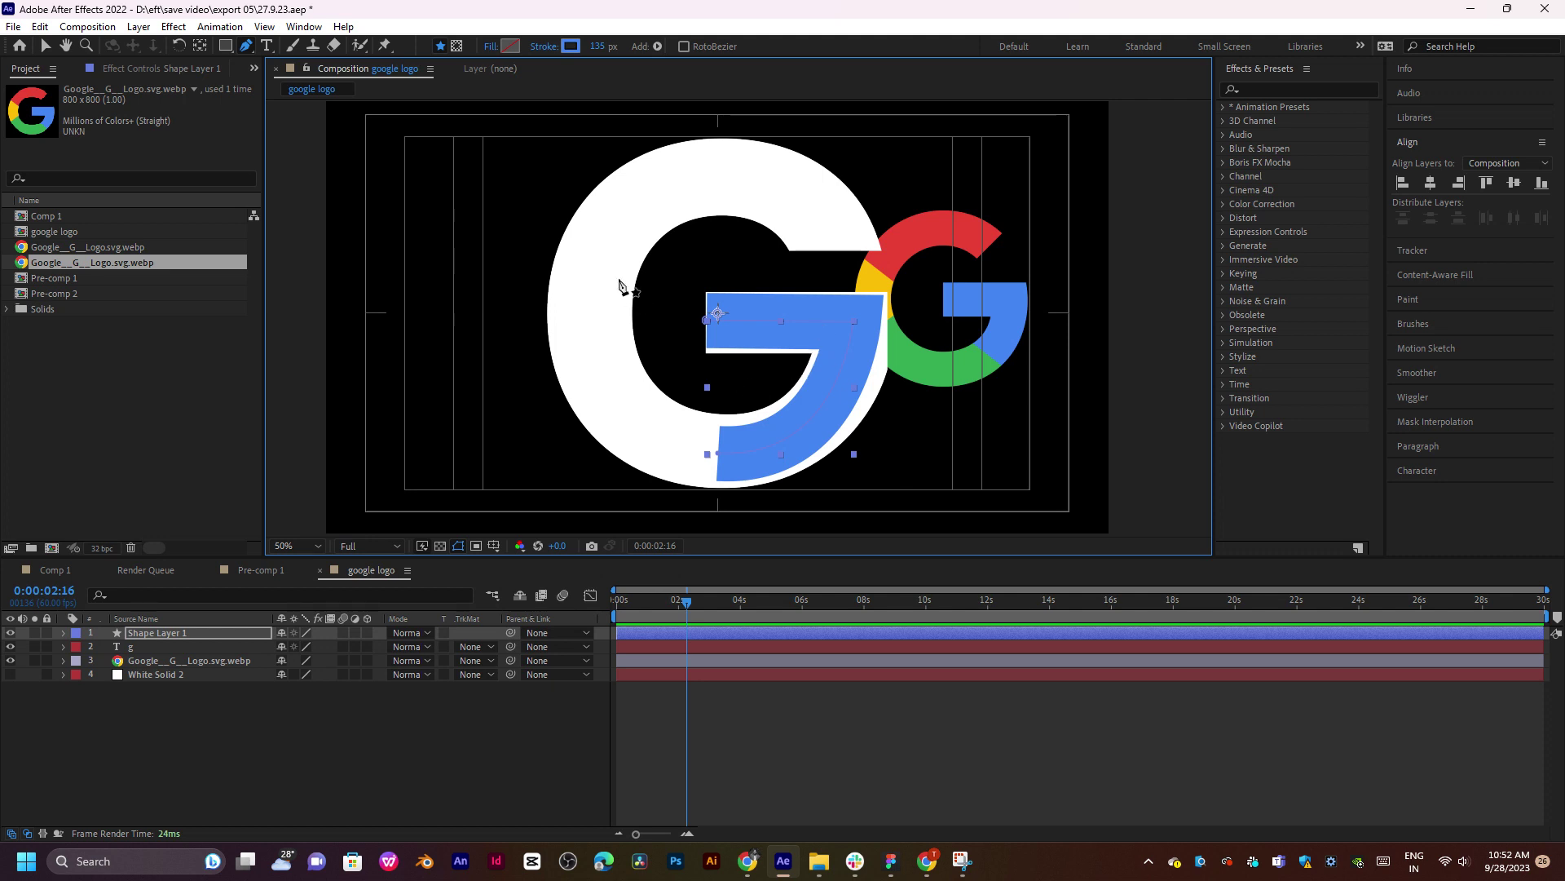
left_click_drag(595, 445, 710, 444)
left_click_drag(599, 277, 606, 241)
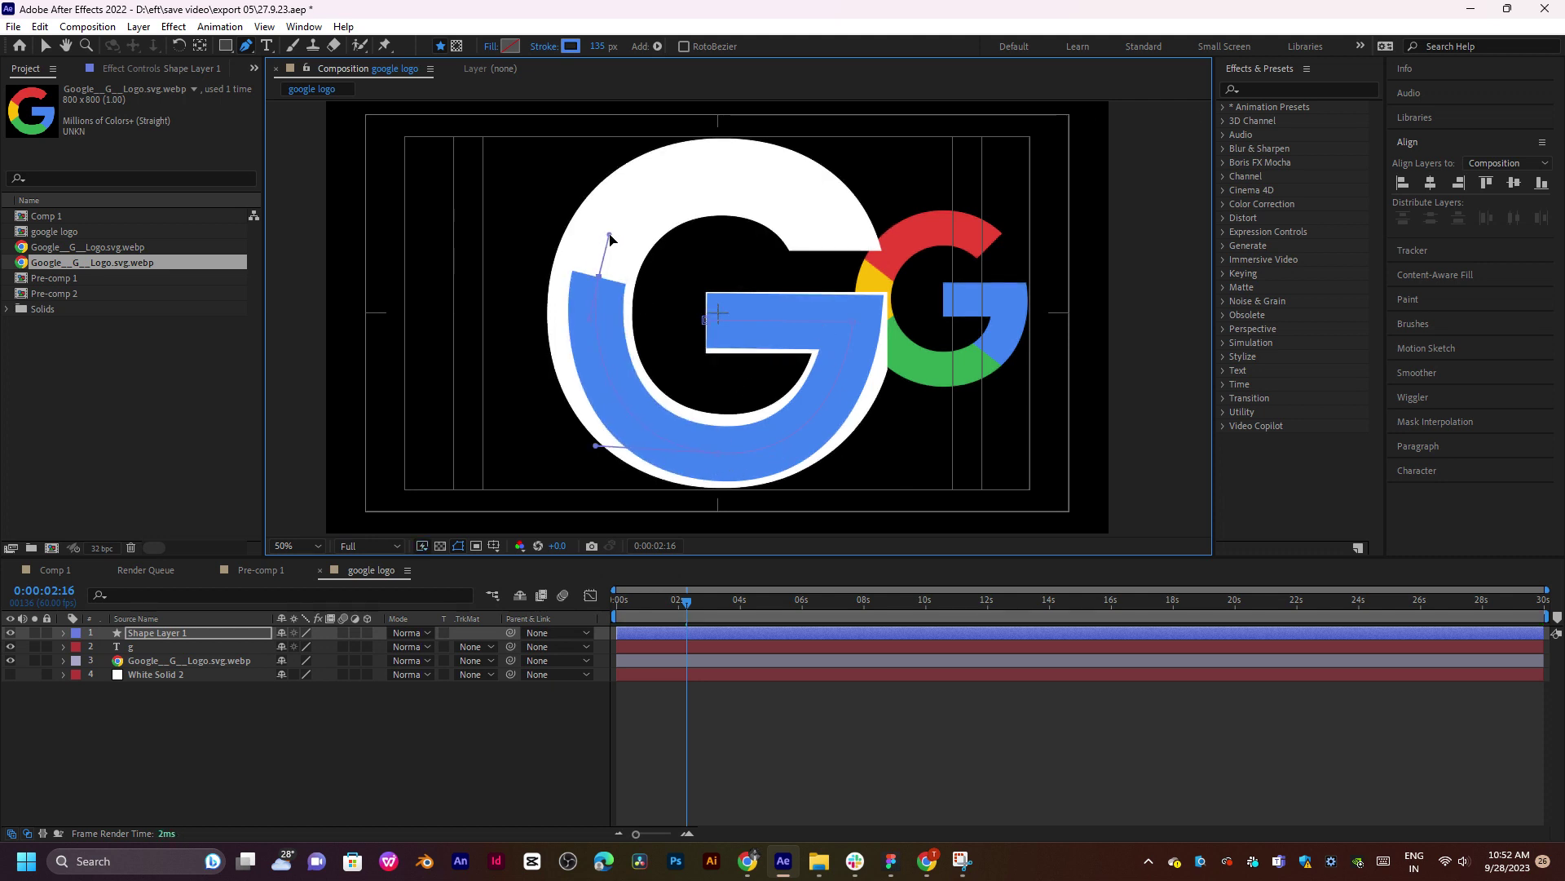
key("ctrl+z")
left_click_drag(711, 178, 912, 107)
left_click(843, 247)
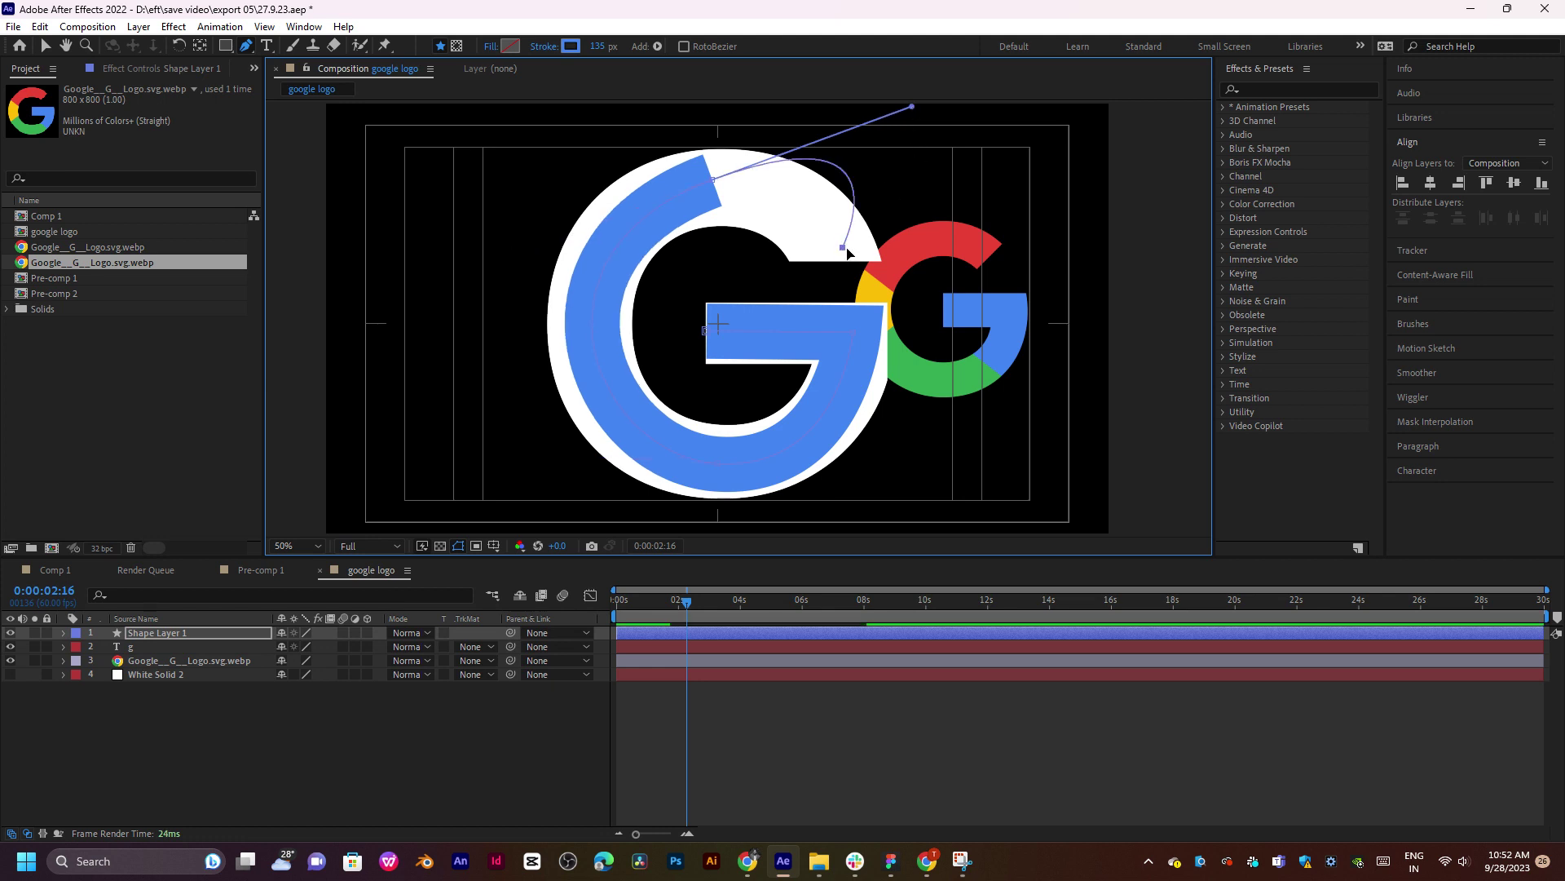
key("ctrl+z")
key("ctrl+z")
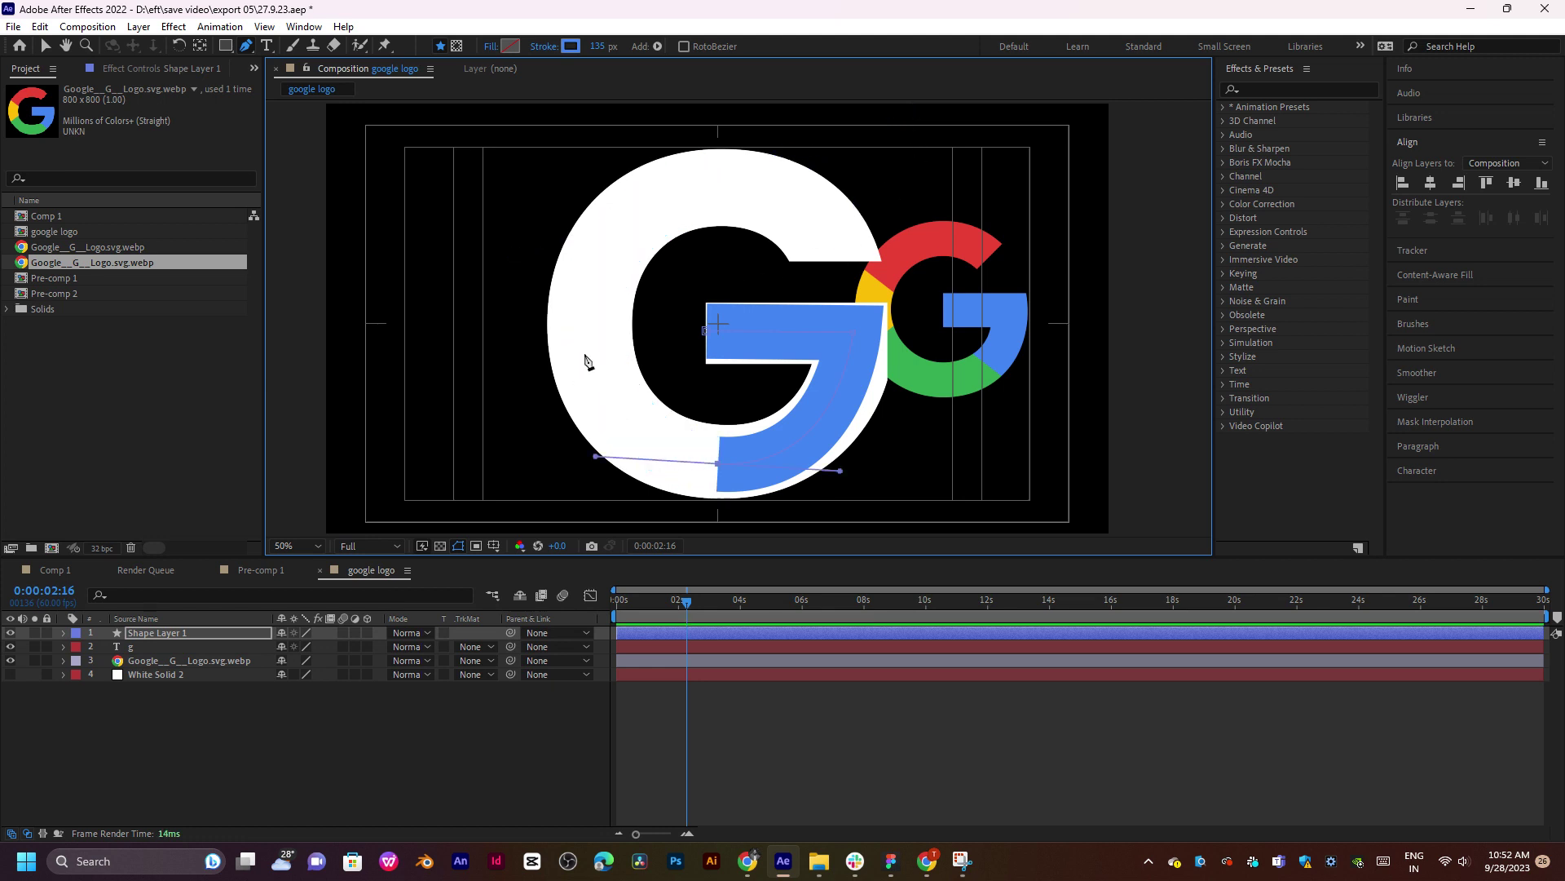
left_click_drag(586, 360, 561, 329)
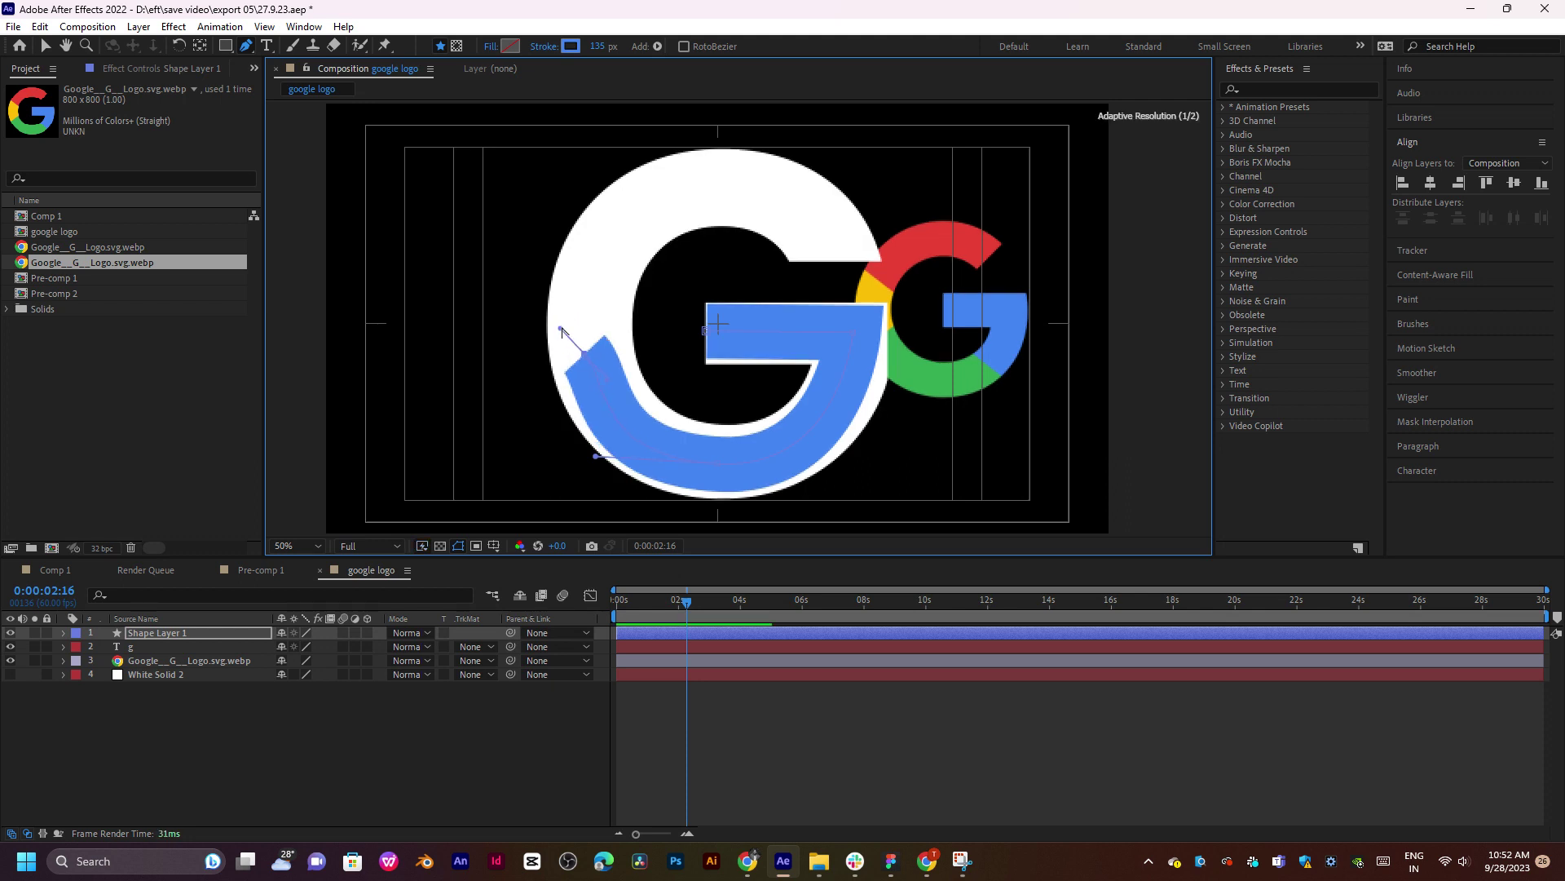
key("ctrl+z")
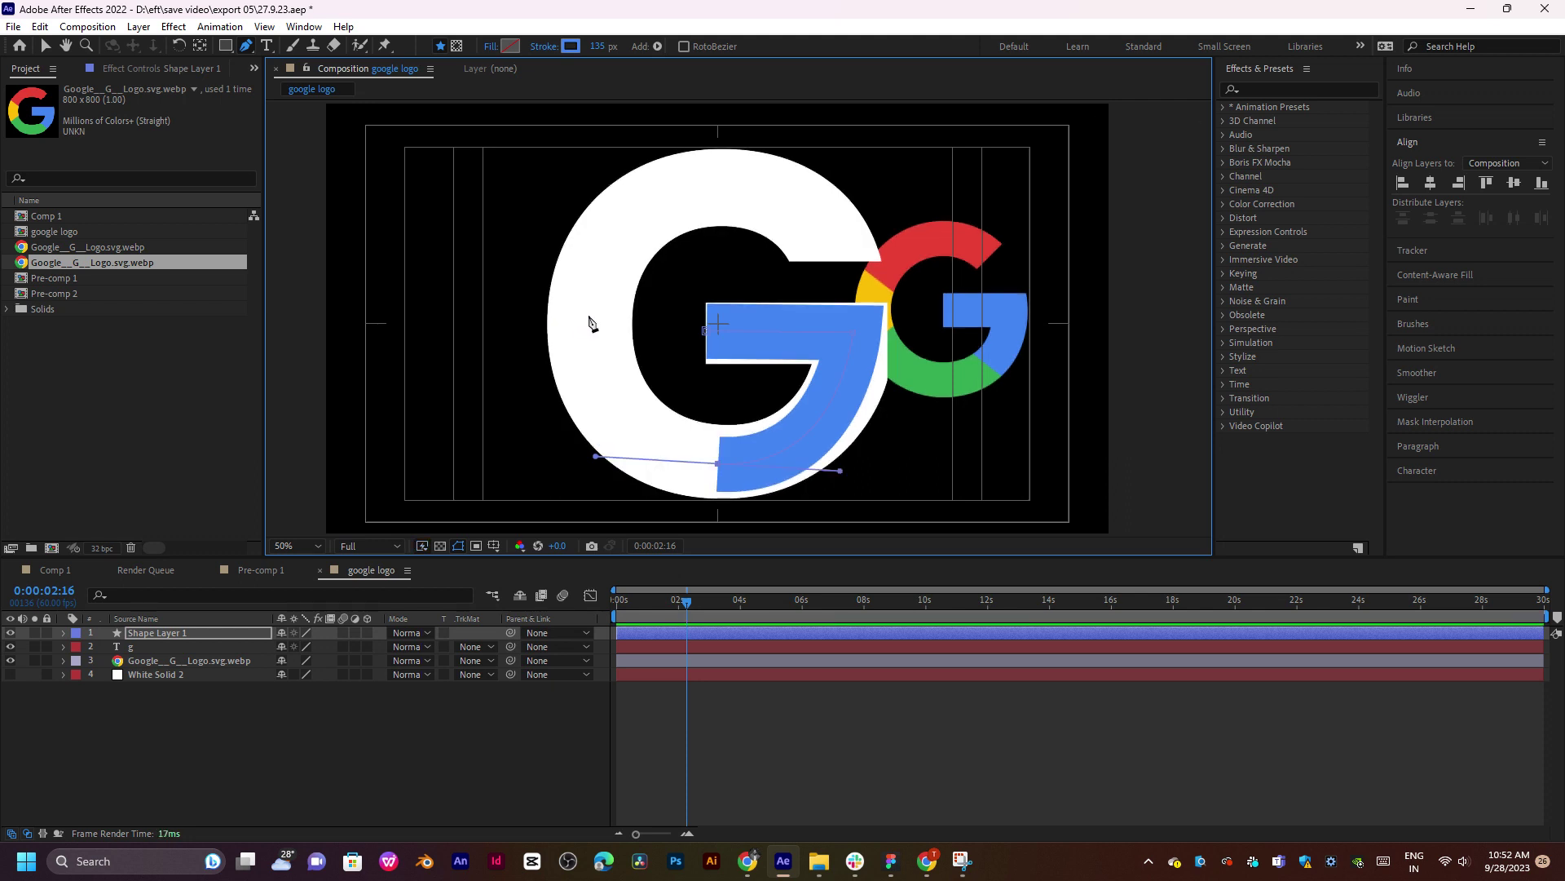
Continue the Pen path from the lower arc around the G's outer side, over a curved top vertex, to end at the upper terminal.
left_click(579, 320)
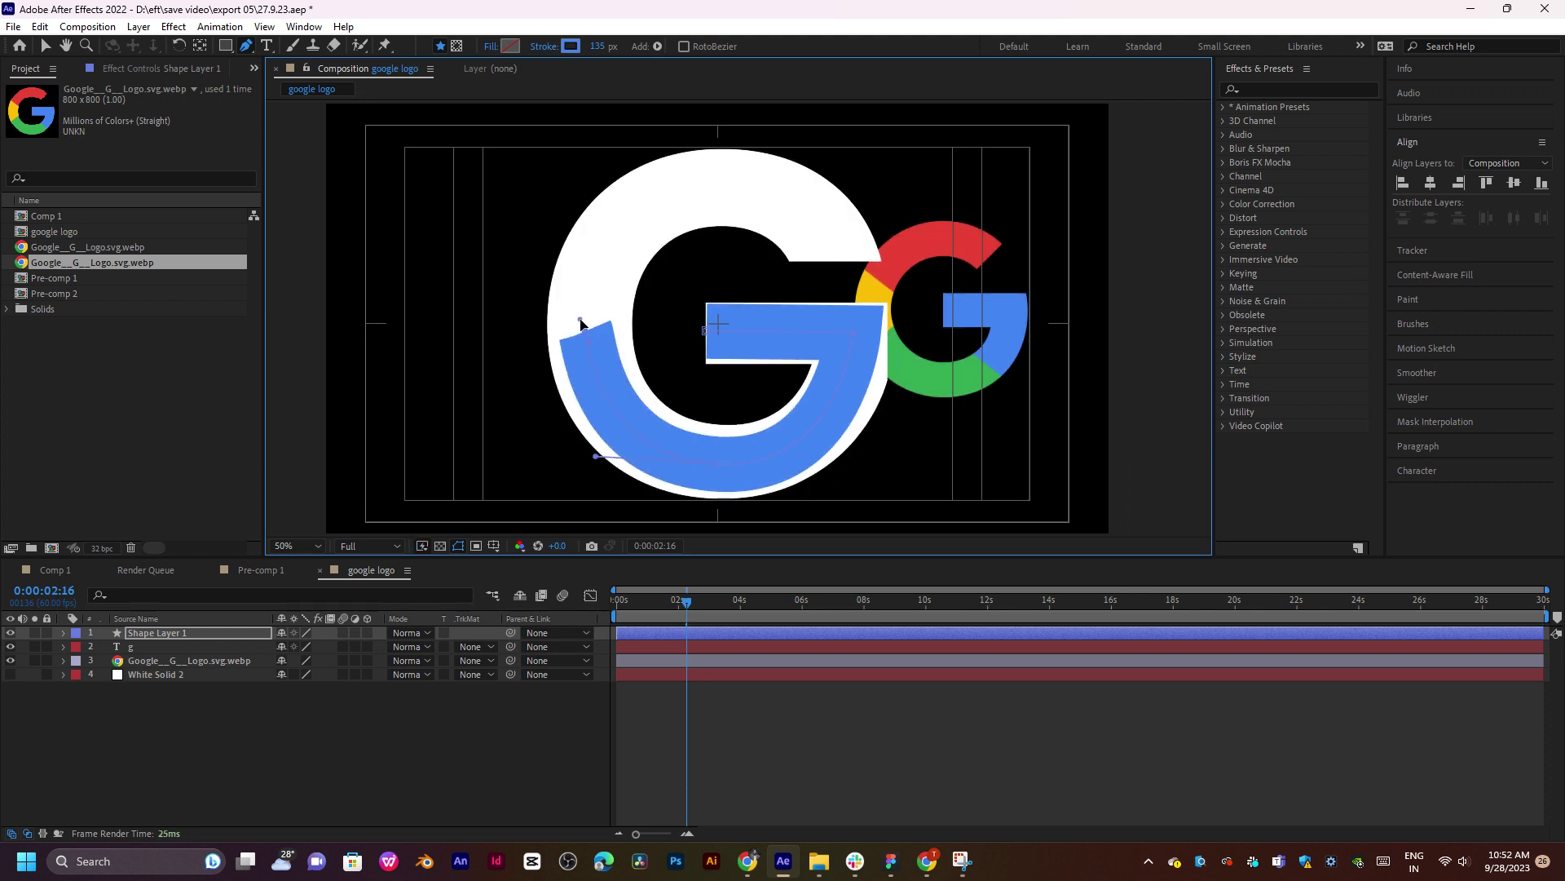
left_click(720, 189)
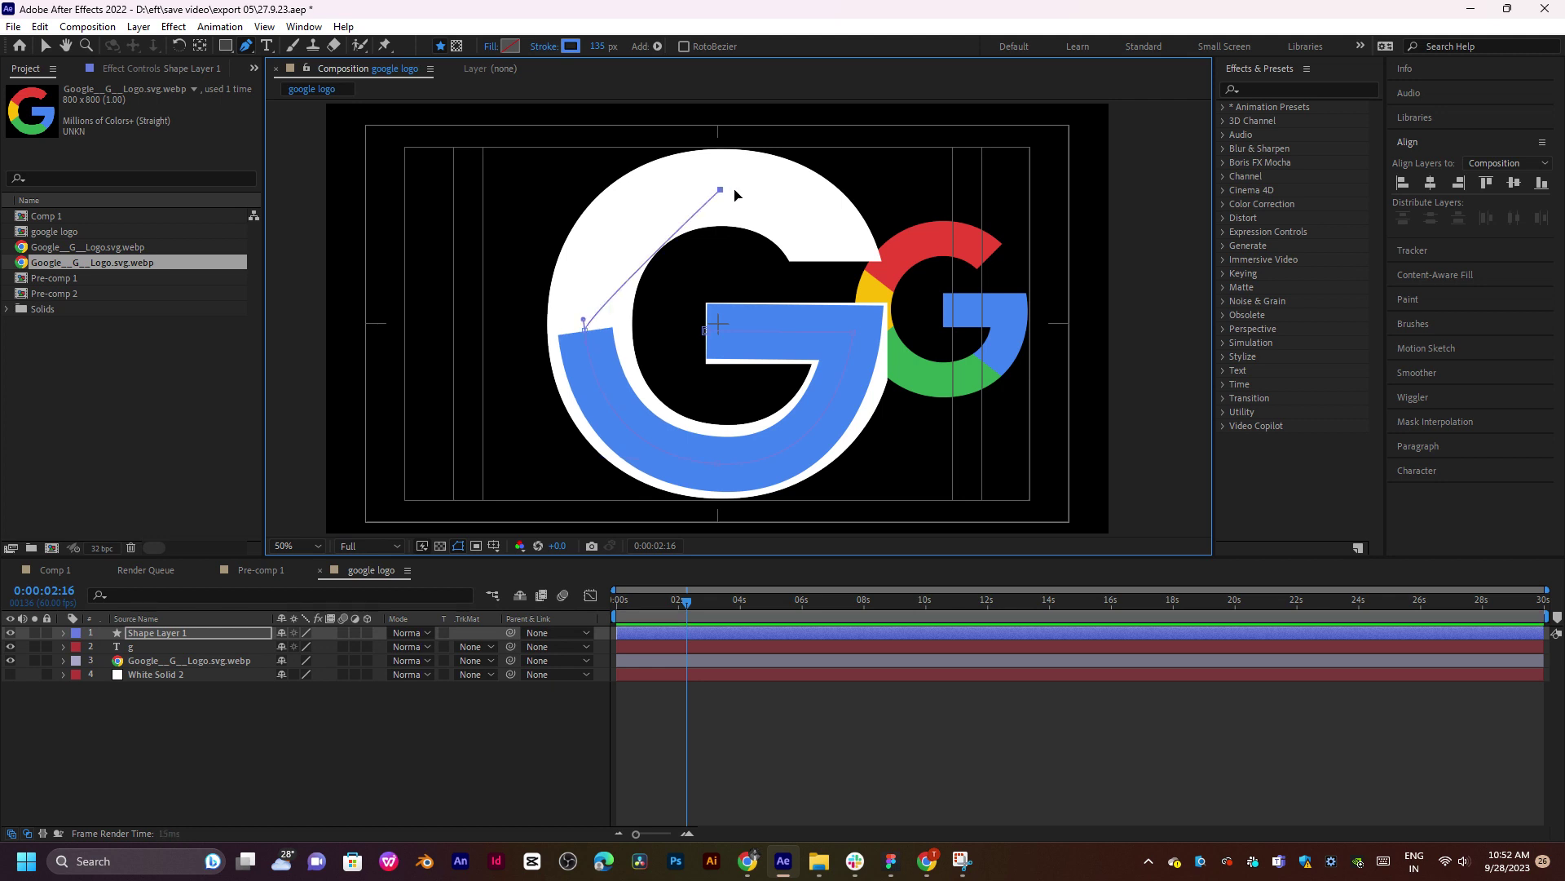
left_click_drag(720, 189, 844, 184)
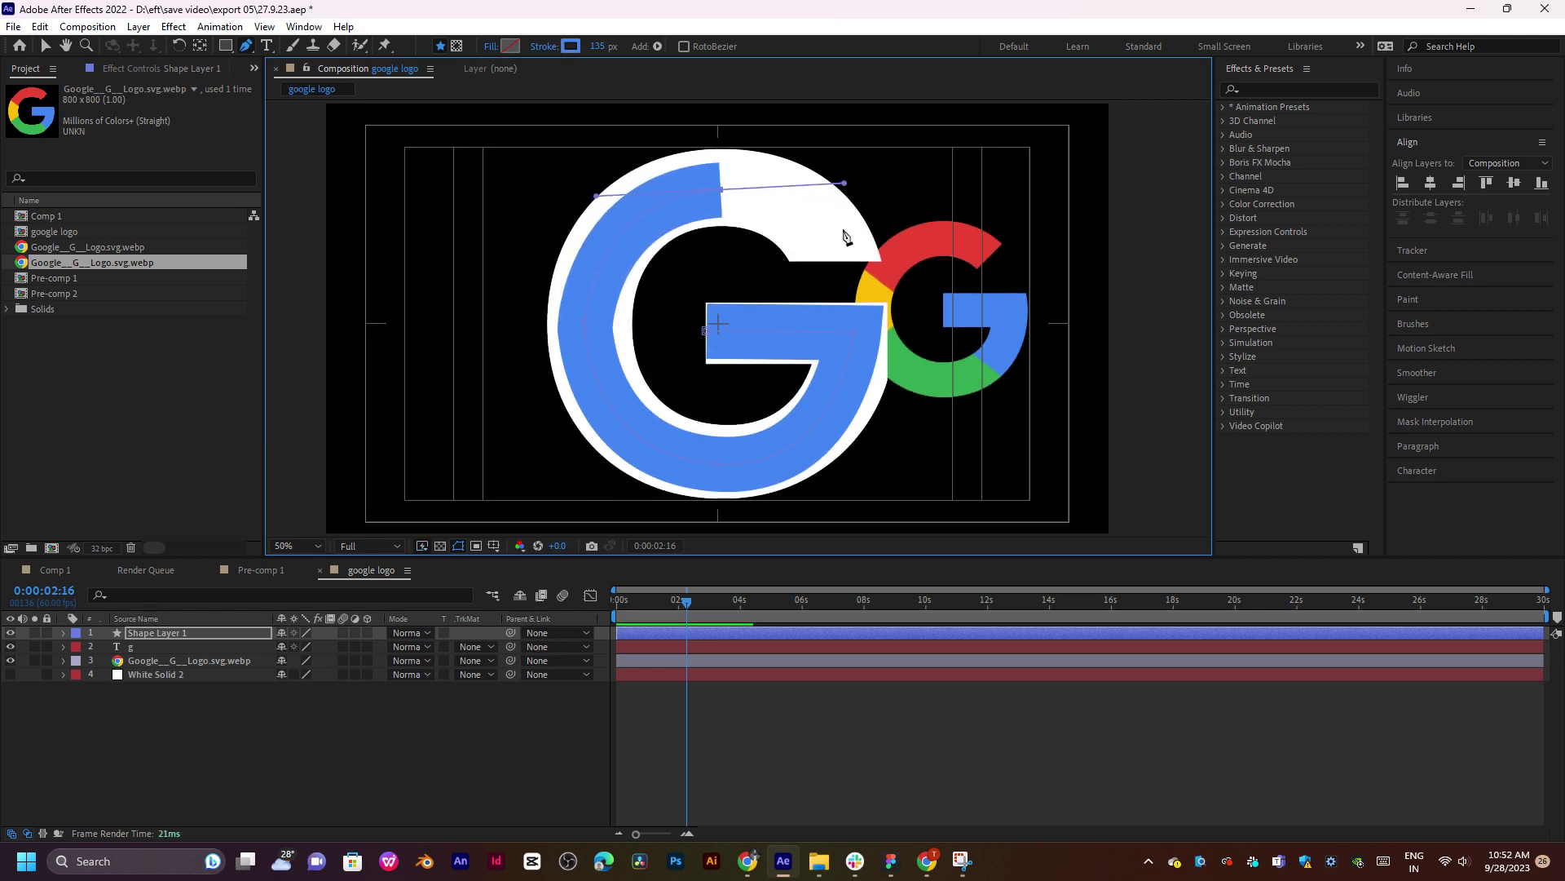
left_click(838, 252)
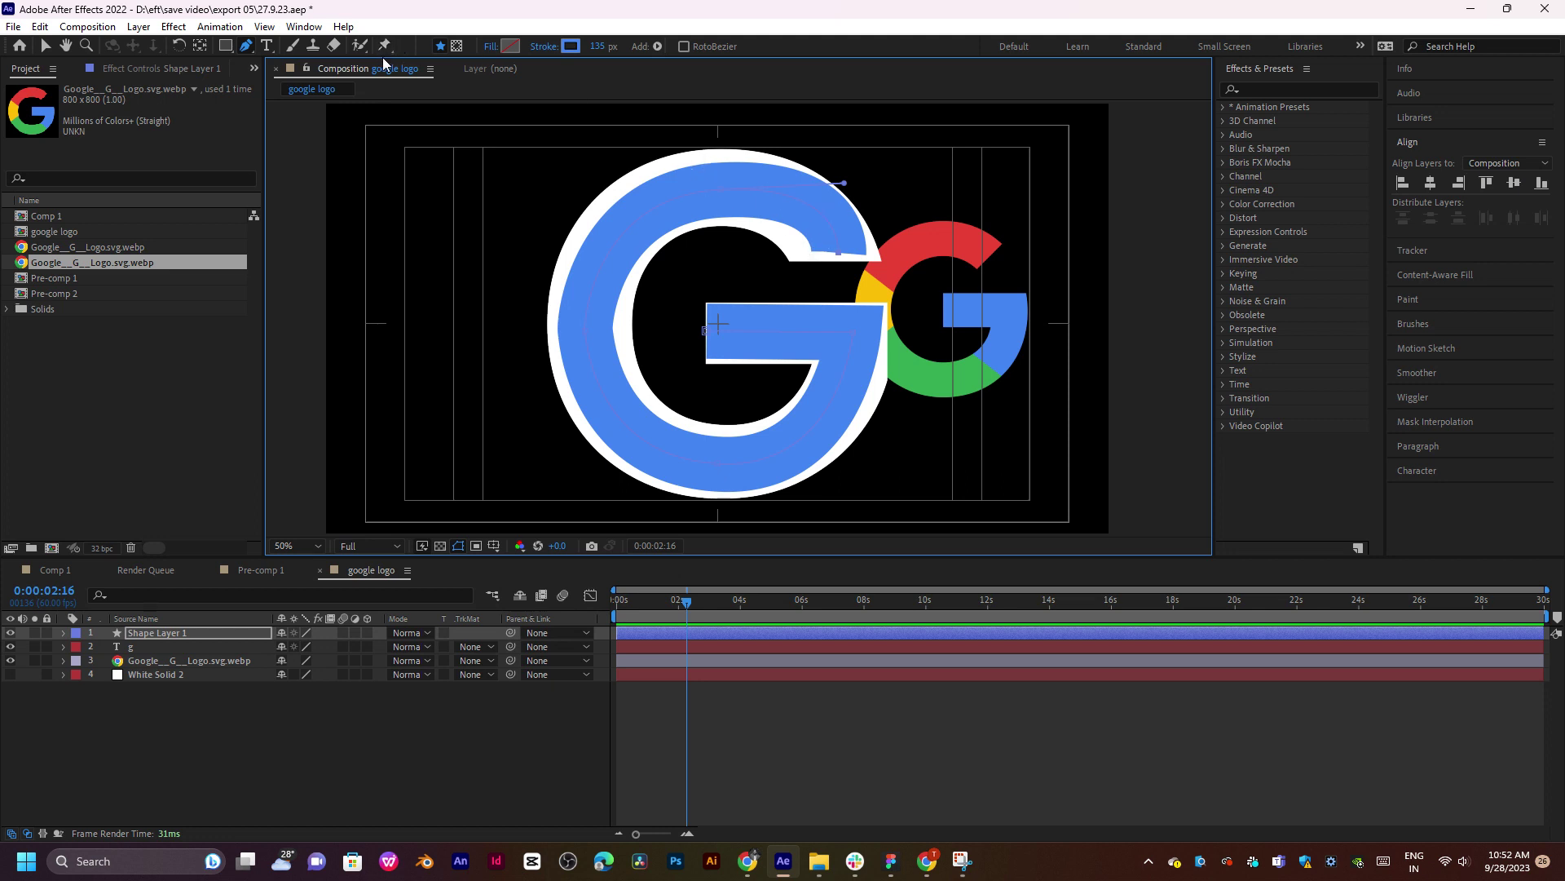
Move the path's top and end vertices to fit the white G, and angle the top vertex's curve handle slightly down toward the terminal.
scroll(861, 271, "up", 2)
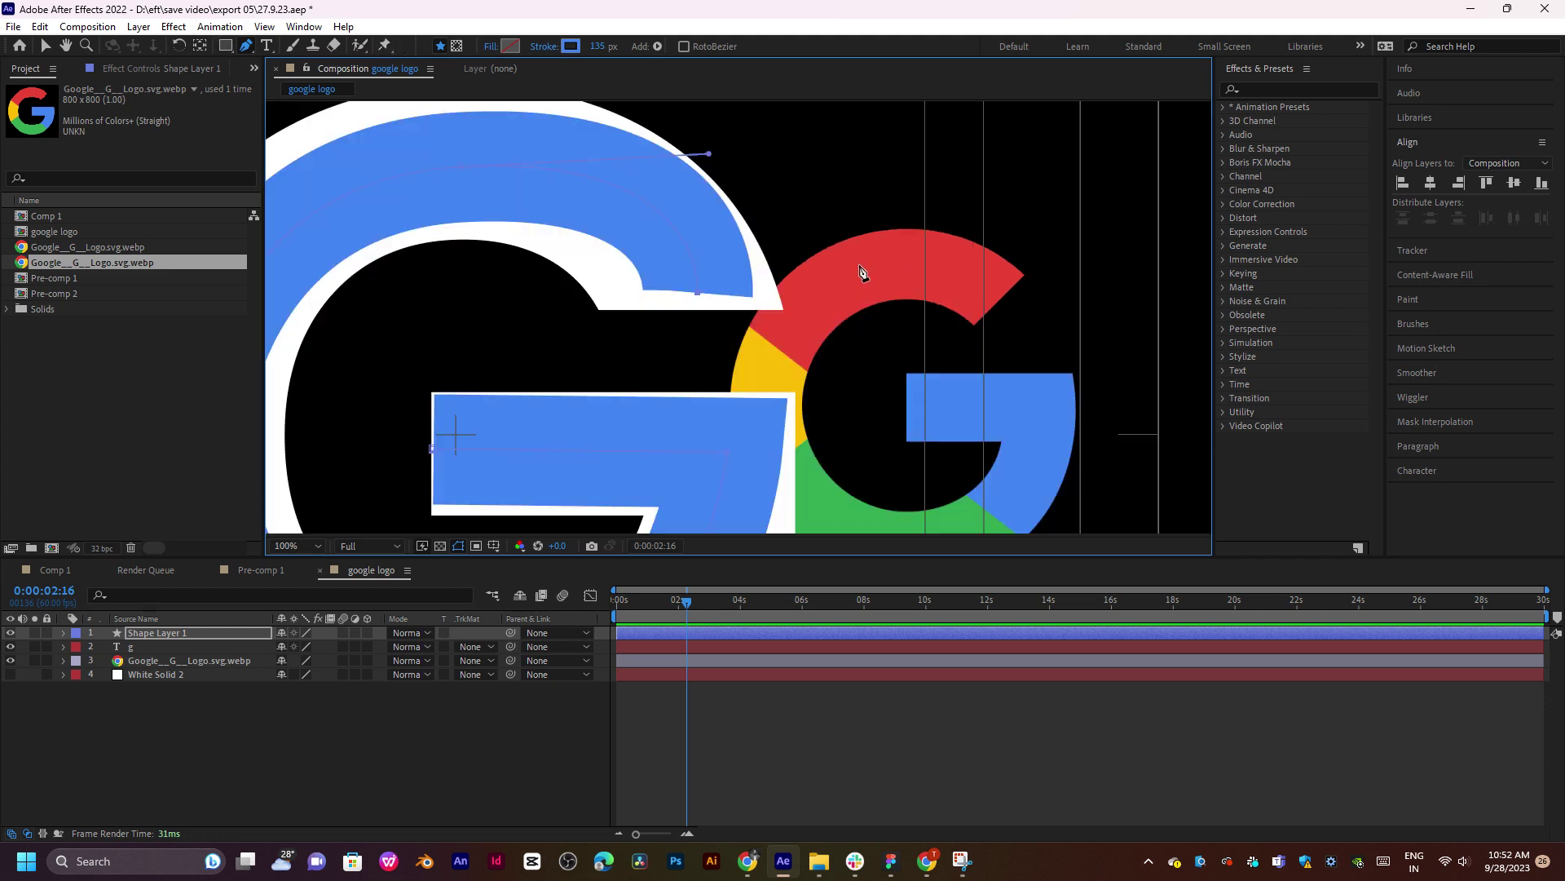
key("v")
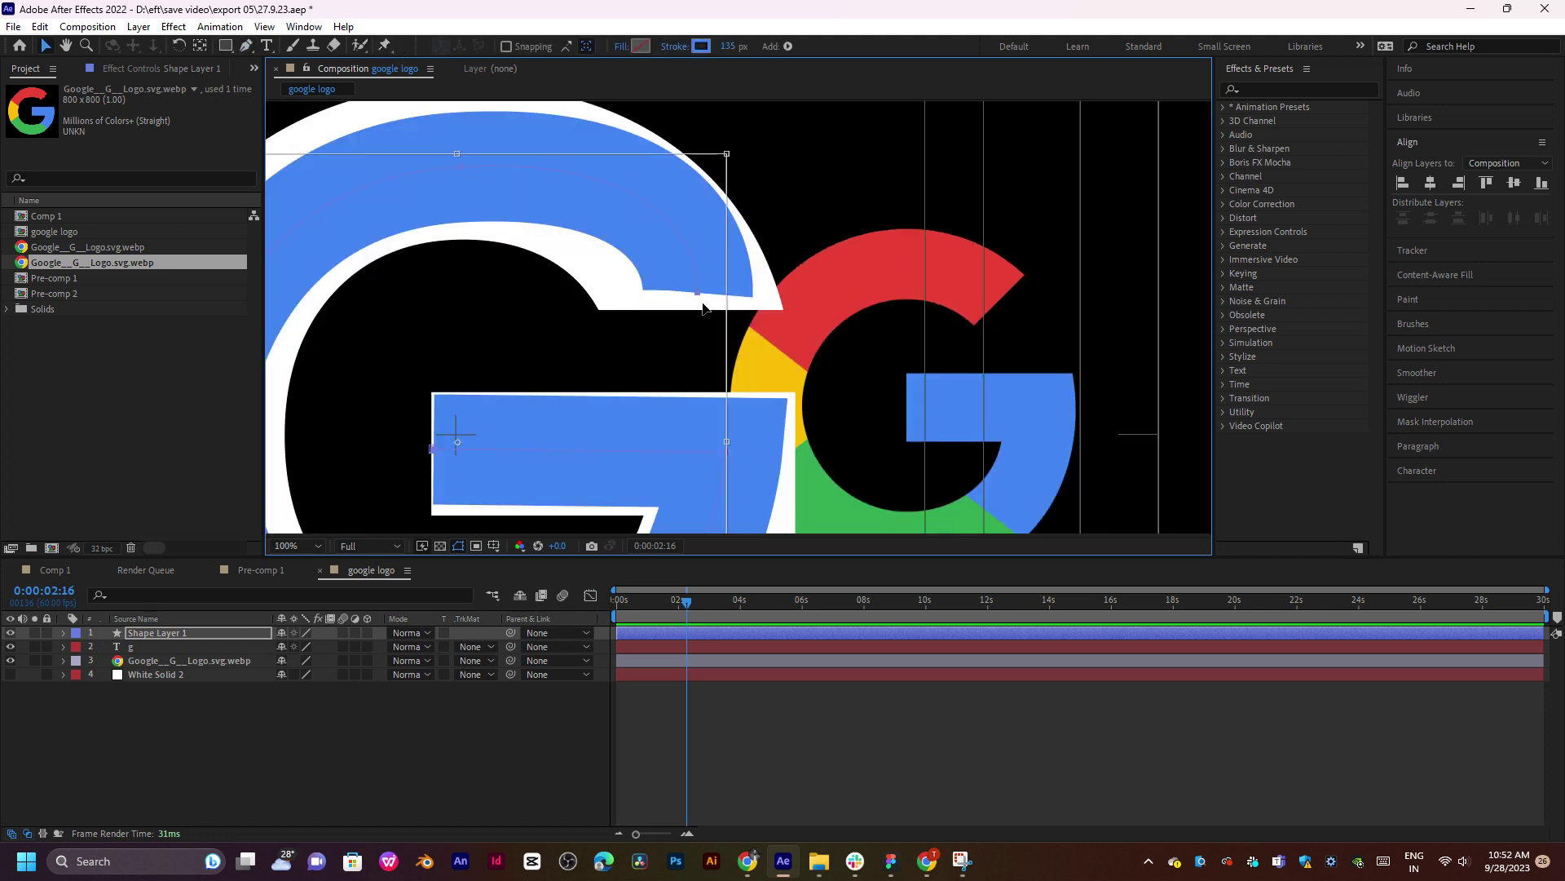
left_click_drag(703, 308, 862, 273)
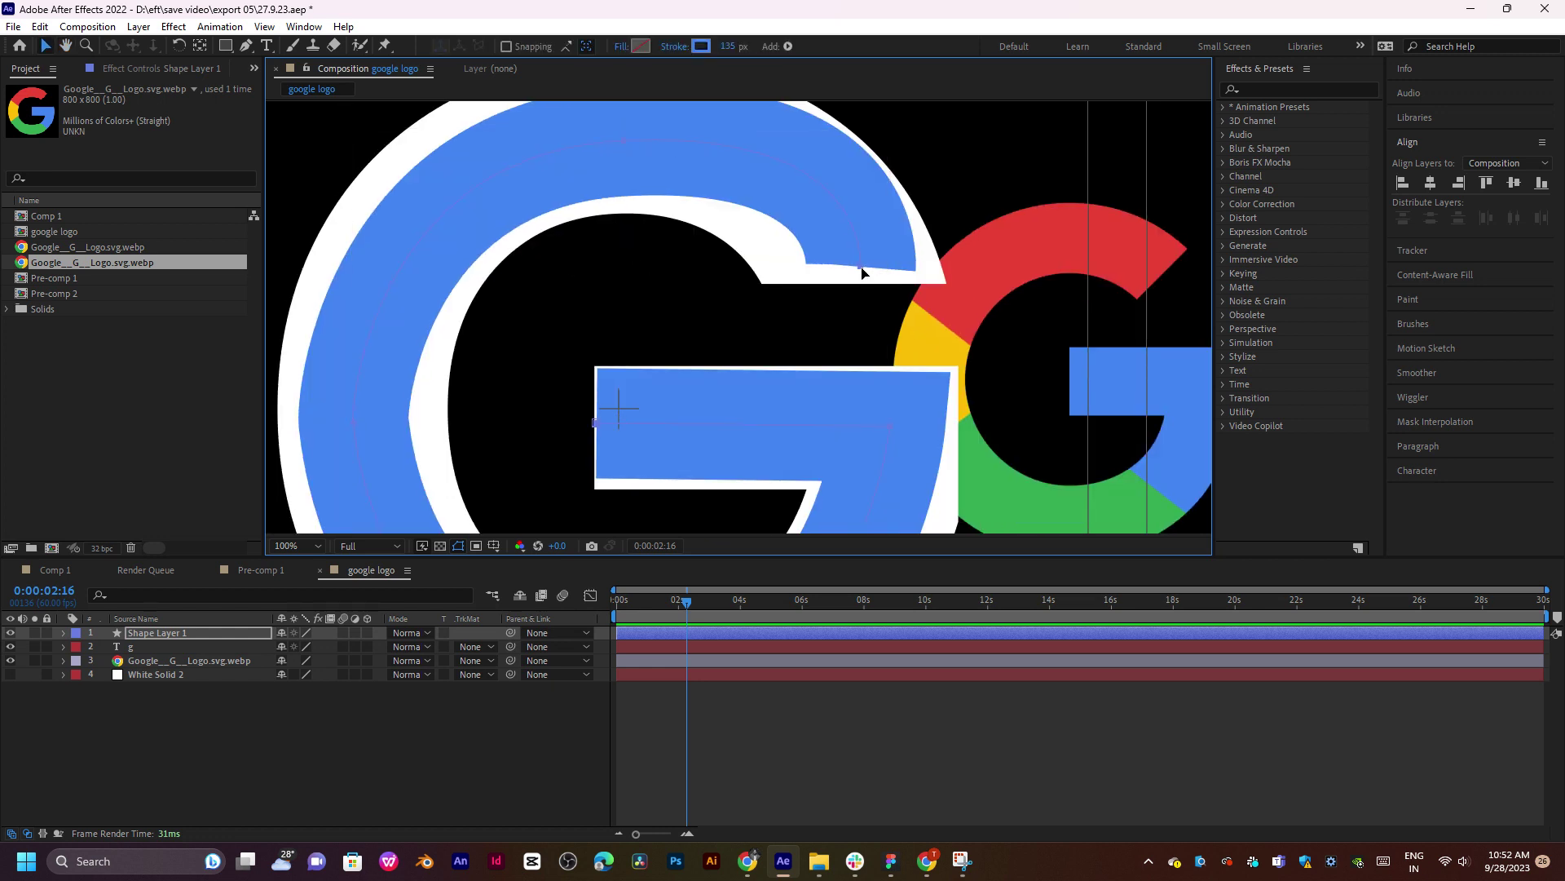
left_click(735, 672)
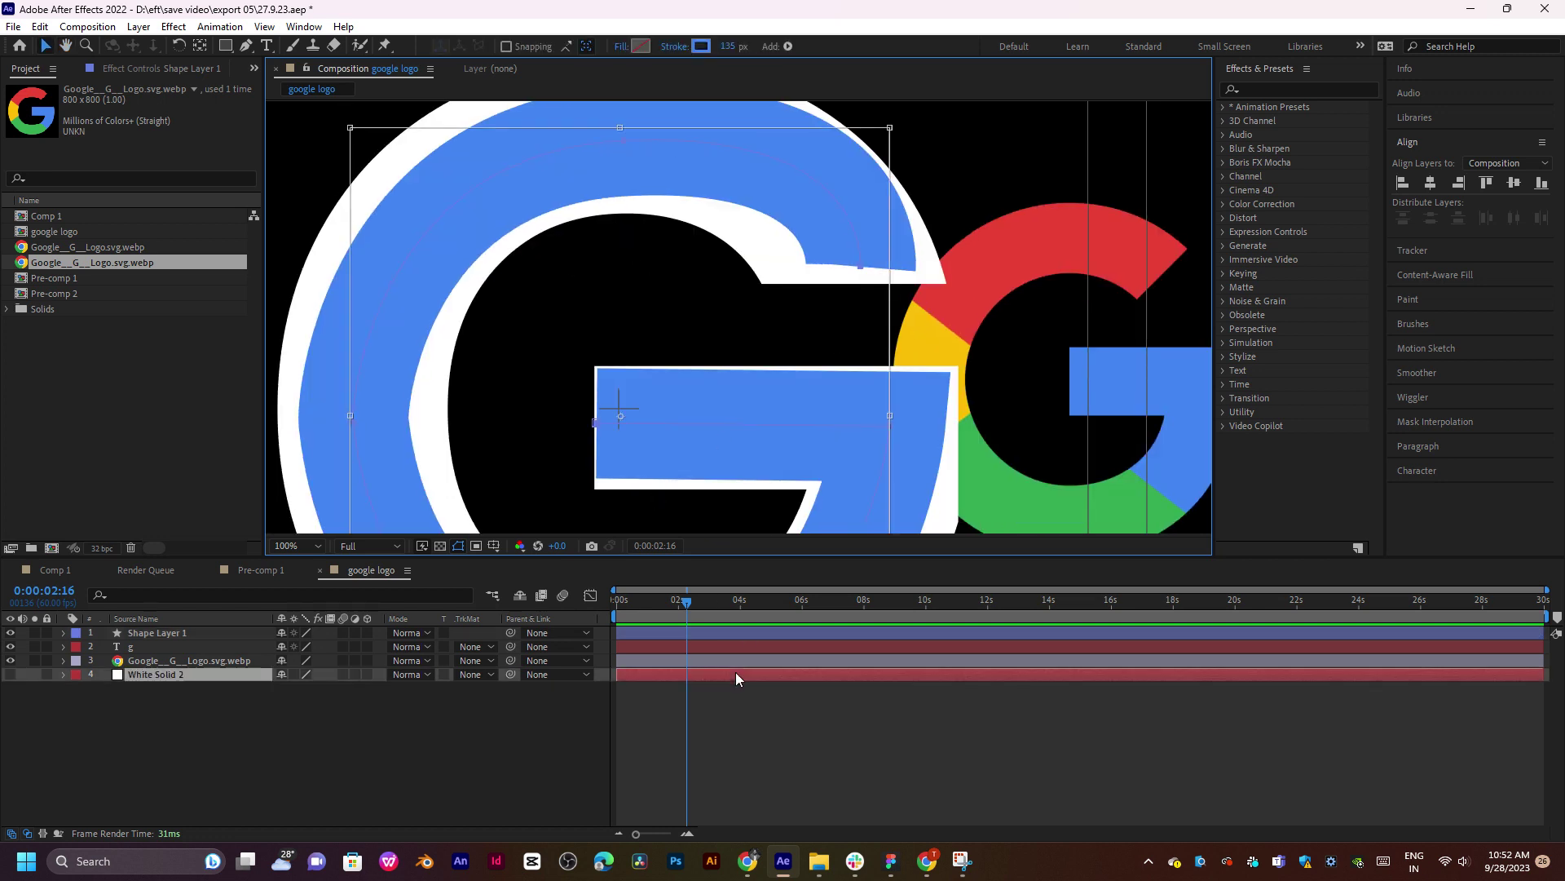
left_click(728, 638)
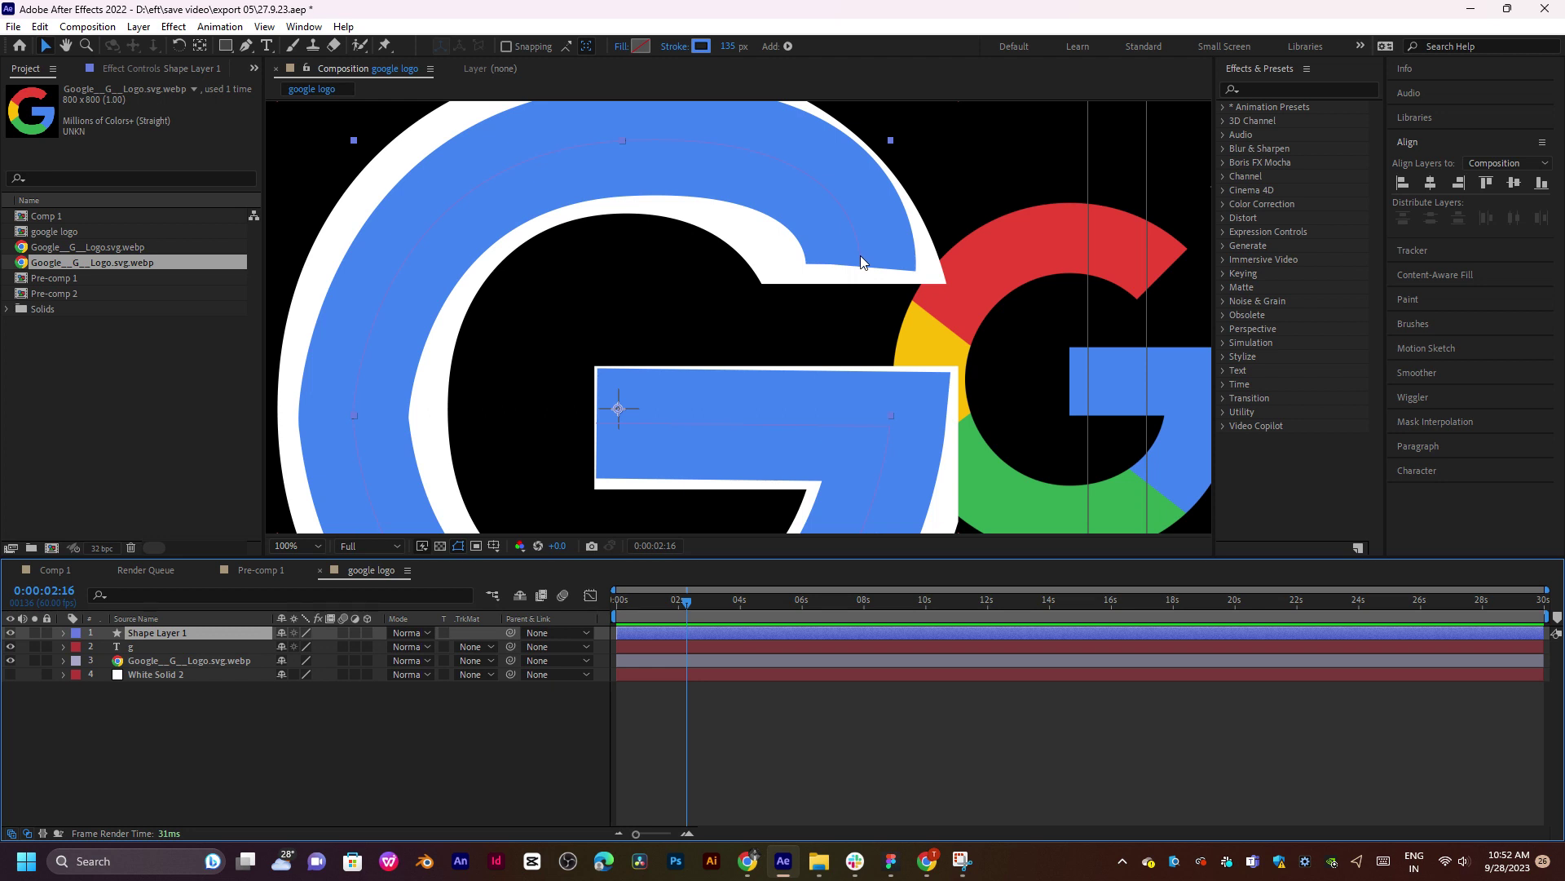
left_click_drag(653, 262, 663, 319)
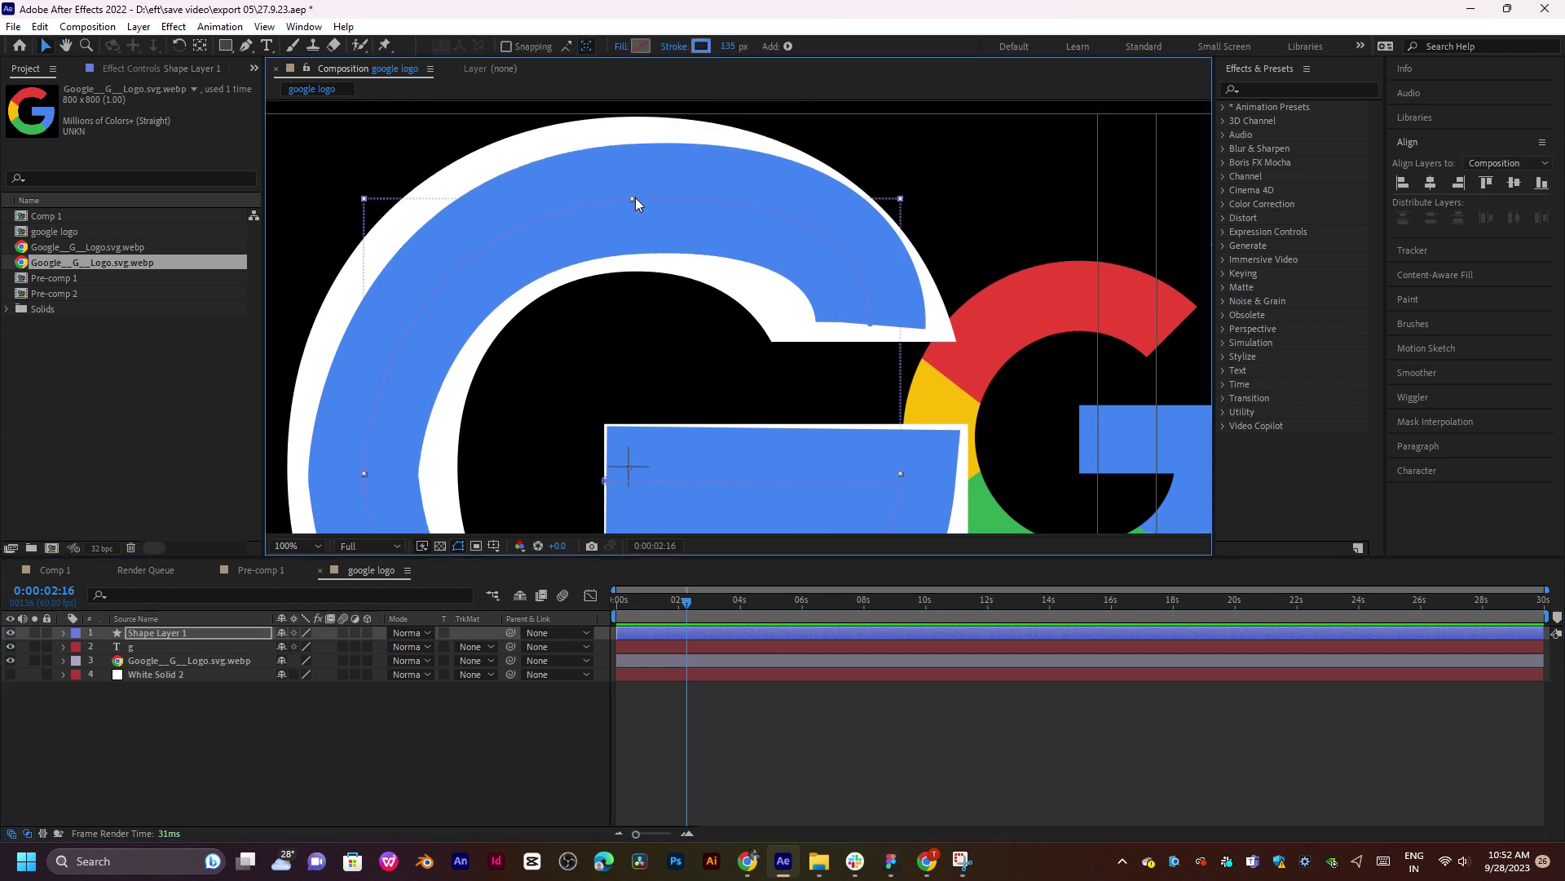
key("g")
left_click_drag(633, 197, 613, 183)
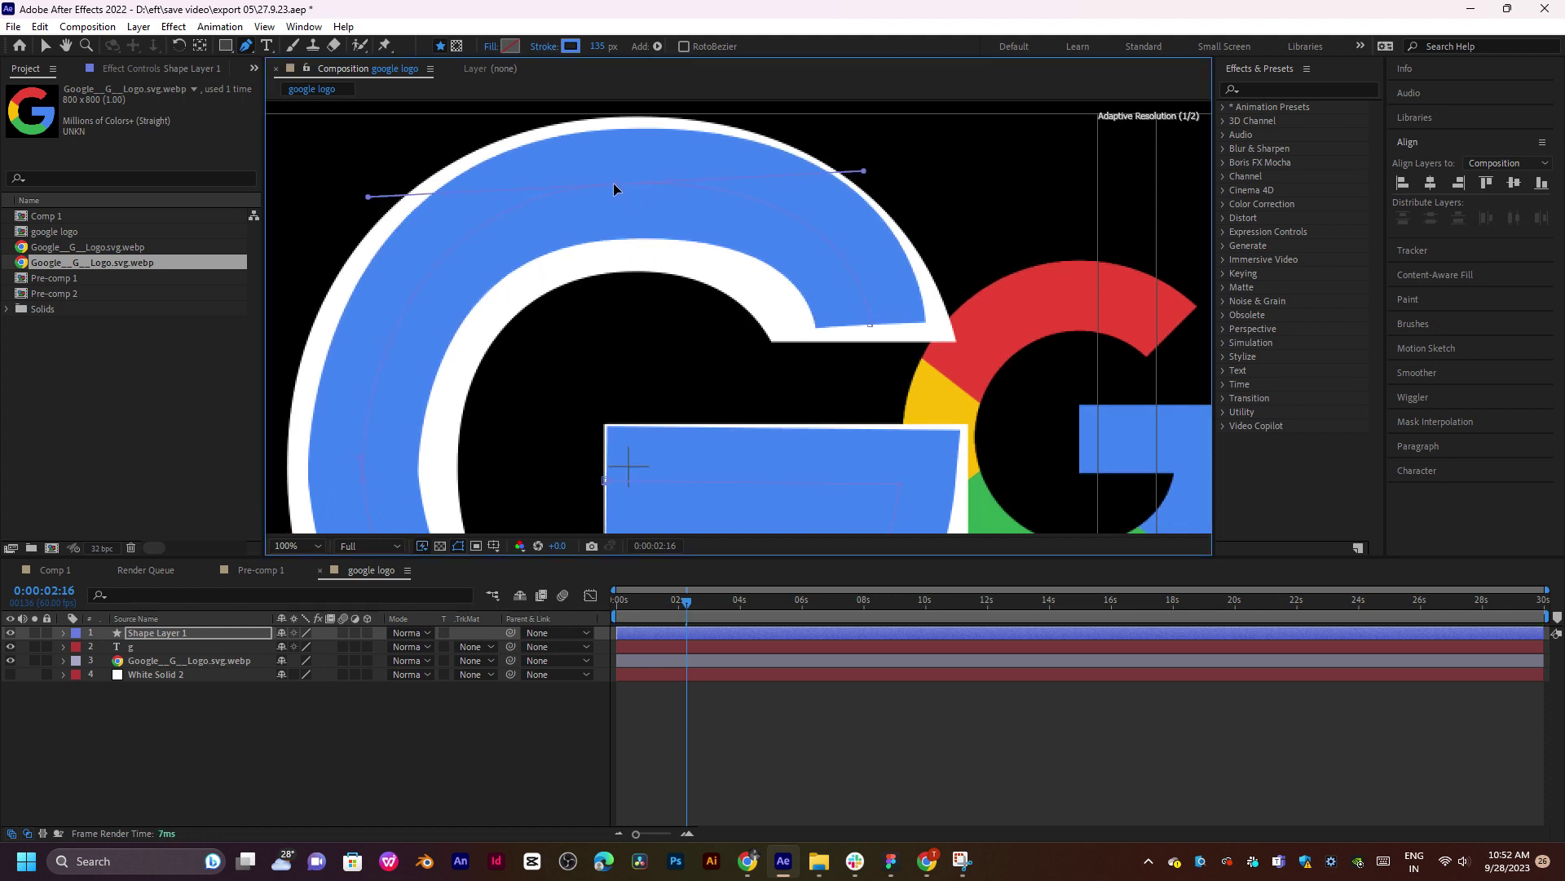
left_click_drag(870, 325, 862, 339)
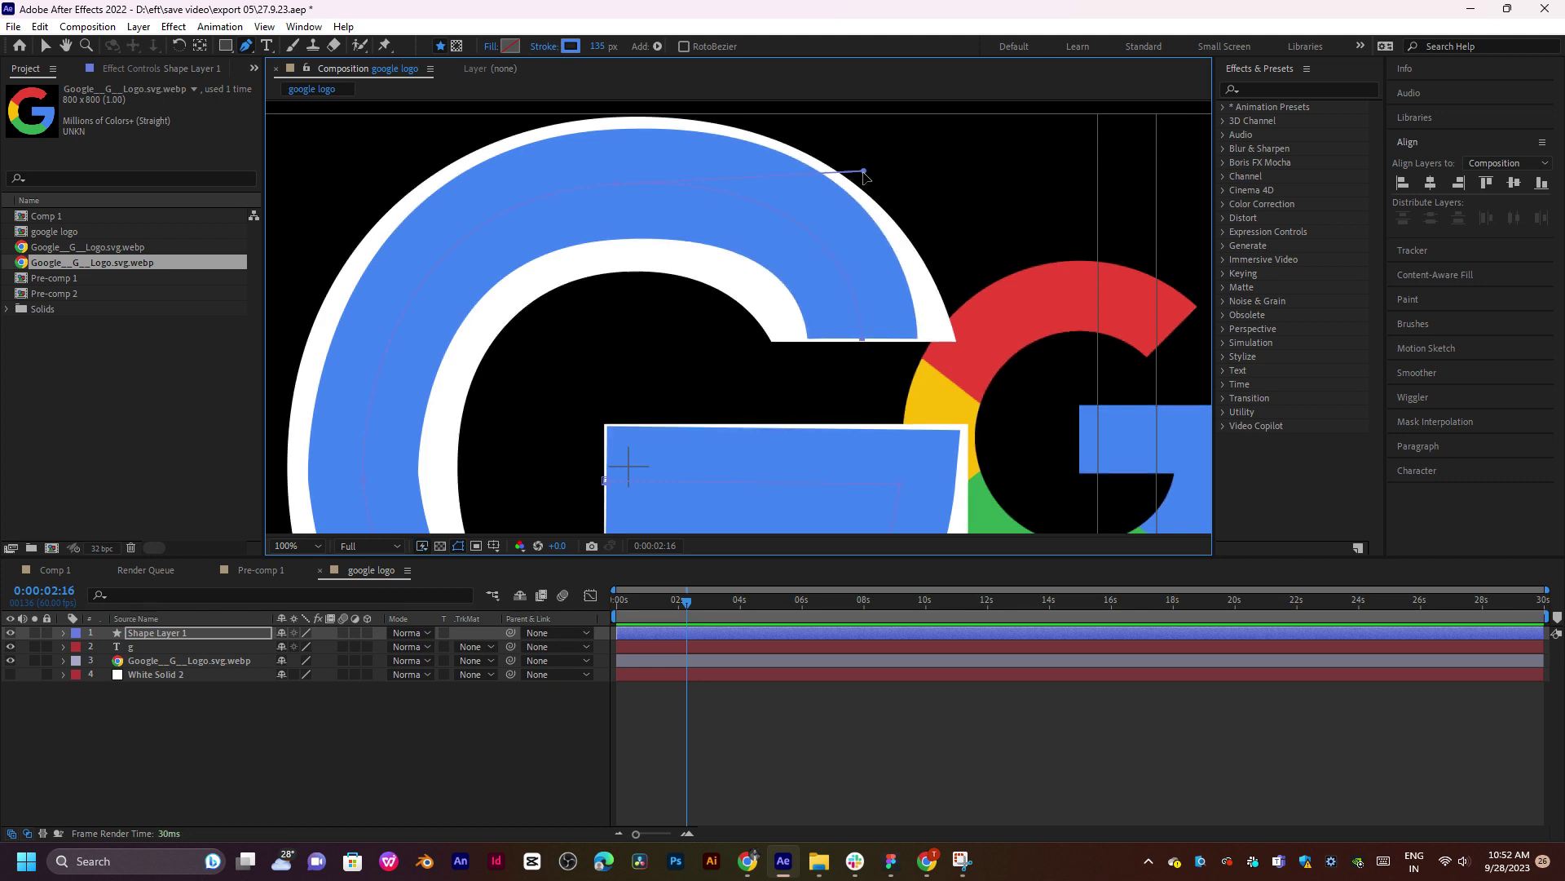
left_click_drag(865, 174, 860, 191)
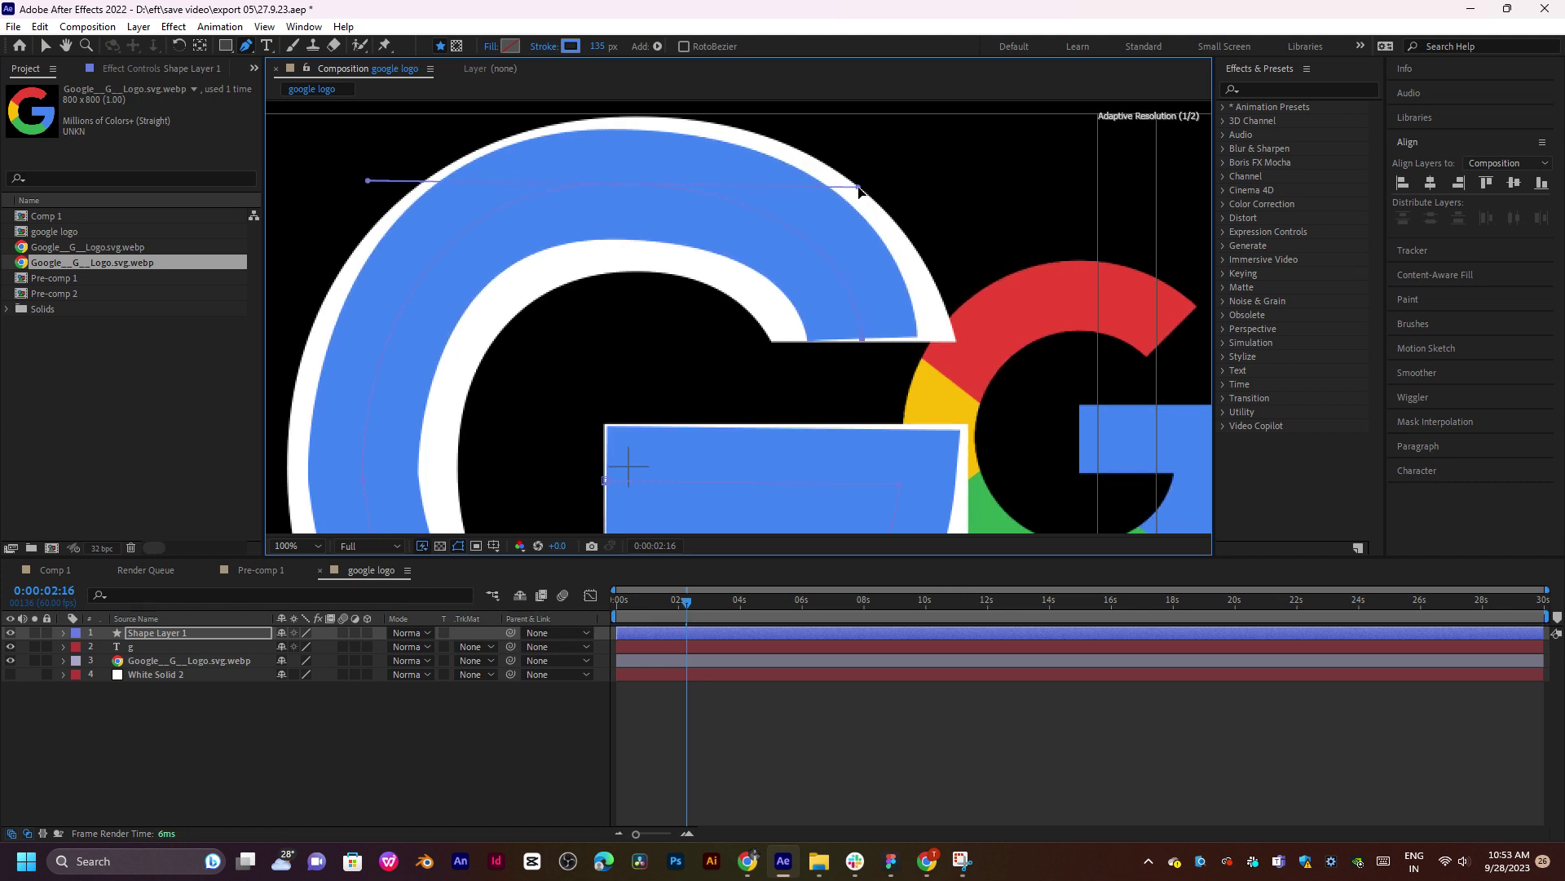
Adjust the vertex midway along the G's closed outer side so the stroke follows that side of the white letter.
left_click_drag(751, 352, 845, 247)
scroll(777, 354, "down", 1)
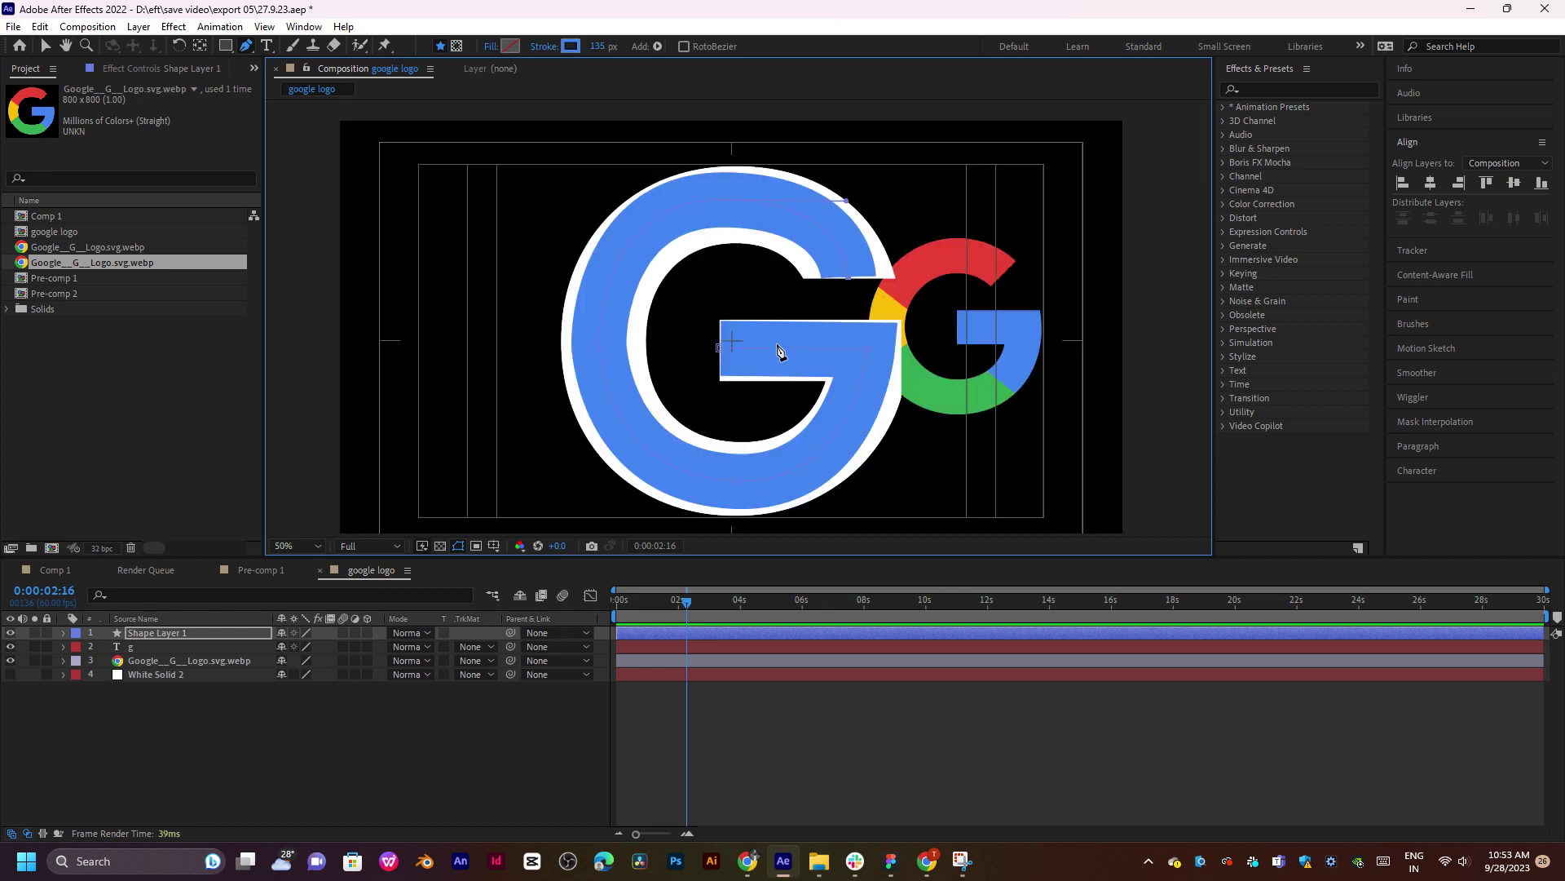
left_click_drag(732, 369, 731, 329)
key("g")
left_click(603, 304)
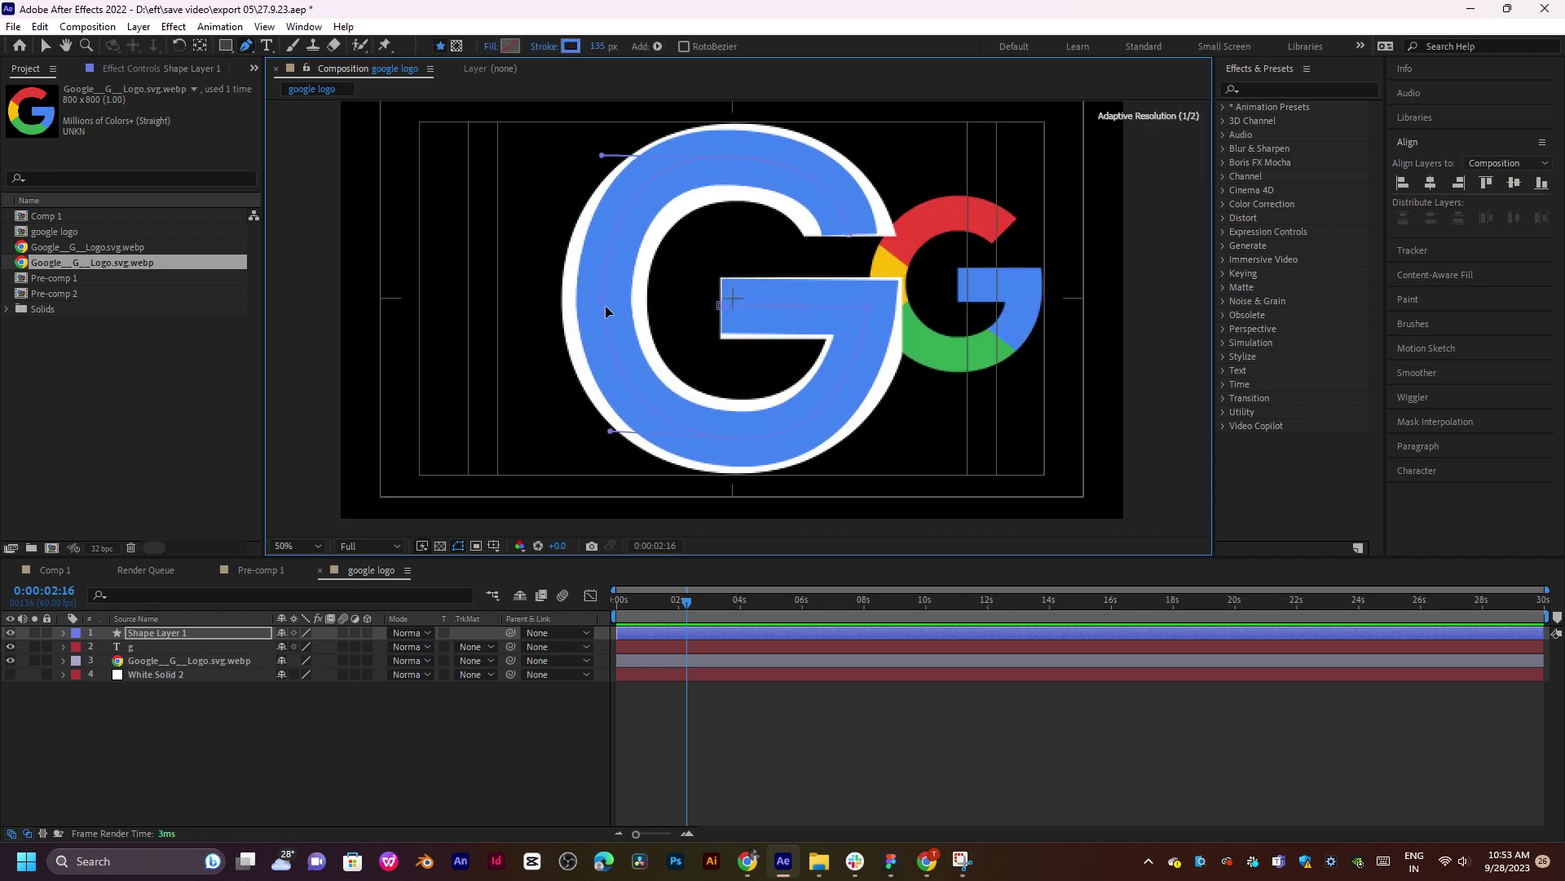
left_click_drag(606, 316, 706, 337)
scroll(602, 307, "up", 1)
key("space")
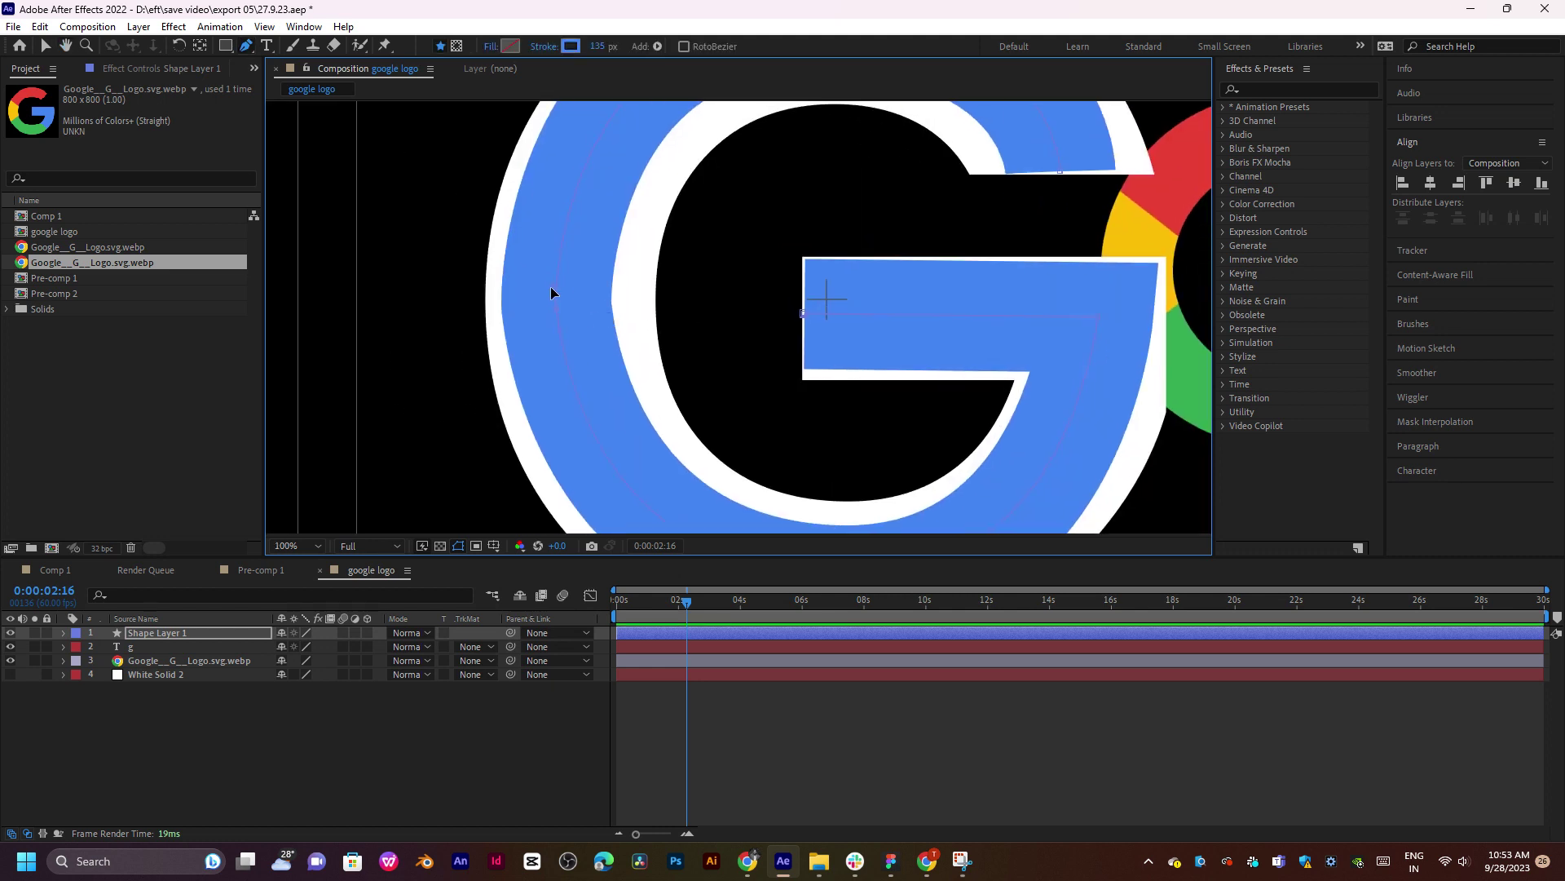
left_click_drag(553, 286, 561, 257)
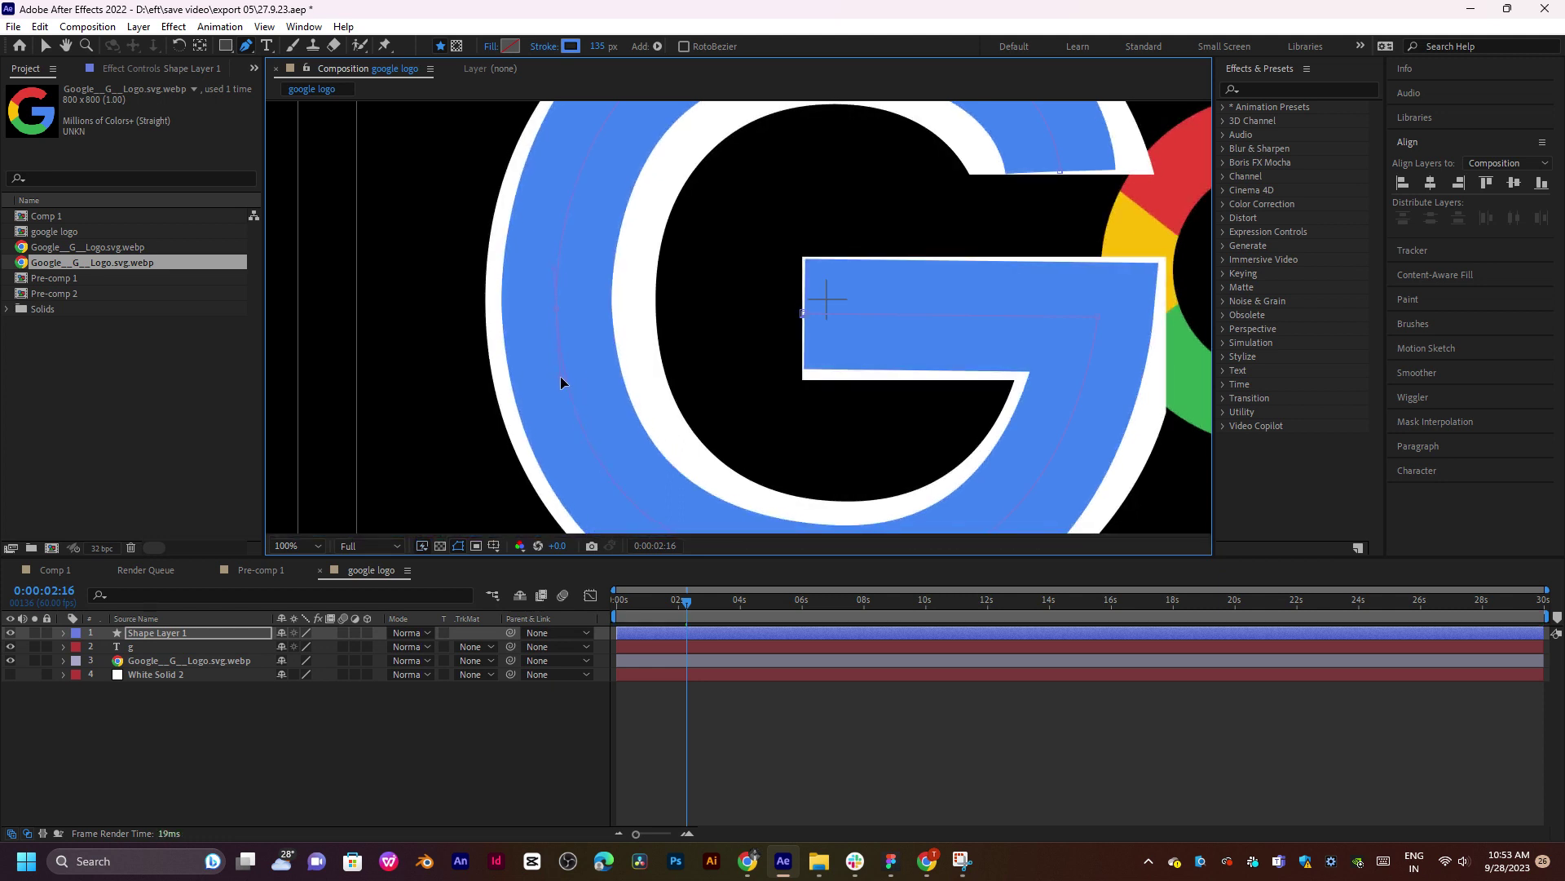
left_click_drag(561, 378, 568, 377)
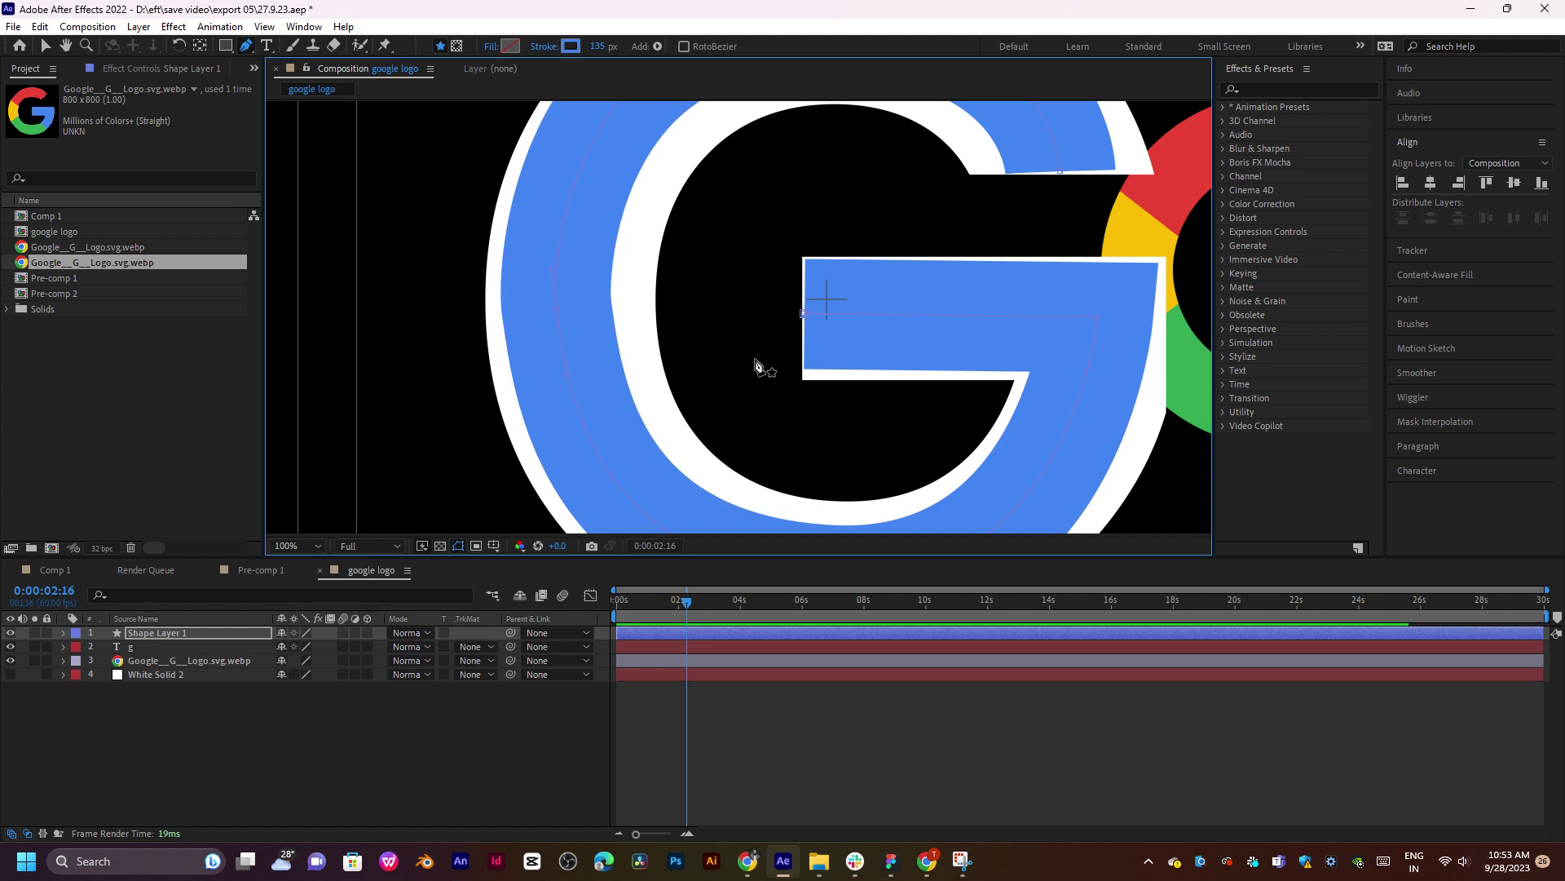
Nudge the bottom vertex and the crossbar's outer corner slightly outward, and extend the bottom vertex's curve handle toward the corner.
scroll(759, 367, "down", 1)
key("space")
left_click_drag(823, 351, 761, 306)
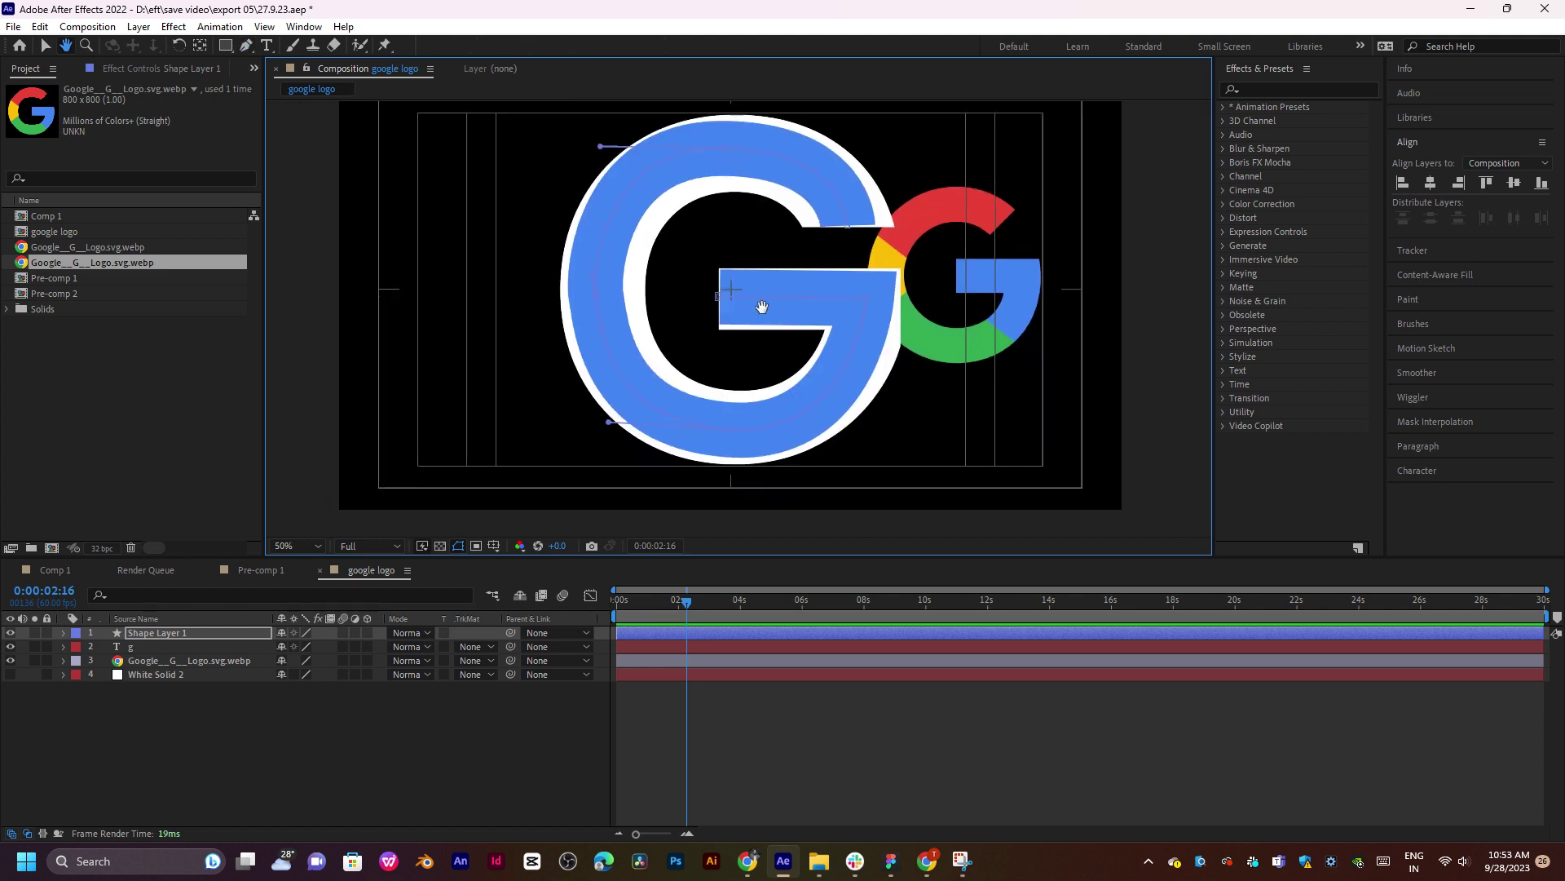
key("g")
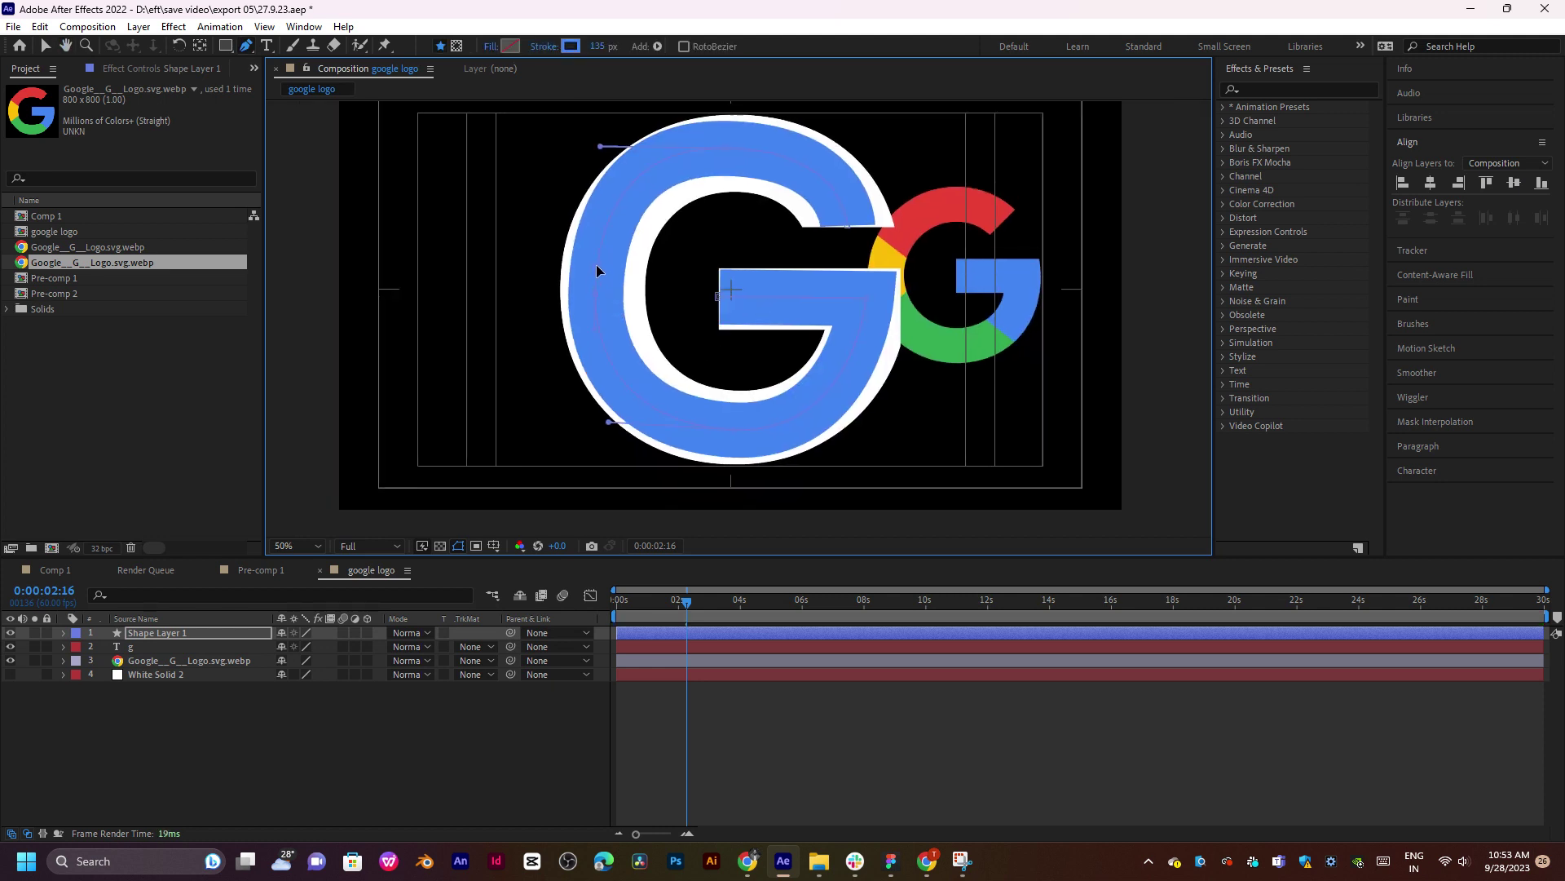
left_click(730, 429)
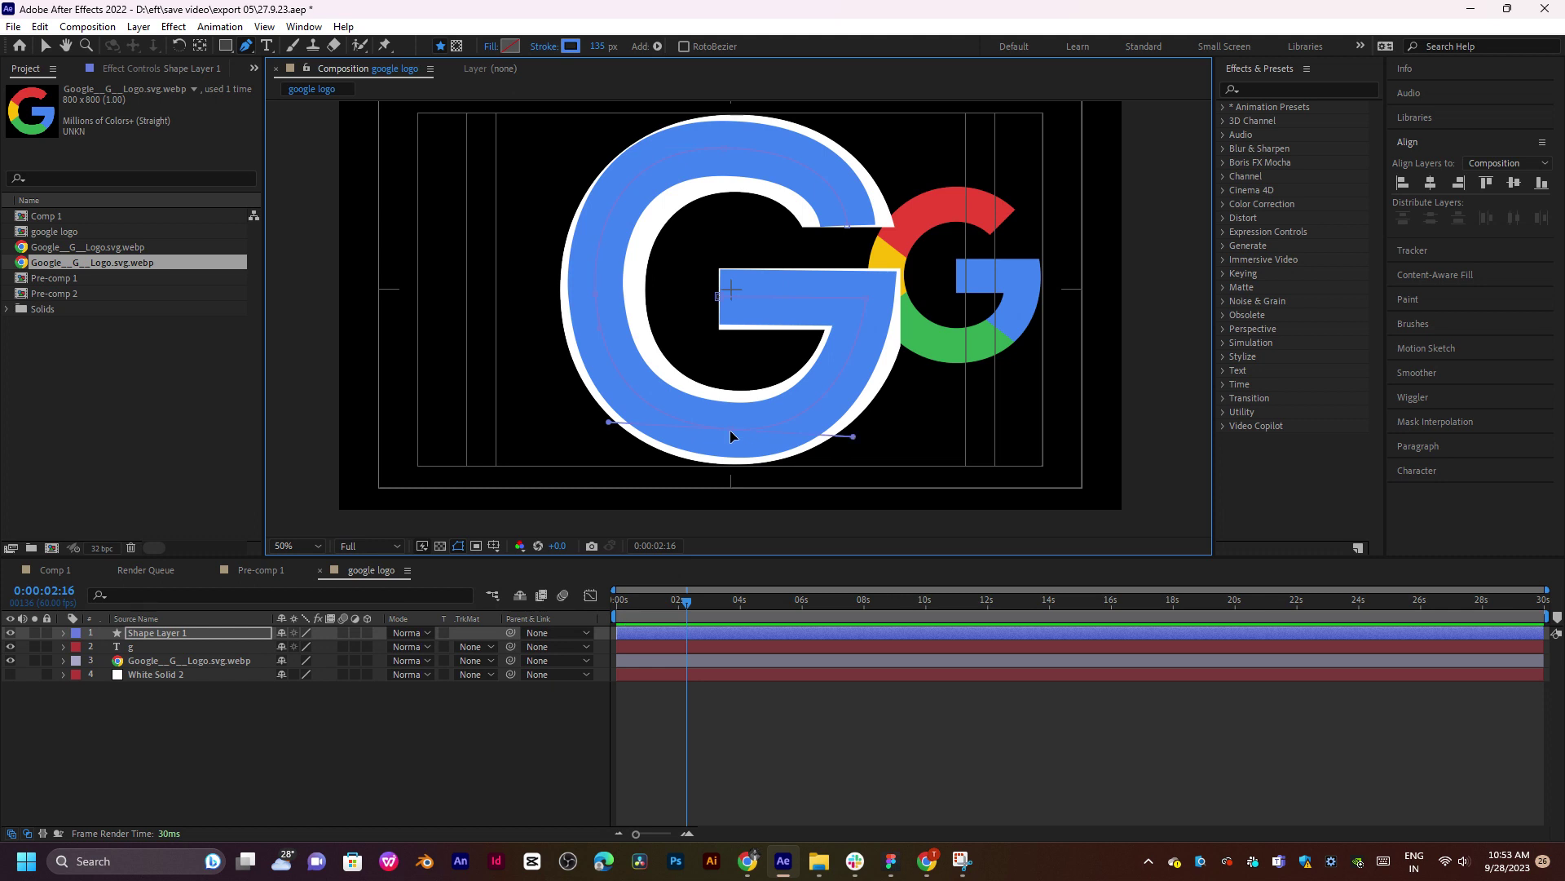
left_click_drag(730, 431, 736, 432)
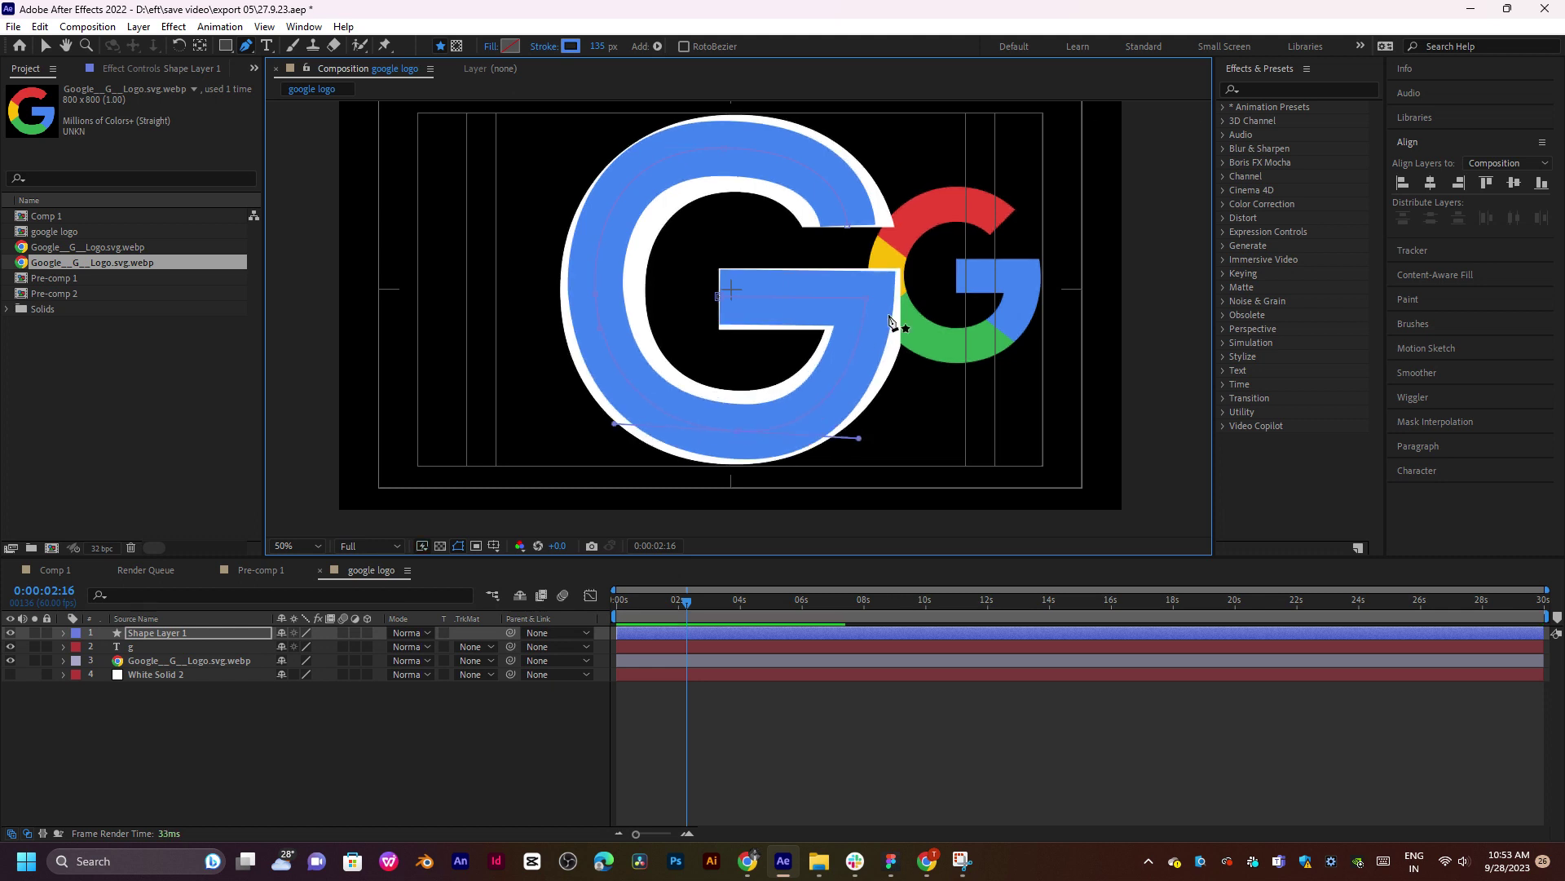
left_click_drag(867, 298, 870, 297)
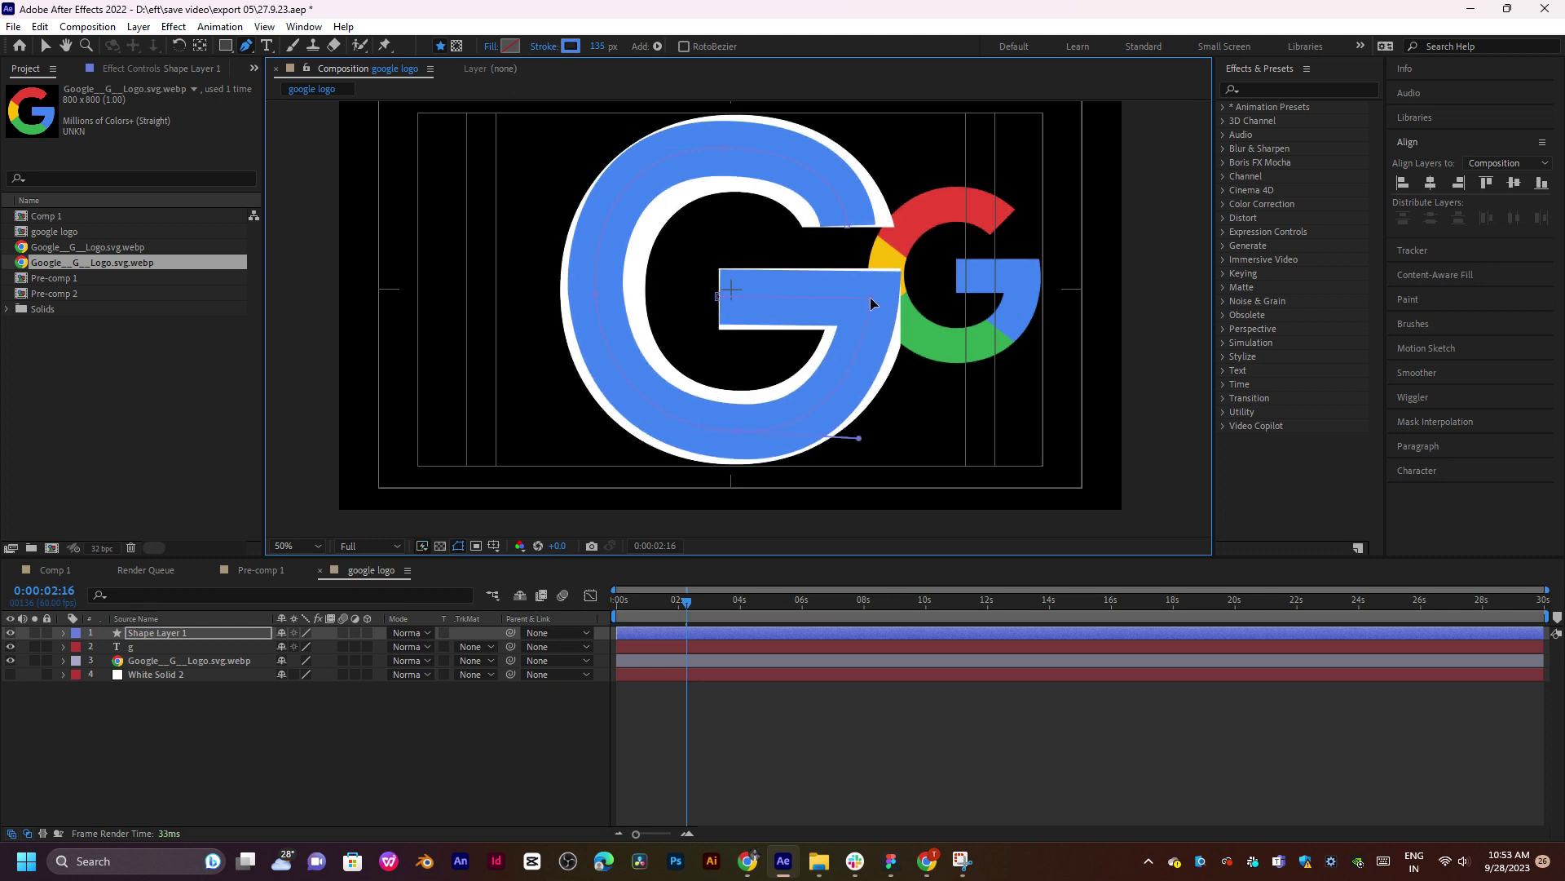
left_click_drag(858, 438, 868, 432)
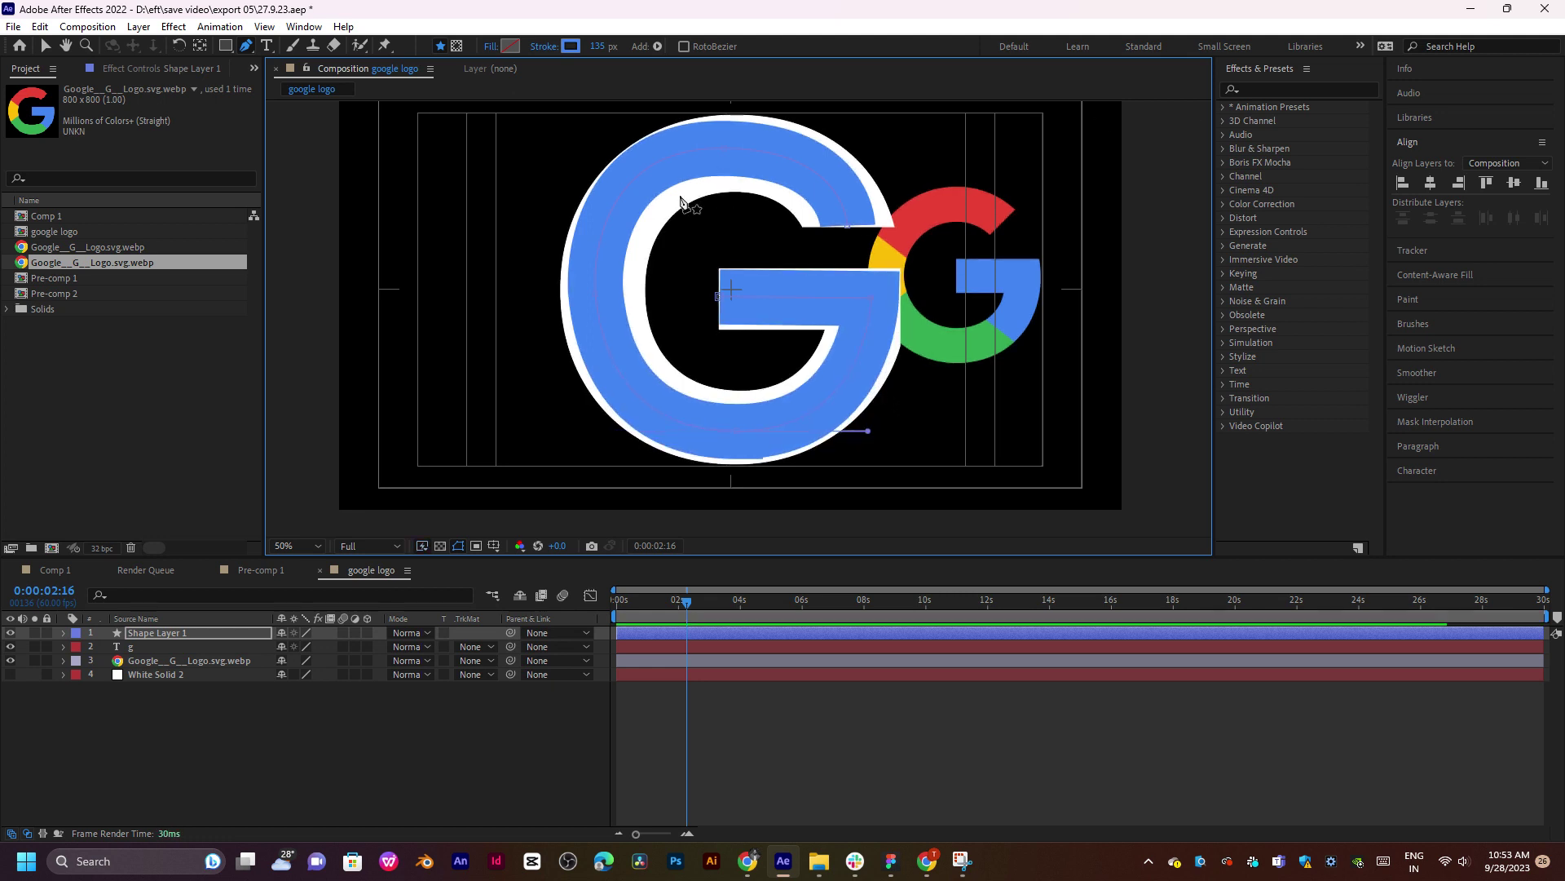
Fine-tune the path's top vertex against the white G and increase the shape's stroke width to 224 px.
left_click(638, 179)
key("ctrl+z")
left_click(733, 147)
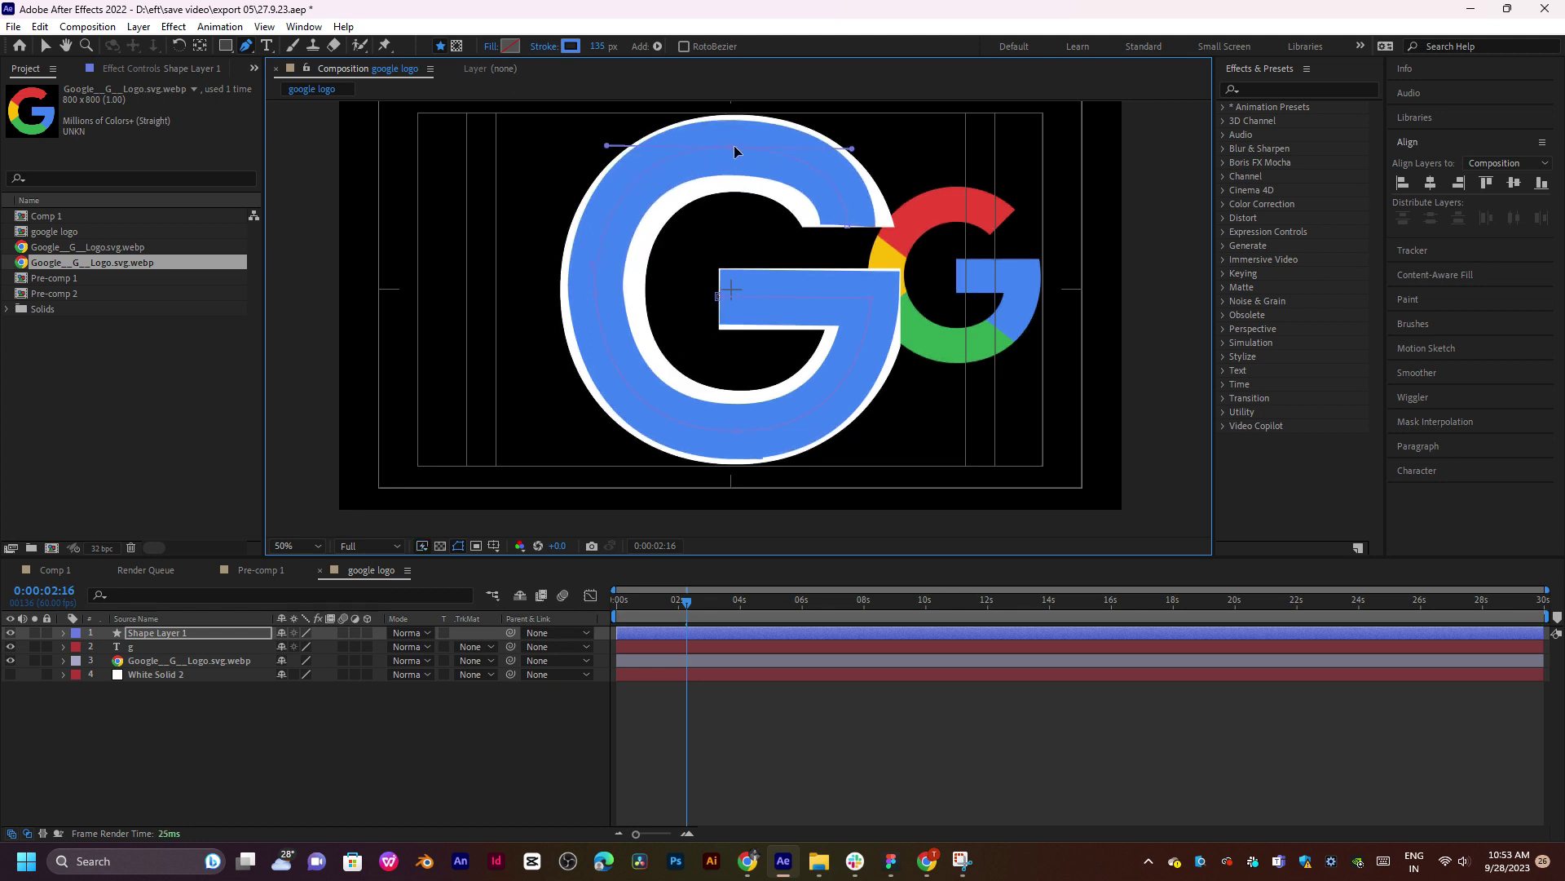
left_click_drag(734, 146, 736, 150)
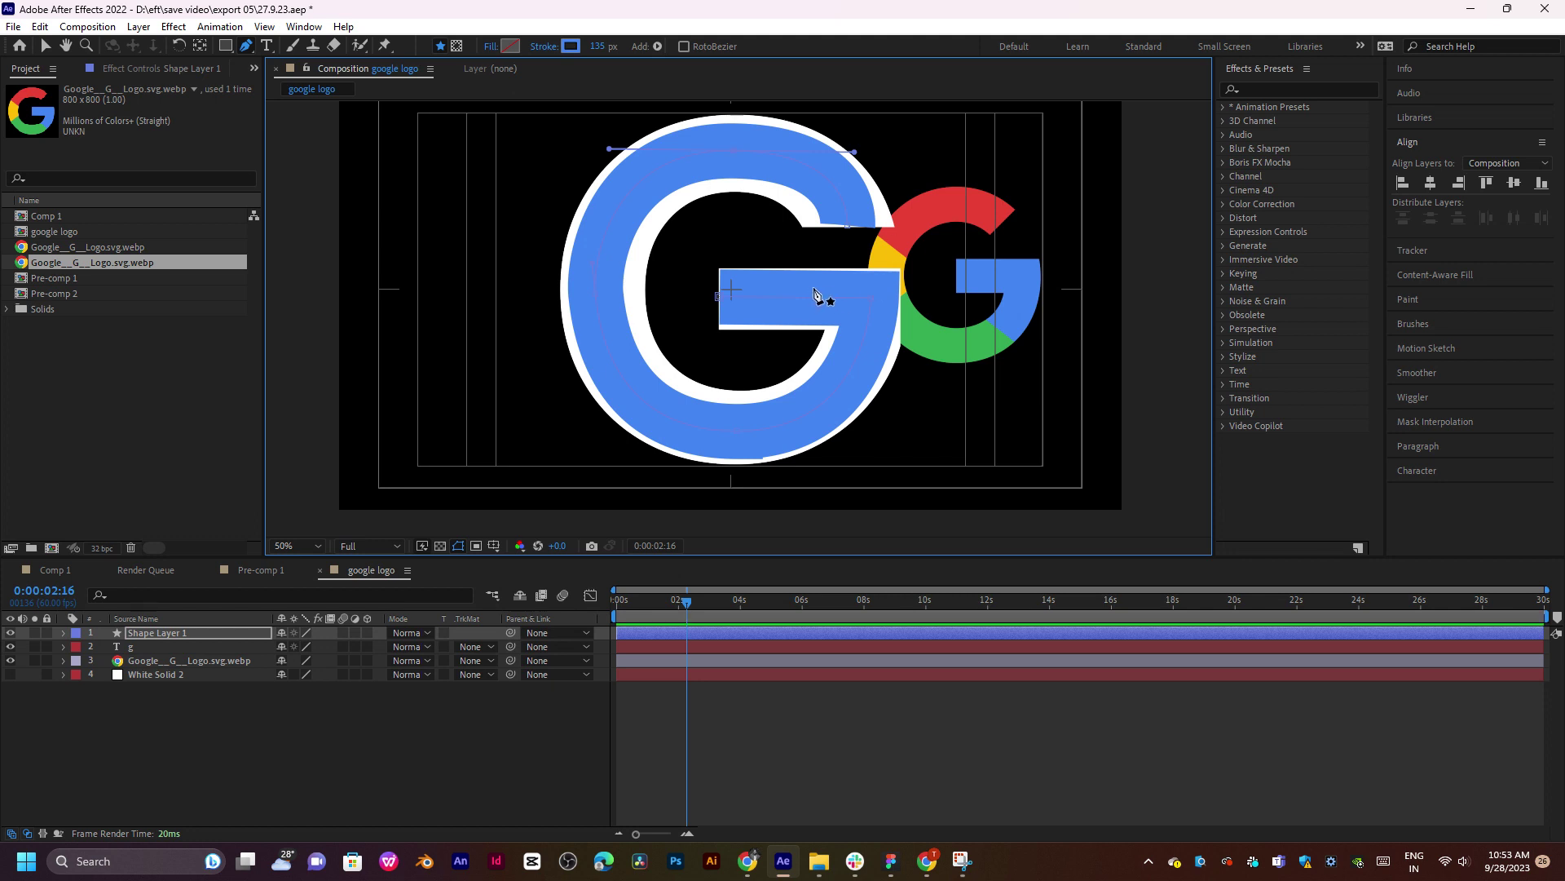
mouse_move(597, 46)
left_mouse_down()
mouse_move(765, 78)
mouse_move(727, 97)
left_mouse_up()
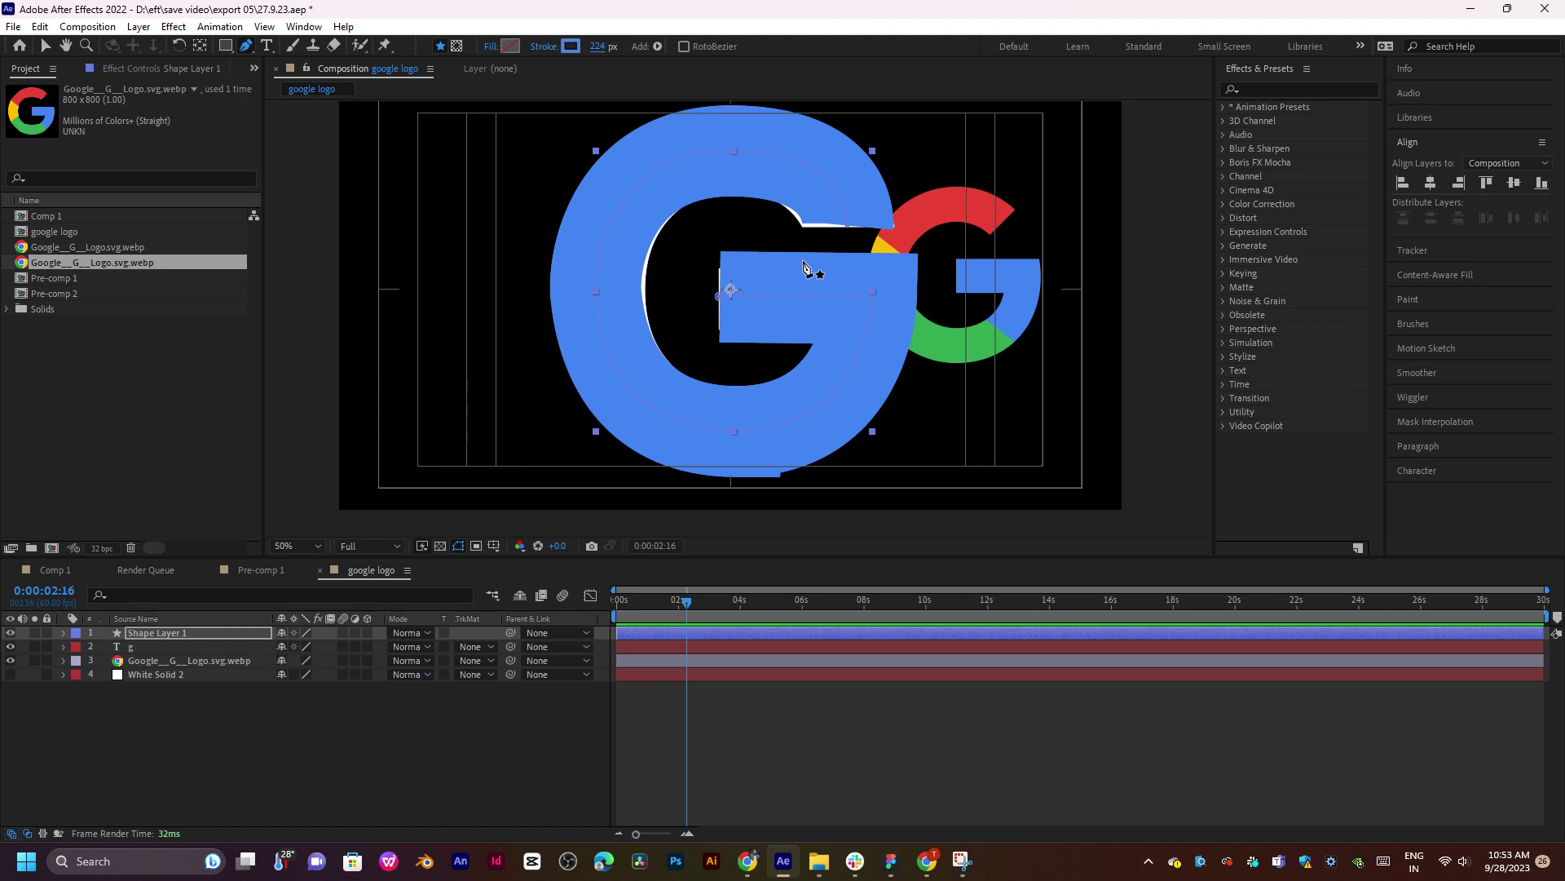
Move the vertex on the G's closed outer side slightly inward and adjust the top terminal's end vertex and curve to cover the white letter.
left_click(605, 295)
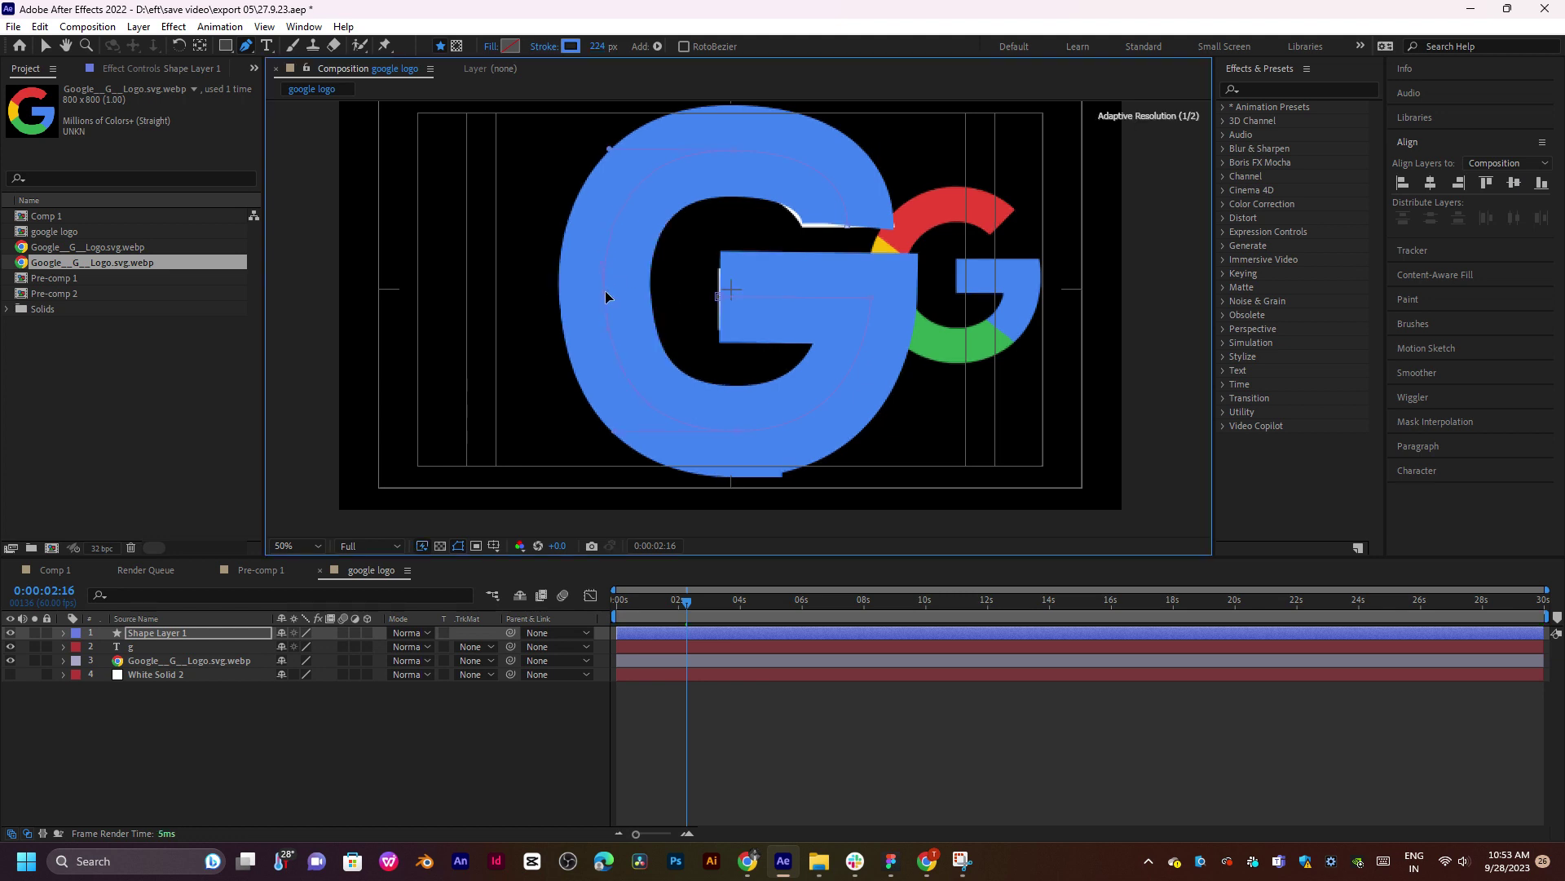
left_click_drag(848, 231, 847, 229)
mouse_move(846, 151)
left_mouse_down()
mouse_move(862, 154)
mouse_move(844, 156)
left_mouse_up()
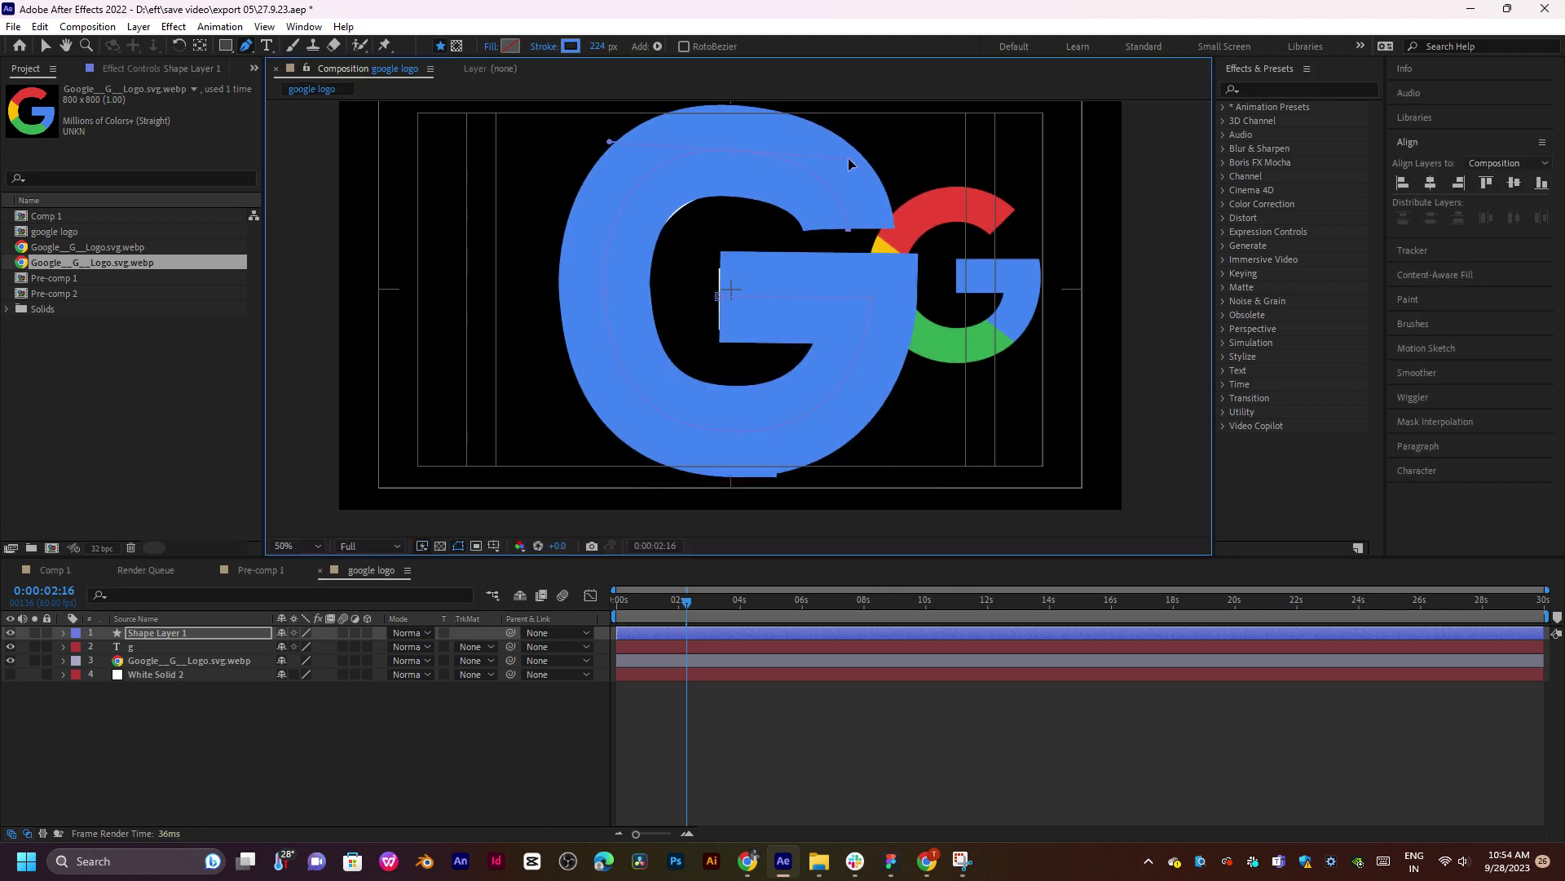
Lower the path's top vertex slightly and extend the crossbar's inner end outward until it covers the white G's crossbar.
left_click(658, 175)
left_click_drag(658, 175, 740, 153)
left_click(731, 152)
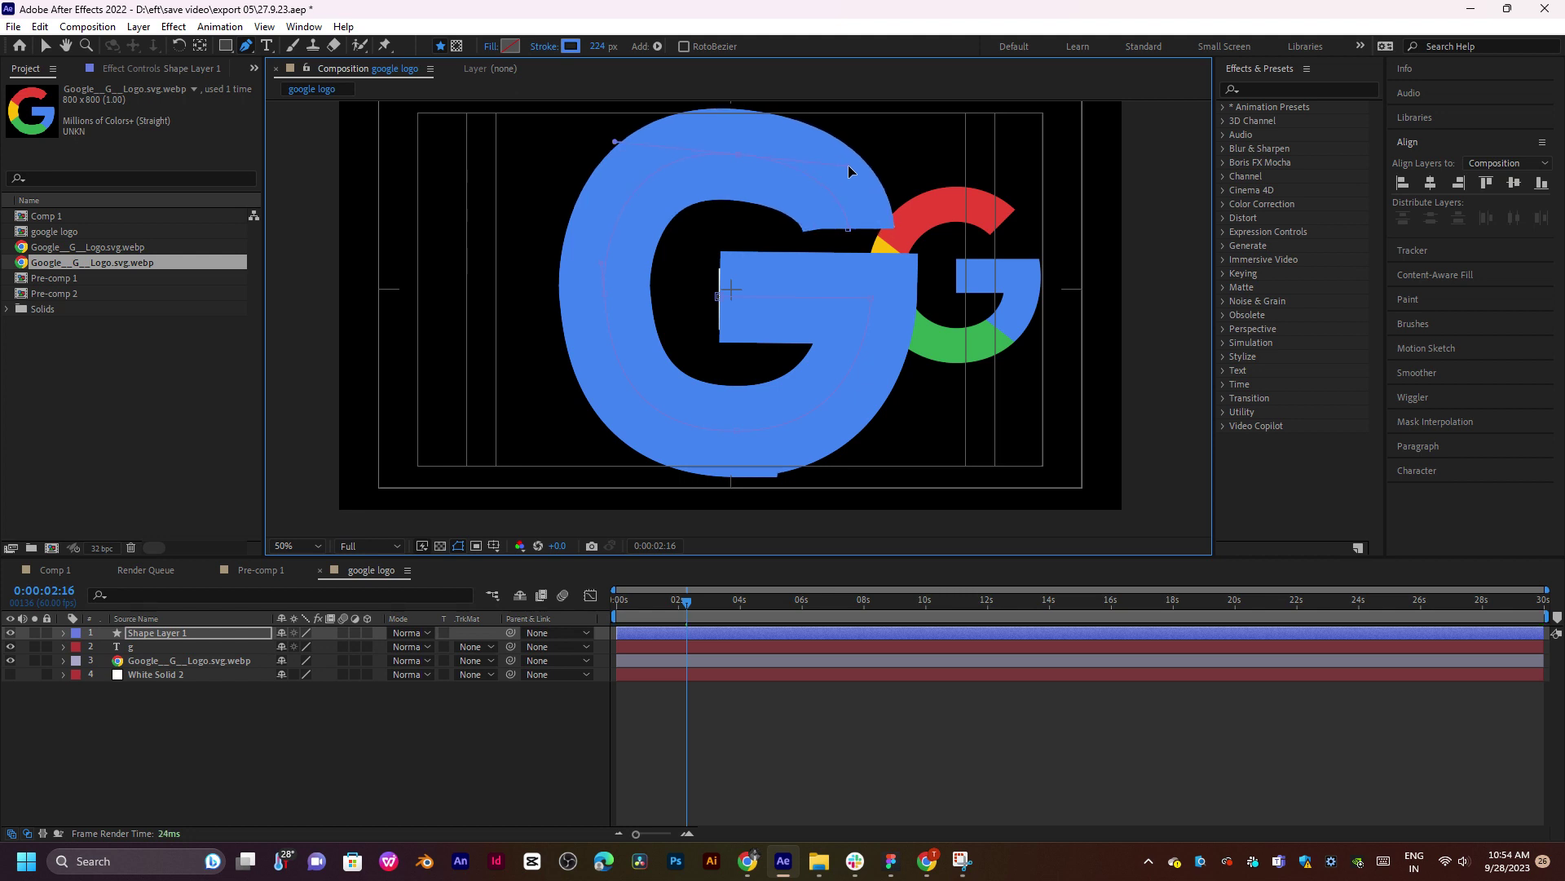
left_click_drag(718, 295, 713, 295)
left_click(668, 784)
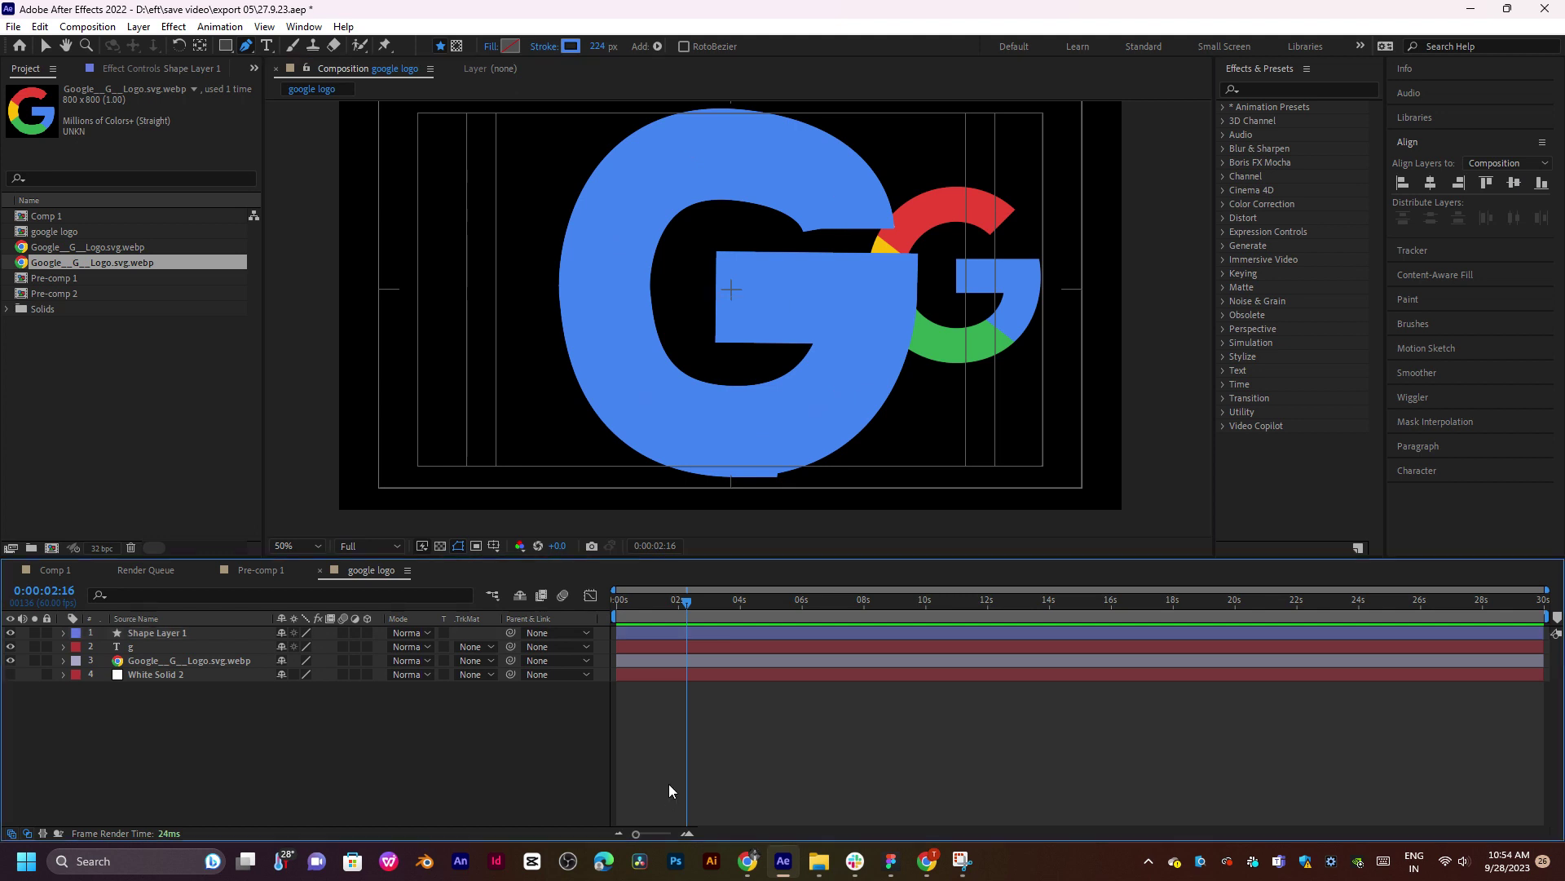
Add a Trim Paths operator to Shape Layer 1 and reveal its Start, End and Offset properties.
mouse_move(685, 603)
left_mouse_down()
mouse_move(1040, 621)
mouse_move(700, 628)
left_mouse_up()
left_click(700, 635)
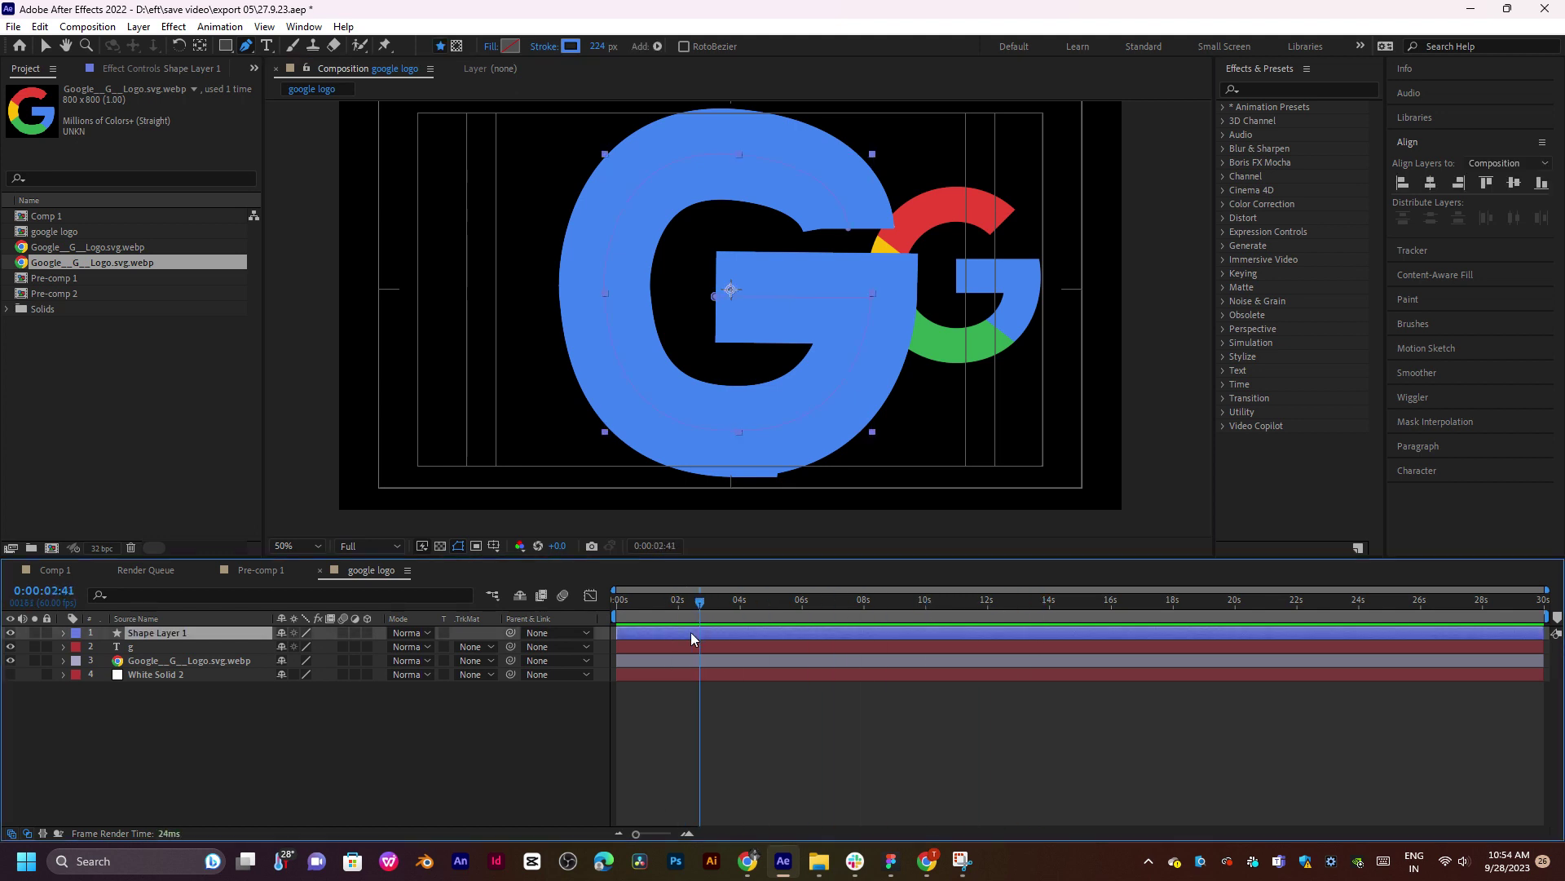
left_click(64, 634)
left_click(79, 648)
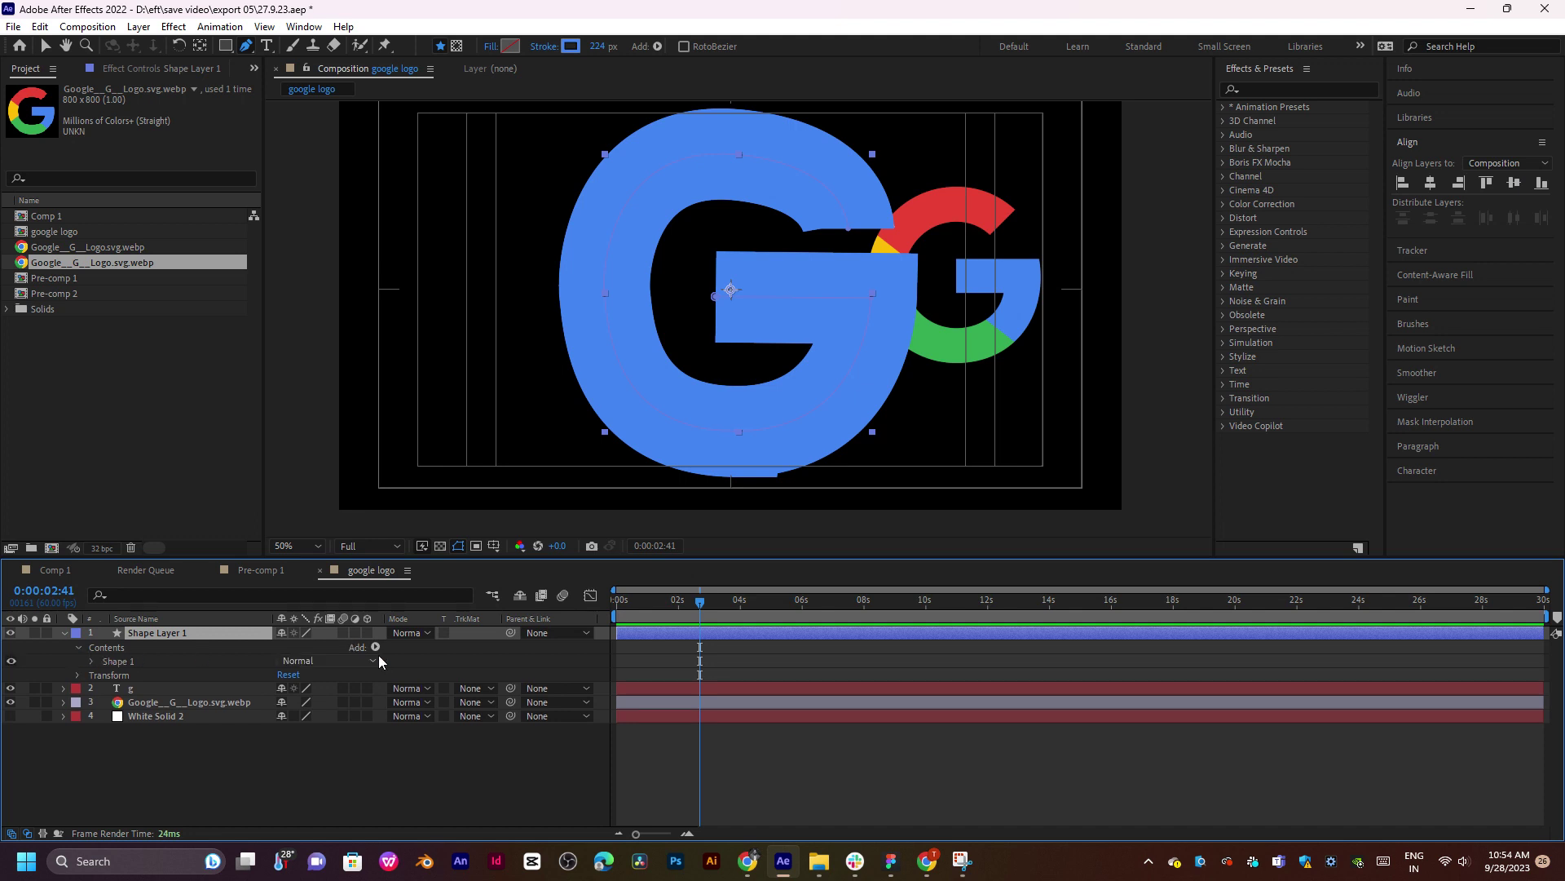
left_click(375, 646)
left_click(431, 560)
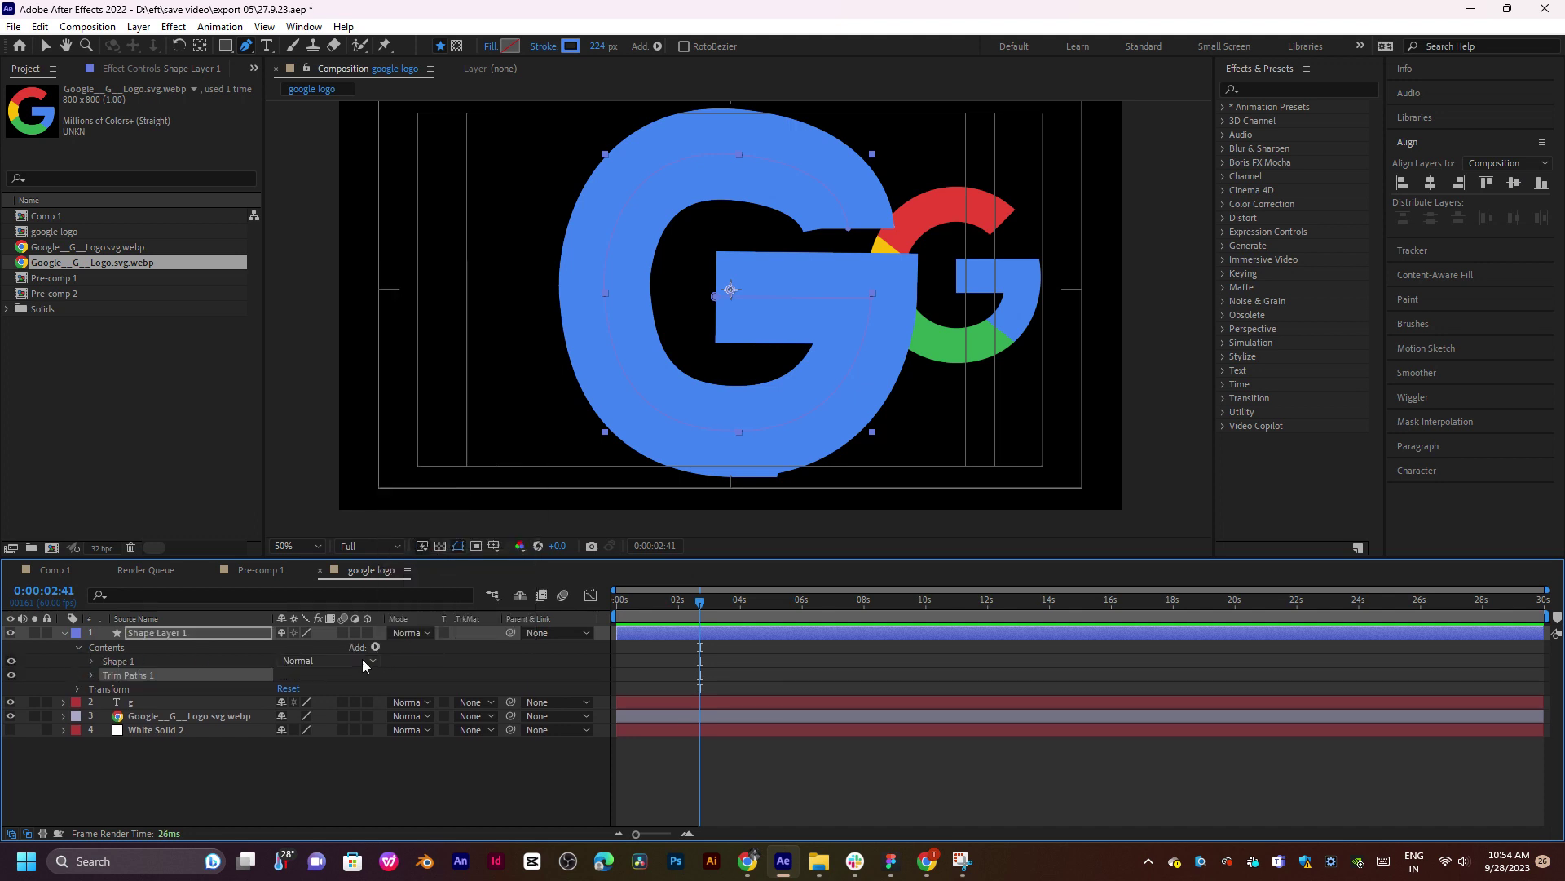
left_click(92, 675)
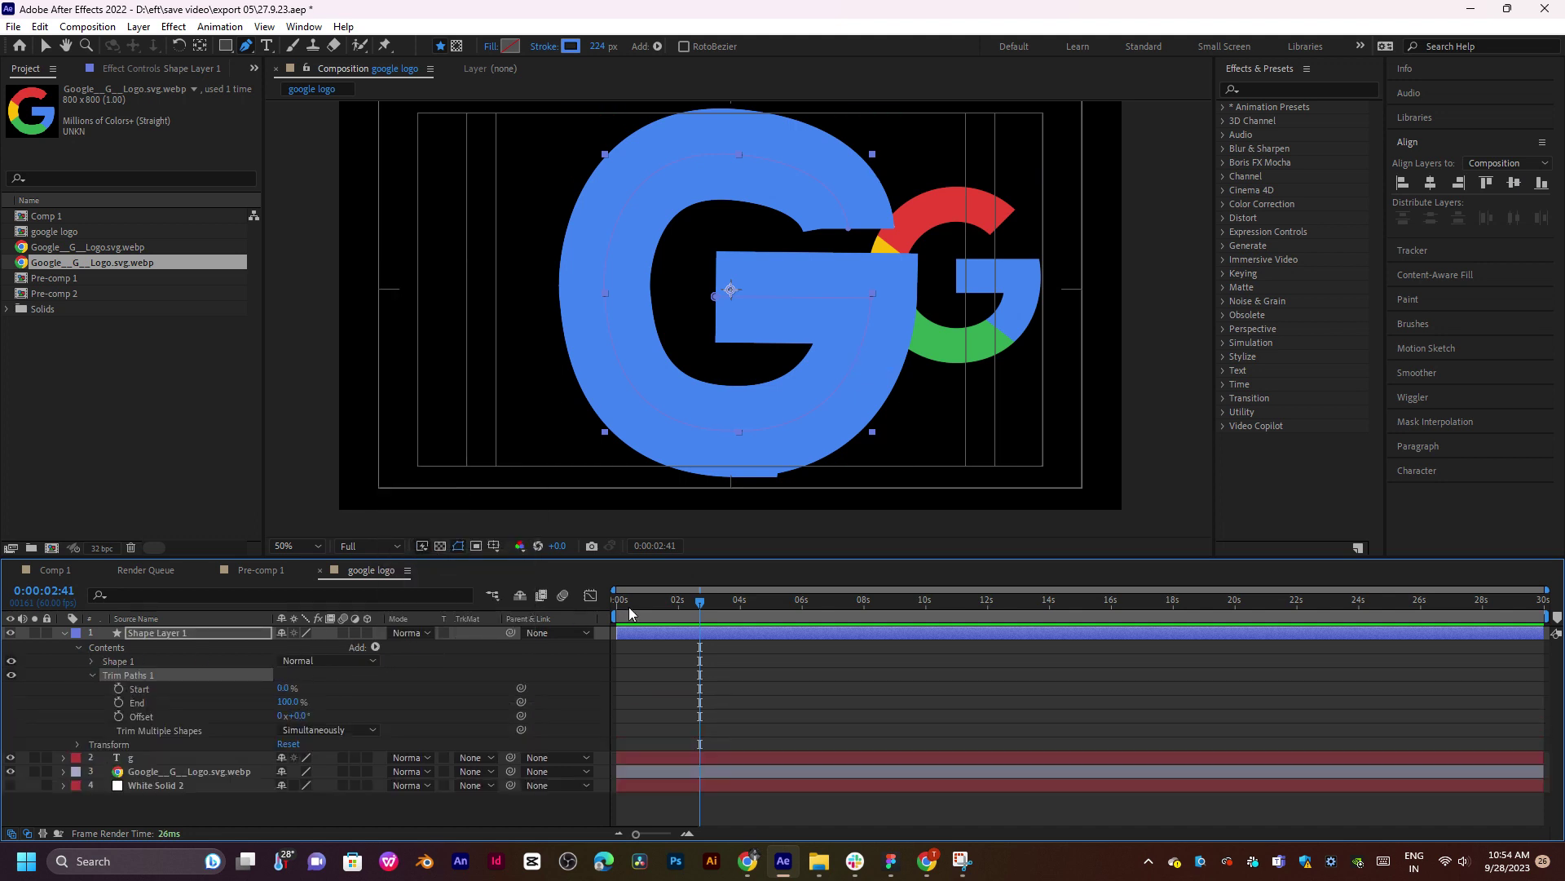
Keyframe the Trim Paths End at 0% at 0:00:00:13 and 100% at about 2 seconds, and preview the reveal.
left_click_drag(690, 618, 623, 619)
left_click(117, 701)
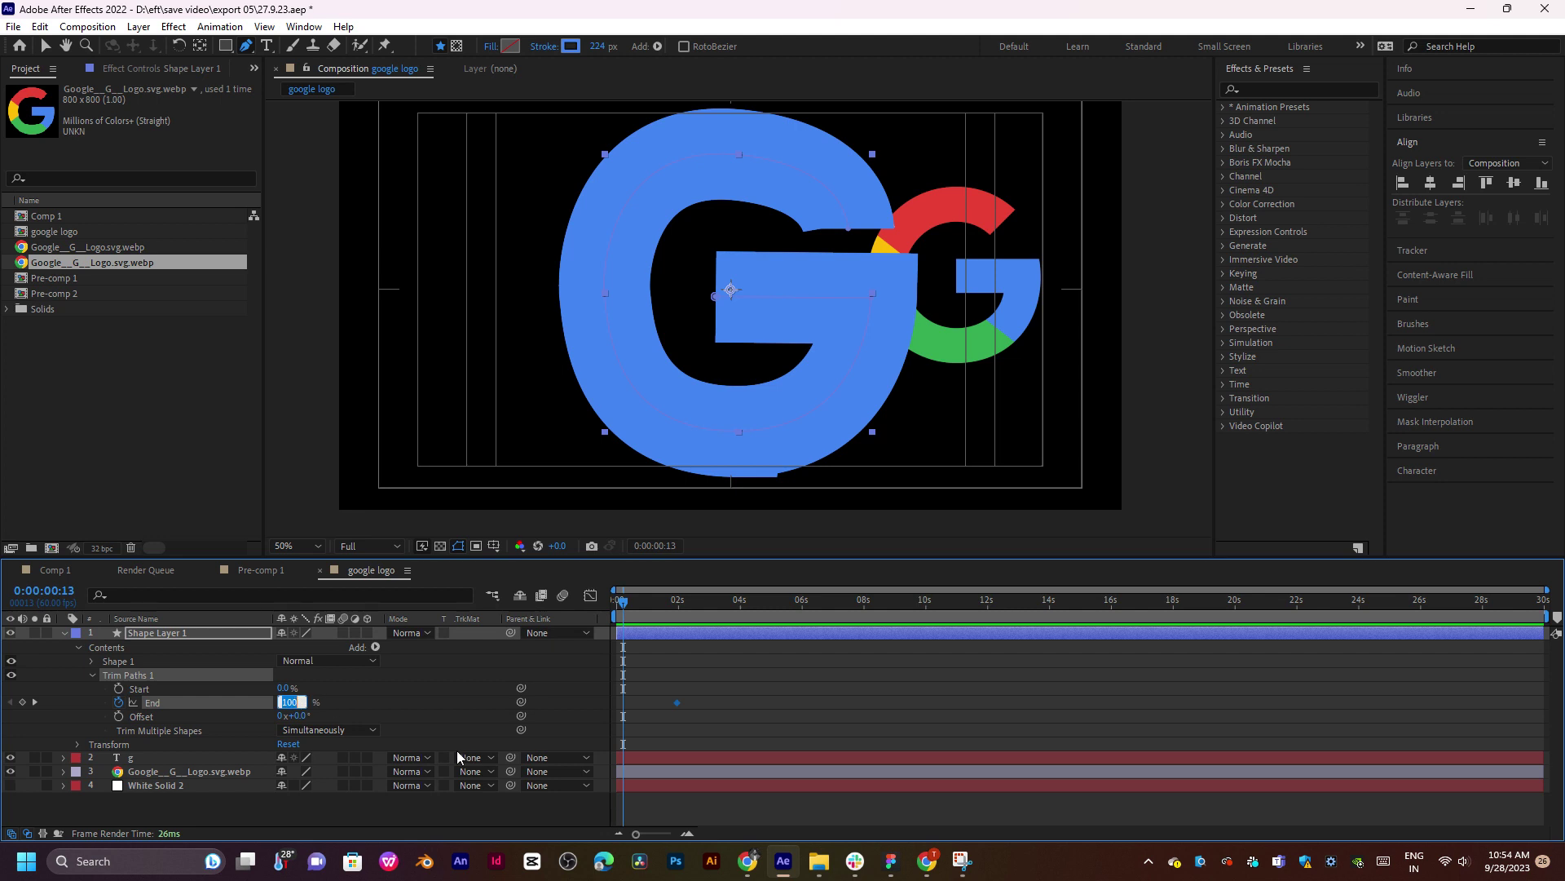
type("0")
key("Return")
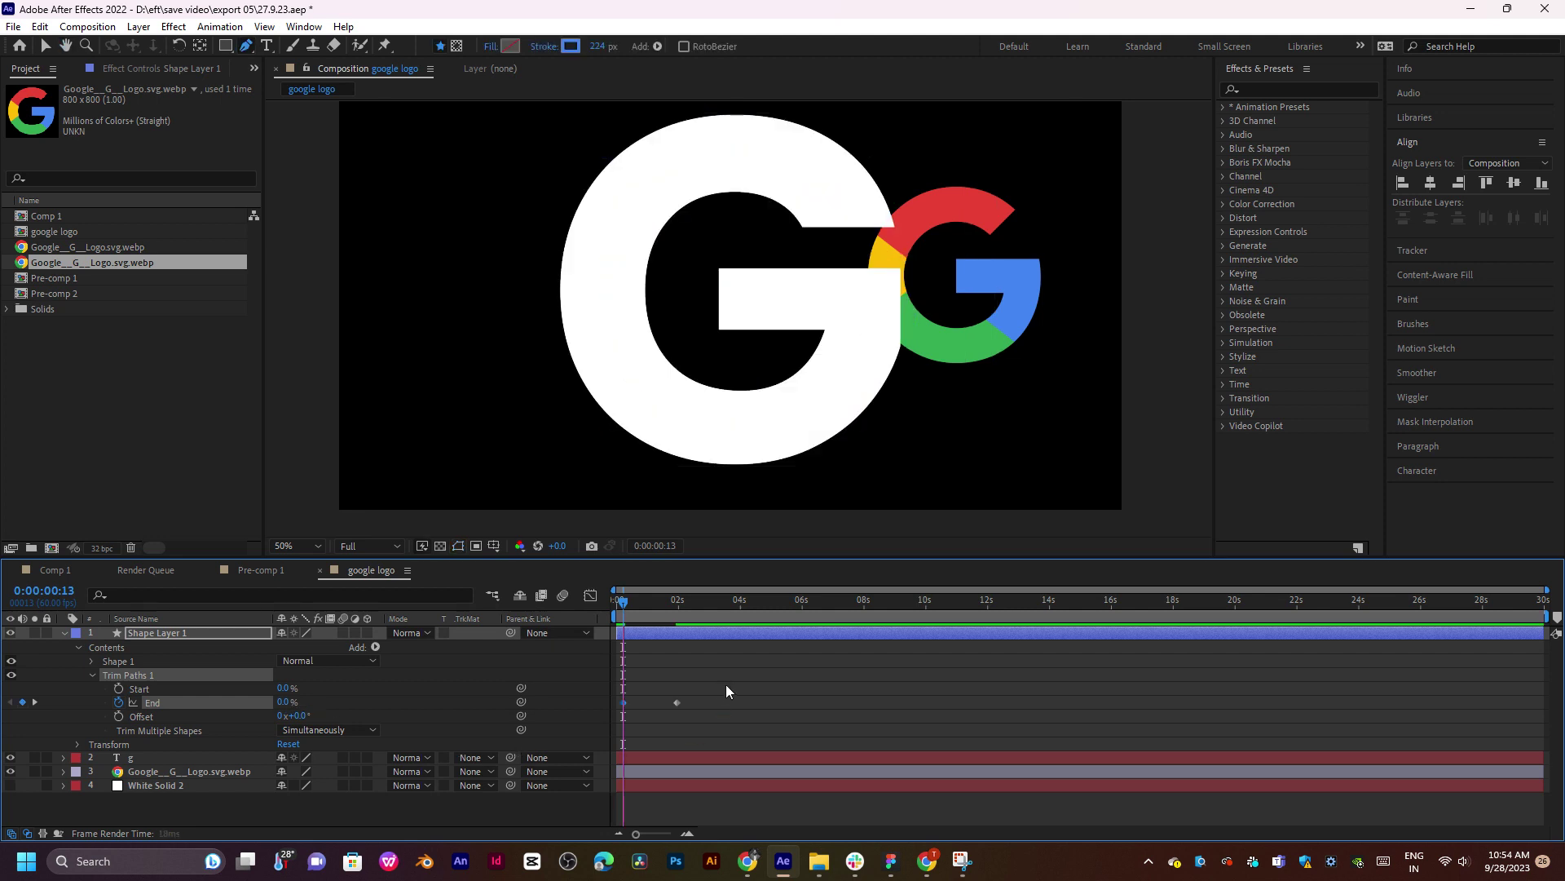
key("space")
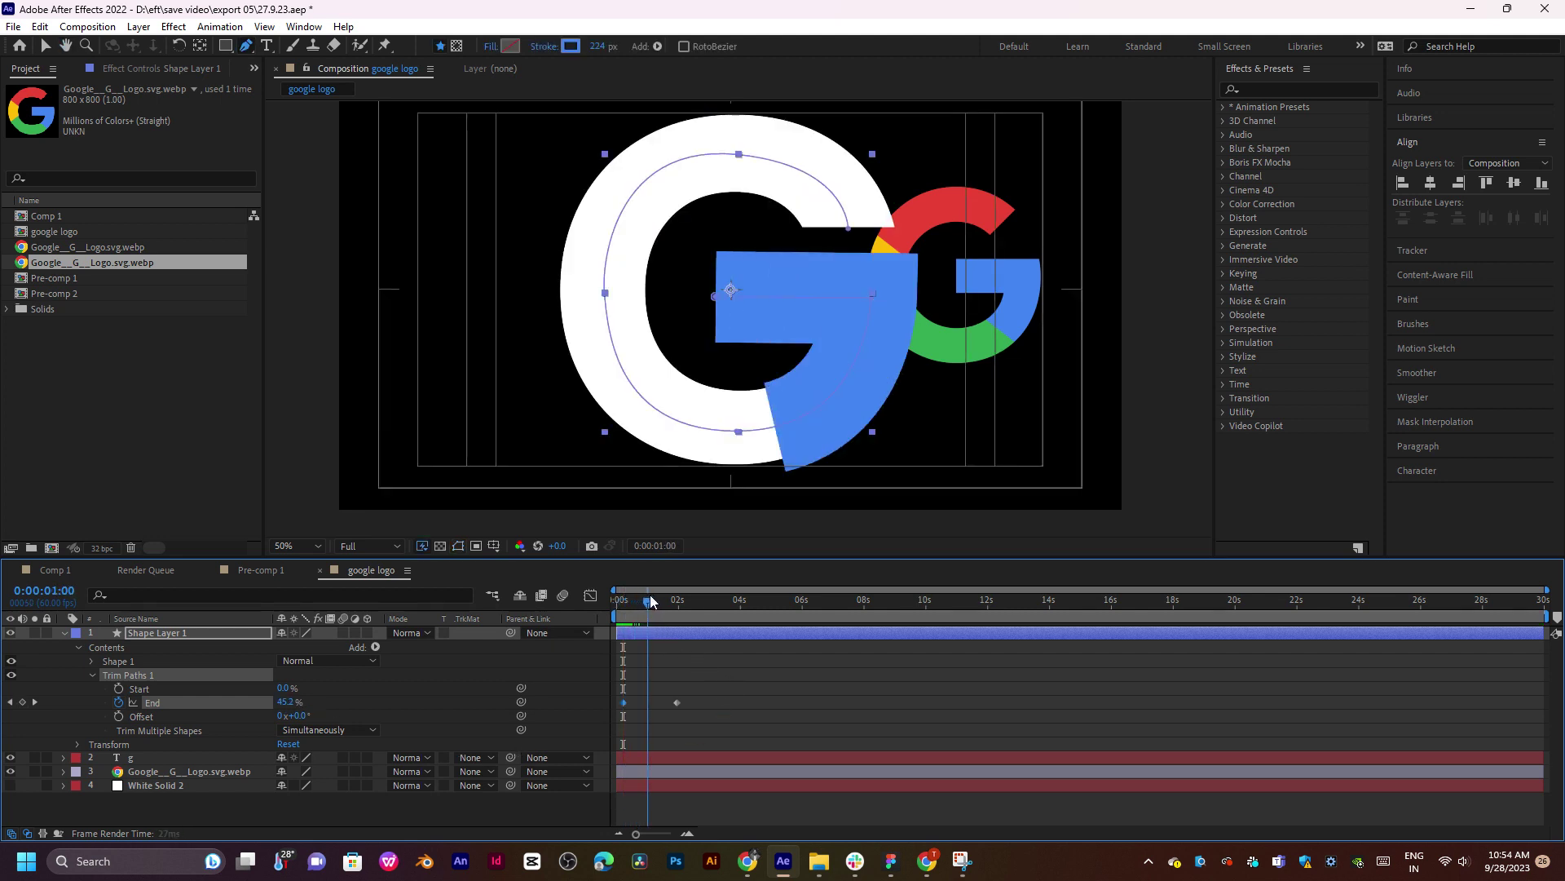
Lower the composition's preview resolution to Quarter and play back the trim animation.
left_click(369, 545)
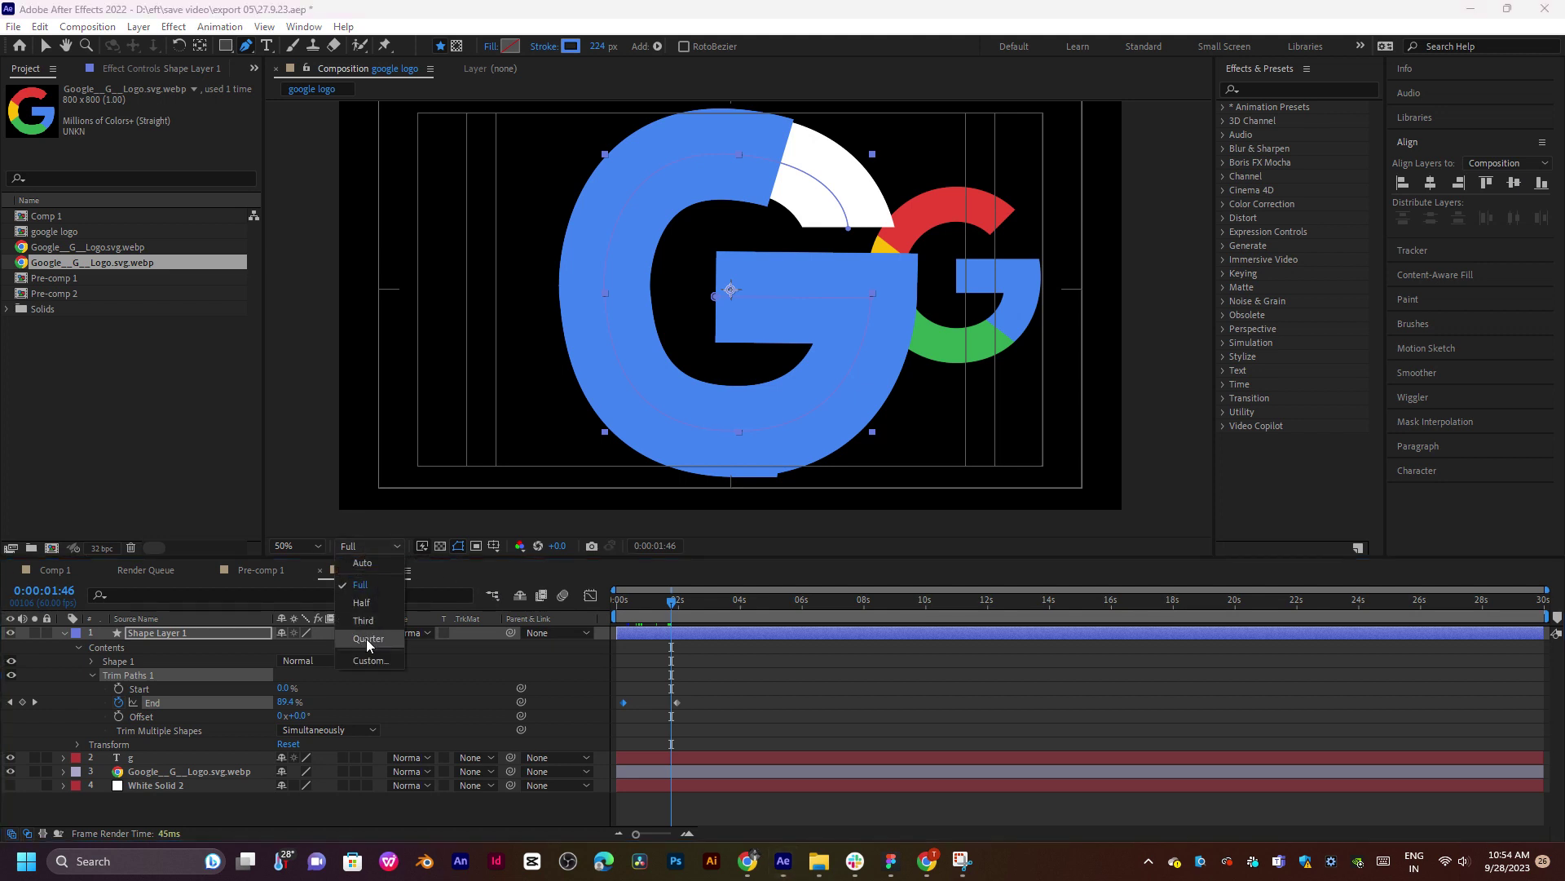
left_click(367, 634)
left_click(632, 618)
key("space")
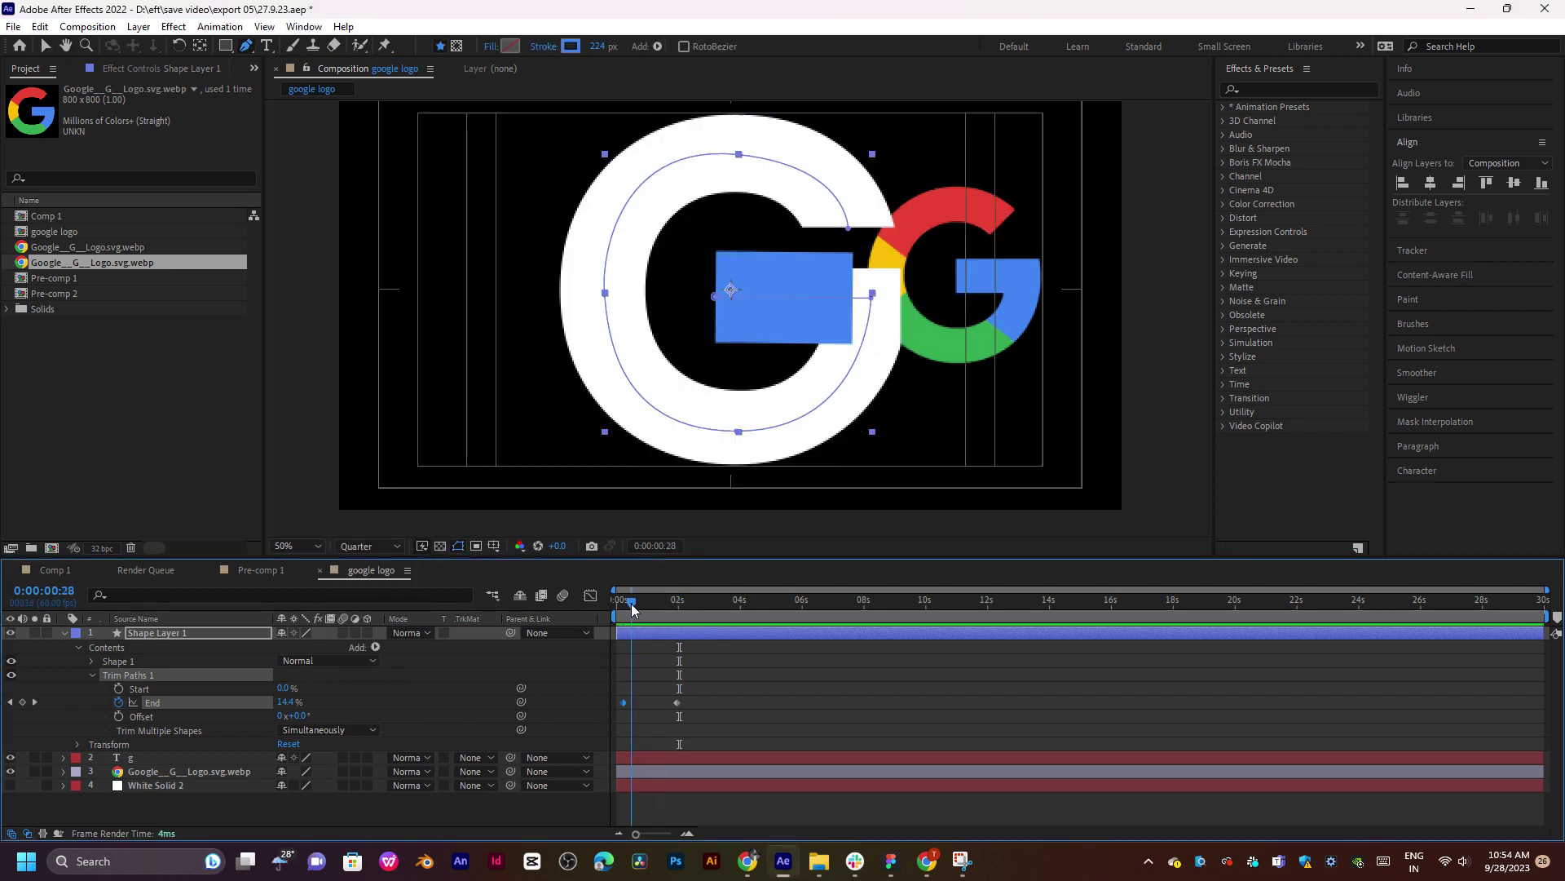
Smooth the stroke at the bottom of the G by shortening the bottom vertex's curve handle toward the crossbar and tilting it slightly down.
left_click_drag(633, 621, 643, 620)
scroll(743, 449, "up", 1)
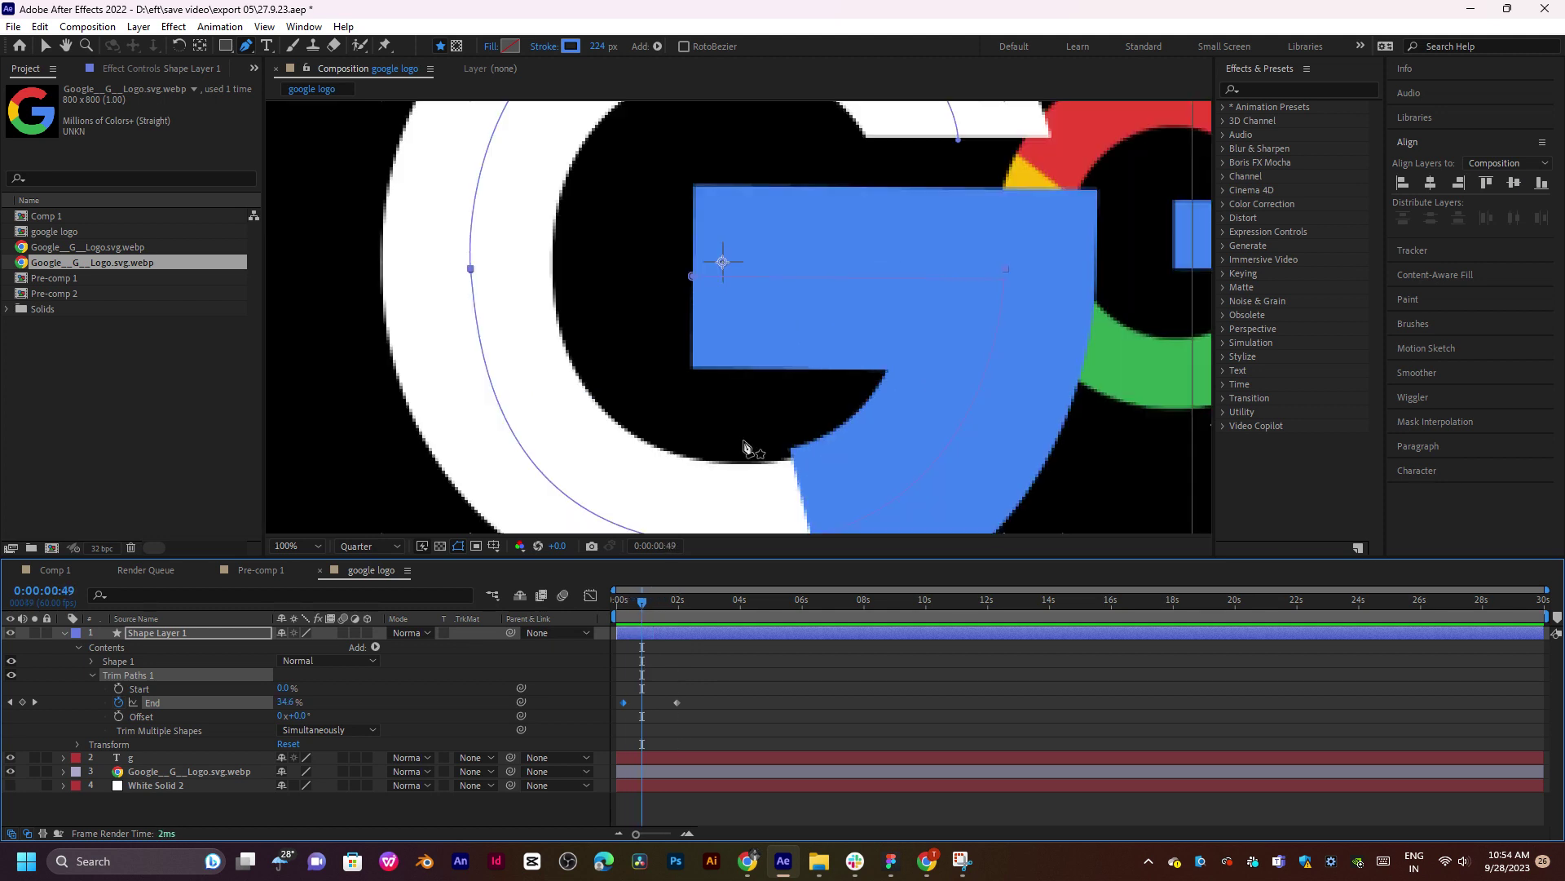
key("space")
left_click_drag(761, 466, 789, 300)
key("g")
scroll(775, 395, "up", 4)
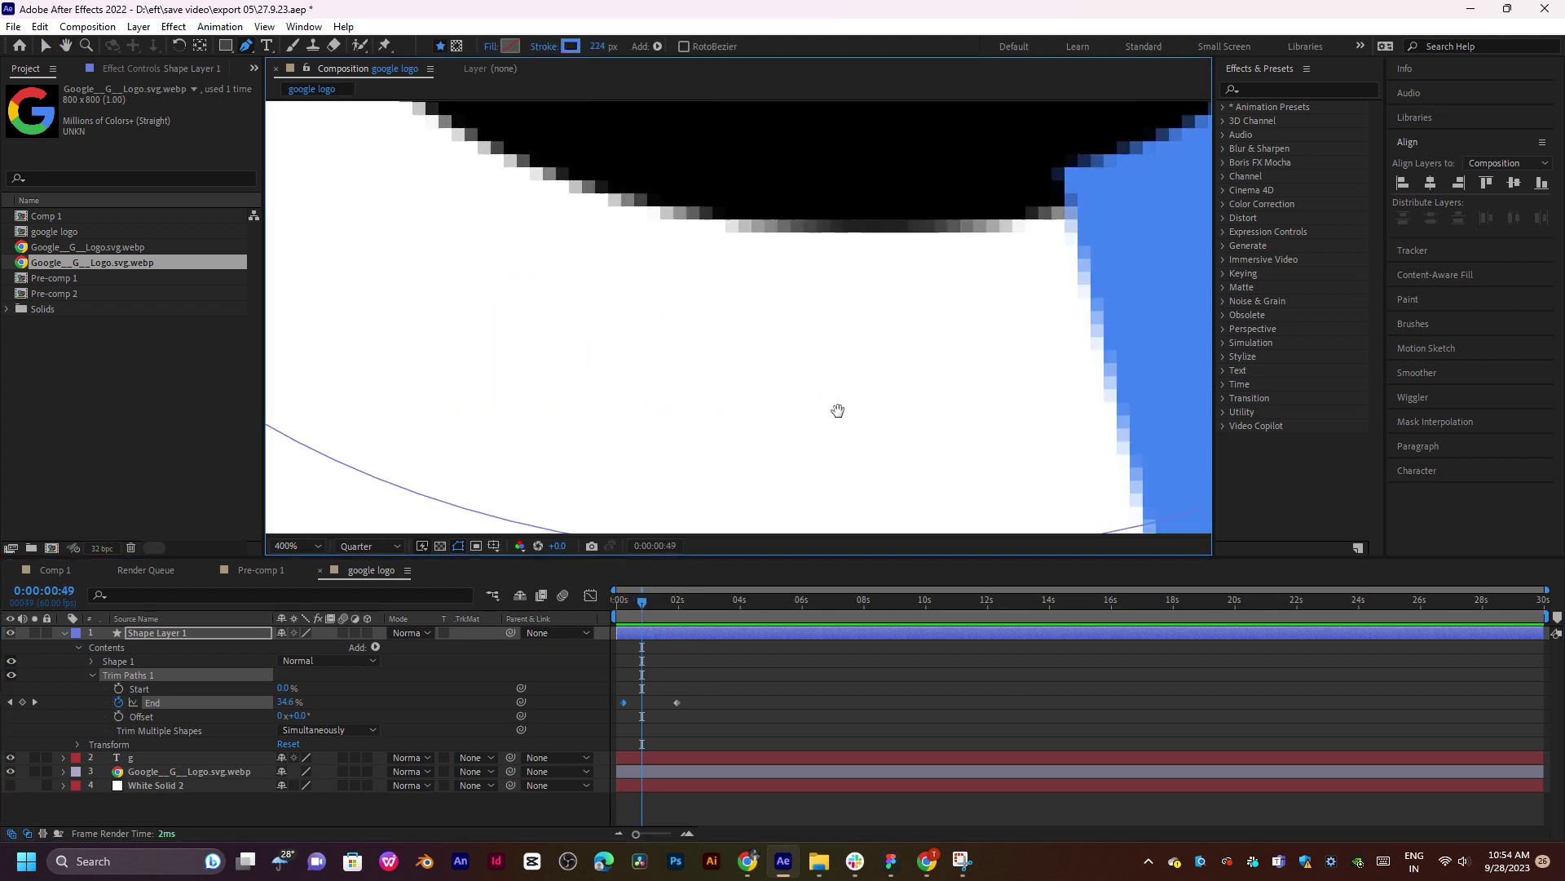
mouse_move(745, 382)
left_mouse_down()
mouse_move(723, 391)
mouse_move(738, 386)
left_mouse_up()
scroll(747, 388, "down", 4)
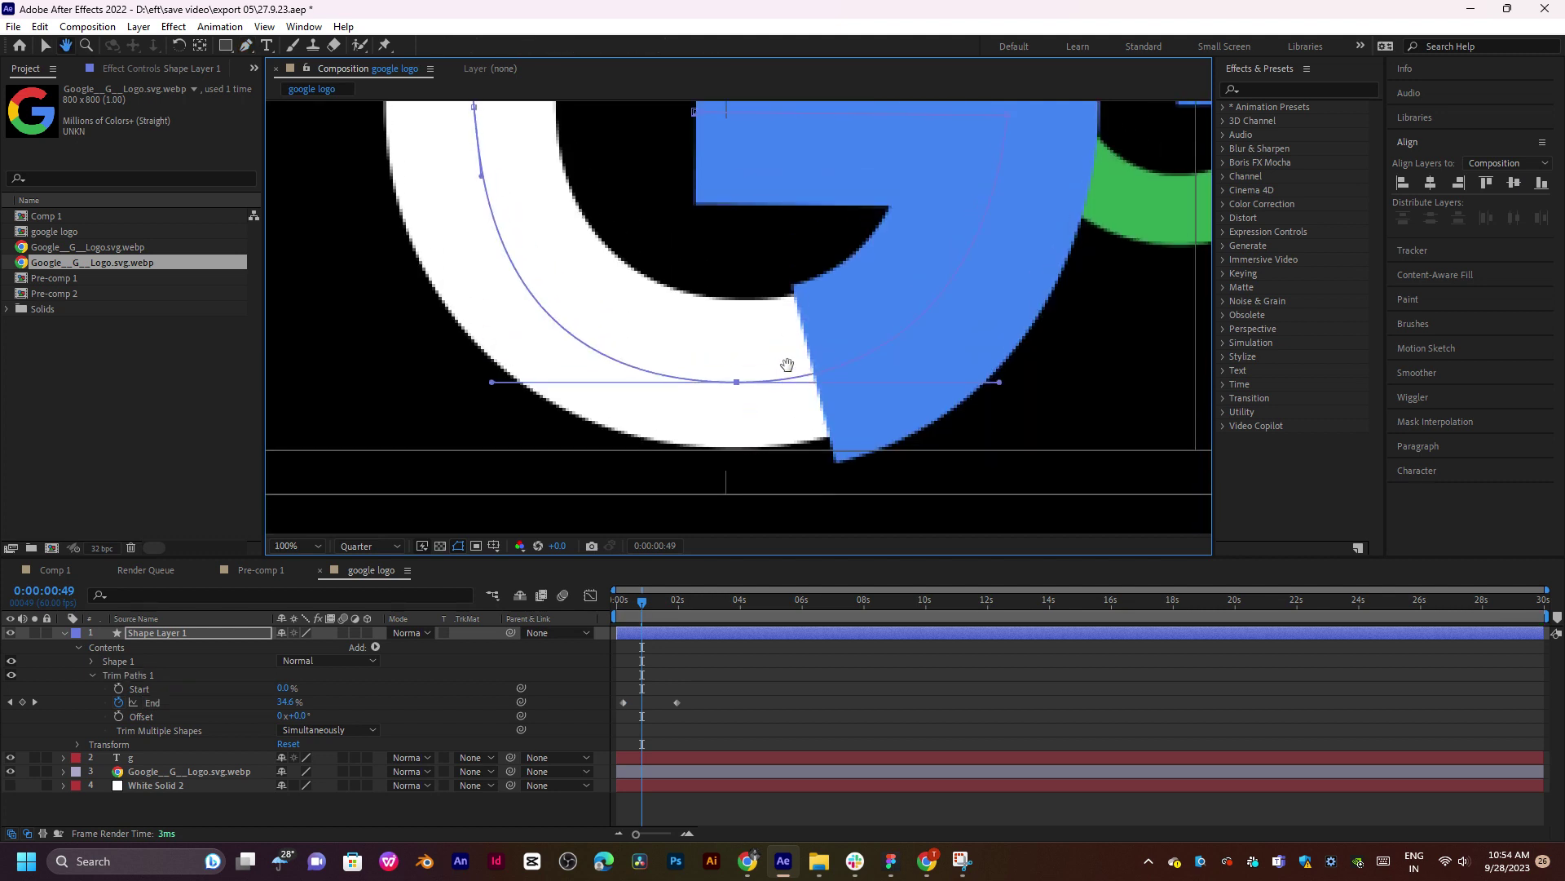
left_click_drag(650, 603, 645, 613)
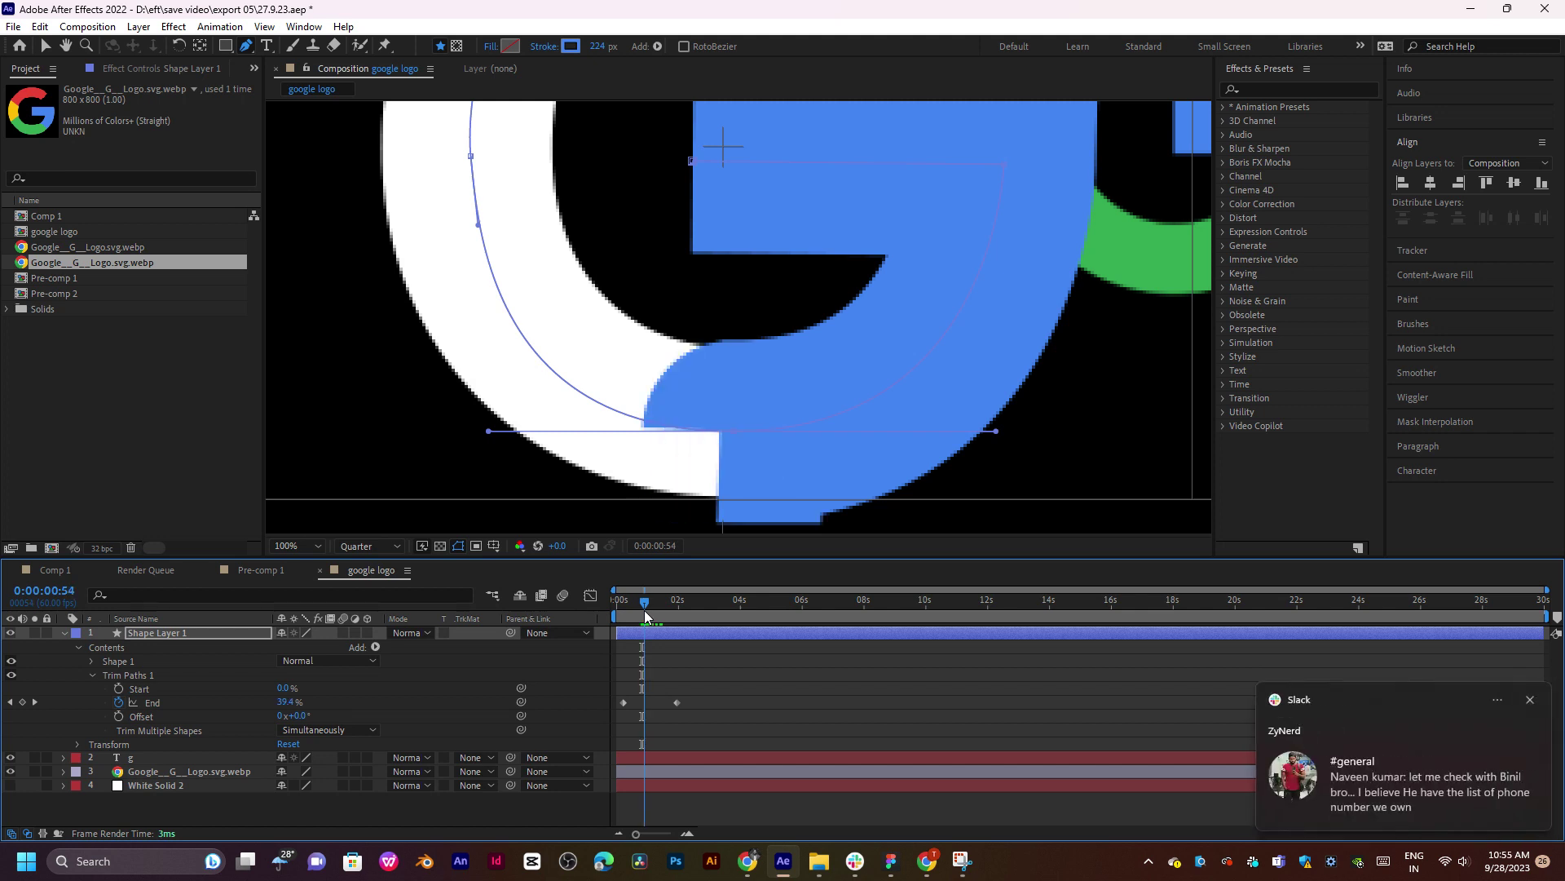
left_click_drag(997, 435, 969, 443)
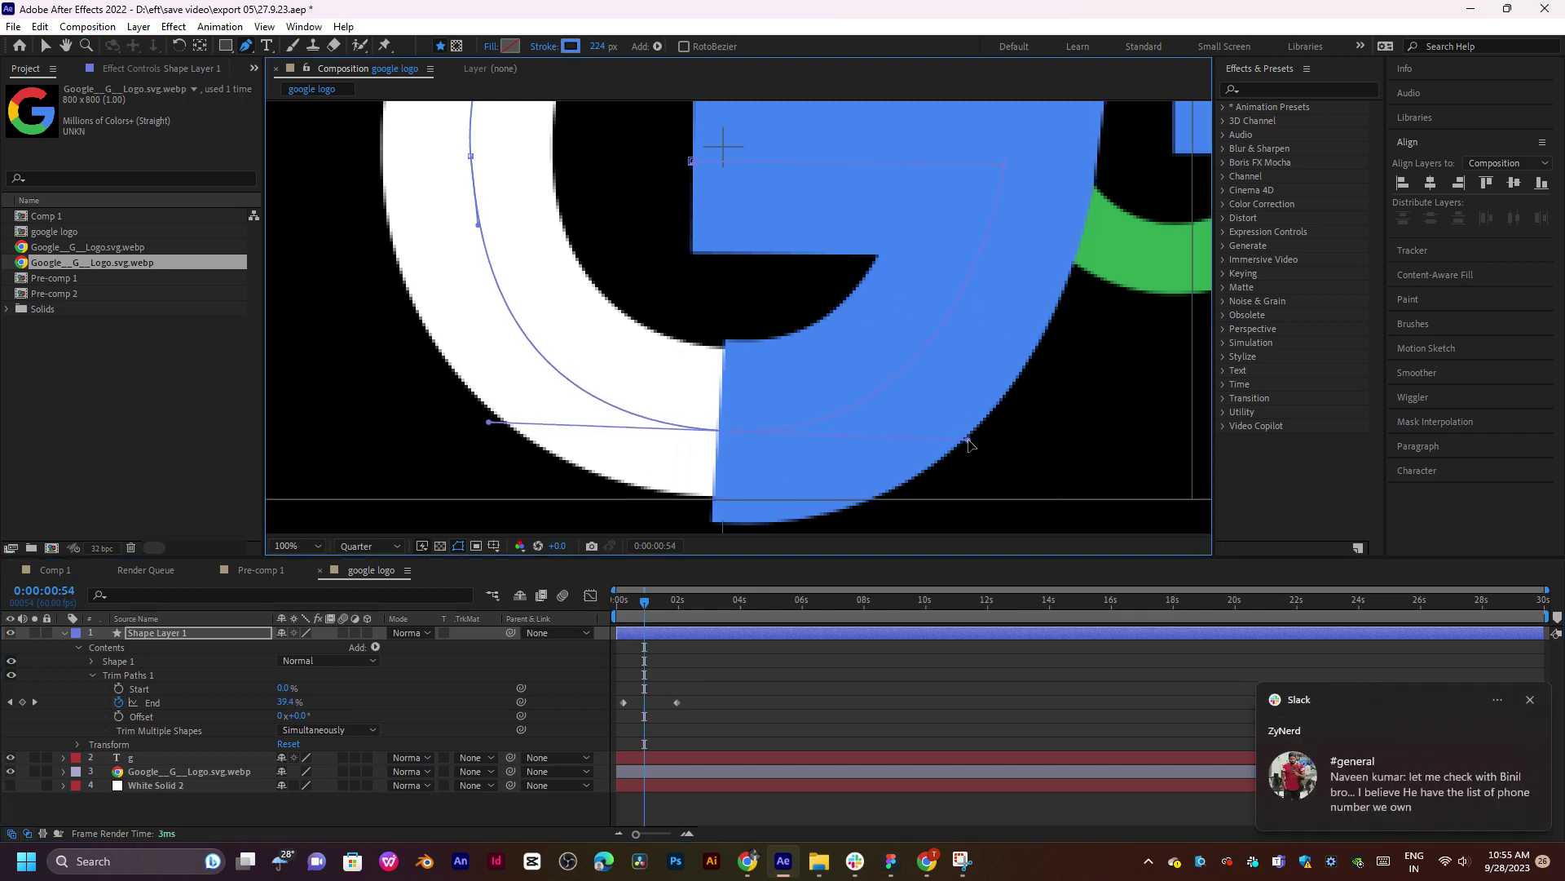
mouse_move(643, 620)
left_mouse_down()
mouse_move(625, 617)
mouse_move(708, 620)
mouse_move(637, 620)
left_mouse_up()
scroll(766, 352, "down", 4)
left_click(626, 620)
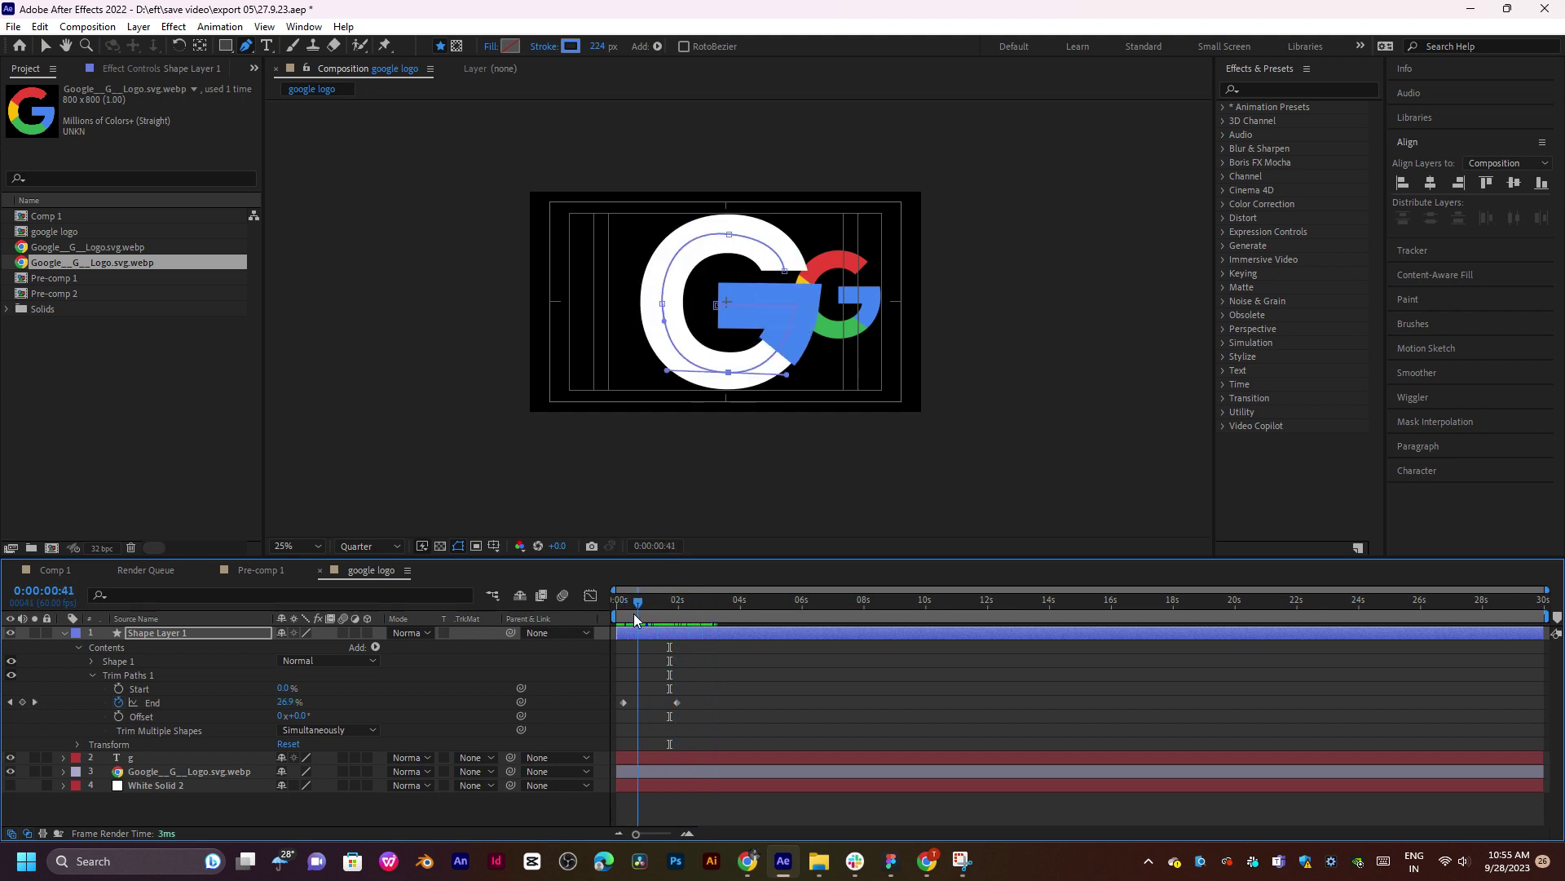
Apply Easy Ease to both Trim Paths End keyframes.
left_click_drag(704, 673, 592, 751)
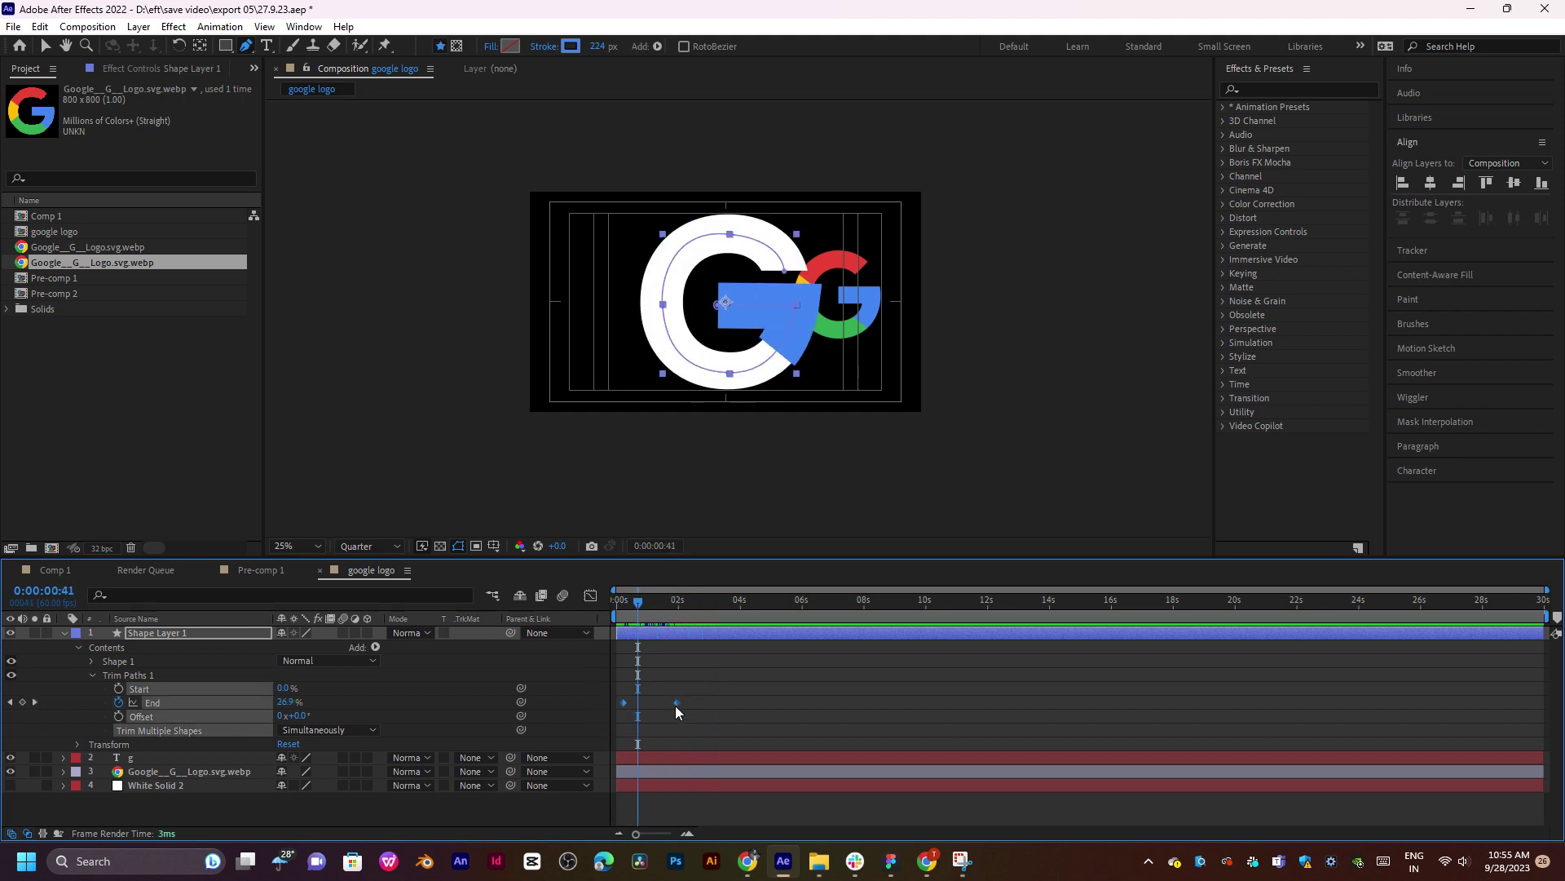
right_click(676, 712)
mouse_move(745, 695)
left_click(923, 748)
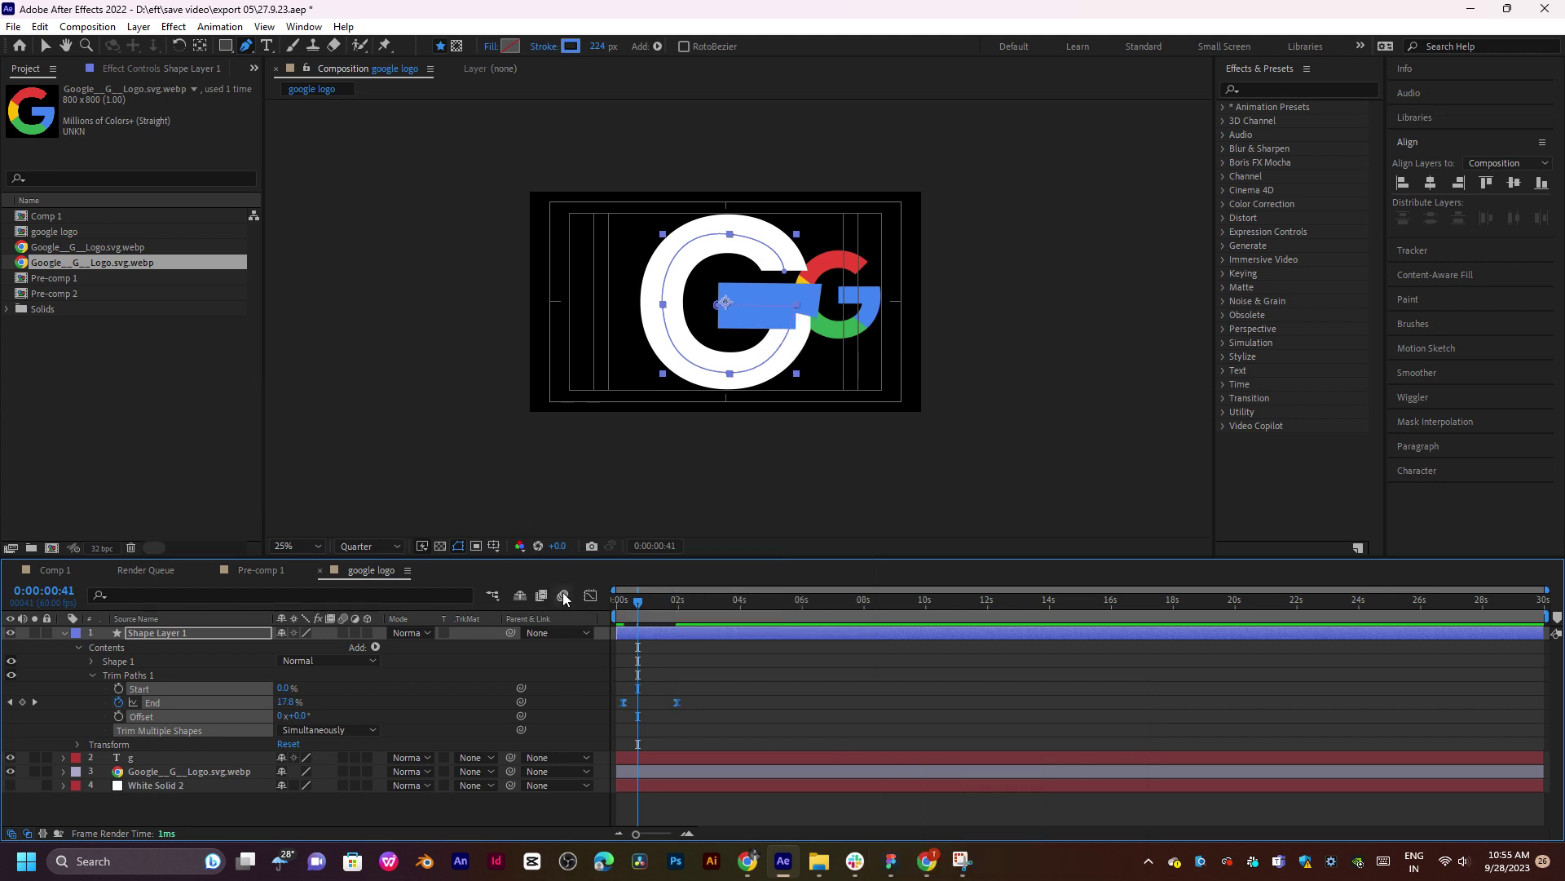
Shape the End keyframes' speed graph to peak early and ease out slowly into the last keyframe, previewing the motion.
left_click(591, 595)
left_click_drag(740, 750, 637, 790)
key("space")
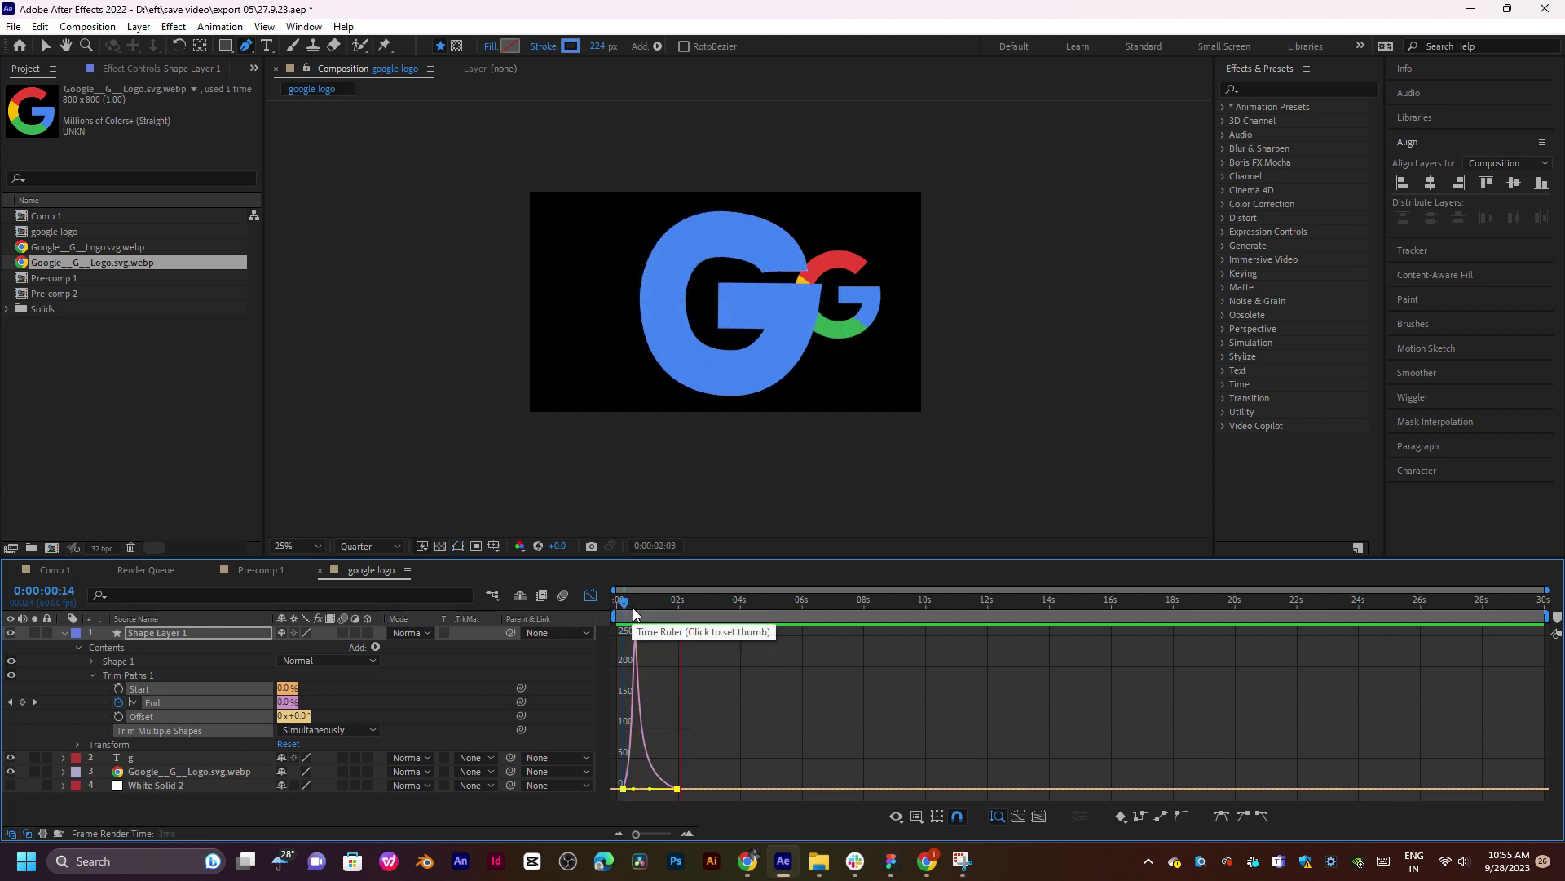
key("space")
left_click_drag(650, 789, 653, 790)
left_click_drag(644, 601, 630, 609)
key("space")
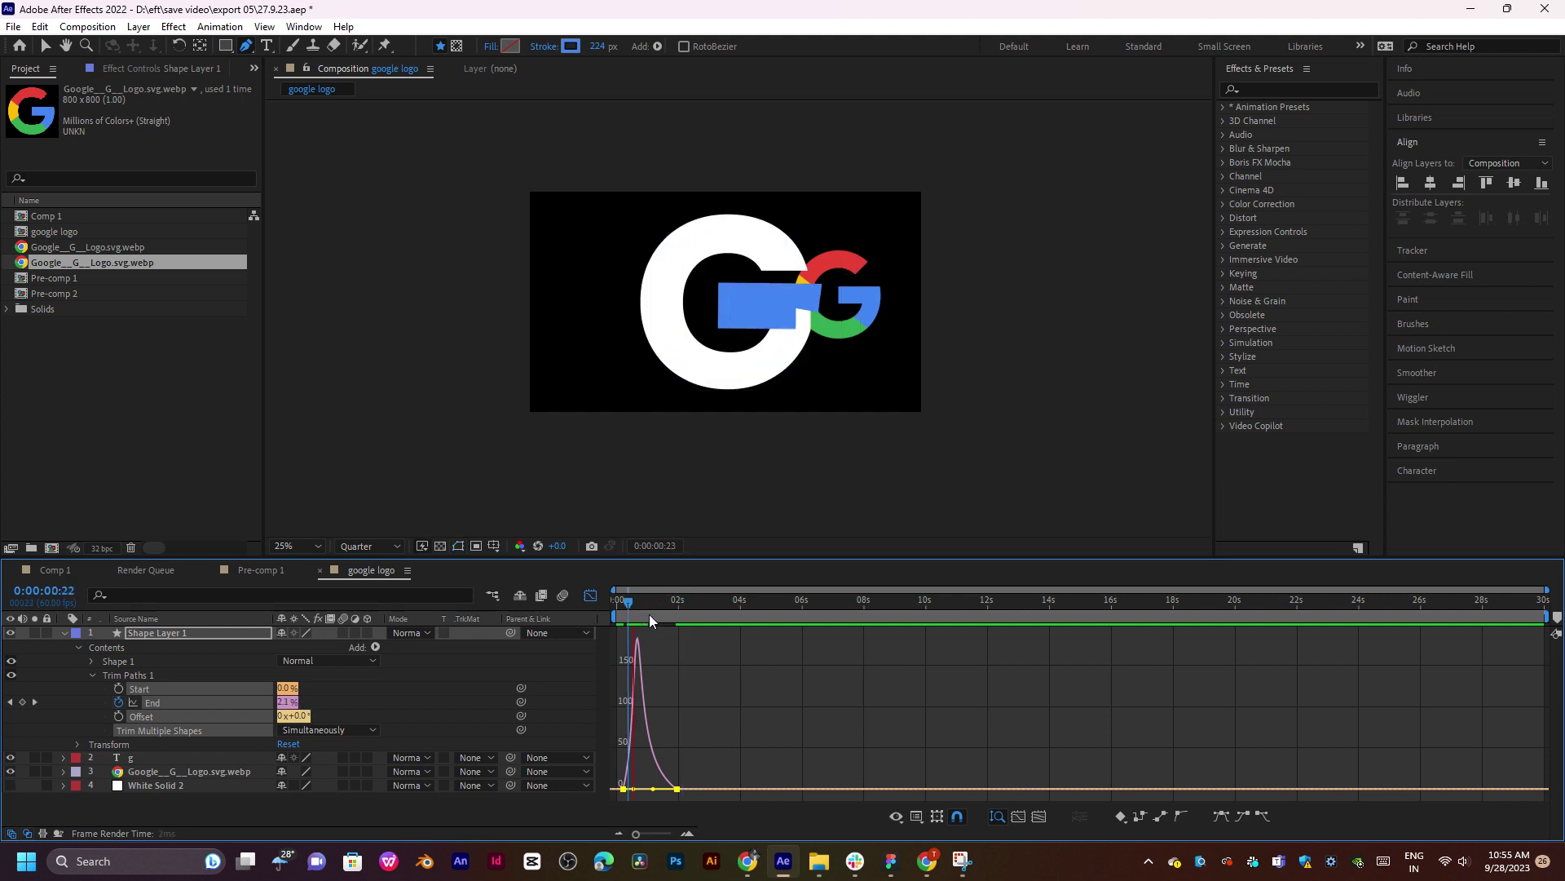
key("space")
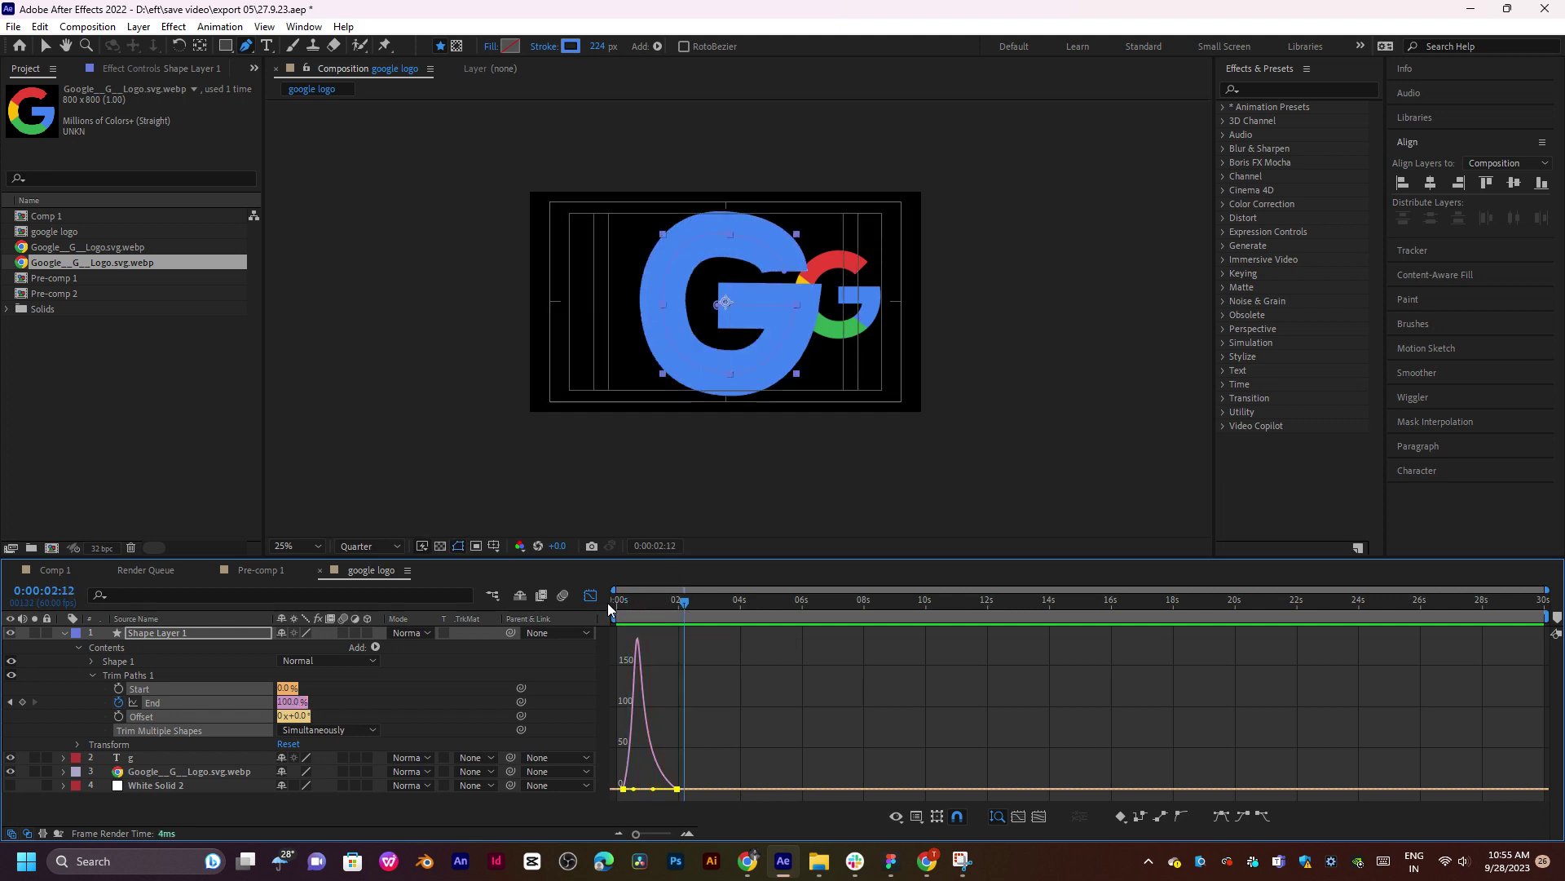
left_click(599, 595)
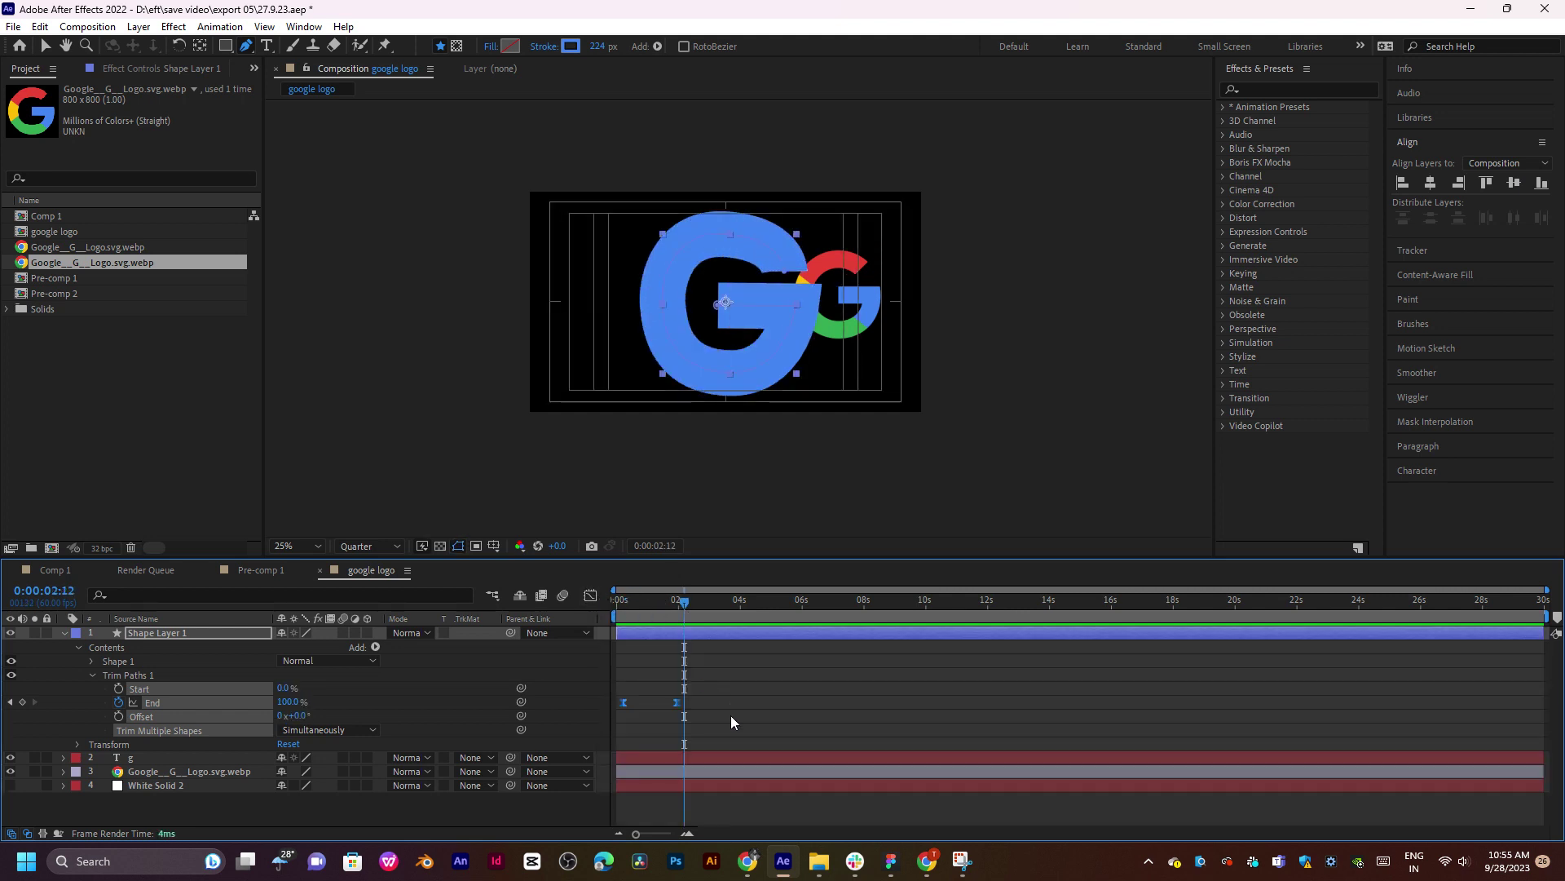
Lengthen the trim animation by moving the last End keyframe to about 3 seconds, and shift both keyframes to start at about 1 second.
left_click_drag(680, 604, 629, 604)
left_click_drag(677, 700, 675, 701)
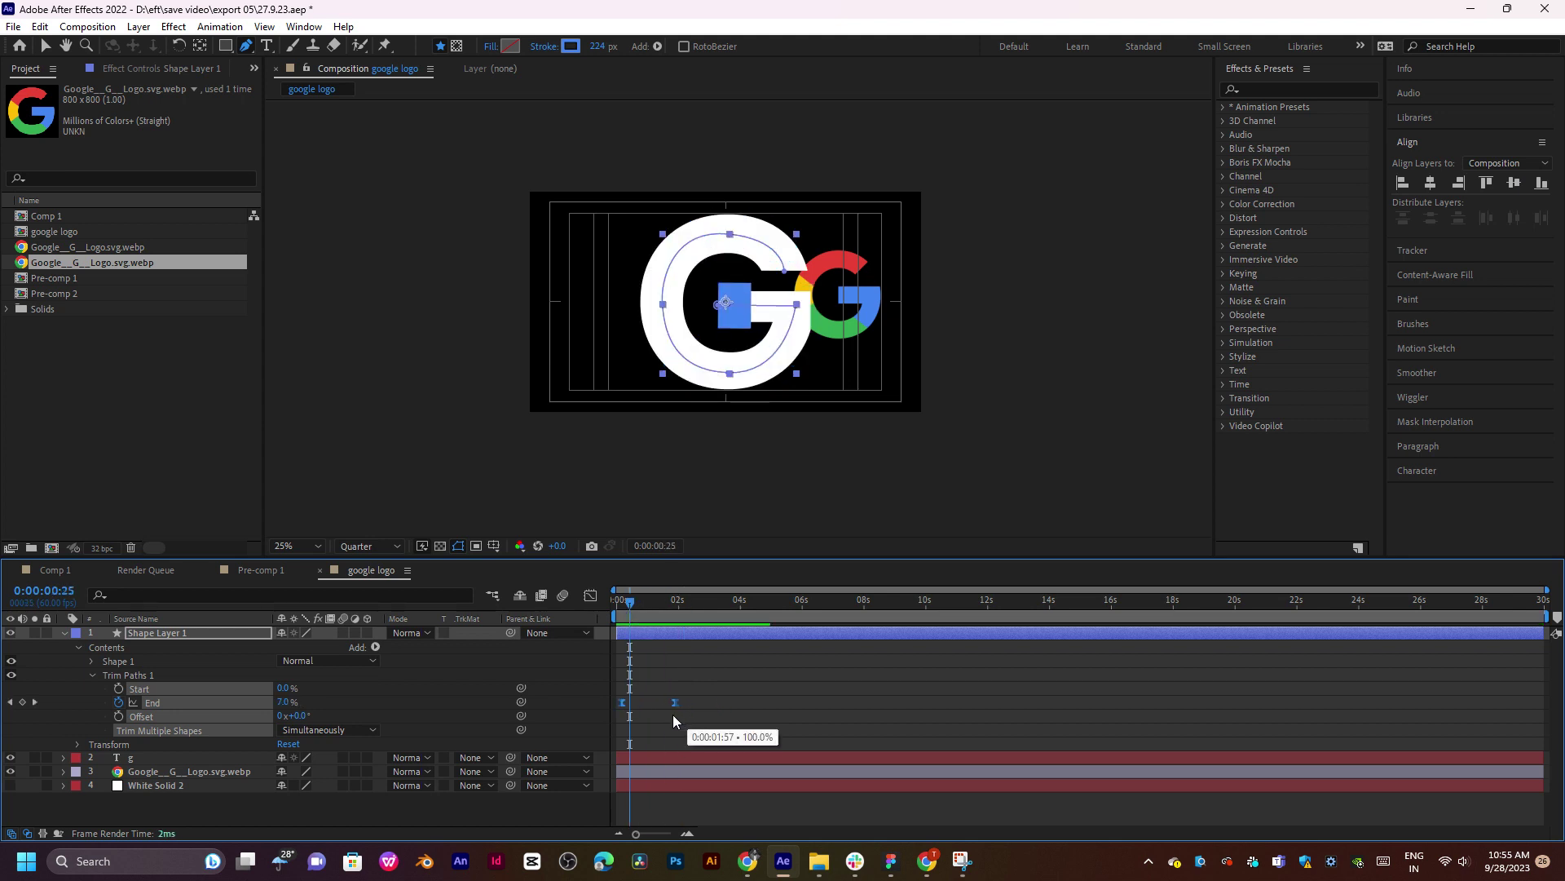
left_click_drag(677, 706, 711, 701)
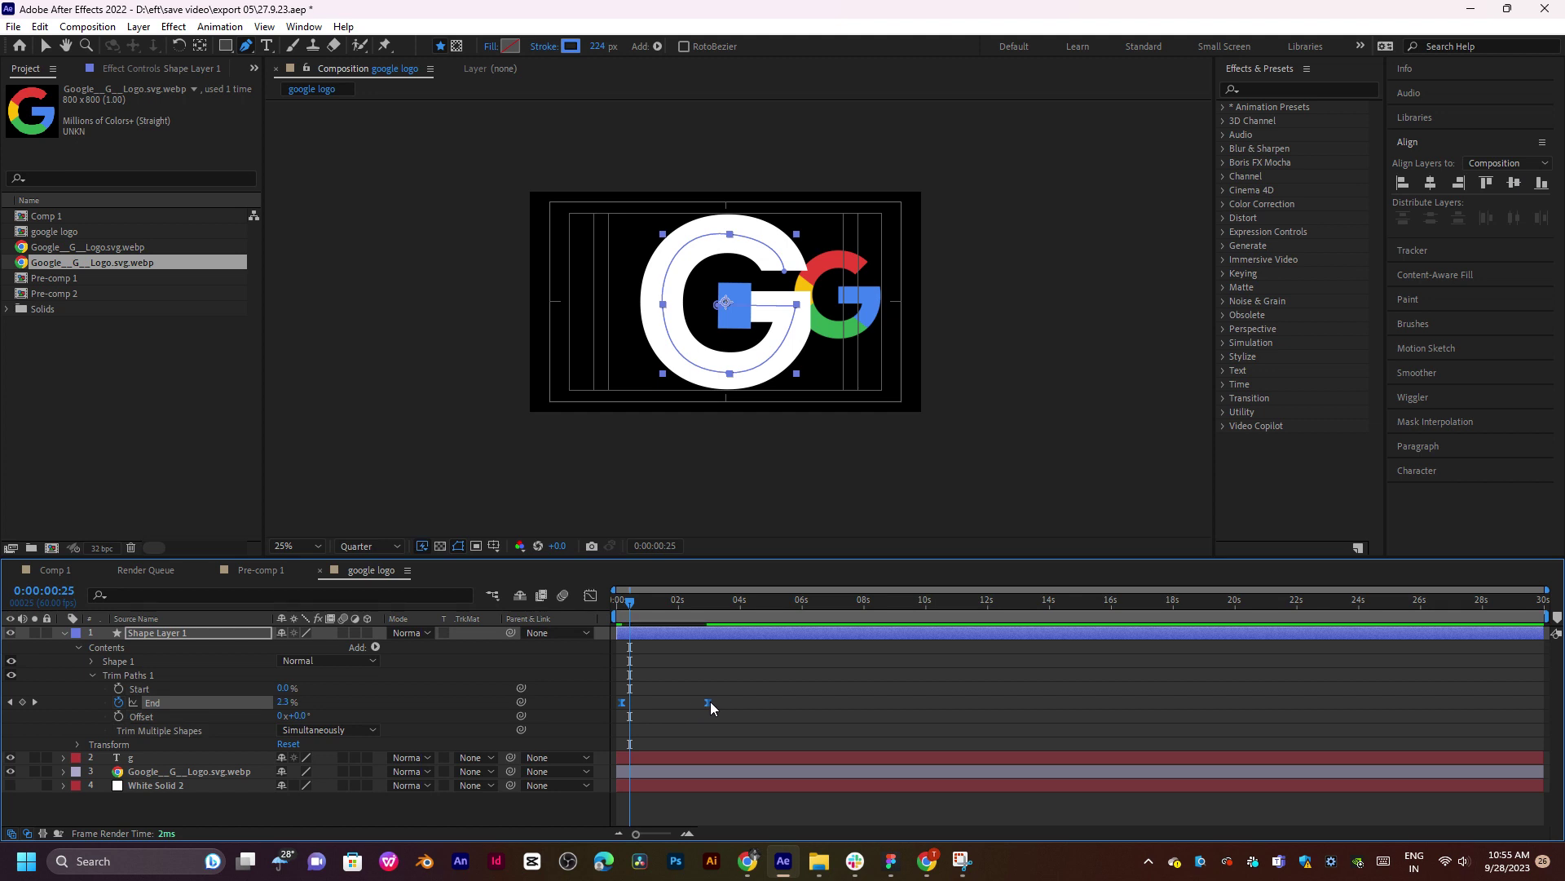
mouse_move(670, 615)
left_mouse_down()
mouse_move(591, 607)
mouse_move(677, 601)
left_mouse_up()
key("equal")
left_click_drag(631, 707, 681, 707)
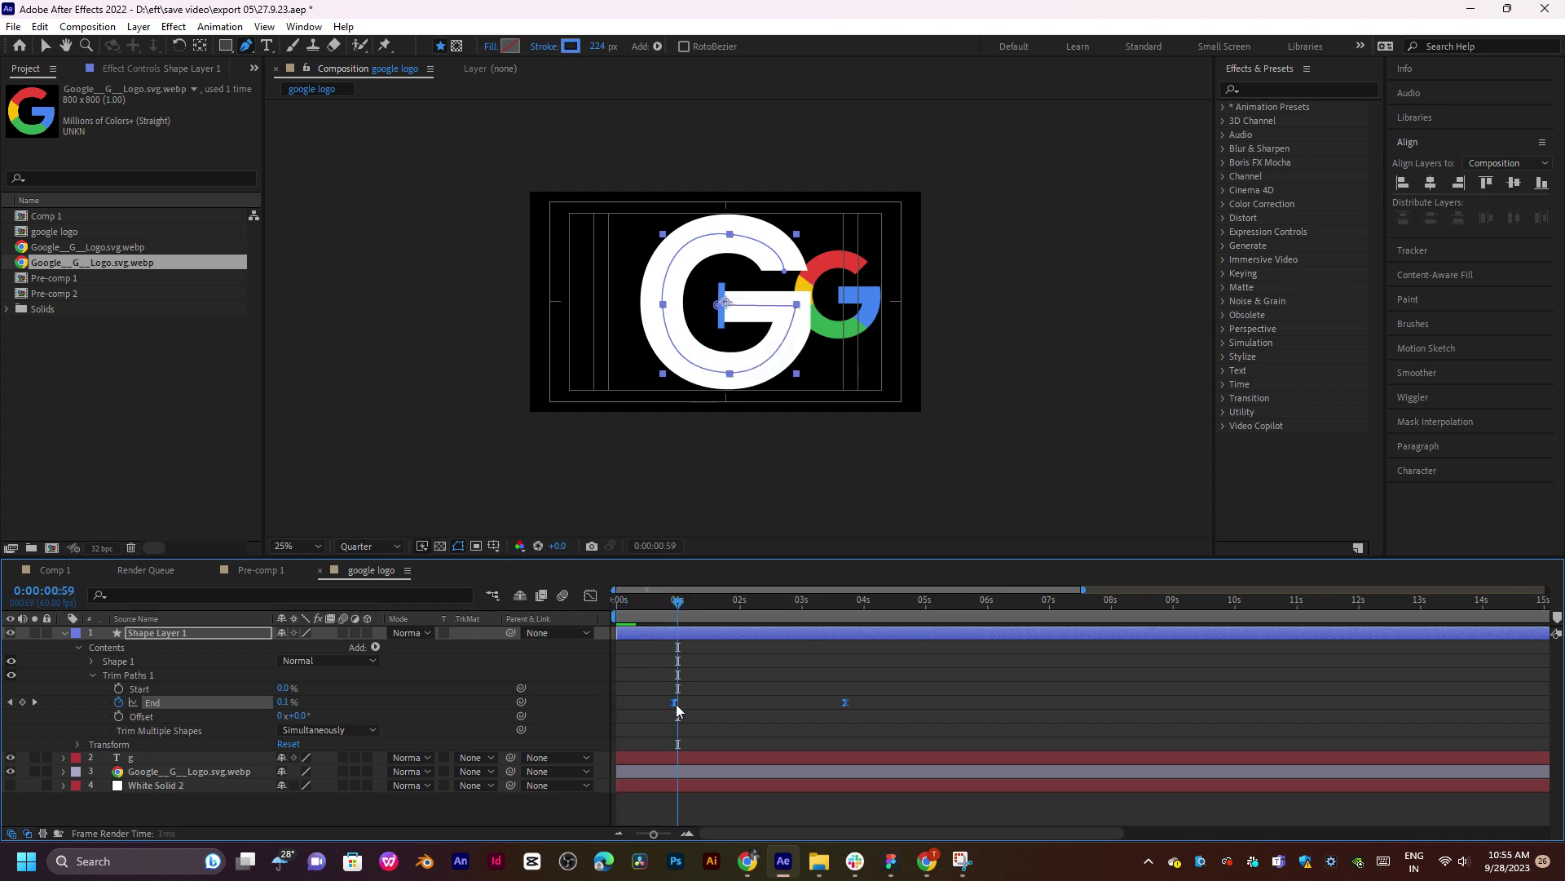
Try the last End keyframe at 0:00:04:02, settle it at 0:00:03:00, and preview the animation.
left_click(848, 702)
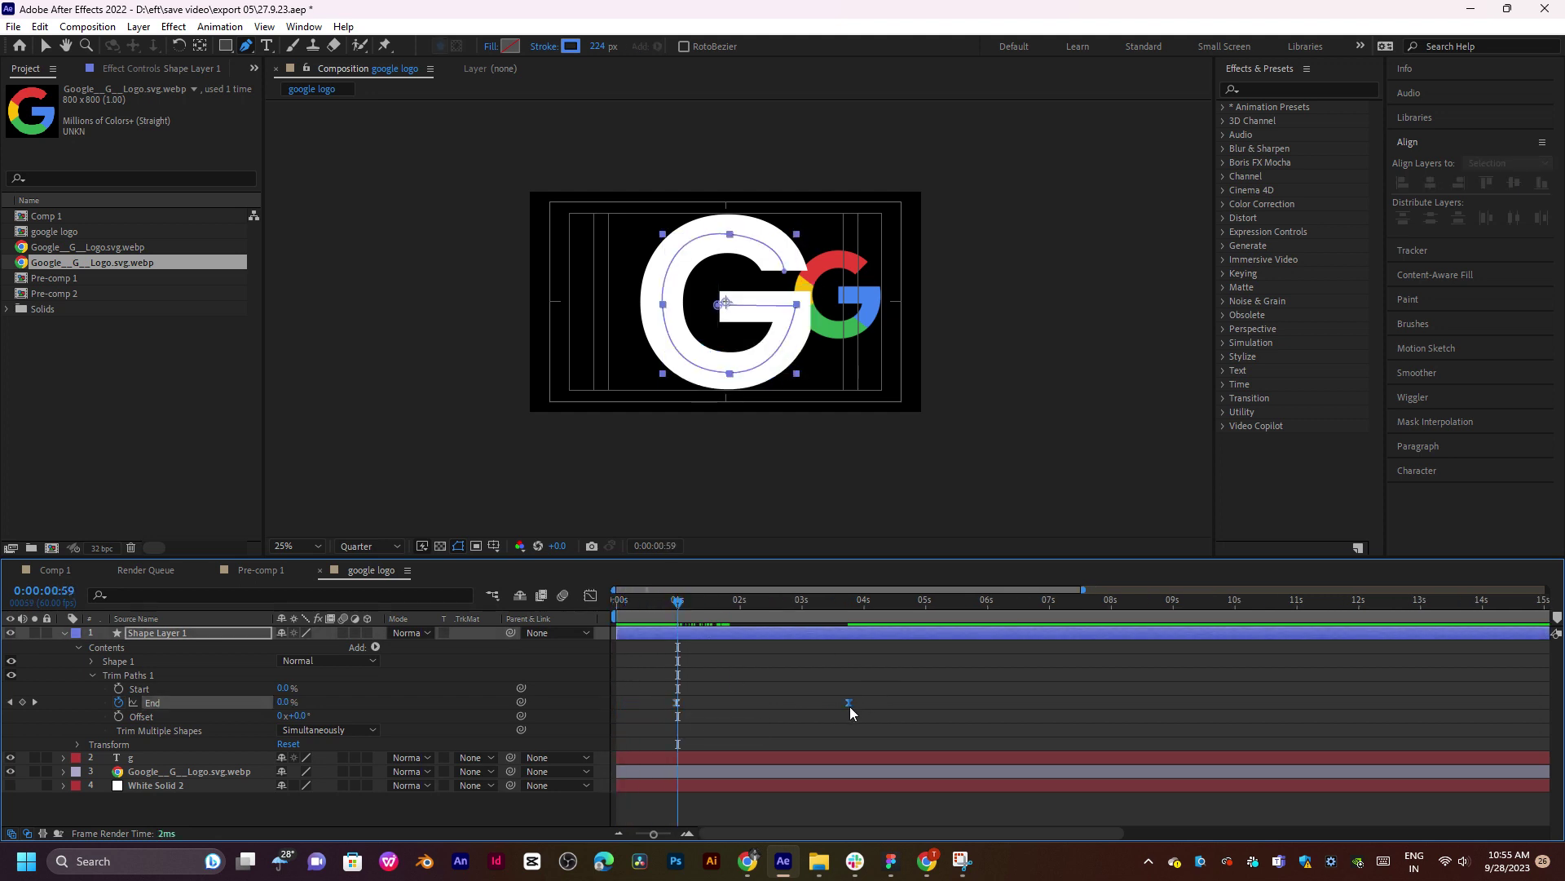
left_click_drag(848, 703, 869, 703)
key("space")
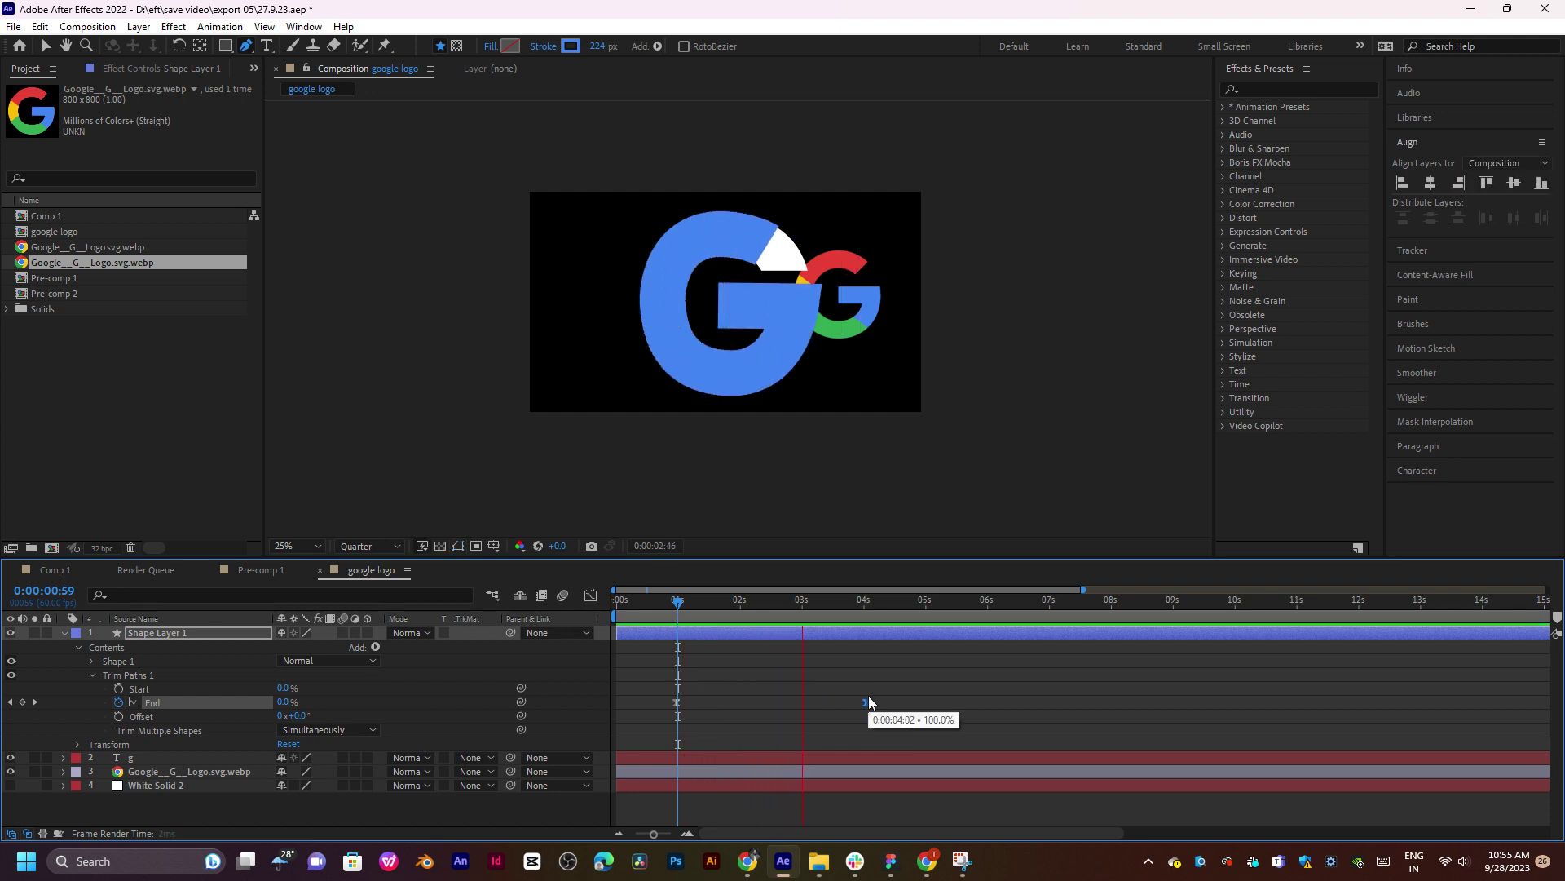
left_click_drag(865, 703, 802, 702)
left_click(803, 602)
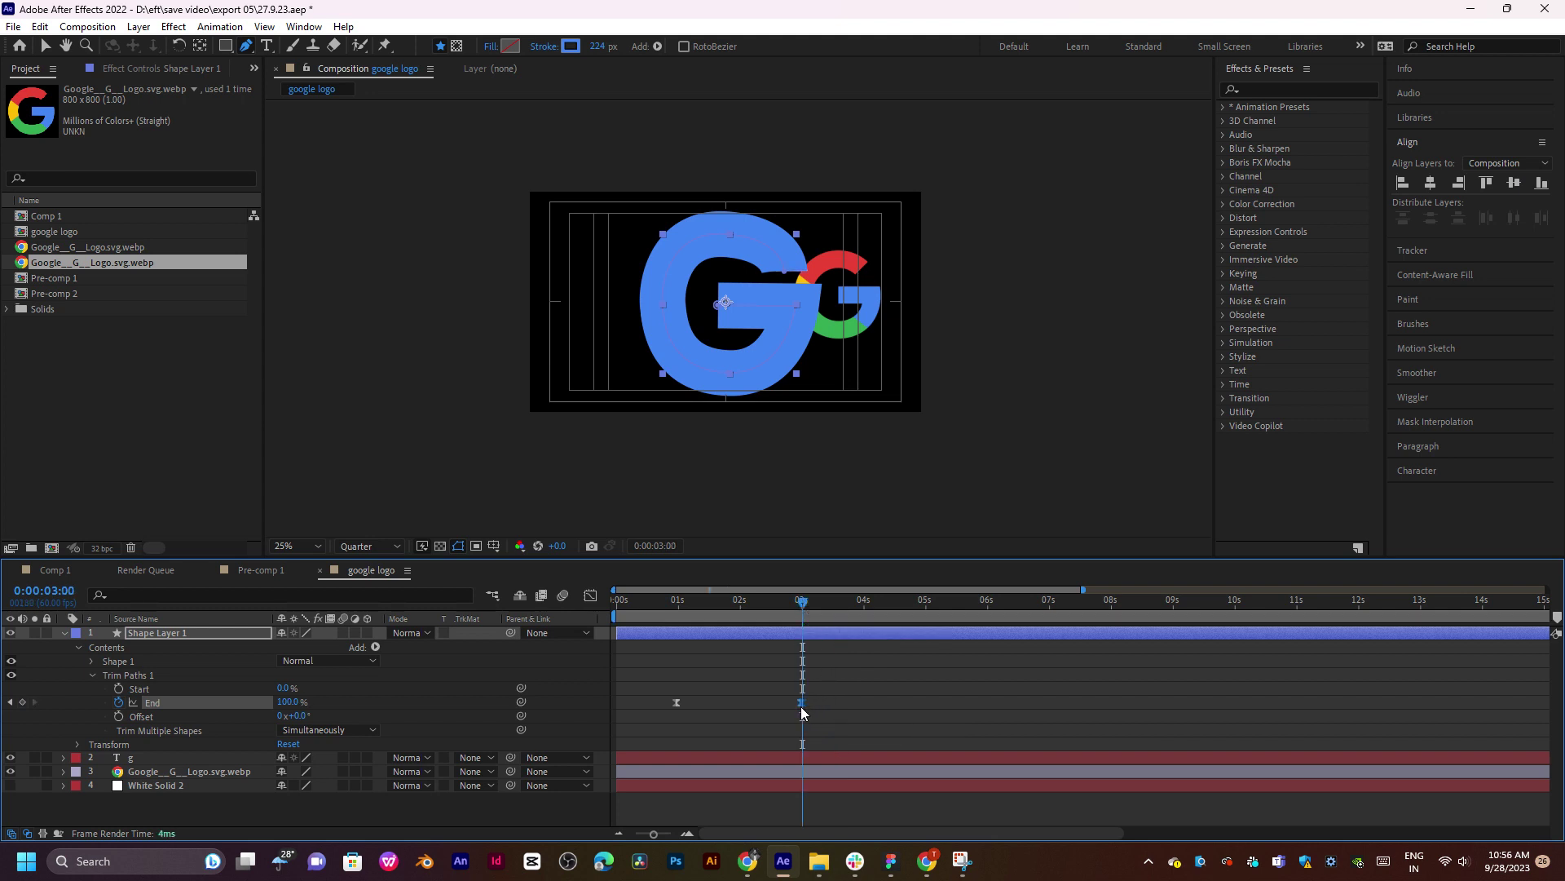
left_click(673, 602)
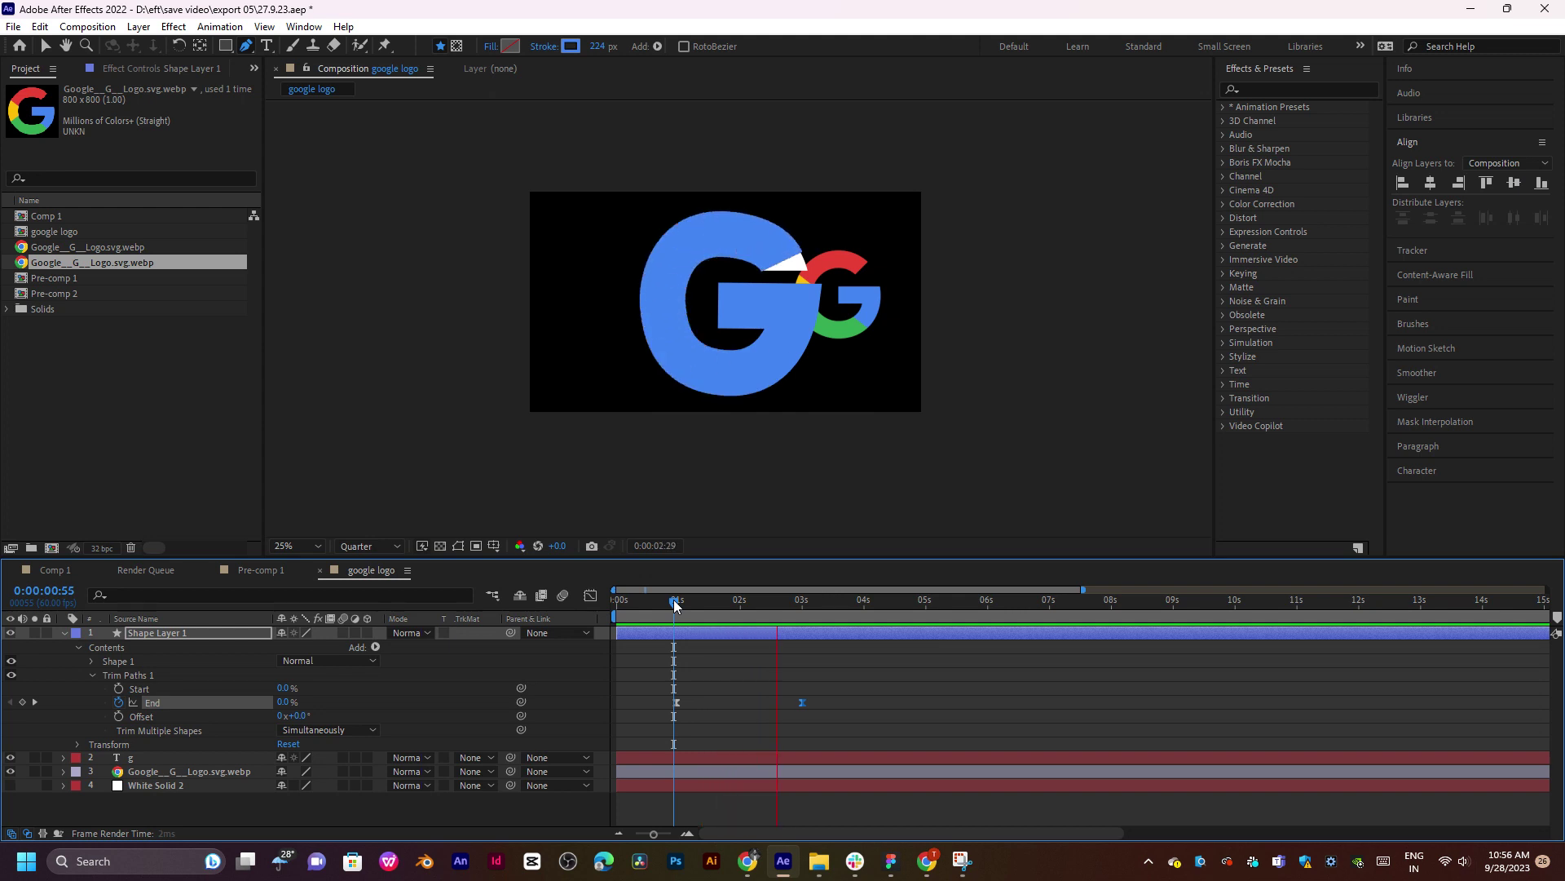
key("space")
key("space")
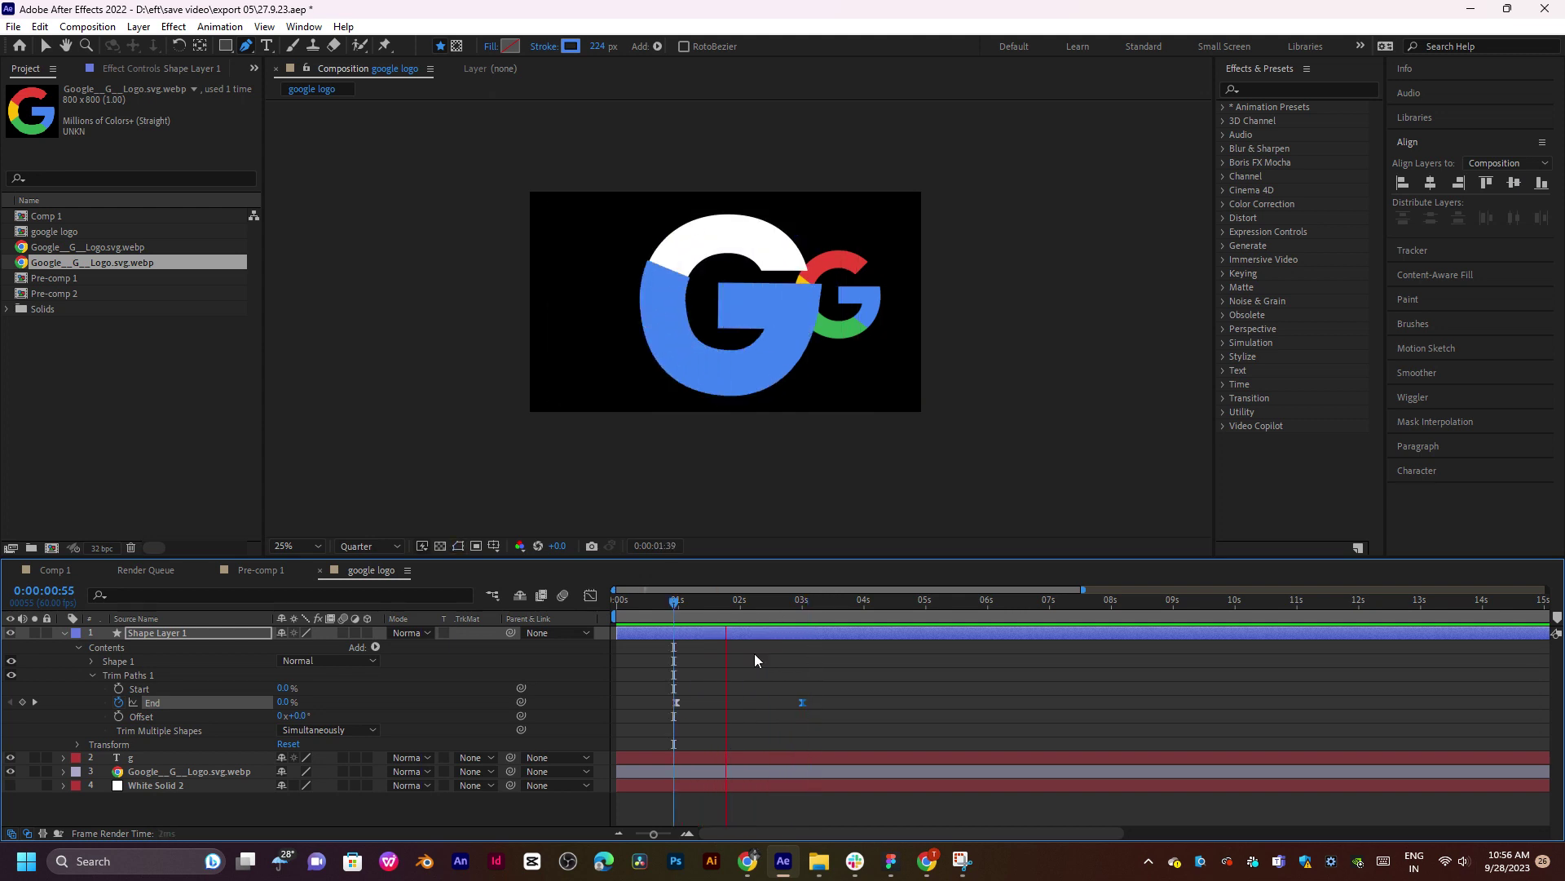
Shift both End keyframes together to the beginning of the composition and preview the reveal from the first frame.
mouse_move(825, 681)
left_mouse_down()
mouse_move(675, 739)
mouse_move(622, 708)
left_mouse_up()
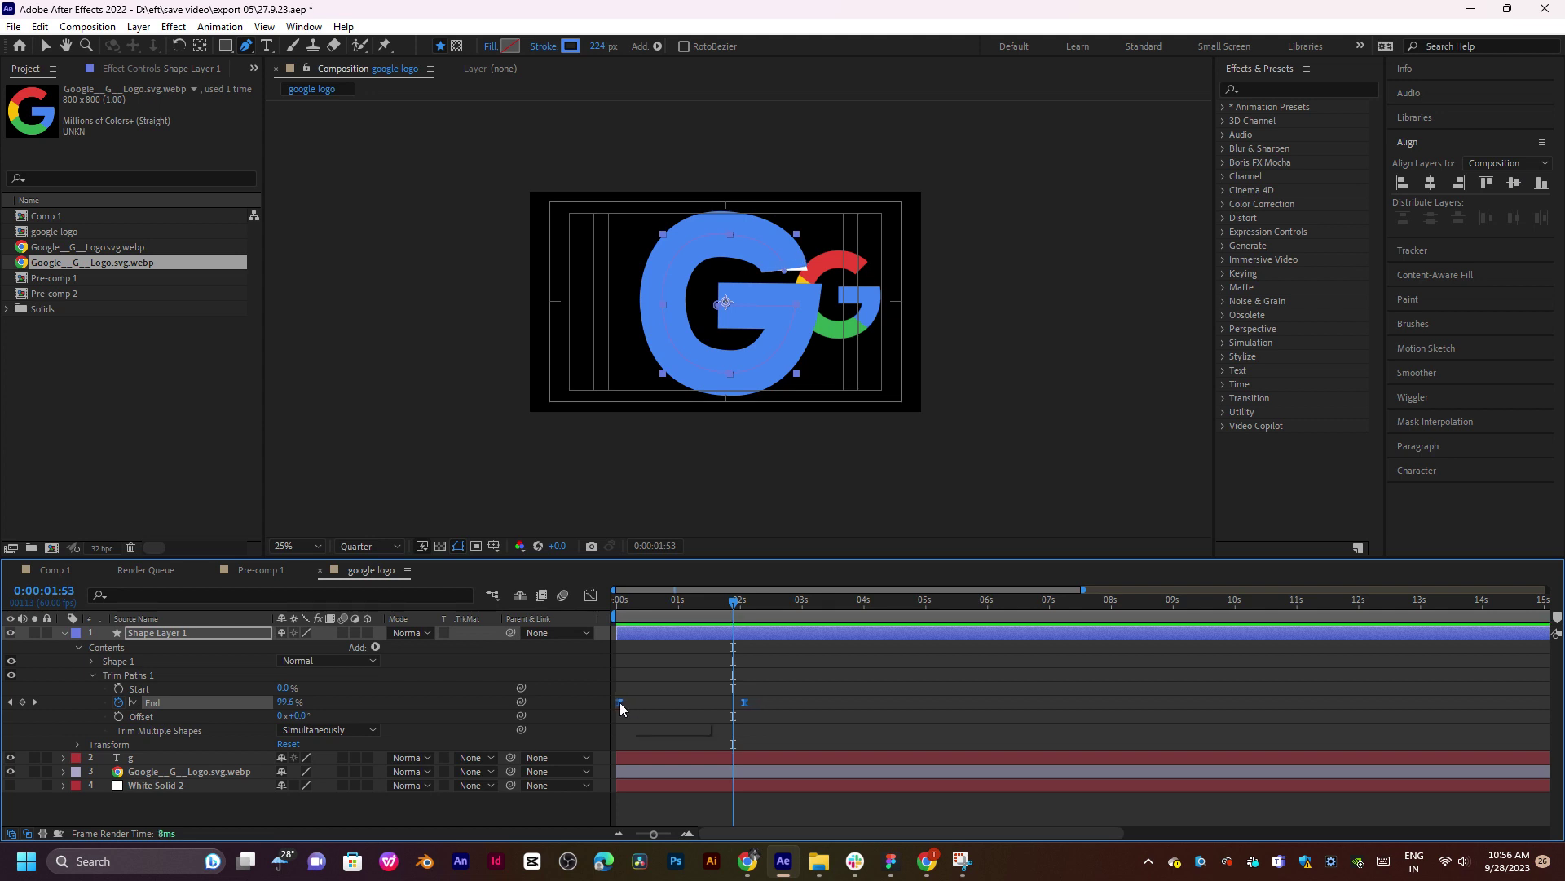
key("Home")
key("space")
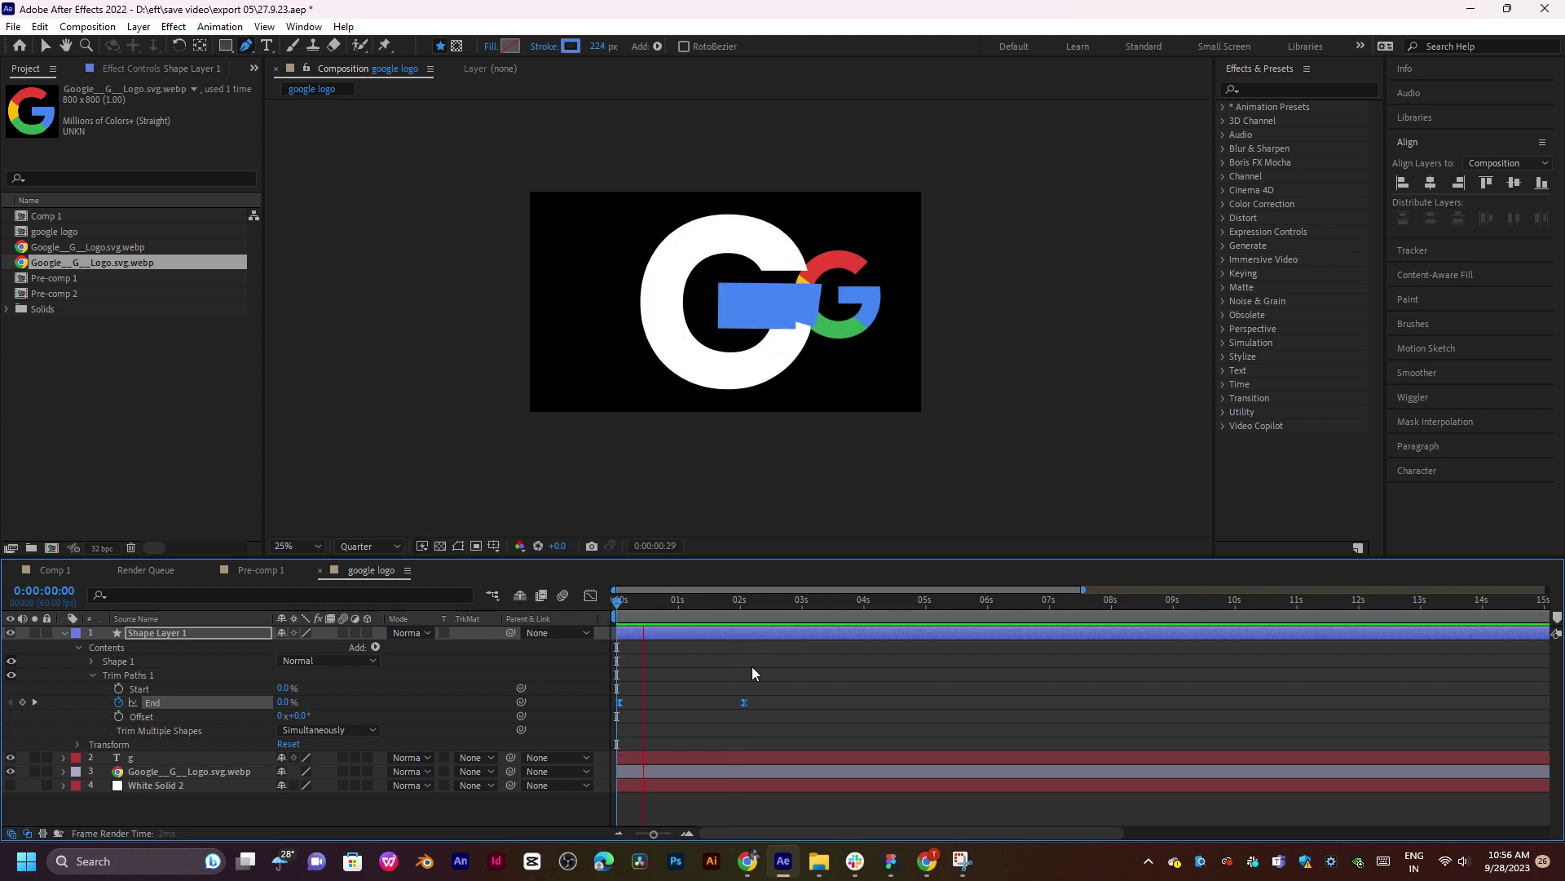
End the work area at 0:00:03:12 and preview the trim reveal from the first frame.
left_click(815, 601)
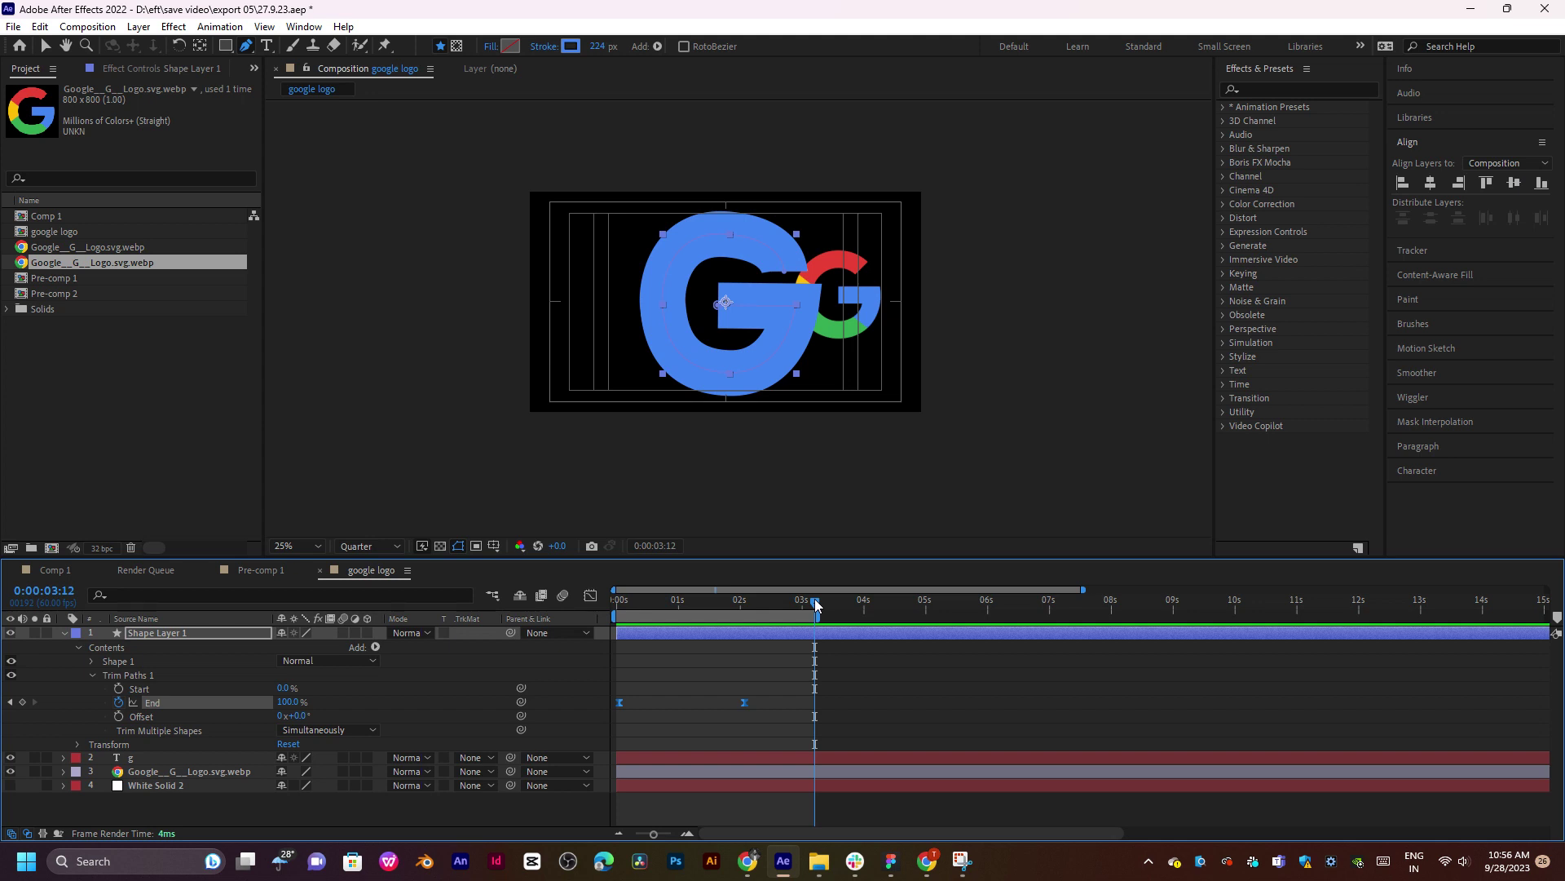
key("Home")
key("space")
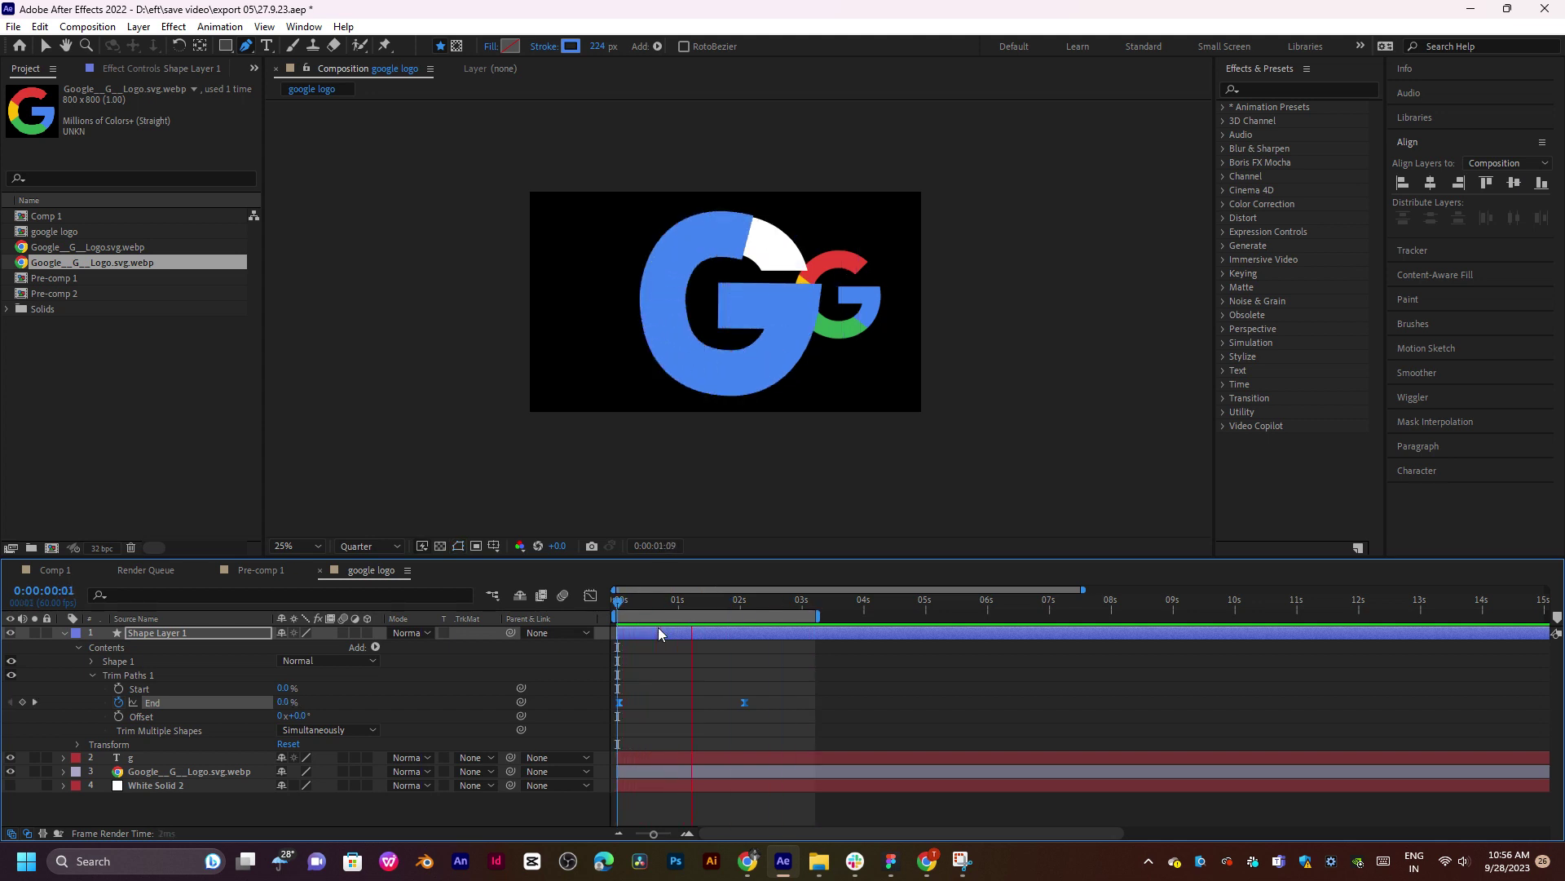
key("space")
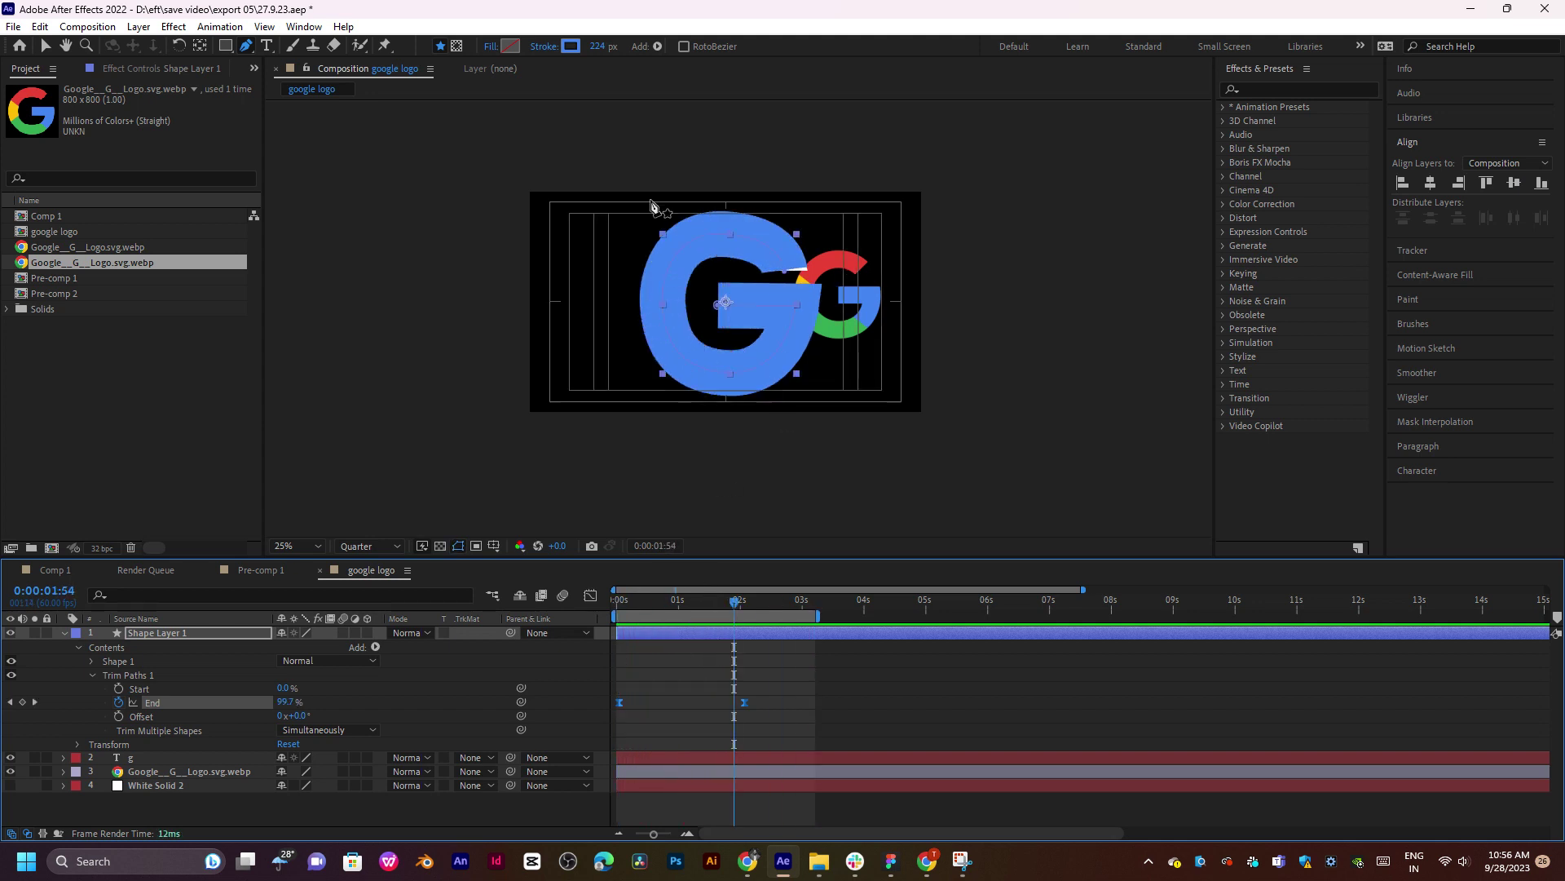
Change the G path's stroke colour to the red EA4335 sampled from the reference Google logo.
left_click_drag(731, 594, 678, 594)
left_click(571, 46)
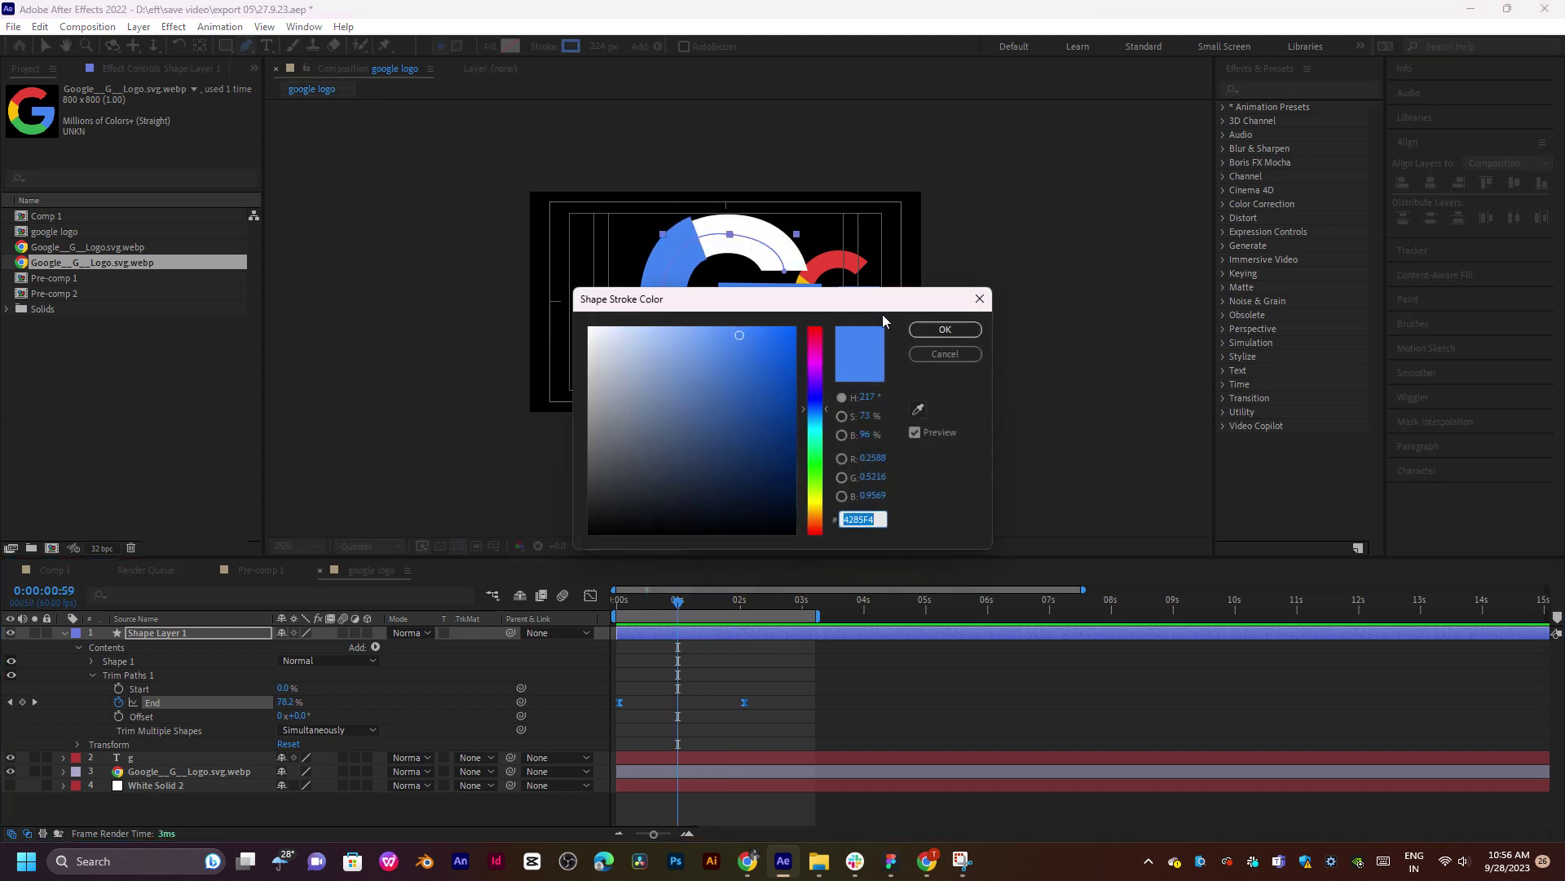
left_click_drag(881, 313, 861, 386)
left_click(898, 483)
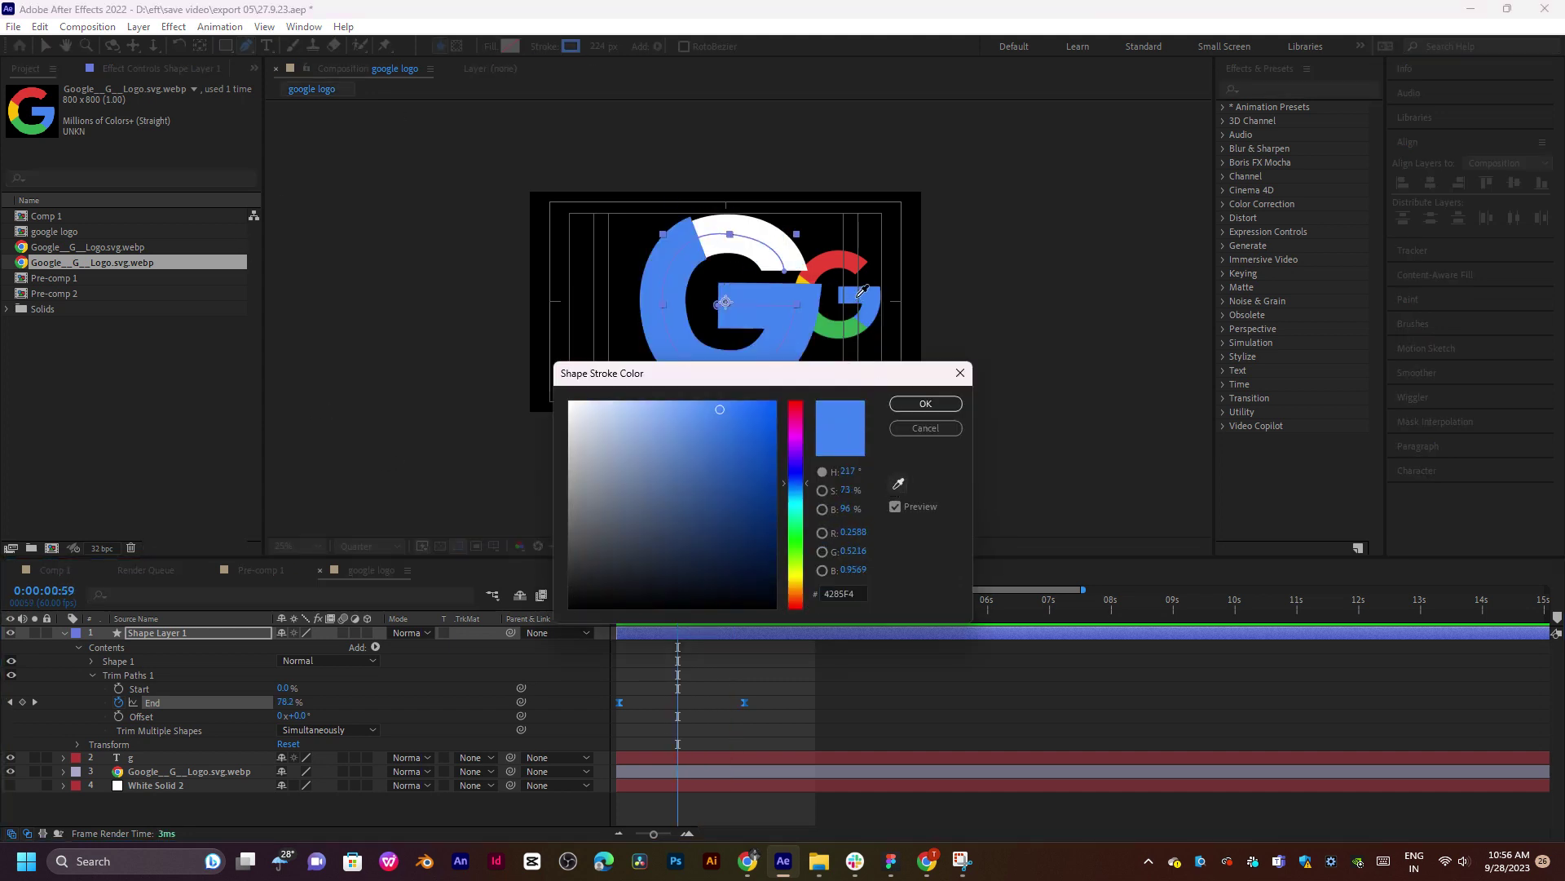
left_click(839, 265)
left_click(925, 404)
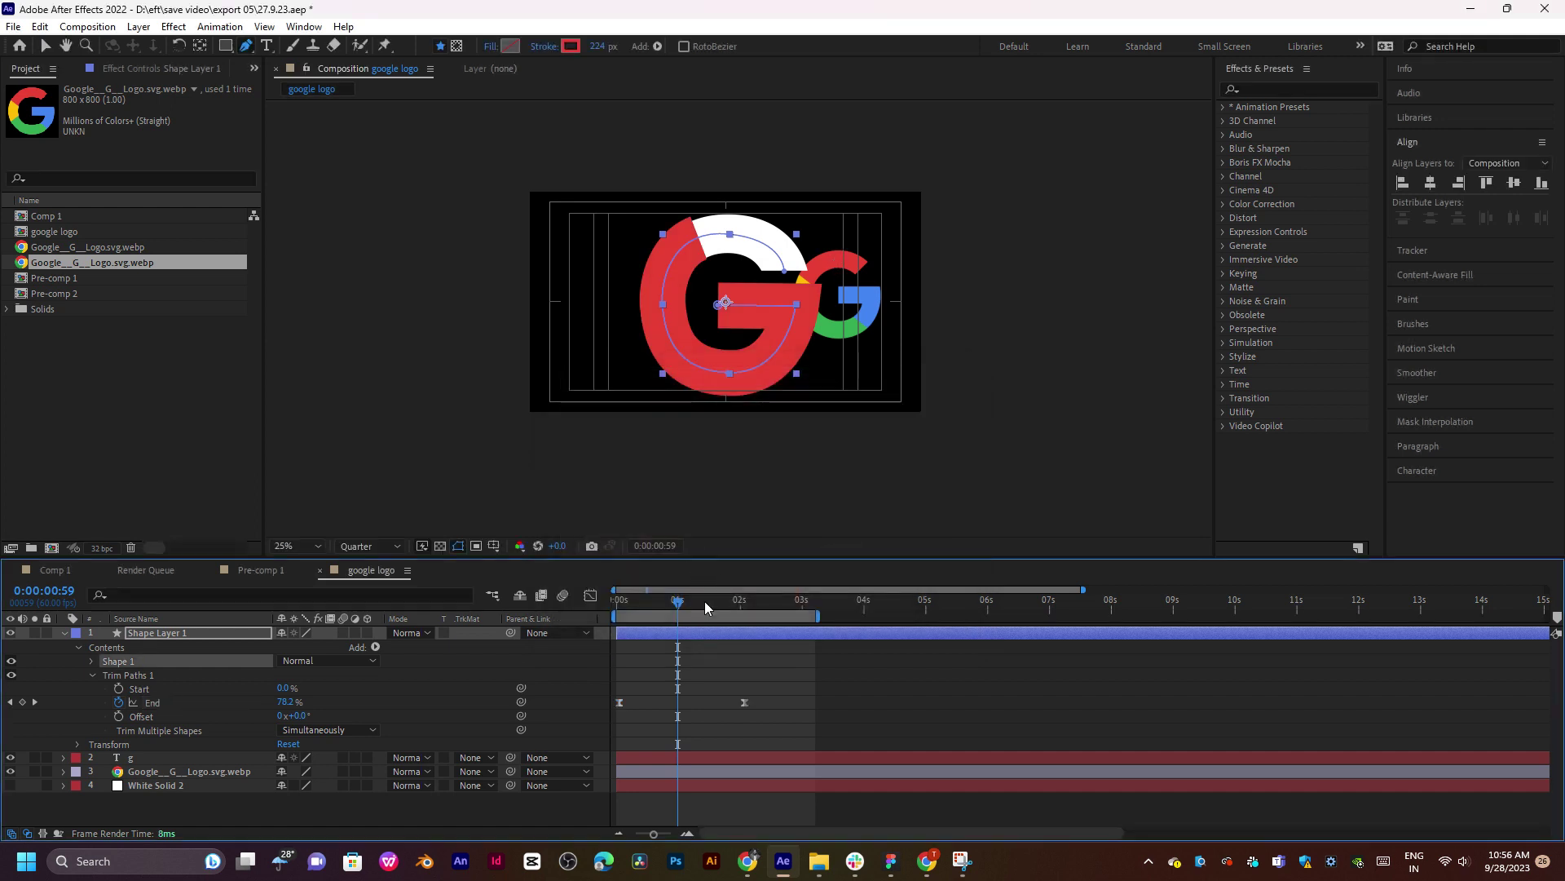
Return to the first frame and duplicate the red stroke layer Shape Layer 1.
left_click_drag(705, 607, 610, 625)
left_click(662, 641)
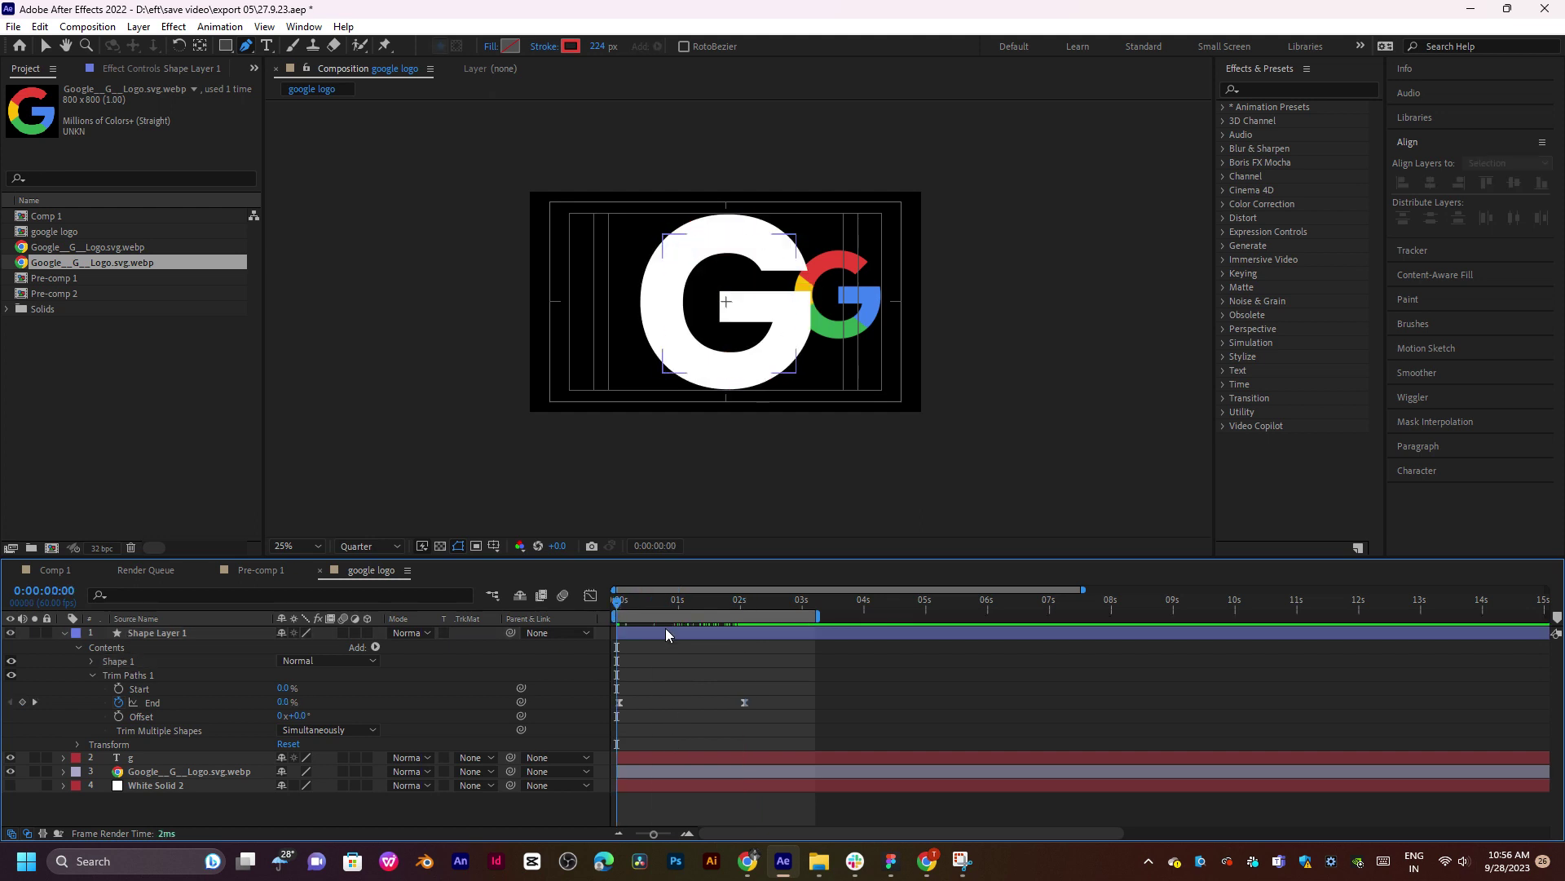
left_click(666, 631)
key("ctrl+d")
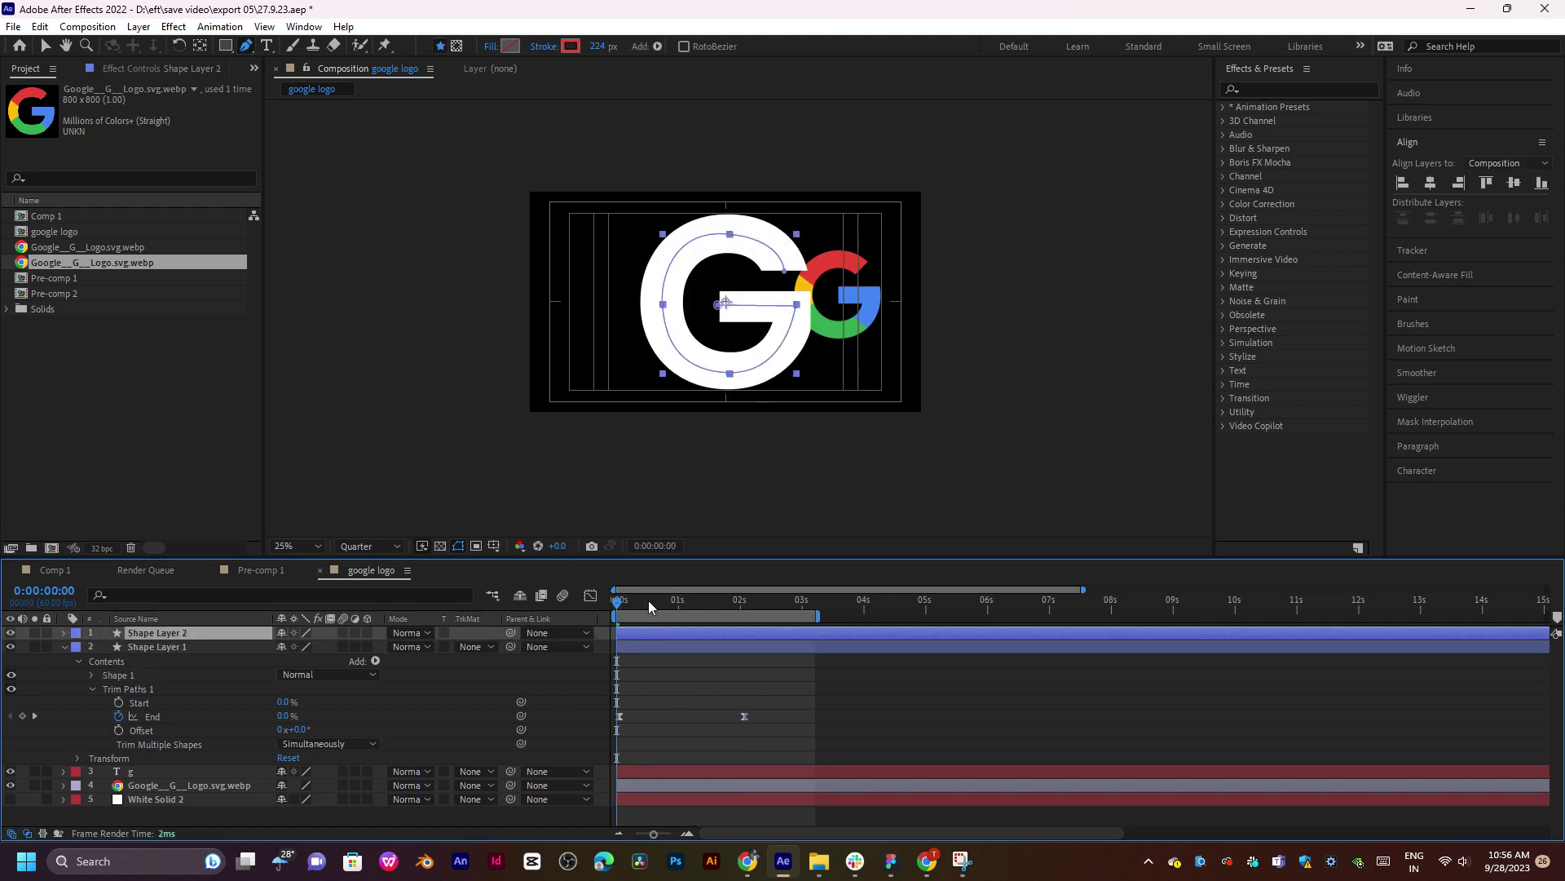
Try to trim the composition to the work area.
left_click_drag(650, 605, 745, 582)
key("equal")
key("equal")
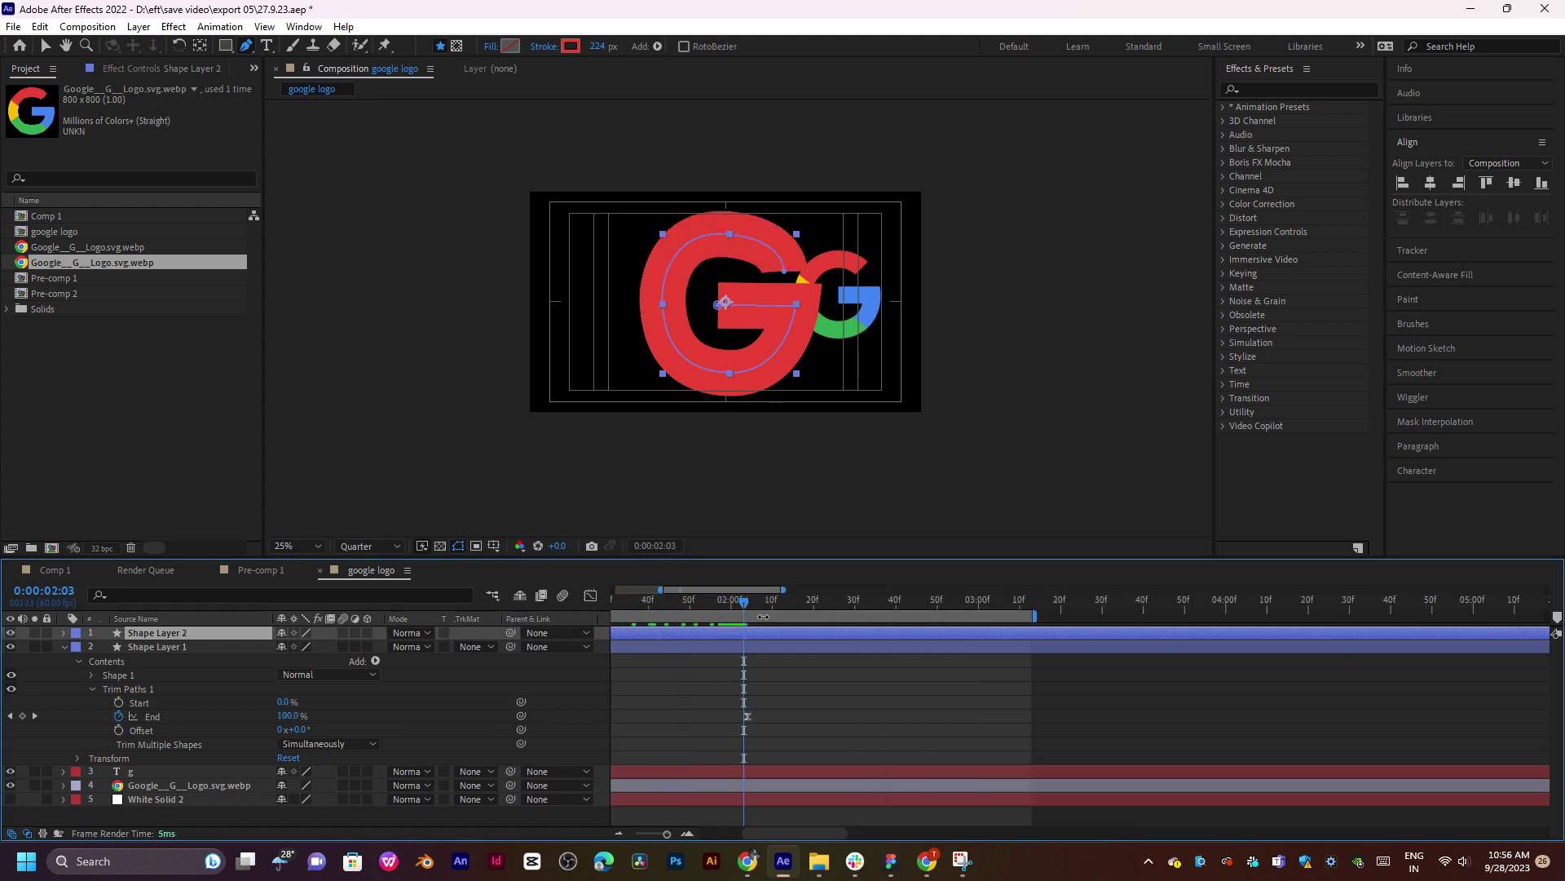
left_click(750, 599)
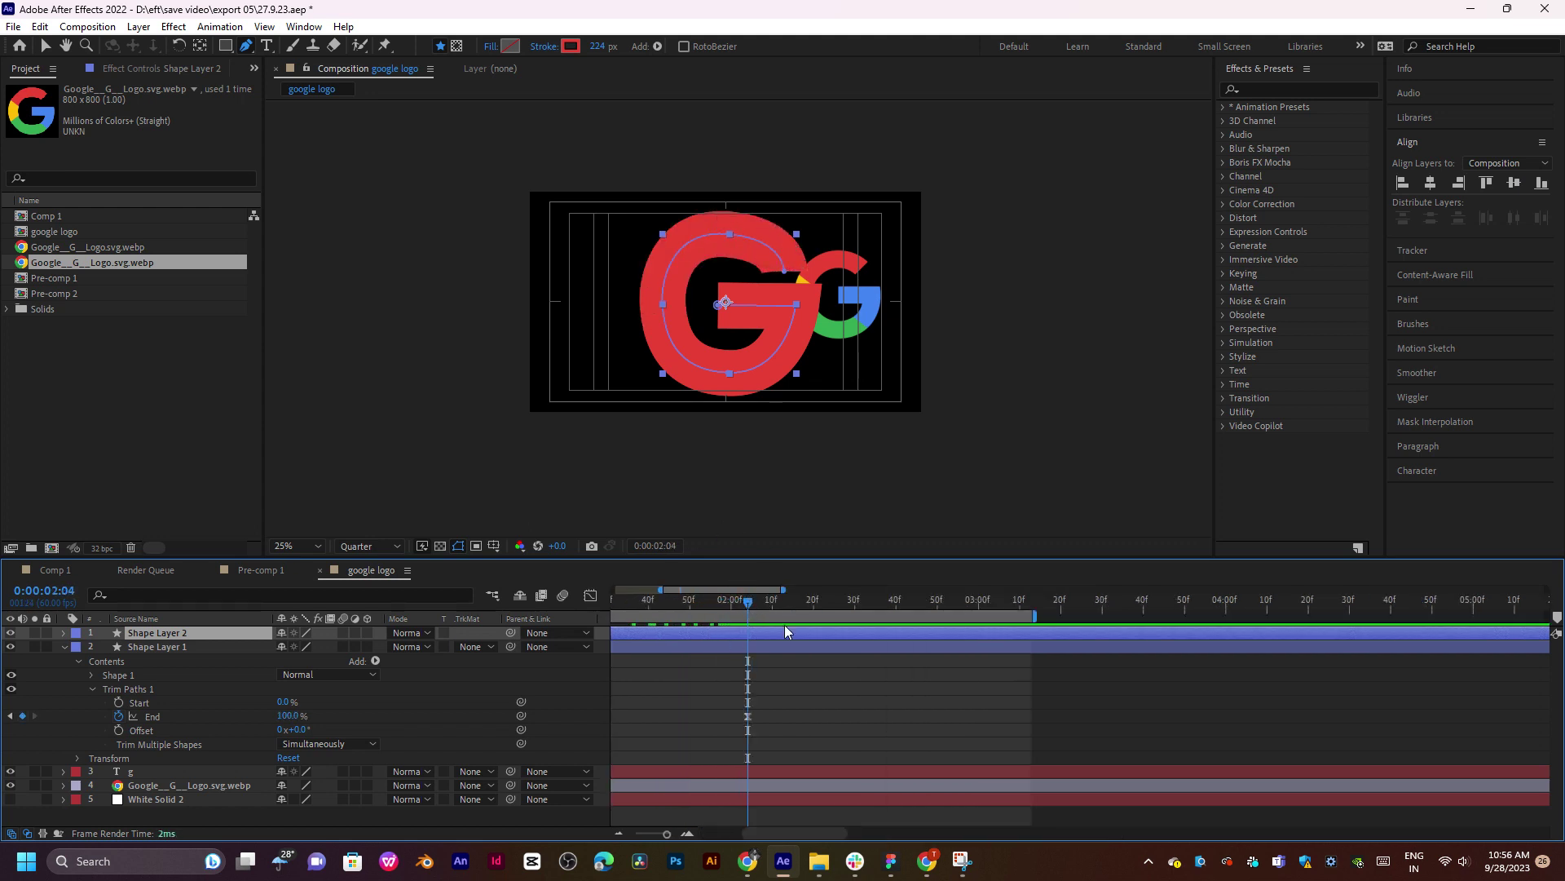
left_click(781, 604)
right_click(799, 621)
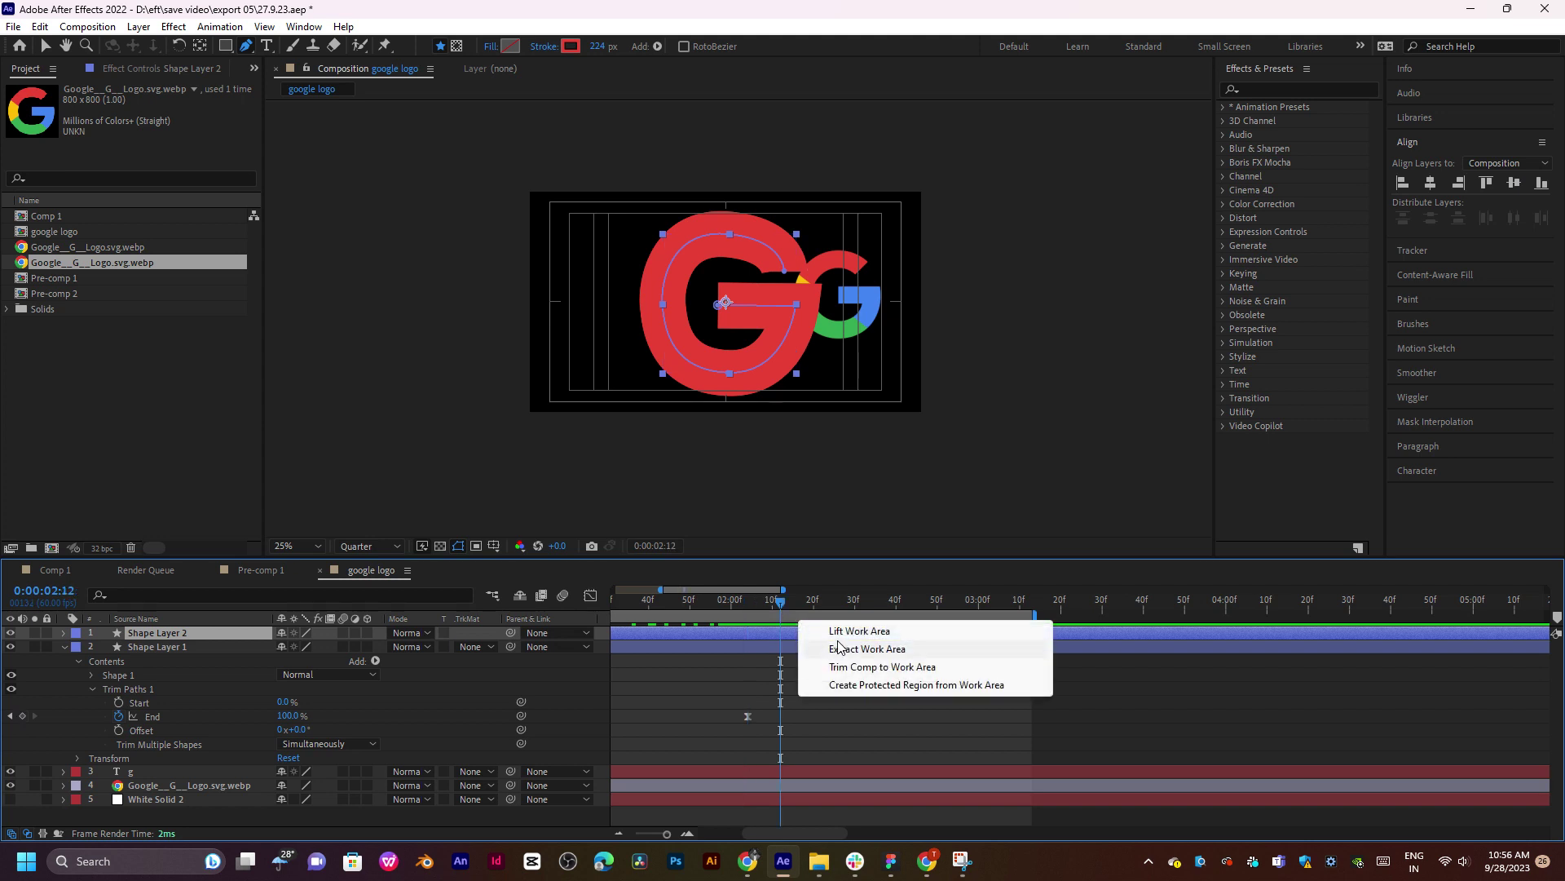
left_click(844, 667)
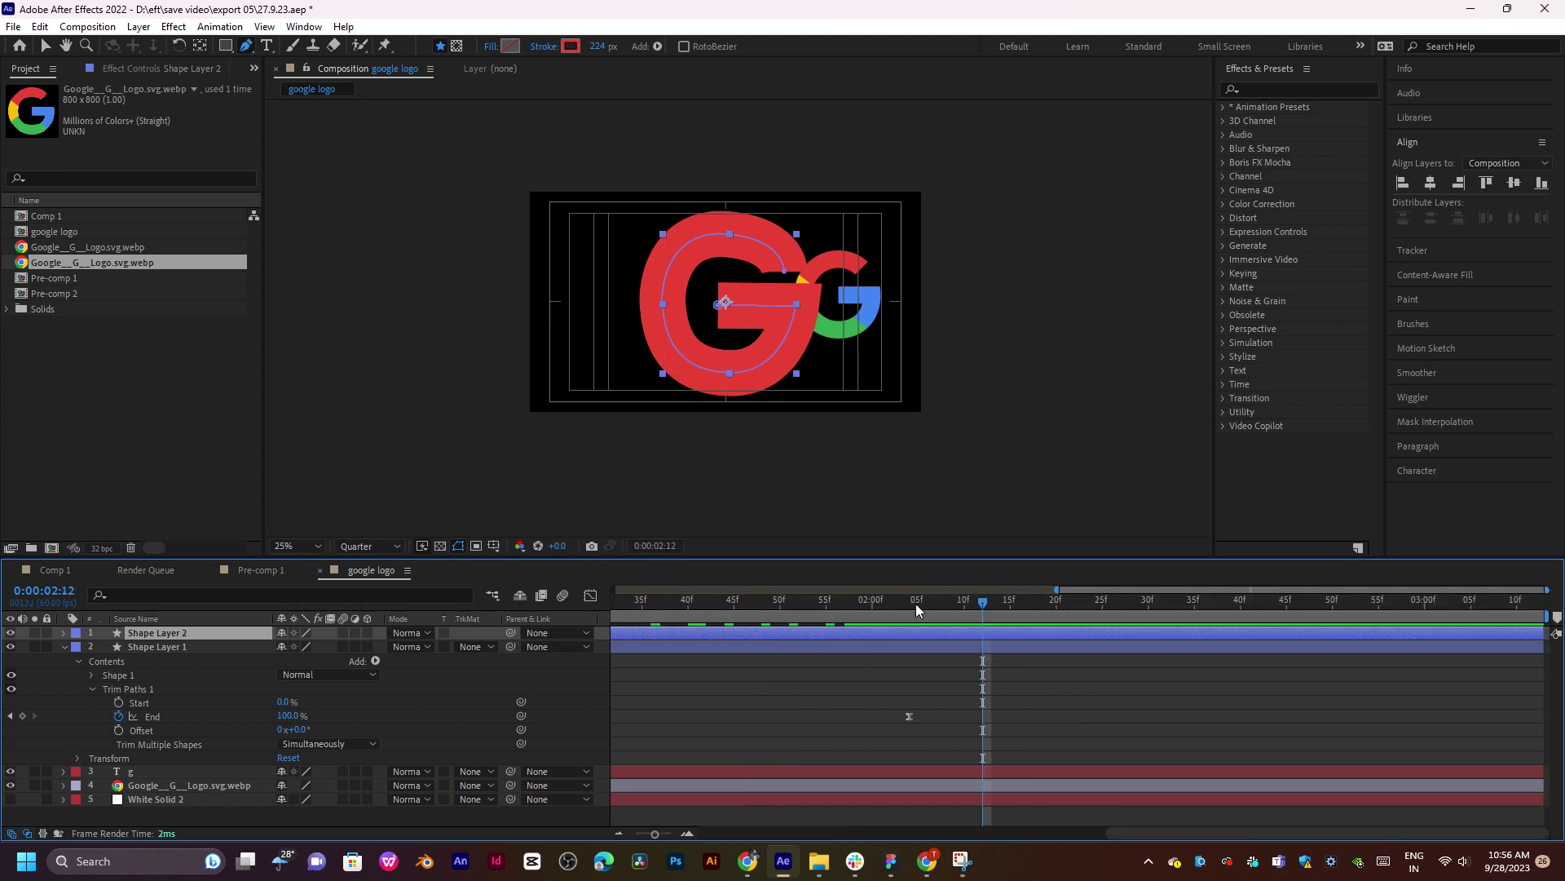
scroll(917, 603, "down", 3)
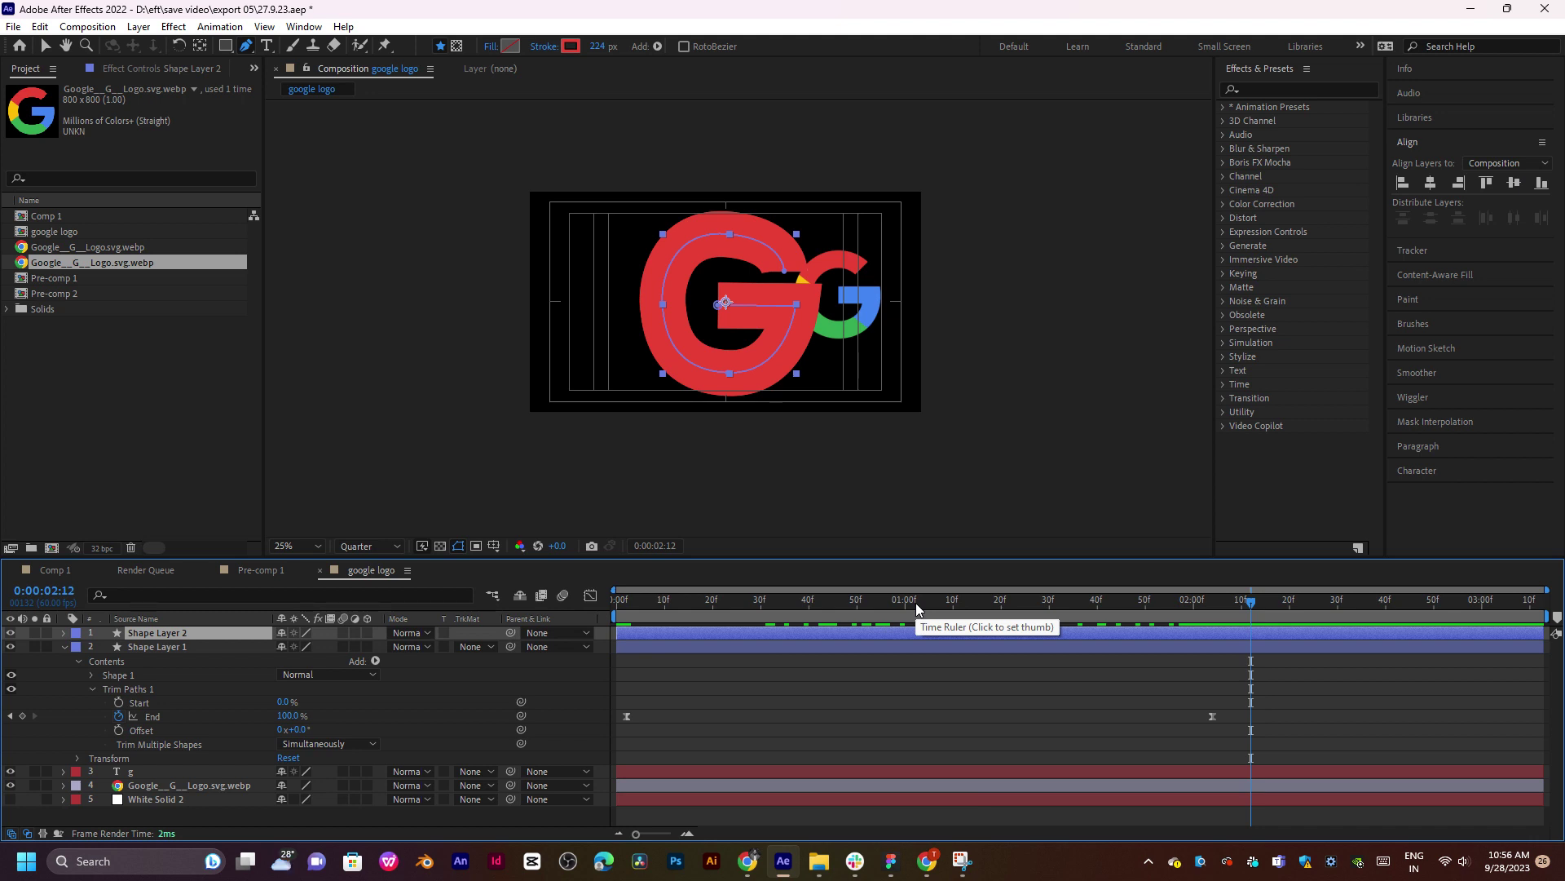
key("equal")
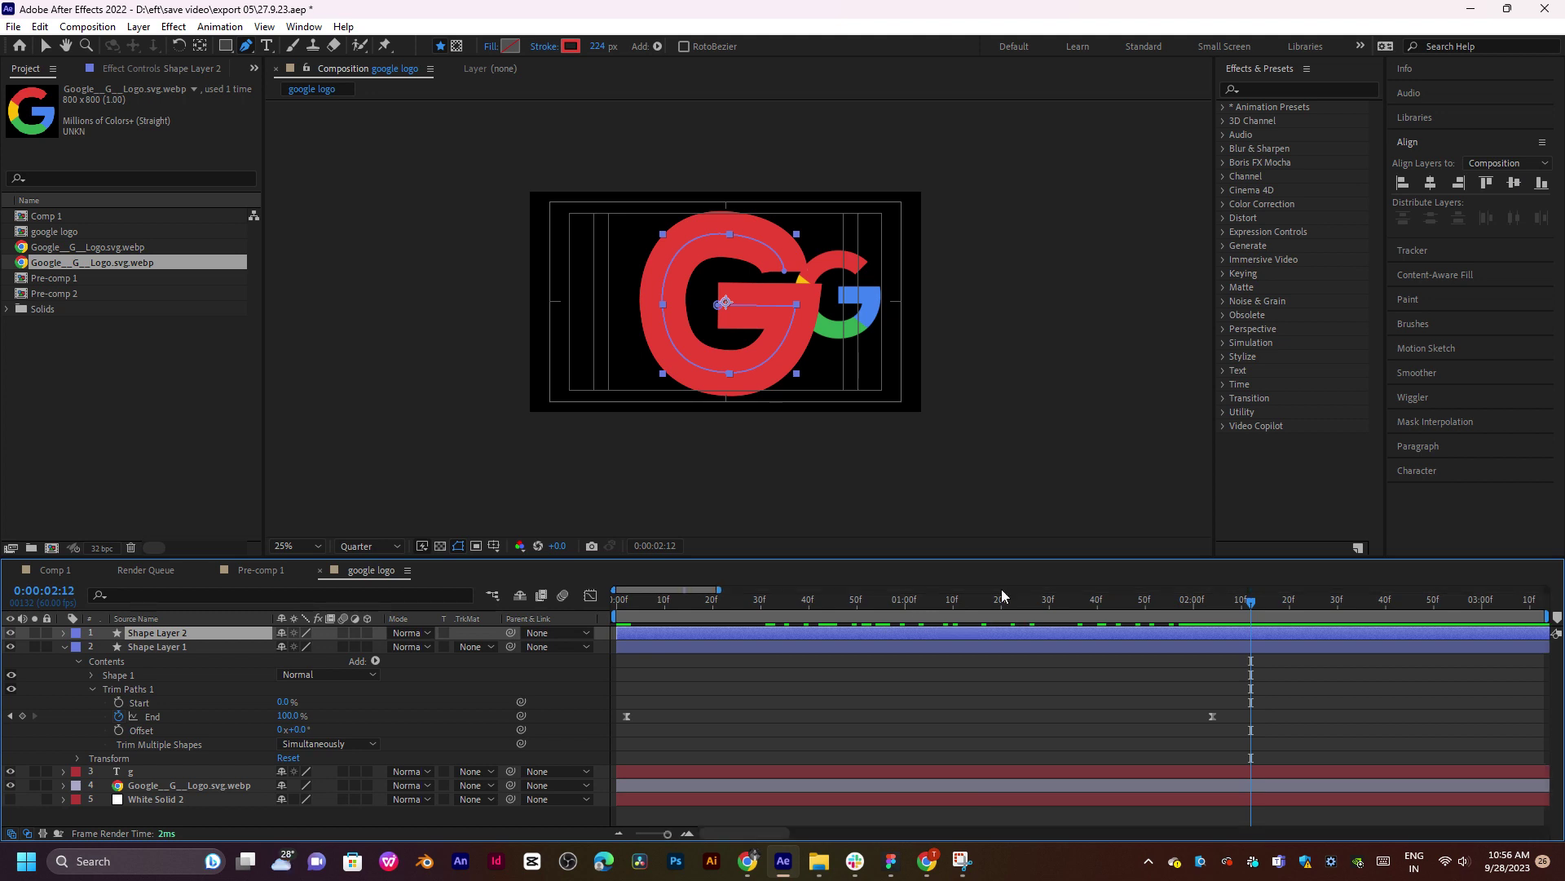
left_click_drag(843, 603, 843, 606)
key("minus")
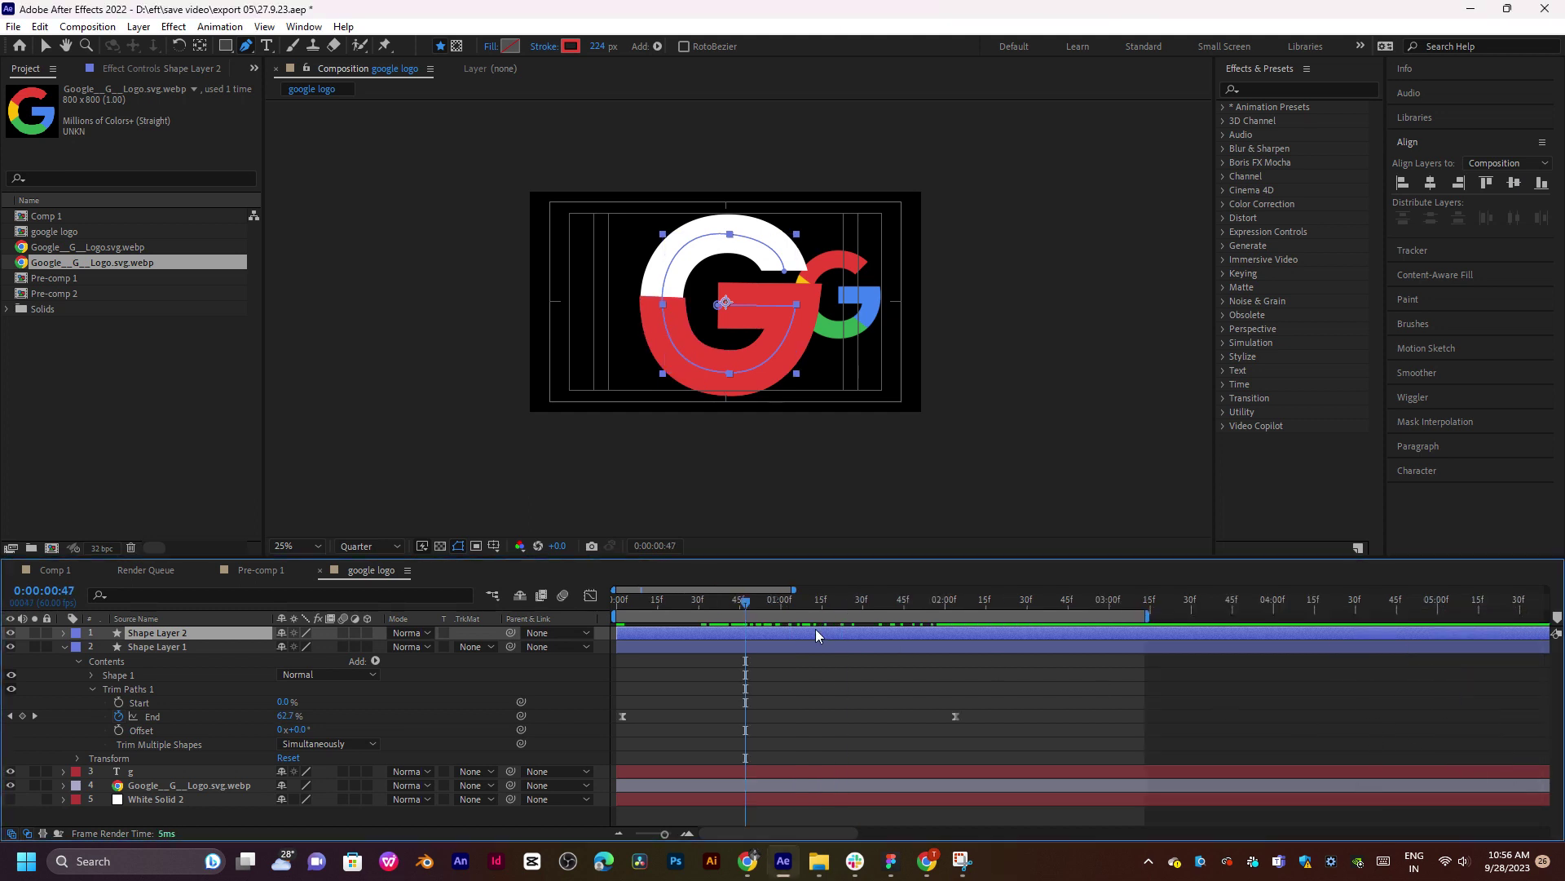
key("minus")
key("minus")
Go to the last End keyframe at 0:00:02:04 and show the keyframed properties of the duplicate Shape Layer 2.
left_click_drag(699, 603, 995, 605)
key("equal")
key("equal")
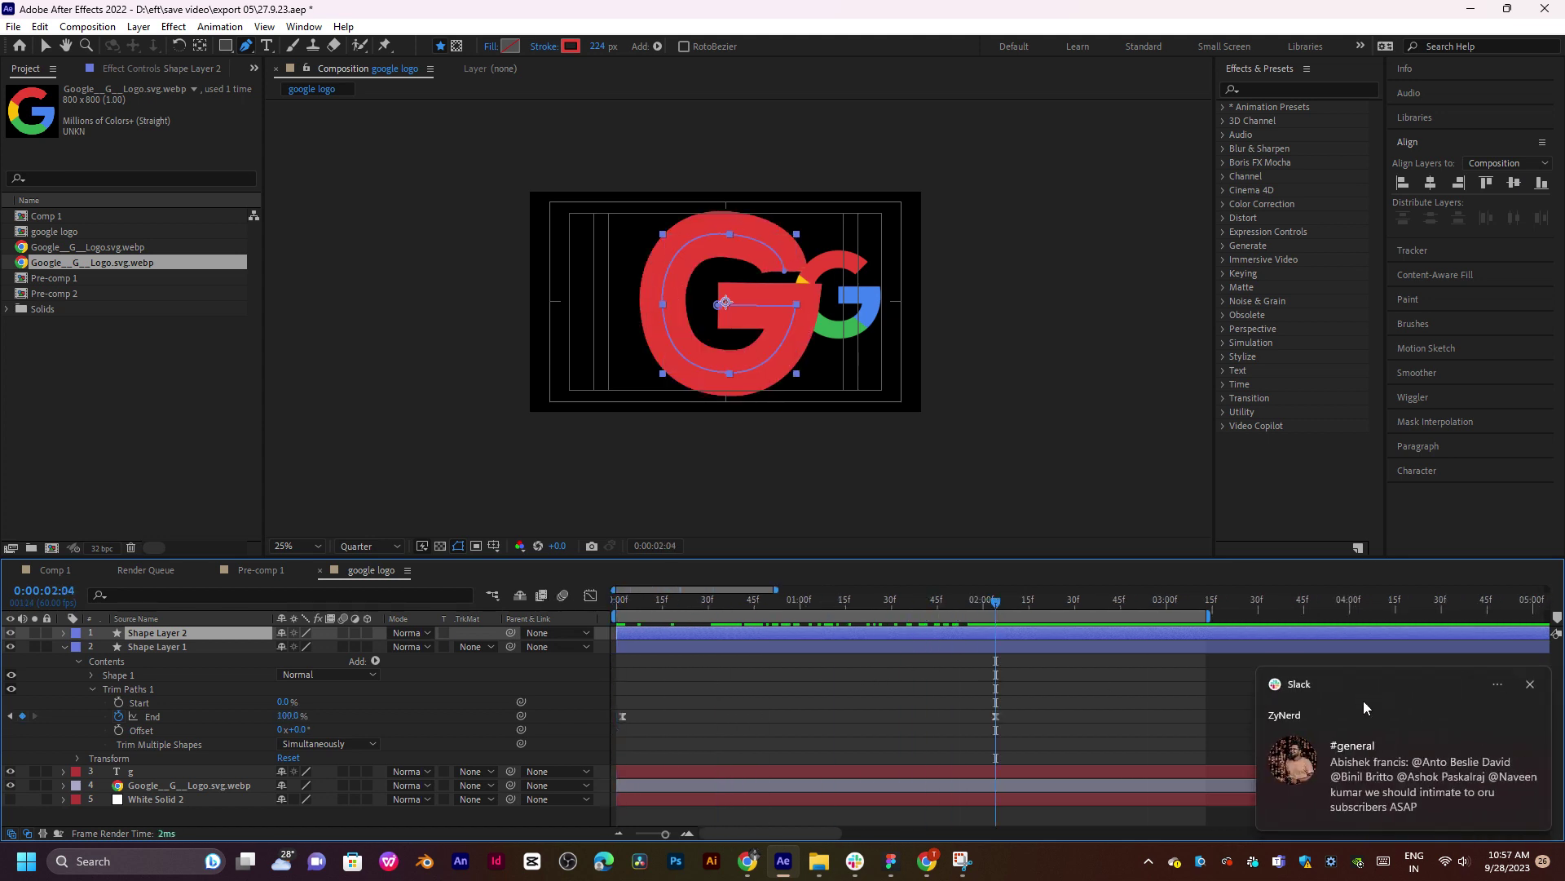
left_click(1528, 681)
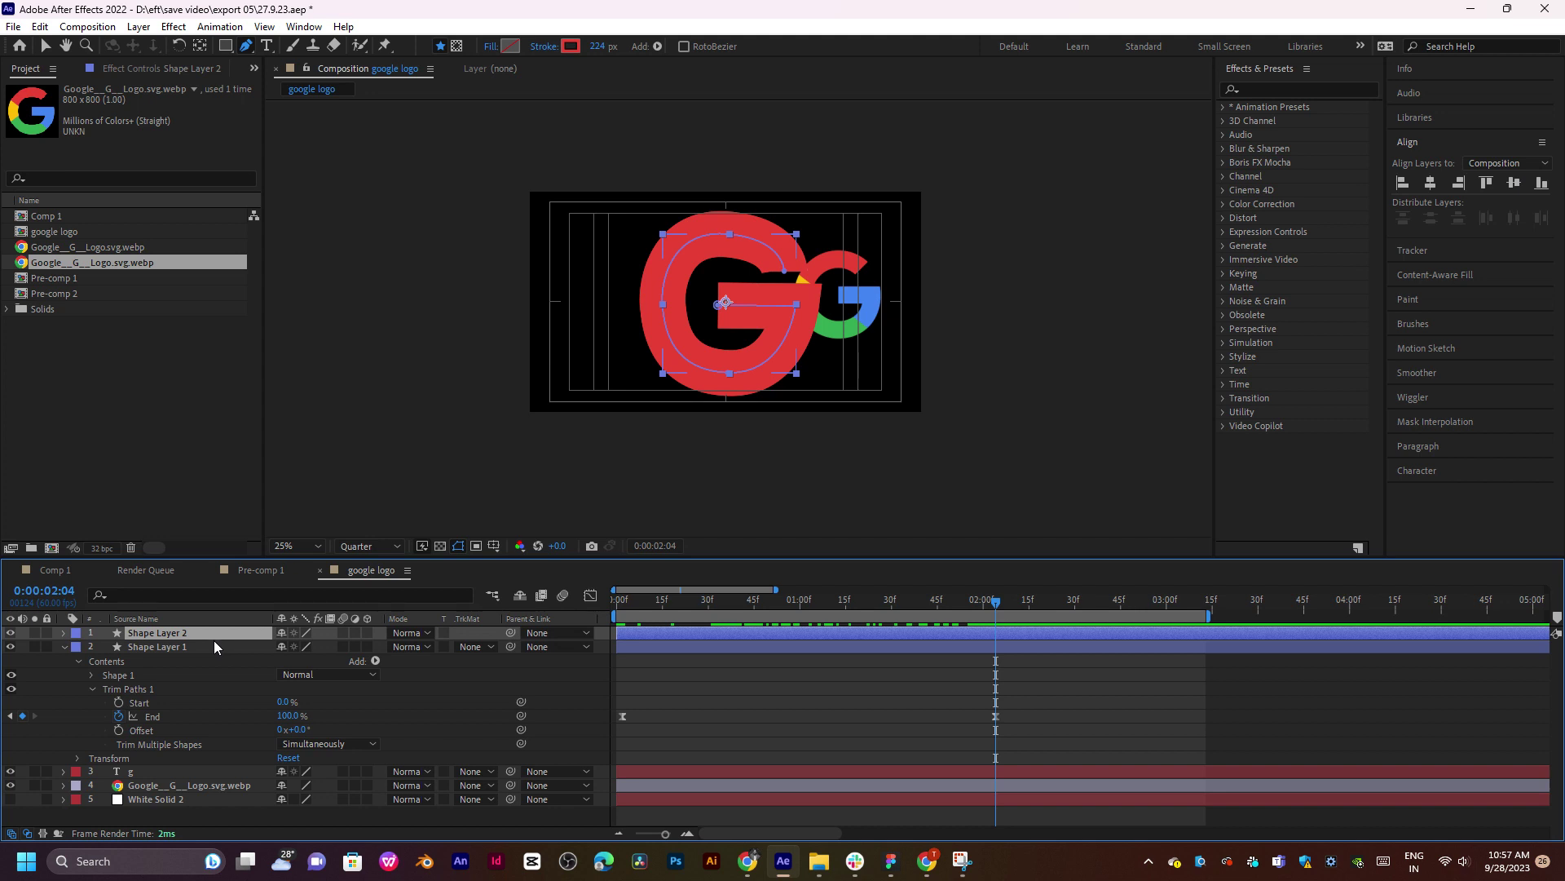
key("u")
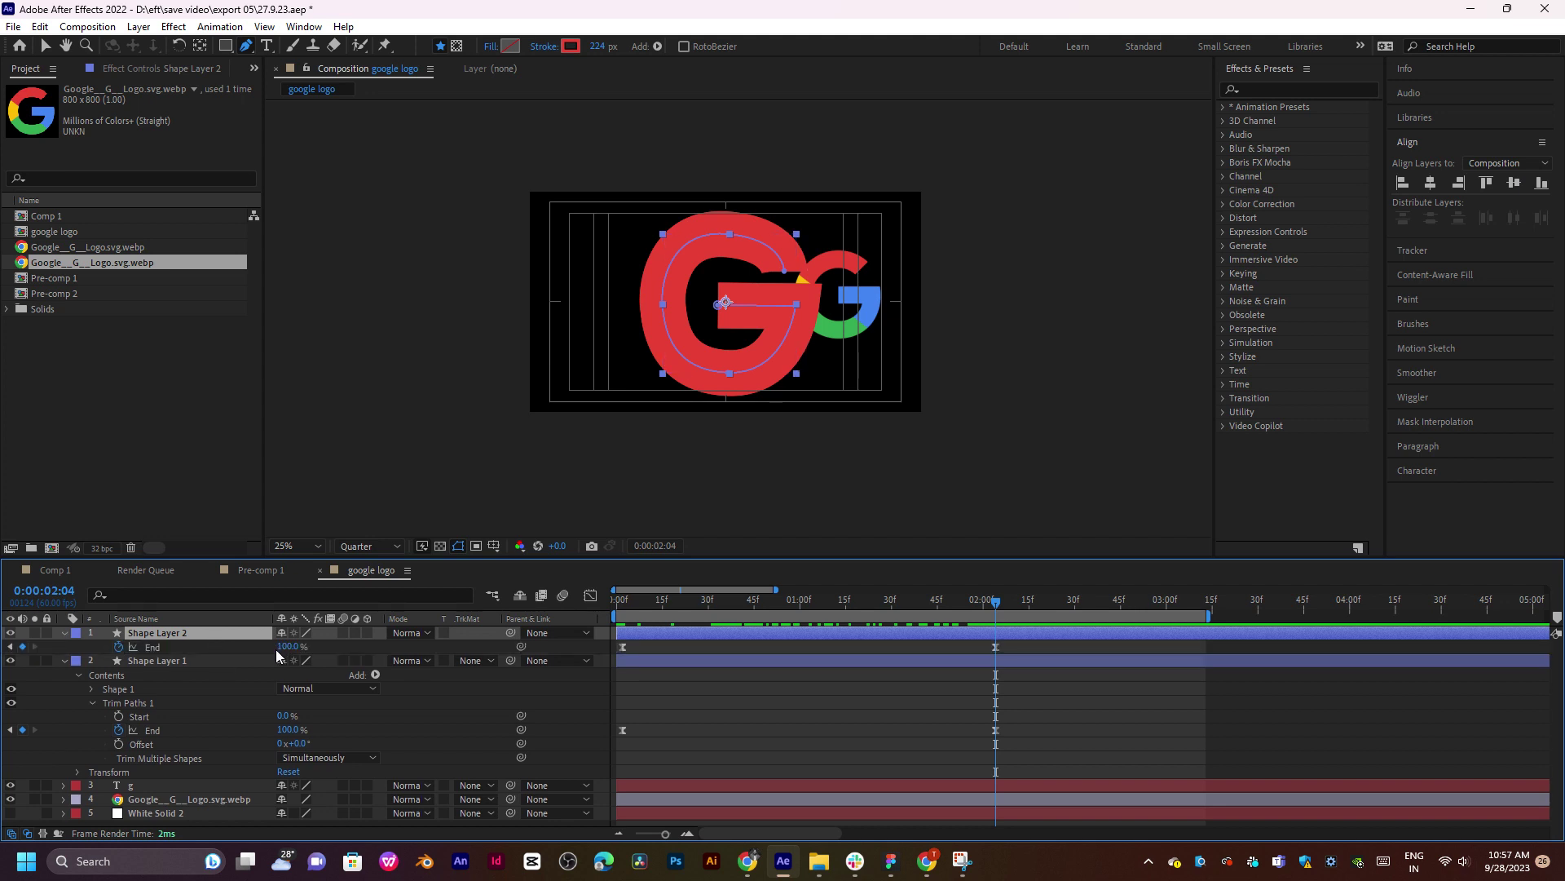
mouse_move(286, 646)
left_mouse_down()
mouse_move(268, 648)
mouse_move(285, 646)
left_mouse_up()
key("ctrl+z")
Change Shape Layer 2's stroke colour to the yellow FBBC05 sampled from the reference logo.
left_click(574, 50)
left_click(898, 483)
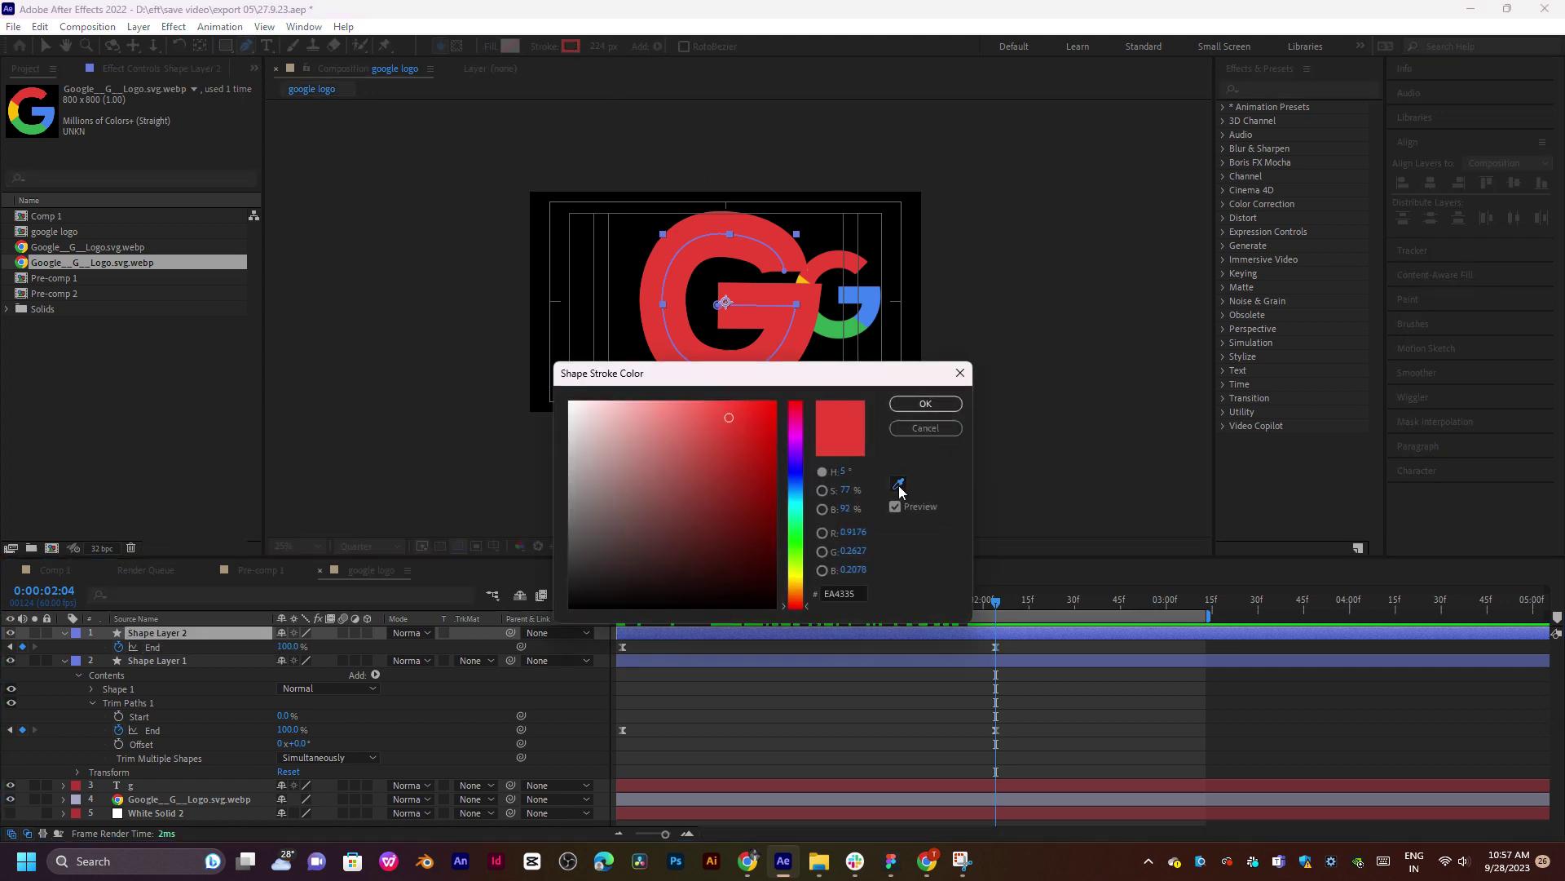
left_click(807, 276)
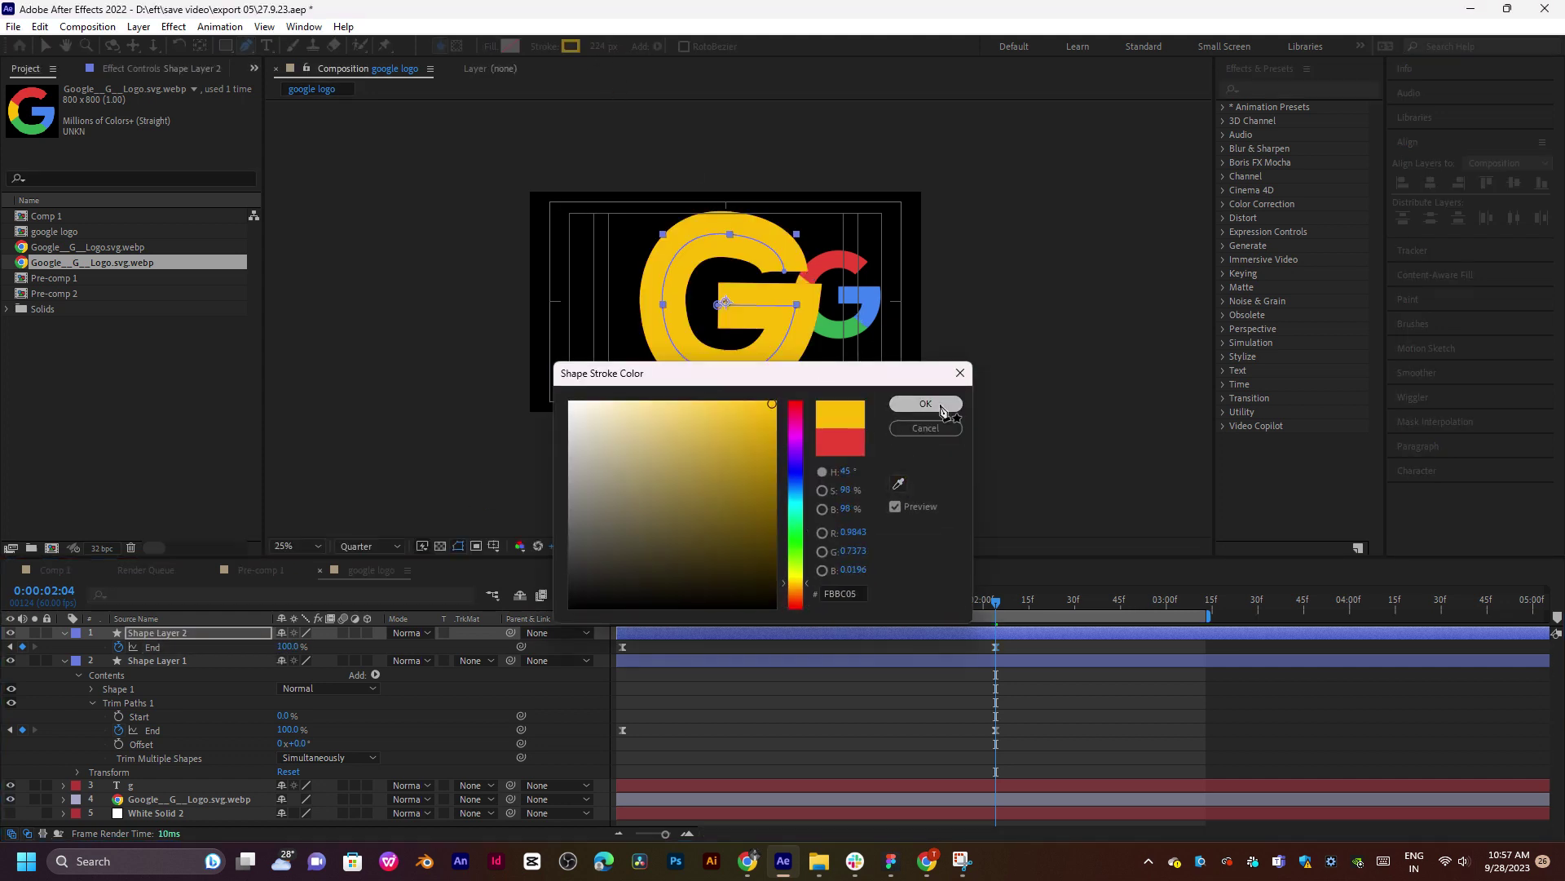
left_click(925, 403)
Set the yellow layer's End value to 70% on its keyframe at 0:00:02:04.
left_click_drag(288, 647, 261, 648)
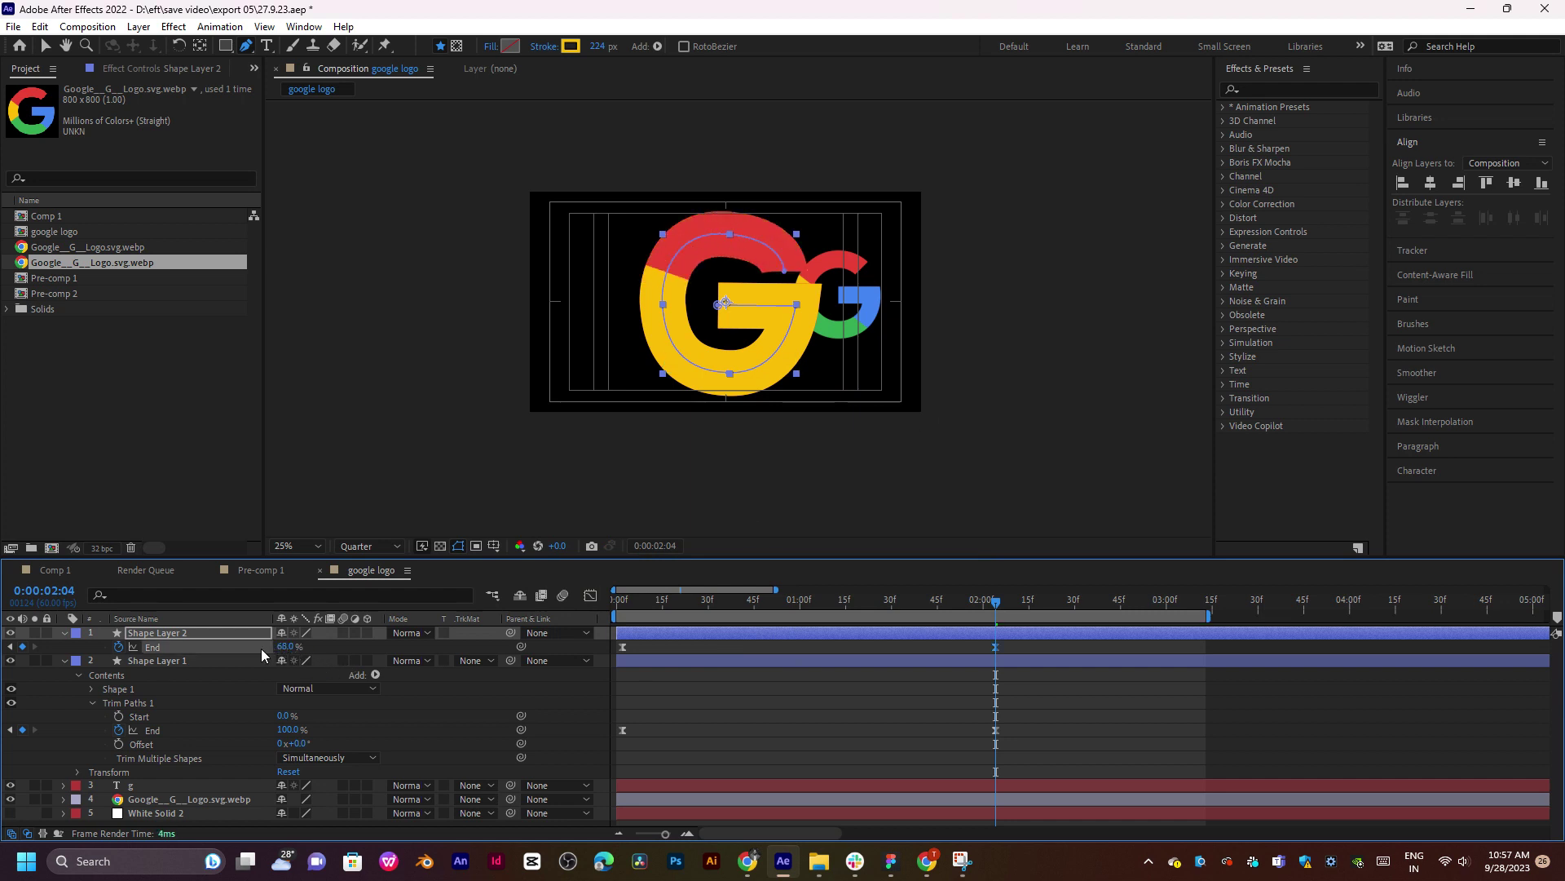
left_click(286, 647)
type("70")
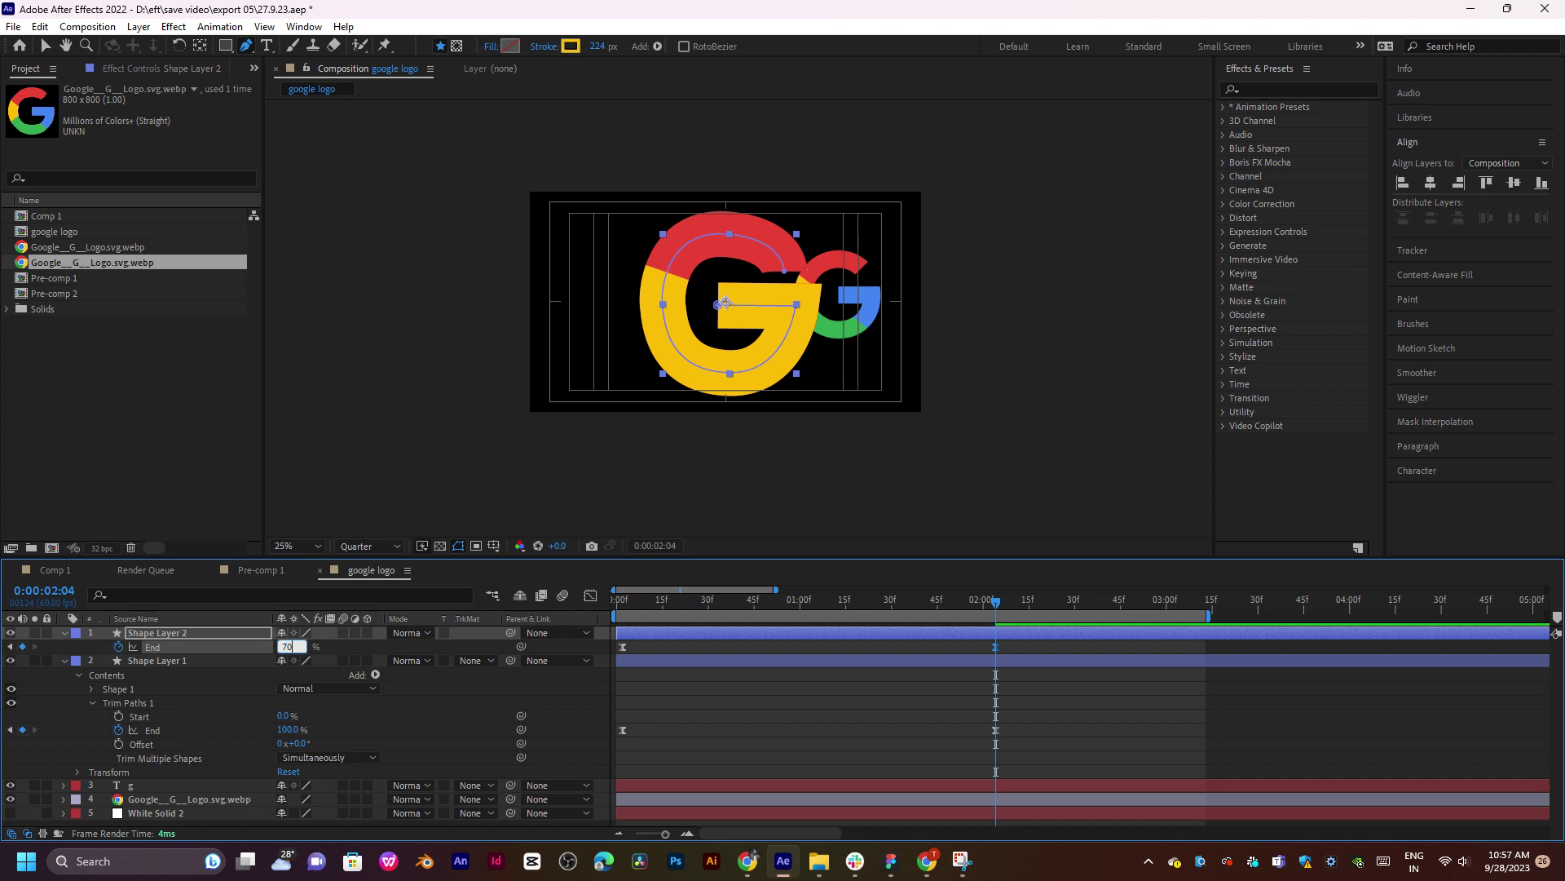
key("Return")
Preview the layered red and yellow reveal from the start, viewing the composition up close at 50%.
key("space")
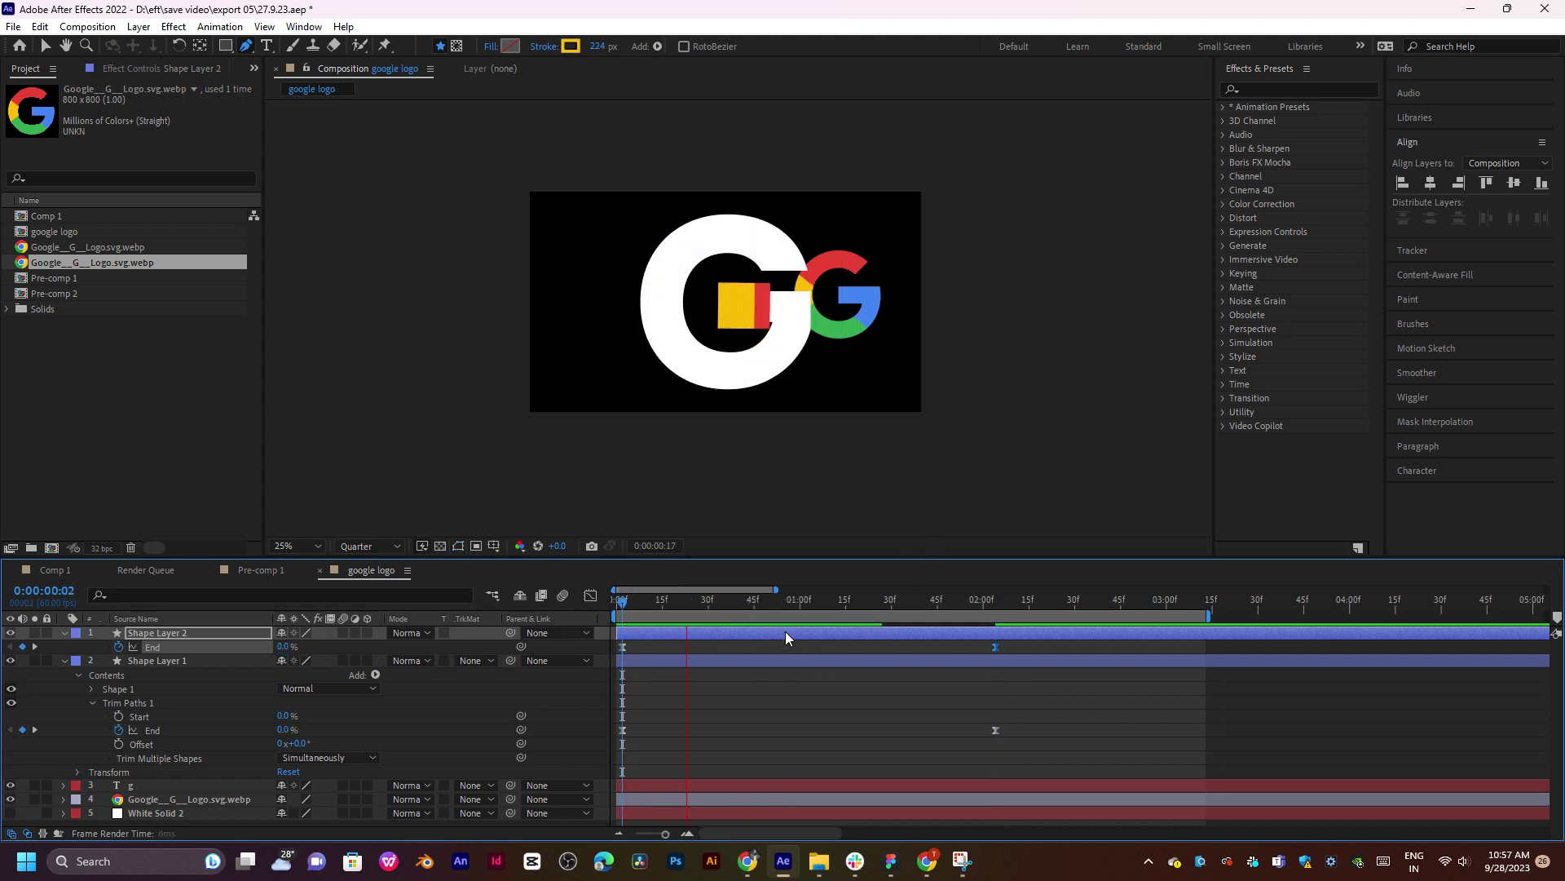
key("space")
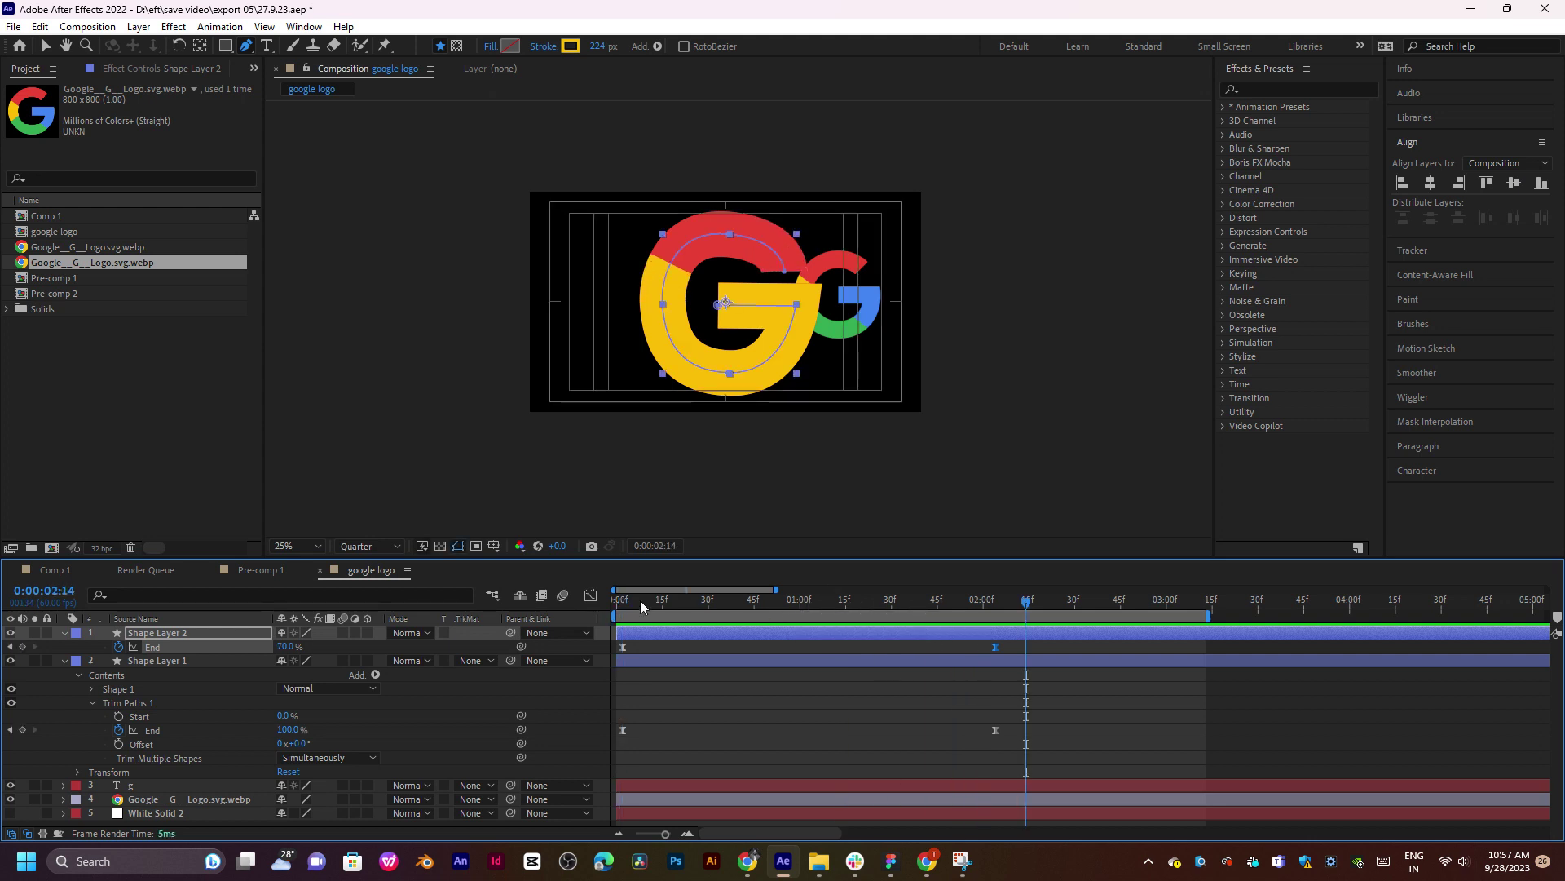
key("Home")
key("space")
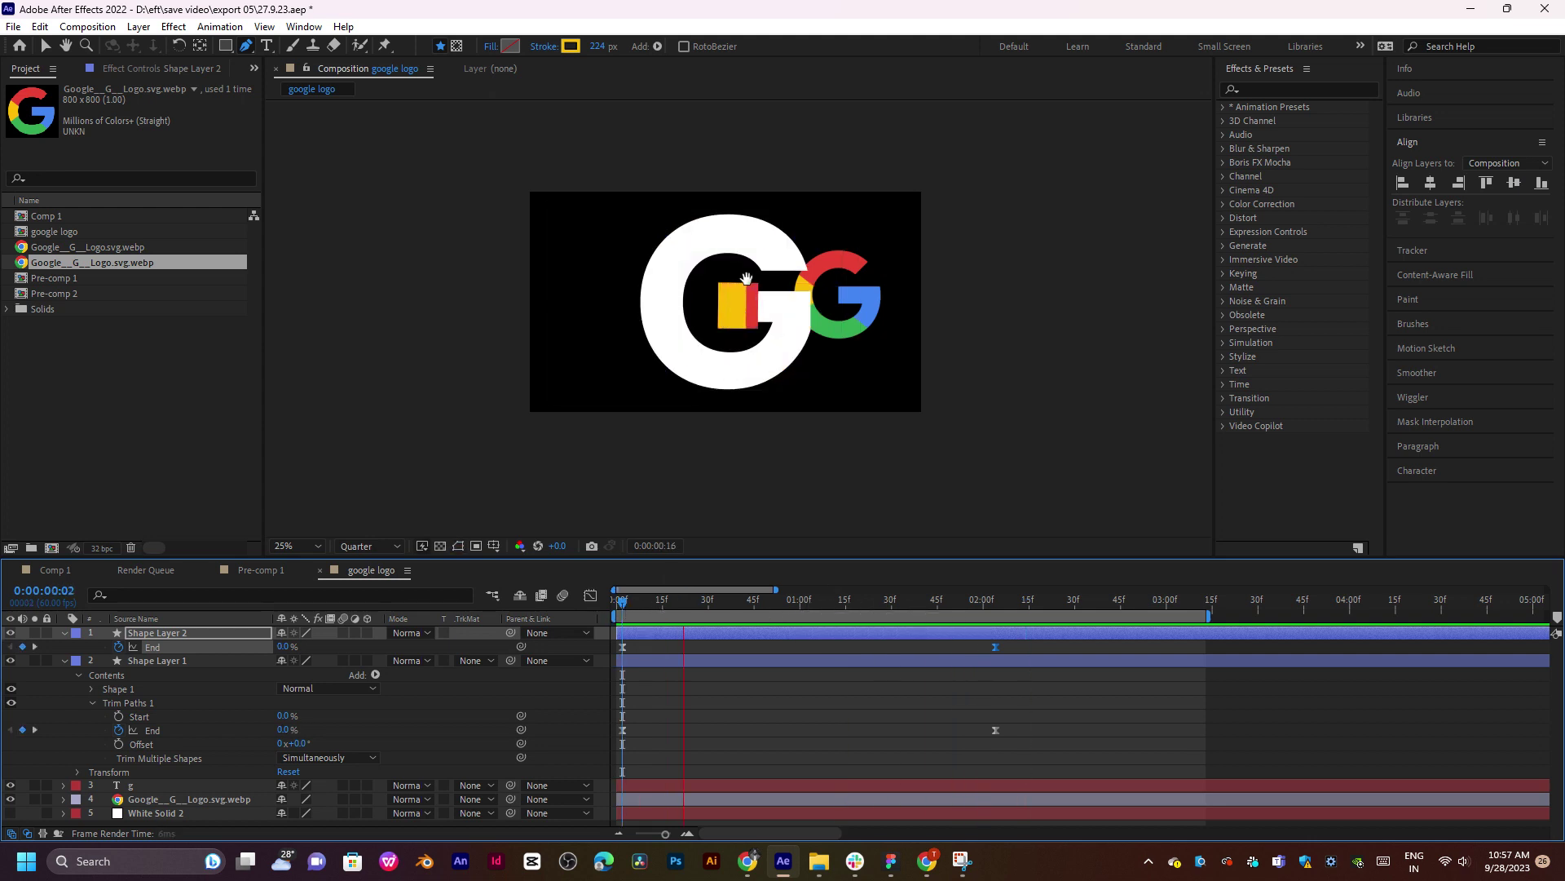
key("space")
scroll(737, 317, "up", 2)
left_click_drag(798, 280, 756, 322)
key("g")
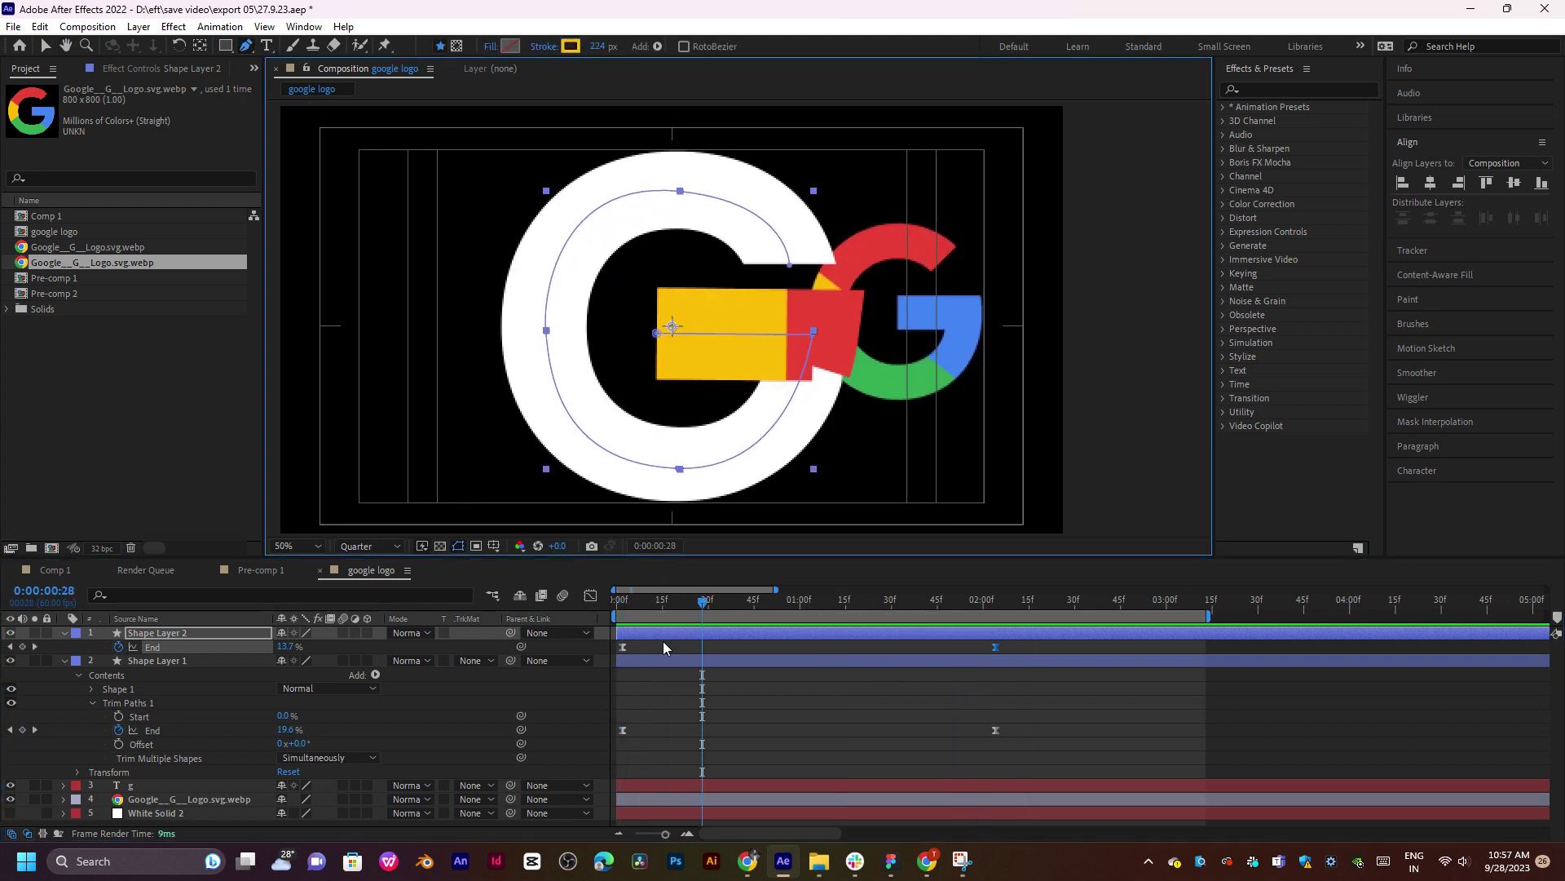
left_click(623, 605)
key("space")
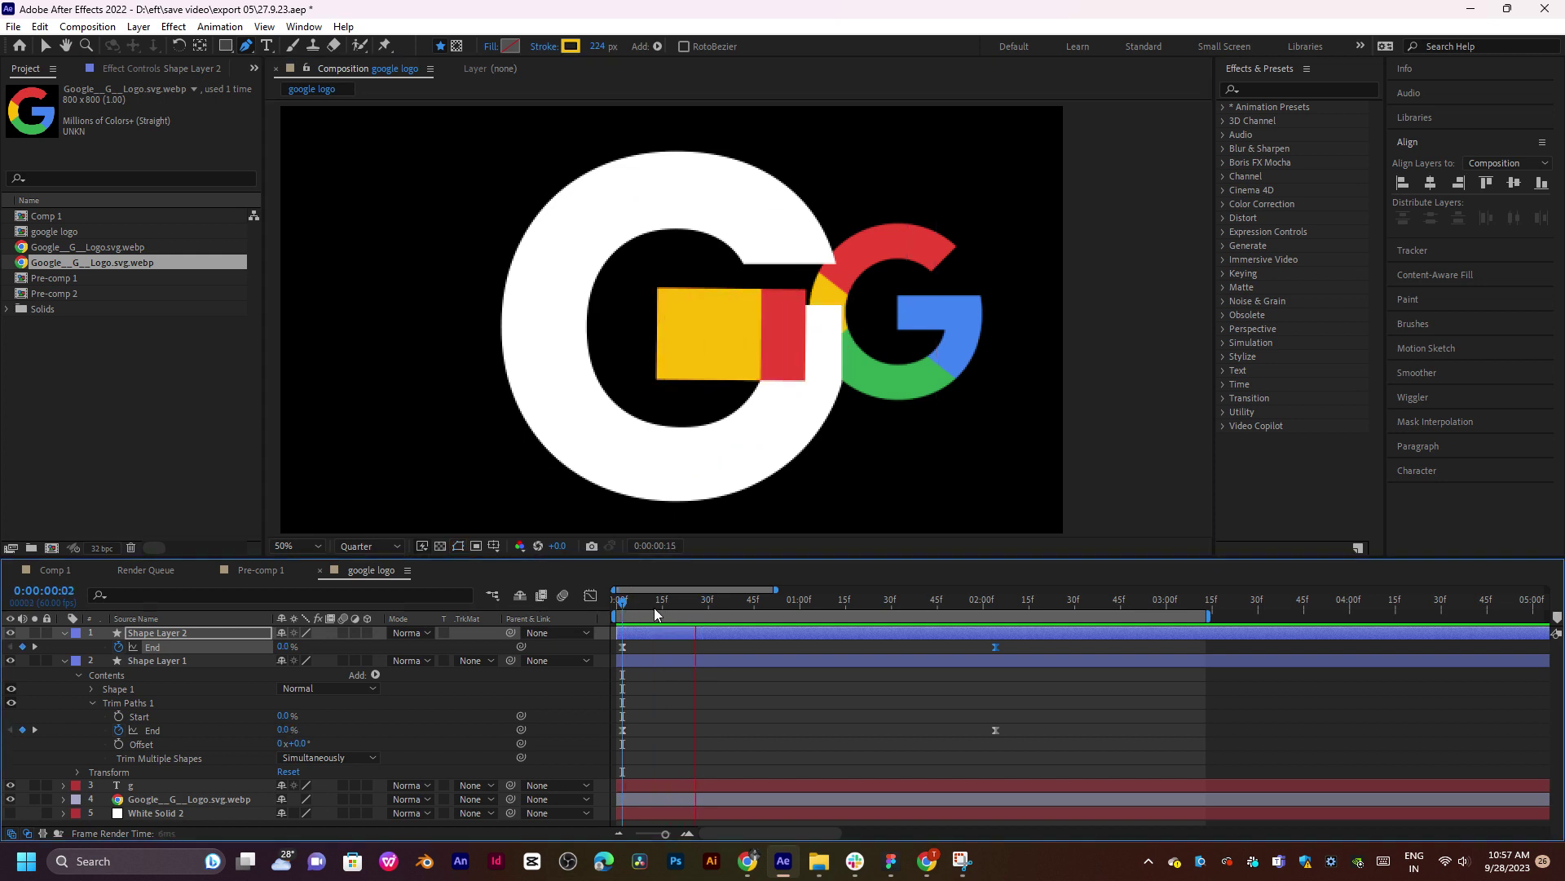
key("space")
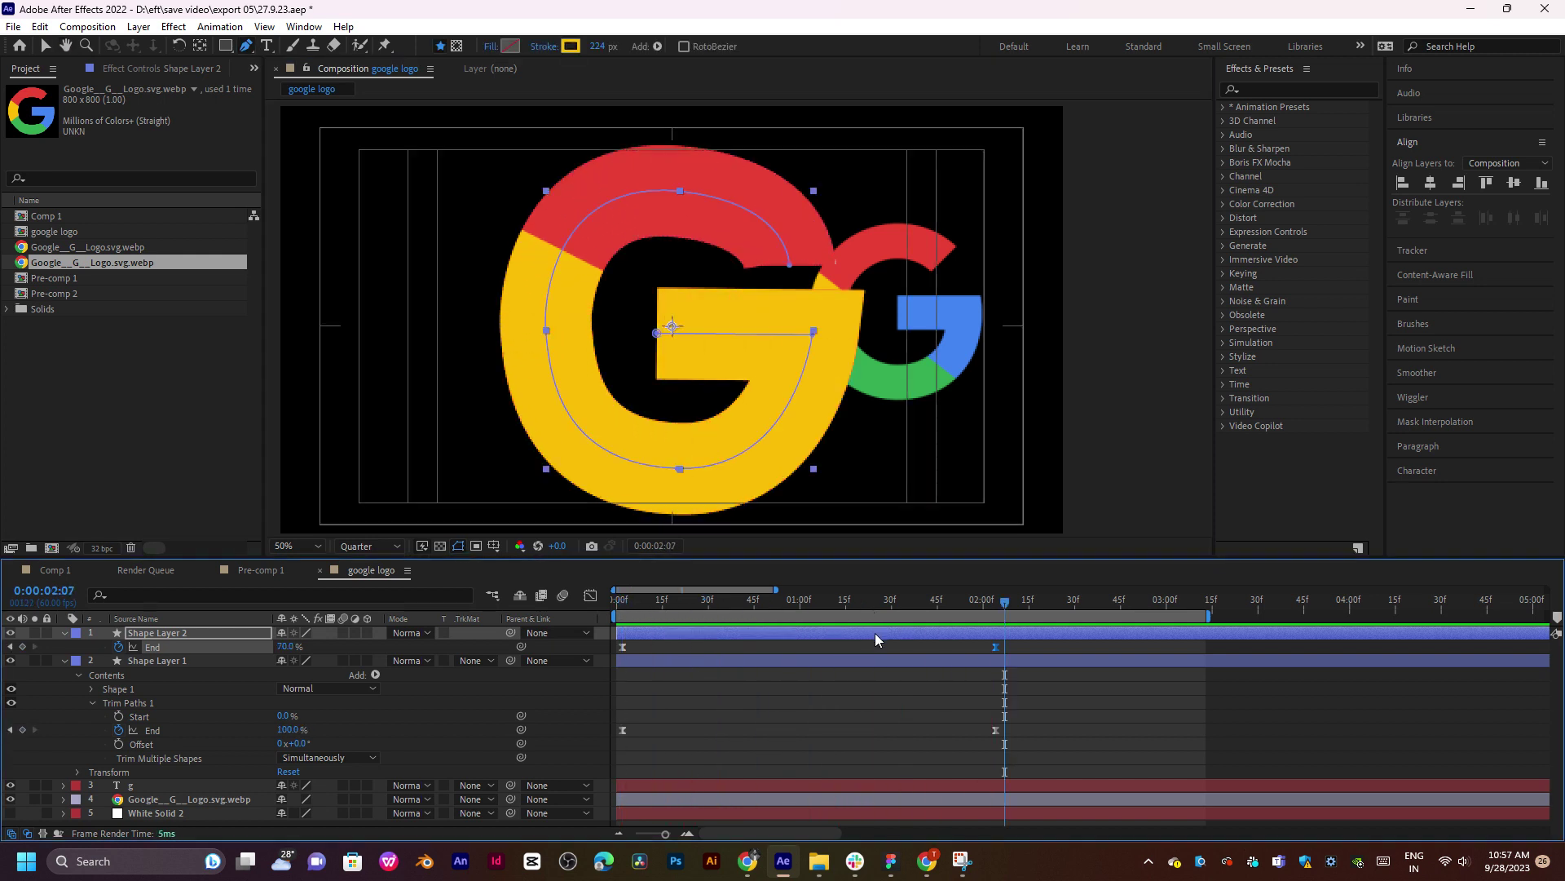
Duplicate the yellow stroke layer and change the copy's stroke to the green 34A853 sampled from the reference logo.
key("ctrl+d")
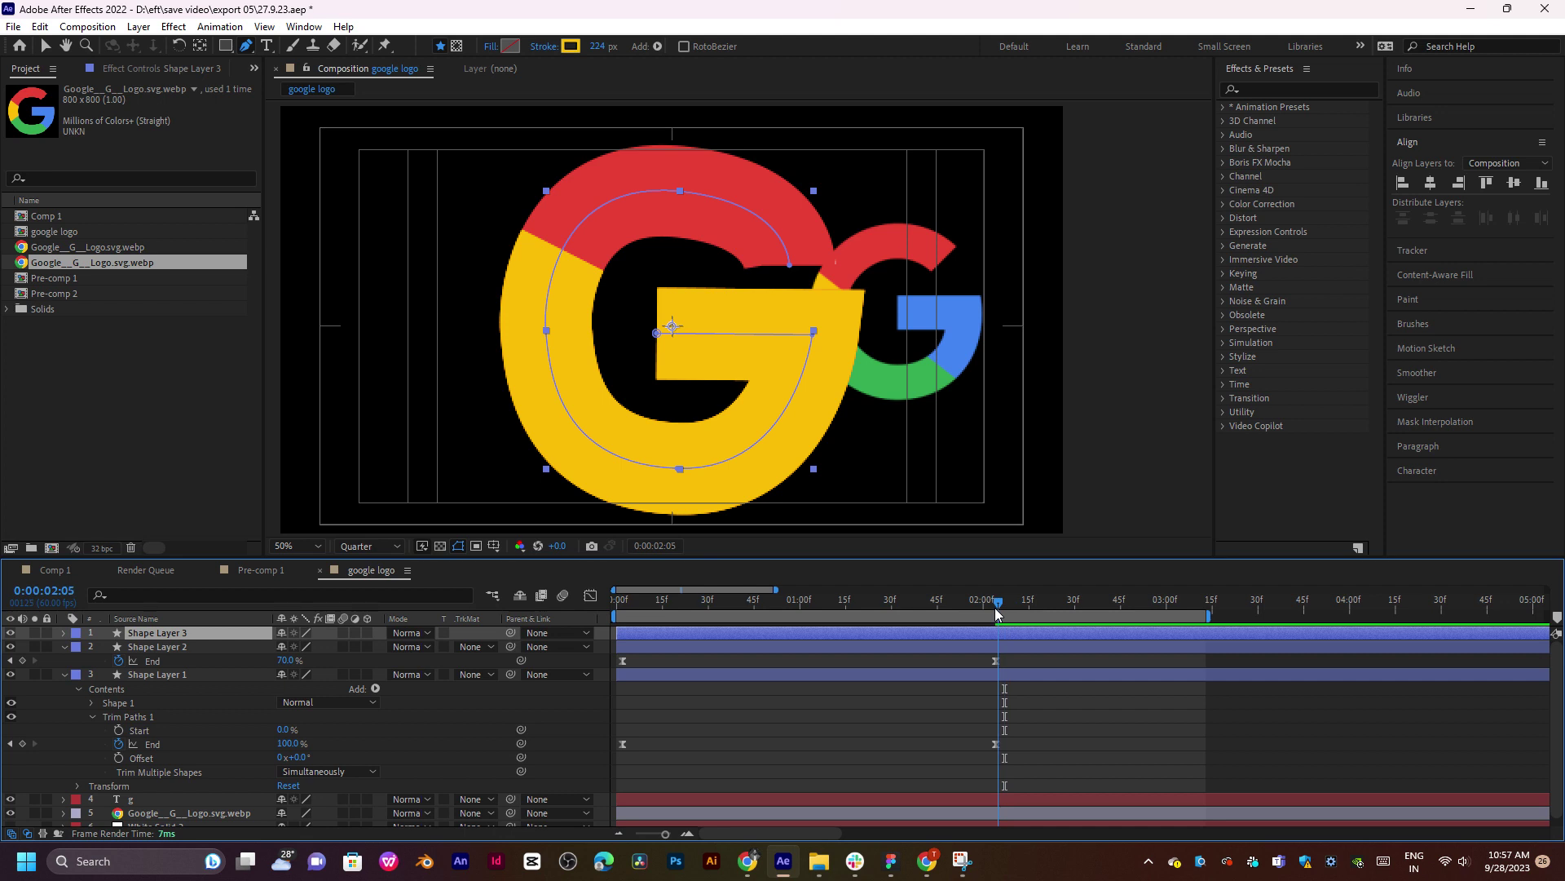
left_click(995, 609)
key("u")
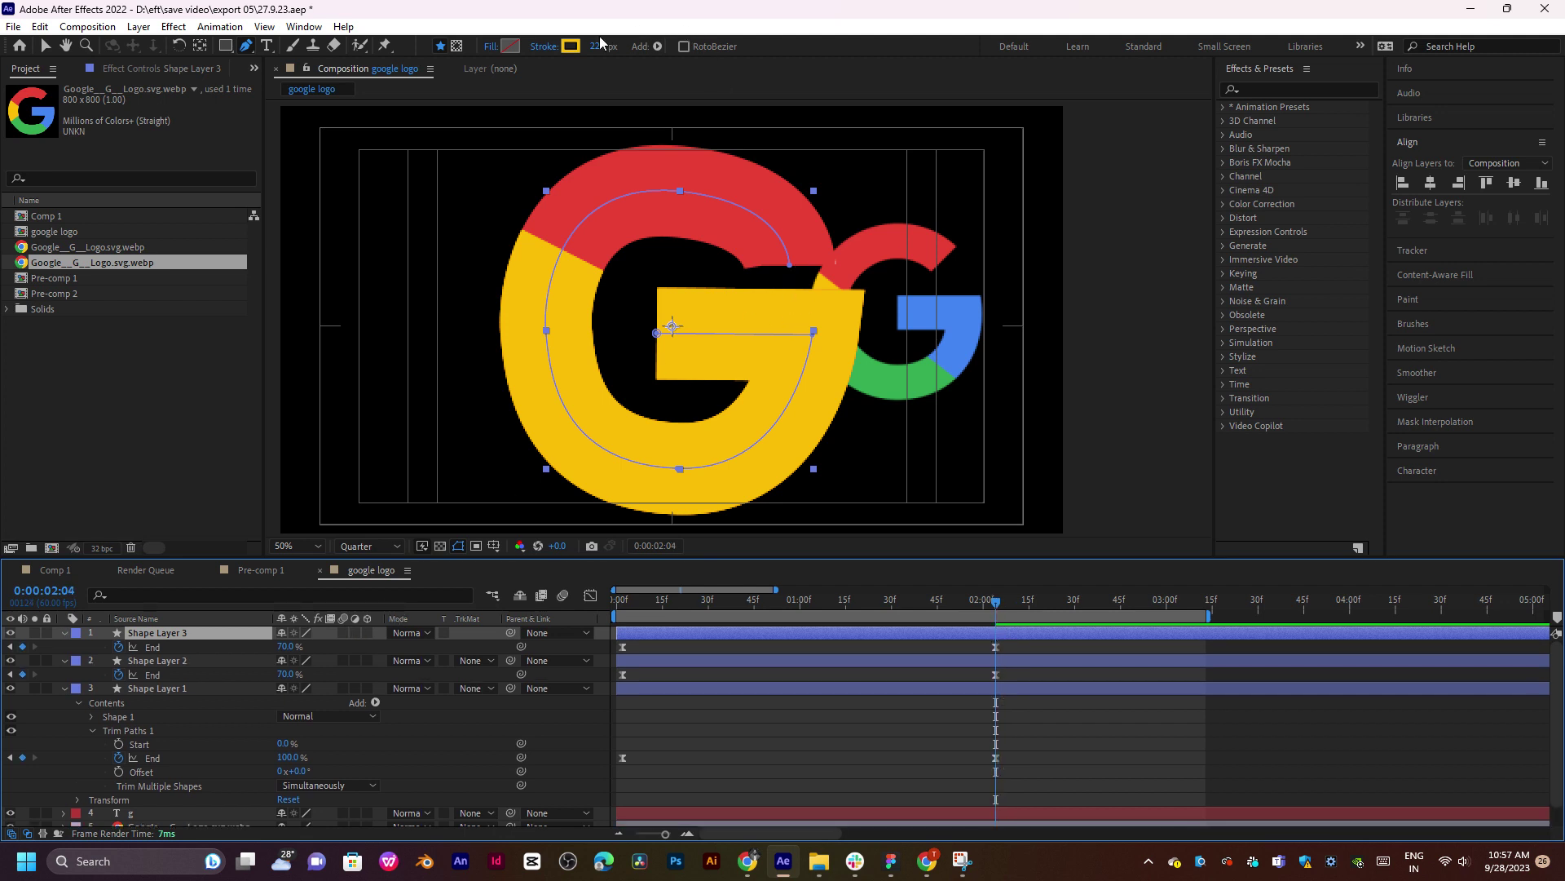
left_click(570, 45)
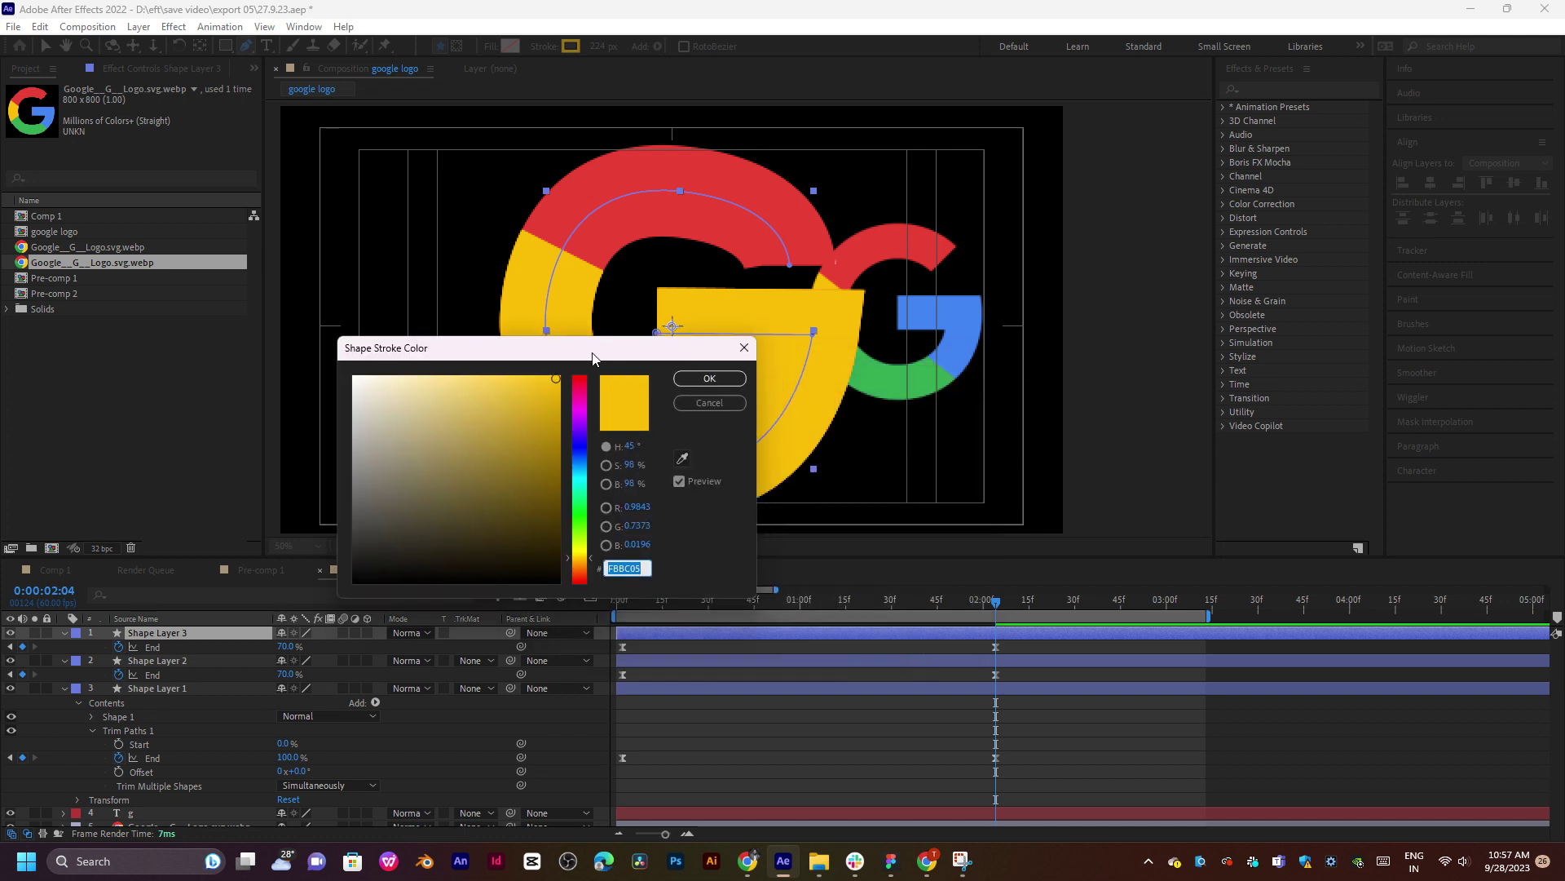
left_click_drag(592, 352, 643, 322)
left_click(936, 391)
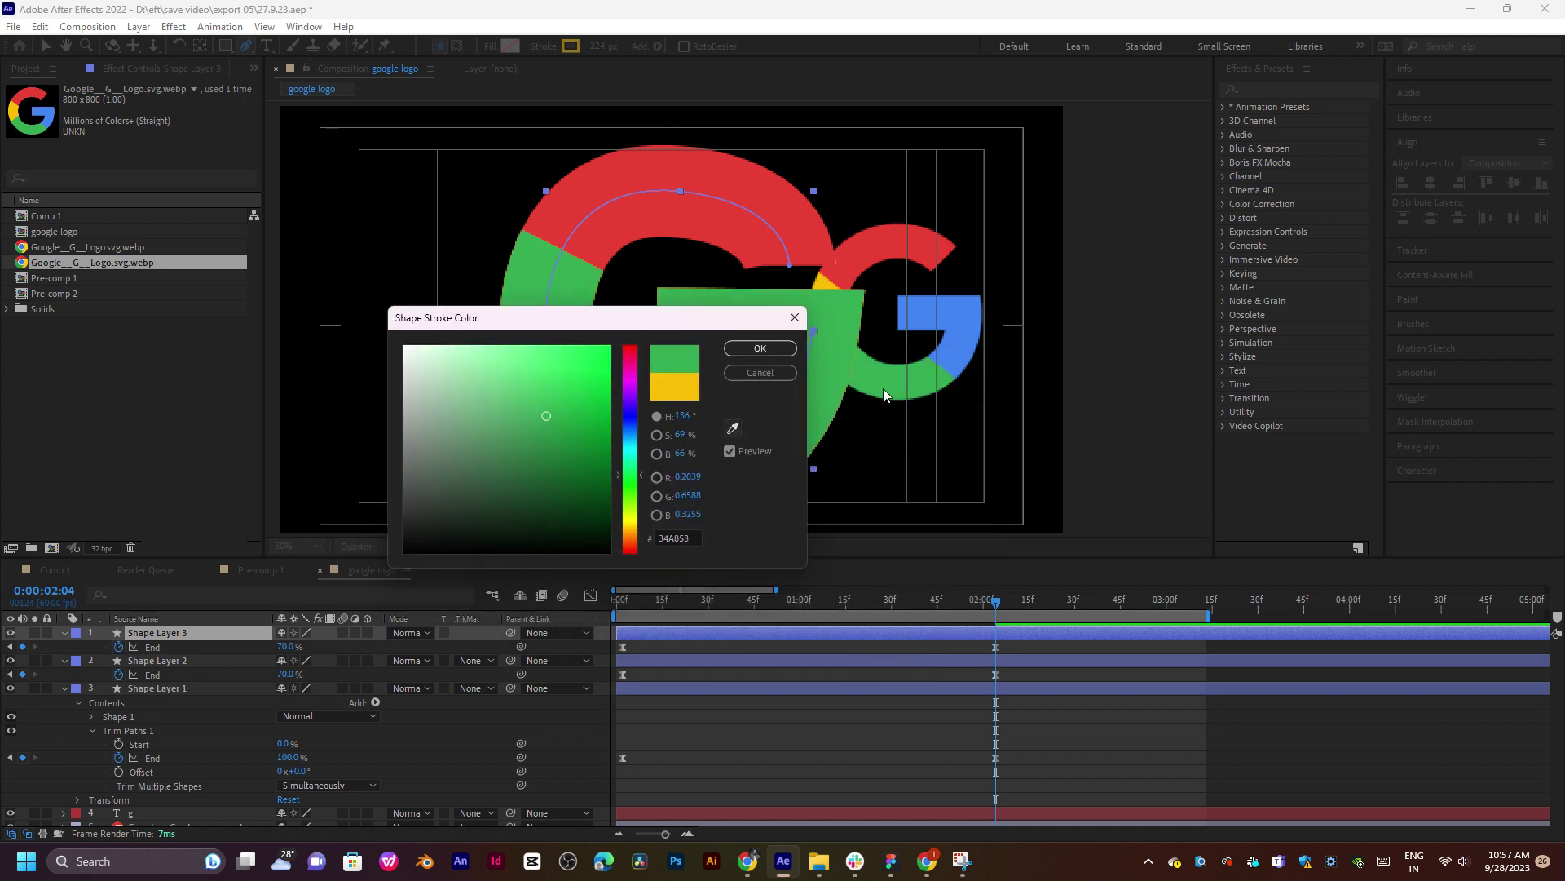
left_click(760, 348)
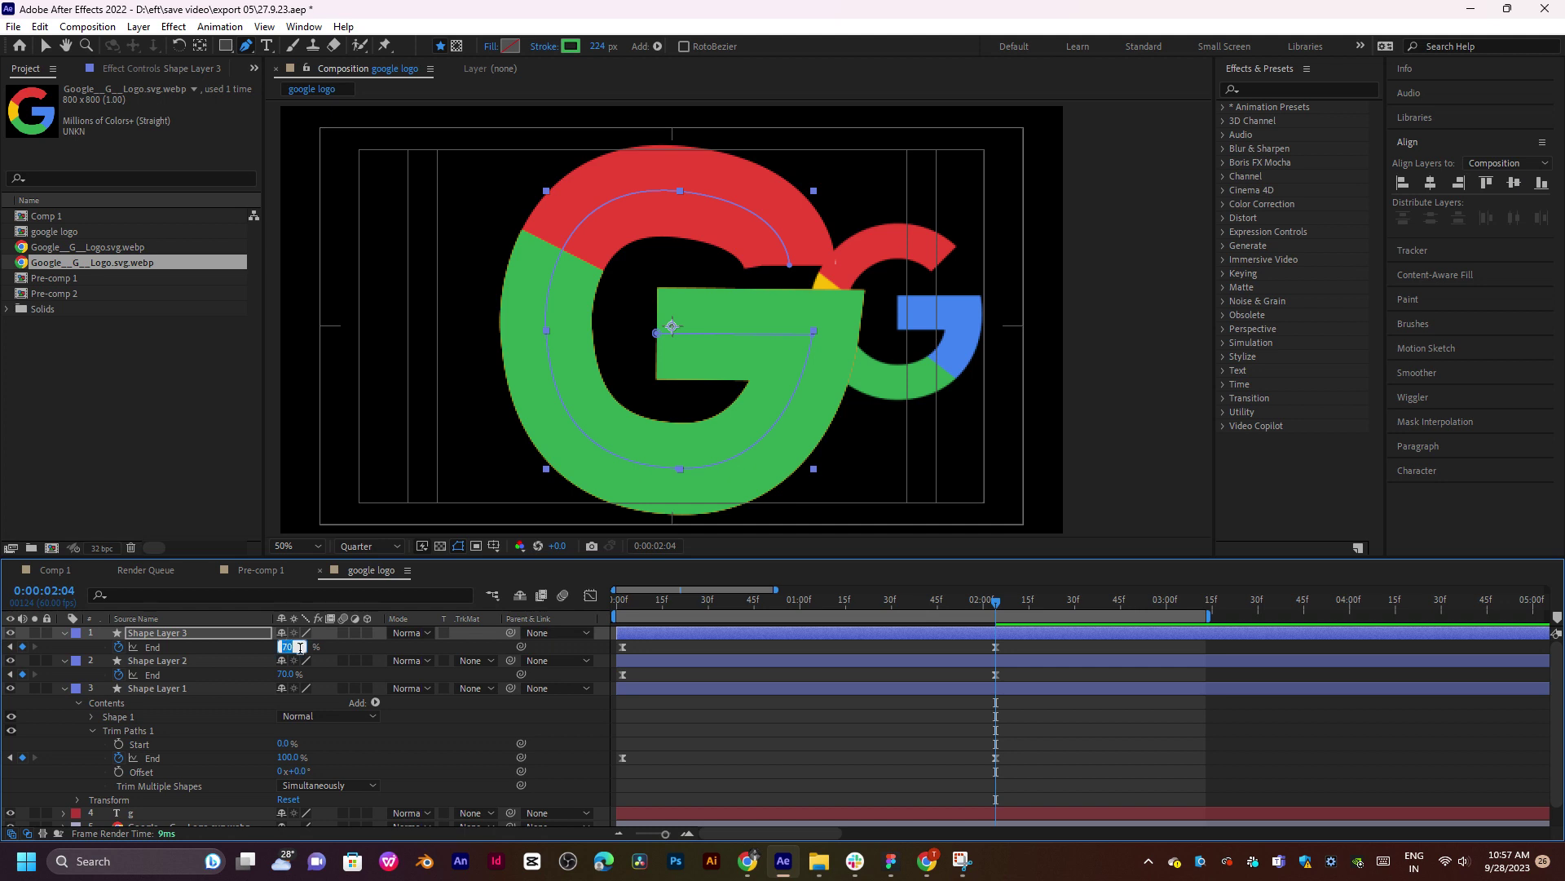
Set the green layer's End value to 50% on its keyframe at 0:00:02:04.
type("45")
key("Return")
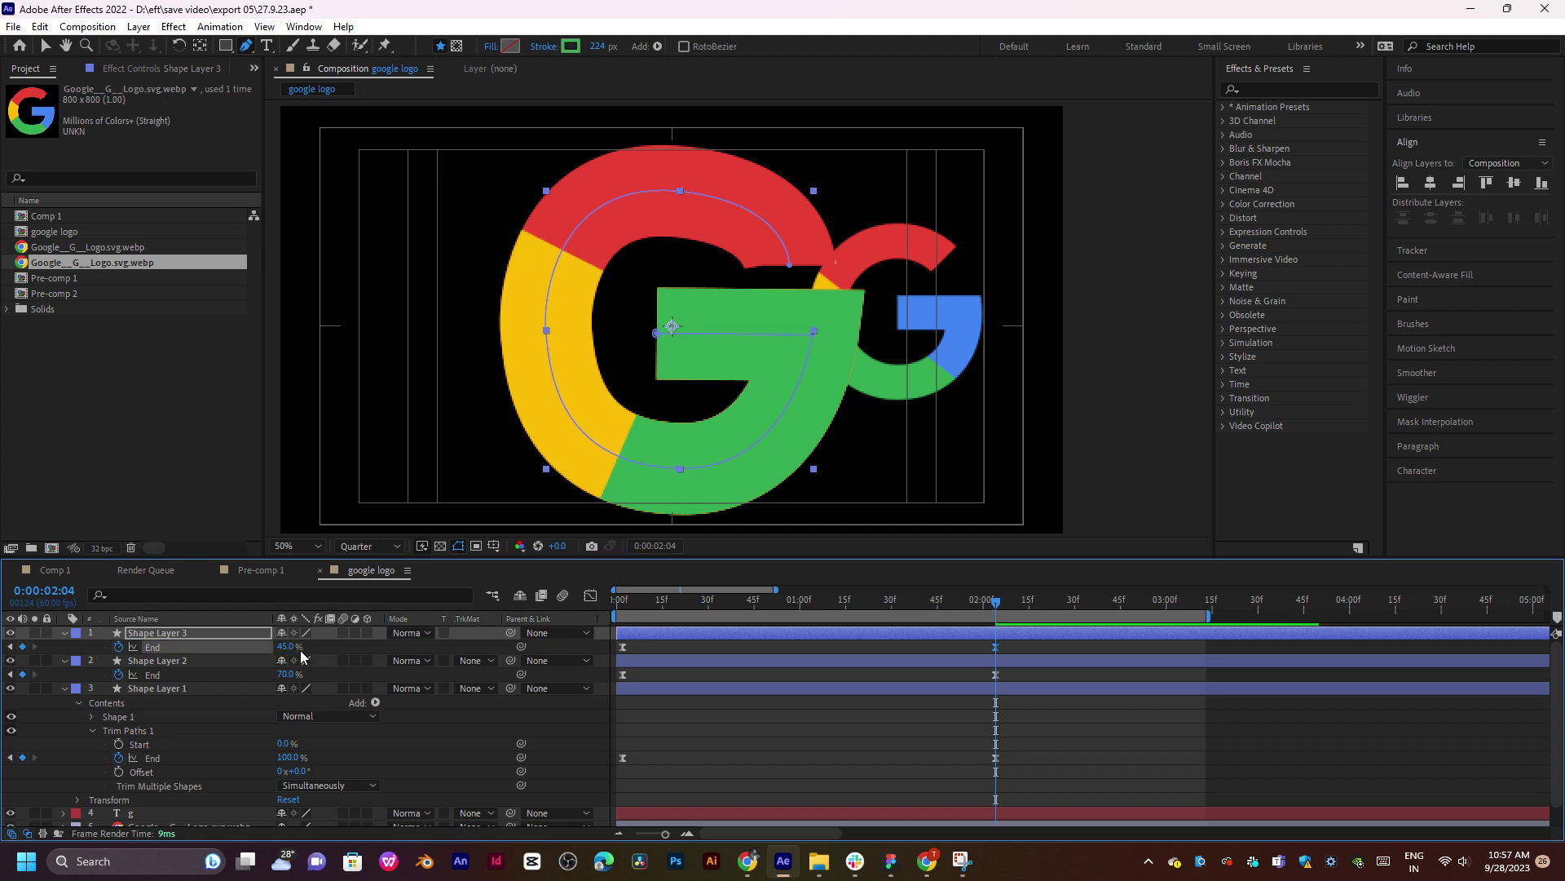
left_click(287, 646)
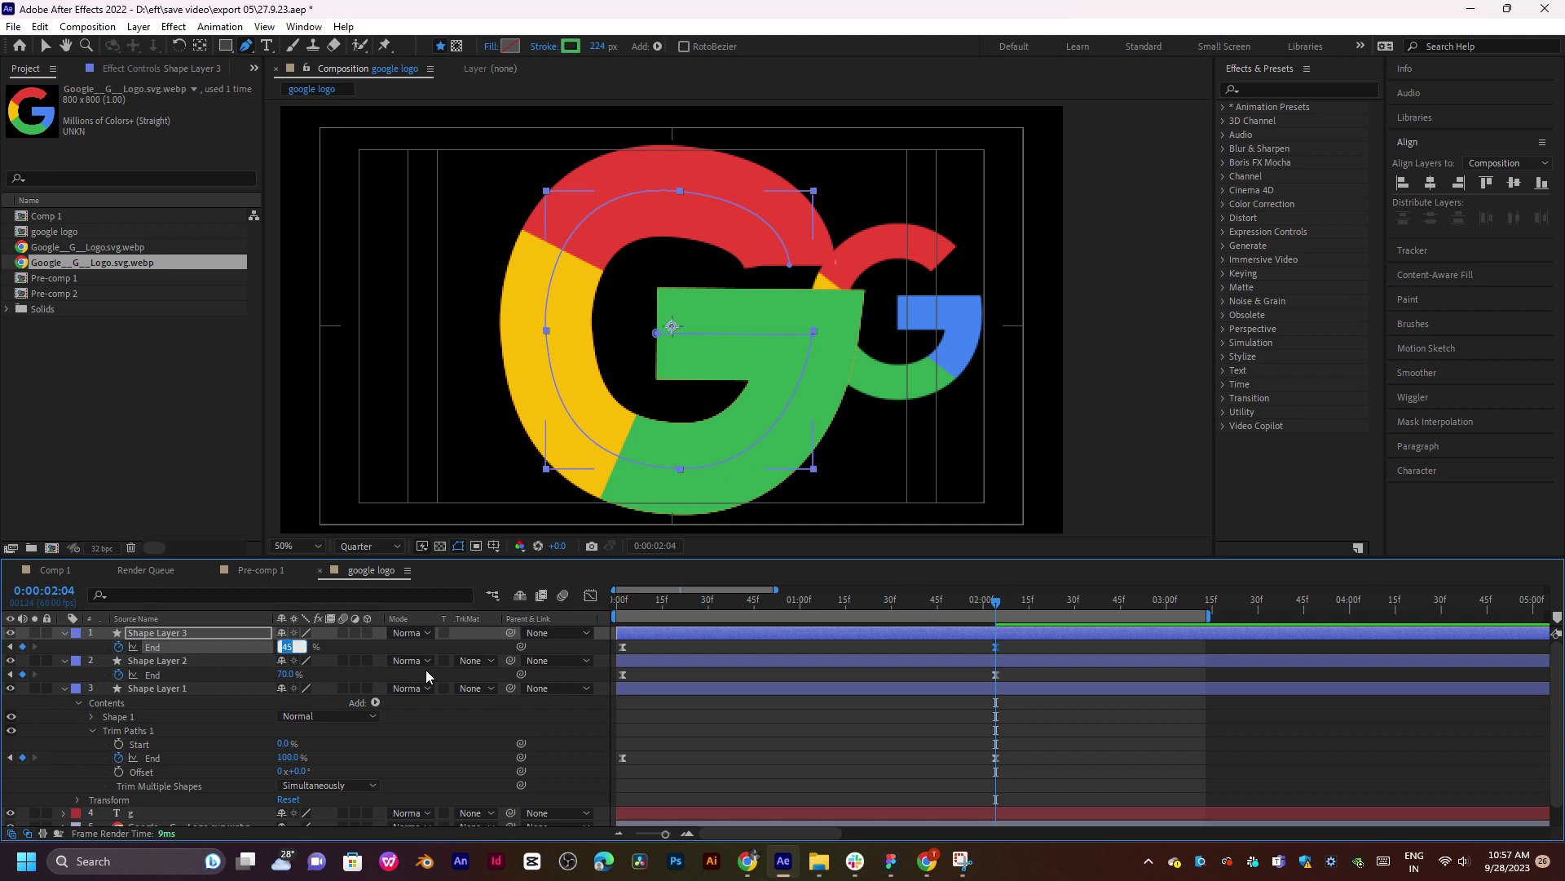
type("50")
key("Return")
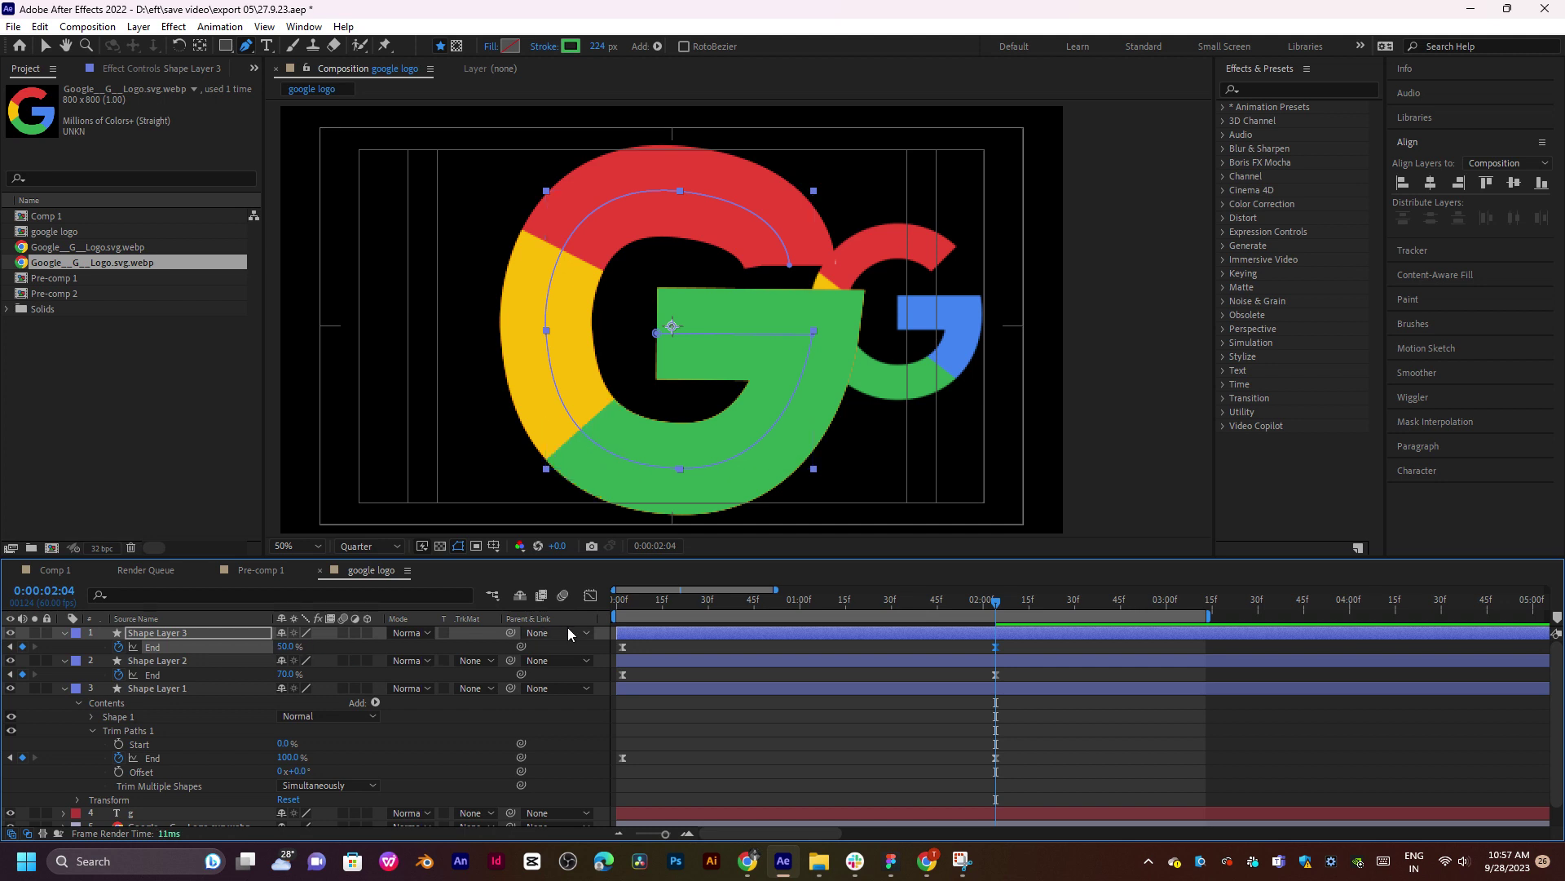
Preview the red, yellow and green reveal from the start of the composition.
left_click(628, 607)
left_click(628, 607)
key("space")
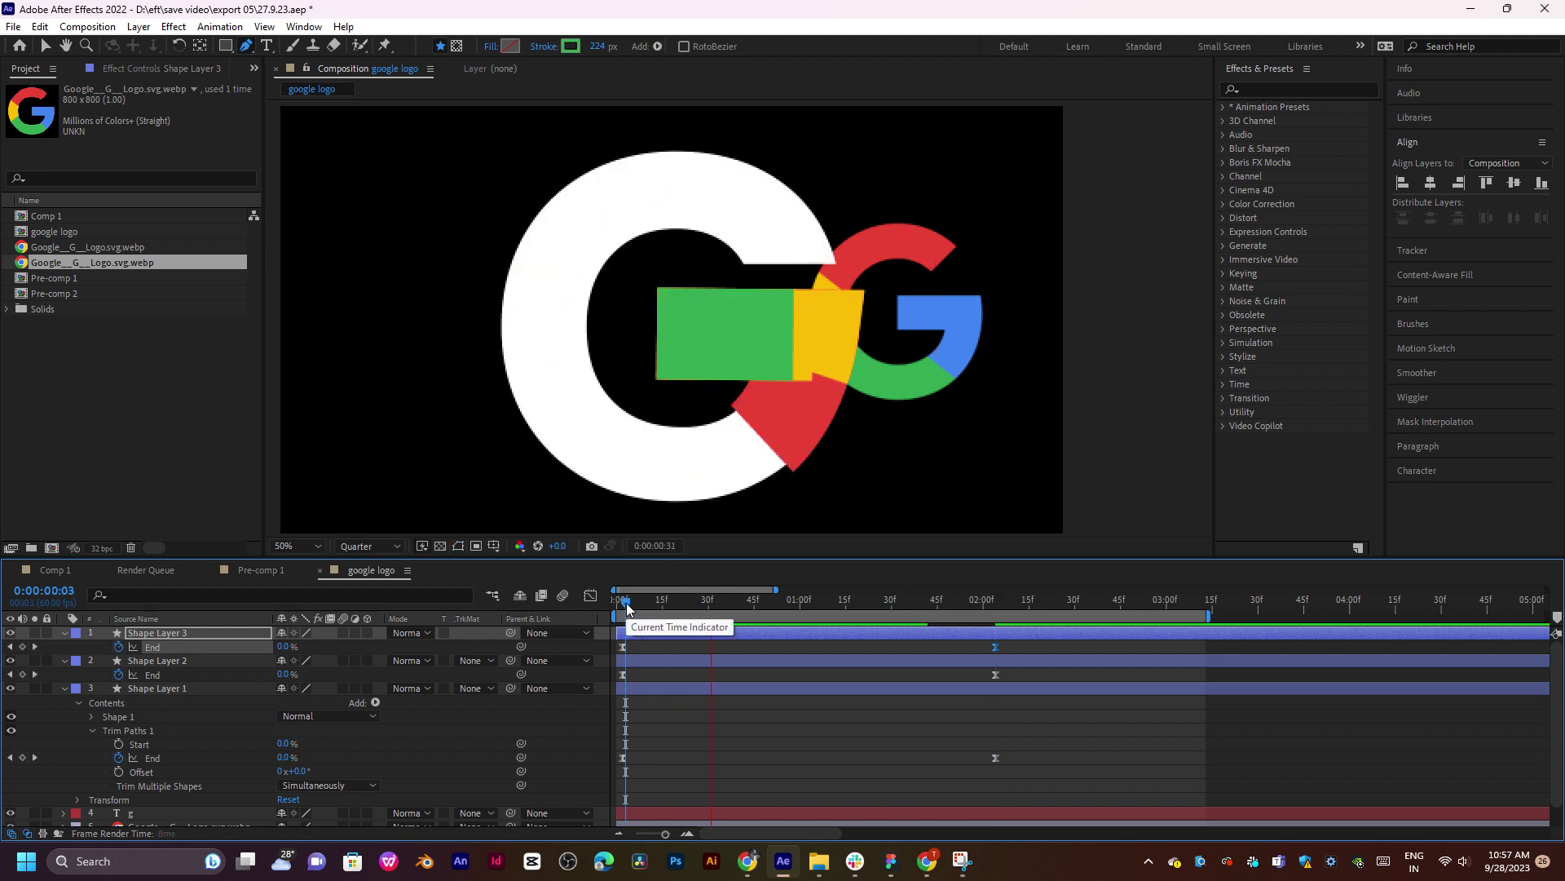
key("space")
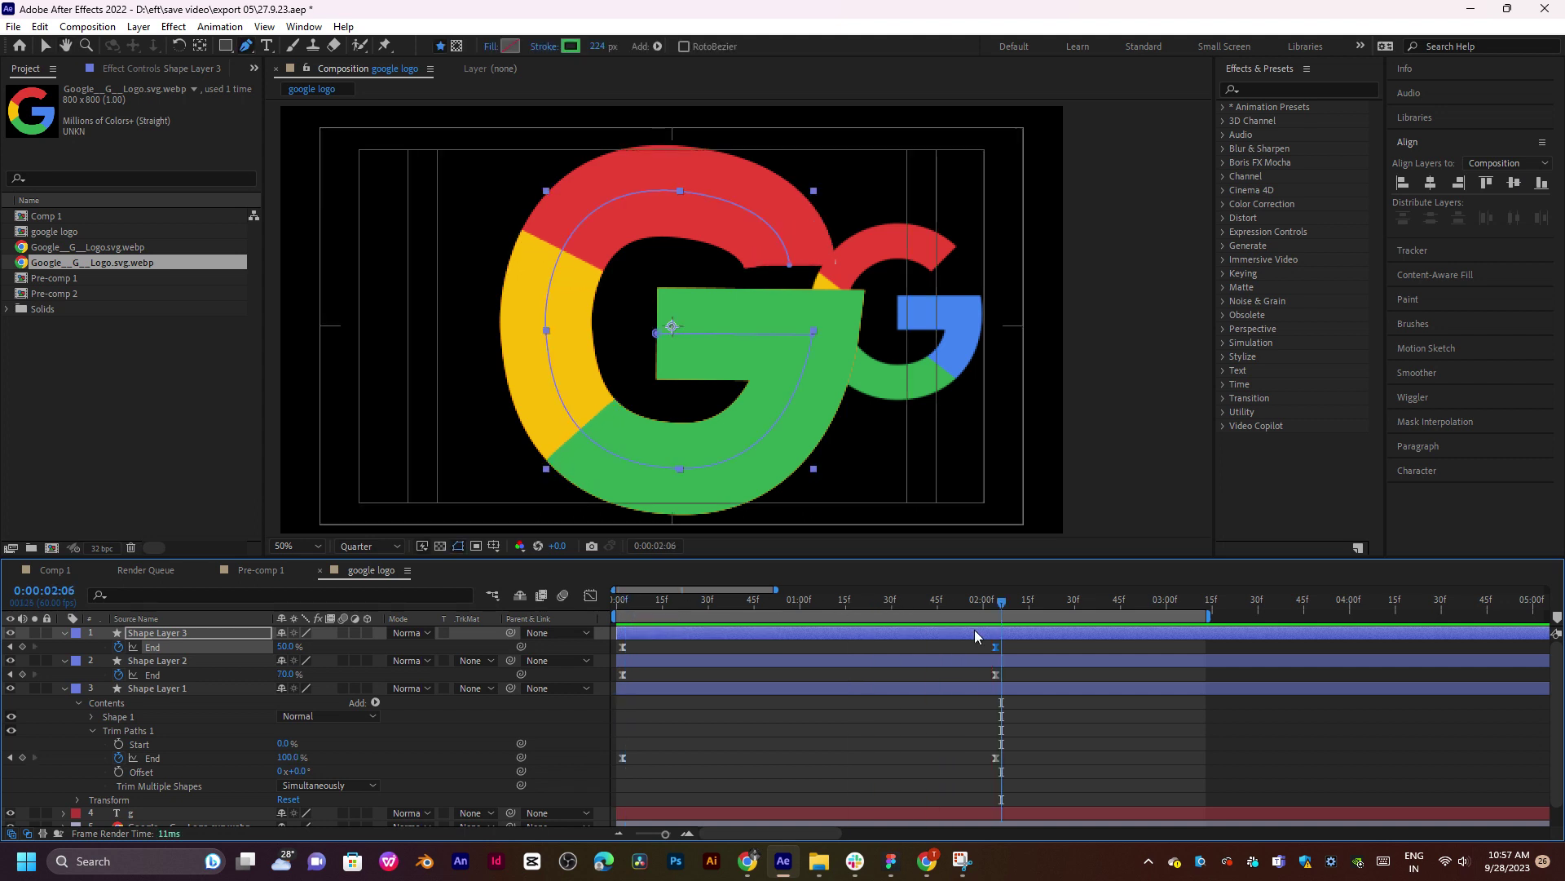
Duplicate the green stroke layer and set the copy's End value to 30% on the keyframe at 0:00:02:04.
left_click_drag(1002, 602, 995, 601)
key("ctrl+d")
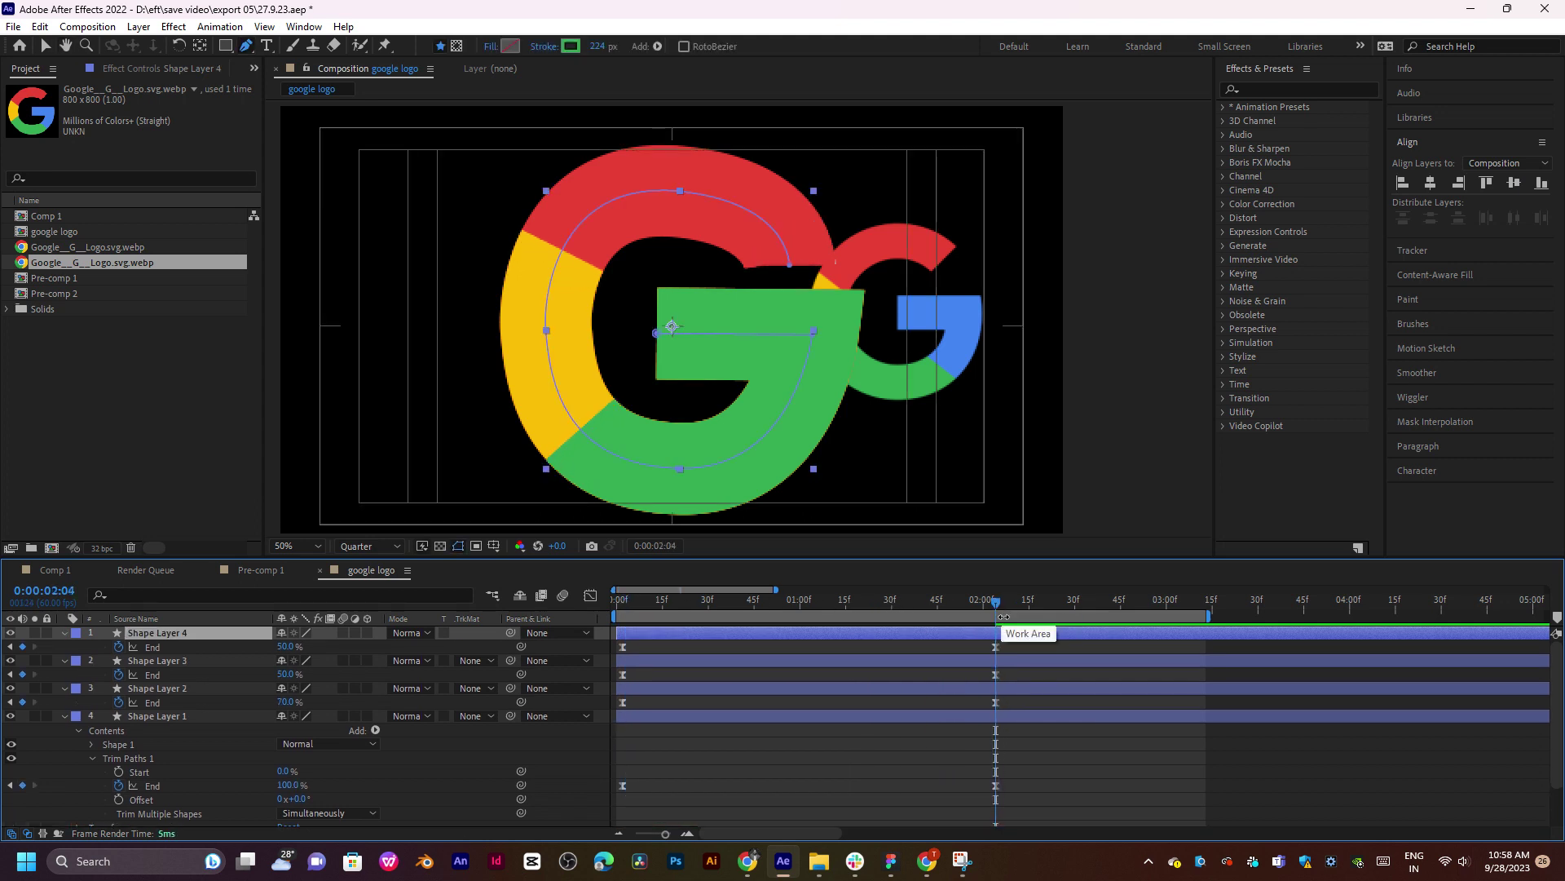
left_click(286, 646)
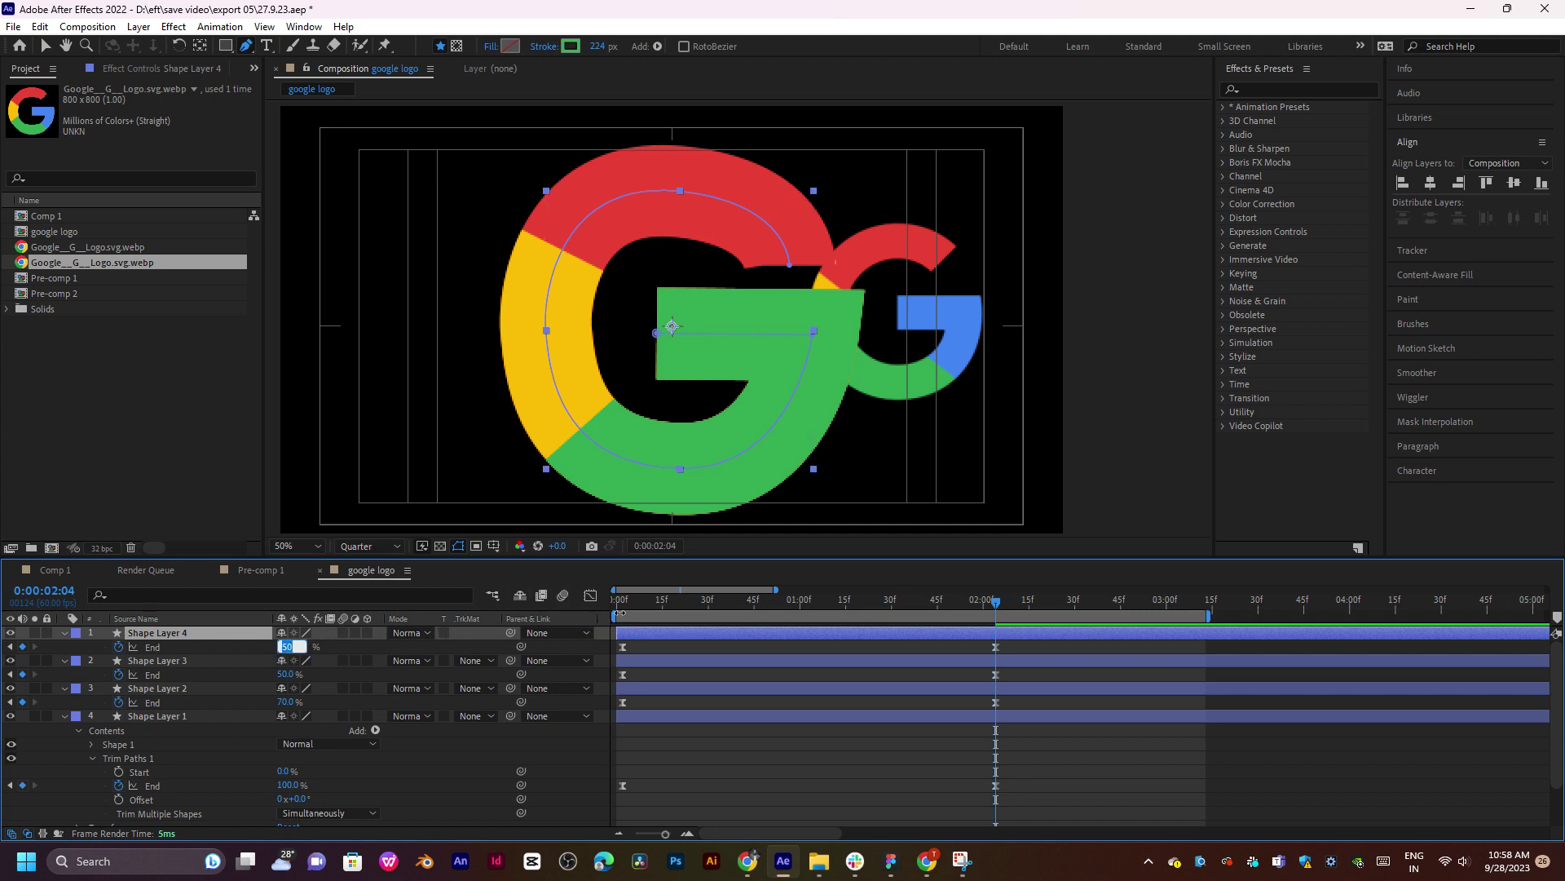
key("Return")
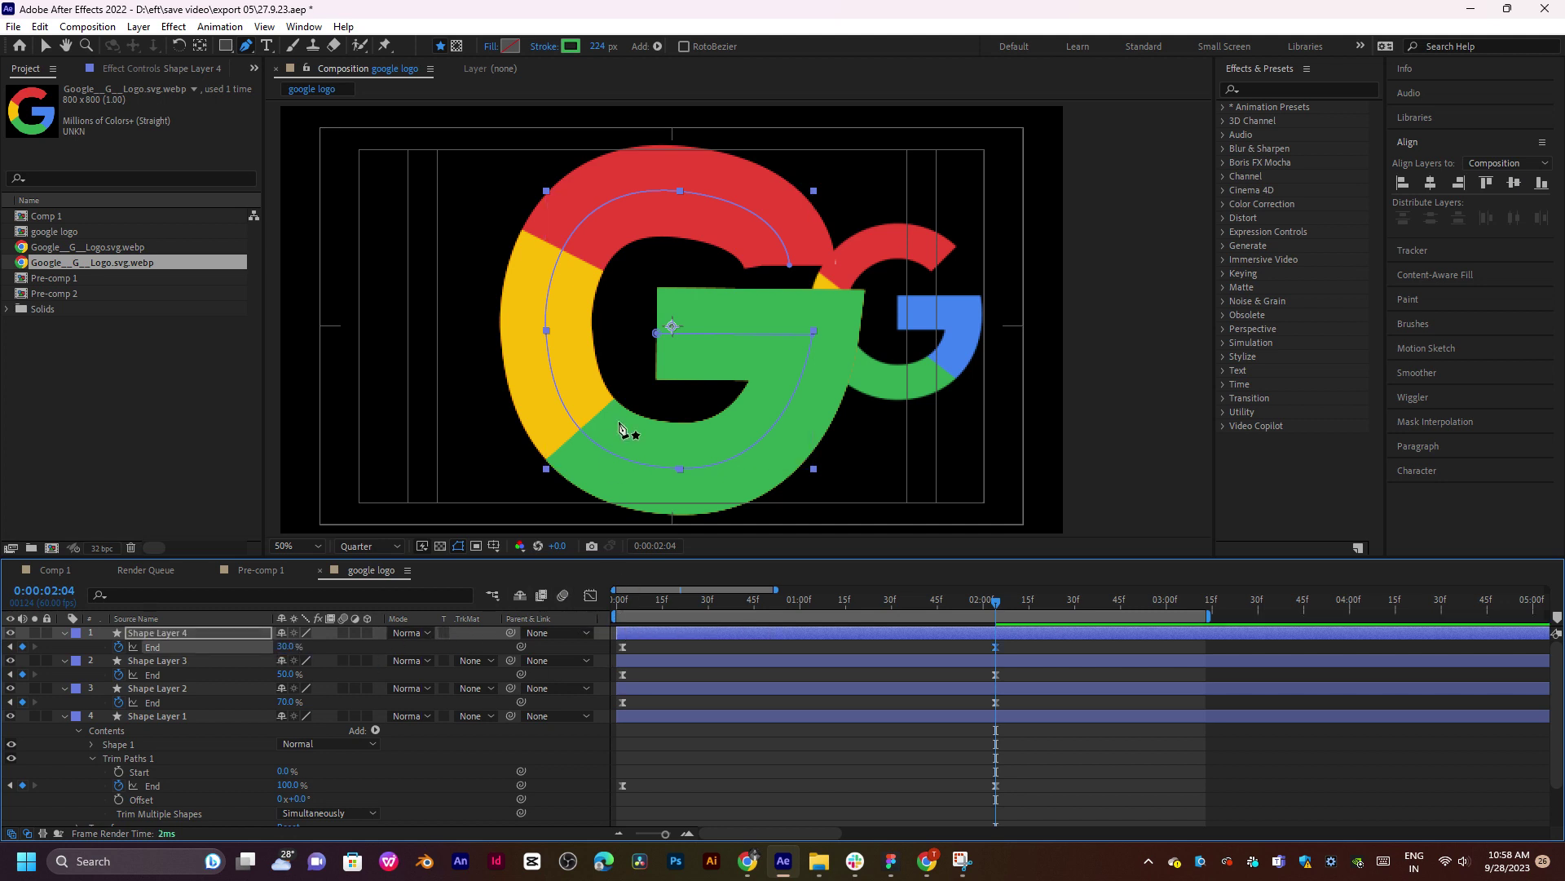
Change the new top layer's stroke colour to the blue sampled from the reference logo.
left_click(565, 48)
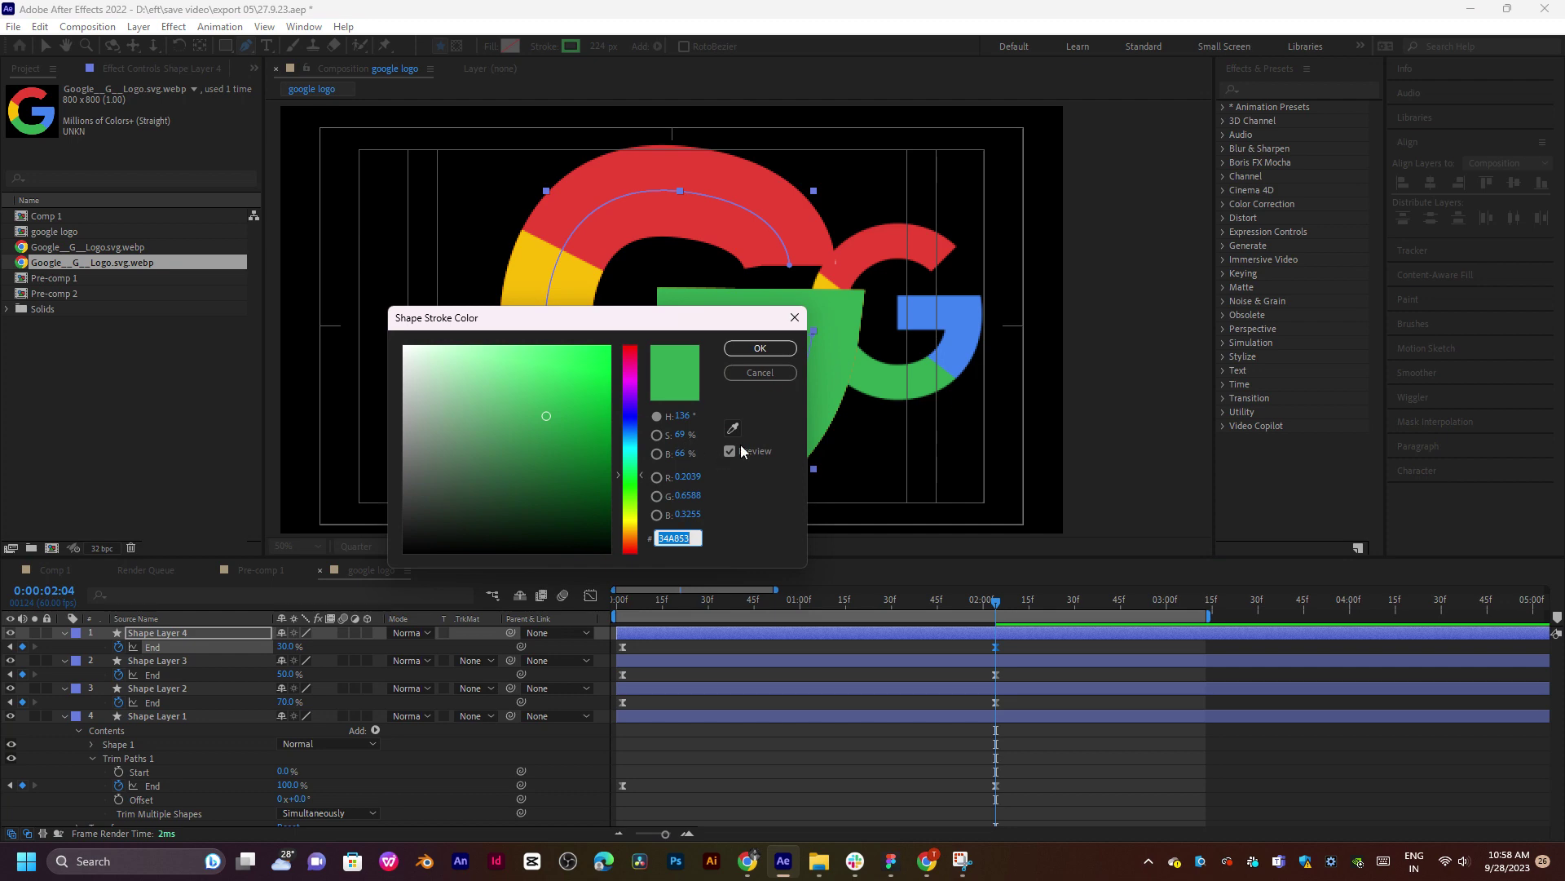
left_click(733, 427)
left_click(972, 353)
left_click(759, 348)
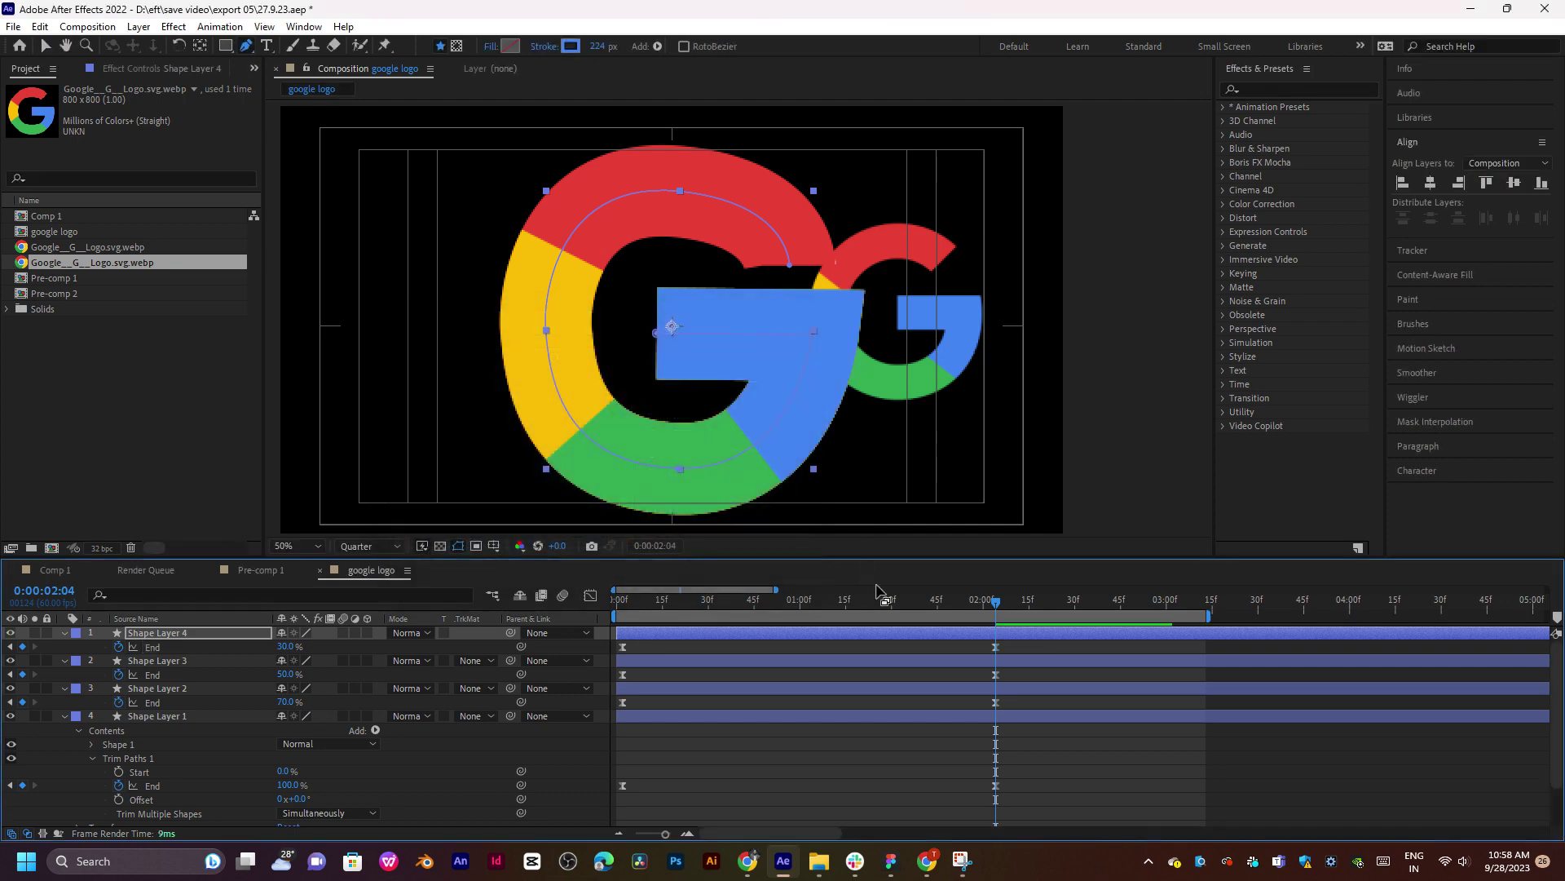
left_click(718, 35)
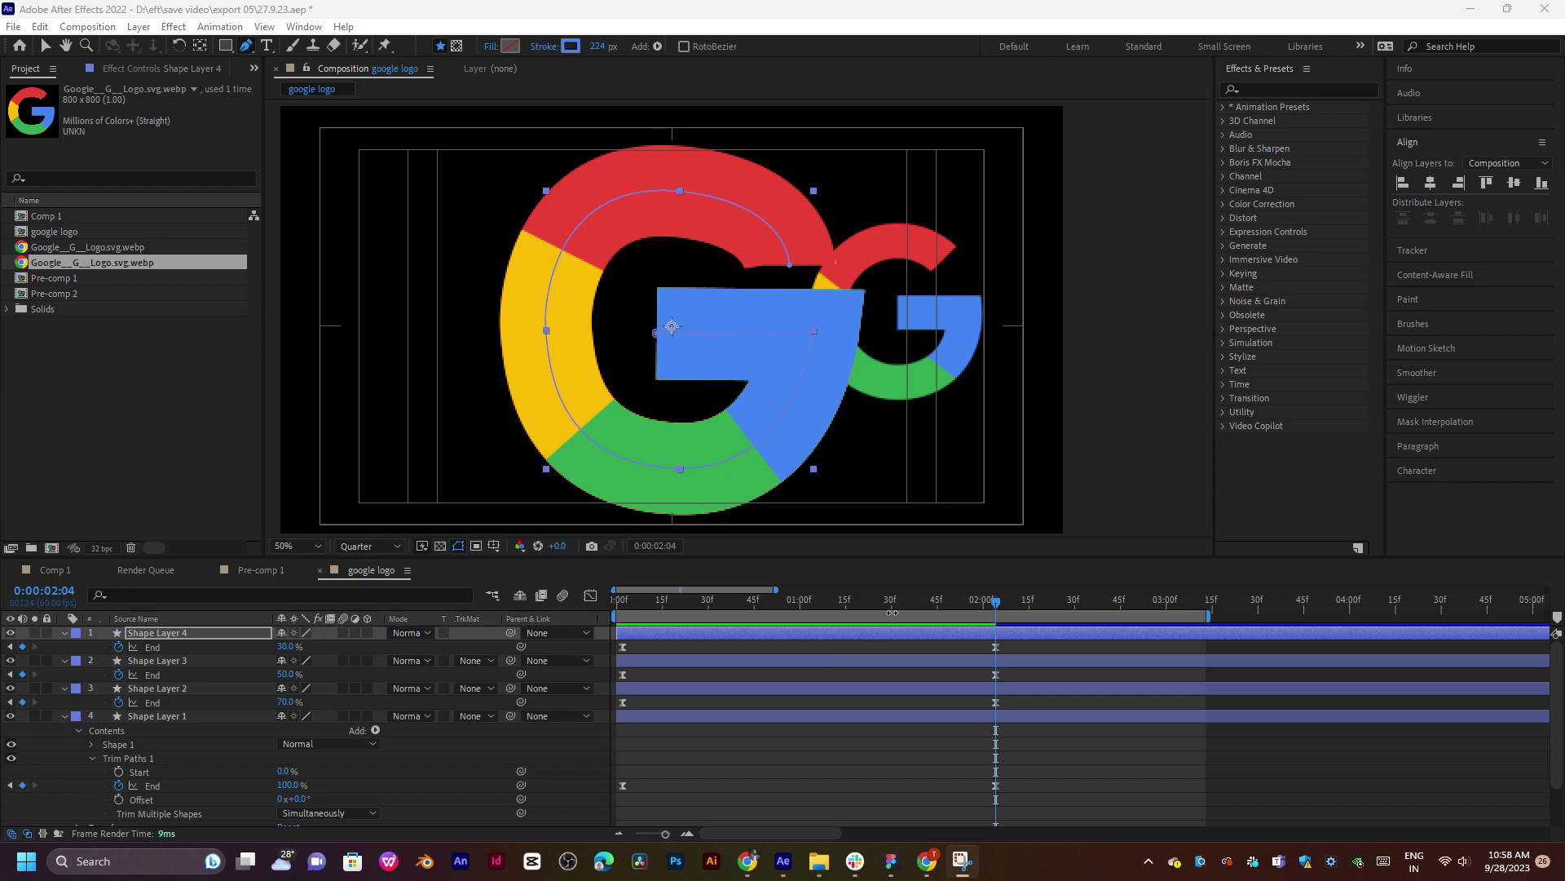
Preview the four-colour reveal from near the start of the timeline.
left_click_drag(915, 604, 622, 614)
key("space")
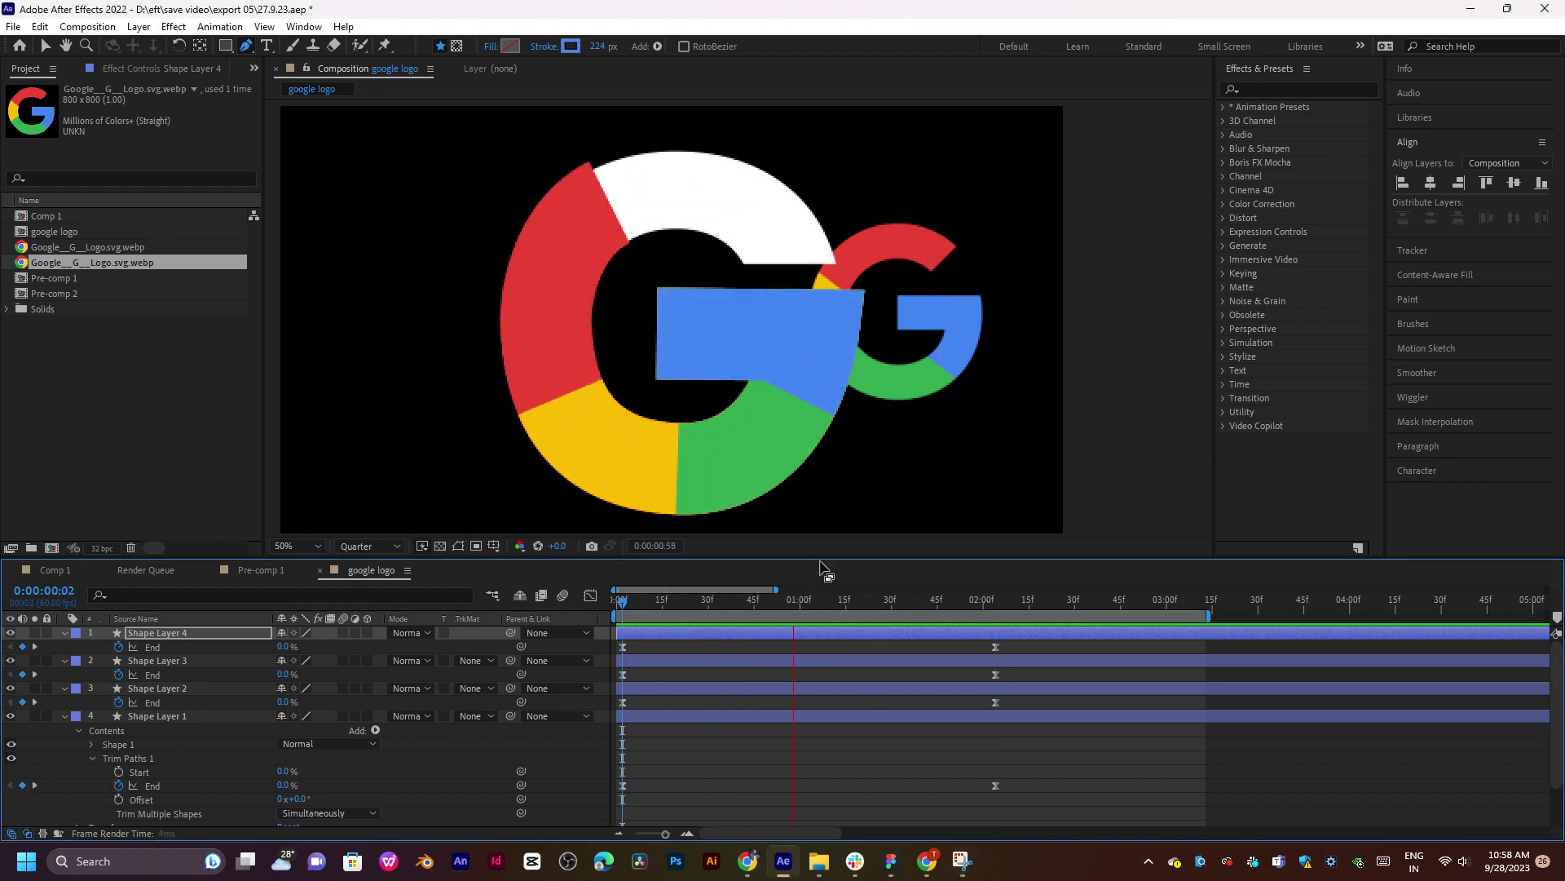
key("space")
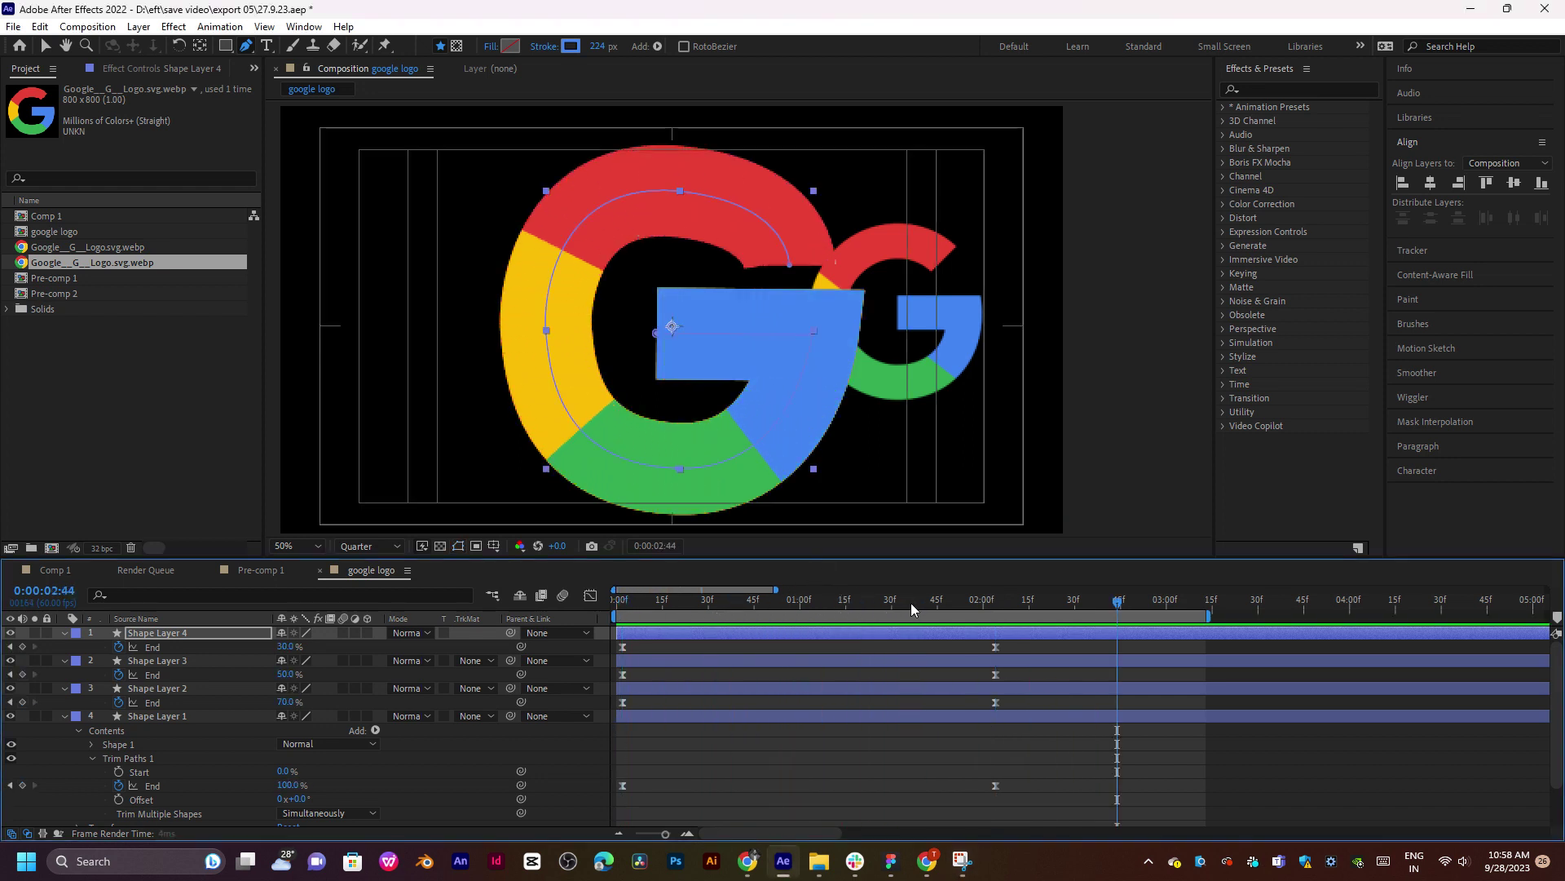
Set the blue layer's End value to 35% on its keyframe at 0:00:02:04.
left_click(998, 607)
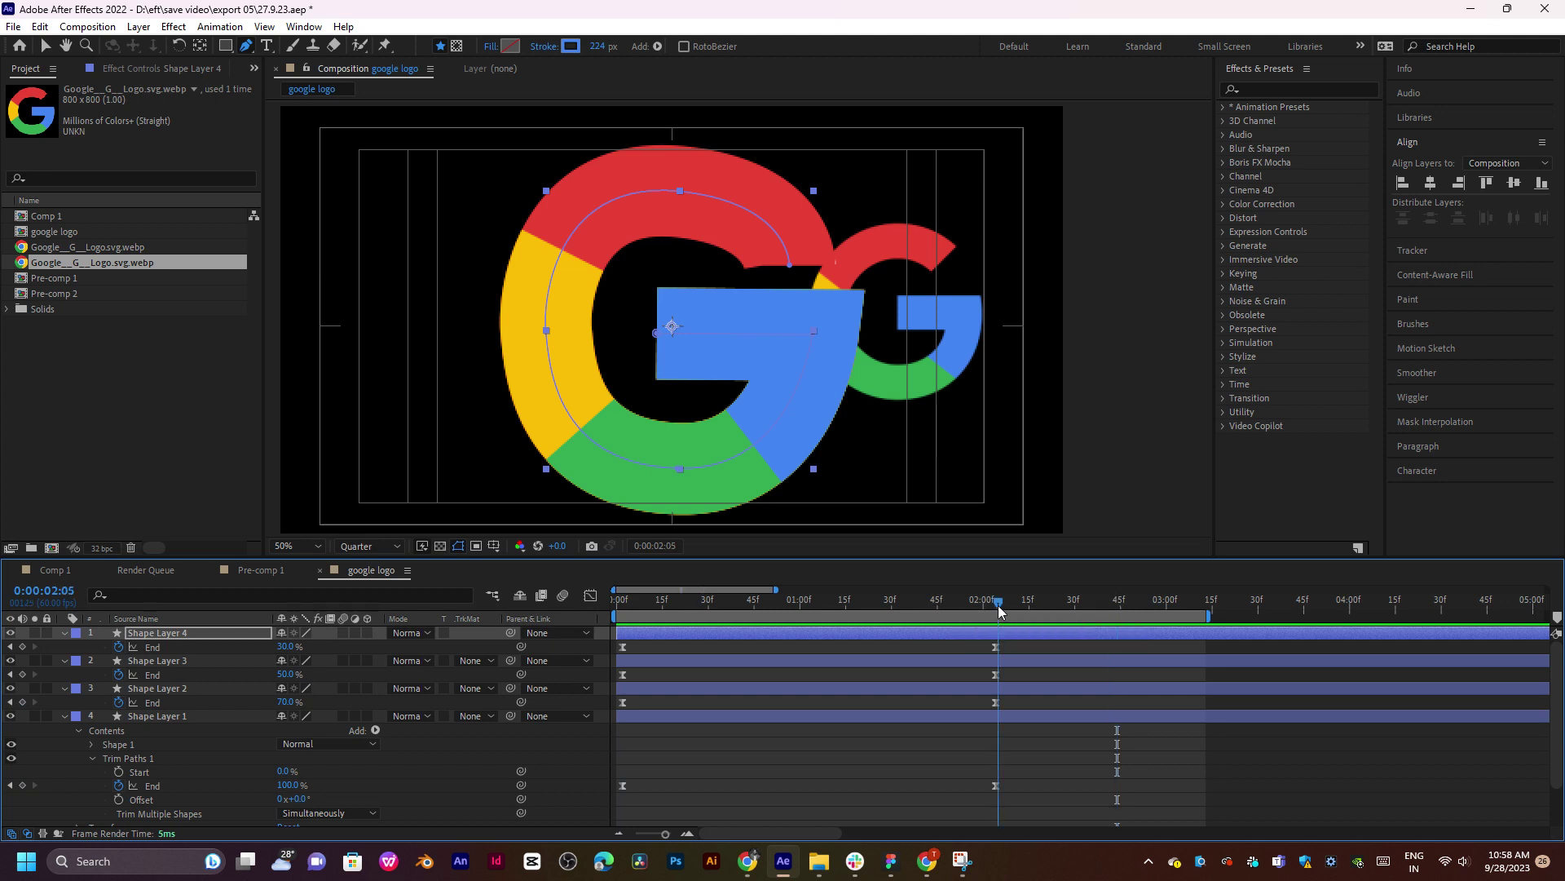
key("Page_Up")
left_click(288, 645)
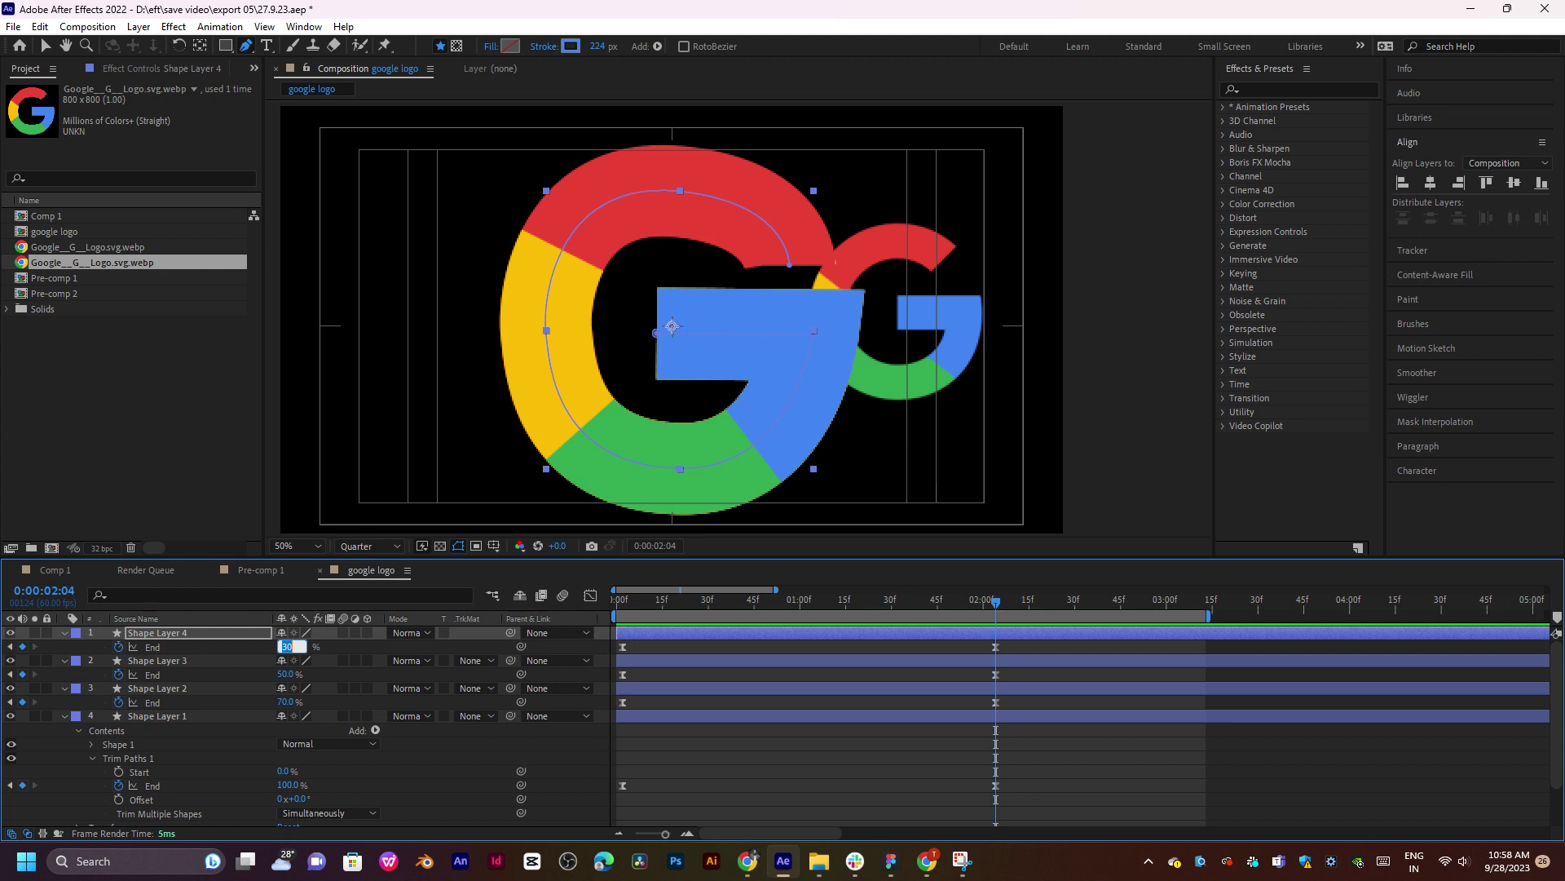
type("25")
key("Return")
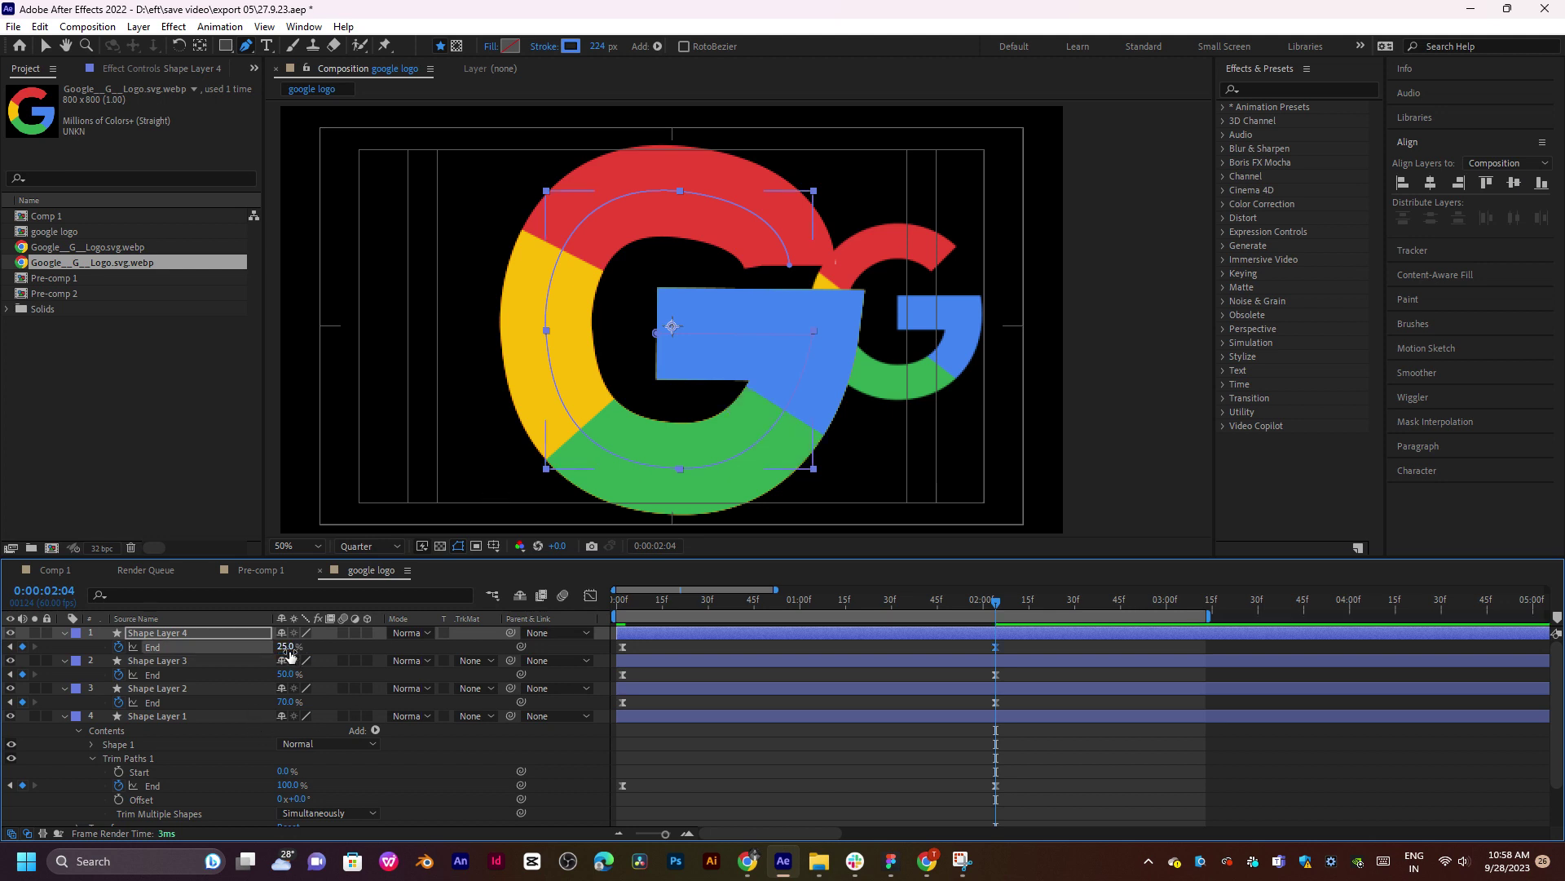
key("Return")
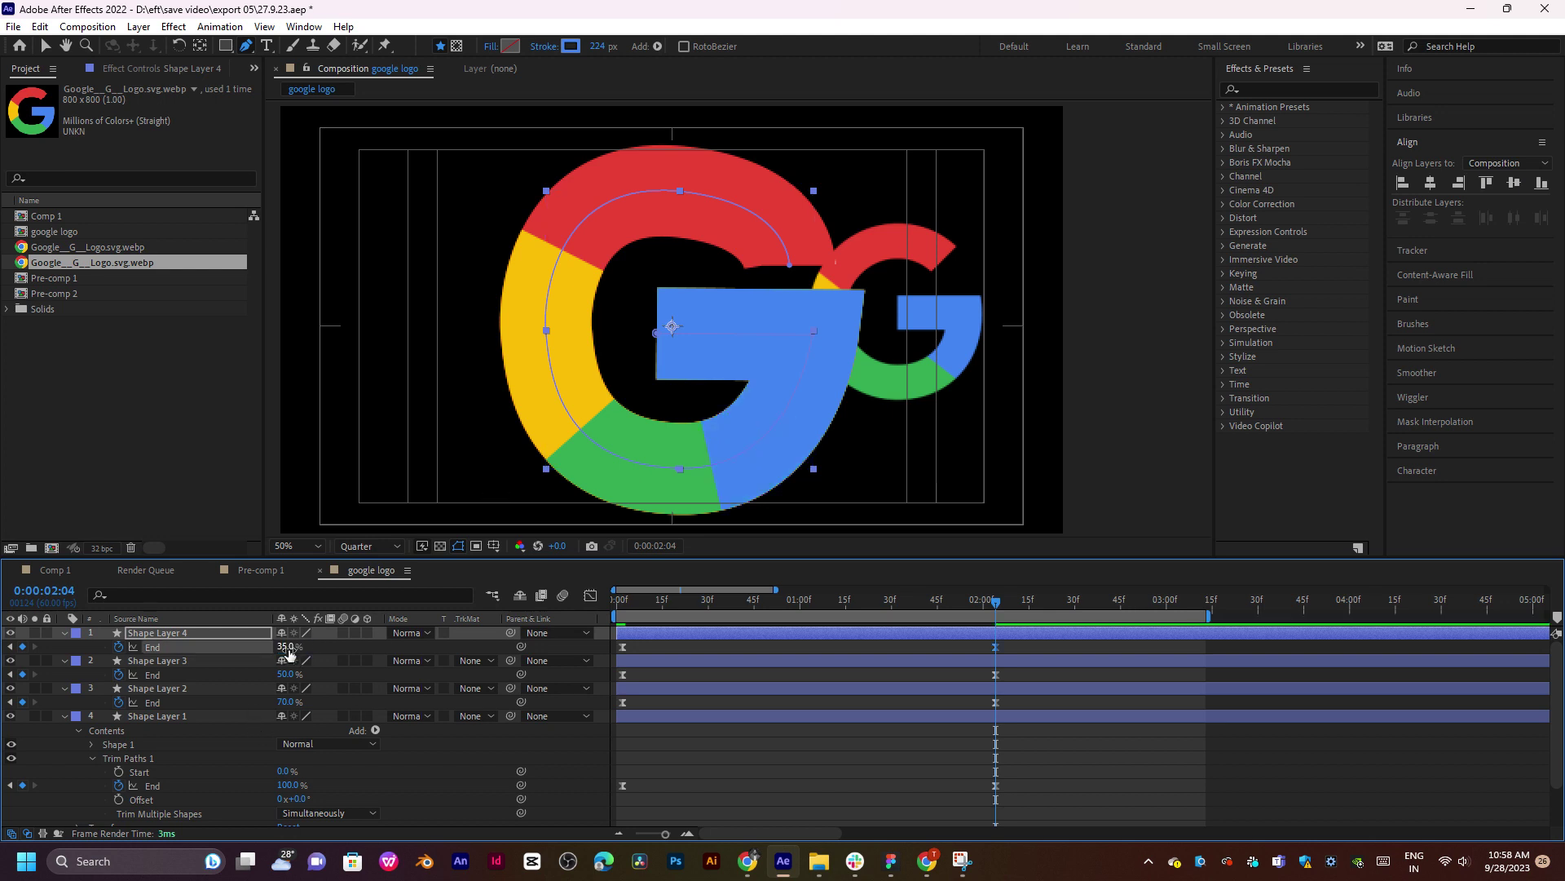
Play the adjusted logo reveal from 0:00:00:00 and return the playhead to the closing End keyframes.
key("Home")
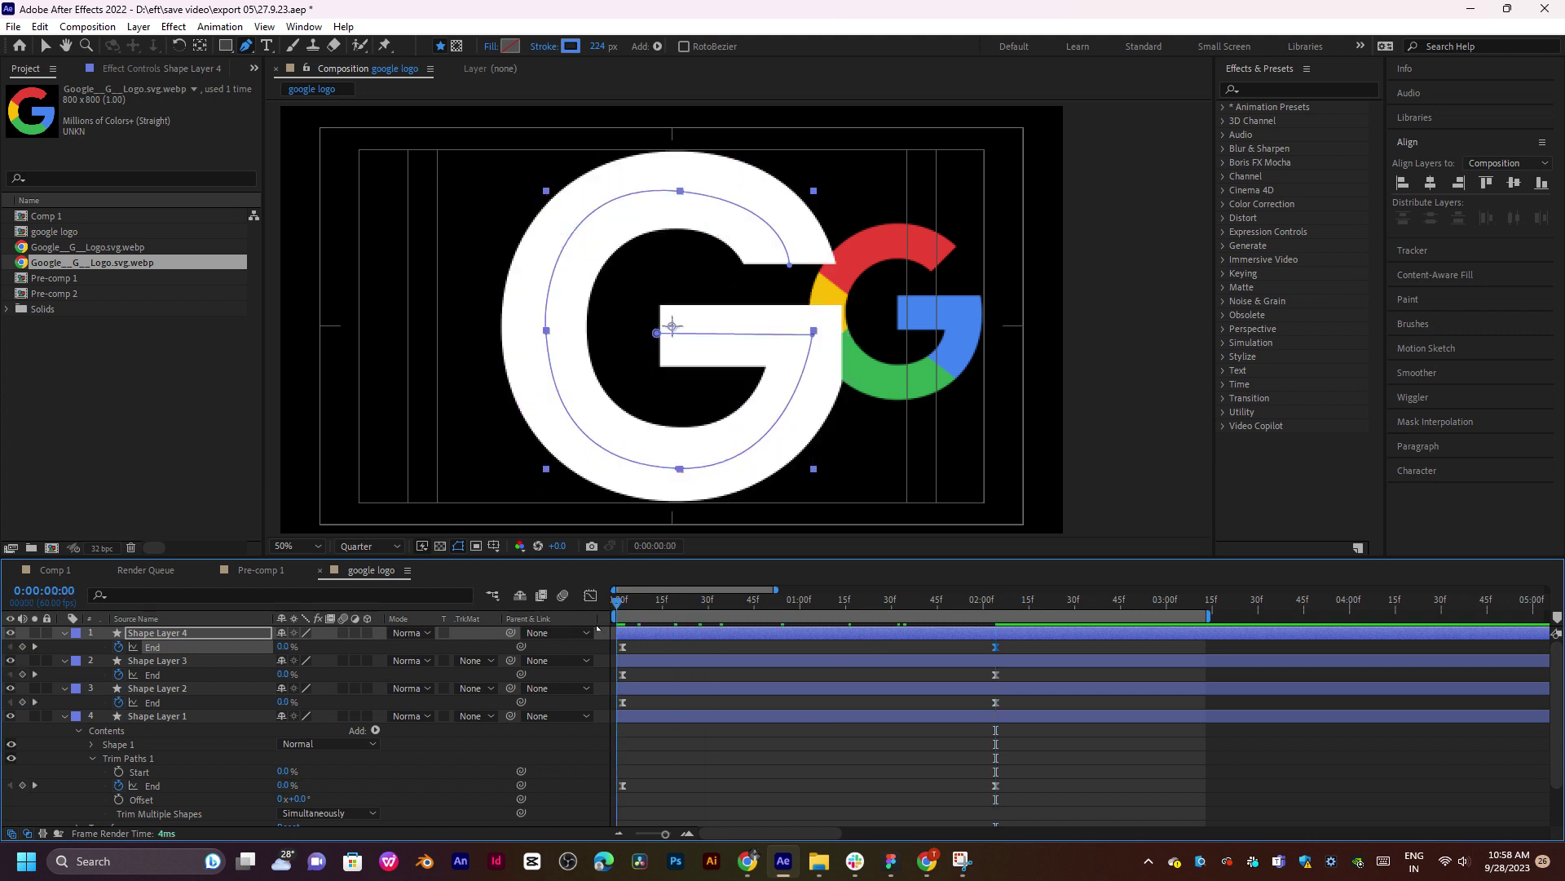
key("space")
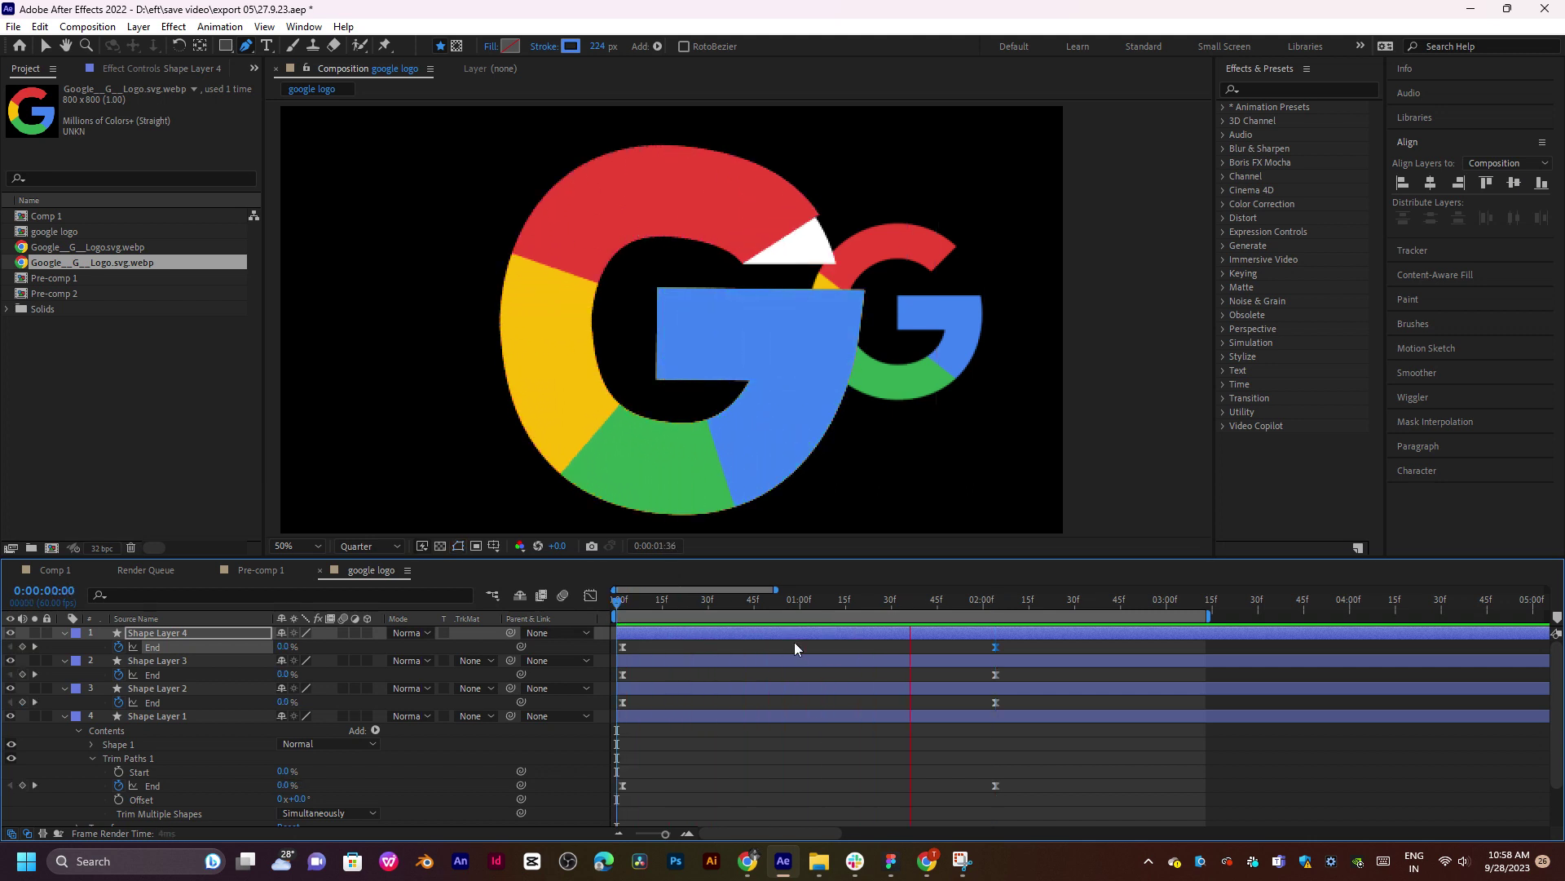
key("space")
left_click(998, 604)
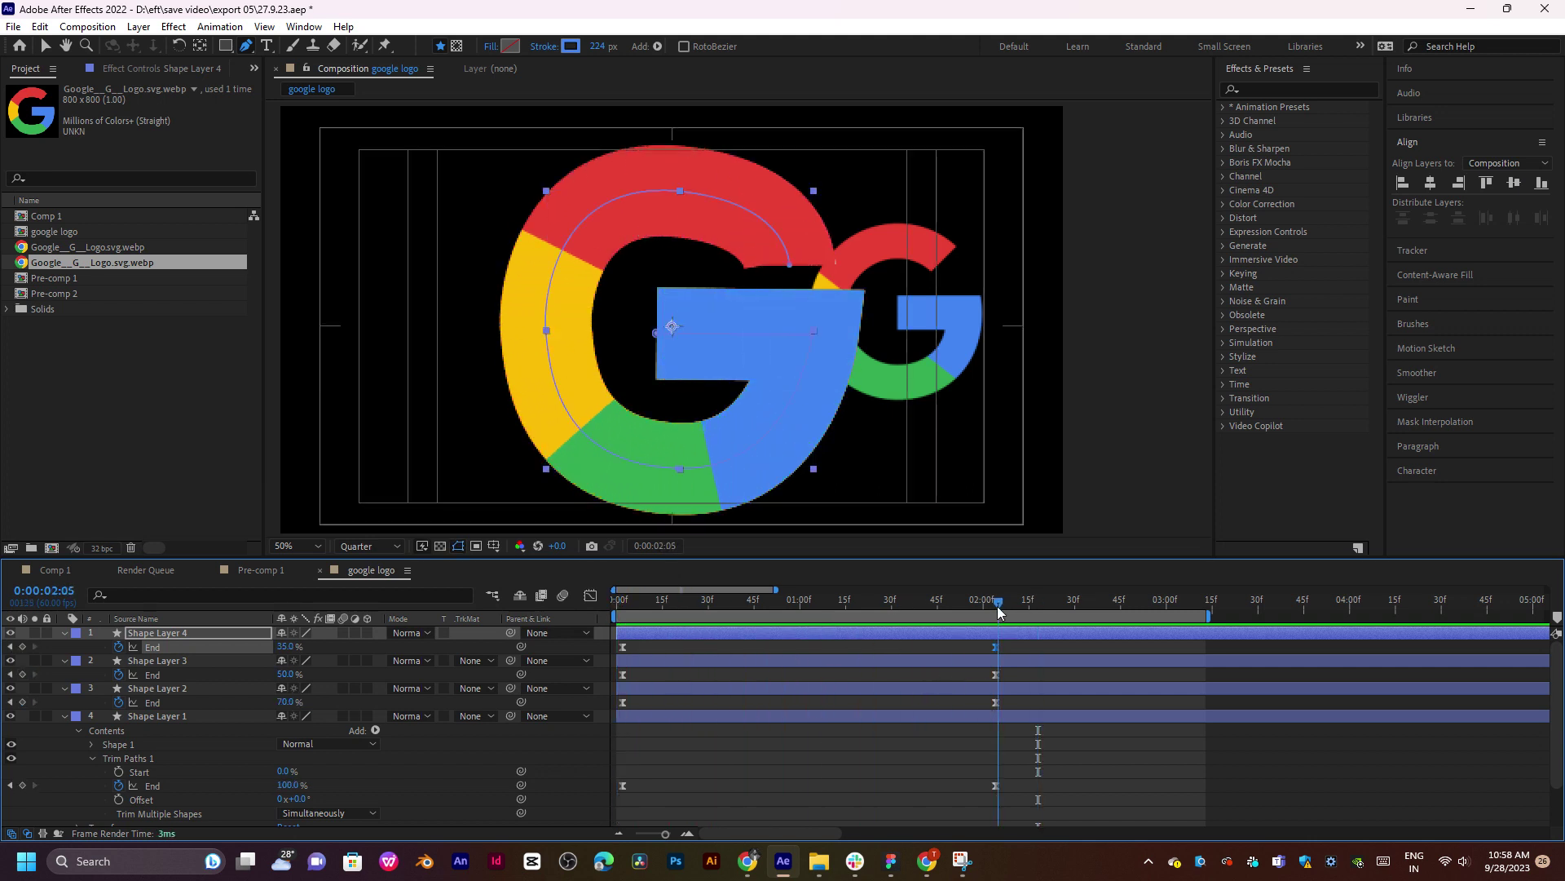
left_click(1006, 689)
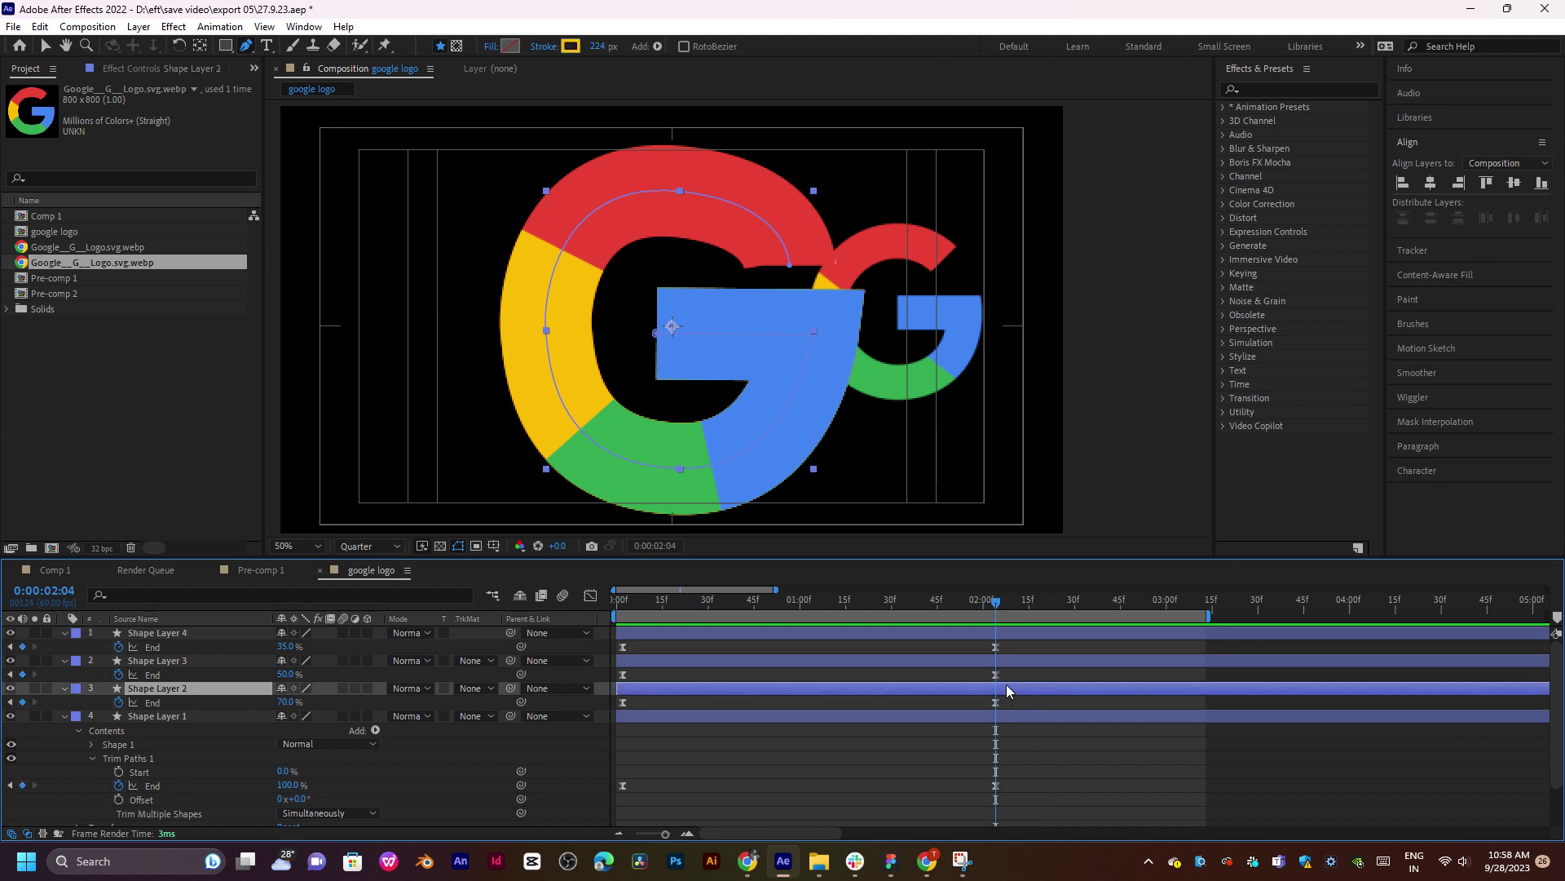
left_click_drag(289, 702, 279, 705)
key("ctrl+z")
Set the End value of the green layer, Shape Layer 3, to 53% at 0:00:02:04.
left_click(843, 659)
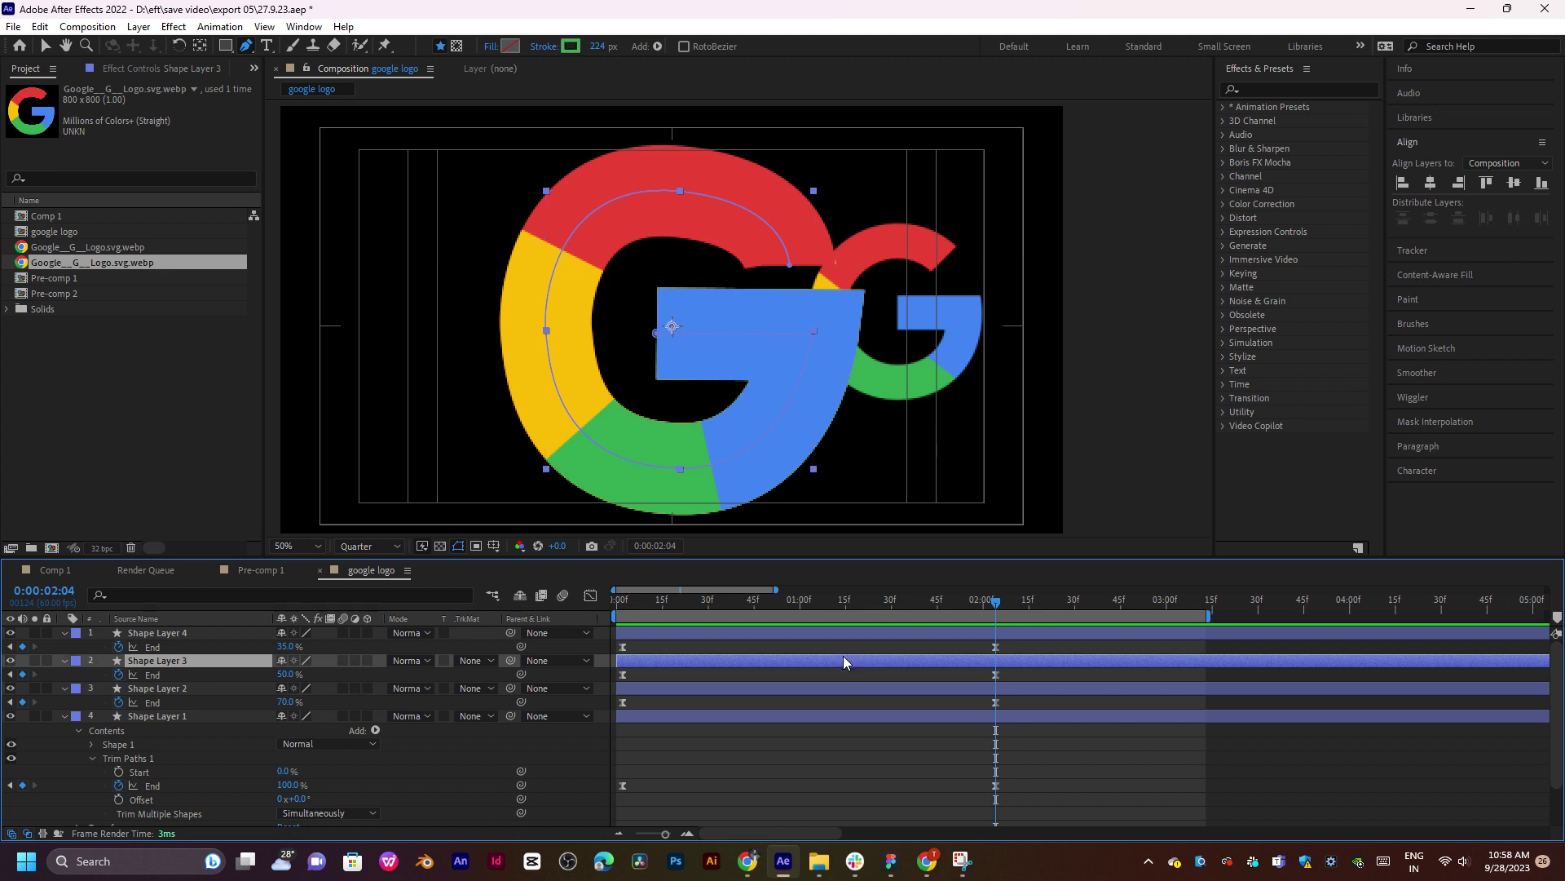
left_click_drag(285, 672, 285, 672)
left_click(285, 673)
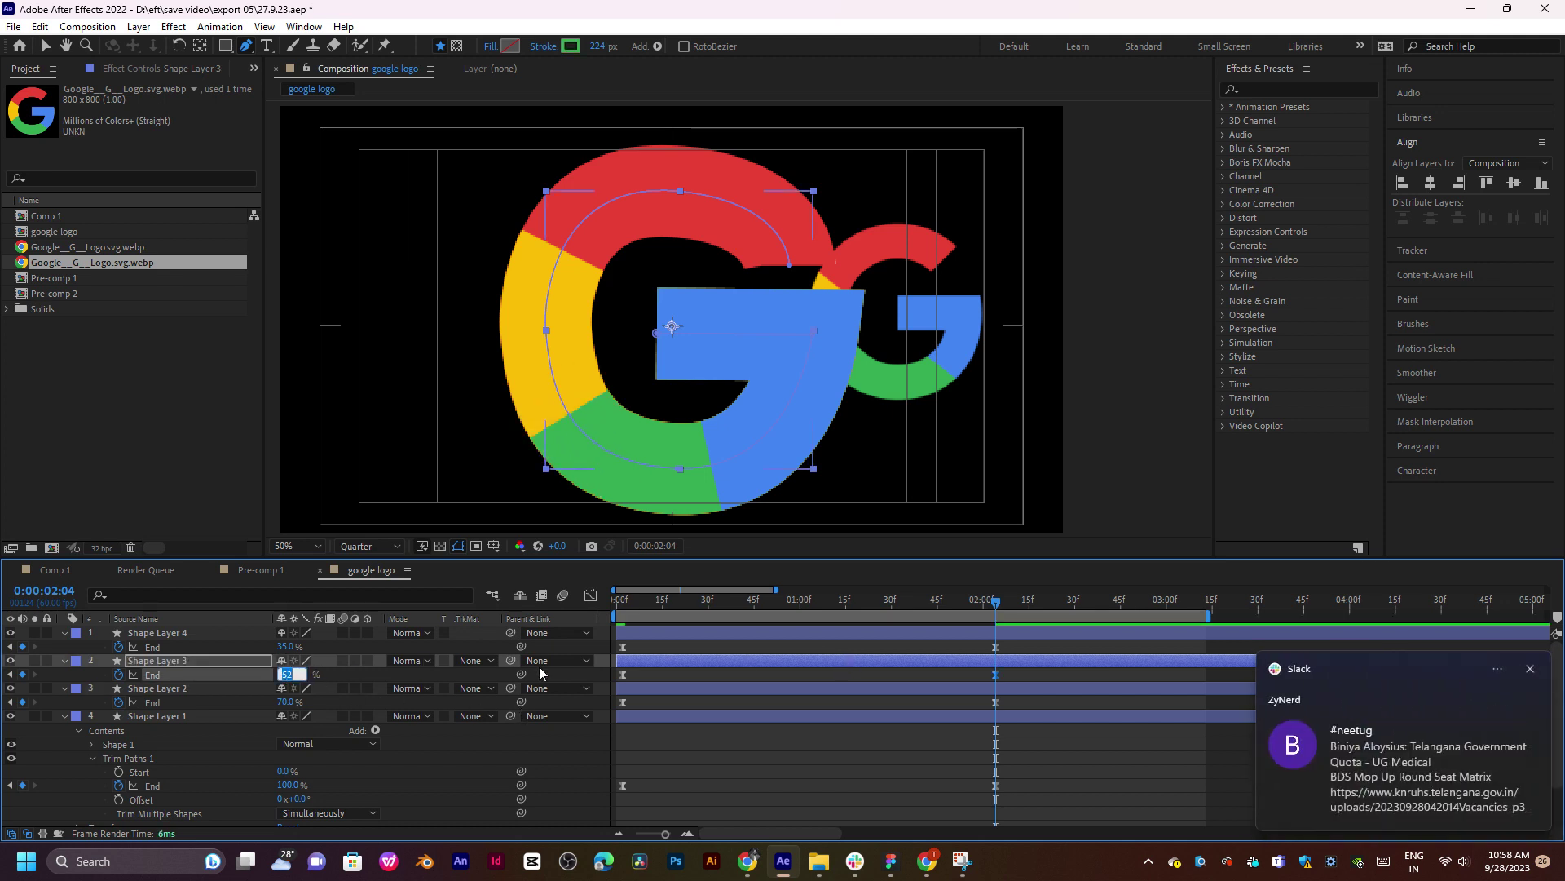
type("53")
key("Return")
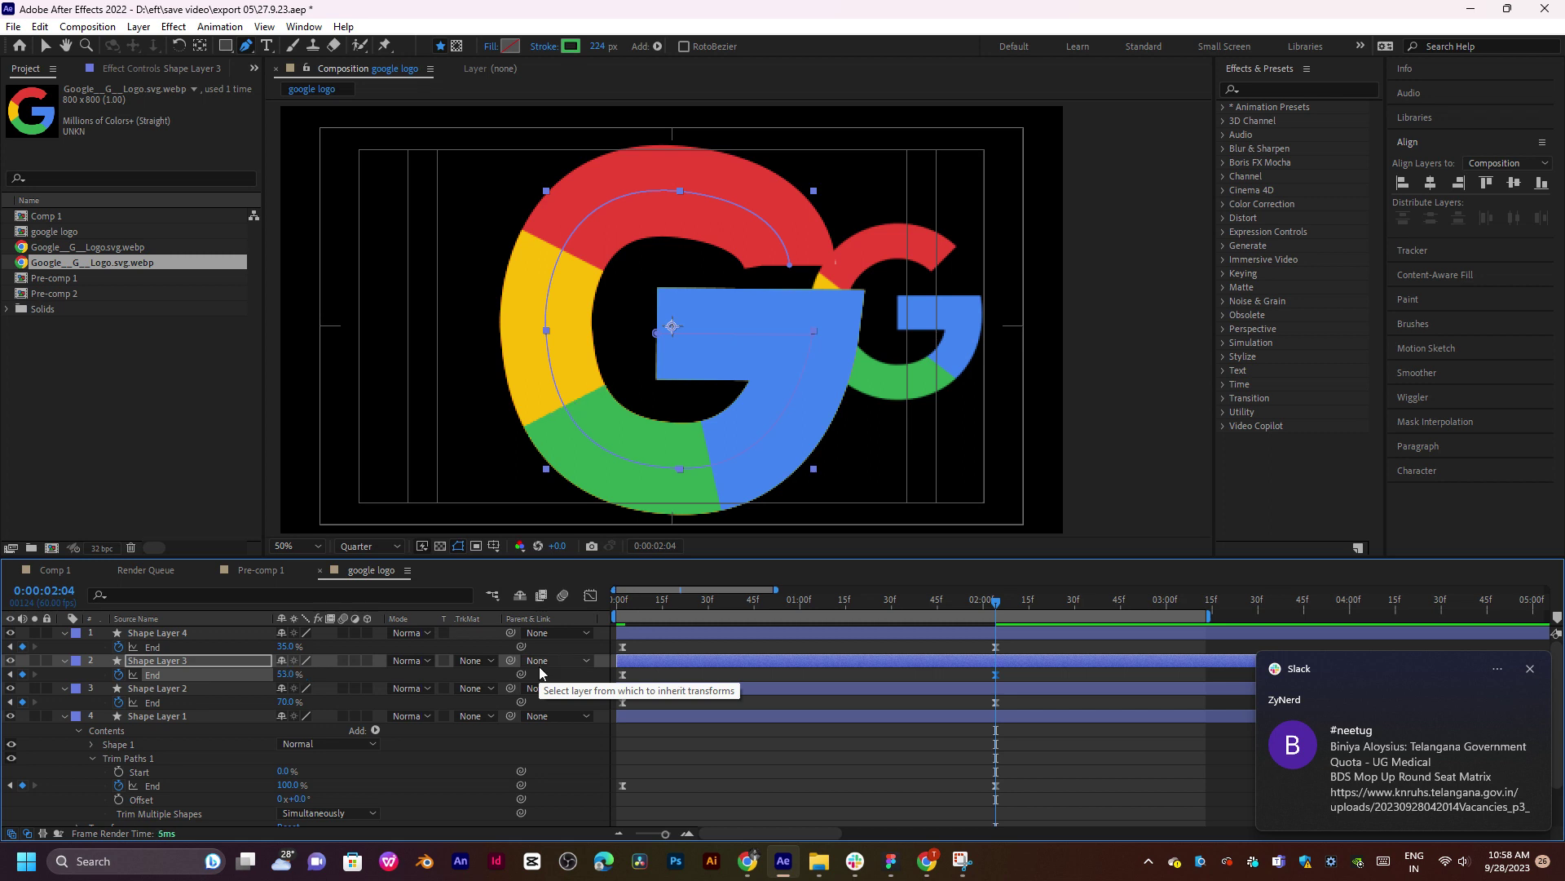
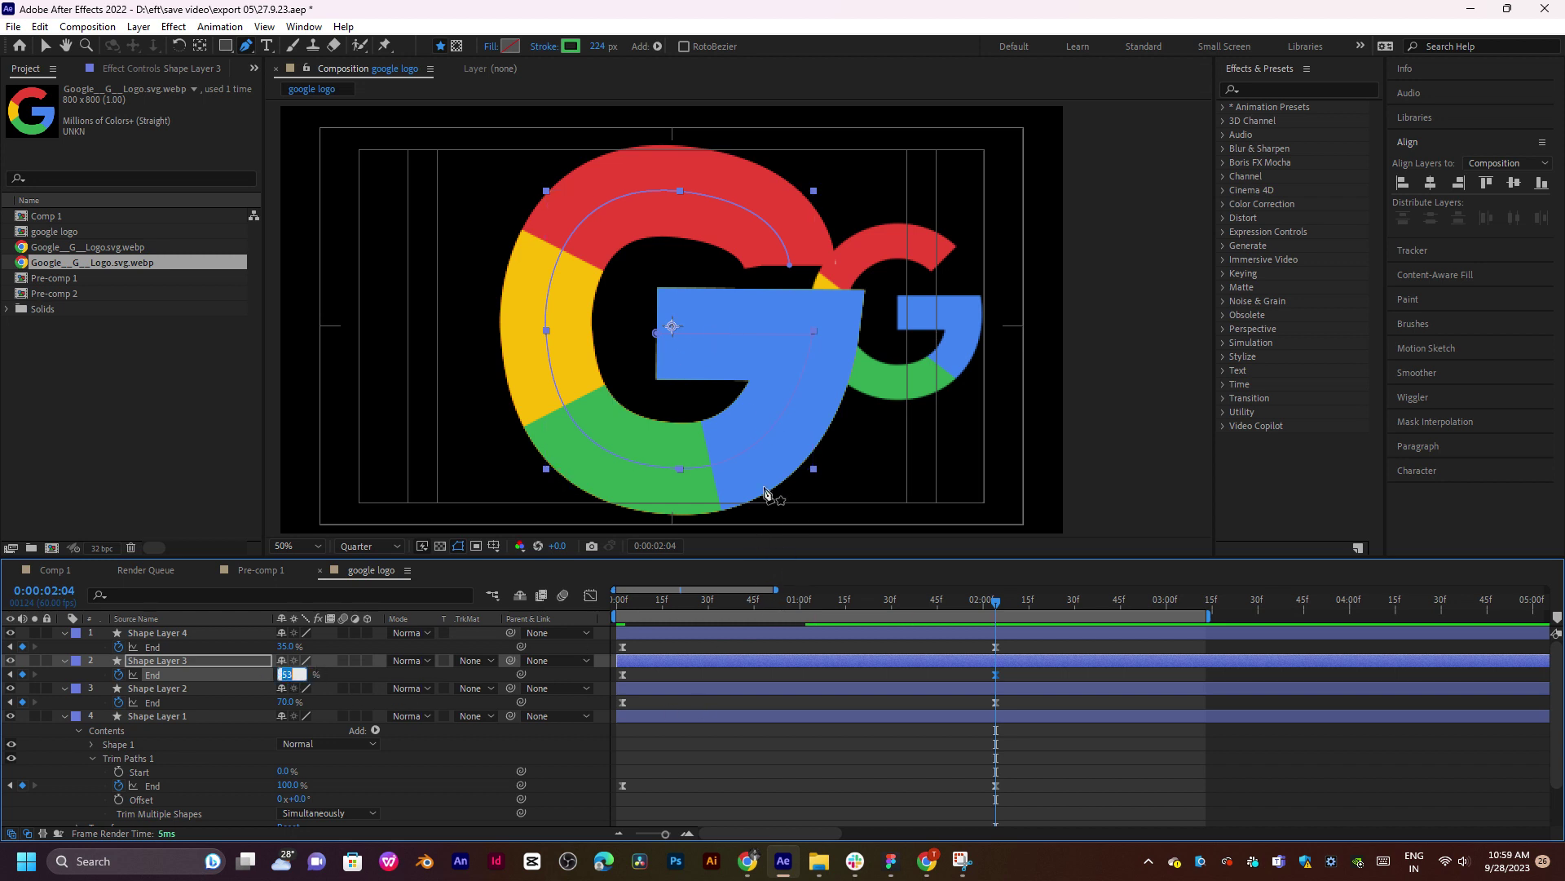
Set the End value of the green layer, Shape Layer 3, to 55% at 0:00:02:04 and preview the reveal.
type("55")
key("Return")
left_click_drag(938, 601, 476, 588)
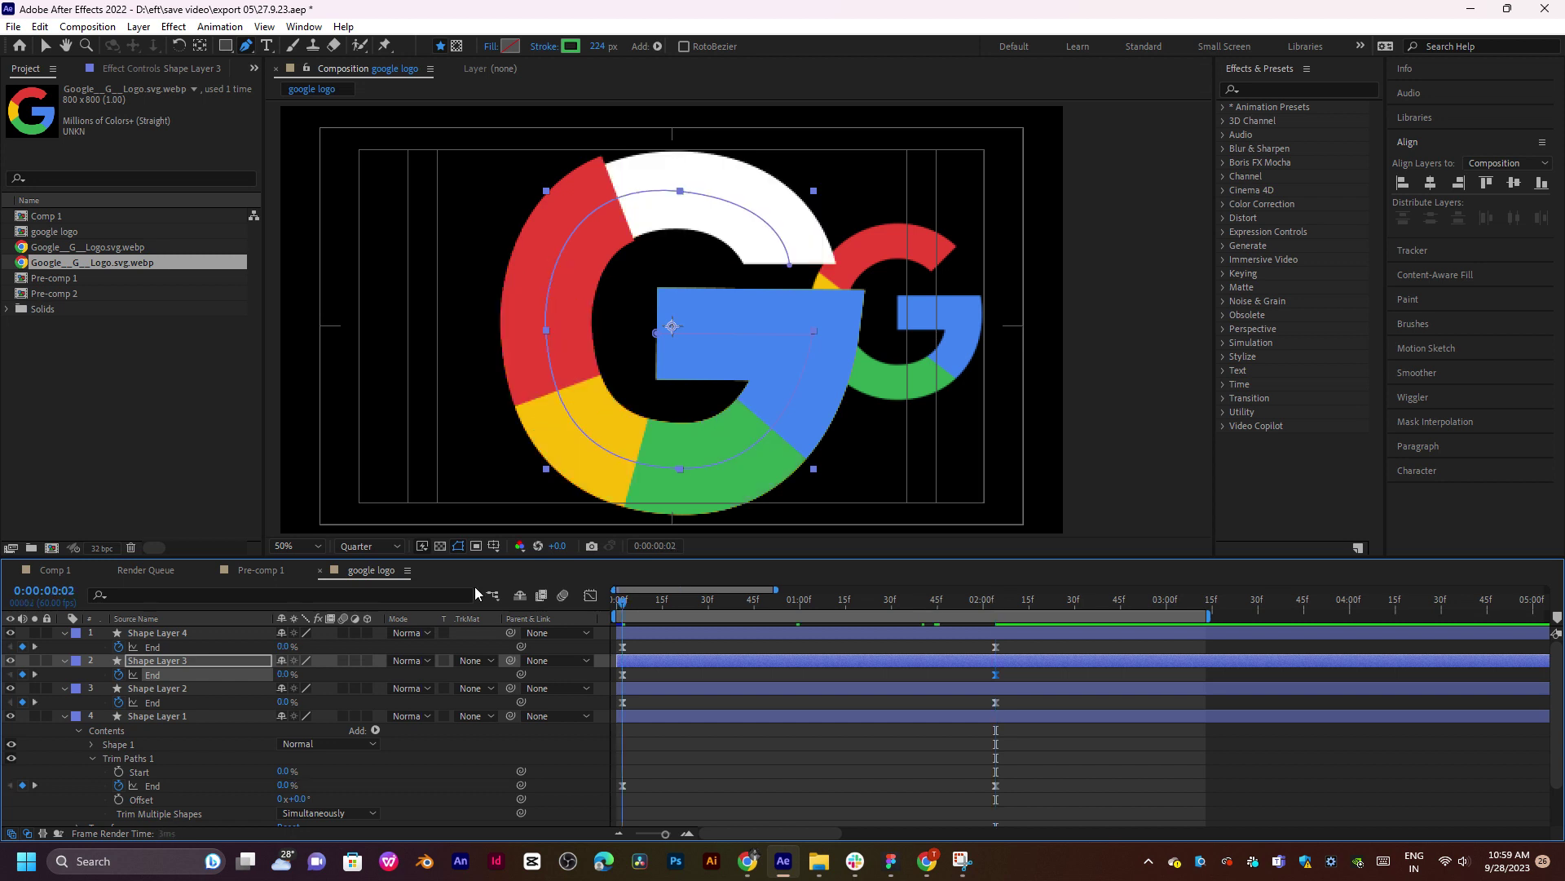
key("space")
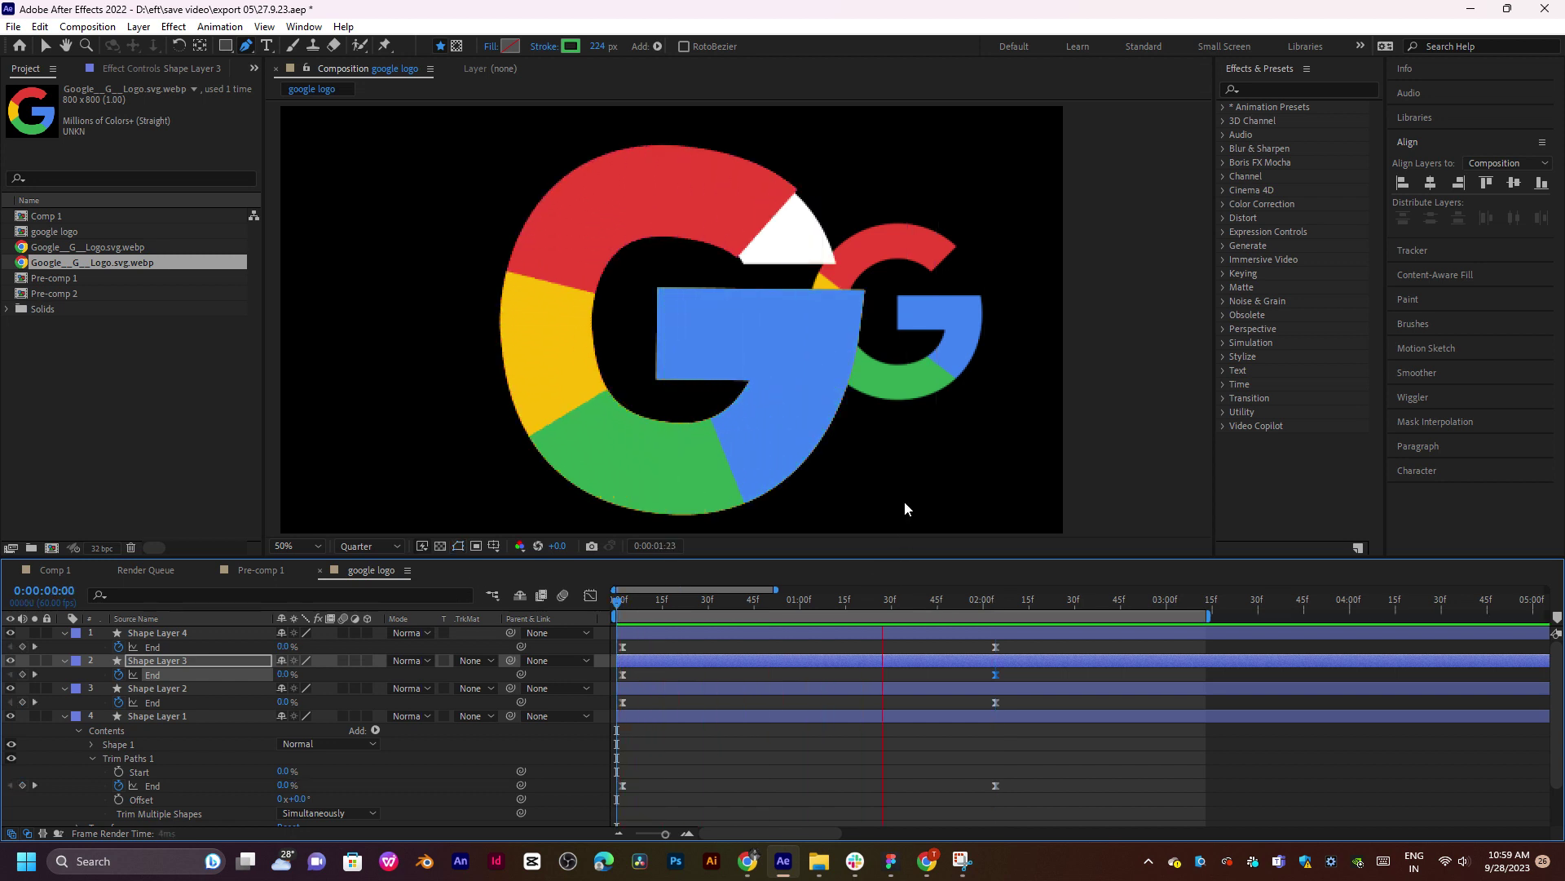
key("space")
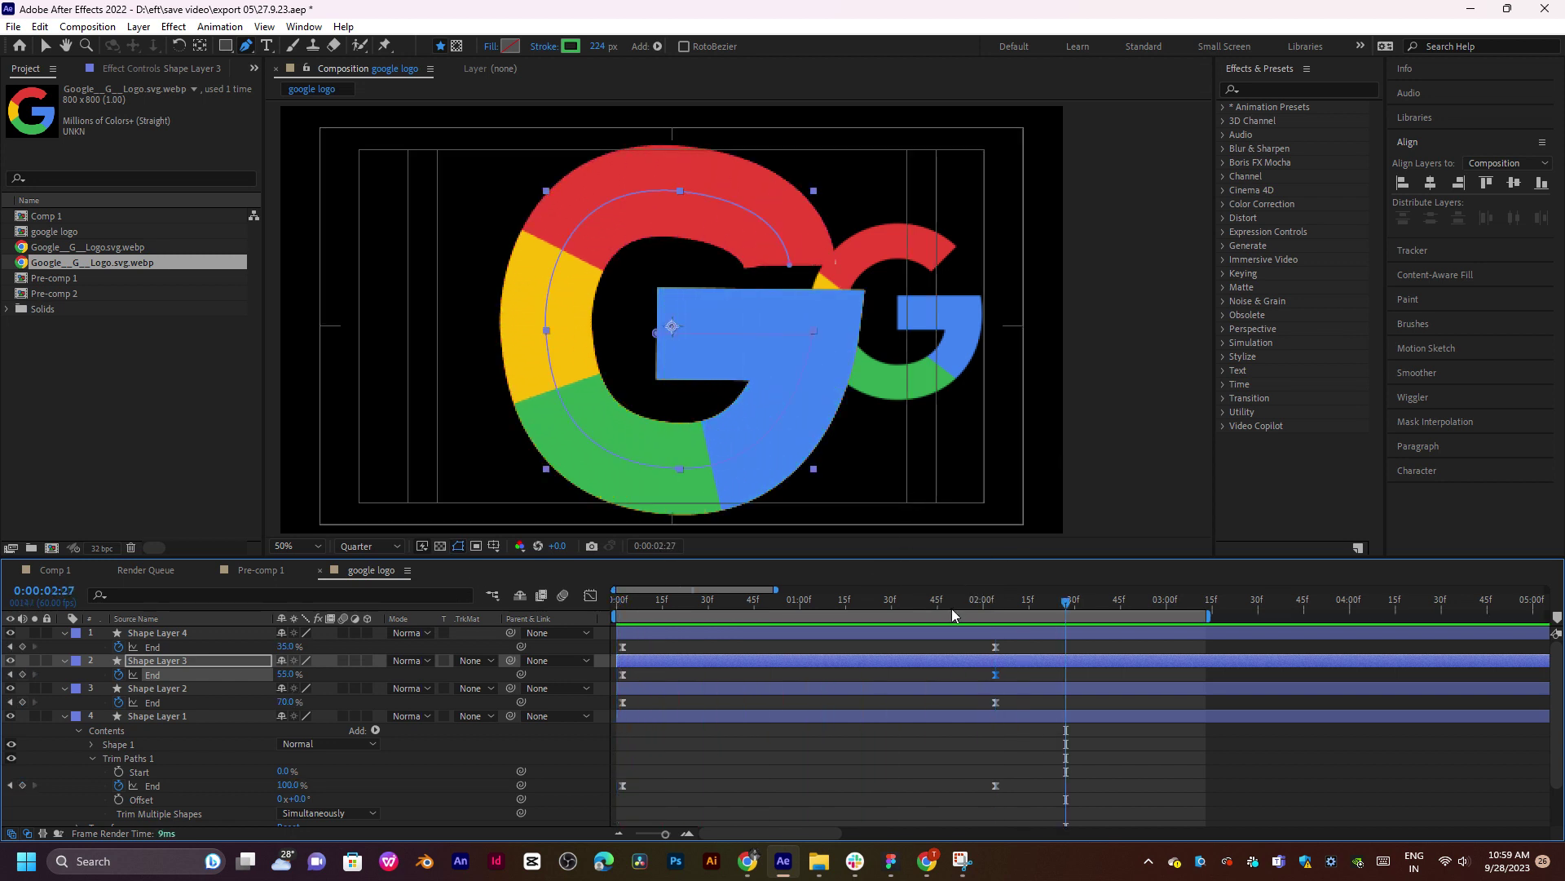
key("space")
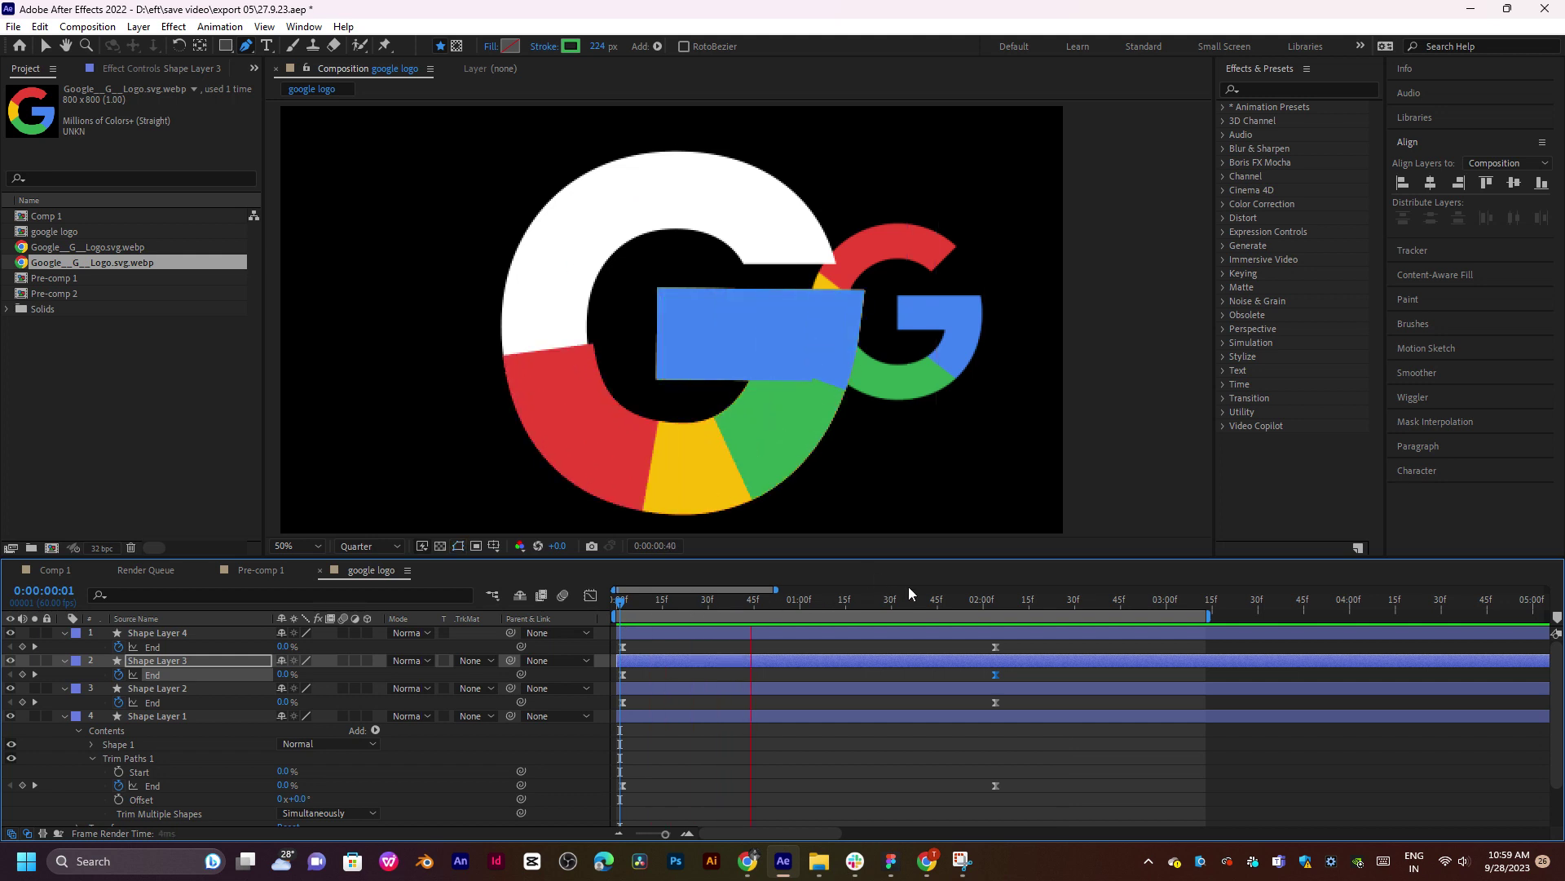
key("space")
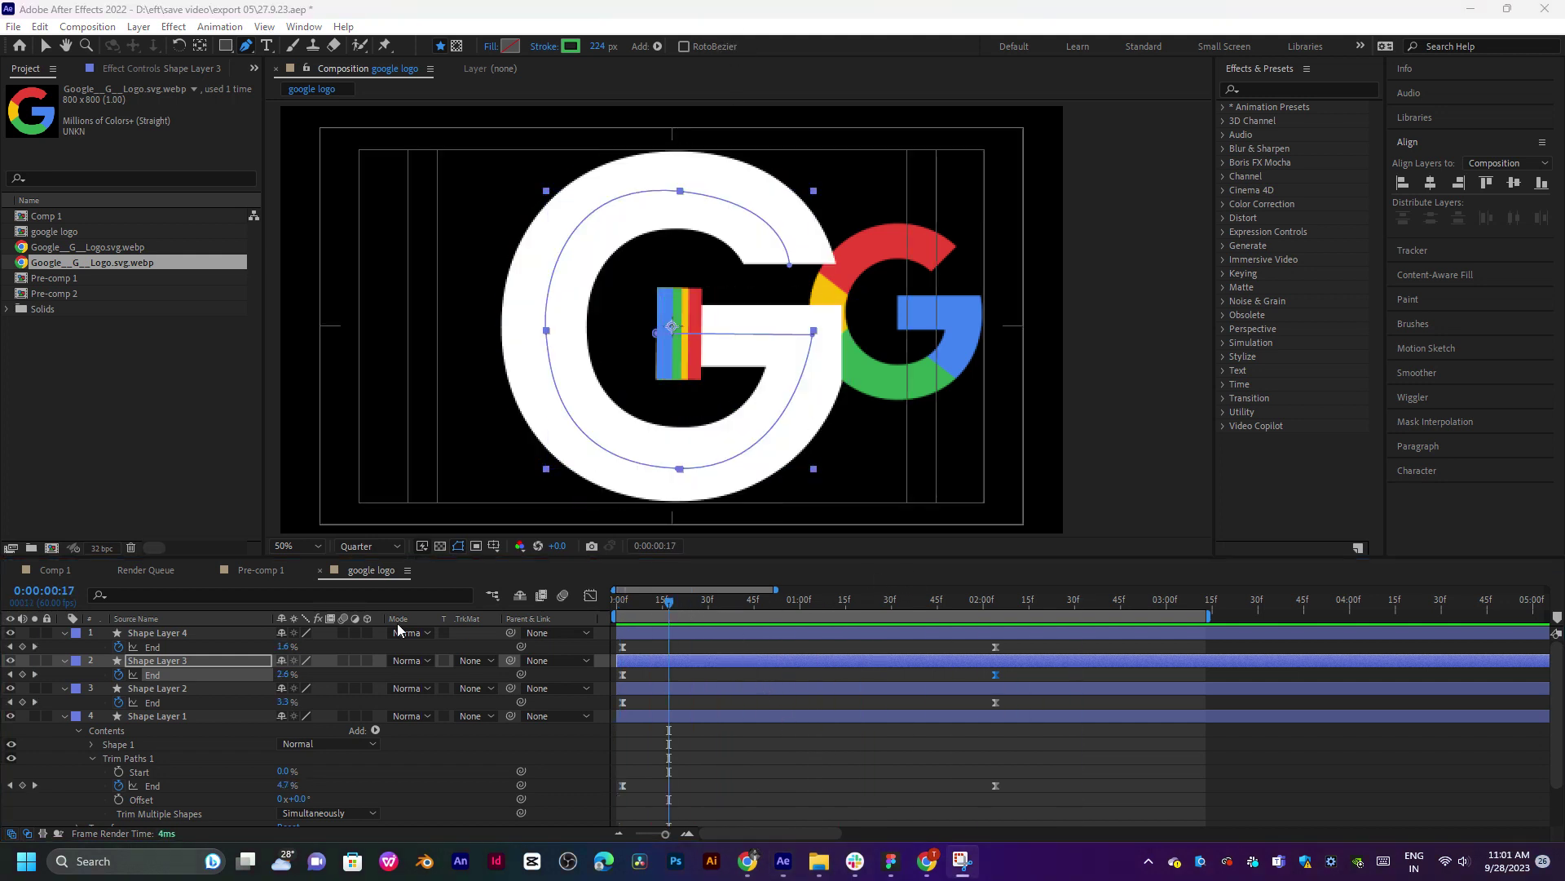
Set the label colours of Shape Layer 3 to Green, Shape Layer 2 to Yellow and Shape Layer 1 to Red.
left_click(138, 634)
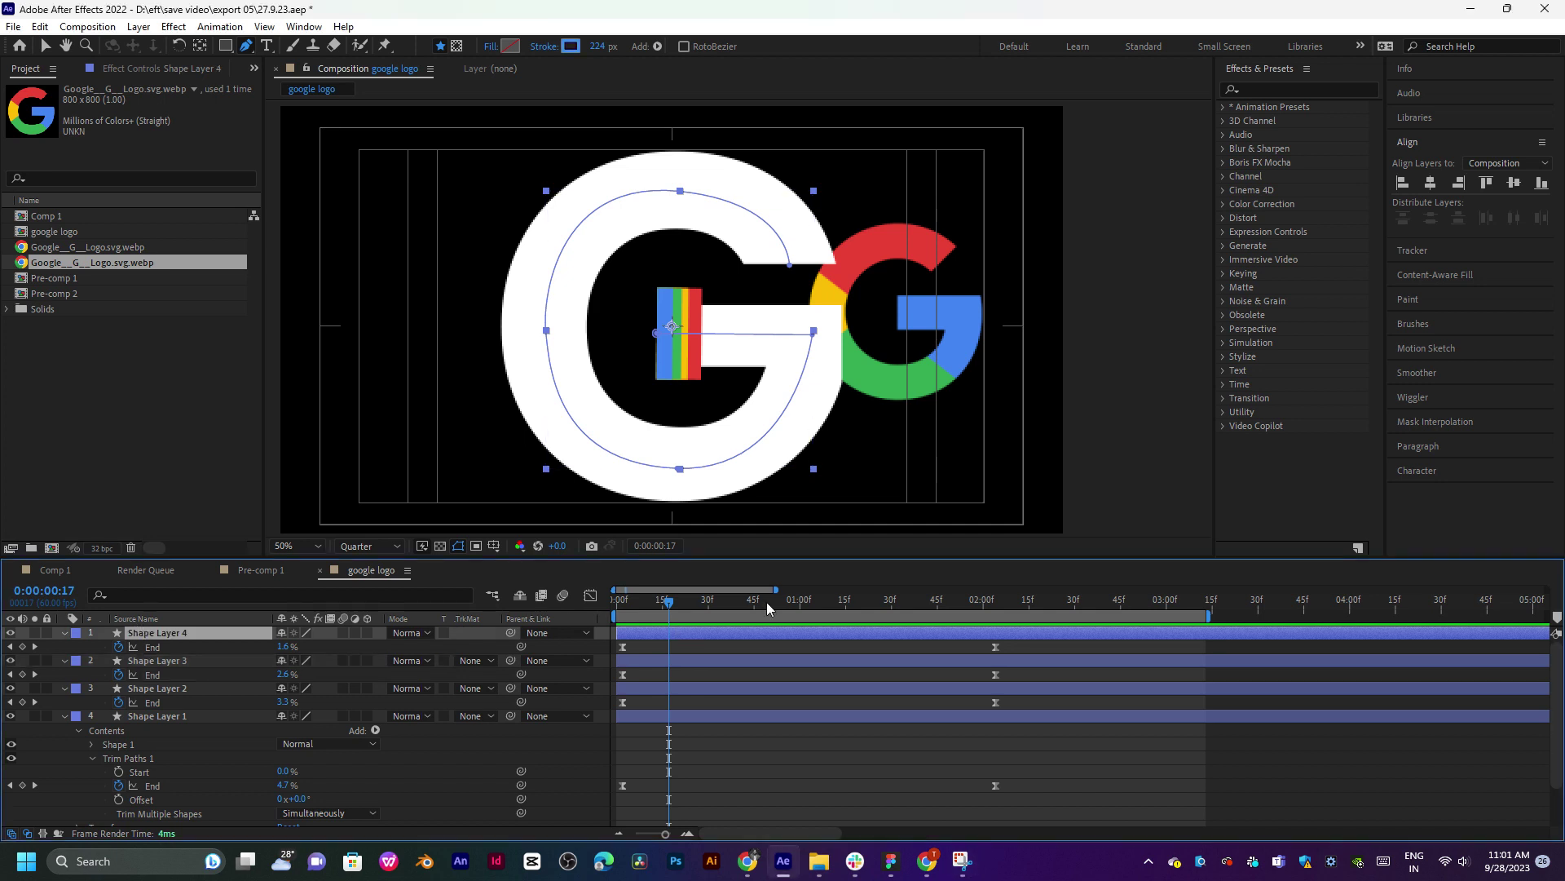
left_click_drag(768, 608, 963, 625)
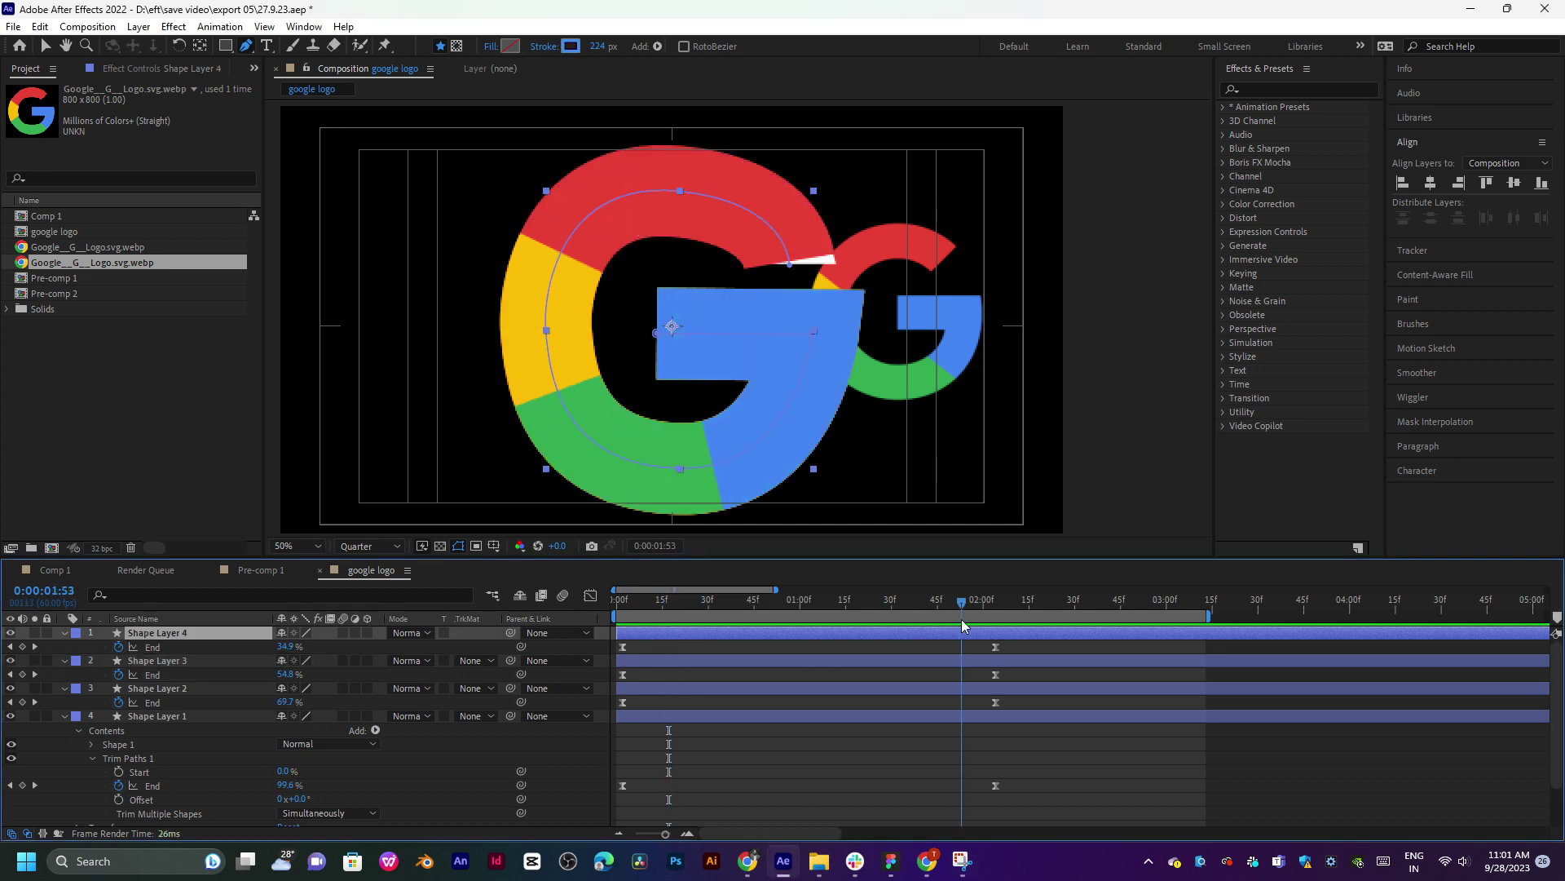
left_click(75, 633)
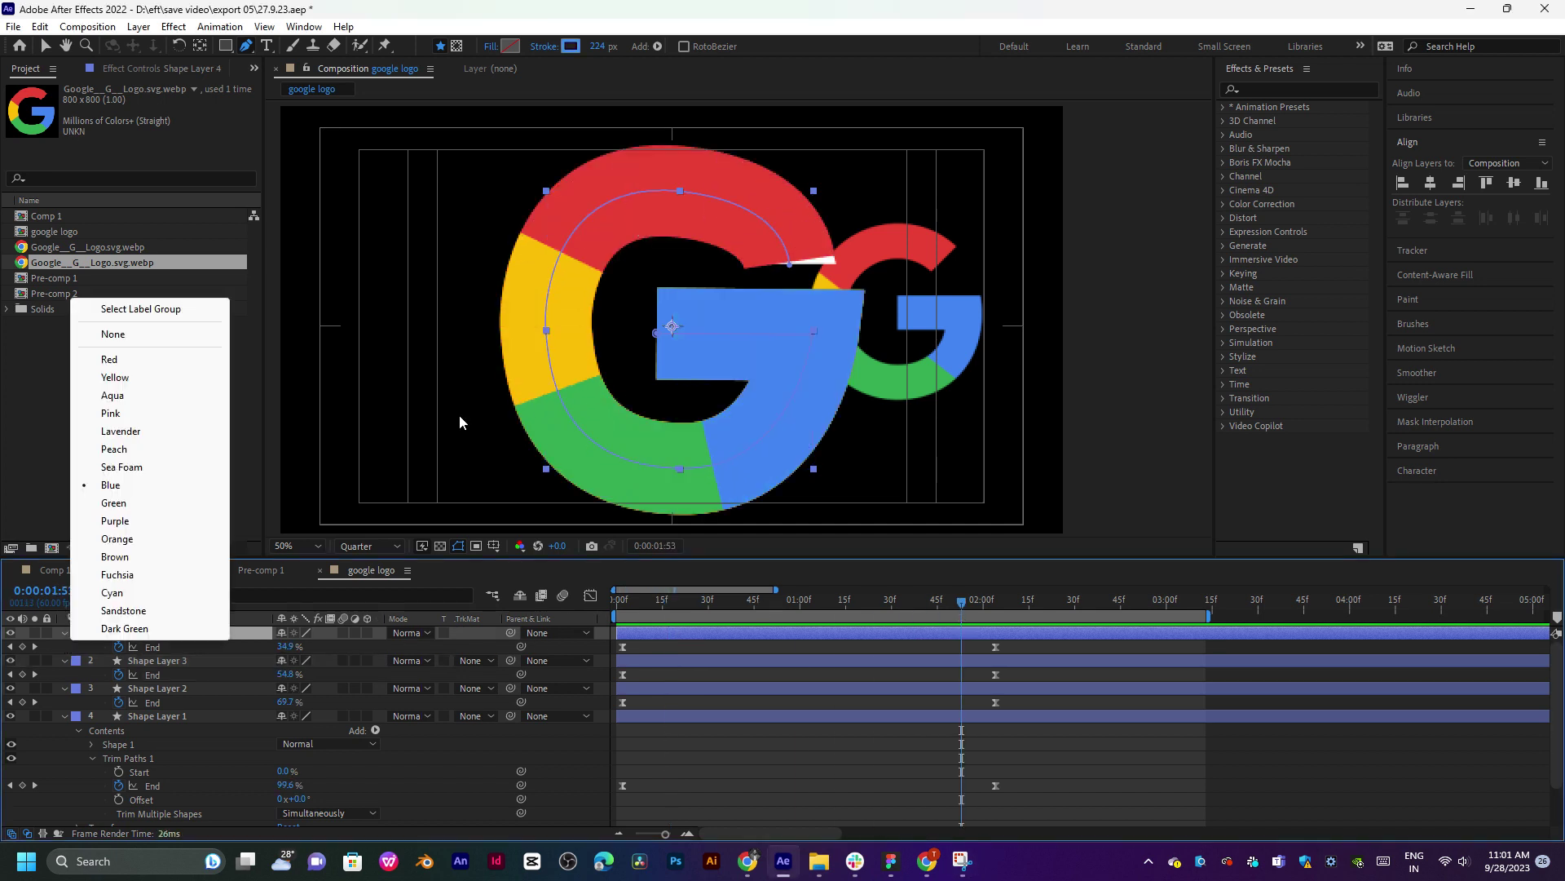
left_click(76, 662)
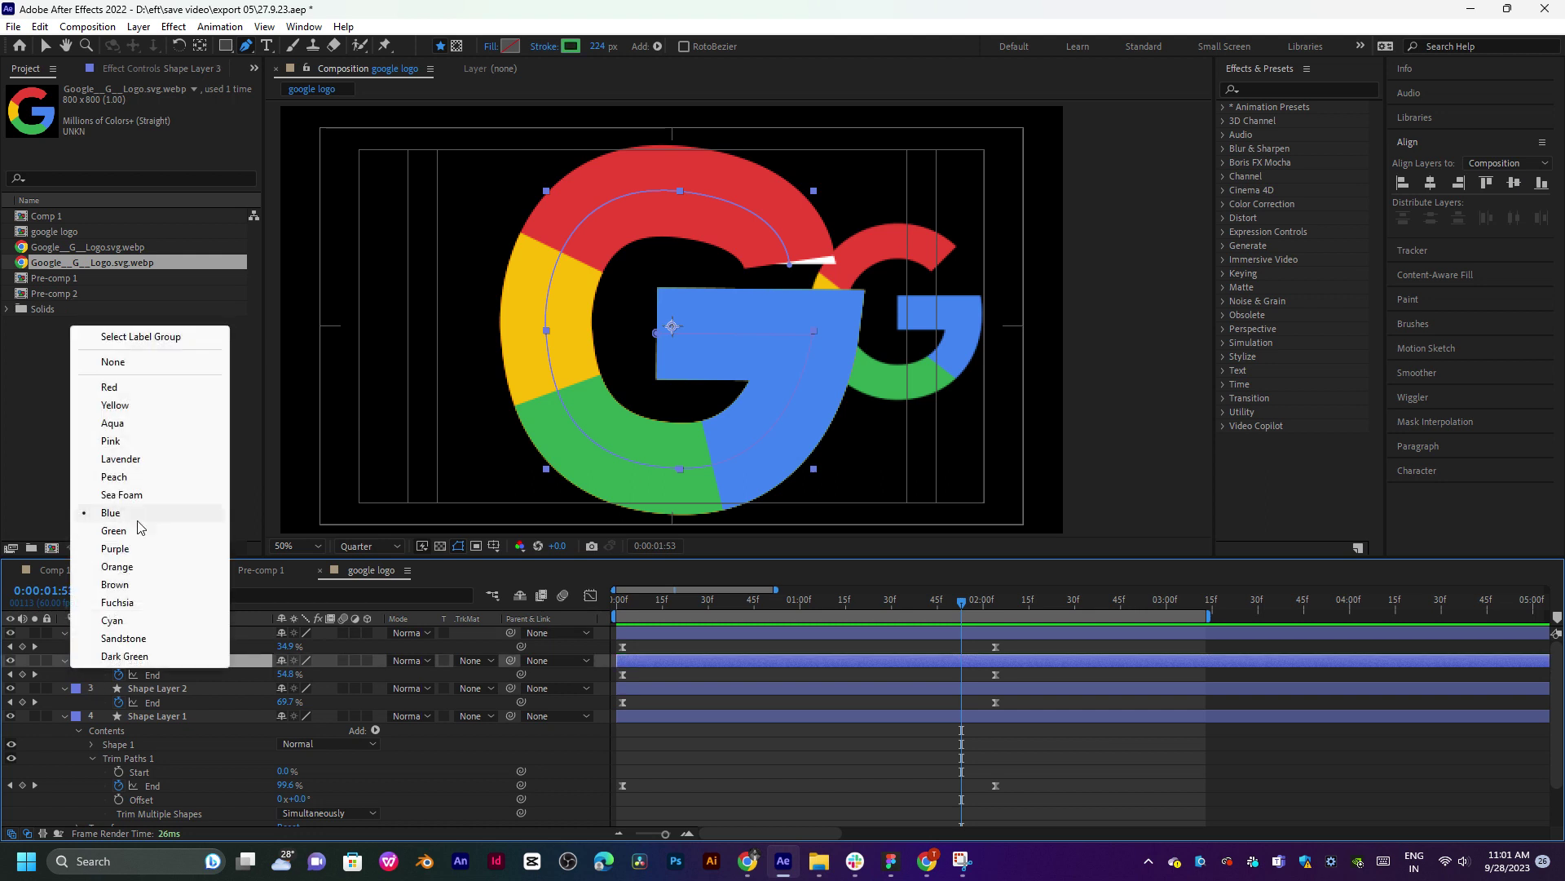
left_click(137, 530)
left_click(76, 688)
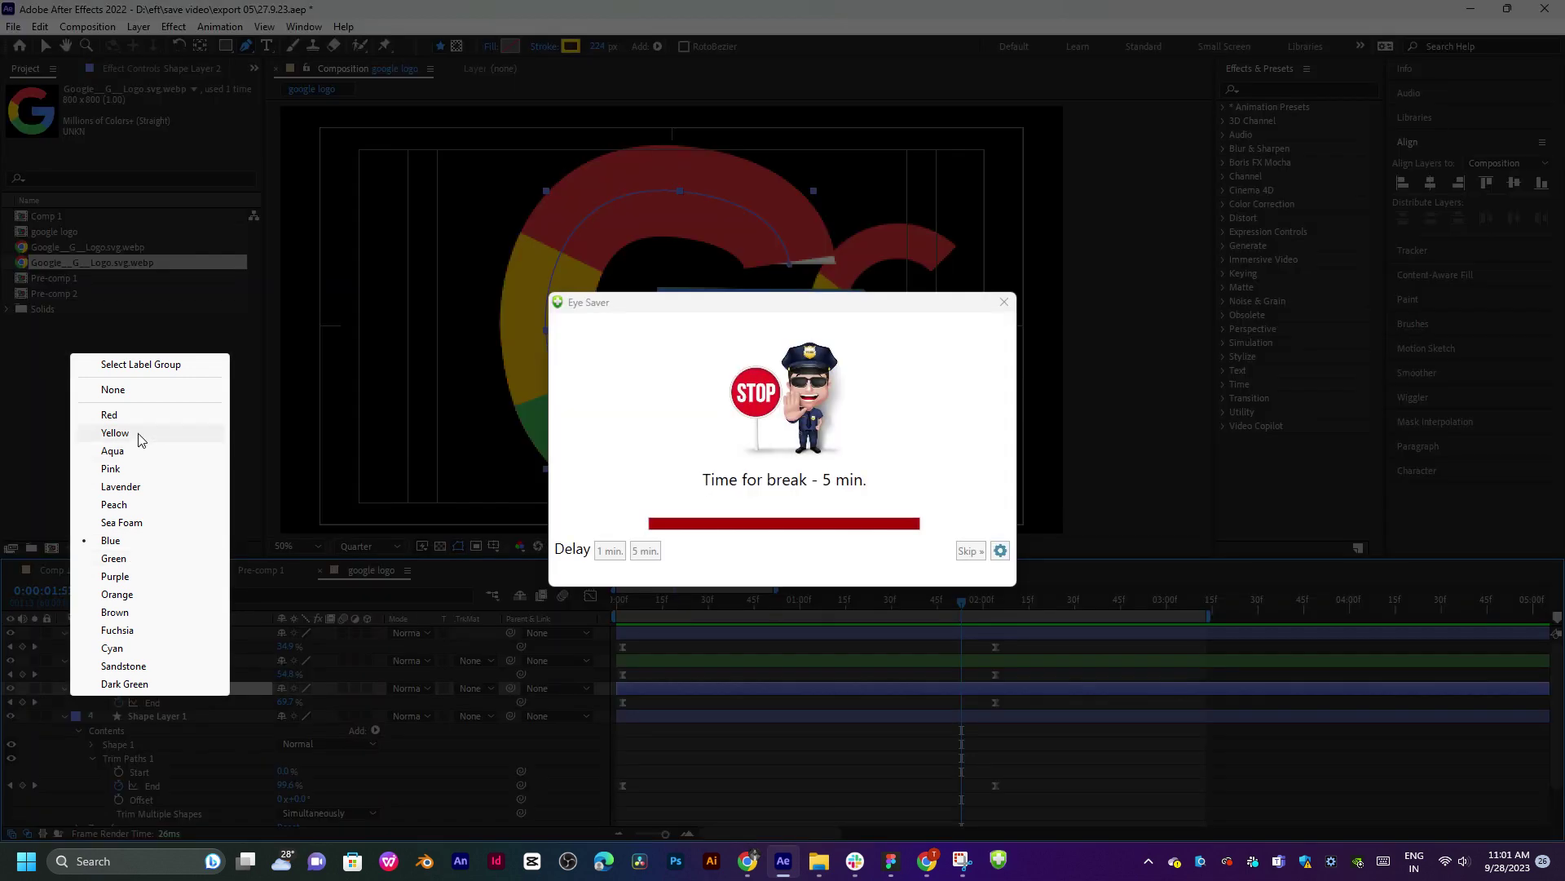
left_click(118, 433)
left_click(967, 547)
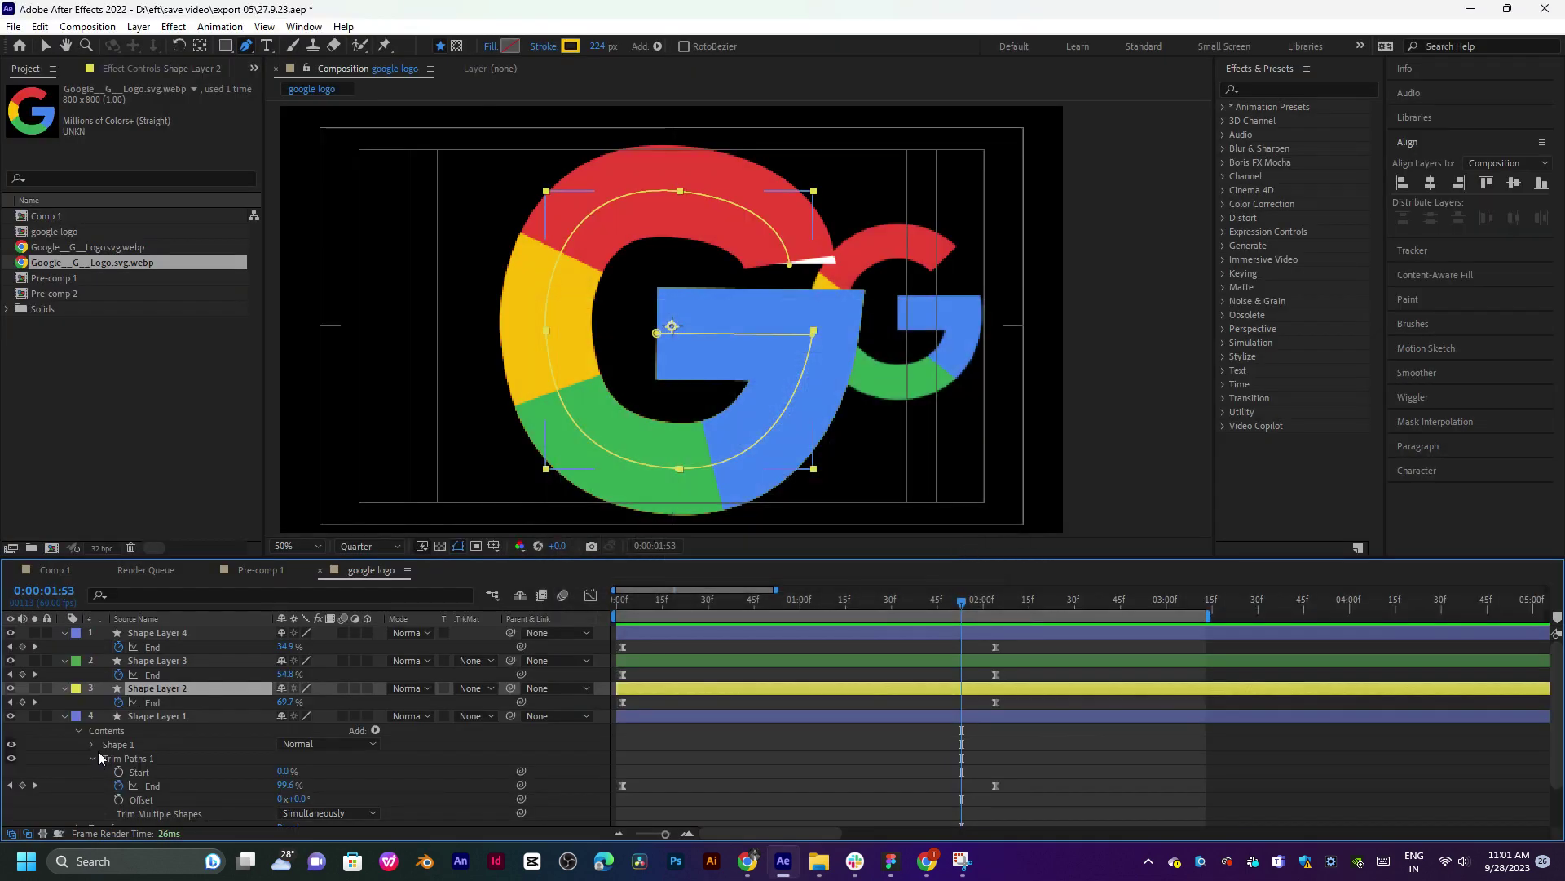
left_click(76, 716)
left_click(130, 441)
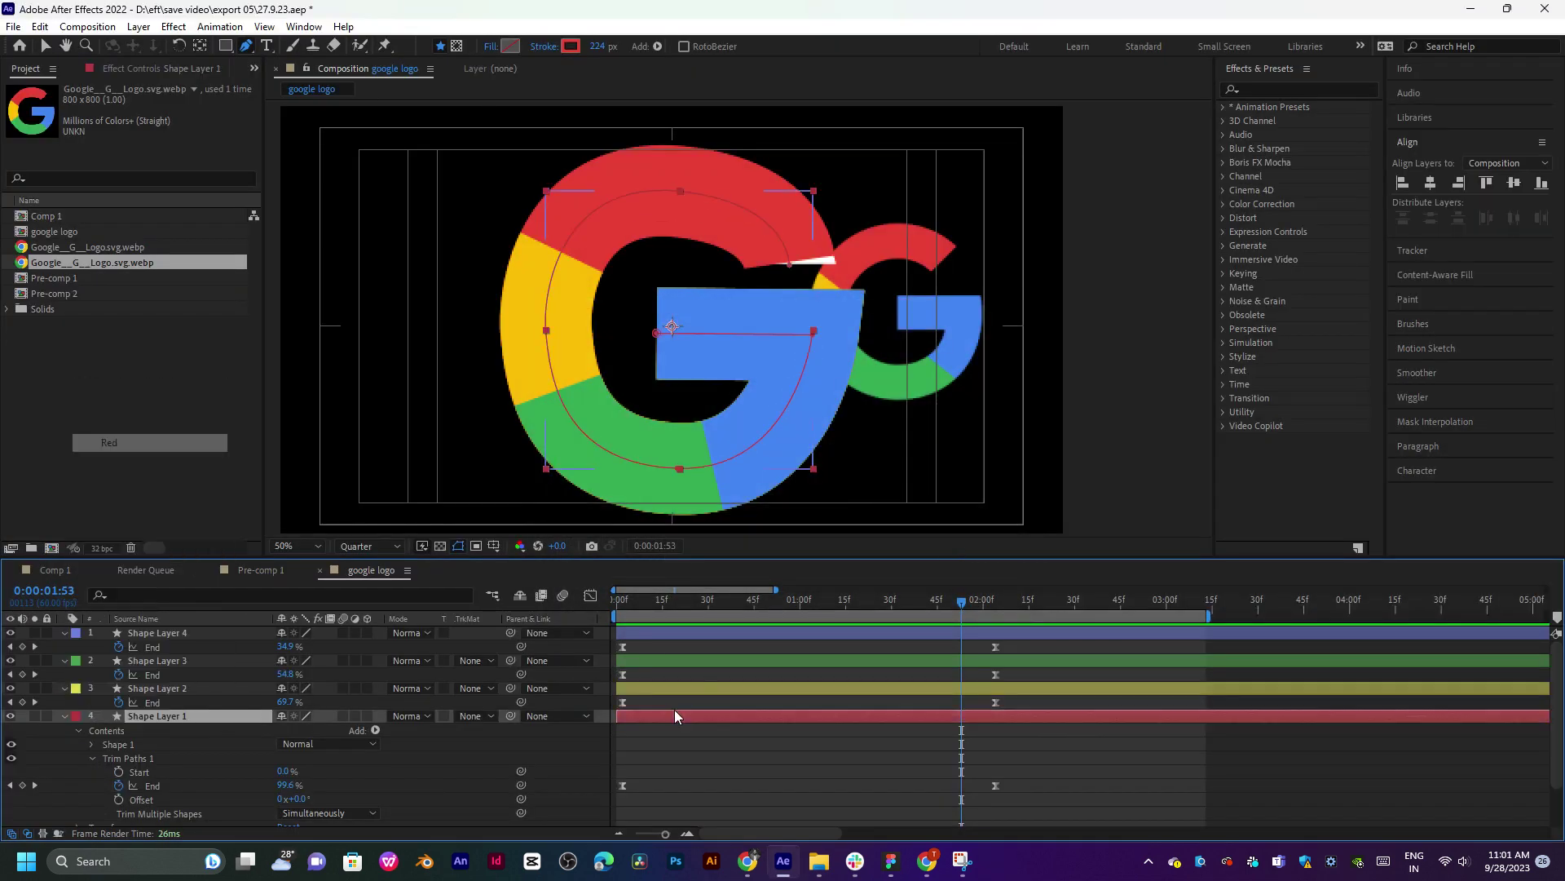
Play the four-colour reveal from 0:00:00:07 until the G is fully drawn.
left_click_drag(832, 605, 639, 626)
key("space")
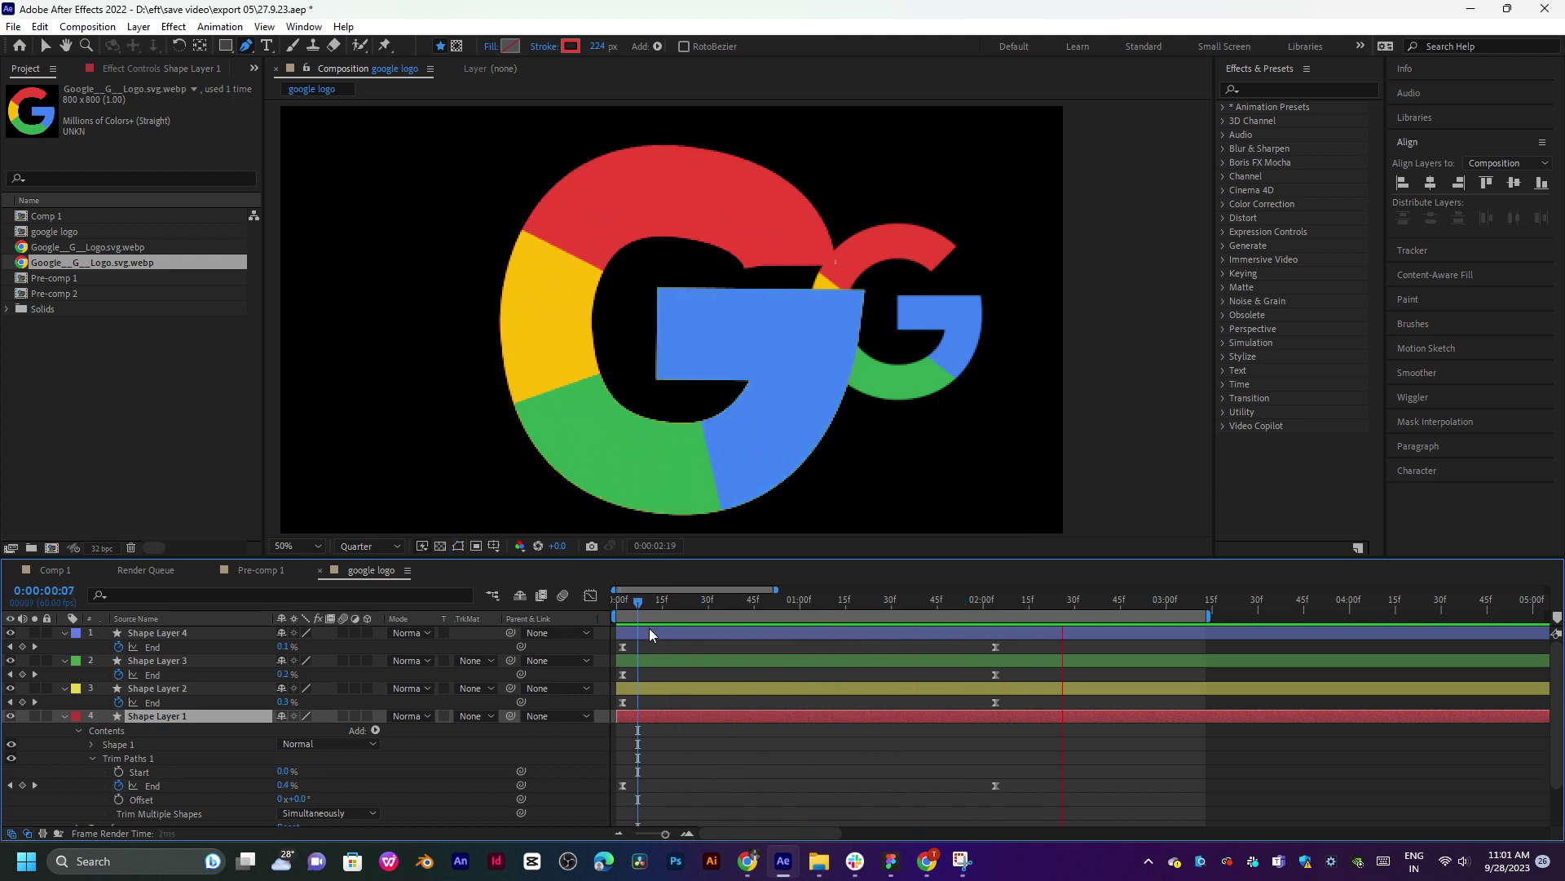
key("space")
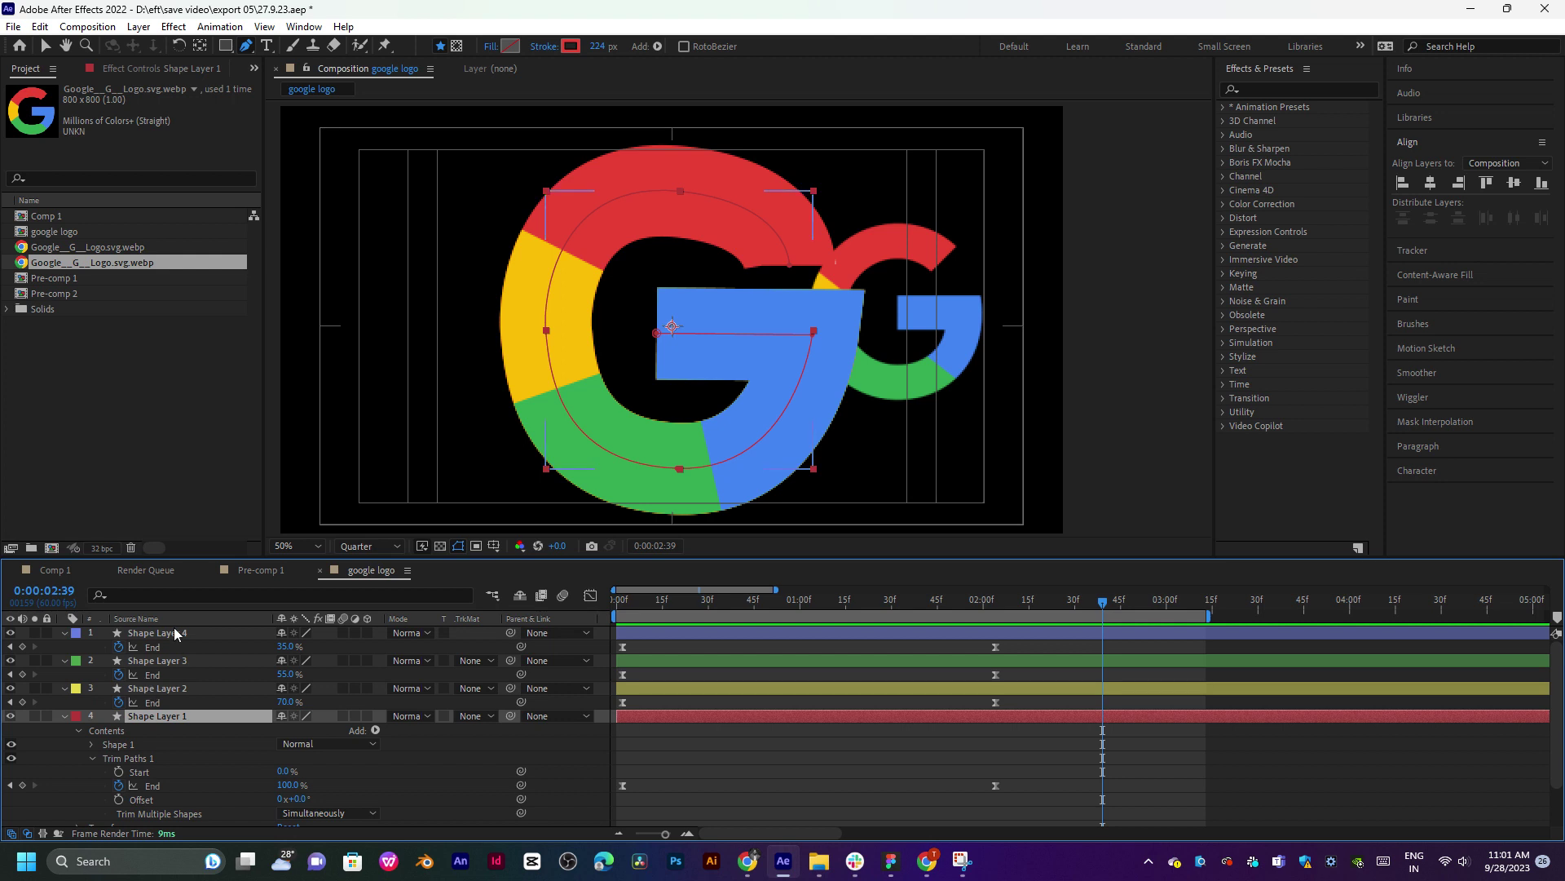
Collapse the four shape layers and pre-compose them, moving all attributes into the new composition.
left_click(174, 633, "shift")
key("Home")
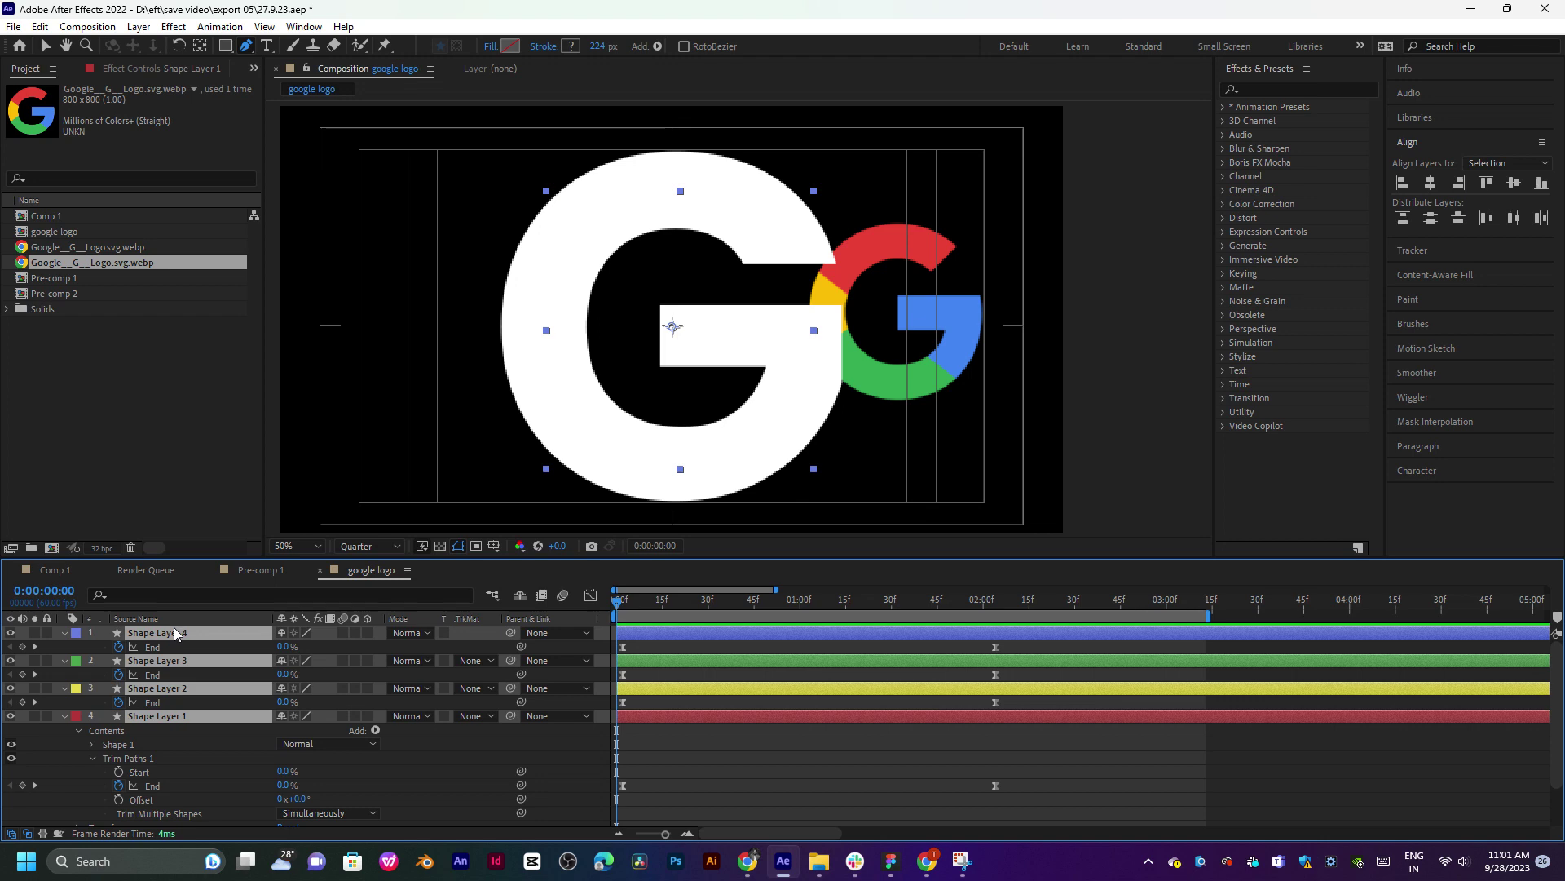
key("u")
key("space")
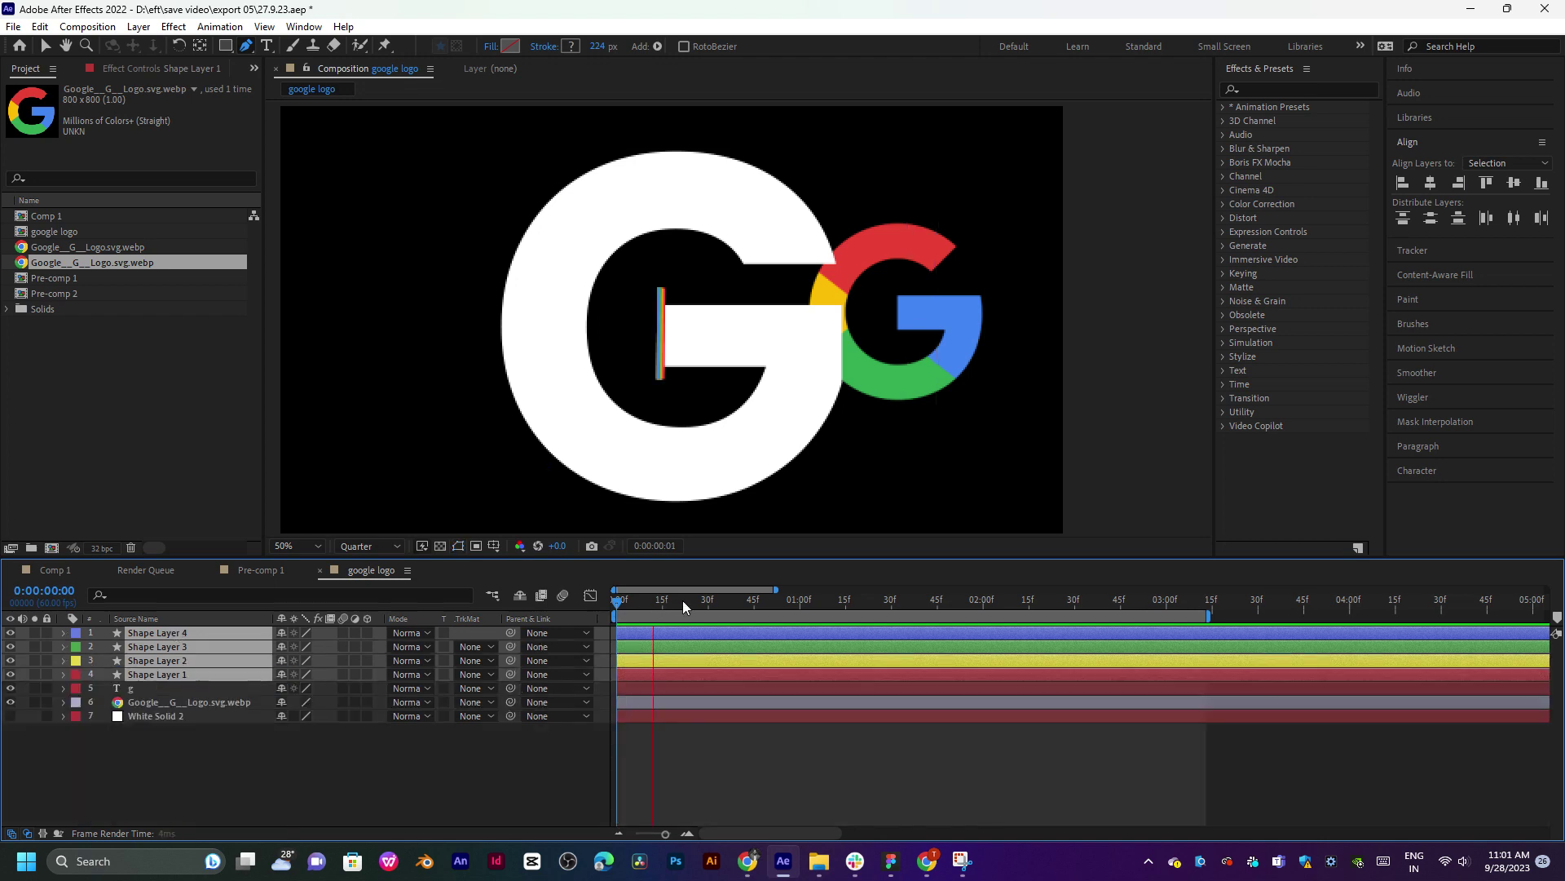
key("space")
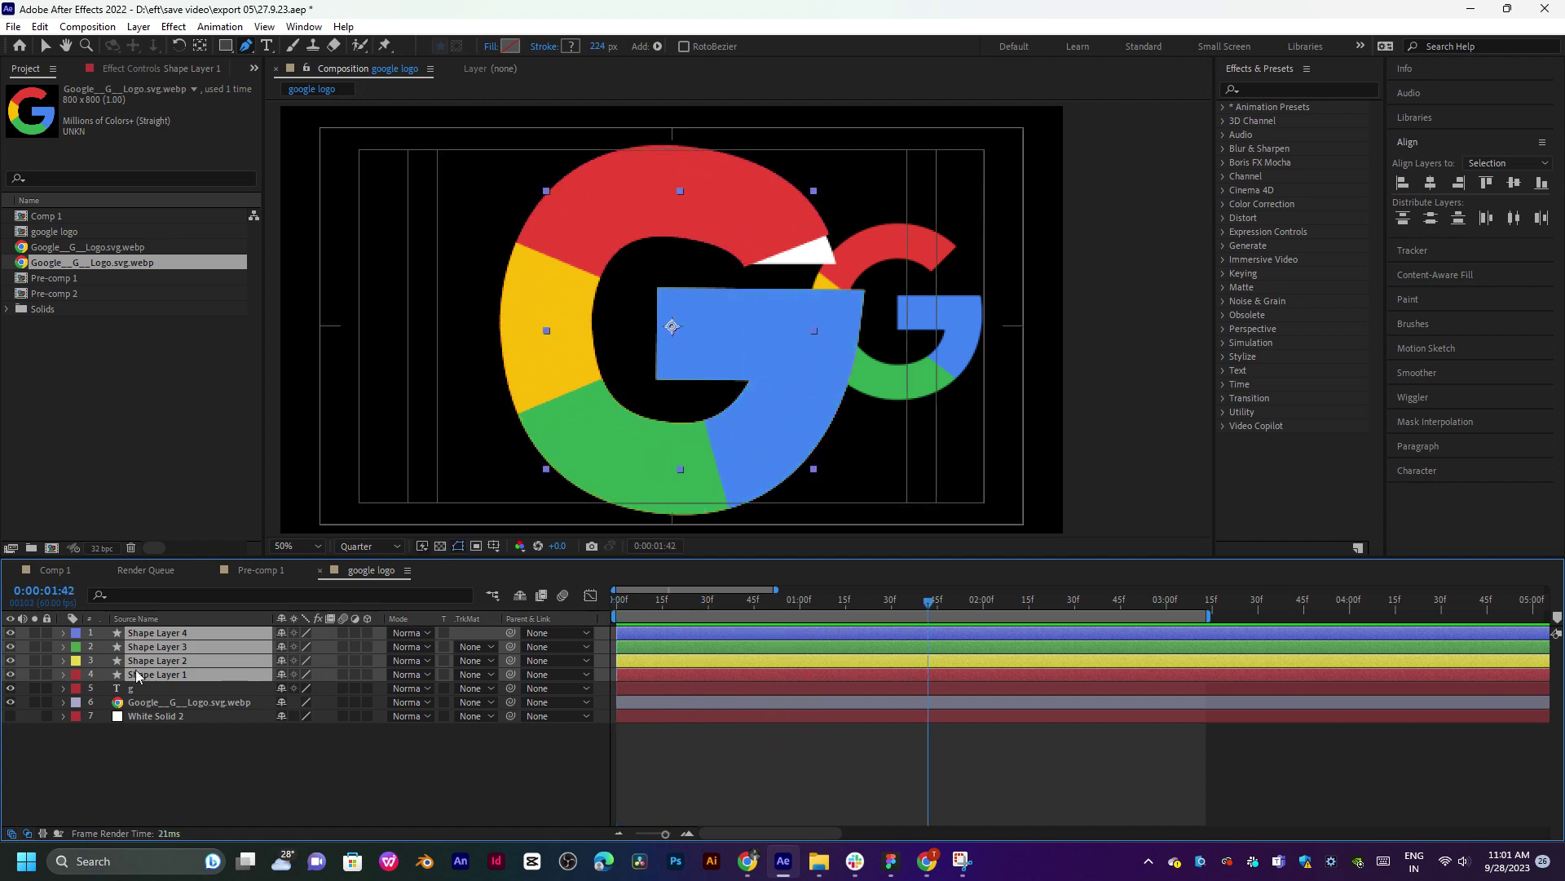
right_click(148, 669)
left_click(238, 568)
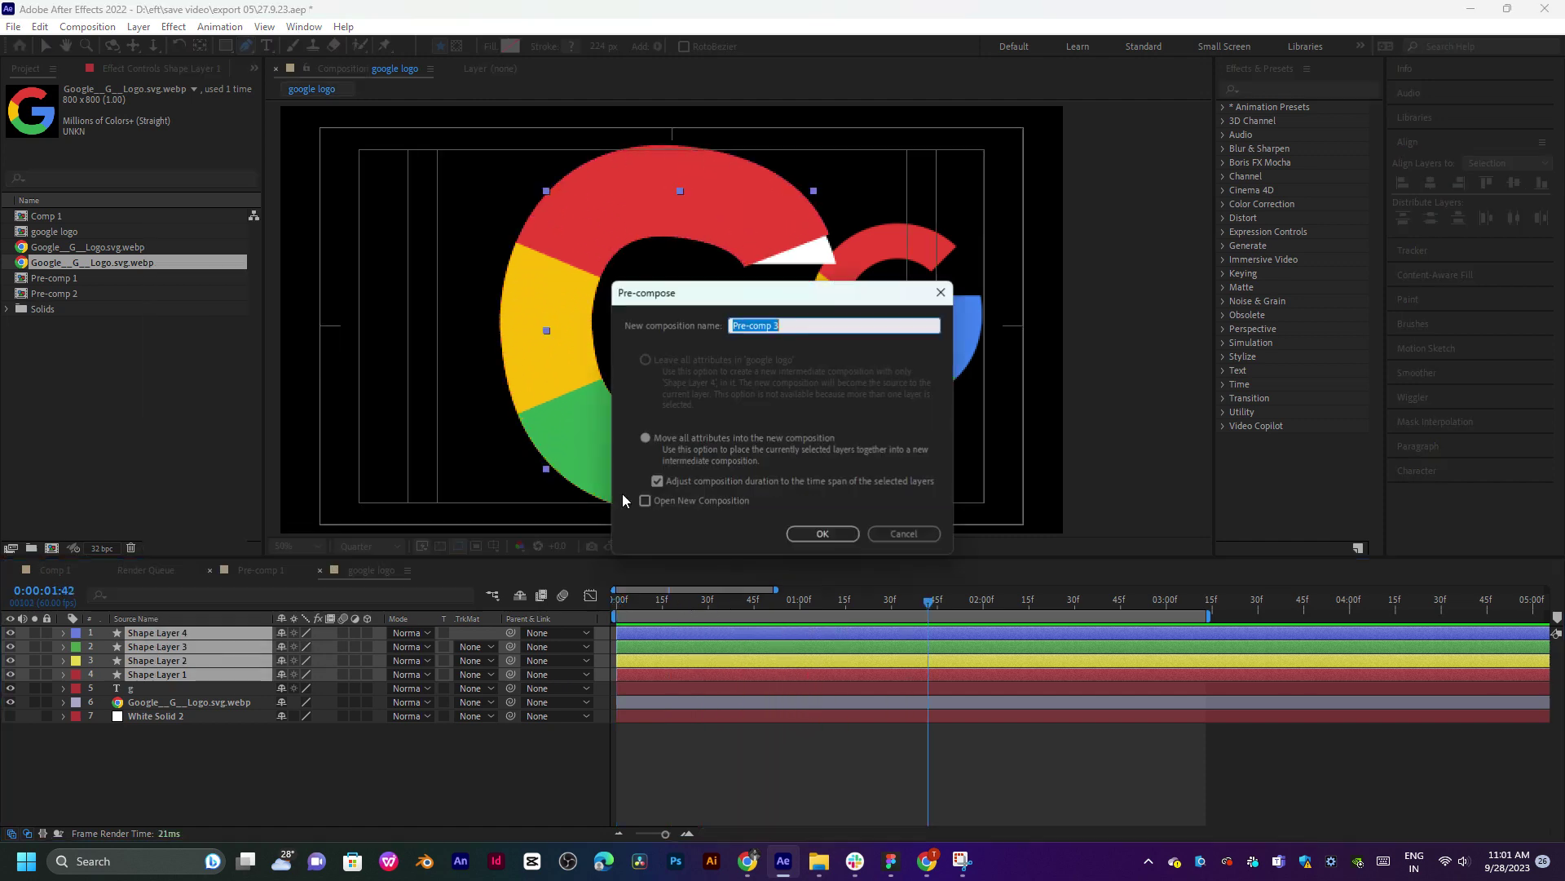
left_click(824, 534)
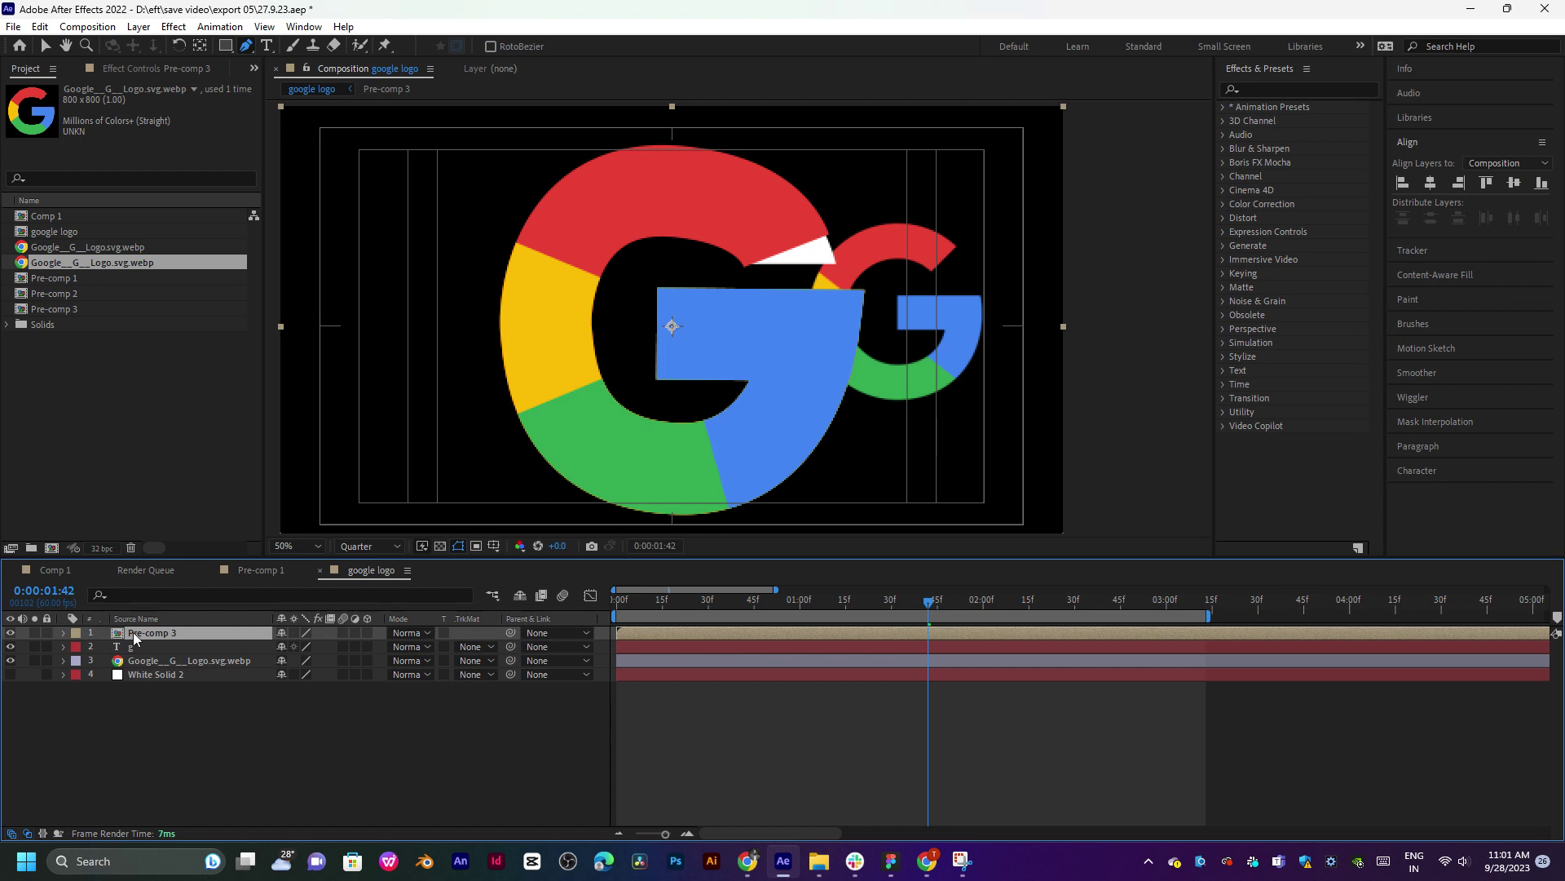
Move the pre-comp below the text layer g and set its track matte to Alpha Matte from that text.
left_click_drag(150, 641, 209, 650)
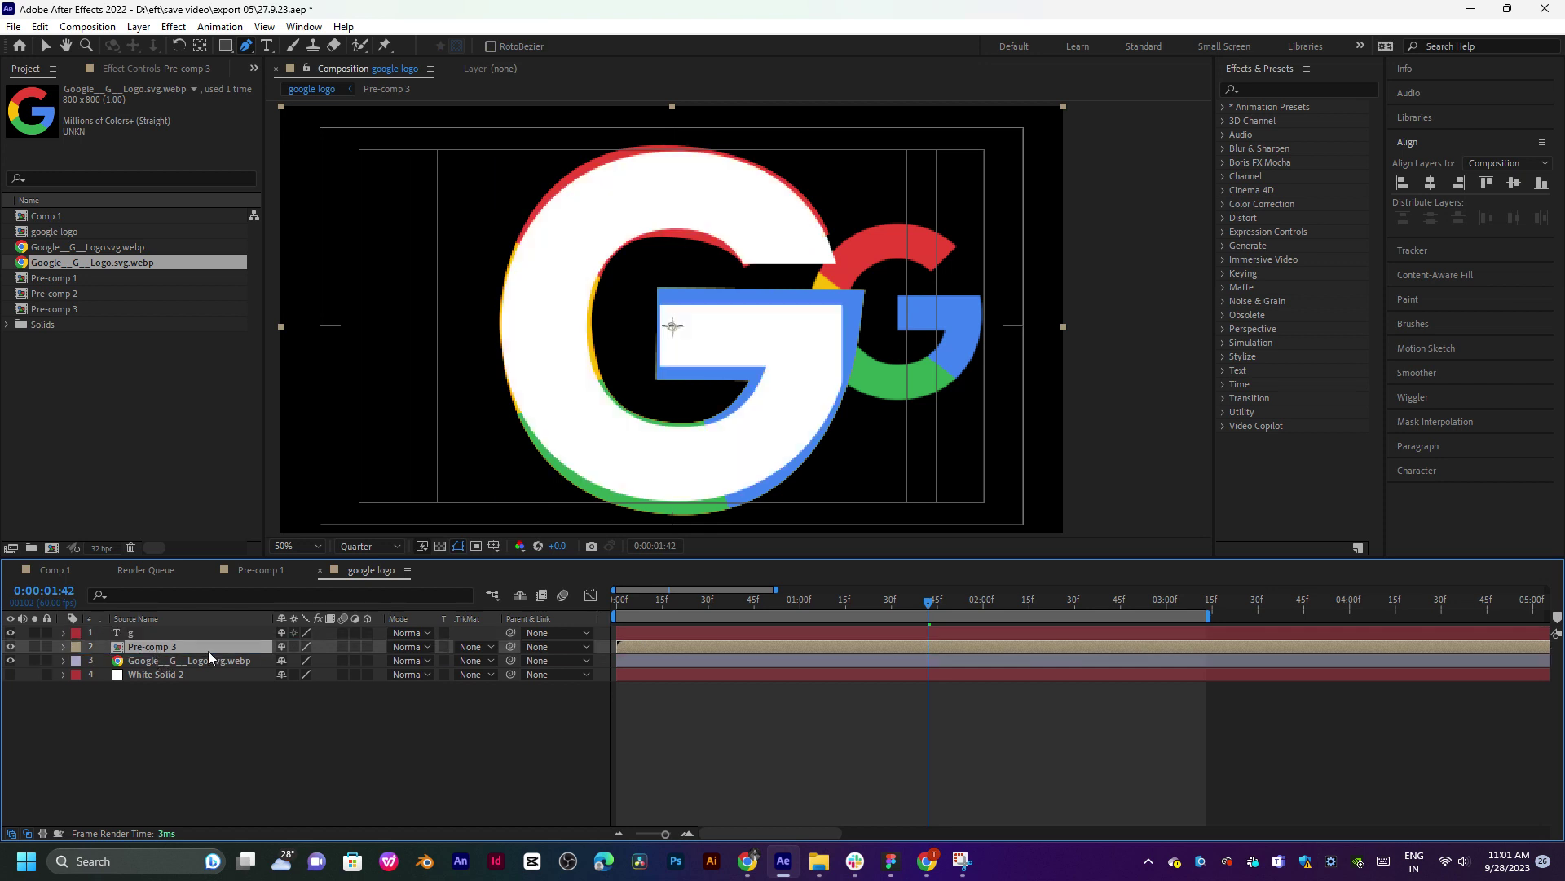
left_click(486, 648)
left_click(574, 708)
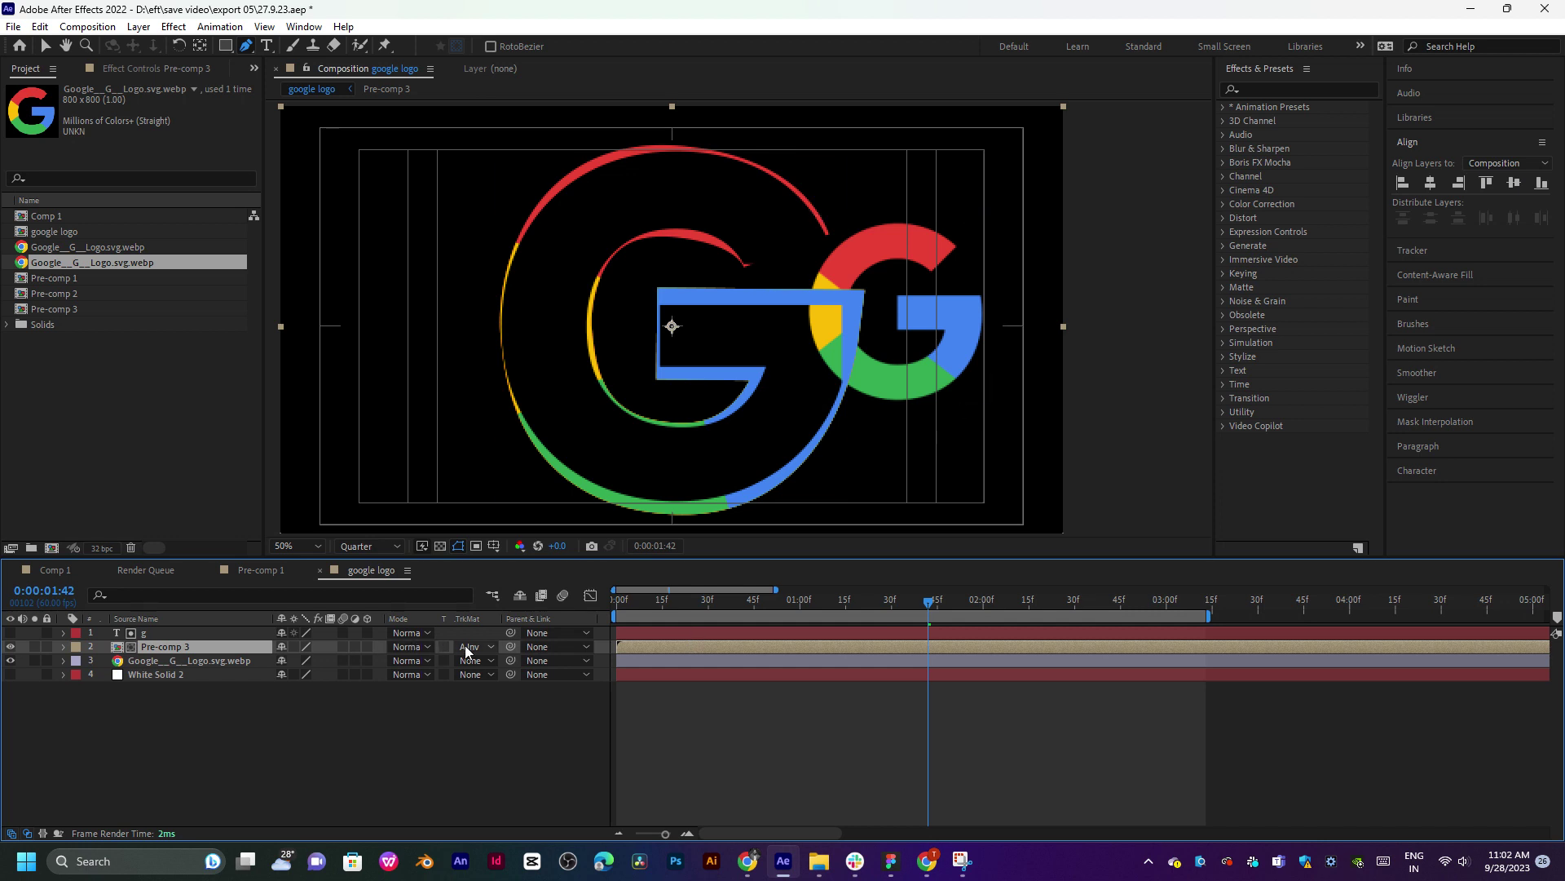
left_click(465, 644)
left_click(571, 689)
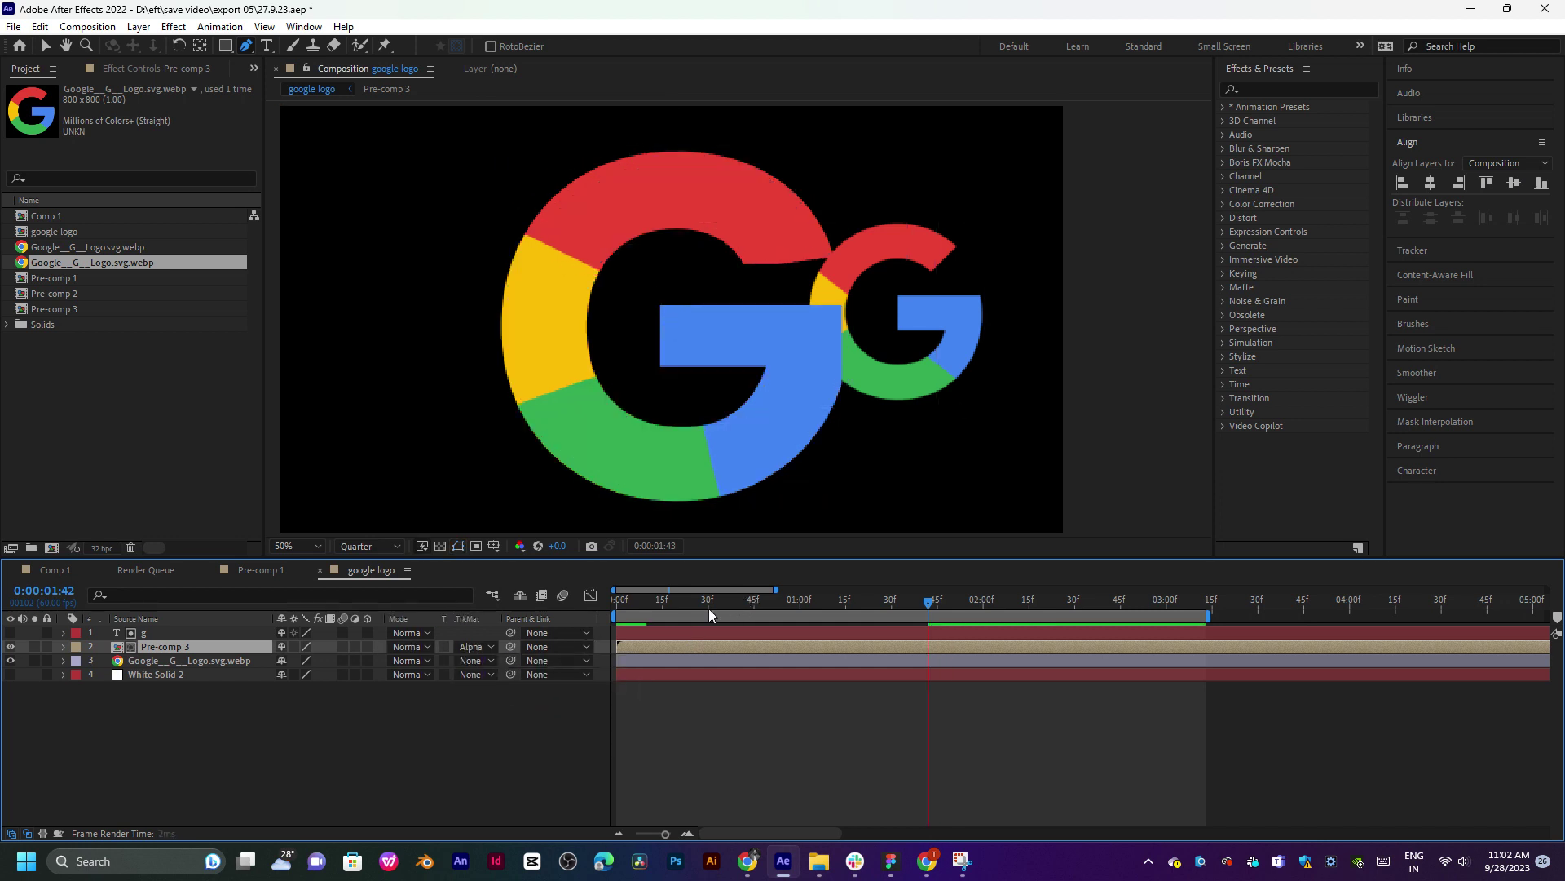
Preview the matted logo reveal from near the start of the timeline.
key("space")
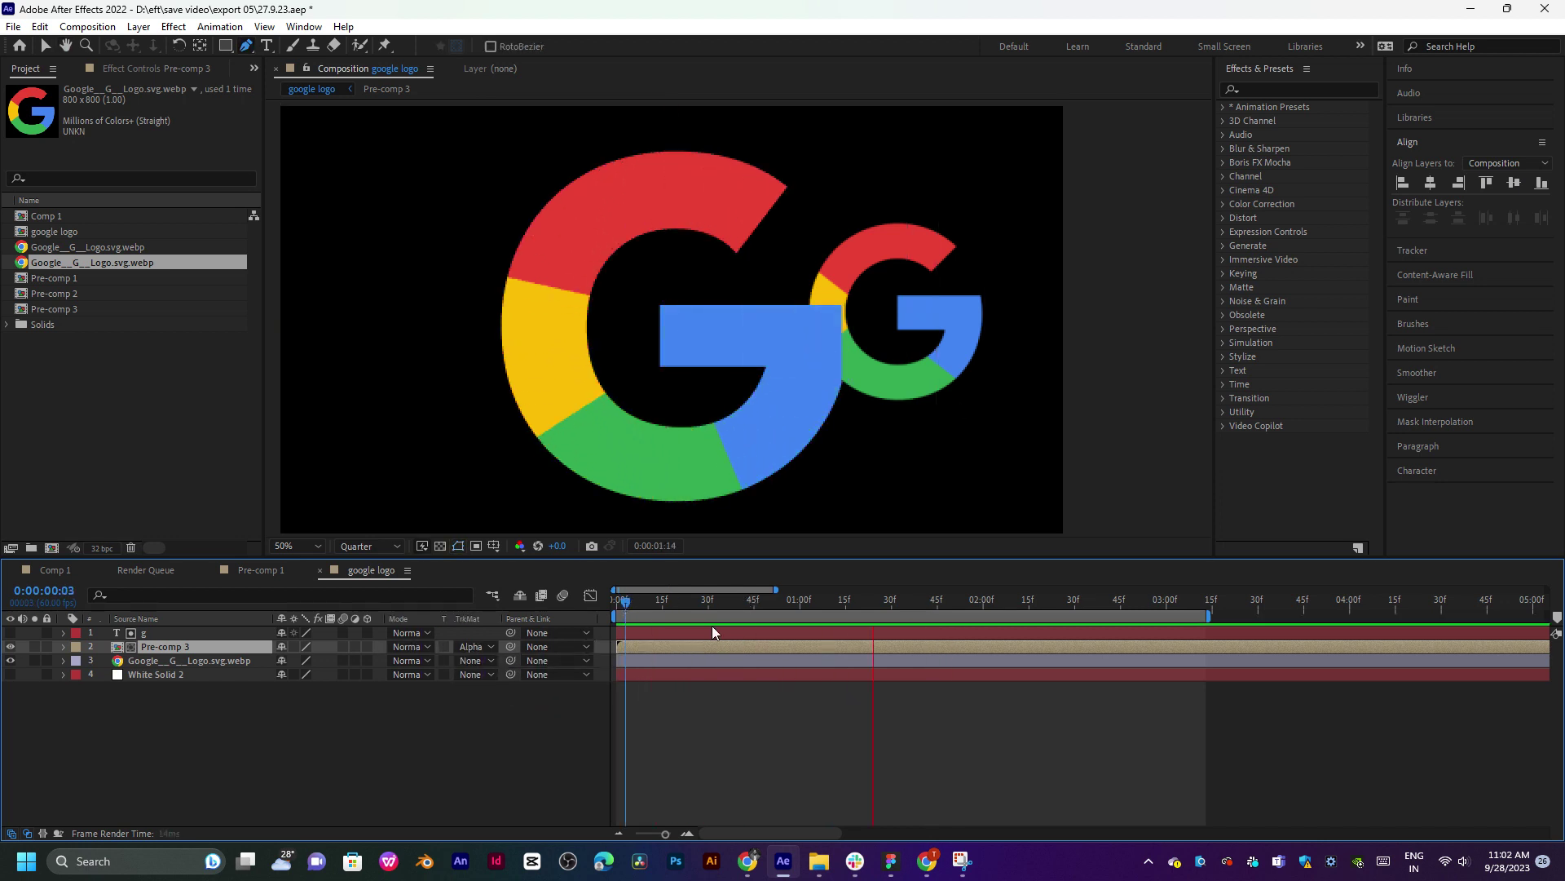
left_click_drag(762, 610, 654, 653)
key("space")
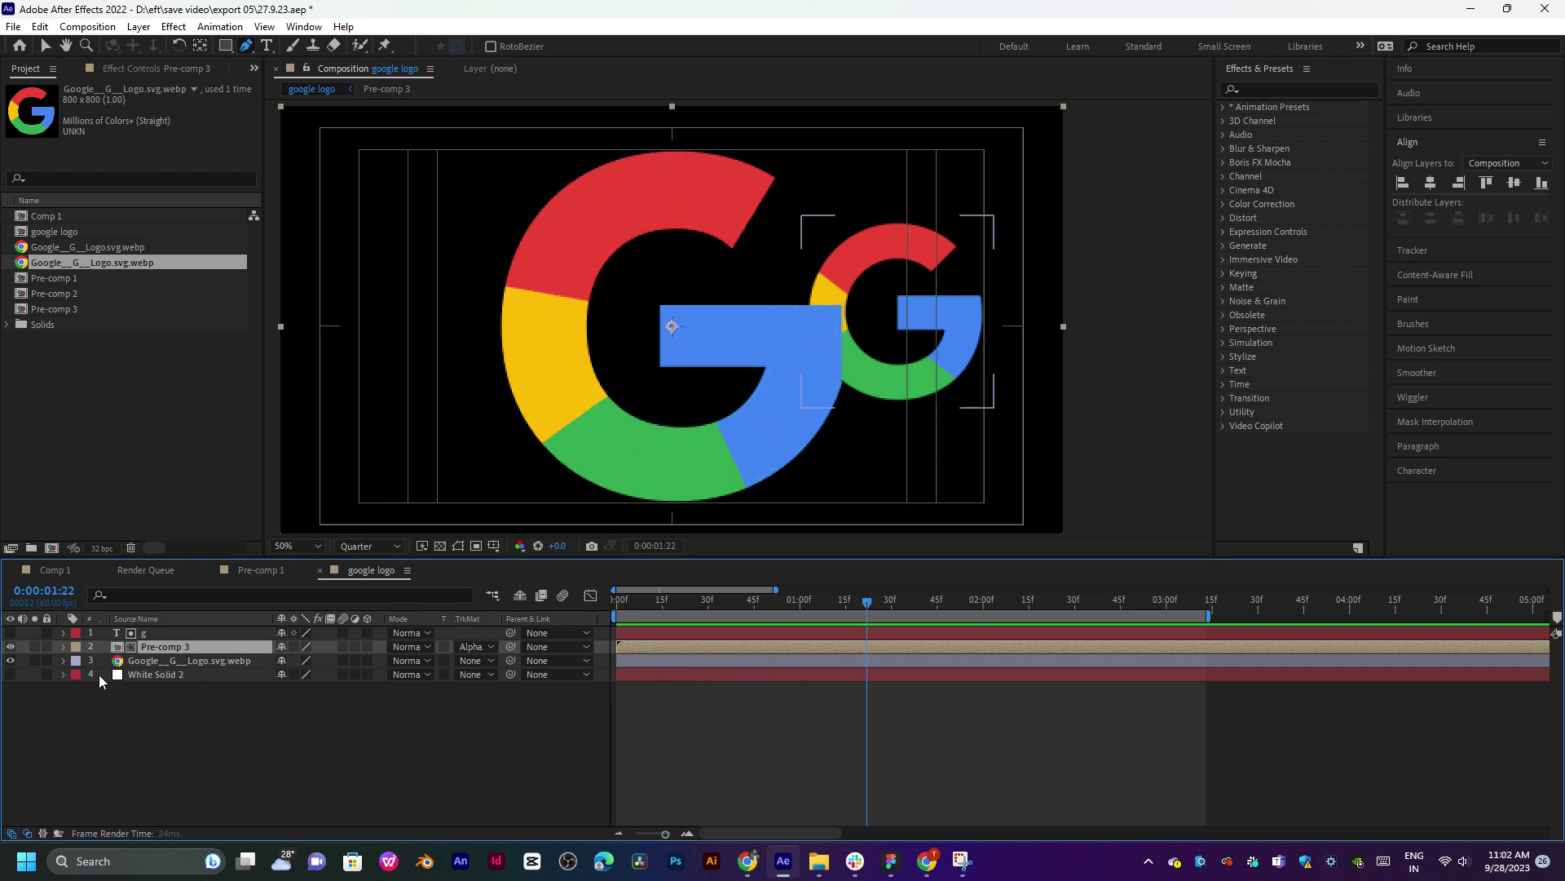
Delete the reference Google logo image layer and preview the reveal on its own from 0:00:00:01.
left_click(171, 660)
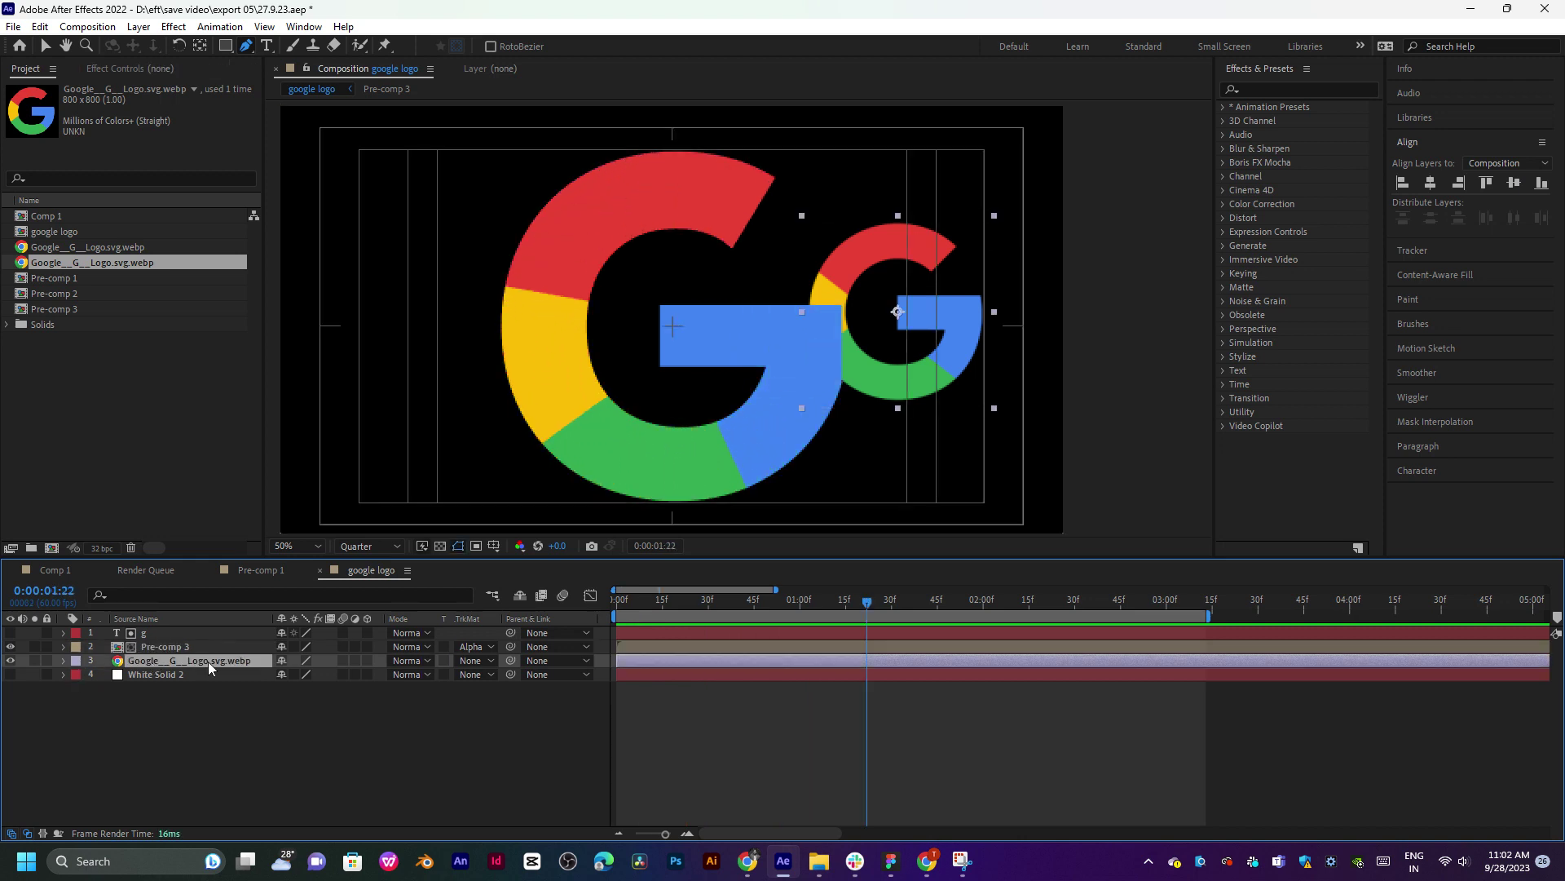
key("Delete")
left_click_drag(683, 600, 620, 618)
key("space")
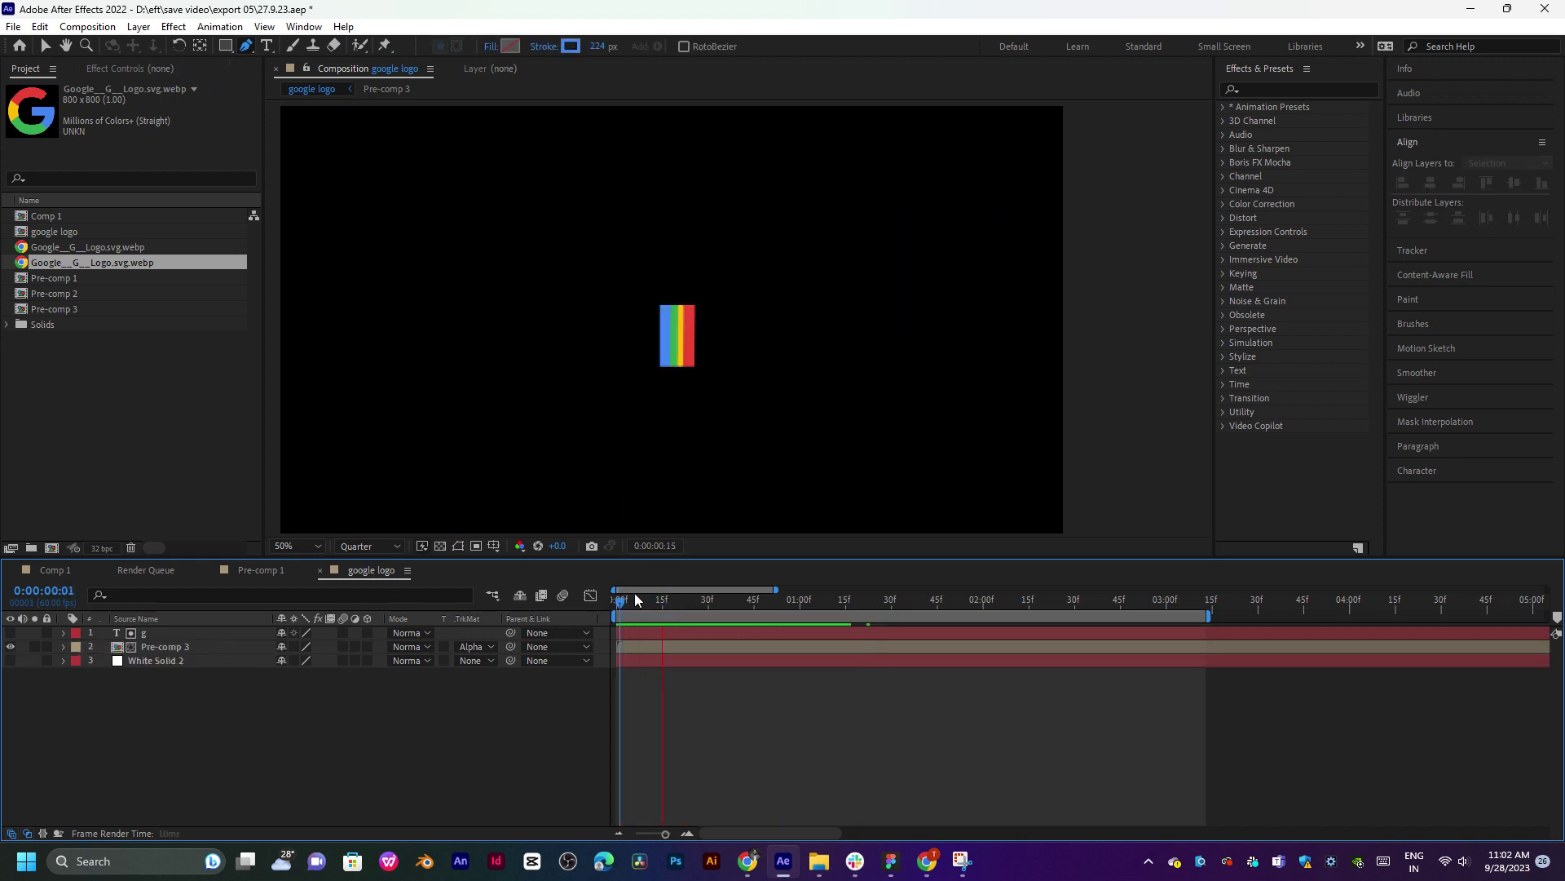
key("space")
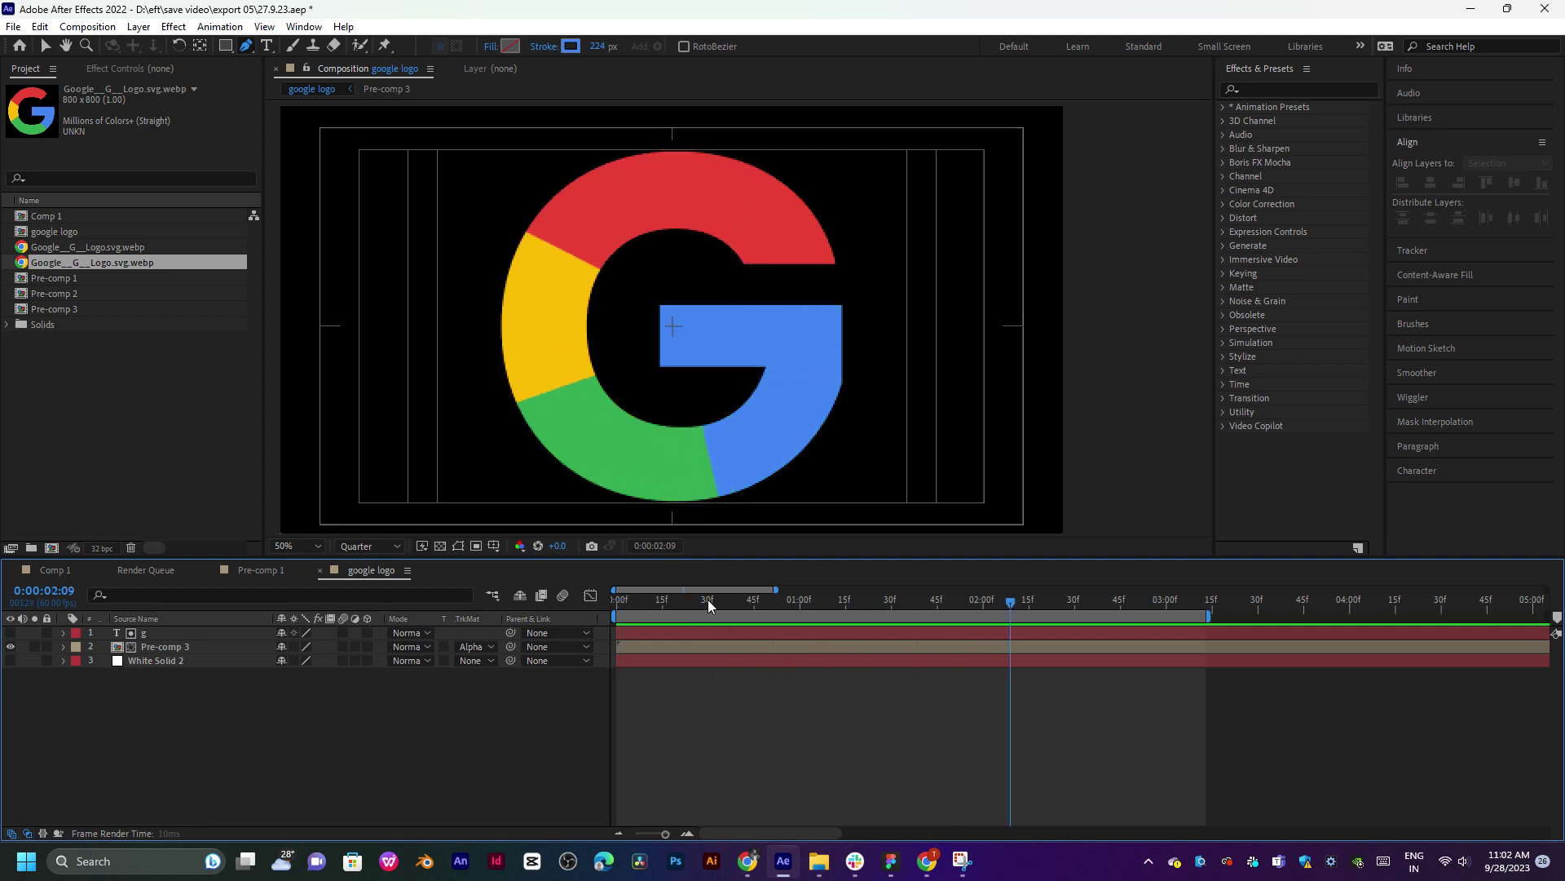
Turn on the visibility of White Solid 2 as the background and play the reveal from 0:00:00:07.
left_click_drag(708, 600, 773, 682)
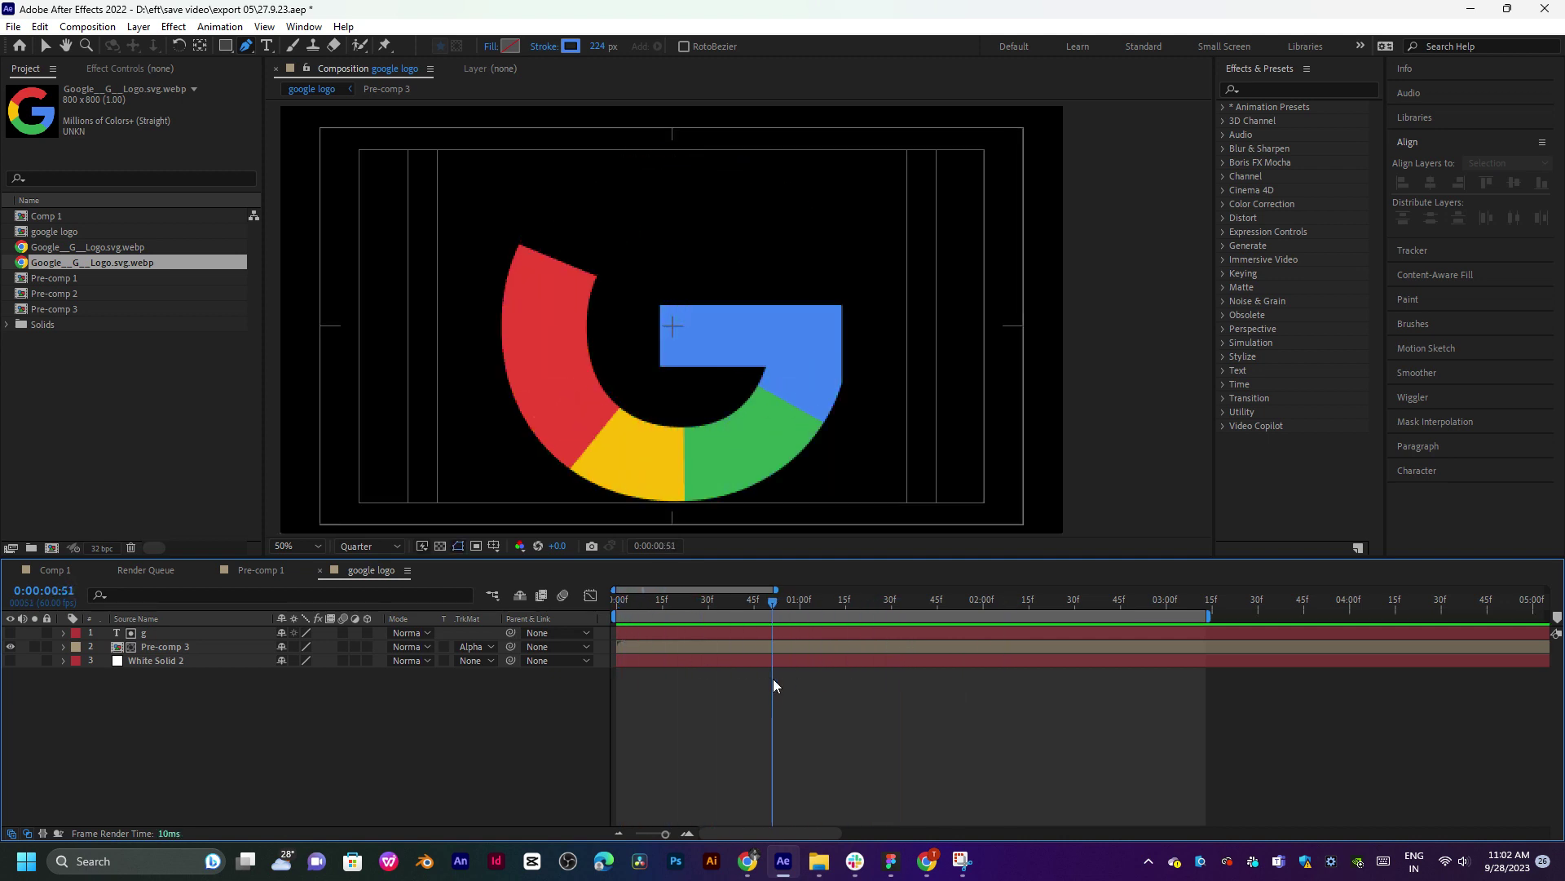
left_click(11, 661)
left_click_drag(690, 603, 637, 605)
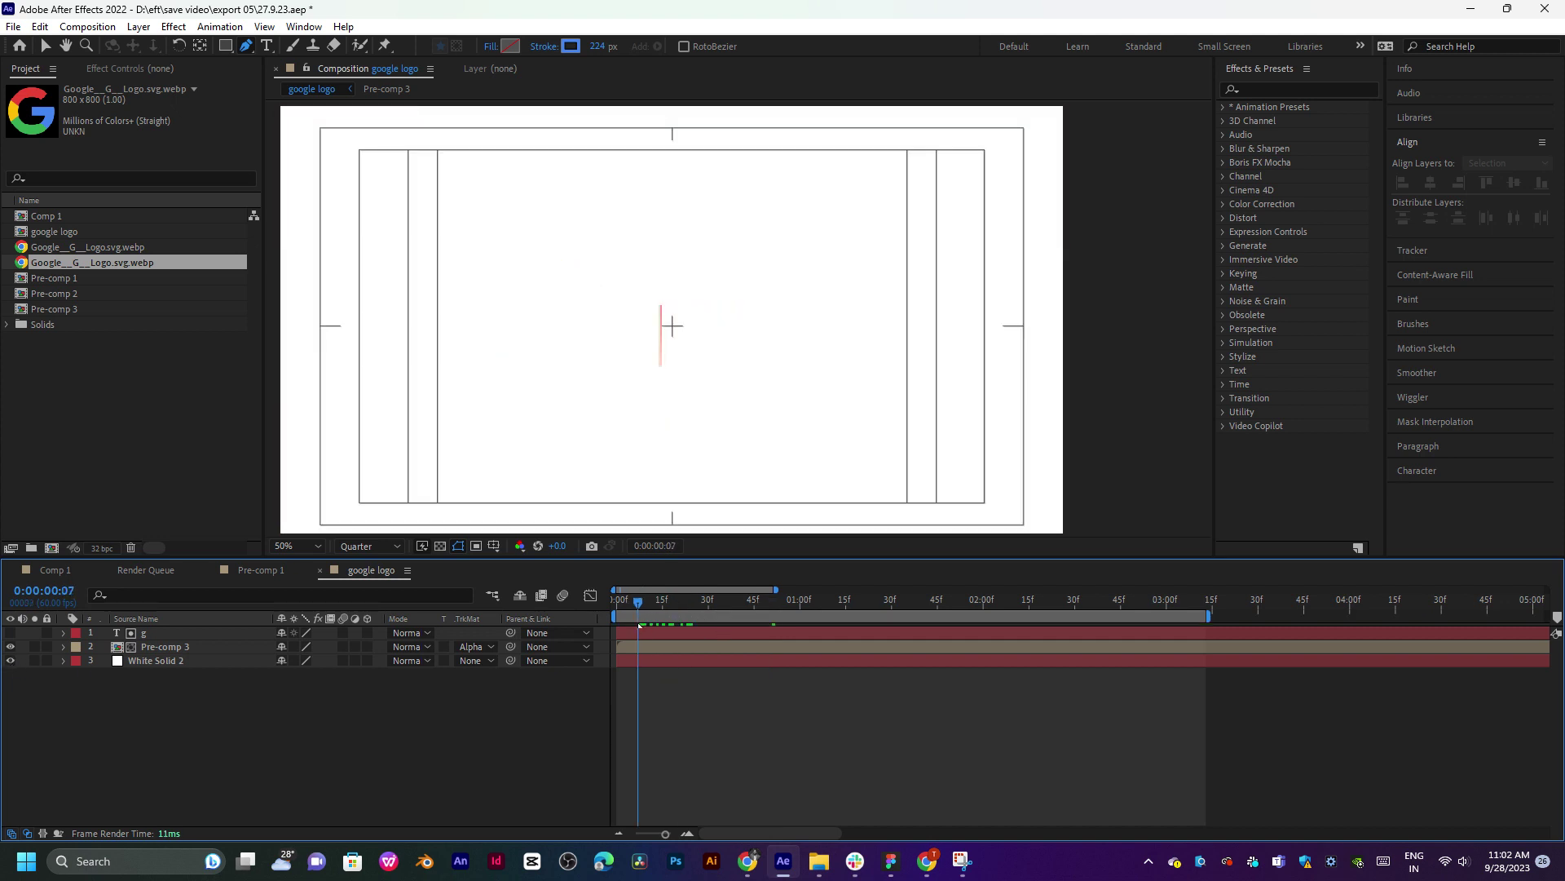
key("space")
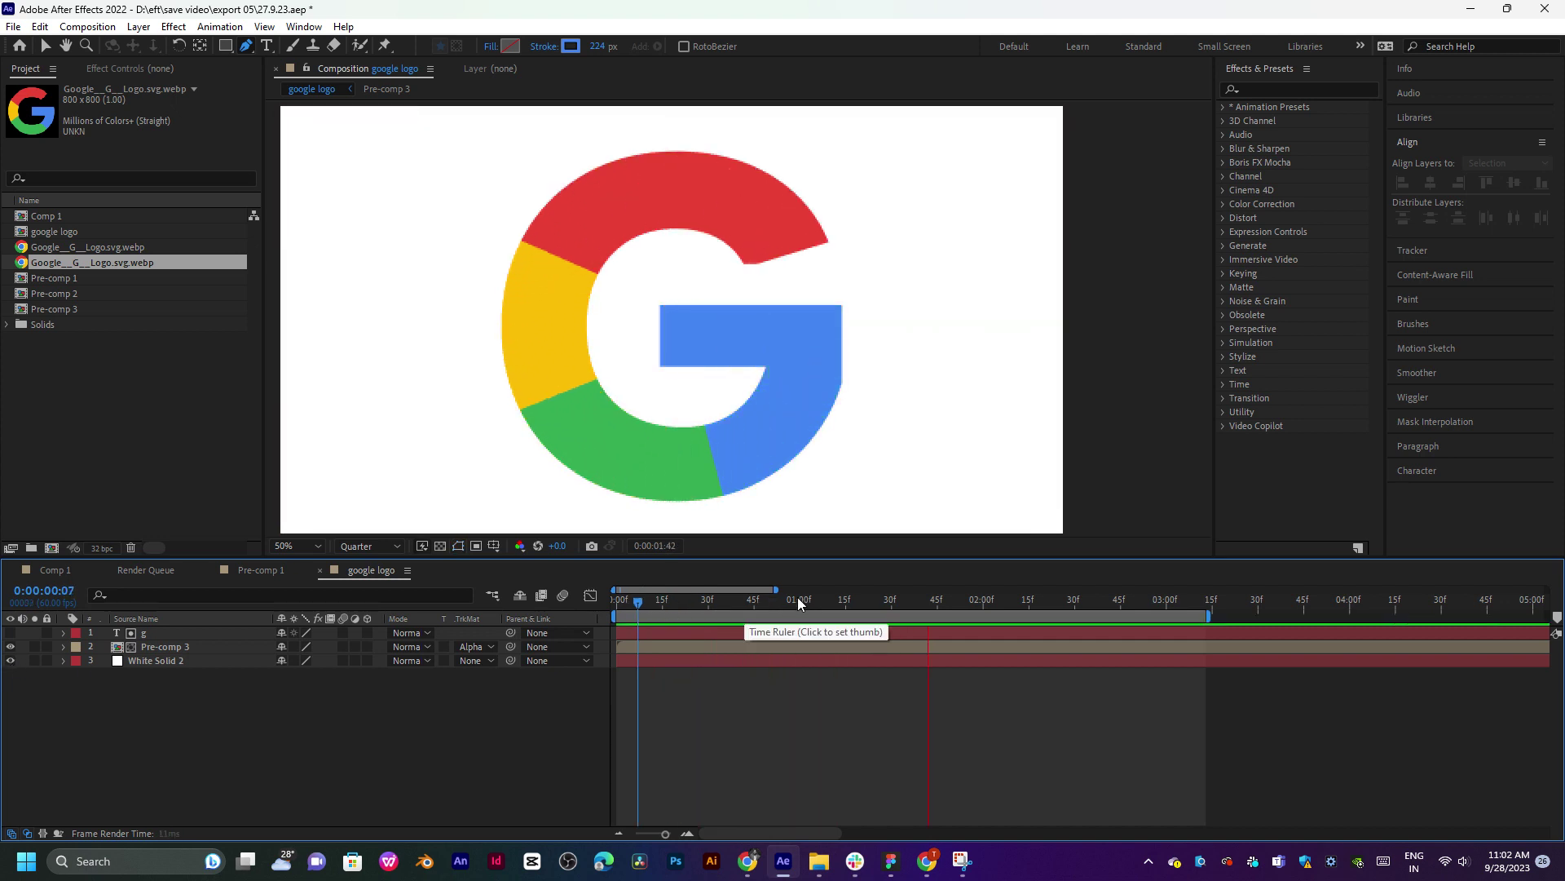
key("apostrophe")
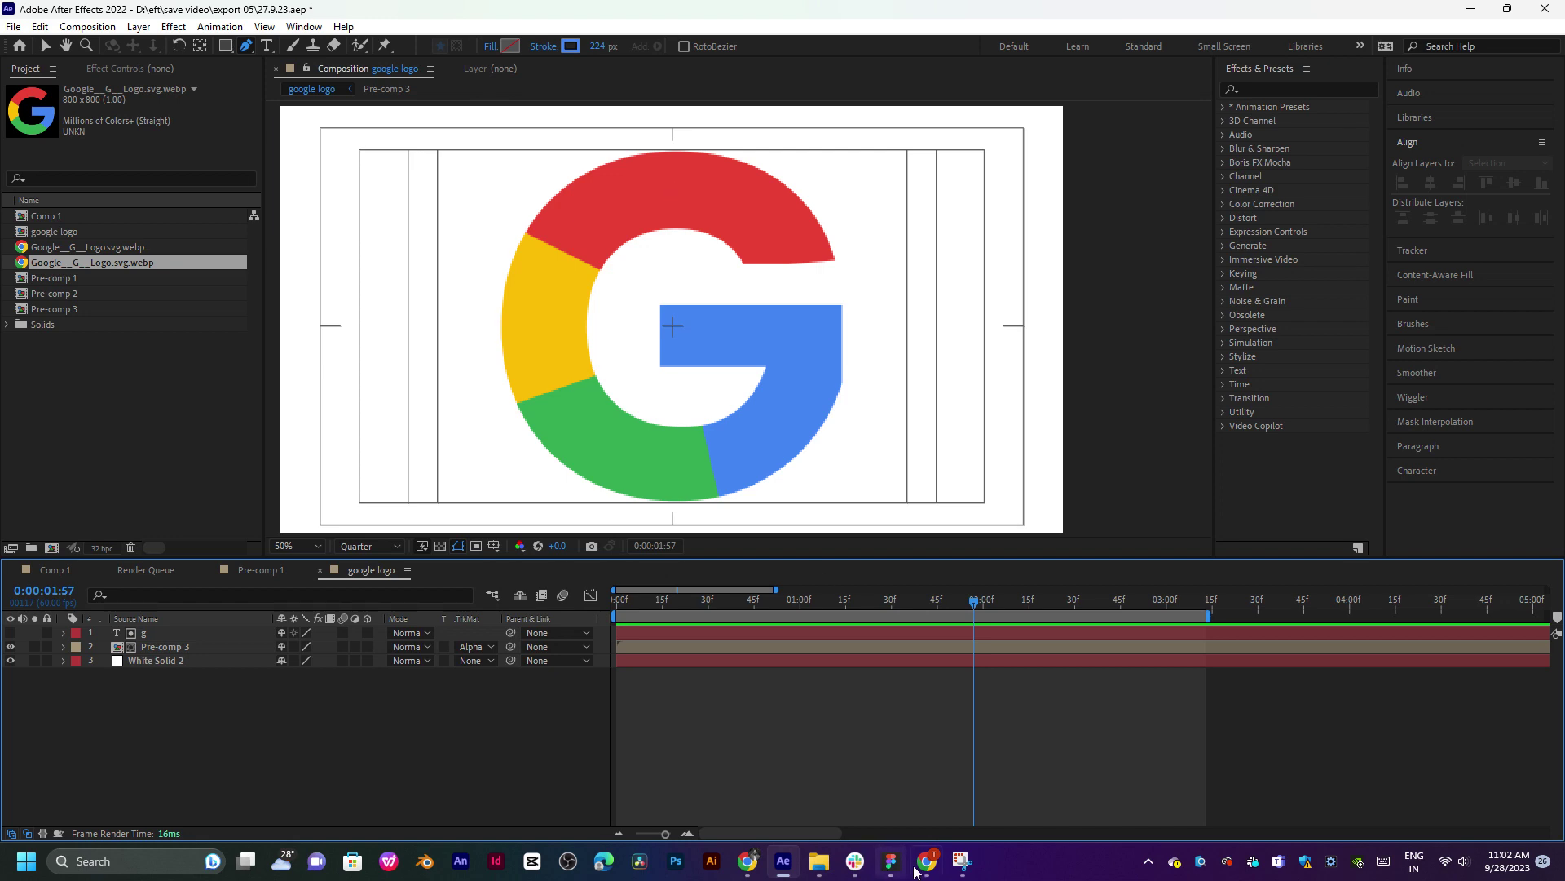
Switch to YouTube in Chrome and pick another song from the mix playlist.
left_click(747, 861)
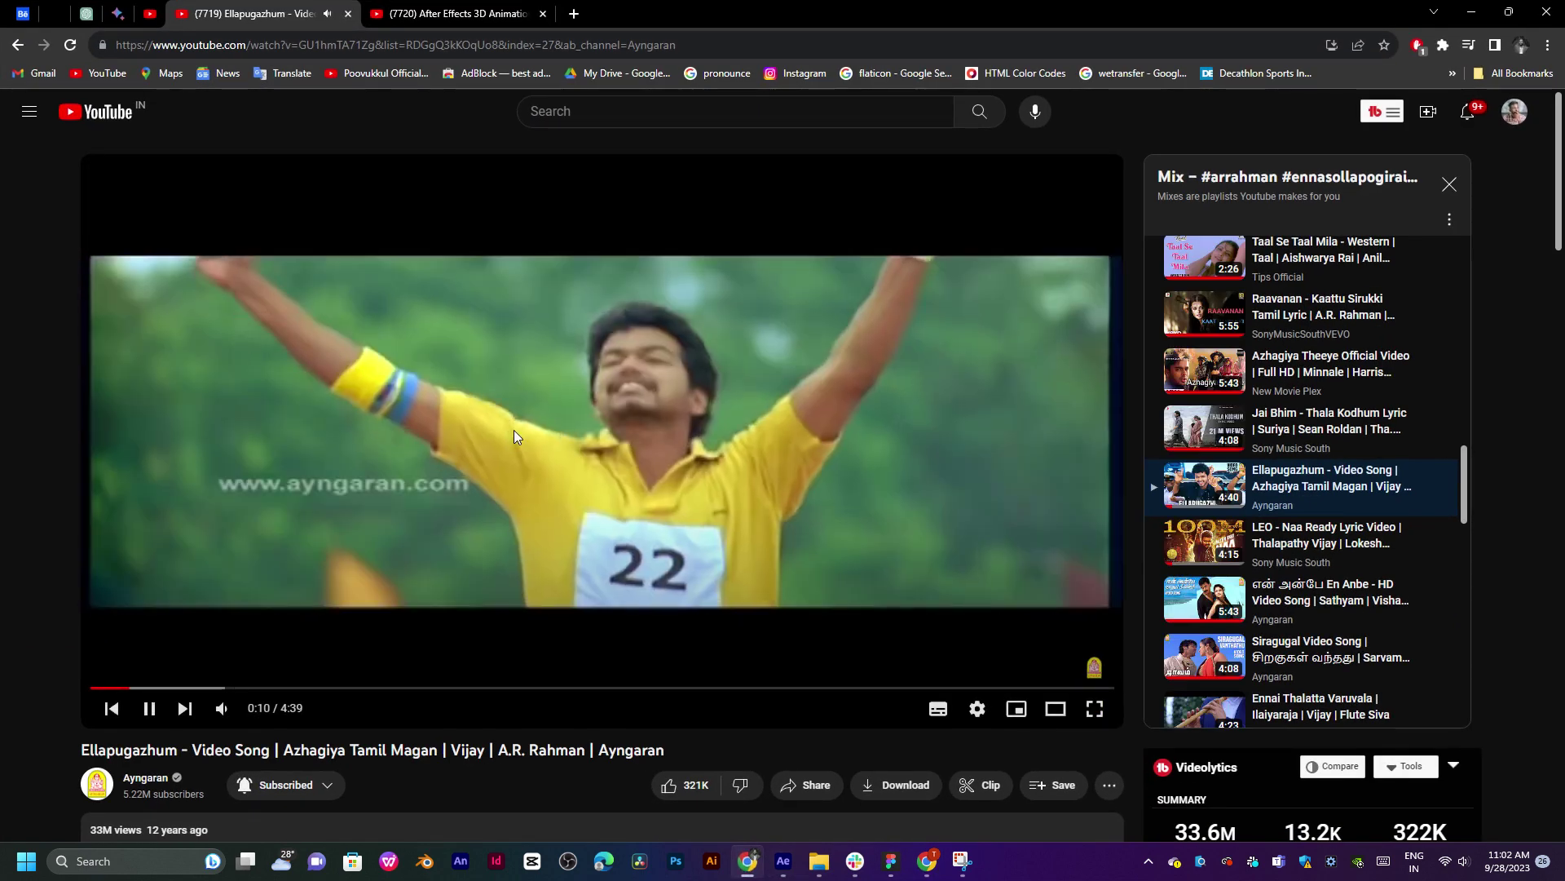
key("shift+n")
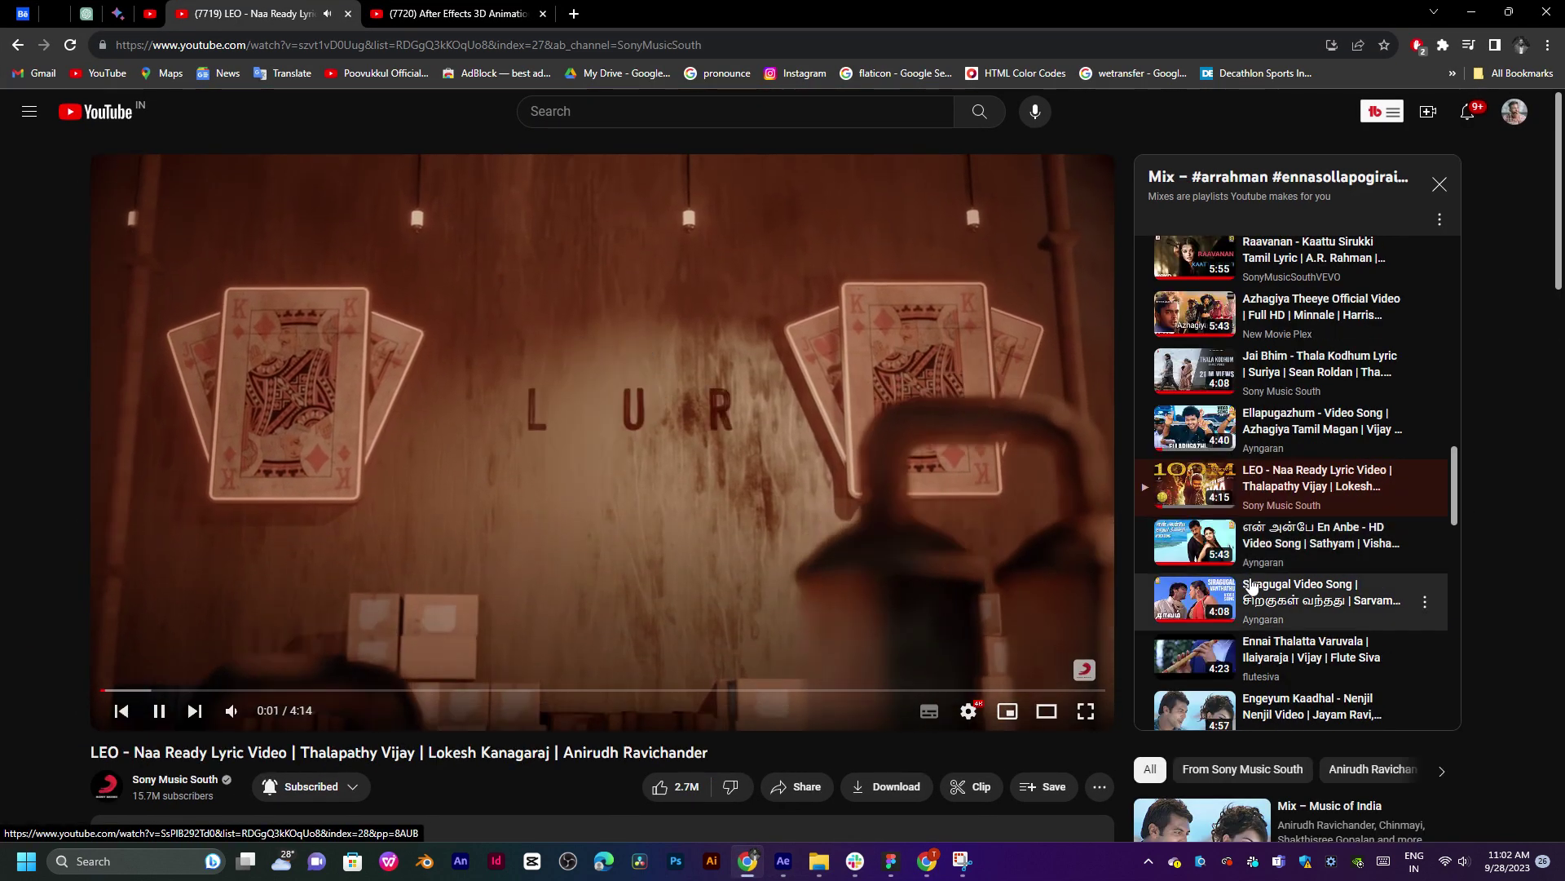
scroll(1279, 623, "down", 10)
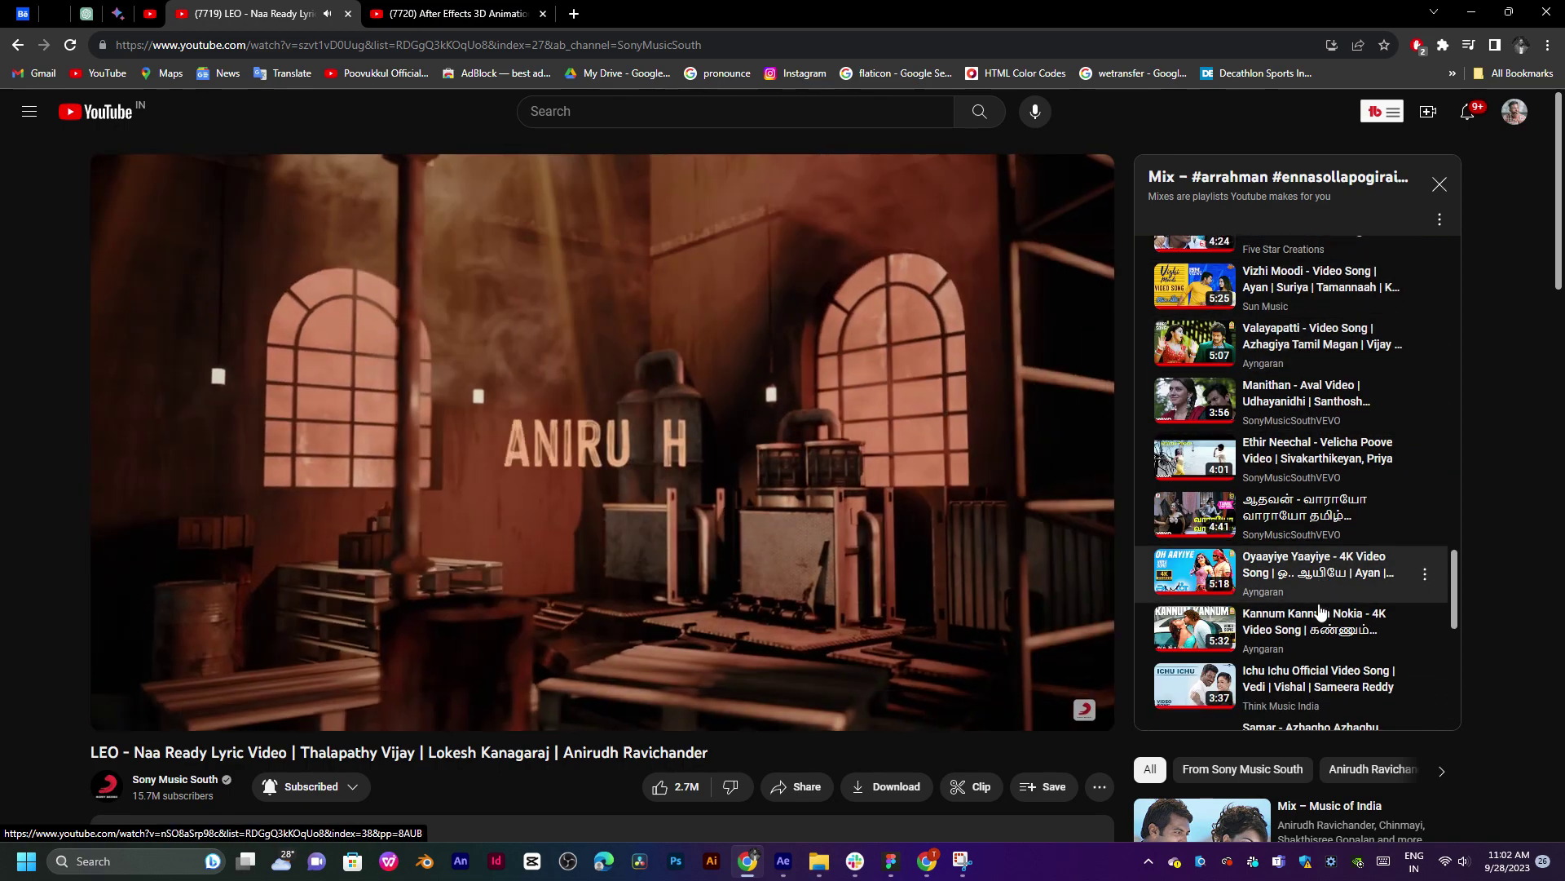
scroll(1305, 628, "down", 1)
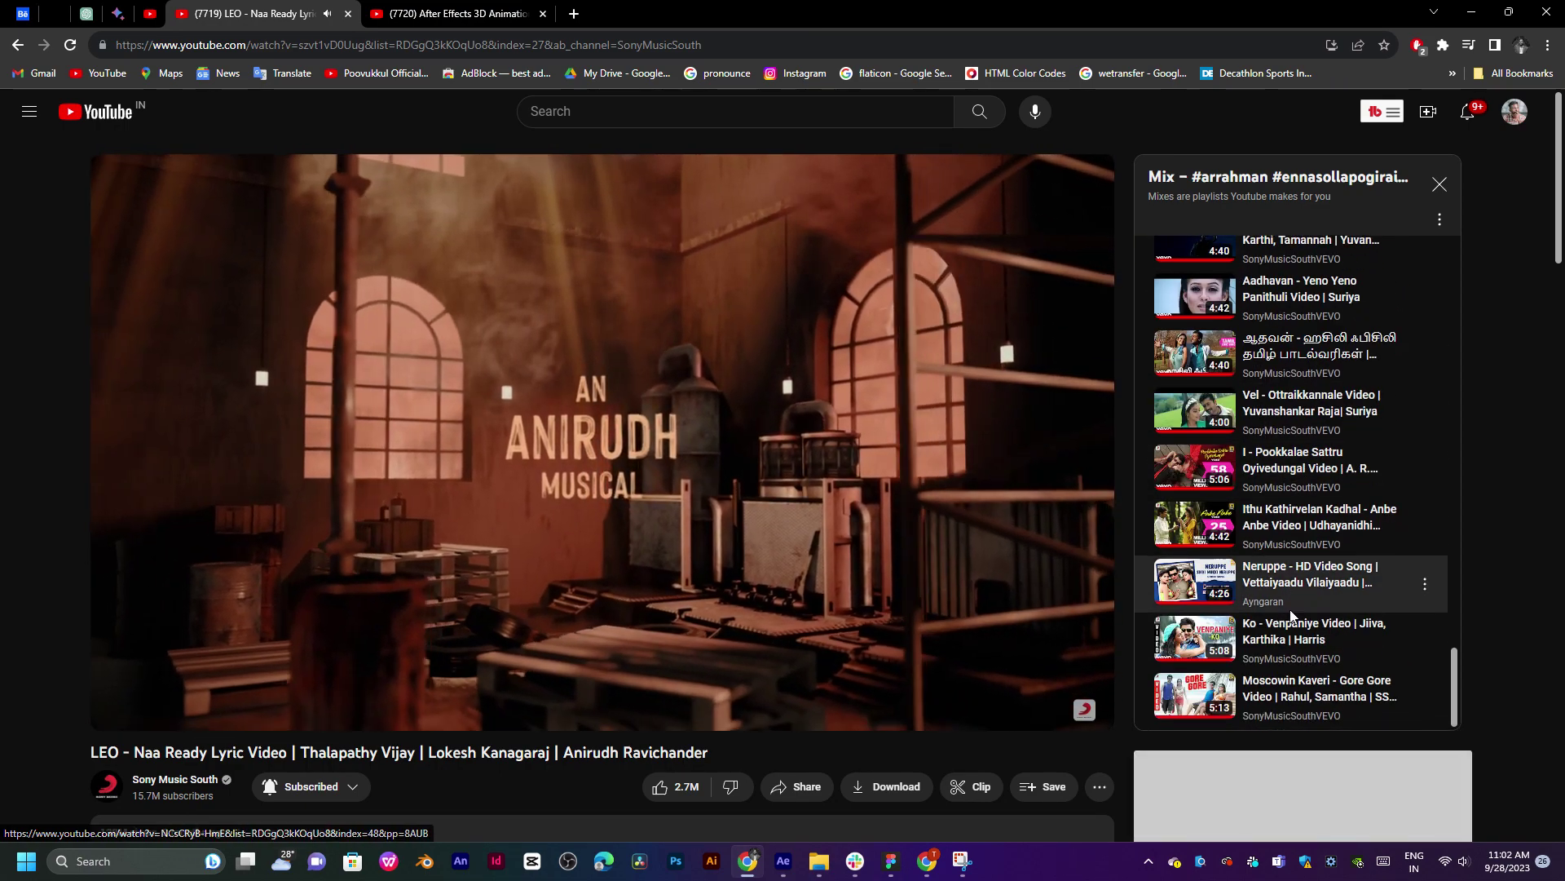
left_click(1287, 719)
scroll(1284, 605, "down", 9)
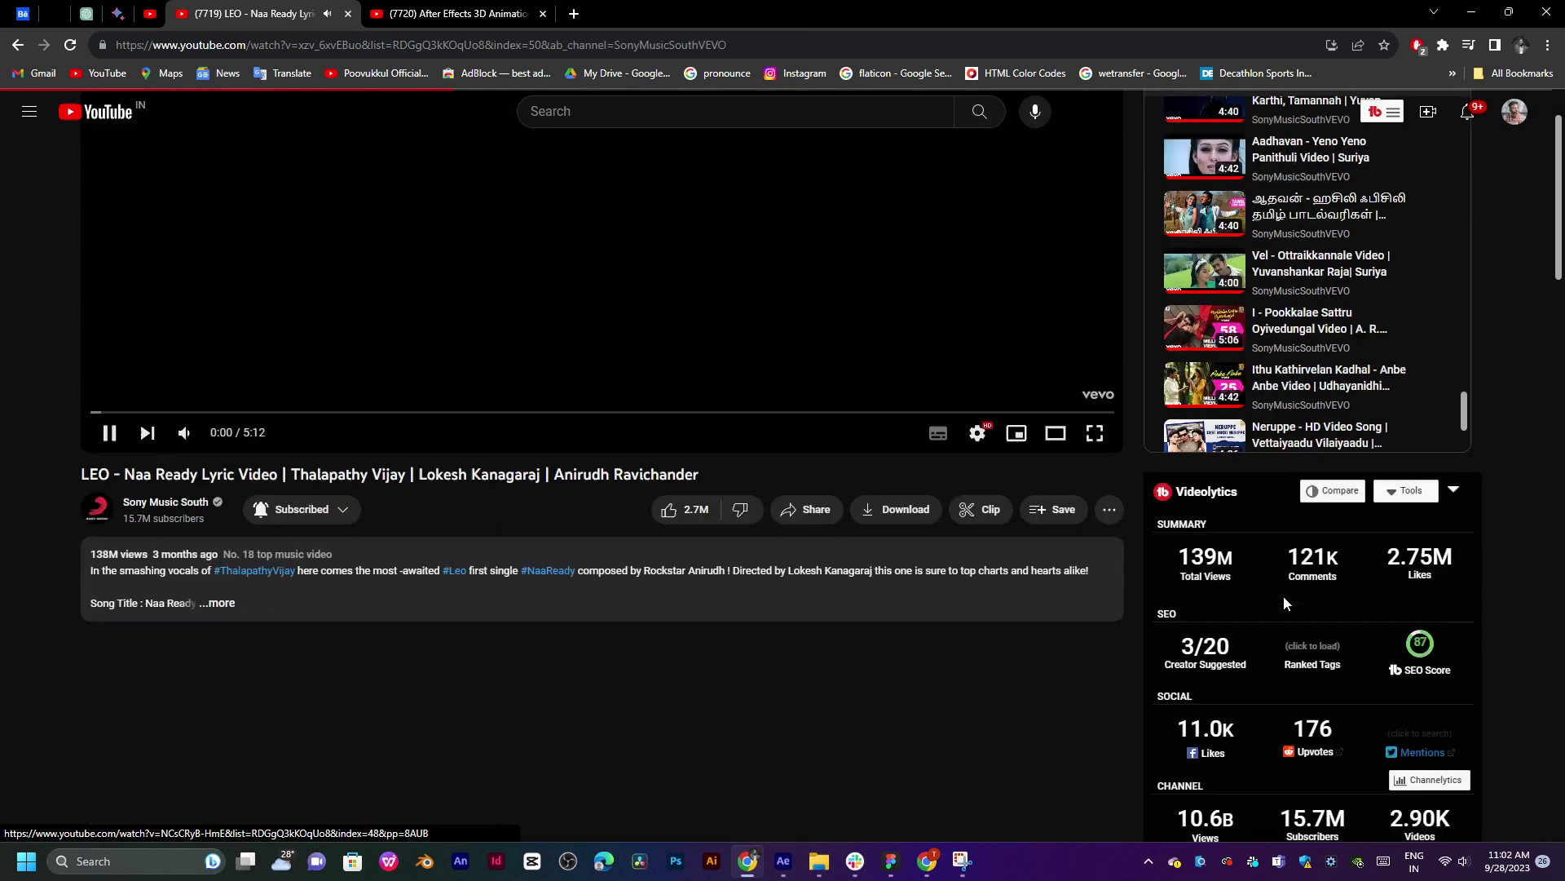
scroll(1285, 604, "down", 5)
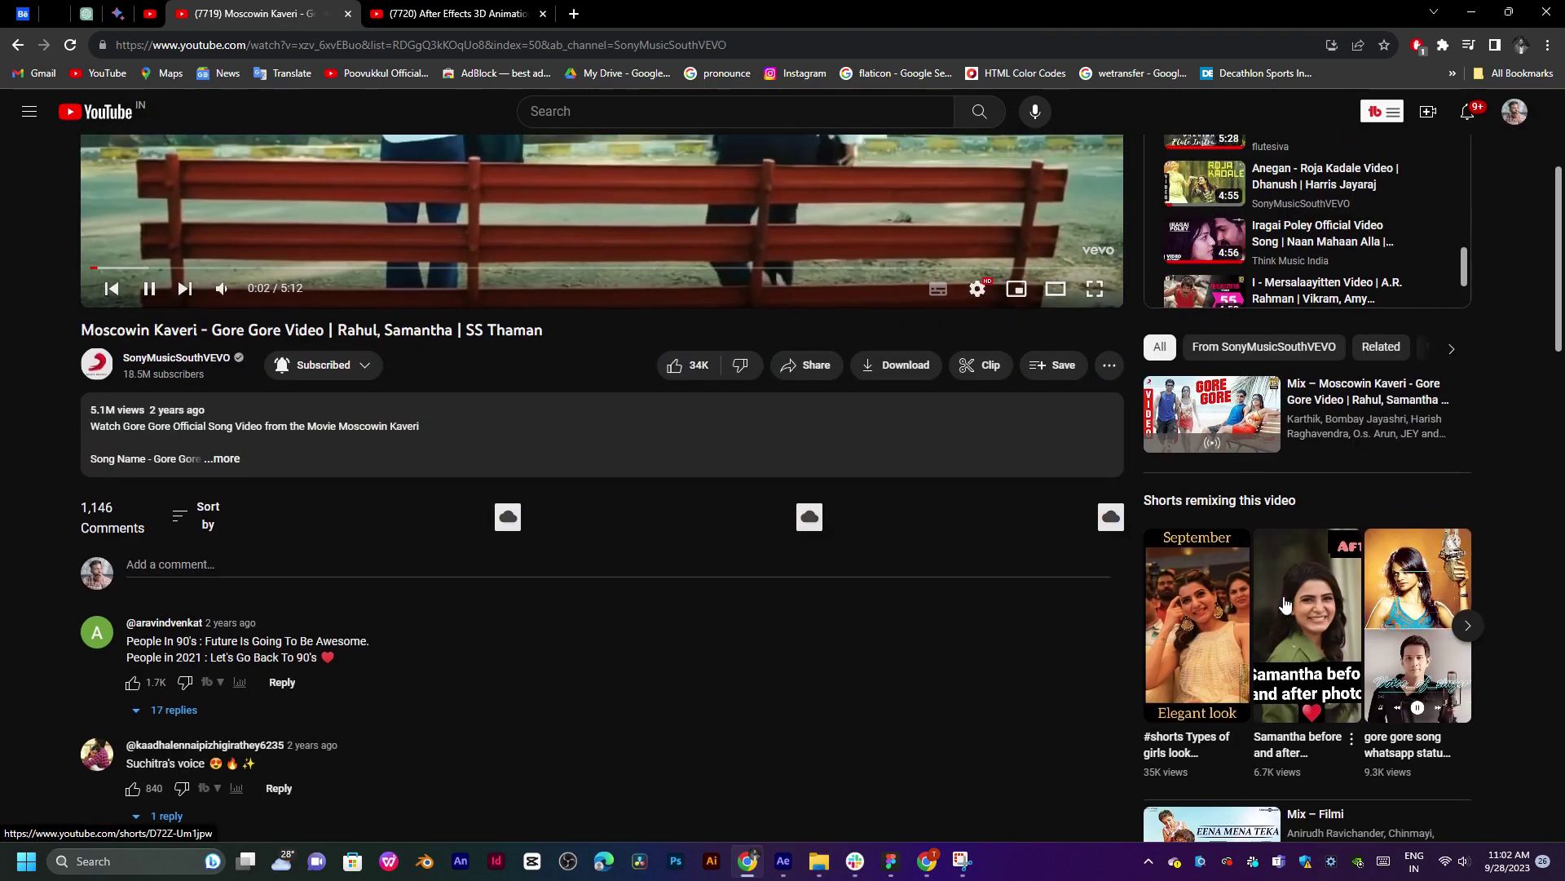
scroll(1296, 526, "down", 2)
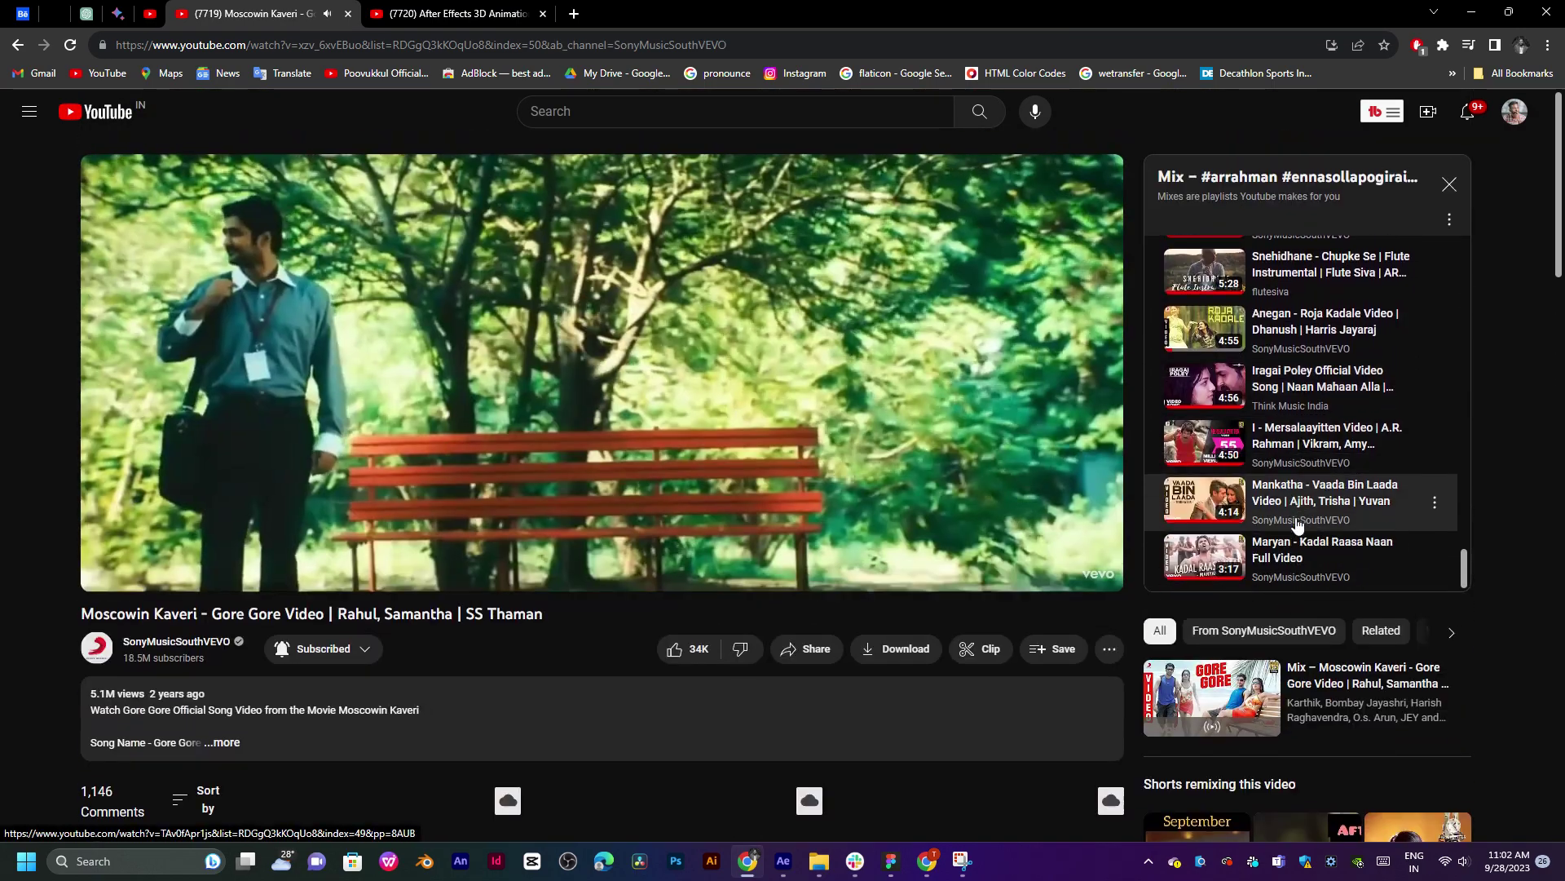
left_click(1298, 525)
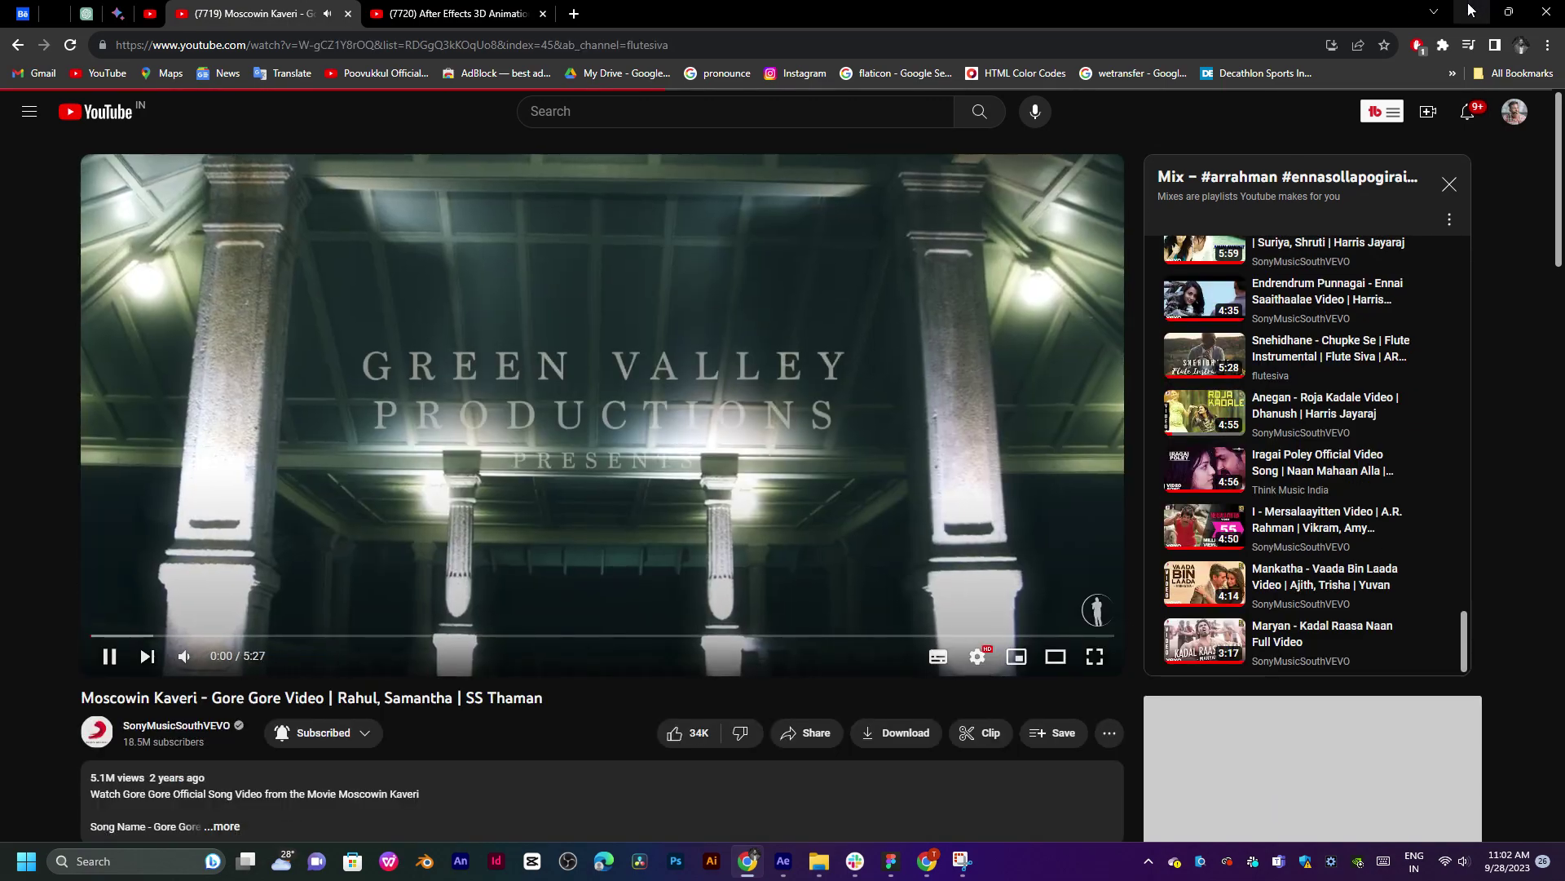
Return to After Effects and play the logo reveal from 0:00:00:09.
key("alt+Tab")
left_click(644, 604)
key("space")
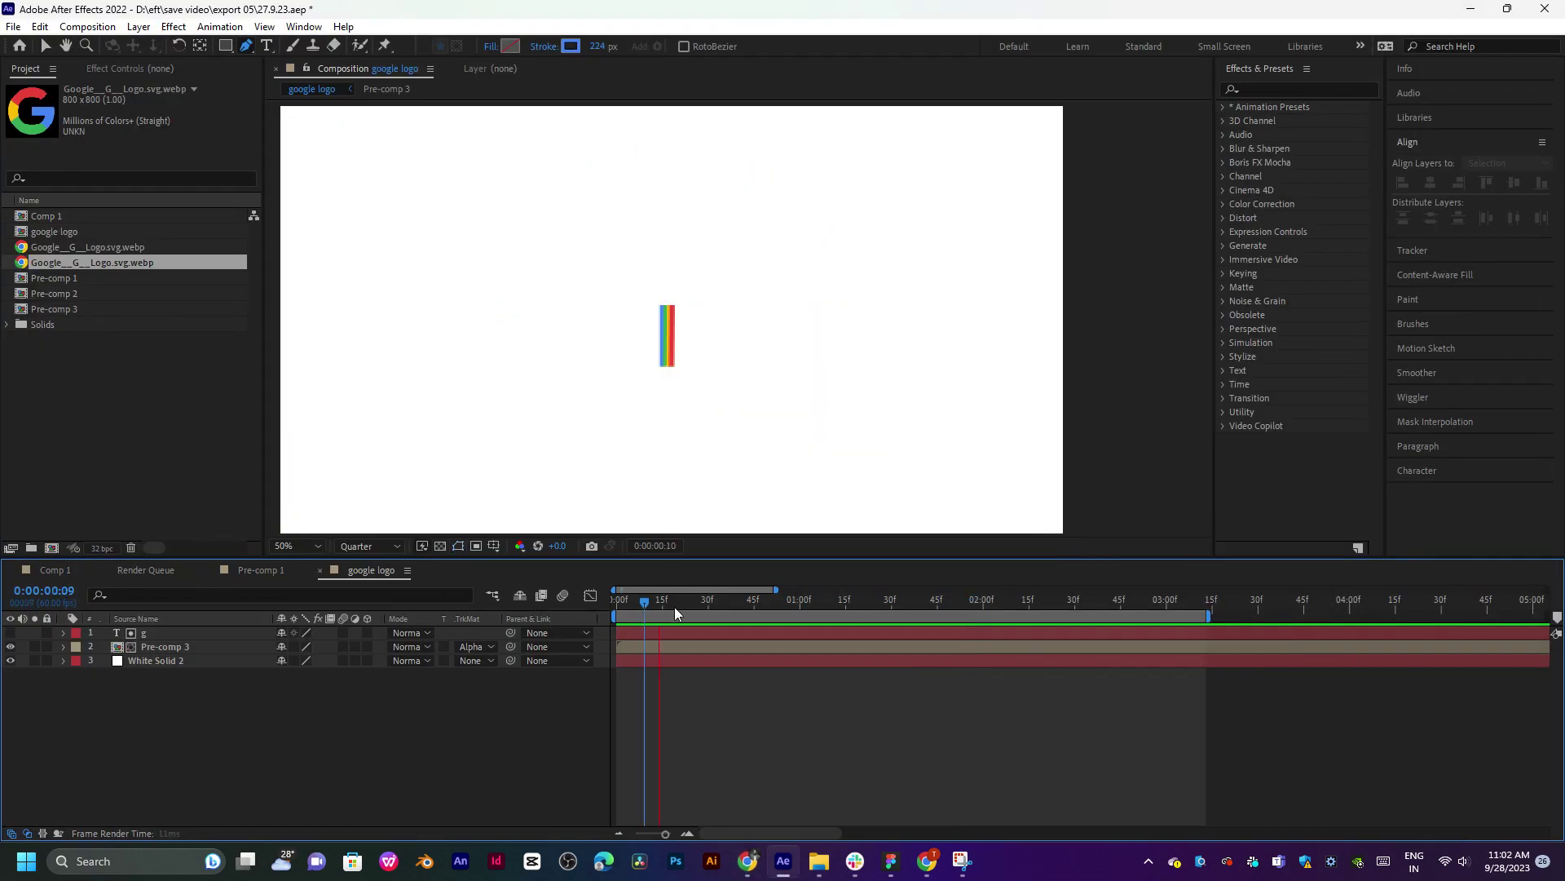
key("space")
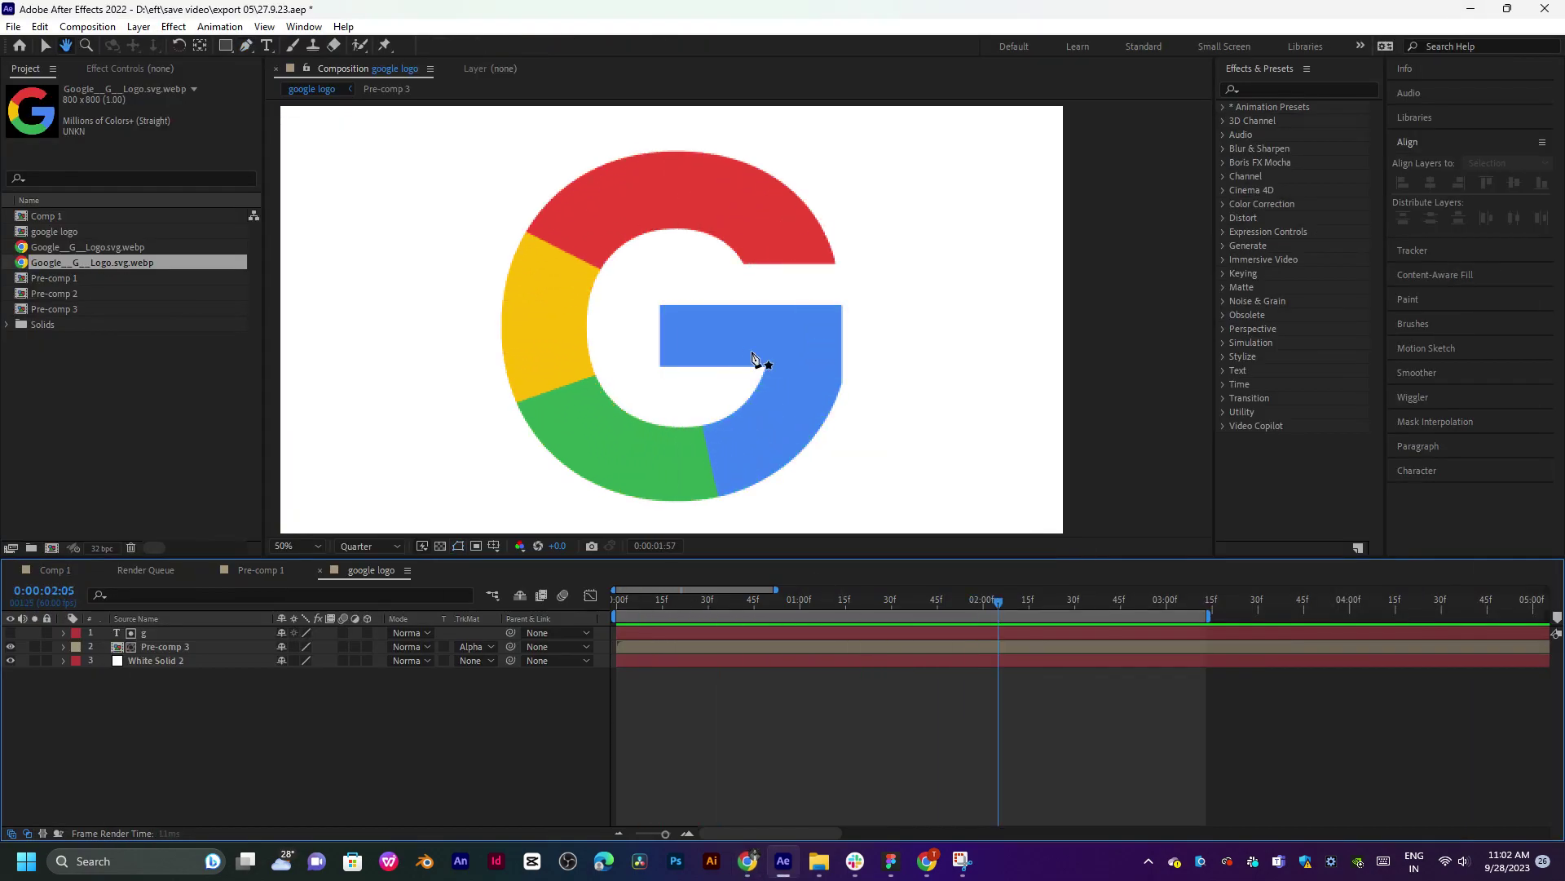
Hide the White Solid 2 background layer and scrub back to 0:00:00:05.
scroll(752, 354, "down", 2)
scroll(752, 358, "up", 1)
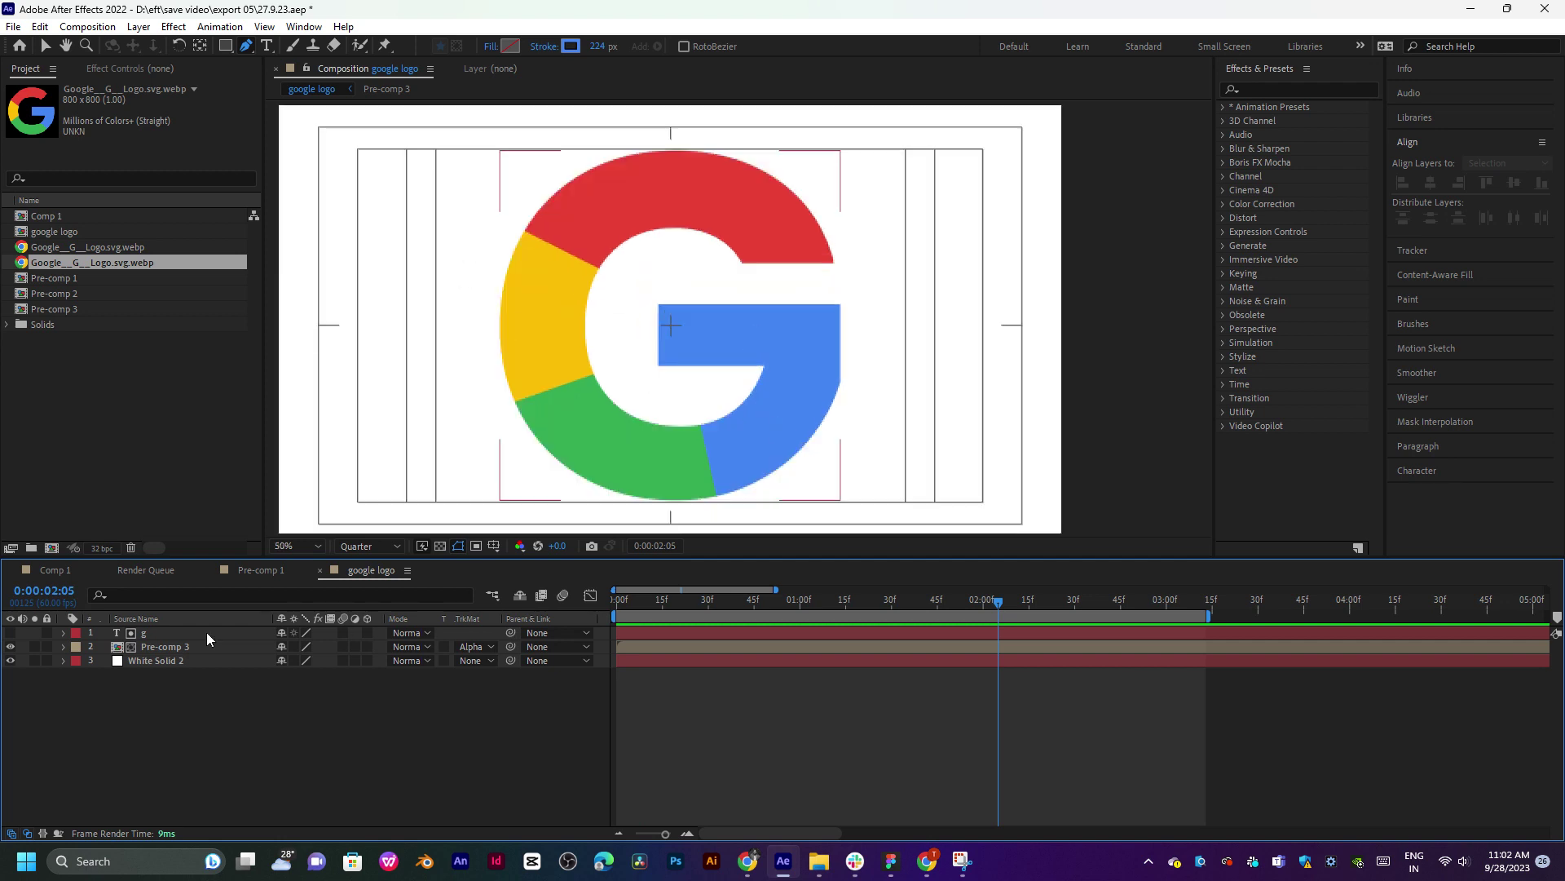
left_click(10, 660)
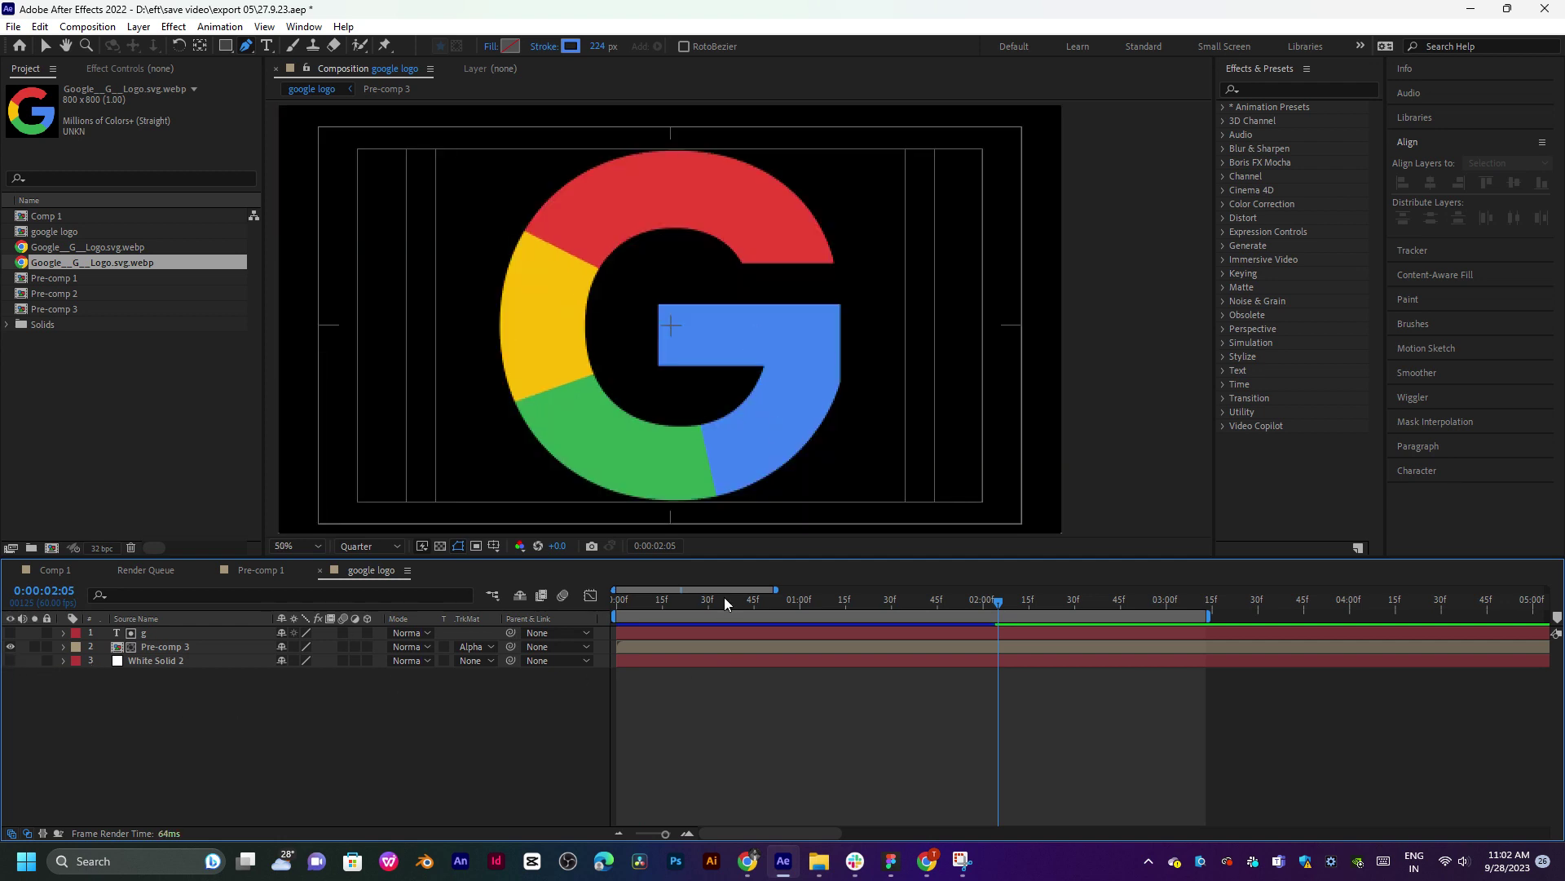
left_click_drag(724, 601, 632, 620)
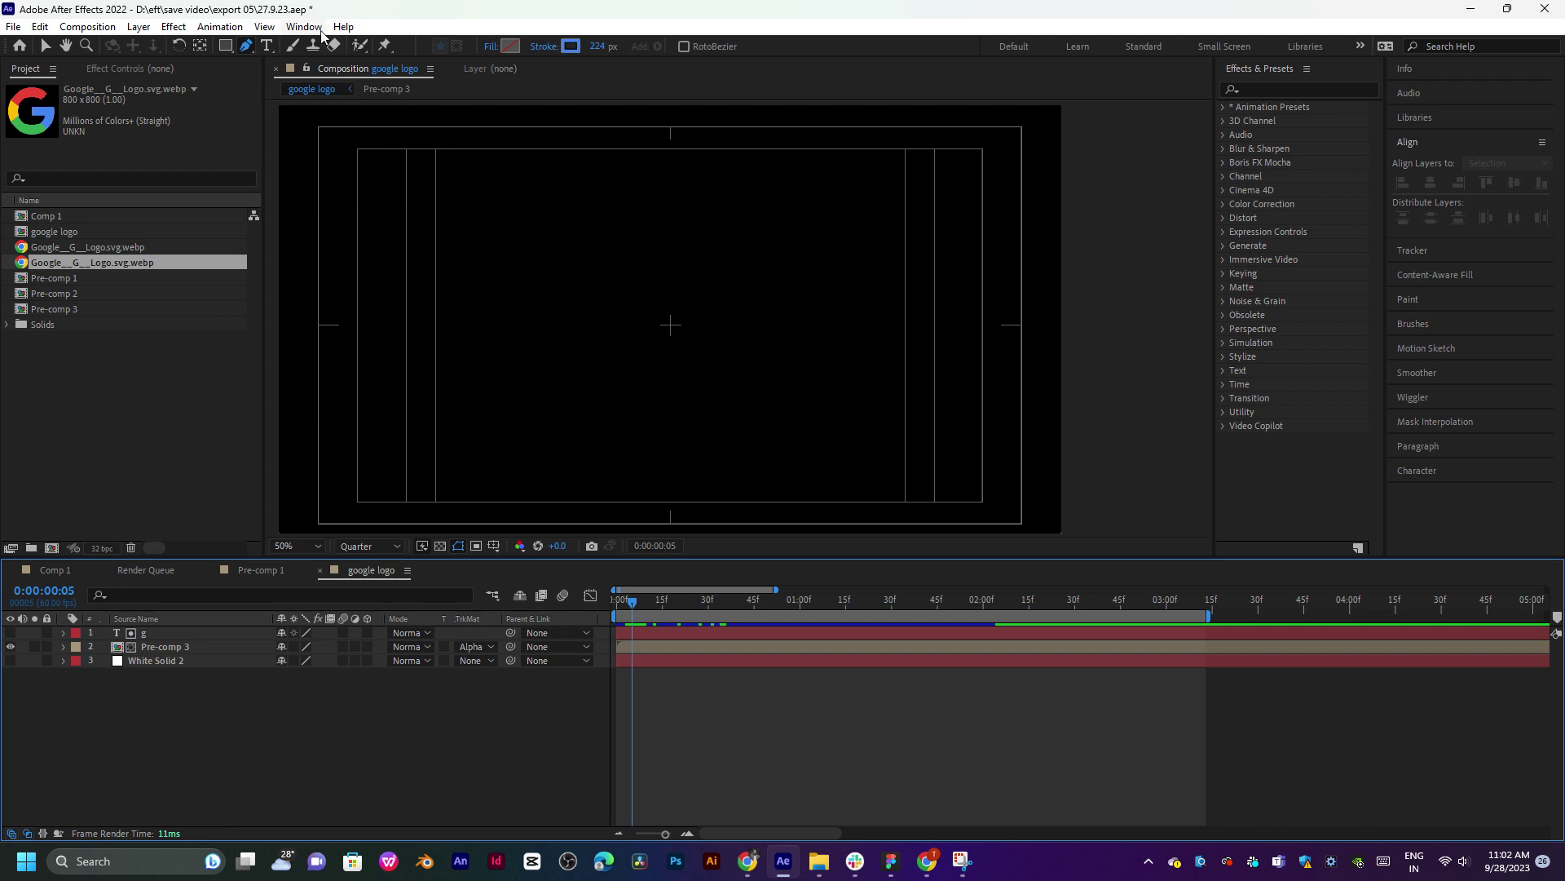
At 0:00:01:31, draw a small circle with the Ellipse Tool over the outer edge of the logo's yellow section, on a new shape layer.
left_click(225, 47)
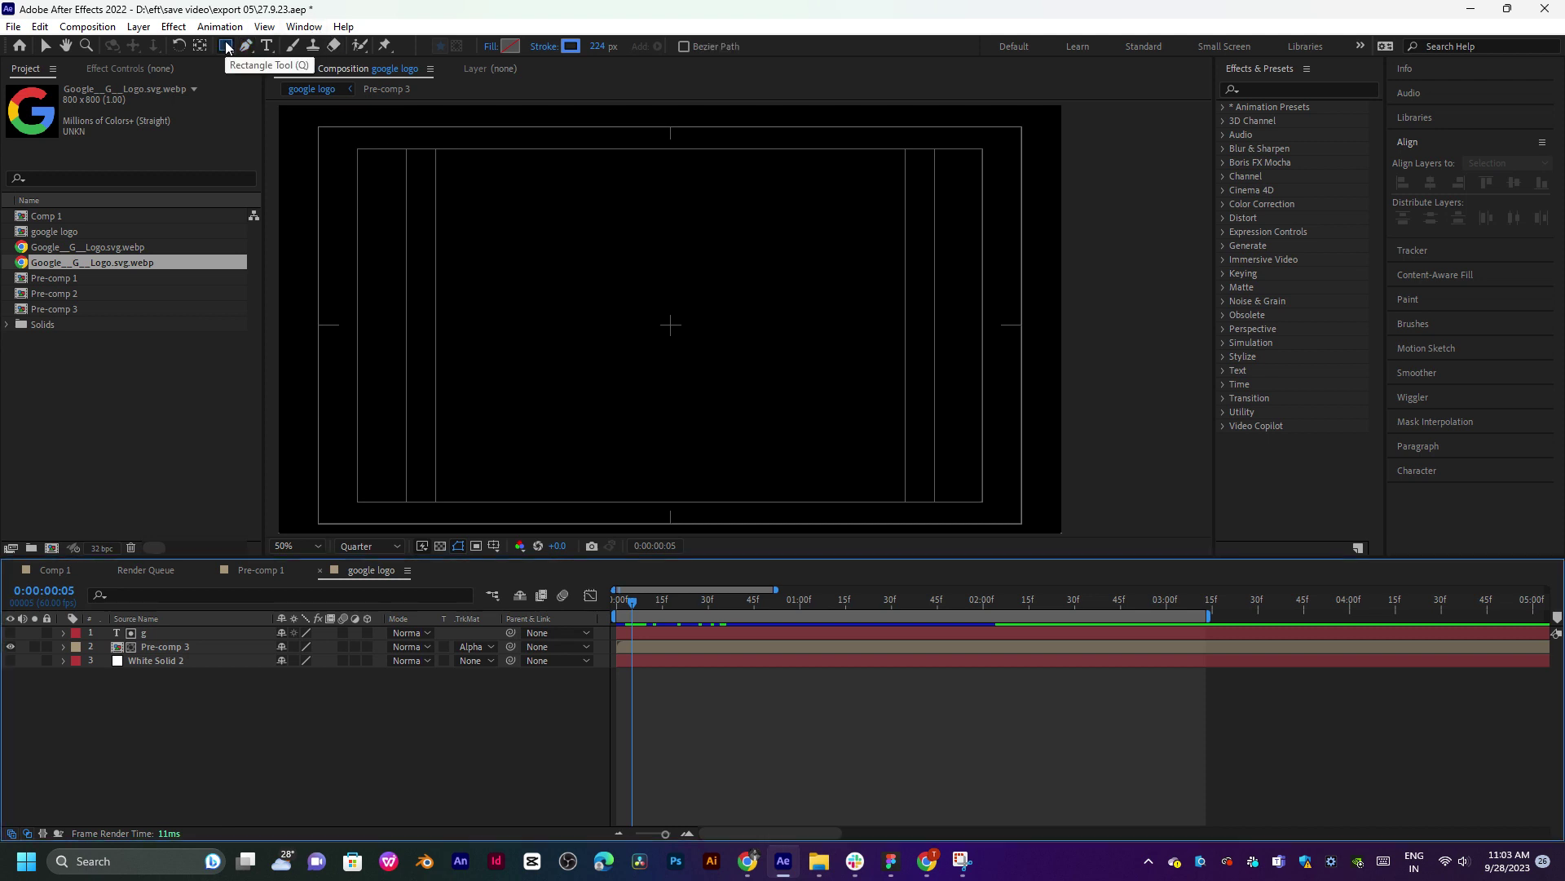
key("q")
key("q")
key("q")
key("q")
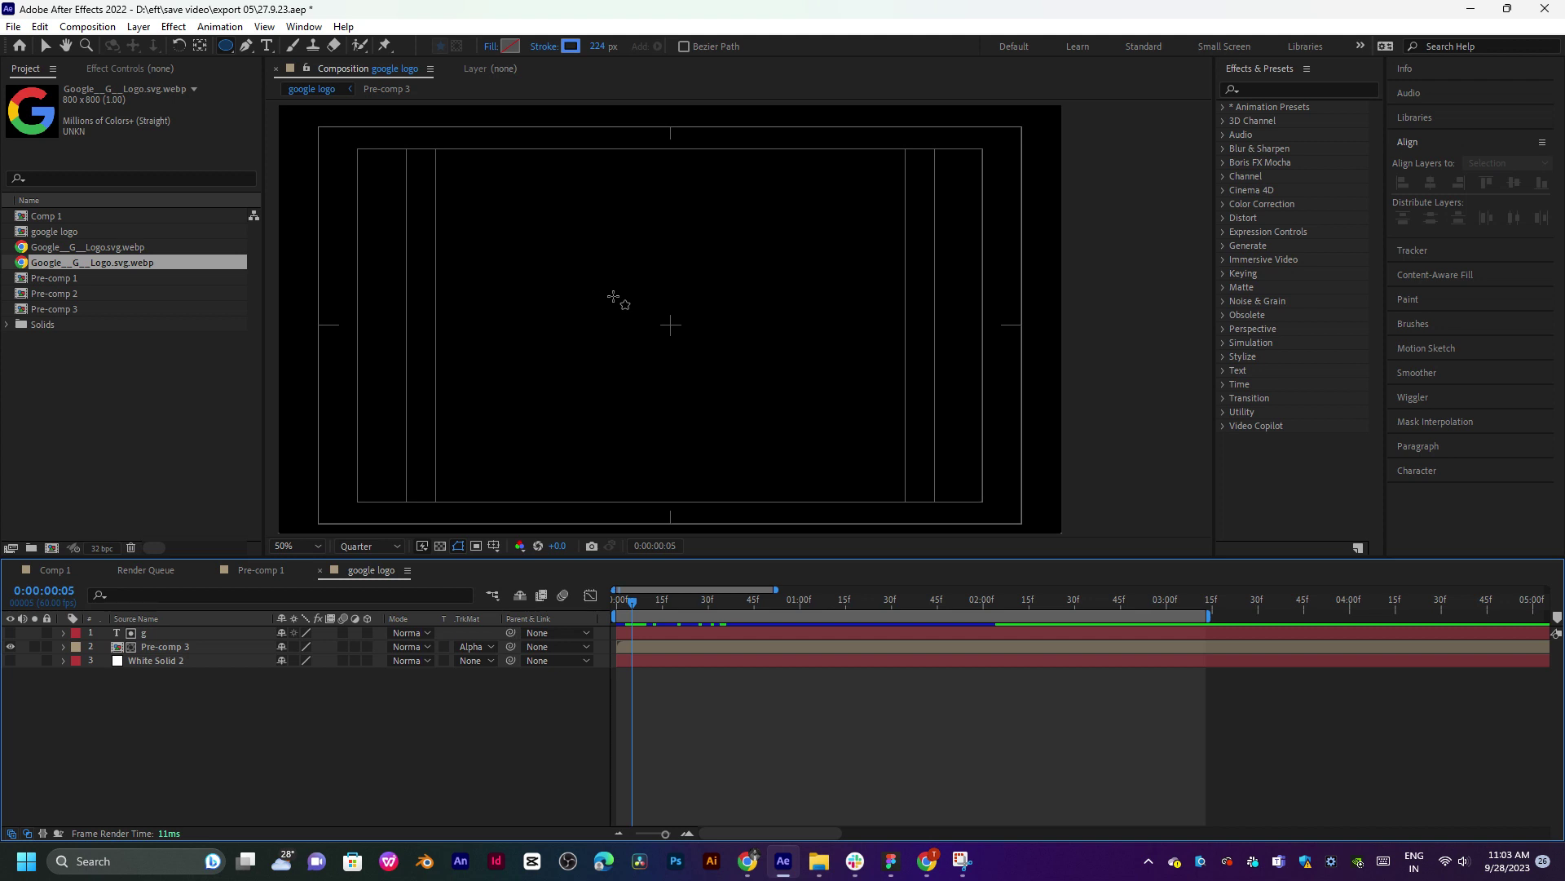
left_click_drag(667, 599, 895, 604)
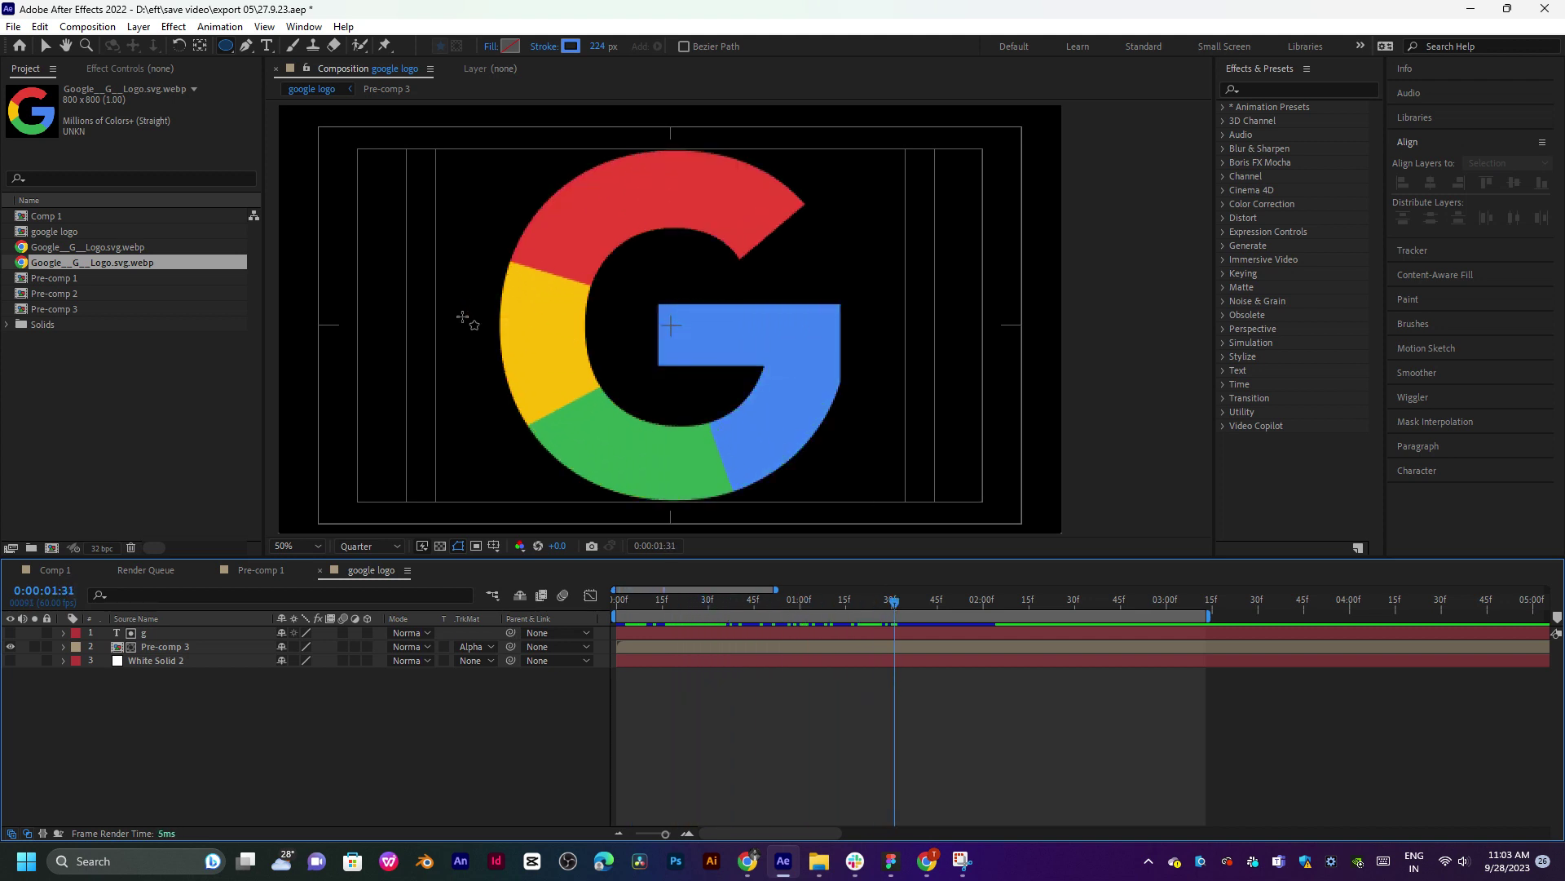
left_click_drag(462, 317, 519, 365)
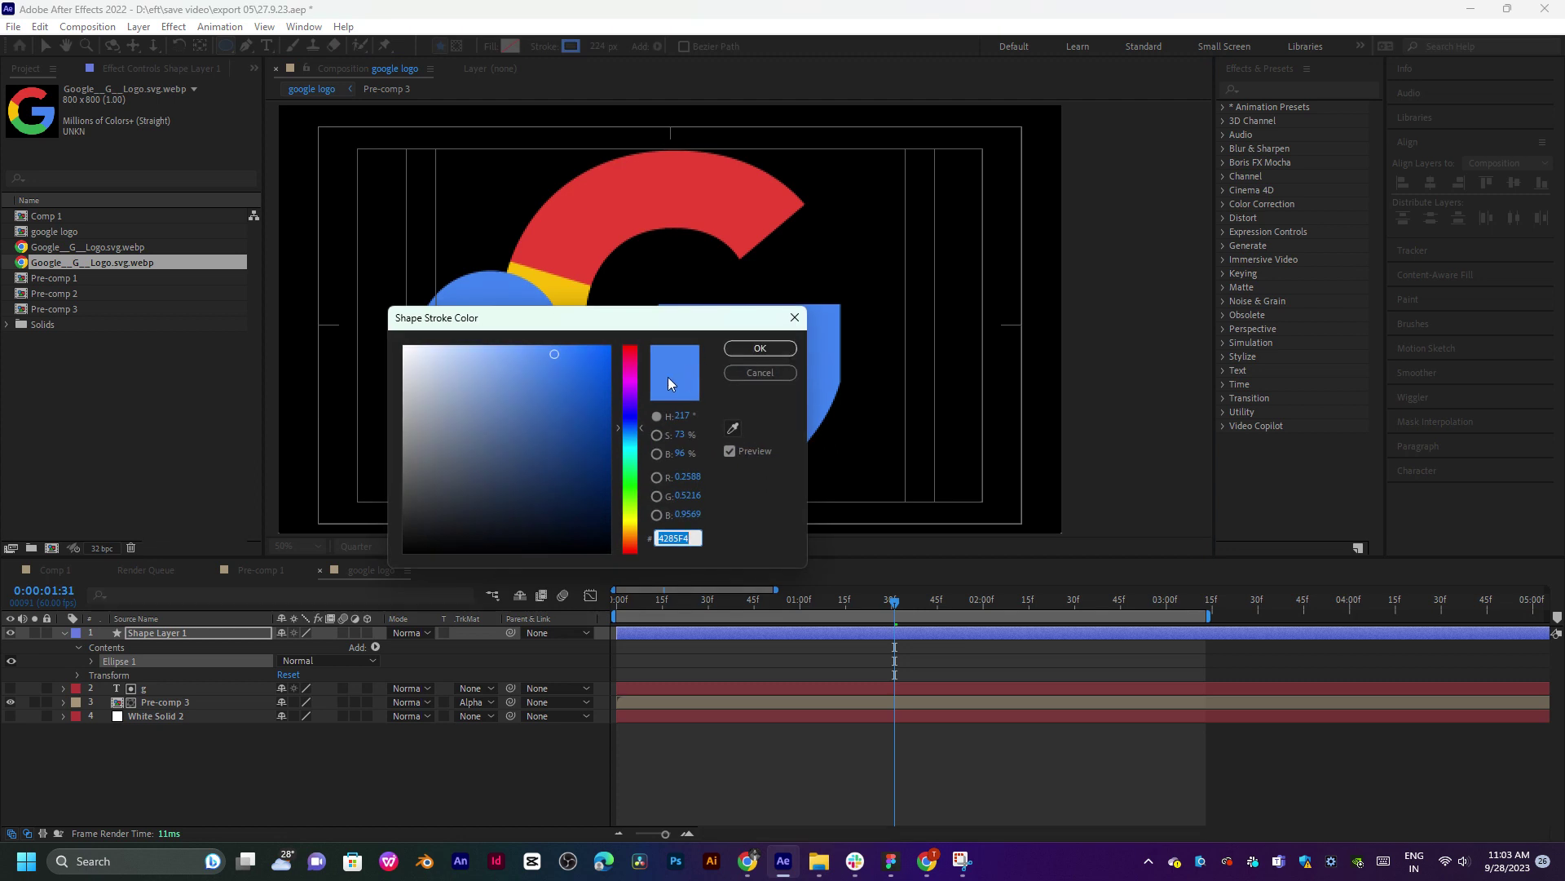
Set the circle's stroke to None and its fill to Solid Color.
left_click(776, 366)
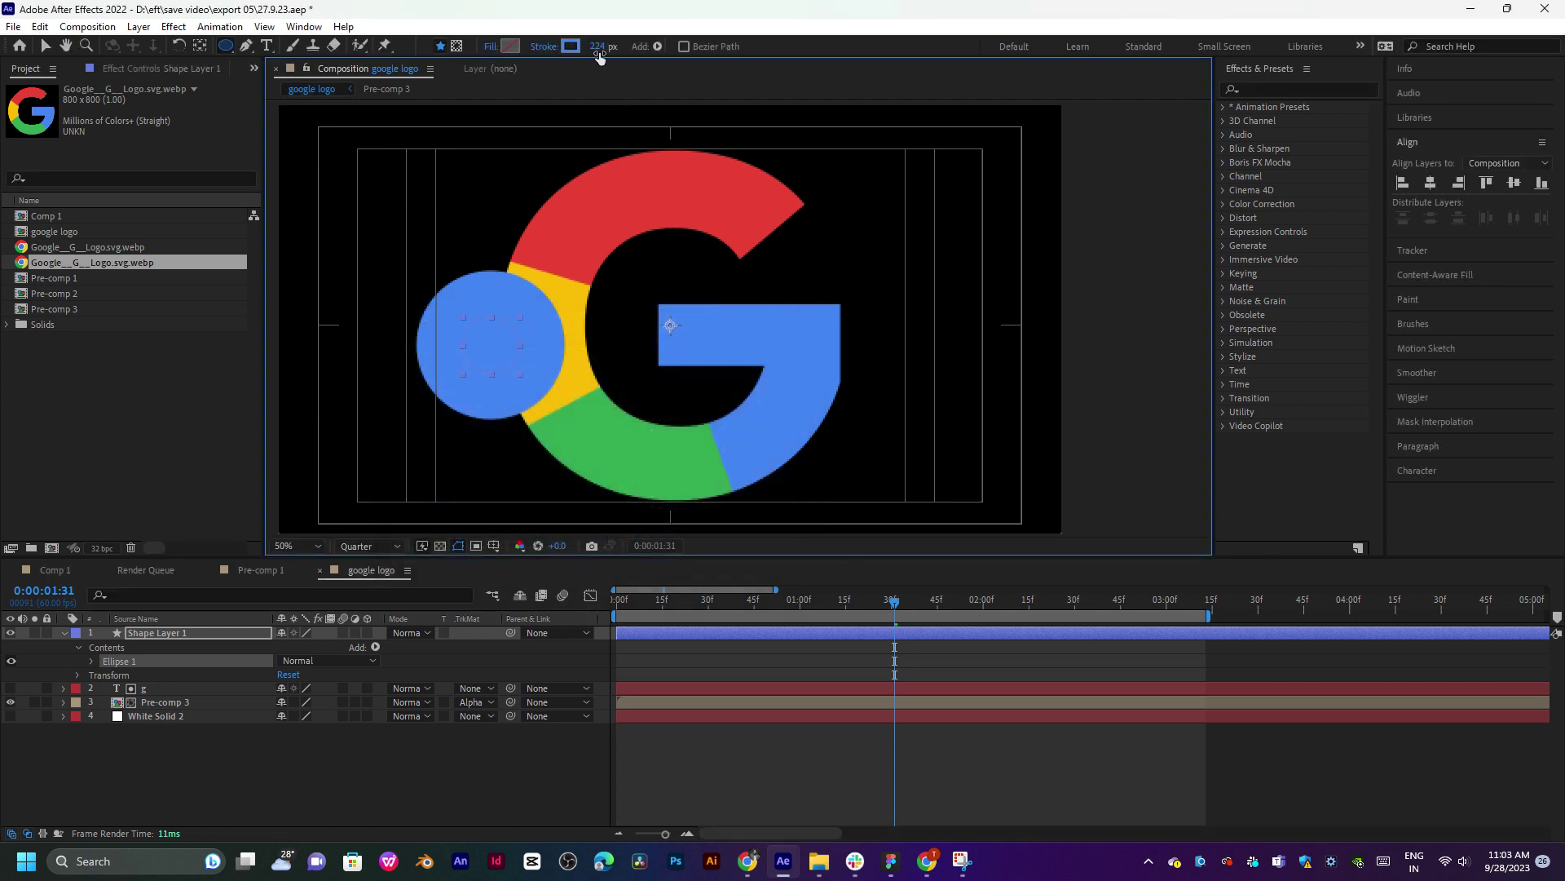
left_click(545, 46)
left_click(699, 371)
left_click(750, 480)
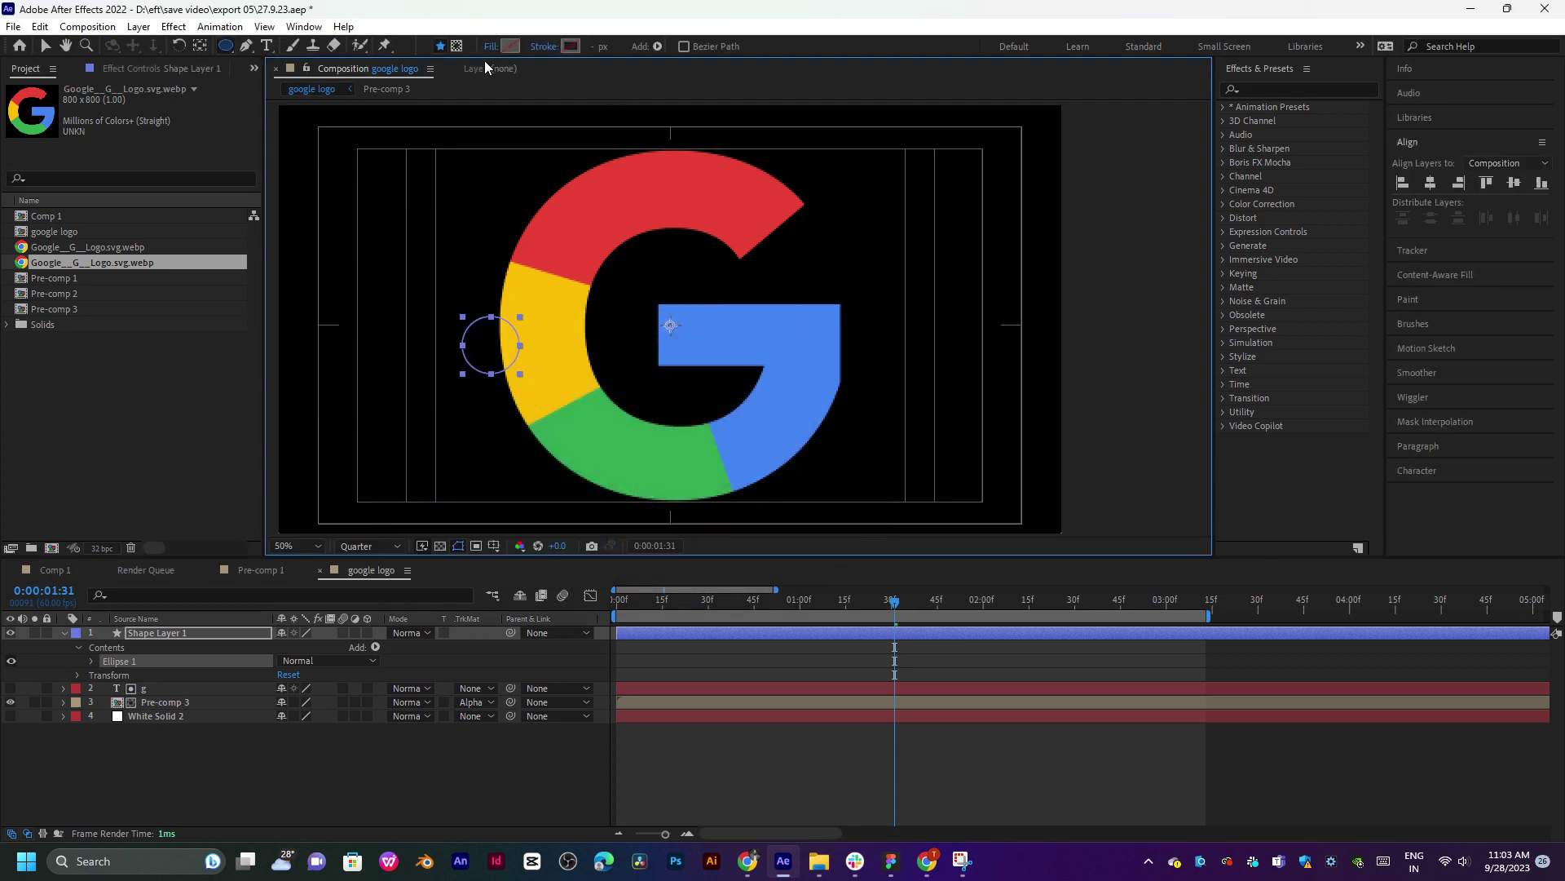
left_click(498, 47)
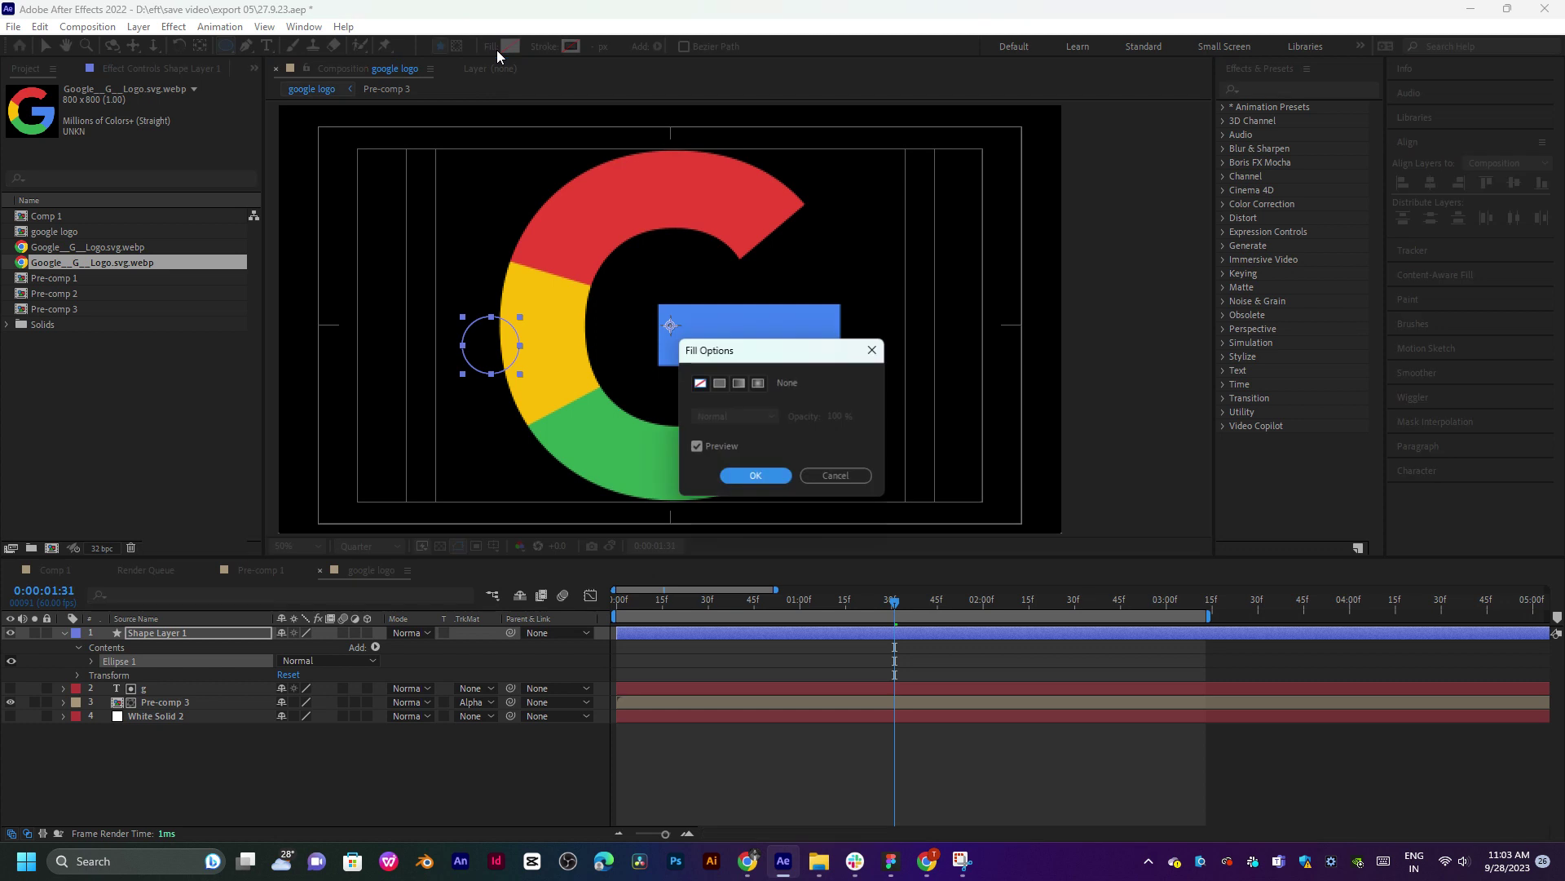
left_click(717, 383)
left_click(770, 478)
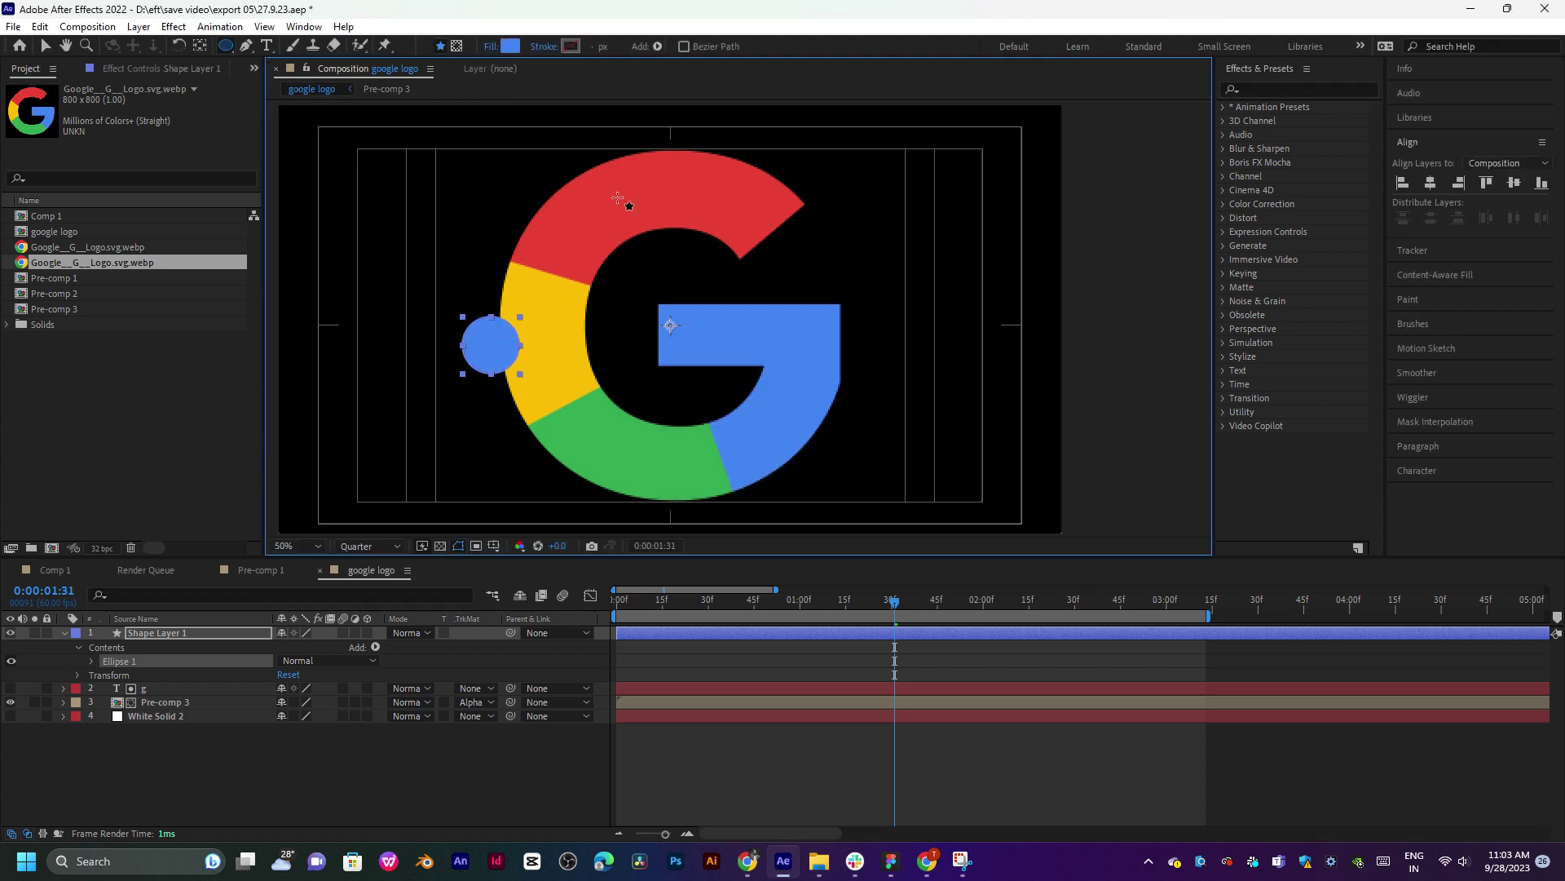
Set the circle's fill to the red sampled from the logo's upper arc with the eyedropper.
left_click(511, 46)
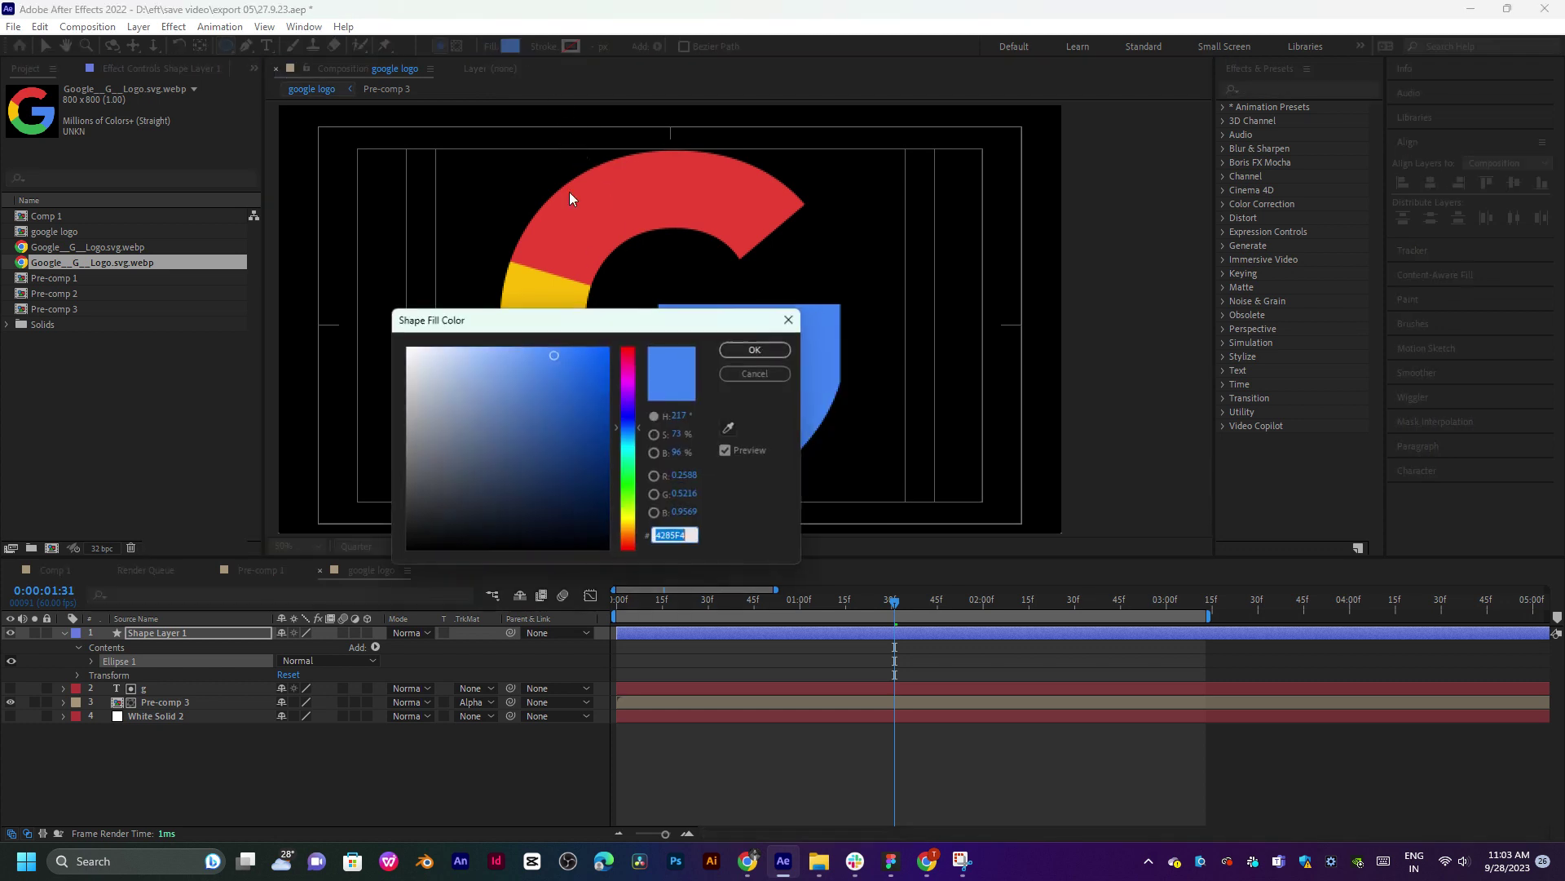
left_click(732, 430)
left_click(639, 196)
left_click(759, 349)
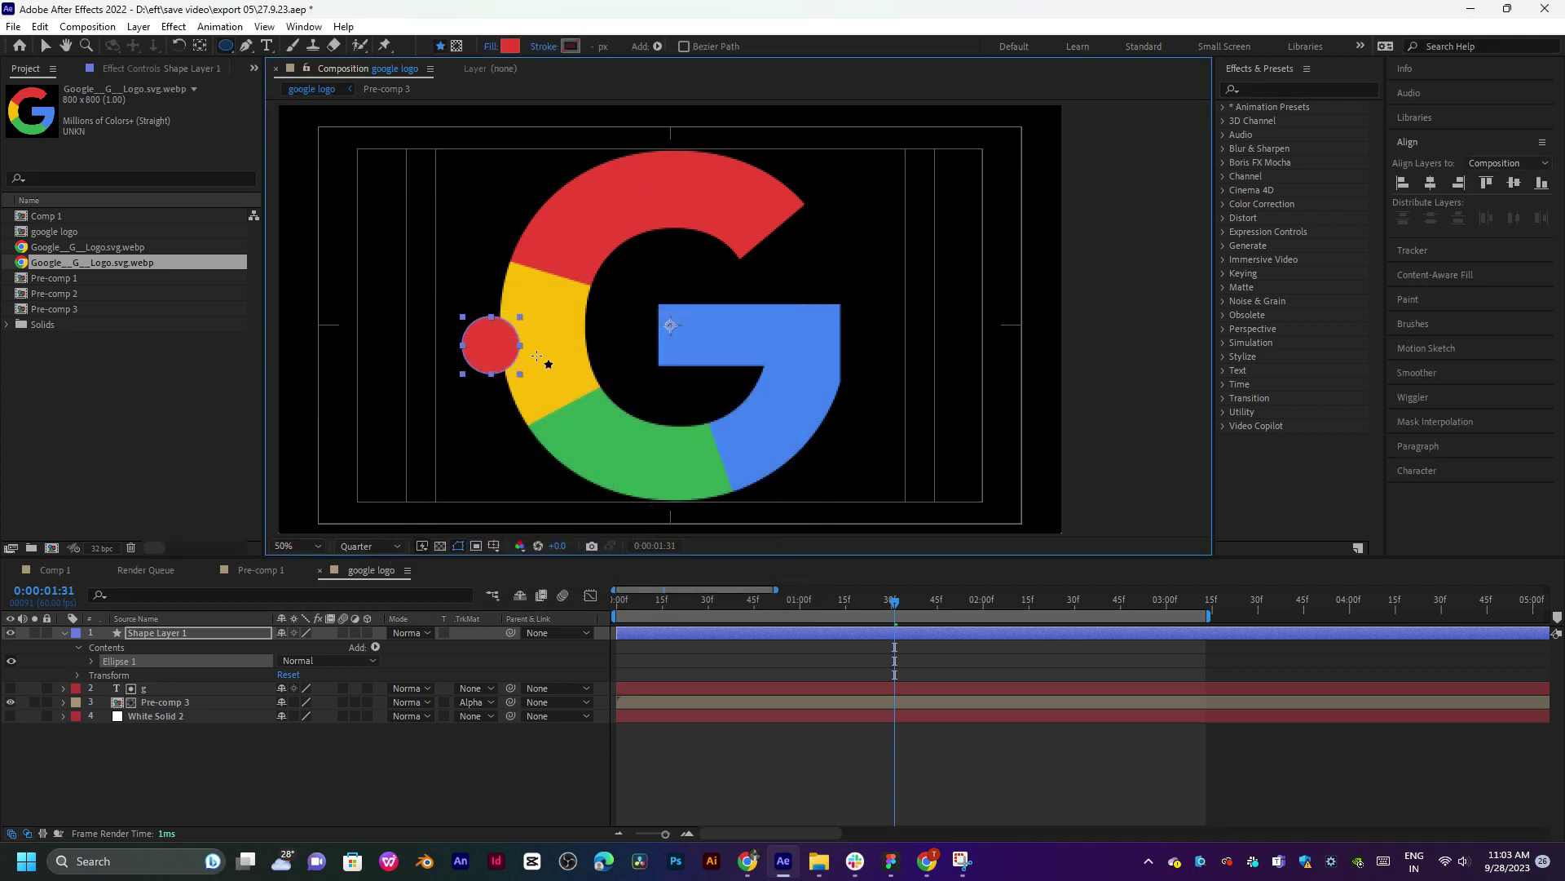
Go to 0:00:00:53 and scale the red circle up slightly around its centre.
left_click_drag(653, 602, 780, 624)
scroll(486, 364, "up", 2)
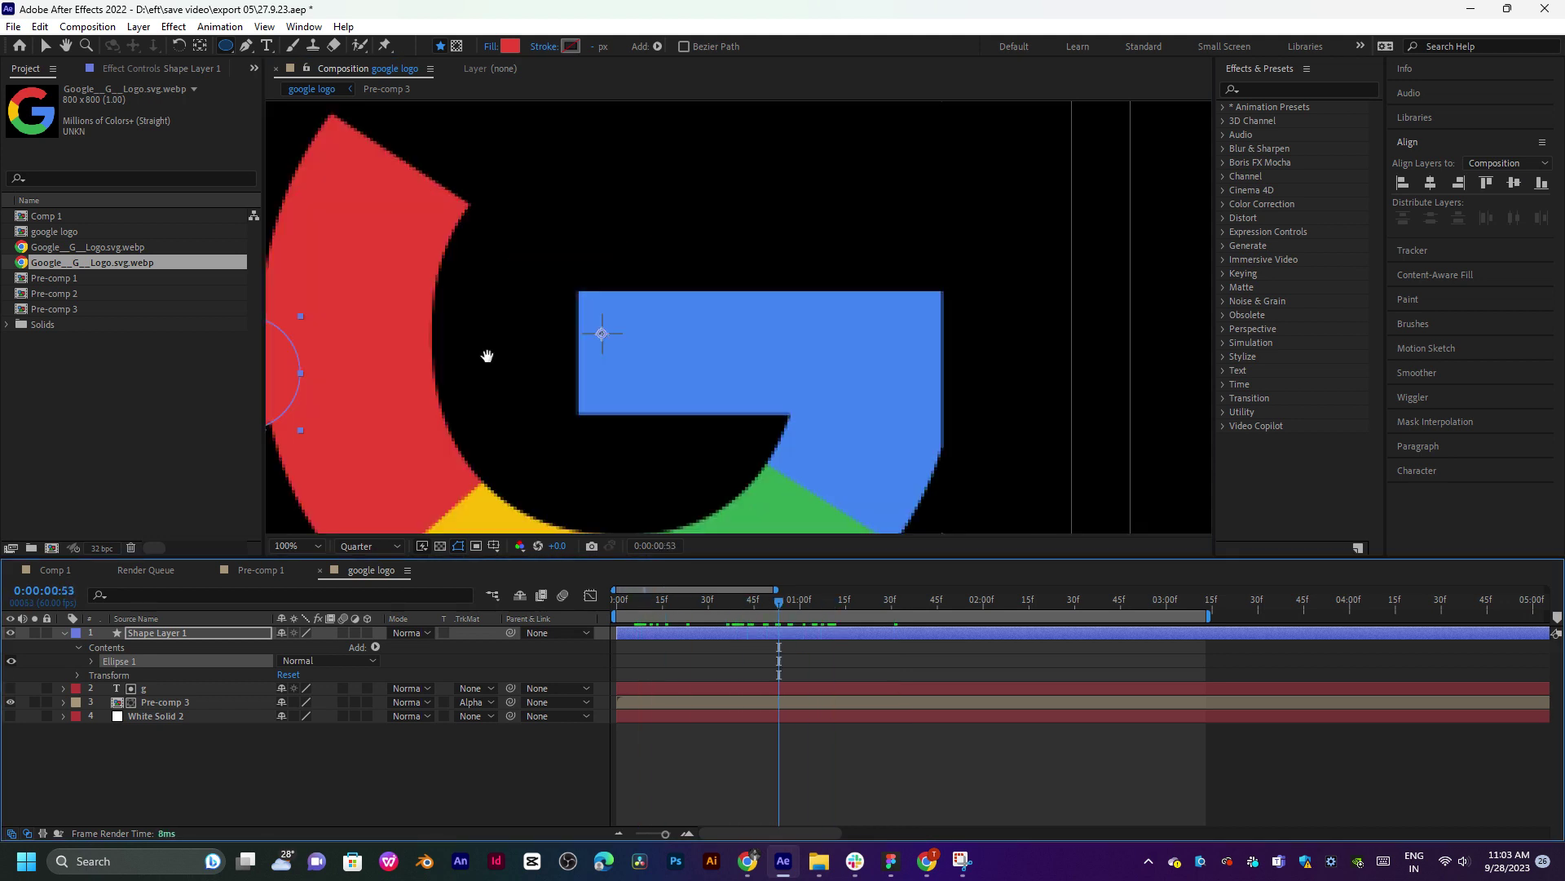
left_click_drag(486, 368, 873, 353)
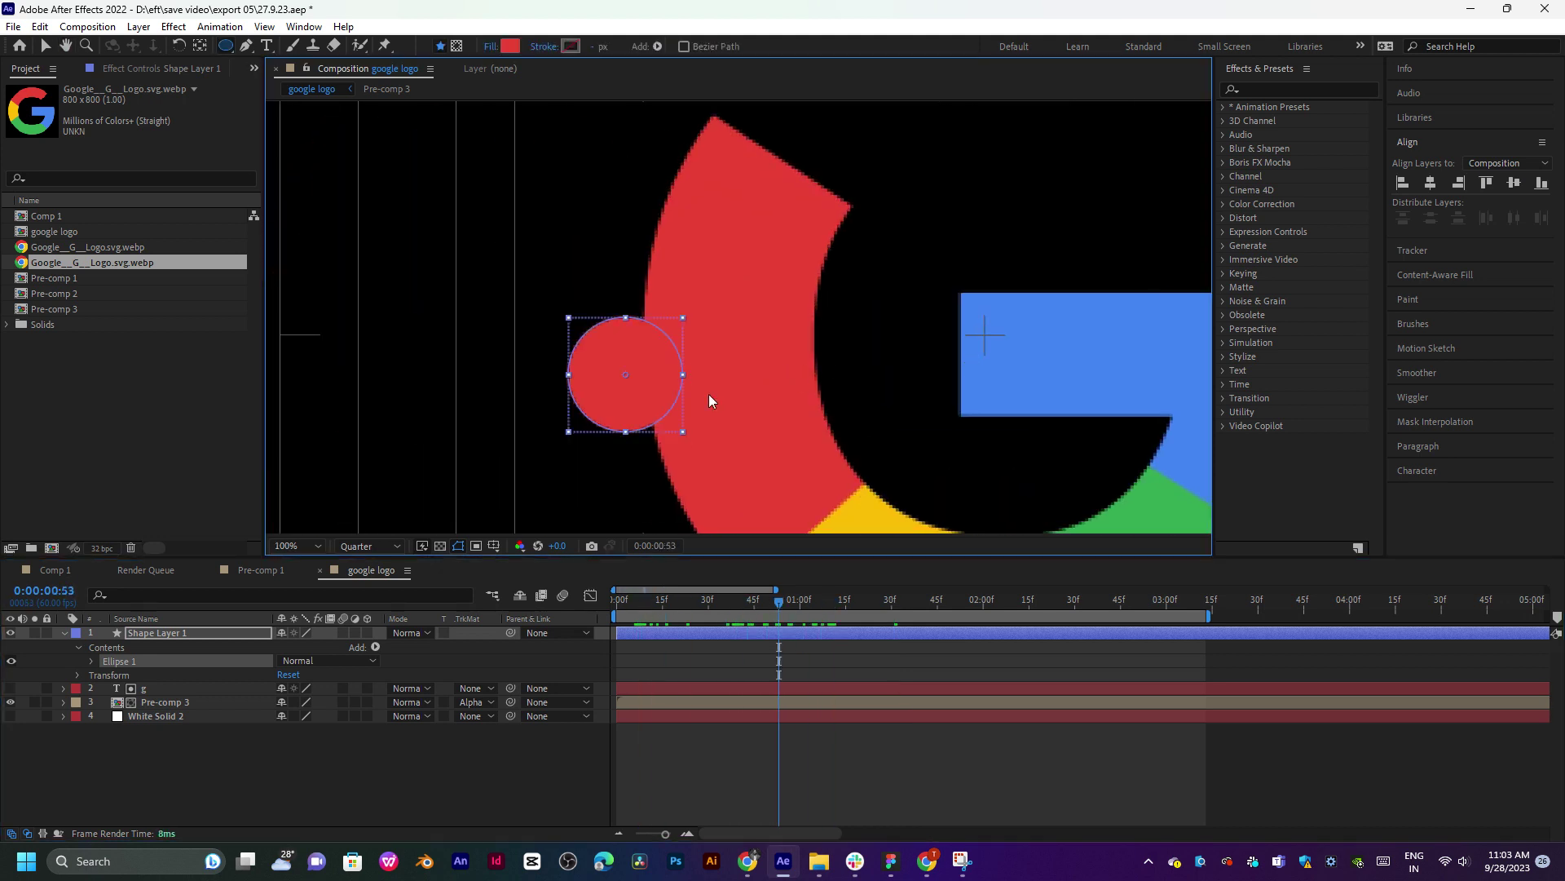
key("v")
left_click_drag(682, 375, 708, 436)
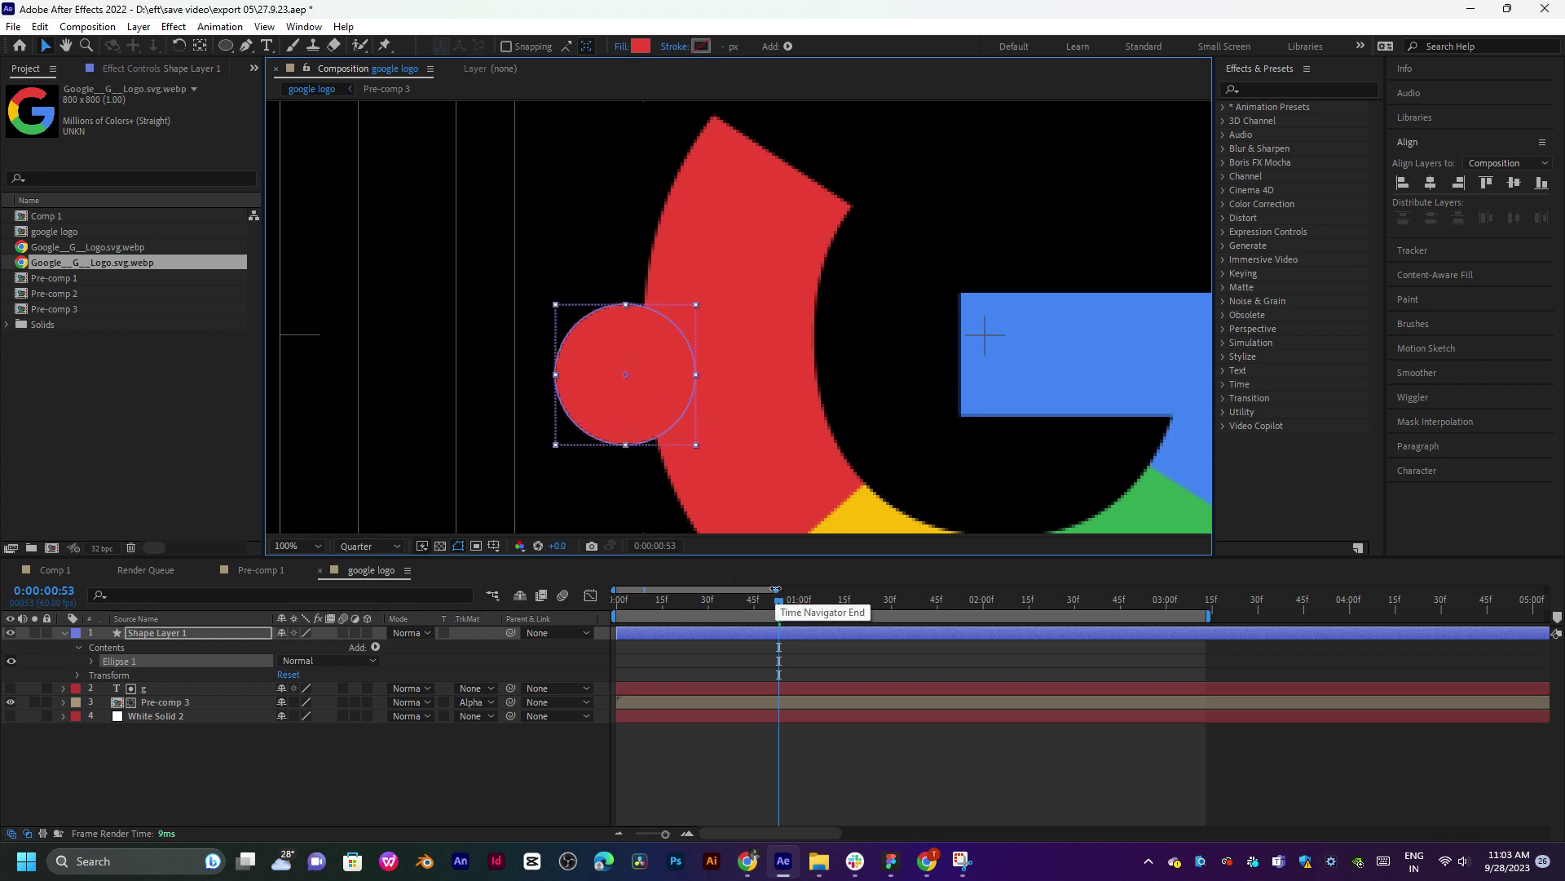
Move the red circle off the logo into the empty area left of the G, near the composition's vertical centre.
left_click_drag(637, 388, 632, 359)
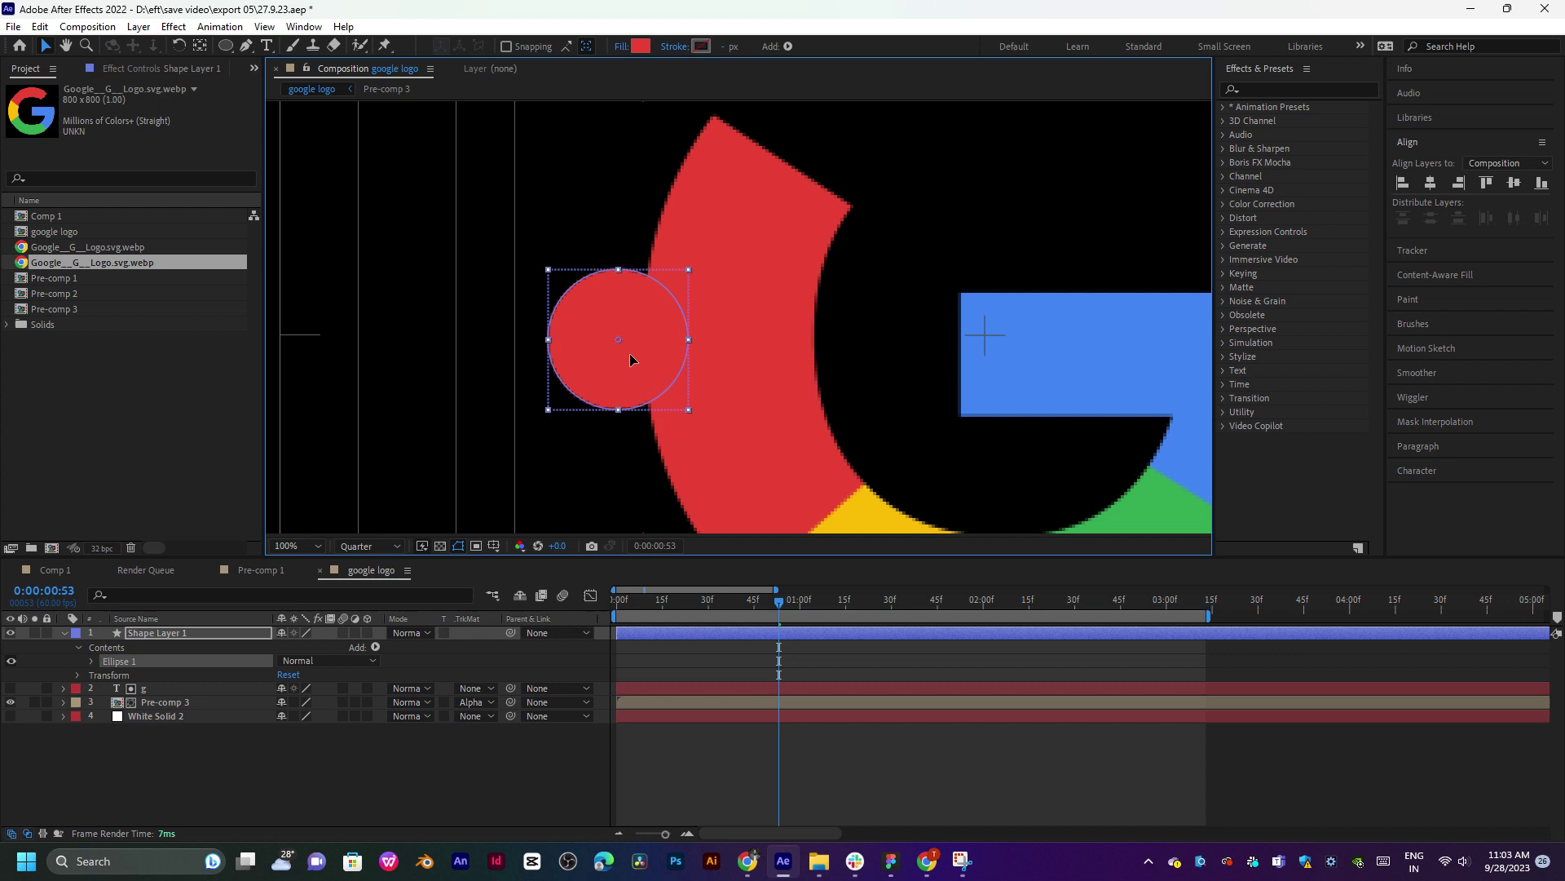
left_click(205, 50)
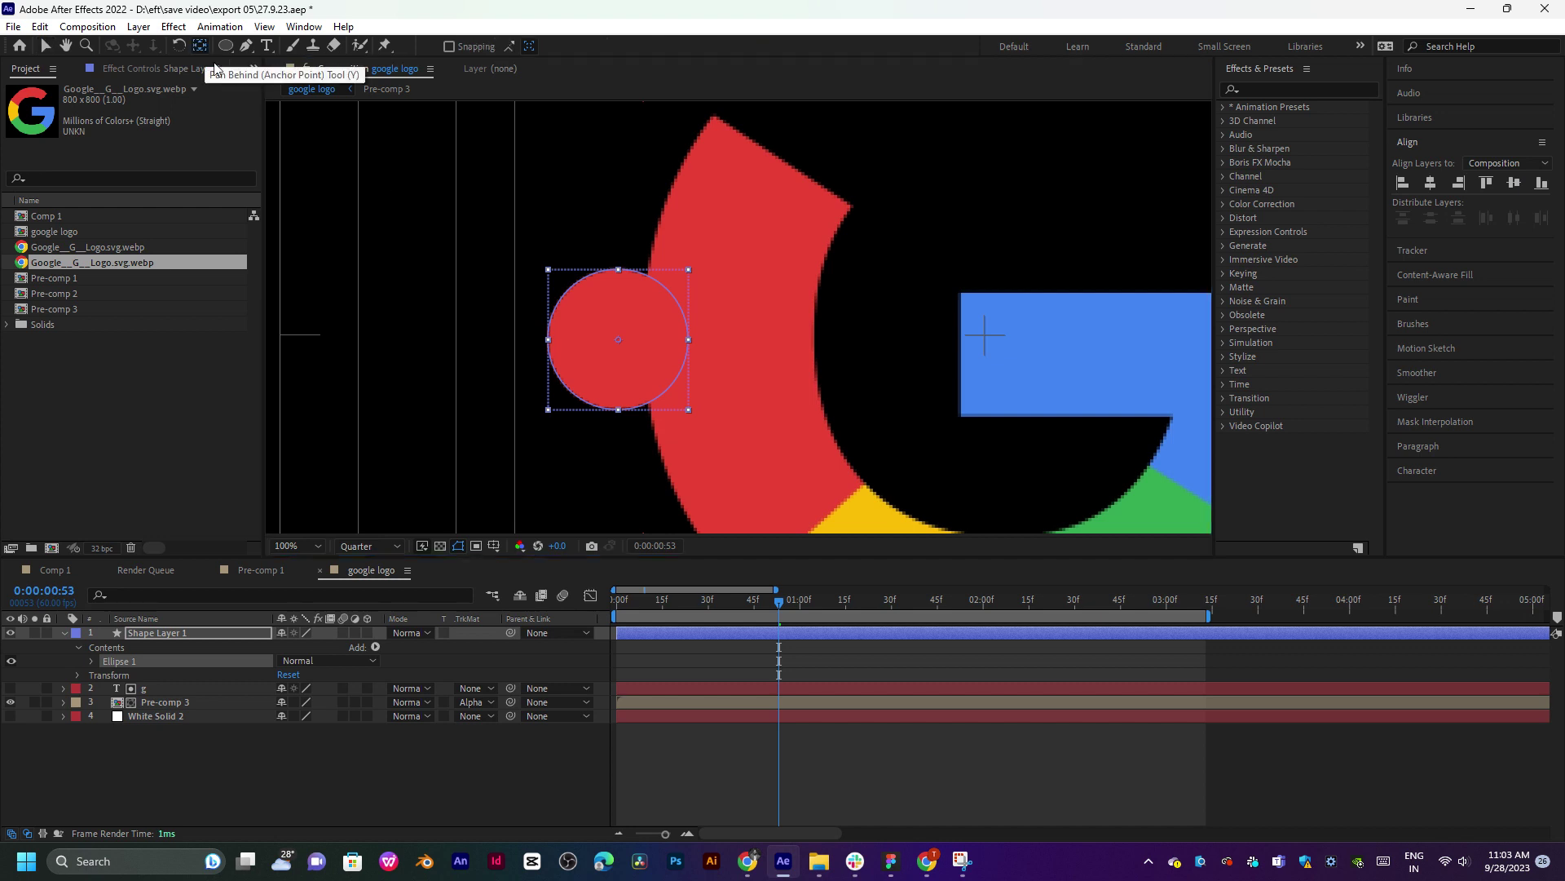
key("v")
mouse_move(662, 365)
left_mouse_down()
mouse_move(433, 360)
mouse_move(631, 360)
left_mouse_up()
key("h")
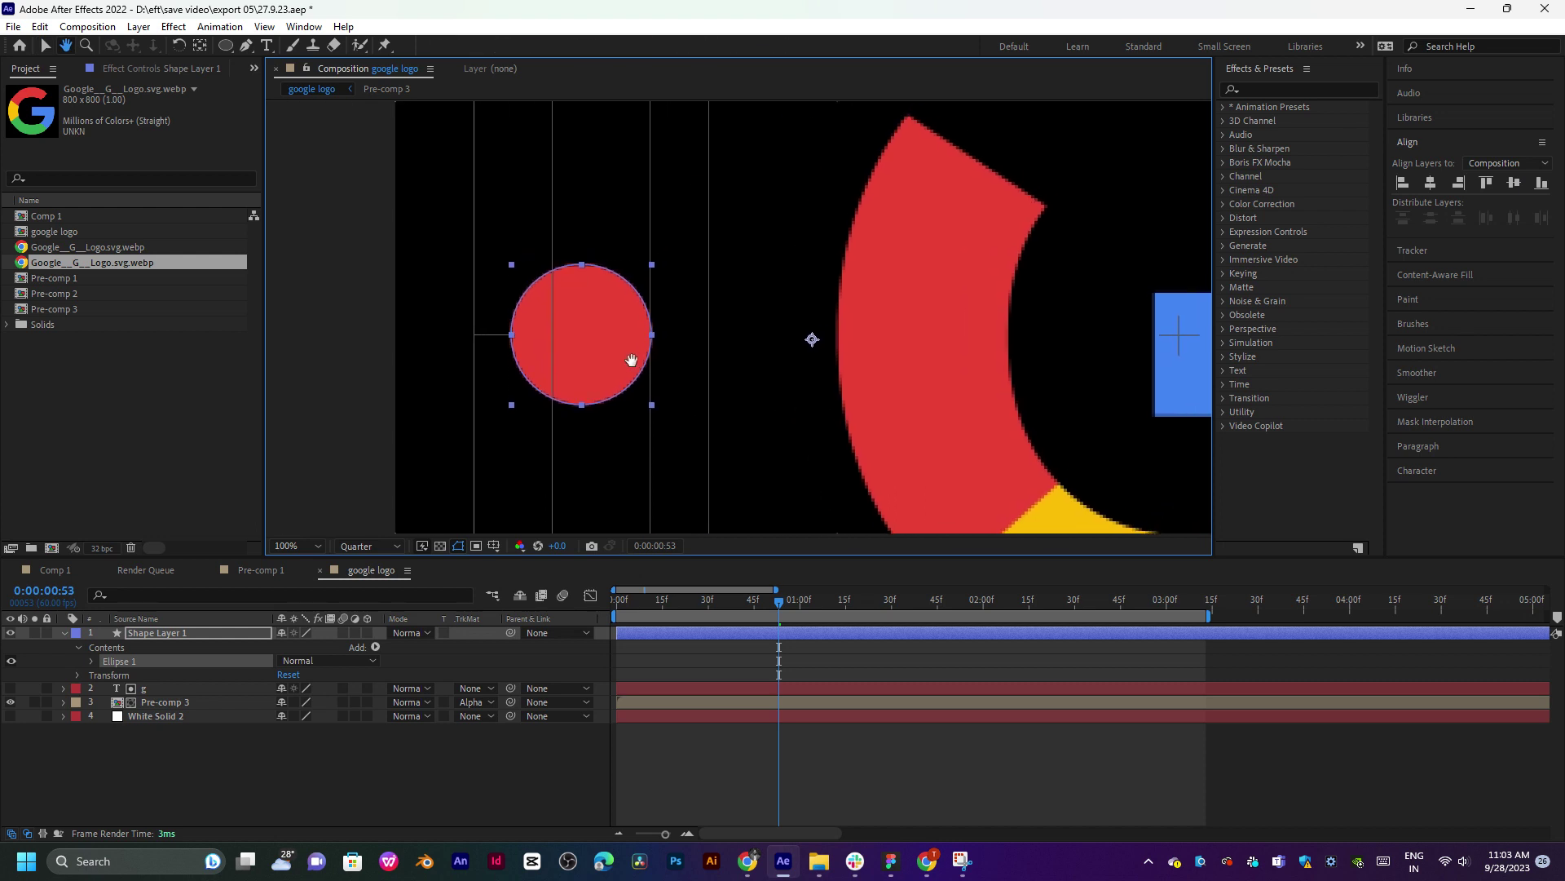
key("v")
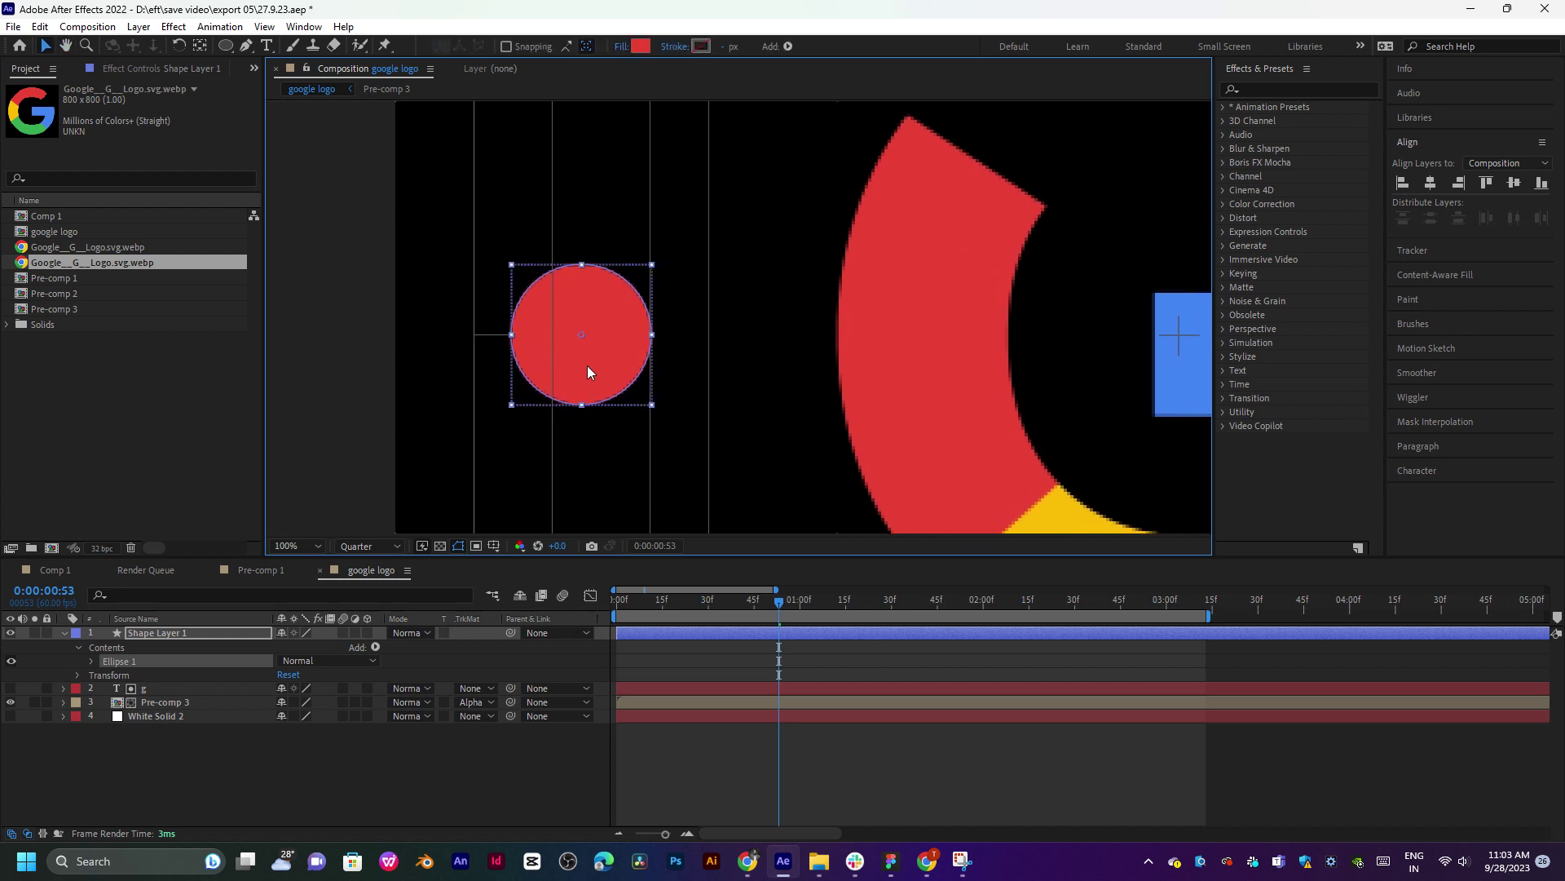
Duplicate Shape Layer 1 as a separate layer and move the copy horizontally to sit just right of the first red circle.
key("ctrl+d")
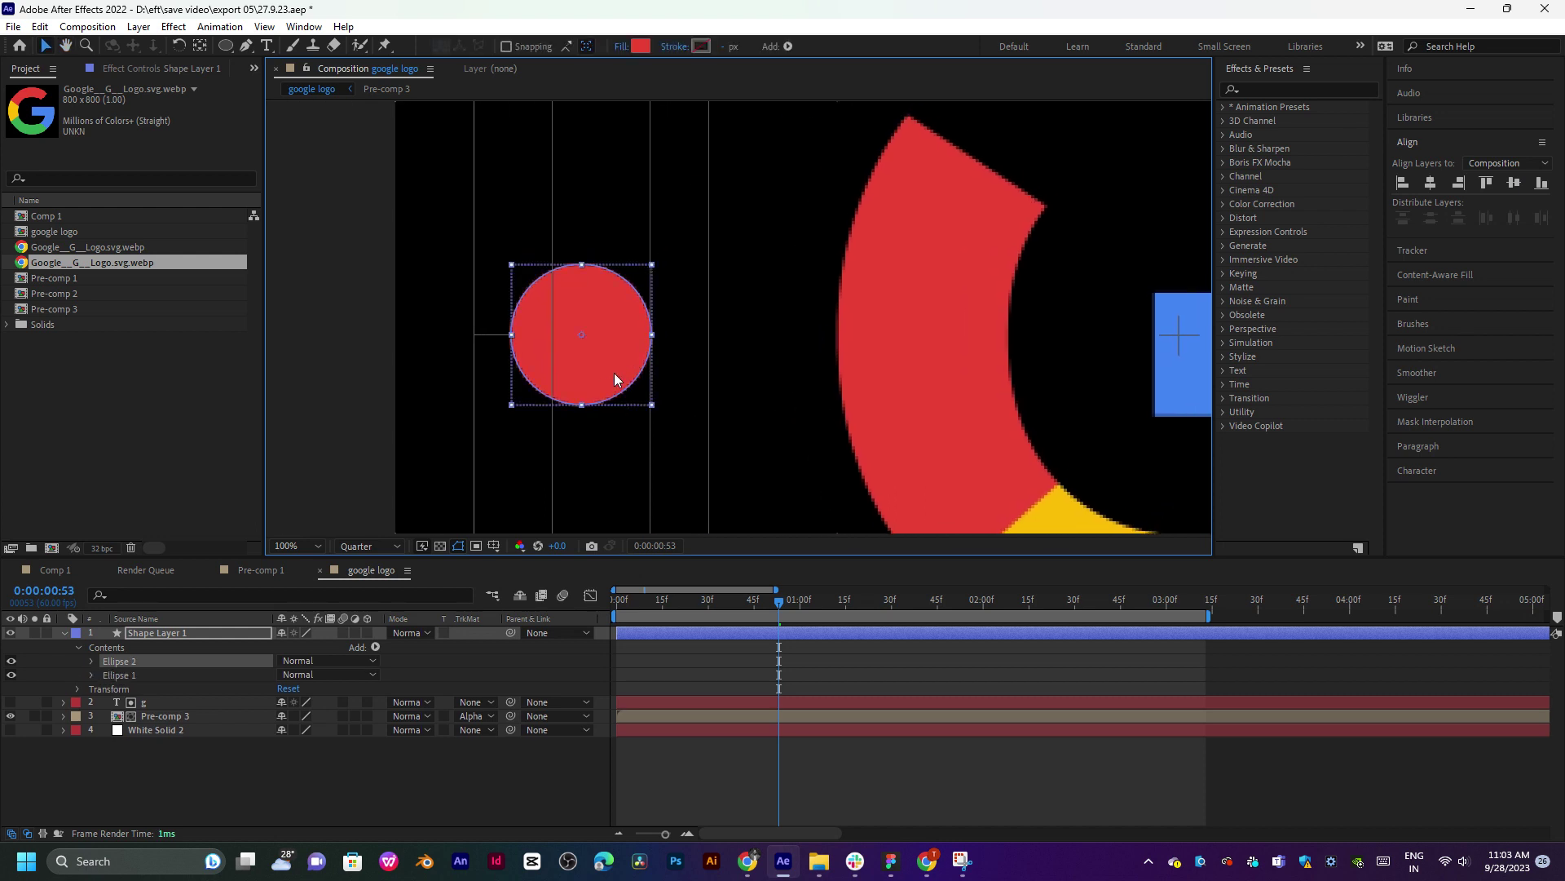
key("Delete")
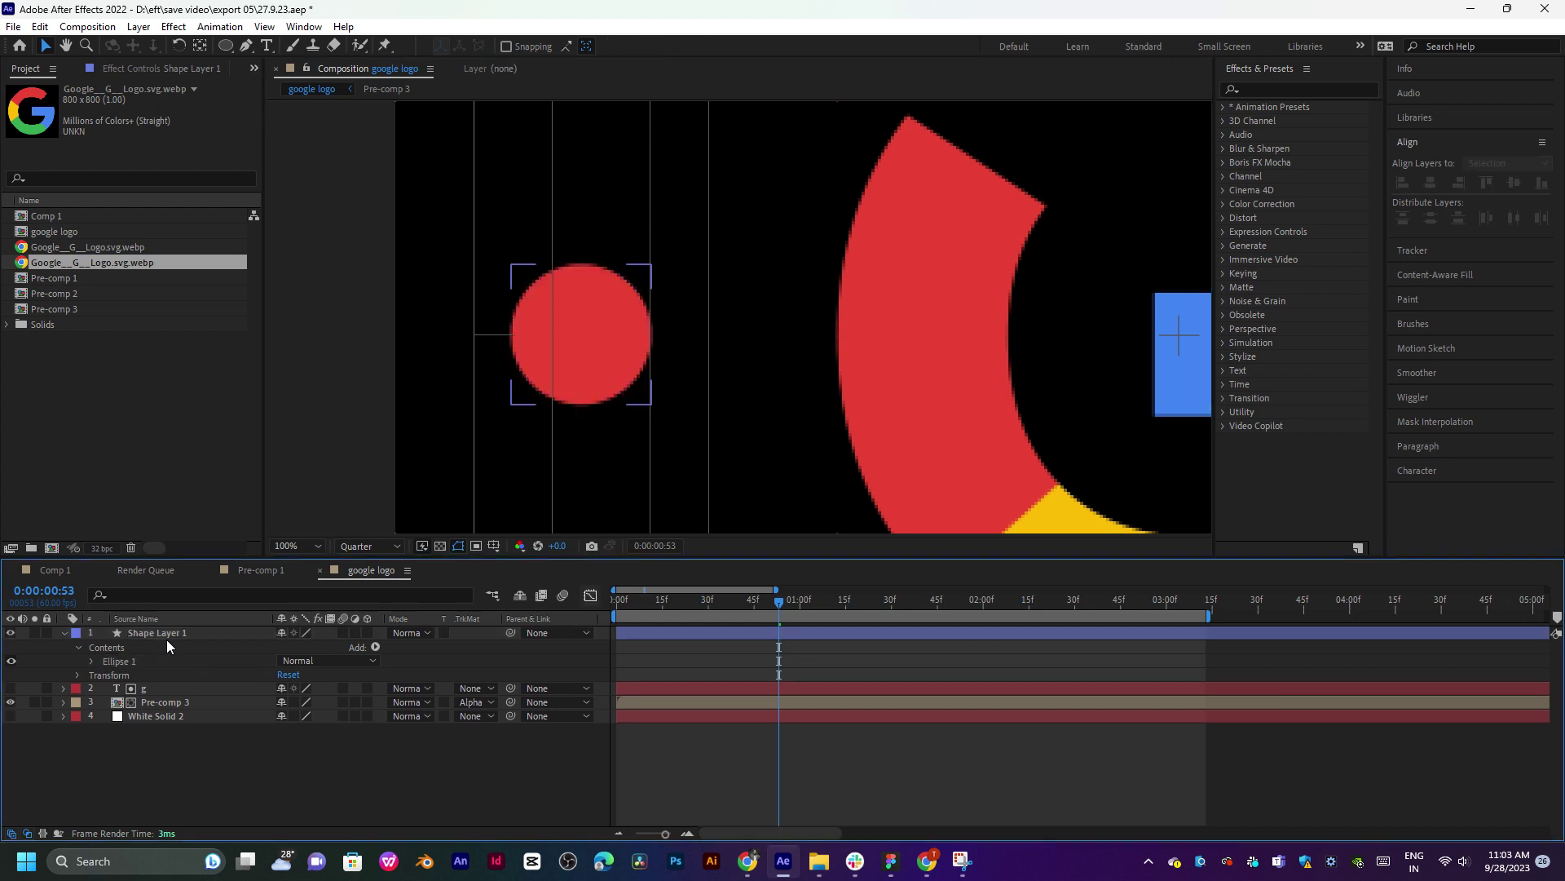
left_click(171, 632)
key("ctrl+d")
left_click_drag(596, 378, 751, 377)
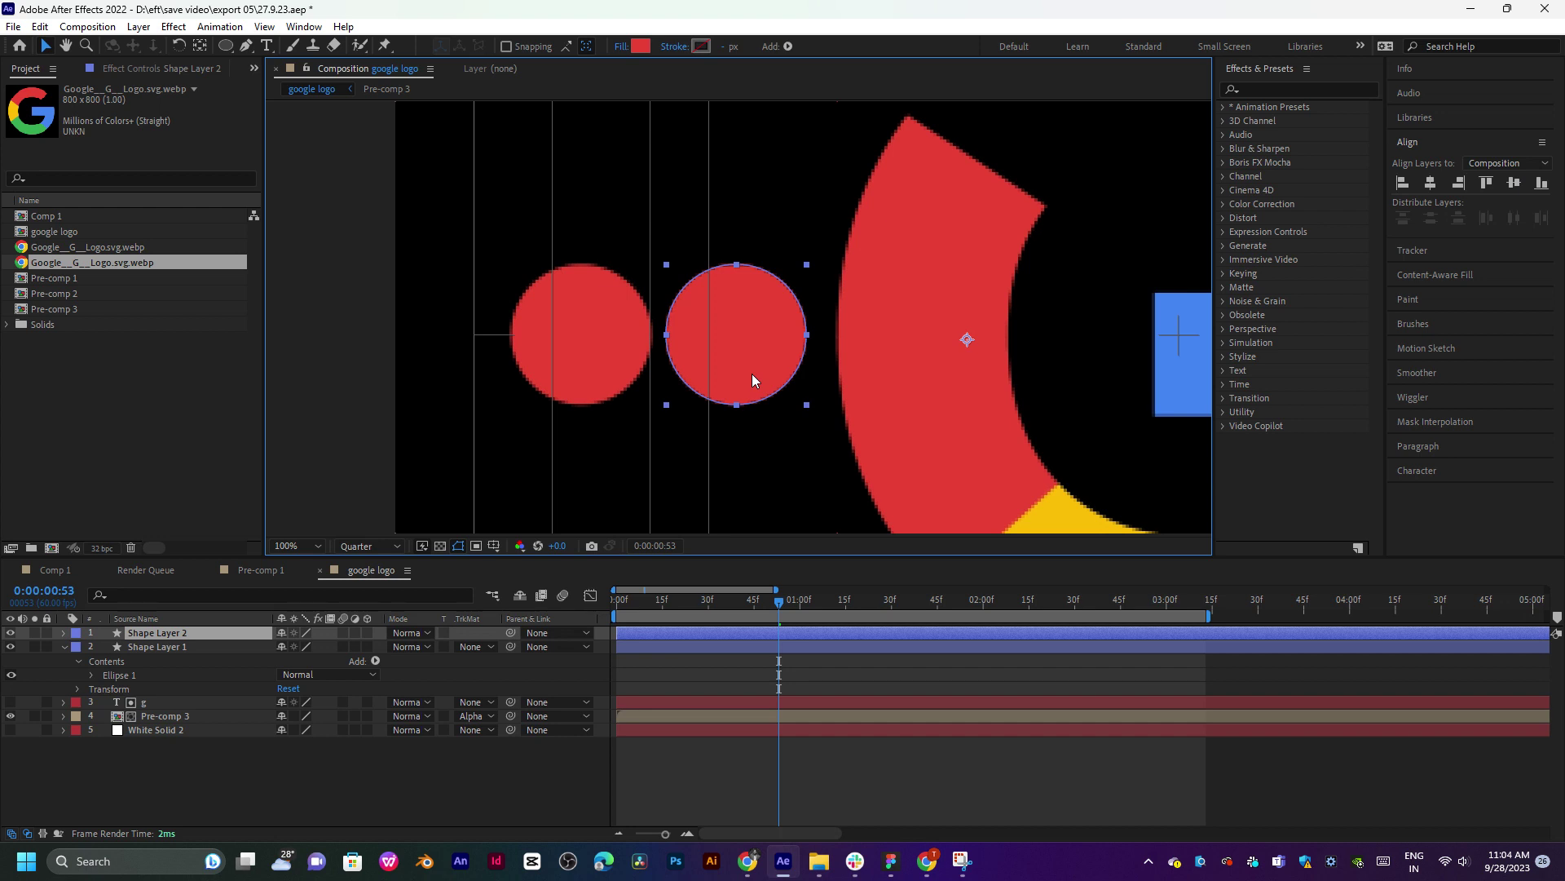
Fill the second circle on Shape Layer 2 with the yellow FBBC05 sampled from the logo's yellow segment.
key("space")
left_click_drag(1016, 296, 777, 251)
left_click(641, 46)
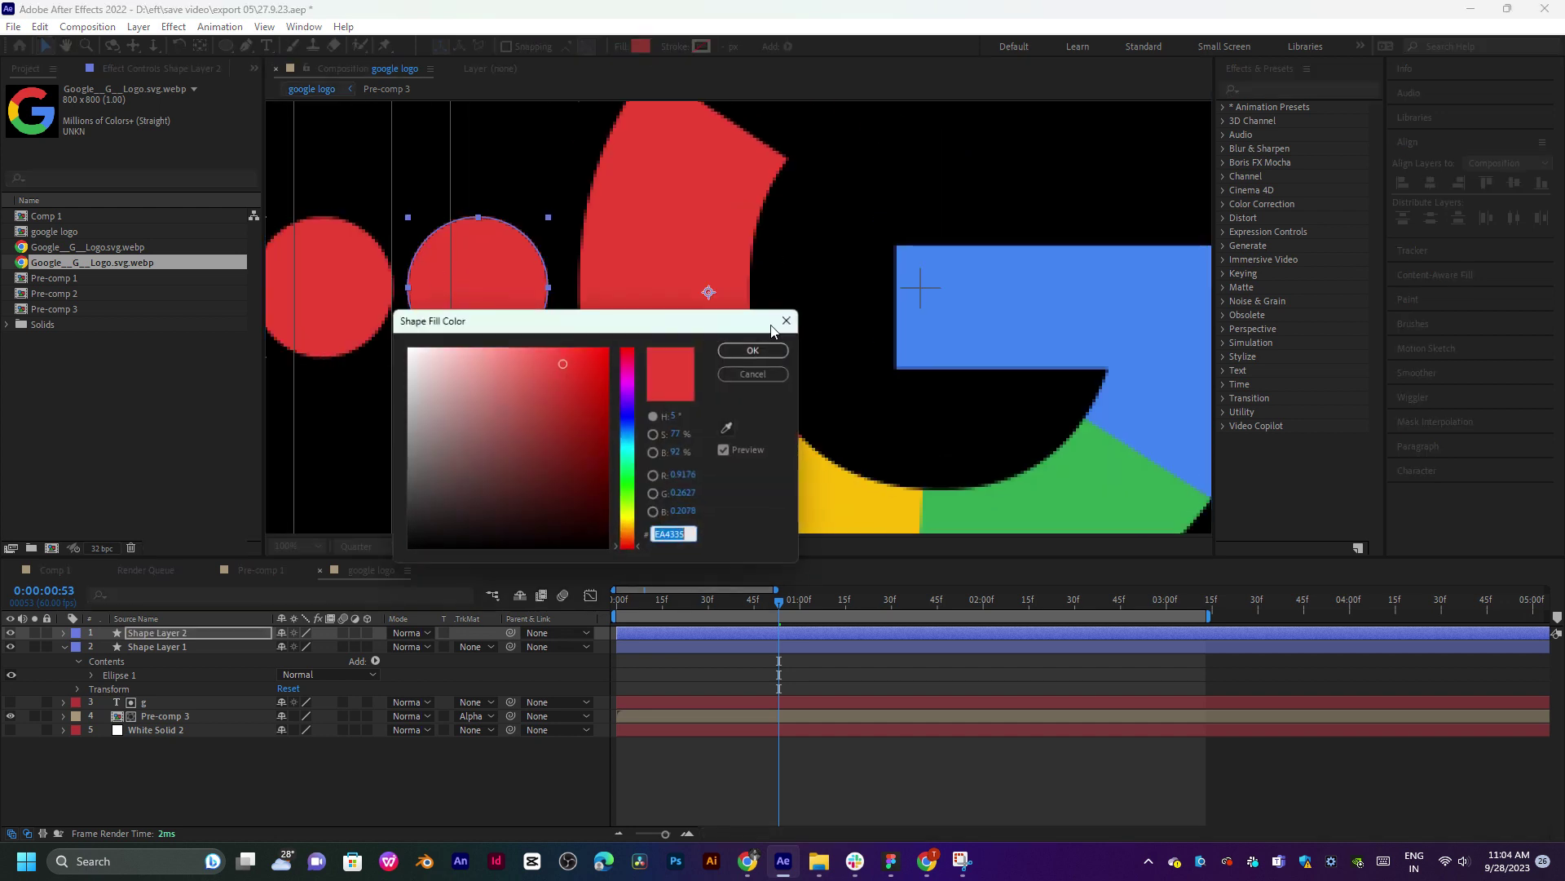
left_click(732, 428)
left_click(845, 497)
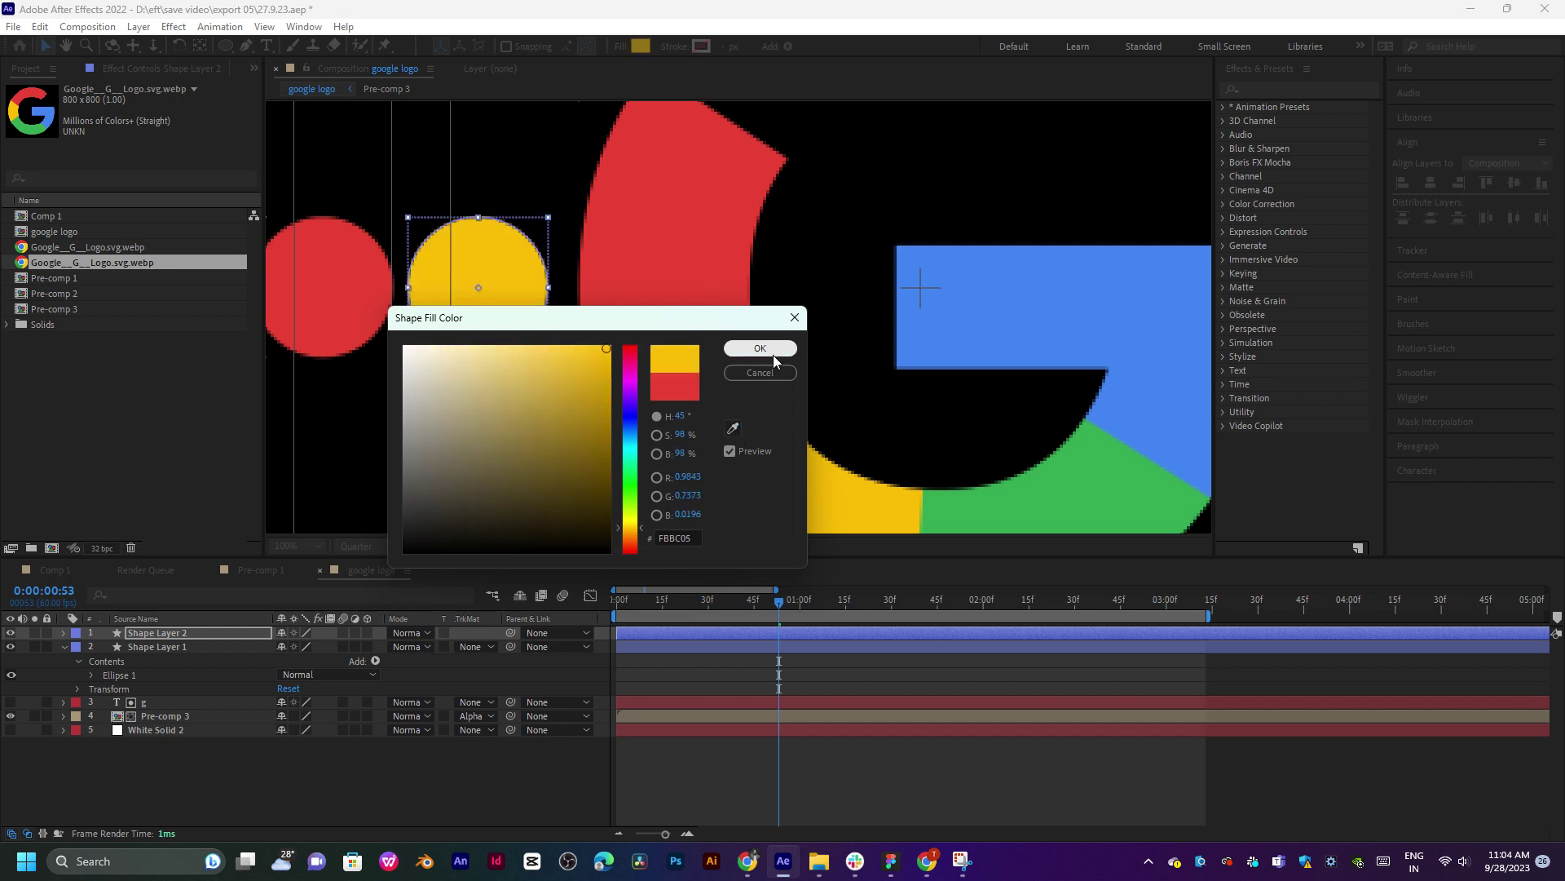
left_click(773, 353)
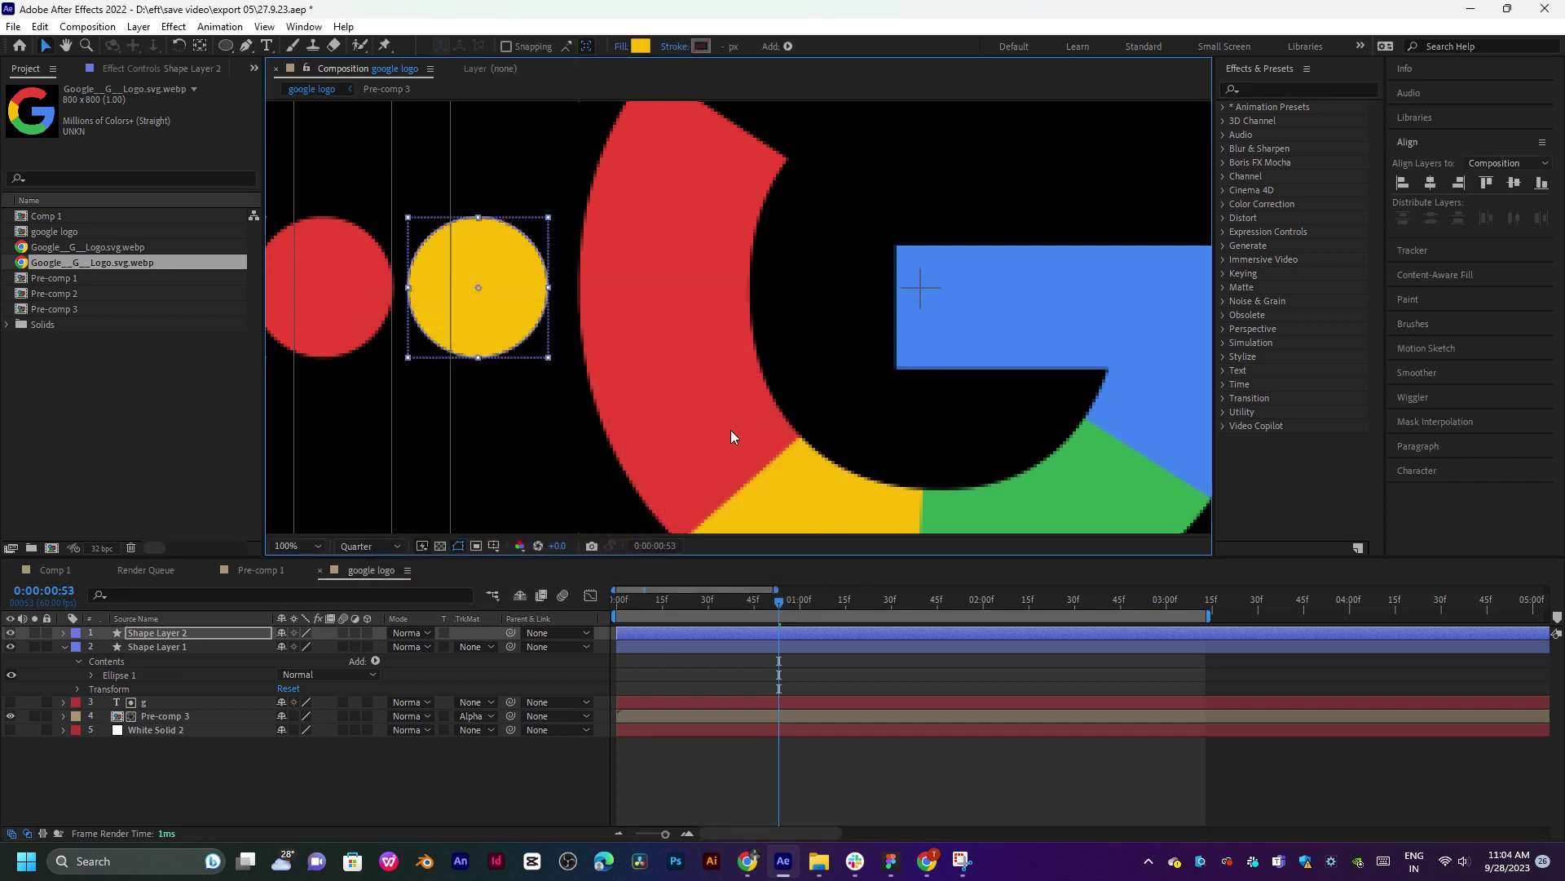
key("ctrl+d")
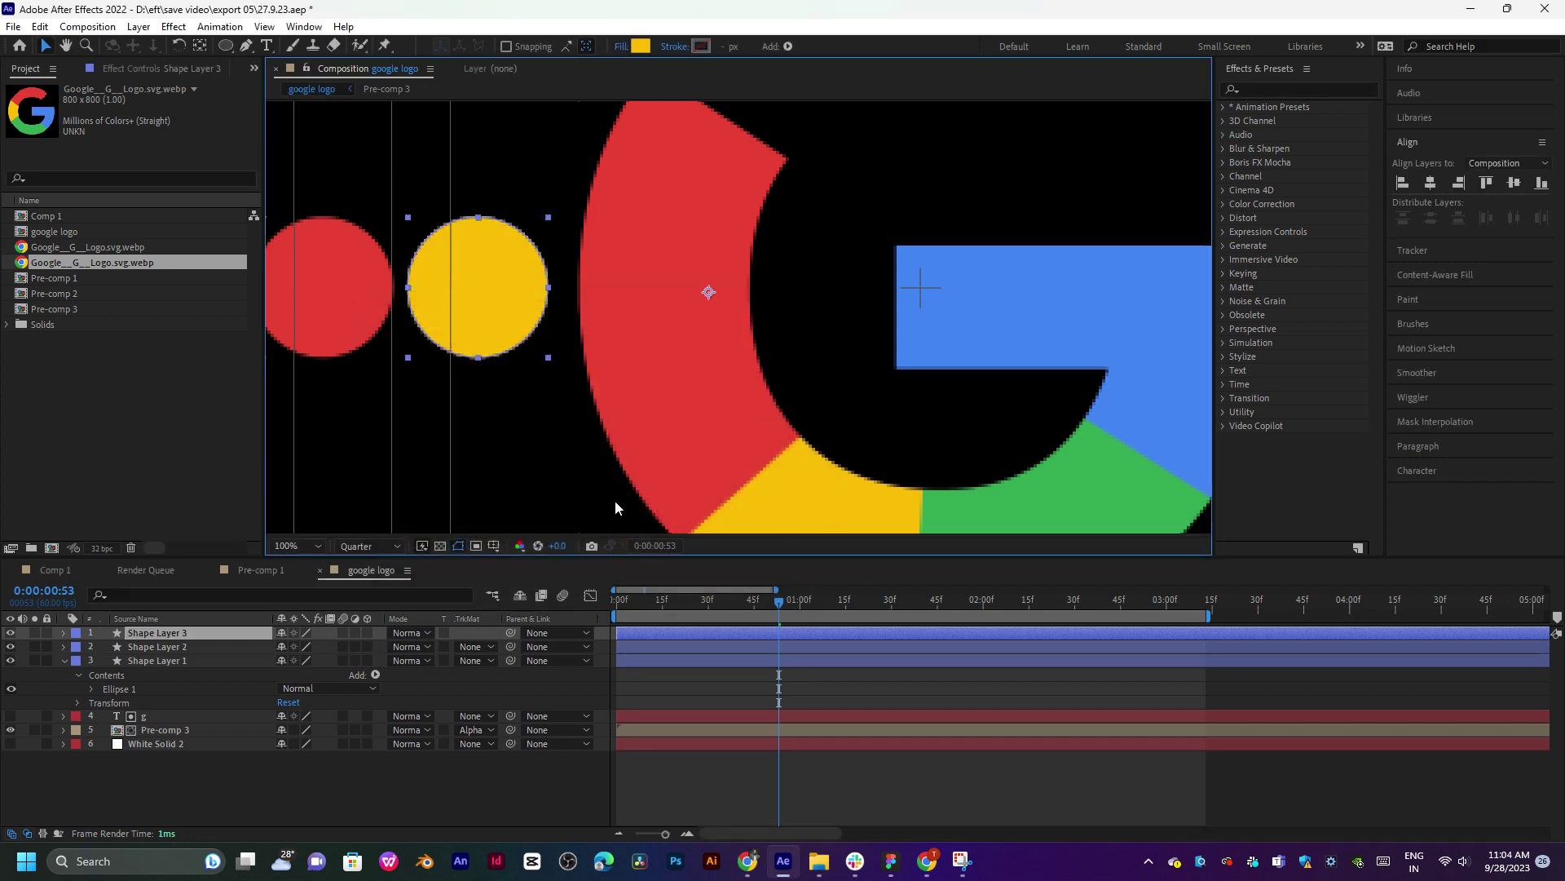
left_click_drag(499, 284, 666, 307)
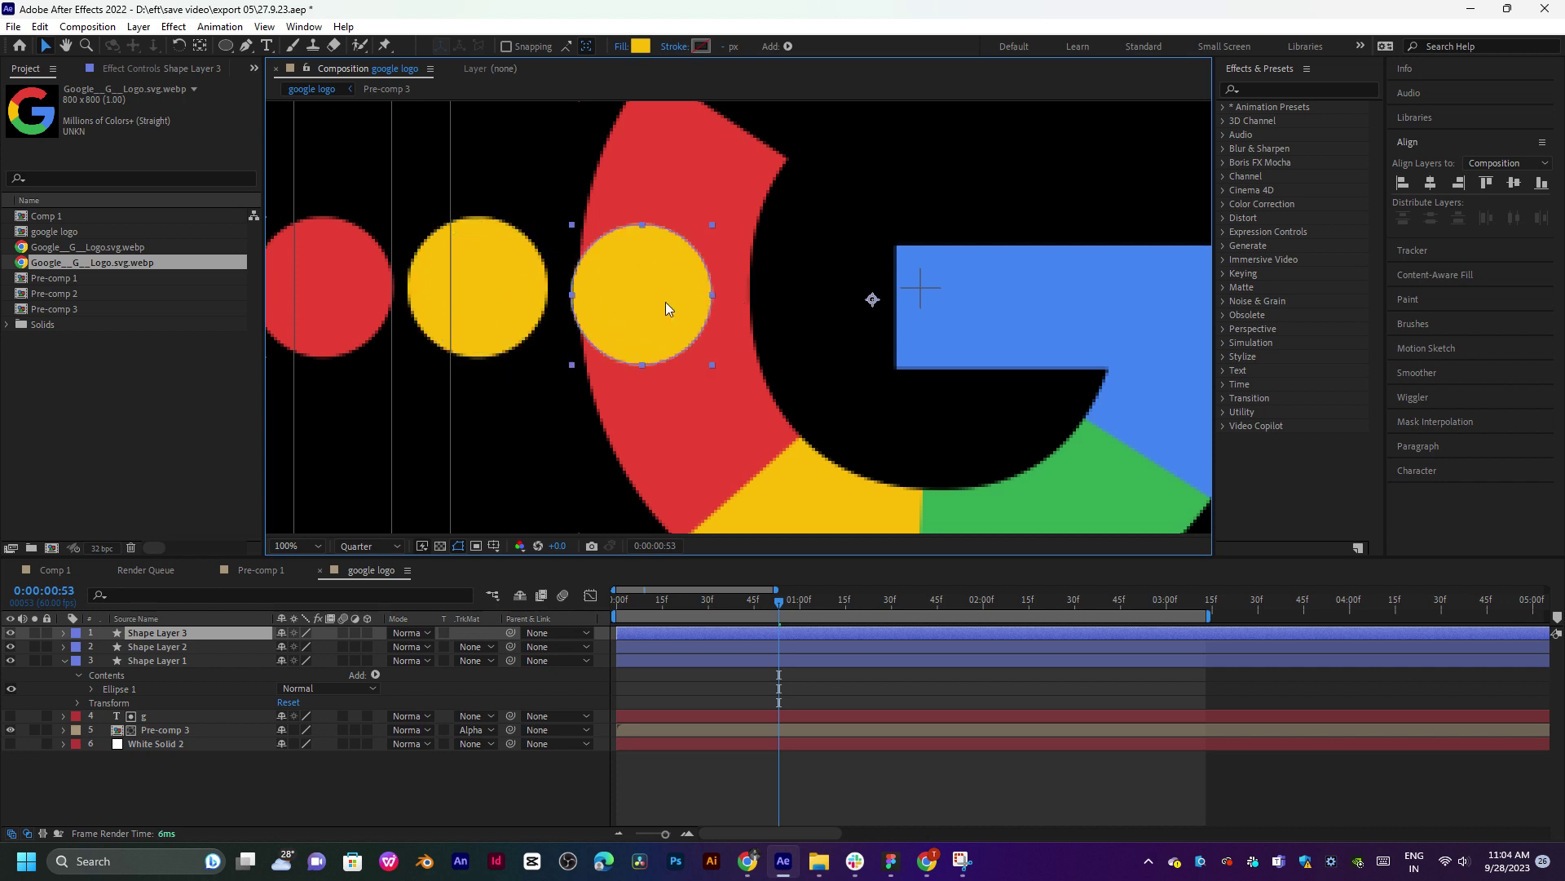
key("ctrl+z")
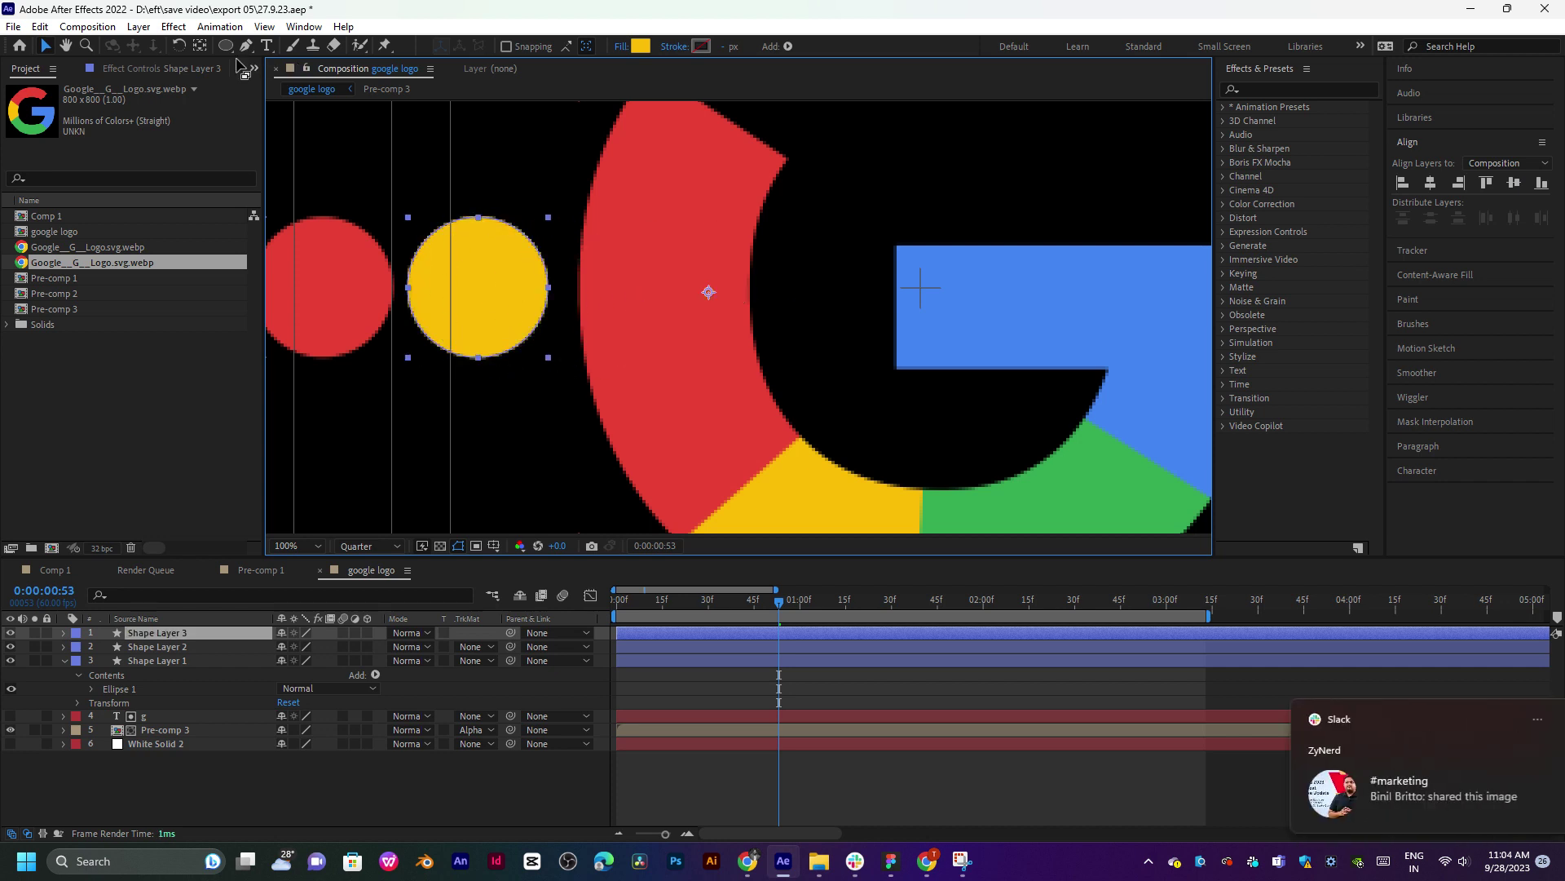
key("ctrl+z")
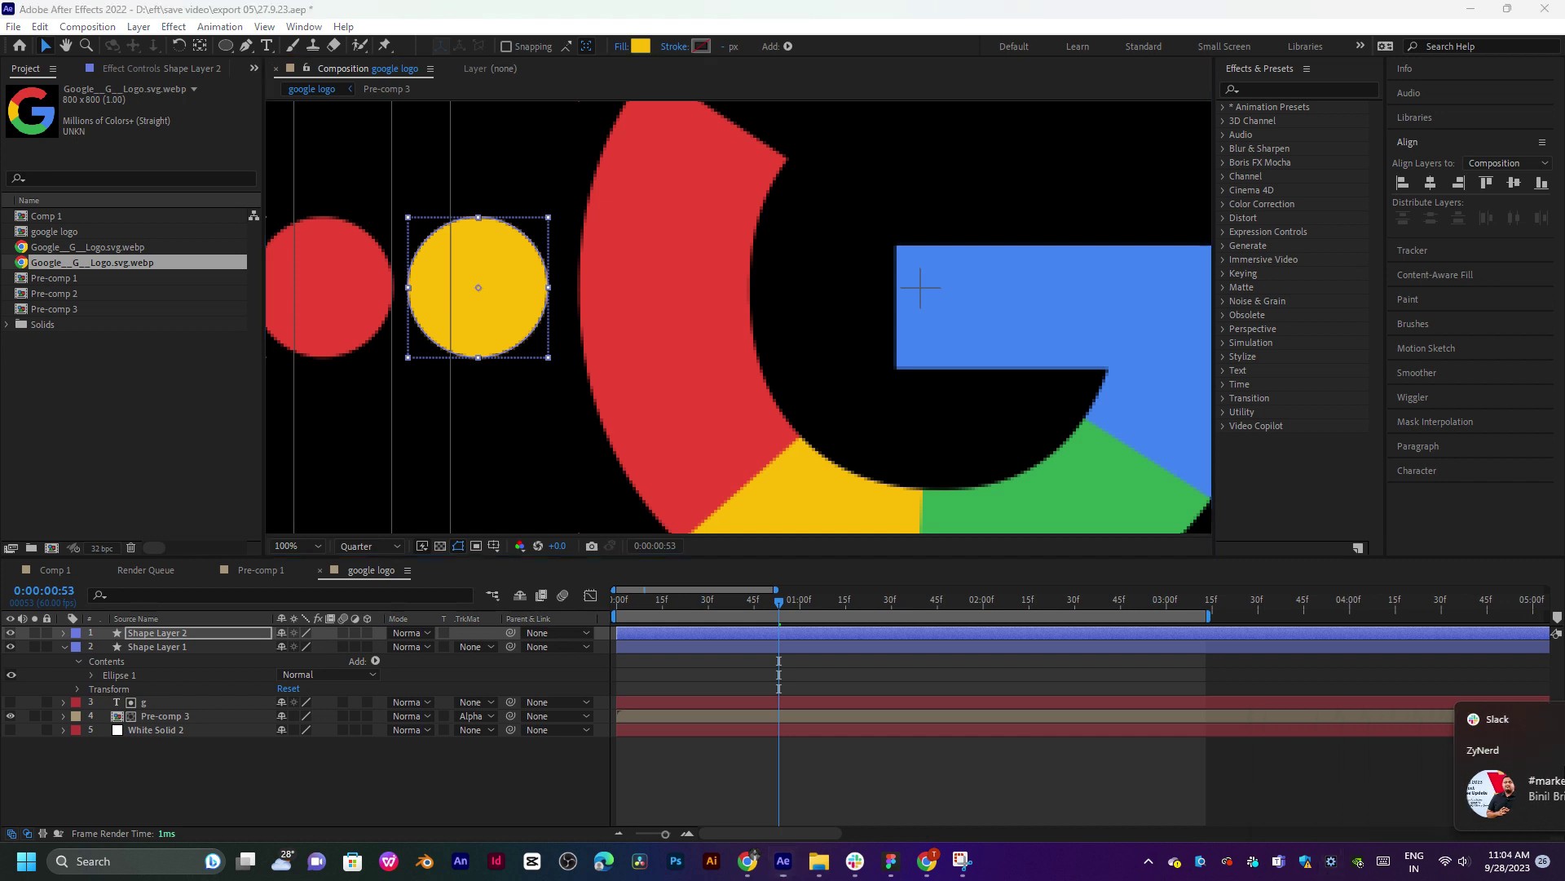
Centre Shape Layer 2's anchor point on the yellow circle, then duplicate the layer and move the copy horizontally to just right of it.
left_click(198, 46)
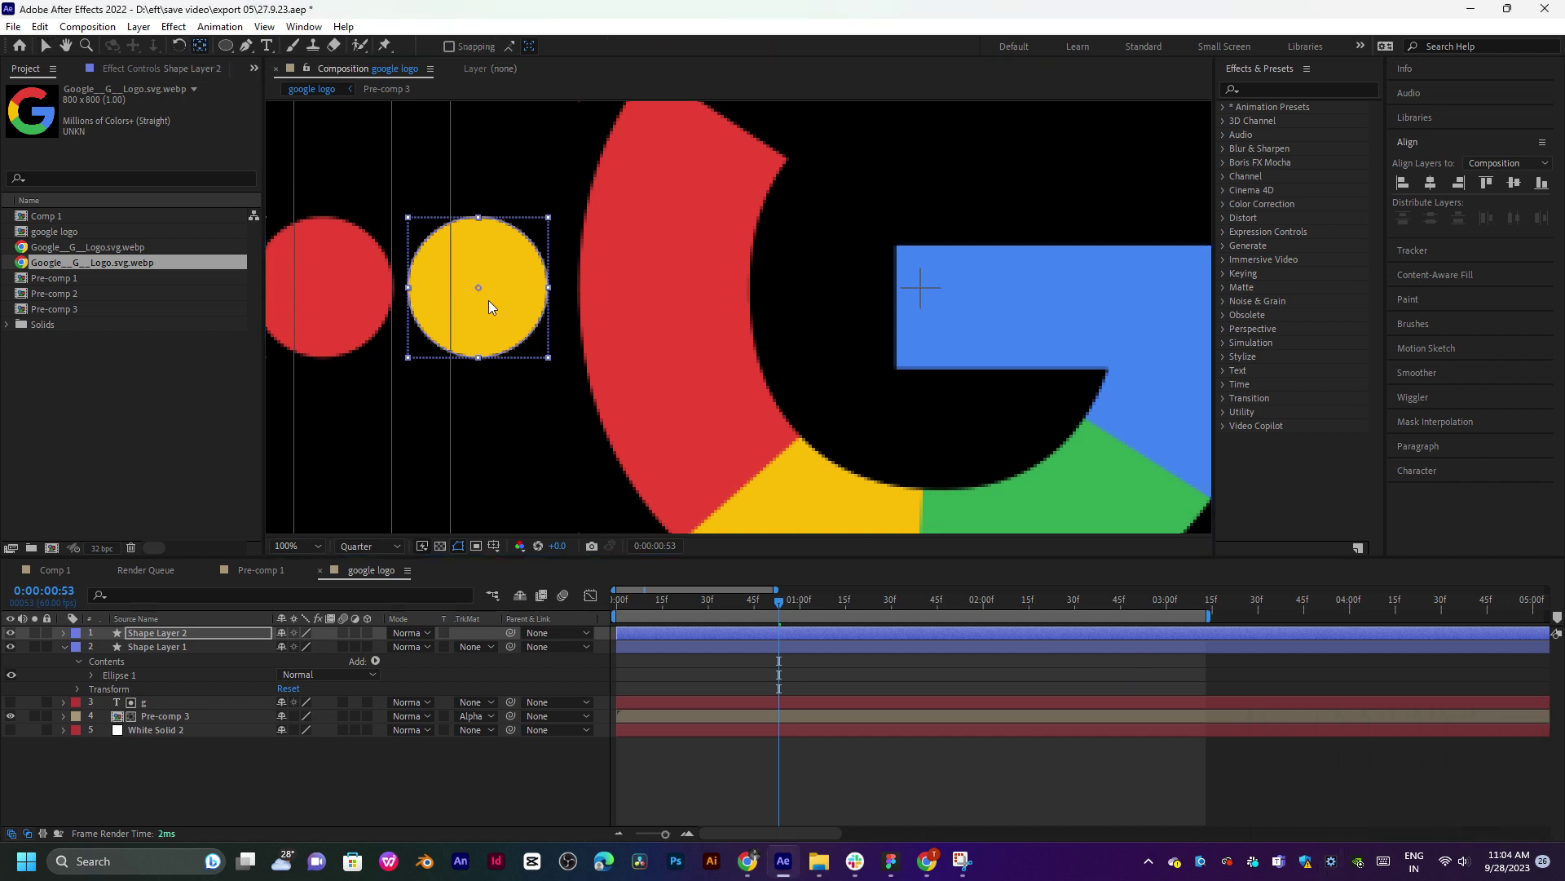
key("ctrl+d")
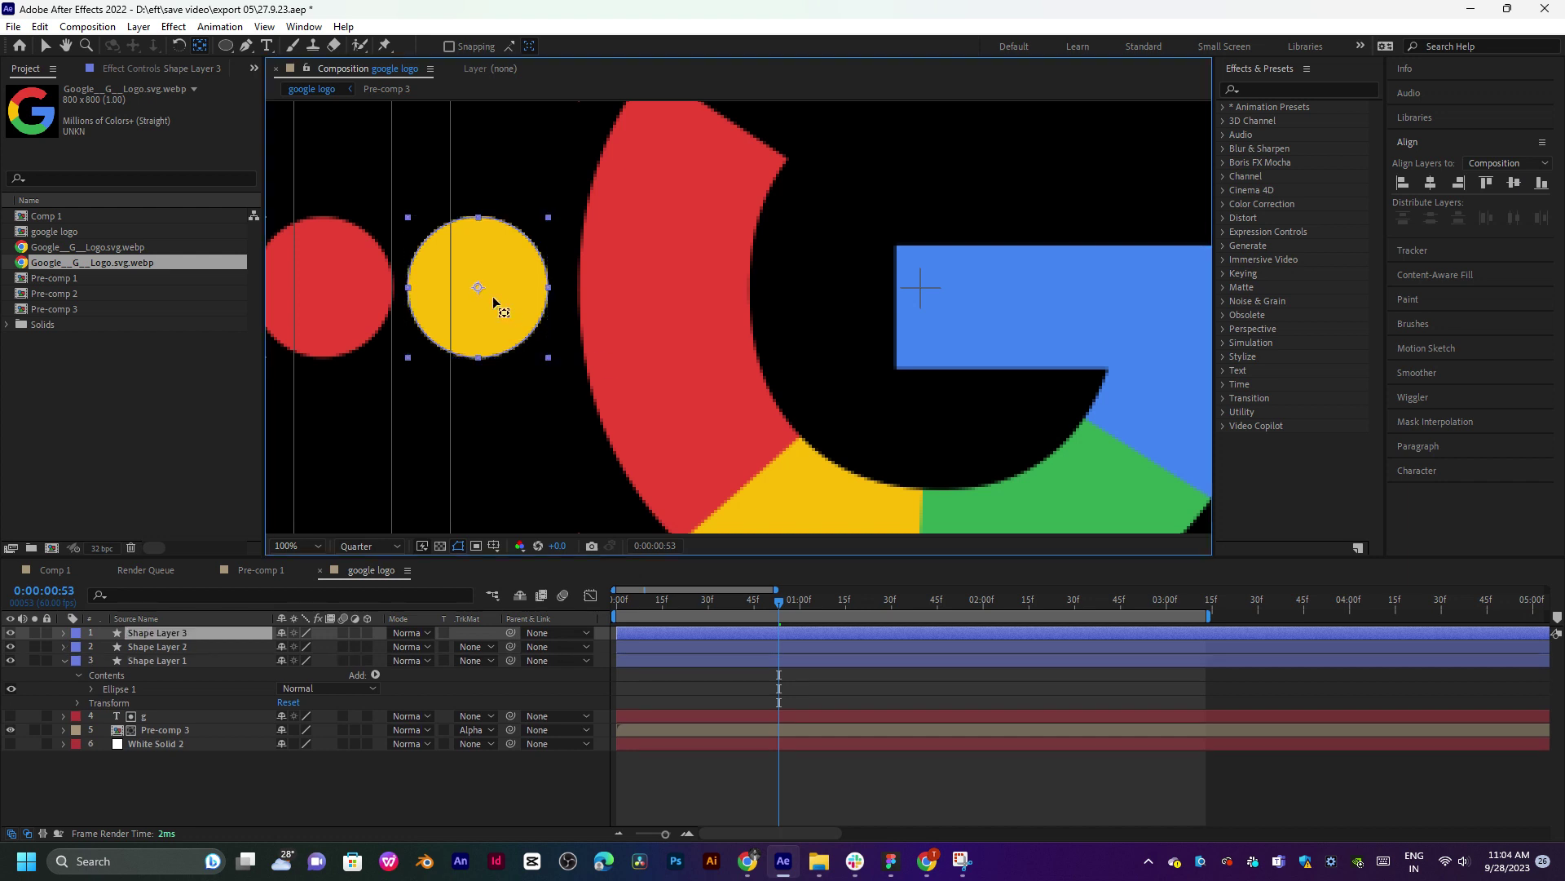
key("v")
left_click_drag(494, 309, 649, 302)
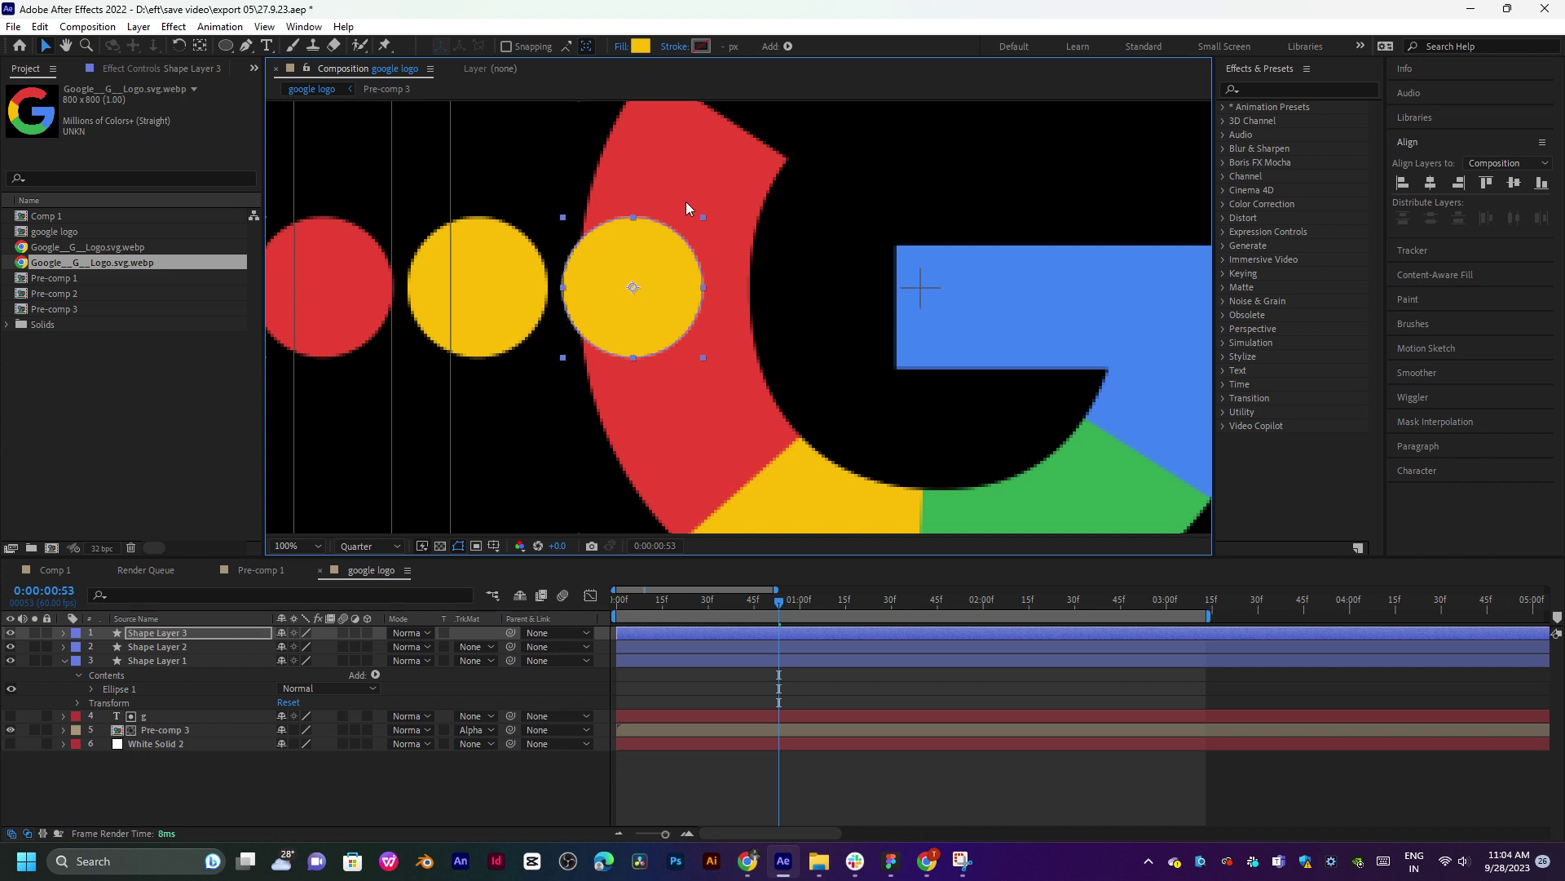
Fill the third circle on Shape Layer 3 with the green sampled from the logo's green segment.
left_click(642, 45)
left_click(732, 427)
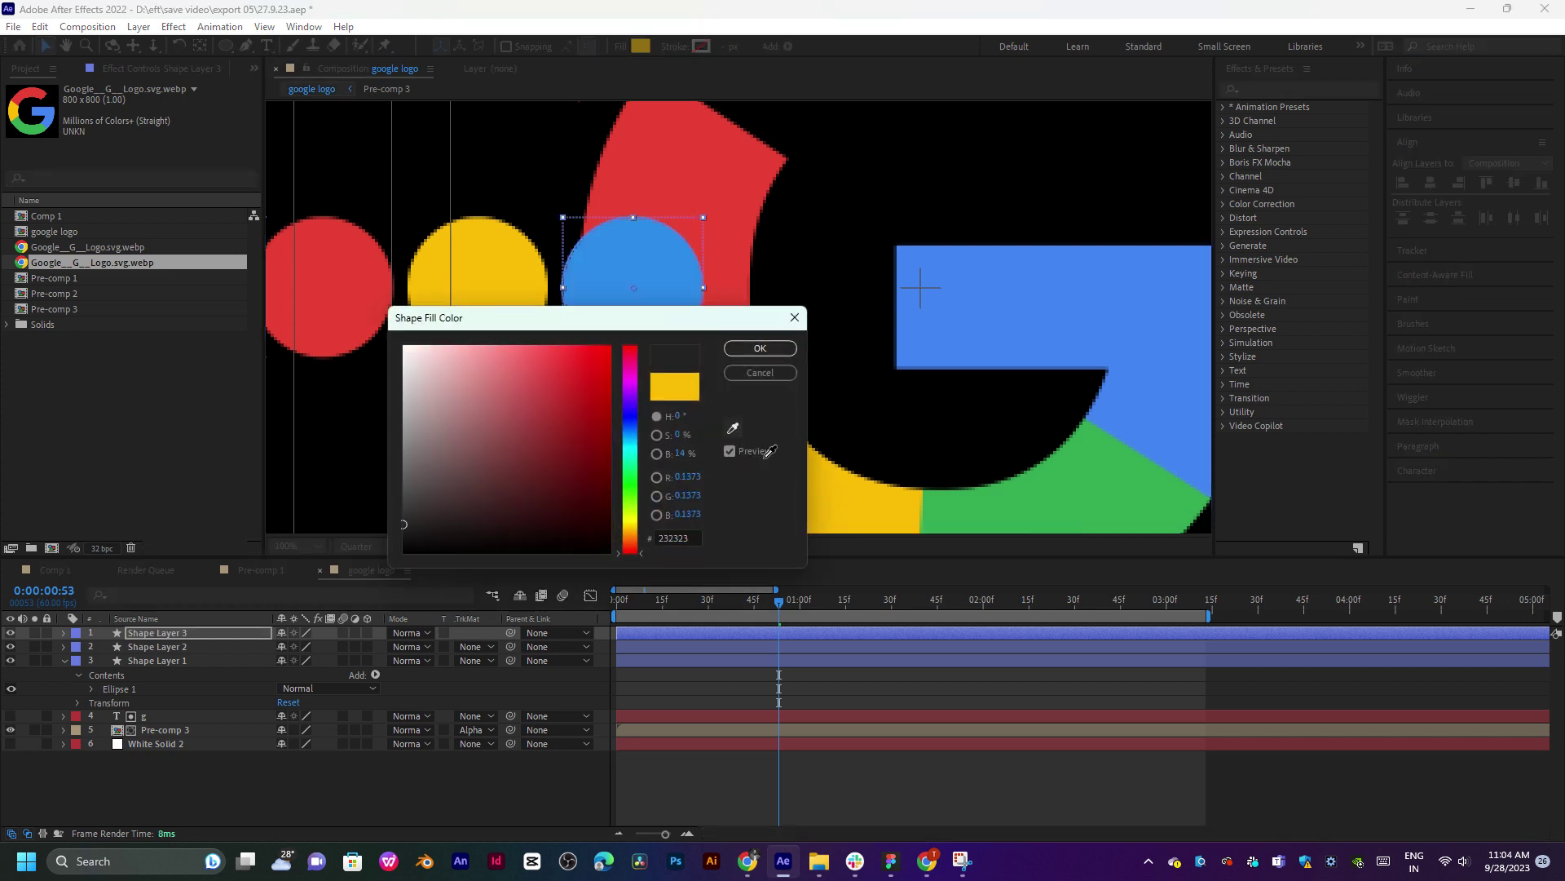
left_click(987, 516)
left_click(751, 354)
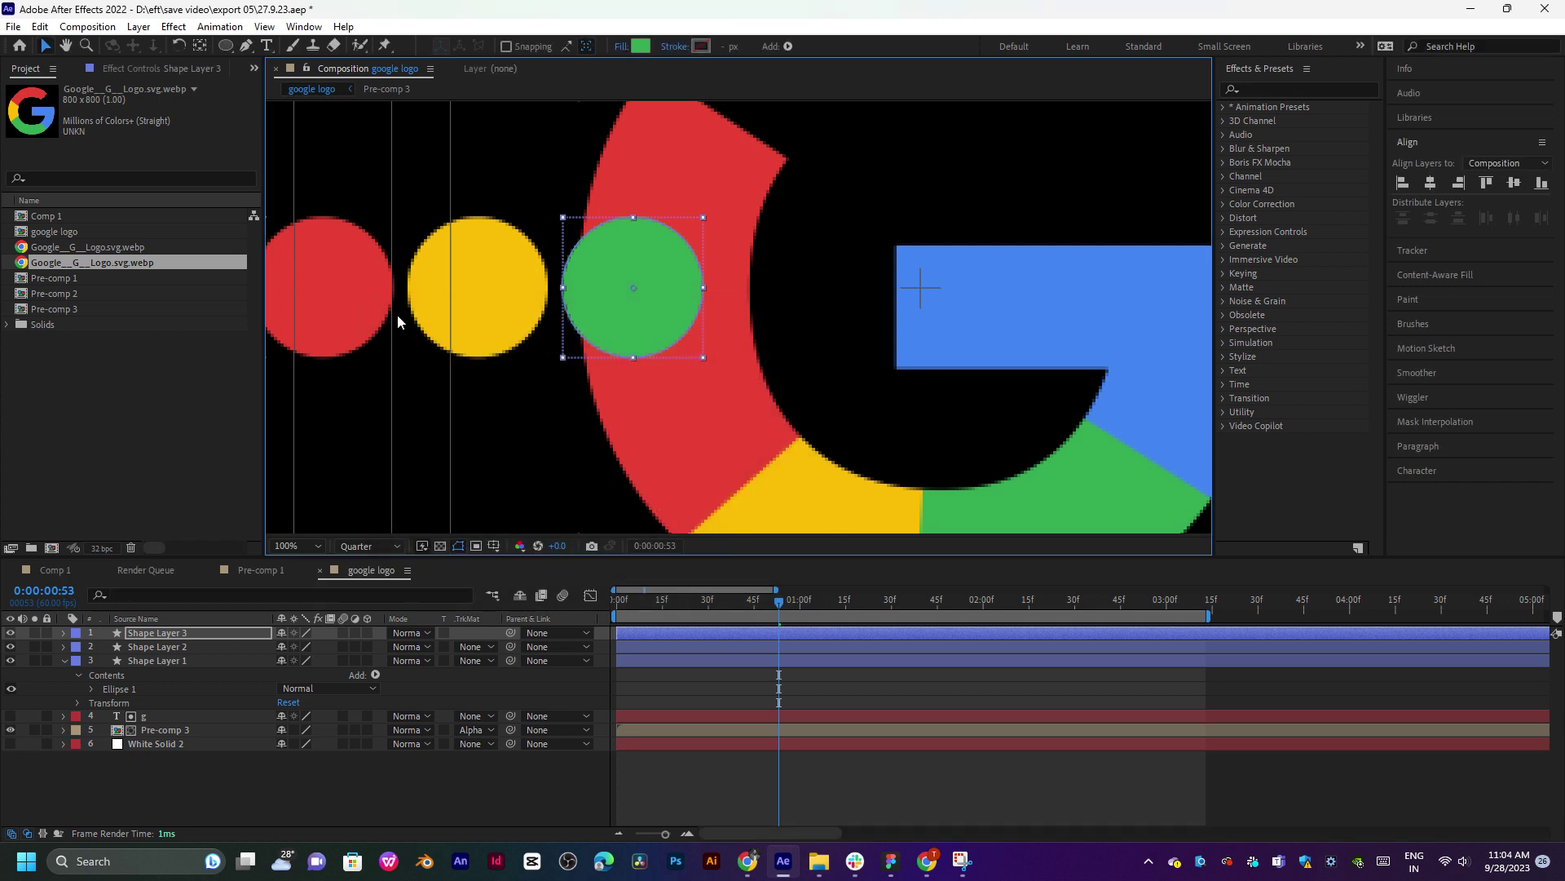
Centre Shape Layer 1's anchor point on the red circle and reselect the green circle.
left_click(348, 315)
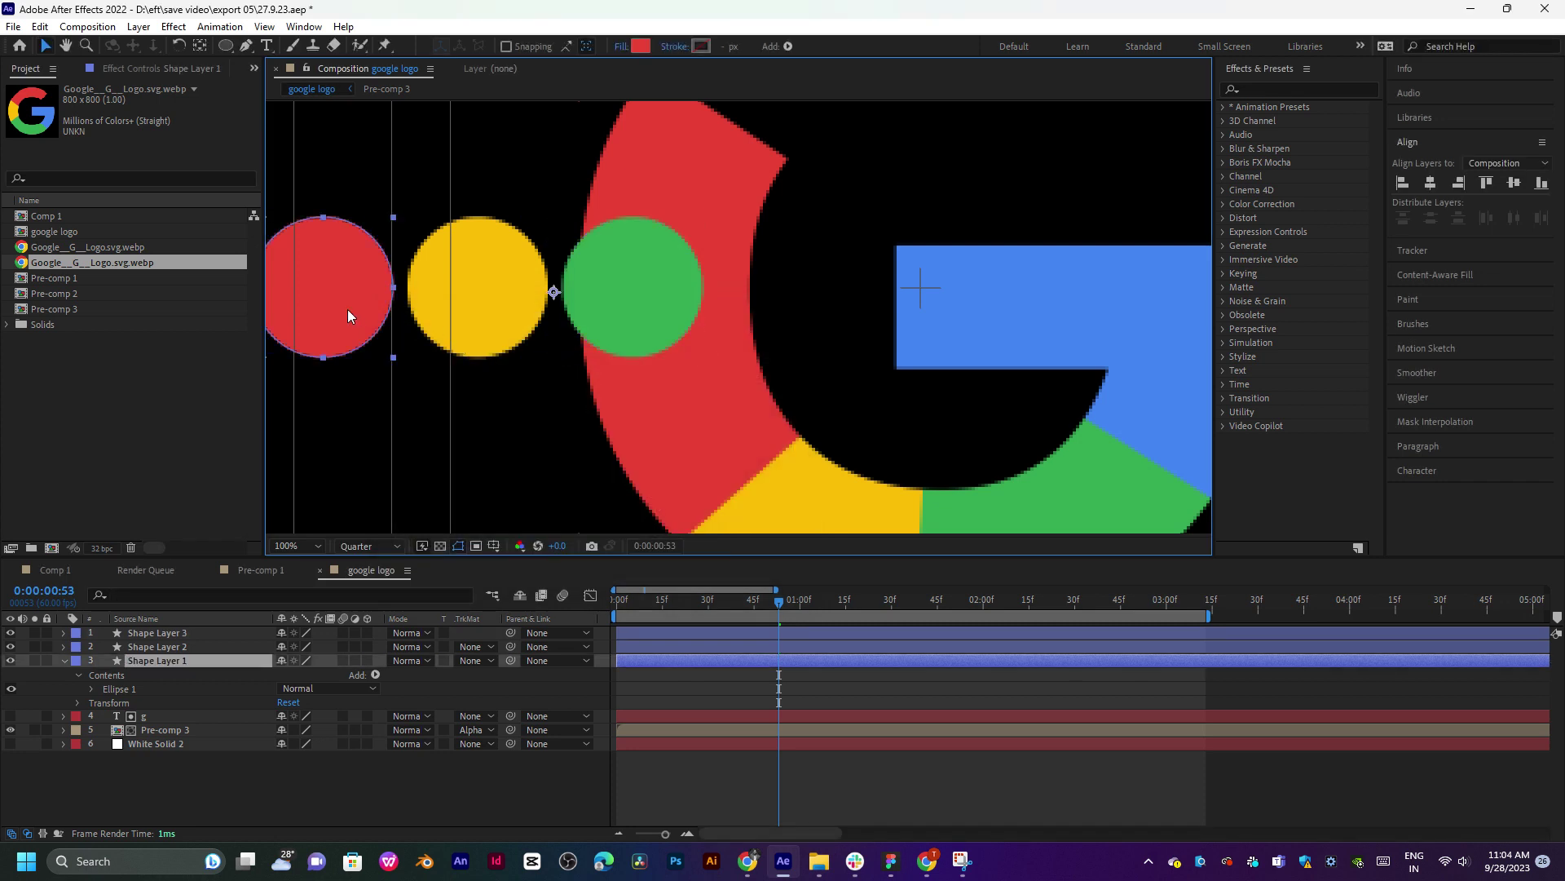
left_click(200, 45)
left_click(625, 285)
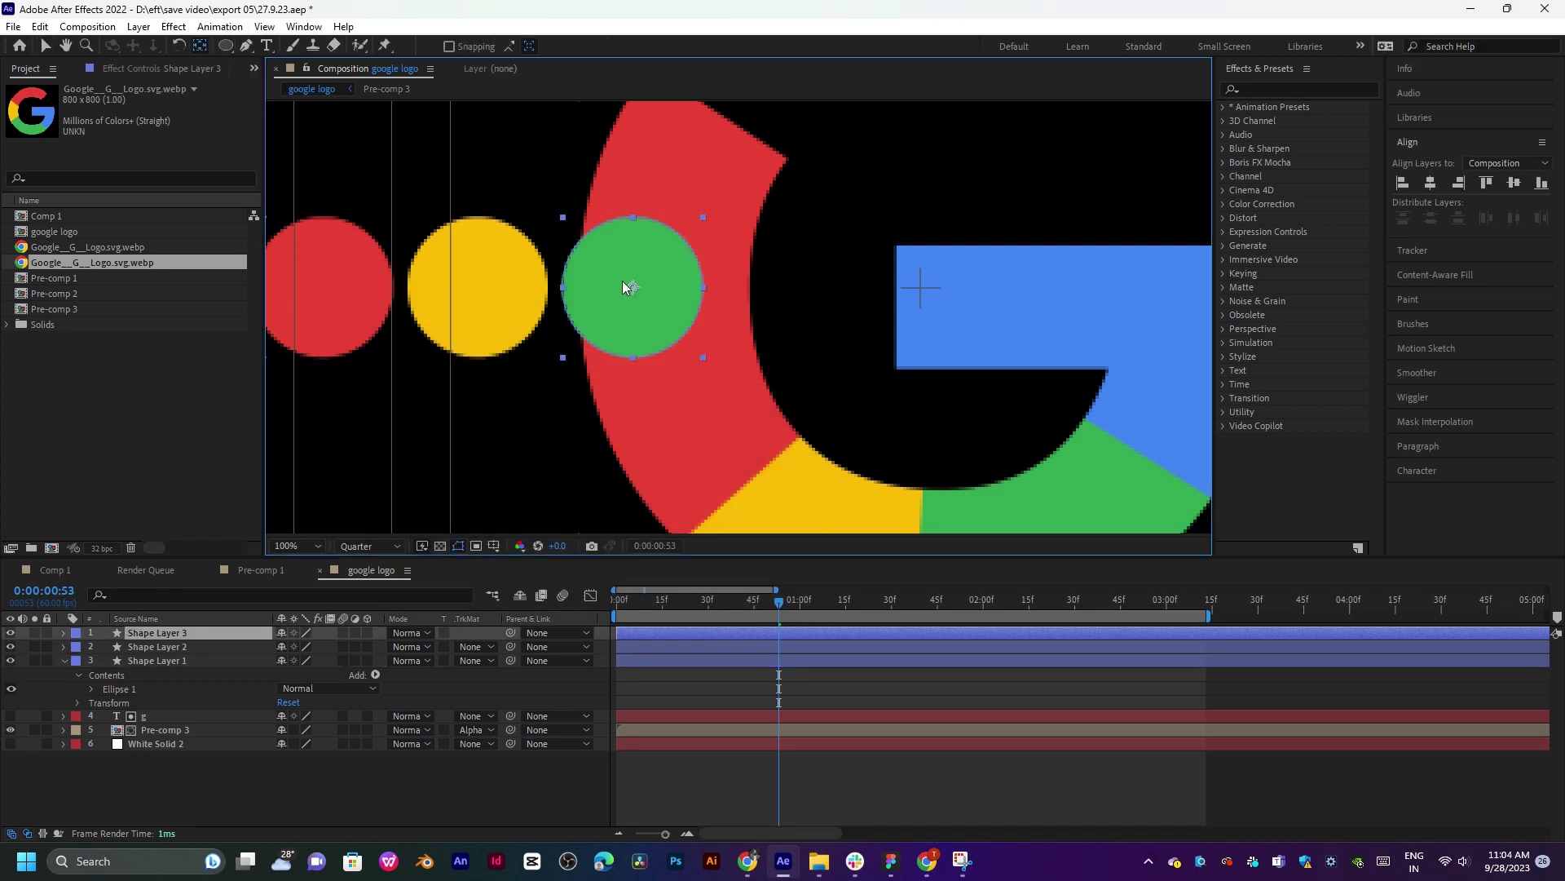
key("v")
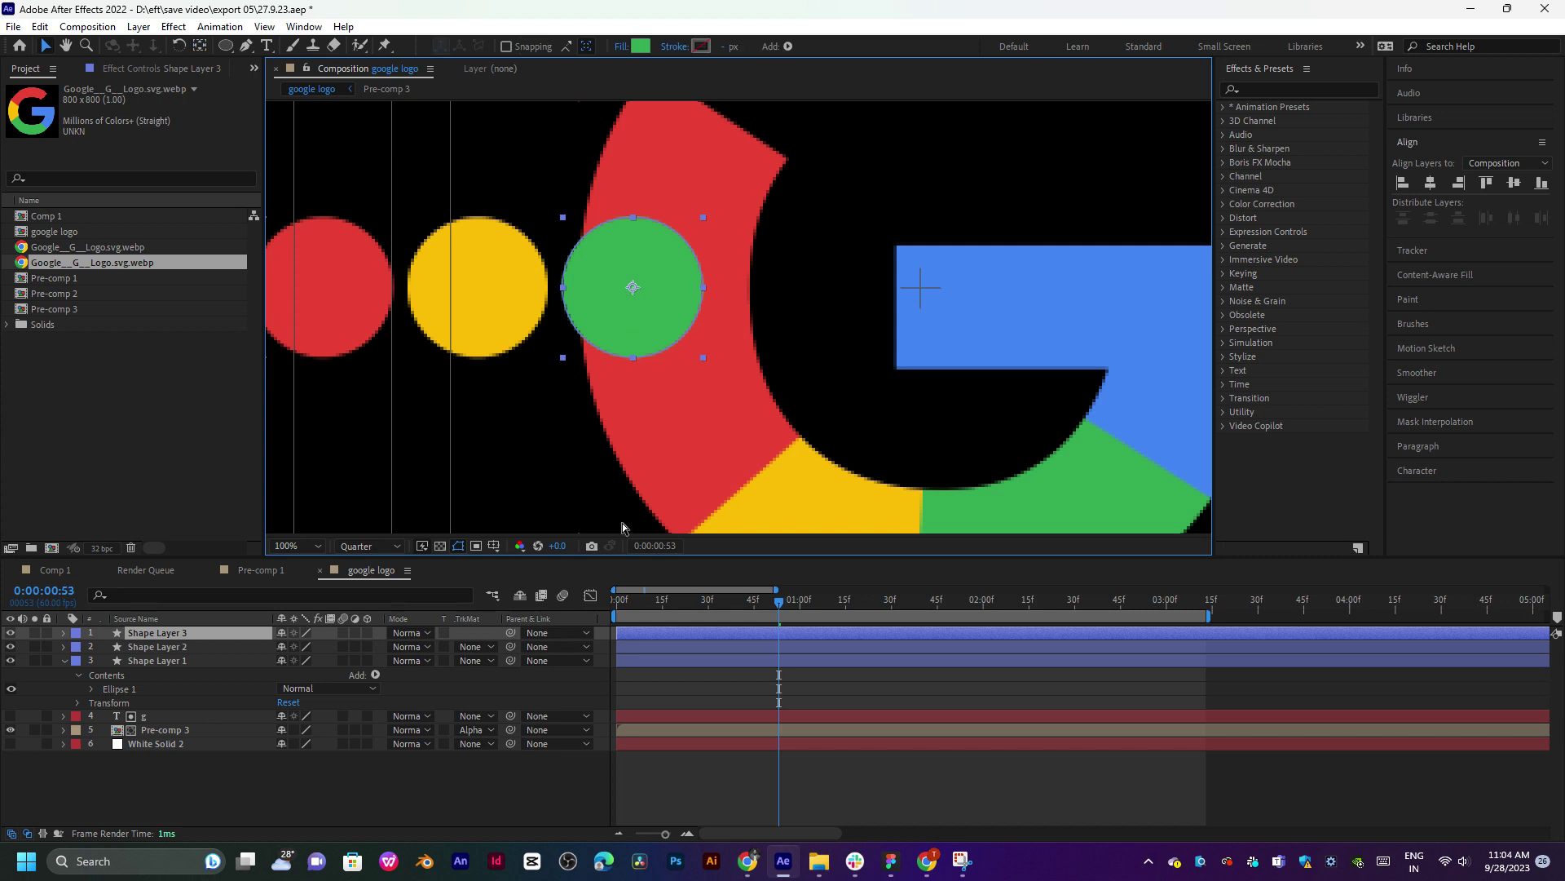
Duplicate the green circle's layer just to its right and fill the copy with the blue 4285F4 sampled from the logo.
key("ctrl+d")
left_click_drag(643, 307, 797, 306)
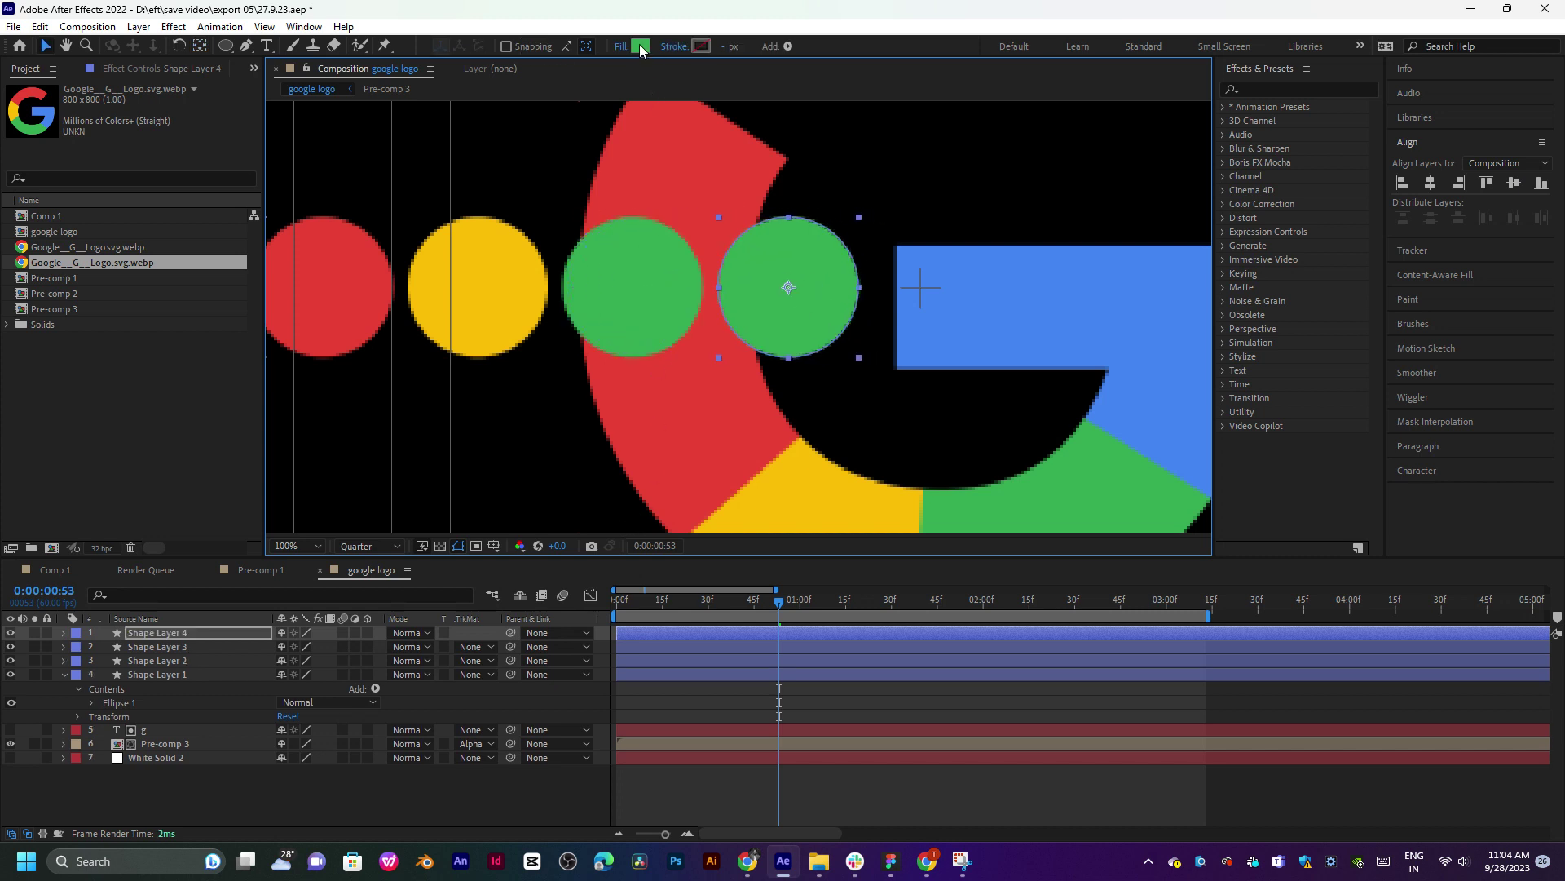
left_click(640, 46)
left_click(732, 428)
left_click(1101, 296)
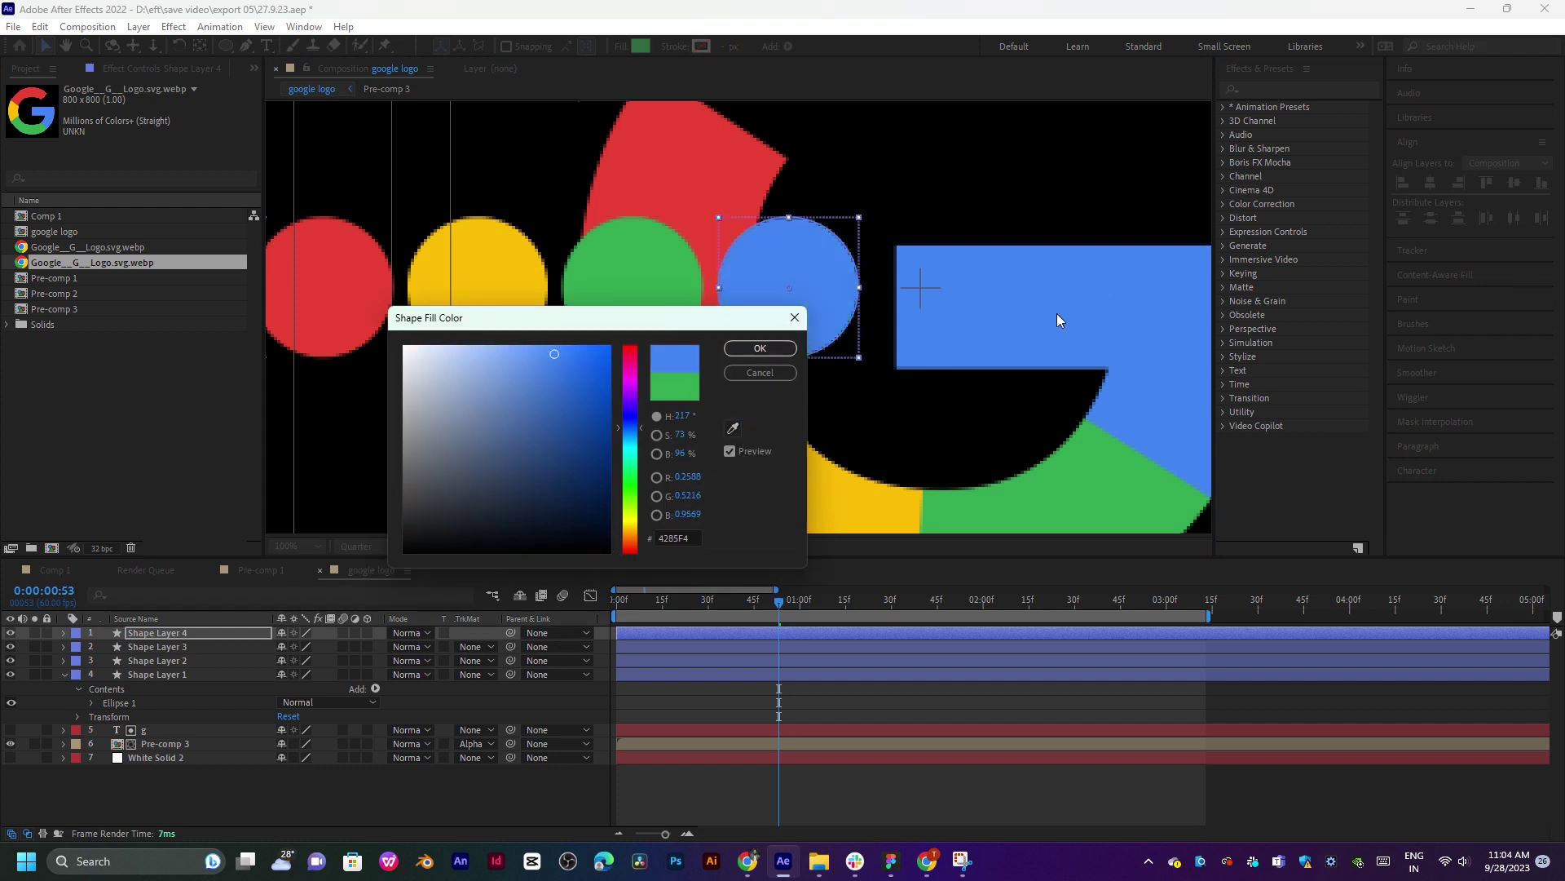
left_click(759, 348)
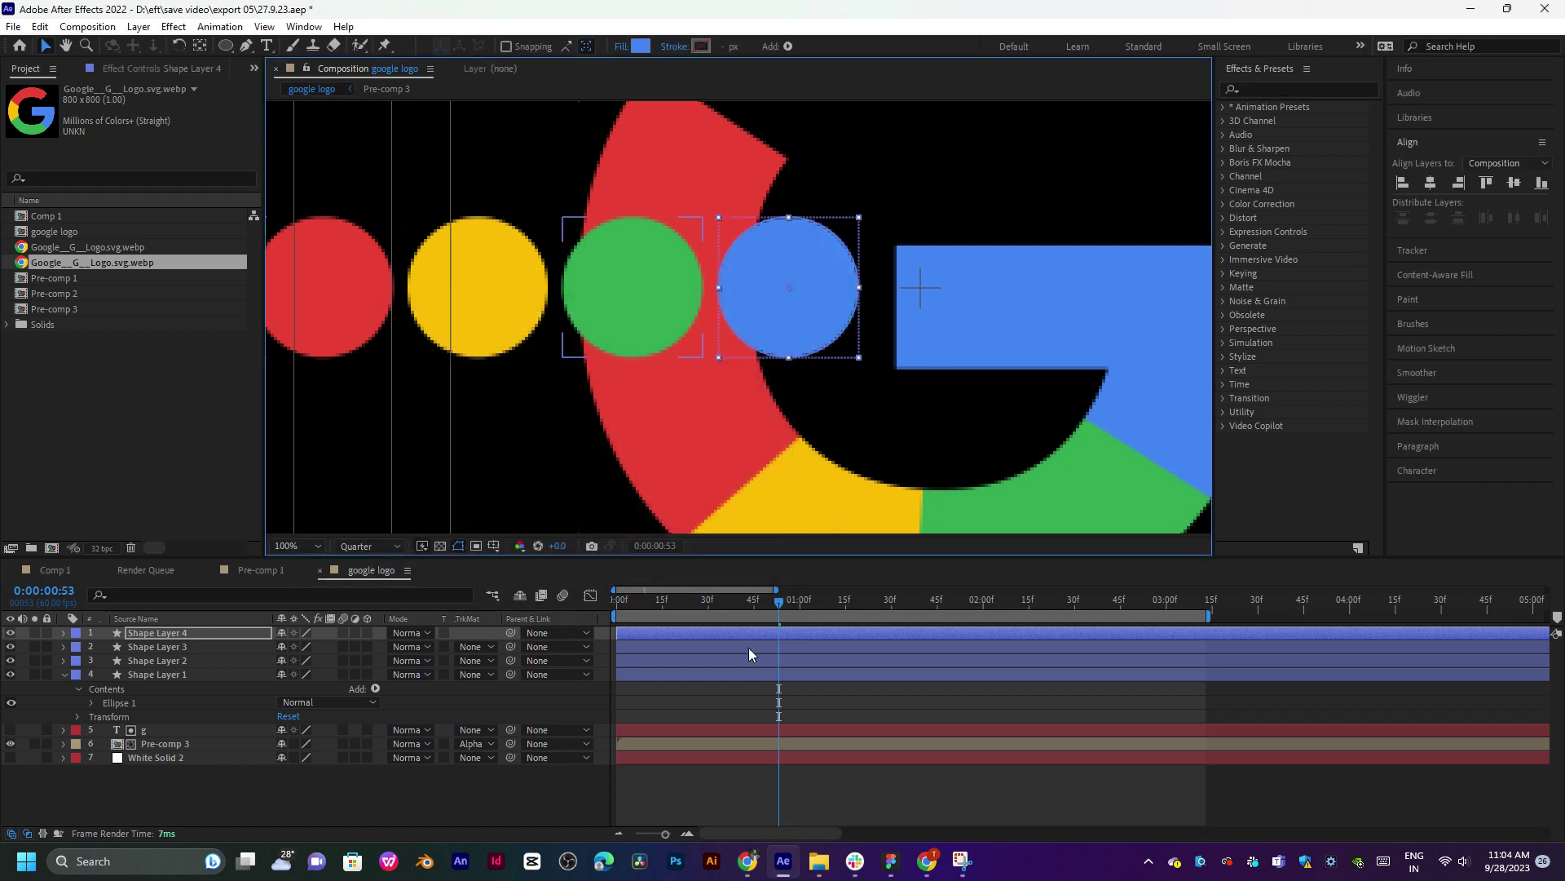
Set the layer labels to match the circles: Green for Shape Layer 3, Yellow for Shape Layer 2 and Red for Shape Layer 1.
mouse_move(747, 607)
left_mouse_down()
mouse_move(662, 614)
mouse_move(809, 609)
mouse_move(735, 606)
left_mouse_up()
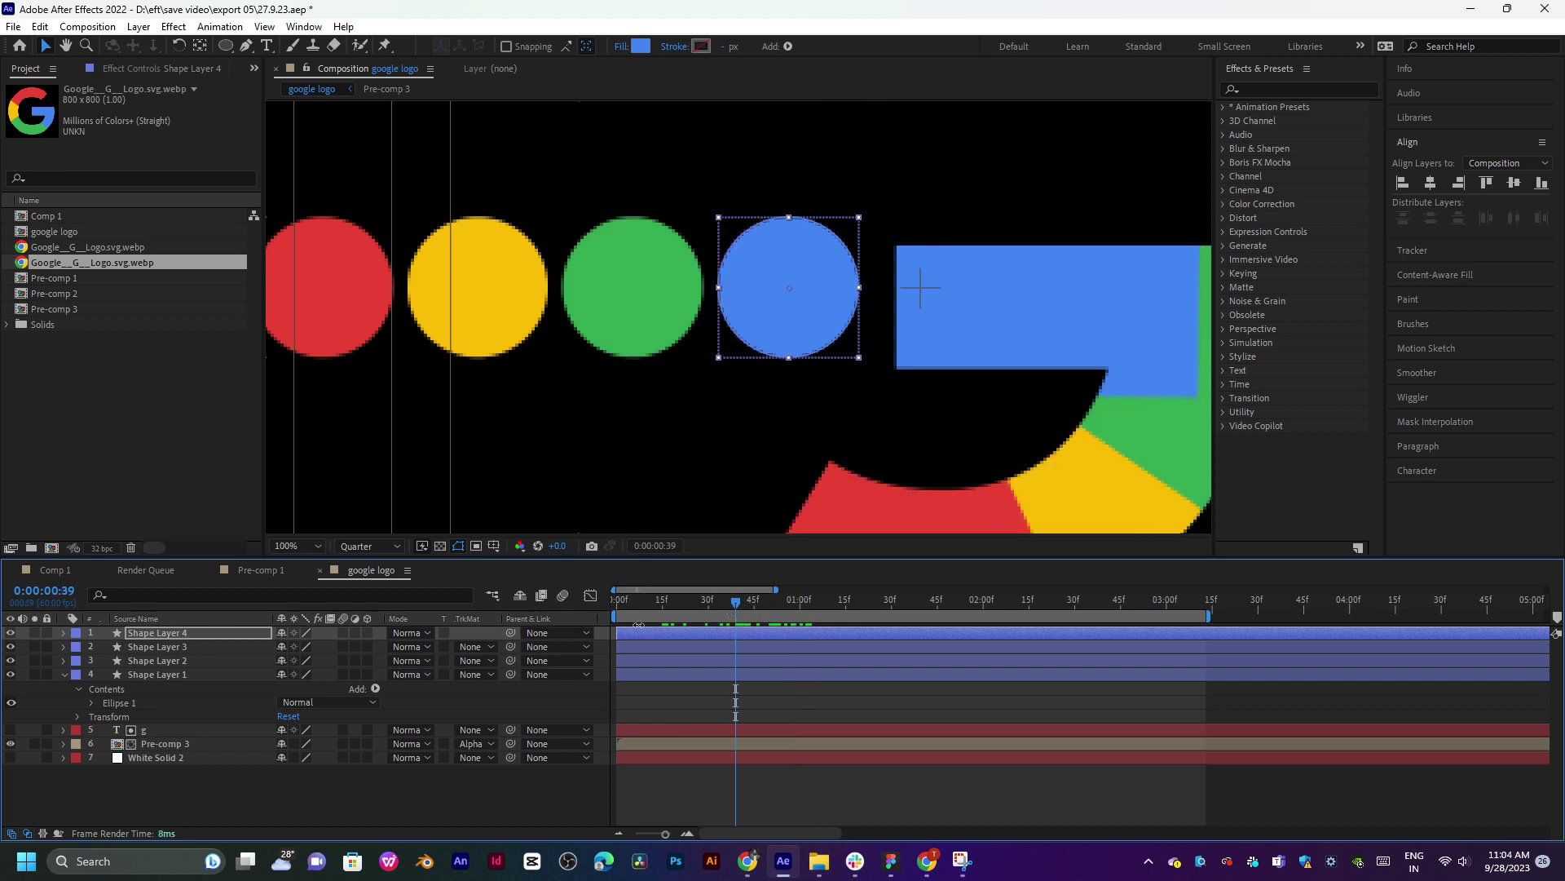
left_click(155, 646)
left_click(76, 647)
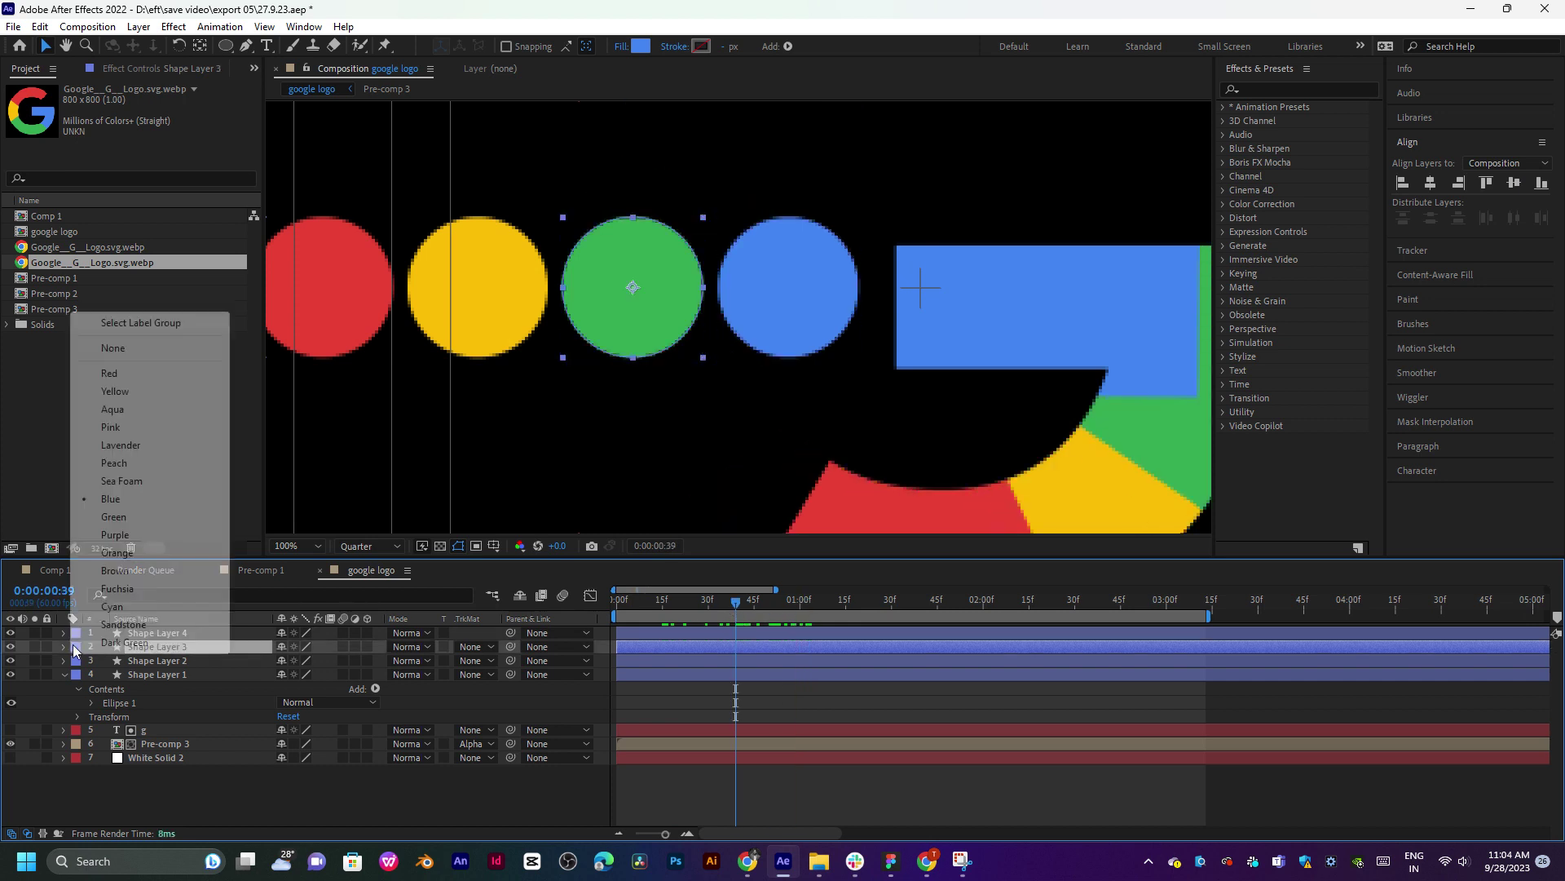
left_click(123, 517)
left_click(85, 661)
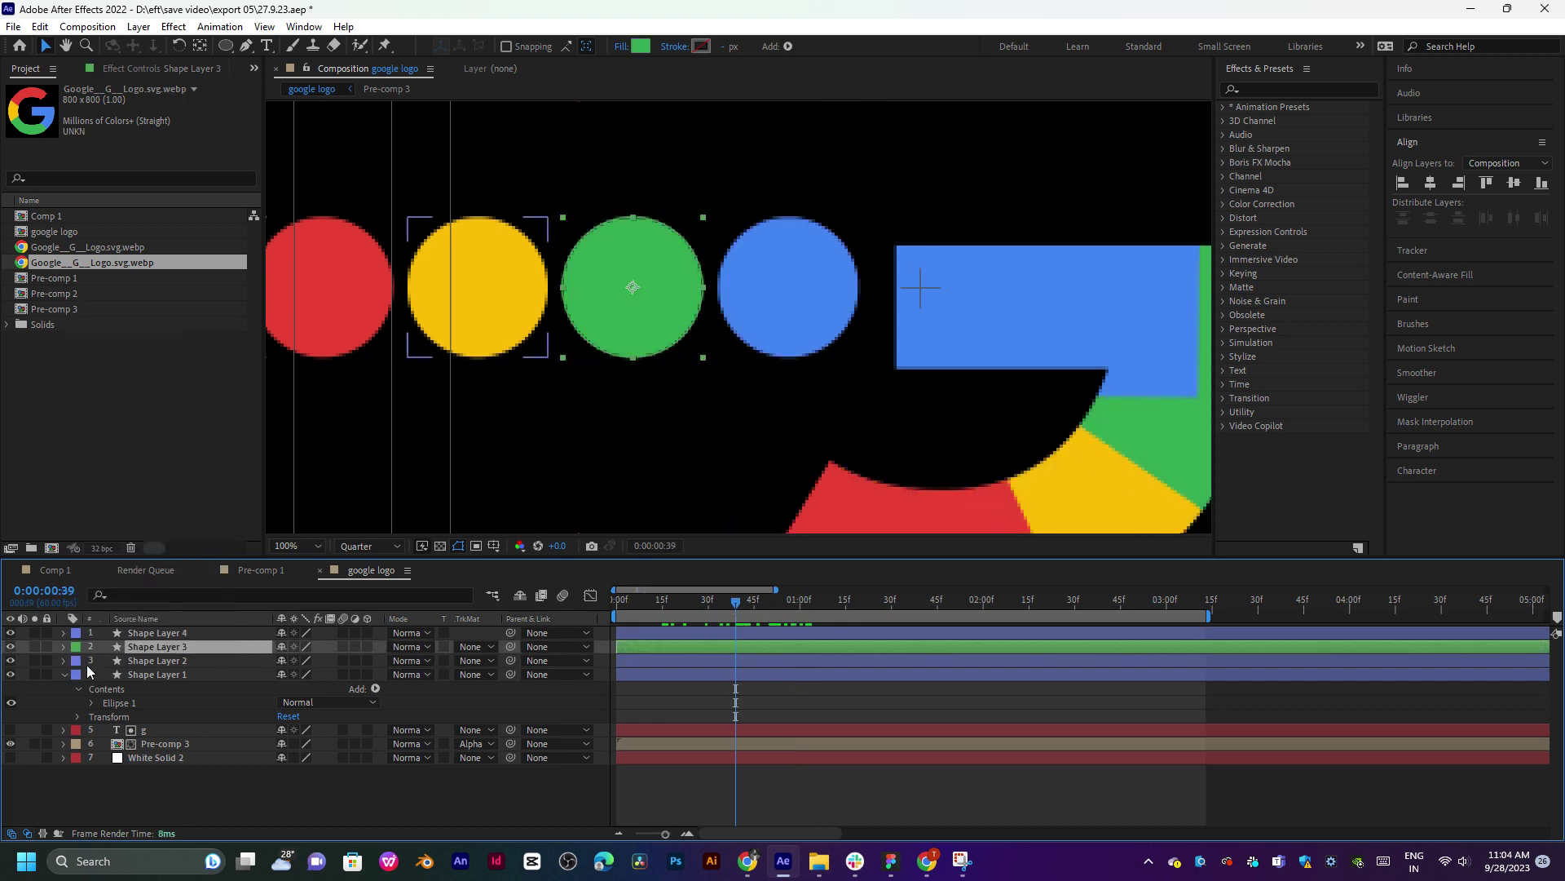
left_click(76, 660)
left_click(94, 405)
left_click(85, 675)
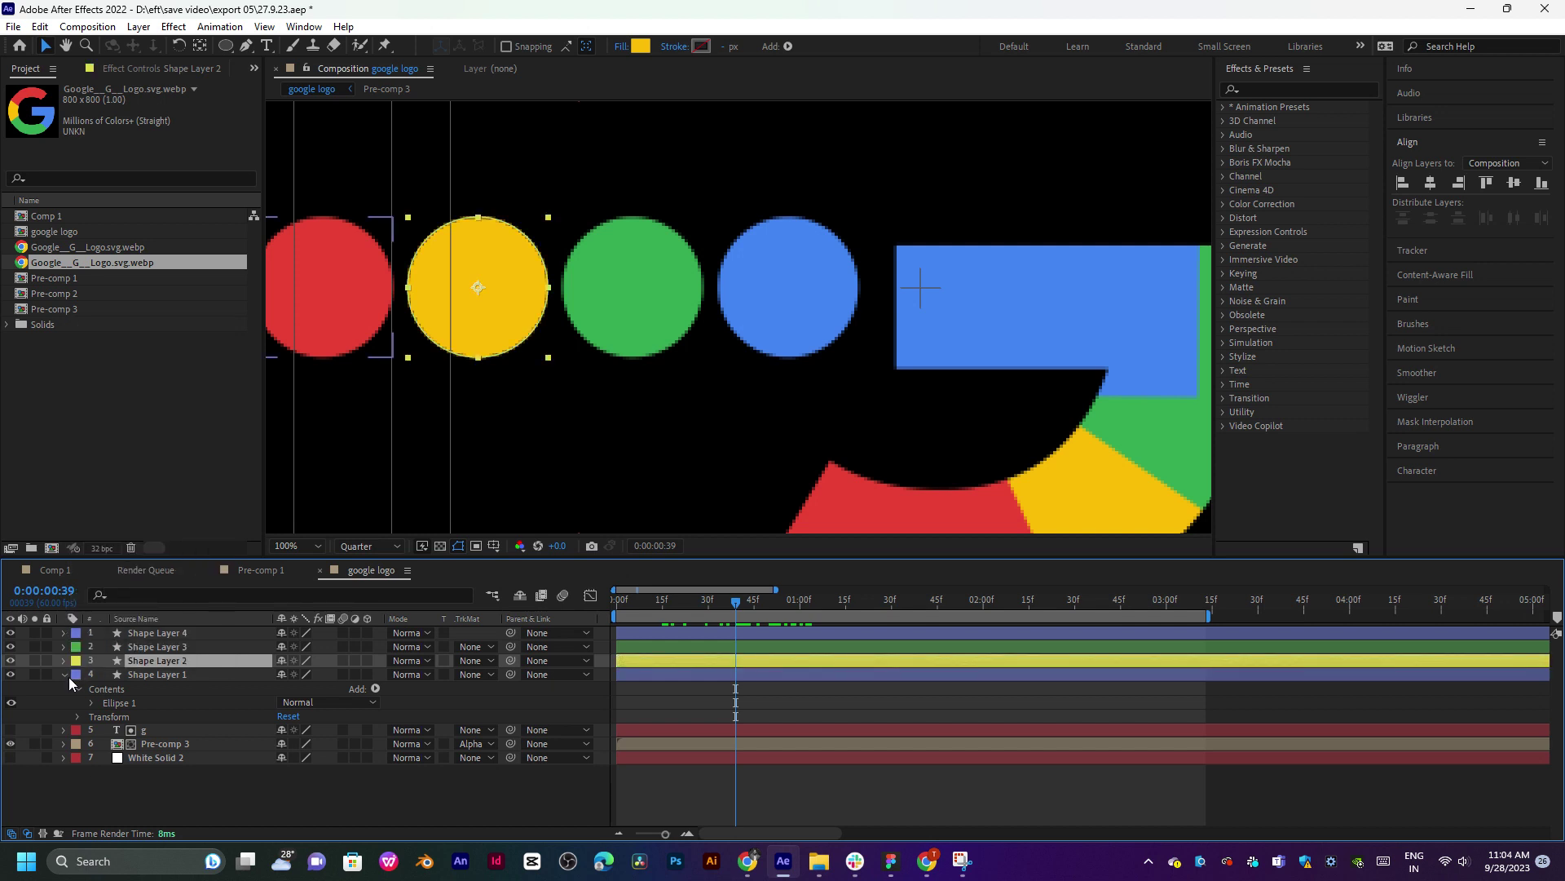
left_click(76, 674)
left_click(105, 403)
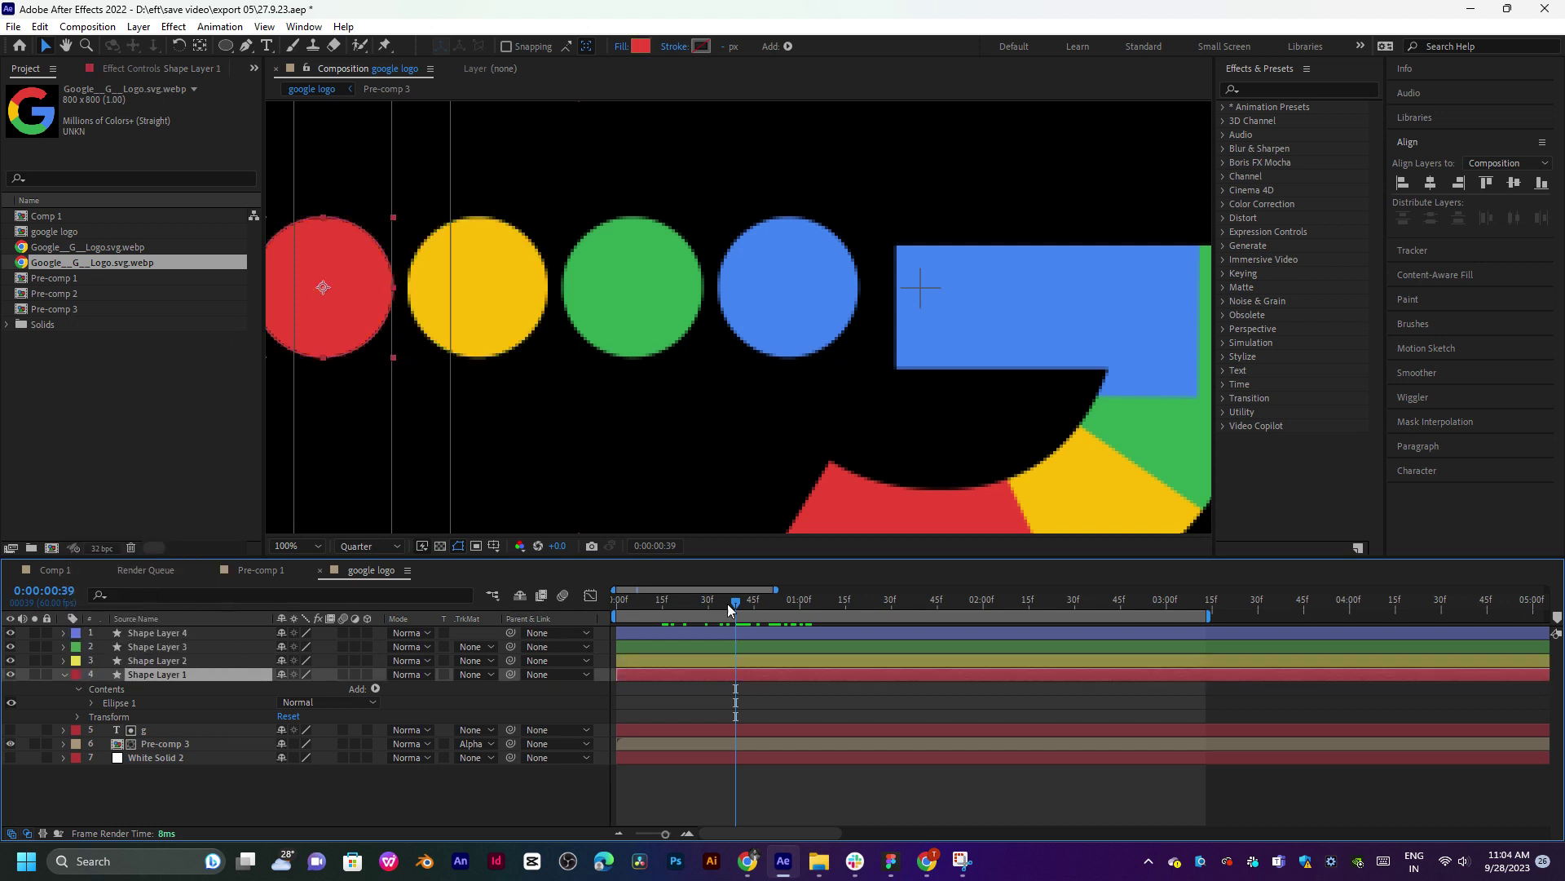
Go to 0:00:00:54 and select all four circle shape layers.
left_click_drag(723, 601, 781, 614)
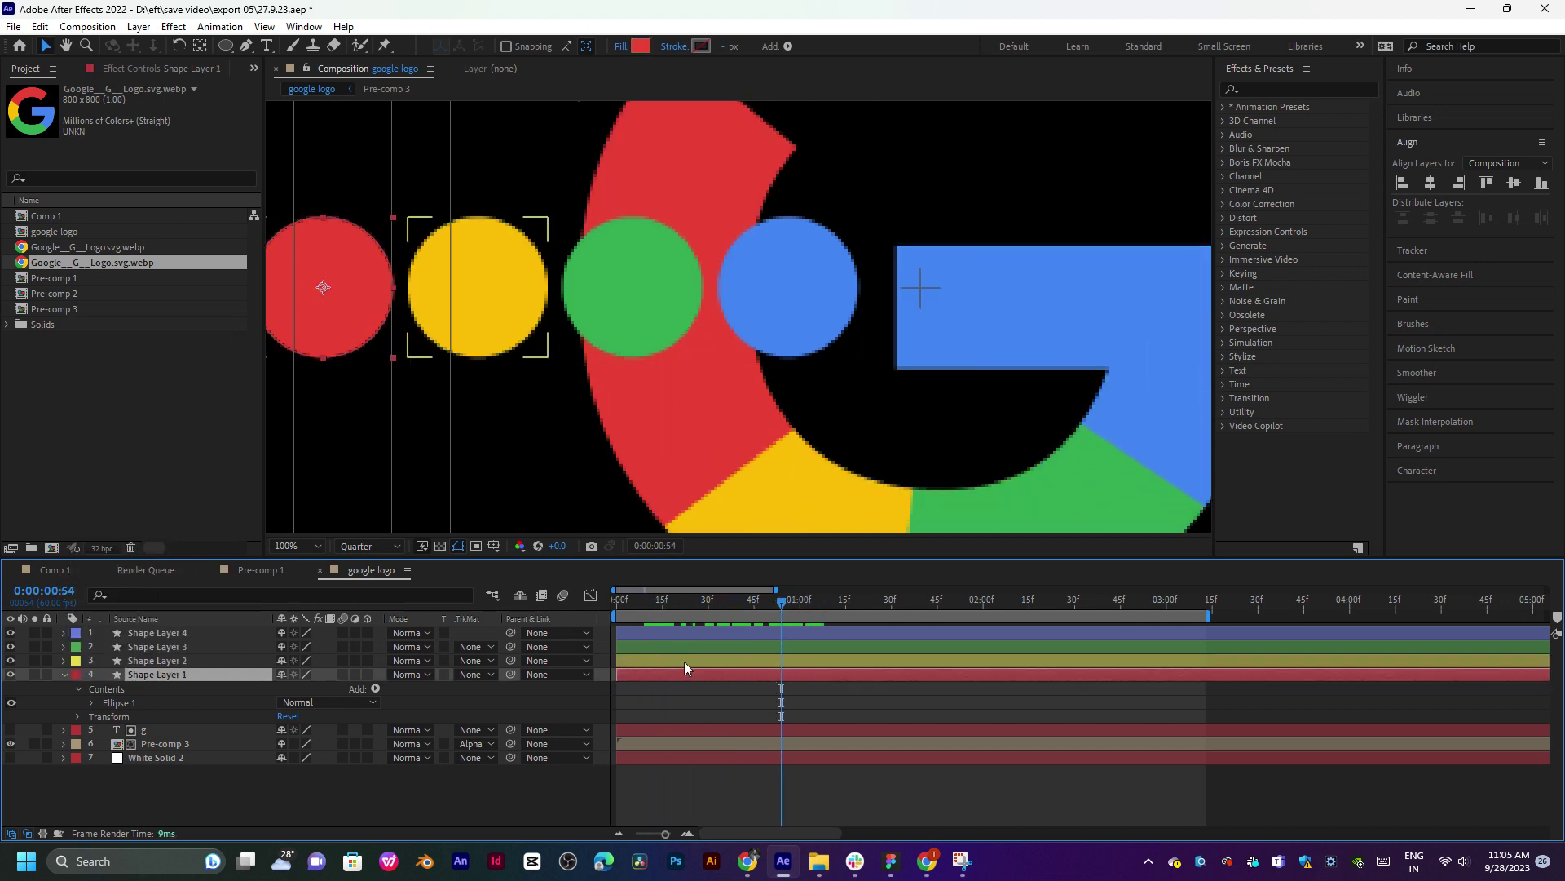
left_click(164, 630, "shift")
scroll(696, 371, "down", 2)
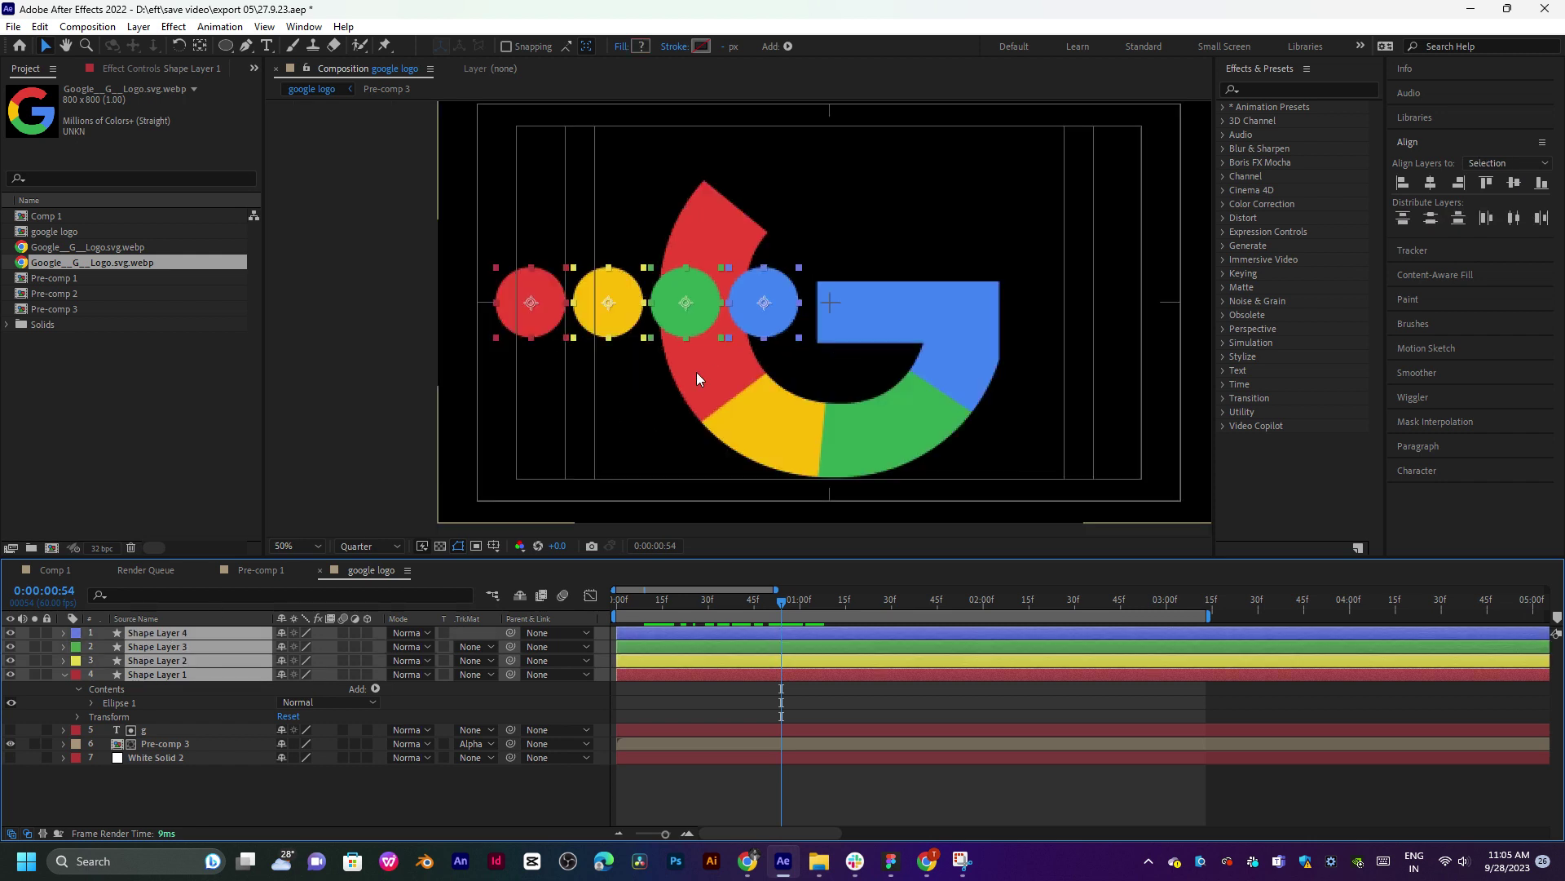
Try aligning the four selected circles horizontally to the selection, and undo the alignment.
left_click(1430, 188)
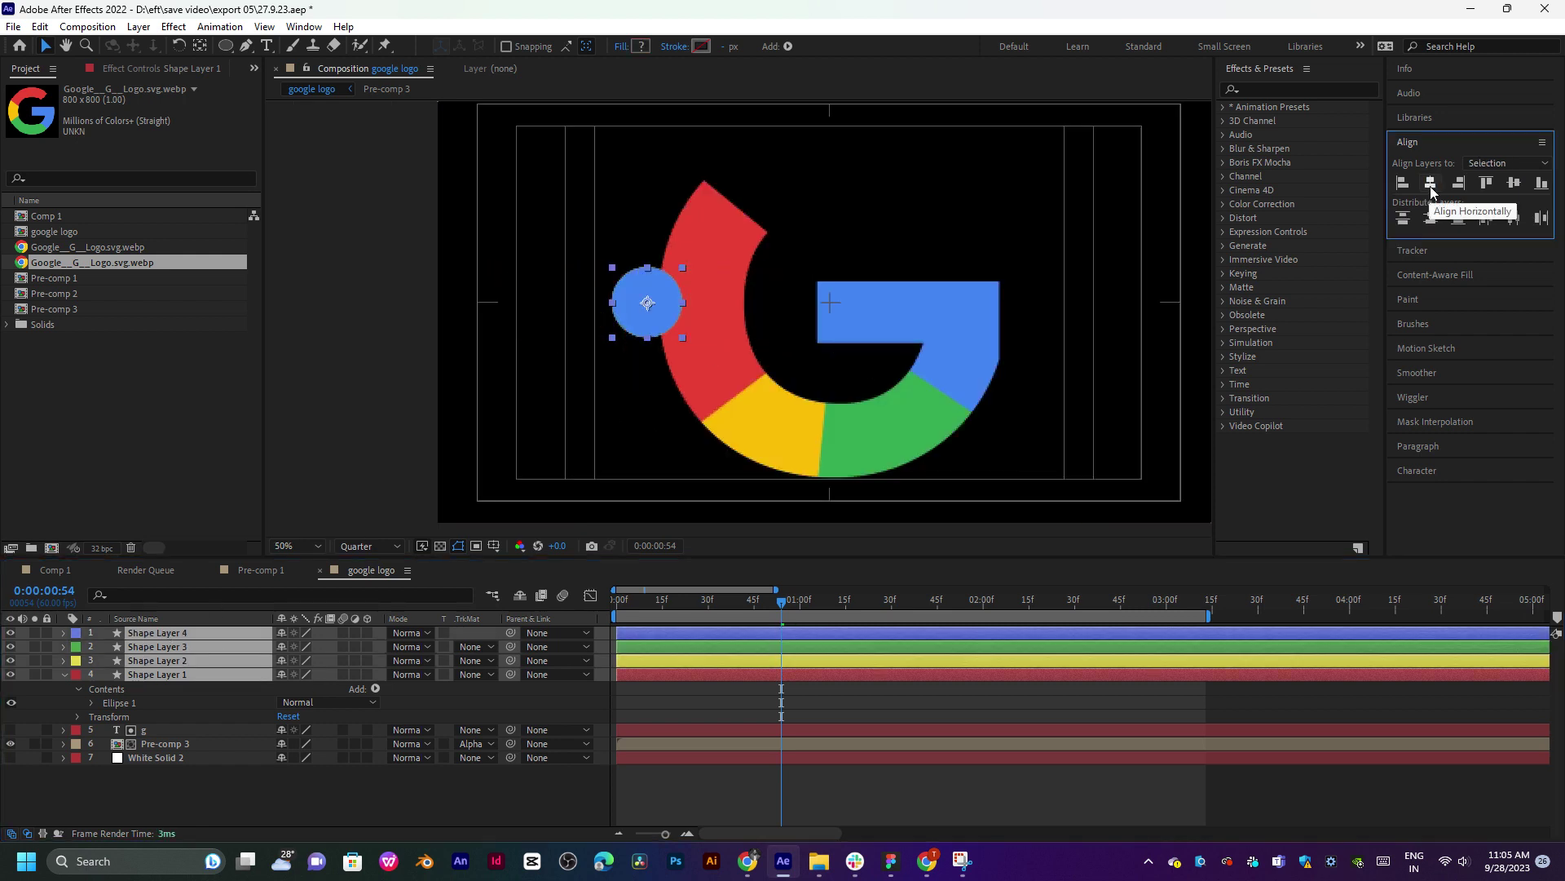
key("ctrl+z")
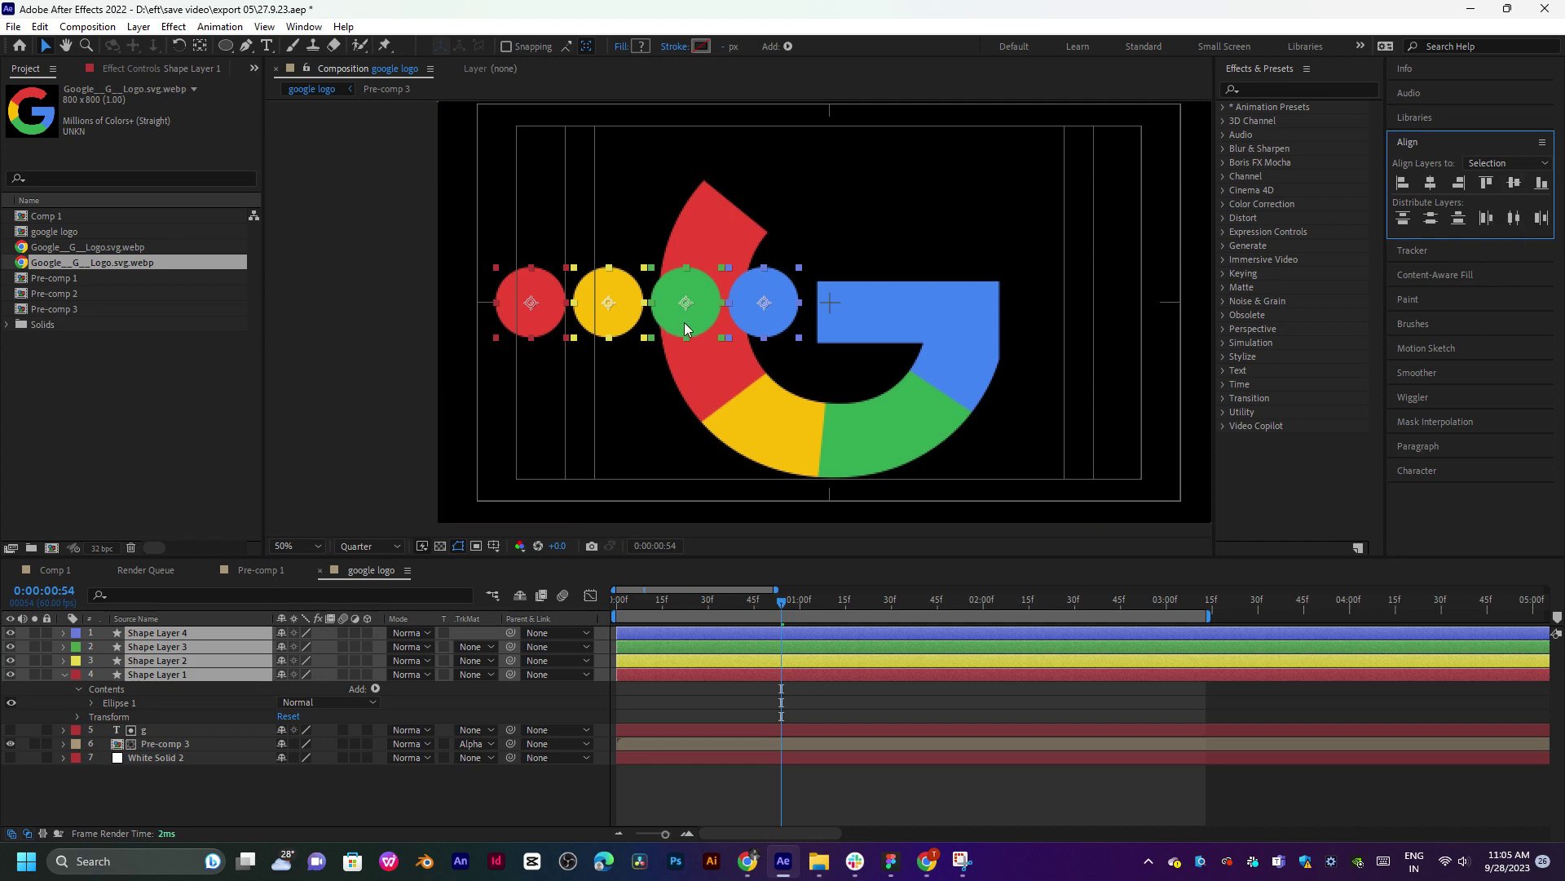
Move the row of four circles right onto the logo, level with its blue bar, and scale all four layers to 91%.
left_click_drag(686, 321, 802, 339)
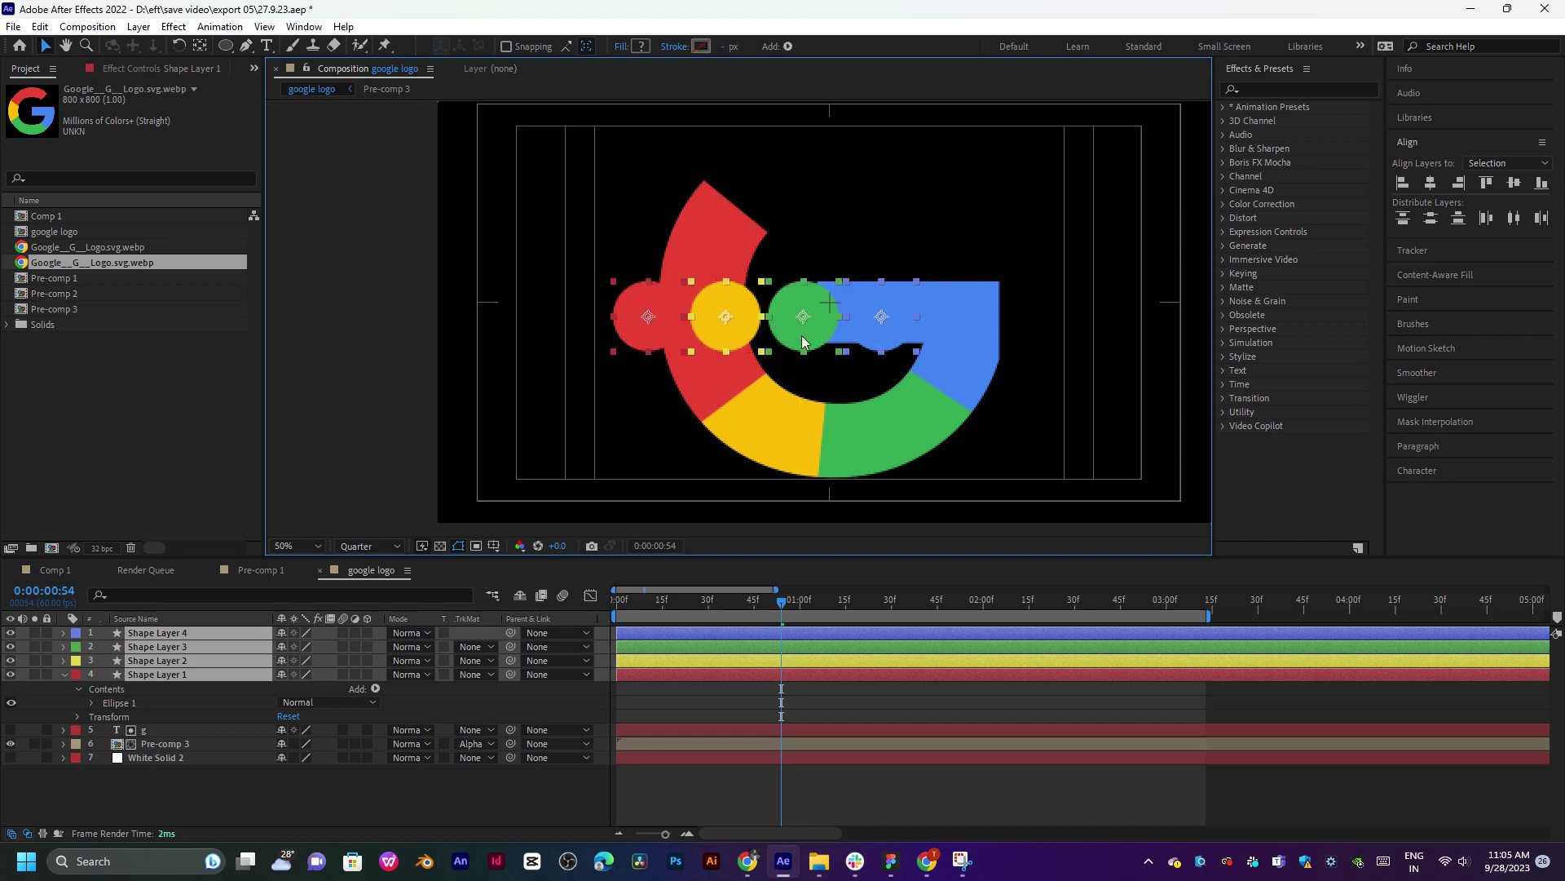
key("s")
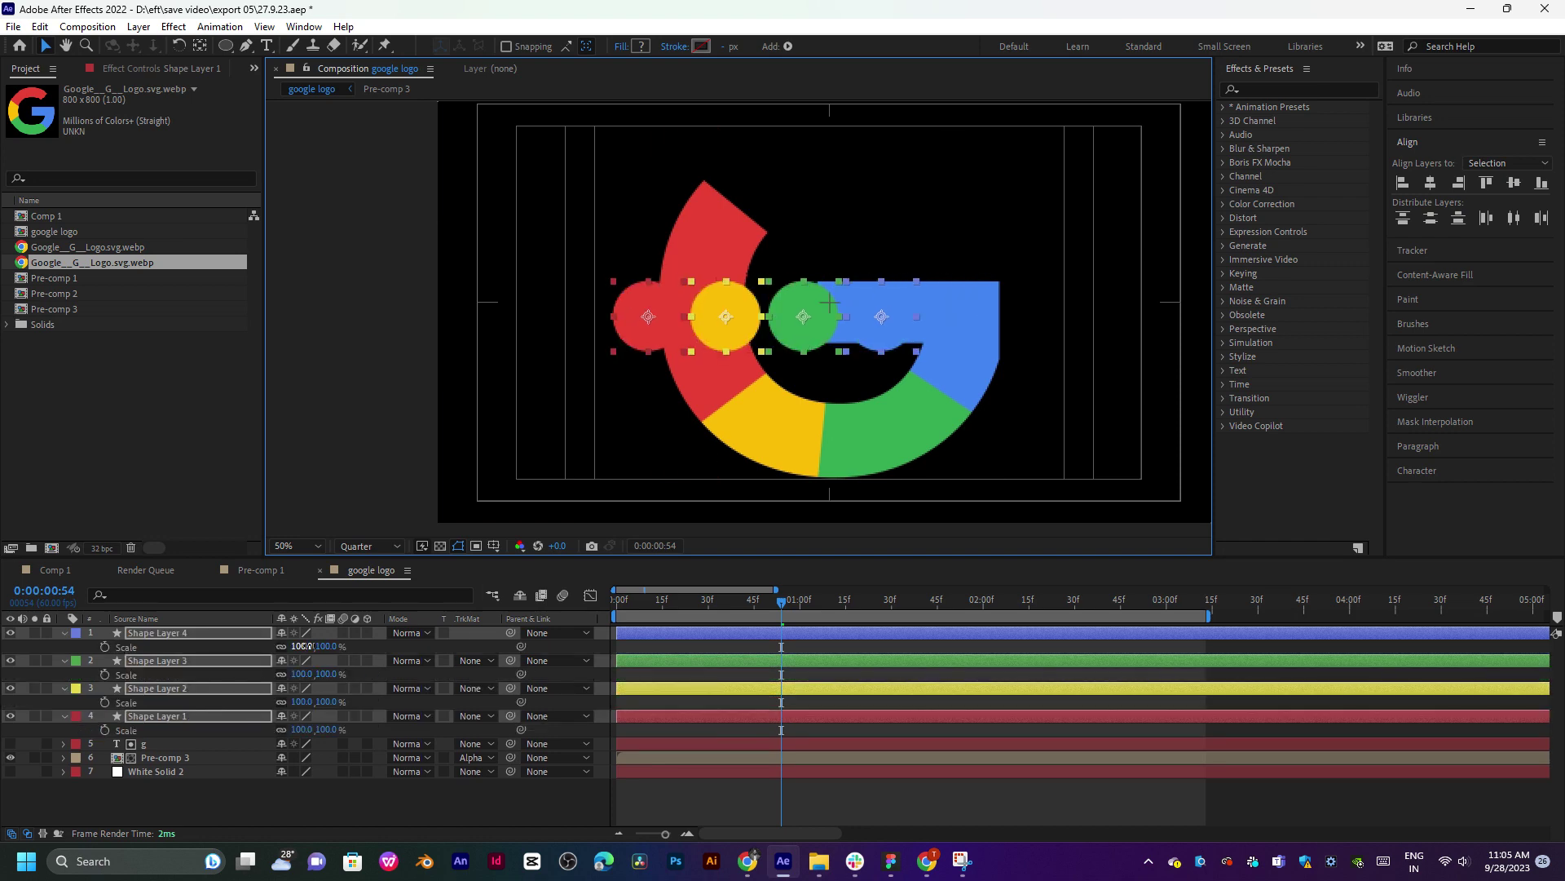
left_click_drag(303, 646, 303, 648)
left_click_drag(812, 340, 857, 332)
Set the Scale of all four circle layers to 90% and shift the row slightly right along the logo's blue bar.
scroll(858, 331, "up", 1)
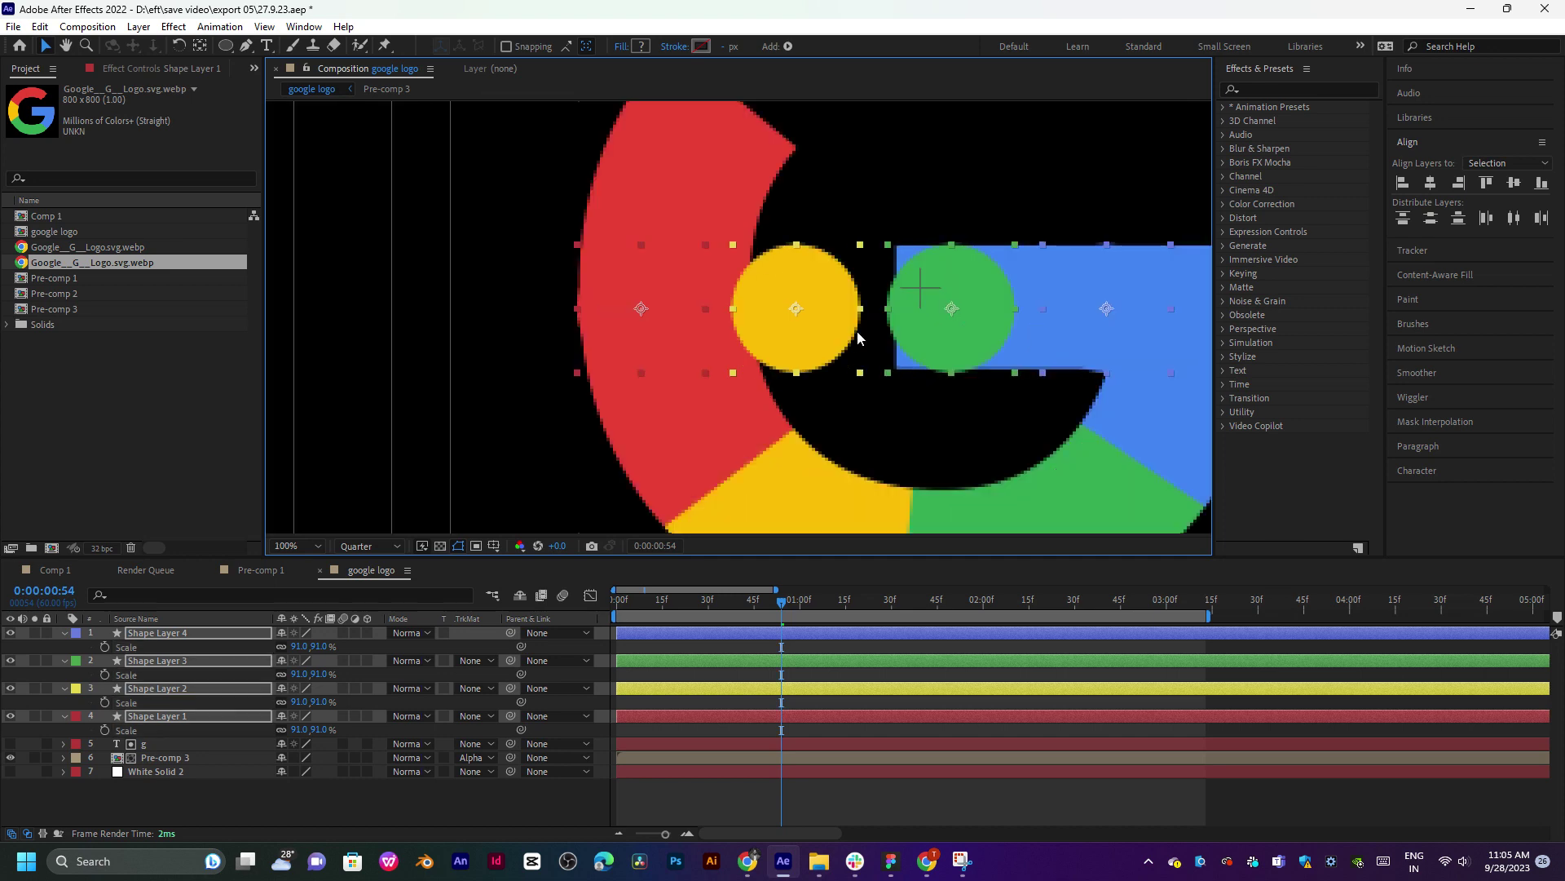
left_click_drag(995, 277, 834, 281)
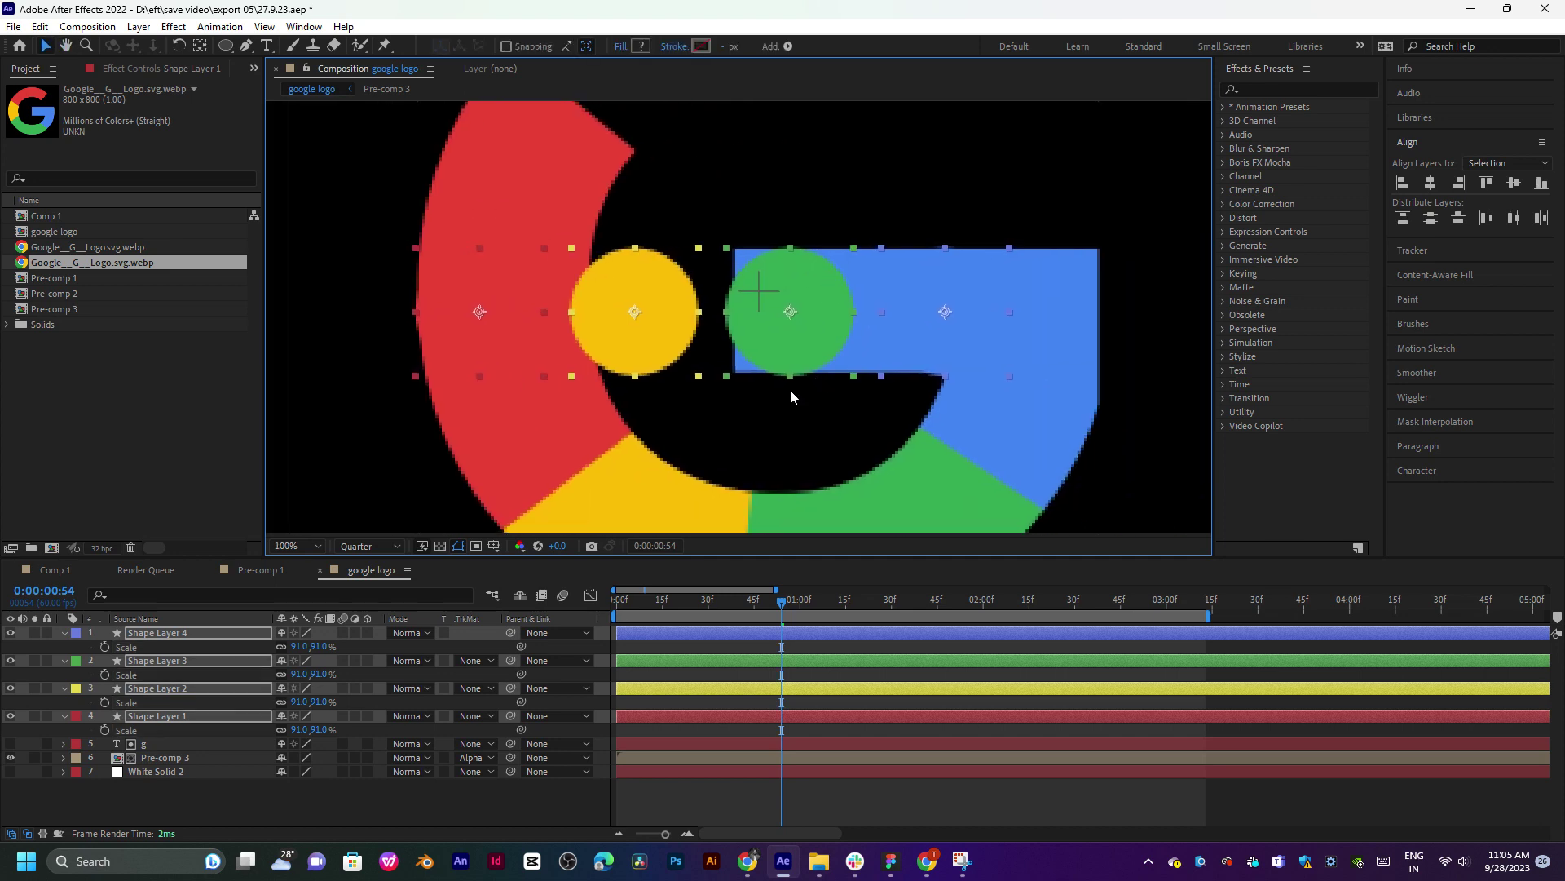
left_click(301, 674)
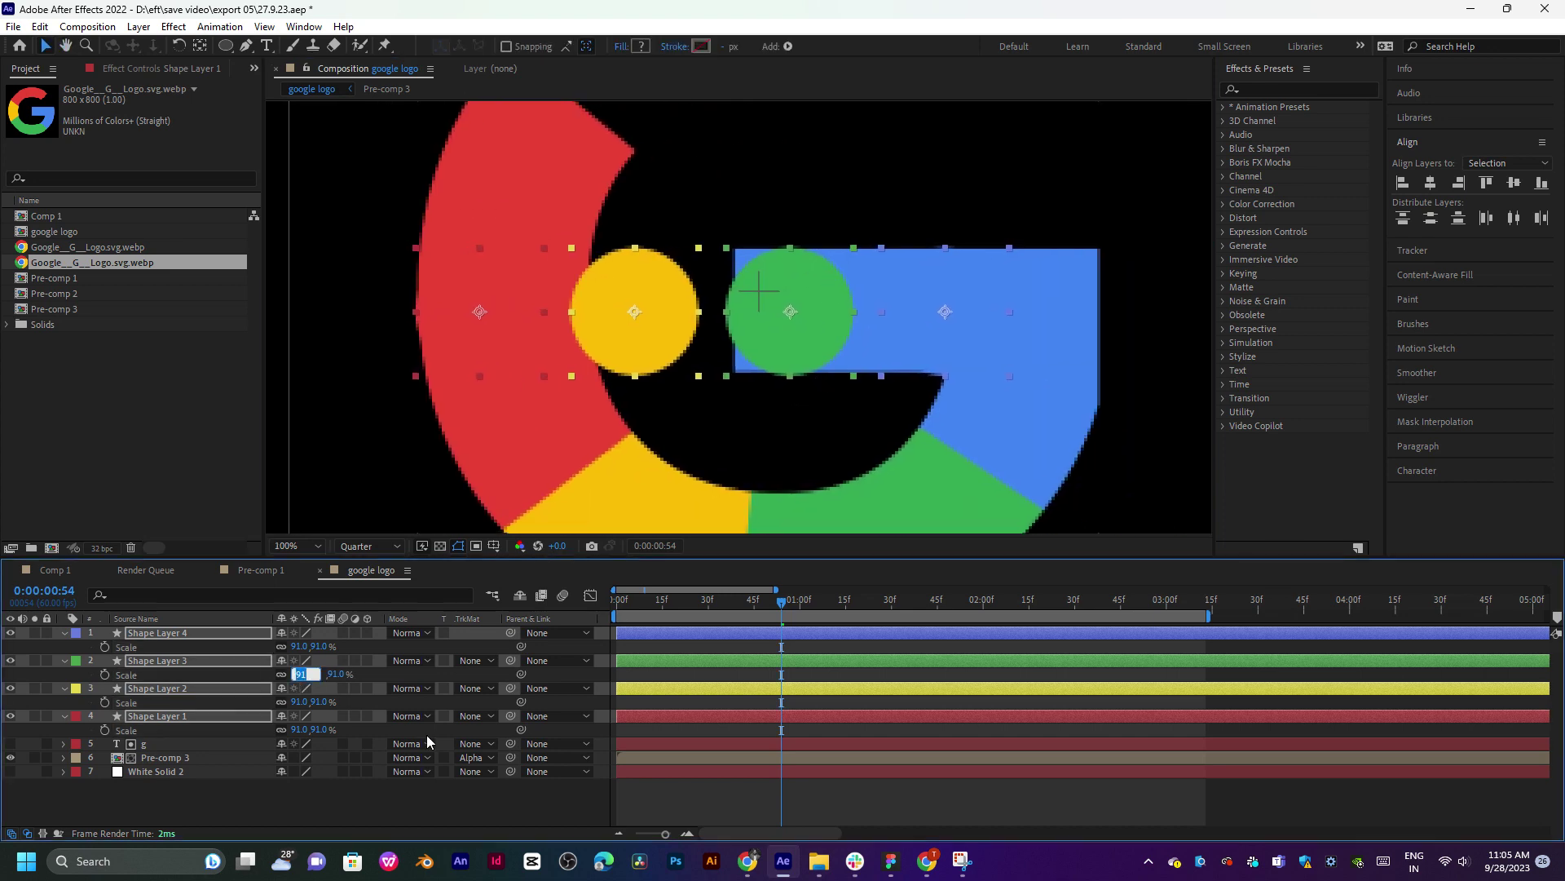
type("90")
key("Return")
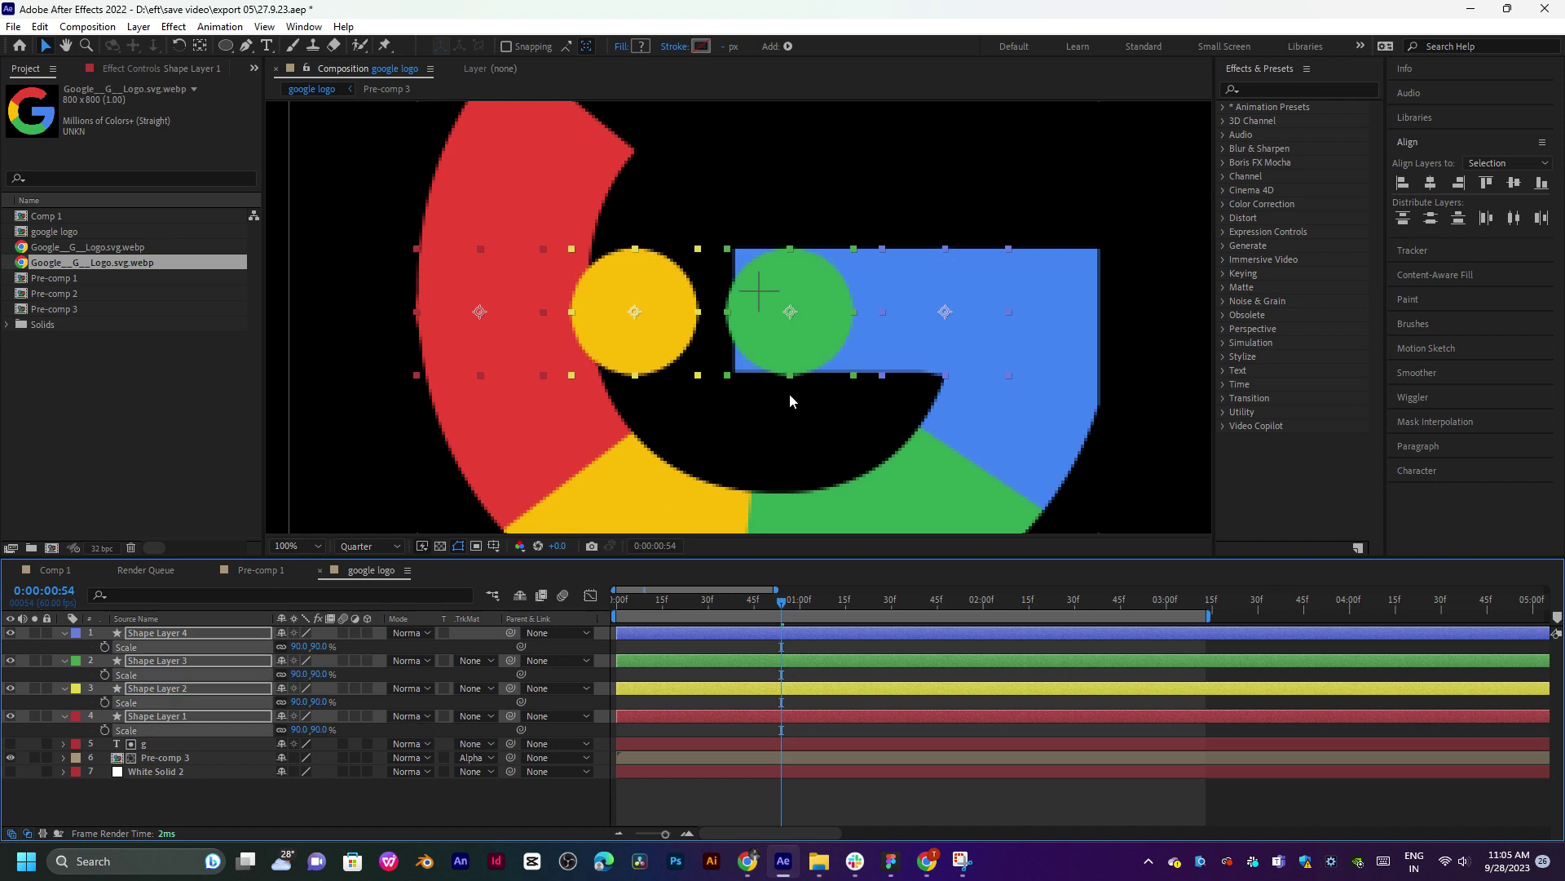
scroll(831, 343, "down", 2)
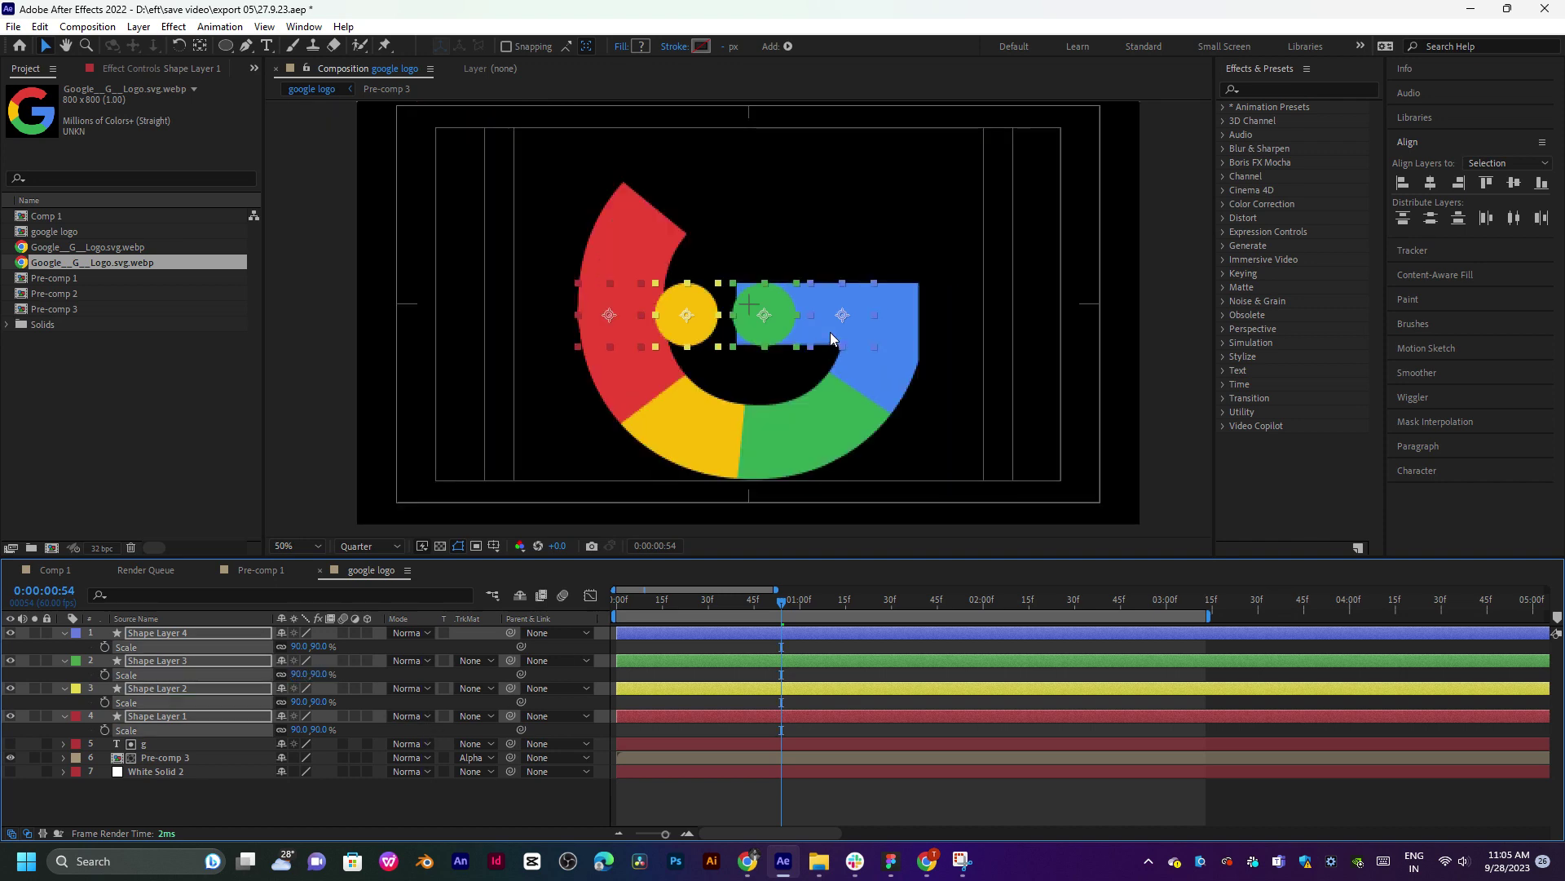
left_click_drag(766, 313, 819, 309)
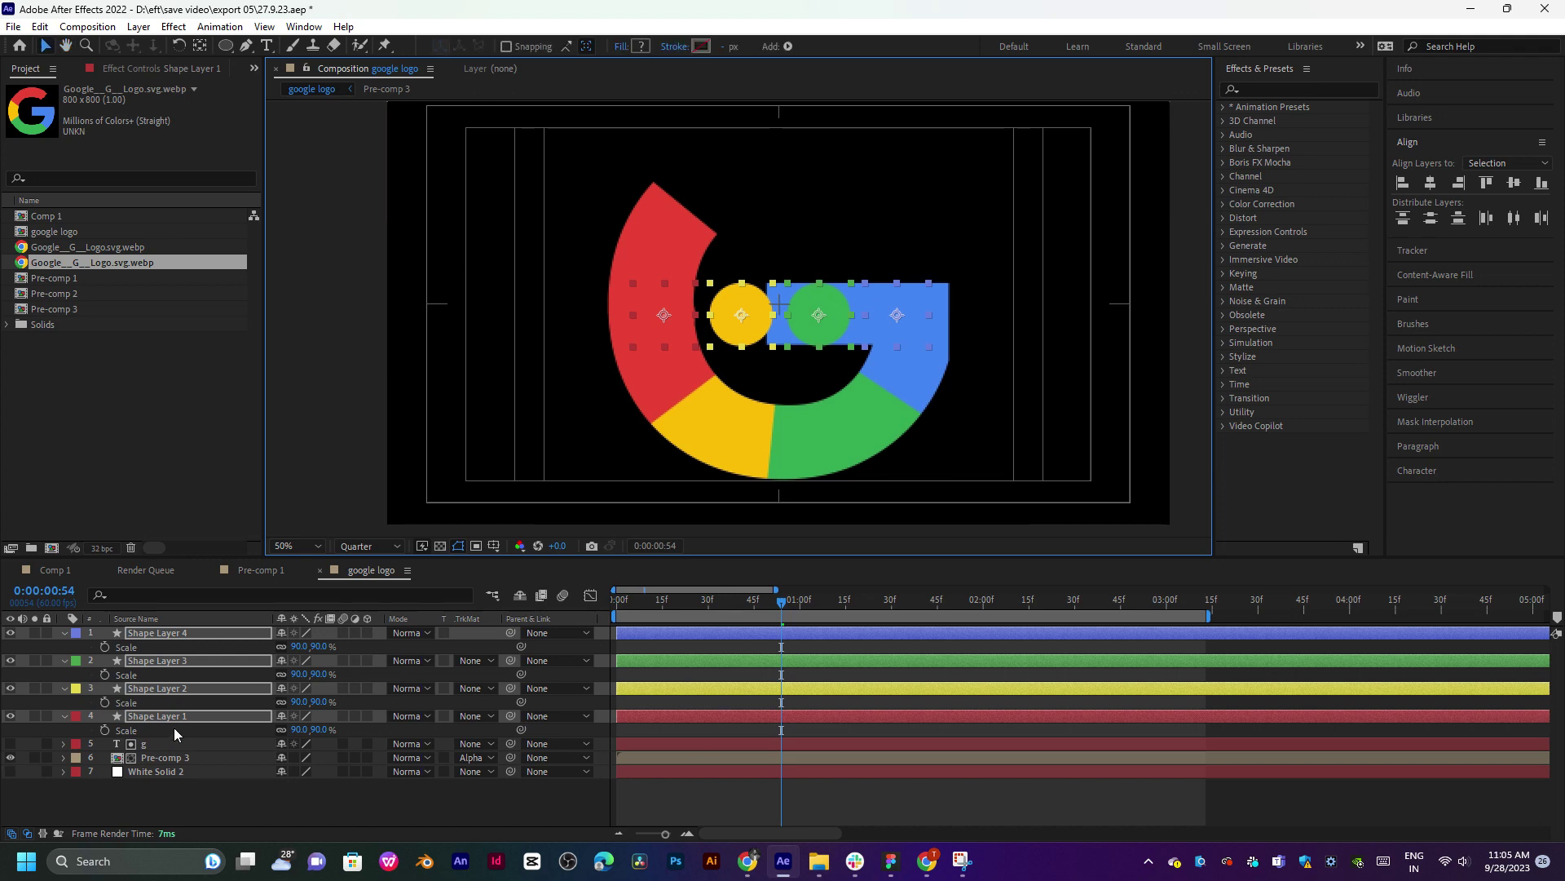
Collapse the circle layers' Scale properties, lock the g and Pre-comp 3 layers, and solo the four circle shape layers.
key("s")
left_click(248, 784)
left_click_drag(732, 599, 797, 613)
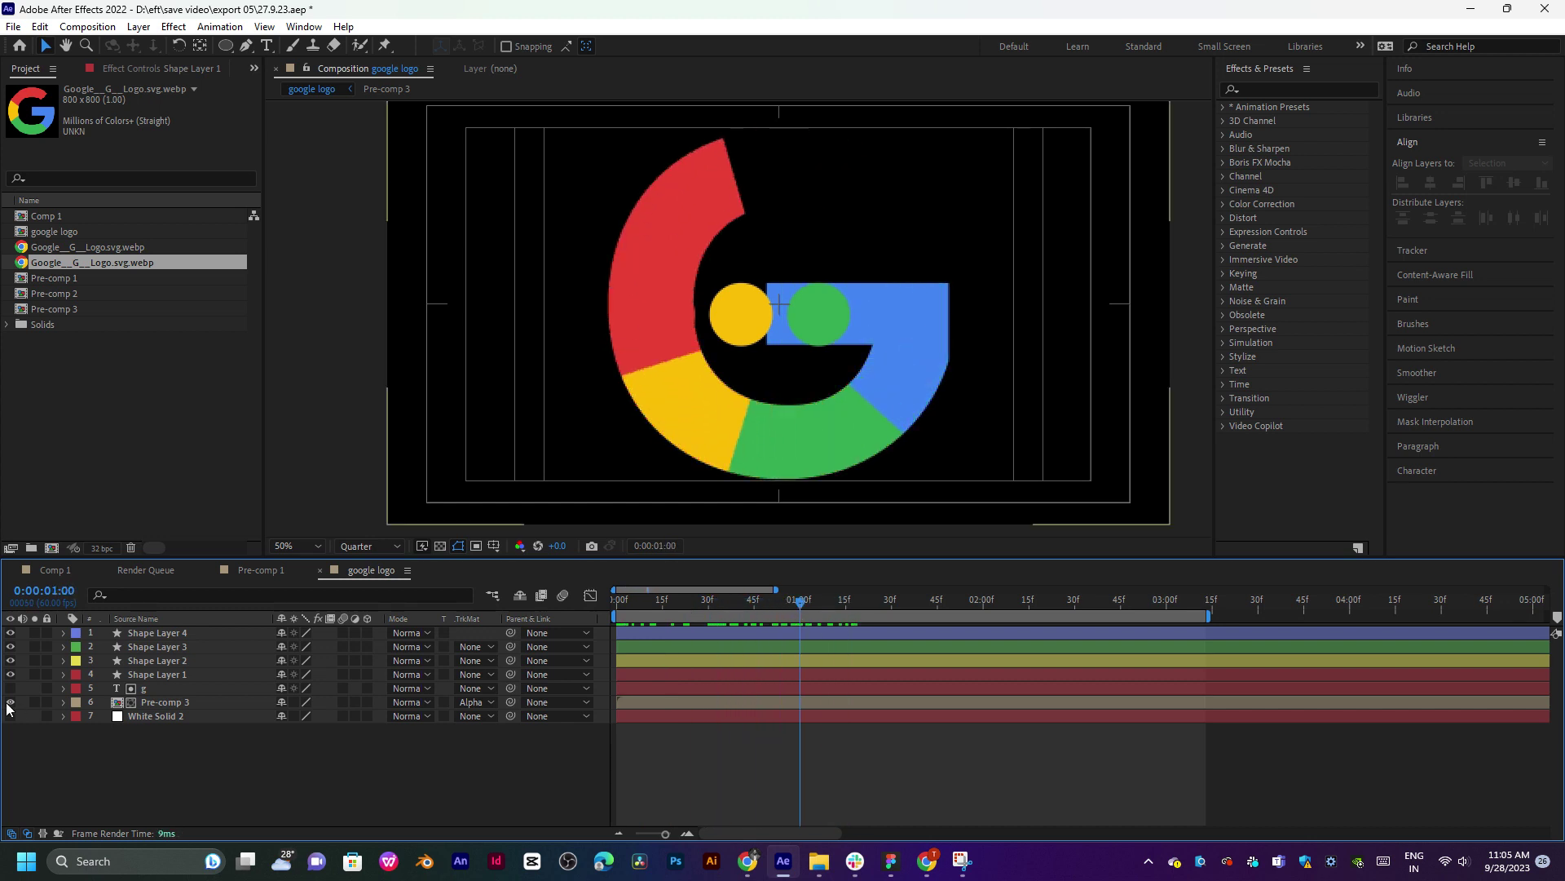
left_click_drag(46, 689, 47, 702)
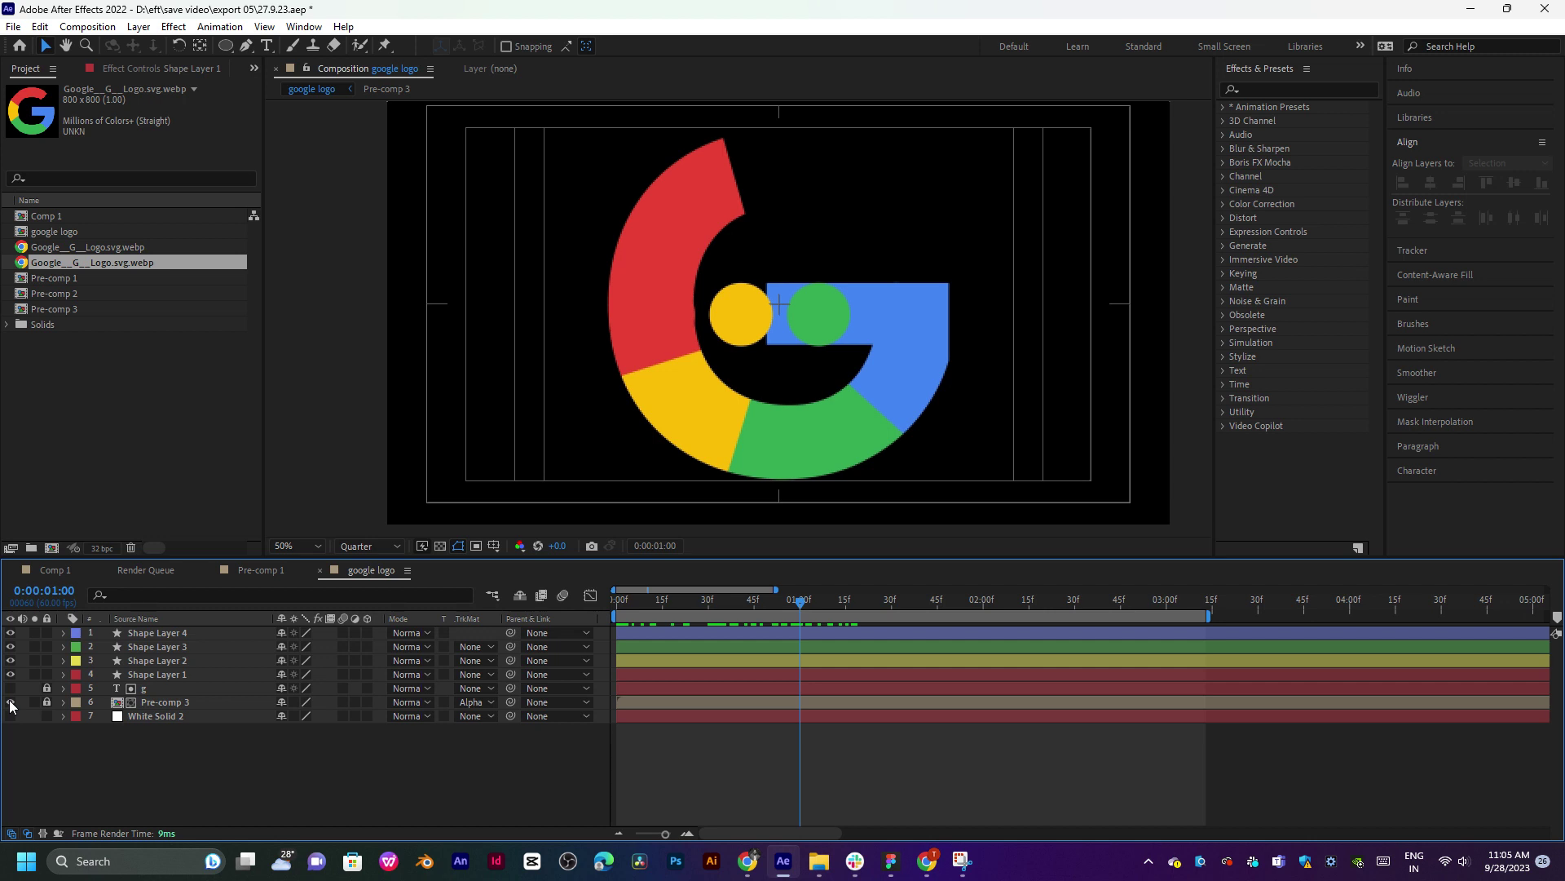
mouse_move(758, 608)
left_mouse_down()
mouse_move(728, 614)
mouse_move(839, 607)
mouse_move(766, 628)
left_mouse_up()
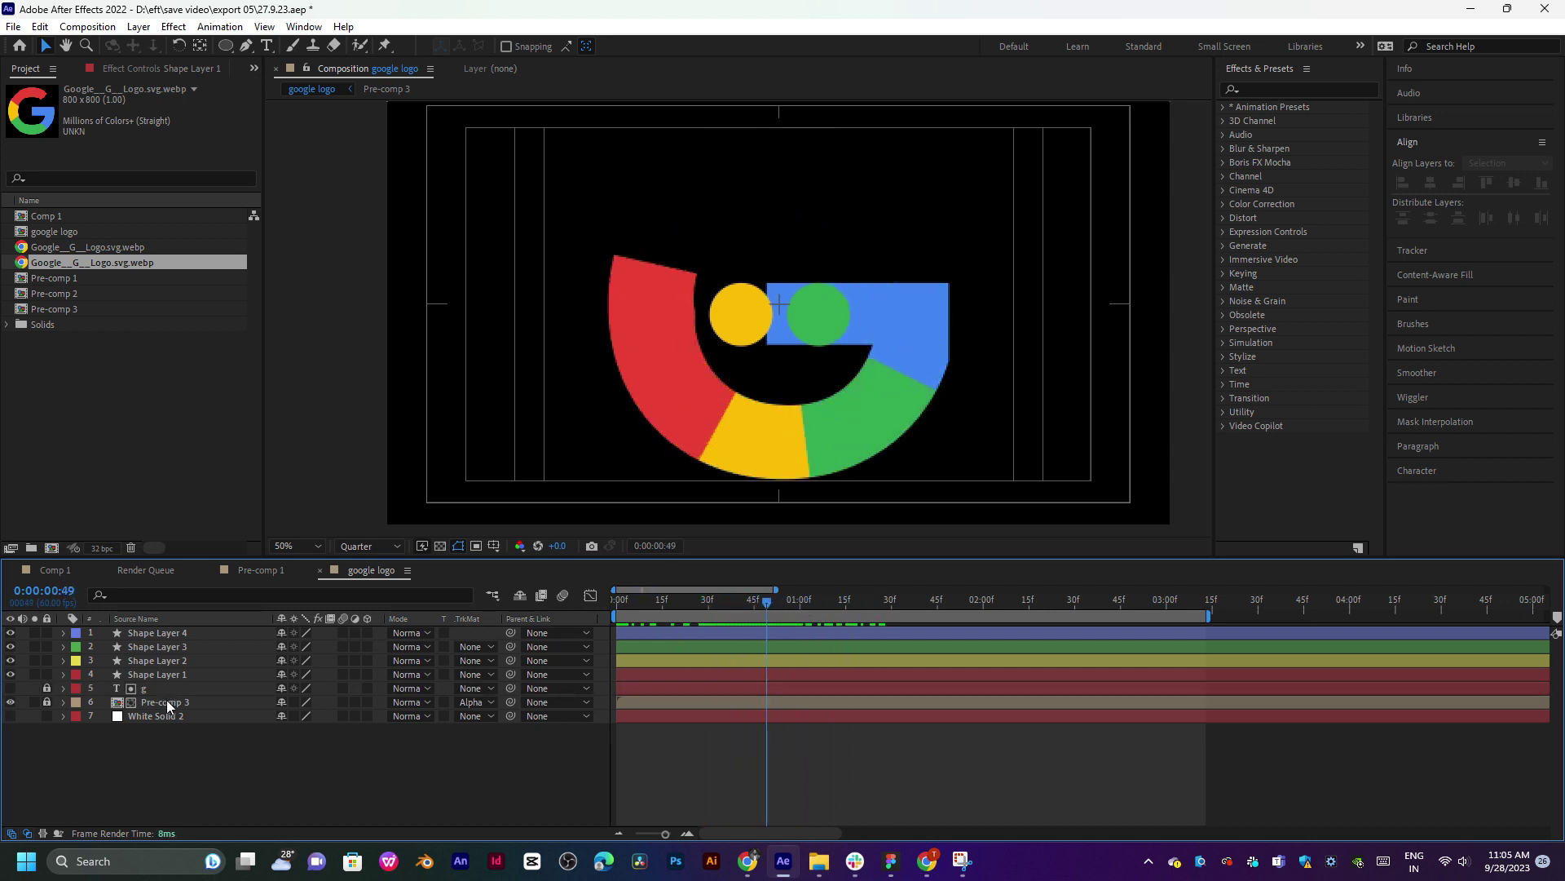
left_click(9, 701)
left_click(33, 668)
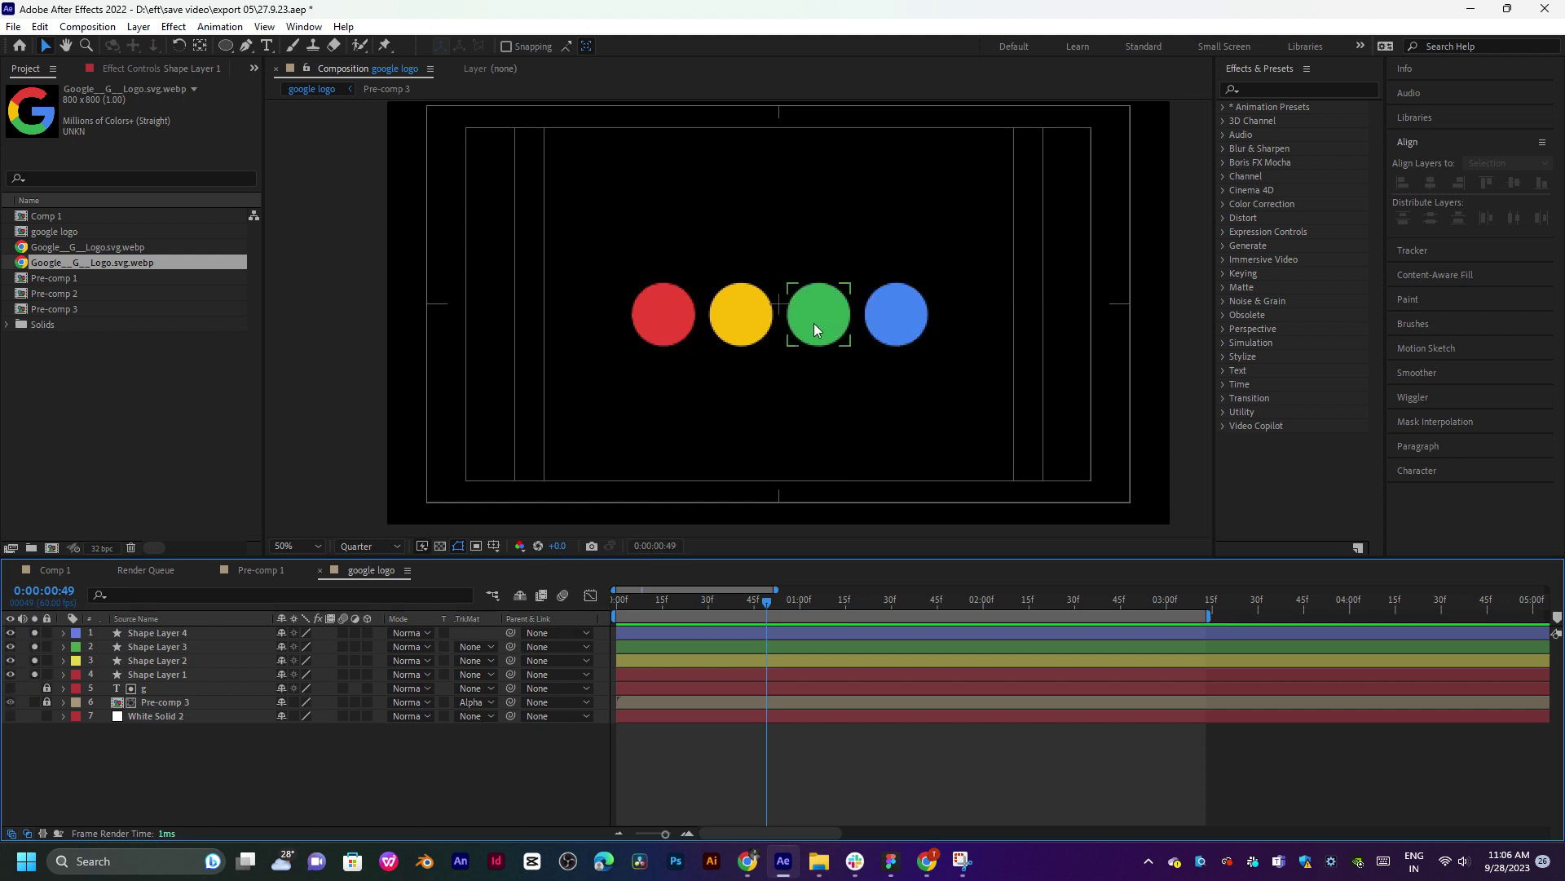
key("comma")
left_click(776, 318)
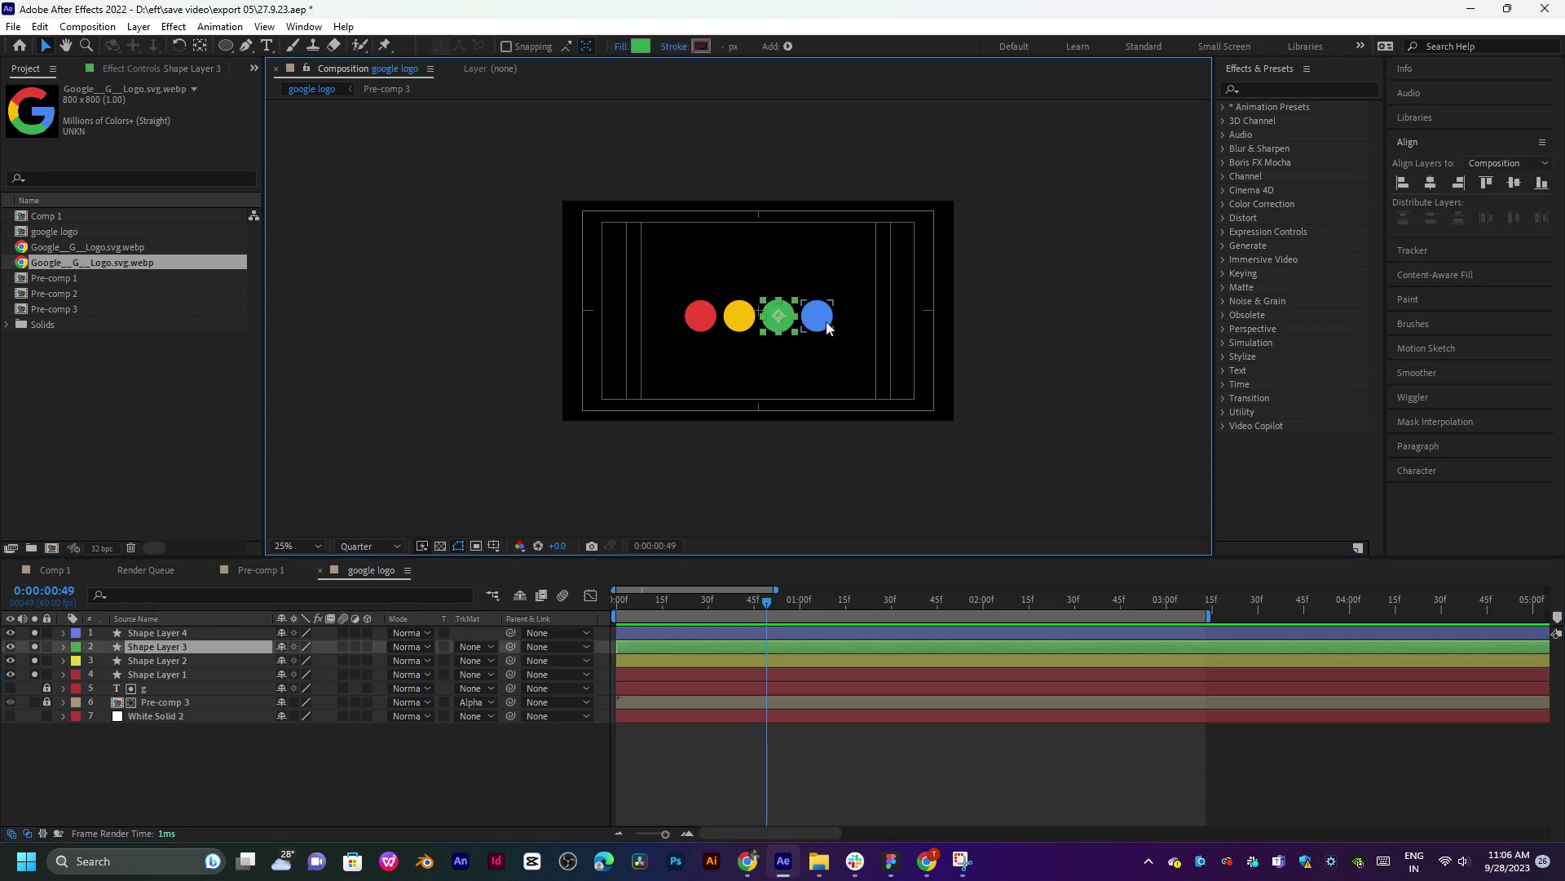
left_click(821, 320)
left_click(703, 321)
left_click(779, 318)
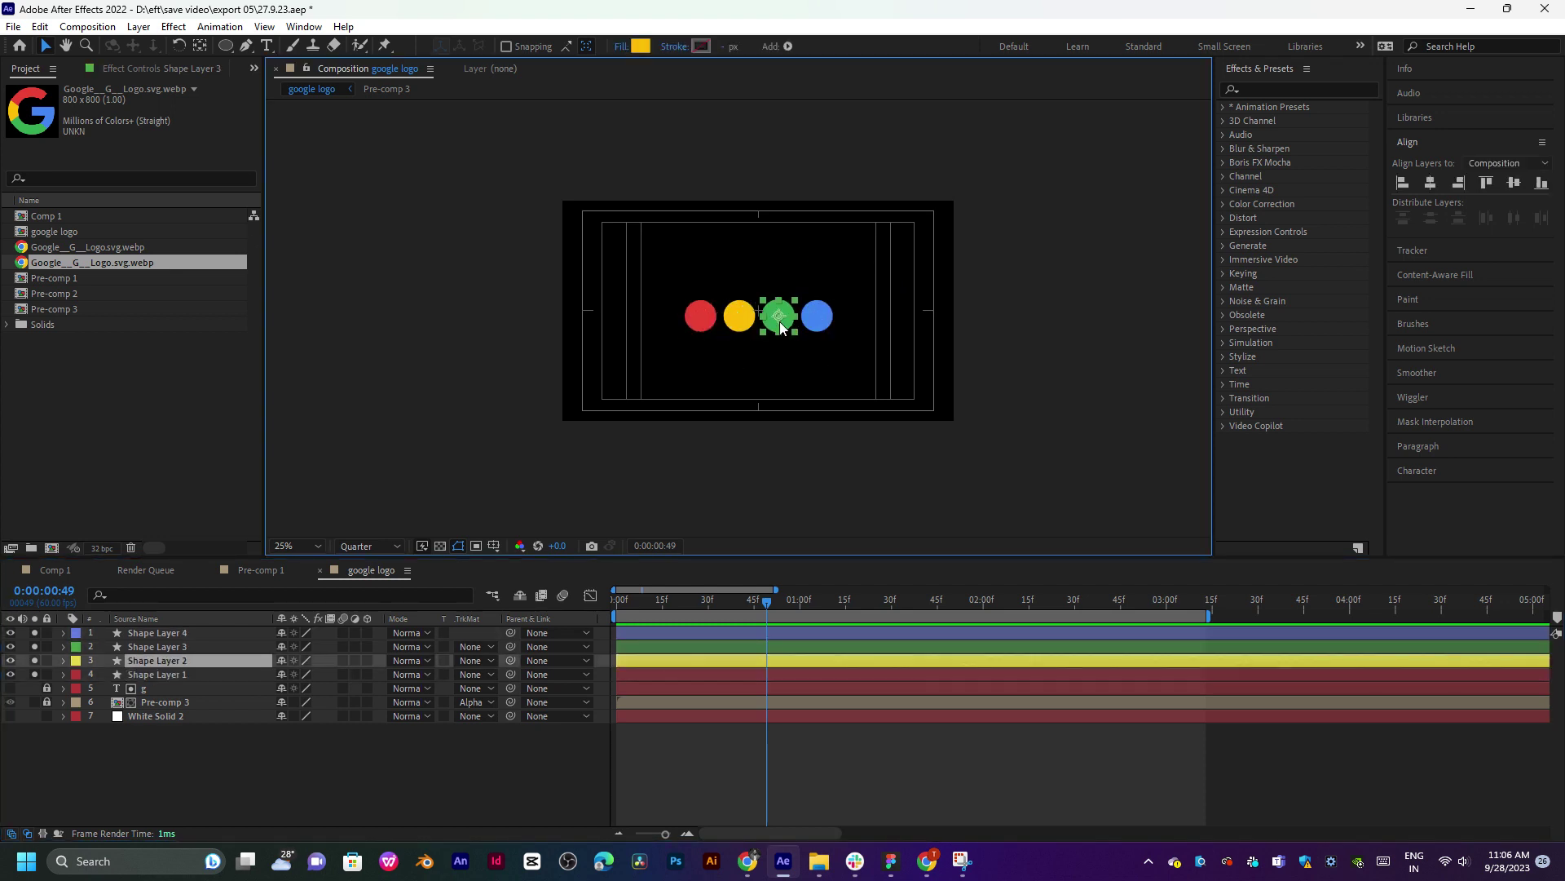
left_click(824, 322)
left_click(675, 771)
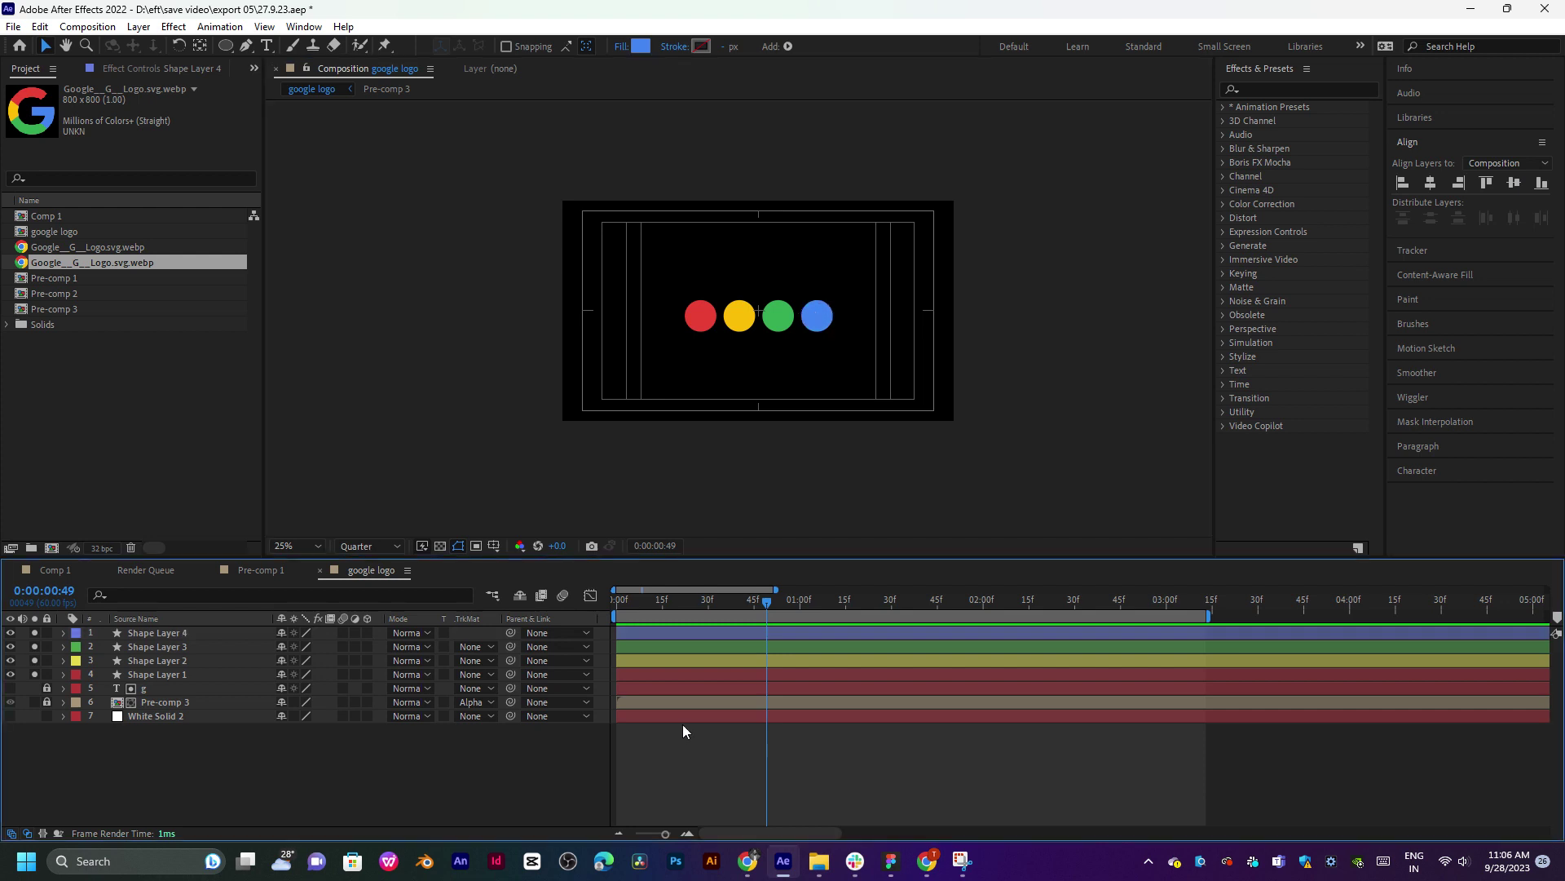
Select all four circle shape layers and start Scale keyframes at their current 90% value at 0:00:01:00.
left_click(703, 633)
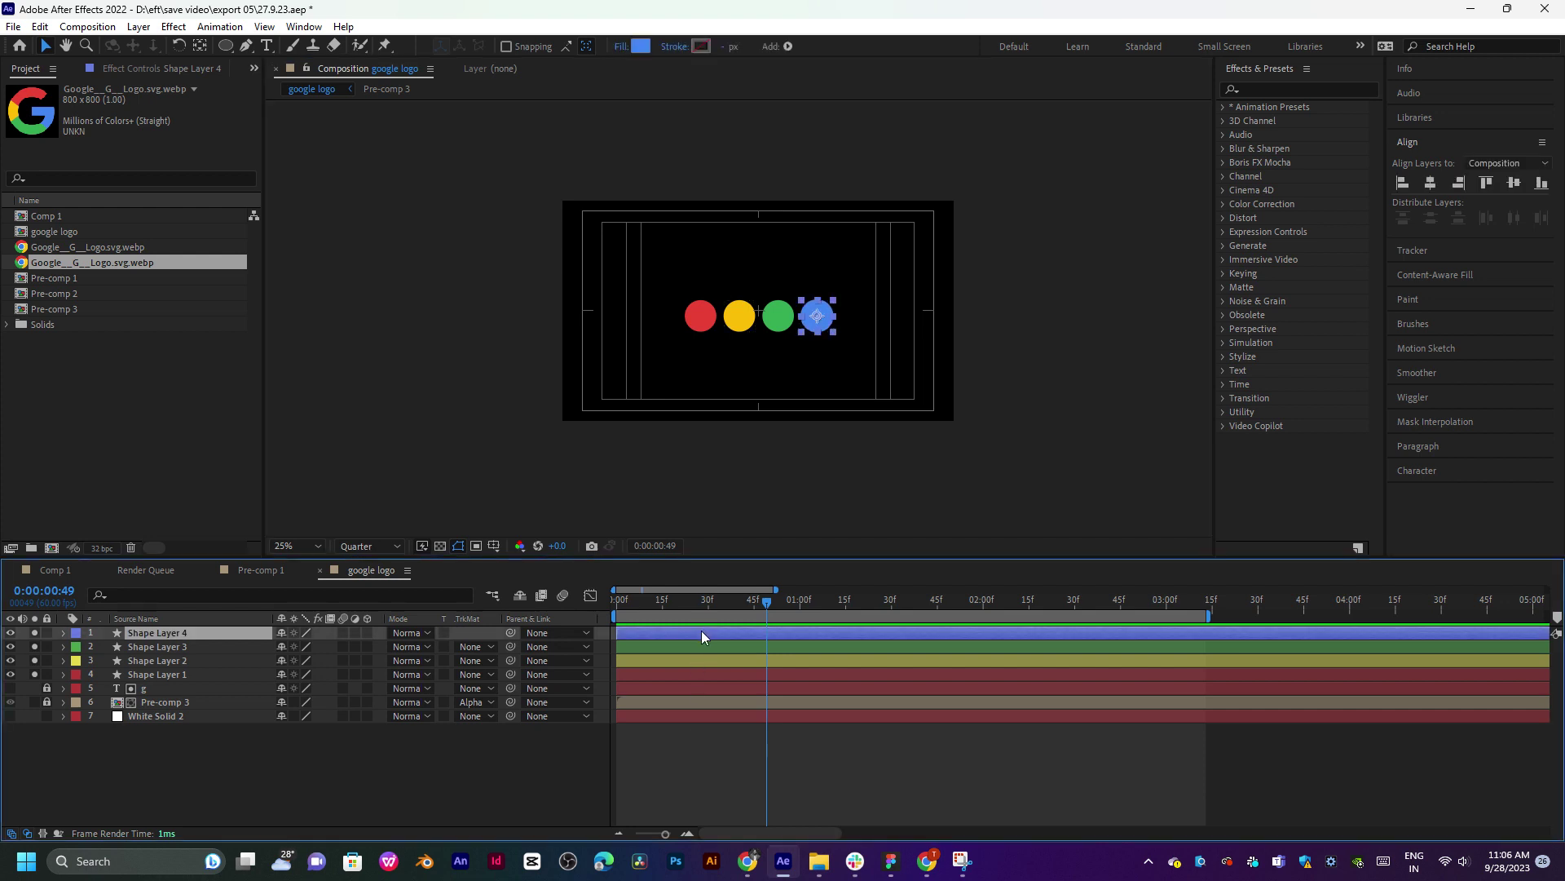
left_click(155, 675, "shift")
key("s")
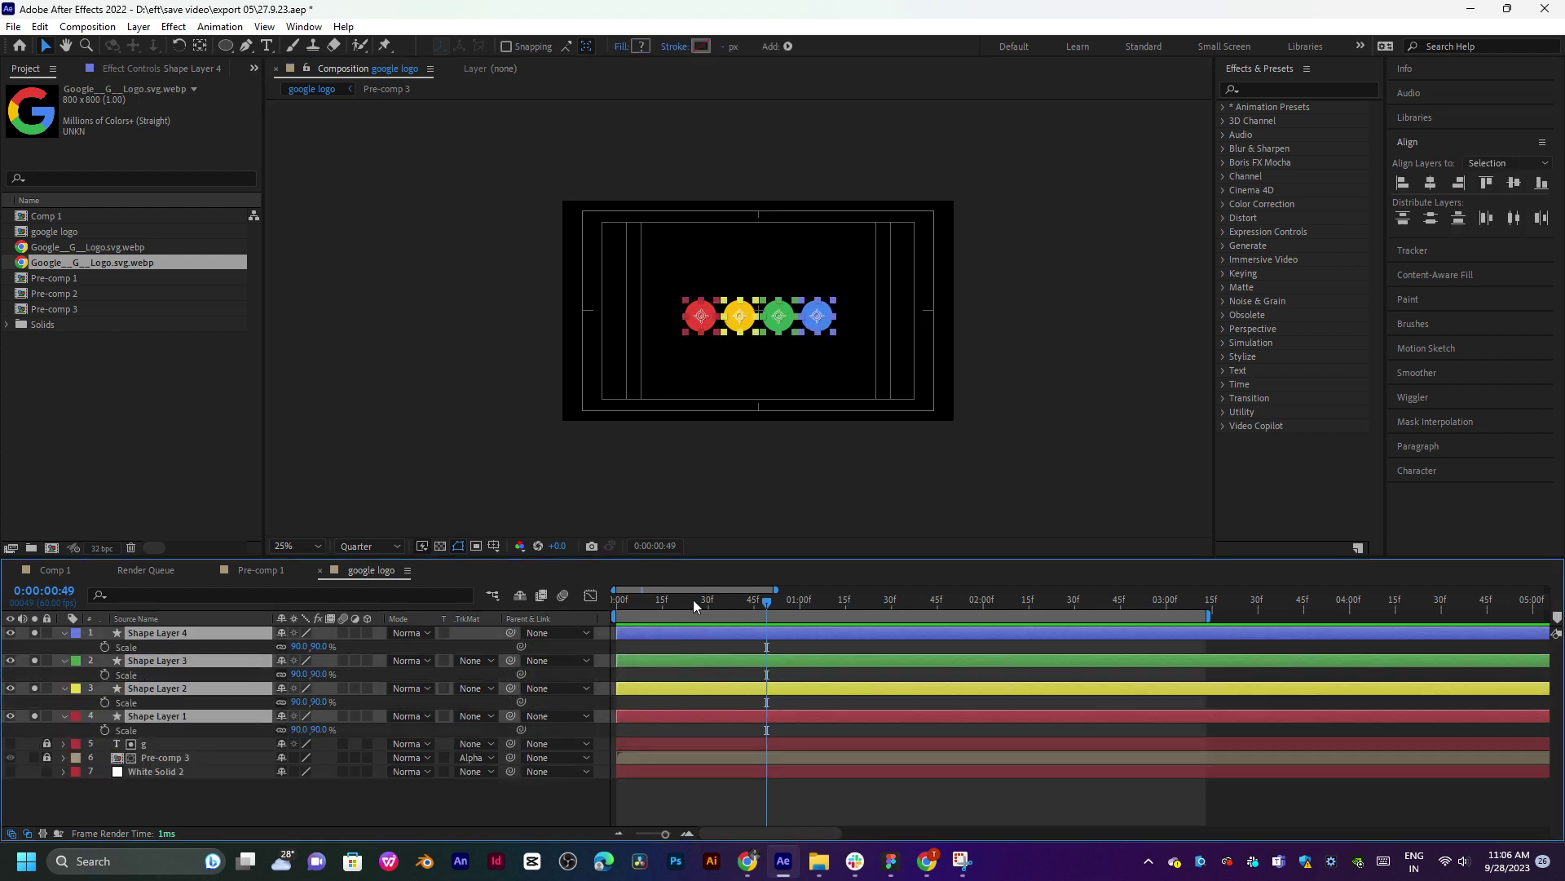
left_click(664, 607)
left_click_drag(664, 613, 799, 613)
left_click(105, 647)
Keyframe the Scale of all four circle layers to 0% at 0:00:00:30 and preview the growth animation.
left_click_drag(652, 612, 708, 611)
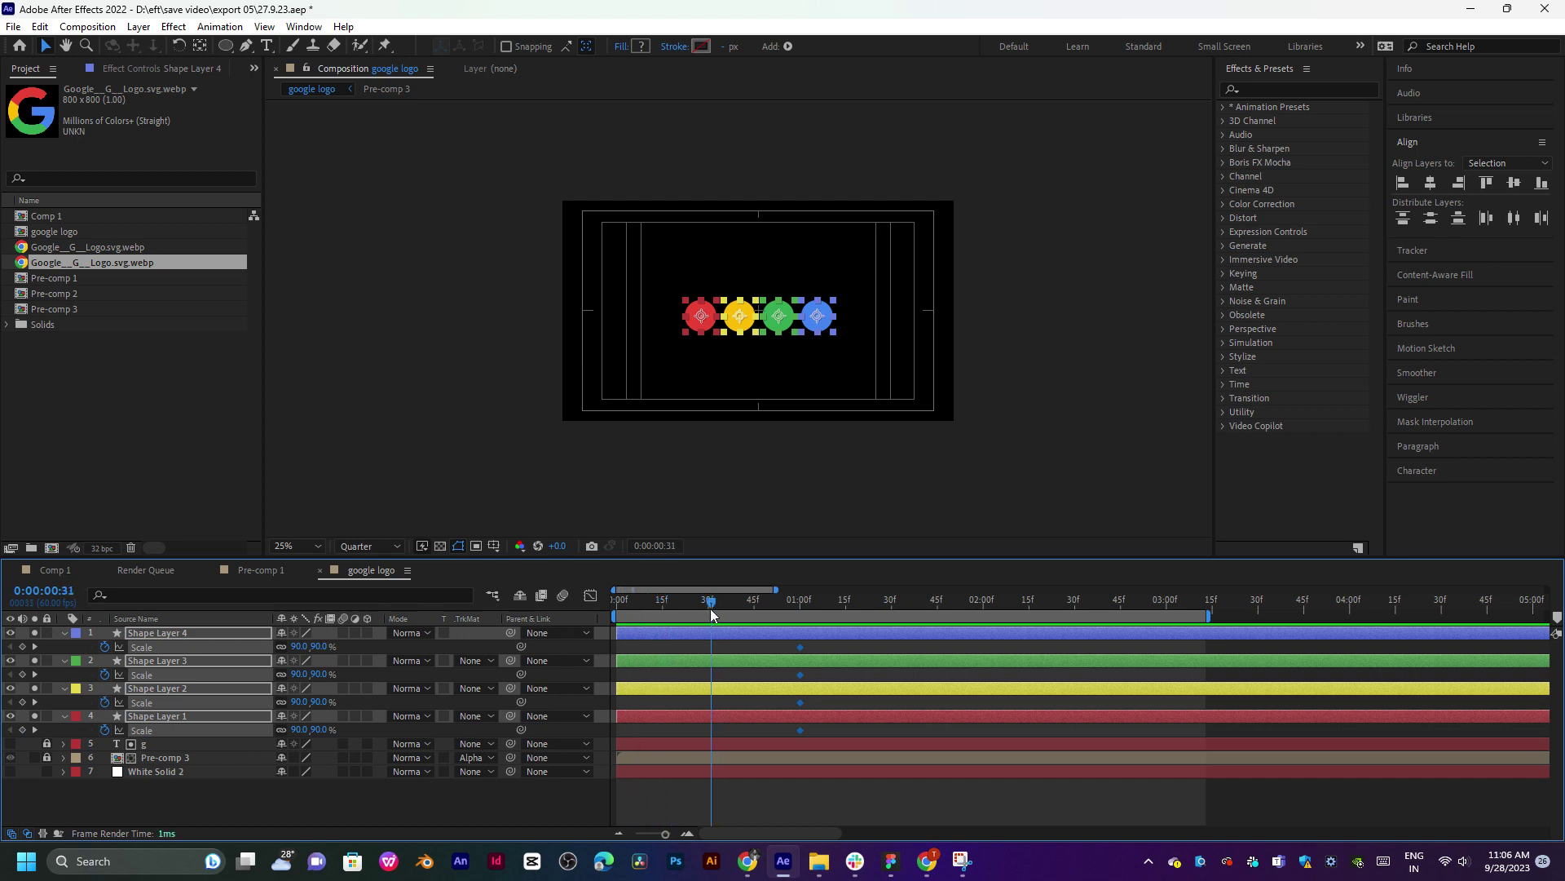
left_click(298, 675)
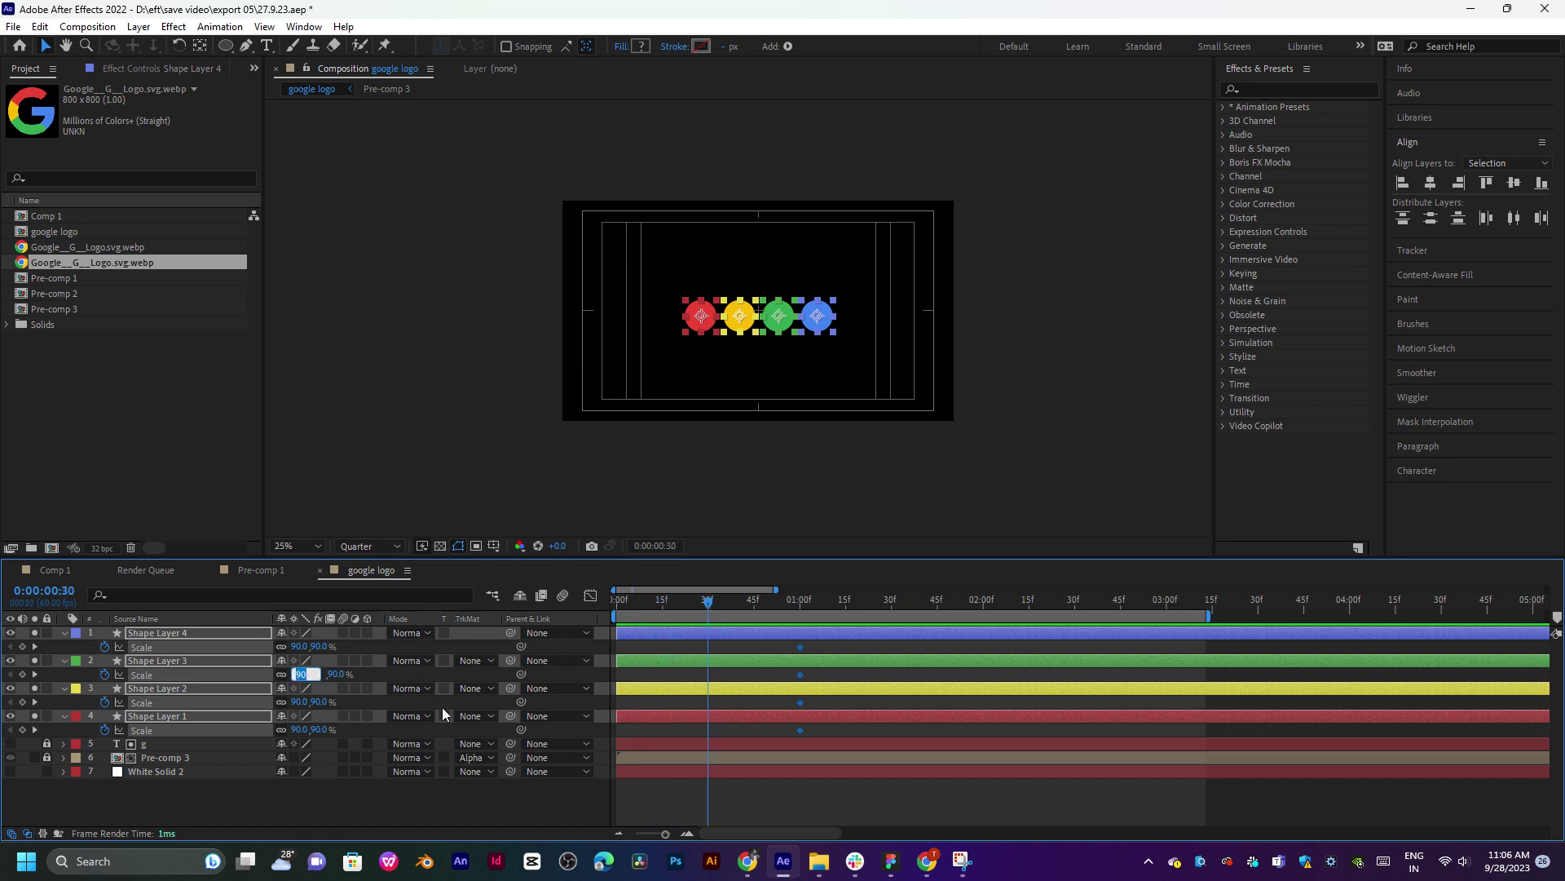
type("0")
key("Return")
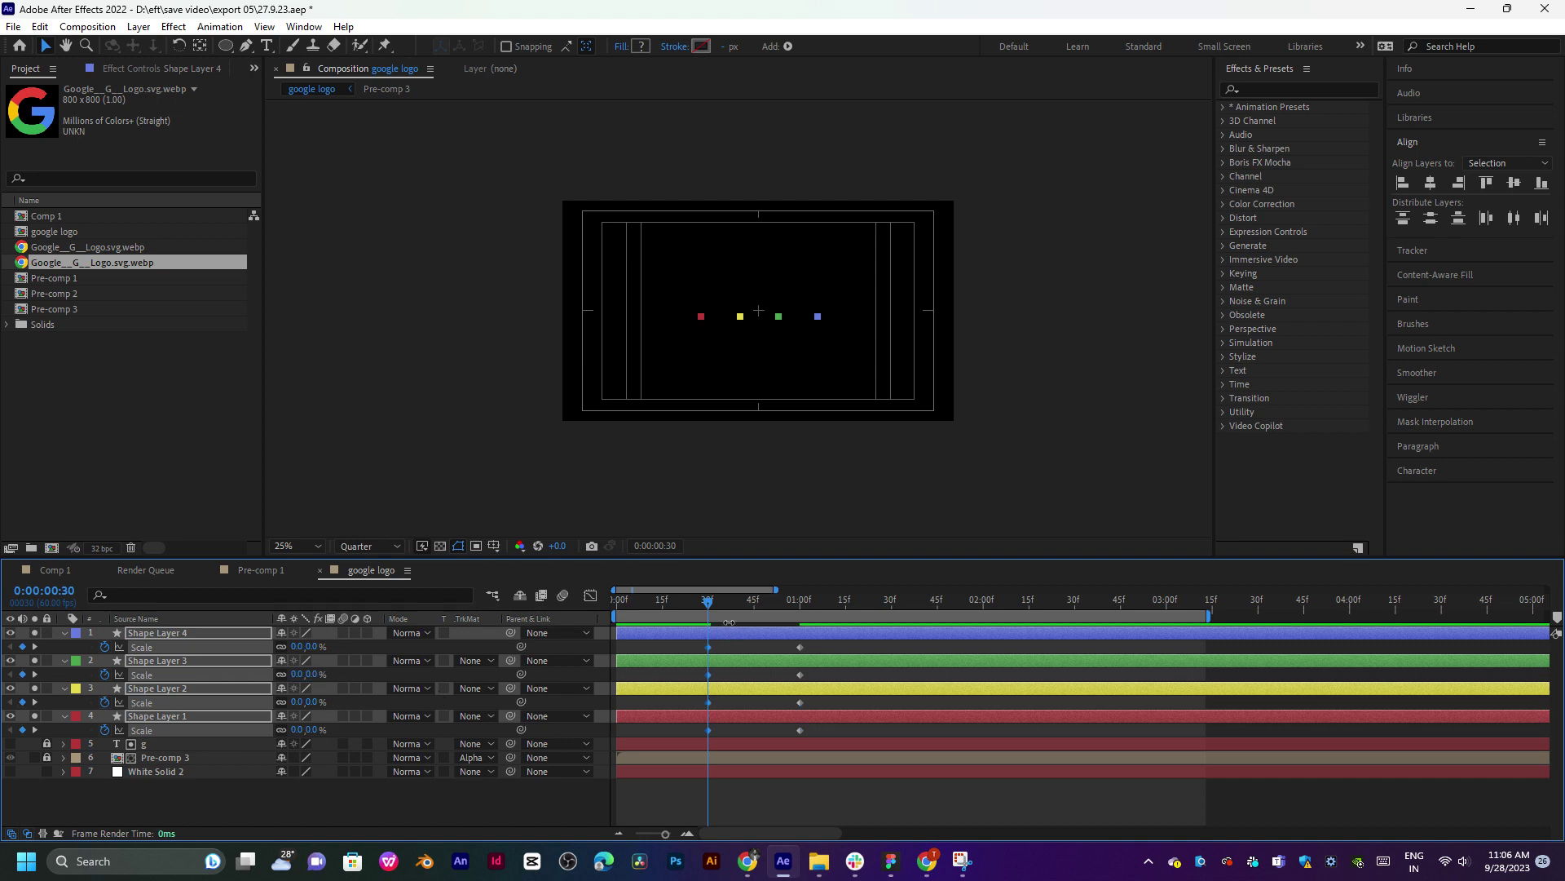
key("space")
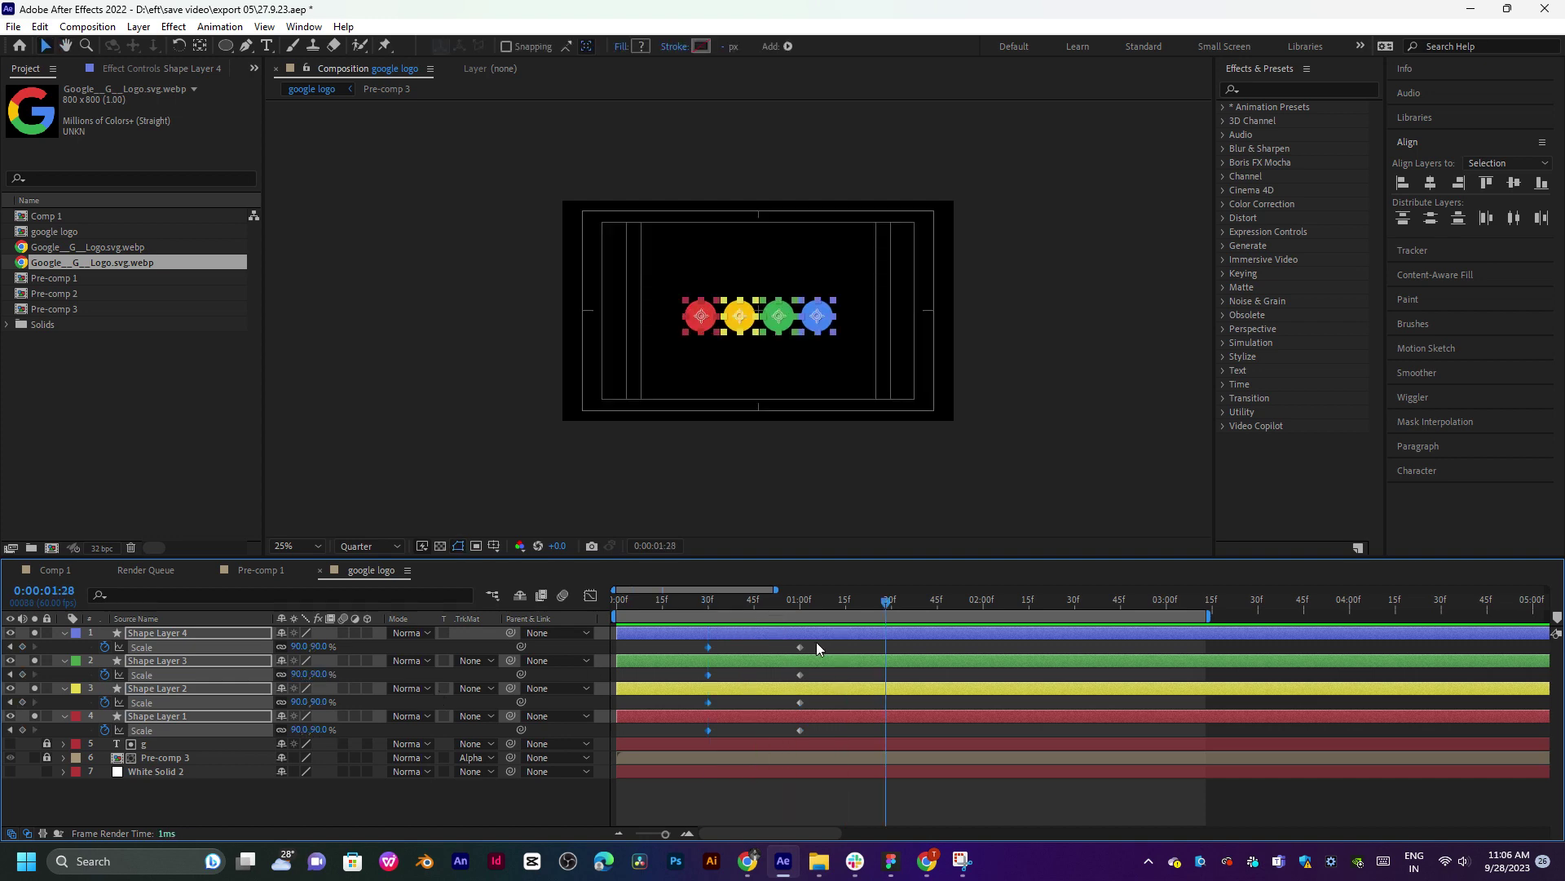
Shift all the circles' Scale keyframes 15 frames earlier, apply Easy Ease to them, and preview the result.
left_click_drag(815, 642, 662, 731)
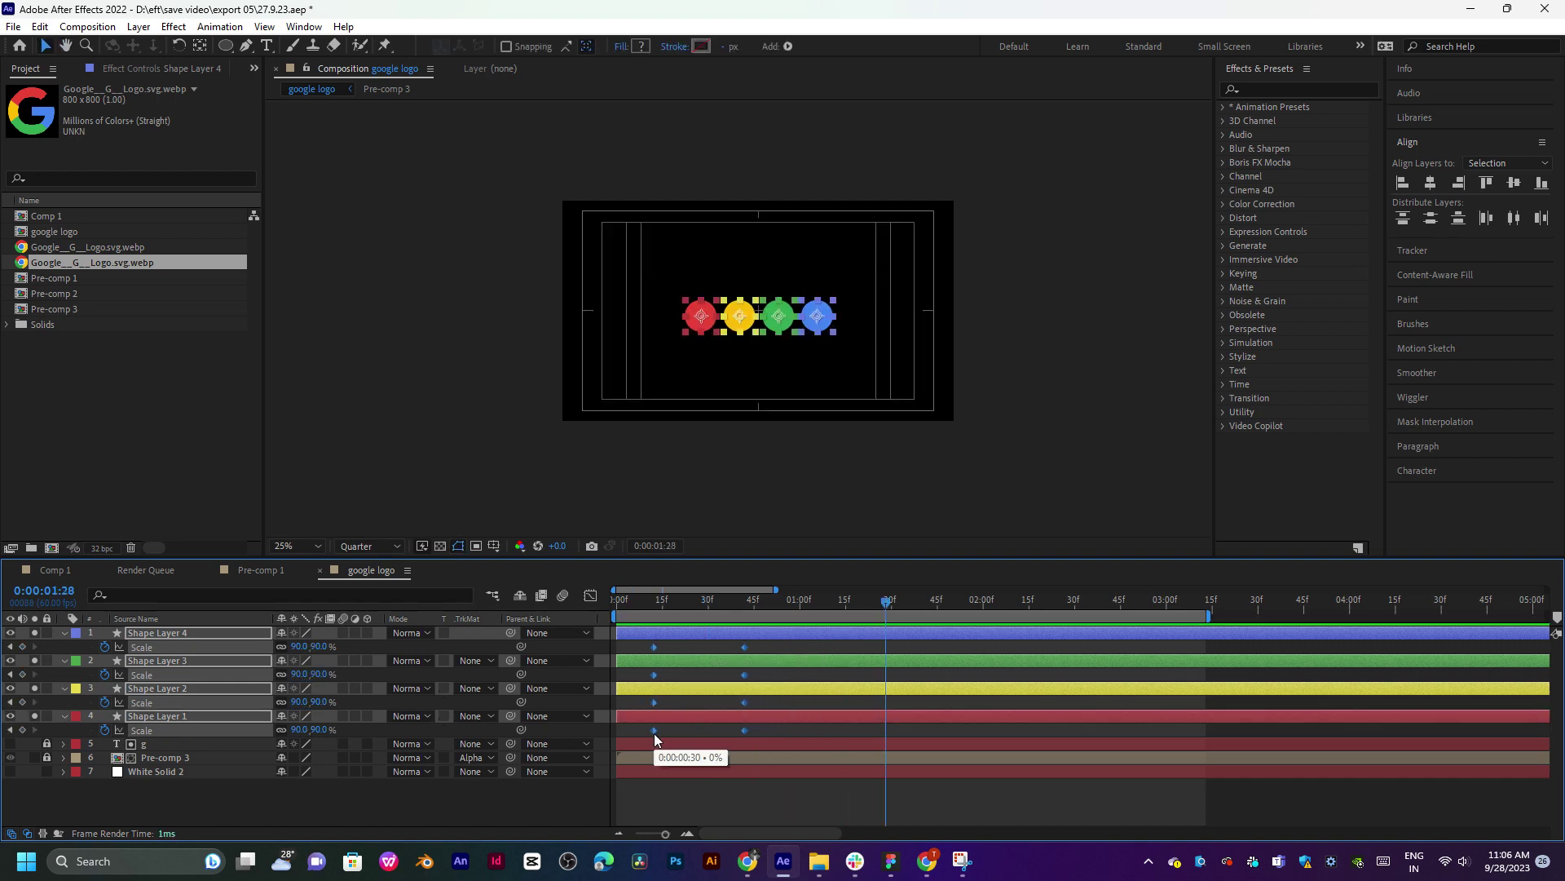
right_click(666, 733)
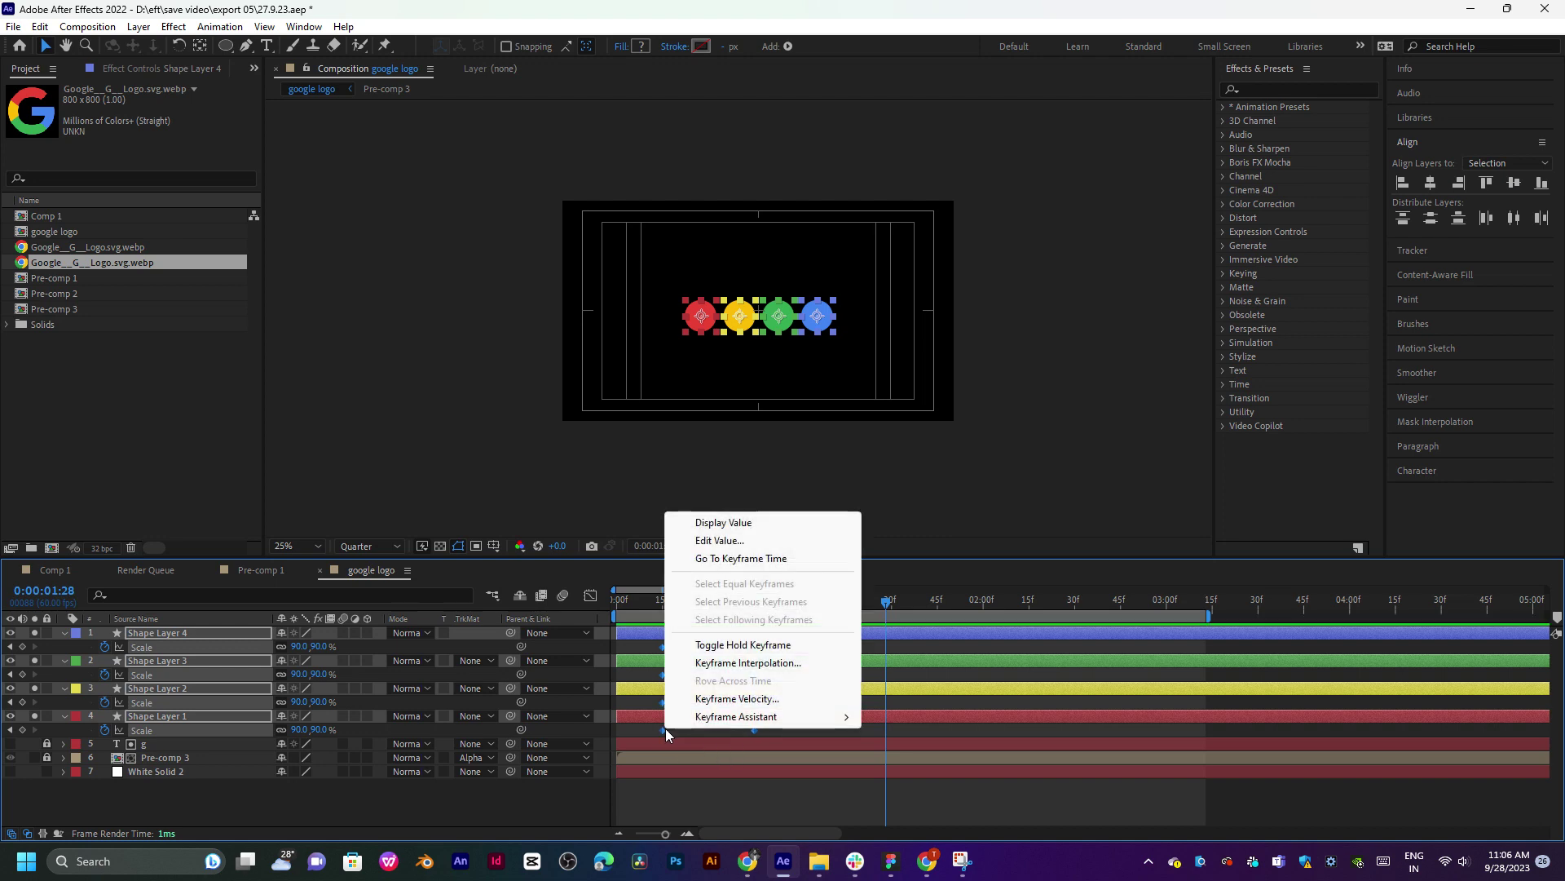
mouse_move(747, 717)
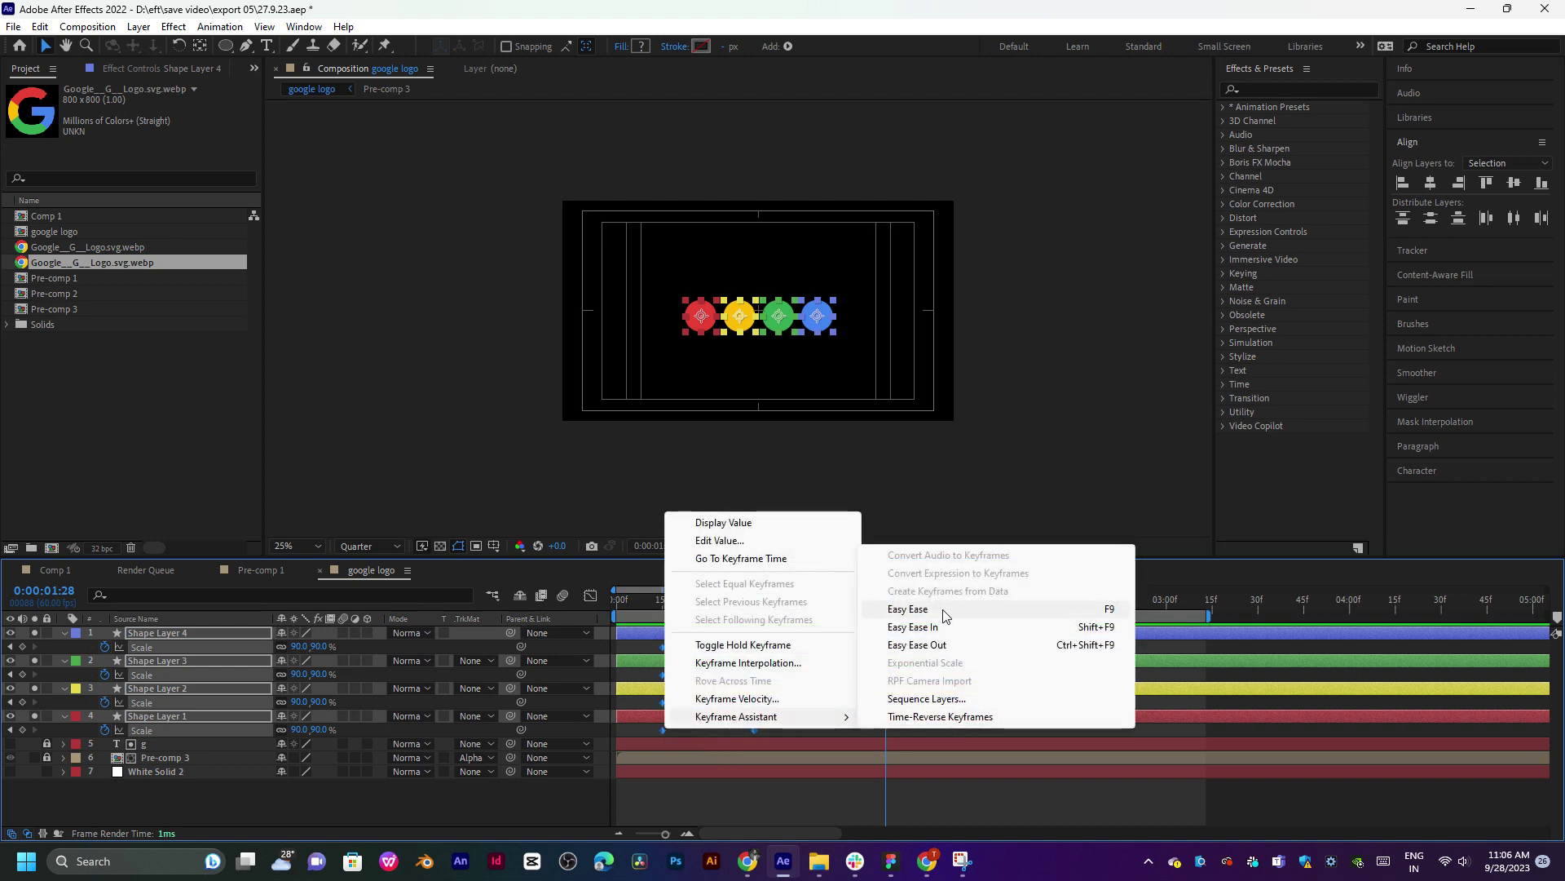
left_click(907, 609)
left_click_drag(706, 606, 660, 623)
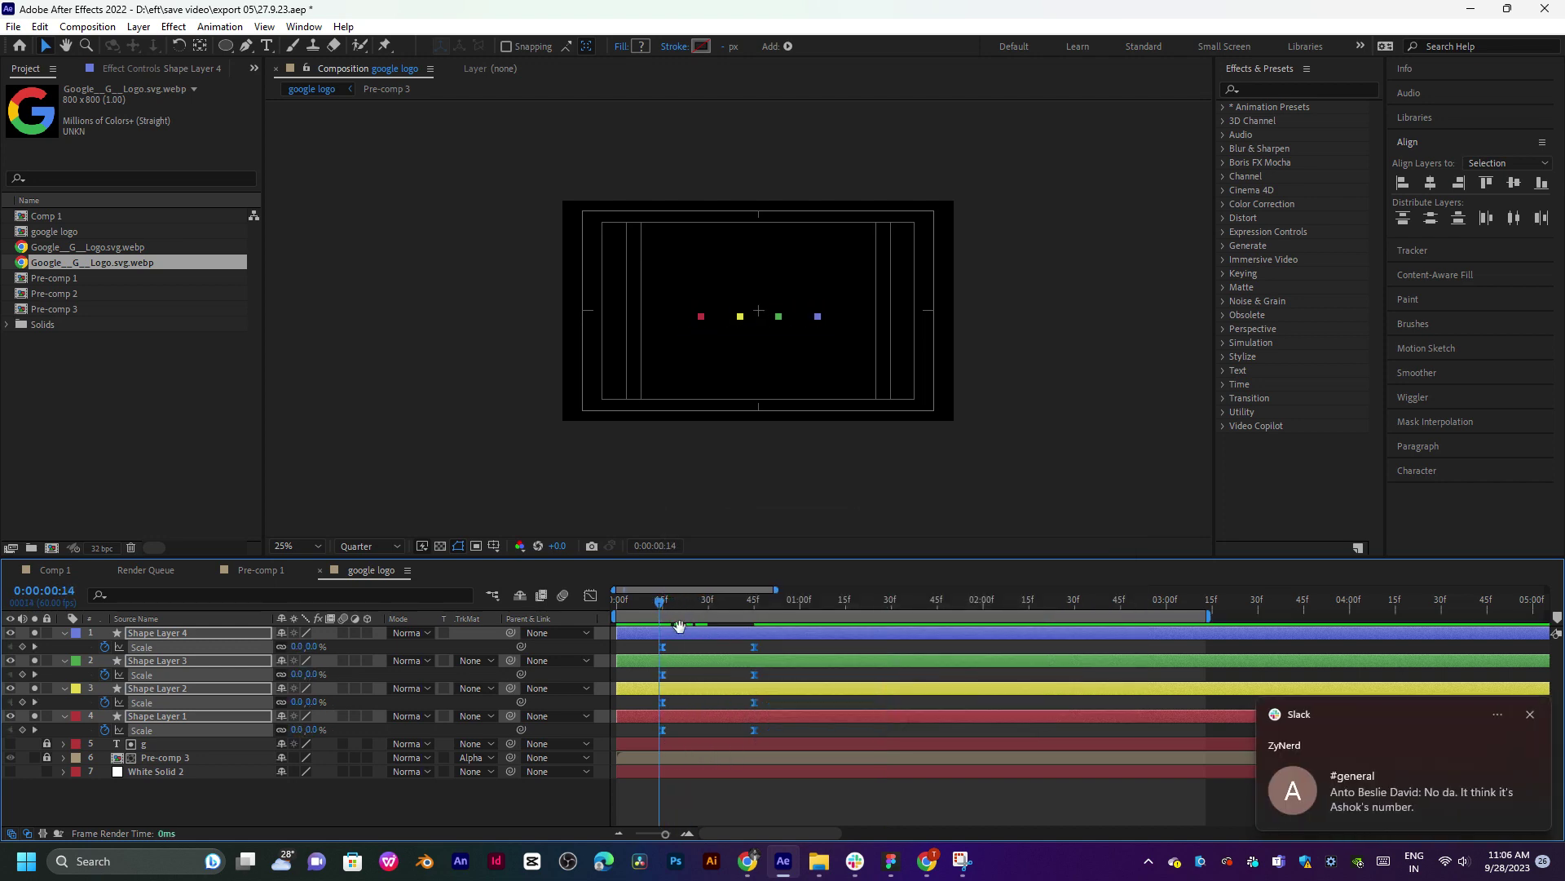
key("space")
Reshape the speed graph of all four circles' Scale keyframes into a sharp early peak with a long ease-out.
key("space")
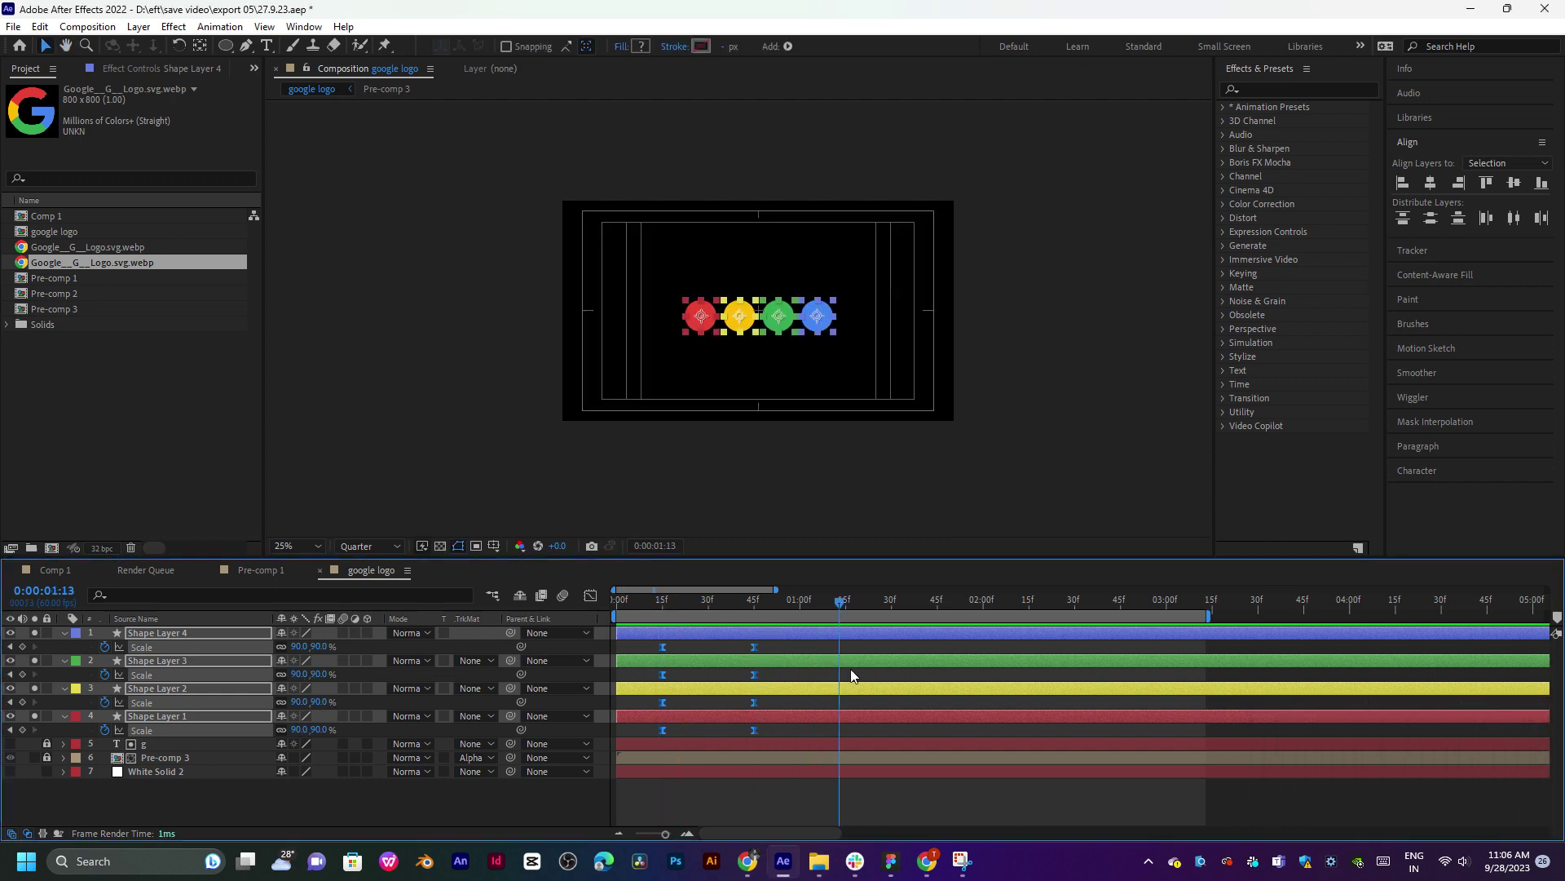
left_click(770, 642)
left_click_drag(758, 600, 671, 609)
key("space")
key("space")
left_click_drag(773, 640, 644, 730)
key("shift+F3")
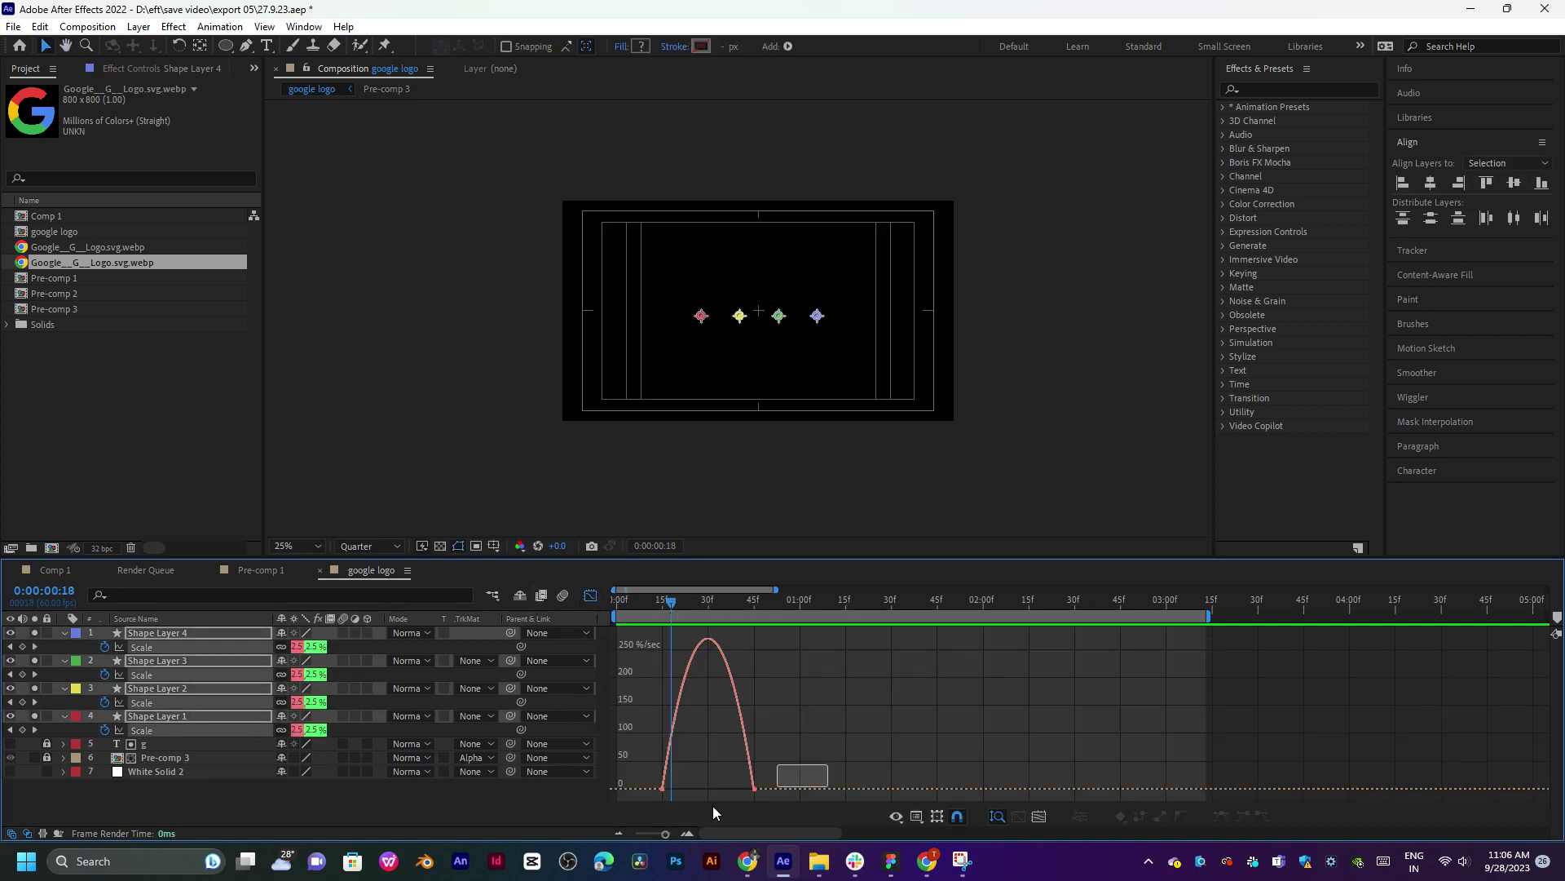
left_click_drag(739, 792, 684, 789)
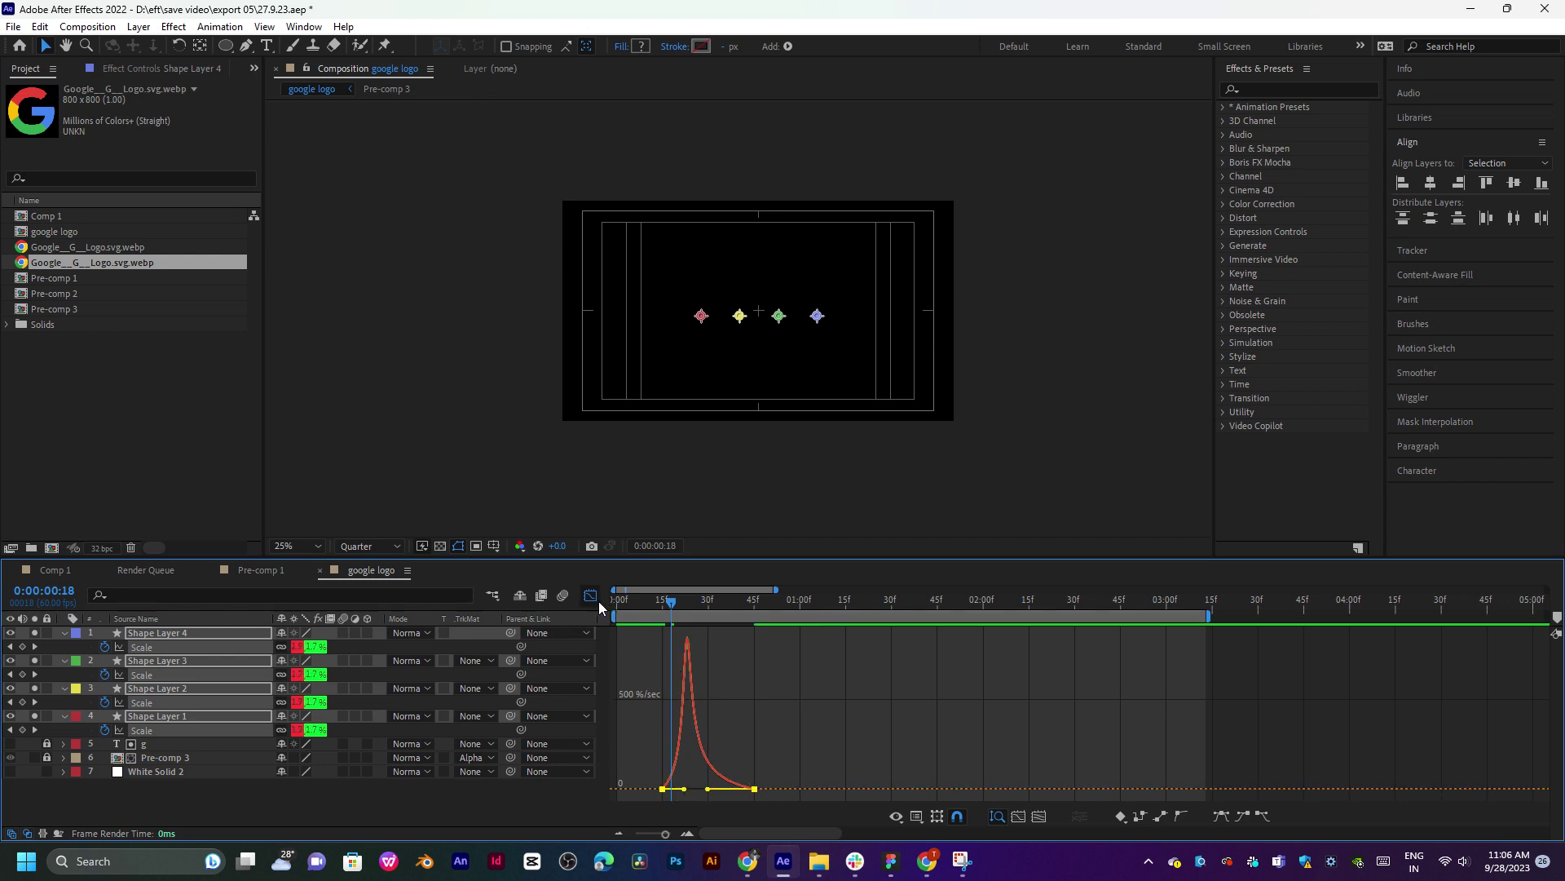
left_click(591, 595)
Play back the circles' scale-up animation several times to check the new easing.
left_click_drag(671, 604, 805, 629)
key("space")
key("space")
key("space")
left_click(635, 607)
key("space")
key("space")
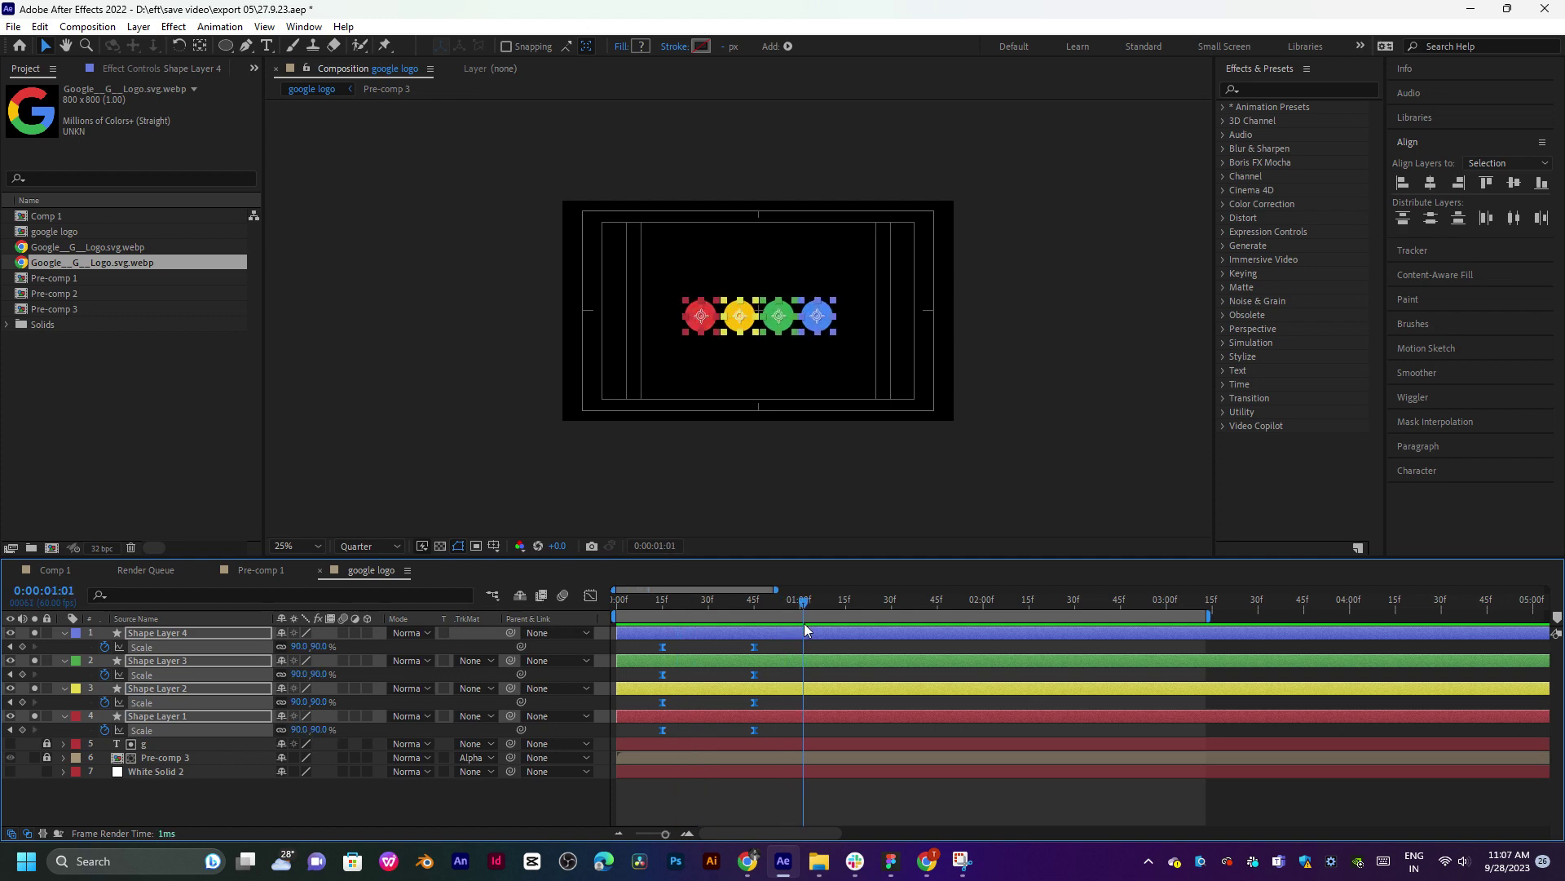
left_click_drag(801, 607, 671, 607)
key("space")
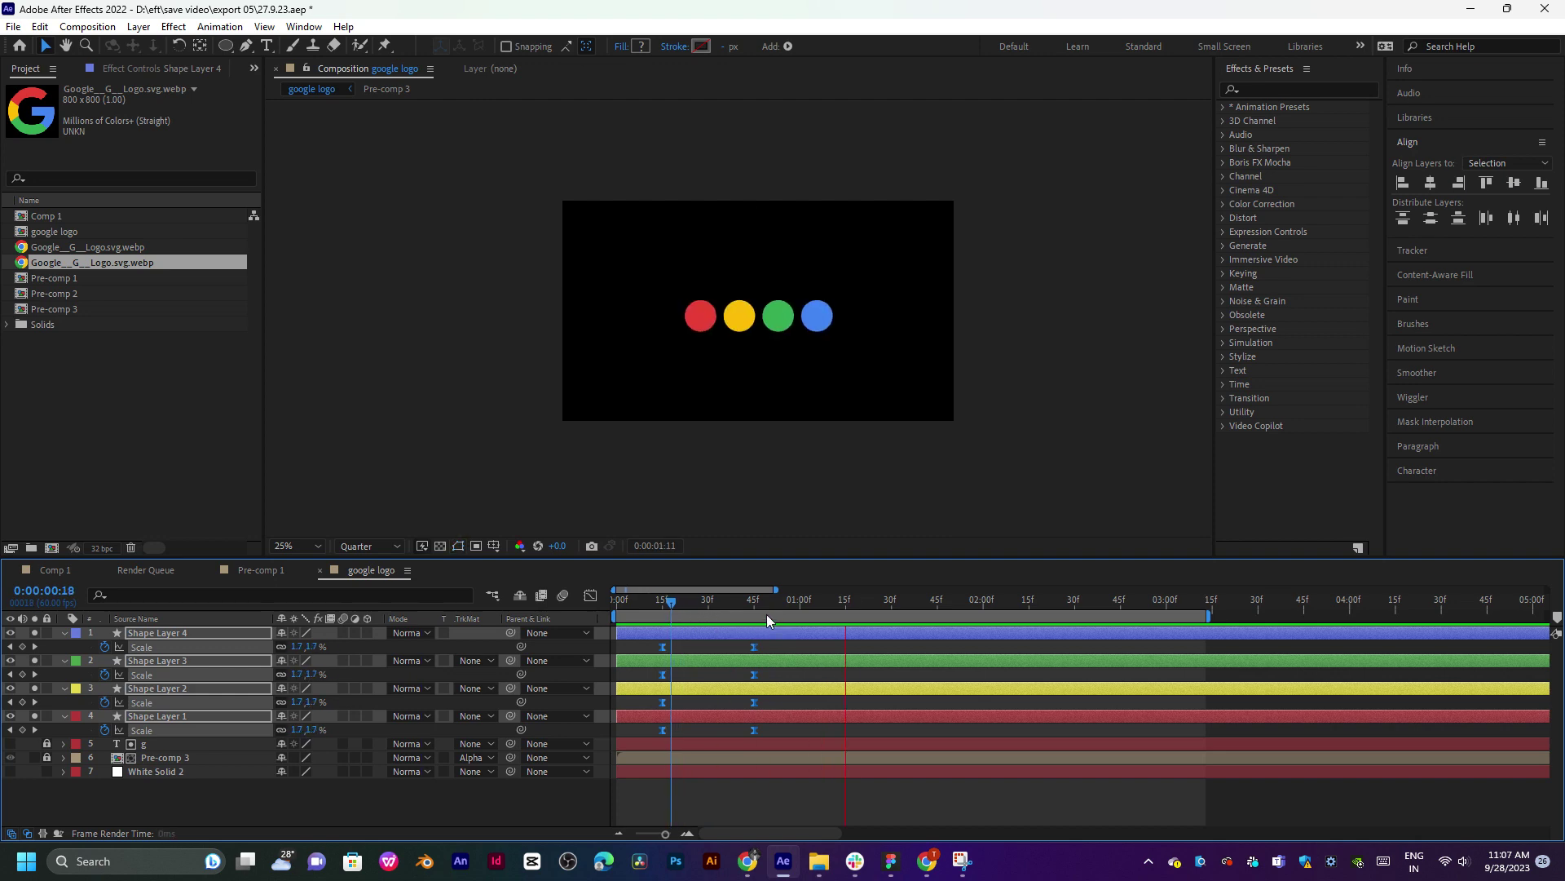
Go to 0:00:00:47, collapse the circle layers' keyframes, and add a null object to the composition.
left_click_drag(767, 615, 760, 613)
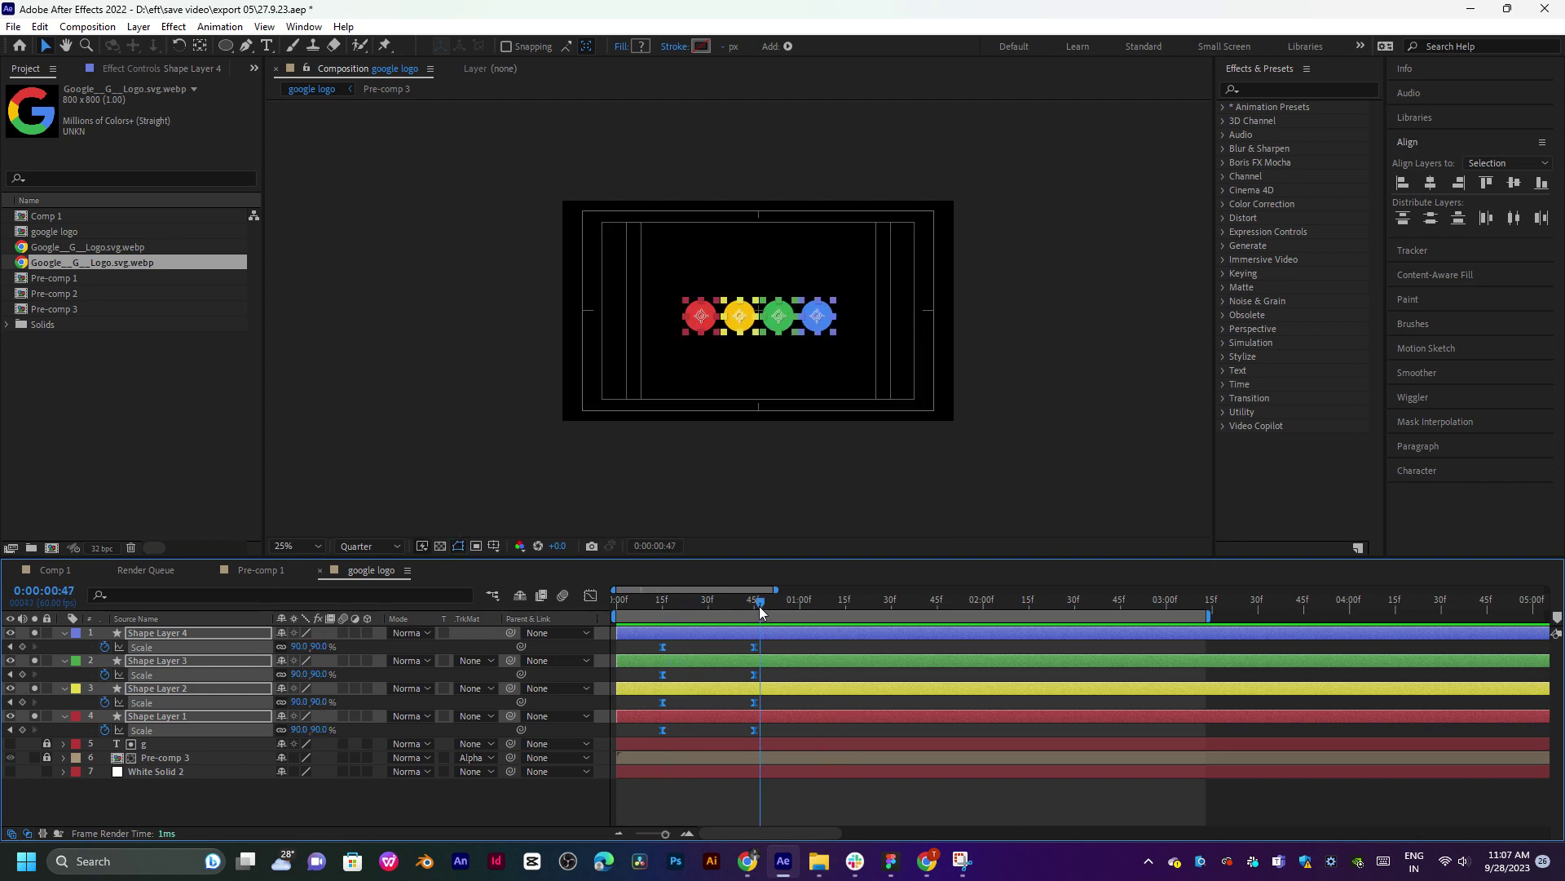
key("u")
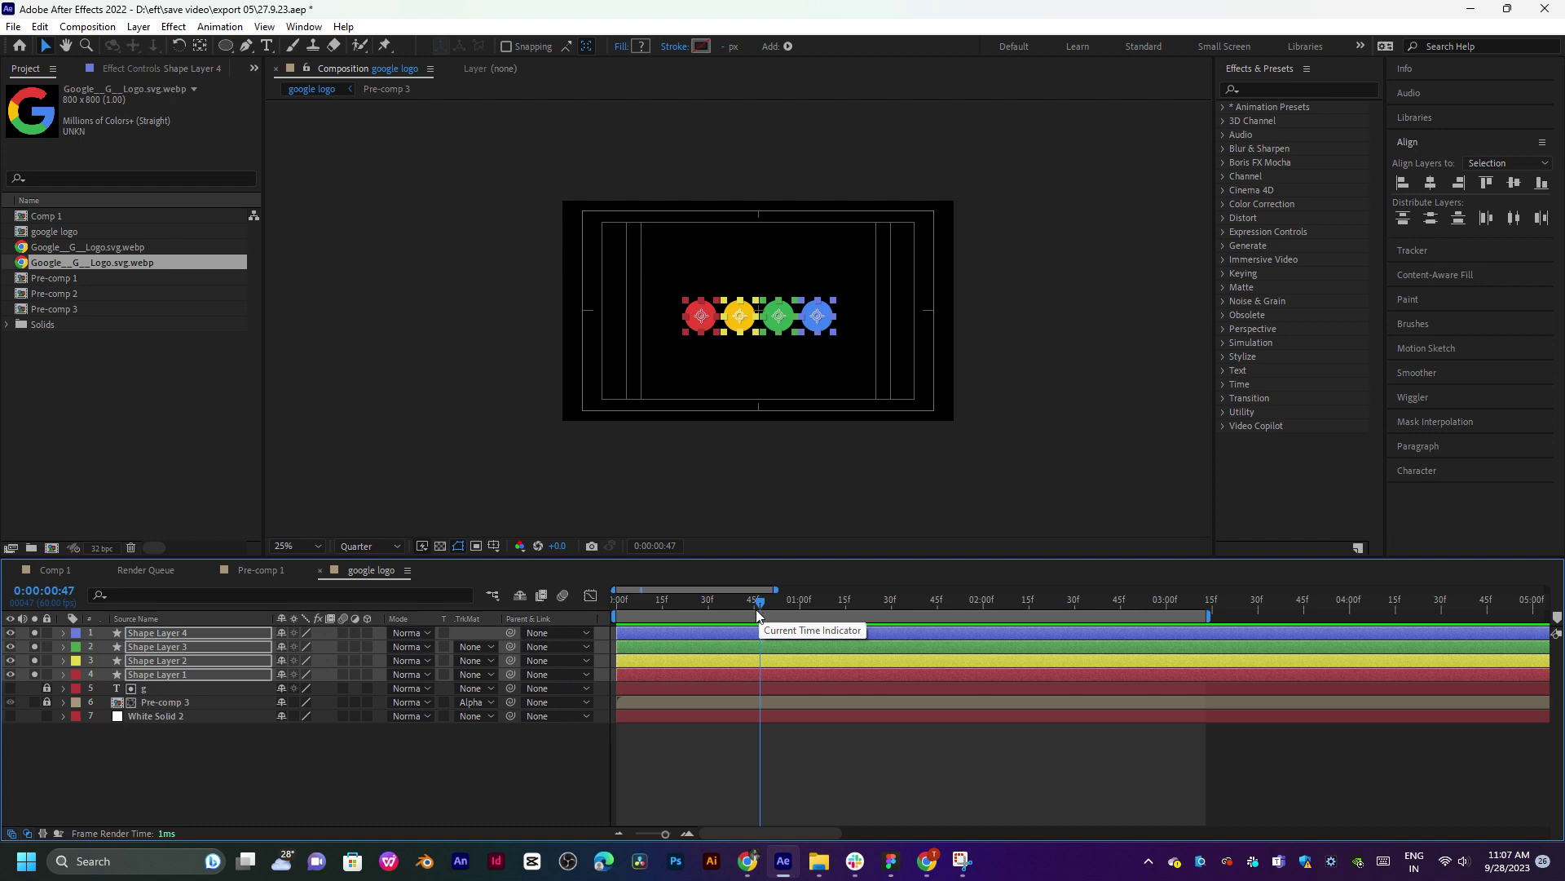
right_click(364, 779)
mouse_move(477, 576)
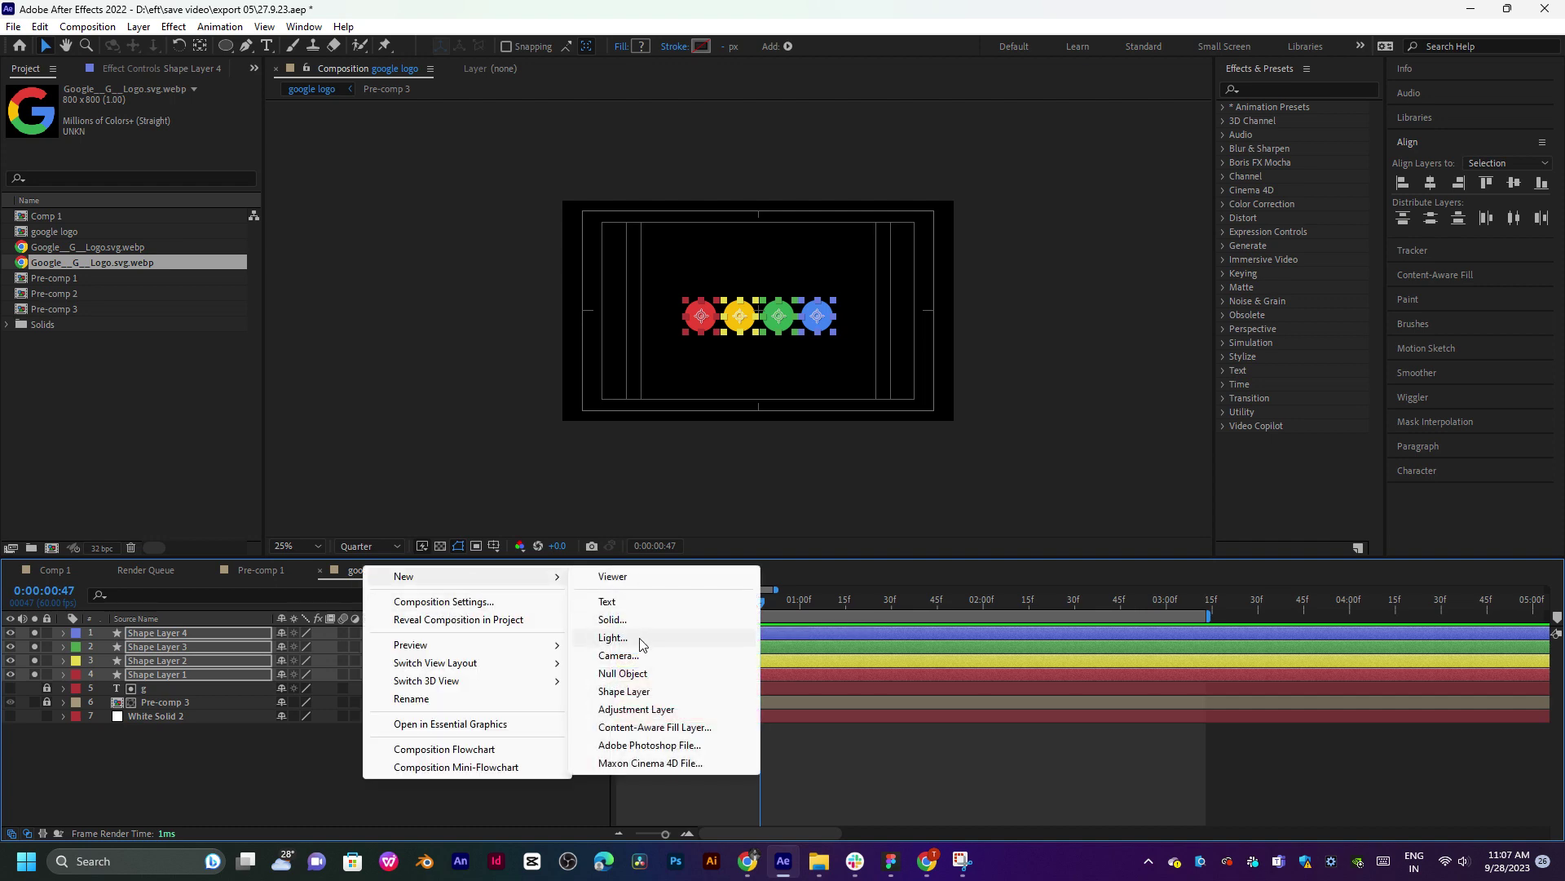
left_click(650, 676)
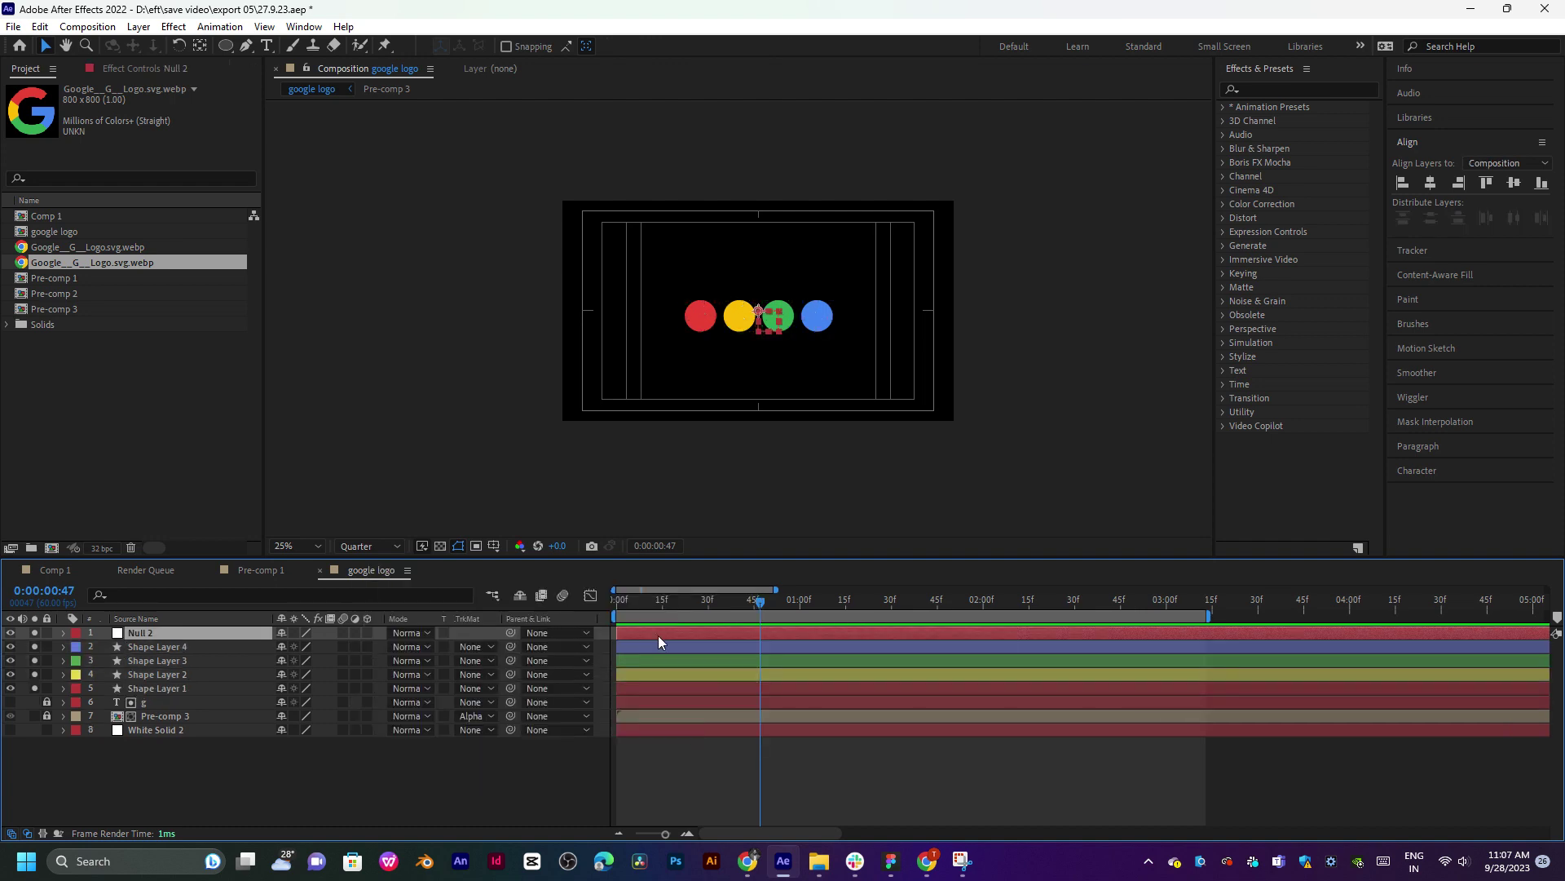
Center the anchor point of the Null 2 layer within its bounding box.
left_click(175, 647)
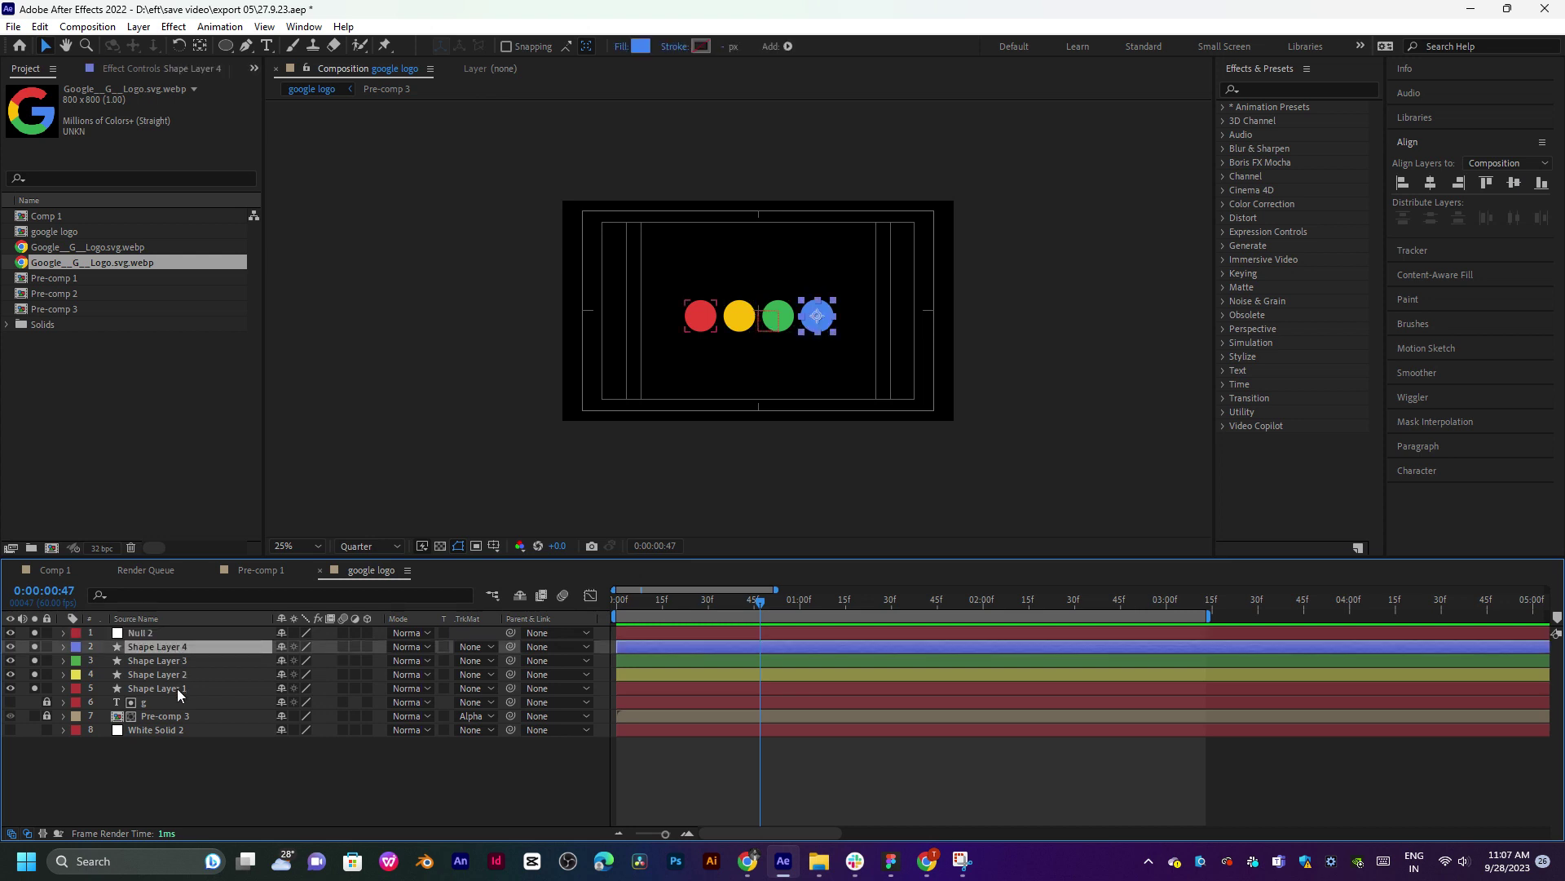
left_click(178, 688, "shift")
scroll(721, 364, "up", 4)
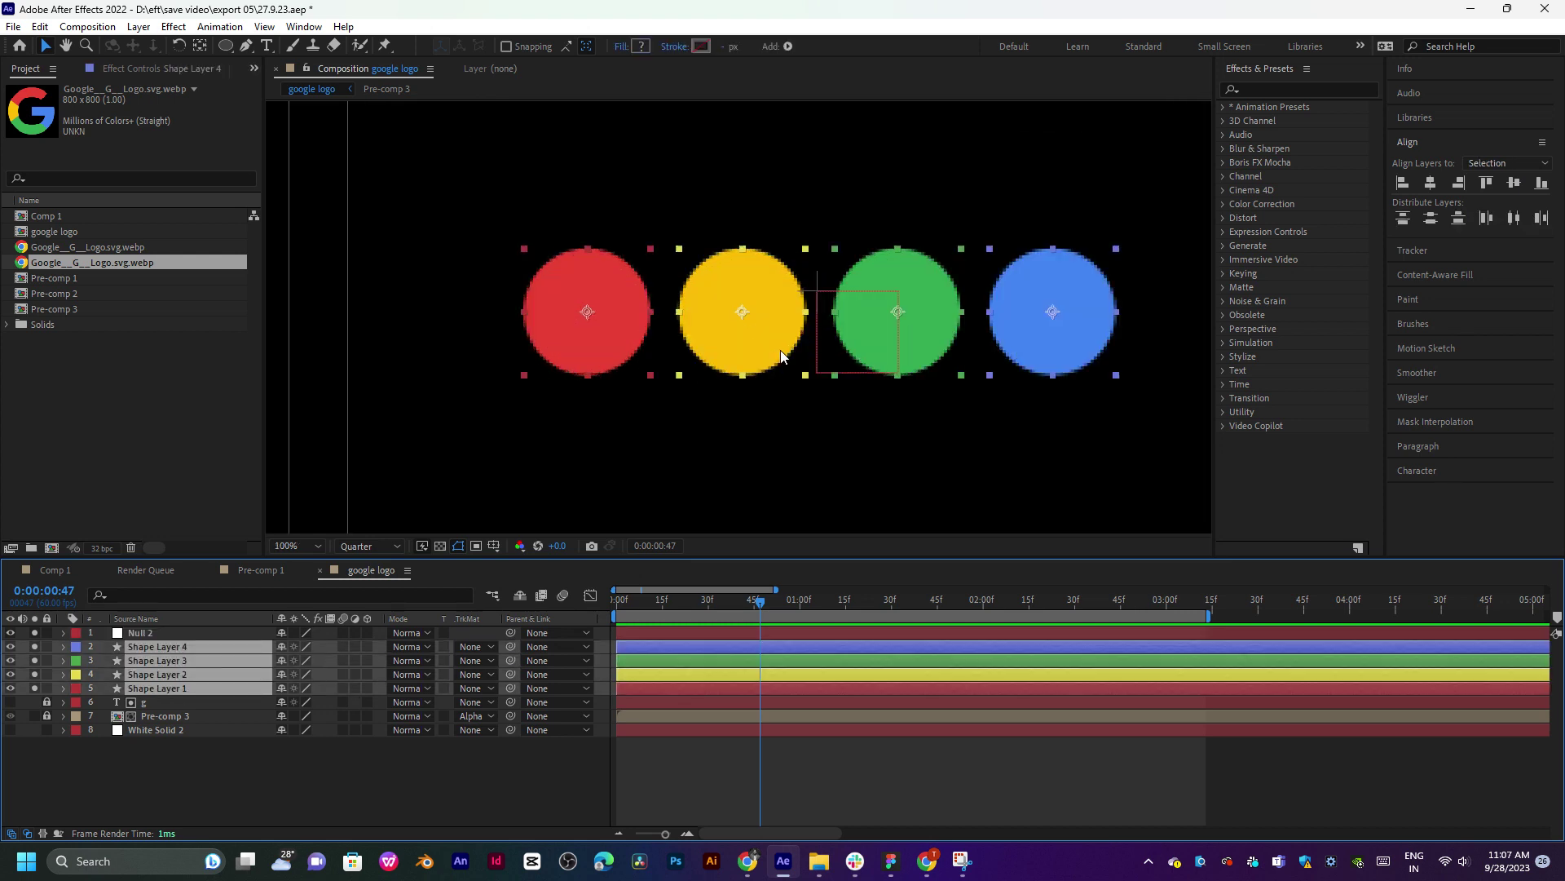
left_click(757, 634)
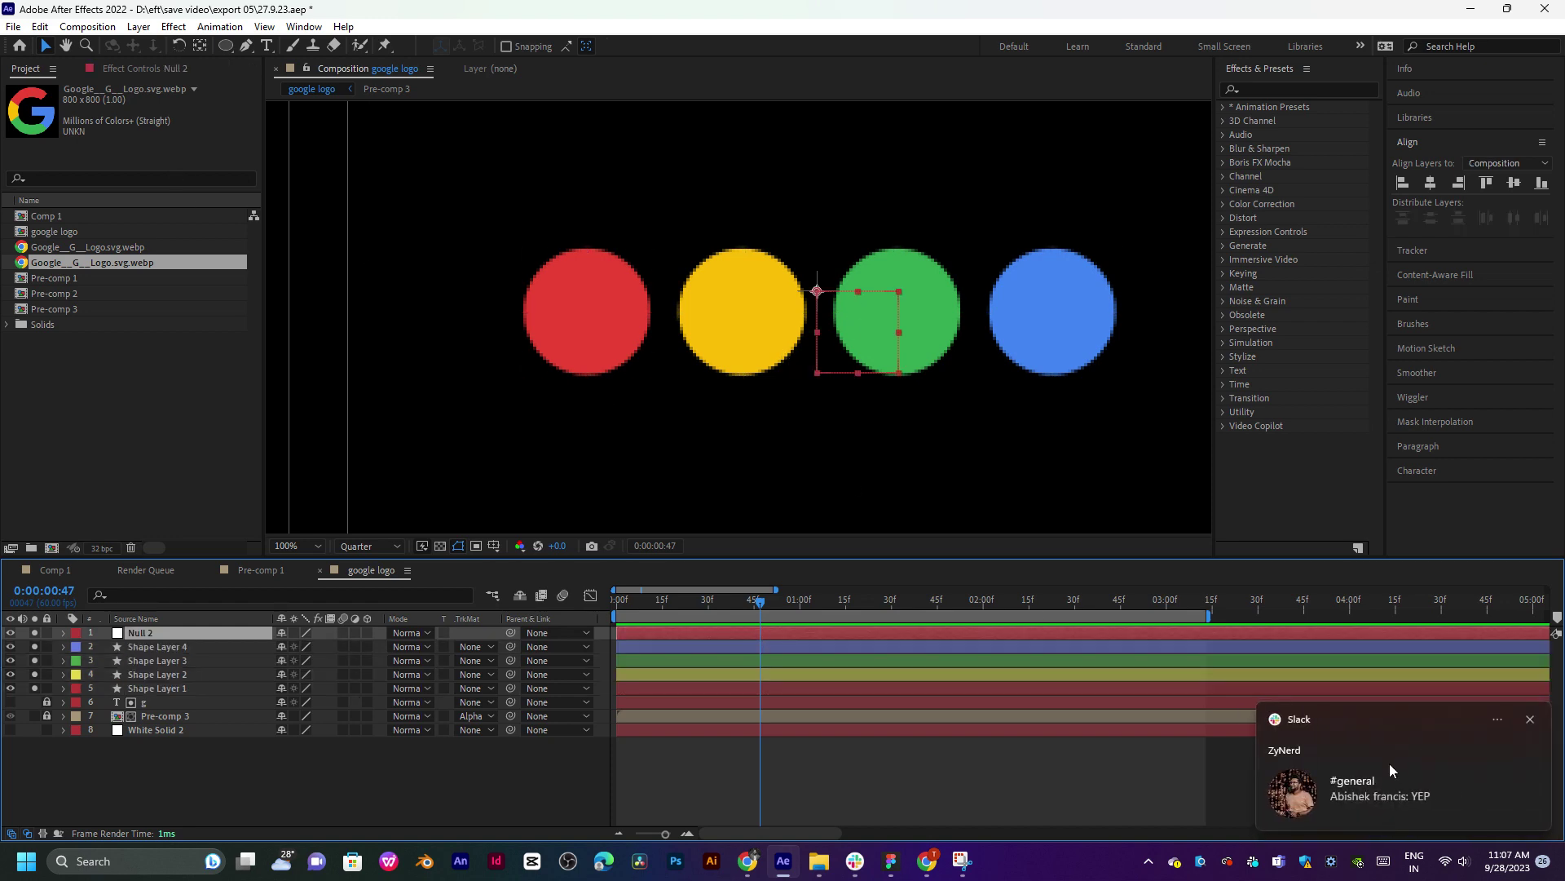
left_click_drag(1390, 765, 1527, 786)
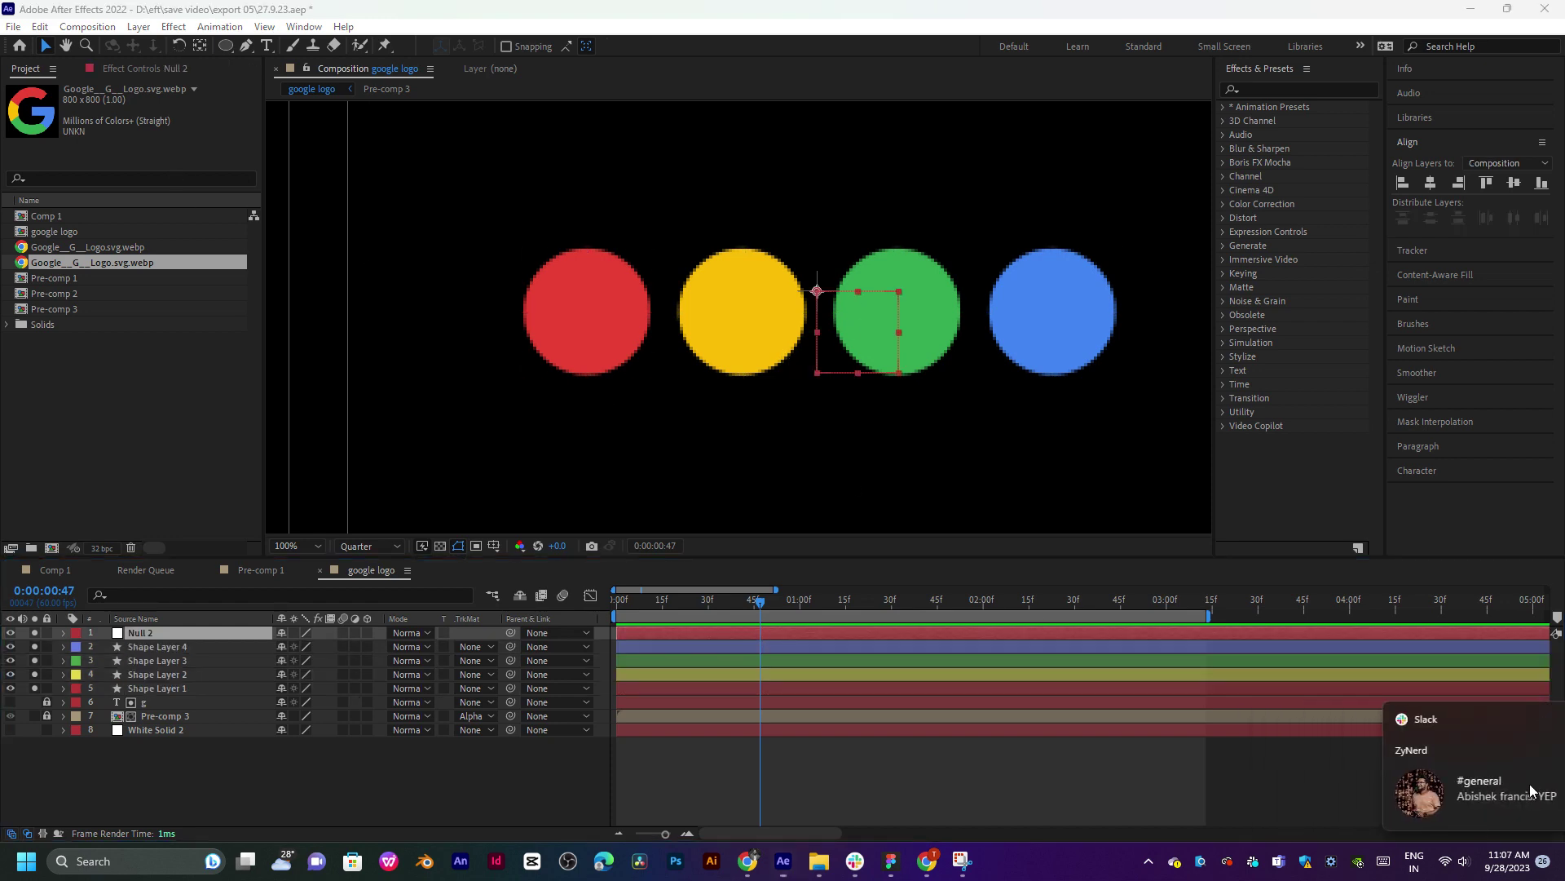
left_click(201, 46)
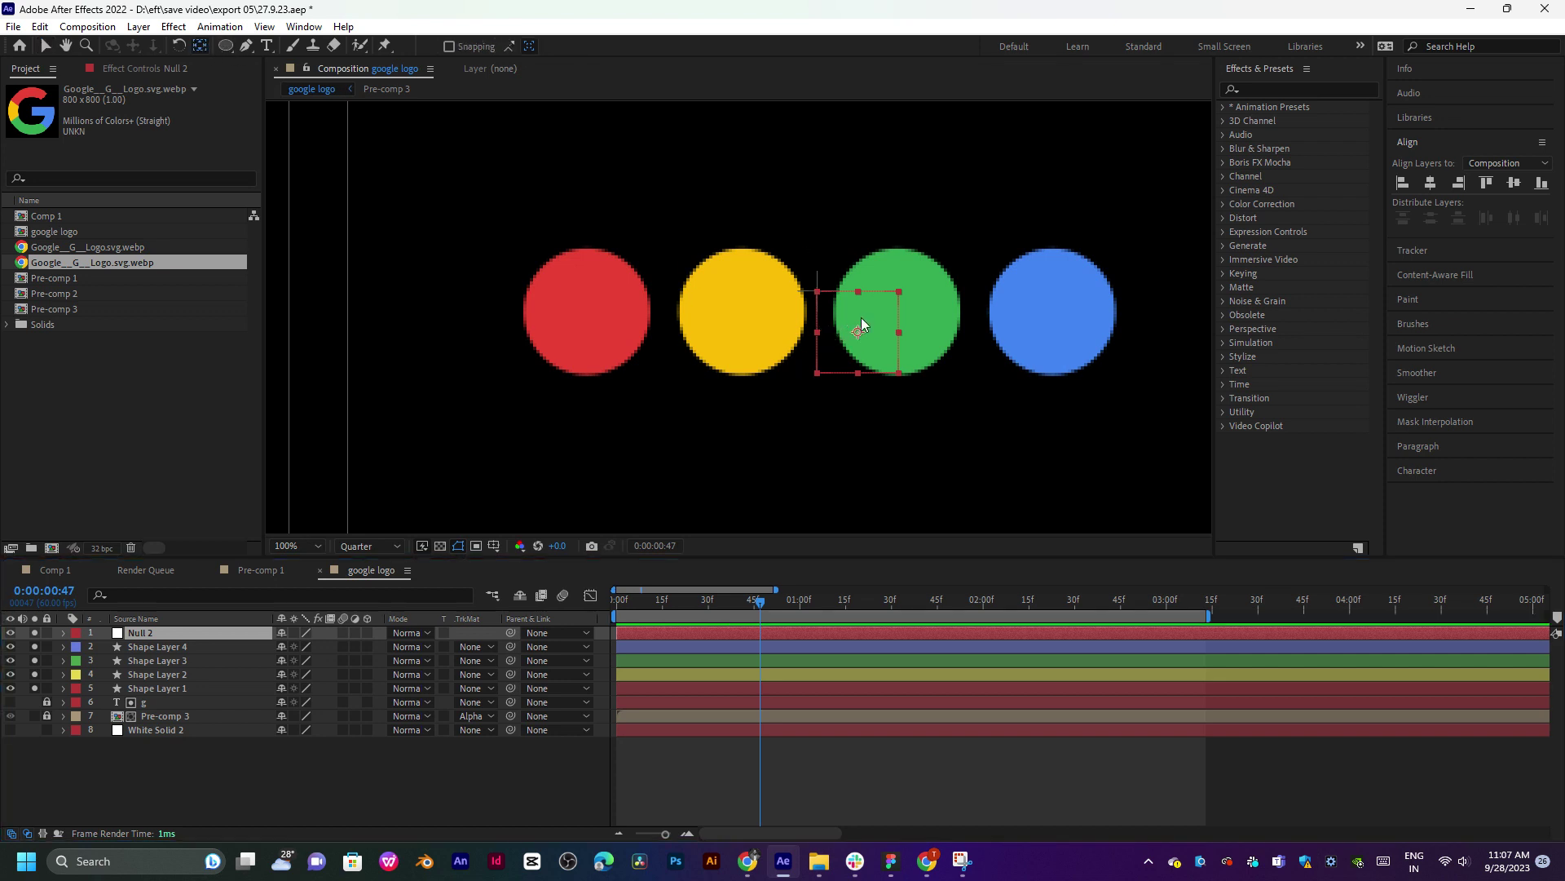
key("v")
Center the null in the composition, and lower it between the yellow and green circles to the row's mid-height.
left_click_drag(868, 315, 829, 291)
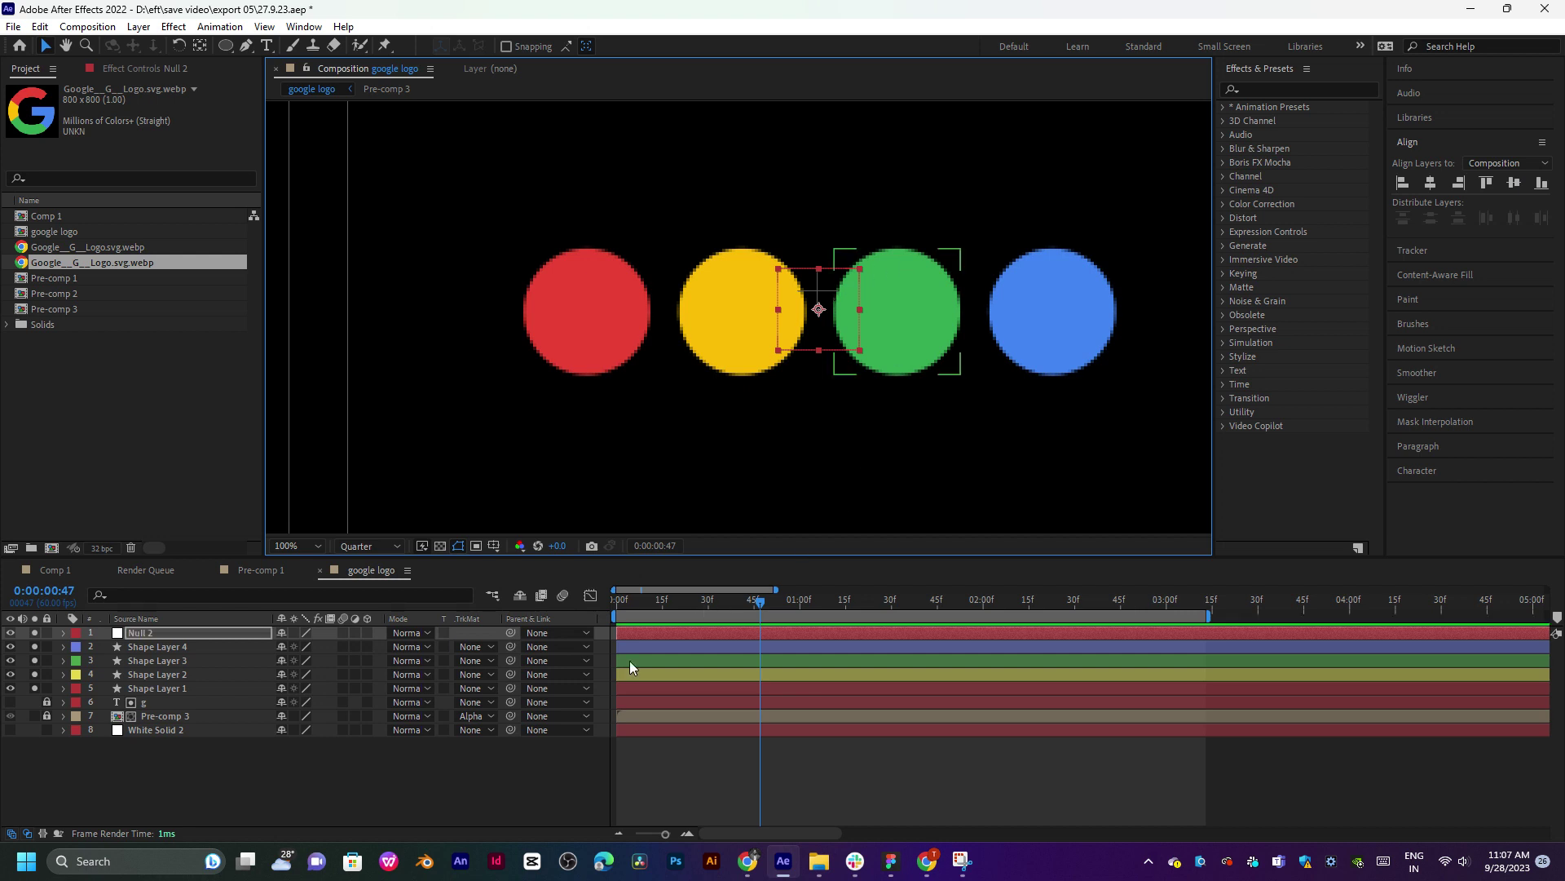
left_click(1430, 193)
left_click(1504, 184)
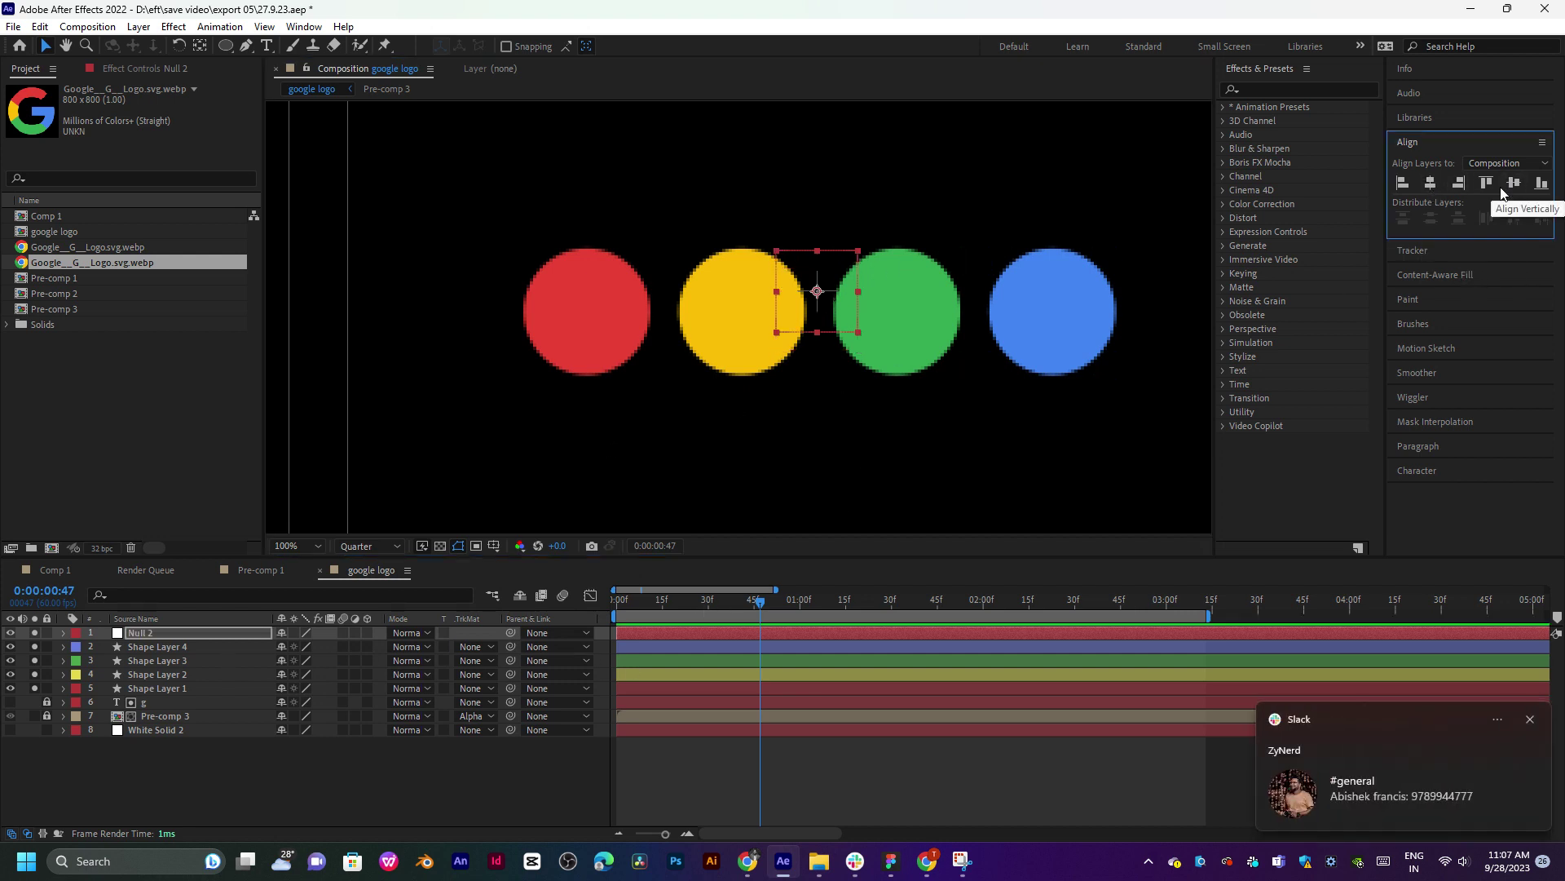
left_click(830, 310)
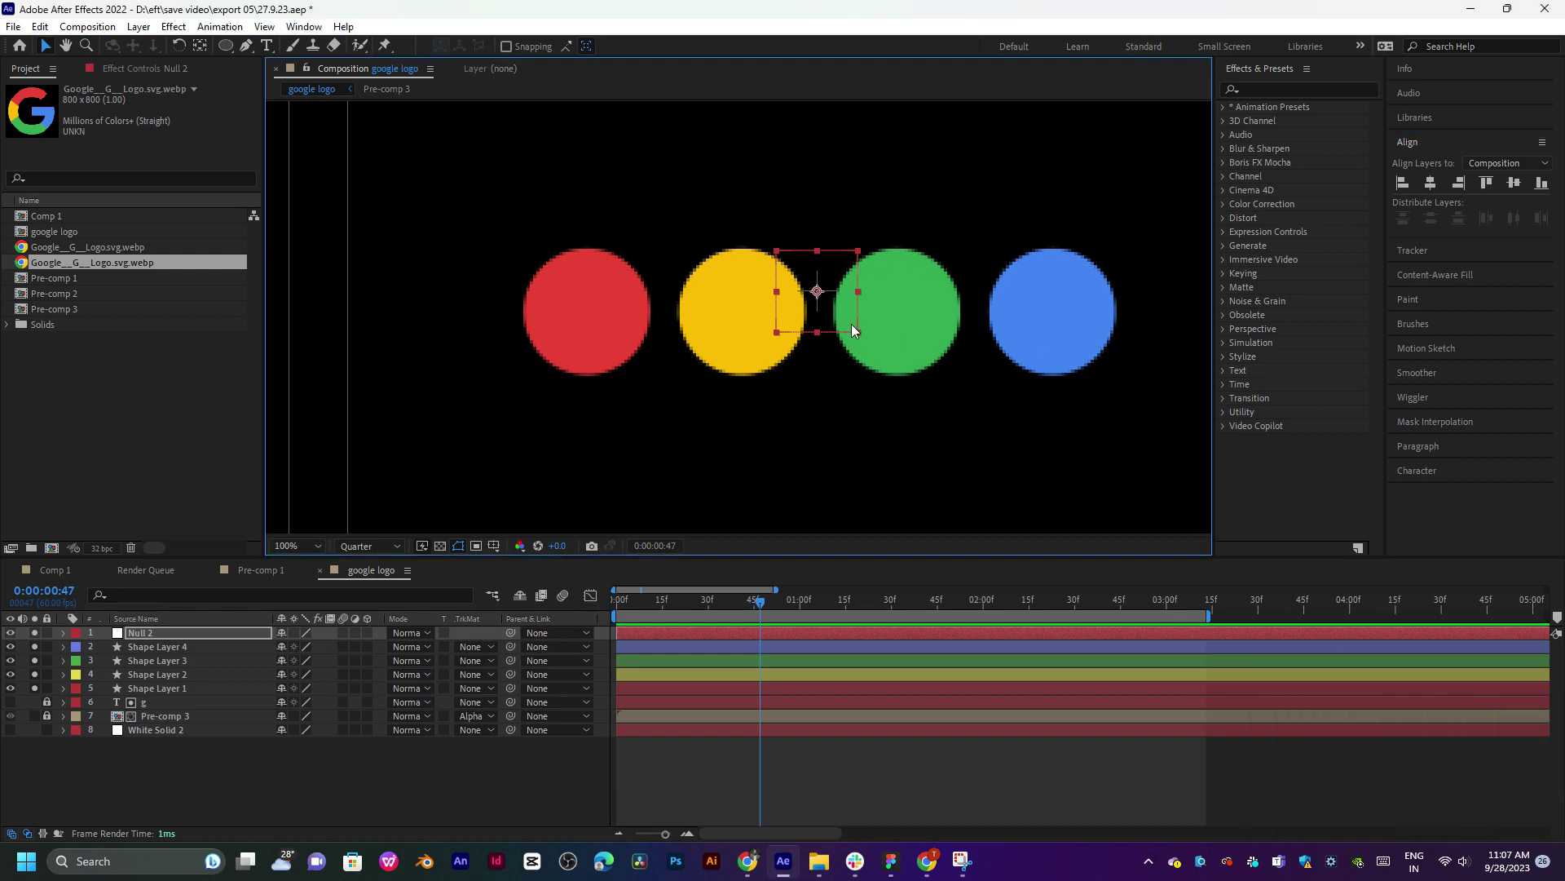
left_click_drag(830, 321, 832, 343)
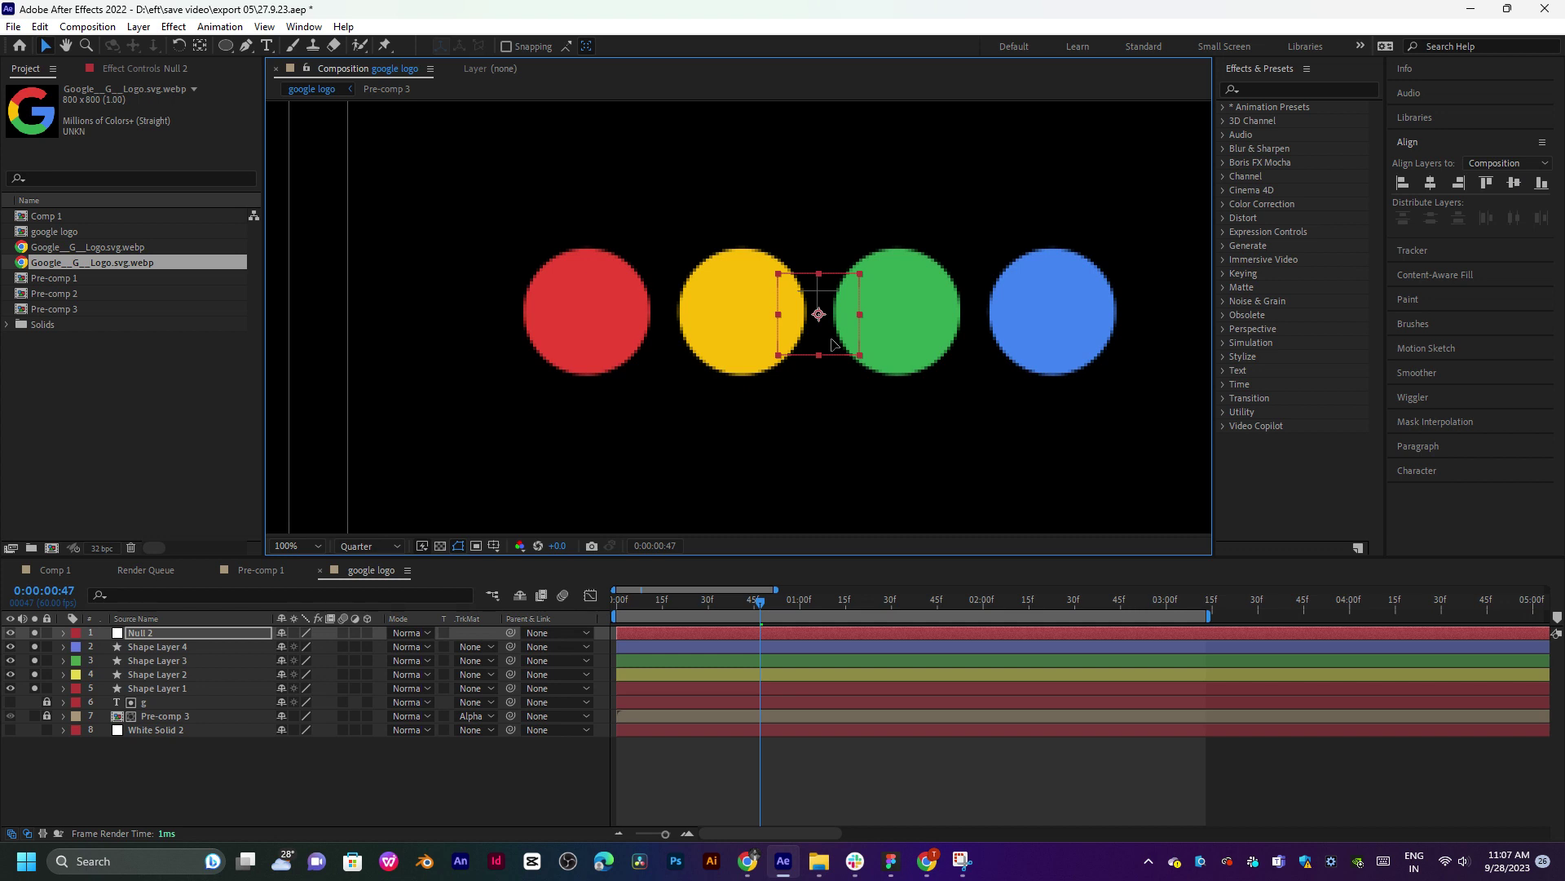
Parent the four circle layers, Shape Layer 1 through Shape Layer 4, to Null 2.
left_click(130, 646)
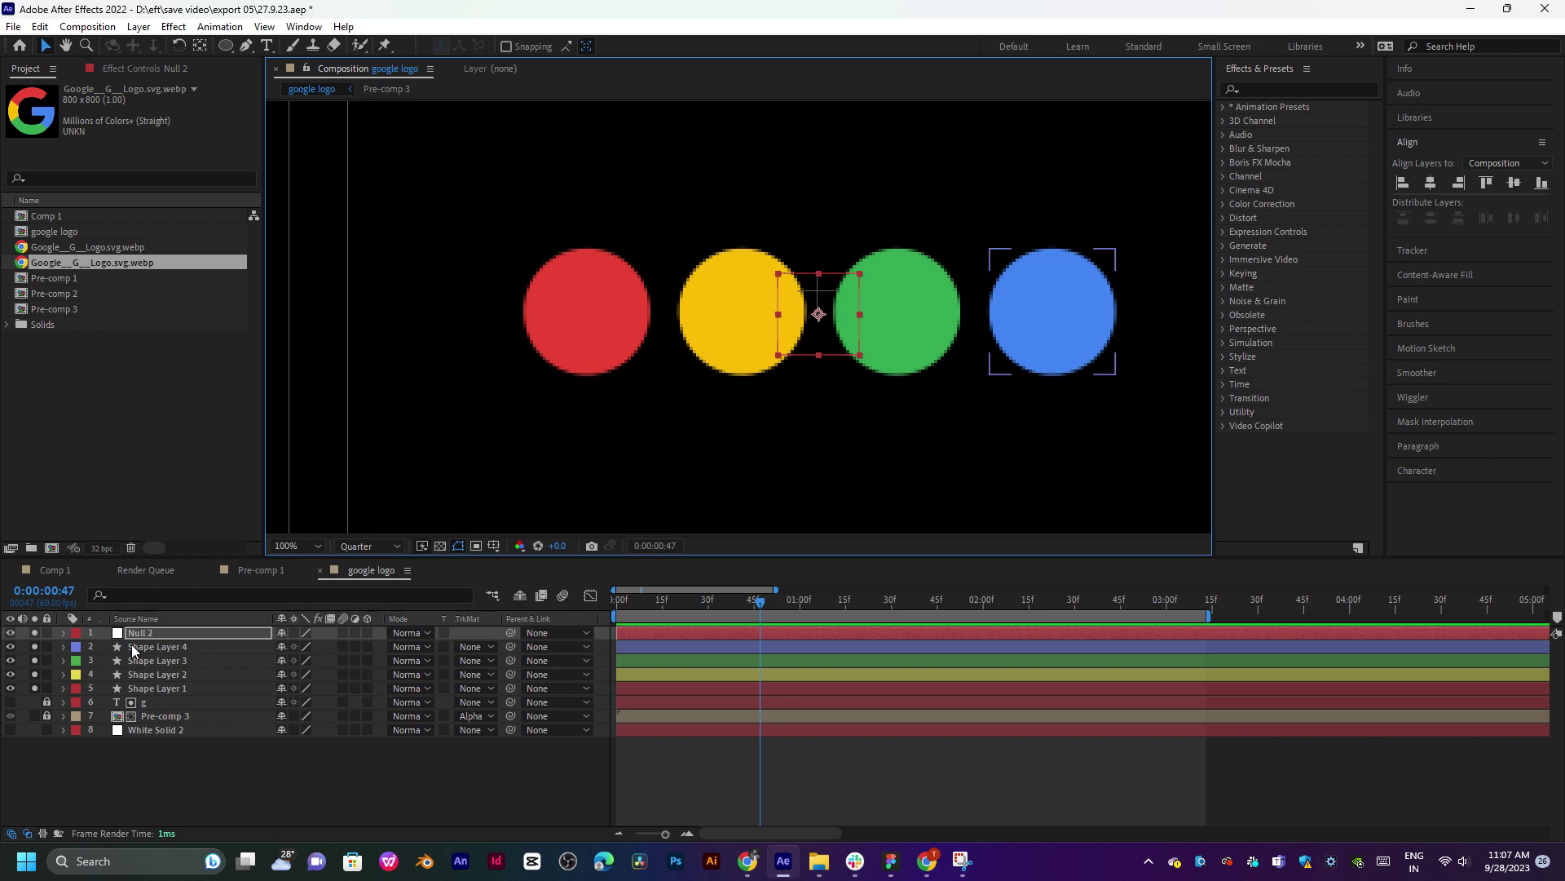
left_click(160, 674, "shift")
left_click(160, 687, "shift")
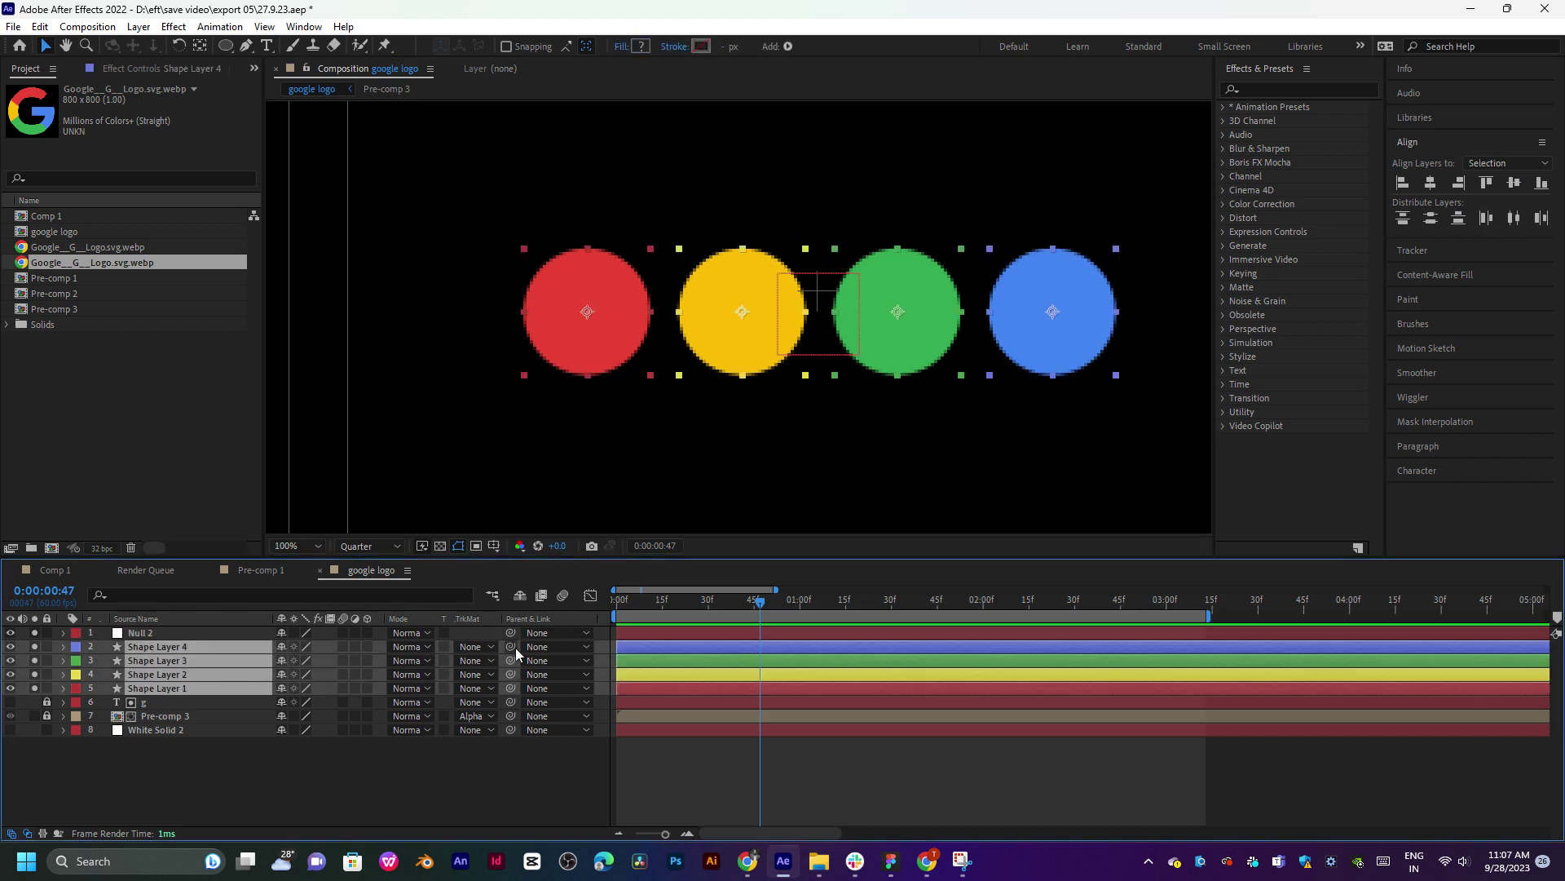
left_click_drag(515, 647, 184, 637)
Keyframe the position of Null 2 at 0:00:00:47, and set its X position to 411 at 0:00:01:01.
key("comma")
key("comma")
left_click(773, 636)
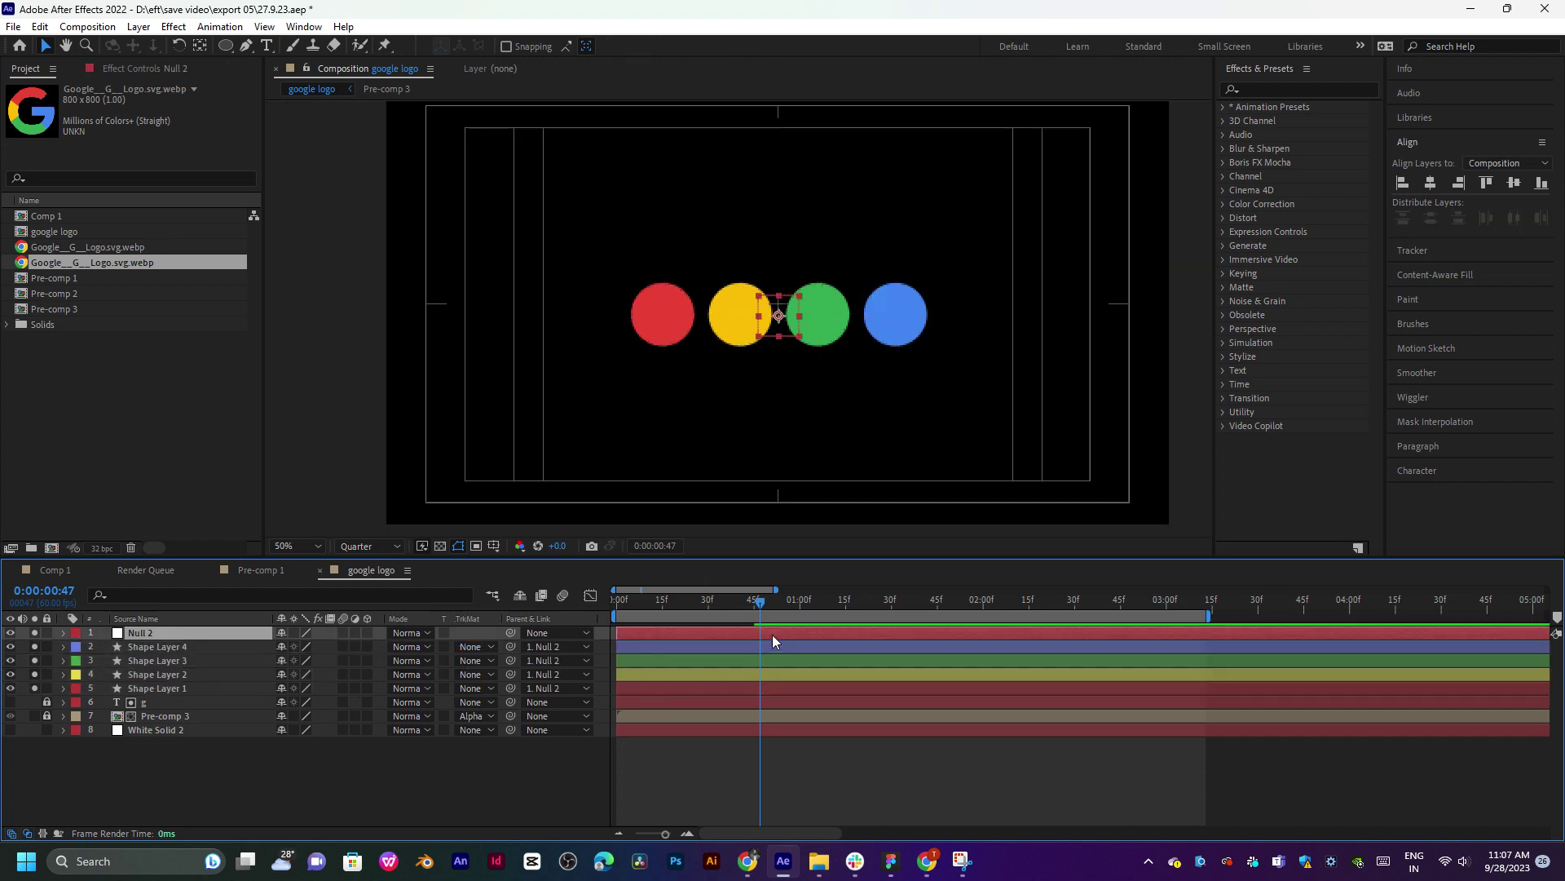
key("p")
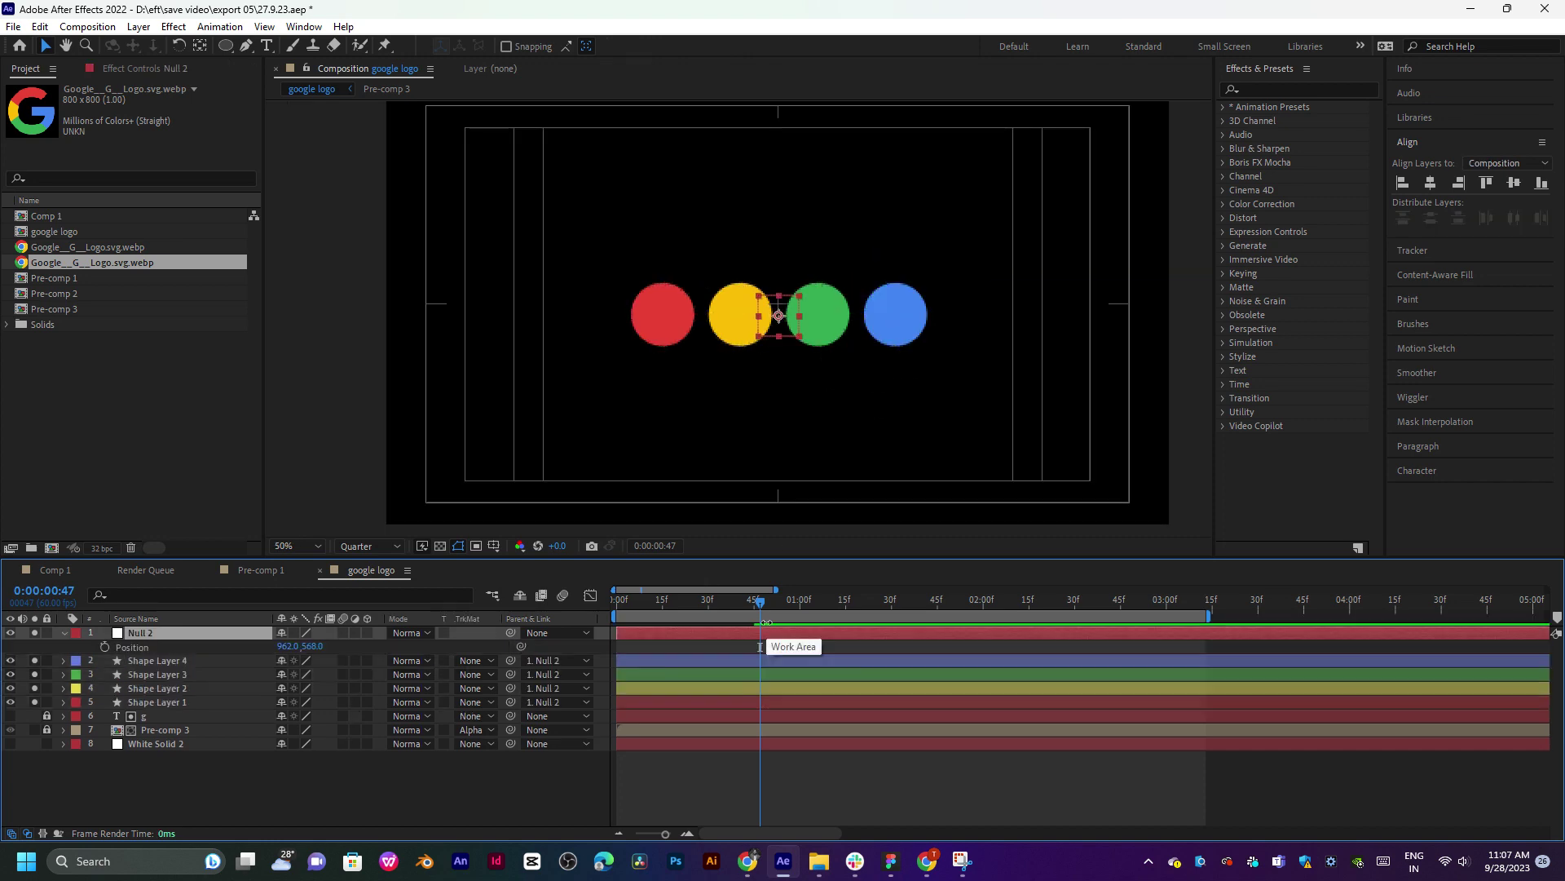
left_click(105, 647)
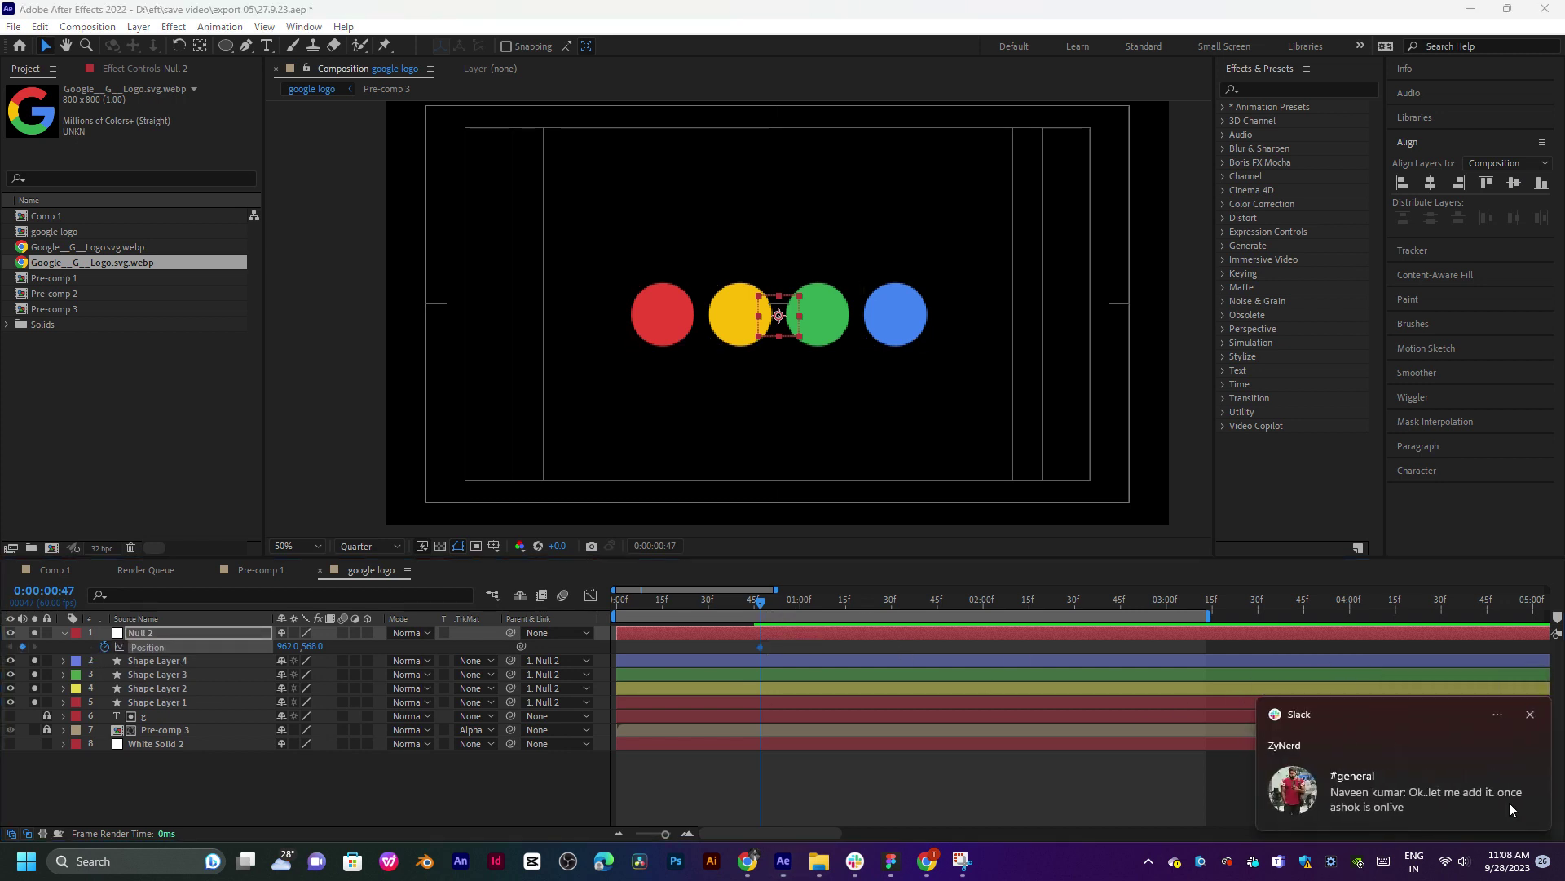
left_click(803, 603)
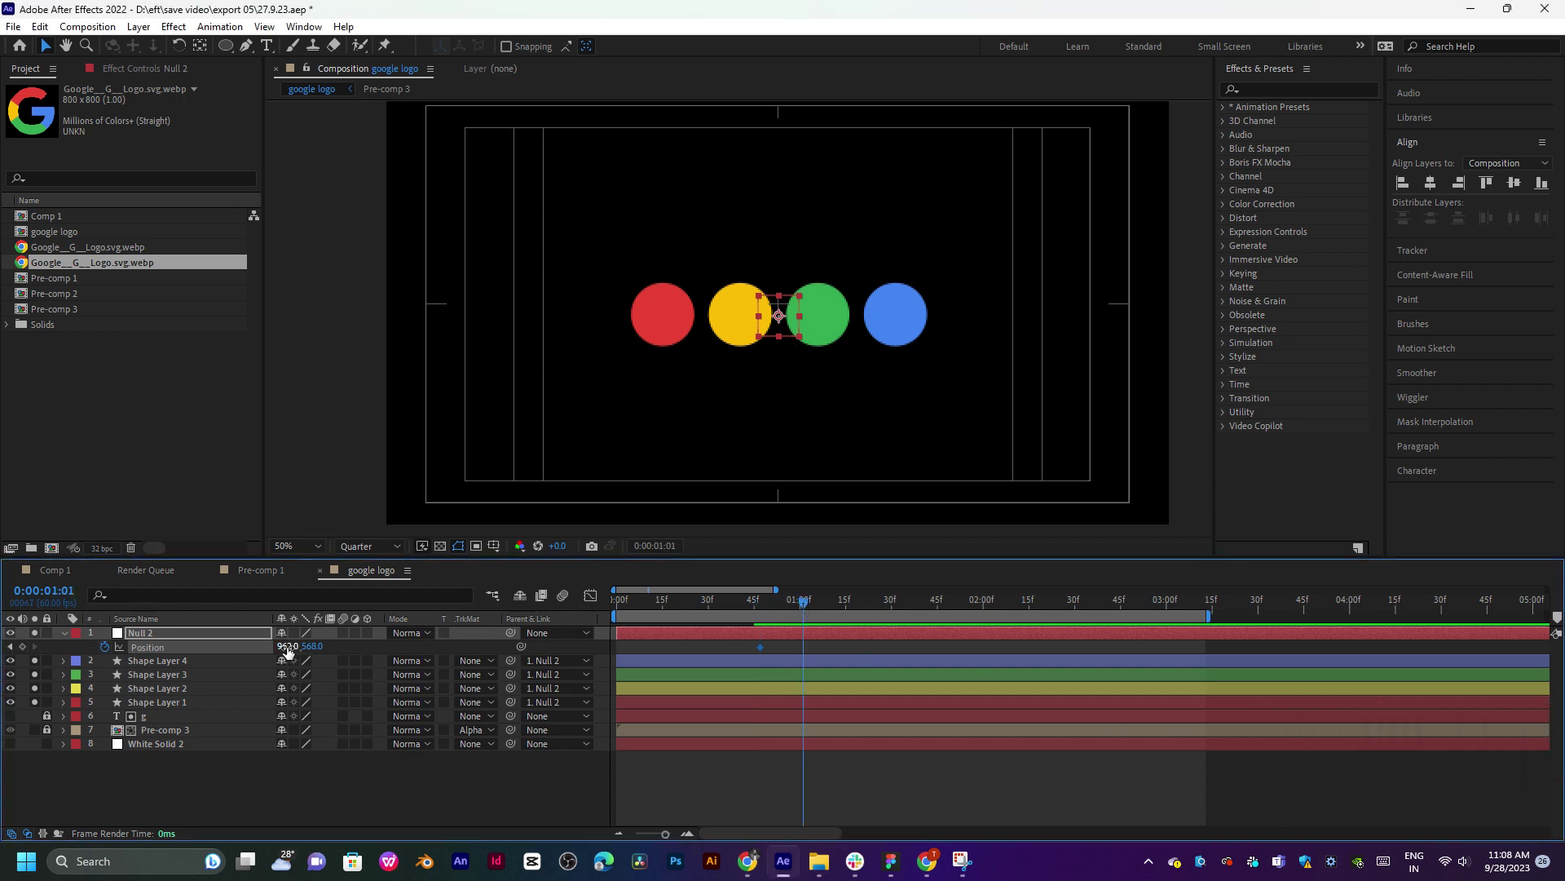
left_click_drag(287, 649, 268, 651)
key("ctrl+z")
left_click(372, 645)
left_click_drag(299, 649, 11, 649)
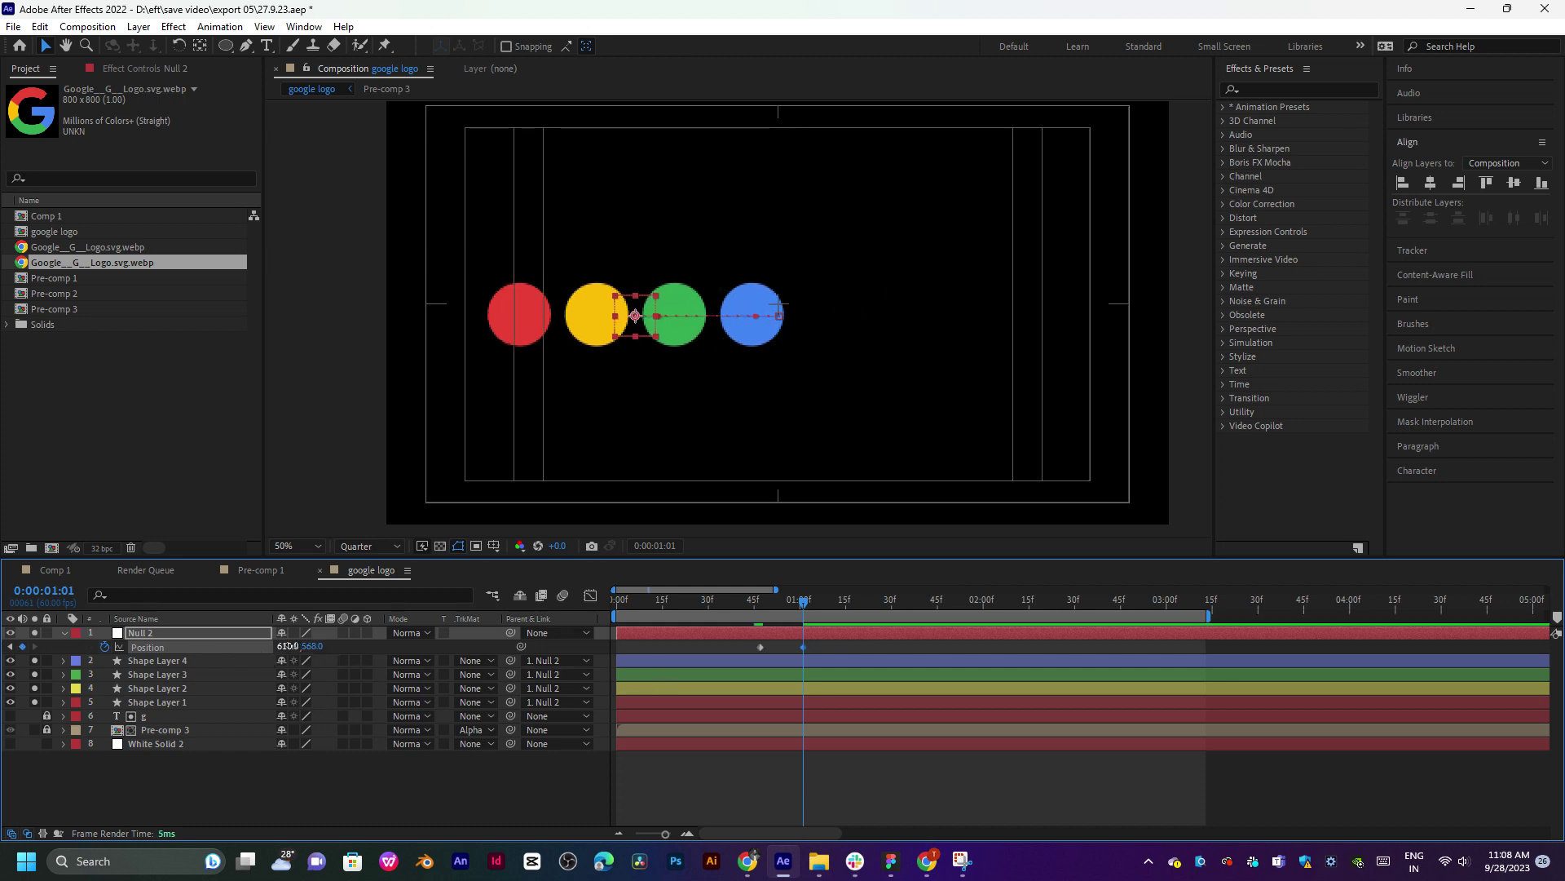
left_click_drag(287, 646, 151, 664)
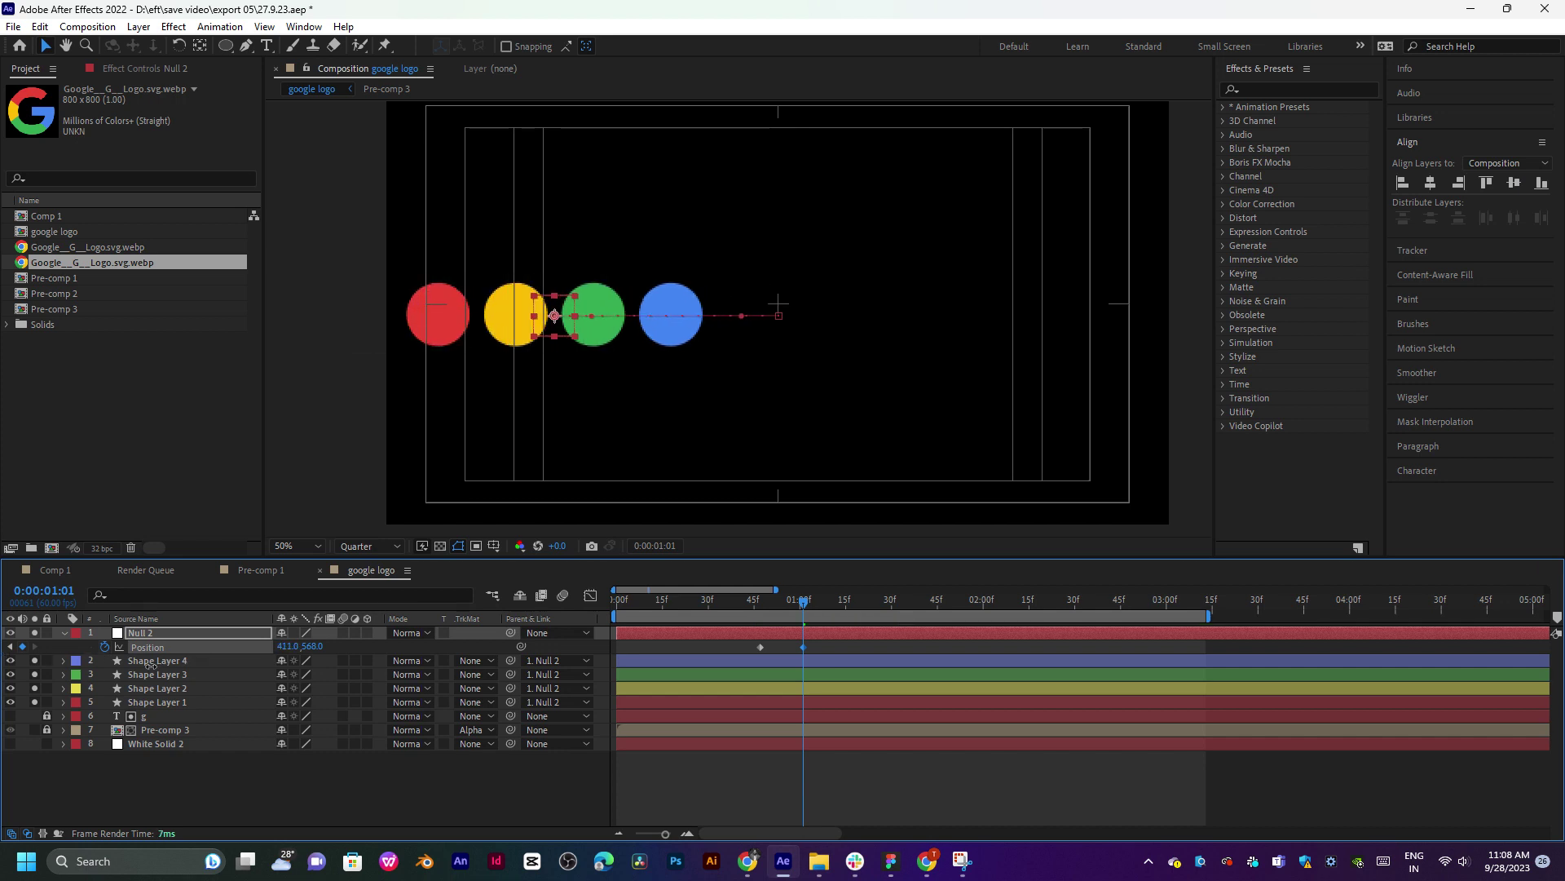
Play back the circles' sideways slide from 0:00:00:47.
left_click(762, 604)
key("space")
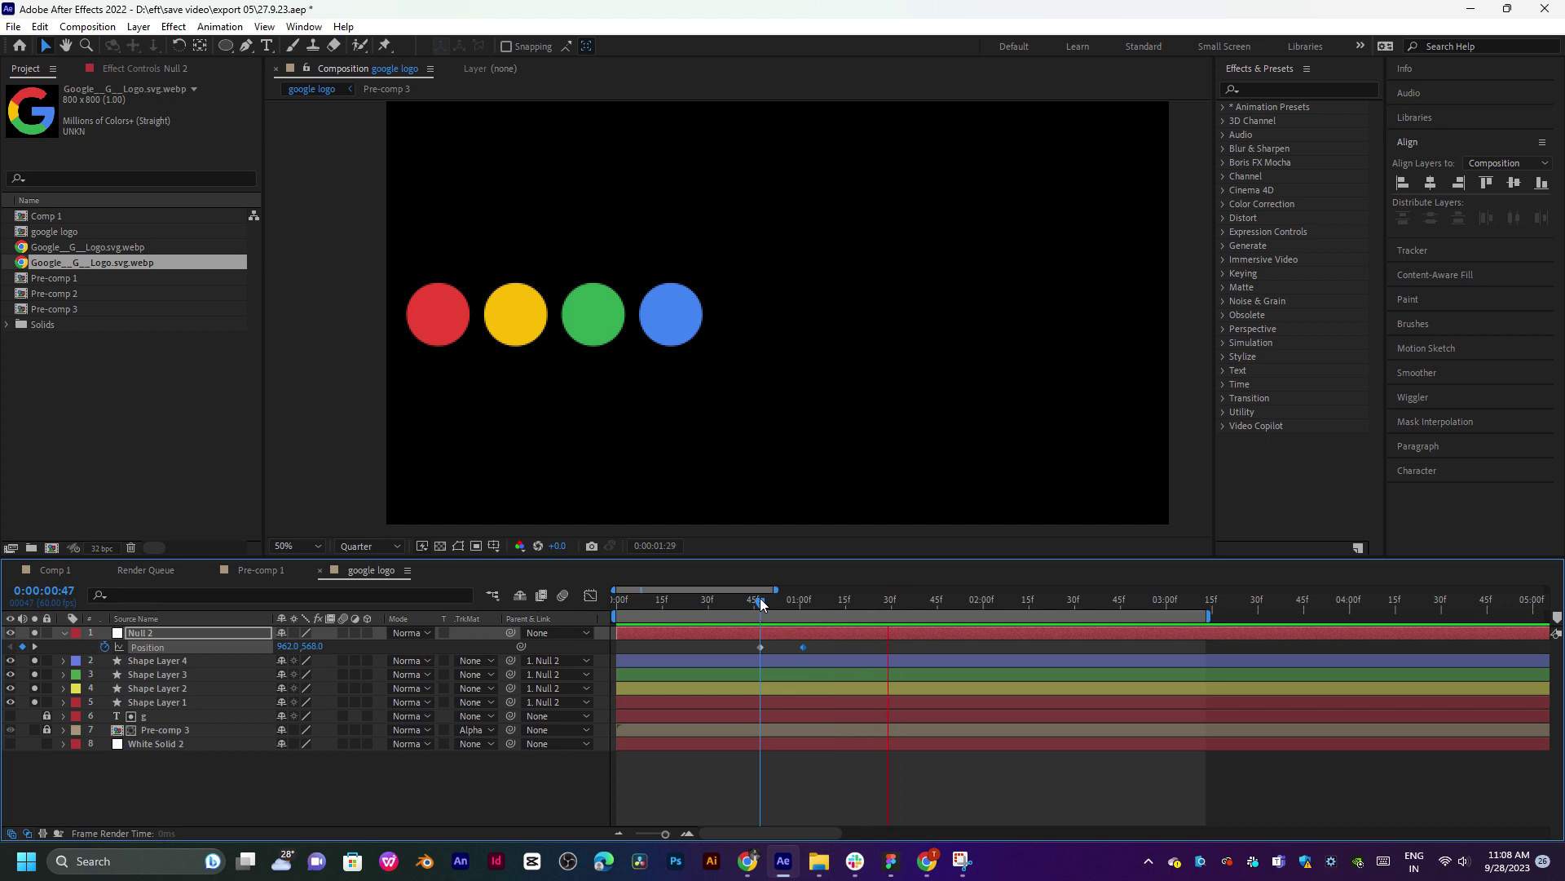
key("space")
Keyframe the rotation of Null 2 at 0:00:00:47, and set it to -180° at 0:00:01:01.
left_click_drag(762, 604, 760, 610)
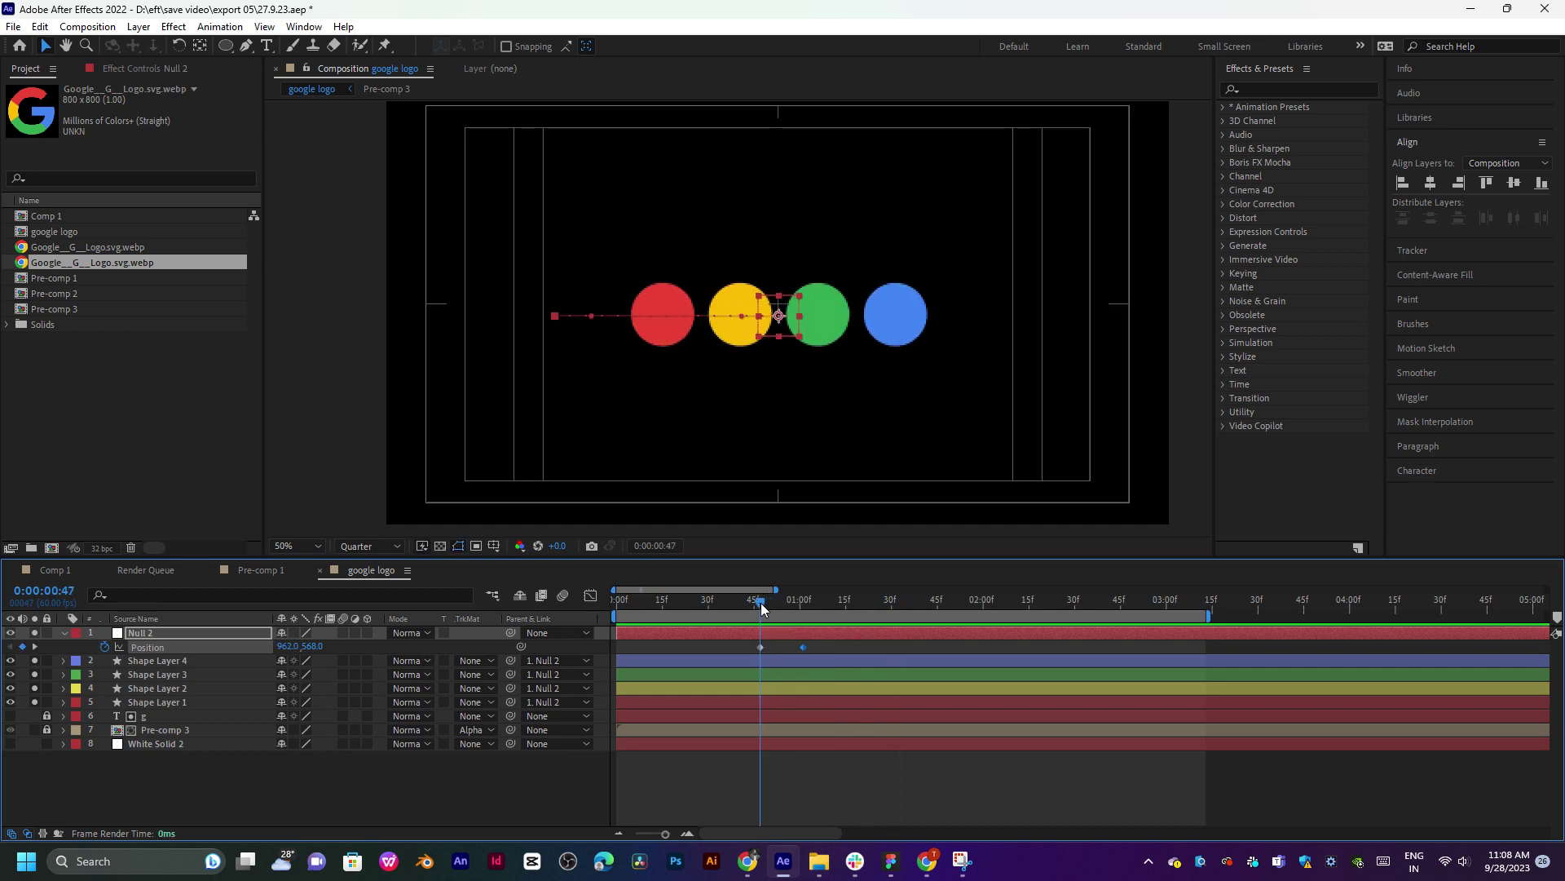
key("shift+r")
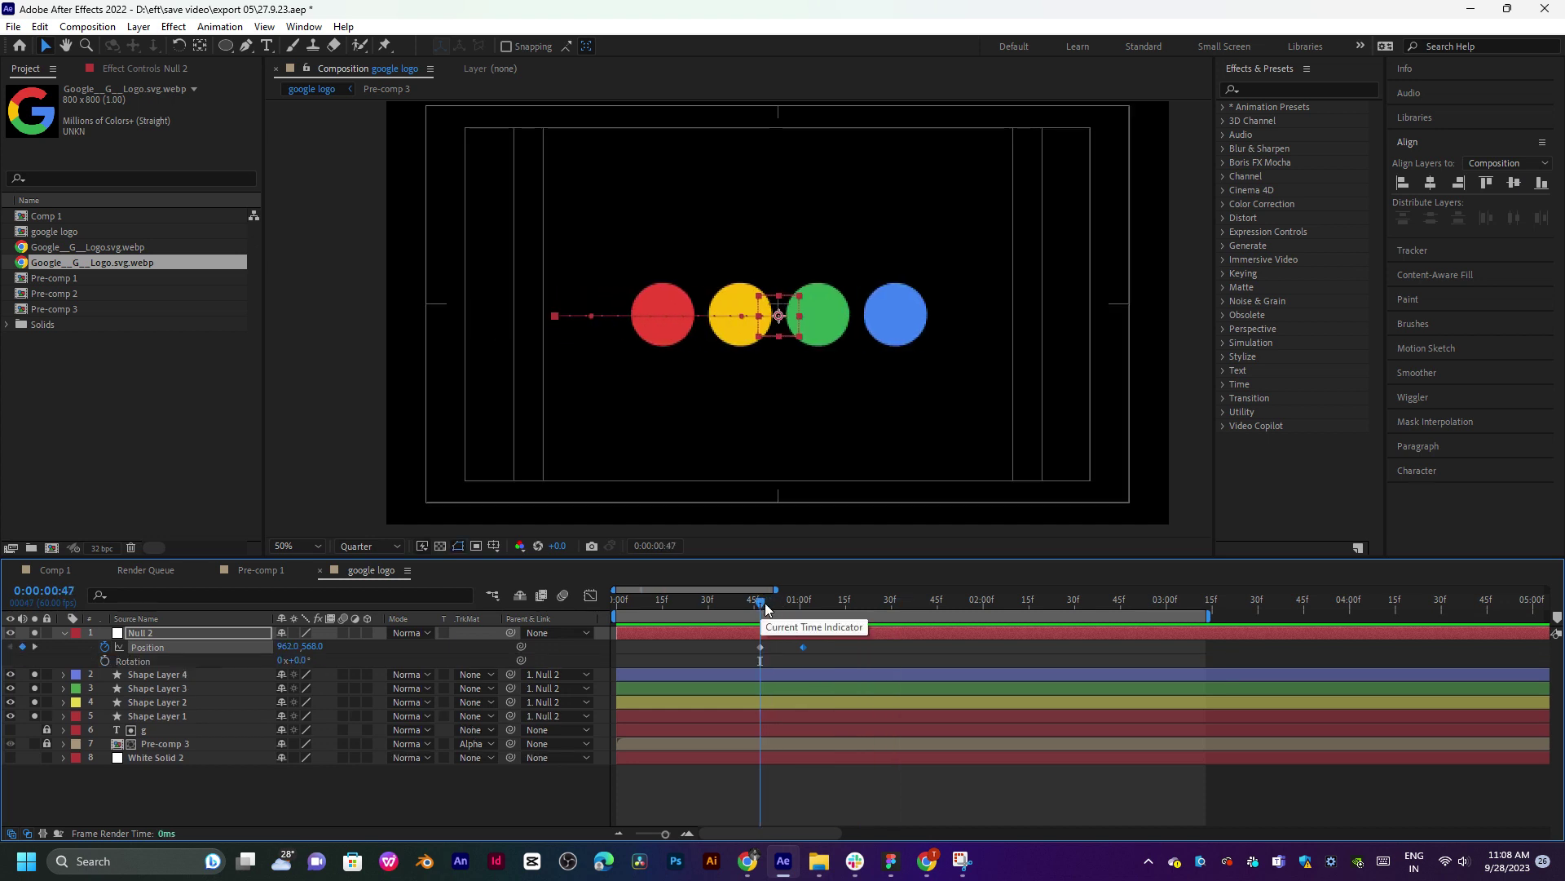
left_click(105, 660)
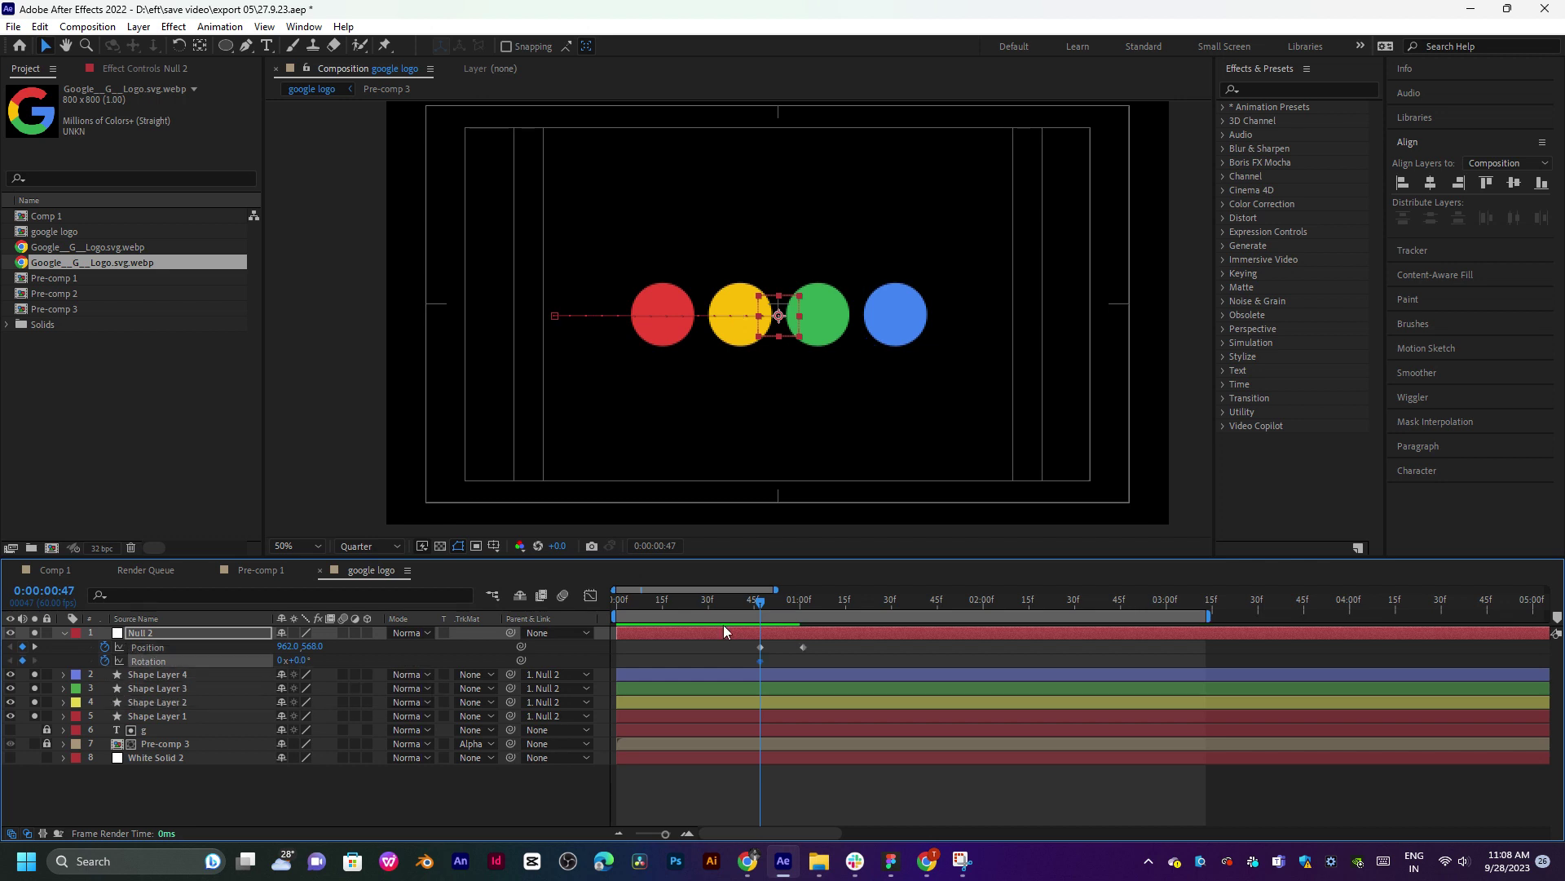
left_click(800, 604)
left_click(304, 660)
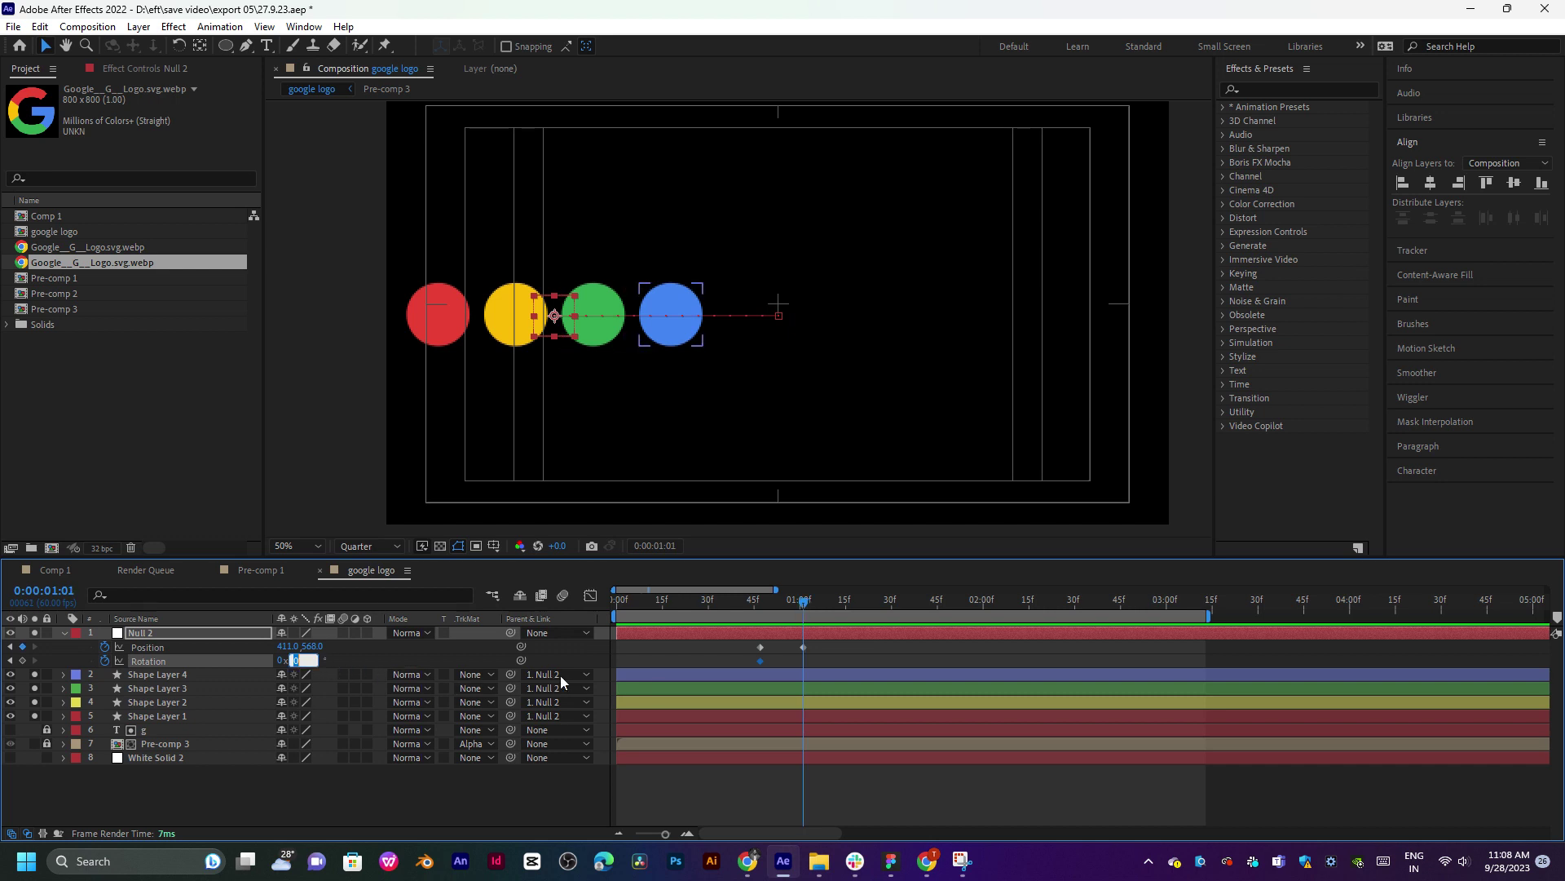
type("-18")
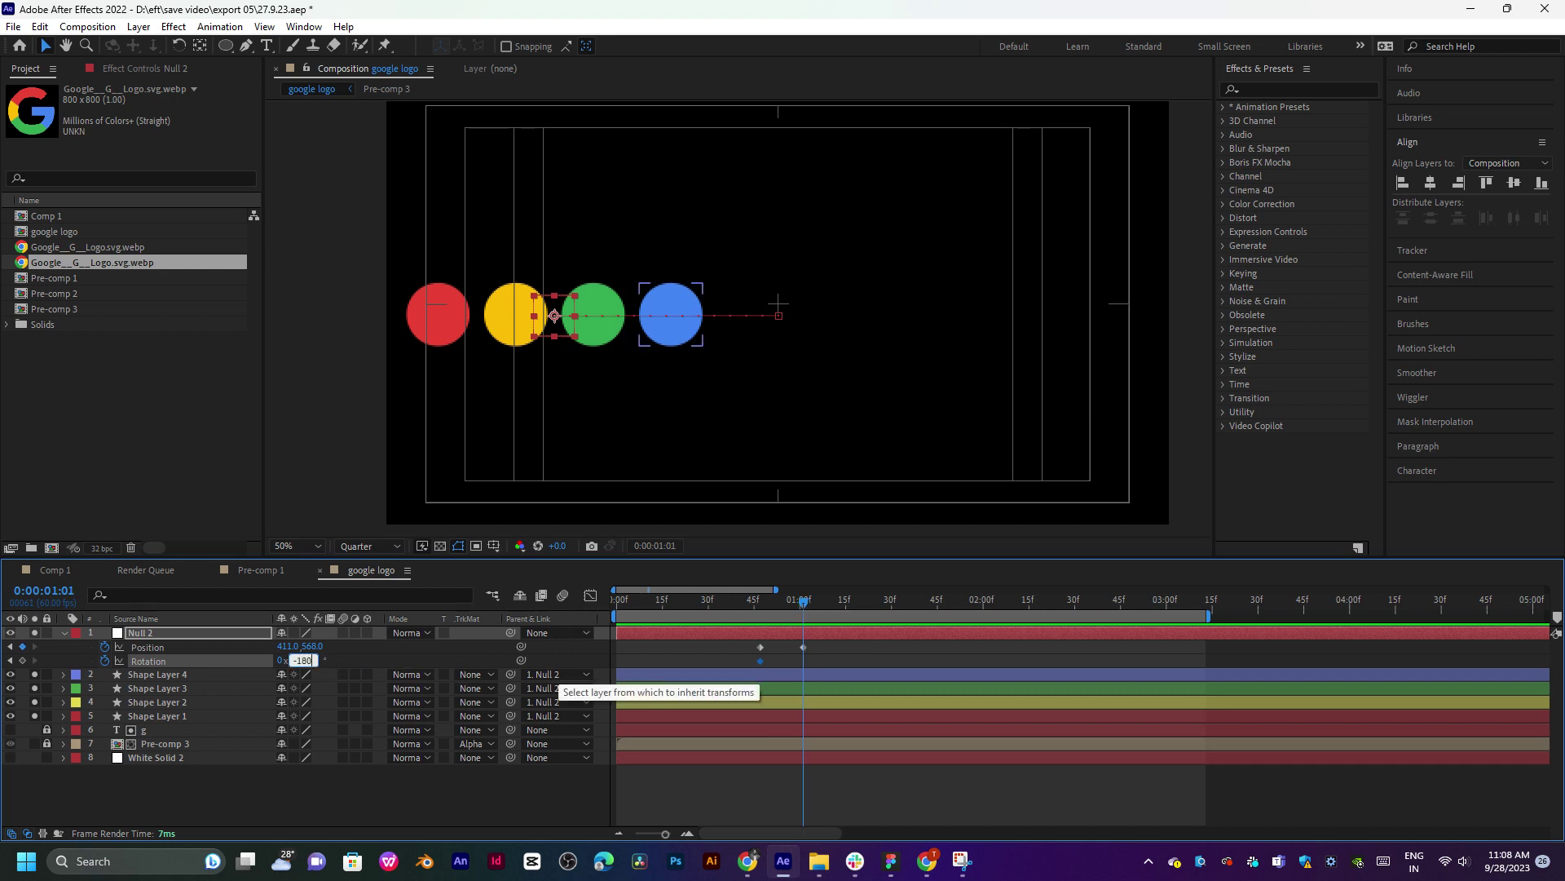
type("0")
key("Return")
Play back the circles' scale-up, slide and rotation from several starting times to check the combined motion.
left_click_drag(804, 604, 761, 610)
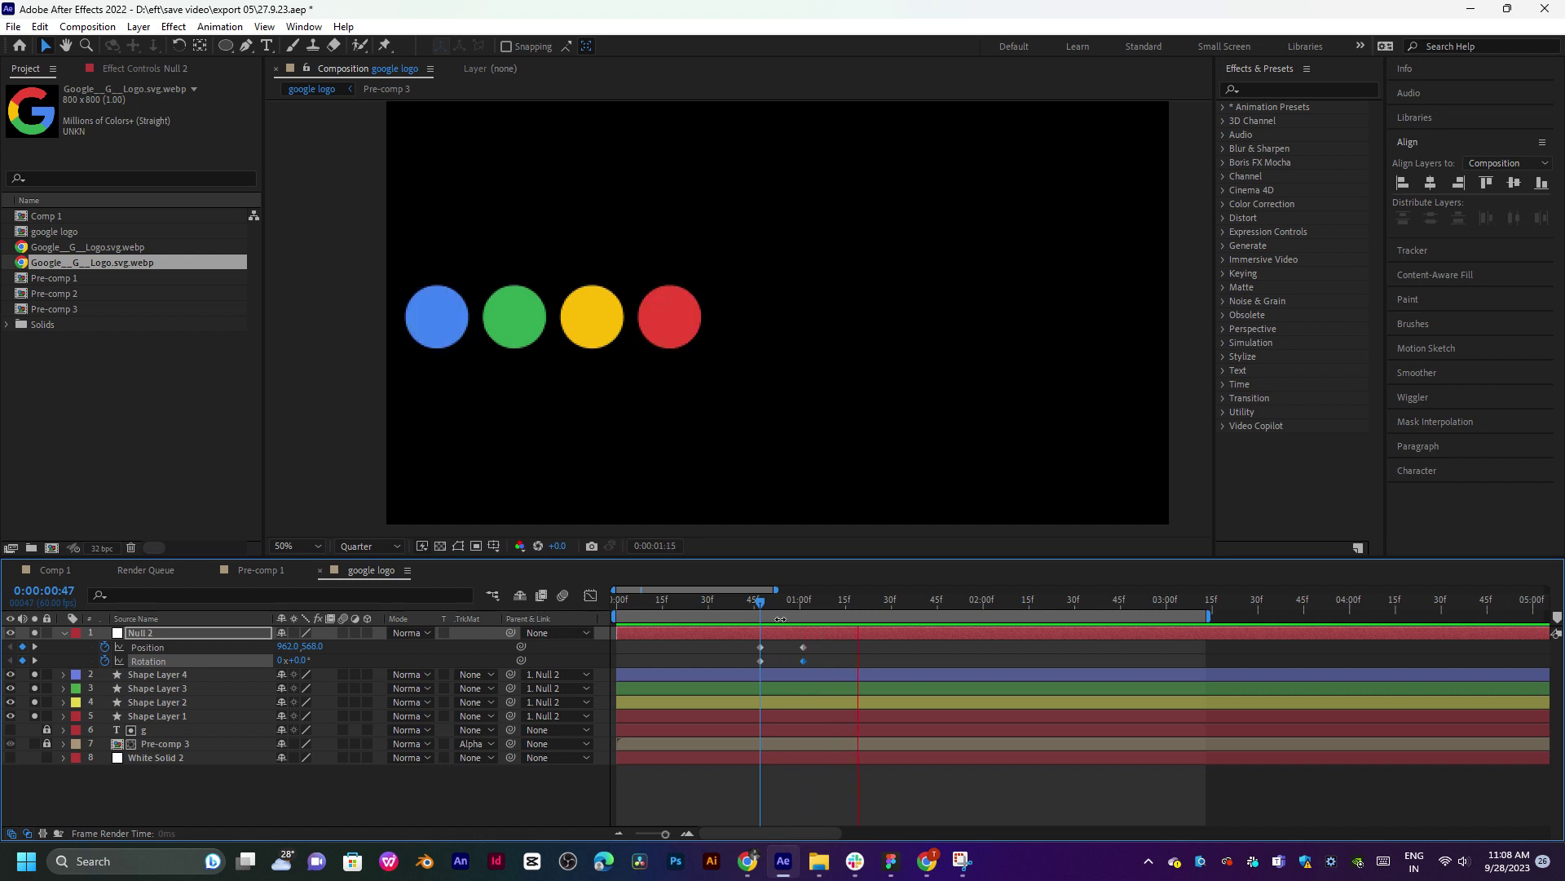
key("space")
left_click(758, 608)
key("space")
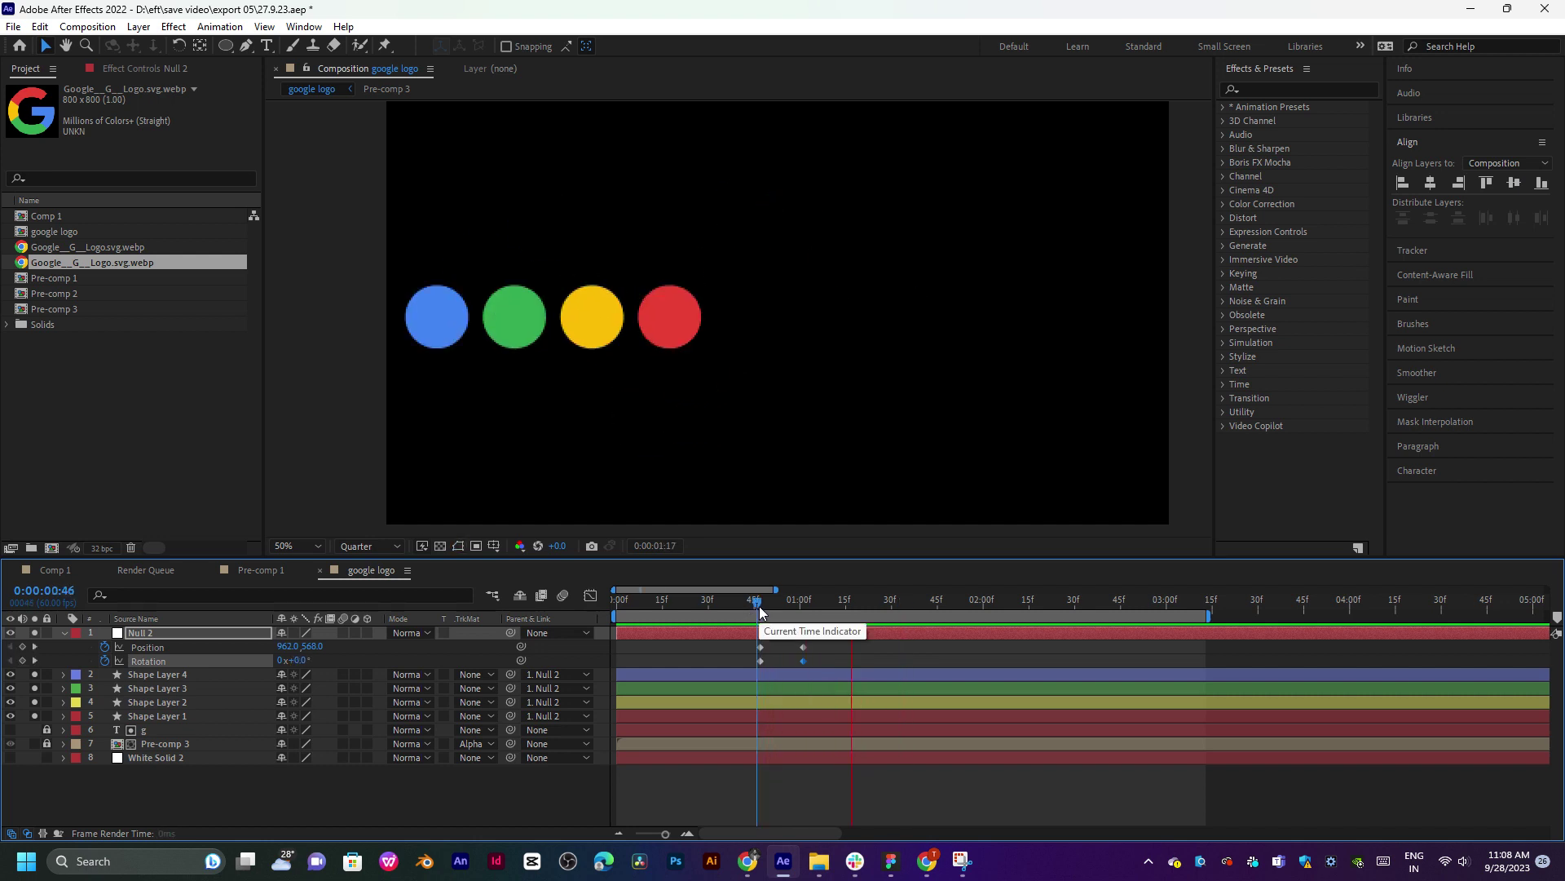
left_click_drag(759, 611, 679, 636)
key("space")
key("space")
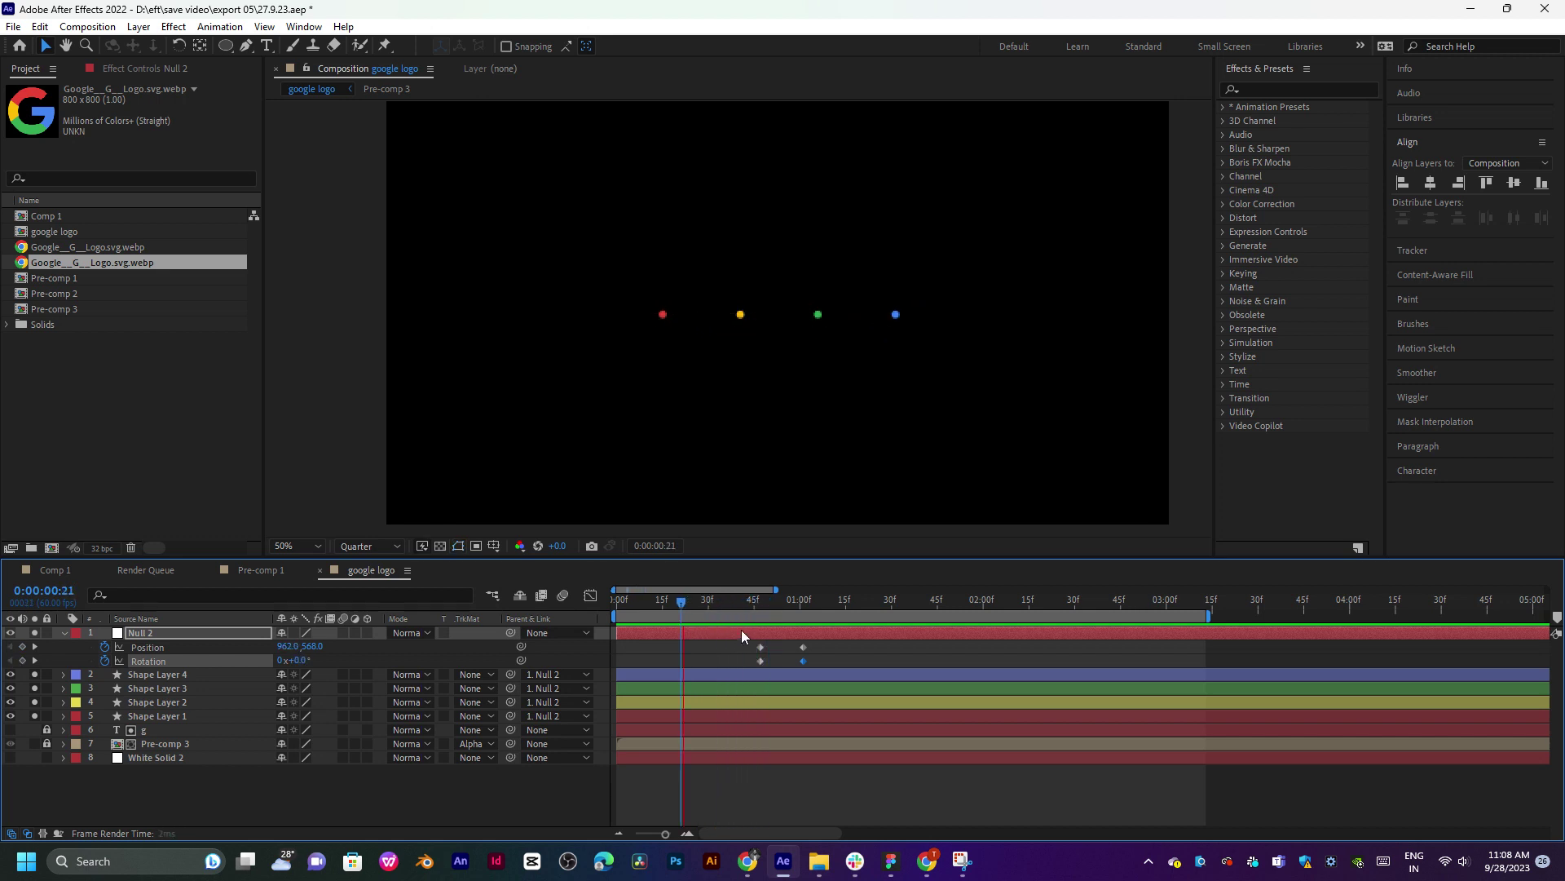
key("space")
left_click(707, 603)
key("space")
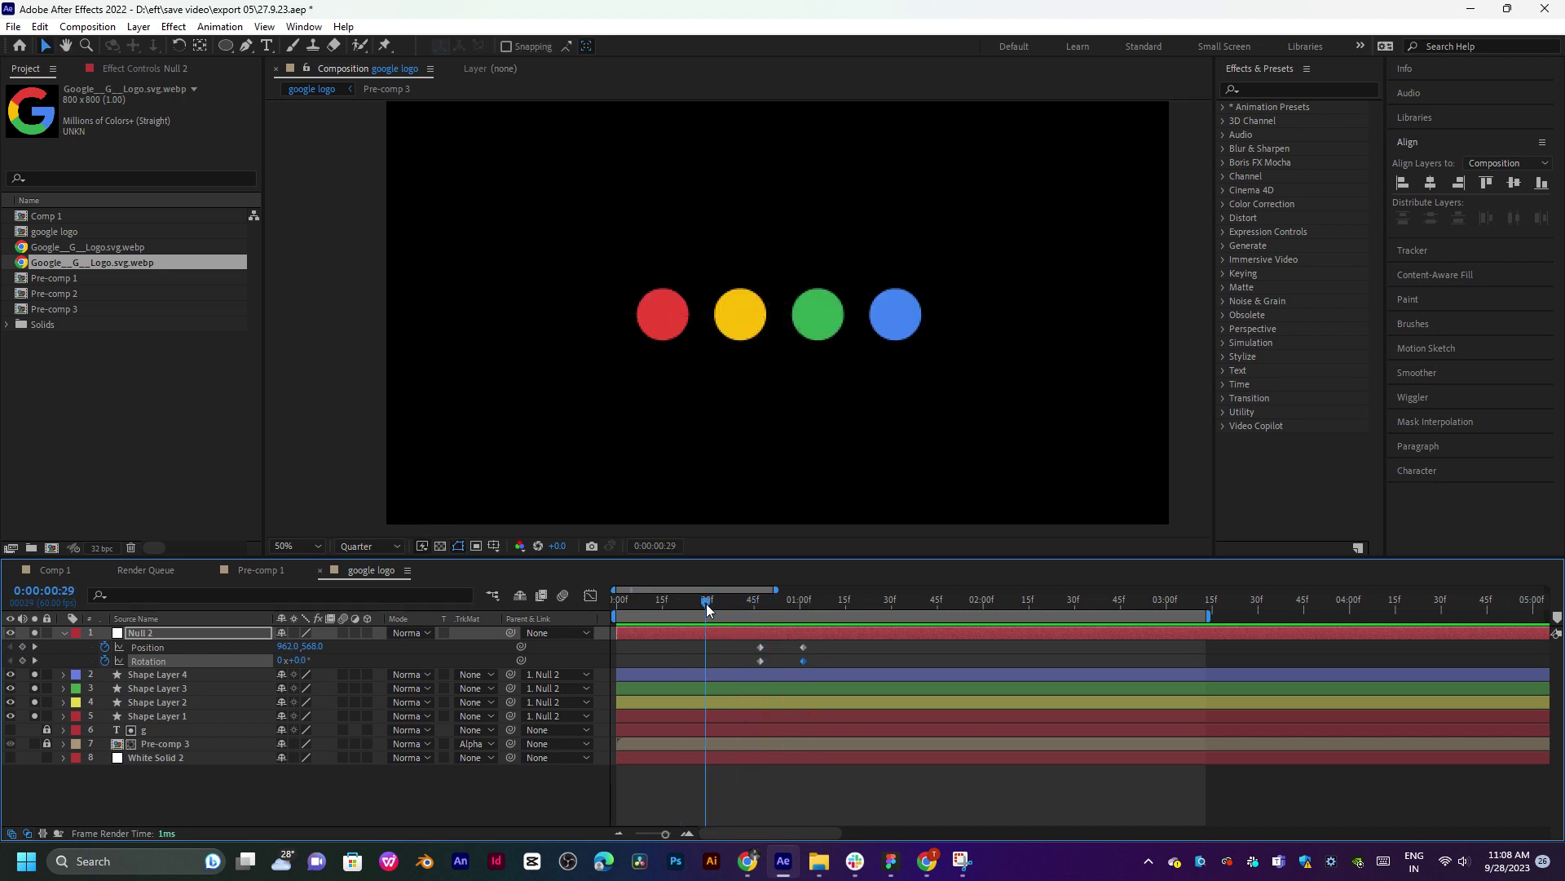
Apply Easy Ease to the null's position and rotation keyframes, and reshape their speed curves to peak early with a long slowdown.
left_click_drag(711, 603, 758, 662)
right_click(761, 661)
mouse_move(885, 659)
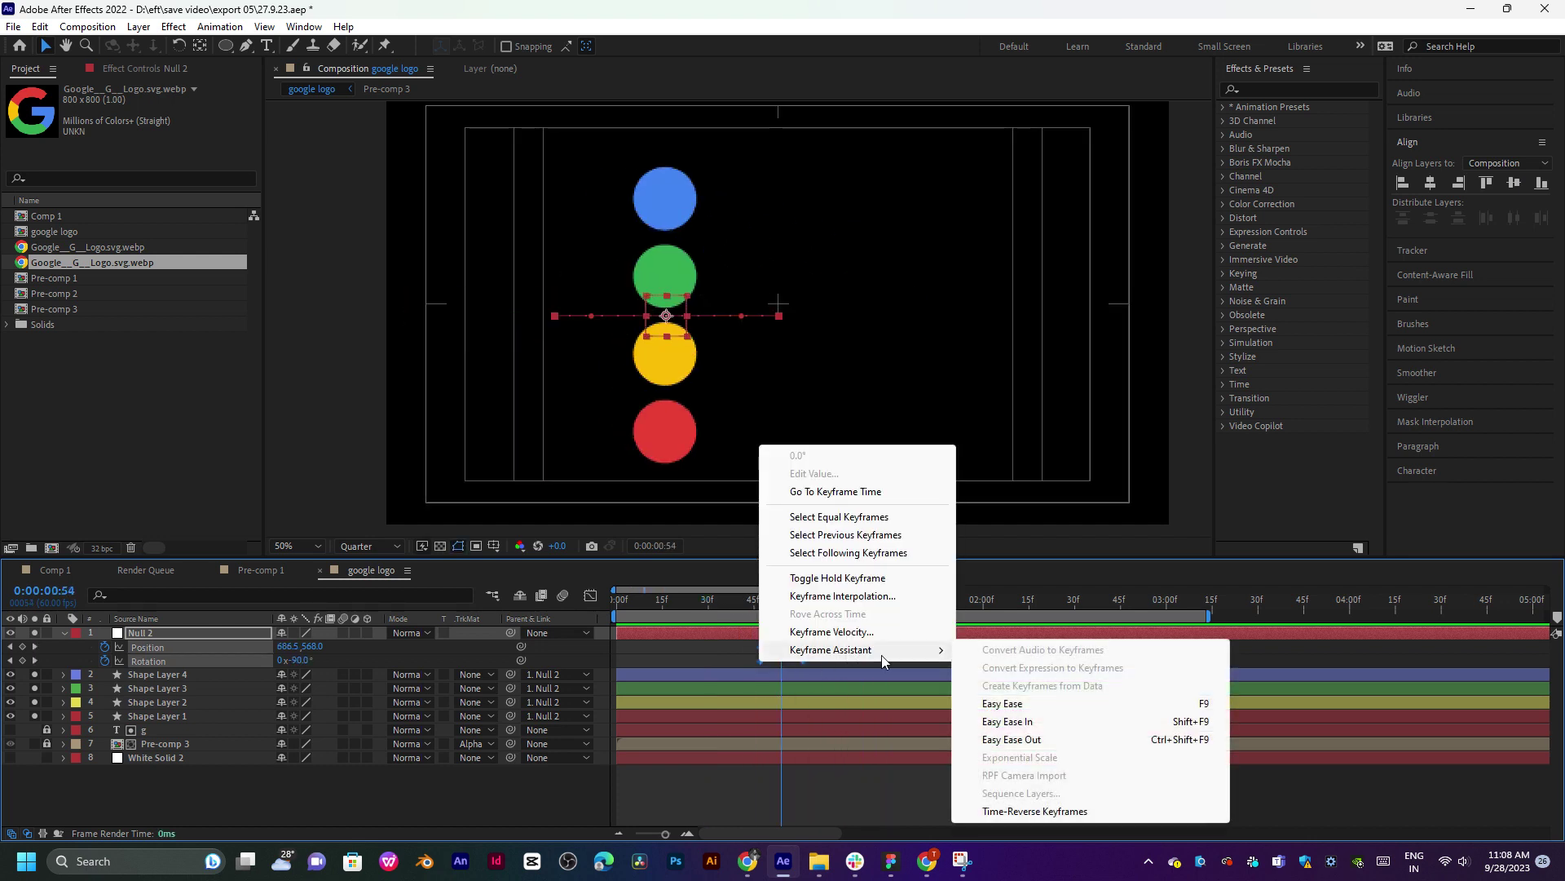
left_click(1002, 702)
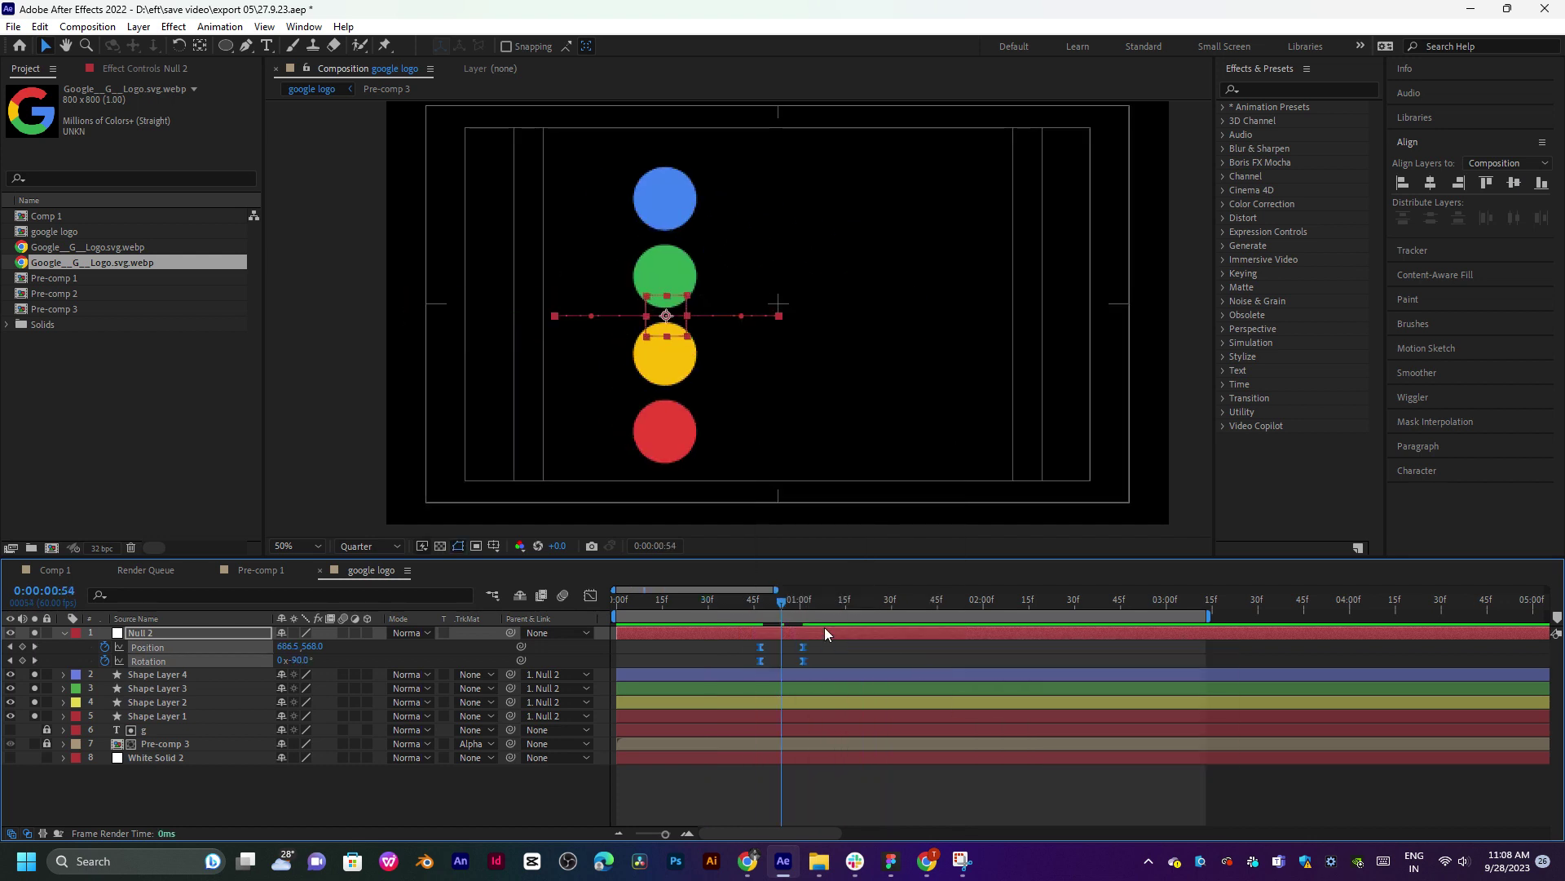
left_click(591, 596)
left_click_drag(834, 739, 673, 784)
left_click_drag(797, 754, 772, 759)
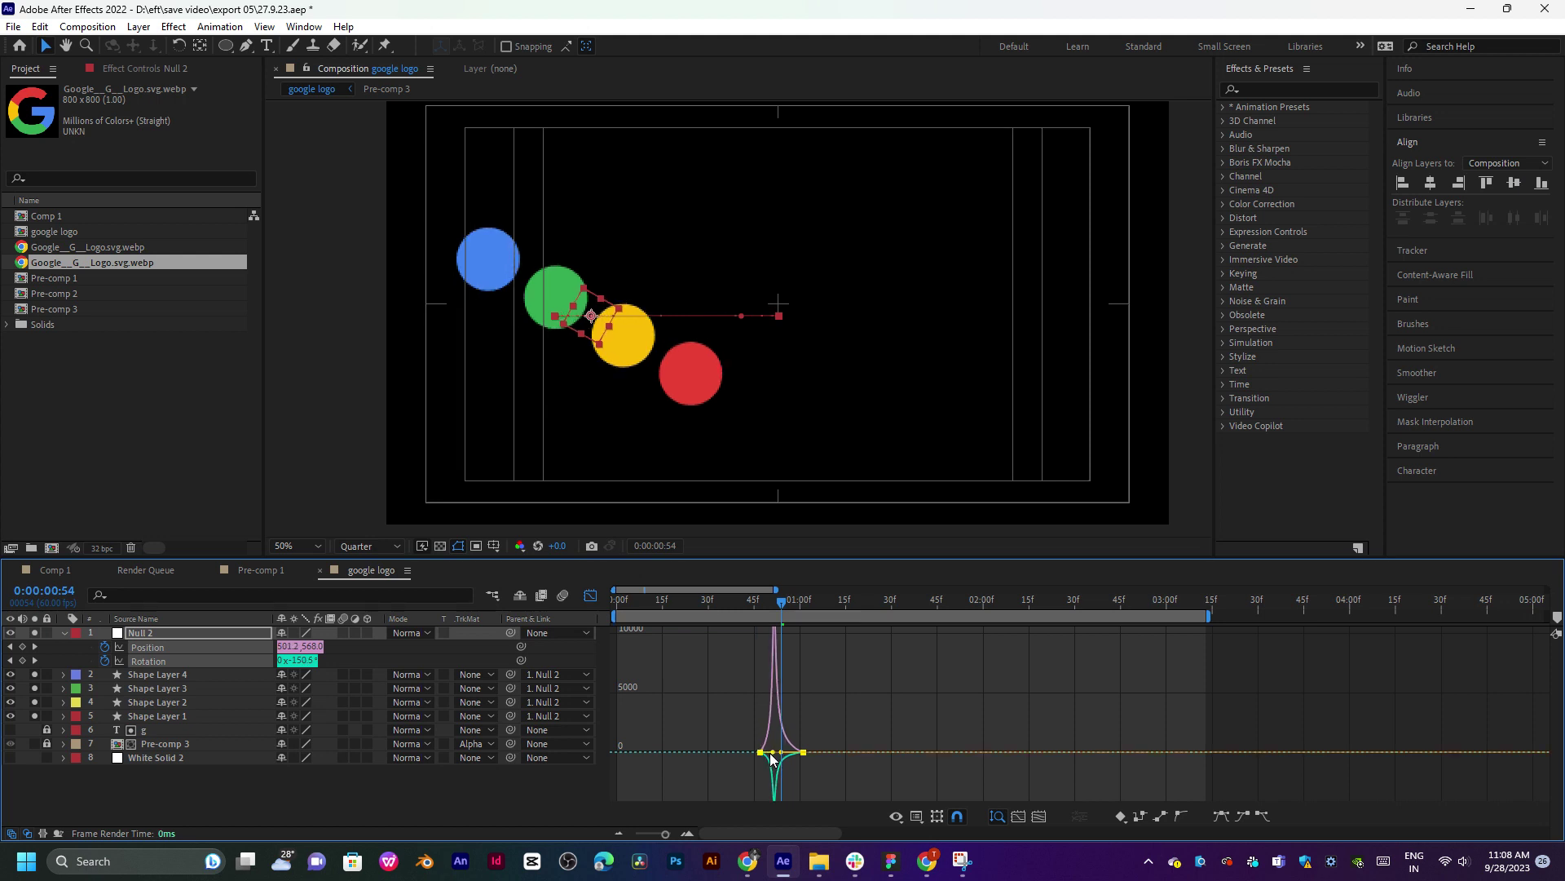
left_click(593, 597)
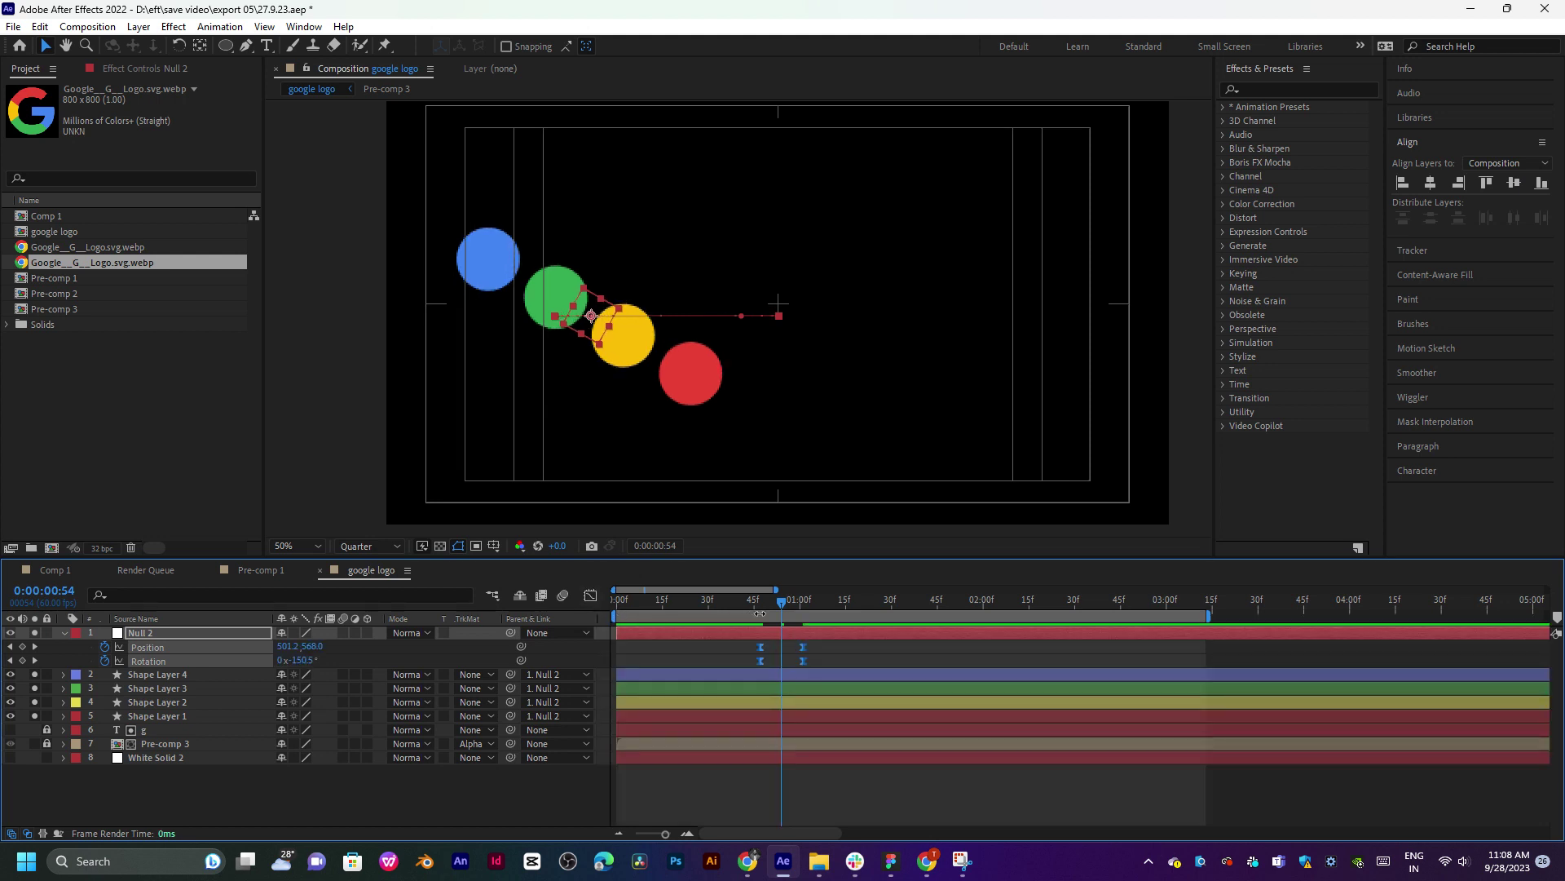
Play back the null's eased slide and rotation from about 0:00:00:47.
left_click(758, 604)
key("space")
left_click(764, 603)
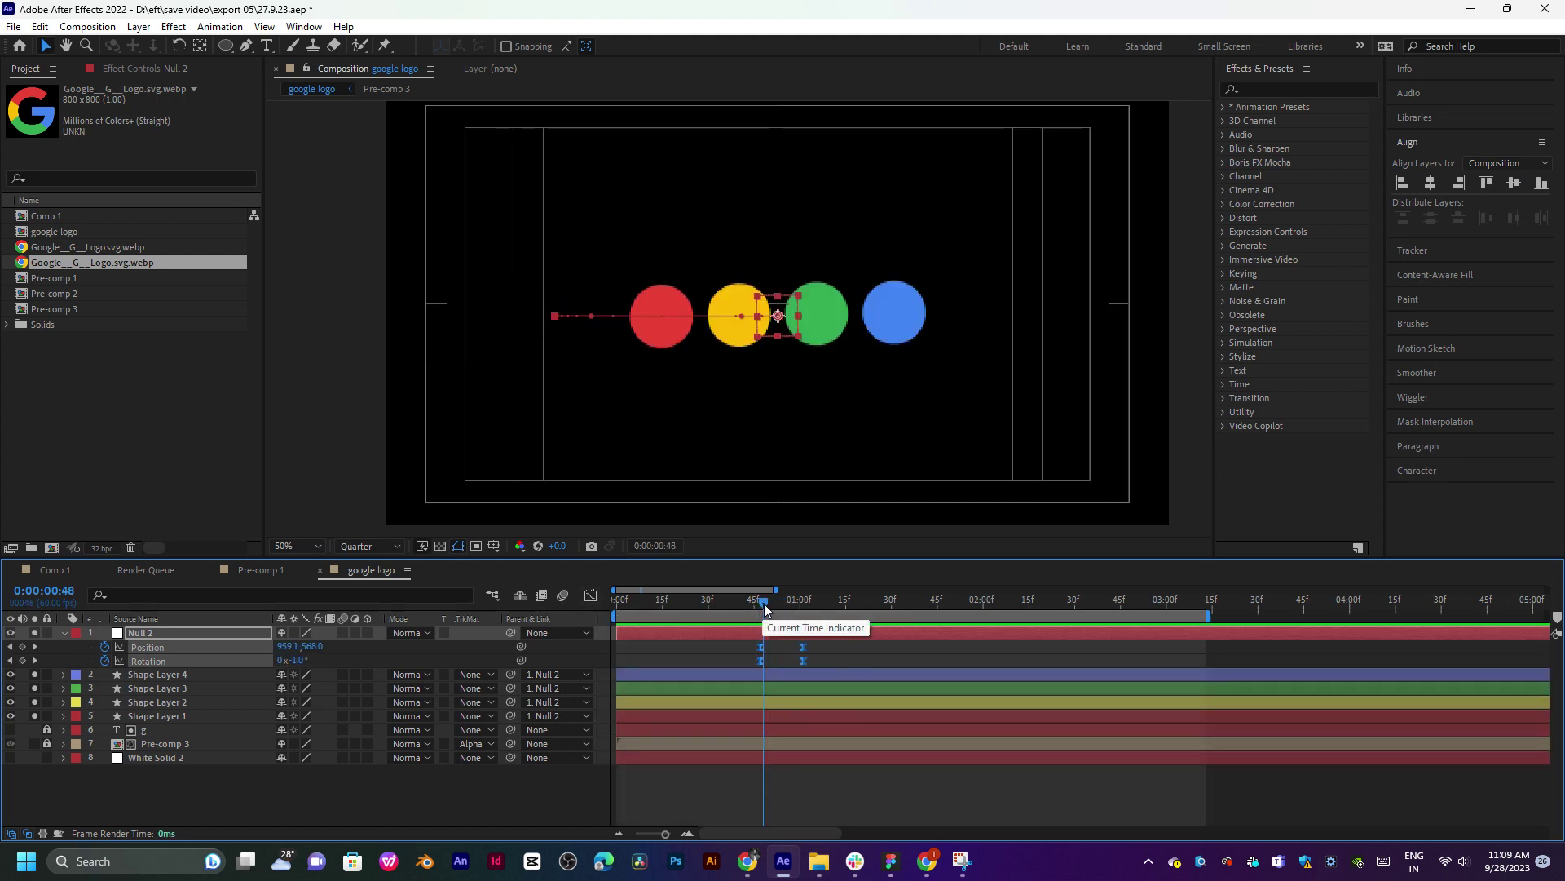
key("space")
Shift the null's position and rotation keyframes to start at about 0:00:01:31 and end near 0:00:02:00.
key("space")
left_click_drag(812, 642, 895, 660)
key("space")
key("space")
Reveal scale and position on all four circle layers, and add position keyframes to them at 0:00:00:45.
left_click_drag(890, 607, 800, 607)
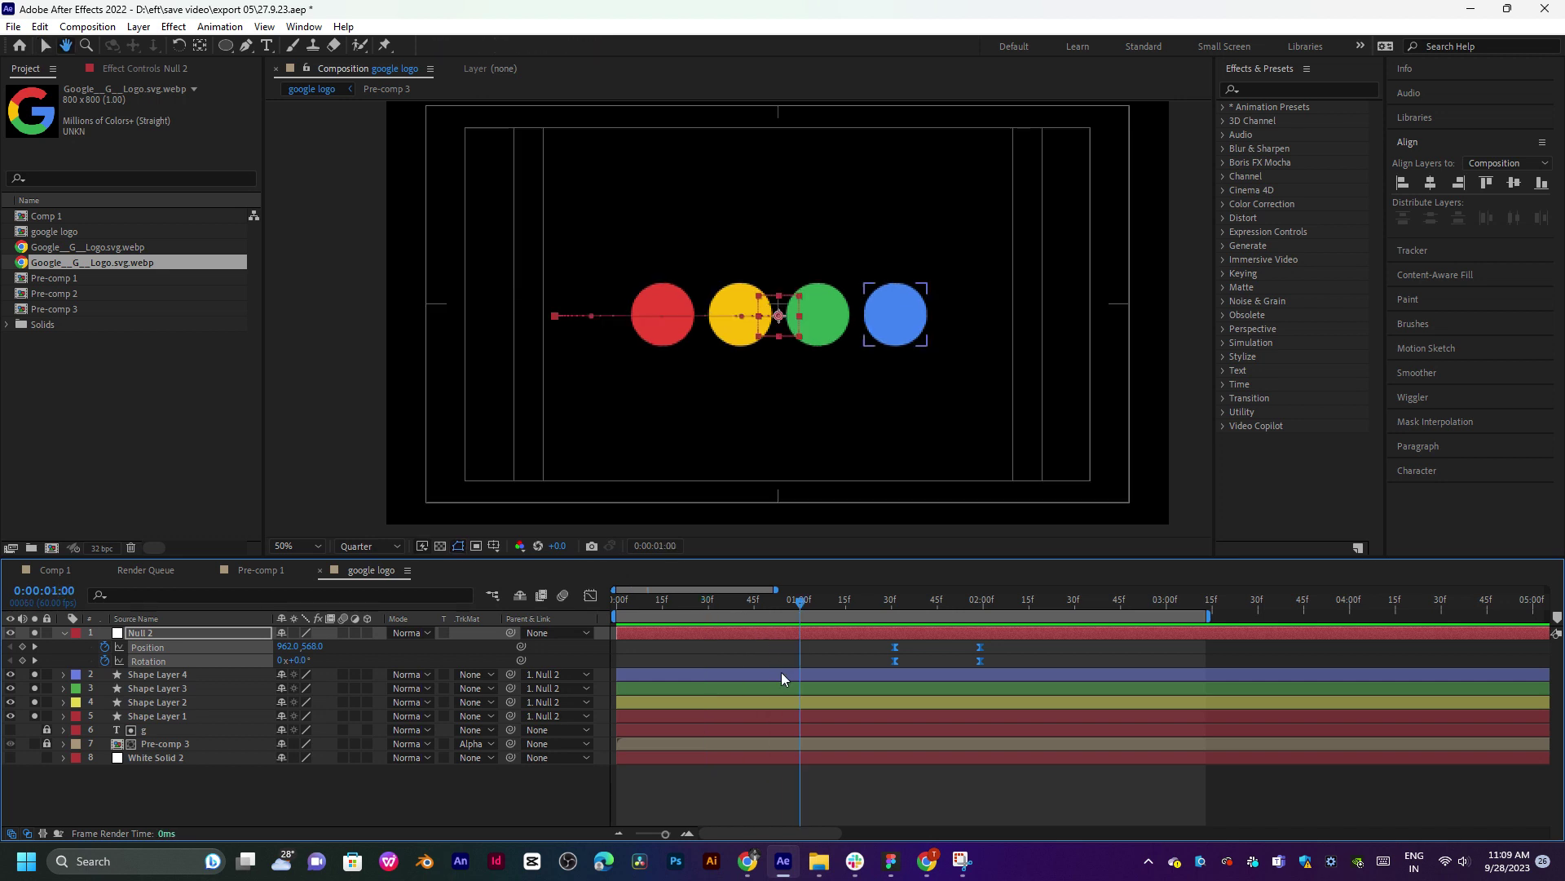
left_click(781, 674)
left_click(786, 719, "shift")
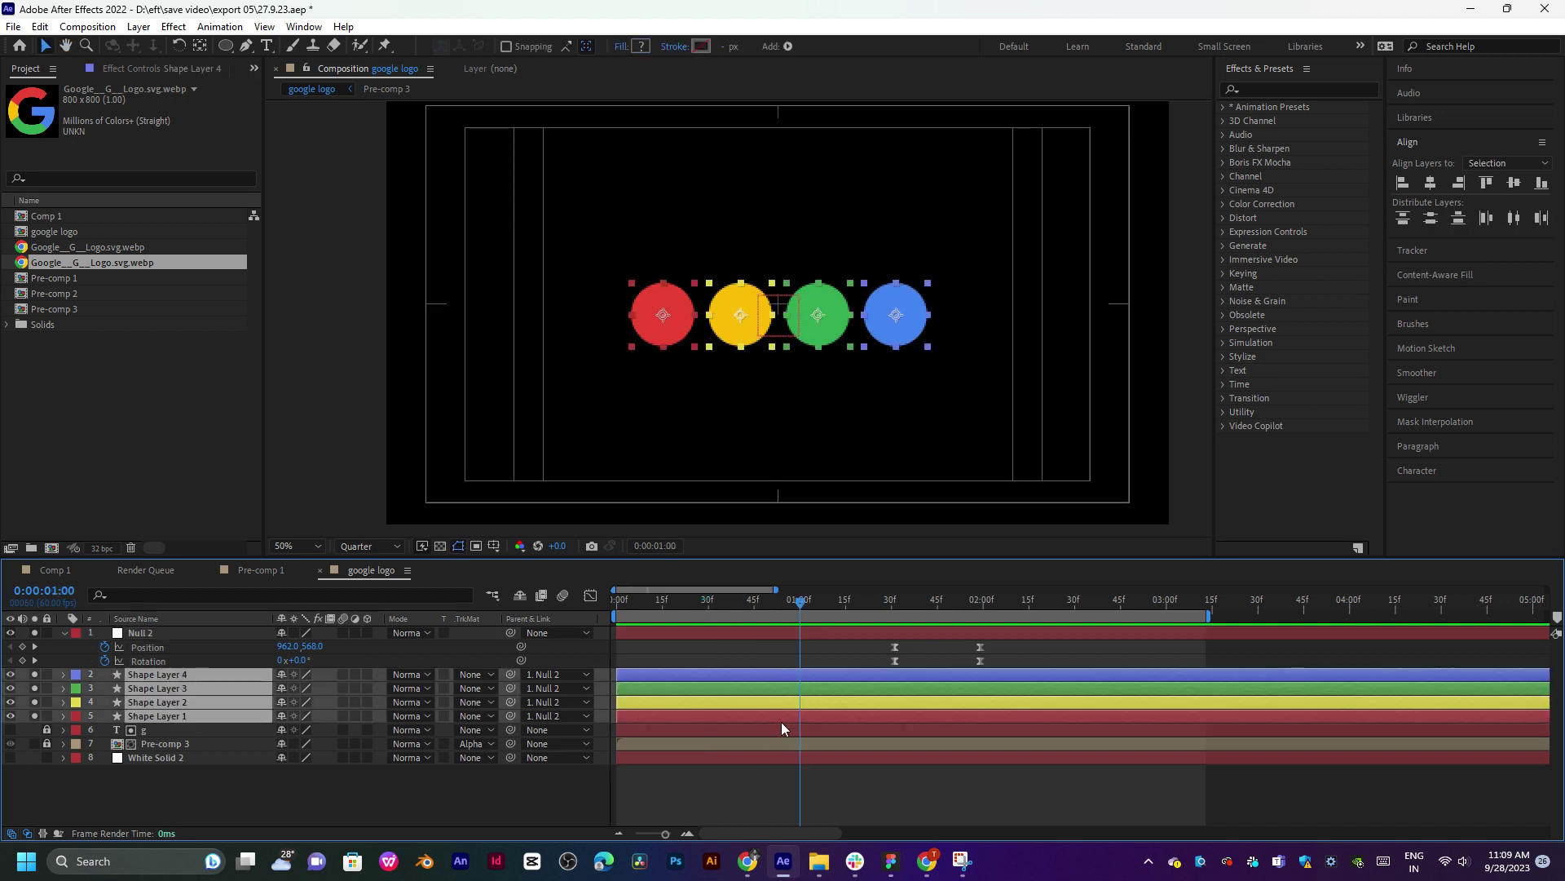
key("s")
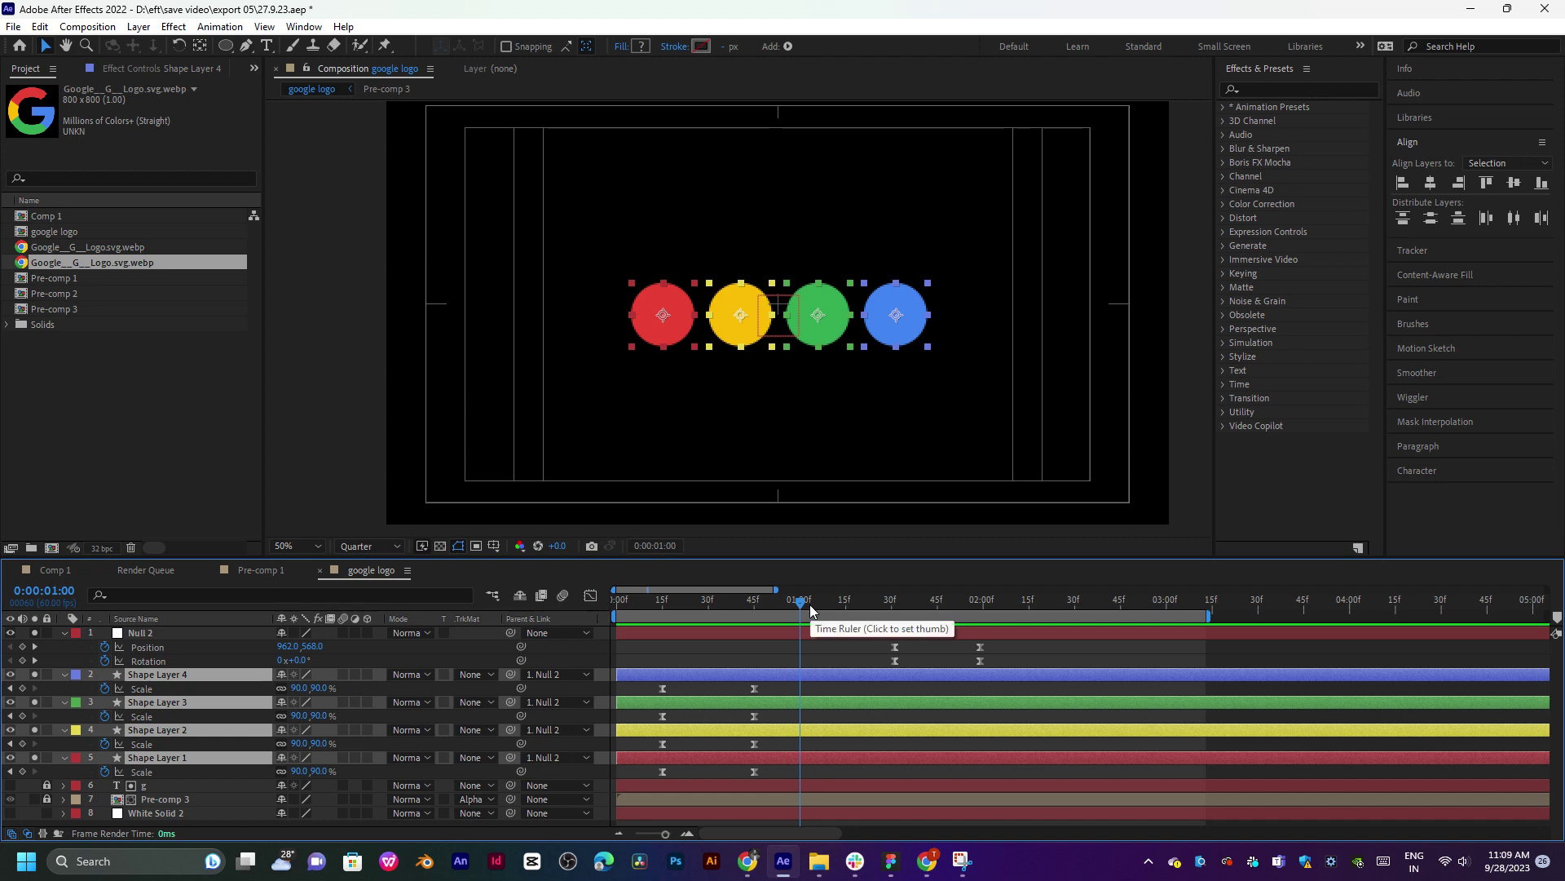
key("shift+p")
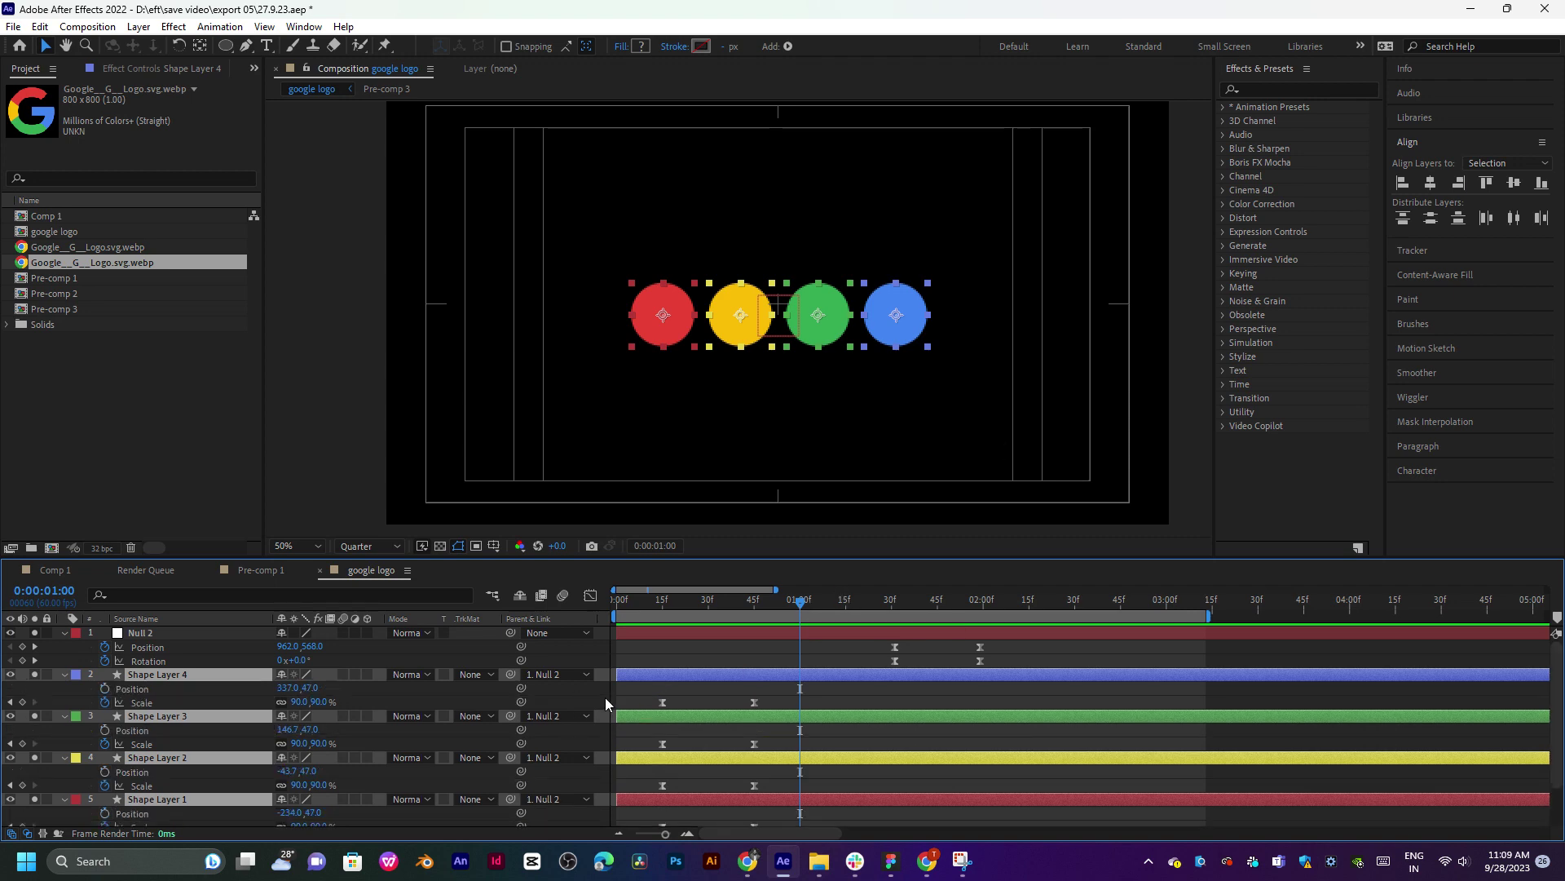
scroll(779, 641, "down", 2)
left_click_drag(769, 608, 755, 614)
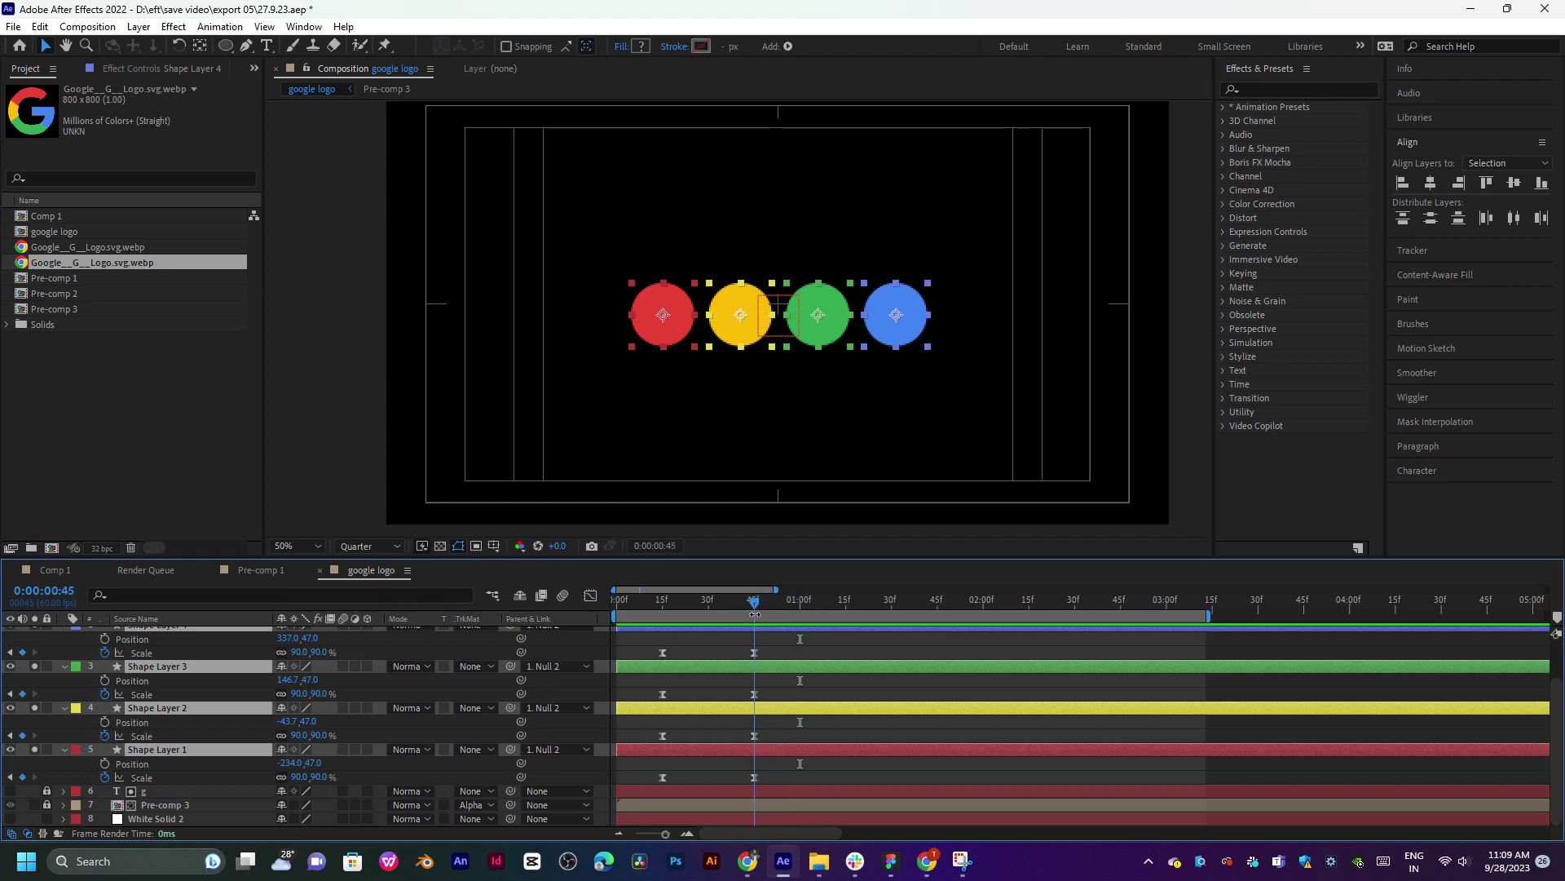
left_click(104, 680)
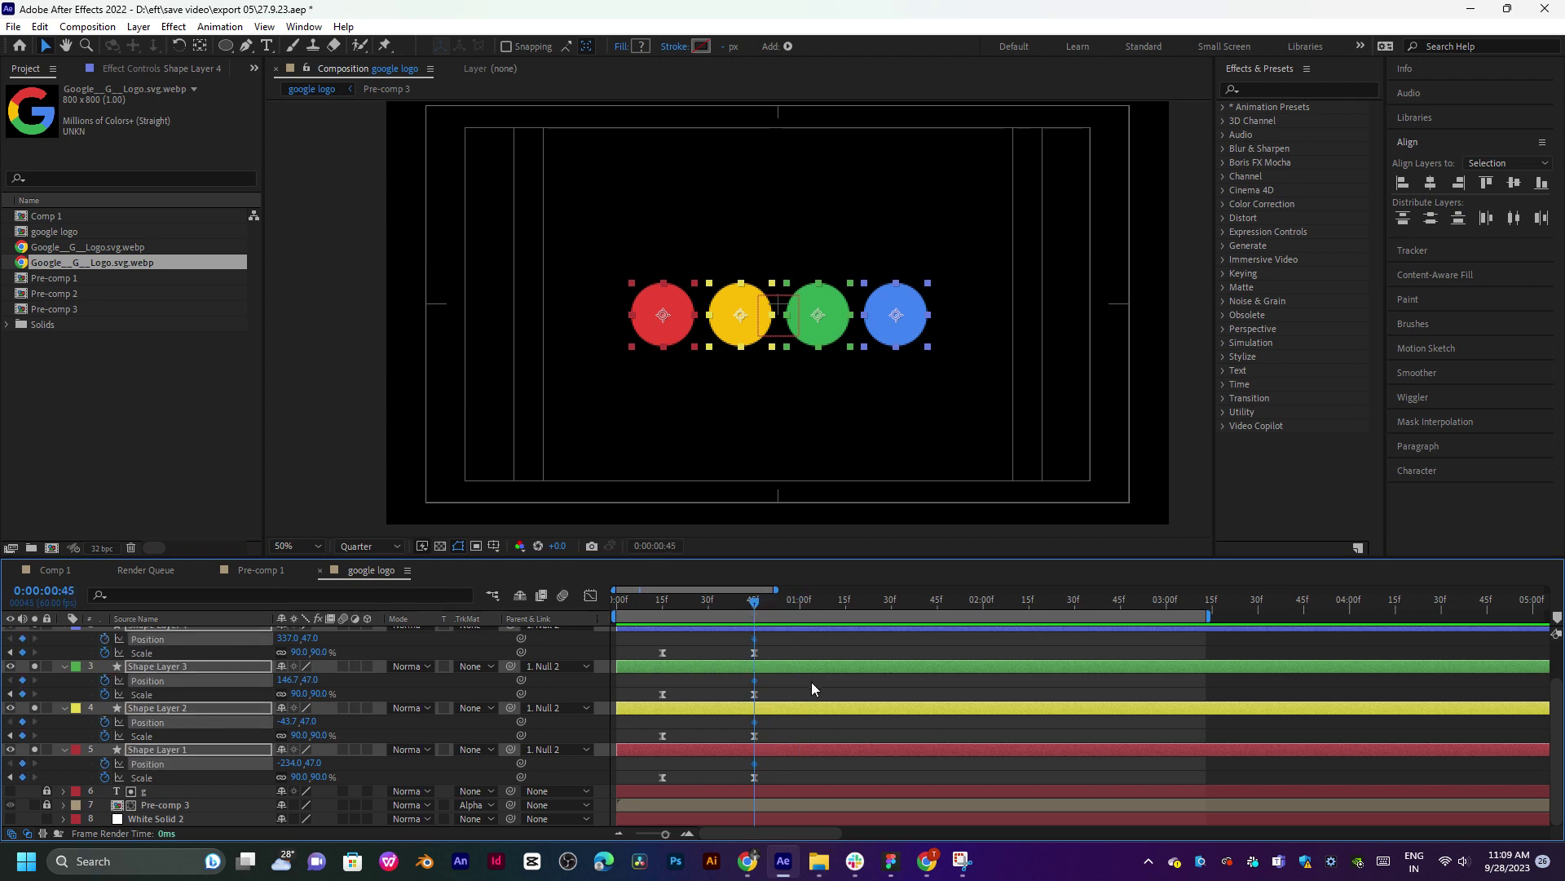
Raise all four circles at 0:00:00:59 by setting their Y position to -80.
left_click(796, 604)
scroll(313, 650, "up", 1)
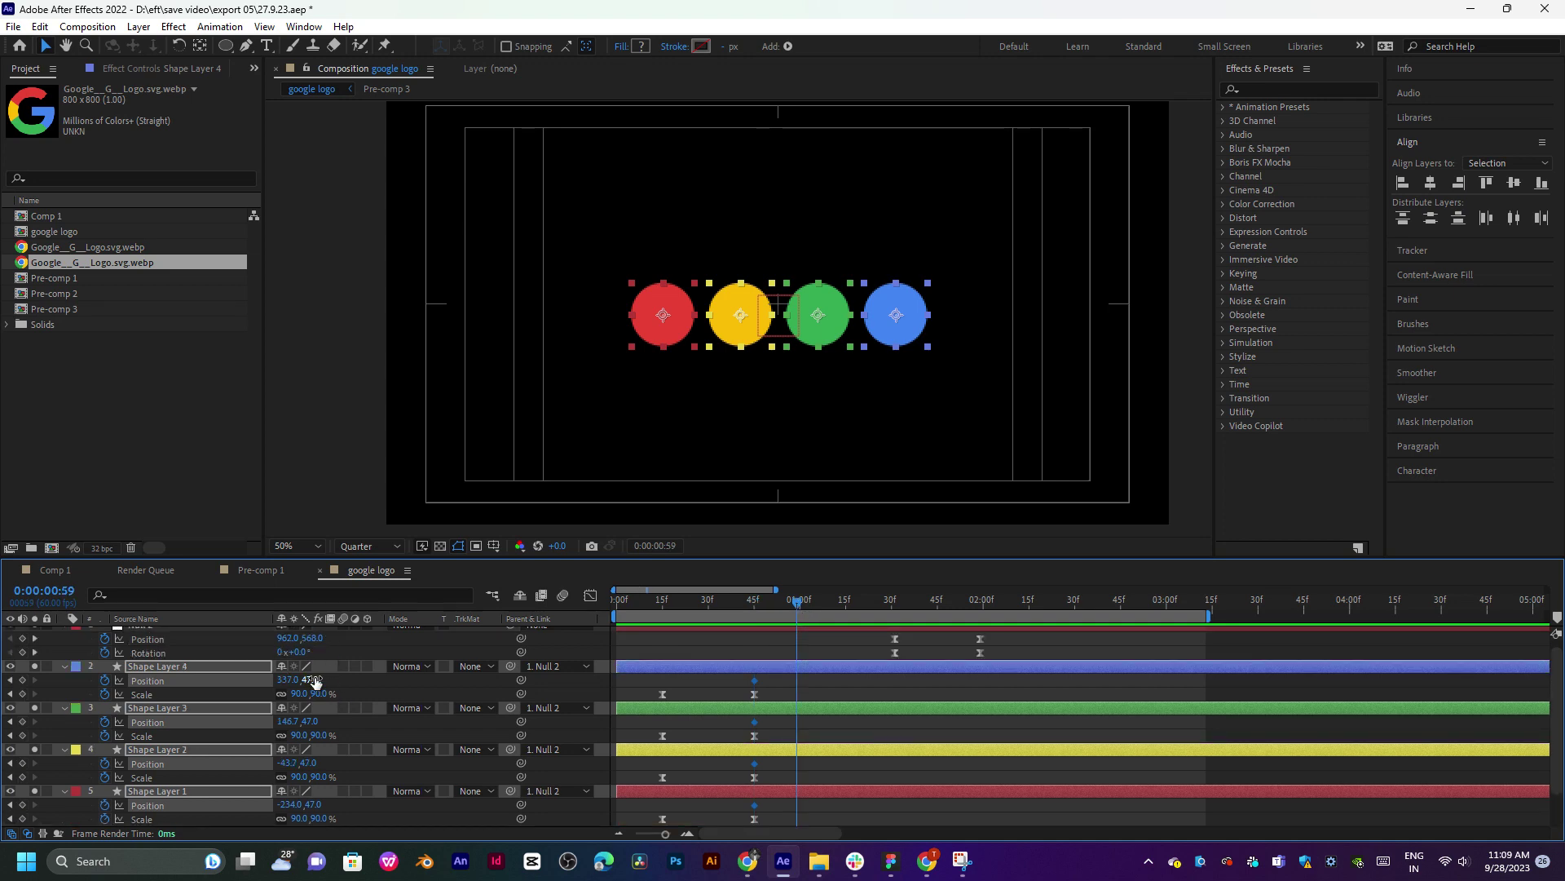
scroll(316, 682, "up", 1)
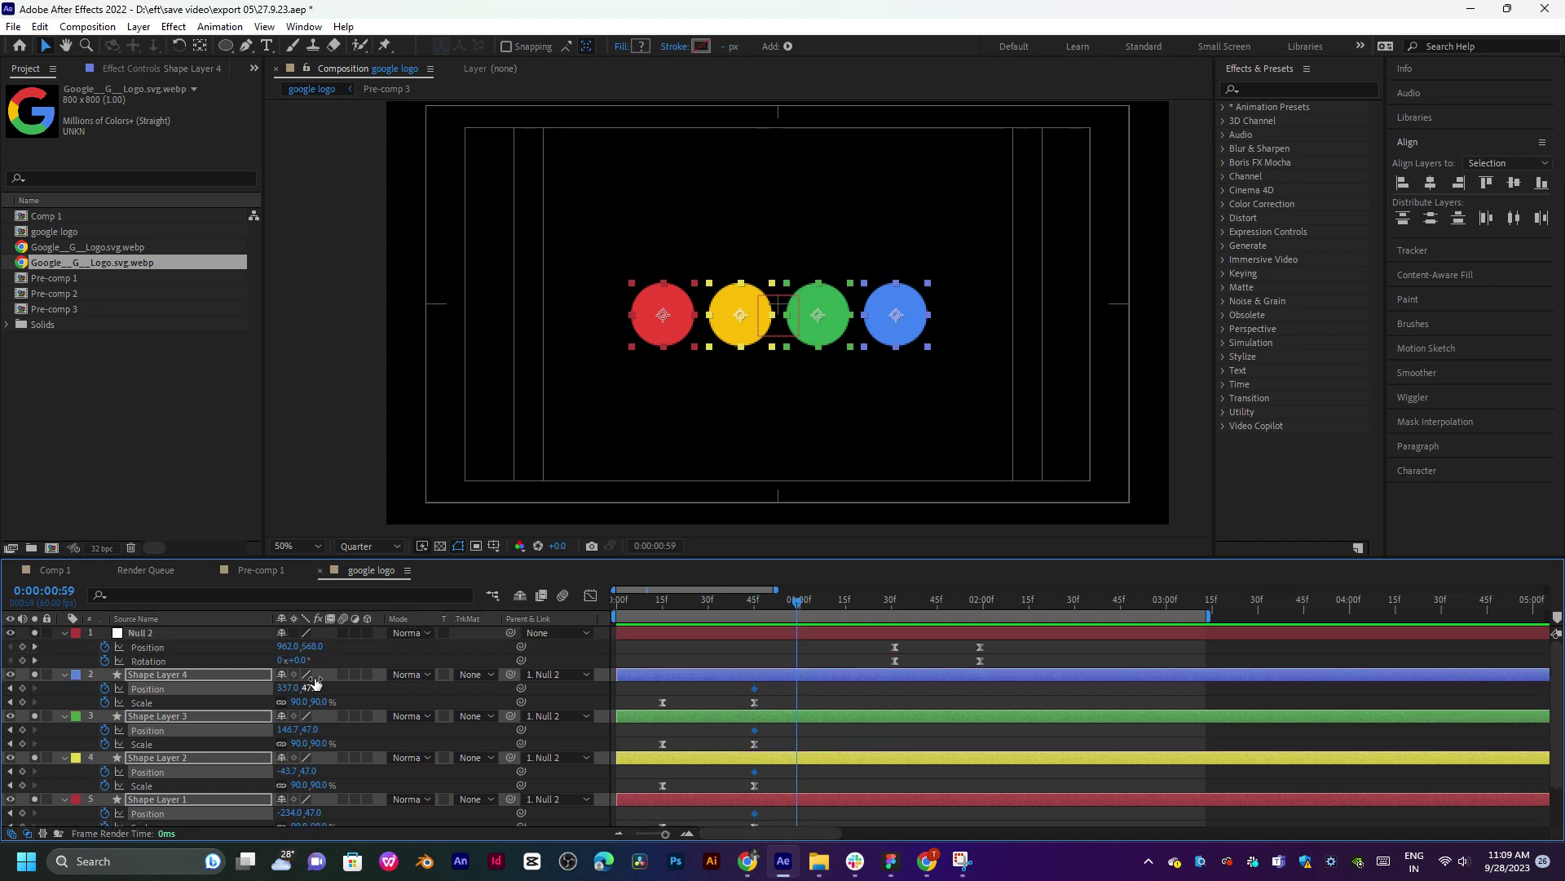
left_click_drag(316, 683, 189, 705)
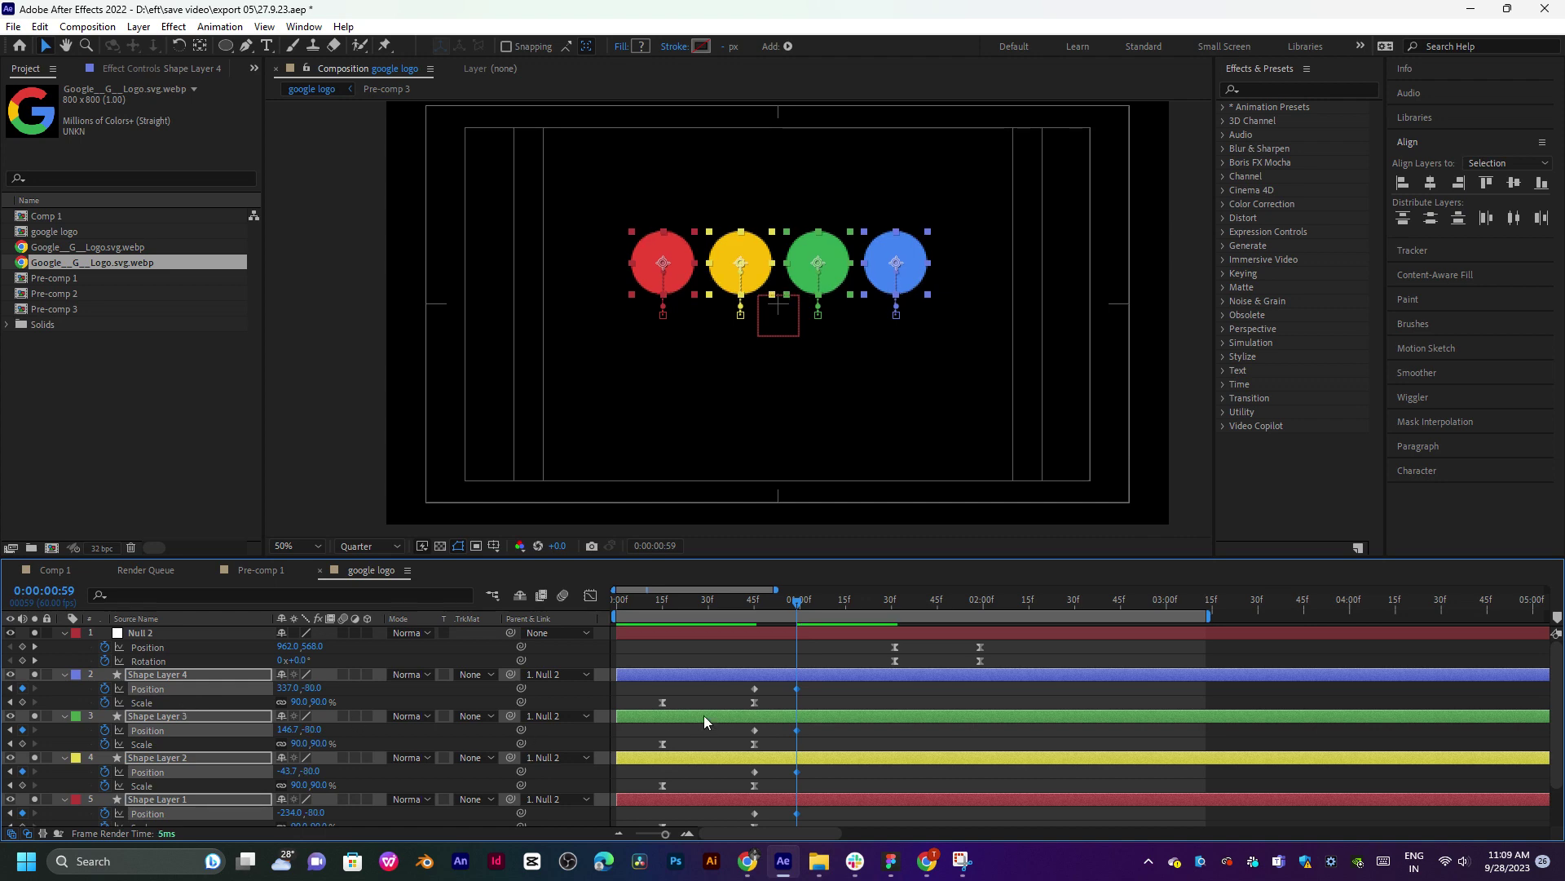
Play back the circles' rise and the null's rotation, and inspect the motion at 0:00:01:44.
left_click_drag(818, 604, 750, 614)
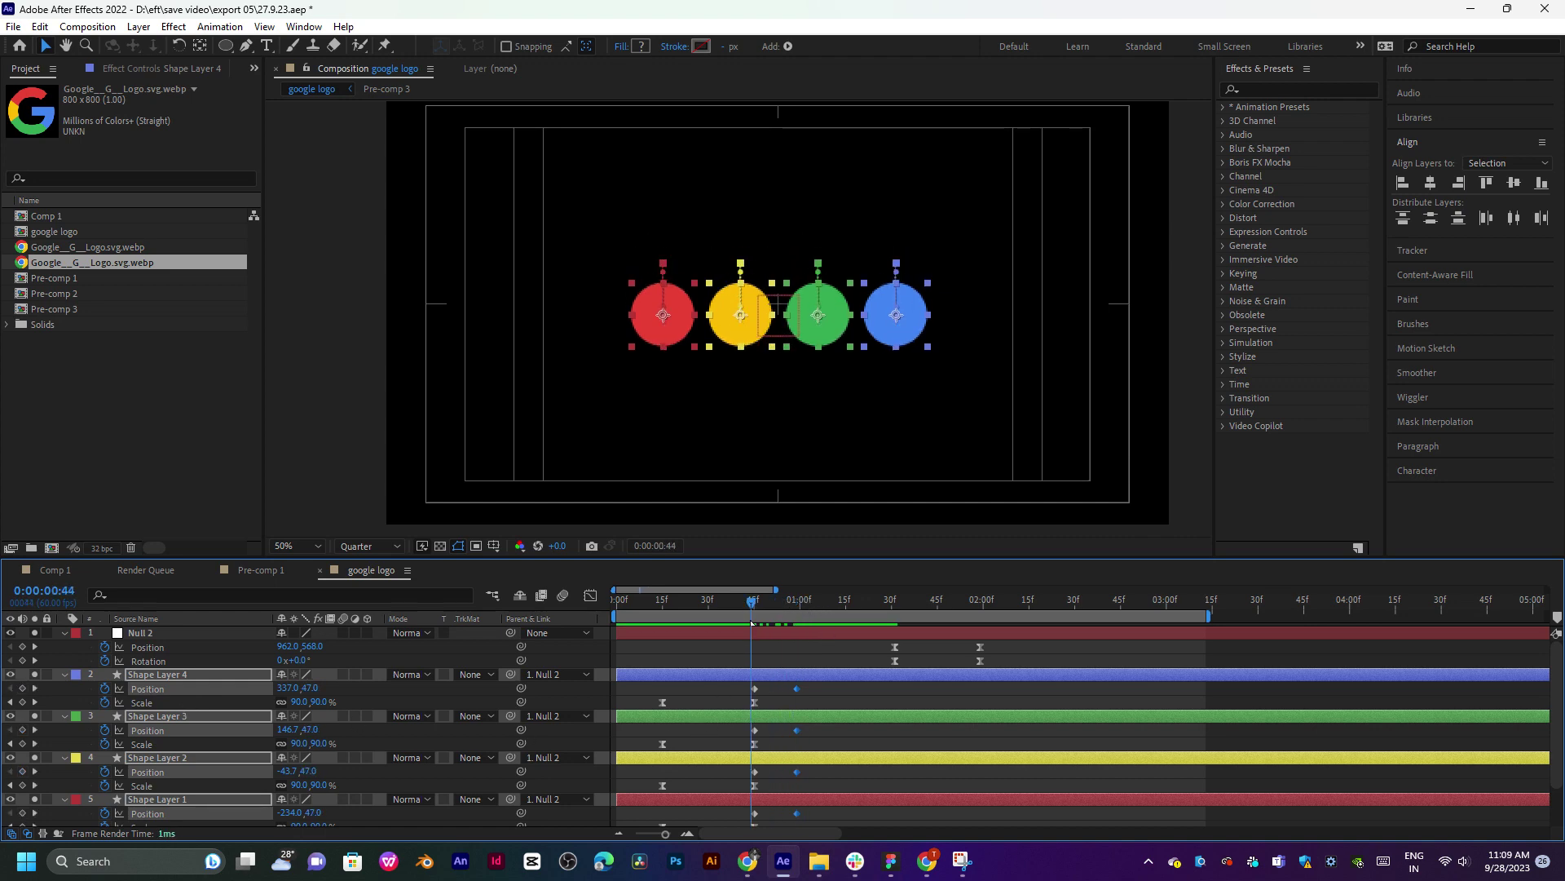
key("space")
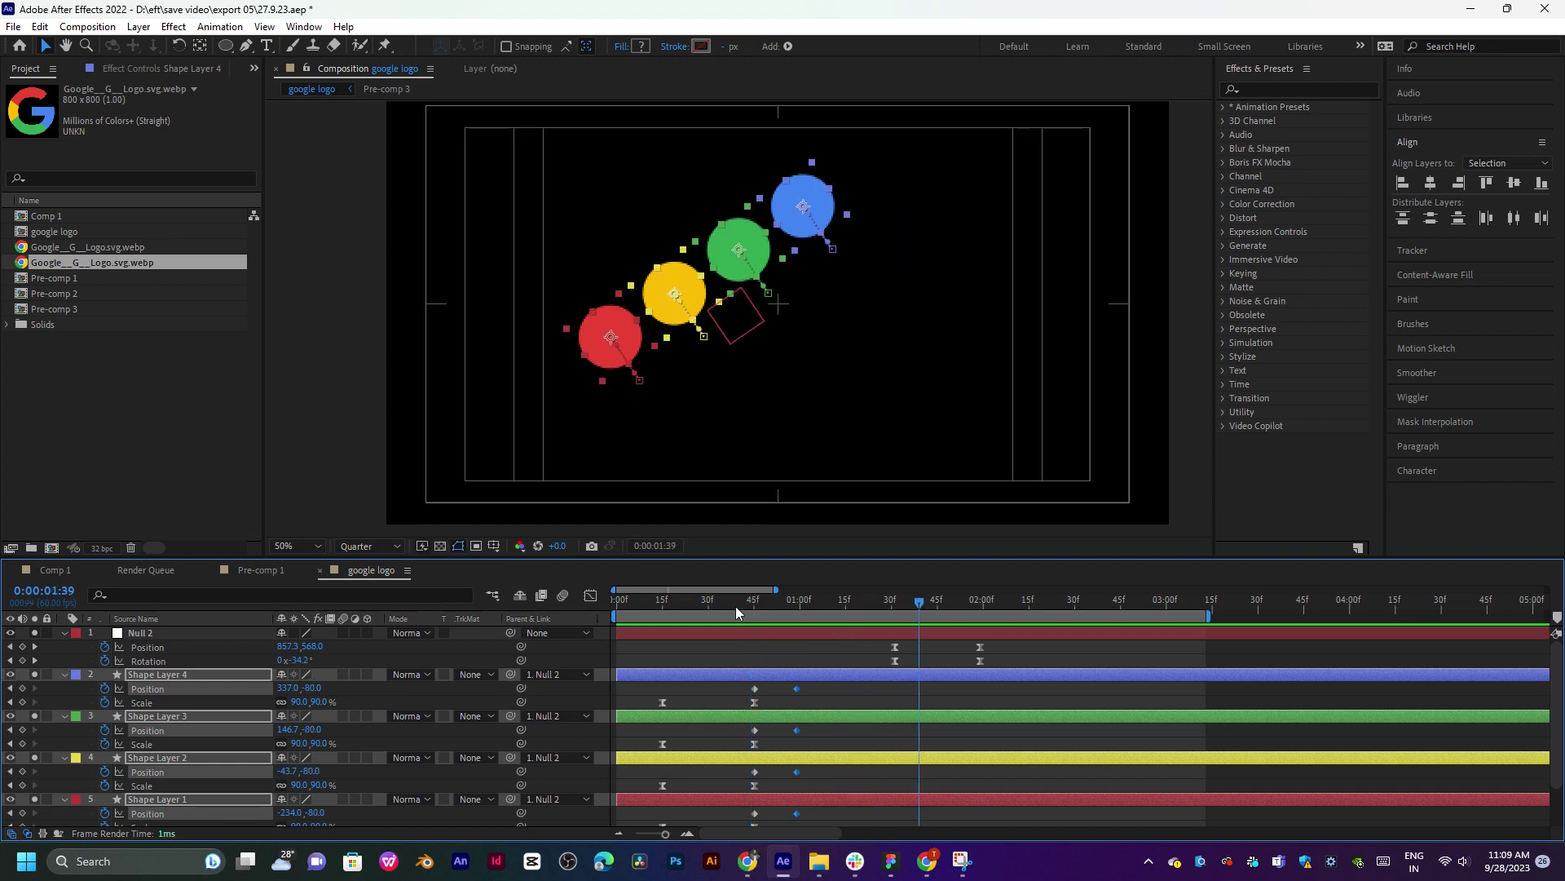
left_click(730, 602)
key("space")
left_click(936, 601)
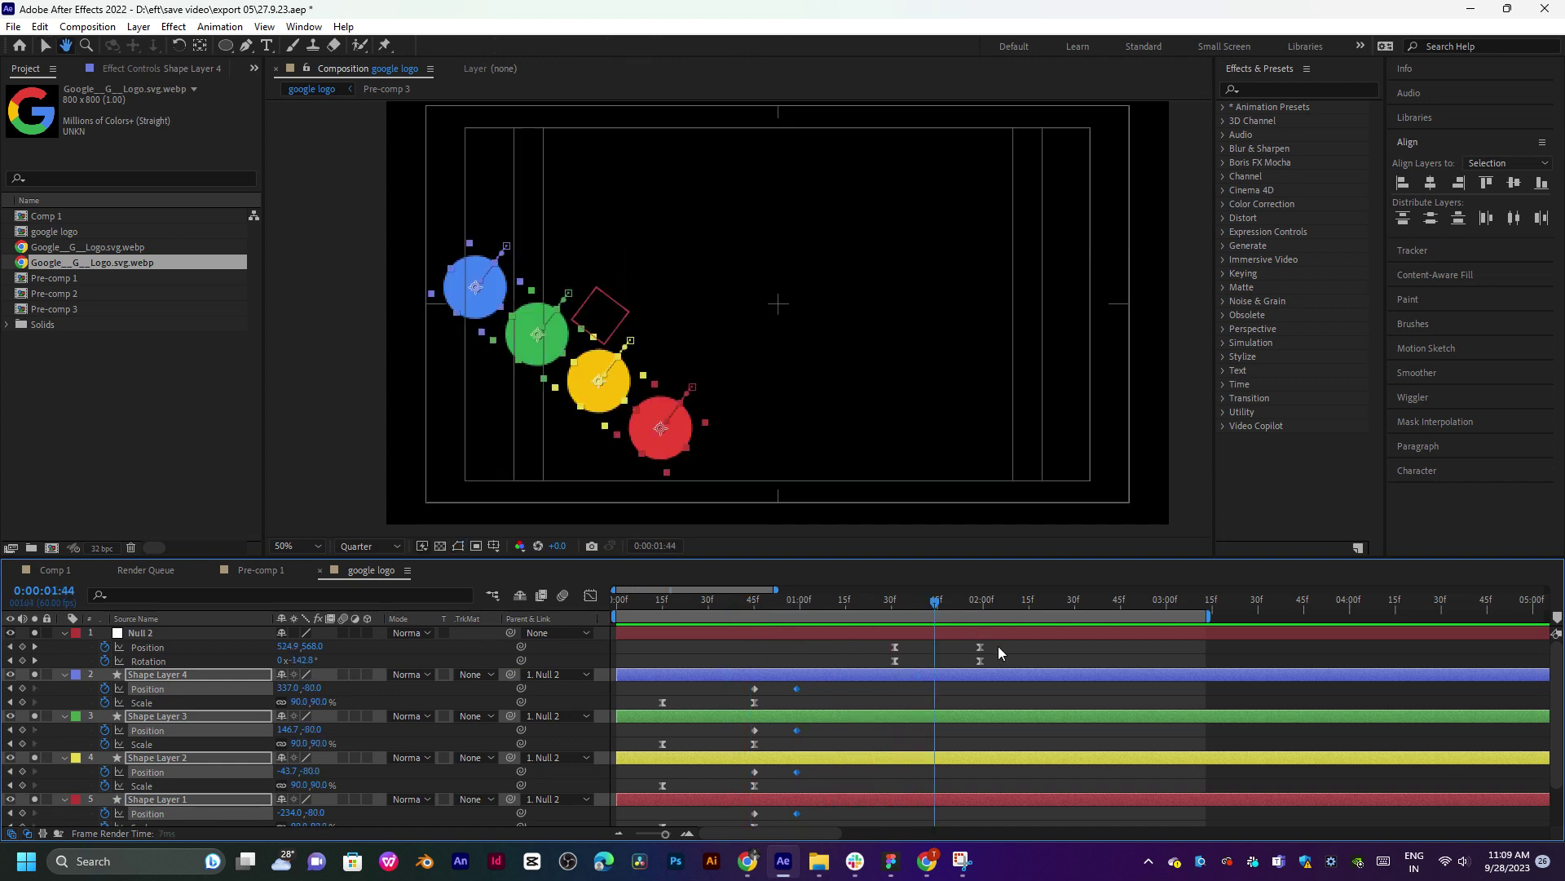
Shift the null's position and rotation keyframes to start at about 0:00:02:00, and return to 0:00:00:45.
mouse_move(1000, 641)
left_mouse_down()
mouse_move(895, 670)
mouse_move(982, 662)
left_mouse_up()
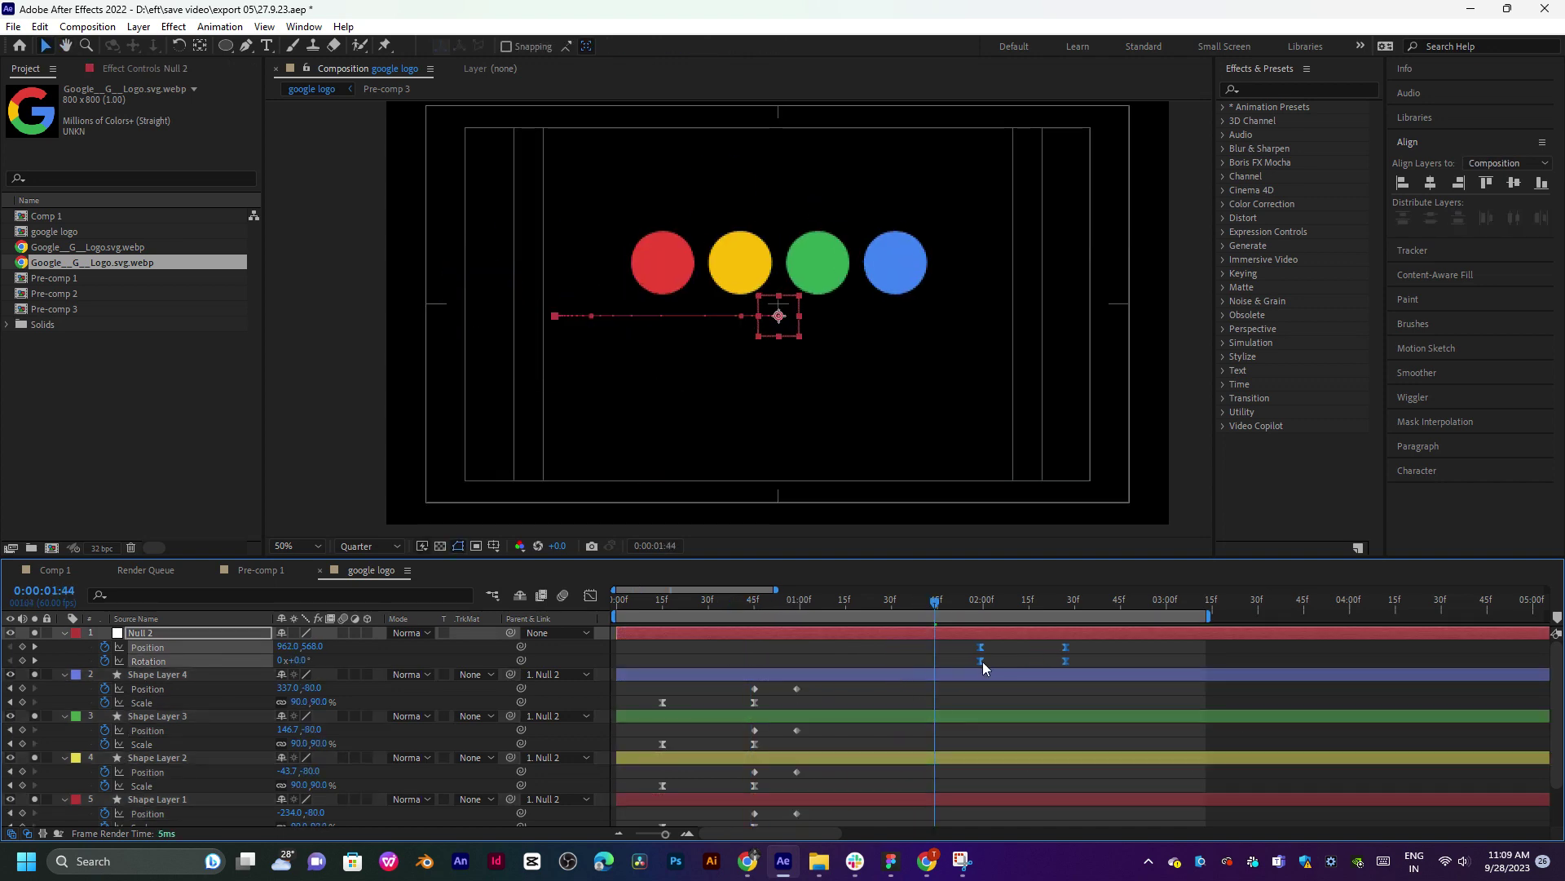
left_click(754, 607)
left_click_drag(751, 608, 751, 609)
Apply Easy Ease to the position keyframes of all four circle layers.
scroll(825, 706, "down", 1)
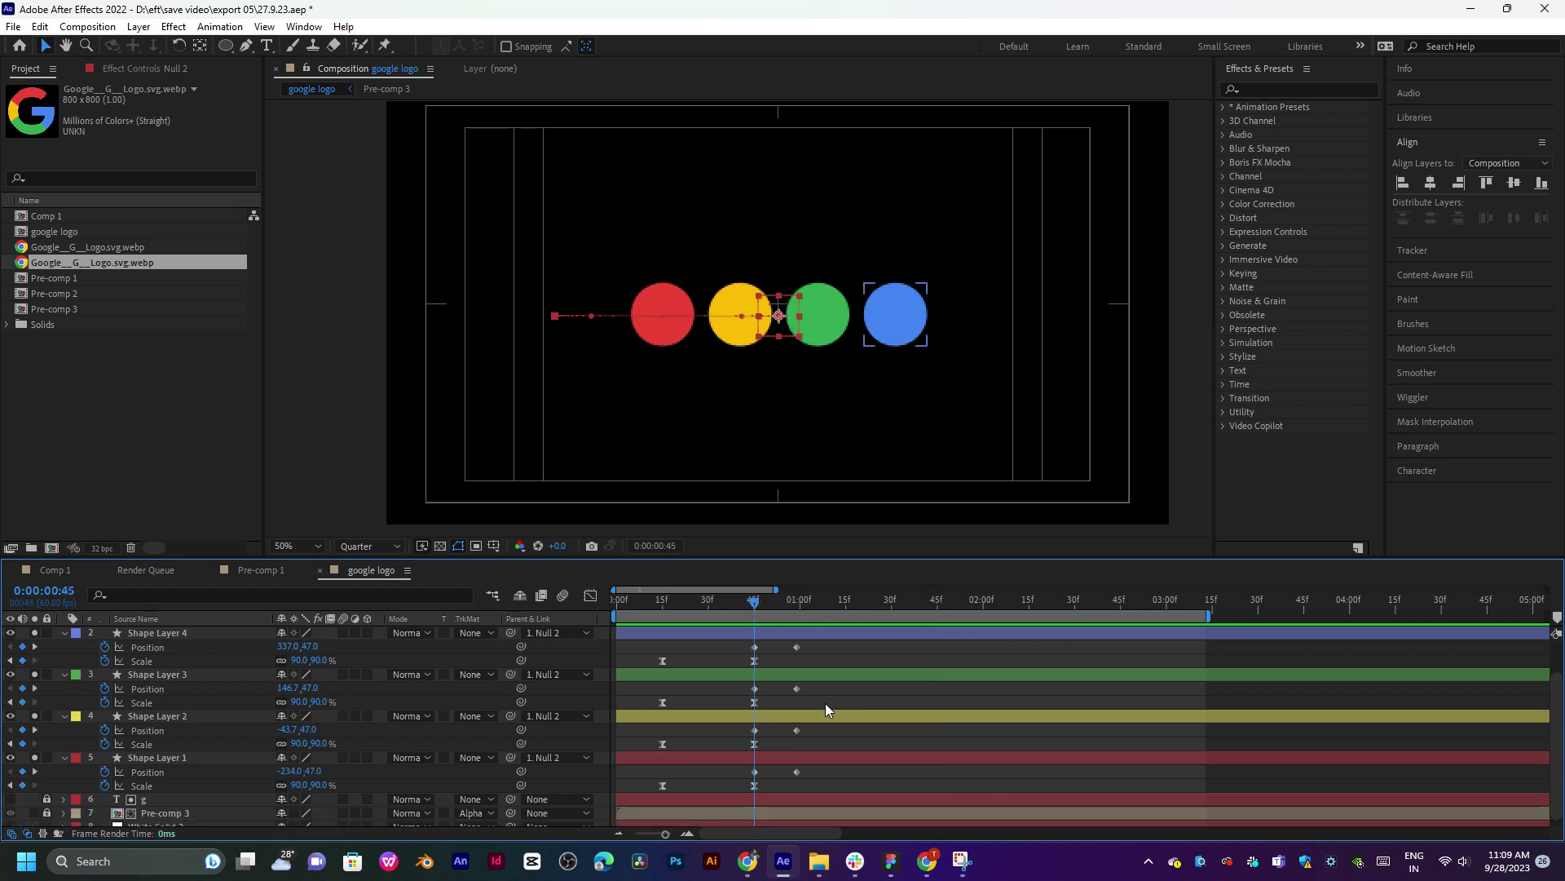
left_click_drag(821, 644, 742, 782)
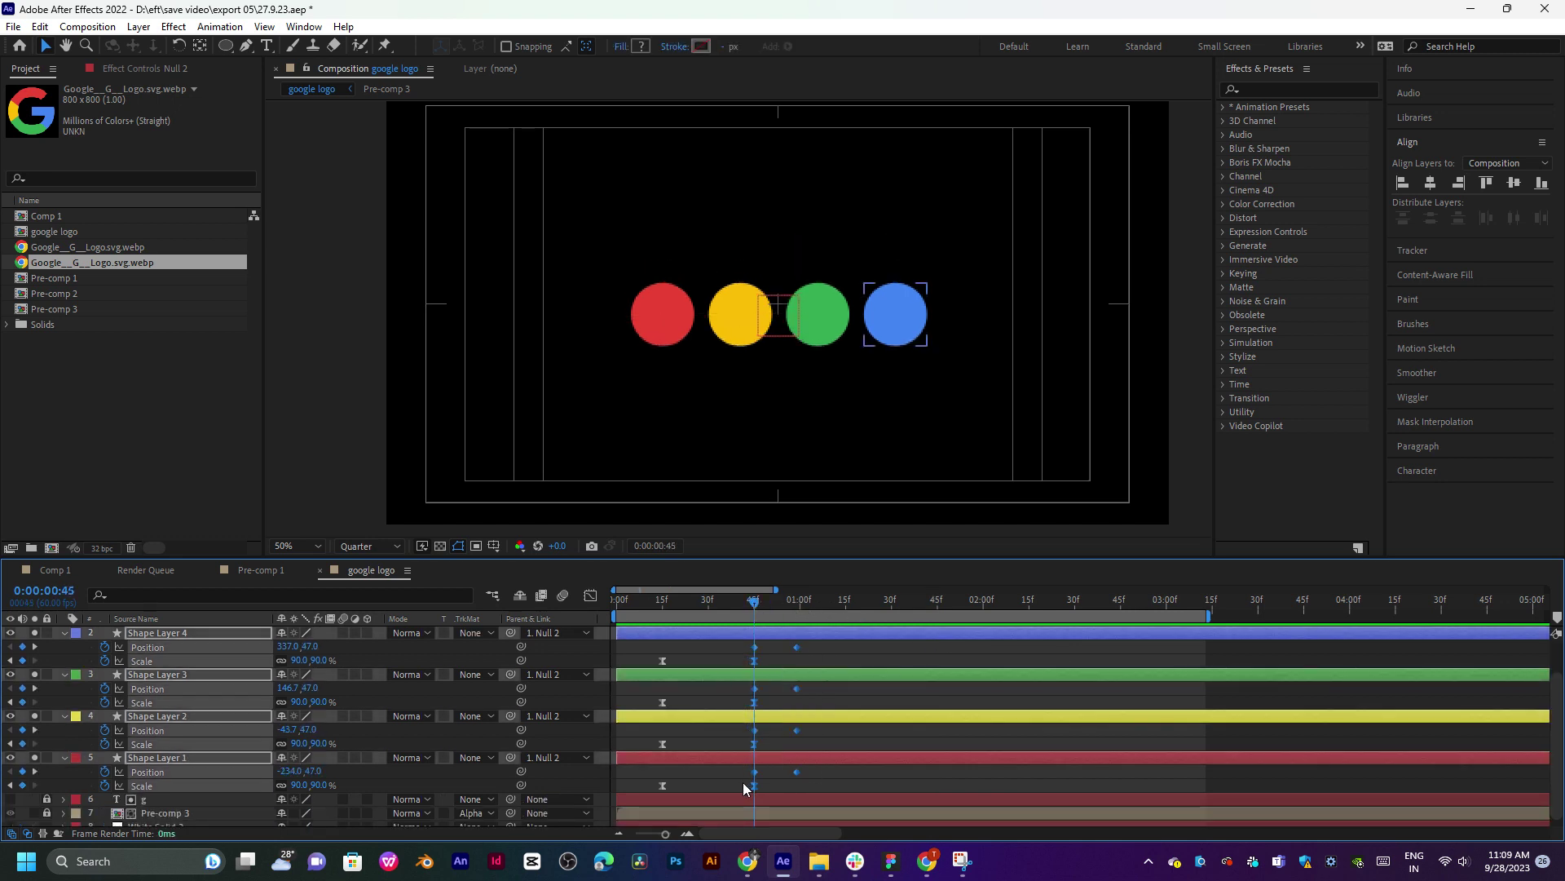
right_click(754, 772)
mouse_move(860, 764)
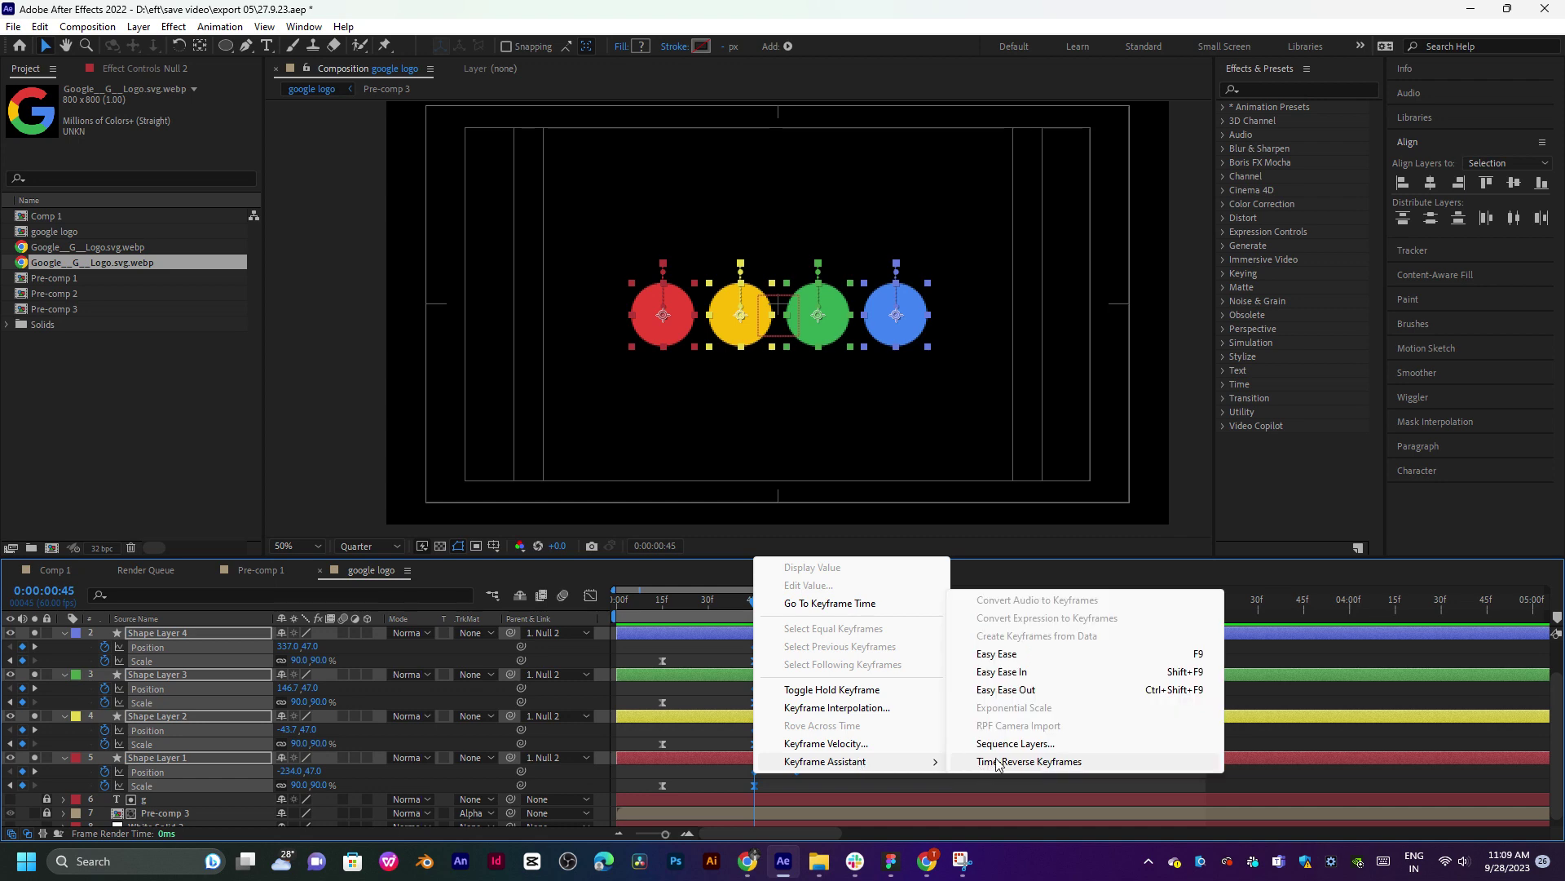
left_click(1049, 652)
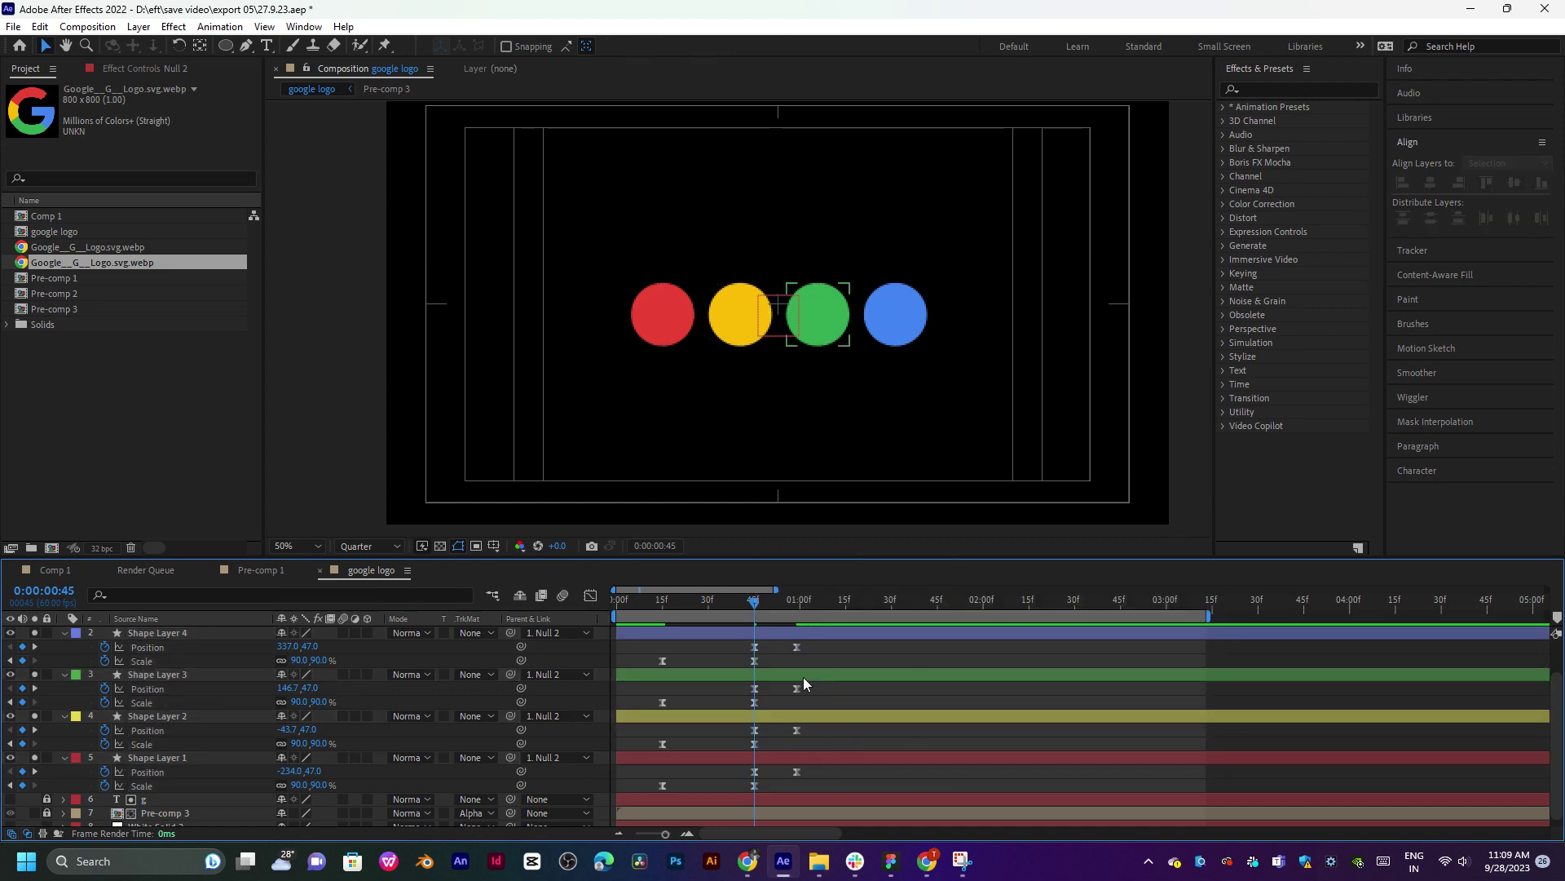
Copy each circle's lowered position keyframe from 0:00:00:45 to 0:00:01:14 so all four drop back down.
left_click(755, 647)
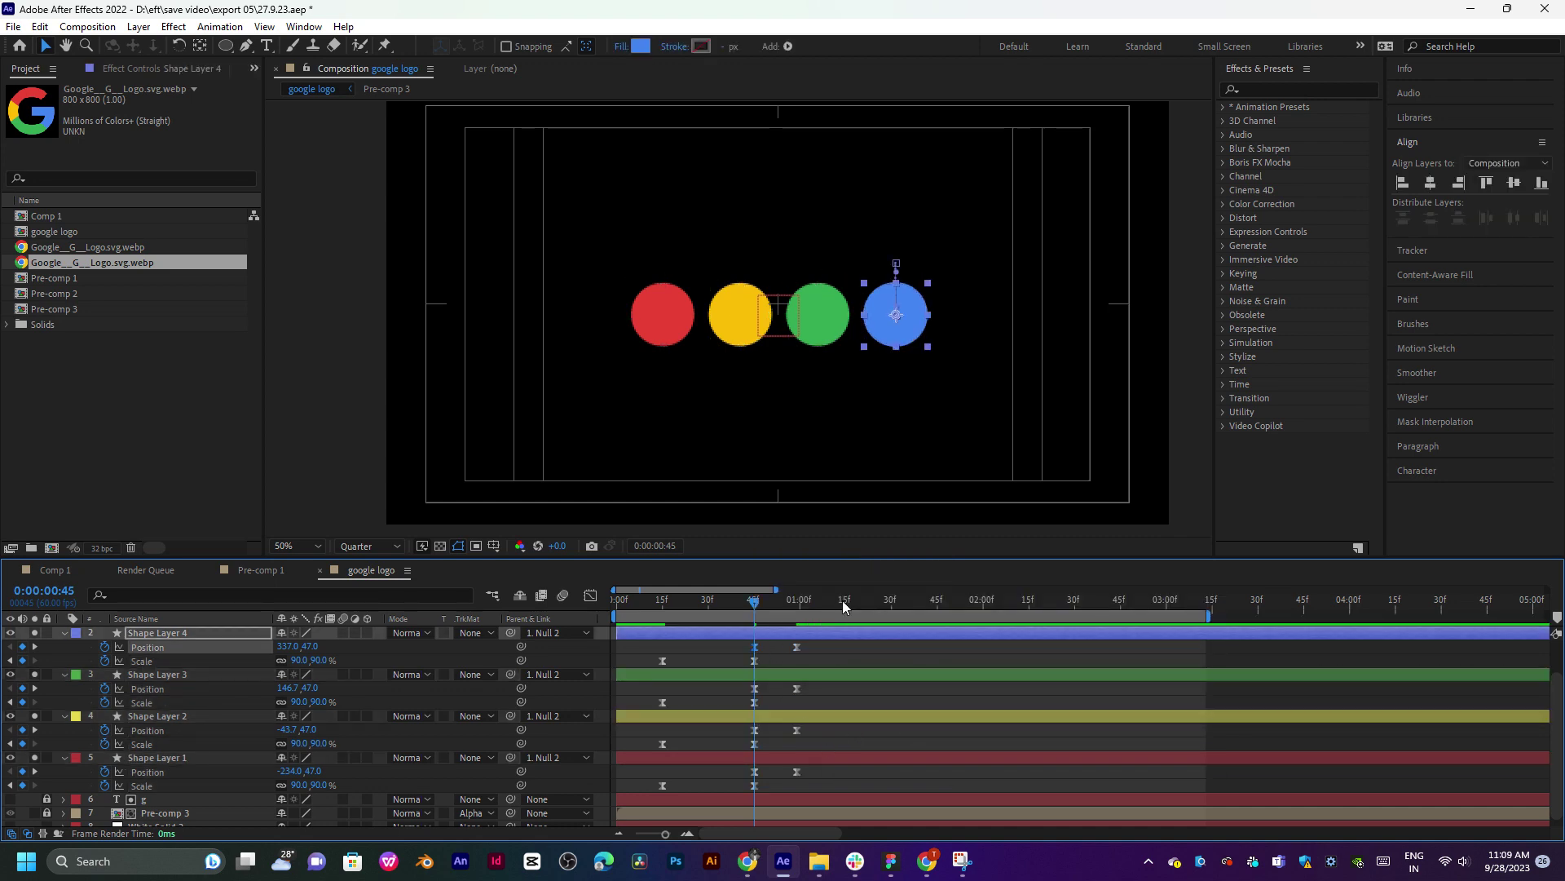
left_click(843, 600)
key("ctrl+v")
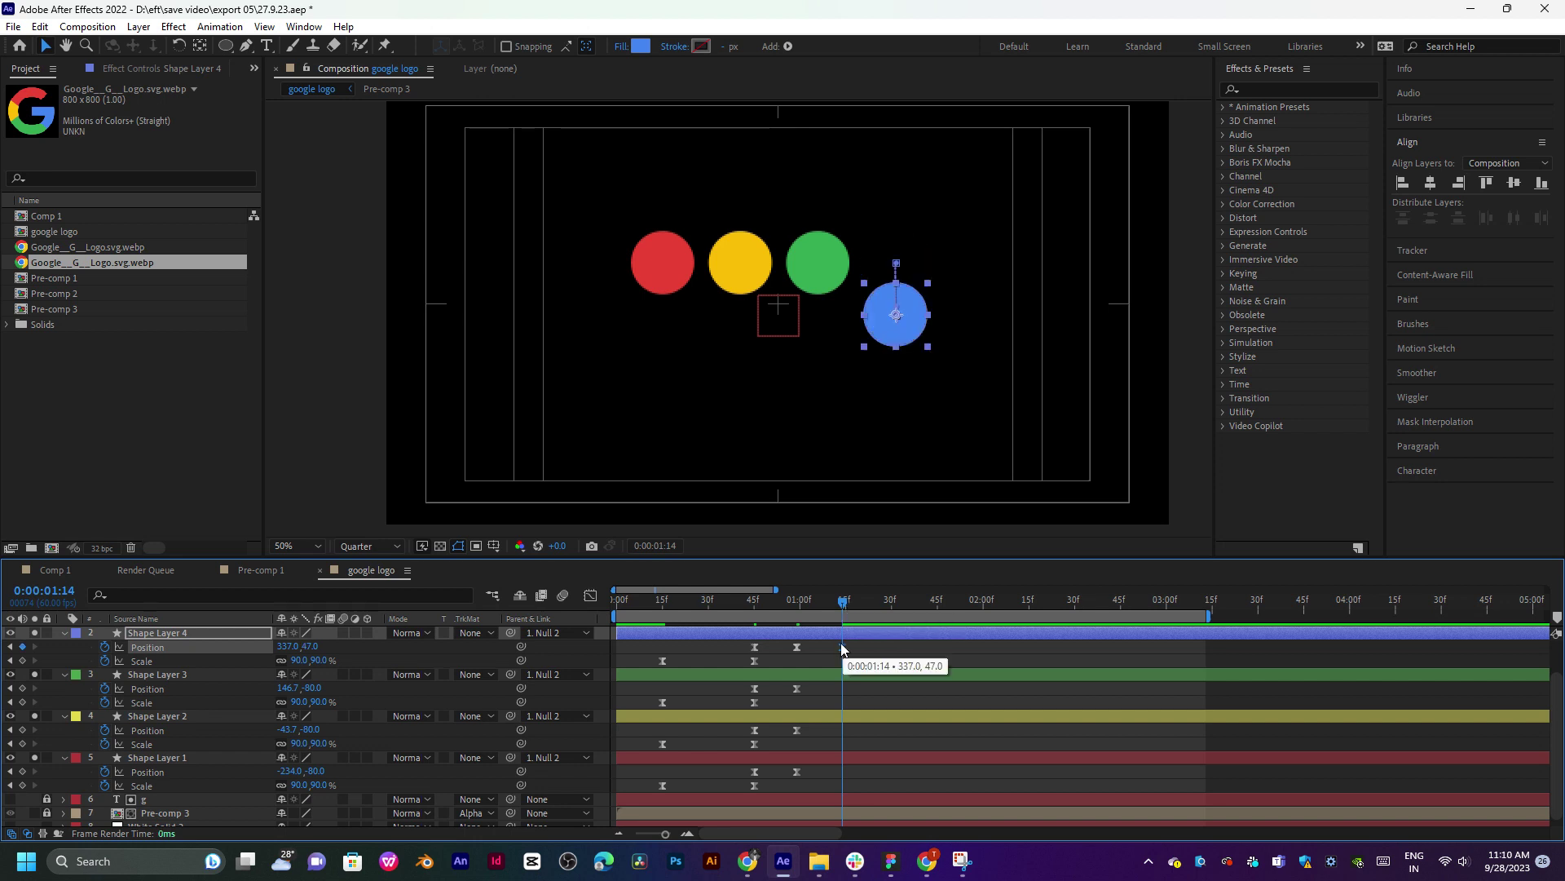
left_click(755, 688)
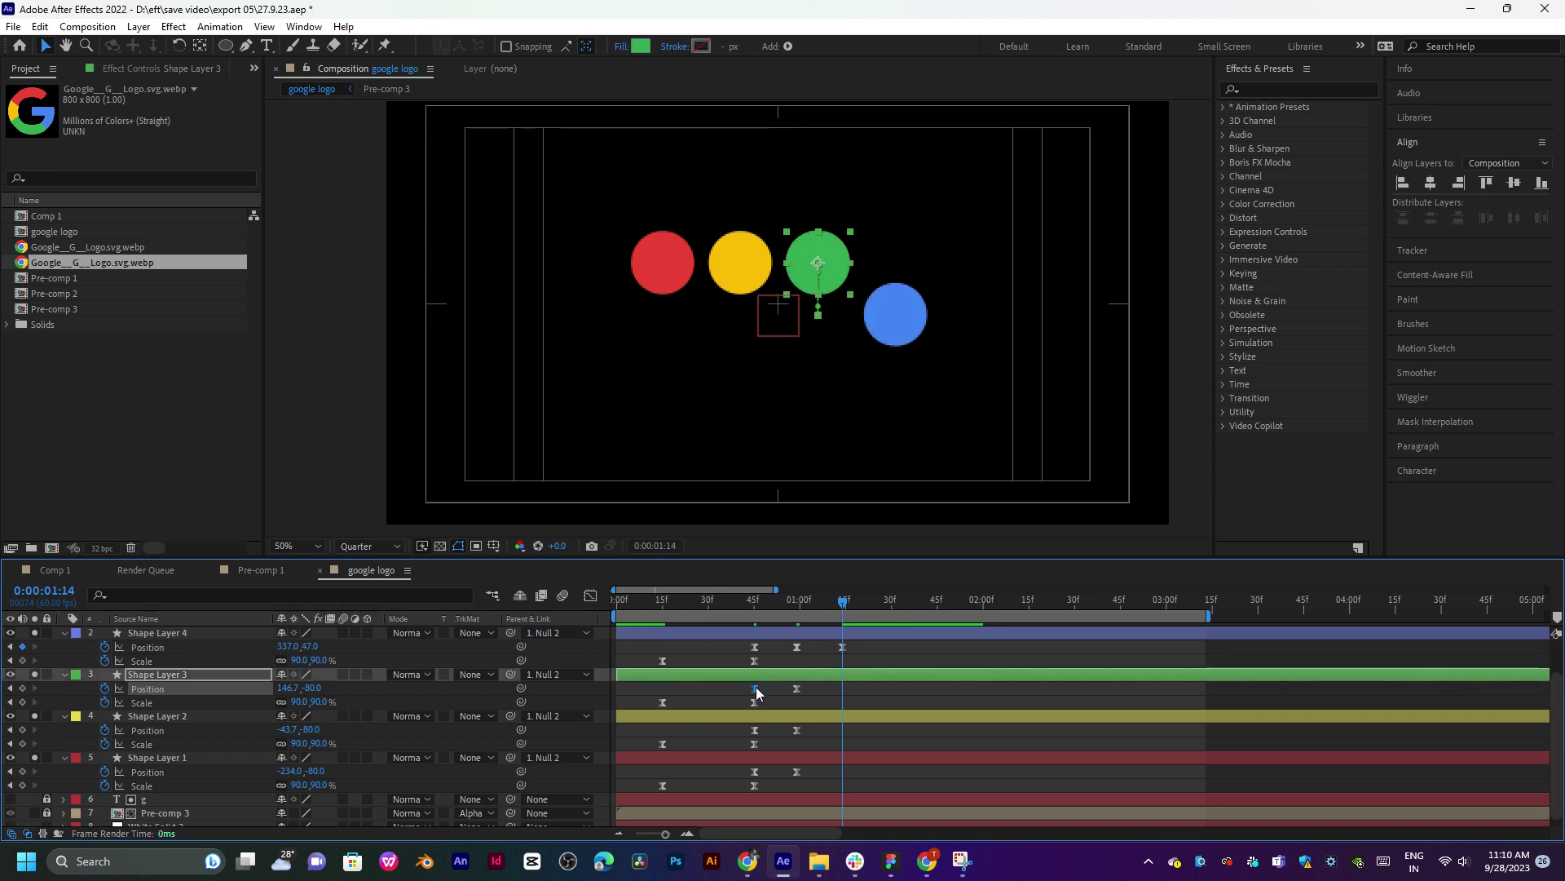
key("ctrl+c")
key("ctrl+v")
left_click(755, 730)
key("ctrl+c")
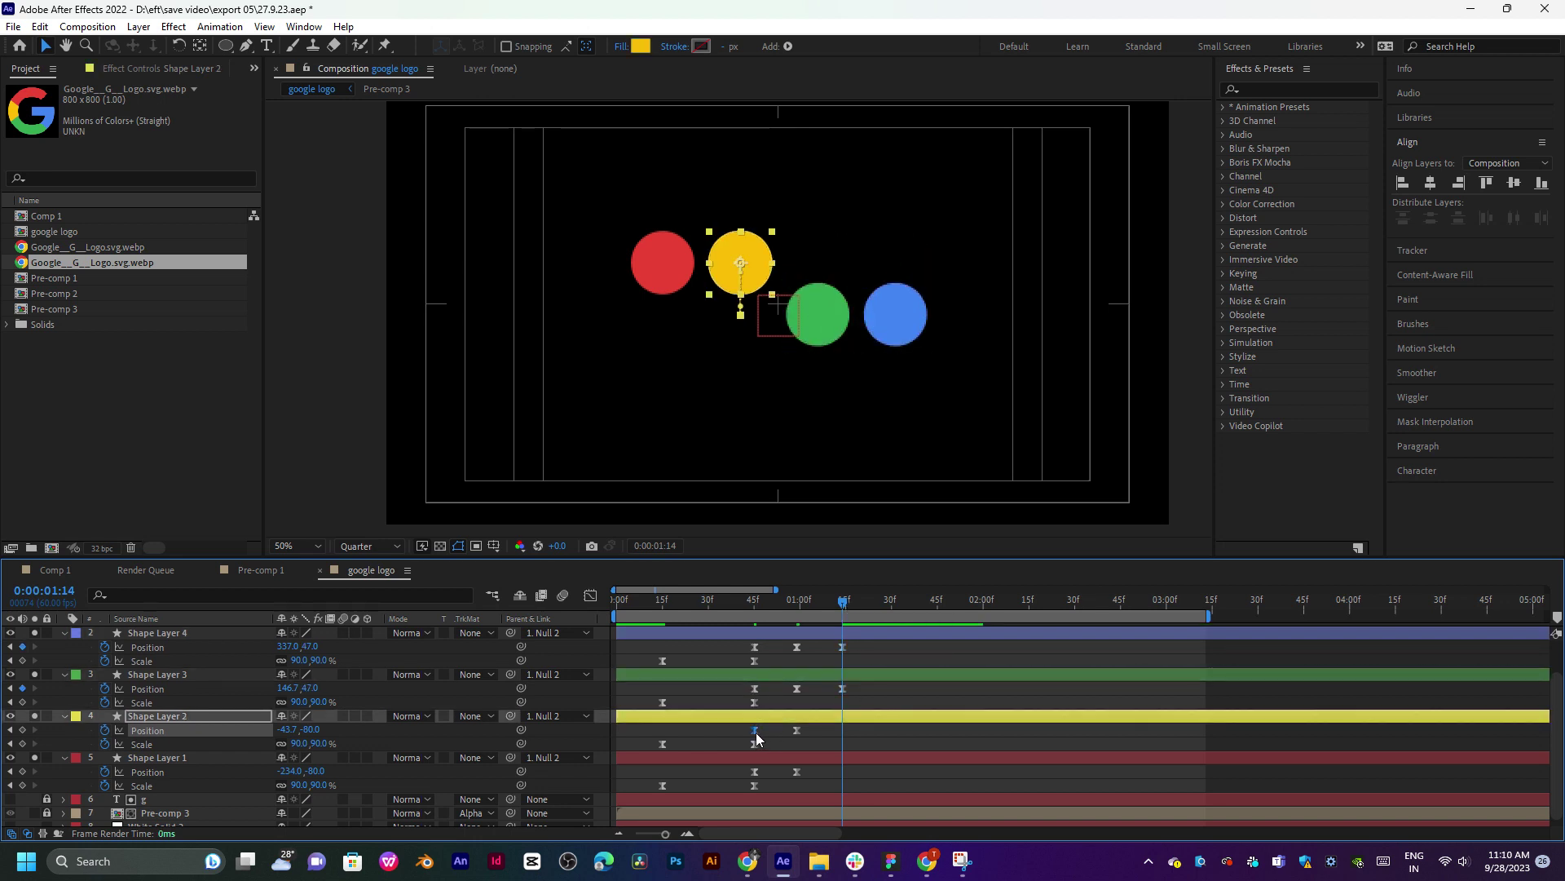
key("ctrl+v")
left_click(756, 771)
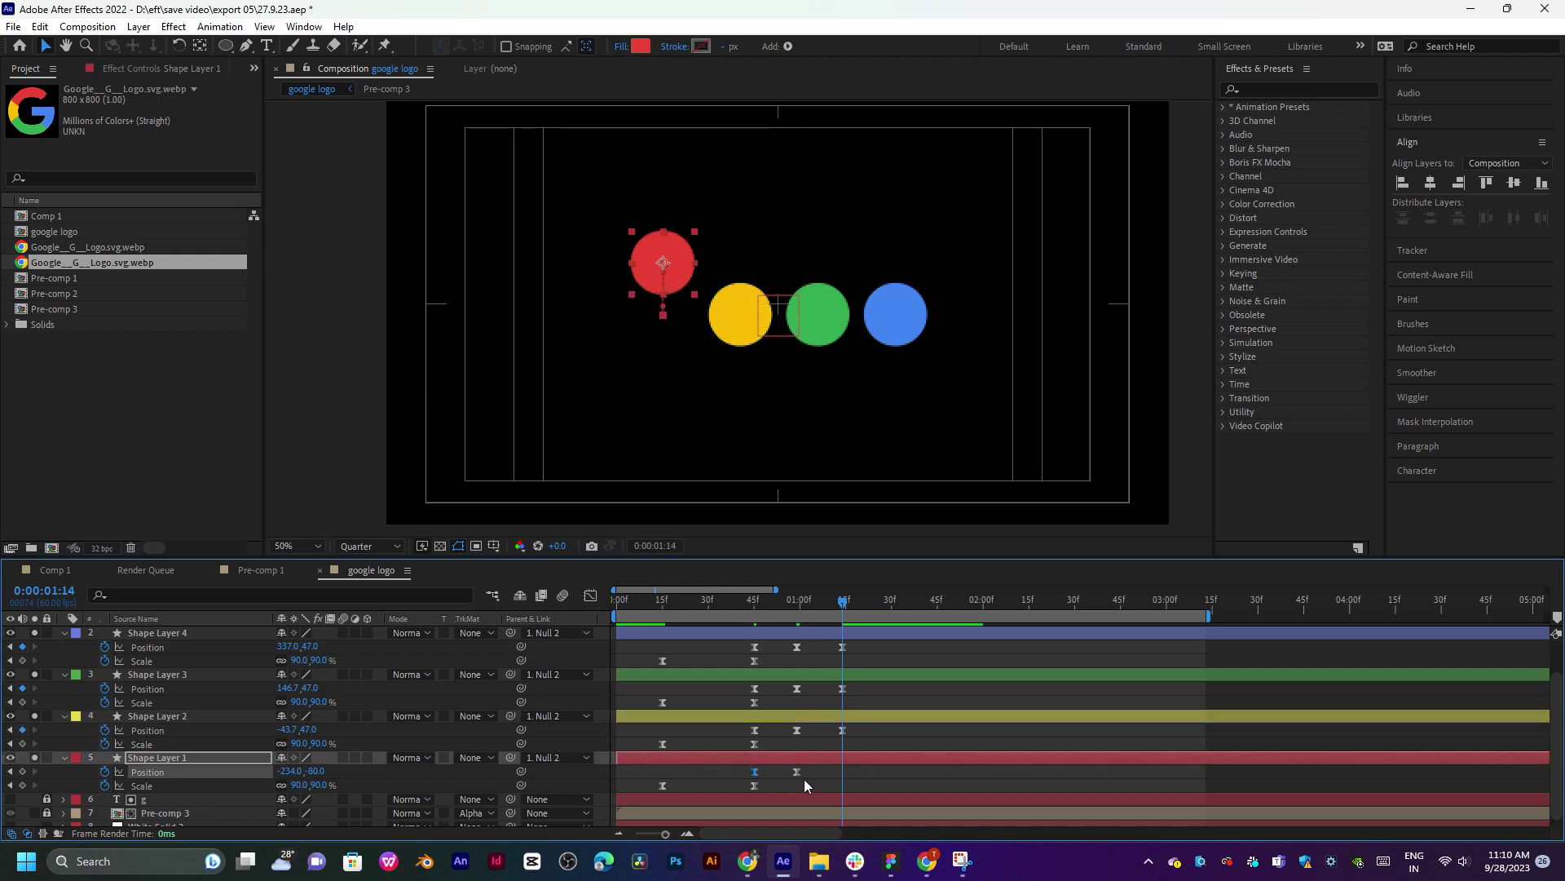
key("ctrl+c")
key("ctrl+v")
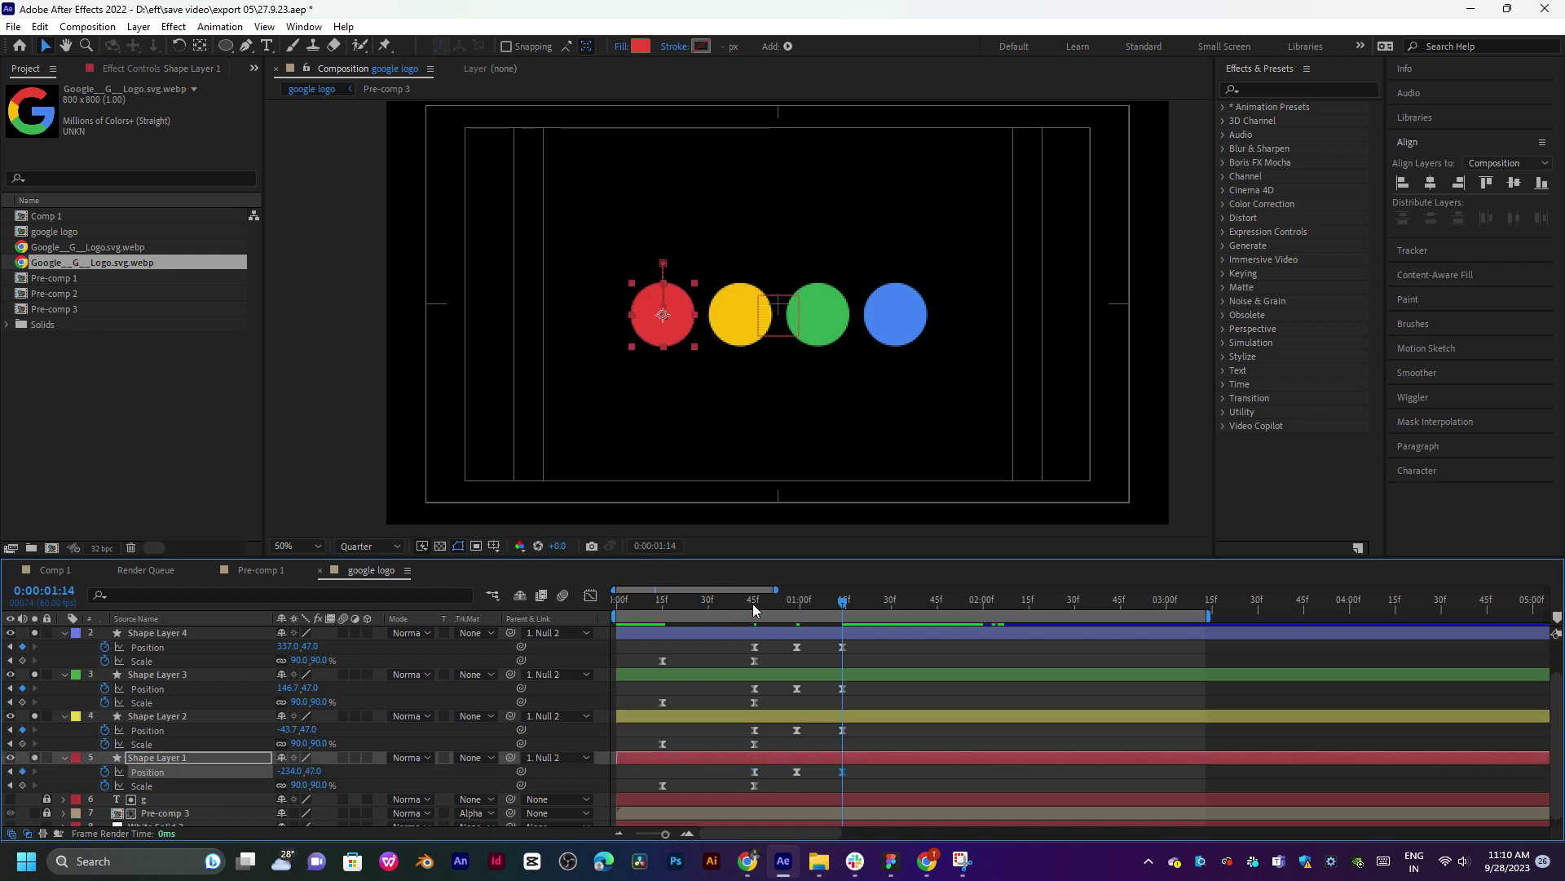
Shift the raised position keyframes of all four circles to 0:00:01:00.
left_click(751, 603)
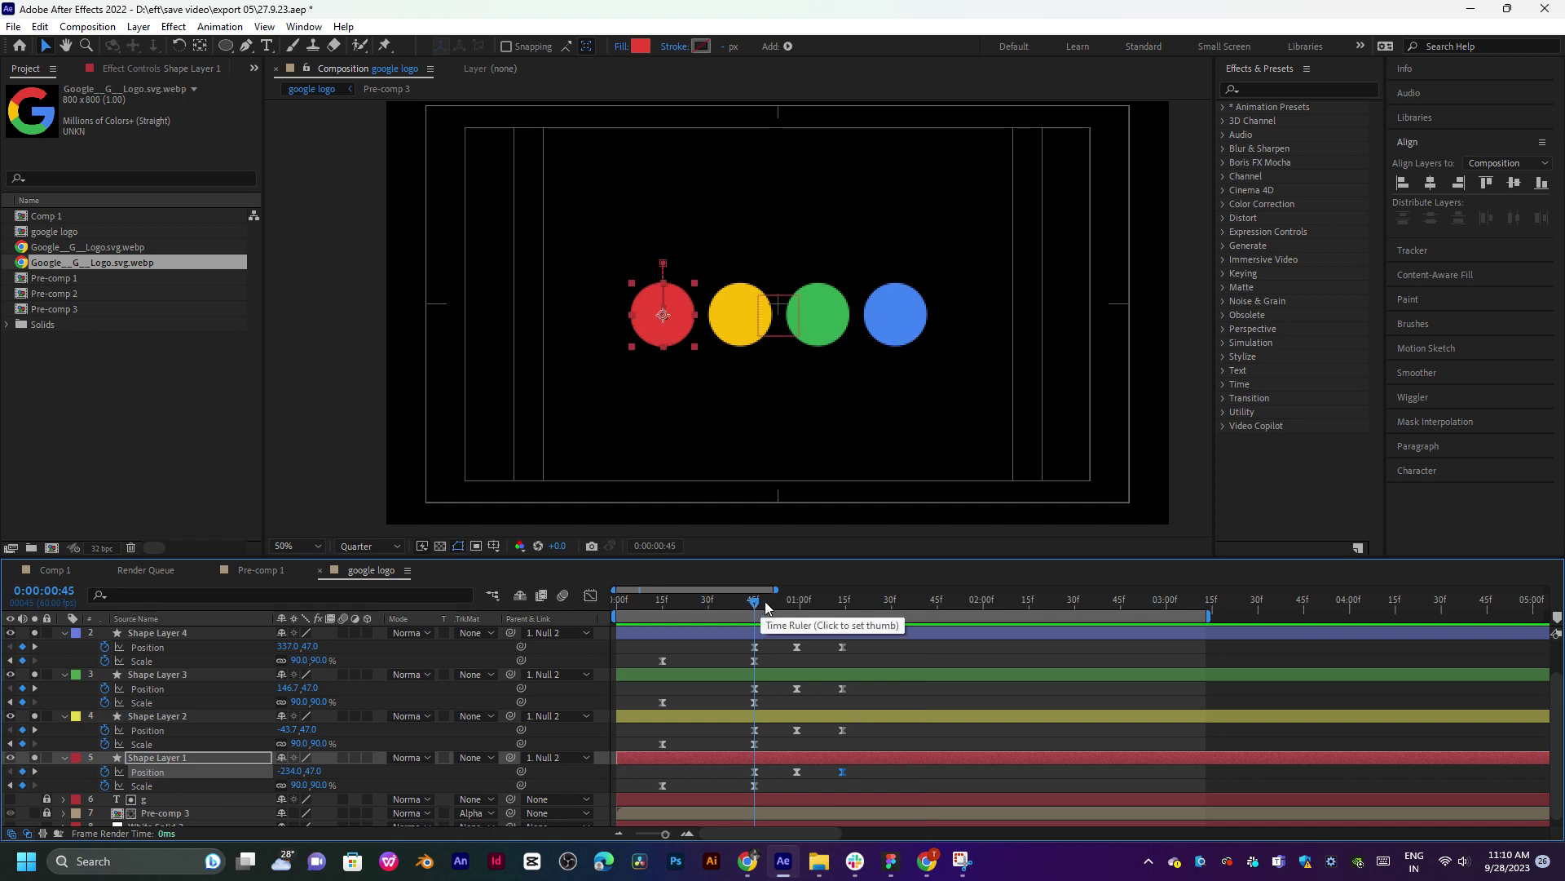
left_click_drag(854, 643, 792, 776)
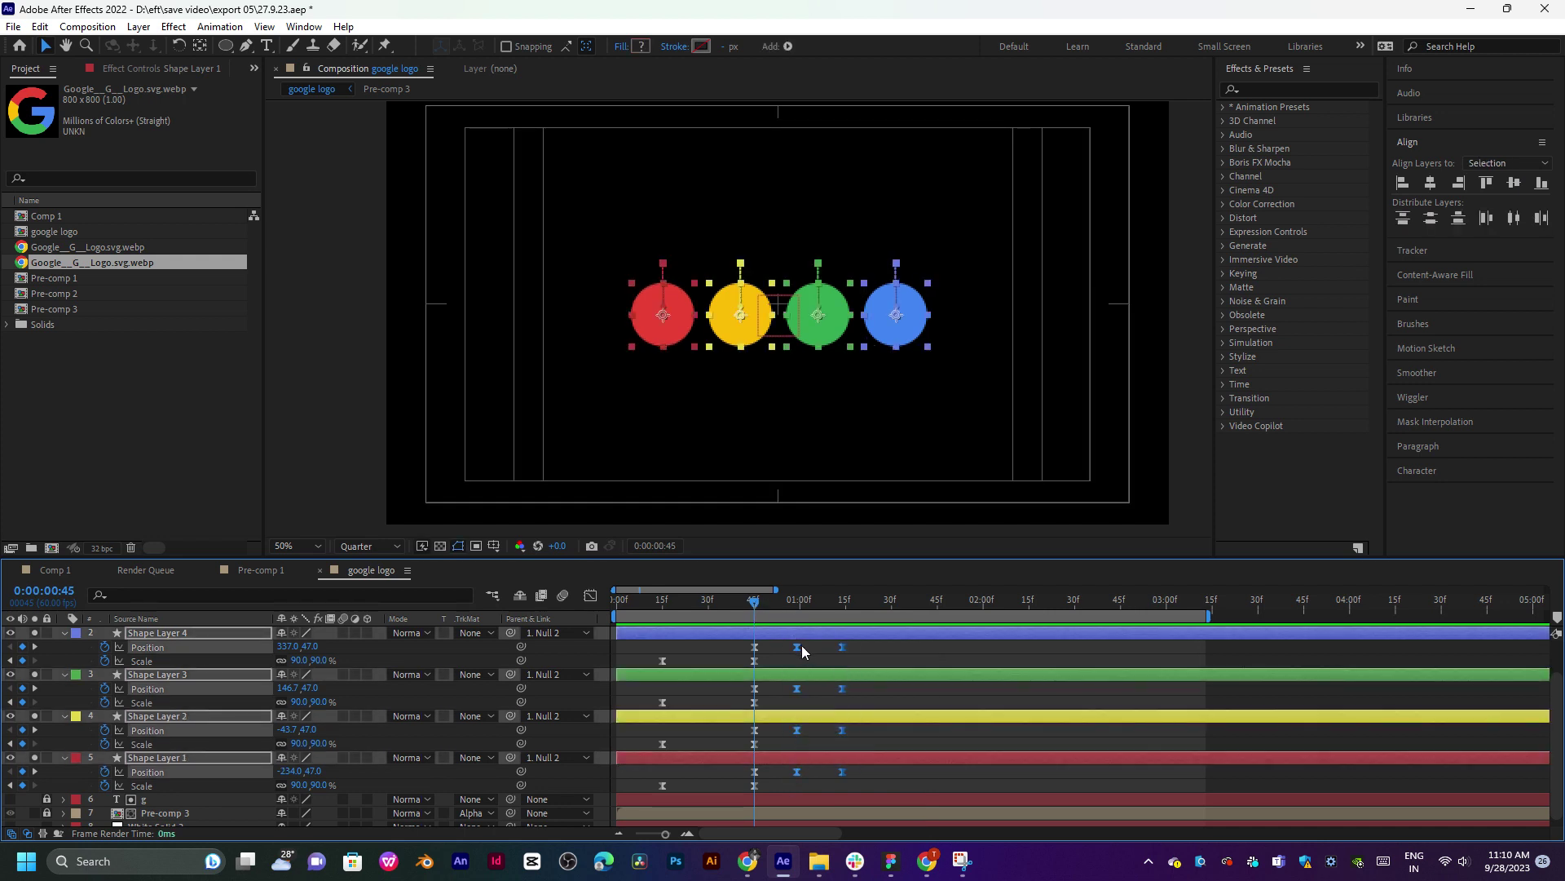
left_click(800, 601)
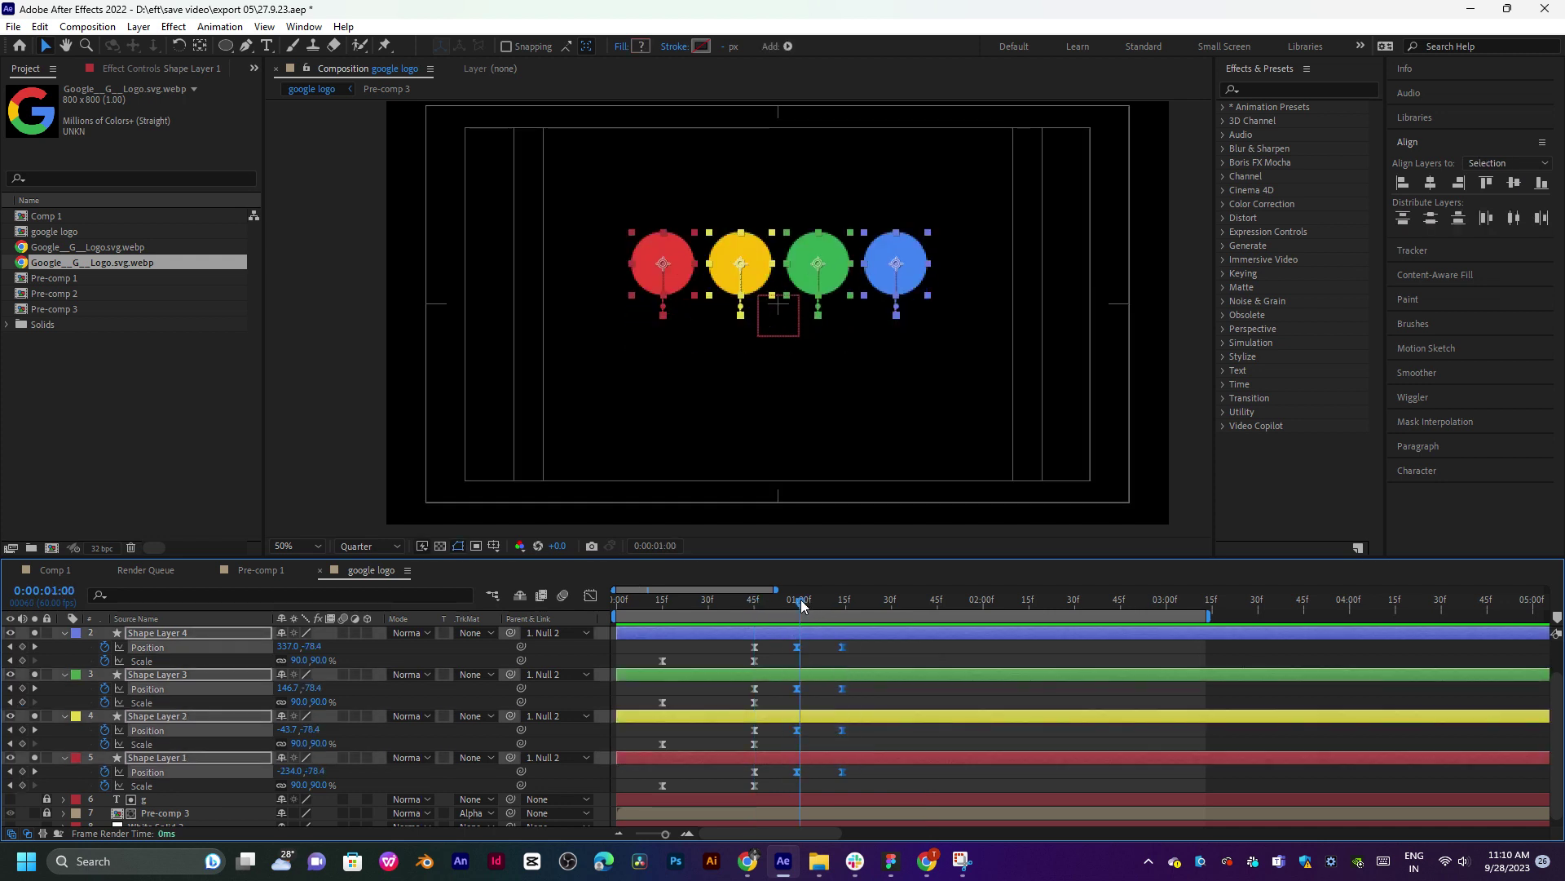
left_click(807, 647)
left_click_drag(787, 644, 804, 776)
key("alt+Right")
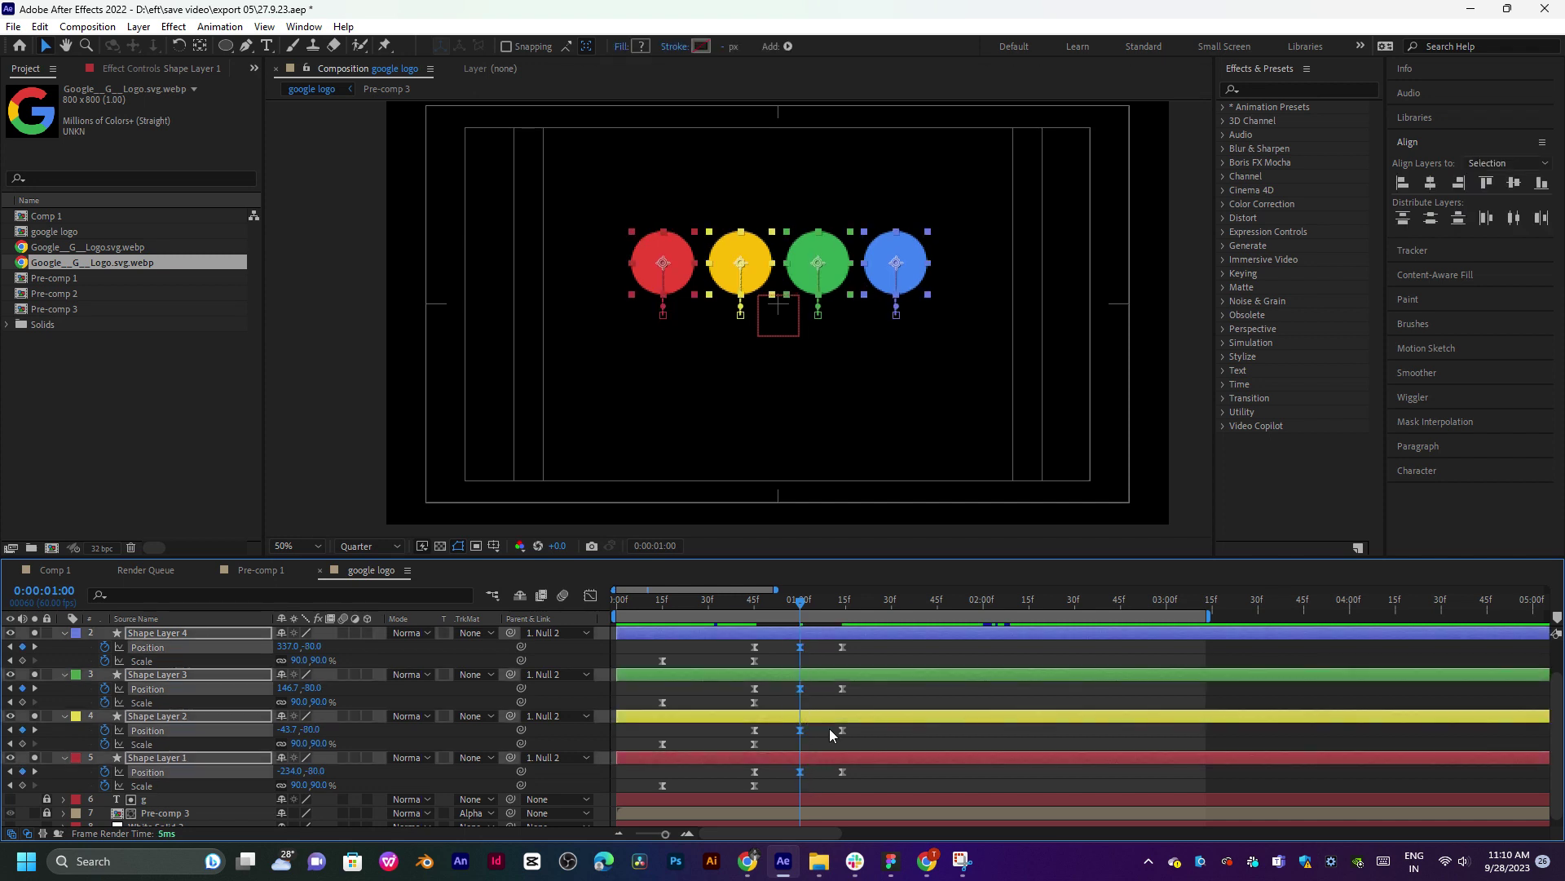
Shift the second lowered position keyframes of all four circles to 0:00:01:15.
left_click(844, 603)
left_click_drag(853, 641, 856, 774)
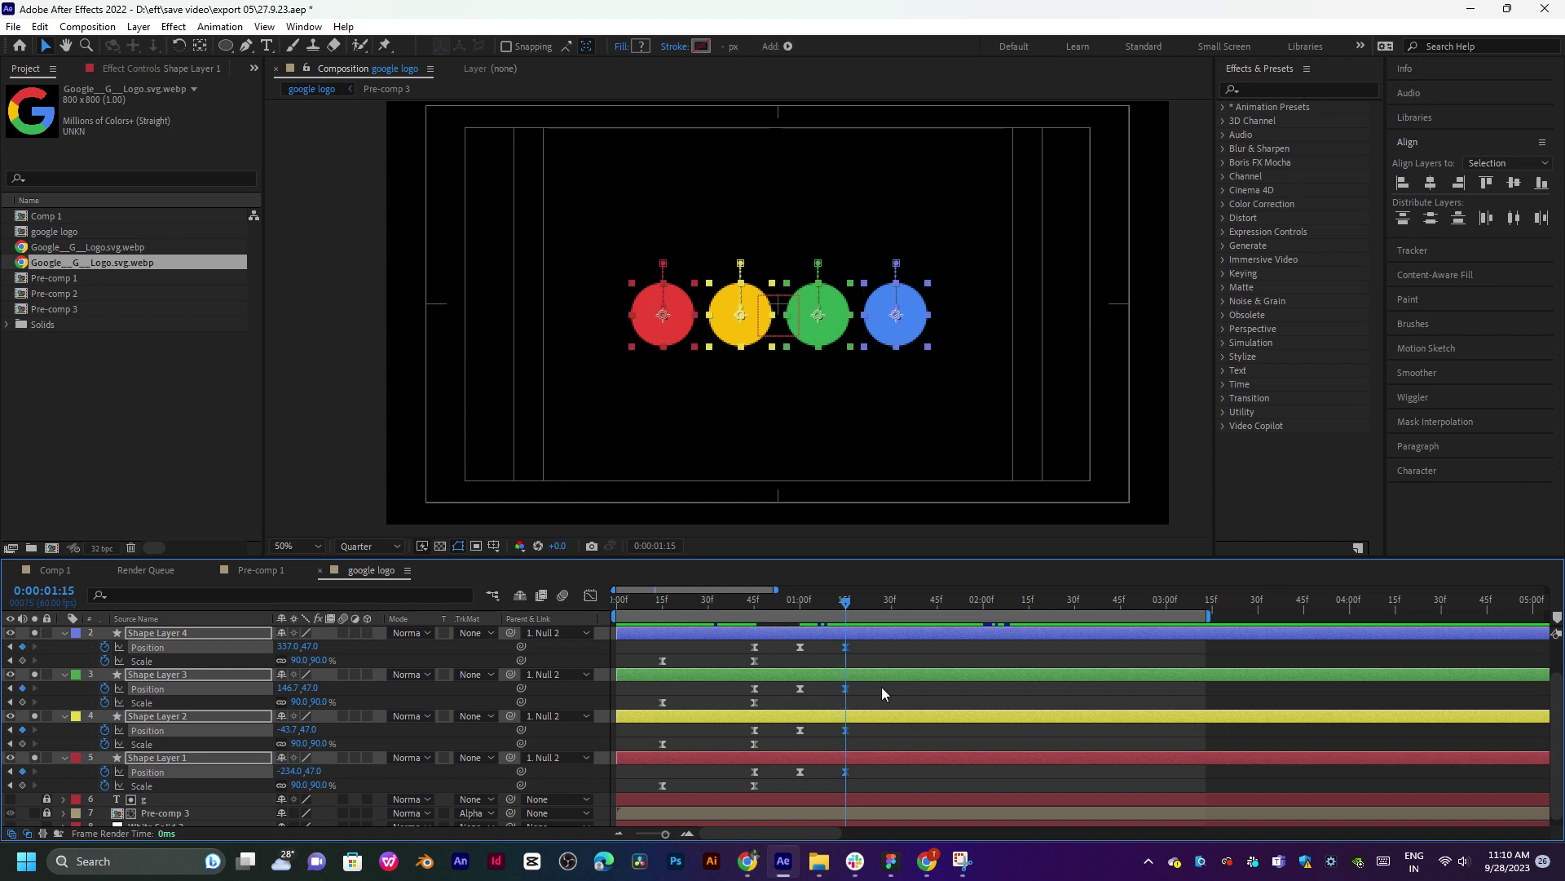
left_click(885, 643)
Copy each circle's raised position keyframe from 0:00:01:00 to 0:00:01:30 to start a second bounce.
left_click(892, 610)
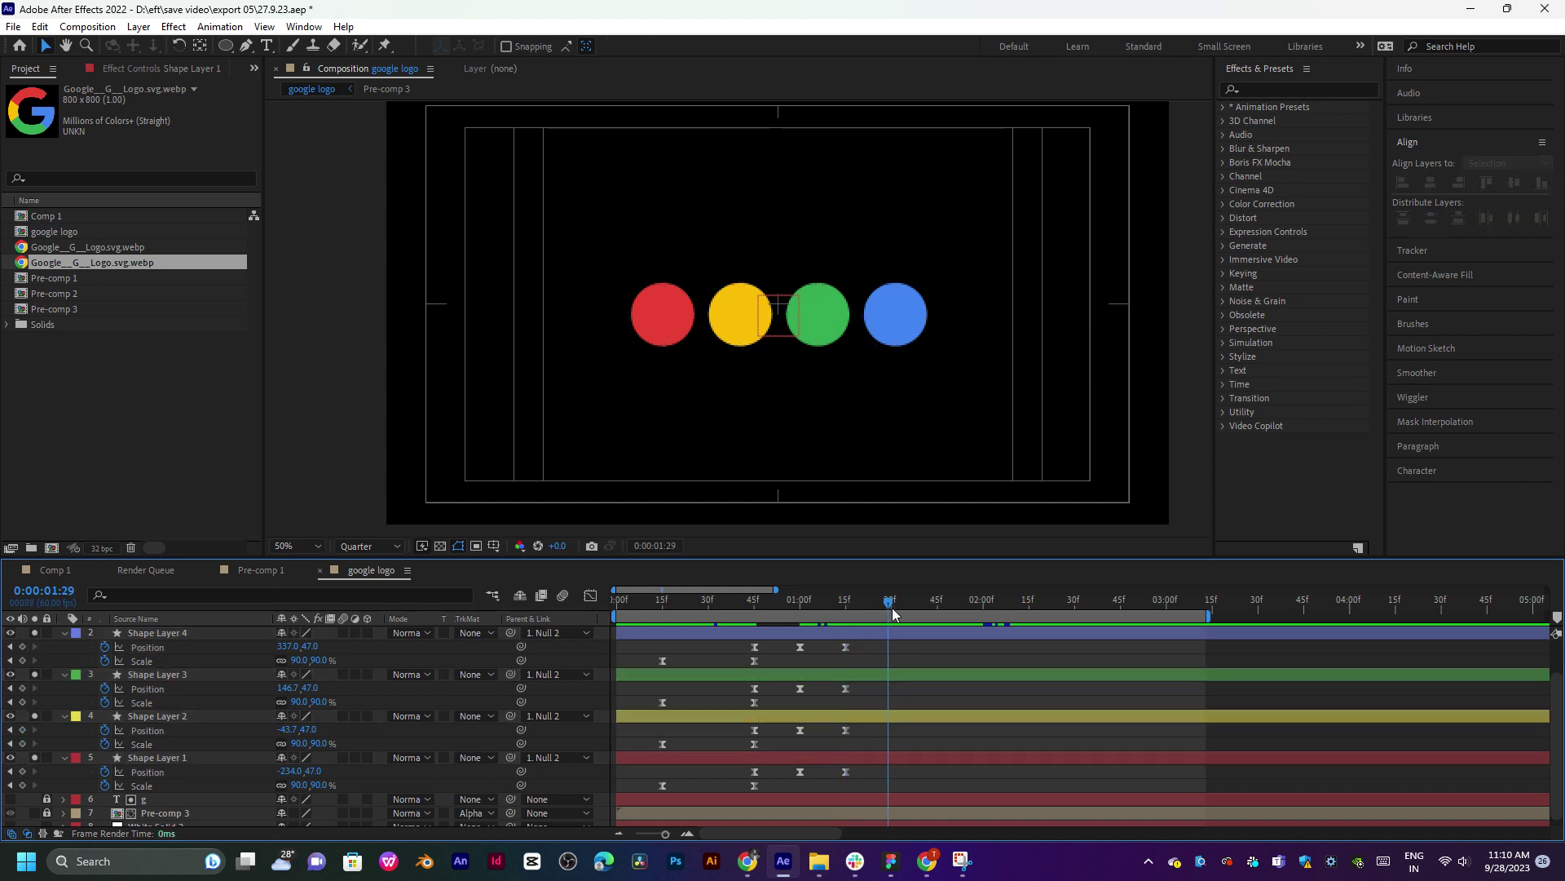
left_click(895, 613)
left_click(801, 648)
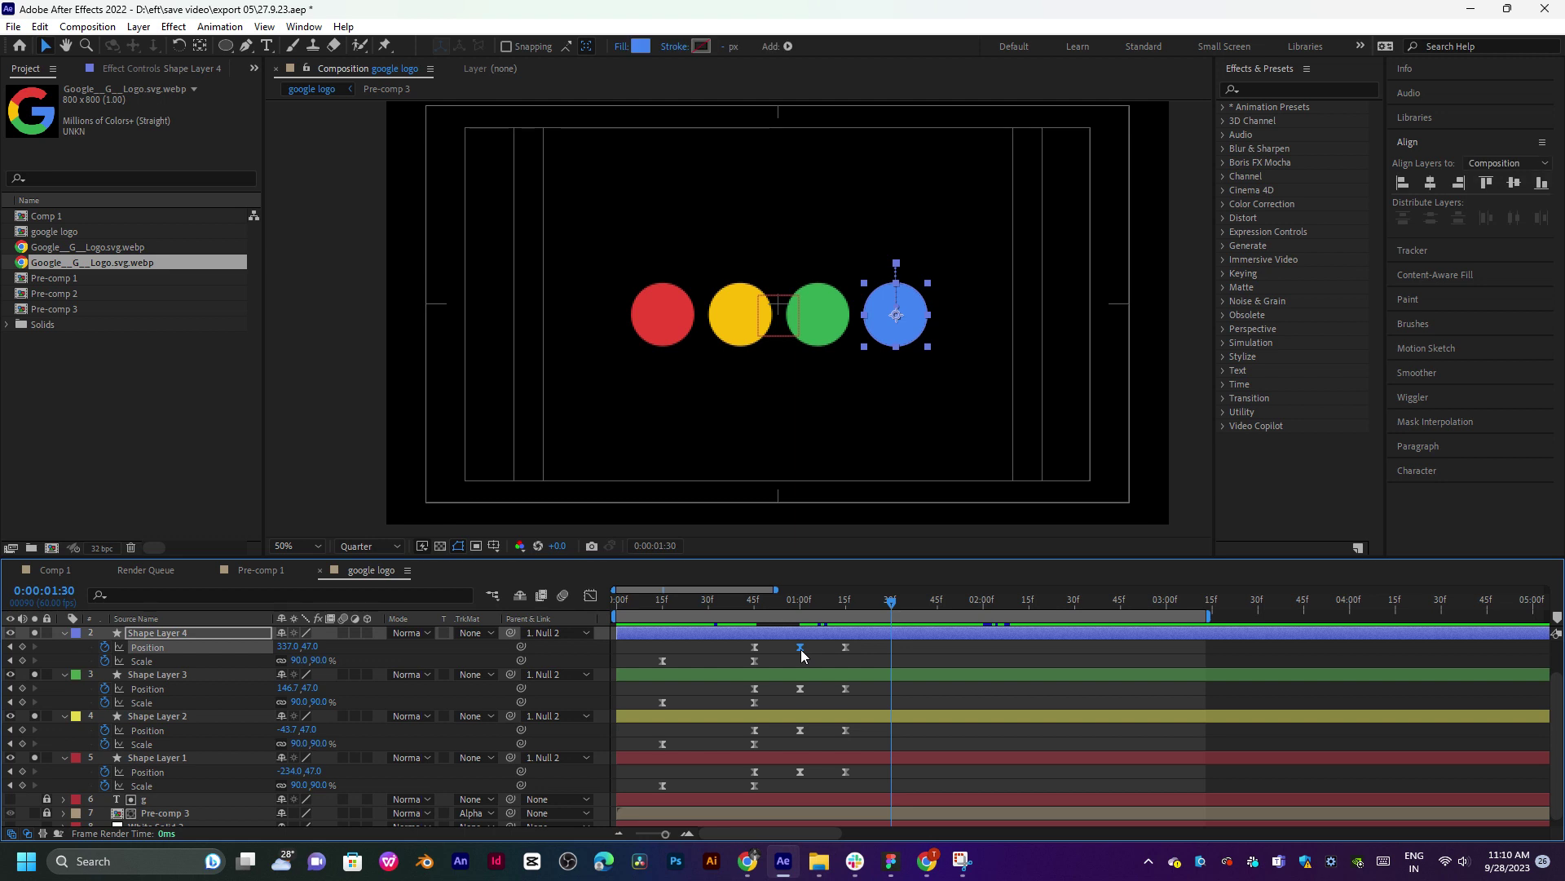
key("ctrl+v")
left_click(801, 689)
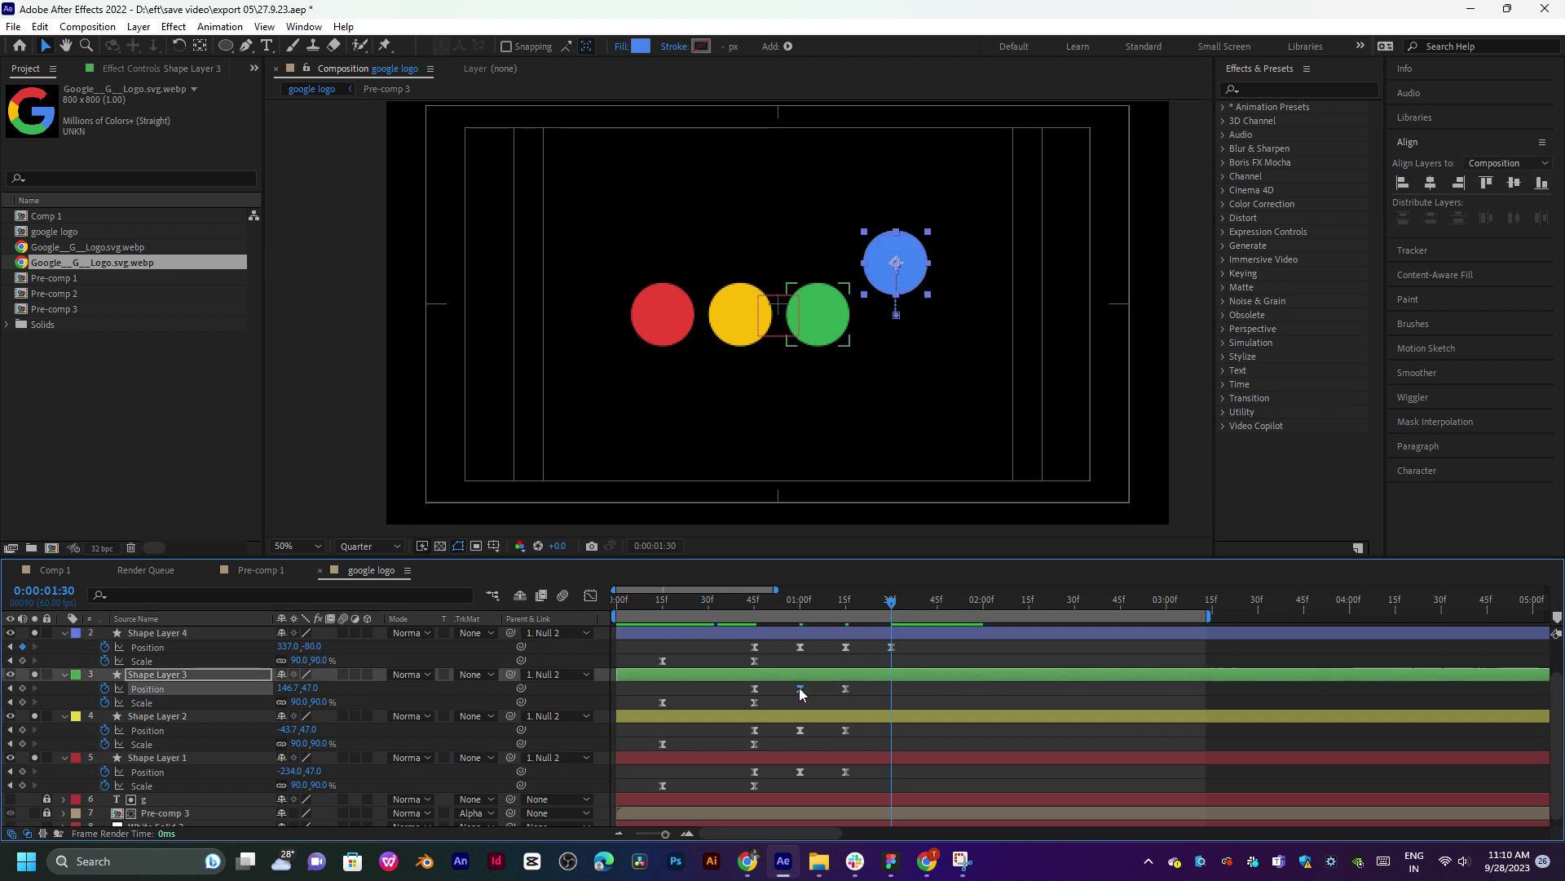
key("ctrl+v")
left_click(800, 730)
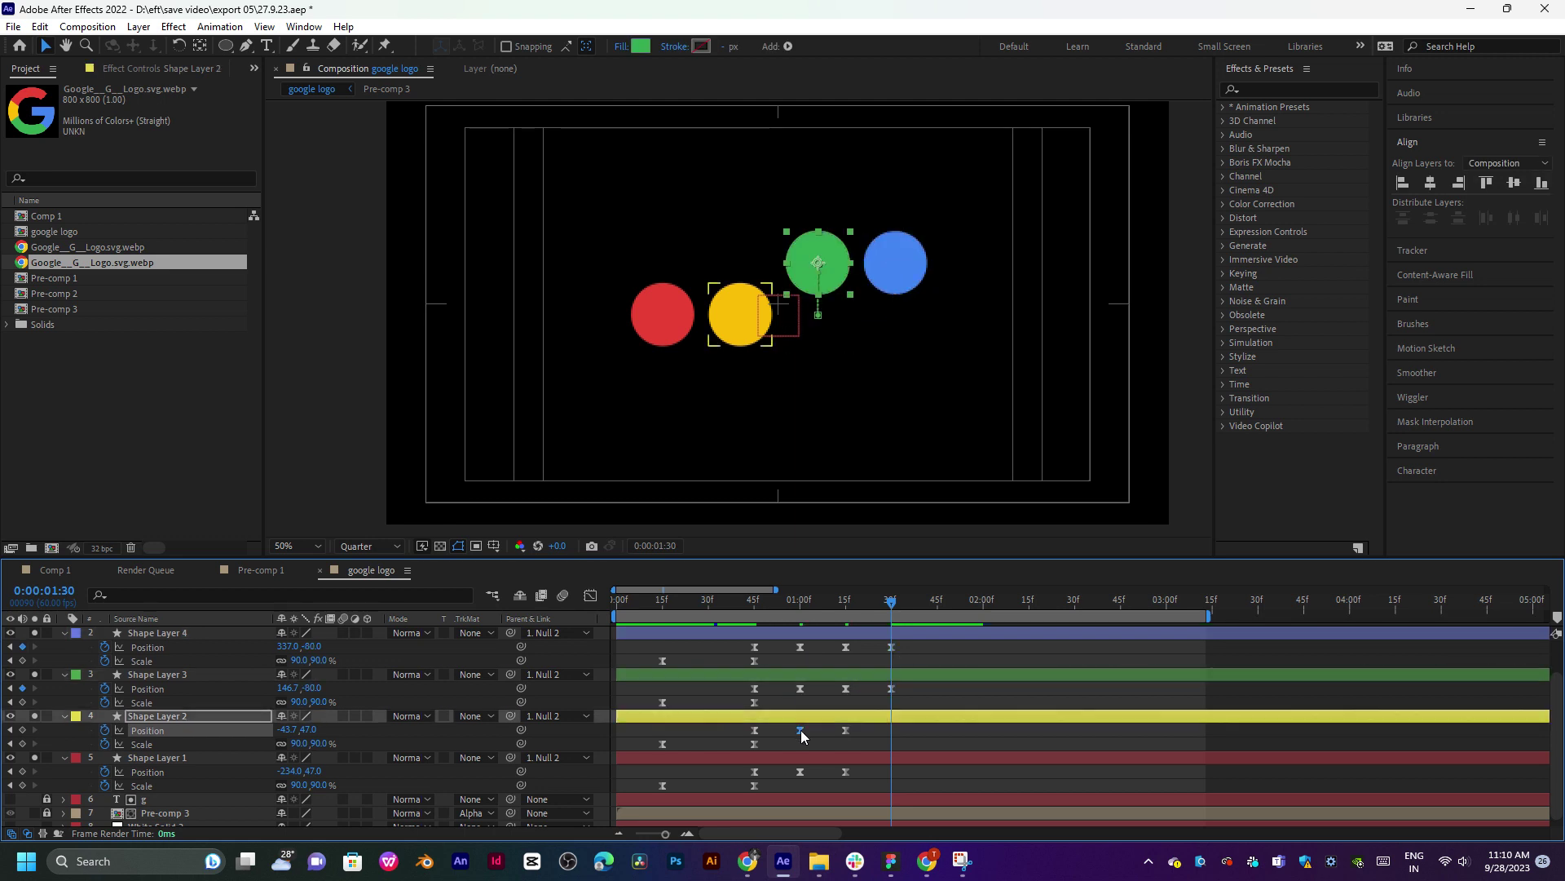
key("ctrl+v")
left_click(800, 771)
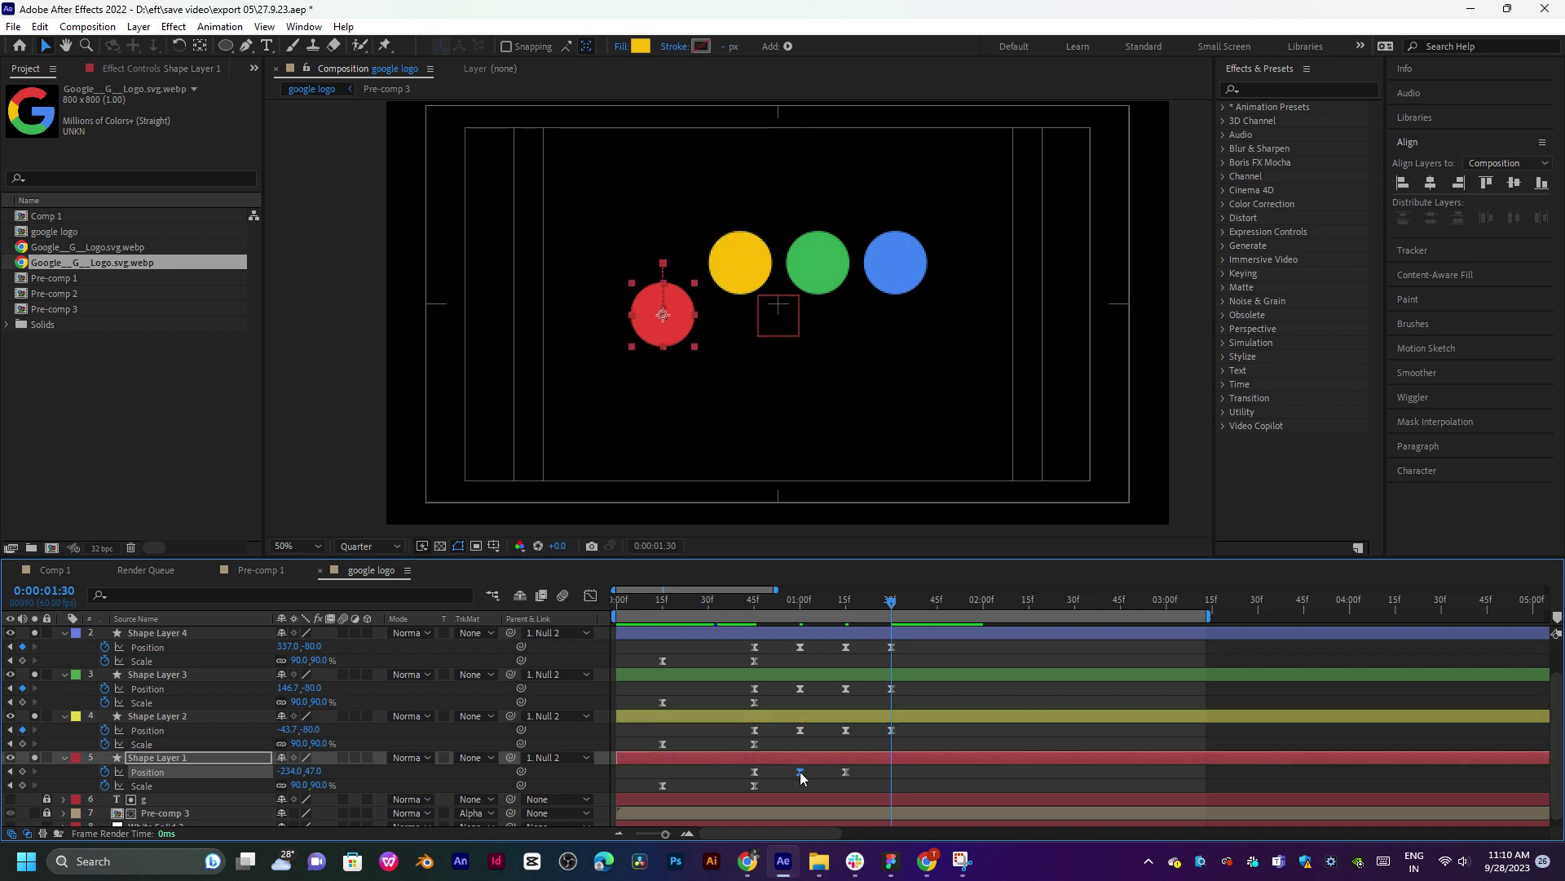
key("ctrl+v")
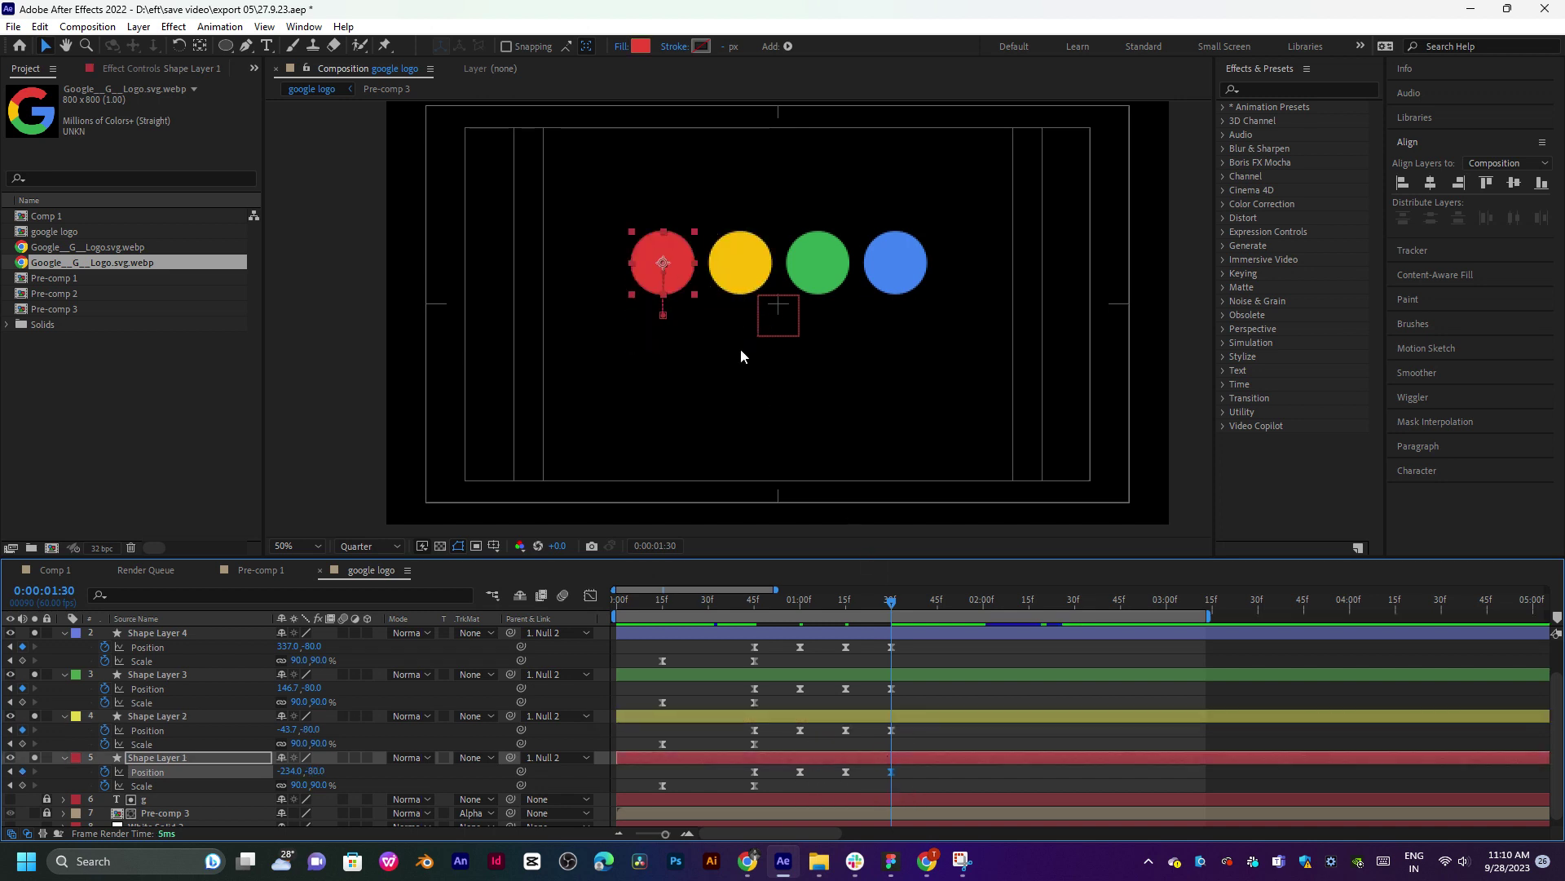
Preview the bounce, and copy each circle's lowered position keyframe from 0:00:01:15 to 0:00:01:45.
left_click(756, 601)
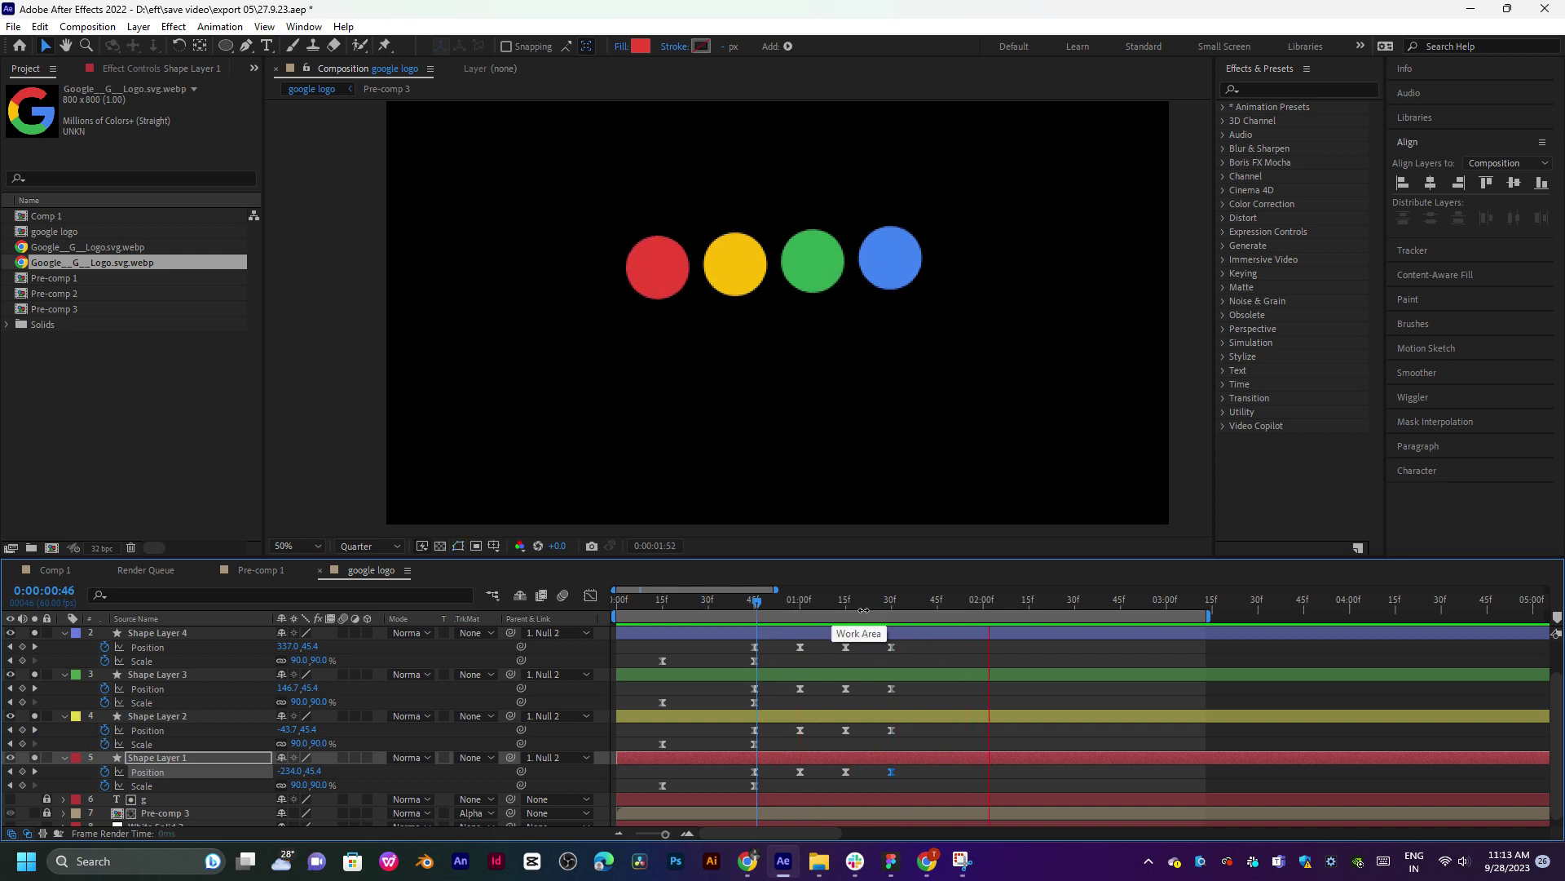
left_click_drag(830, 608, 939, 613)
left_click(848, 646)
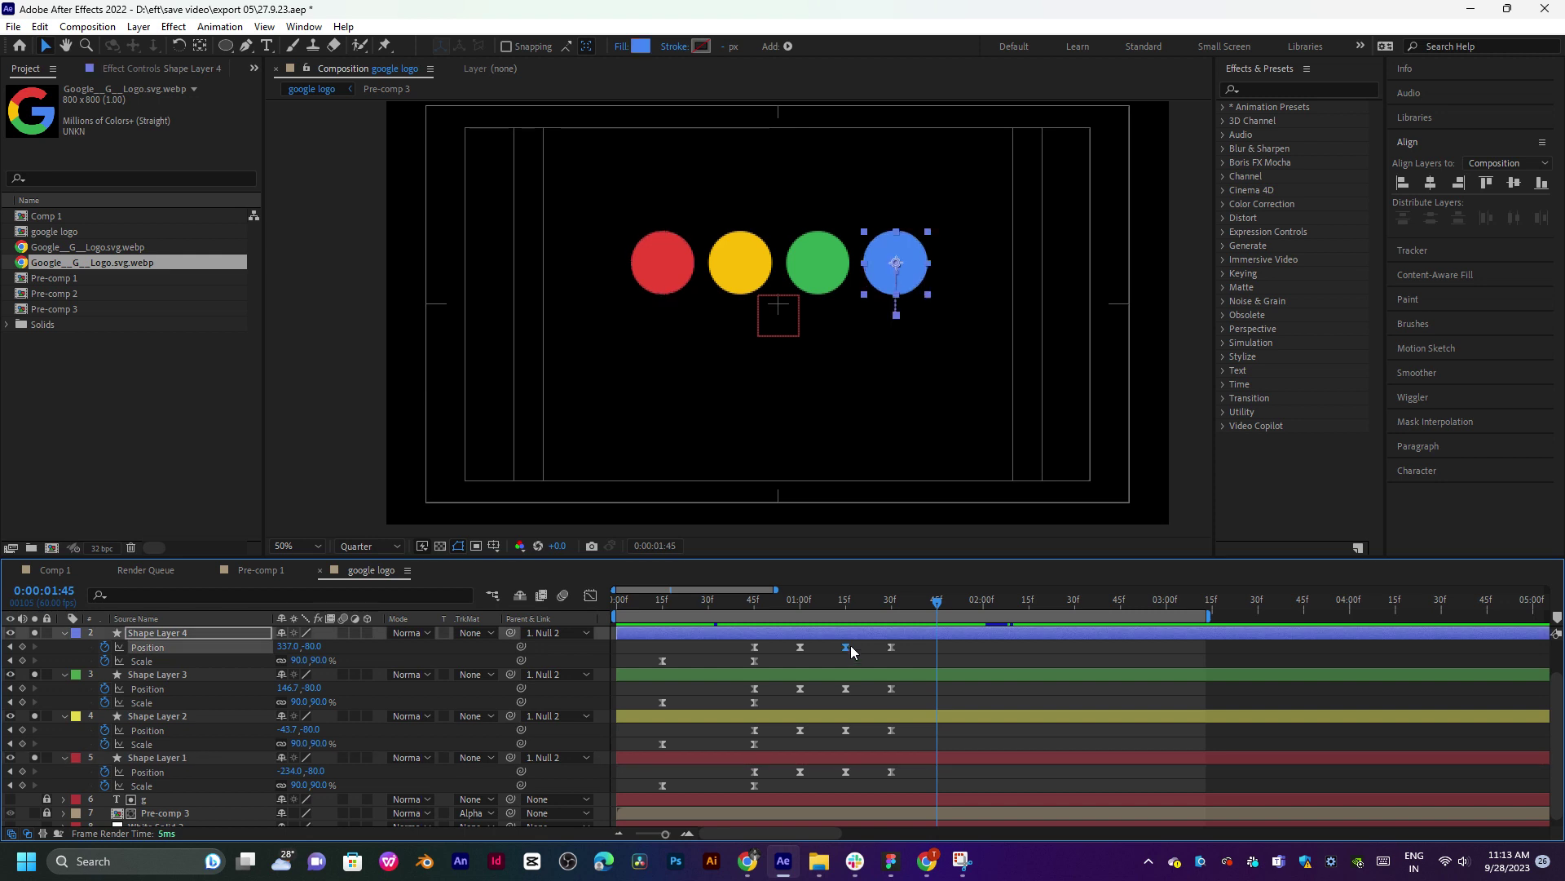
key("ctrl+c")
key("ctrl+v")
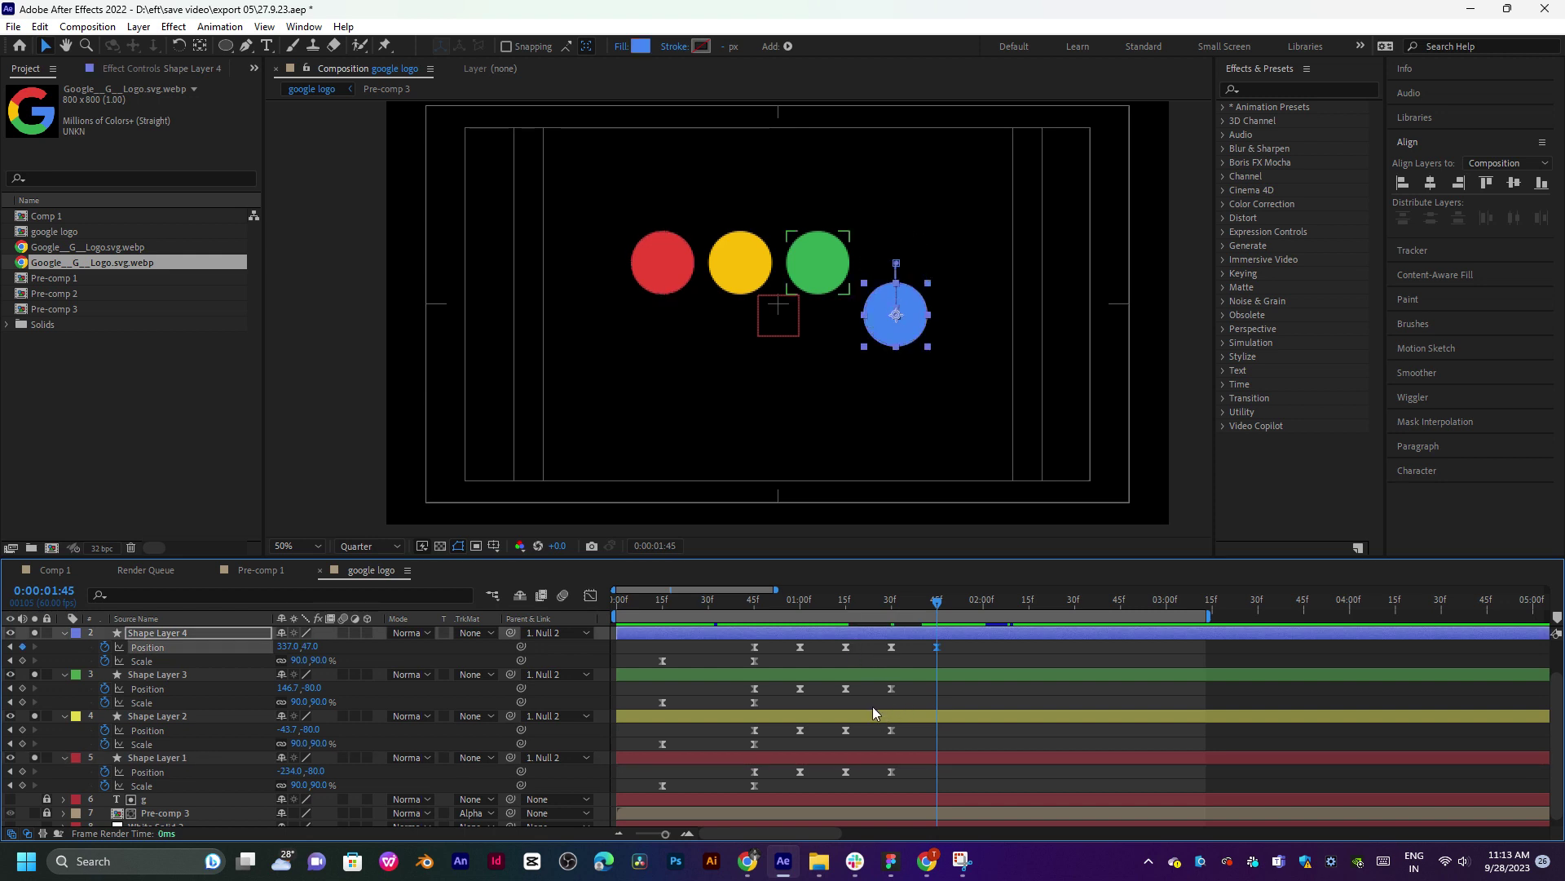
left_click(845, 688)
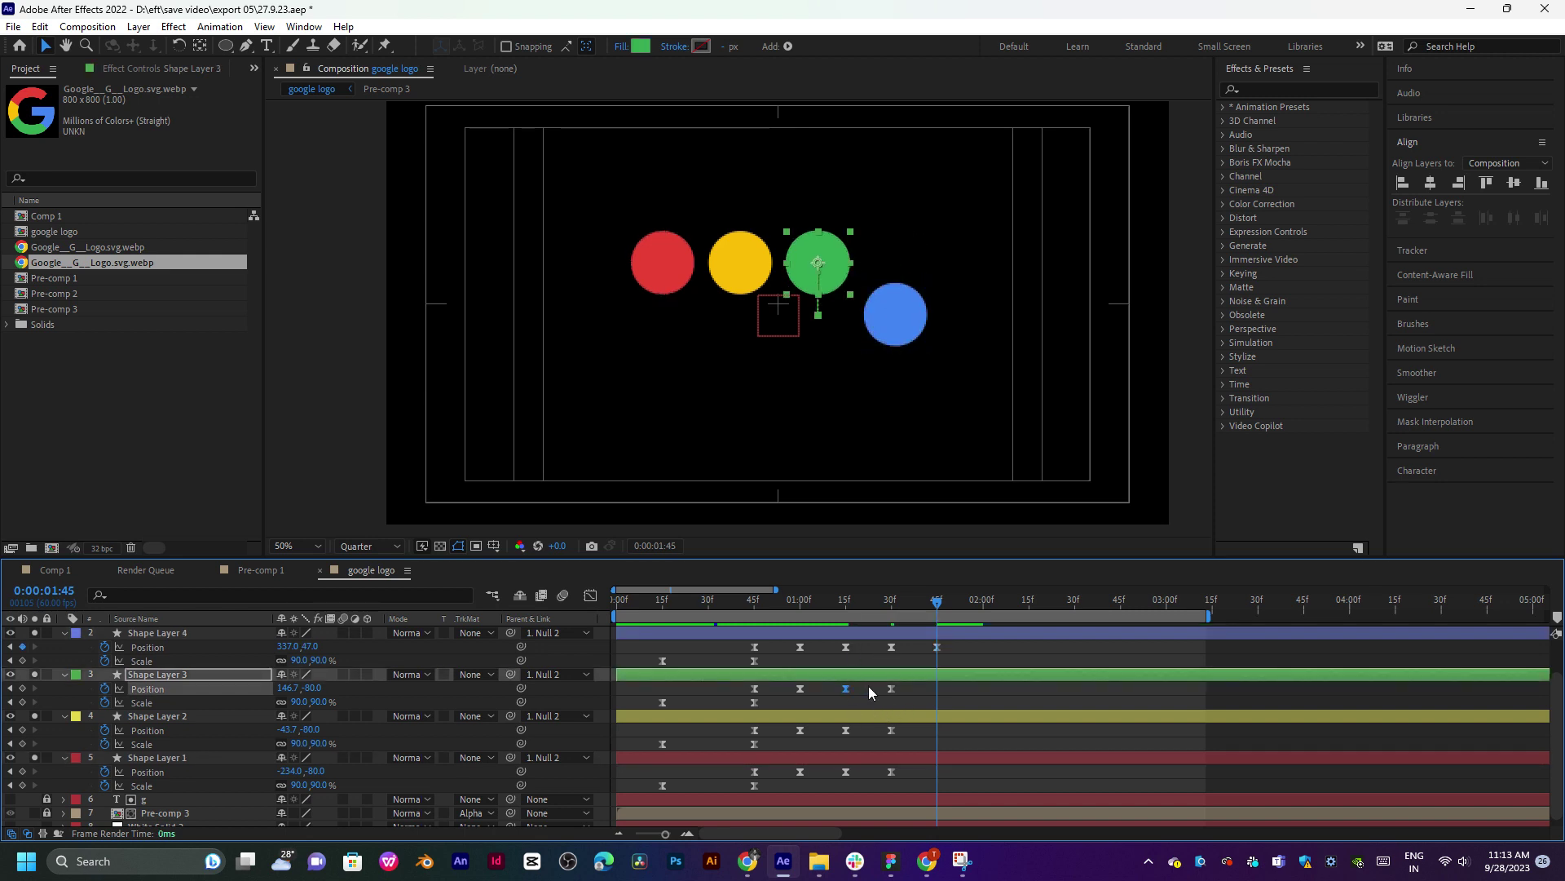
key("ctrl+c")
key("ctrl+v")
left_click(846, 731)
key("ctrl+c")
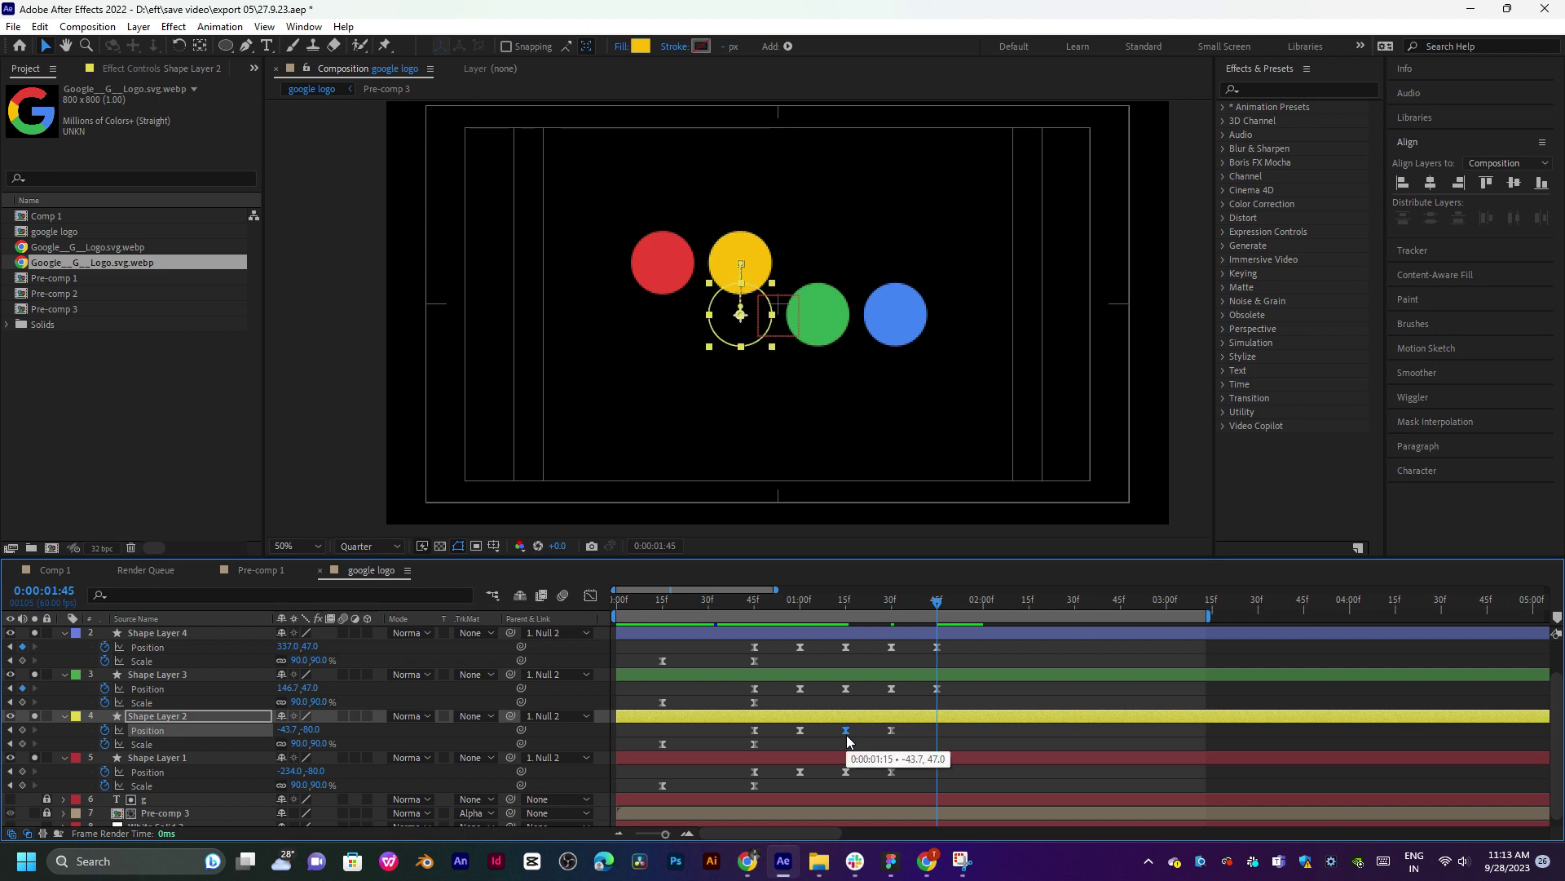
key("ctrl+v")
left_click(846, 771)
key("ctrl+c")
key("ctrl+v")
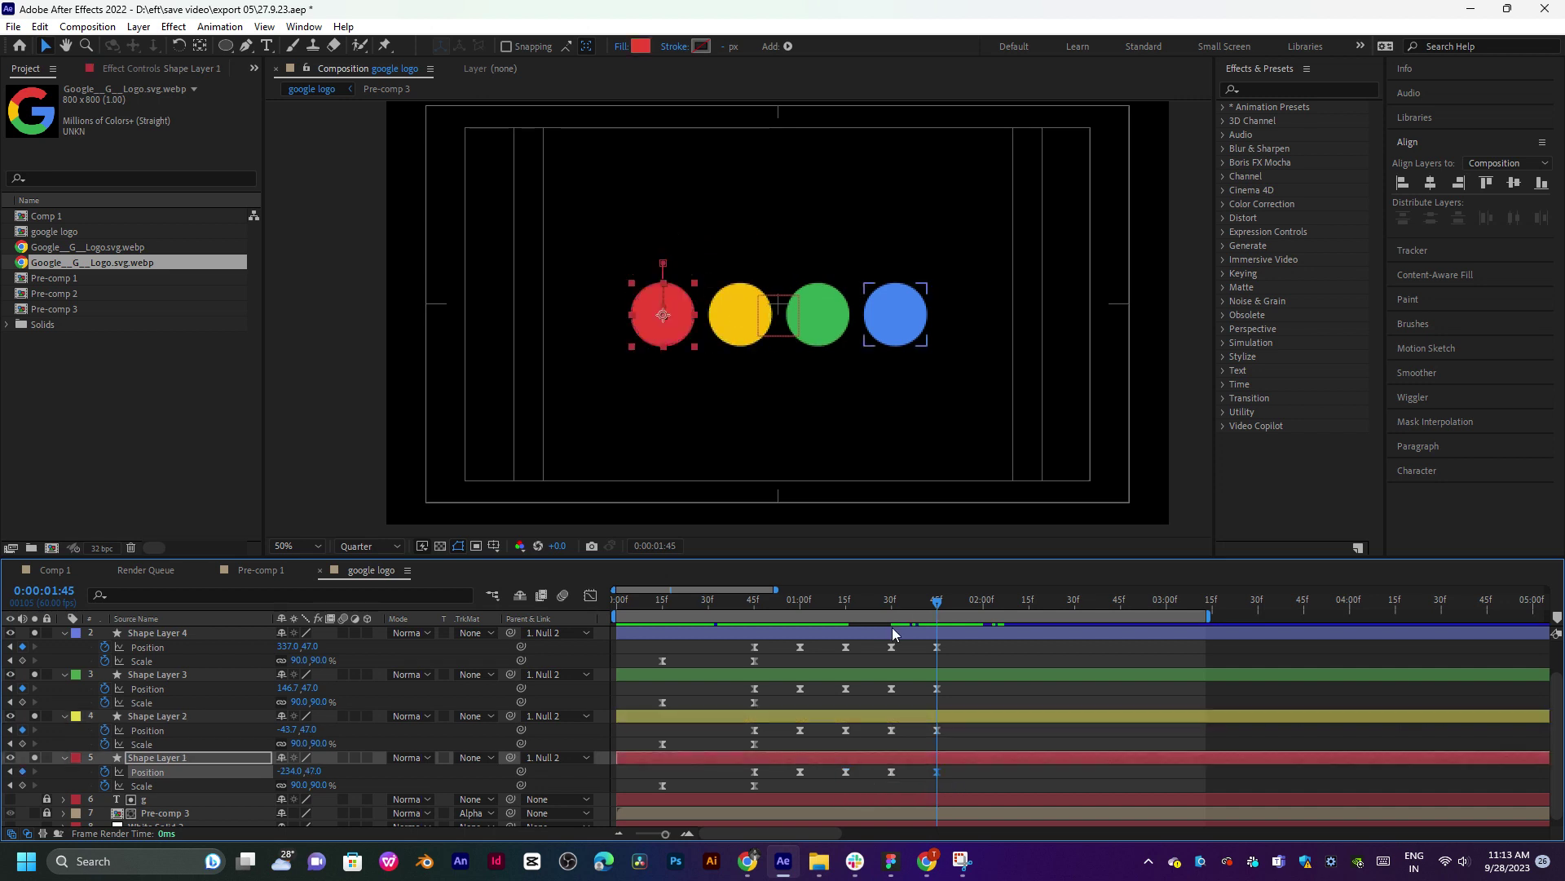
Reshape the circles' position and scale speed curves in the Graph Editor into sharp peaks early in each move.
key("space")
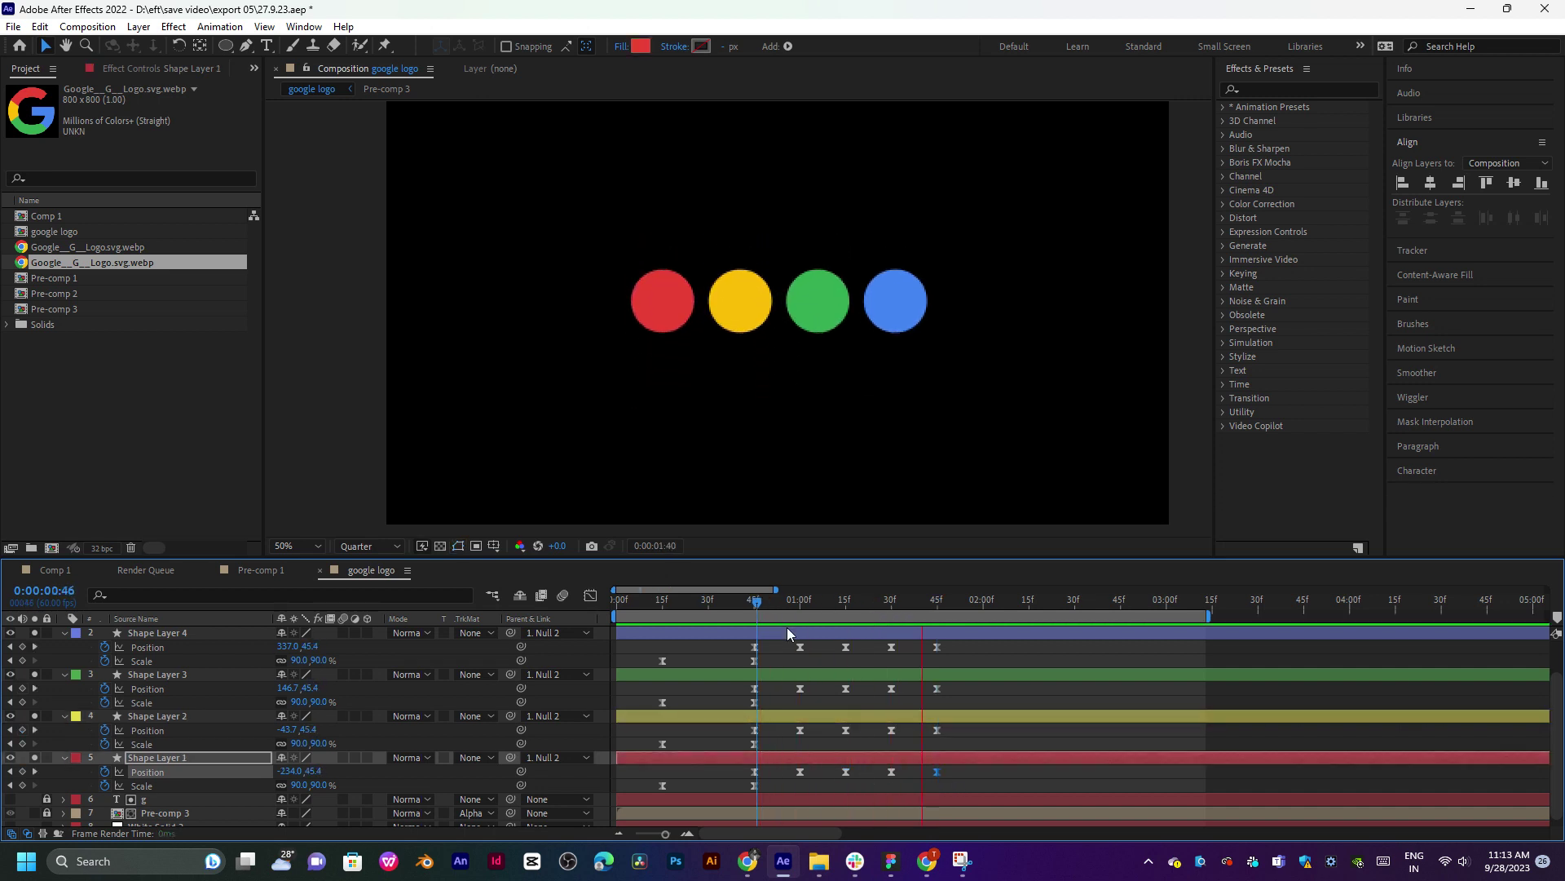
key("space")
left_click_drag(960, 640, 742, 781)
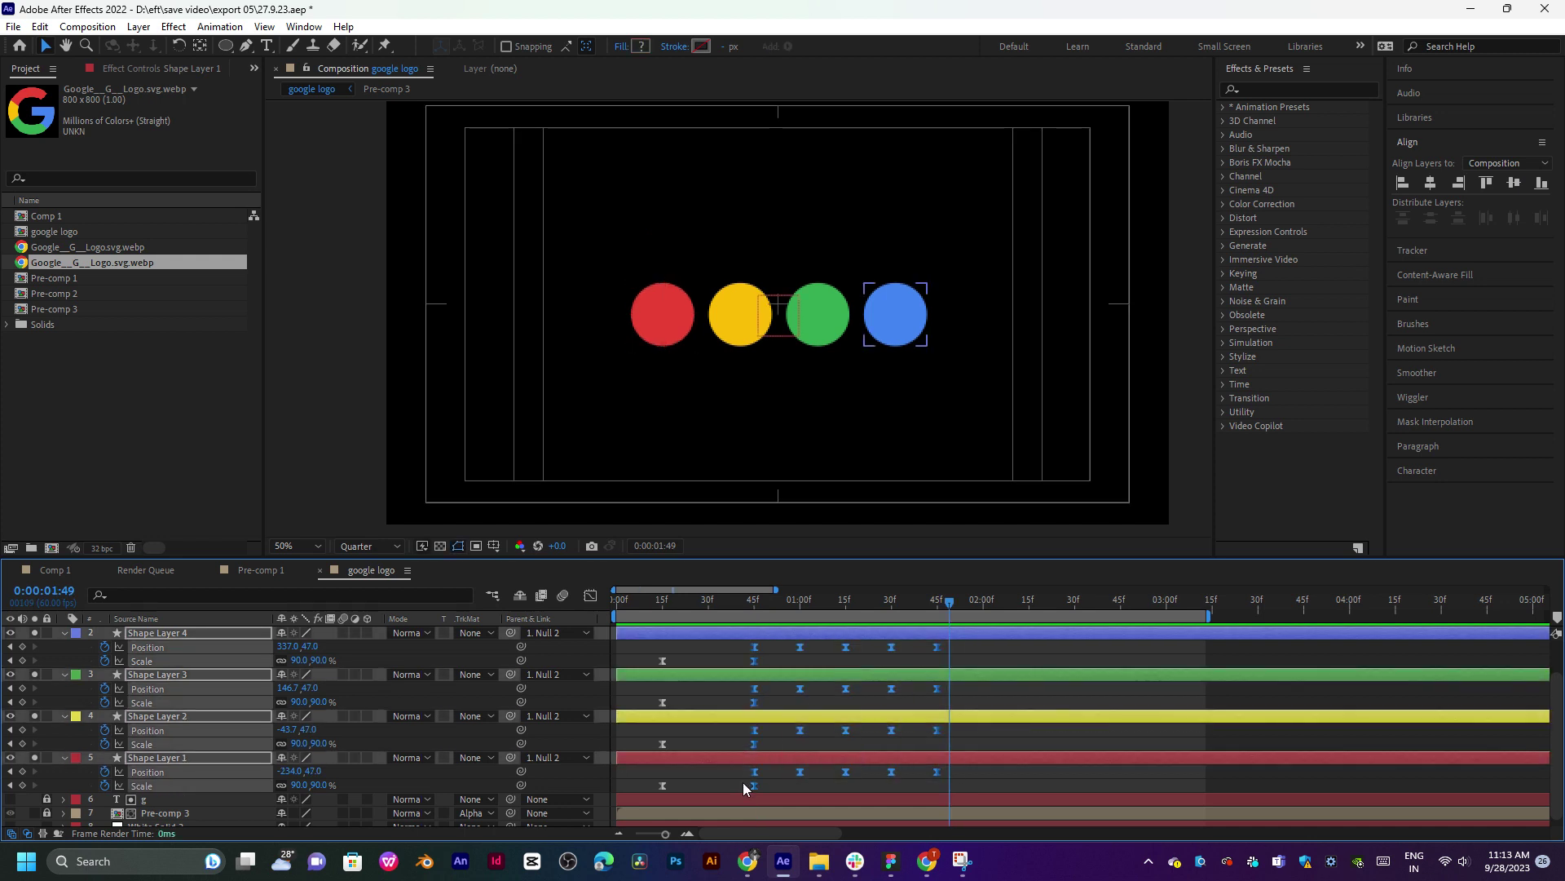
key("shift+F3")
left_click_drag(1001, 737, 752, 799)
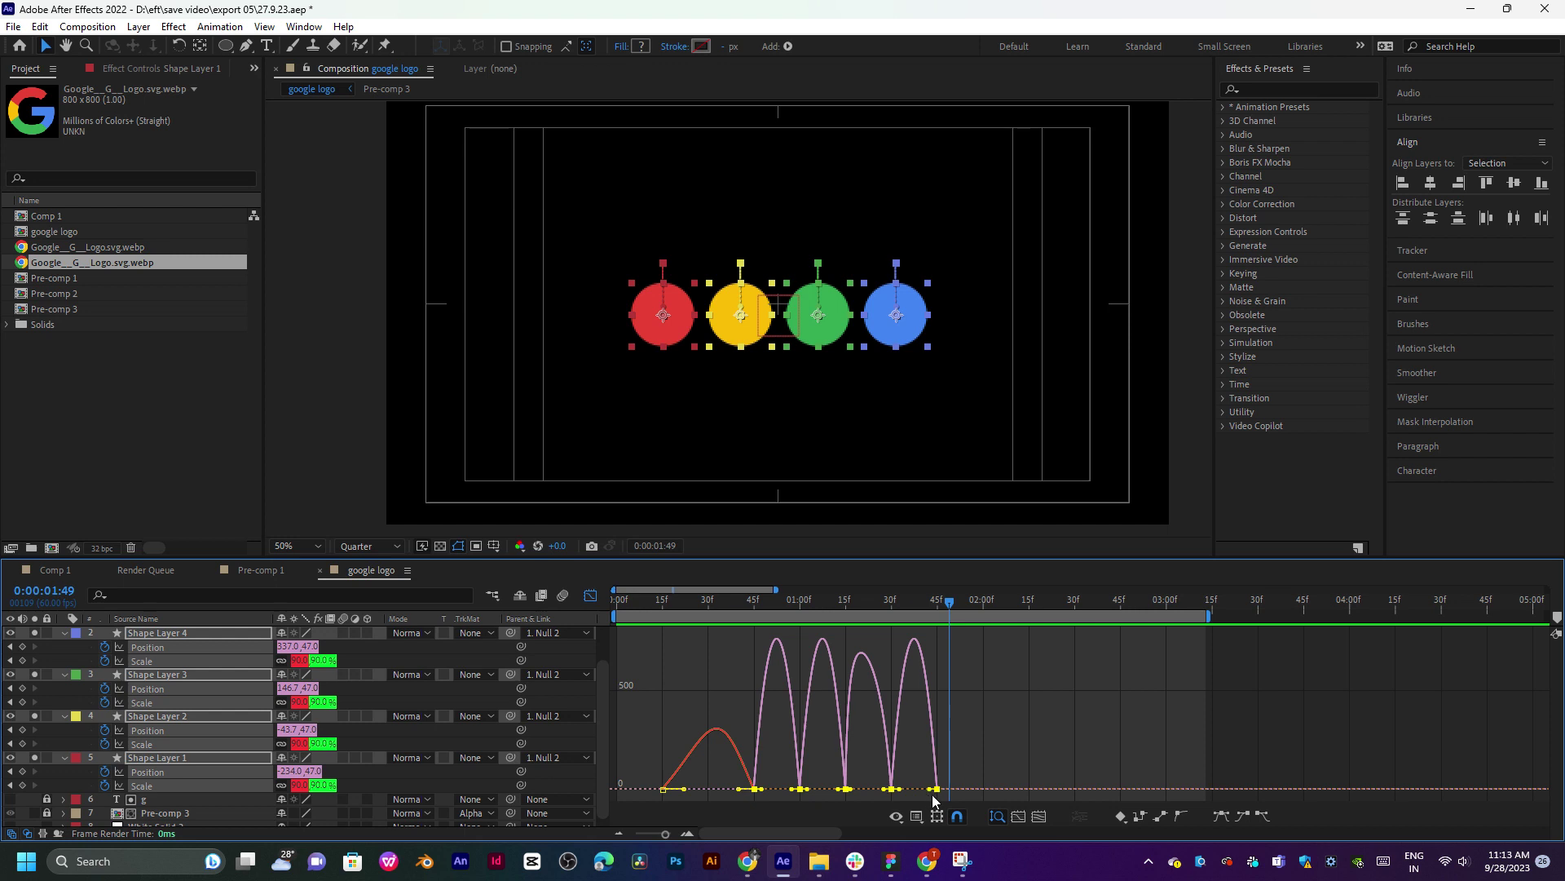
left_click_drag(932, 790, 861, 796)
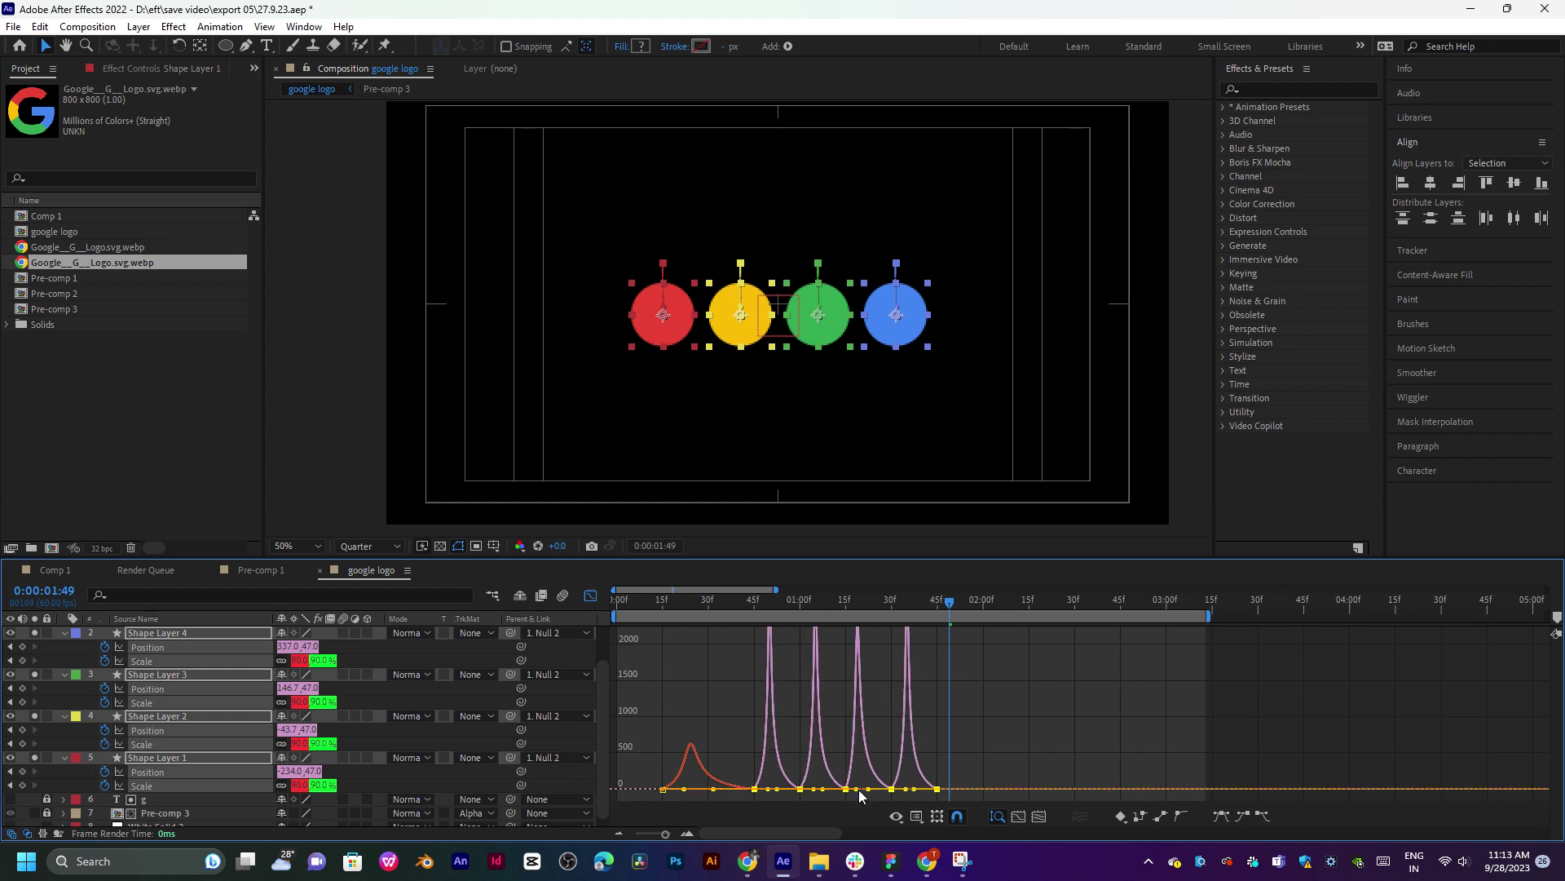
Play back the bounce from about 0:00:00:44, and shift the circles' position speed peaks slightly earlier.
left_click(752, 603)
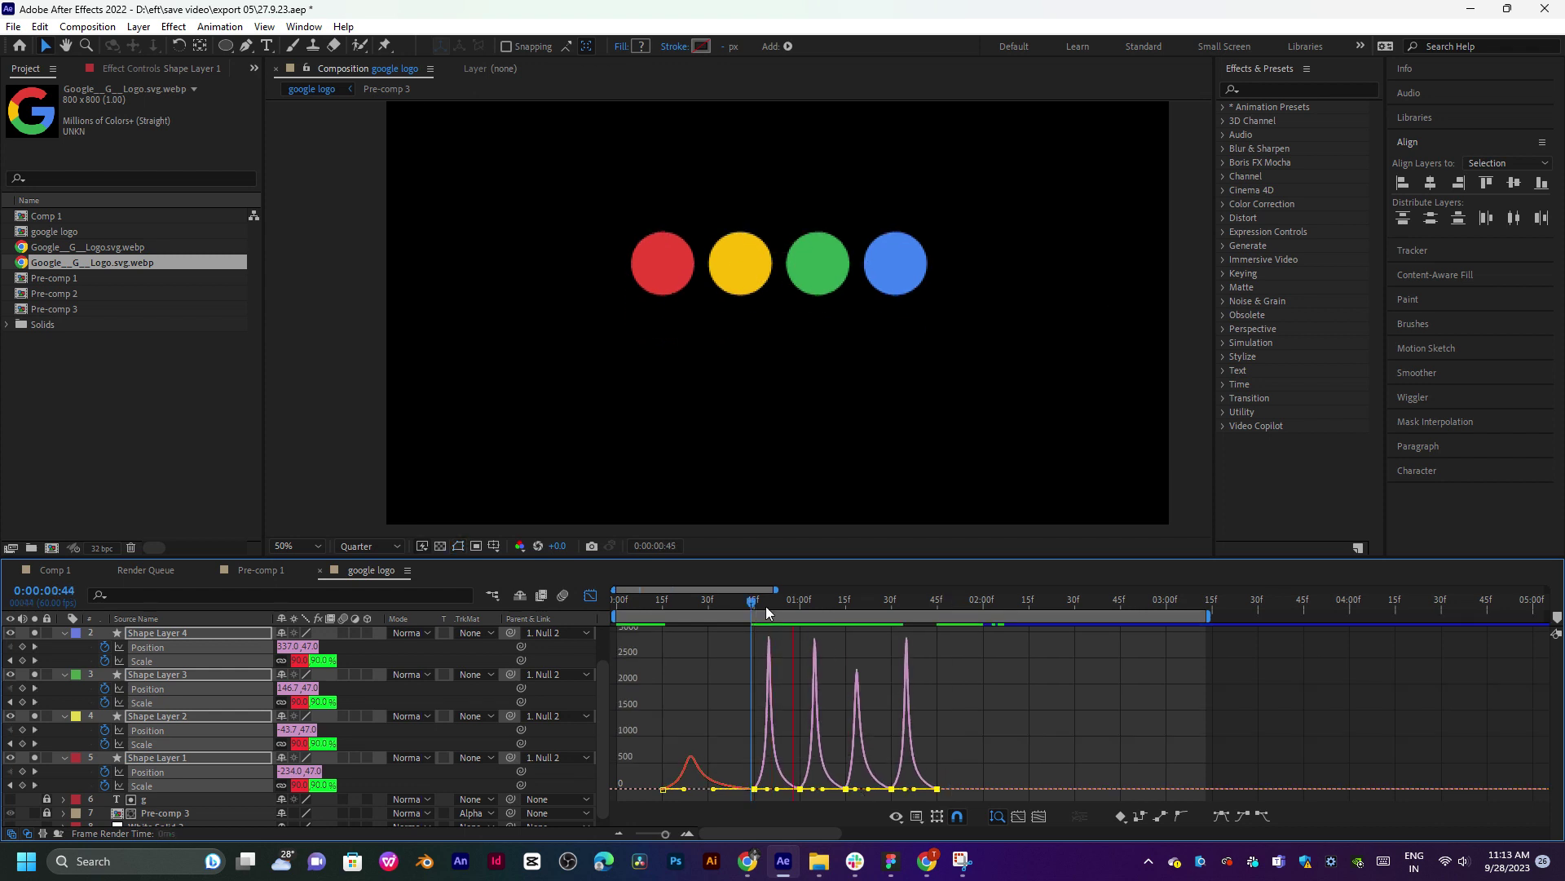
left_click_drag(786, 600, 803, 603)
key("space")
key("space")
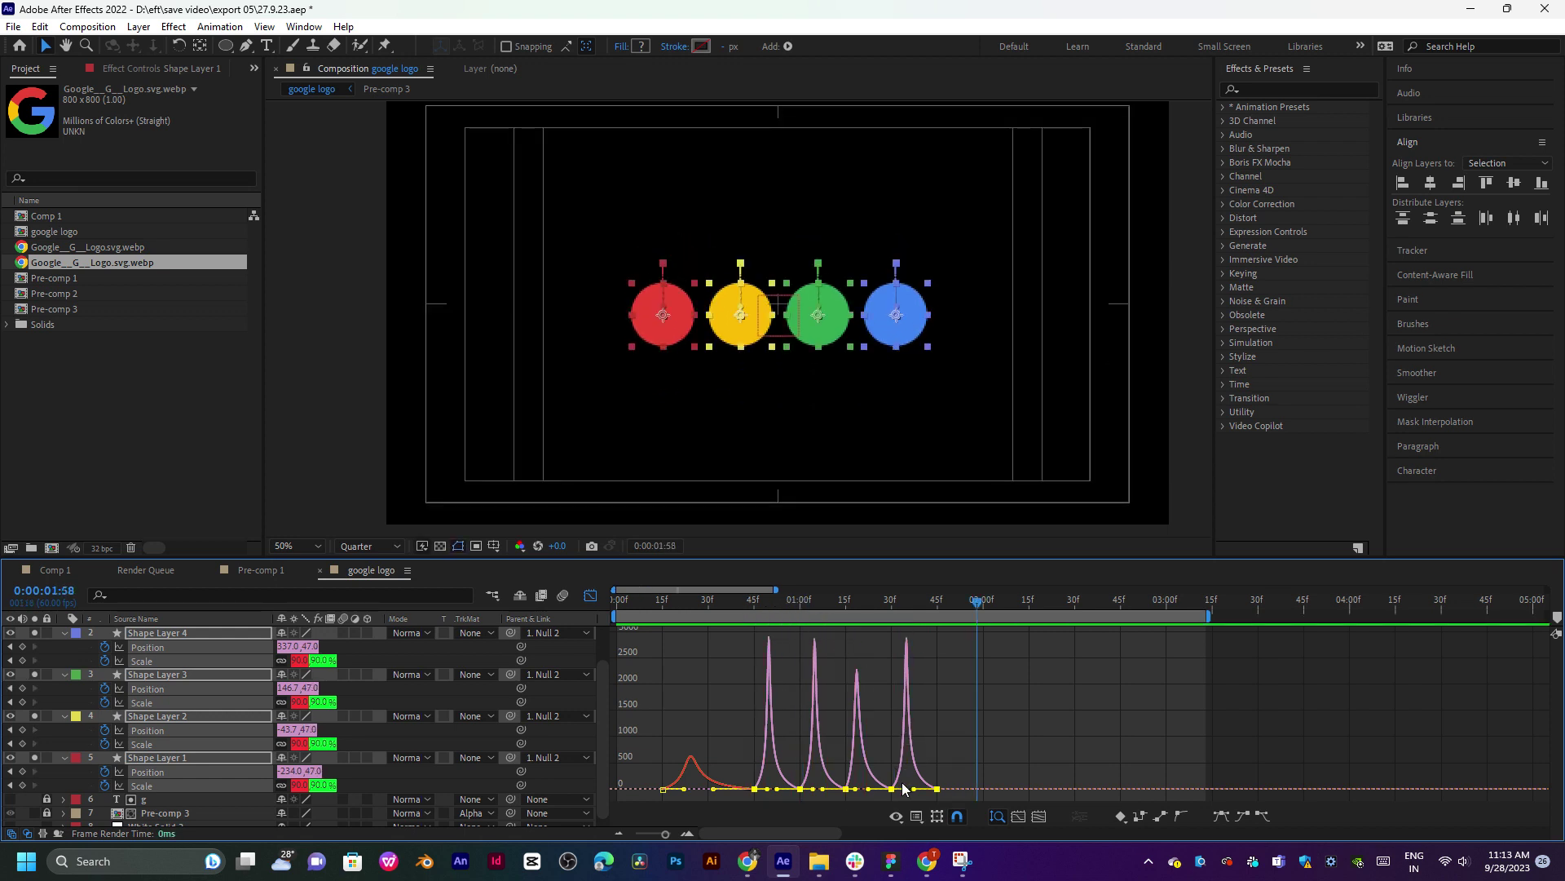
left_click_drag(903, 788, 899, 788)
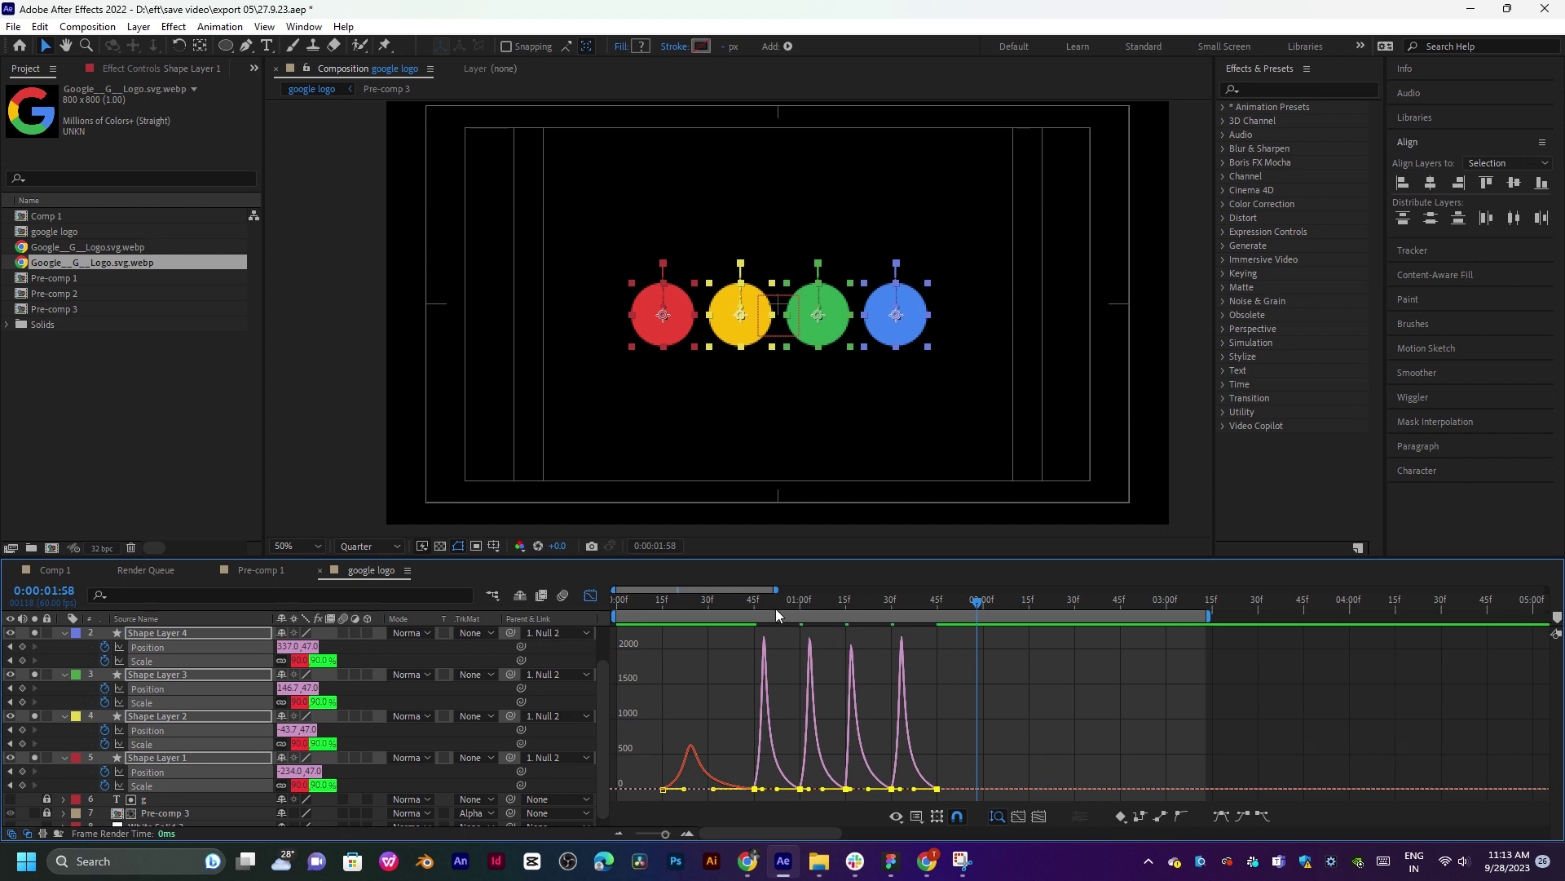
Switch the timeline from the Graph Editor back to the keyframe view and play back the circles' animation from about 0:00:00:19.
key("space")
left_click(760, 604)
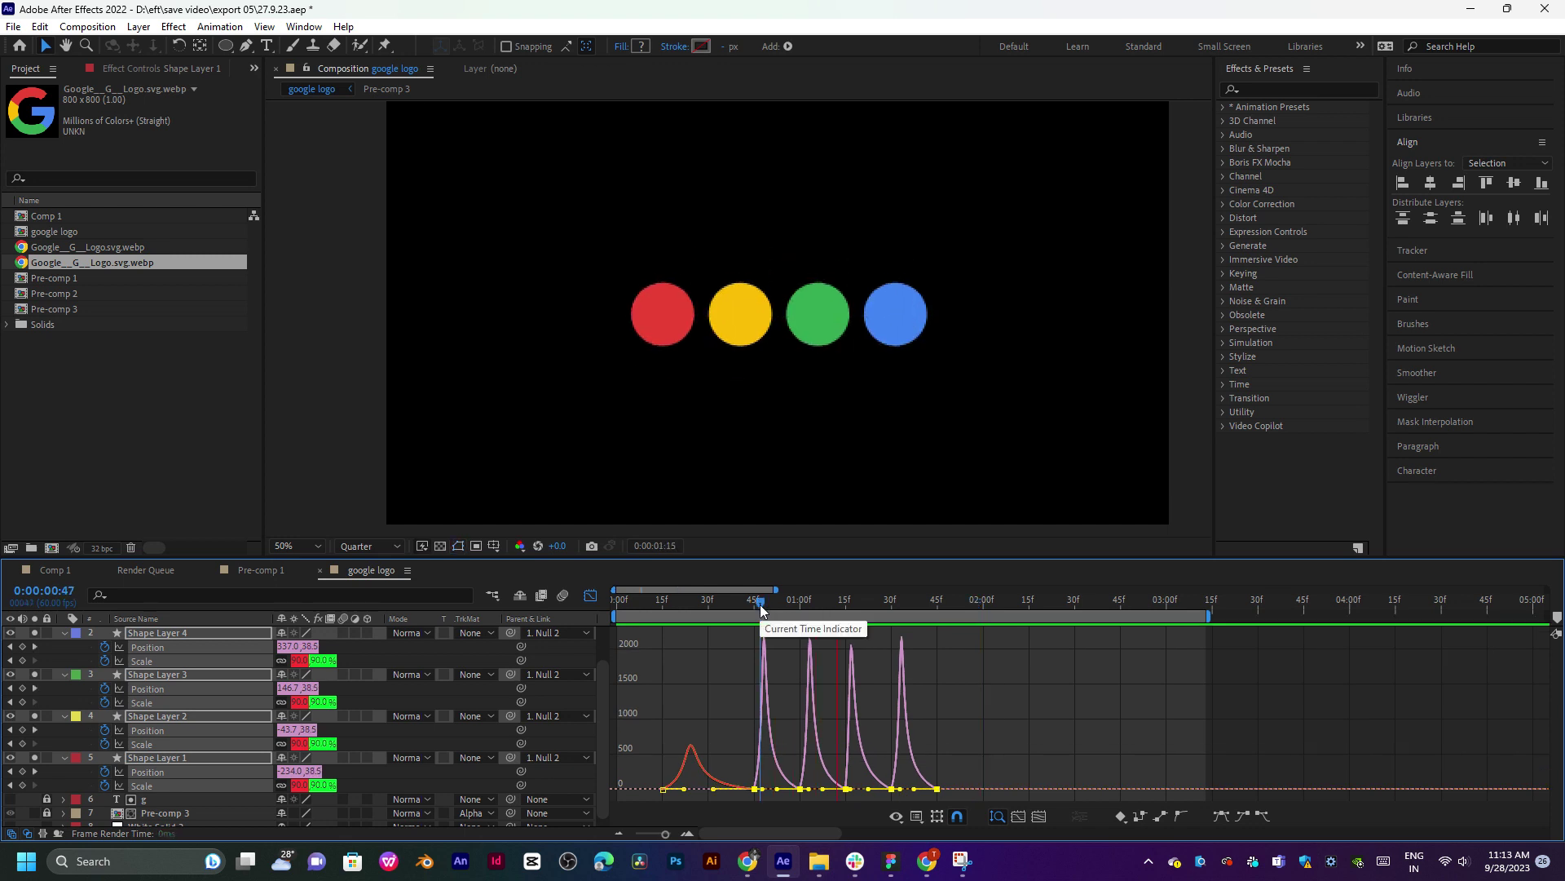
left_click(592, 596)
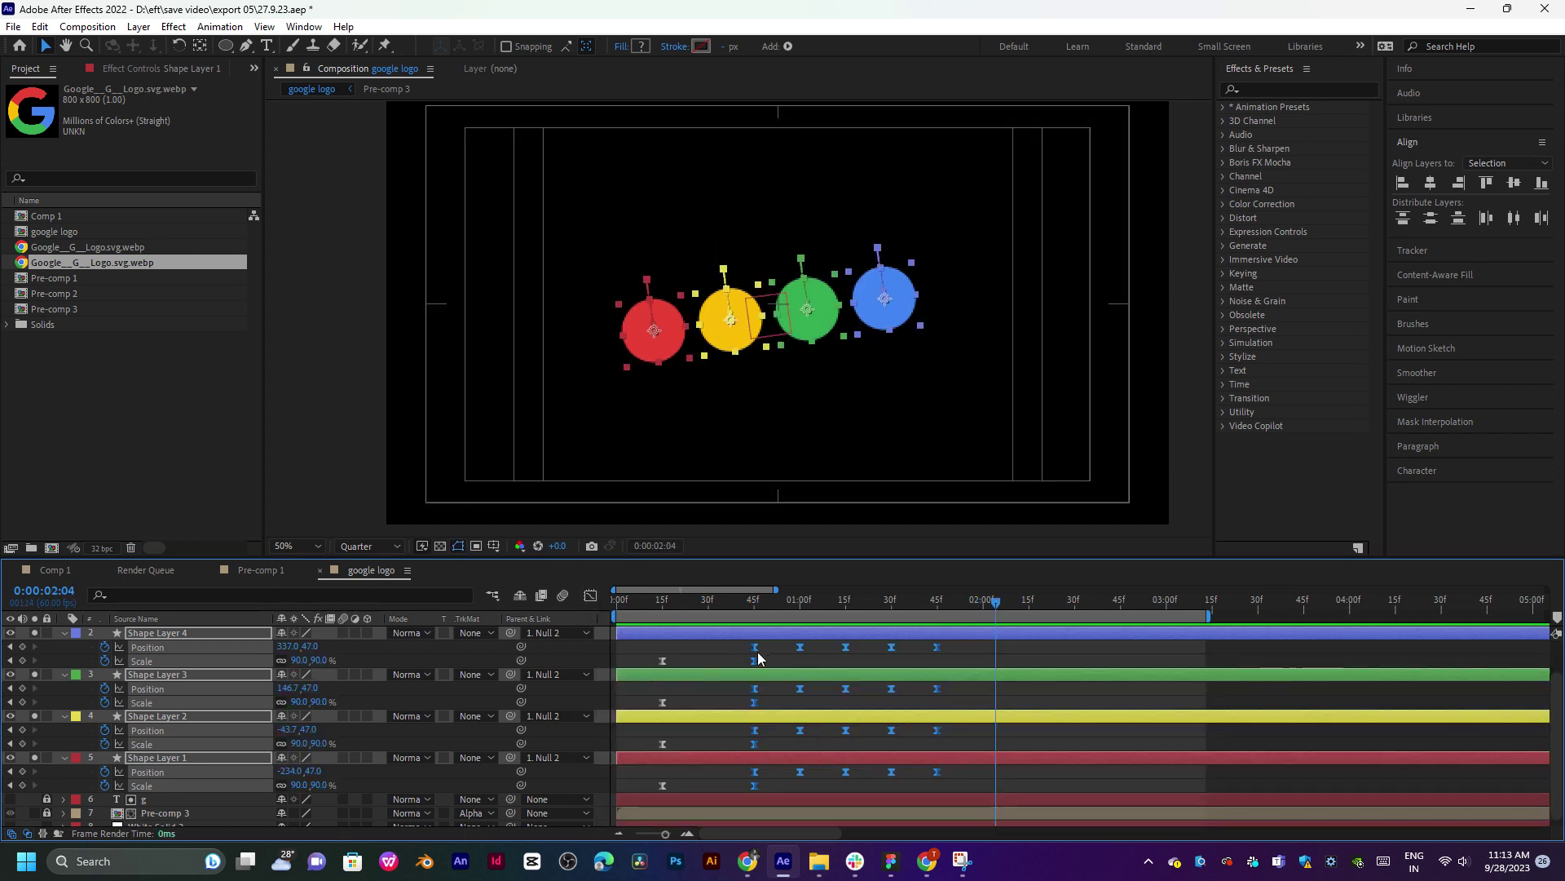
left_click(675, 603)
key("space")
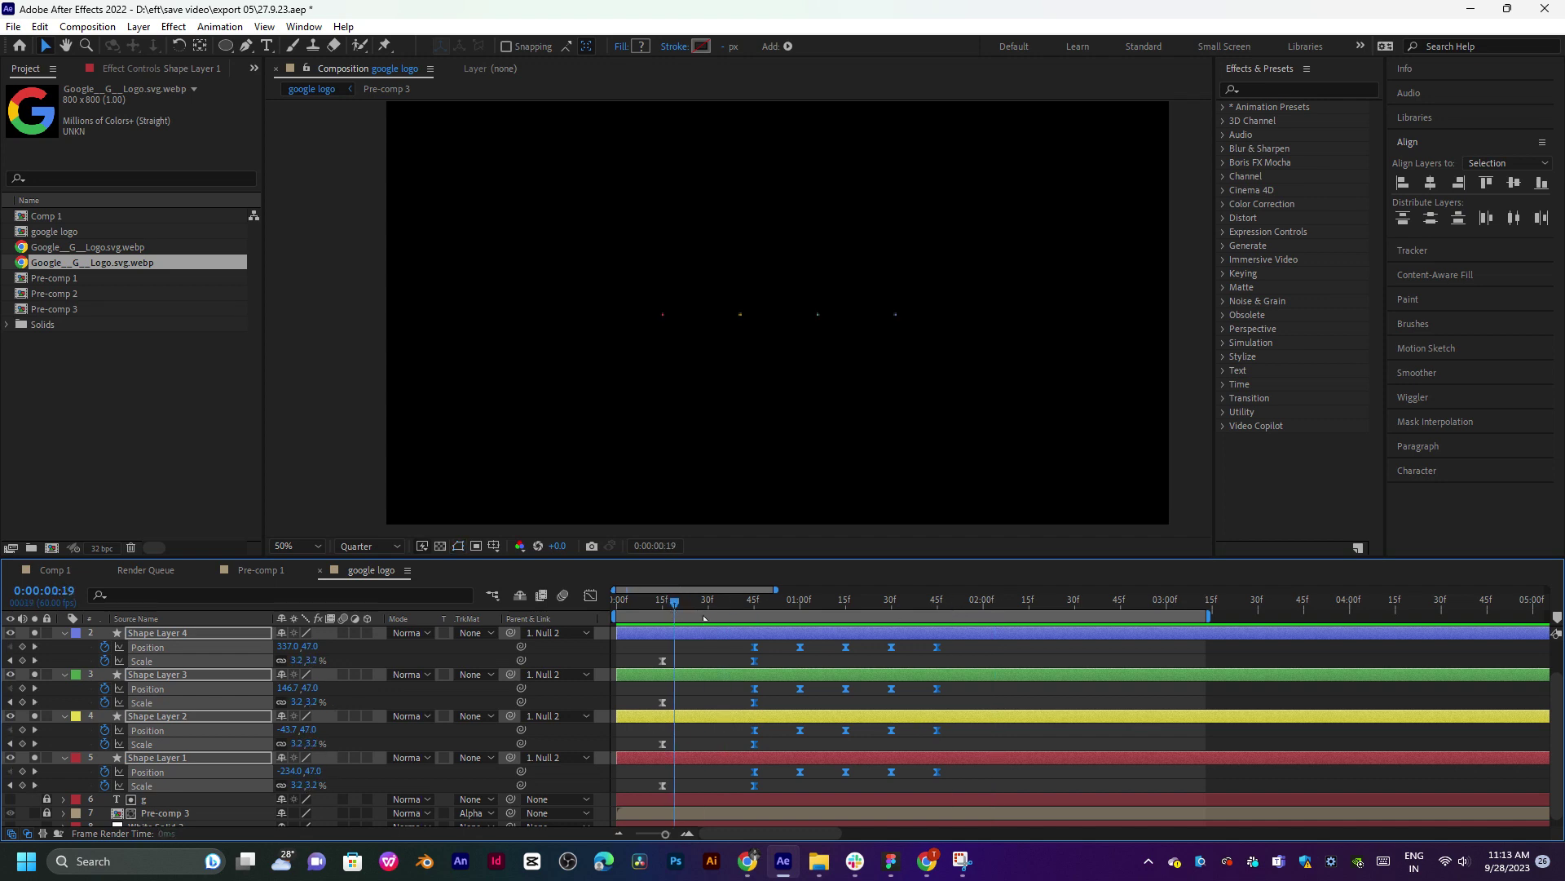
key("space")
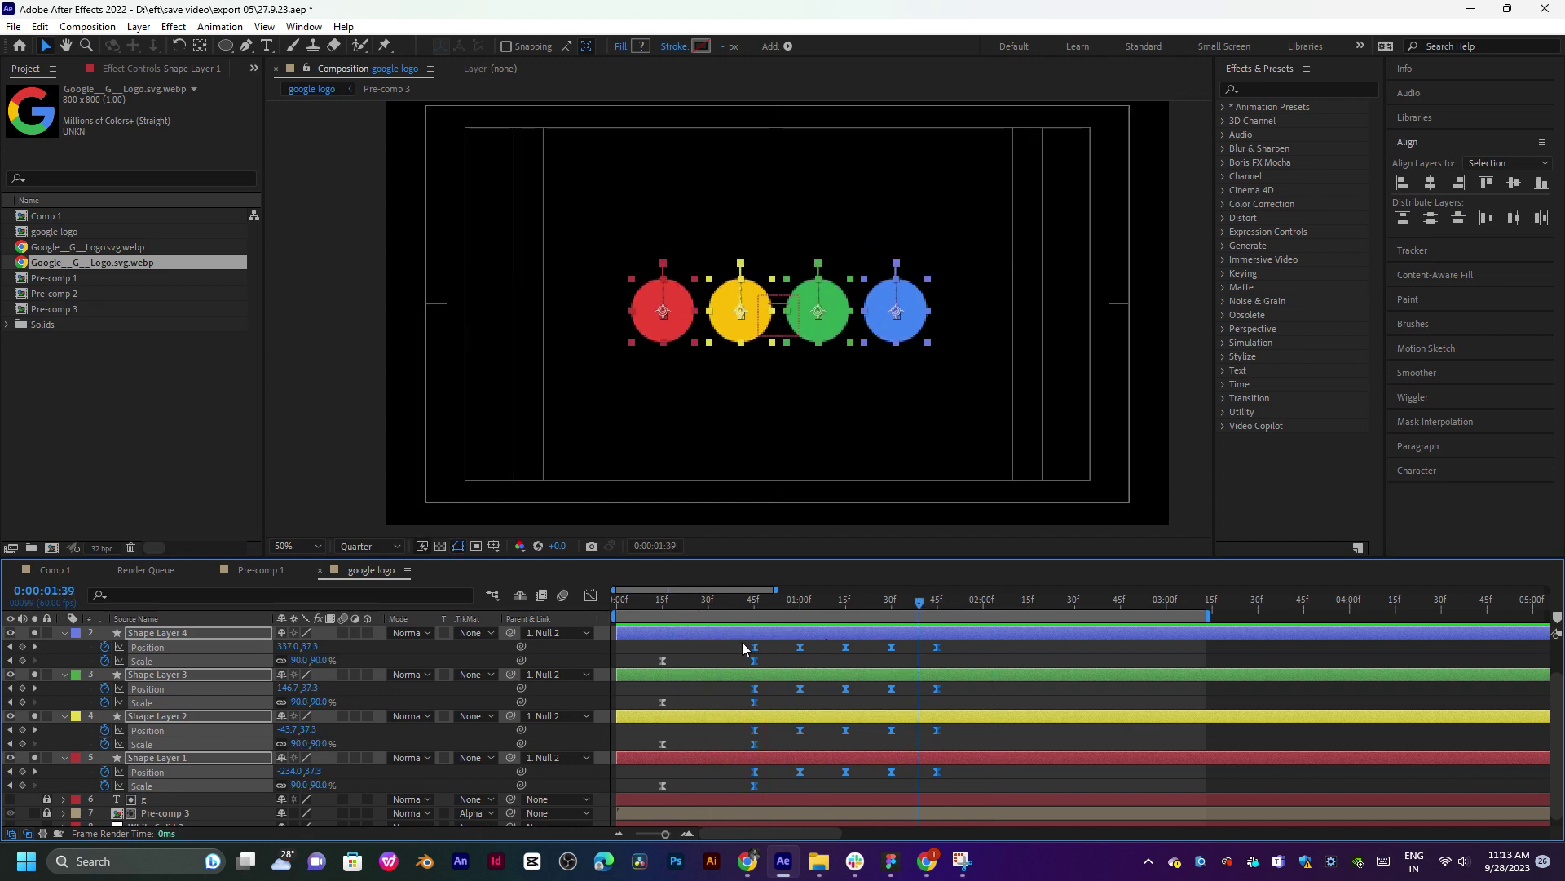
Try shifting all circles' bounce keyframes to start at about 0:00:00:31, preview them, then revert the shift and replay the original timing.
left_click_drag(757, 645, 716, 654)
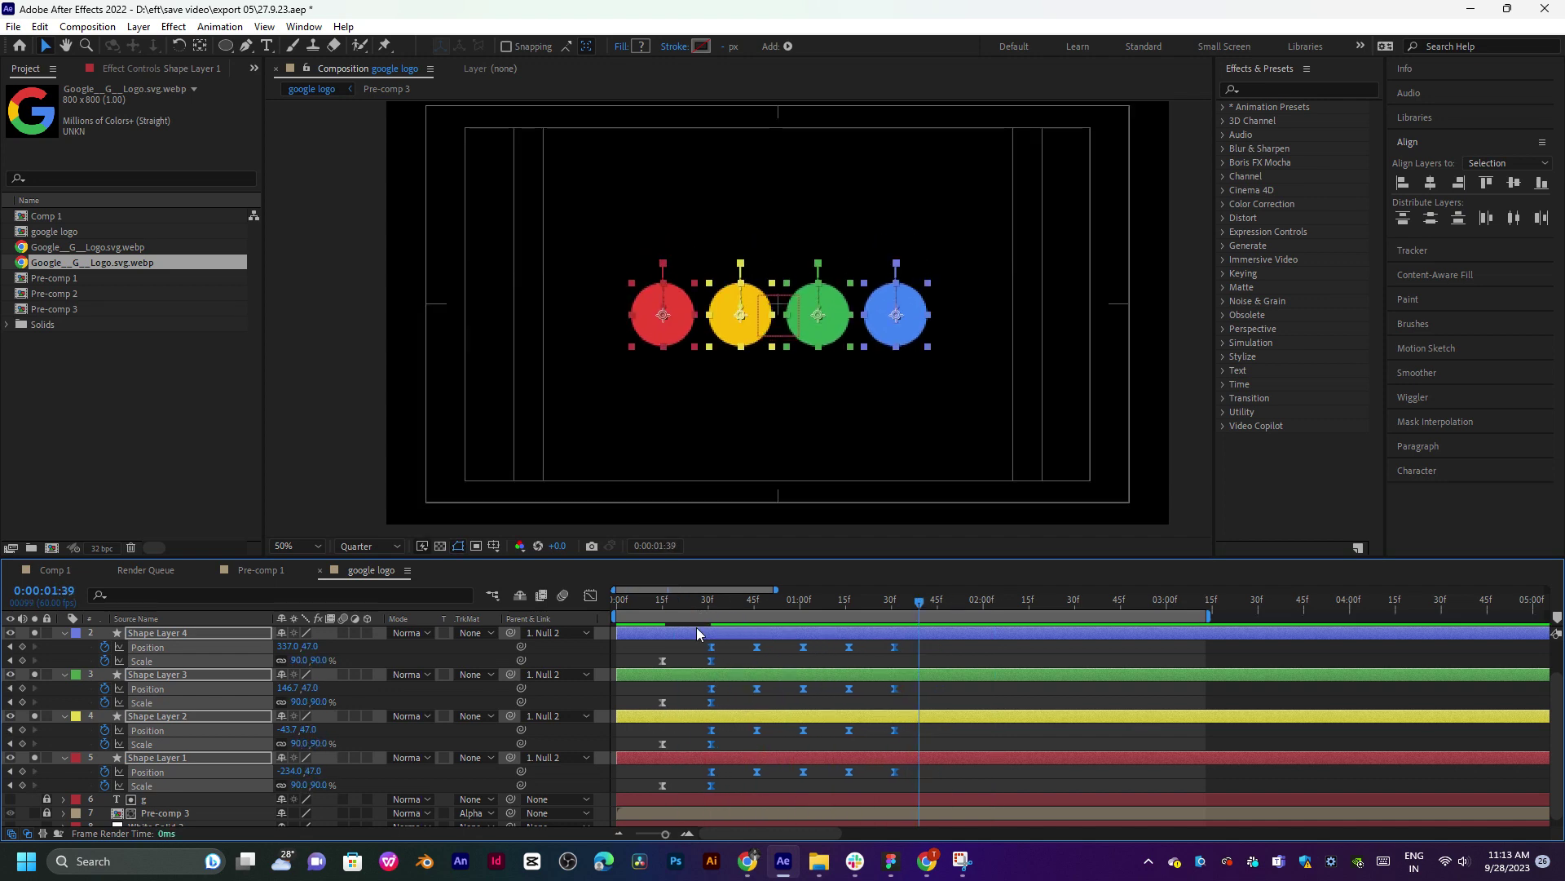
left_click(663, 604)
key("space")
key("space")
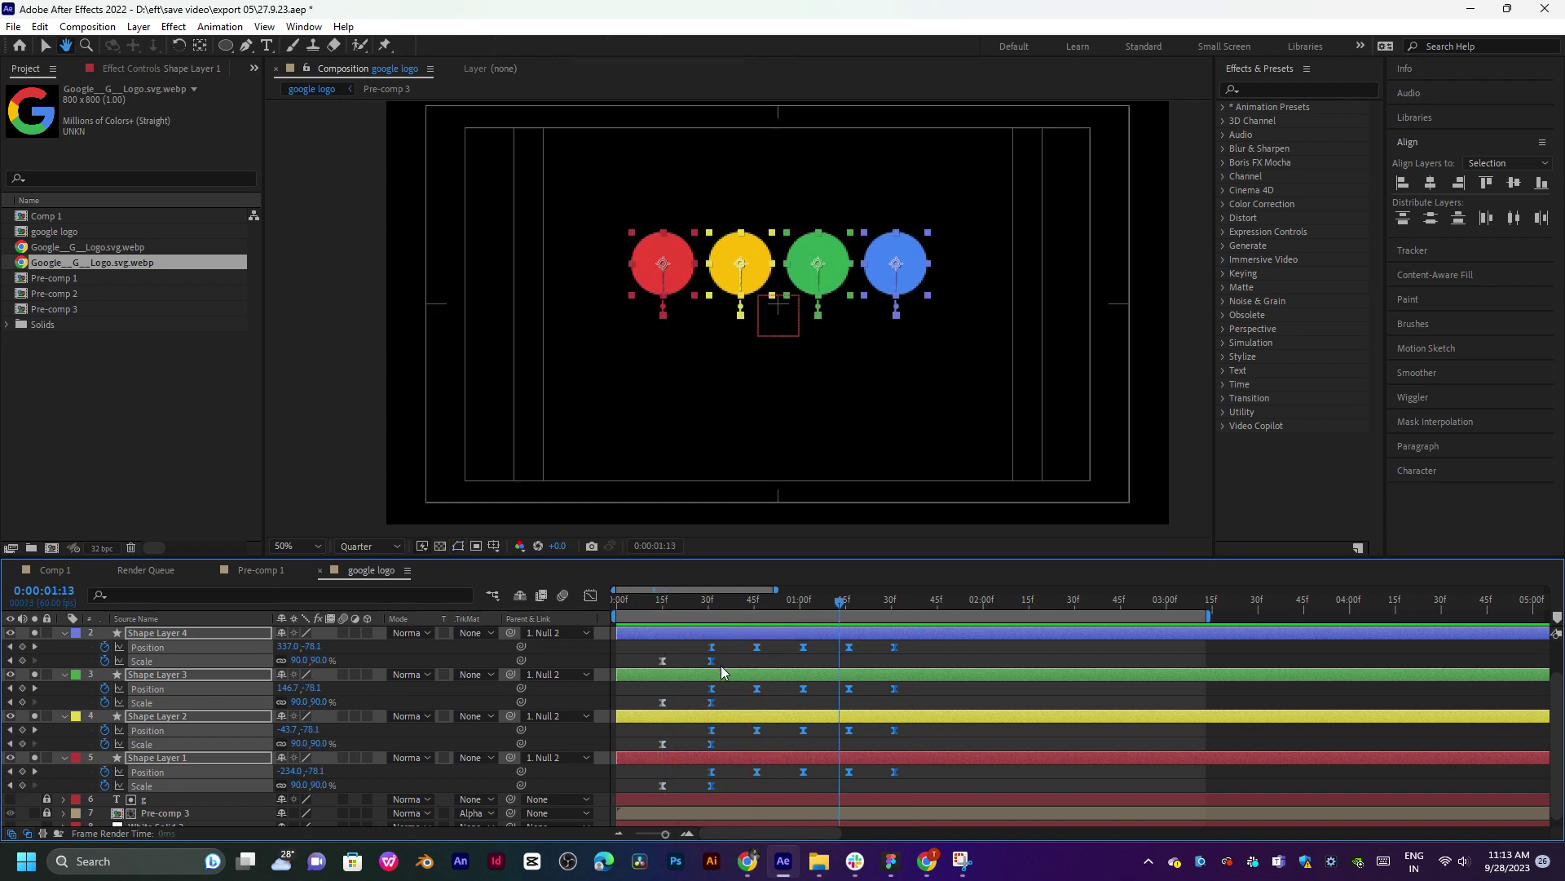
left_click_drag(711, 652, 679, 605)
left_click(752, 600)
key("space")
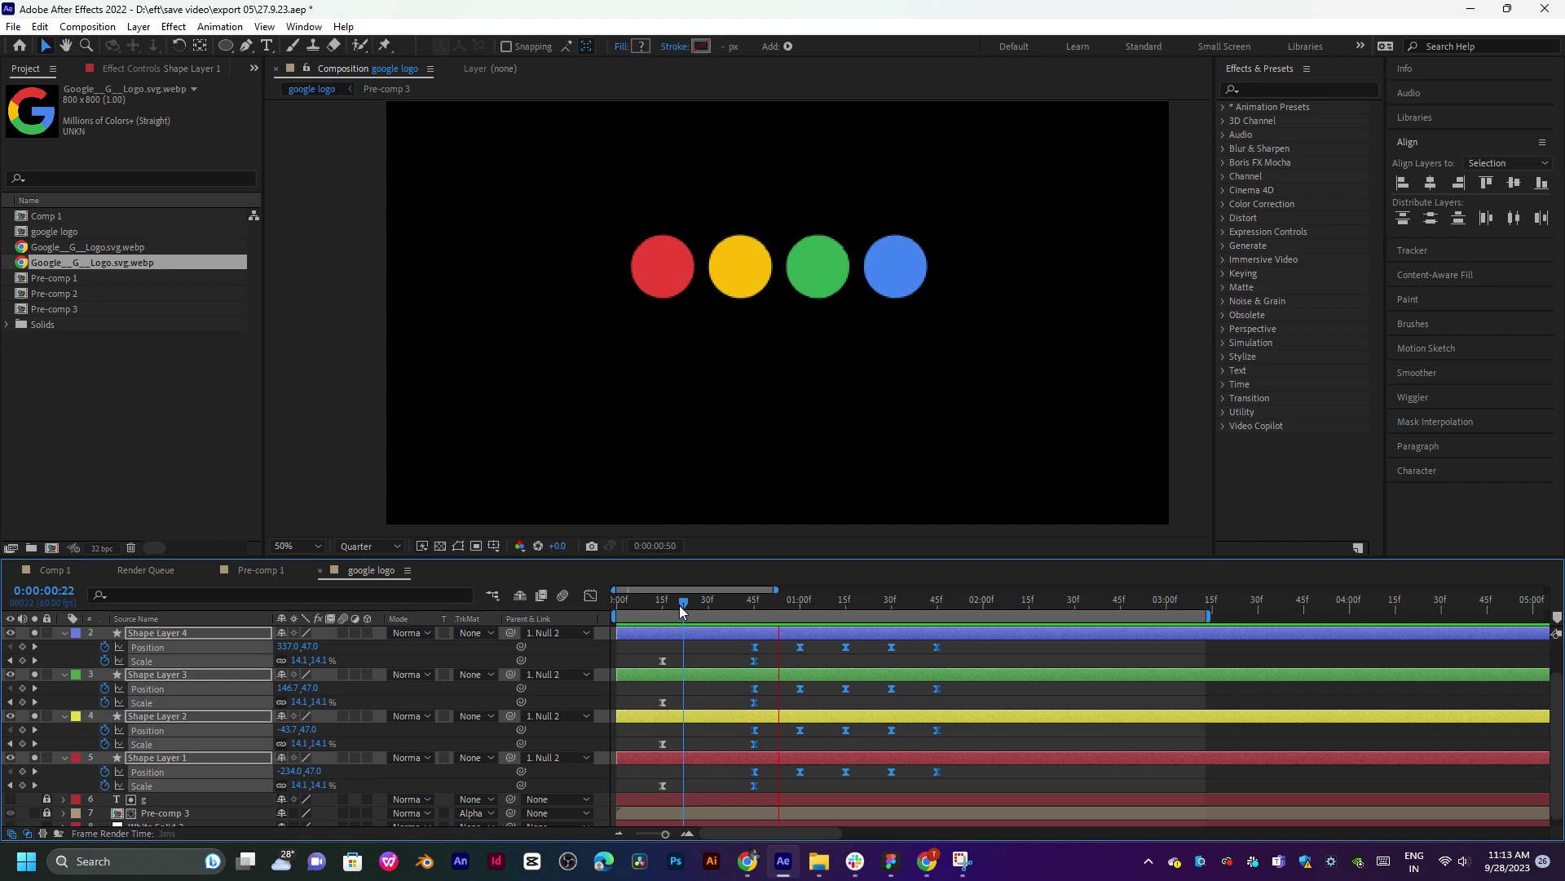
key("space")
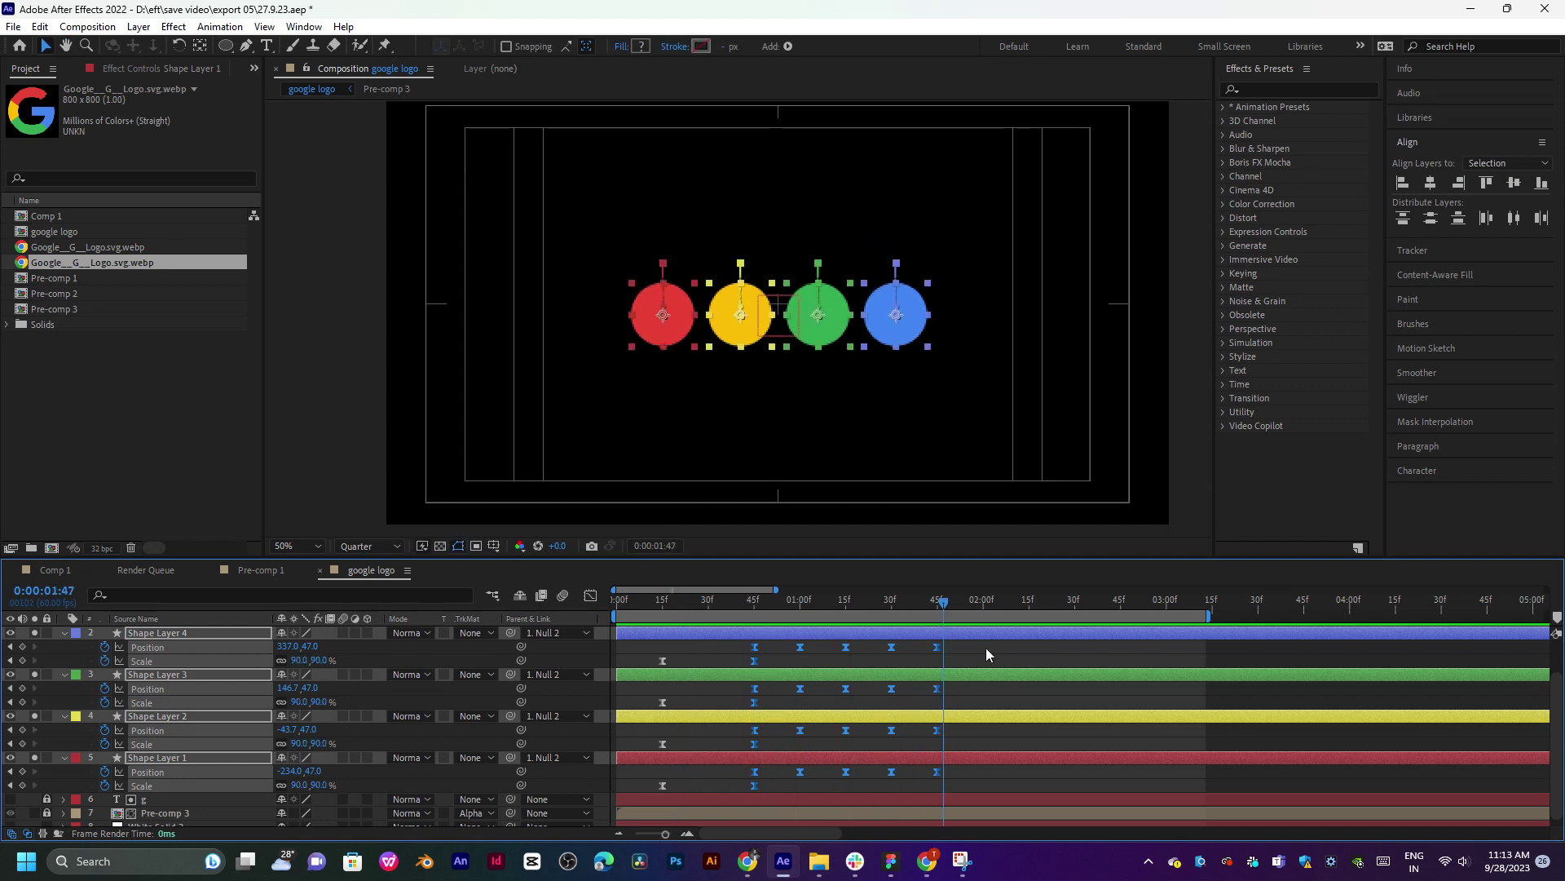
Delay the blue circle's position keyframes to start at 0:00:01:00 and the green circle's to start at 0:00:00:56.
left_click_drag(753, 602, 936, 600)
left_click_drag(936, 600, 869, 602)
left_click_drag(981, 655, 792, 608)
left_click(797, 603)
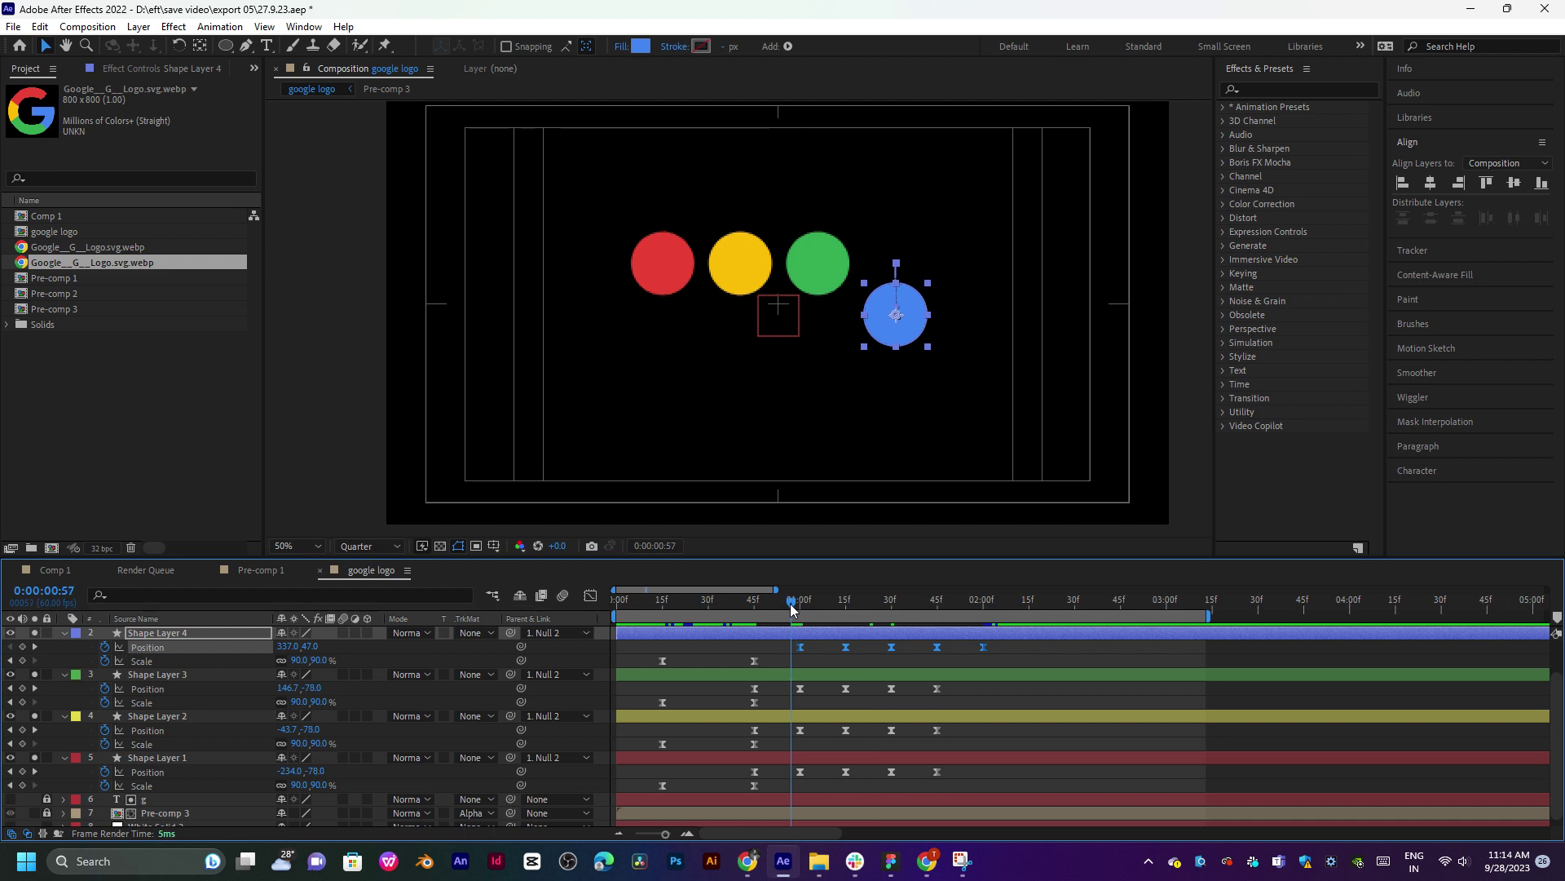
left_click(788, 607)
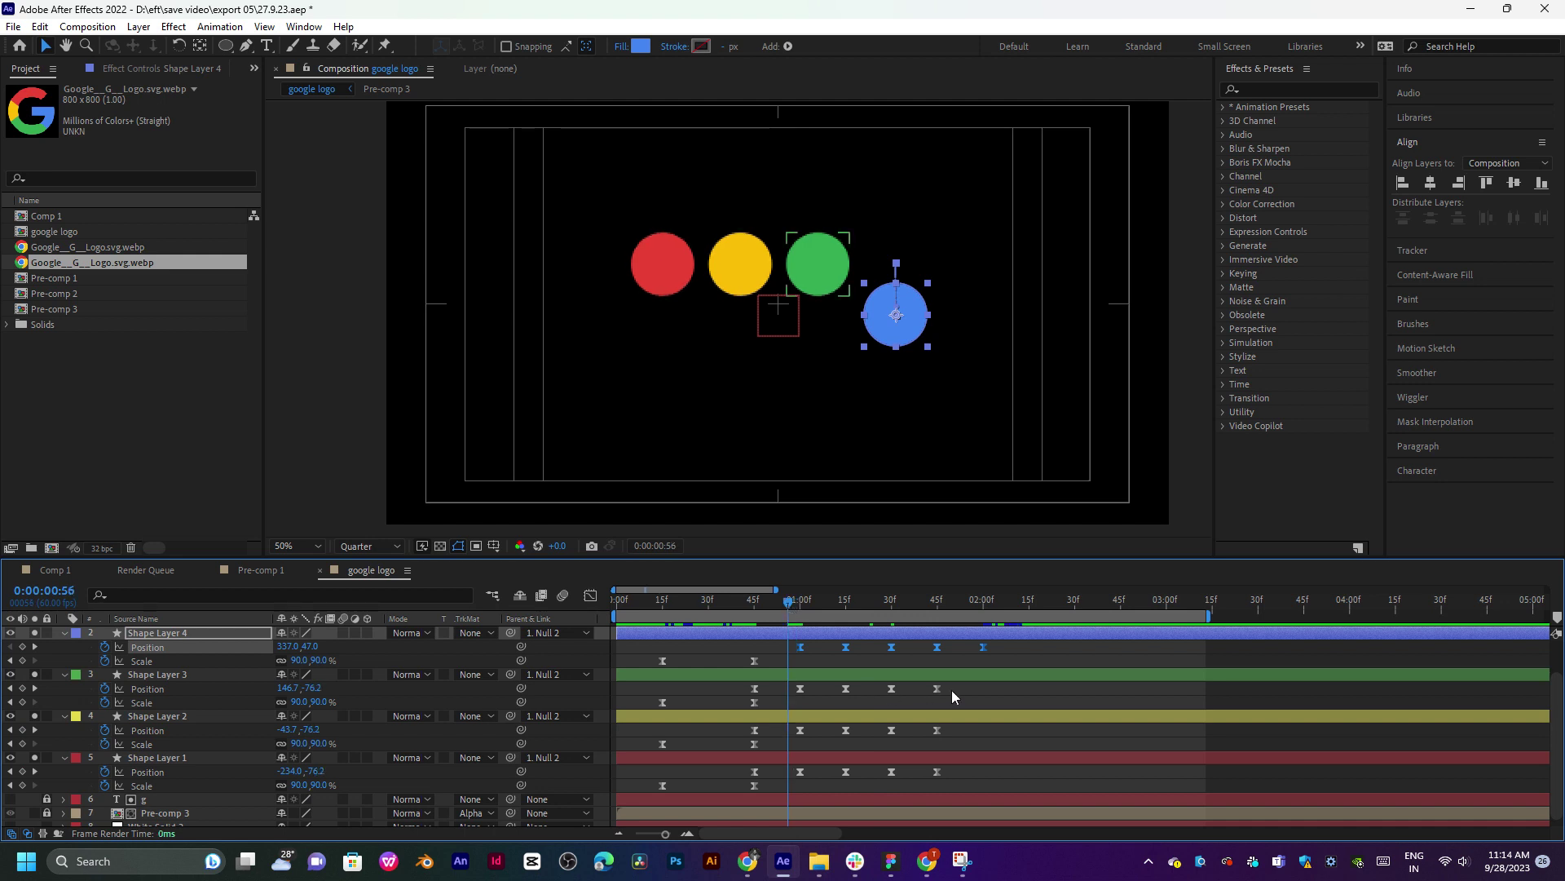
left_click_drag(951, 690, 788, 686)
Delay the yellow circle's position keyframes to start at 0:00:00:49.
left_click_drag(781, 608, 776, 607)
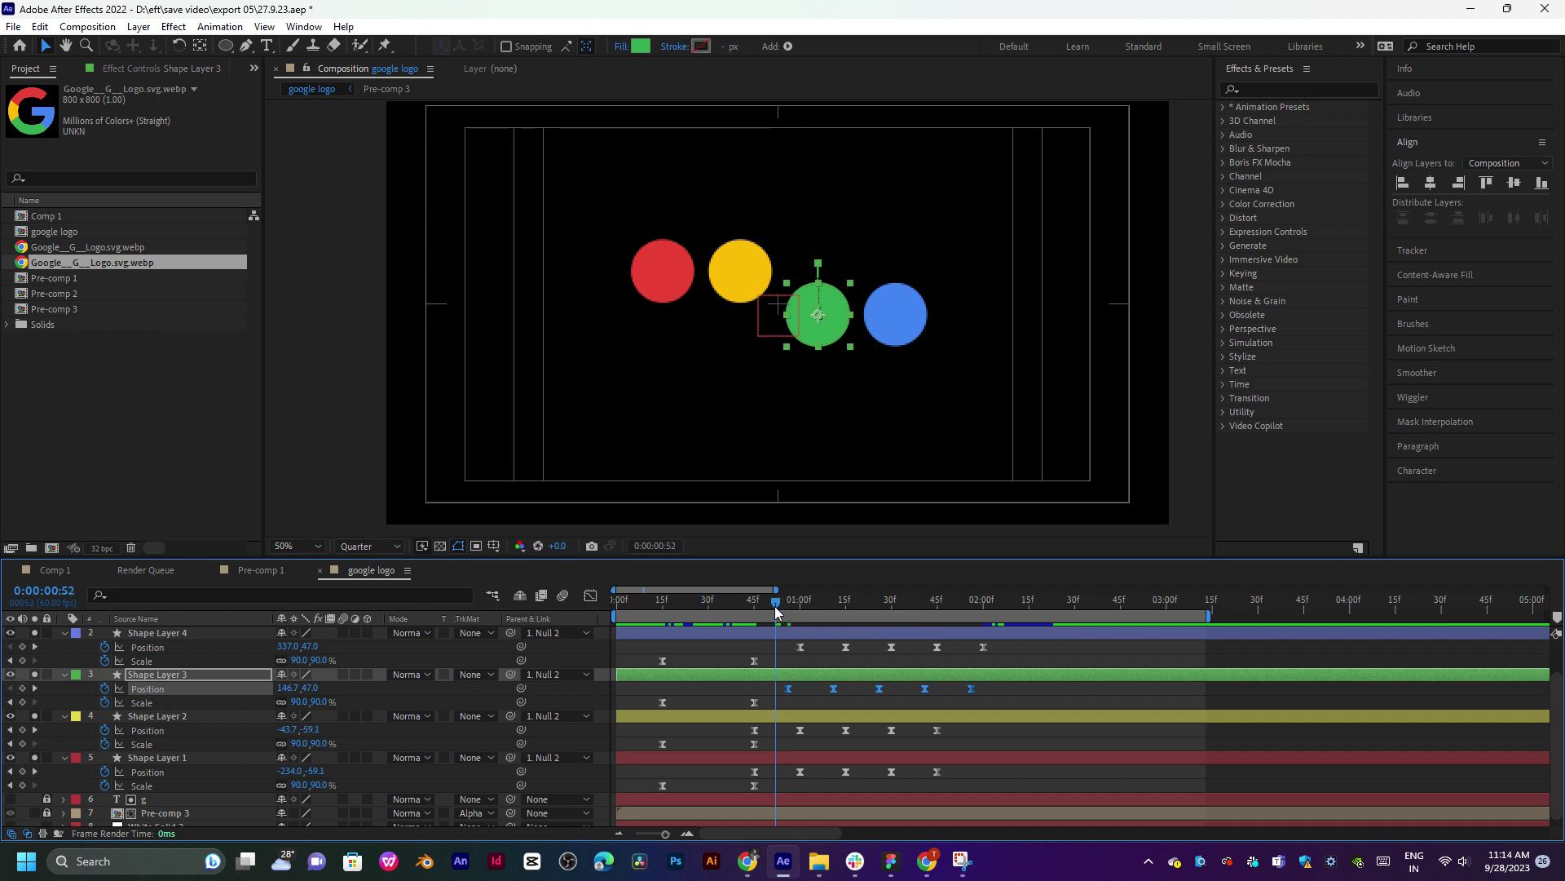
mouse_move(953, 732)
left_mouse_down()
mouse_move(750, 730)
mouse_move(962, 737)
left_mouse_up()
left_click_drag(801, 727, 813, 727)
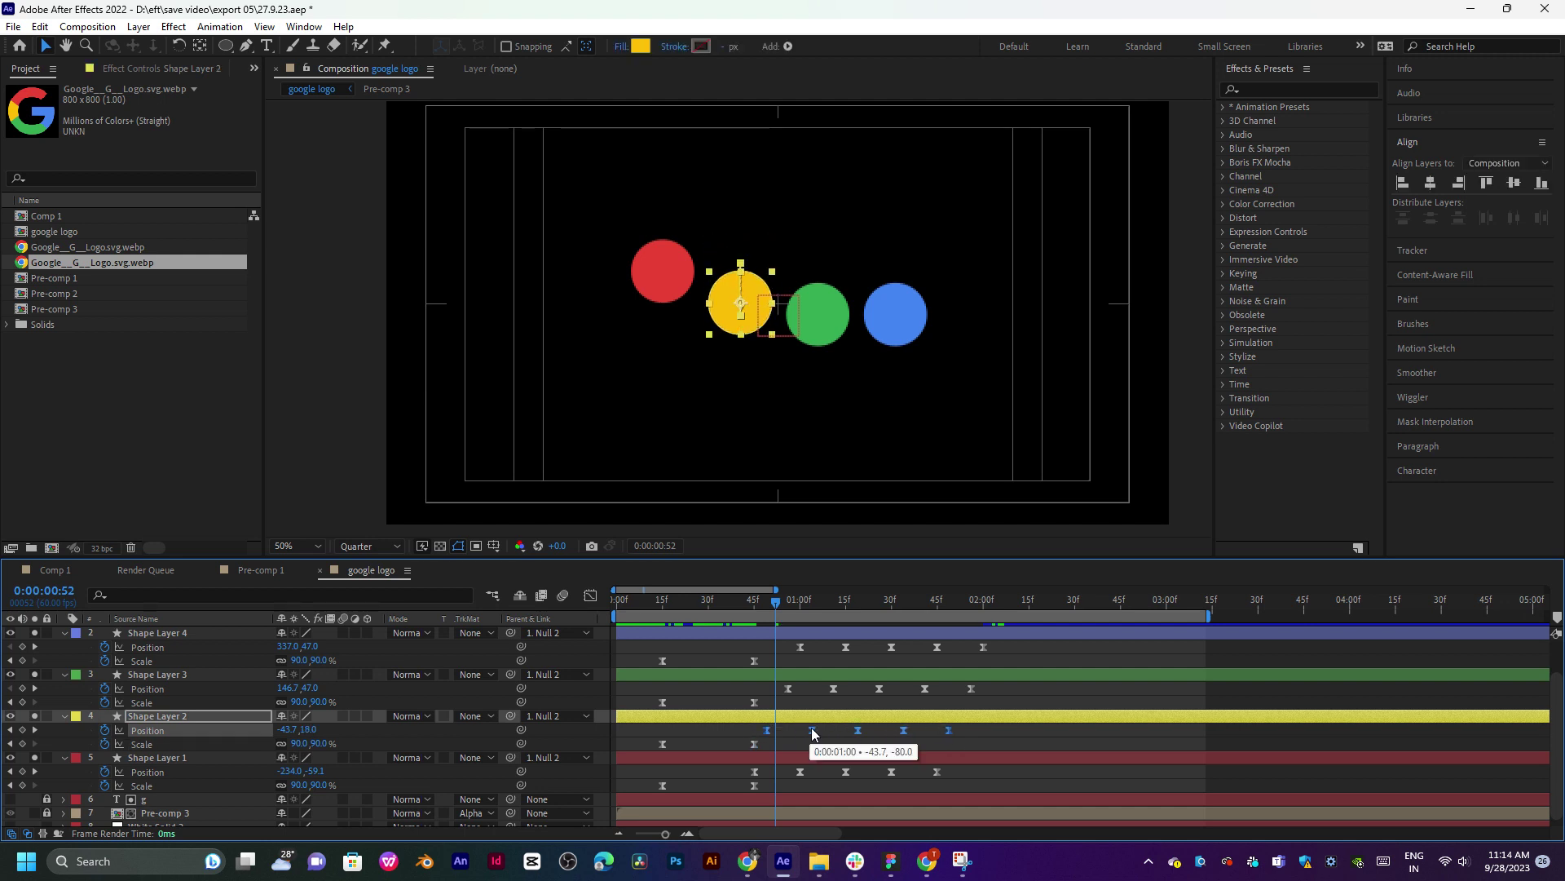
left_click(781, 605)
left_click_drag(781, 604, 760, 611)
key("k")
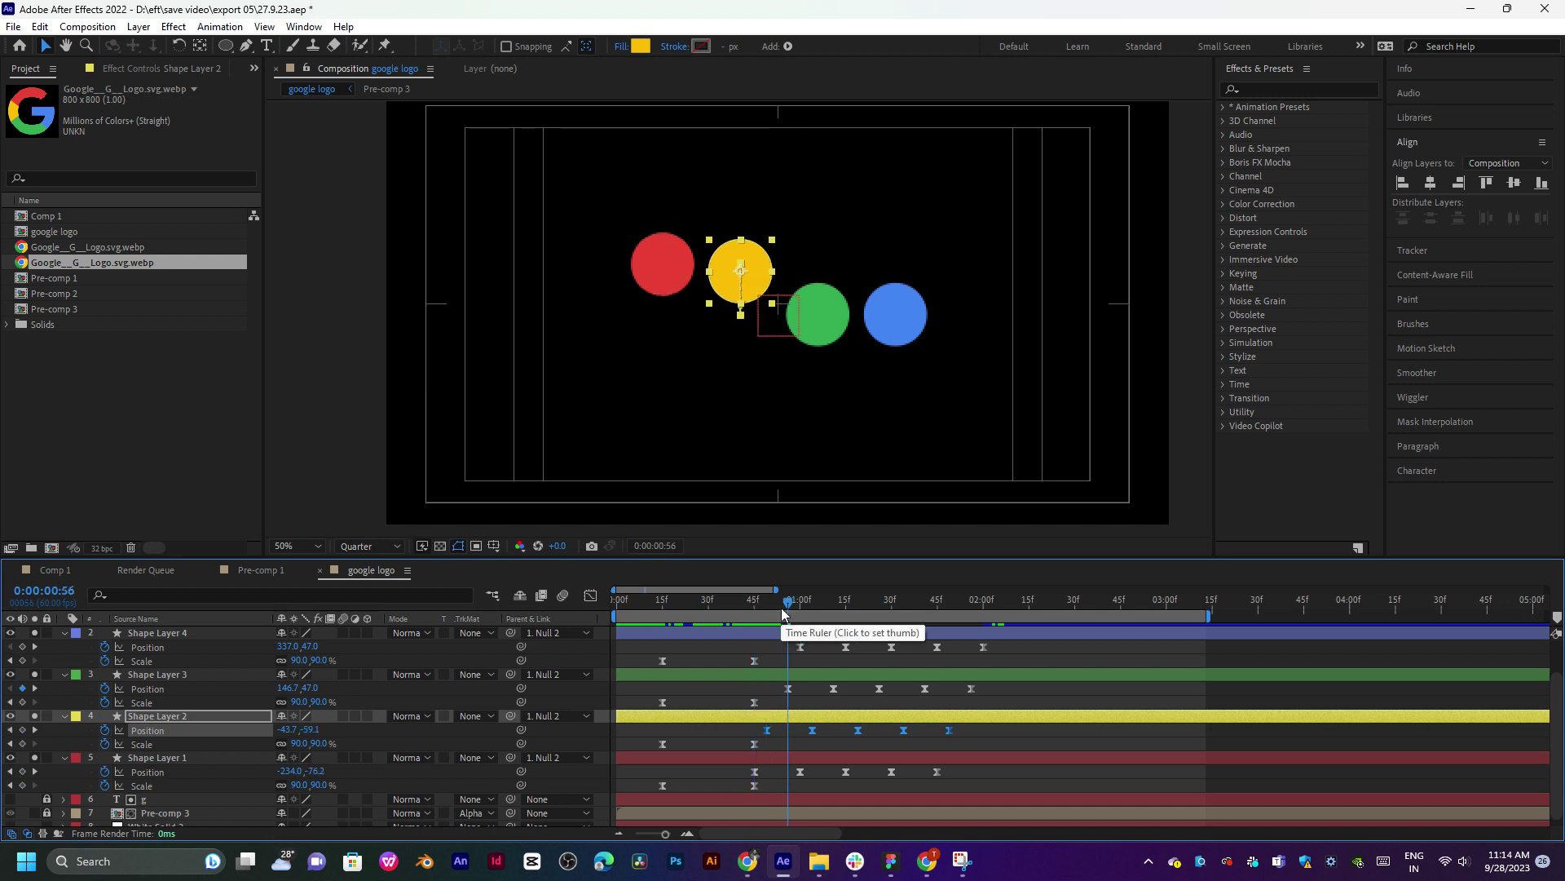
Tighten the stagger by starting the green circle's position keyframes at about 0:00:00:54 and the blue circle's at 0:00:00:58.
left_click(780, 610)
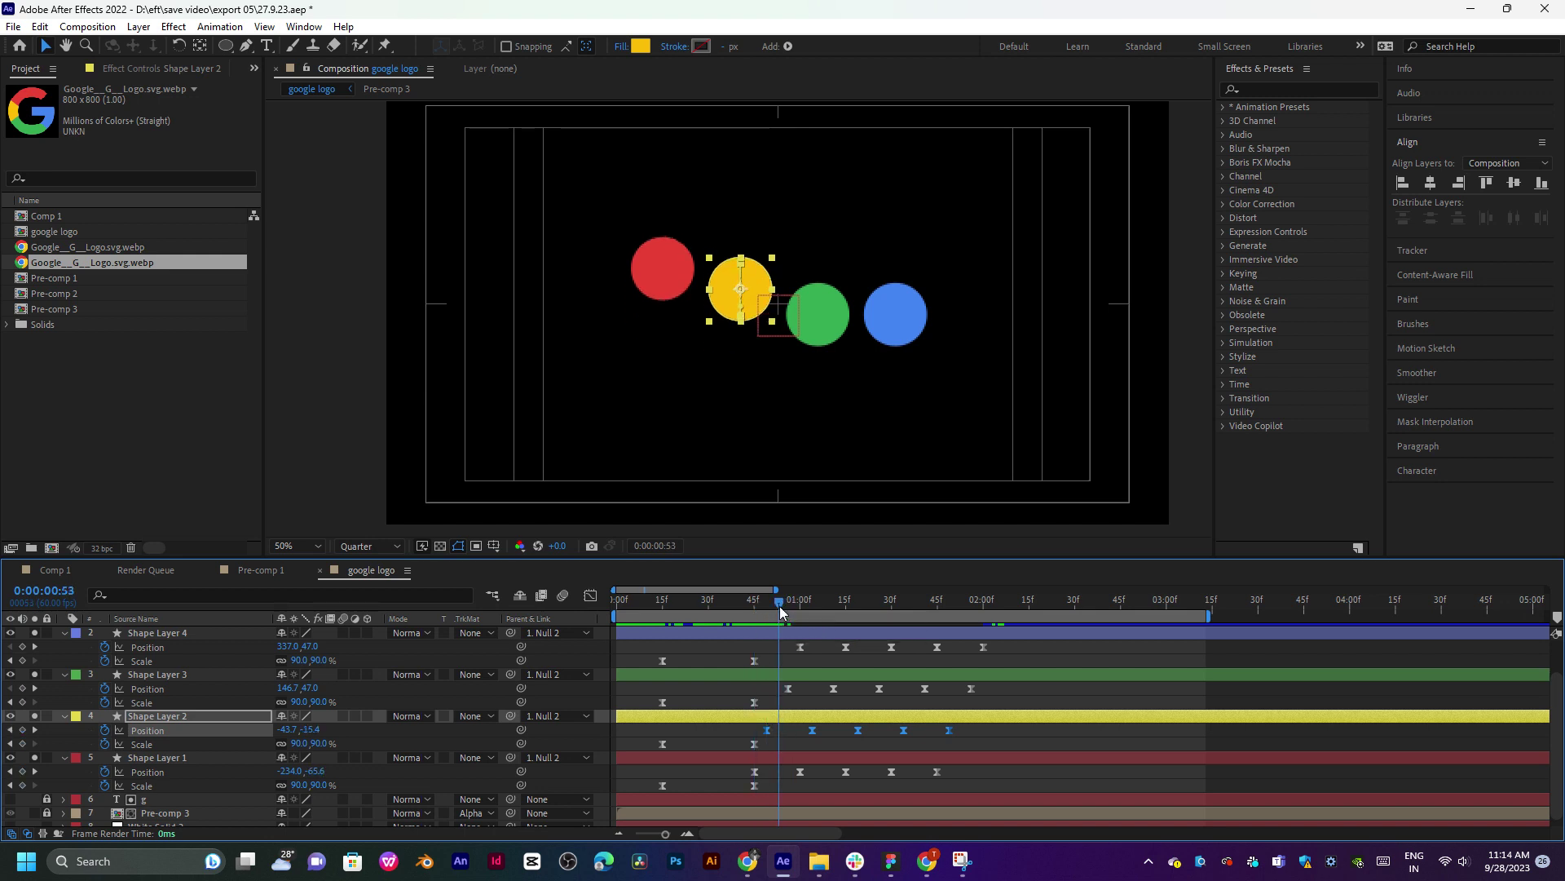
left_click_drag(780, 610, 783, 611)
left_click_drag(976, 685, 986, 652)
left_click(792, 609)
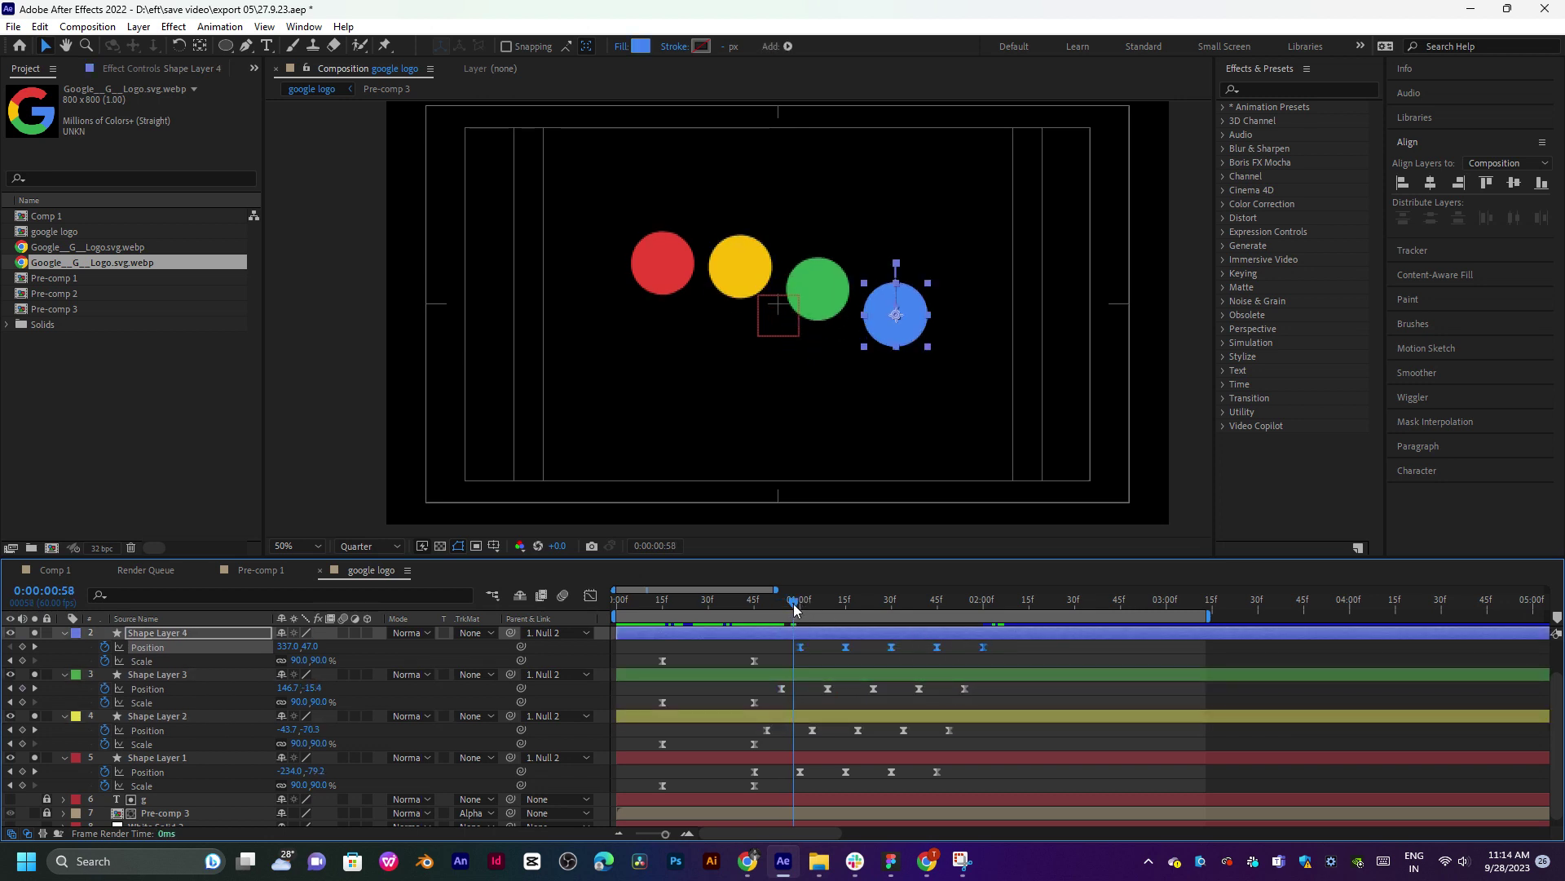
left_click_drag(801, 646, 634, 607)
Play back the staggered bounce several times from different start points, through to the slide and rotation, to check its timing.
left_click(755, 604)
key("space")
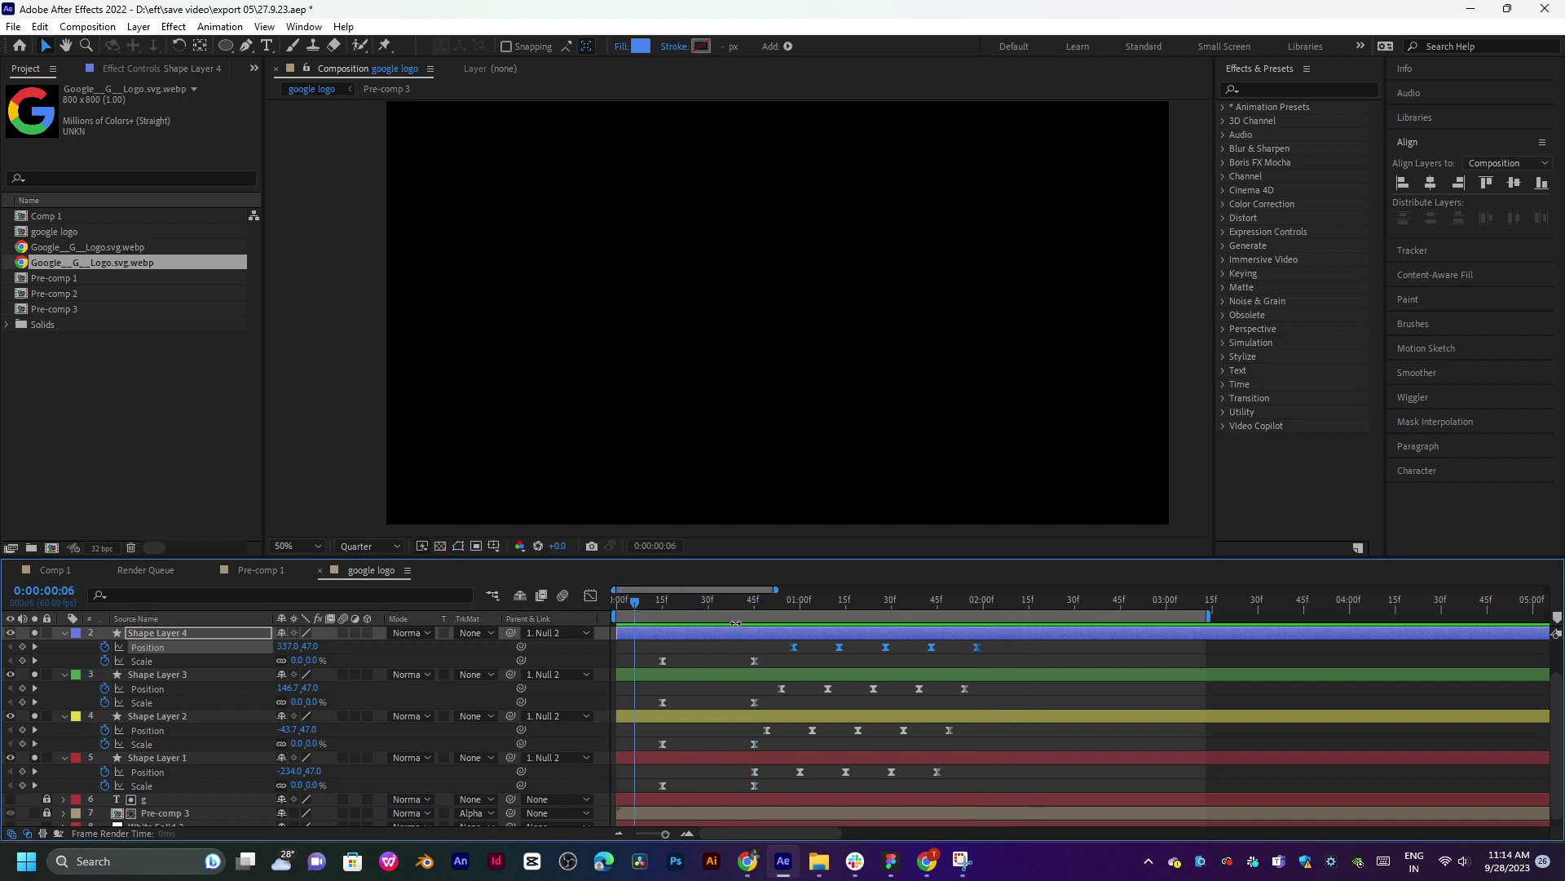
key("space")
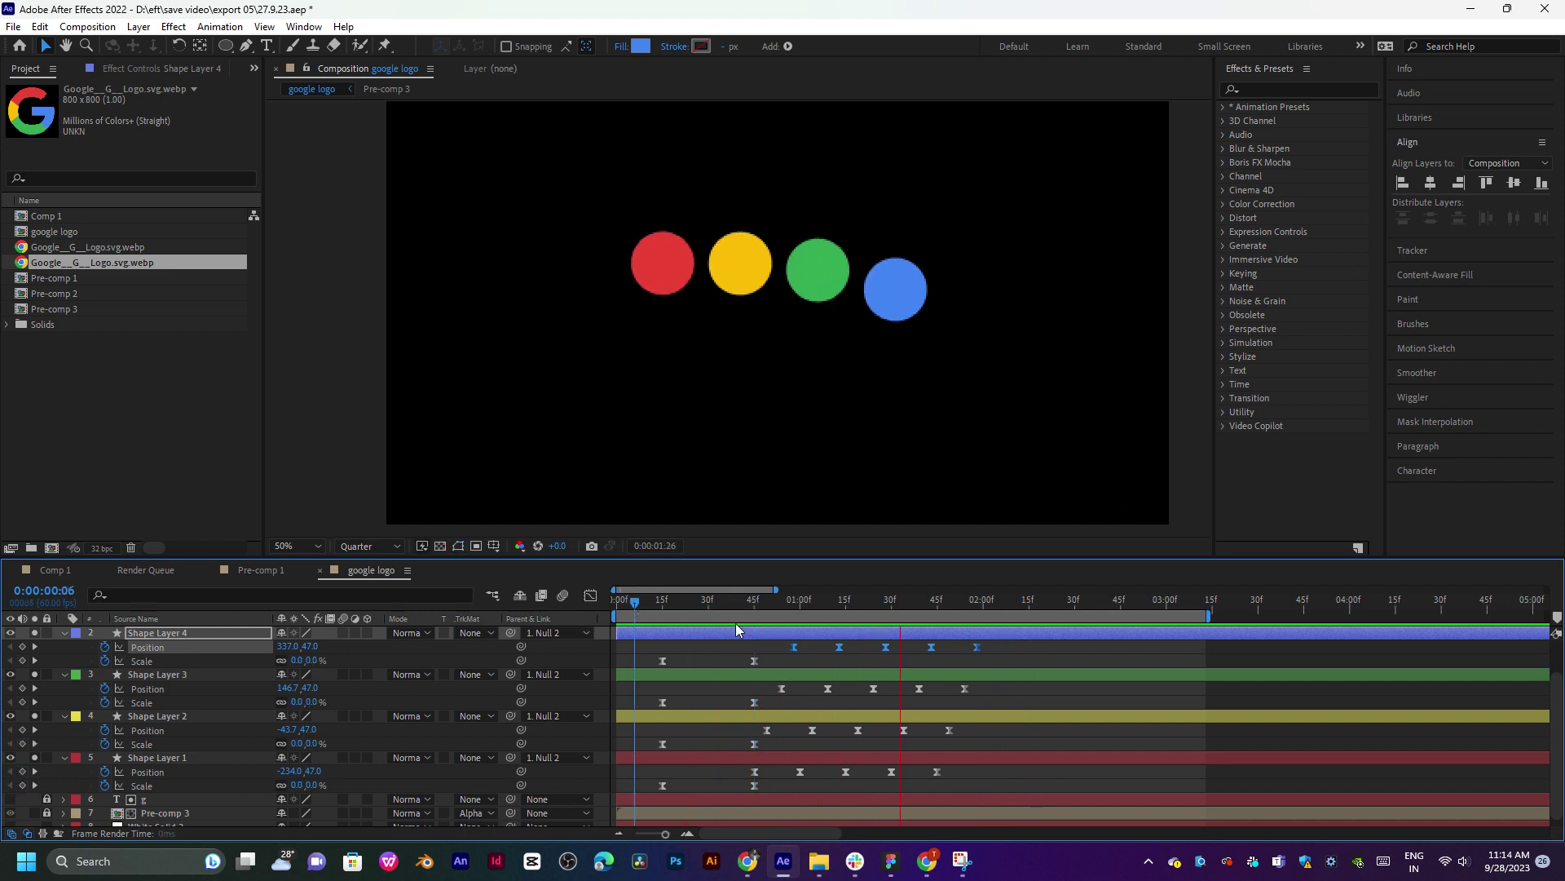
left_click(734, 600)
key("space")
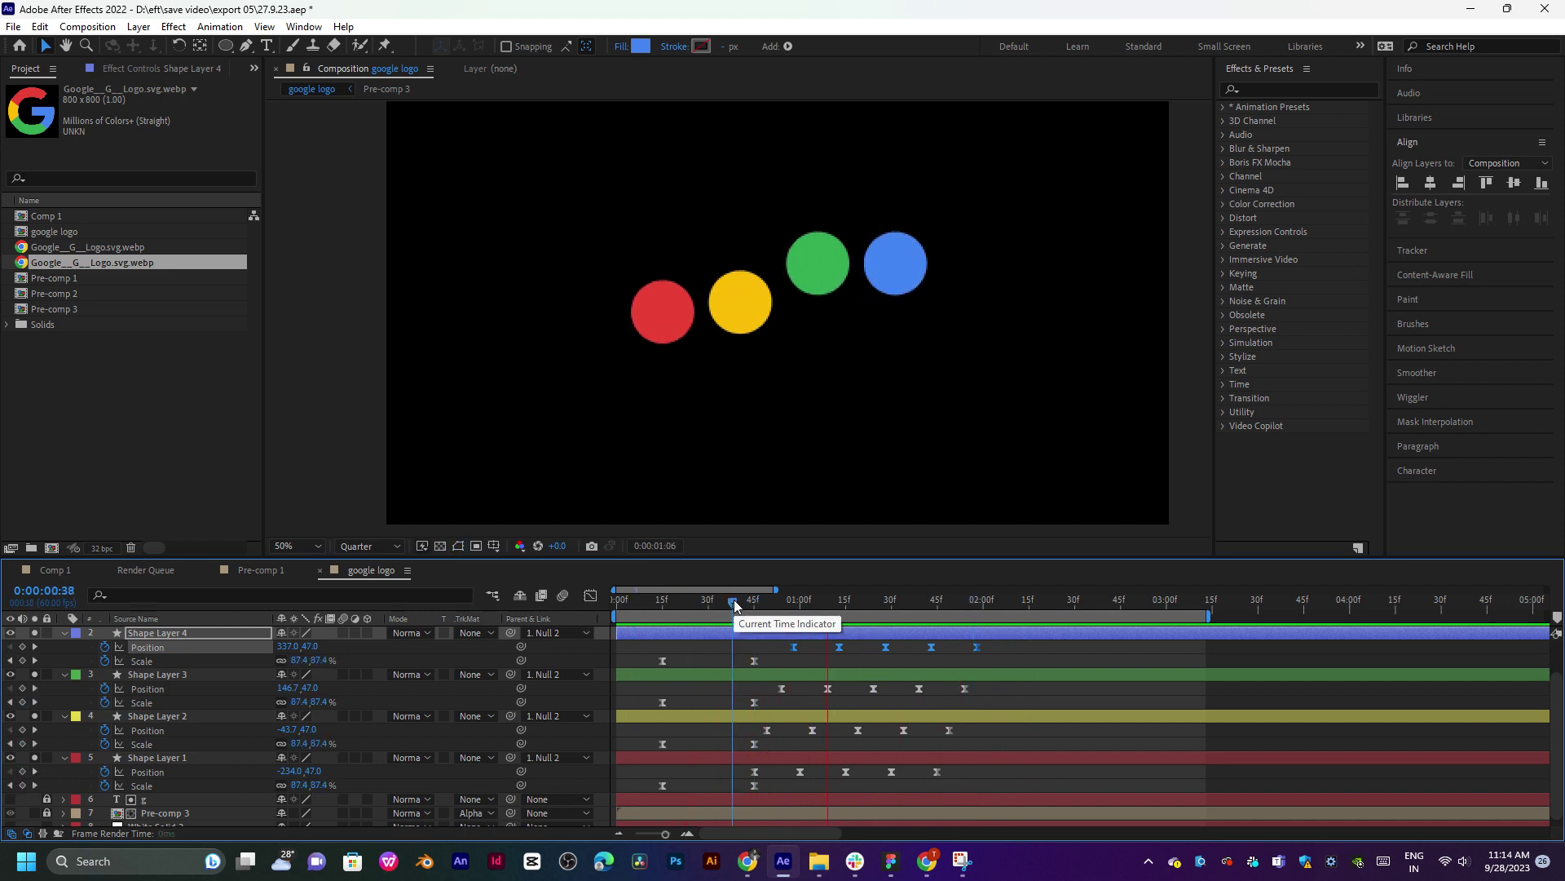
key("space")
left_click(727, 605)
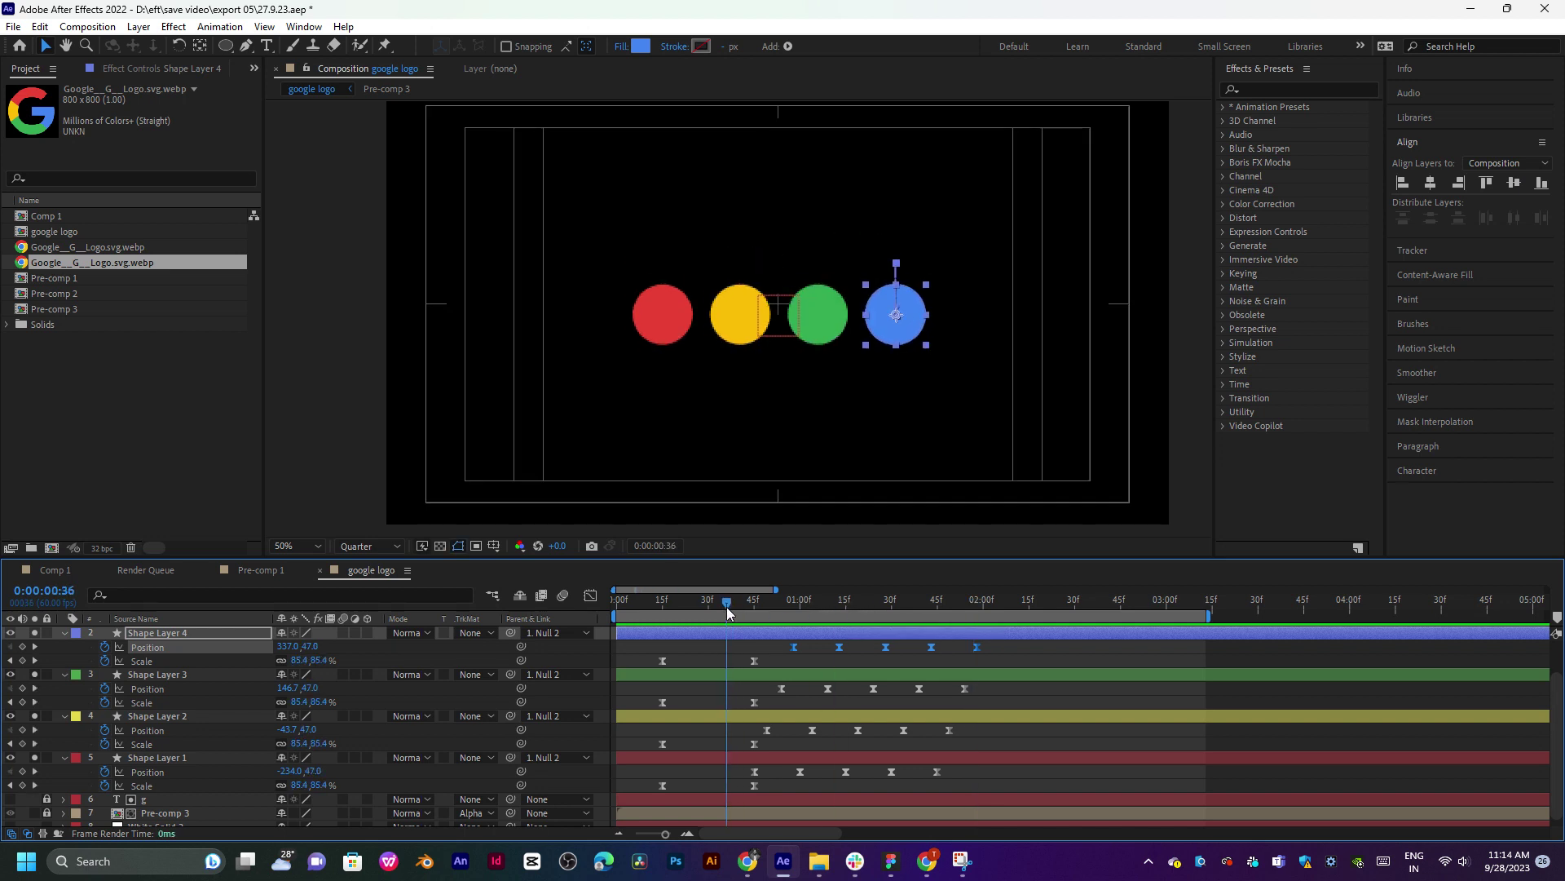
key("space")
left_click_drag(818, 607, 629, 629)
key("space")
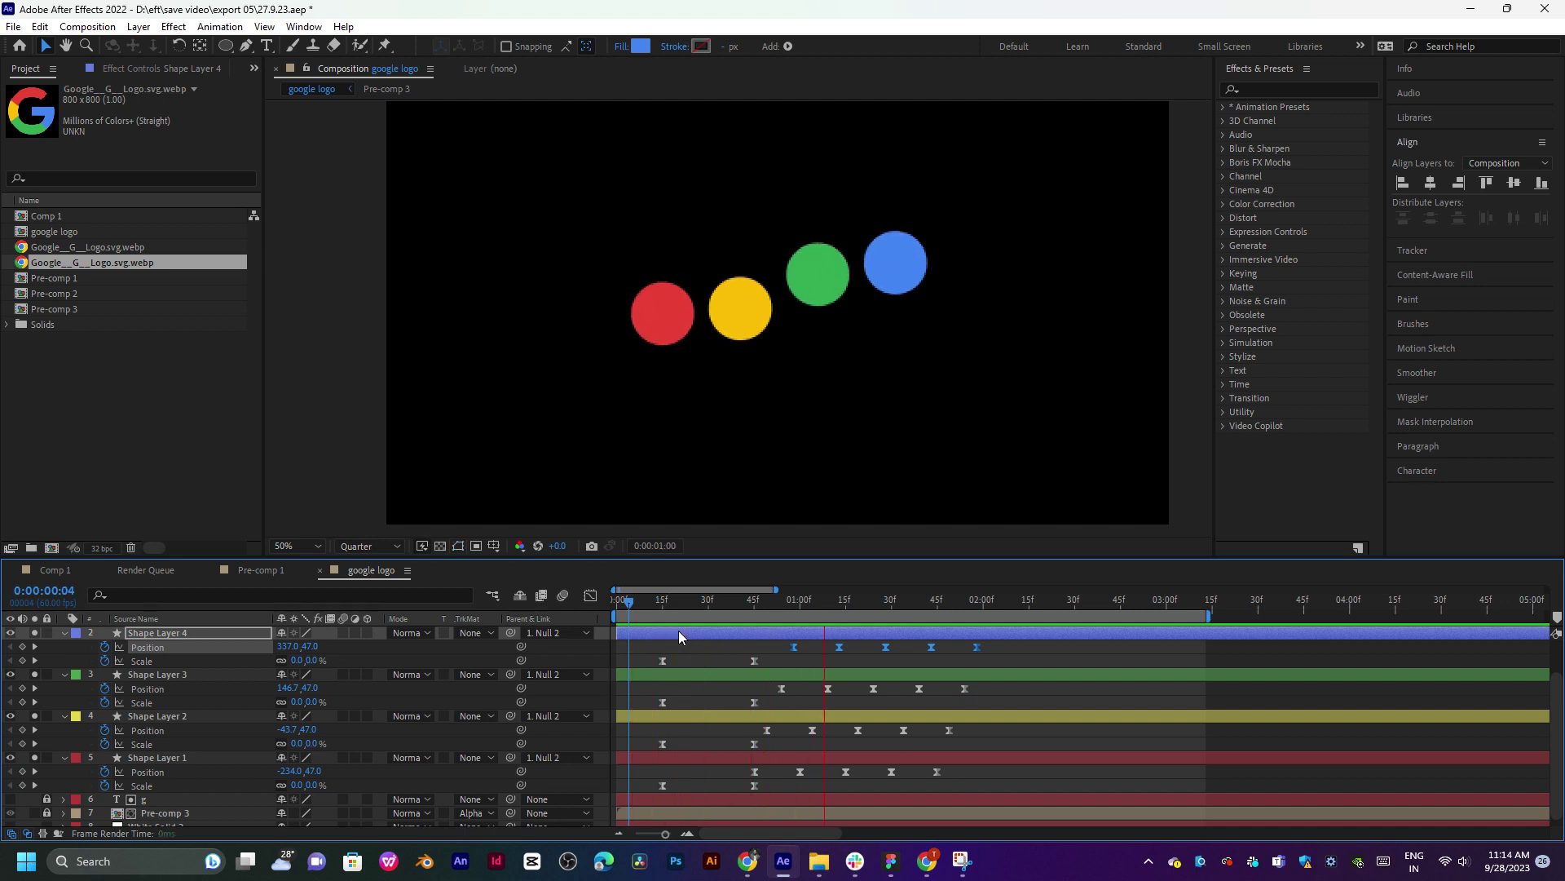
key("space")
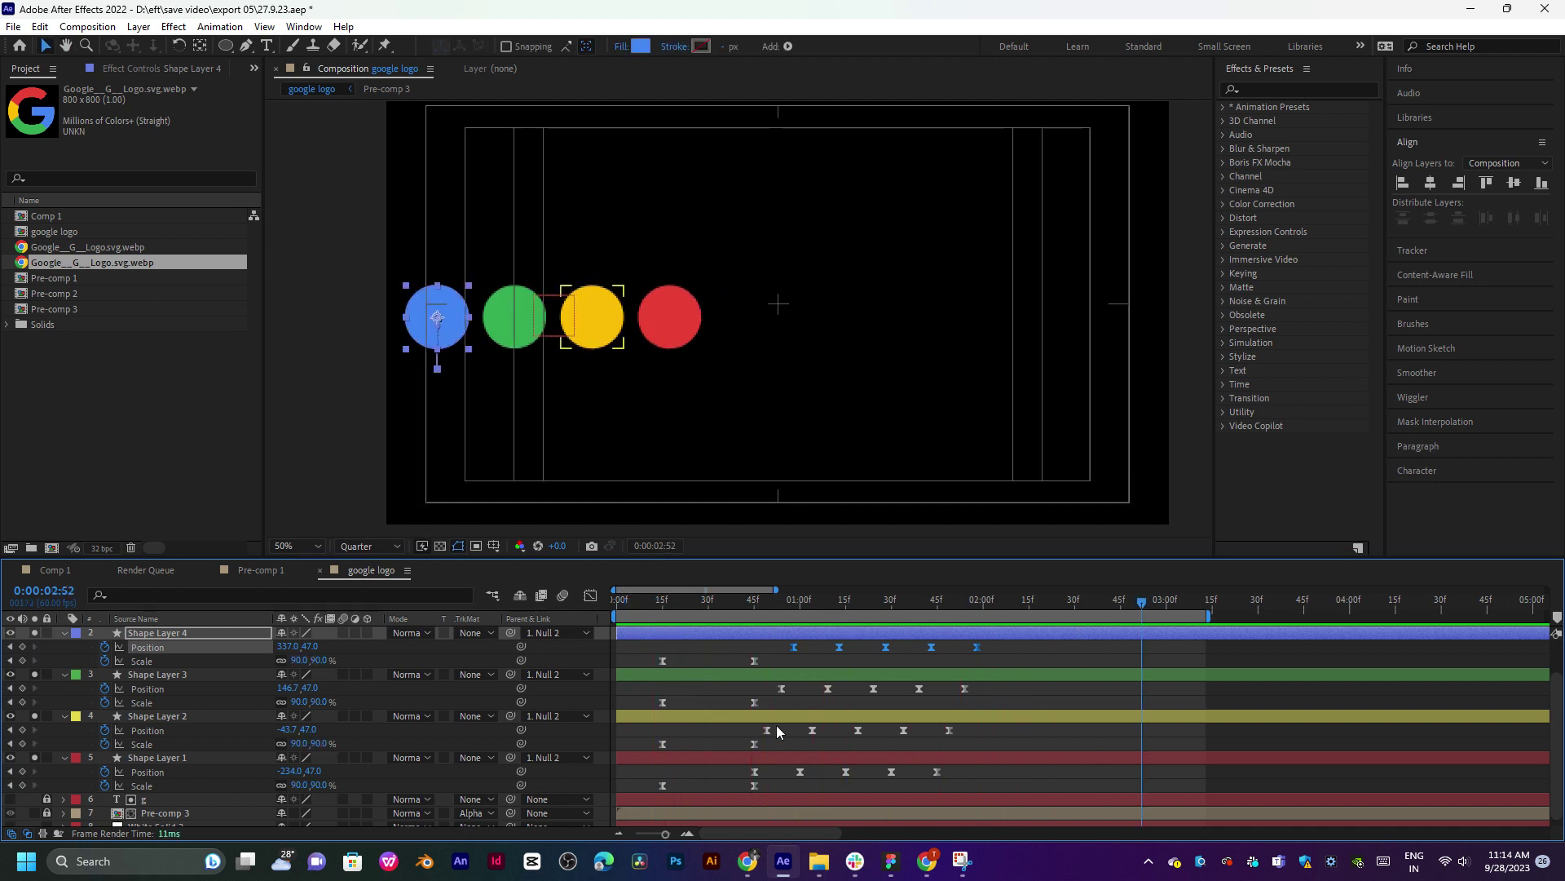
left_click(756, 610)
key("space")
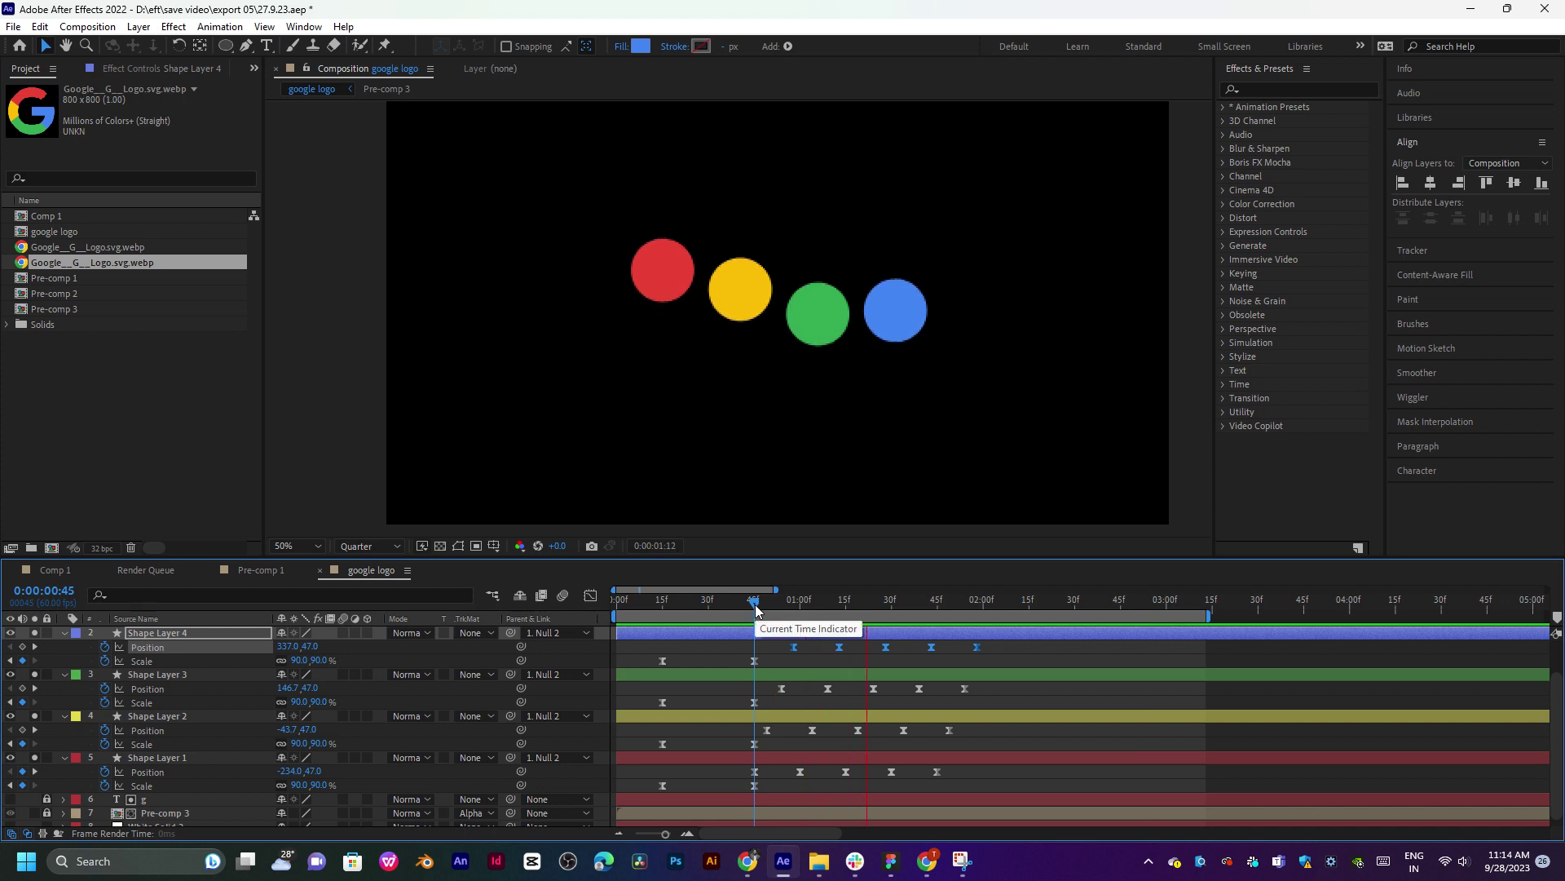
key("space")
left_click_drag(969, 597, 918, 608)
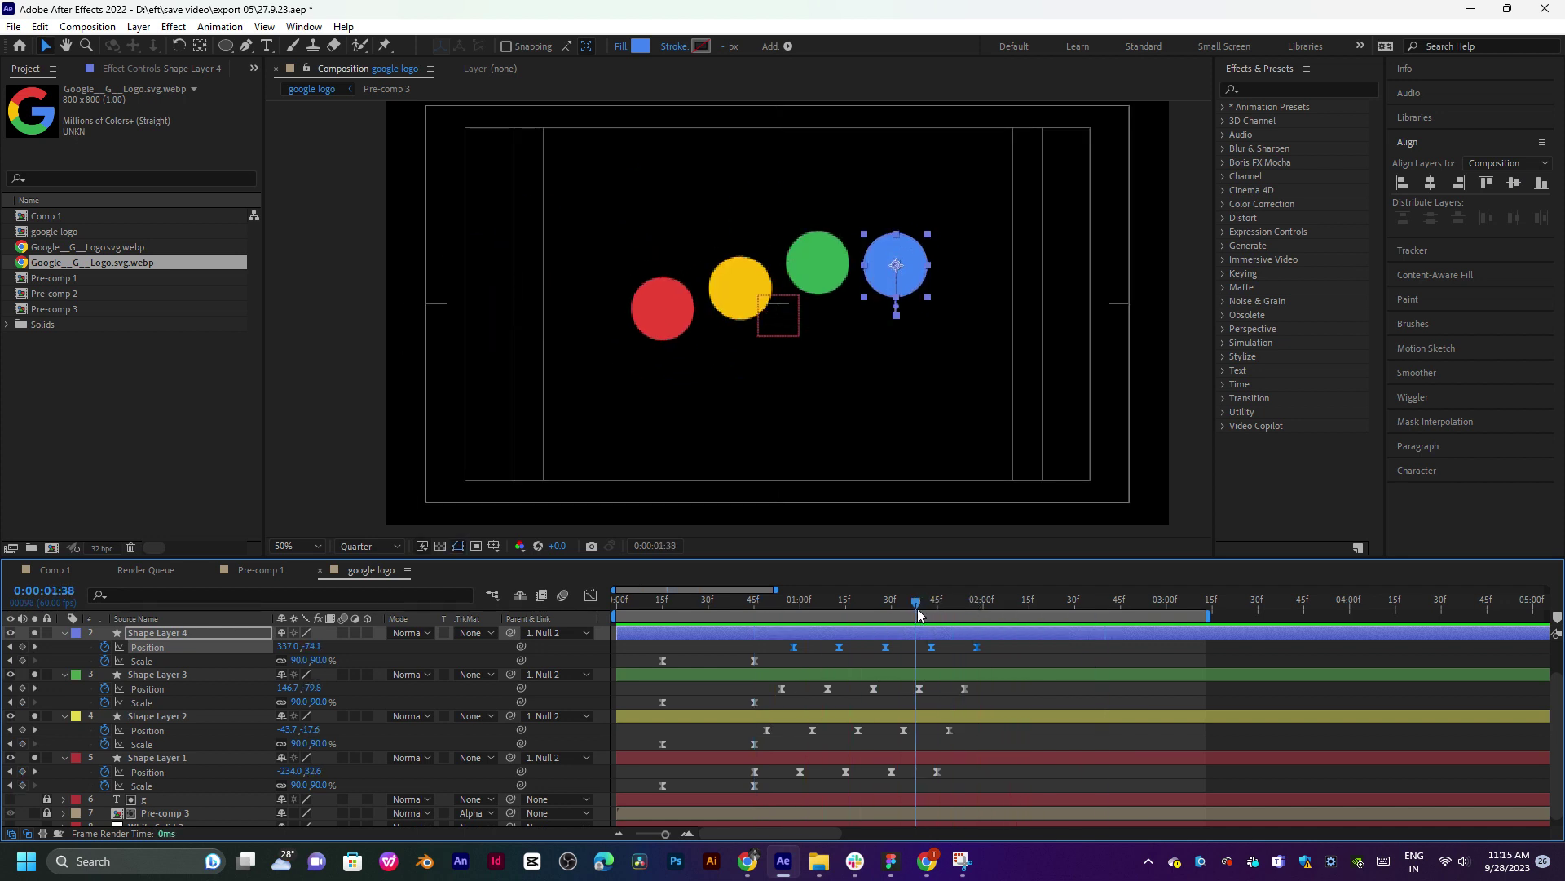
key("space")
key("space")
key("space")
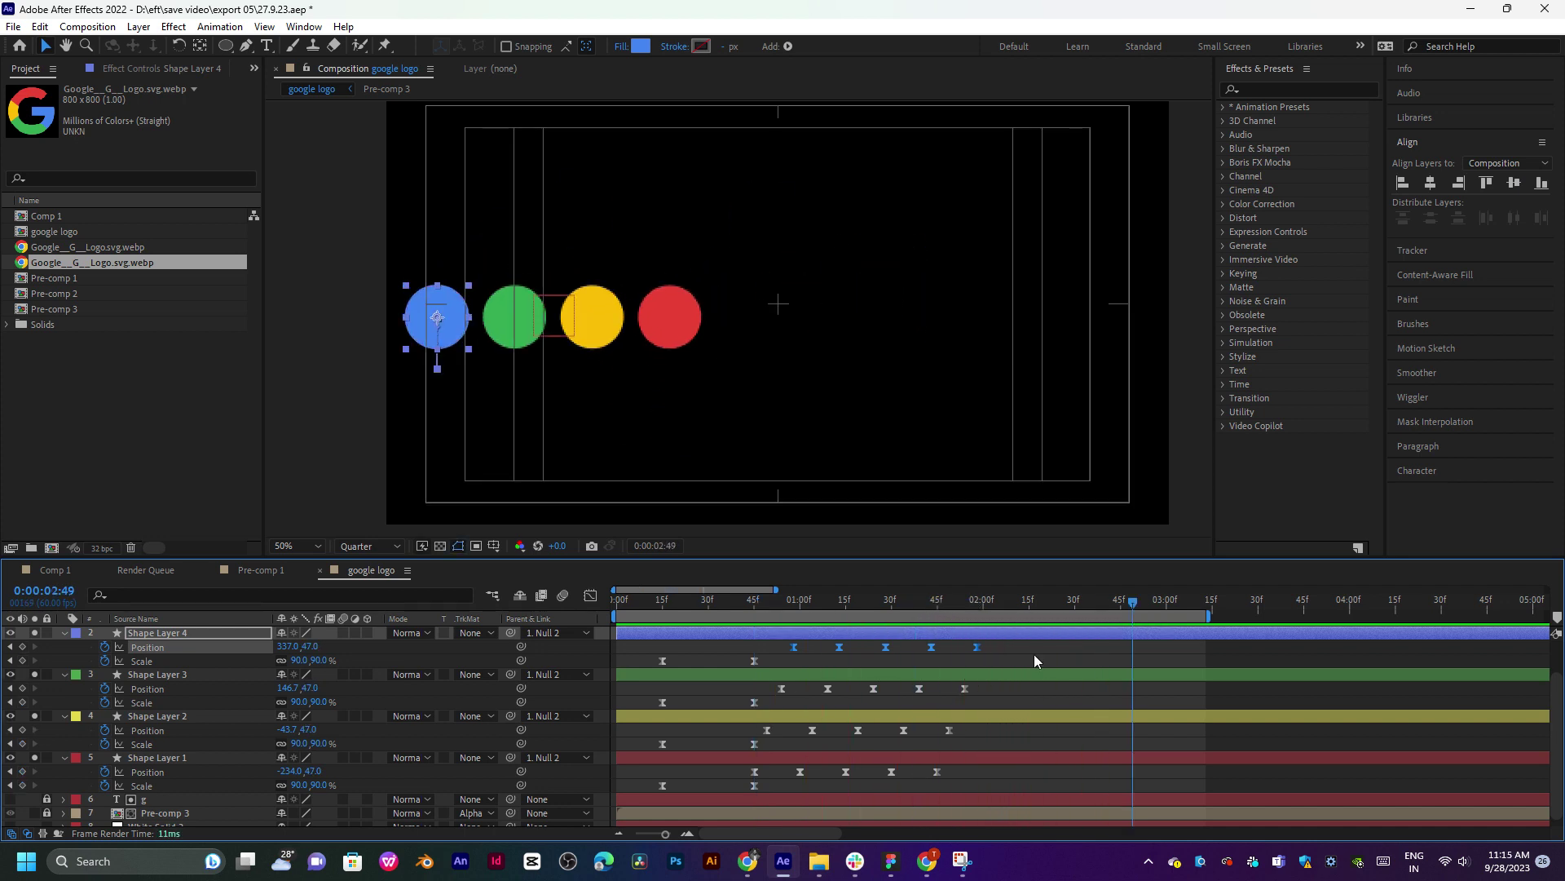
Move the position and rotation keyframes of Null 2 earlier so that they start at 0:00:02:03.
scroll(1037, 668, "up", 1)
left_click(987, 599)
left_click_drag(1097, 645, 991, 663)
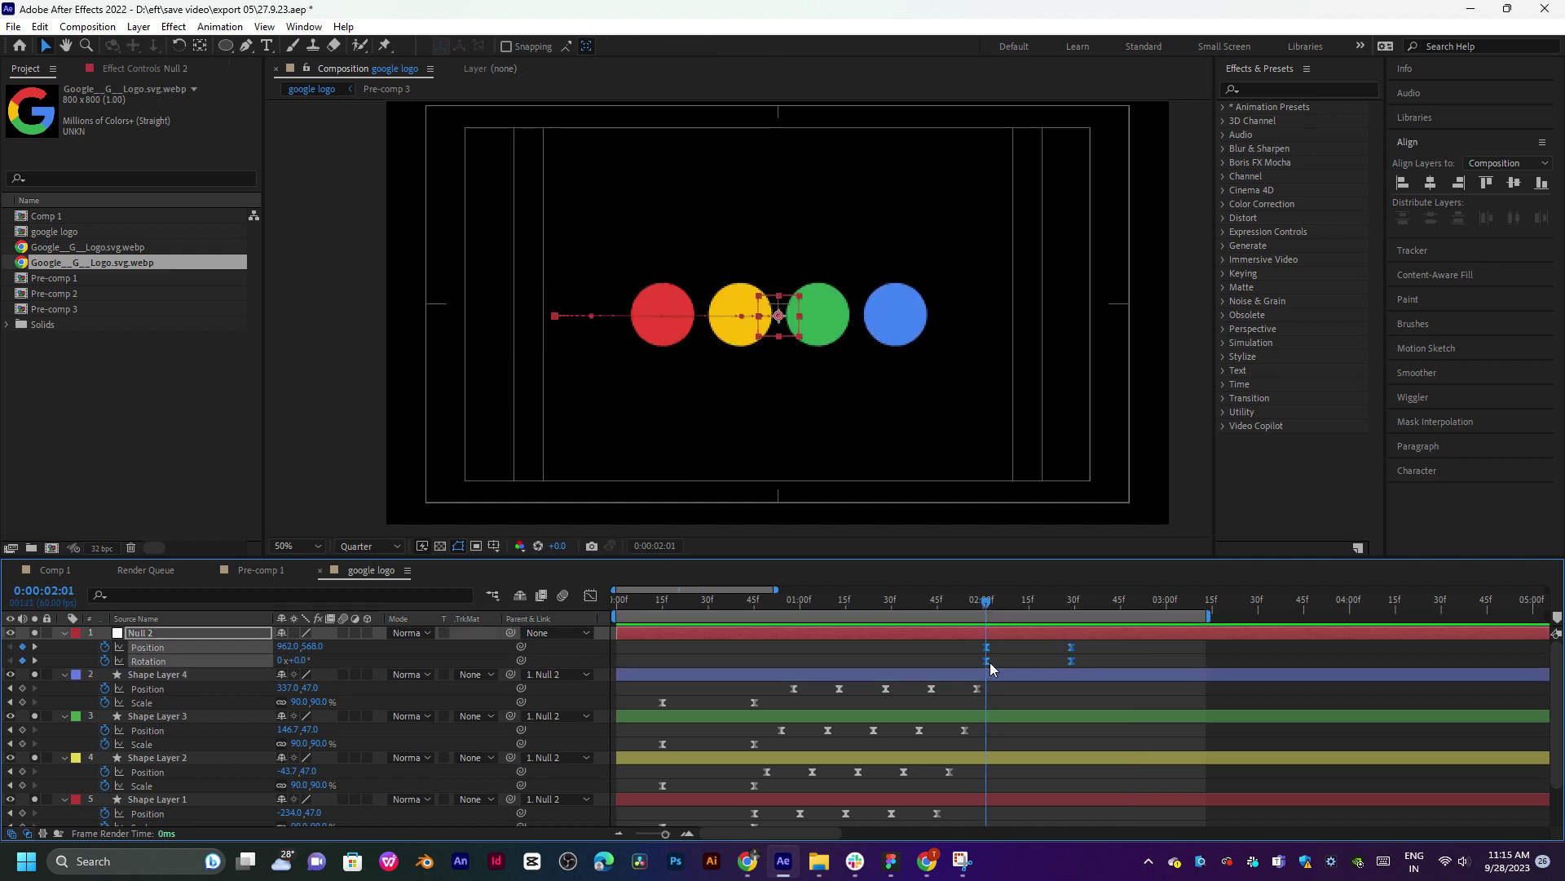
left_click_drag(1123, 727, 926, 717)
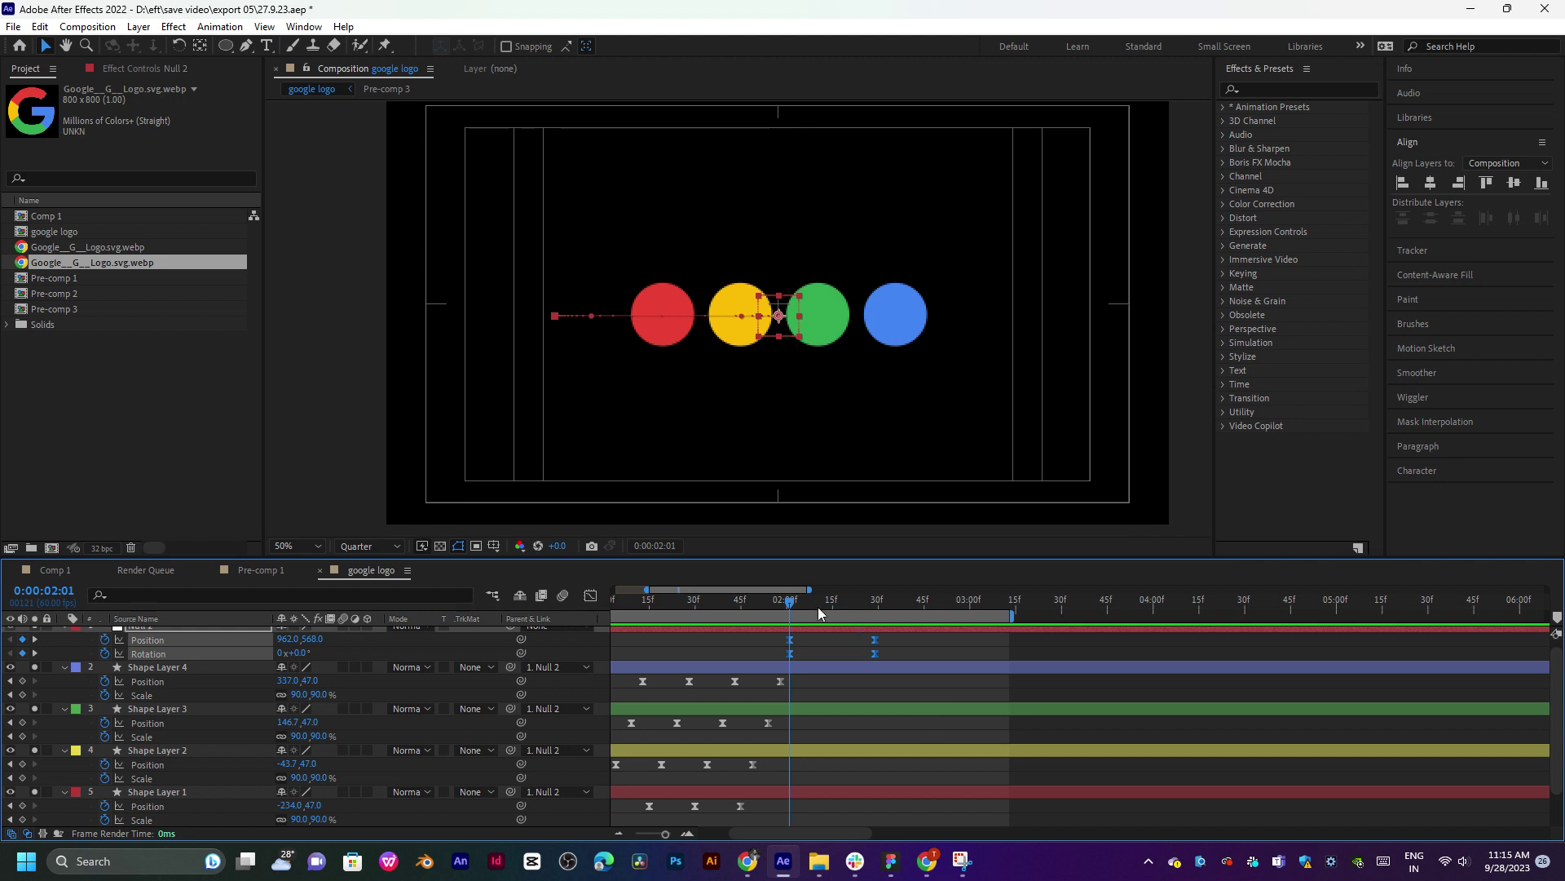
mouse_move(818, 607)
left_mouse_down()
mouse_move(800, 607)
mouse_move(793, 655)
mouse_move(797, 611)
left_mouse_up()
left_click(771, 607)
key("space")
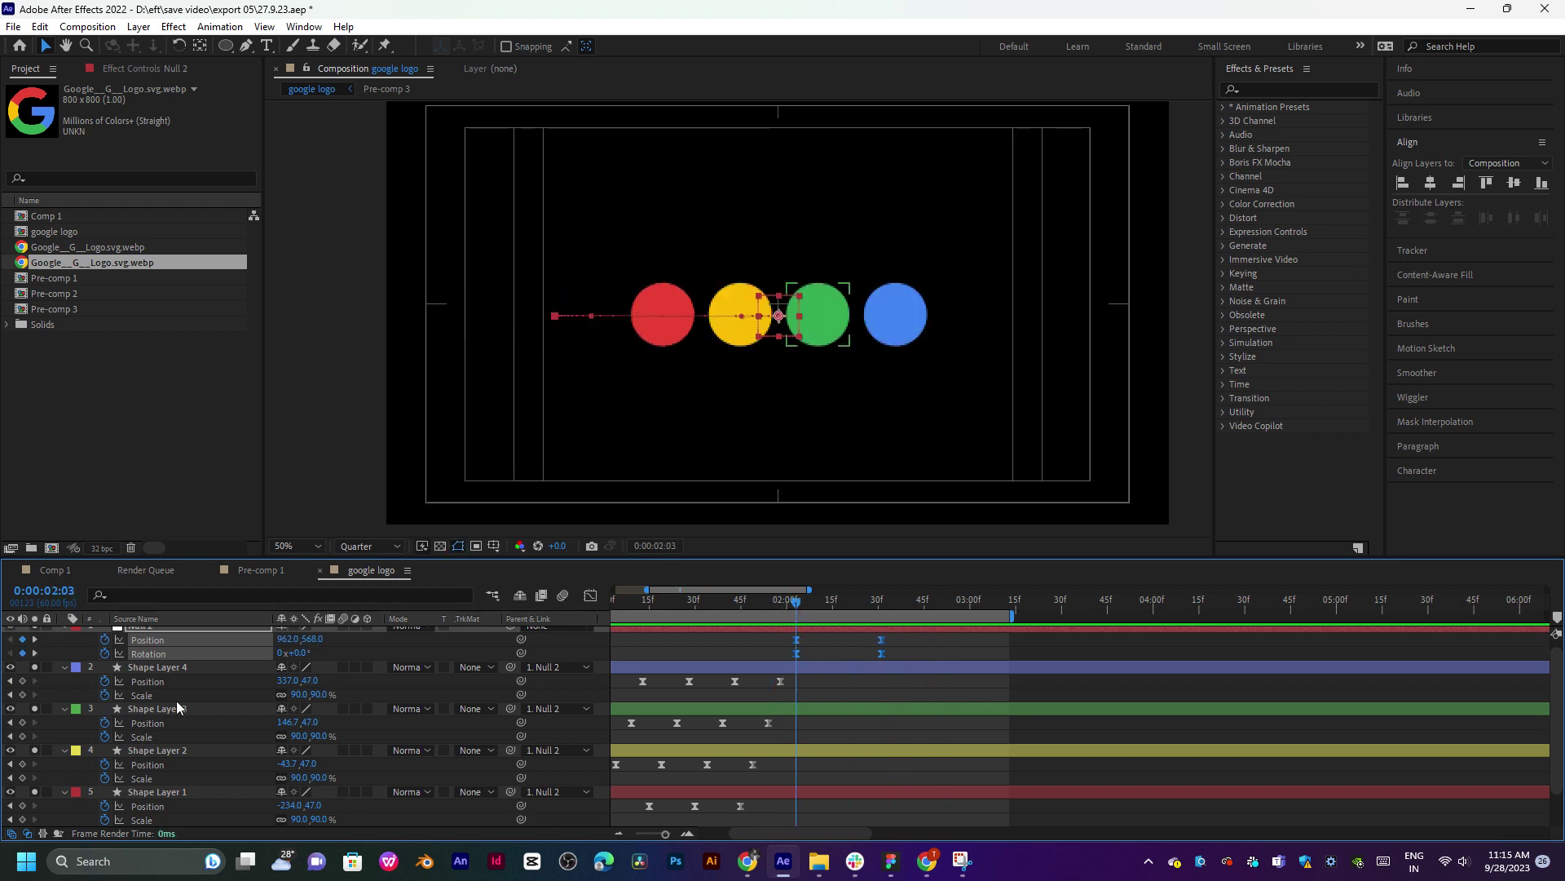
Add position and scale keyframes to all four circle layers at 0:00:02:03.
left_click(22, 722)
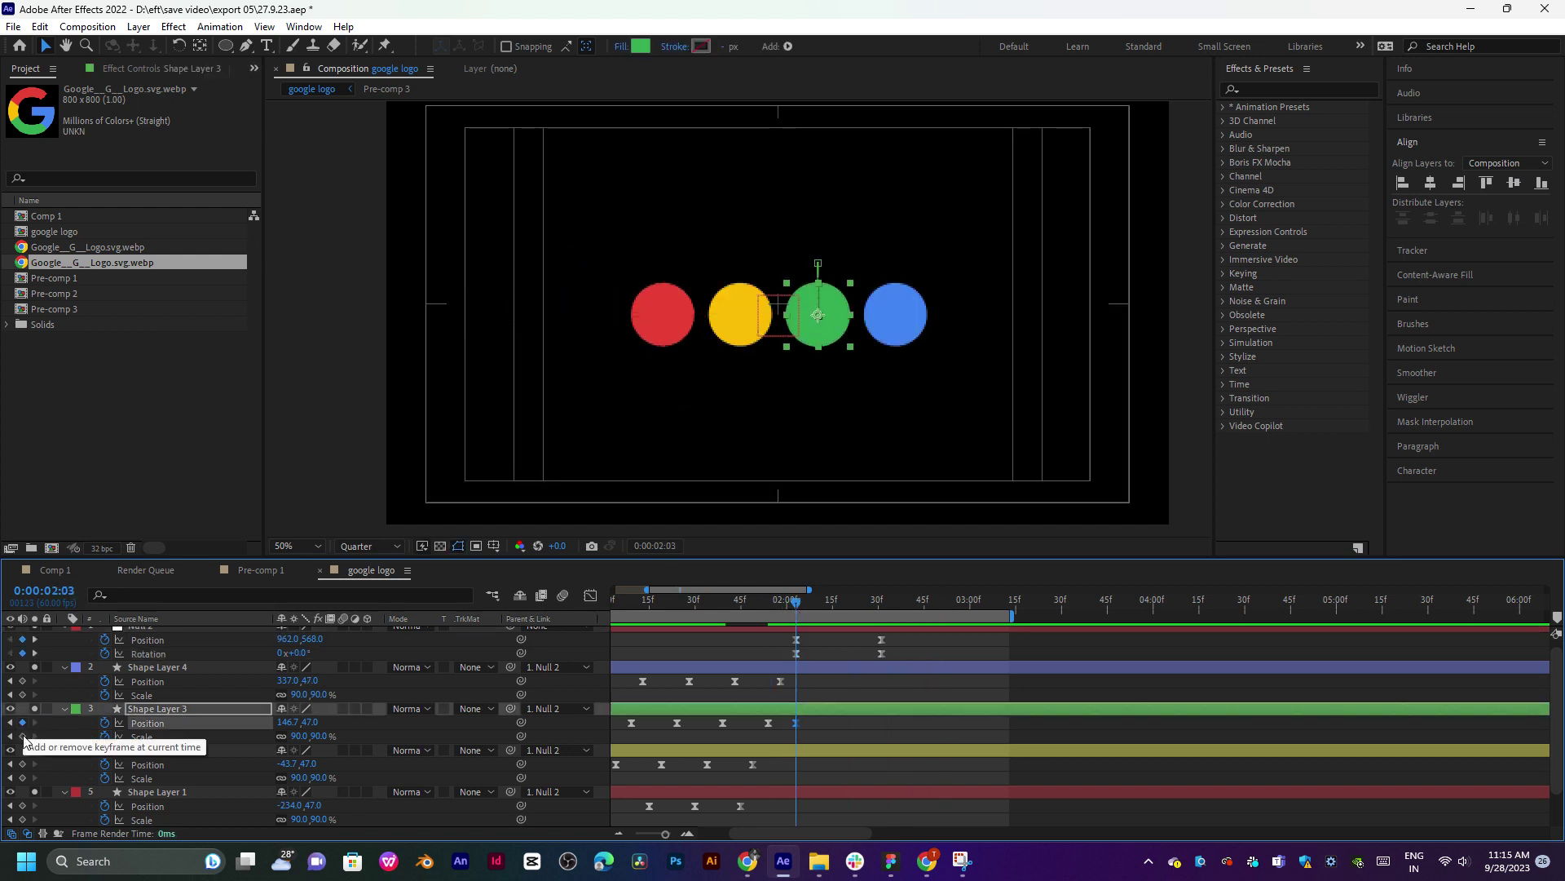
left_click(22, 736)
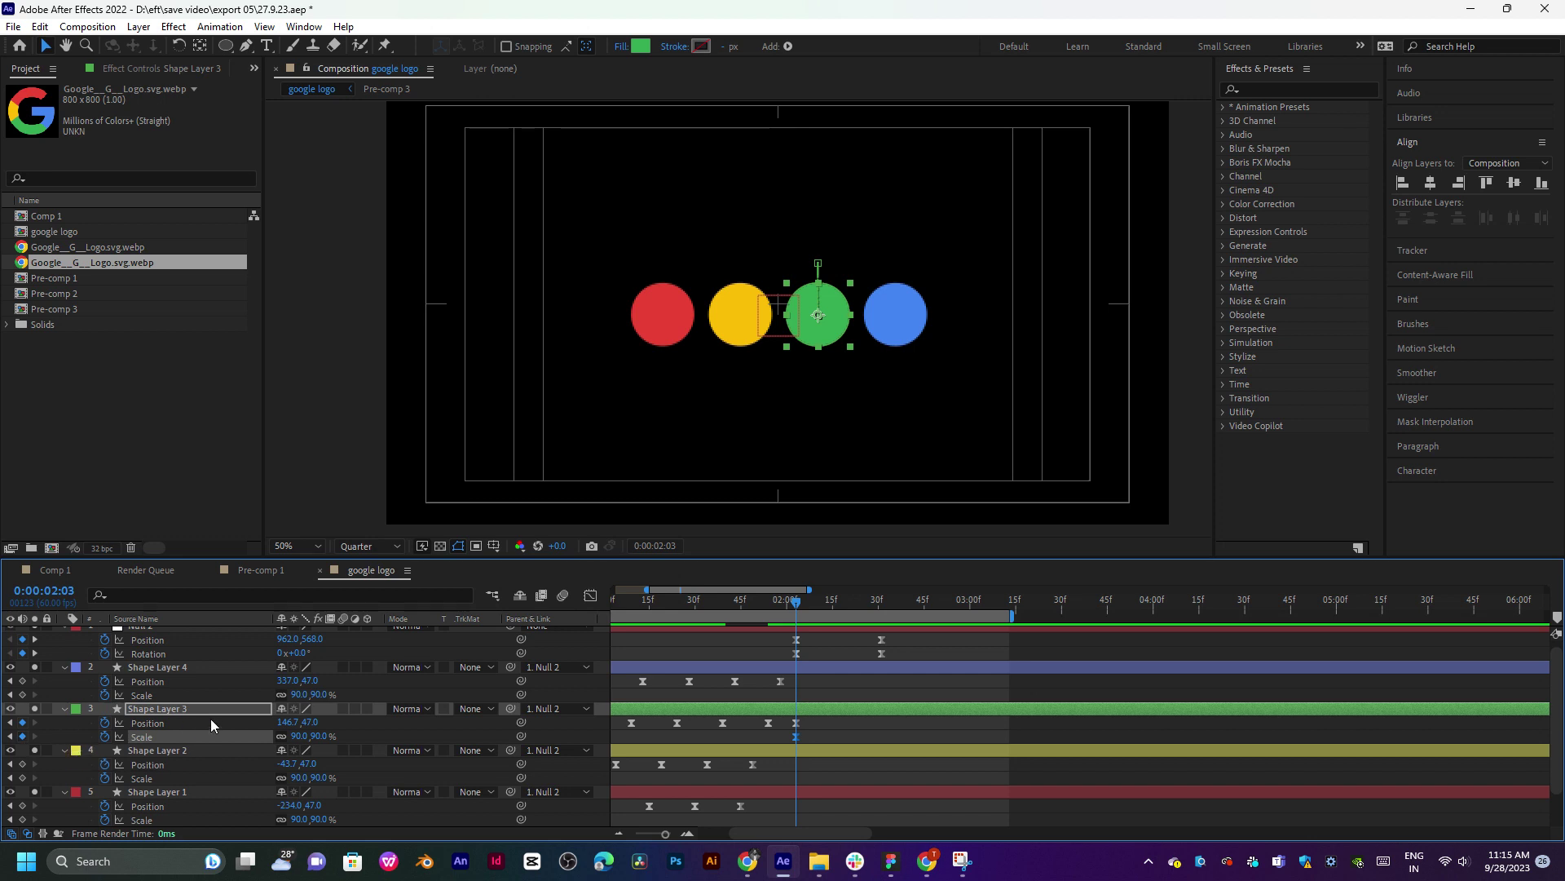
left_click(172, 667)
scroll(175, 755, "down", 1)
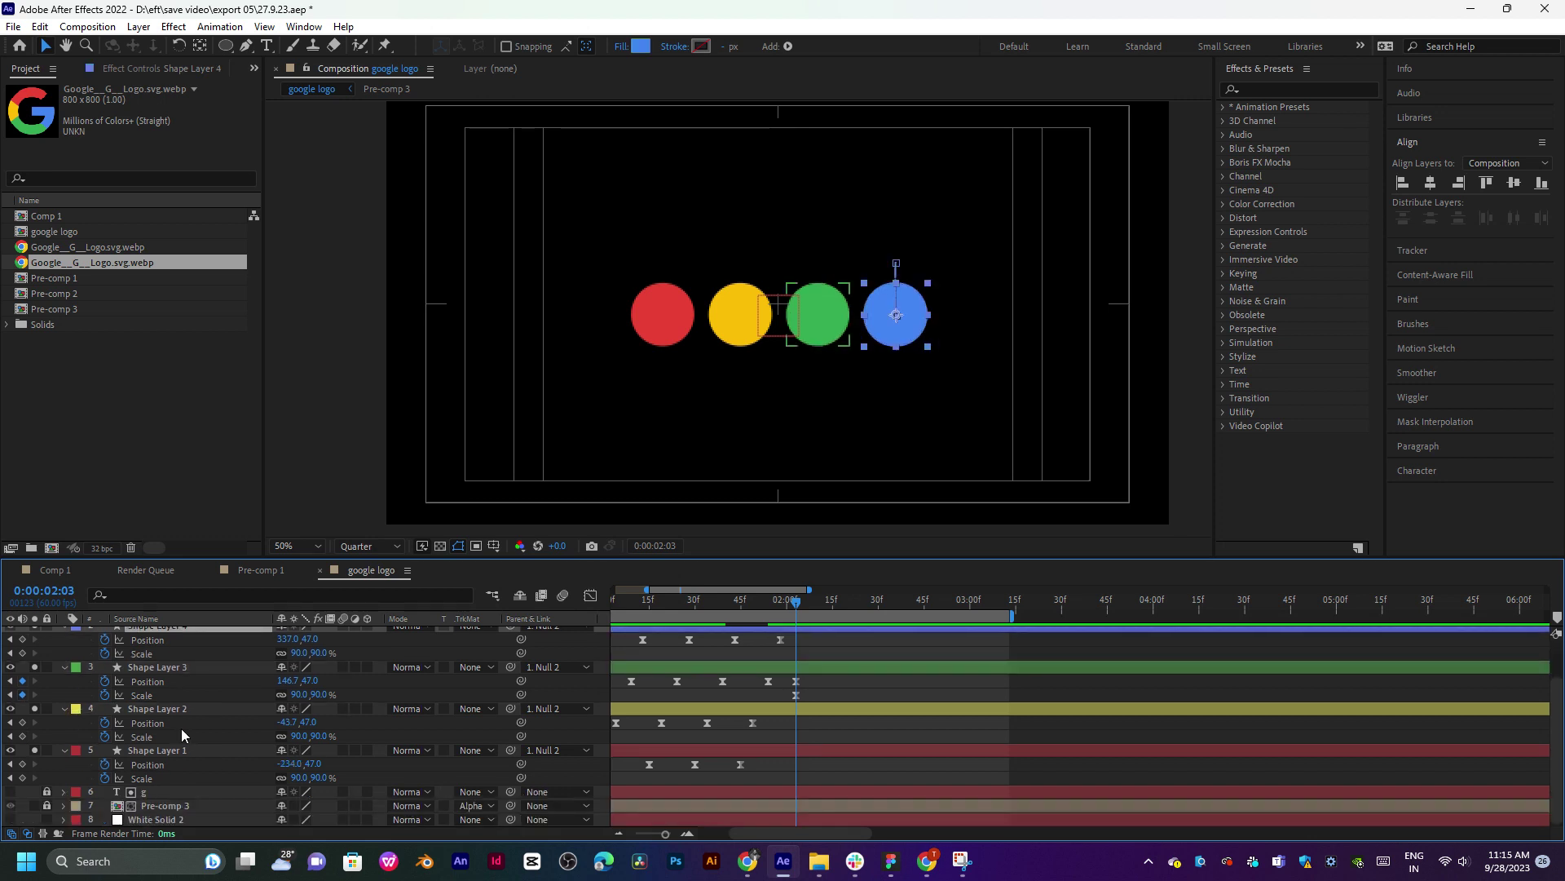
left_click(175, 749, "shift")
left_click(22, 763)
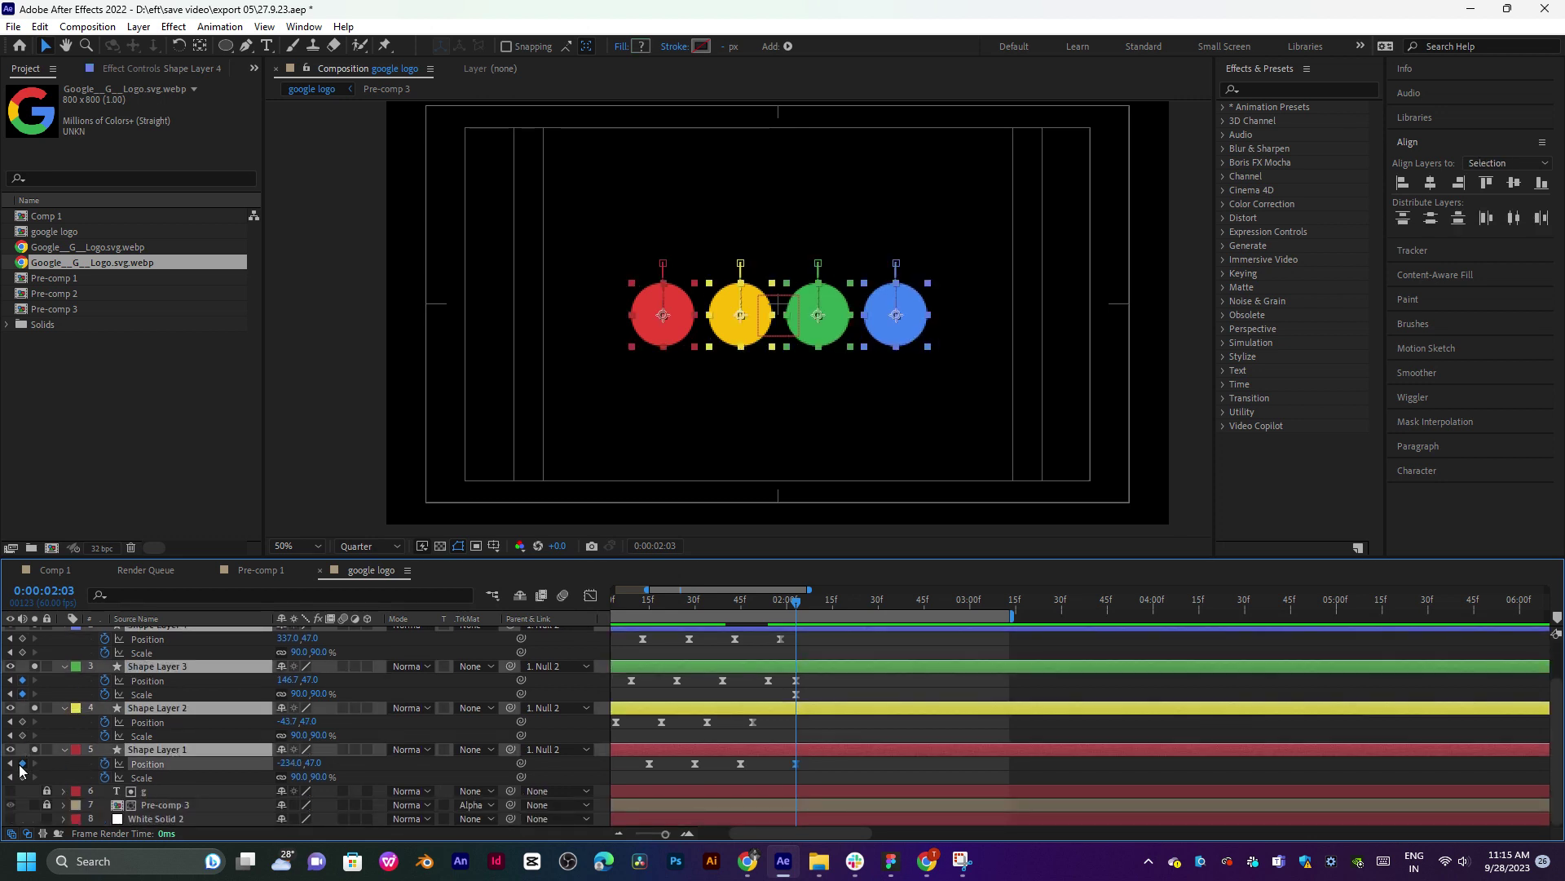
left_click(22, 777)
scroll(740, 703, "up", 1)
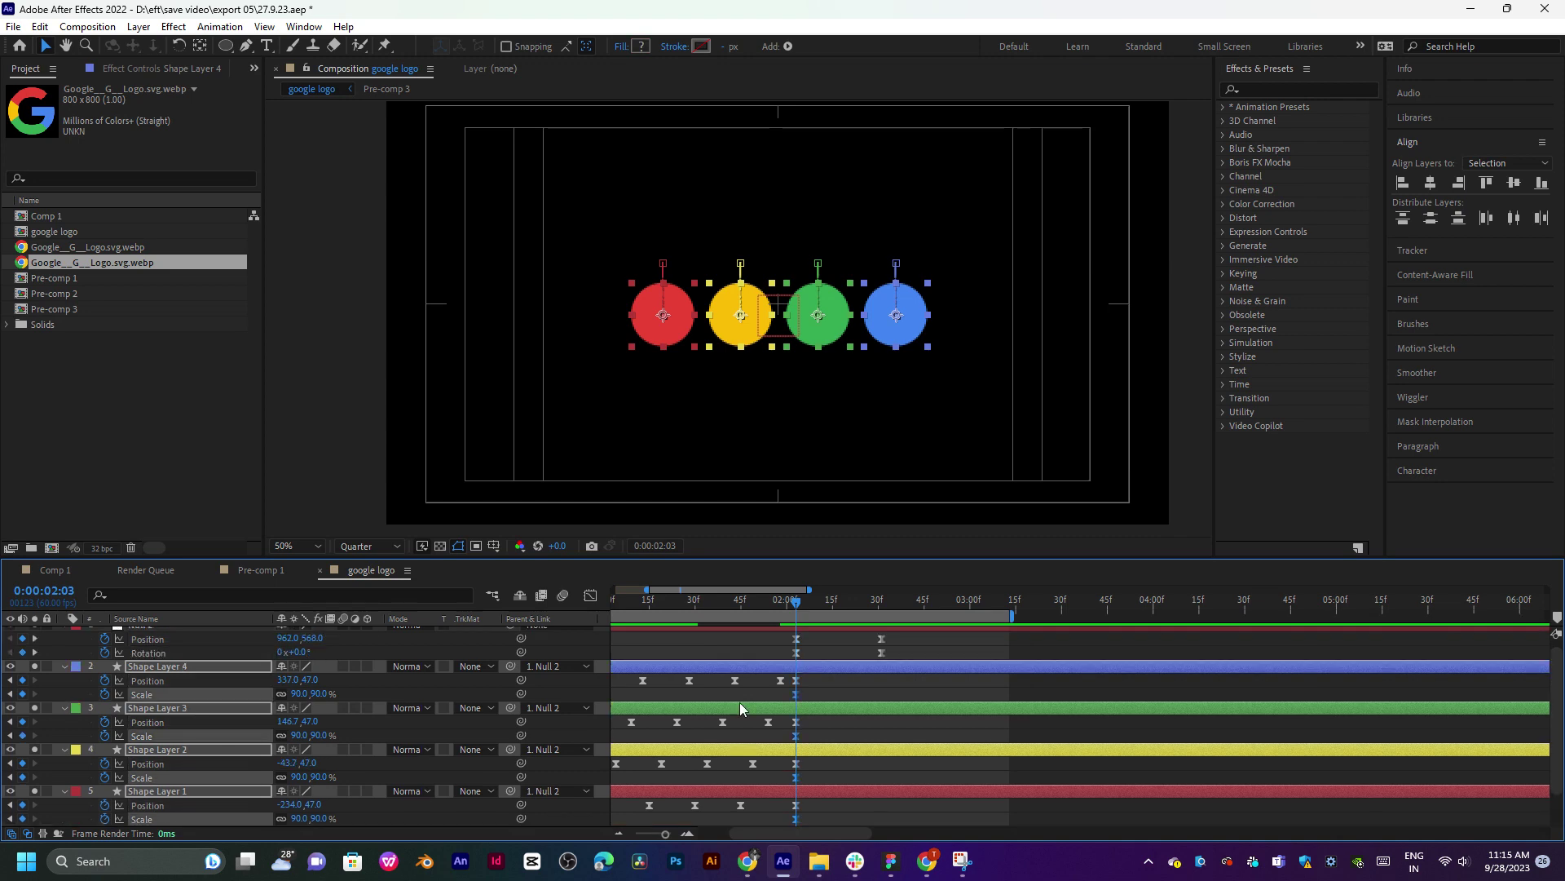
At 0:00:02:31, undo a trial vertical move of all four circles and set only the blue circle's Y position to 259.
scroll(741, 702, "up", 1)
left_click_drag(799, 603, 834, 602)
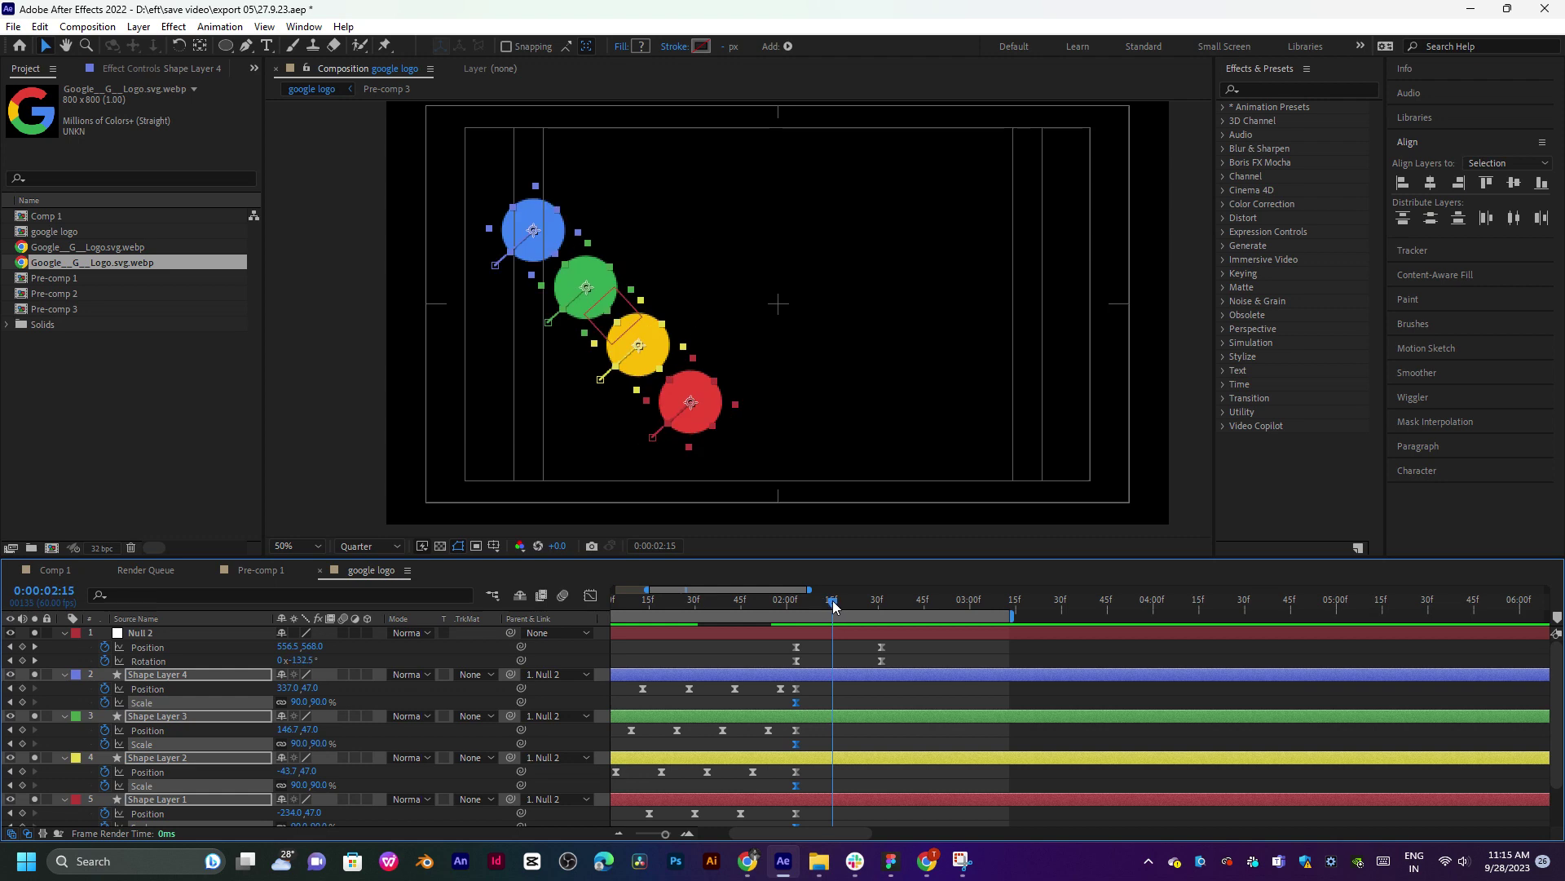
left_click_drag(834, 600, 881, 594)
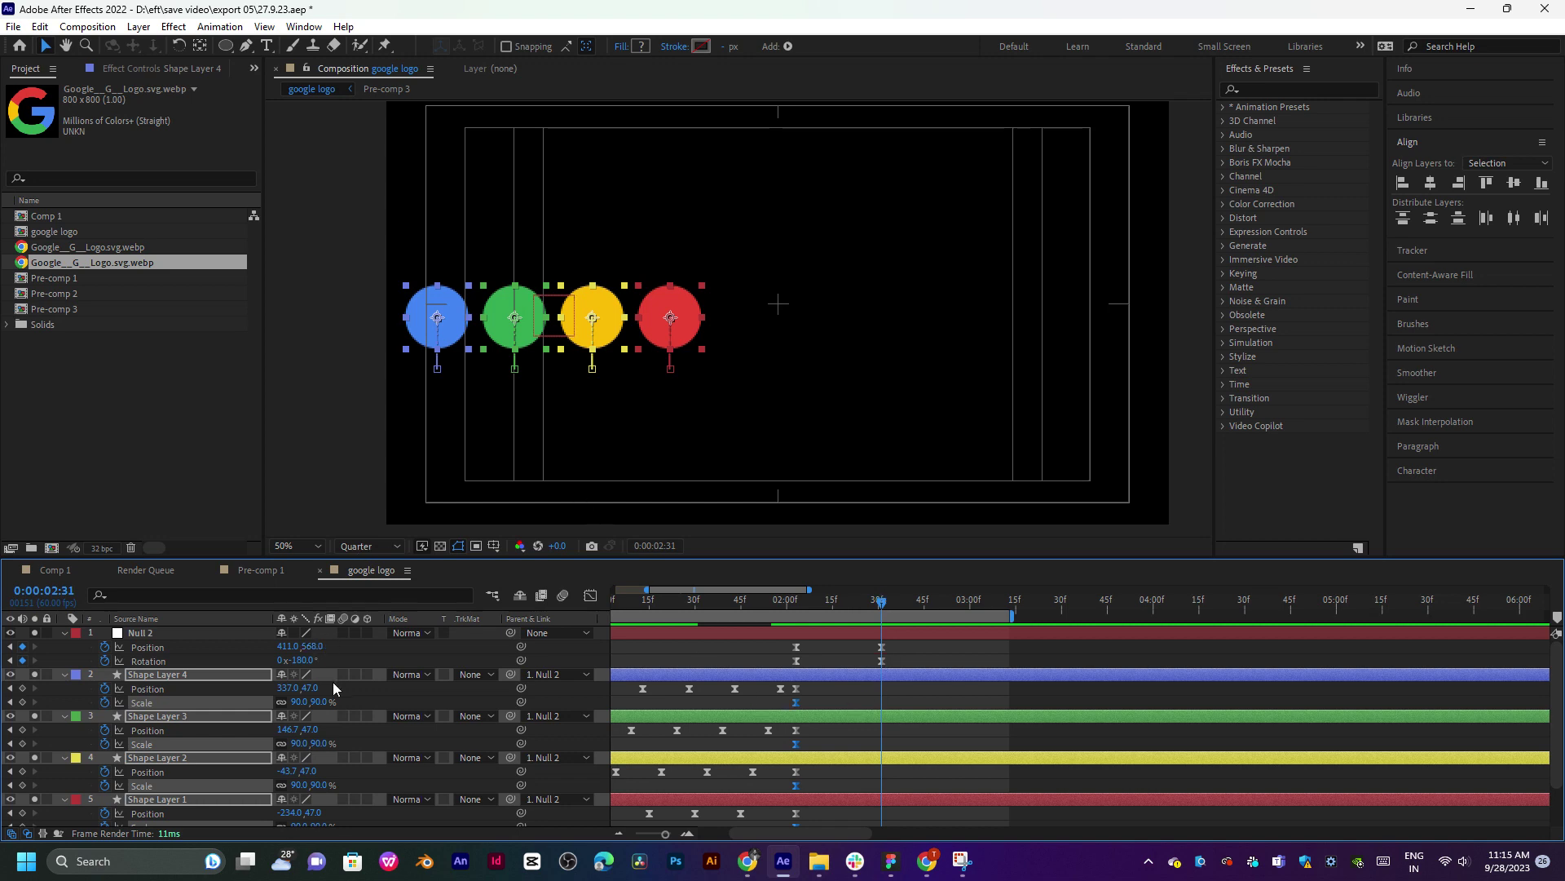
left_click_drag(310, 687, 343, 688)
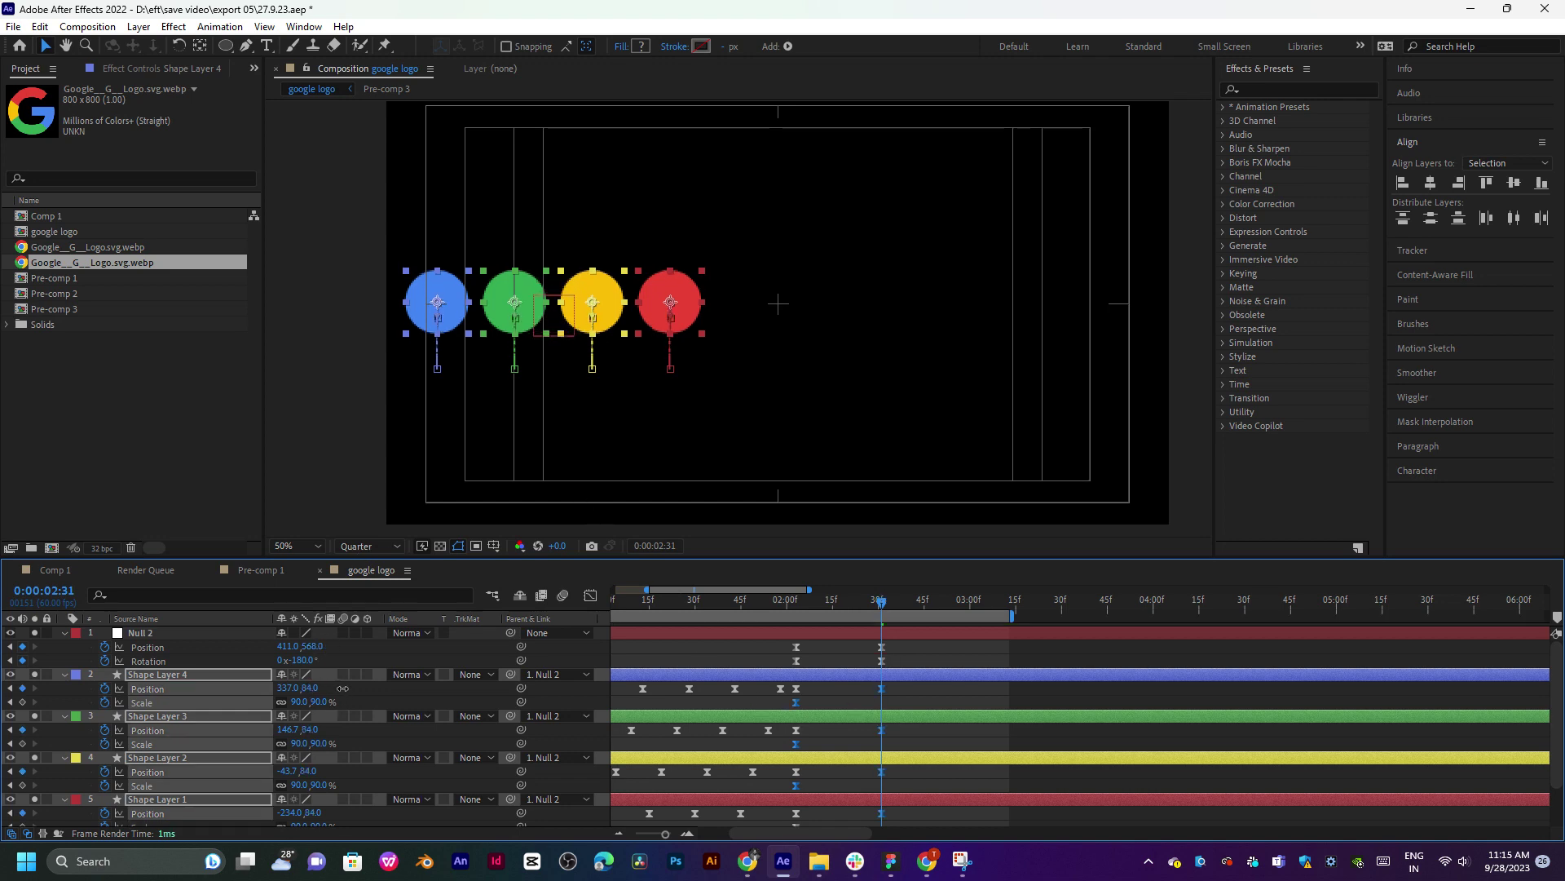
key("ctrl+z")
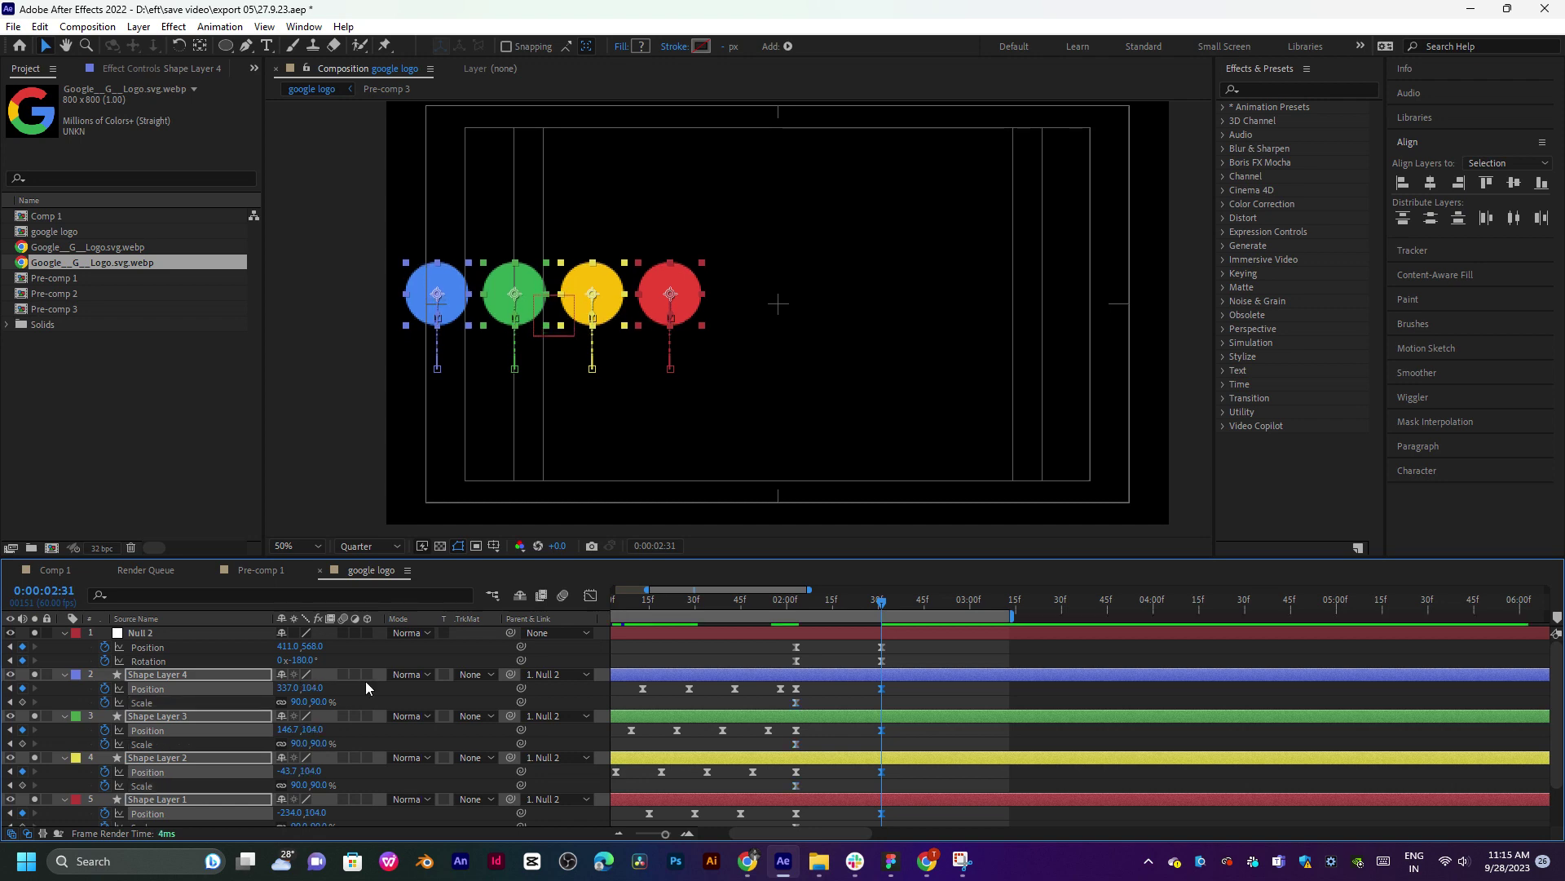
left_click(851, 672)
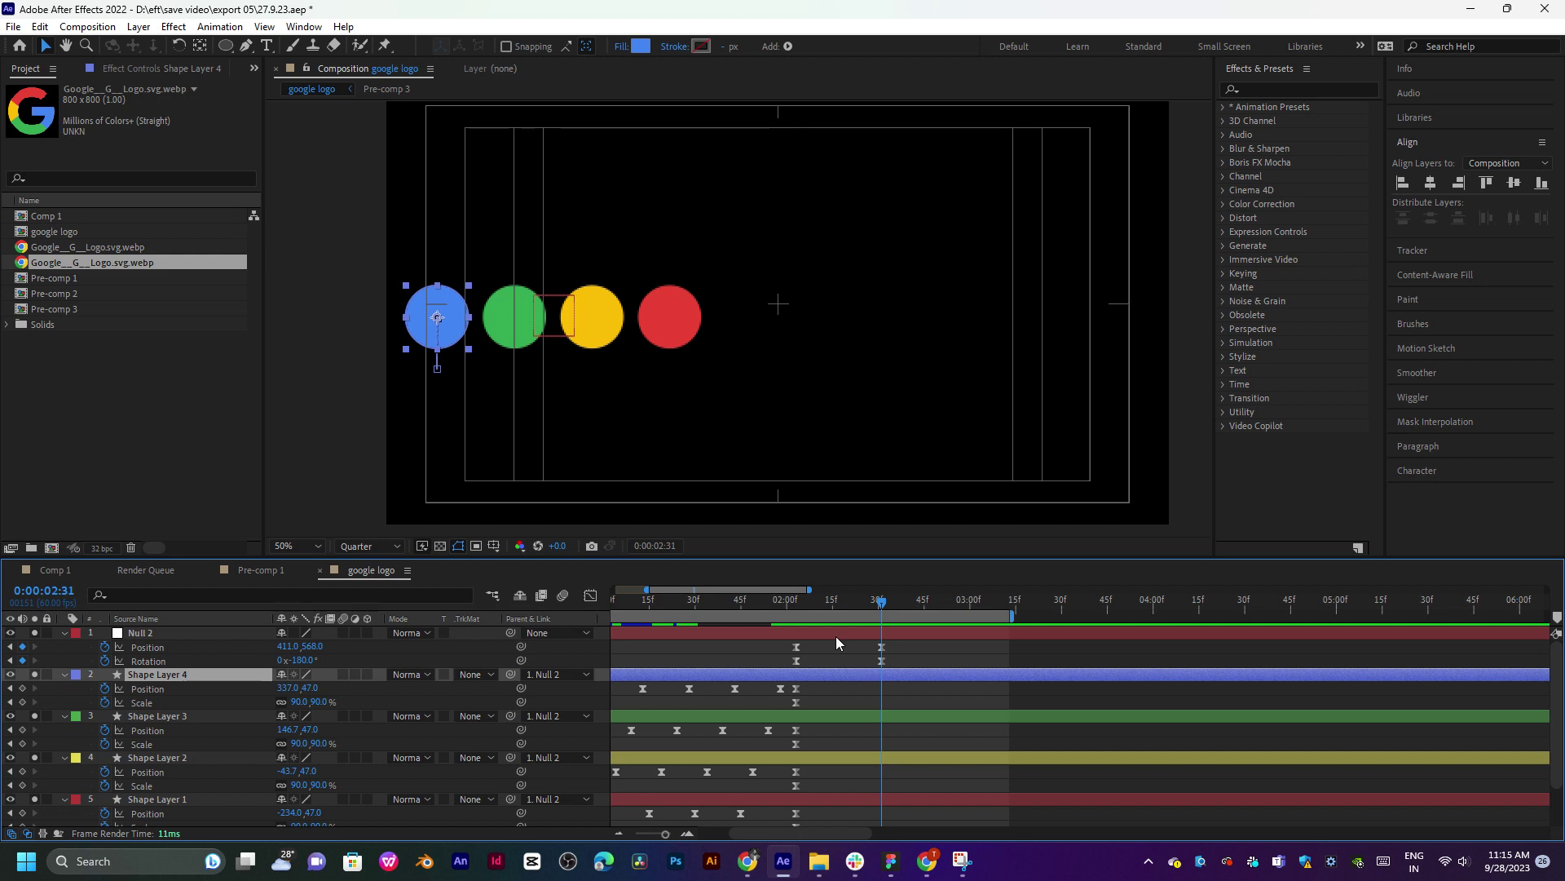
left_click_drag(315, 689, 491, 682)
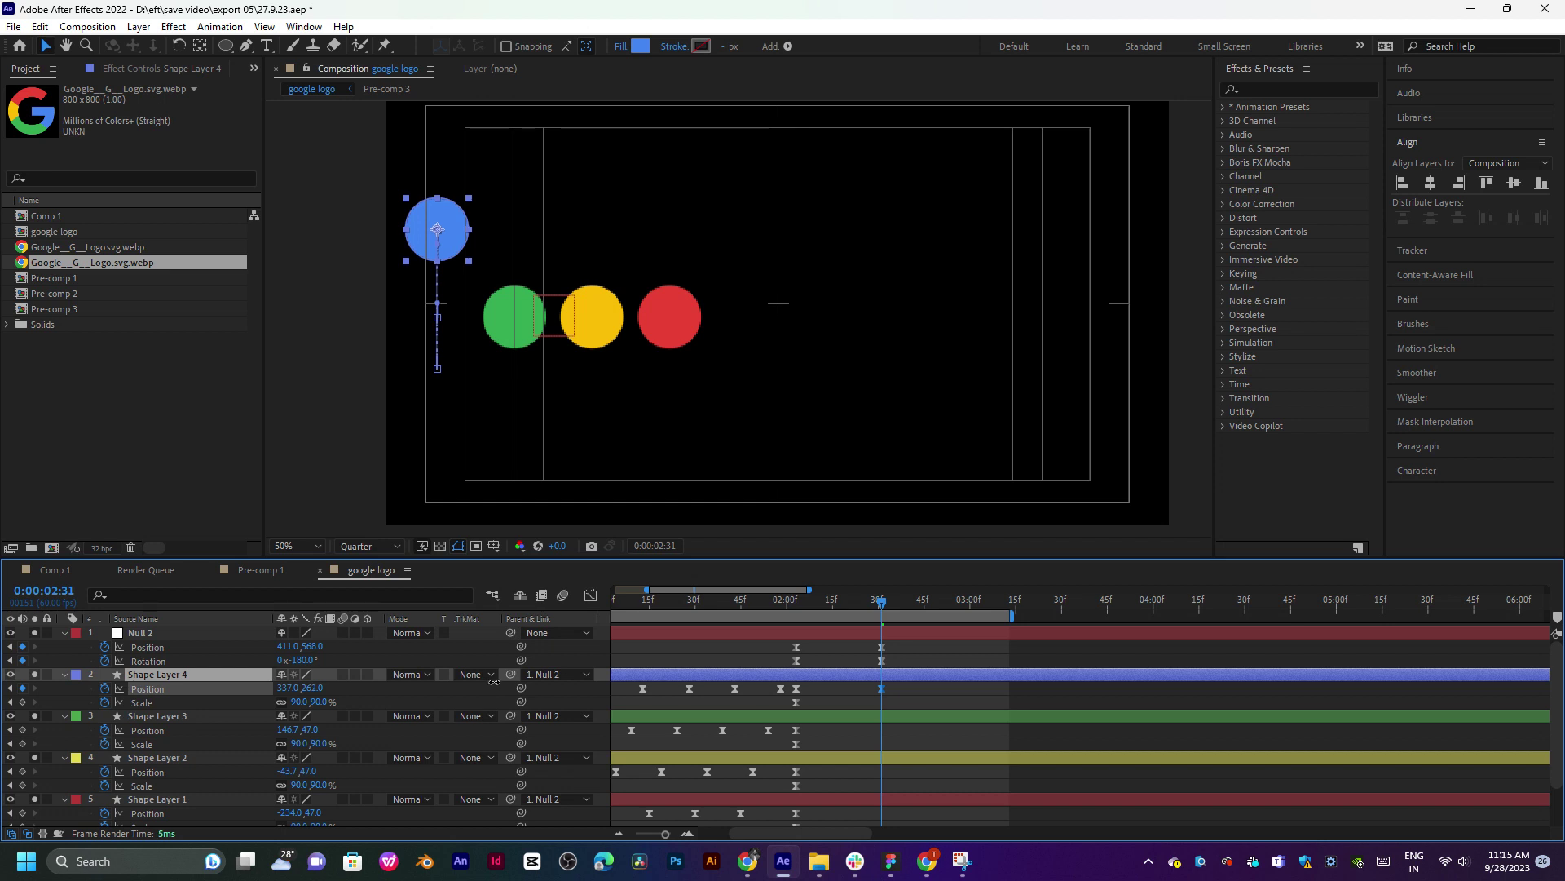
Set the green circle's Y position to -234 at 0:00:02:31.
left_click(863, 716)
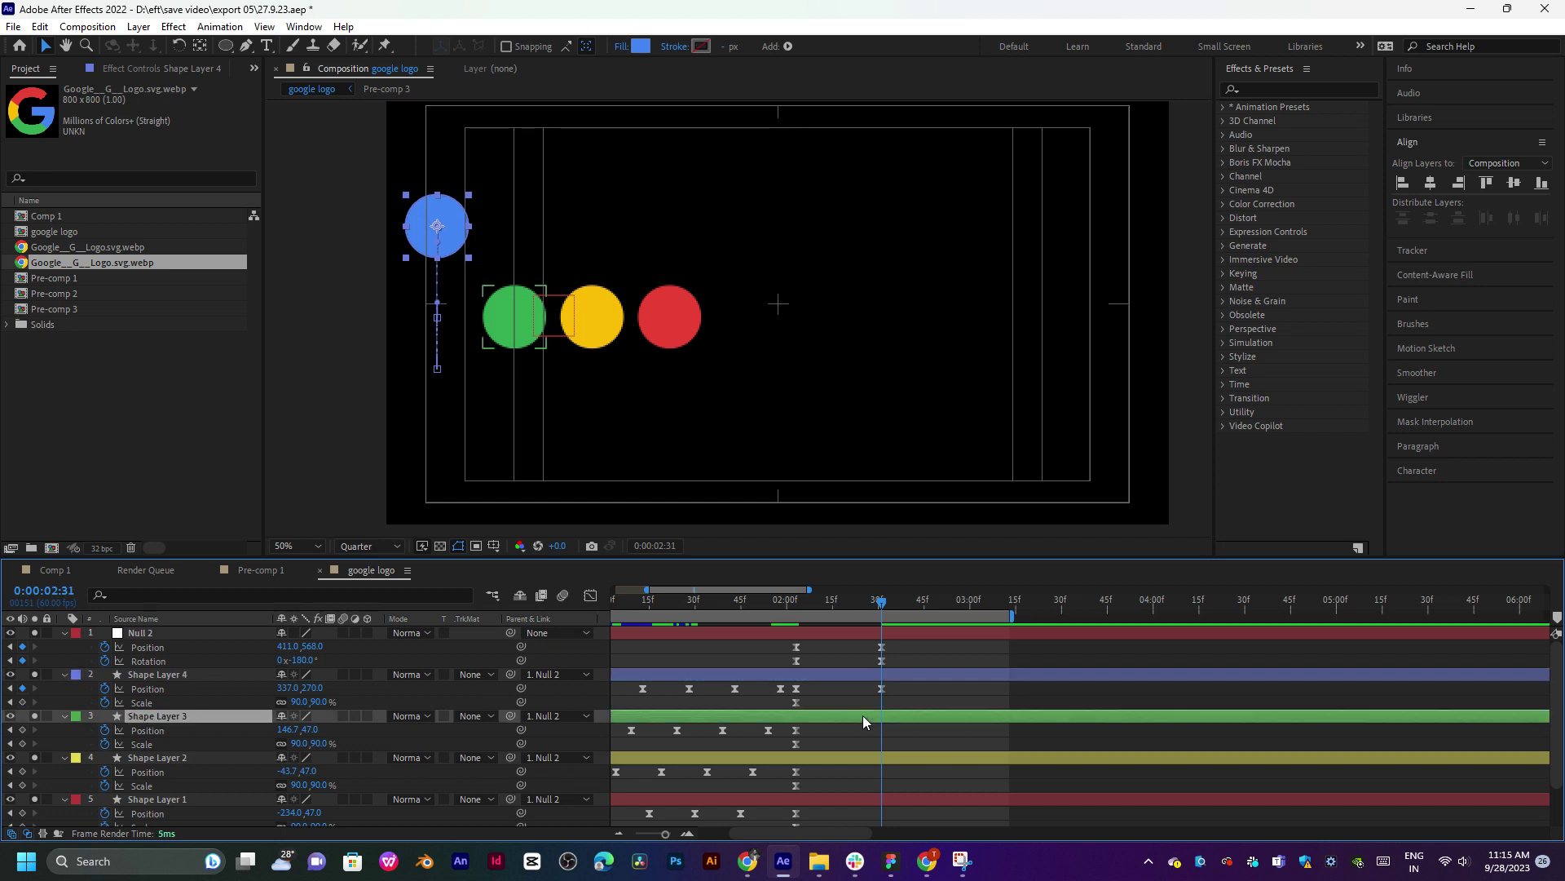
left_click_drag(317, 728, 59, 756)
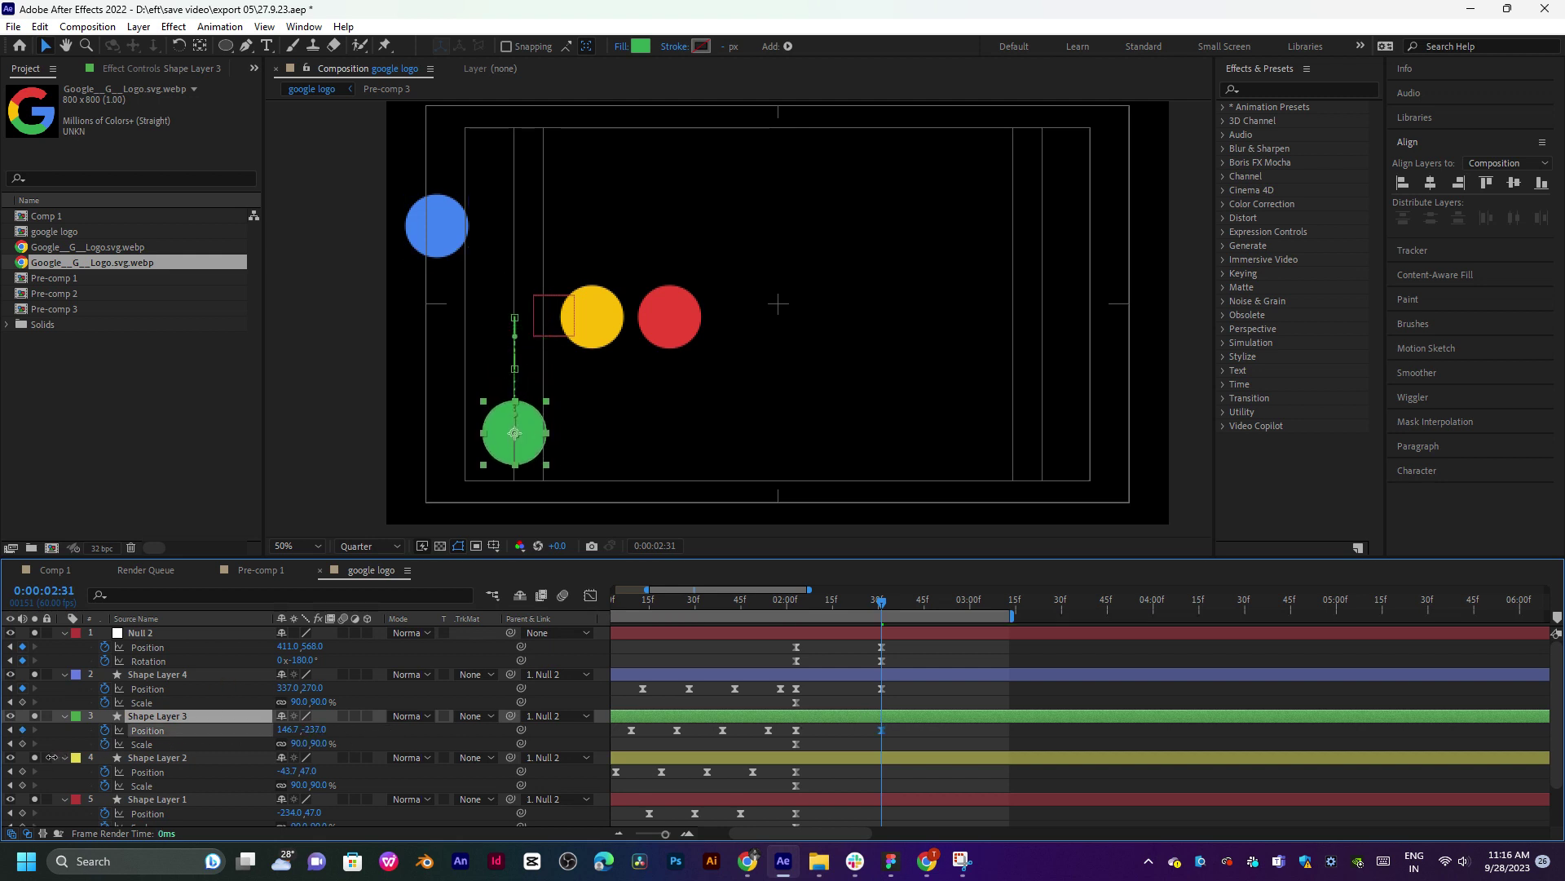
left_click_drag(47, 759, 54, 758)
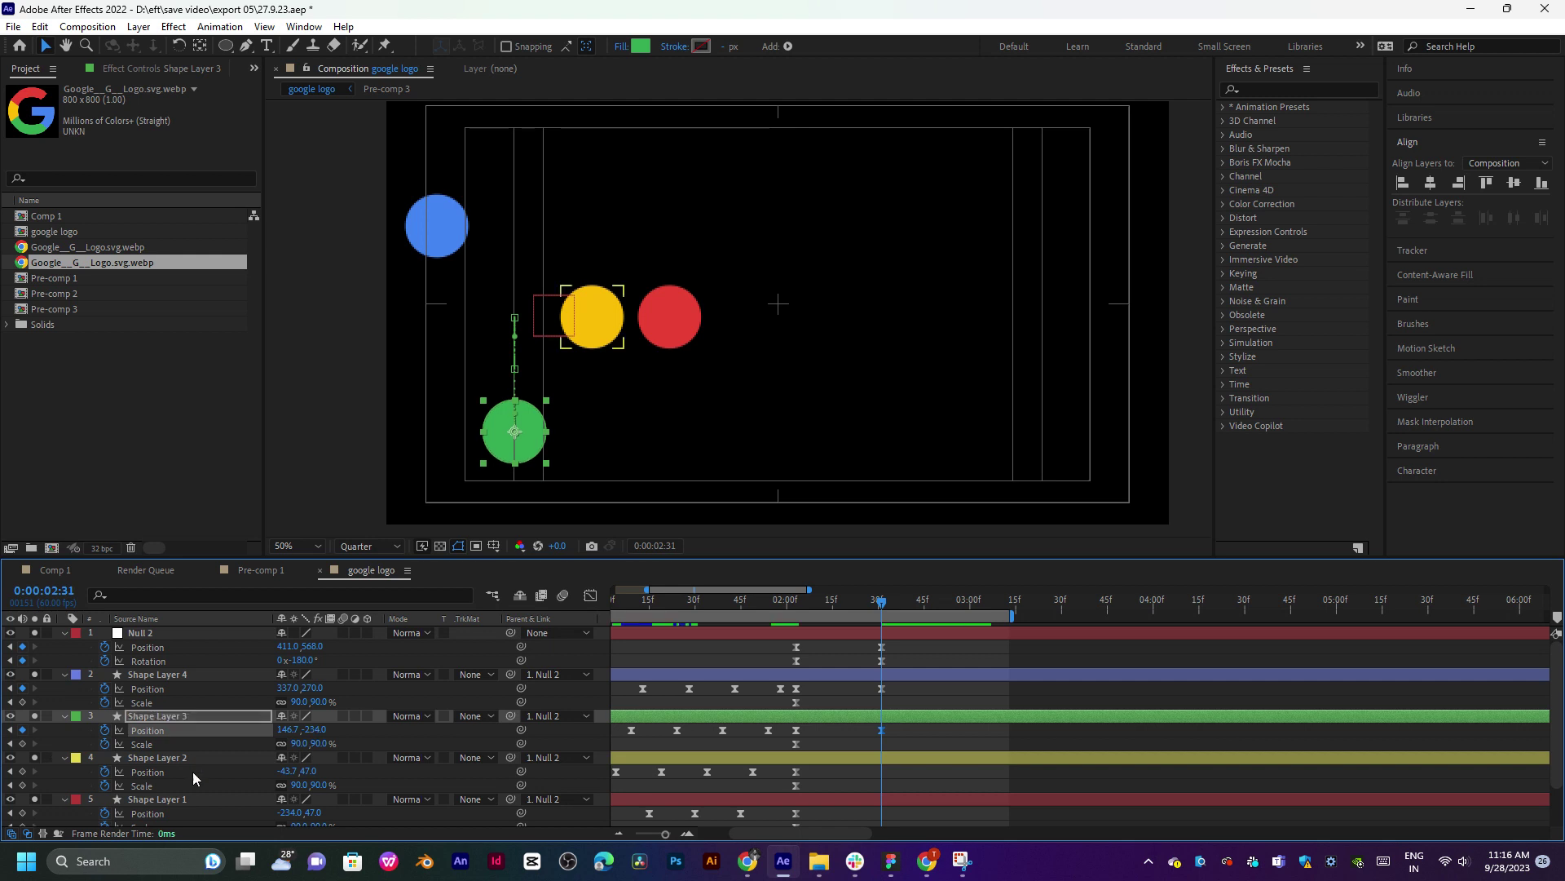
At 0:00:02:31, set the yellow circle's Y position to 272 and the red circle's to -242.
left_click(821, 758)
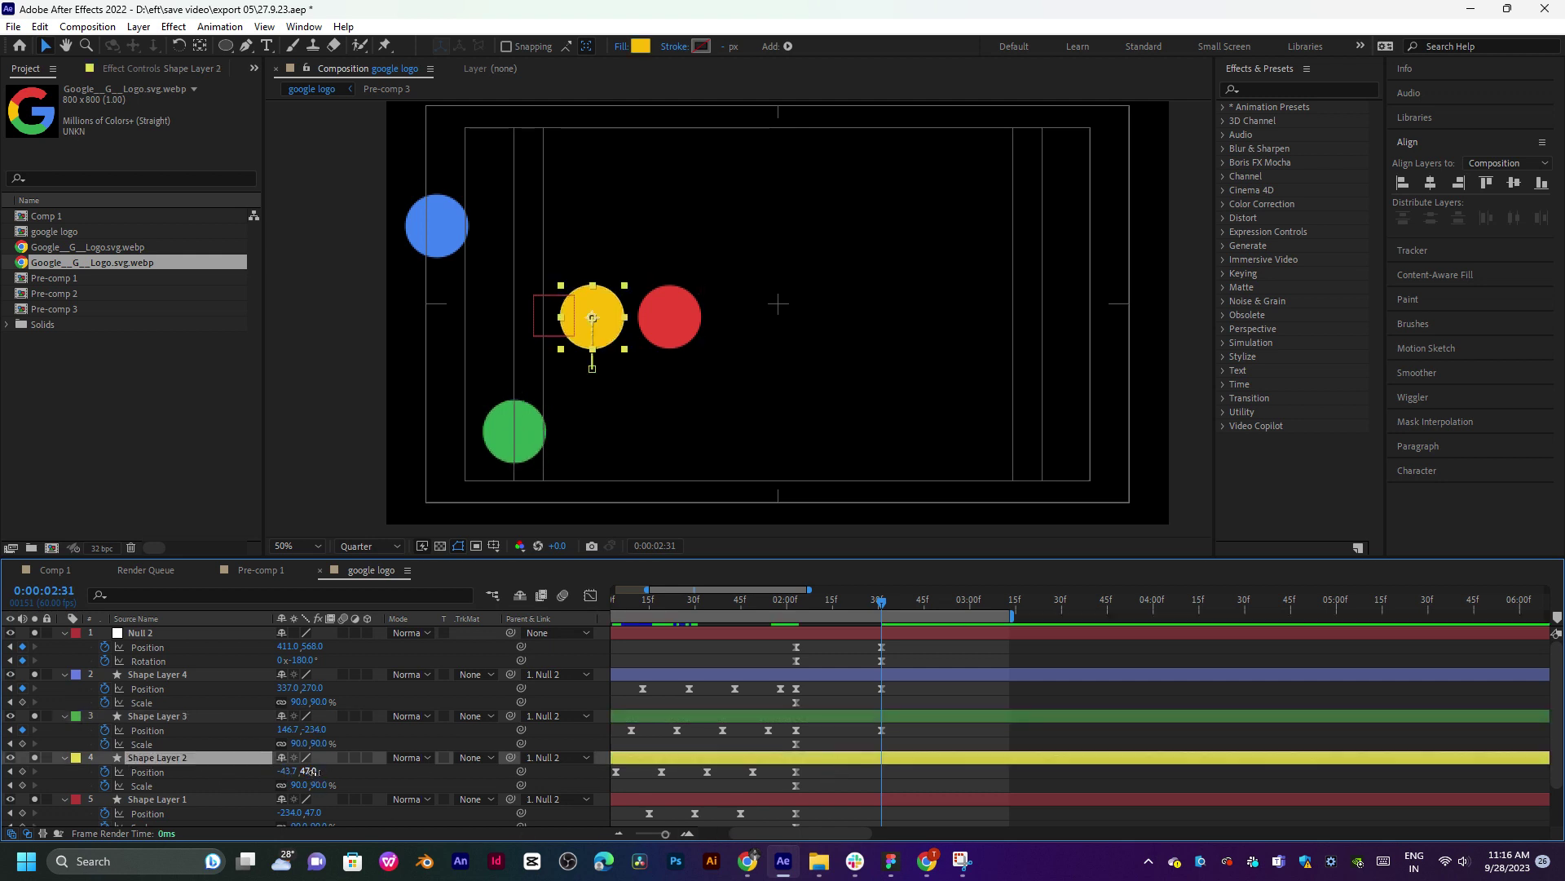
left_click_drag(312, 771, 508, 761)
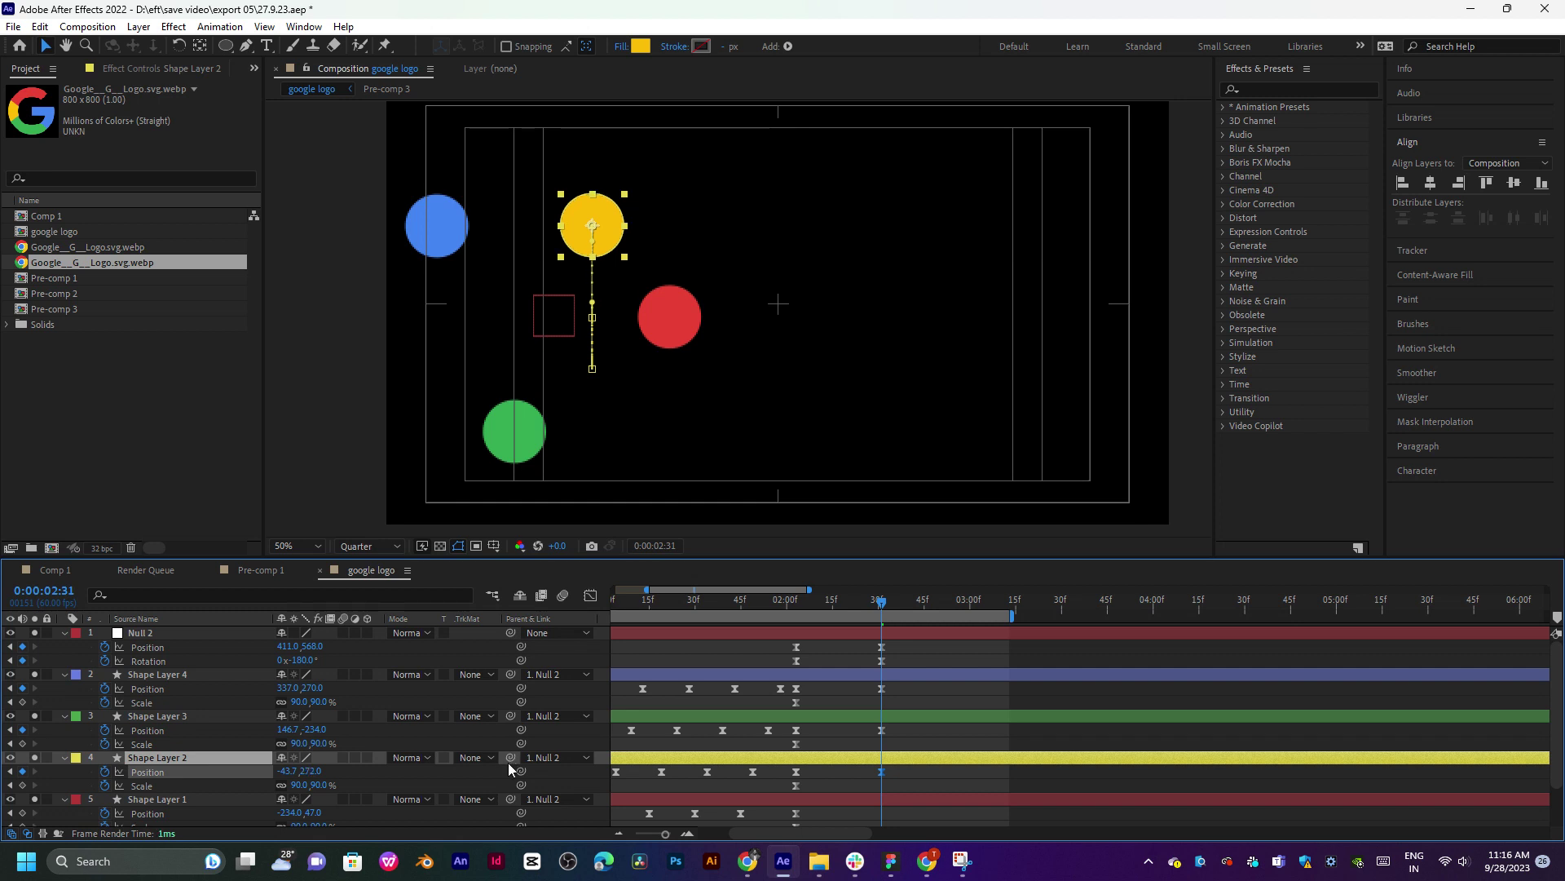
left_click(949, 797)
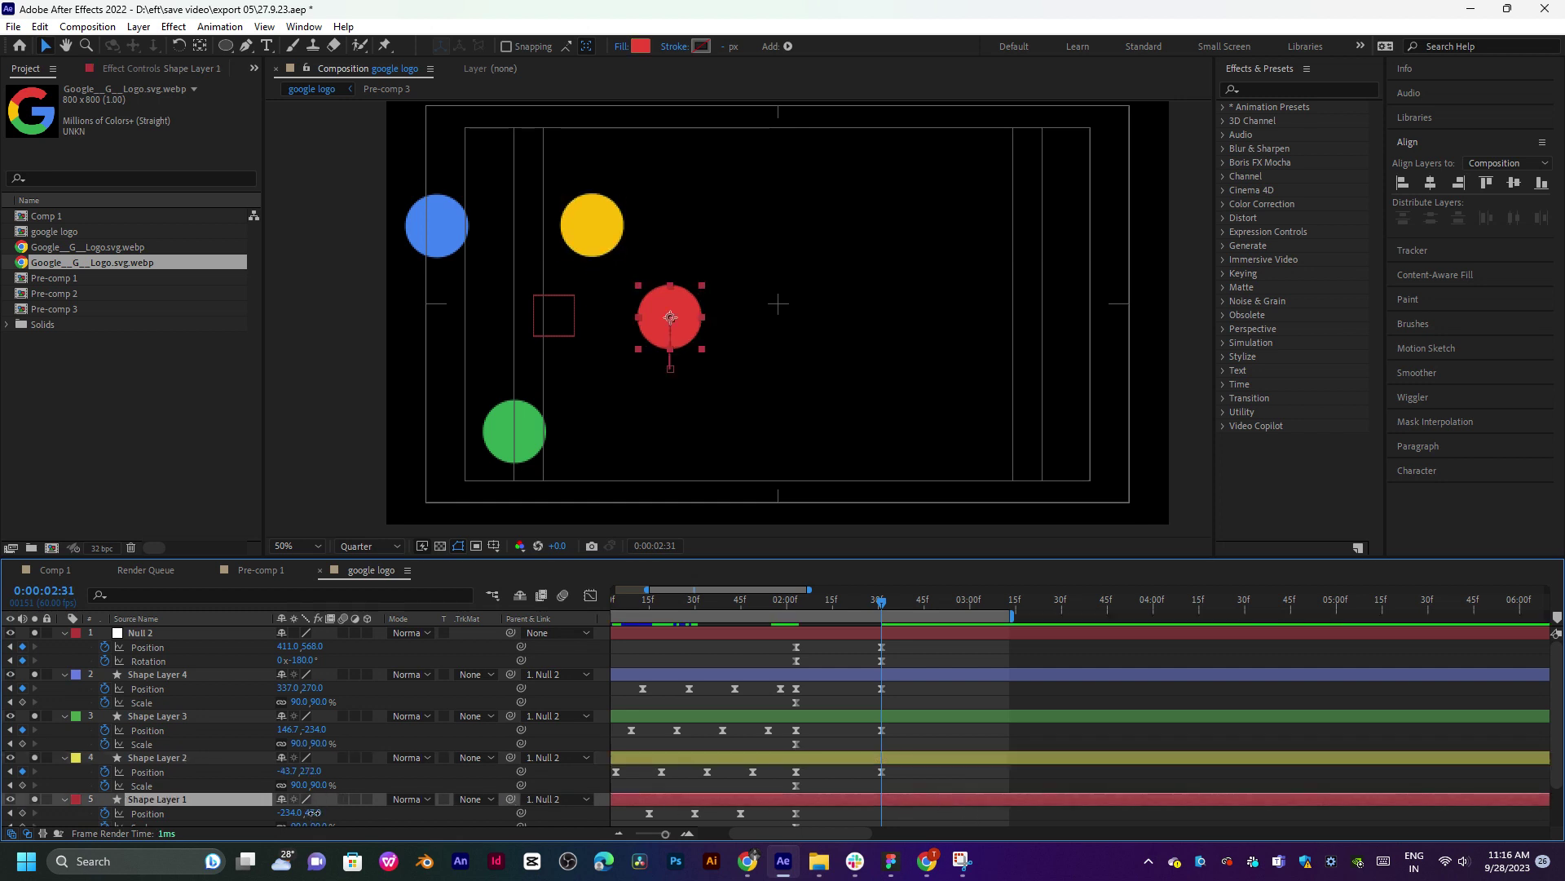
left_click_drag(313, 813, 331, 813)
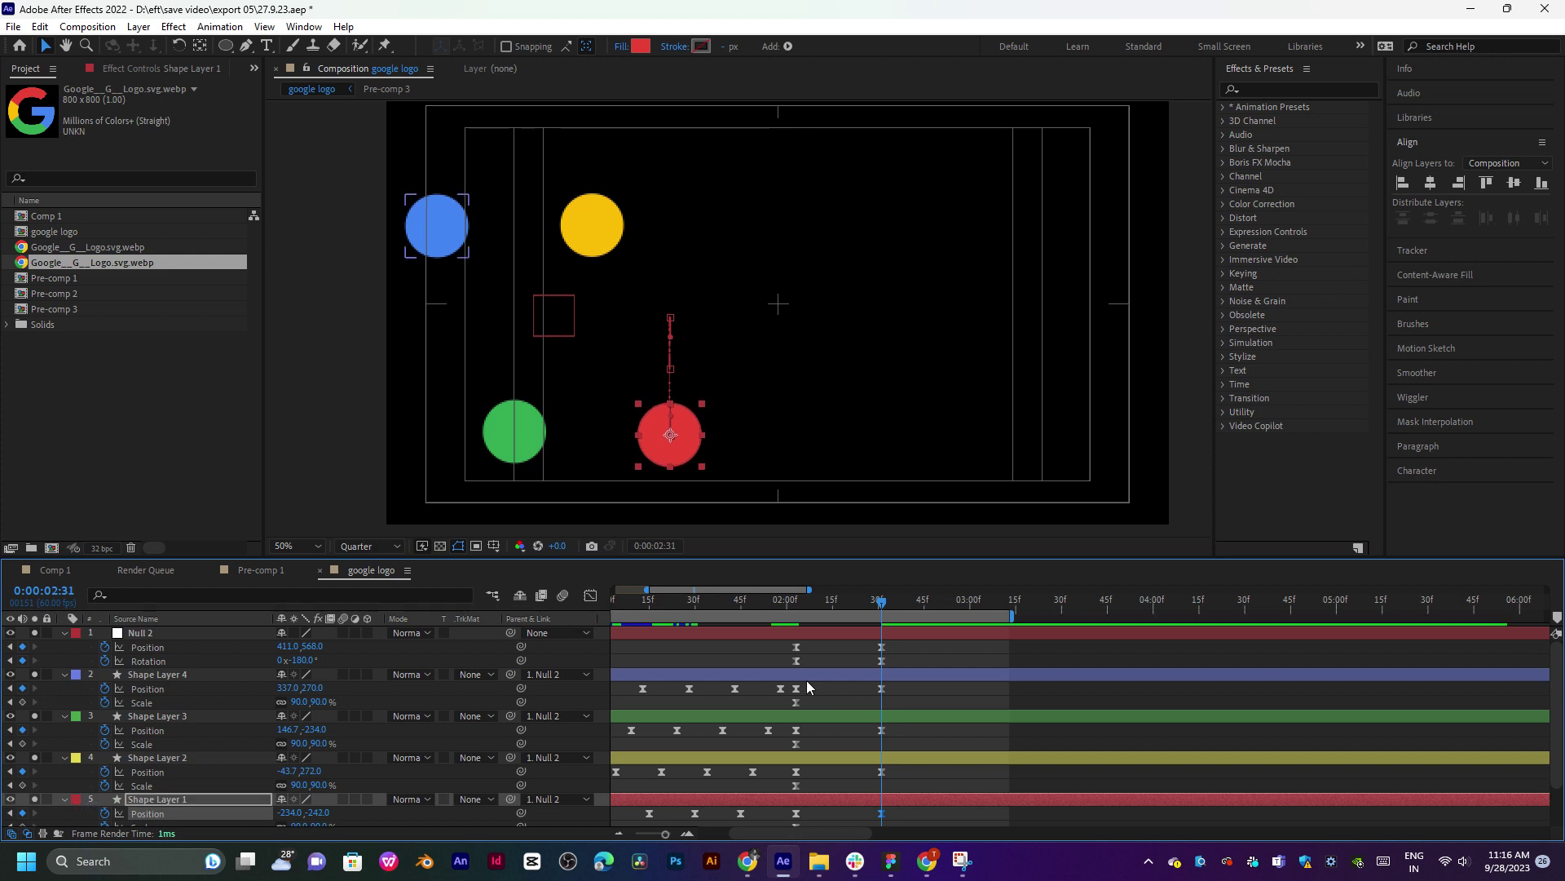
Play back the slide and rotation with the circles' vertical spread from 0:00:02:03.
left_click(796, 601)
key("space")
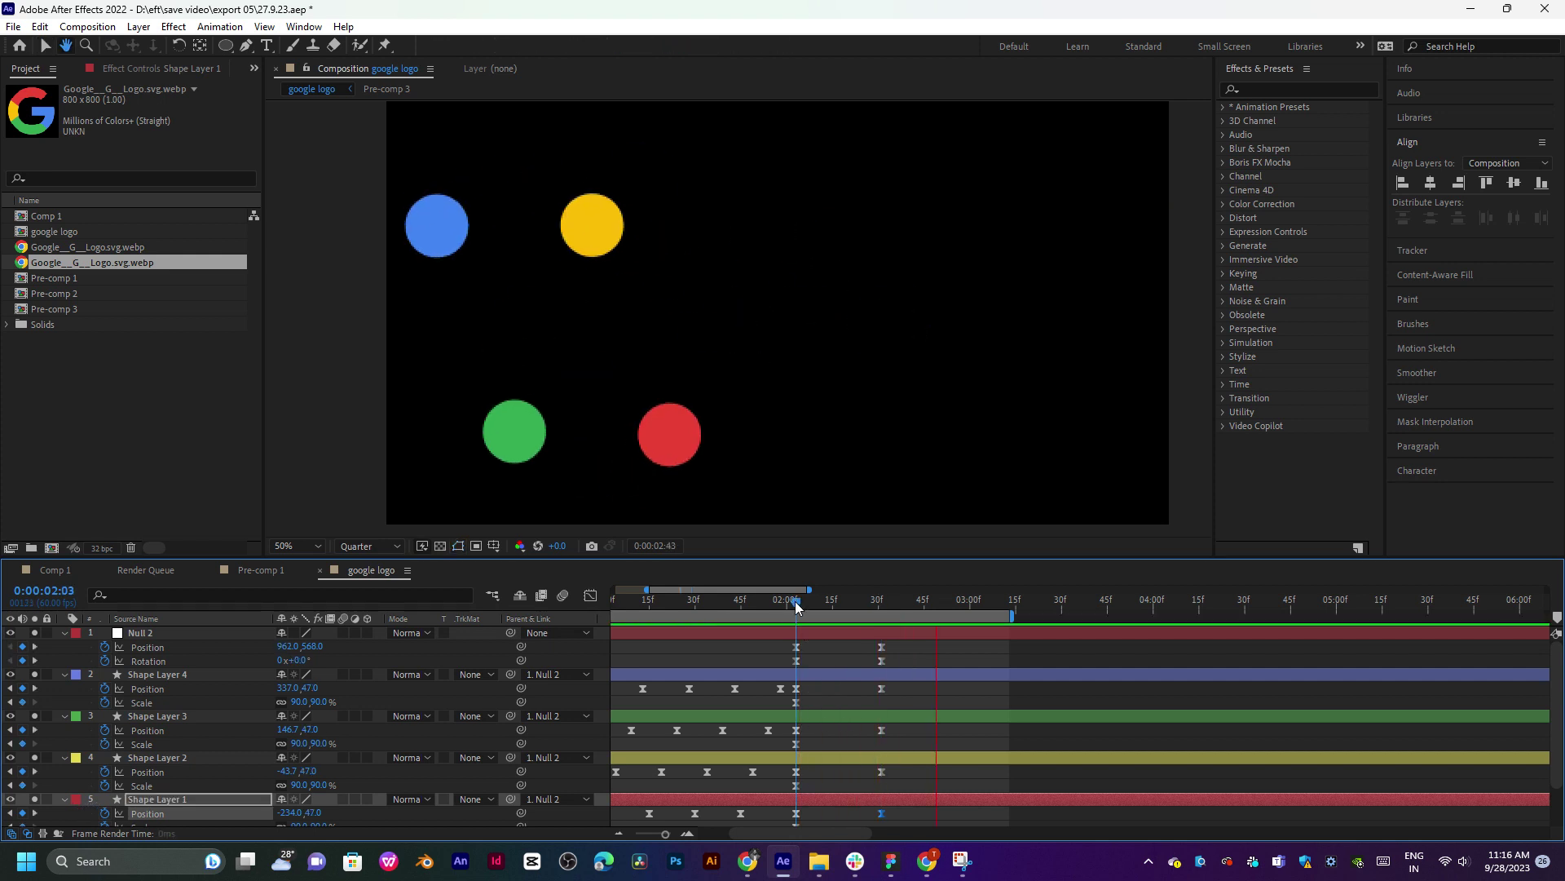
key("space")
Set Null 2's X position to 1373 at 0:00:02:52 to slide the circle group across the frame.
left_click_drag(800, 599, 889, 600)
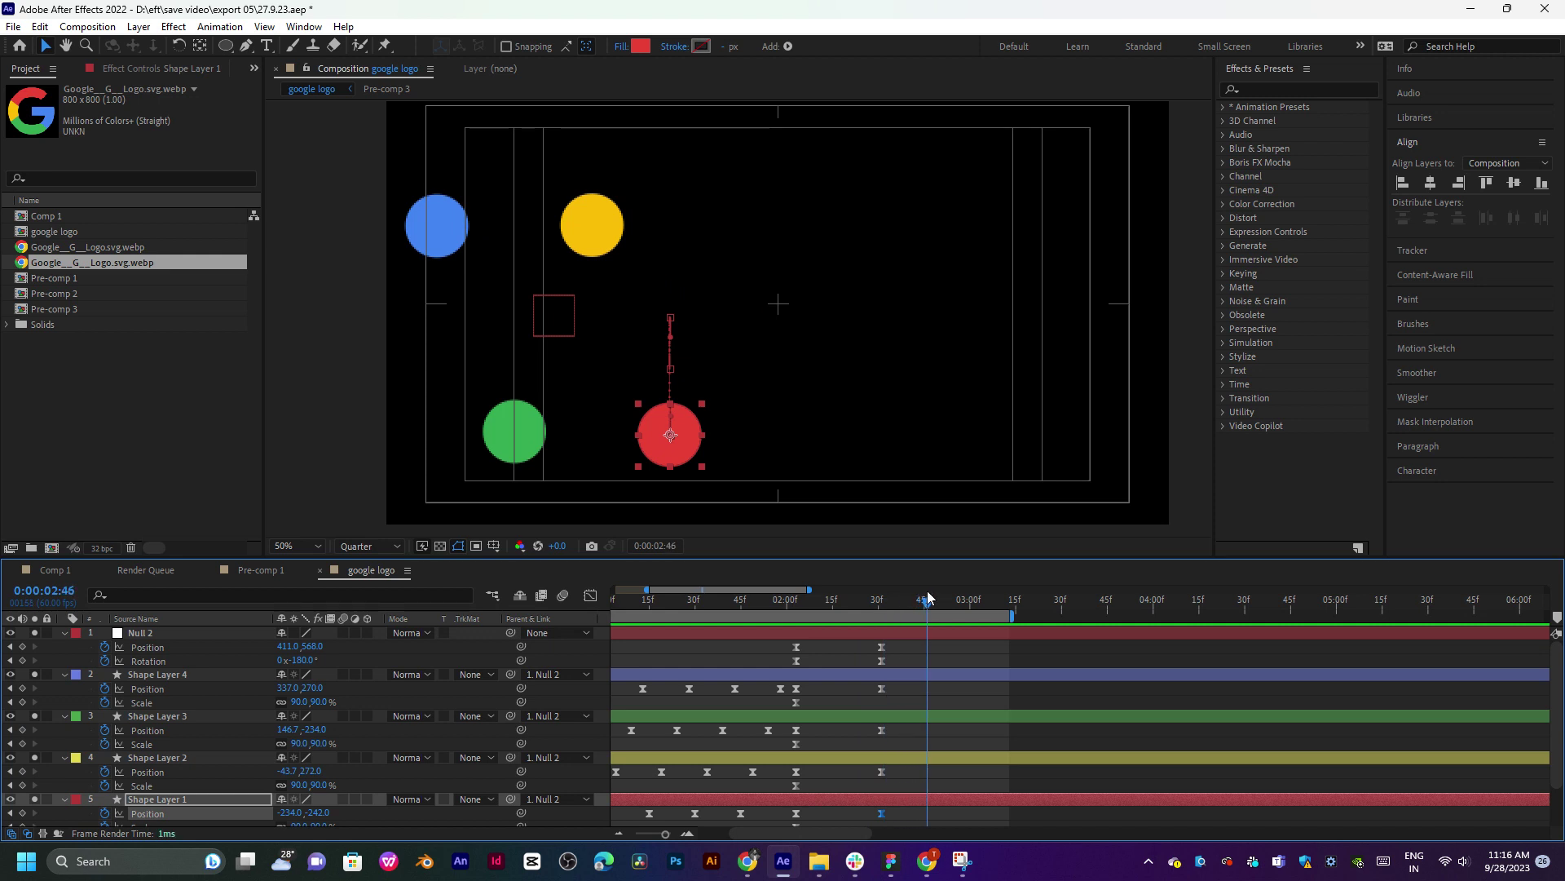
left_click_drag(927, 600, 950, 603)
left_click(942, 632)
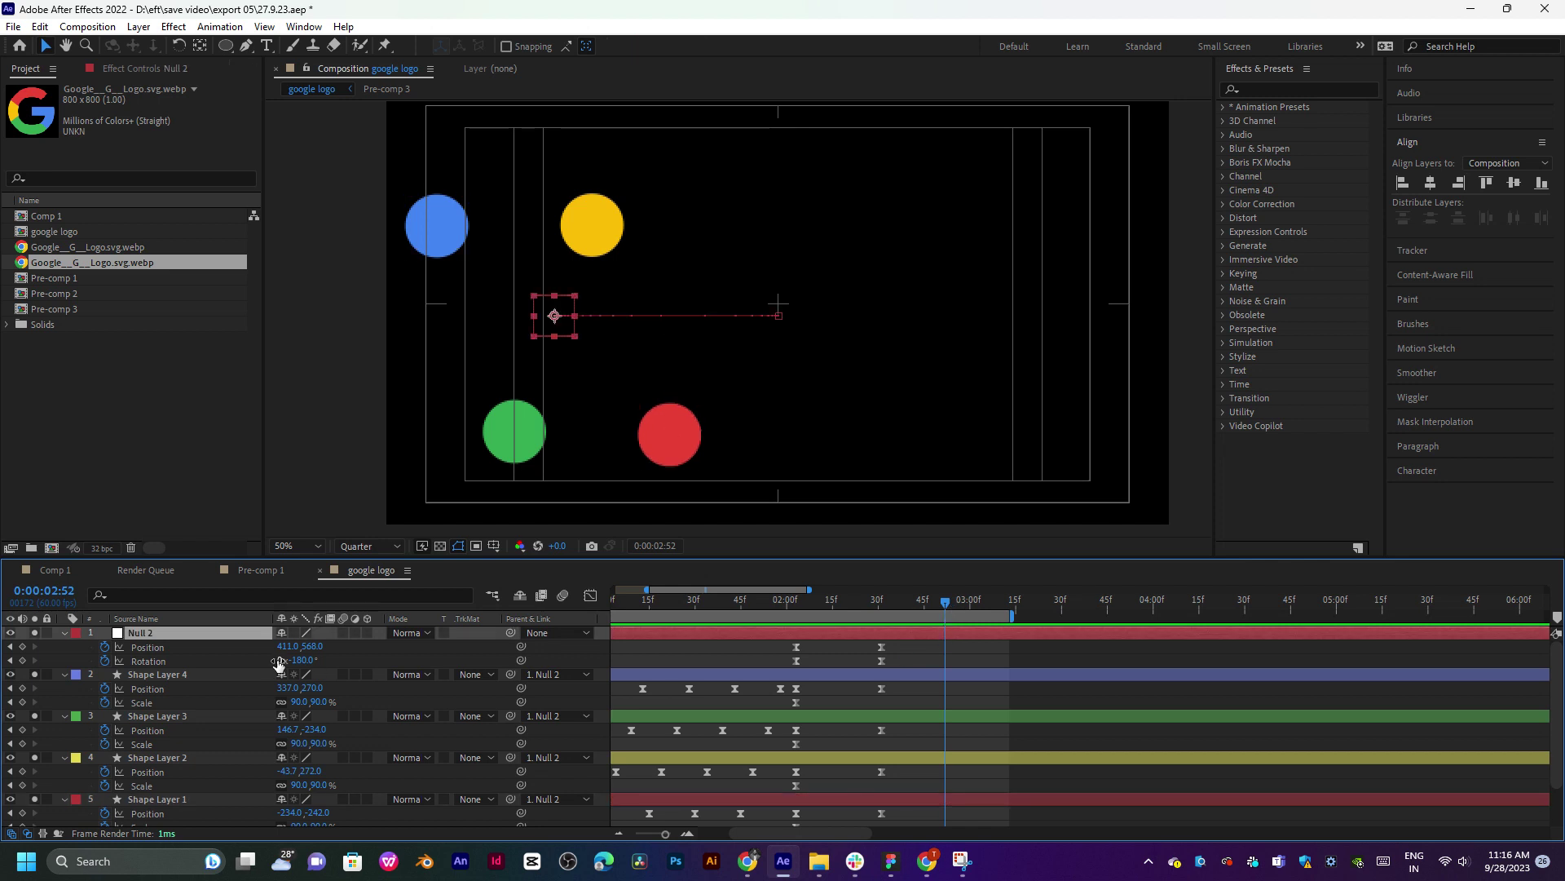
left_click_drag(287, 646, 1052, 632)
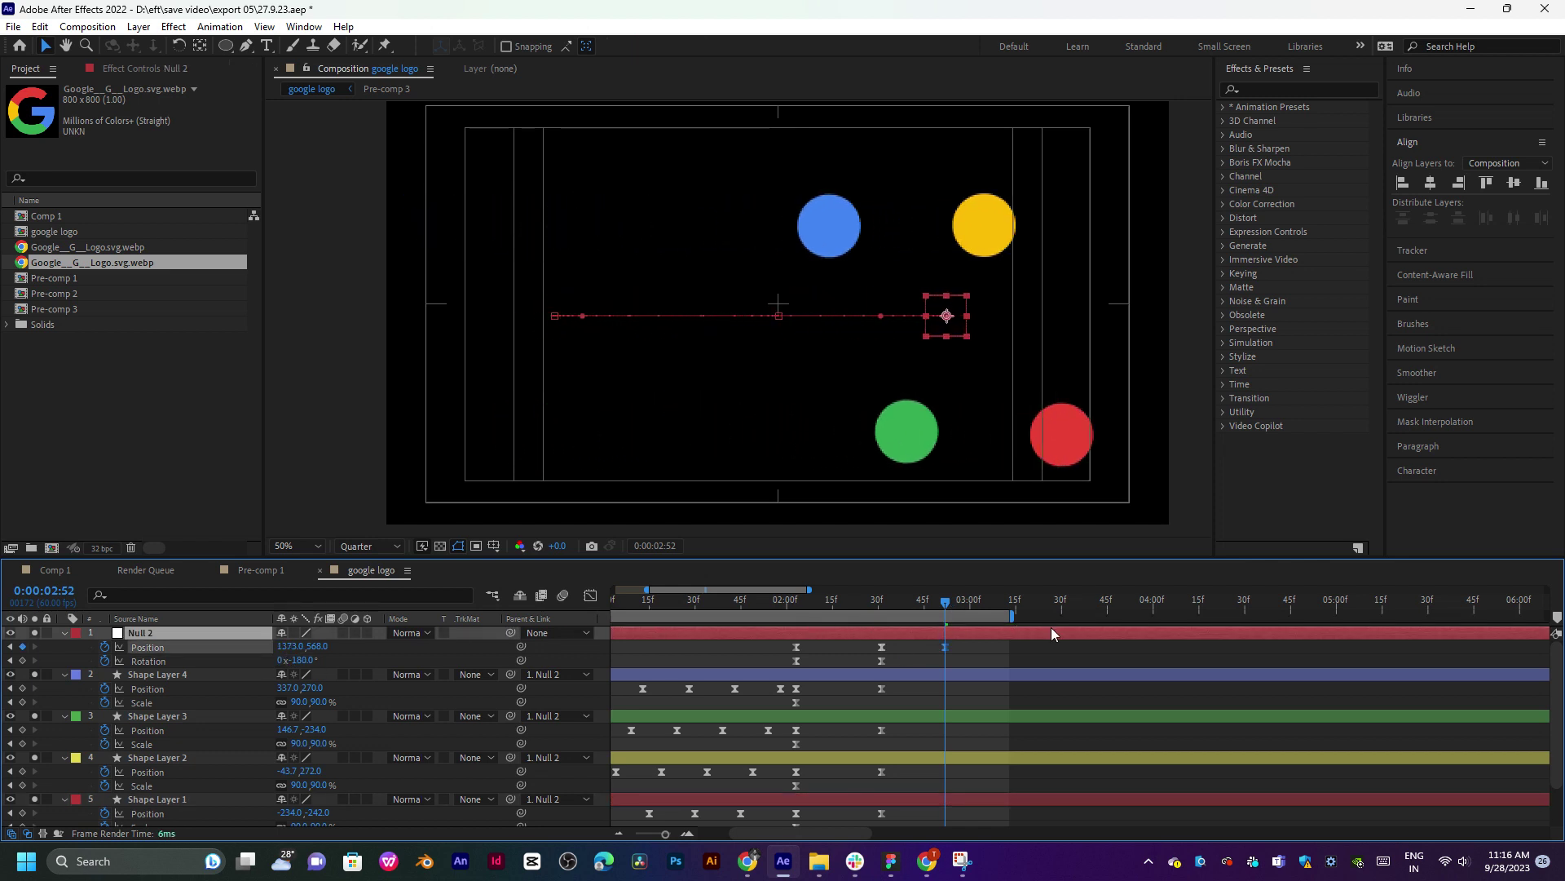
Play back the group's slide across the frame from several start points to check its motion.
left_click(866, 600)
key("space")
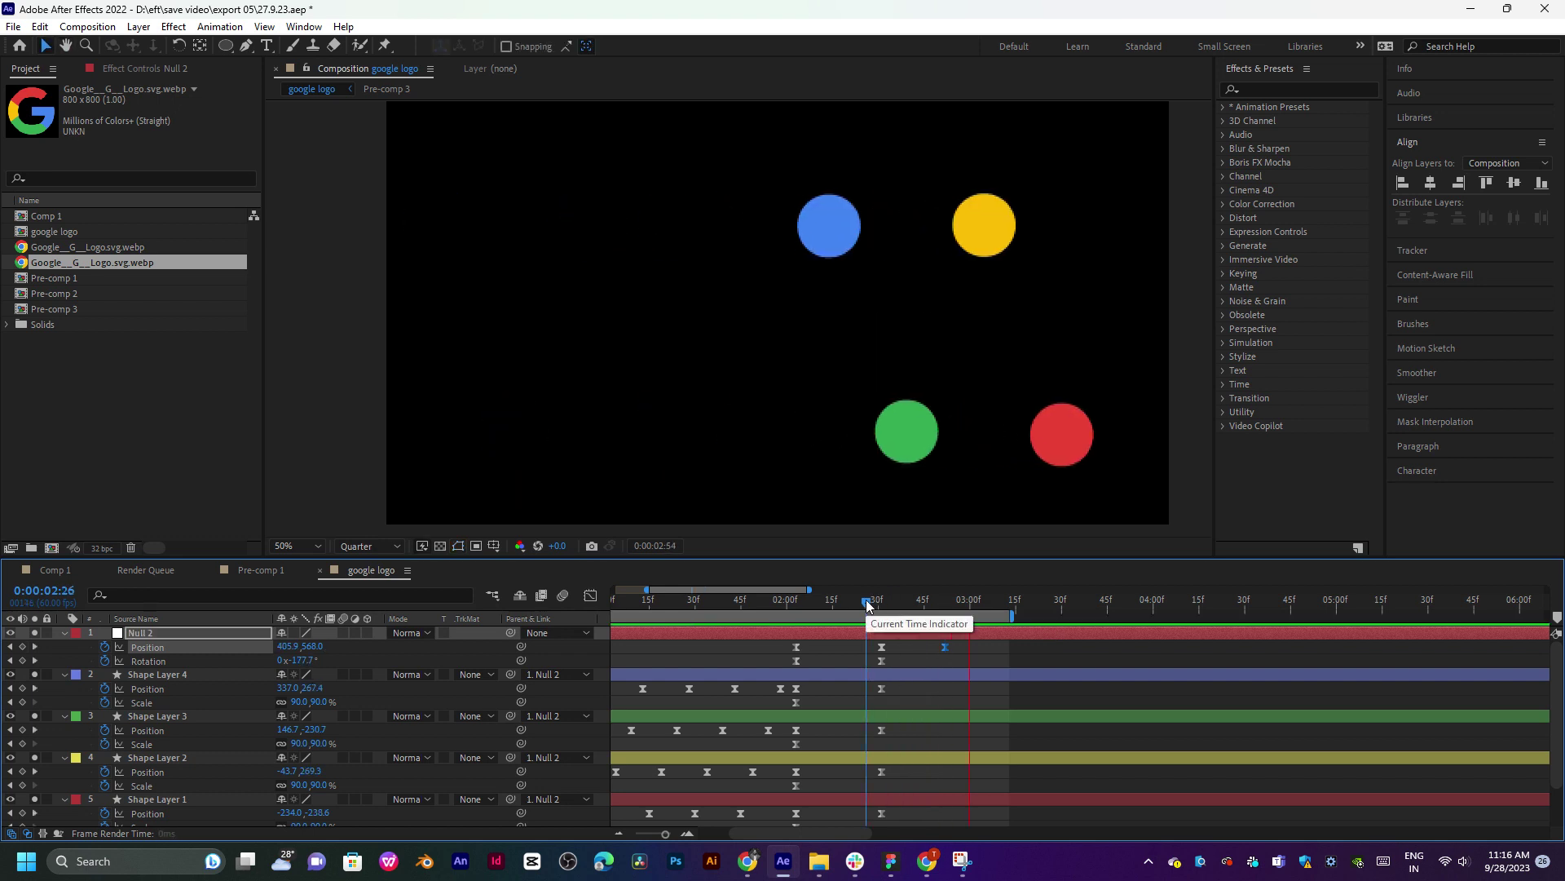
mouse_move(866, 599)
left_mouse_down()
mouse_move(776, 604)
mouse_move(849, 599)
left_mouse_up()
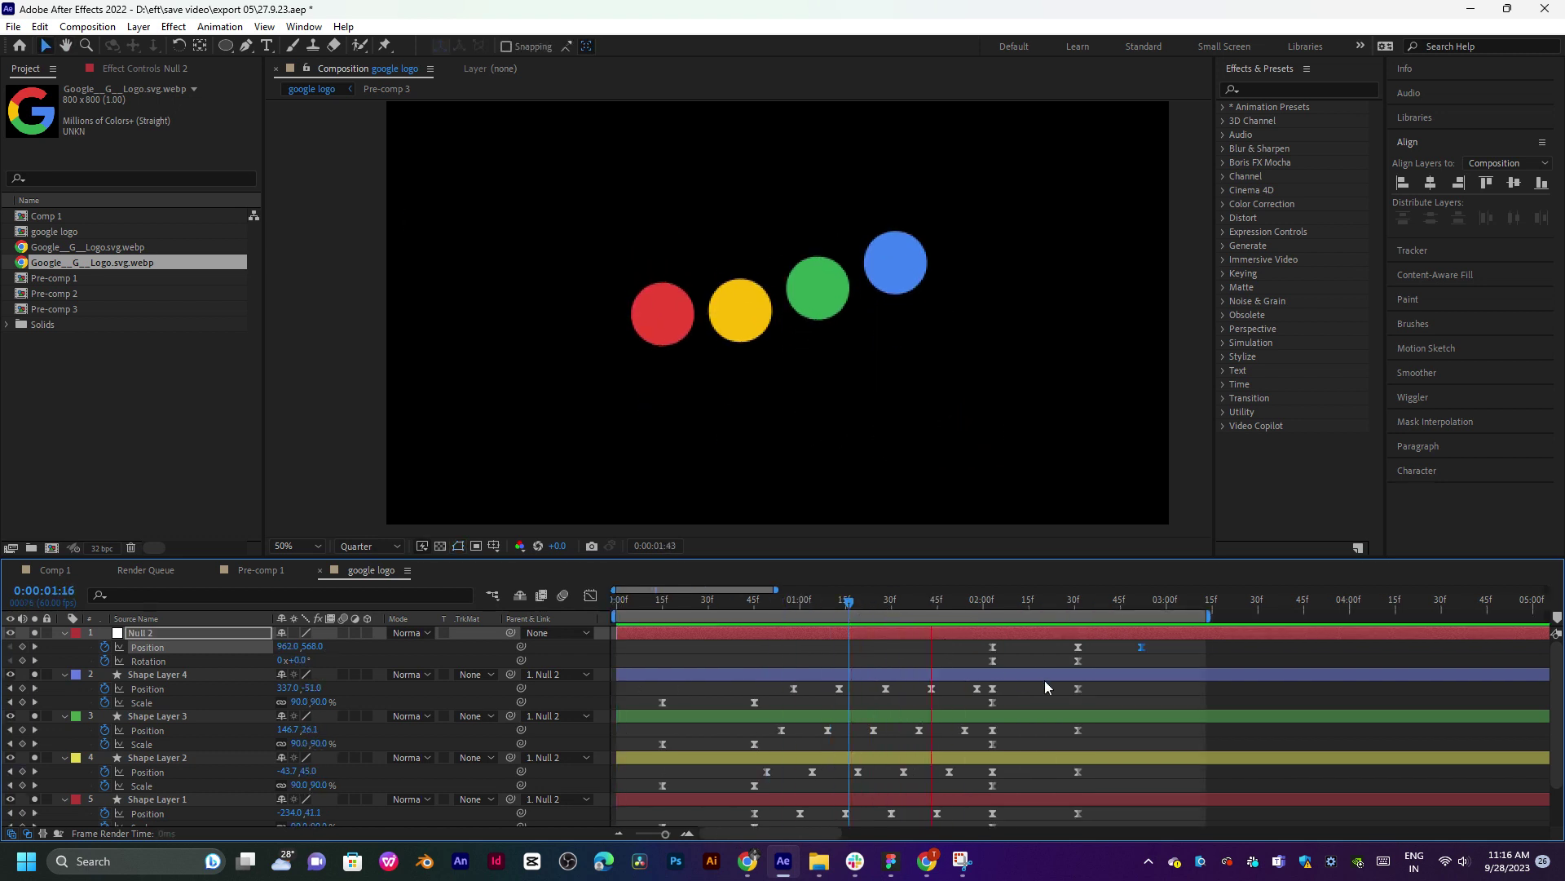
key("space")
key("space")
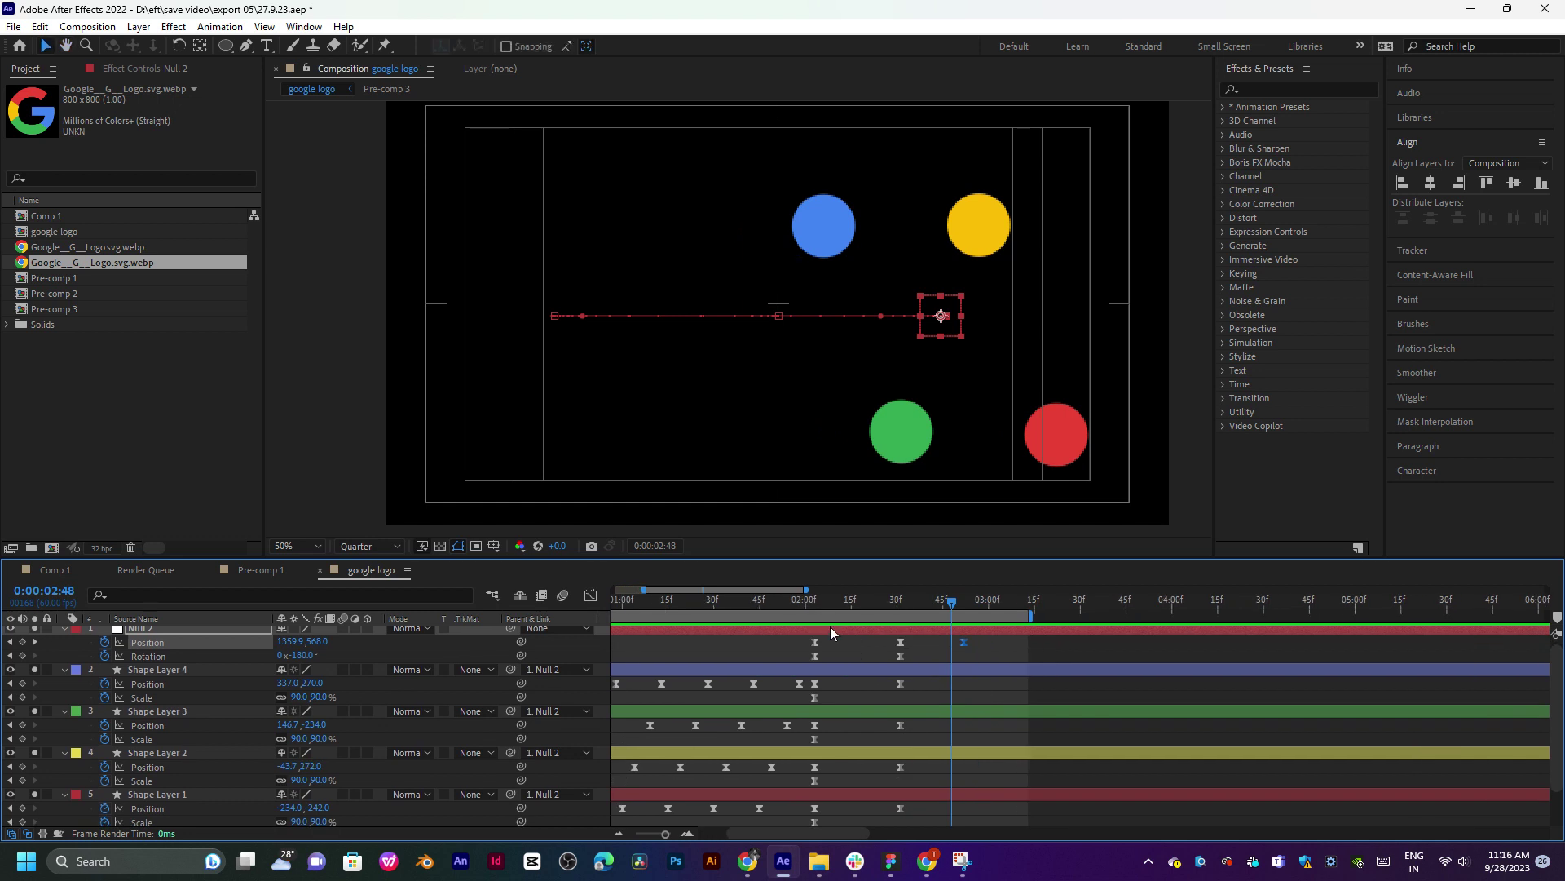
left_click_drag(817, 601, 952, 593)
key("space")
Copy the 0:00:02:03 position keyframe of each of the four circles to 0:00:02:52.
left_click_drag(995, 650, 812, 604)
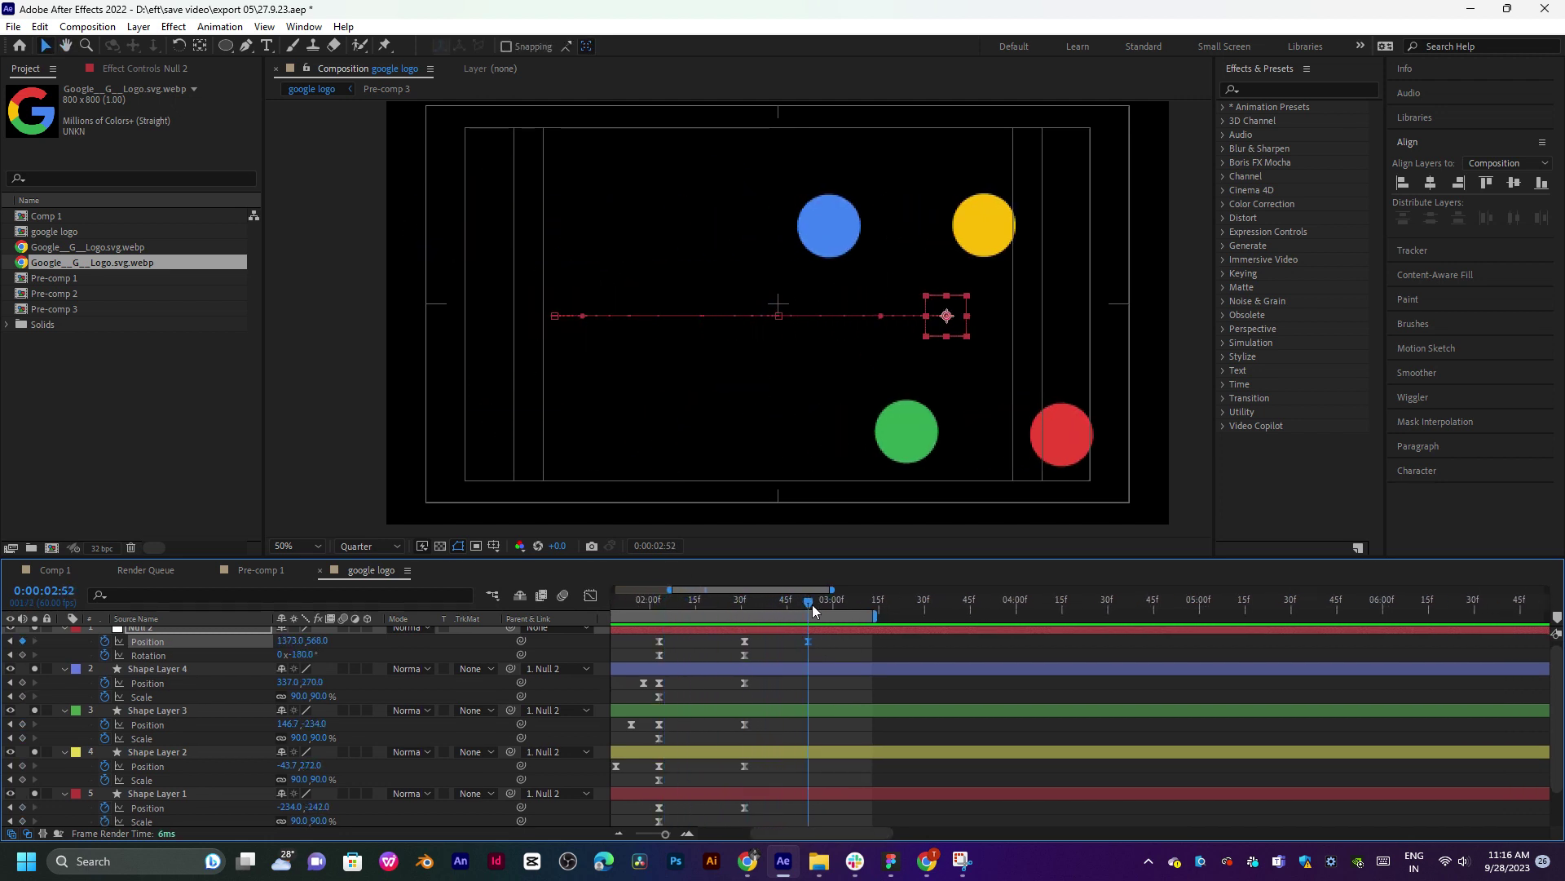
left_click(660, 684)
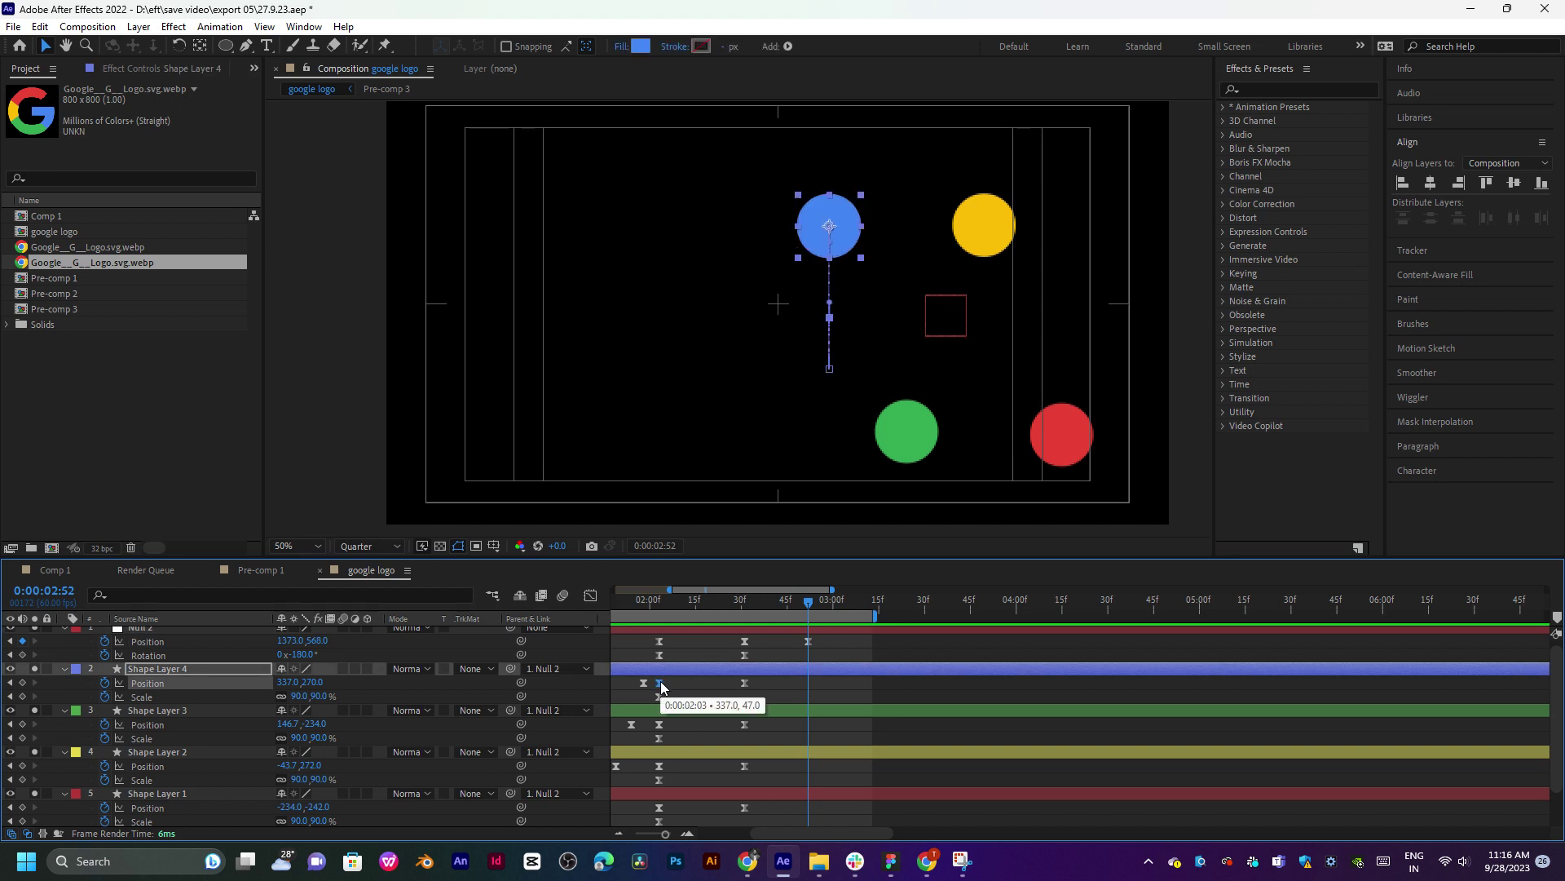
key("ctrl+v")
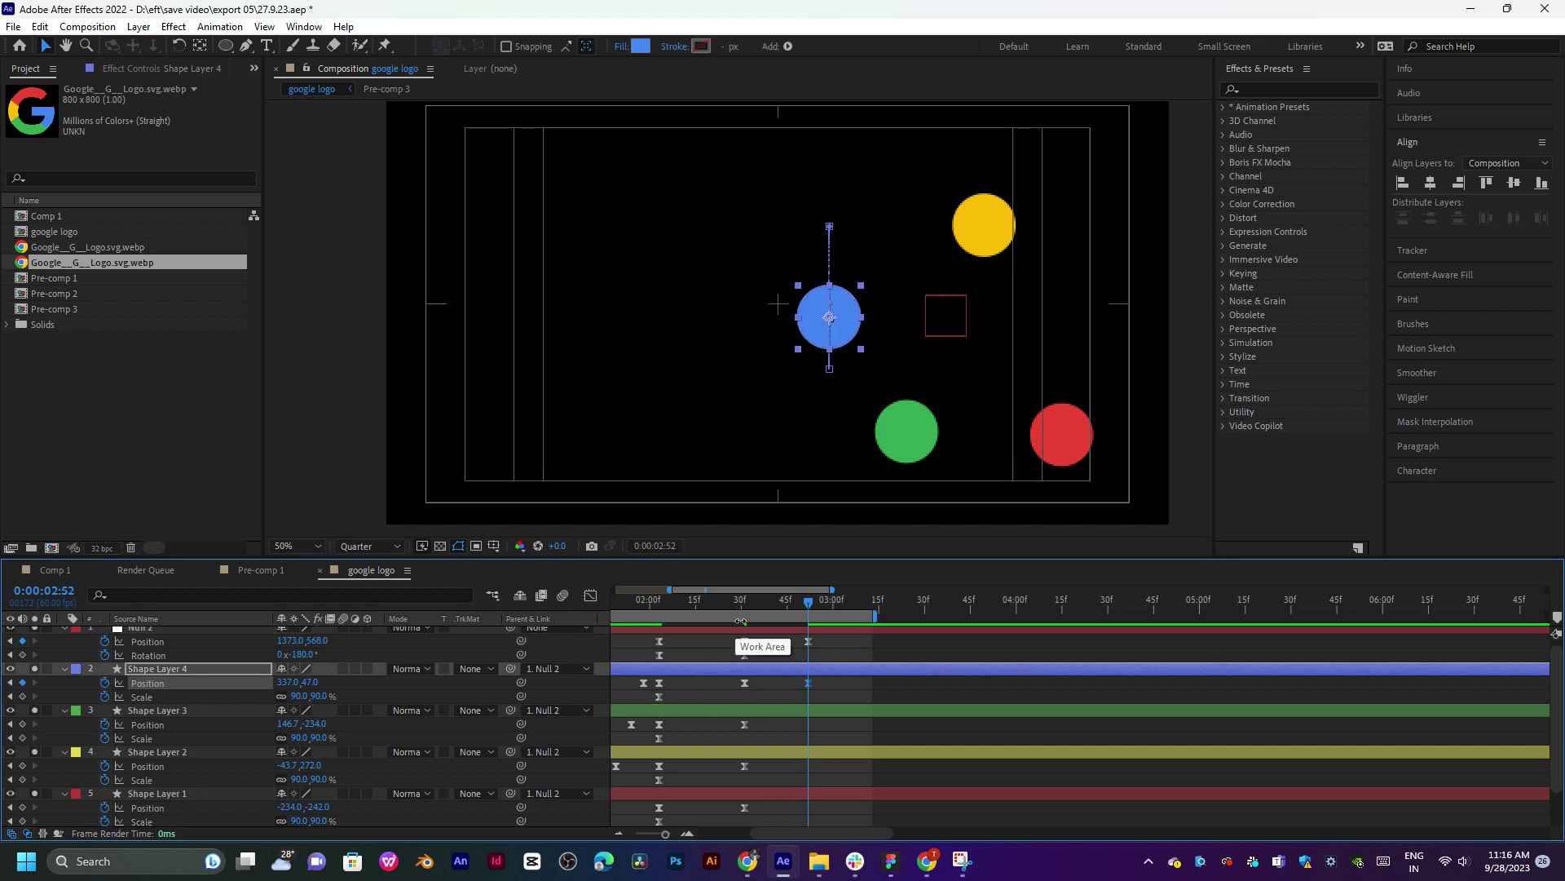
left_click(660, 724)
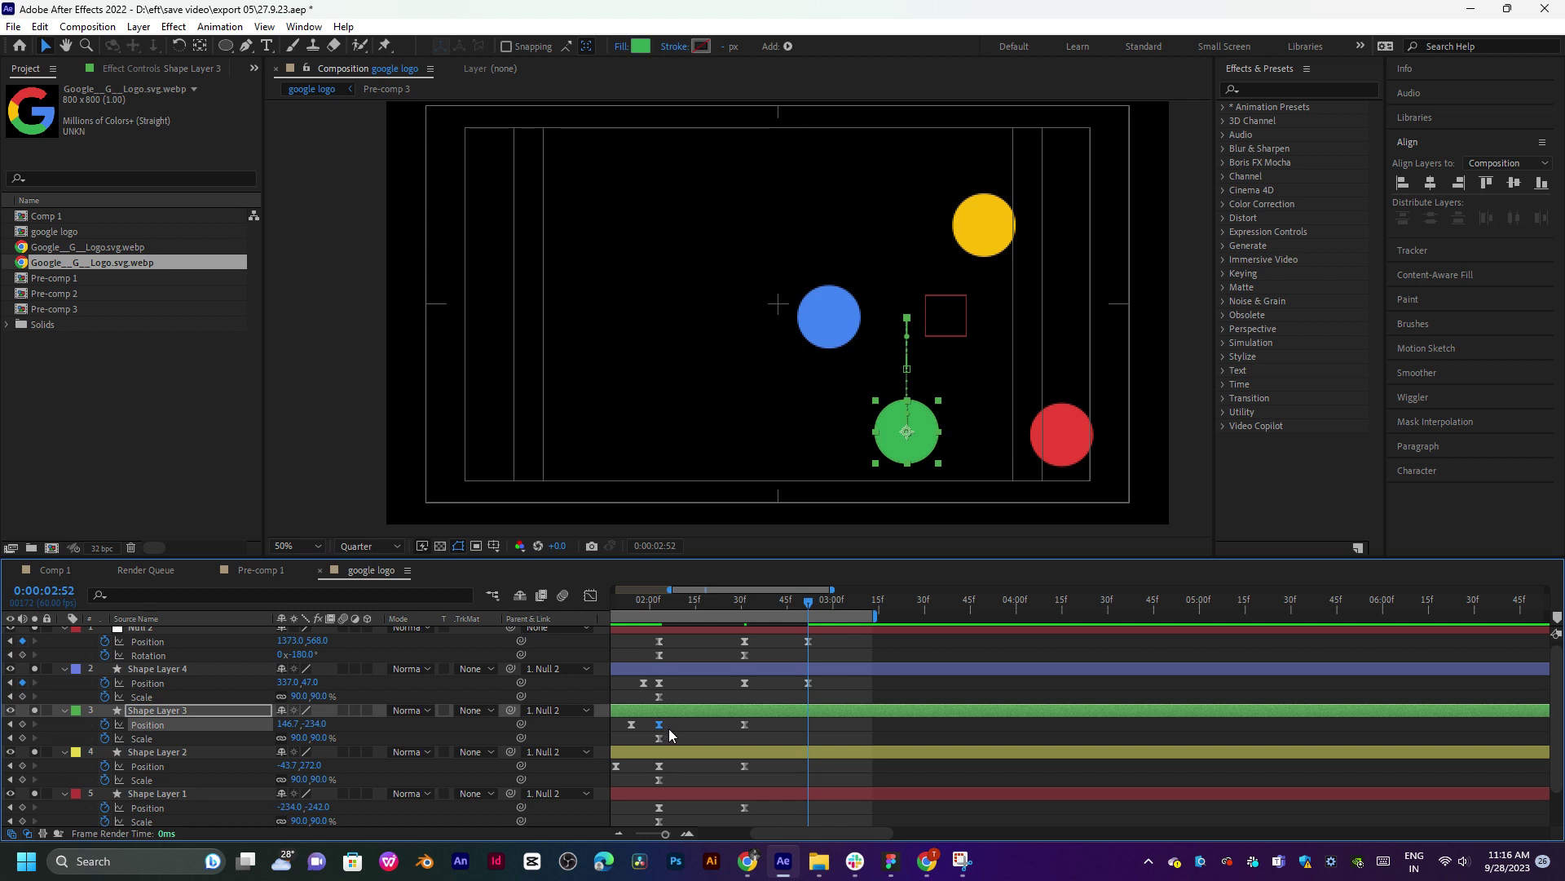
key("ctrl+v")
left_click(659, 766)
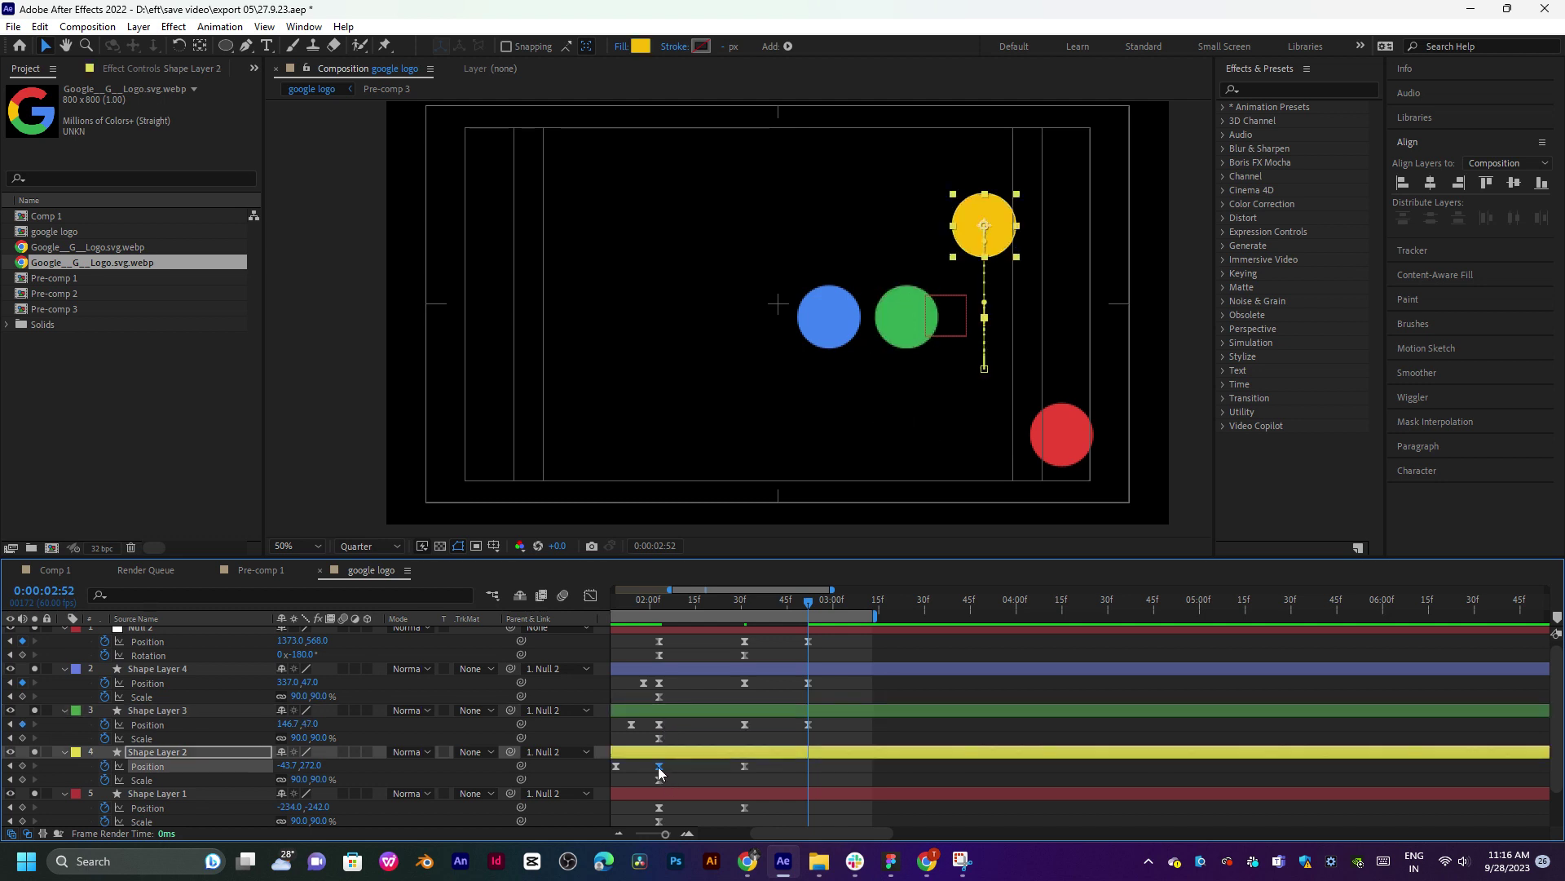
key("ctrl+v")
scroll(696, 770, "down", 1)
left_click(659, 763)
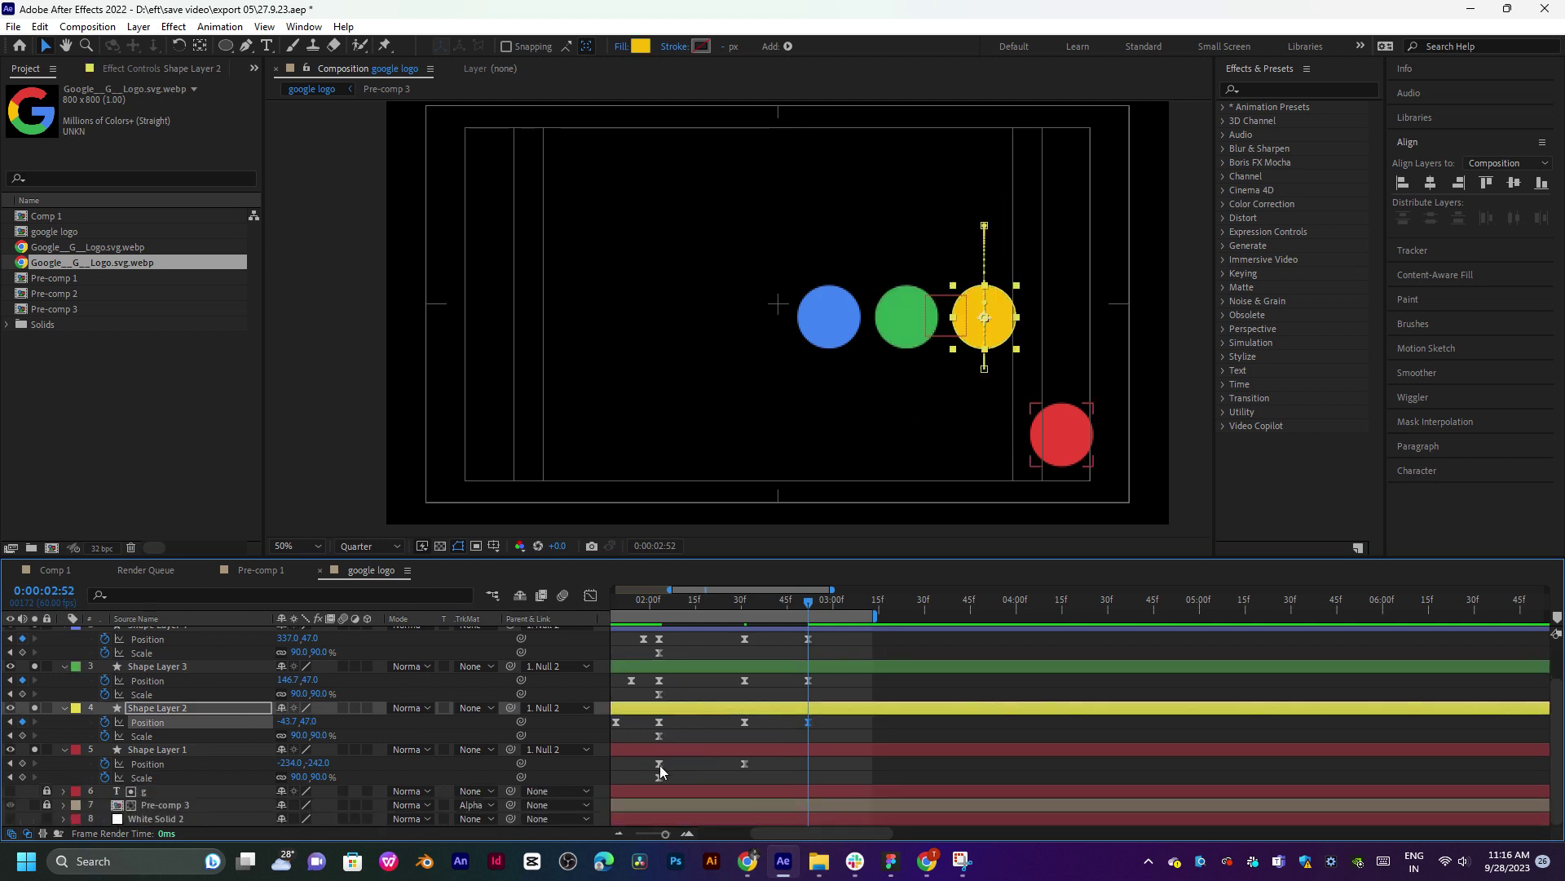
left_click(658, 764)
key("ctrl+v")
Play back the circles spreading out and realigning during the slide.
left_click_drag(769, 604, 643, 604)
key("space")
left_click_drag(820, 722, 826, 725)
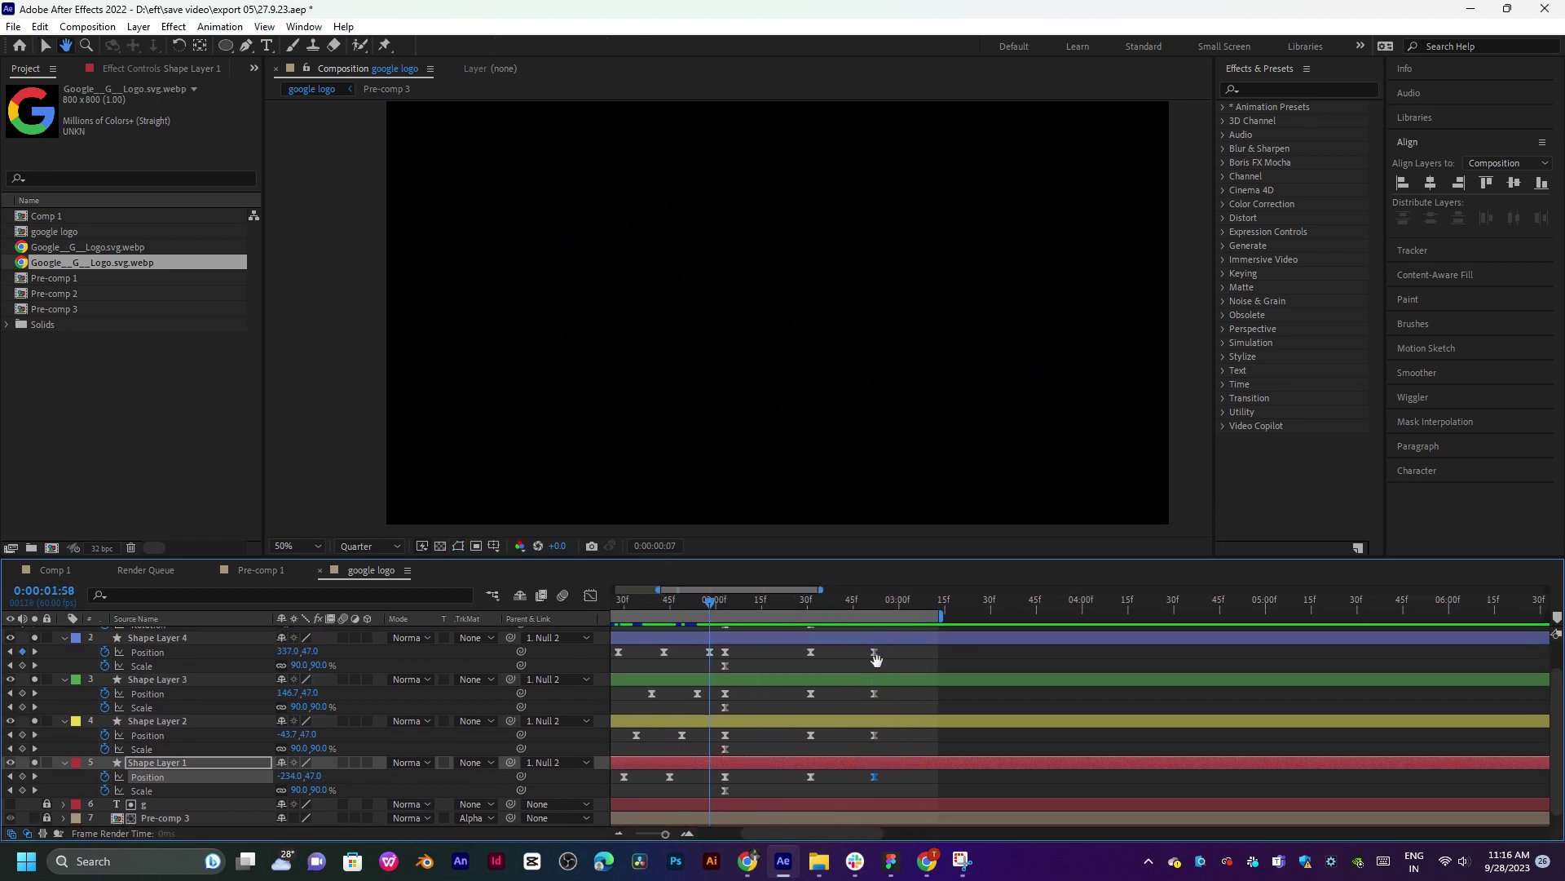
key("space")
Move the last two position keyframes of all four circles slightly earlier together.
scroll(922, 677, "up", 1)
scroll(1095, 699, "right", 3)
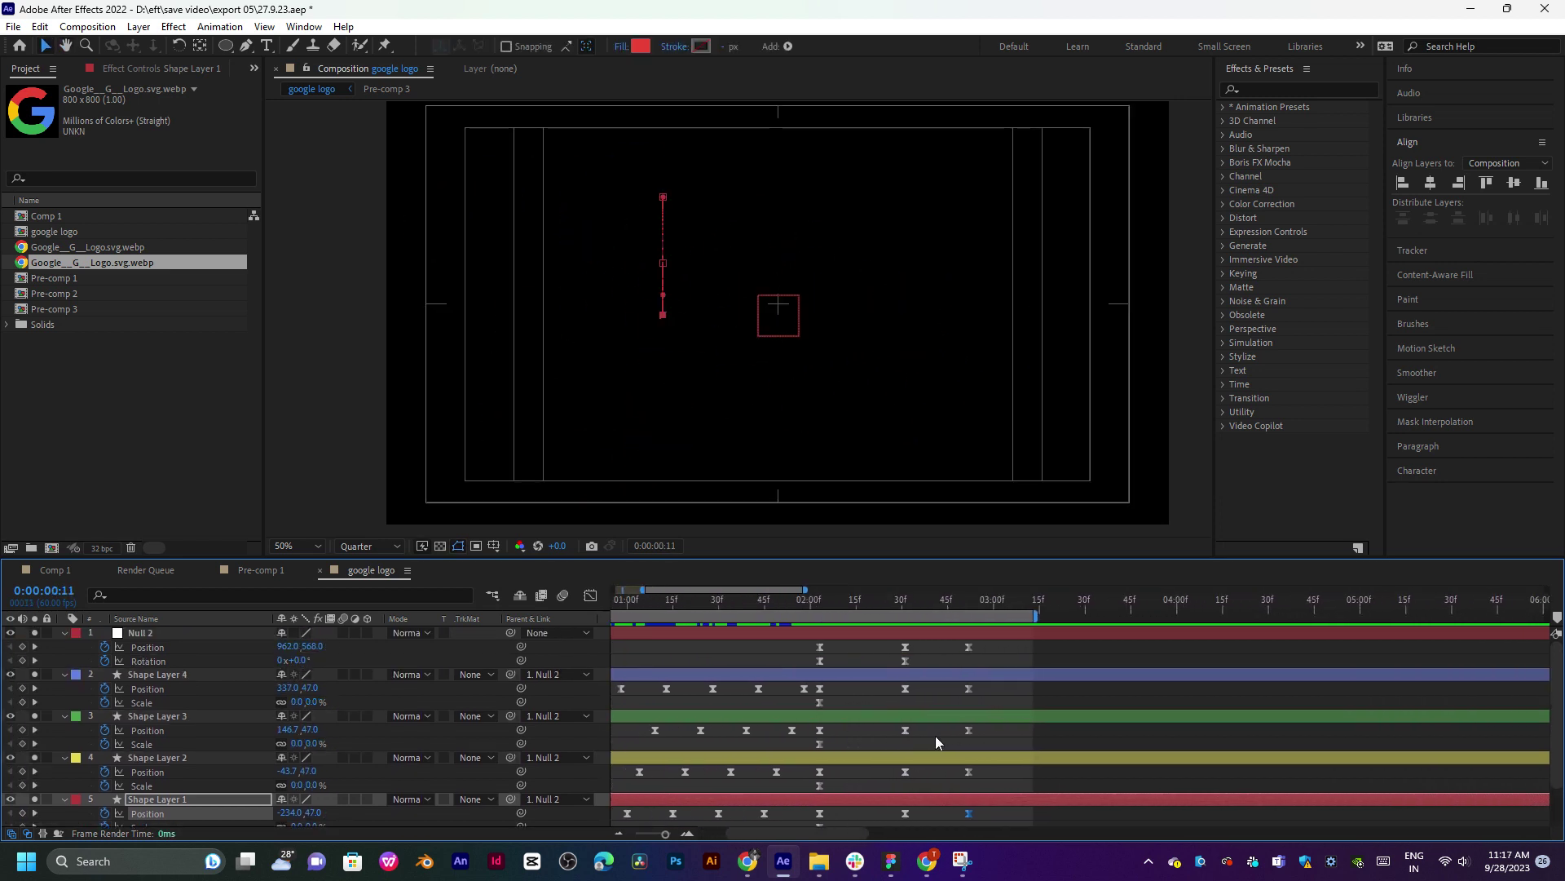
left_click_drag(990, 683, 882, 813)
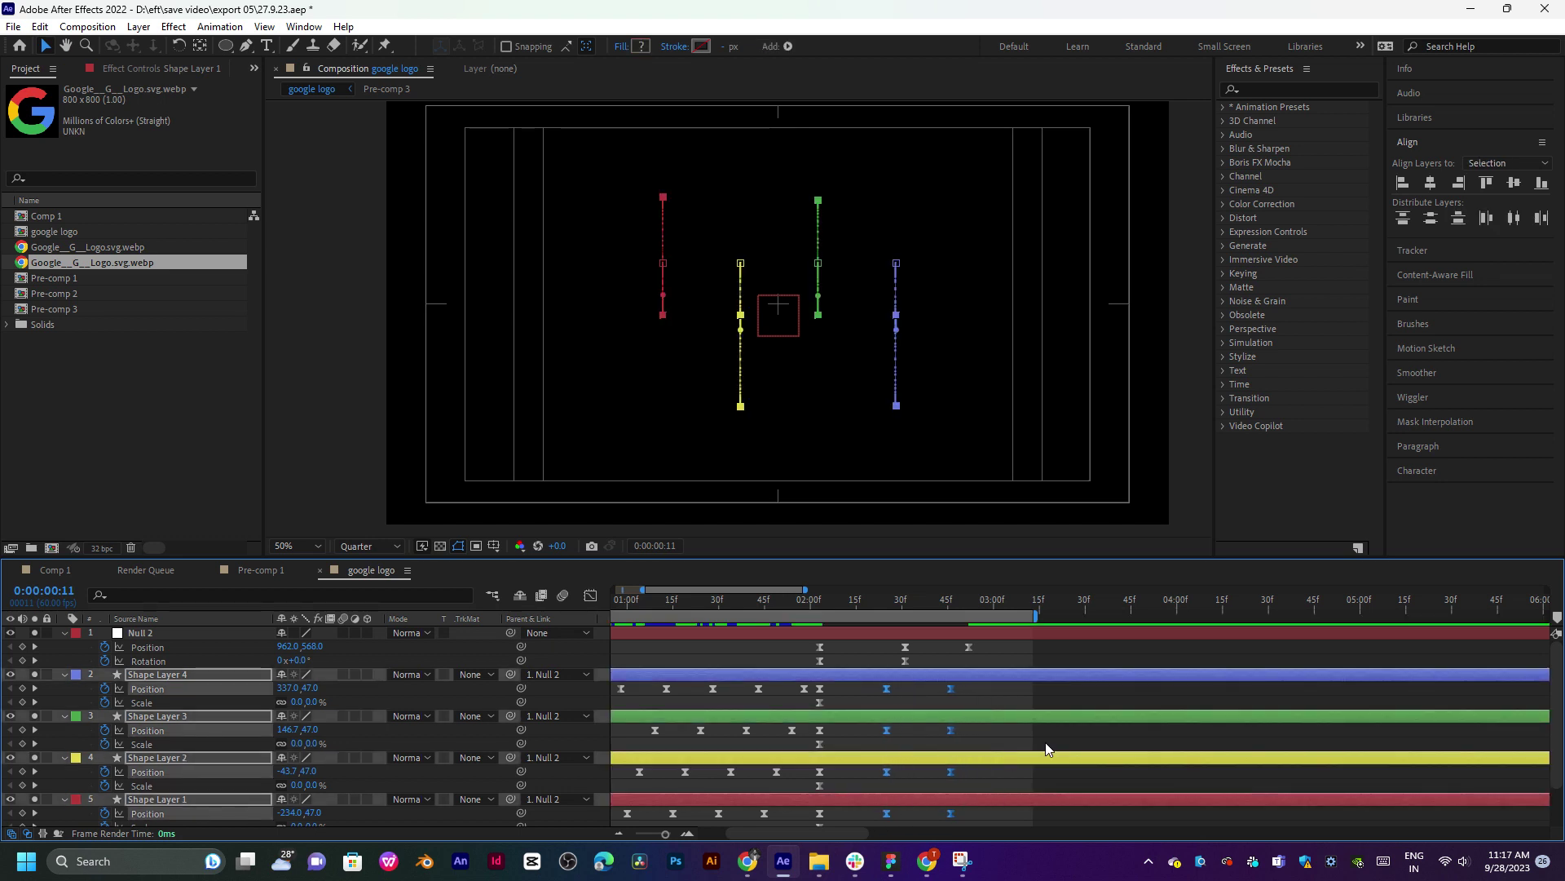
Play back the retimed spread and realignment from several start points, including 0:00:01:56.
scroll(1045, 741, "right", 1)
left_click(770, 602)
key("space")
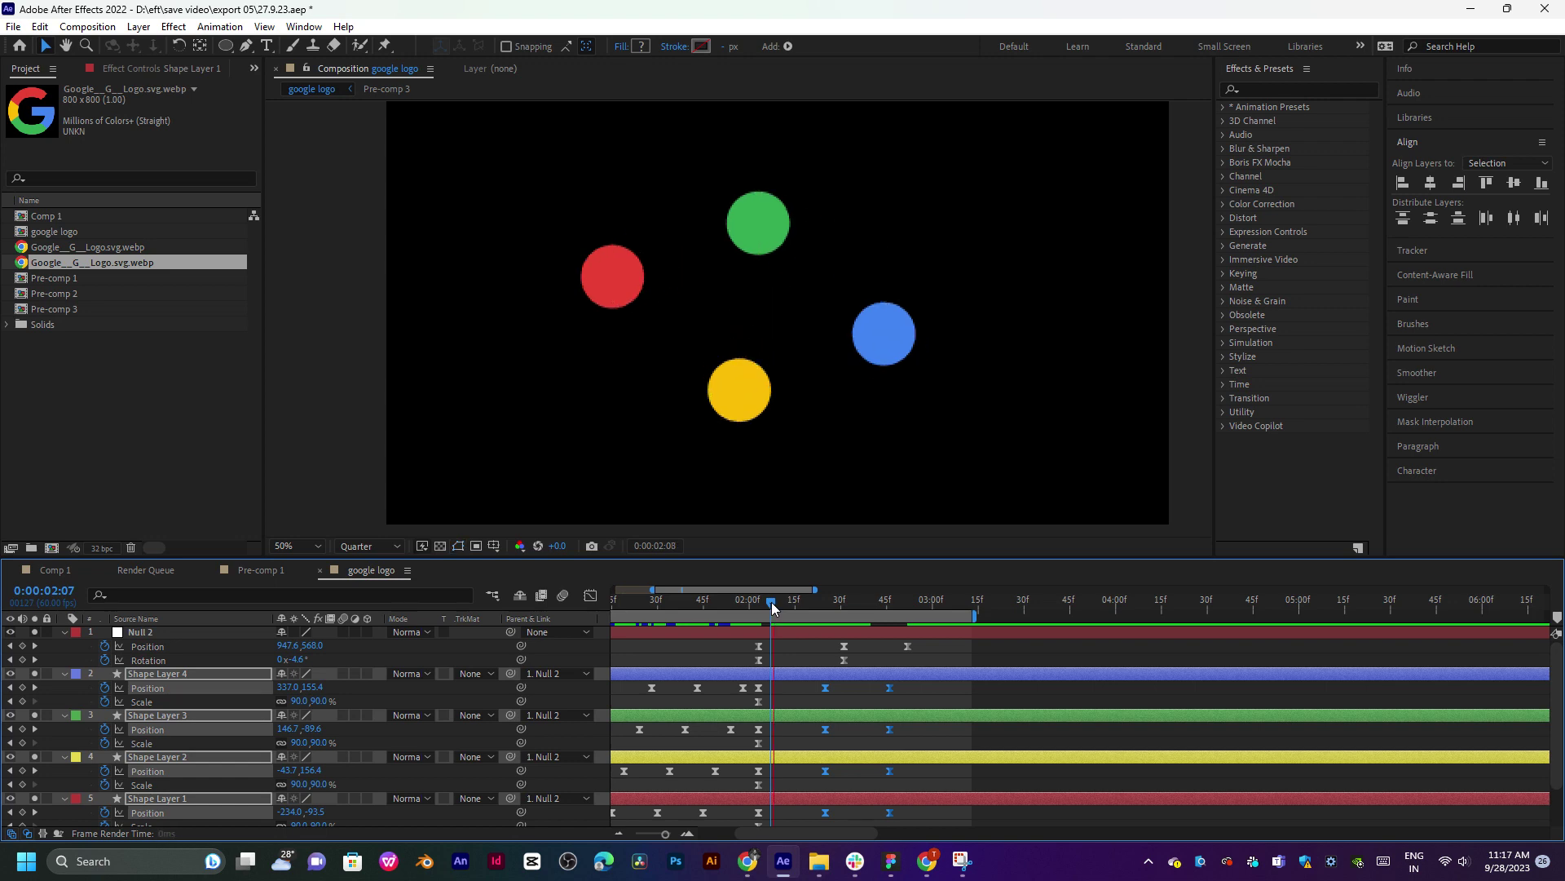
left_click(809, 602)
key("space")
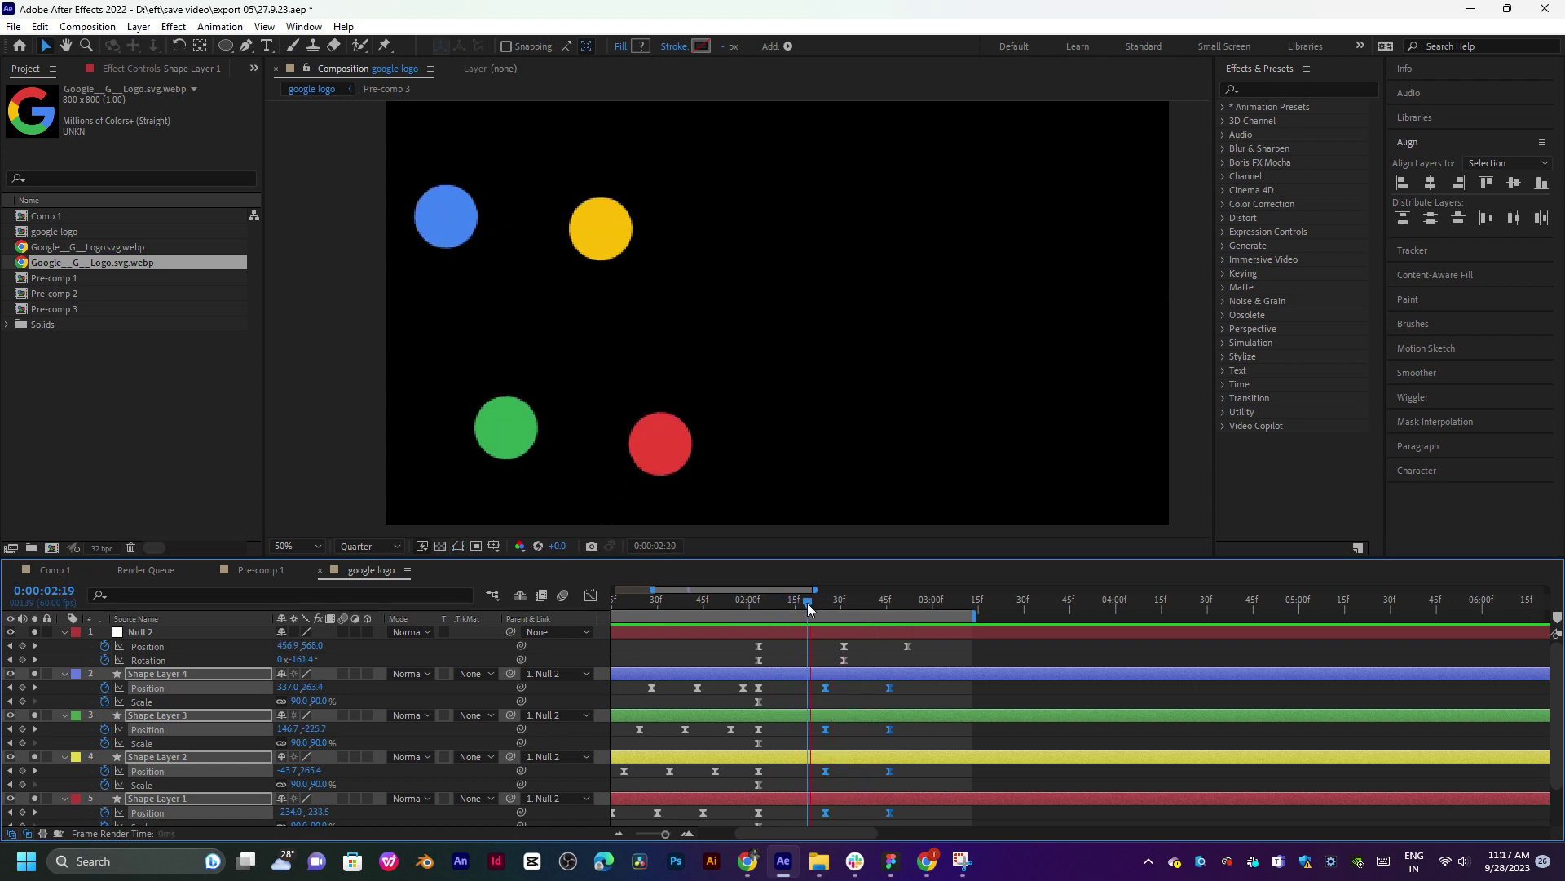
key("space")
left_click(737, 601)
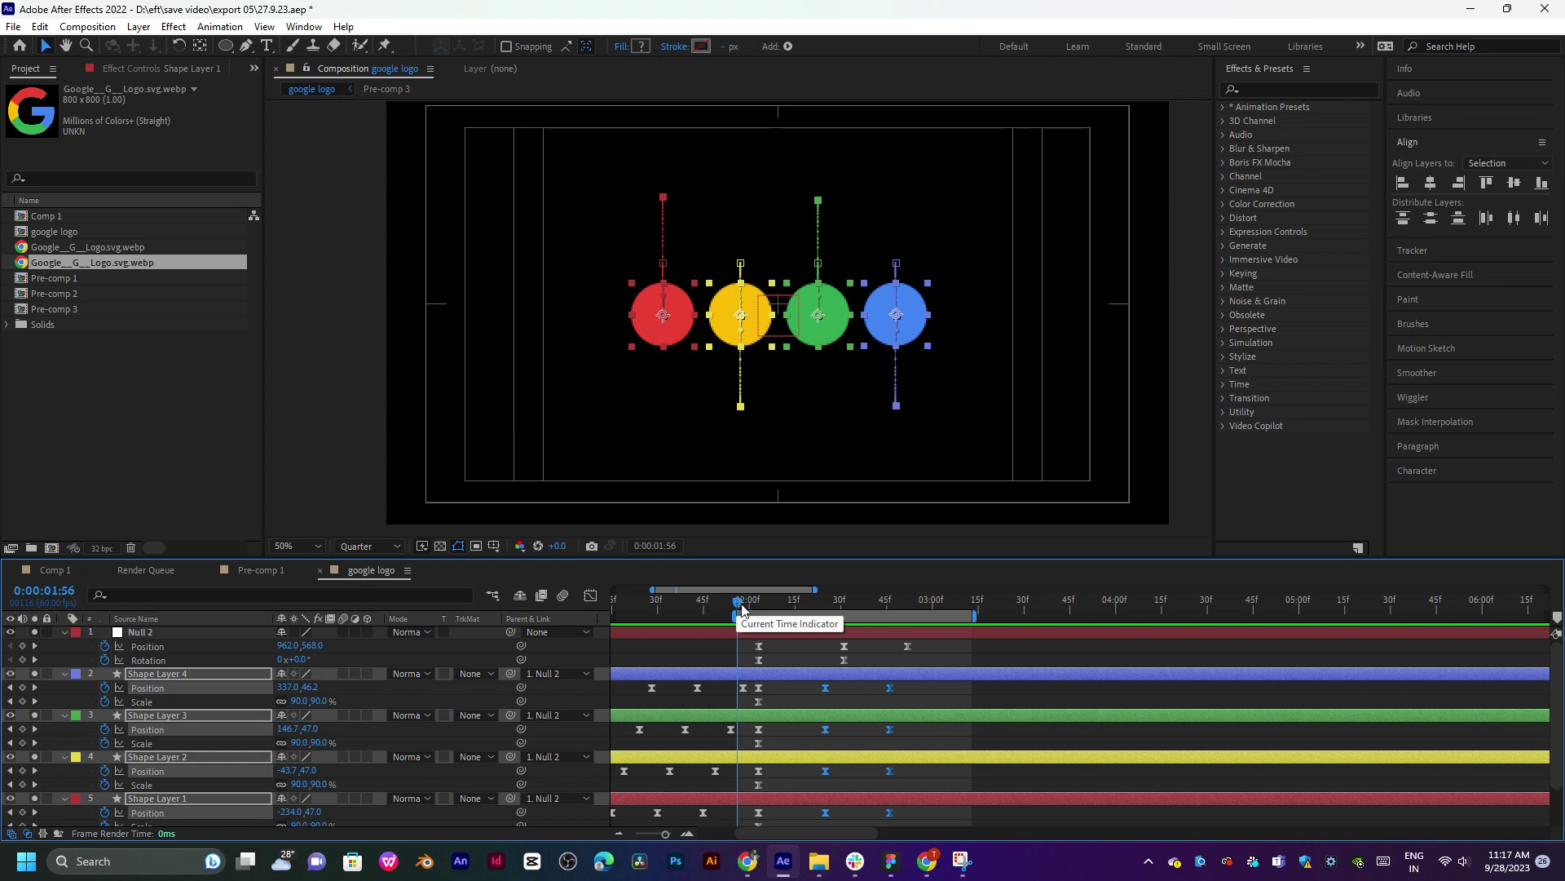
key("space")
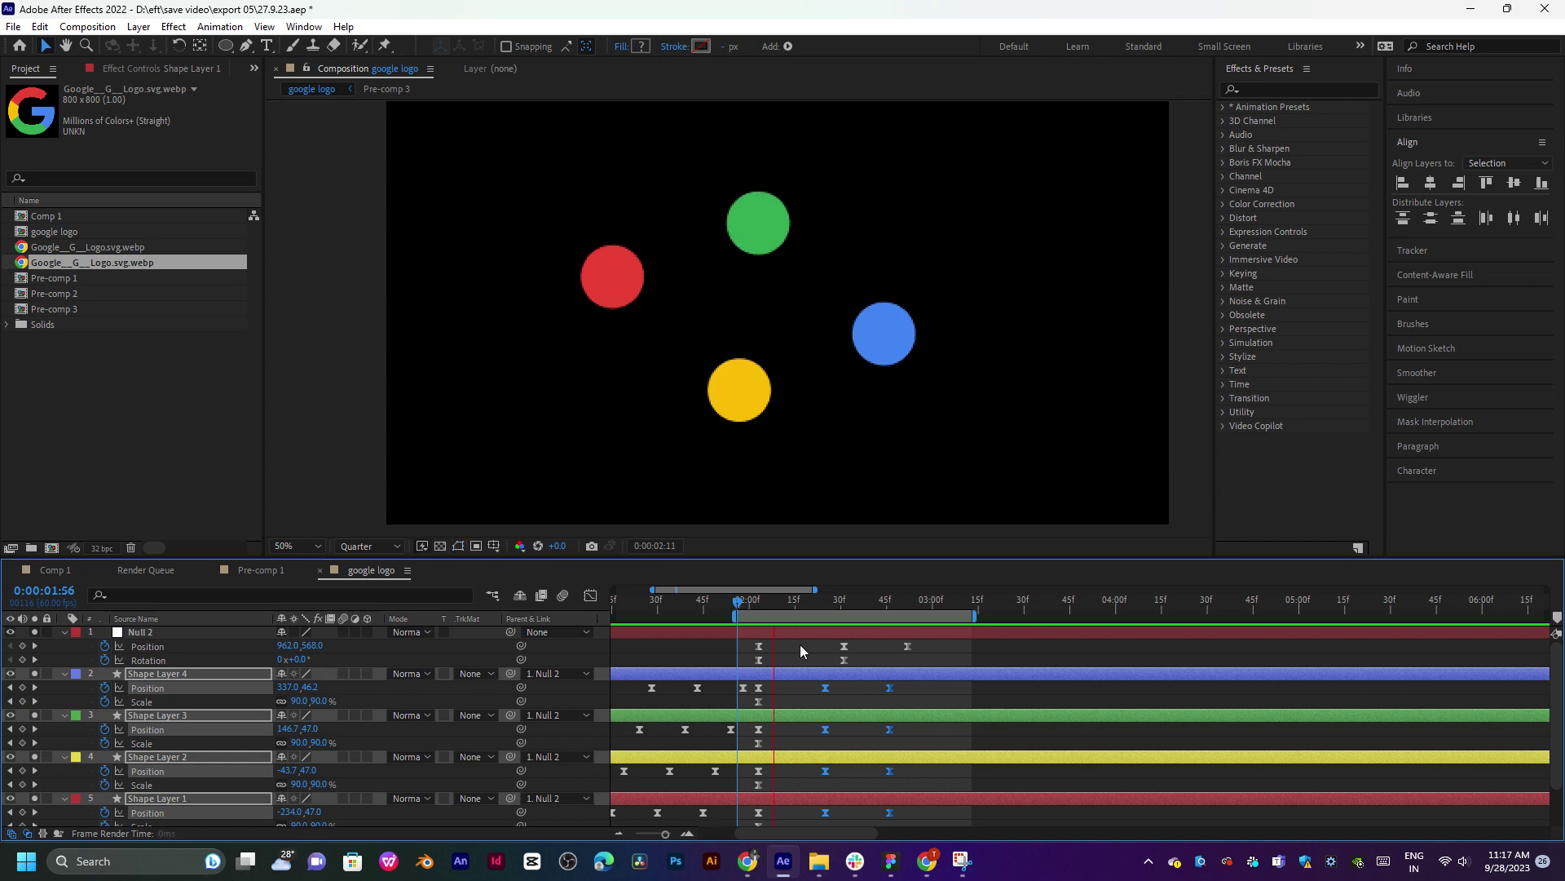
key("space")
left_click(812, 604)
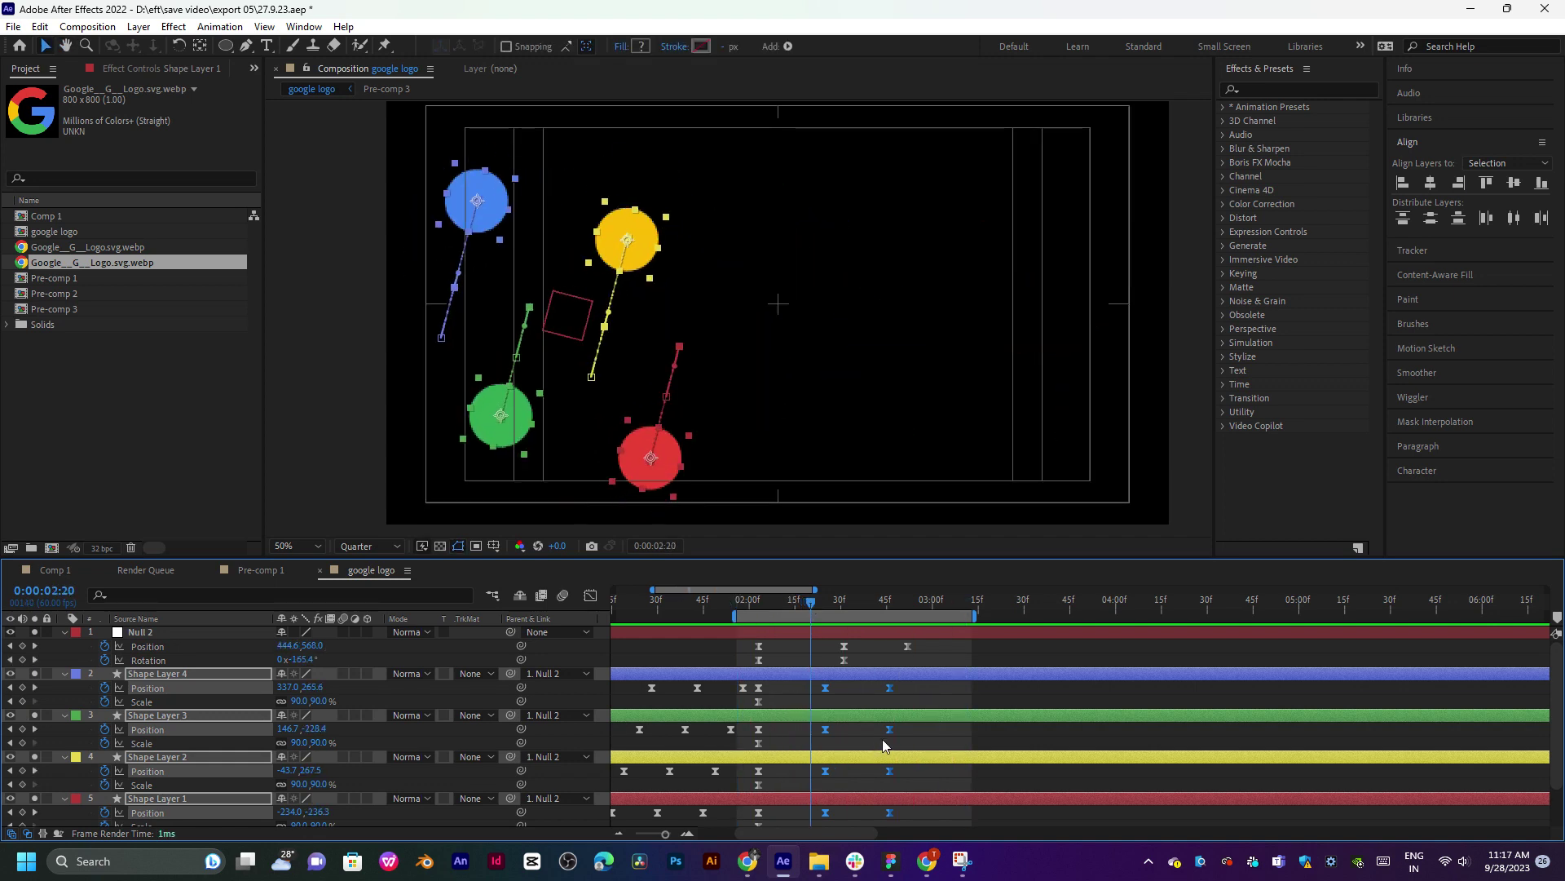
Stagger the last three position keyframes of the circles so that each circle spreads and realigns at a different time.
left_click(900, 719)
left_click_drag(900, 690, 880, 812)
left_click_drag(763, 770, 816, 770)
left_click(826, 729)
Play back the staggered spread of the circles from 0:00:02:01.
left_click(762, 604)
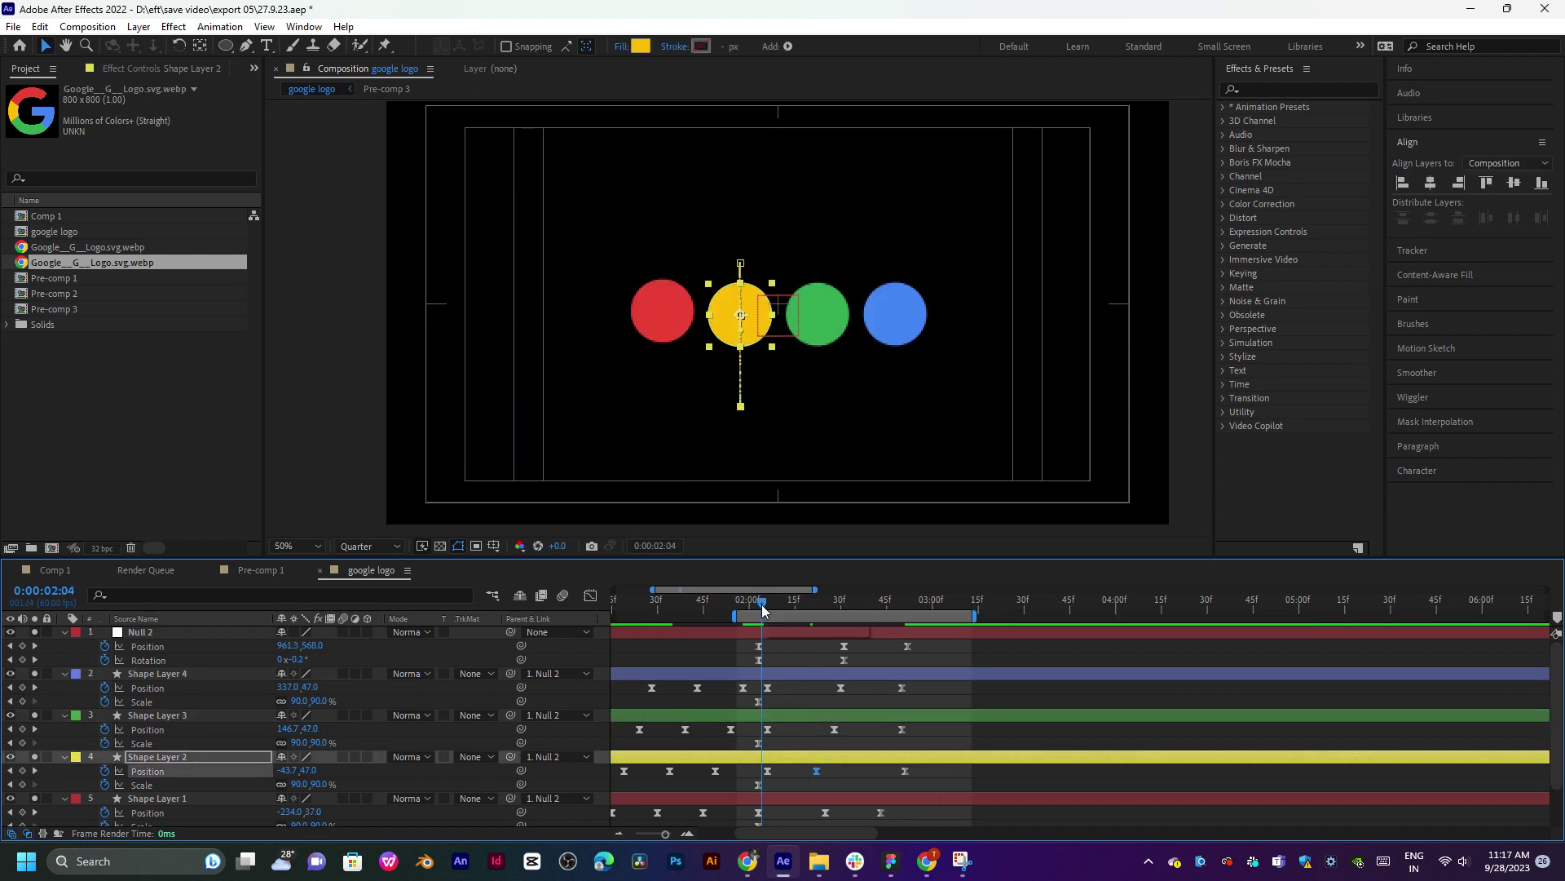
left_click(752, 609)
key("space")
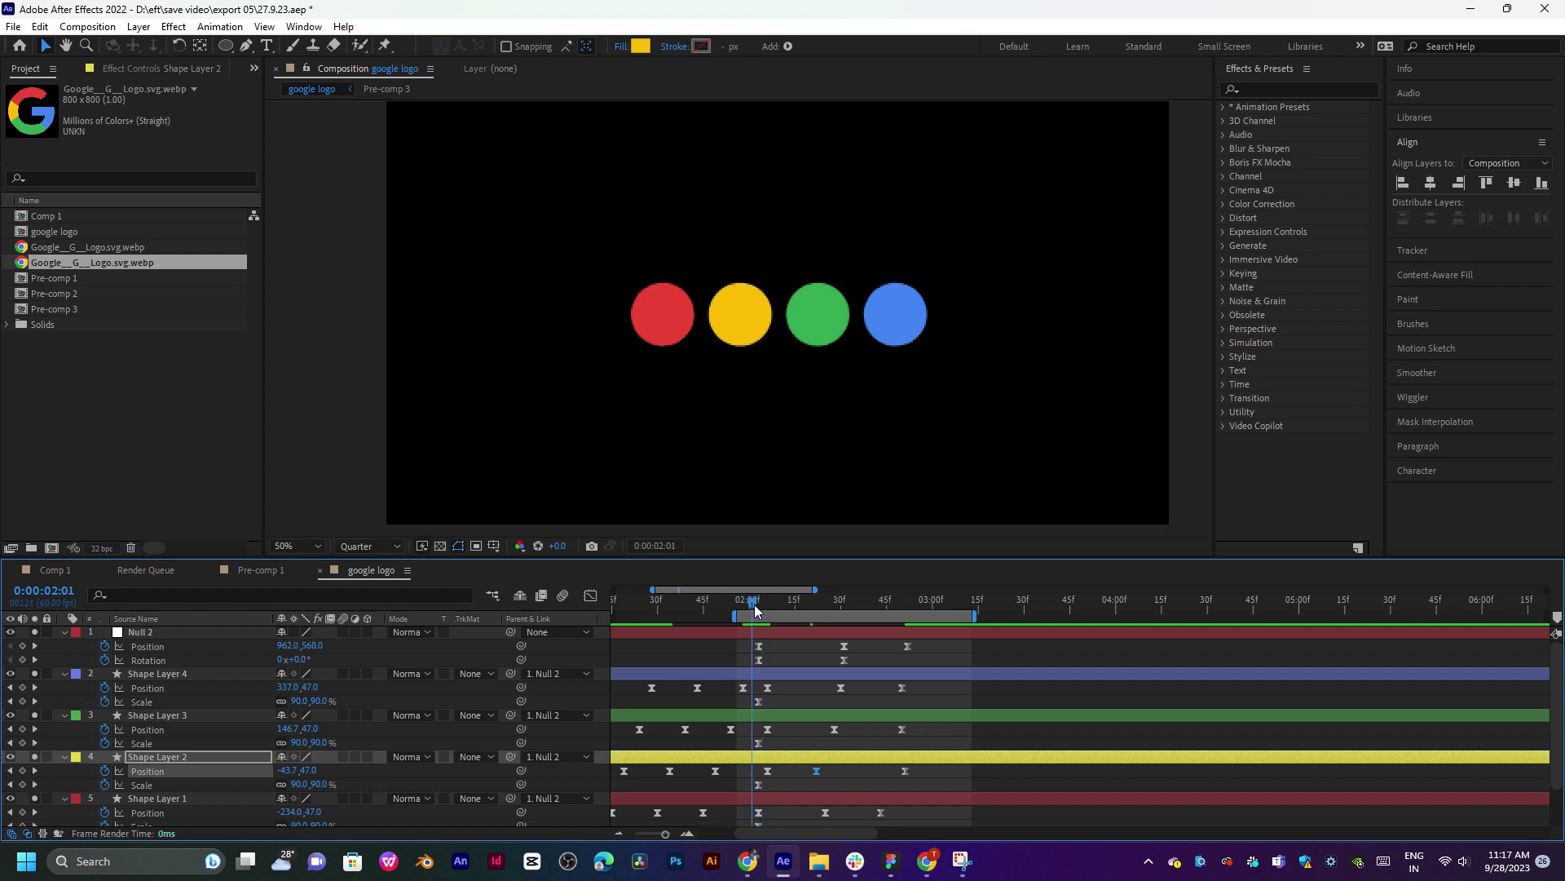
key("space")
key("space")
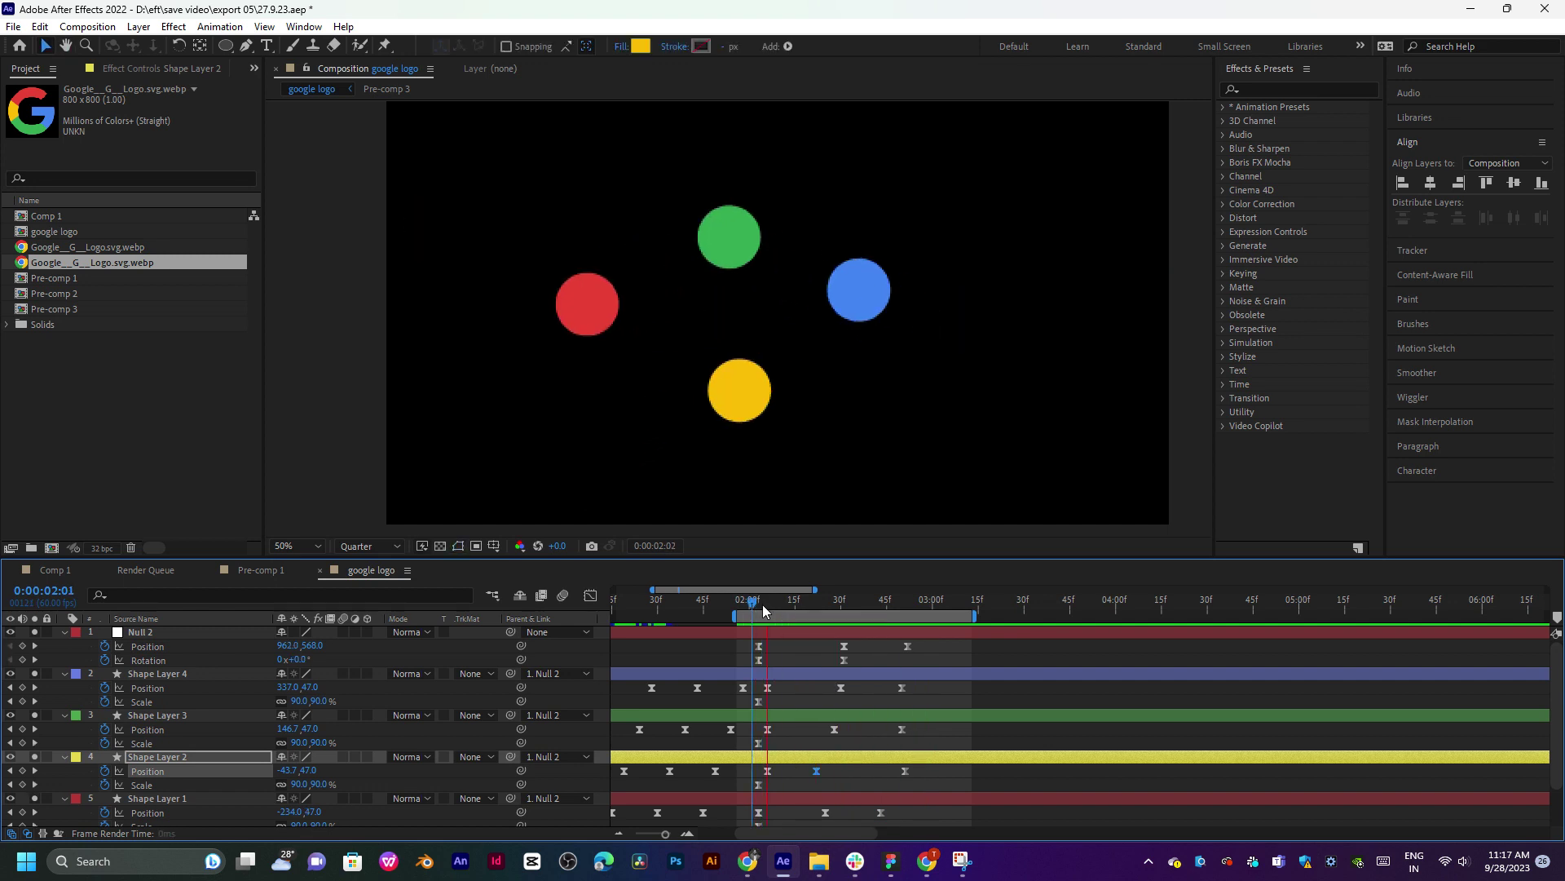
key("space")
Move the blue and yellow circles' last position keyframes earlier and retime the red circle's last three position keyframes.
left_click(785, 609)
left_click_drag(788, 613, 764, 765)
left_click(831, 612)
scroll(895, 790, "down", 1)
Play back the refined stagger and scrub to 0:00:02:30 to inspect the circles' positions.
left_click(765, 604)
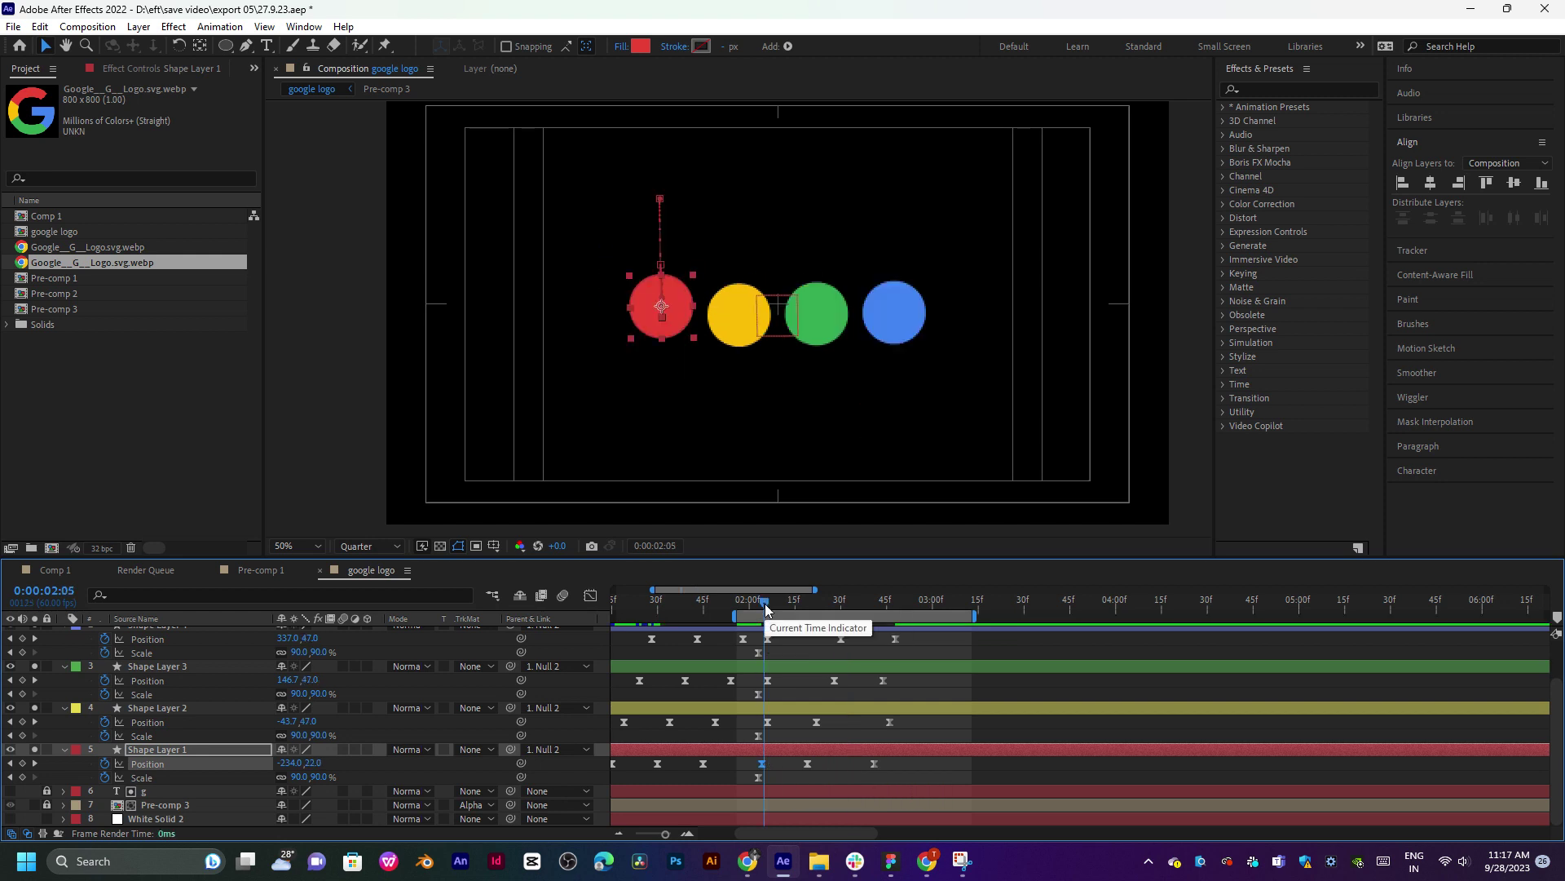
key("space")
left_click_drag(765, 603, 842, 600)
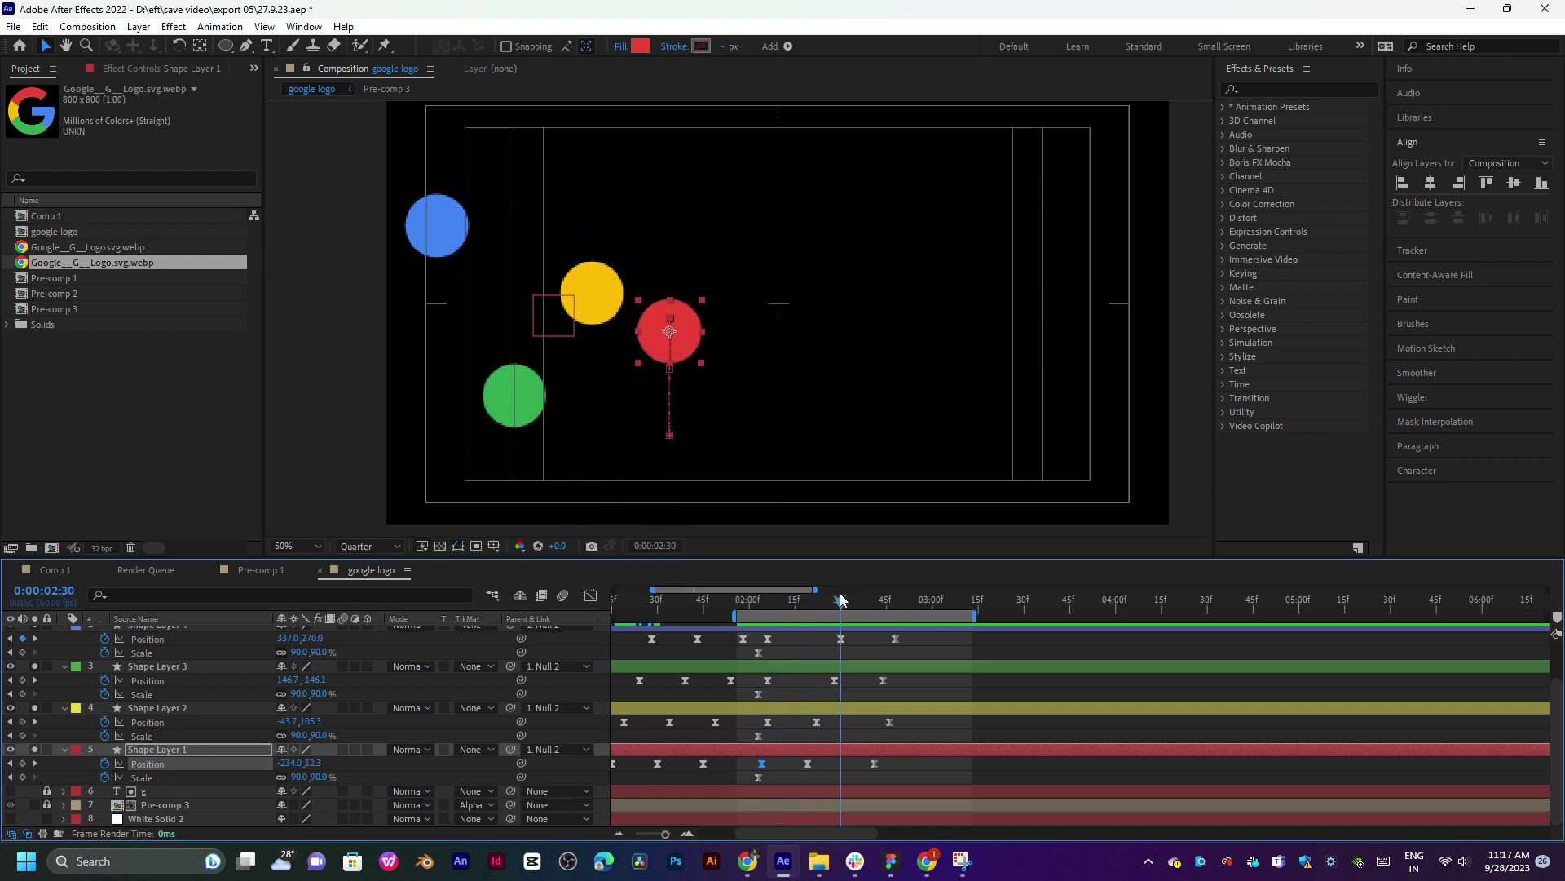
Move the green circle's last position keyframe to 0:00:02:41.
left_click(835, 680)
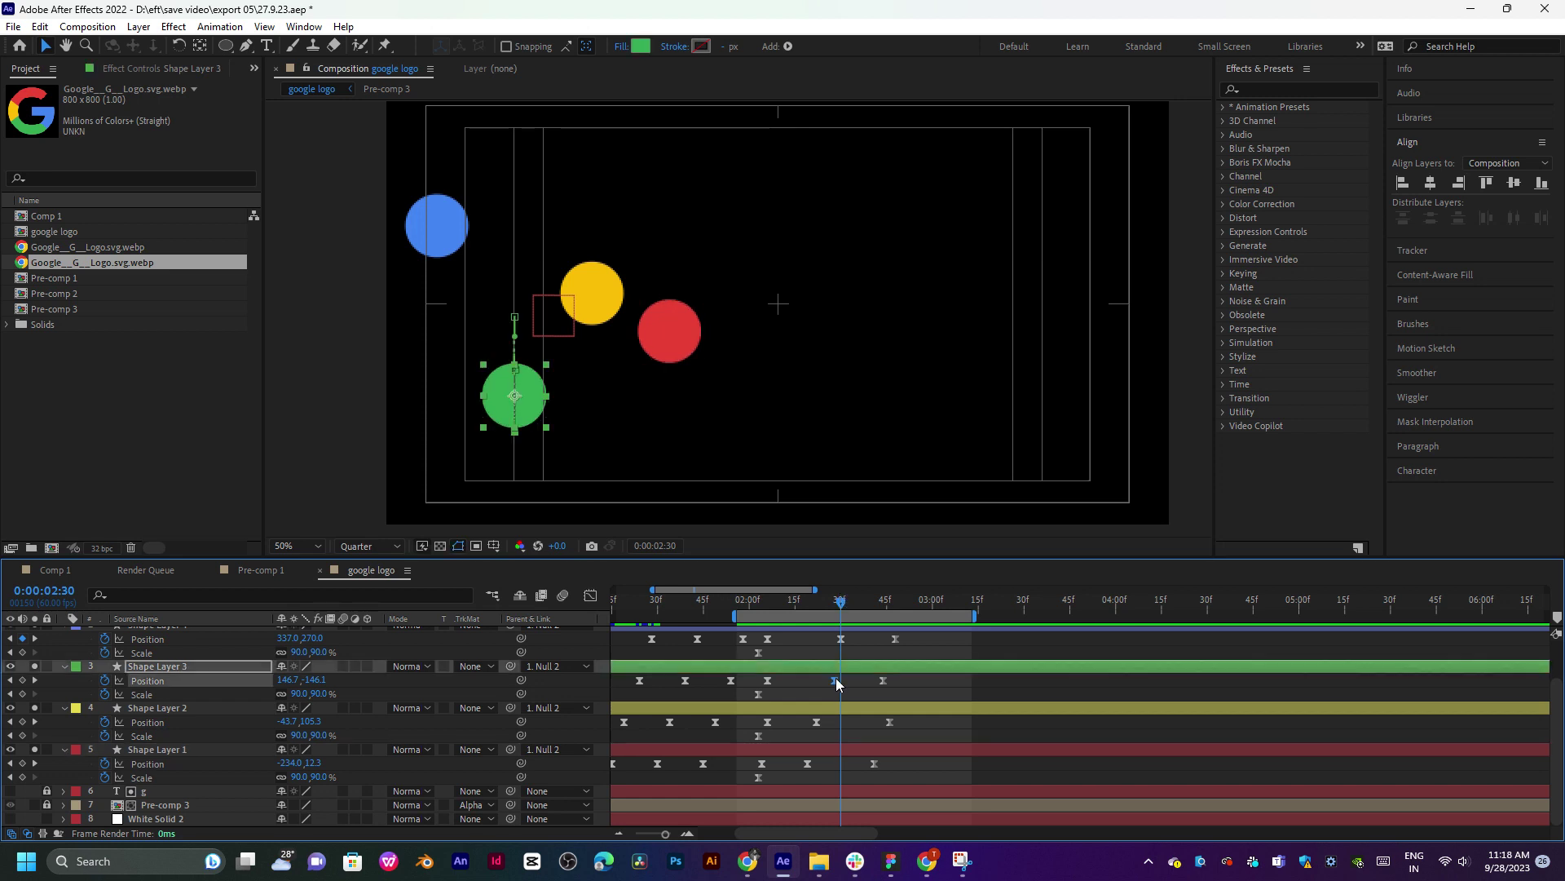
left_click_drag(883, 680, 873, 680)
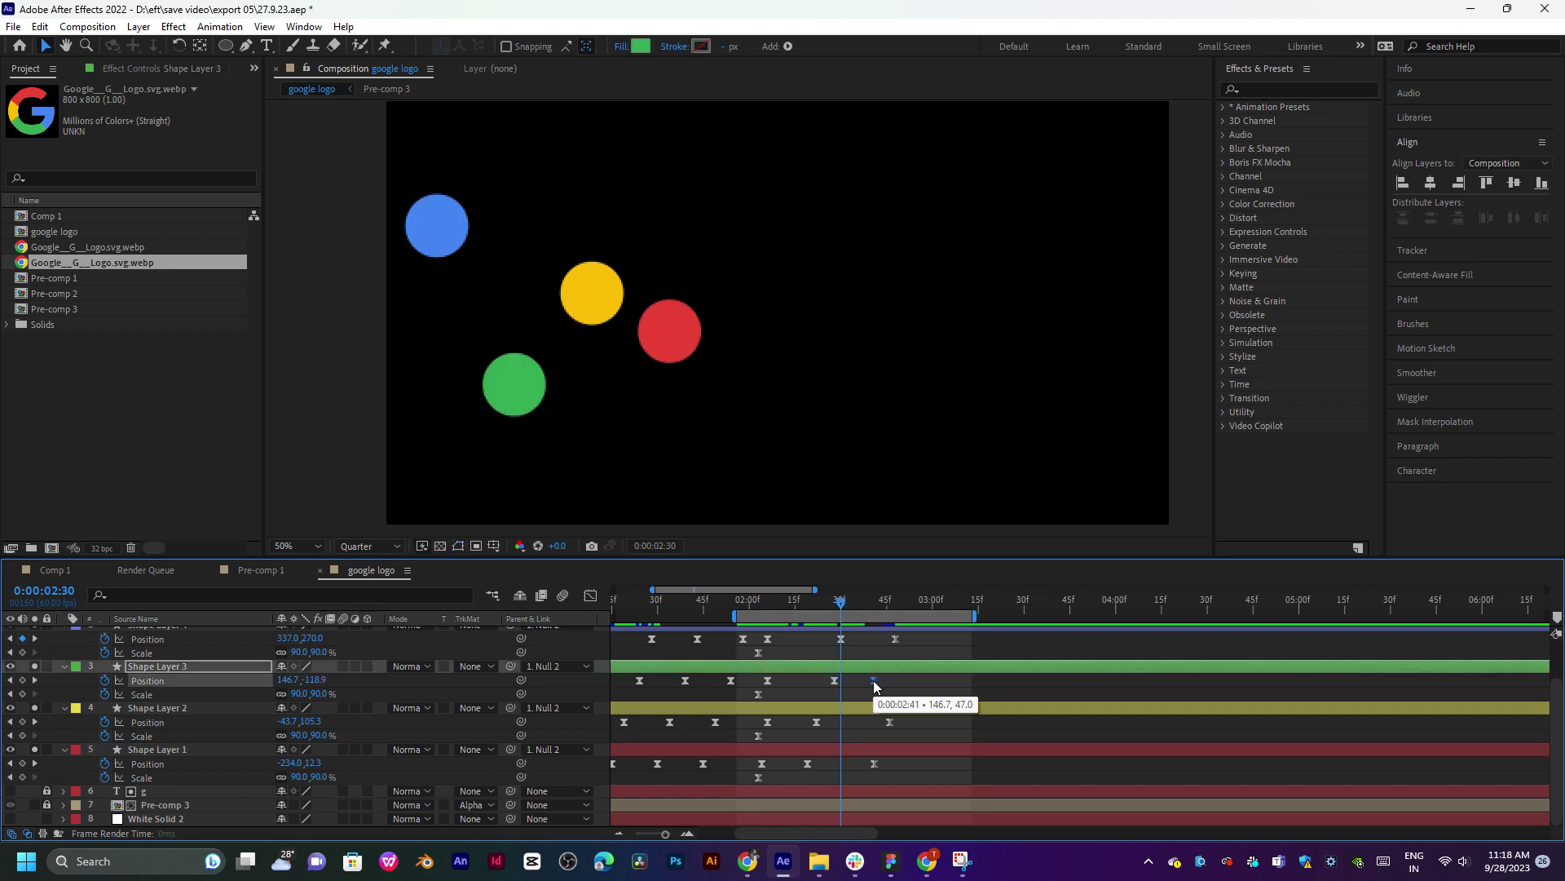
Play back the staggered realignment and scrub to 0:00:02:39 to inspect the circles' positions.
key("space")
left_click_drag(815, 594, 702, 654)
key("space")
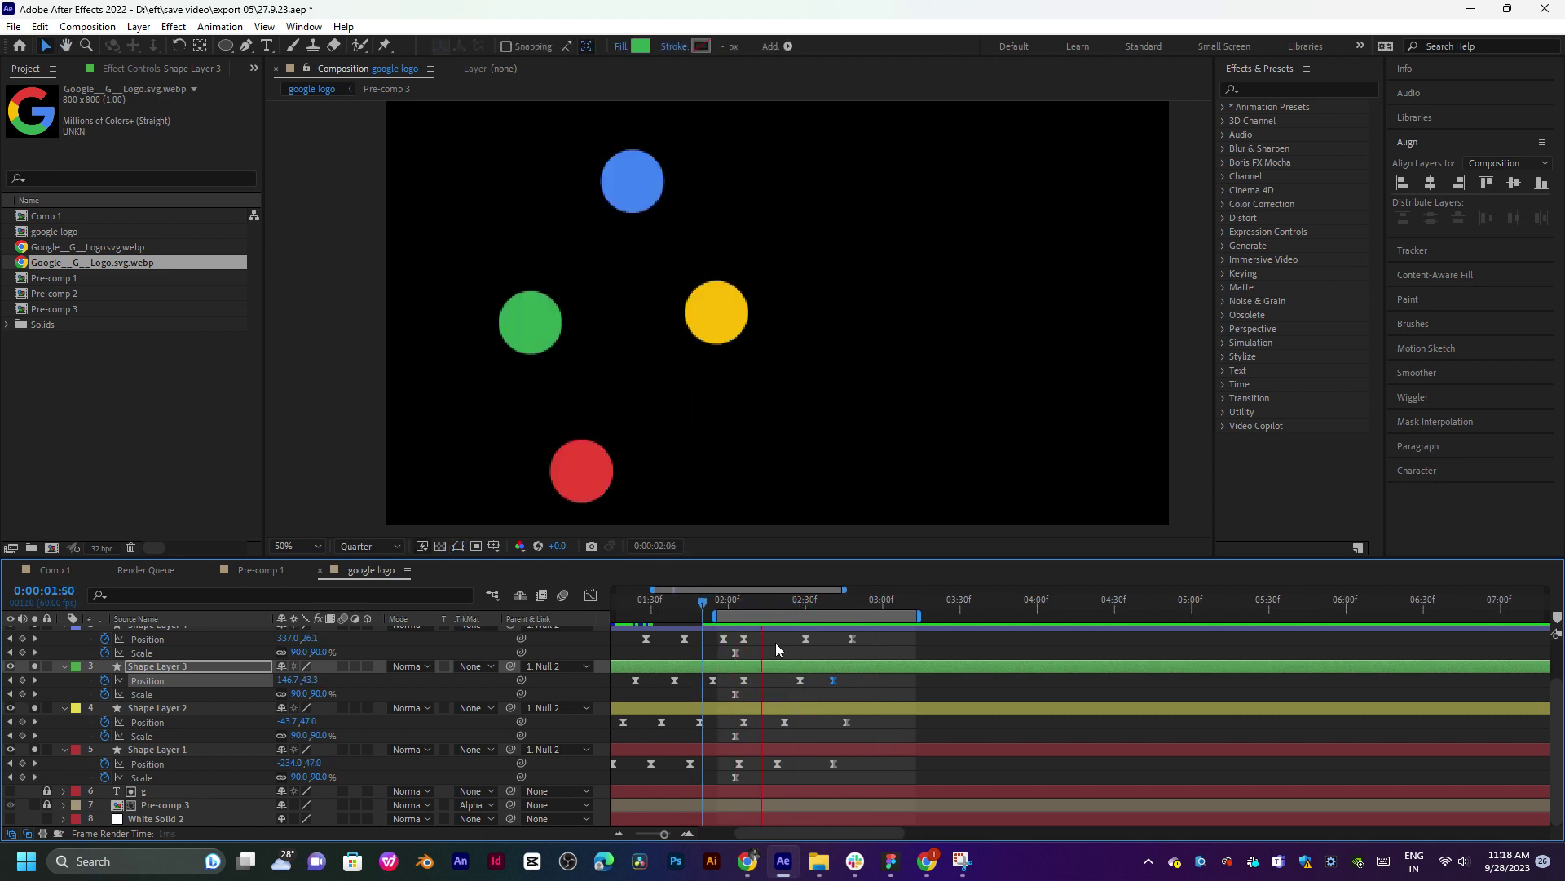
left_click_drag(745, 603, 828, 599)
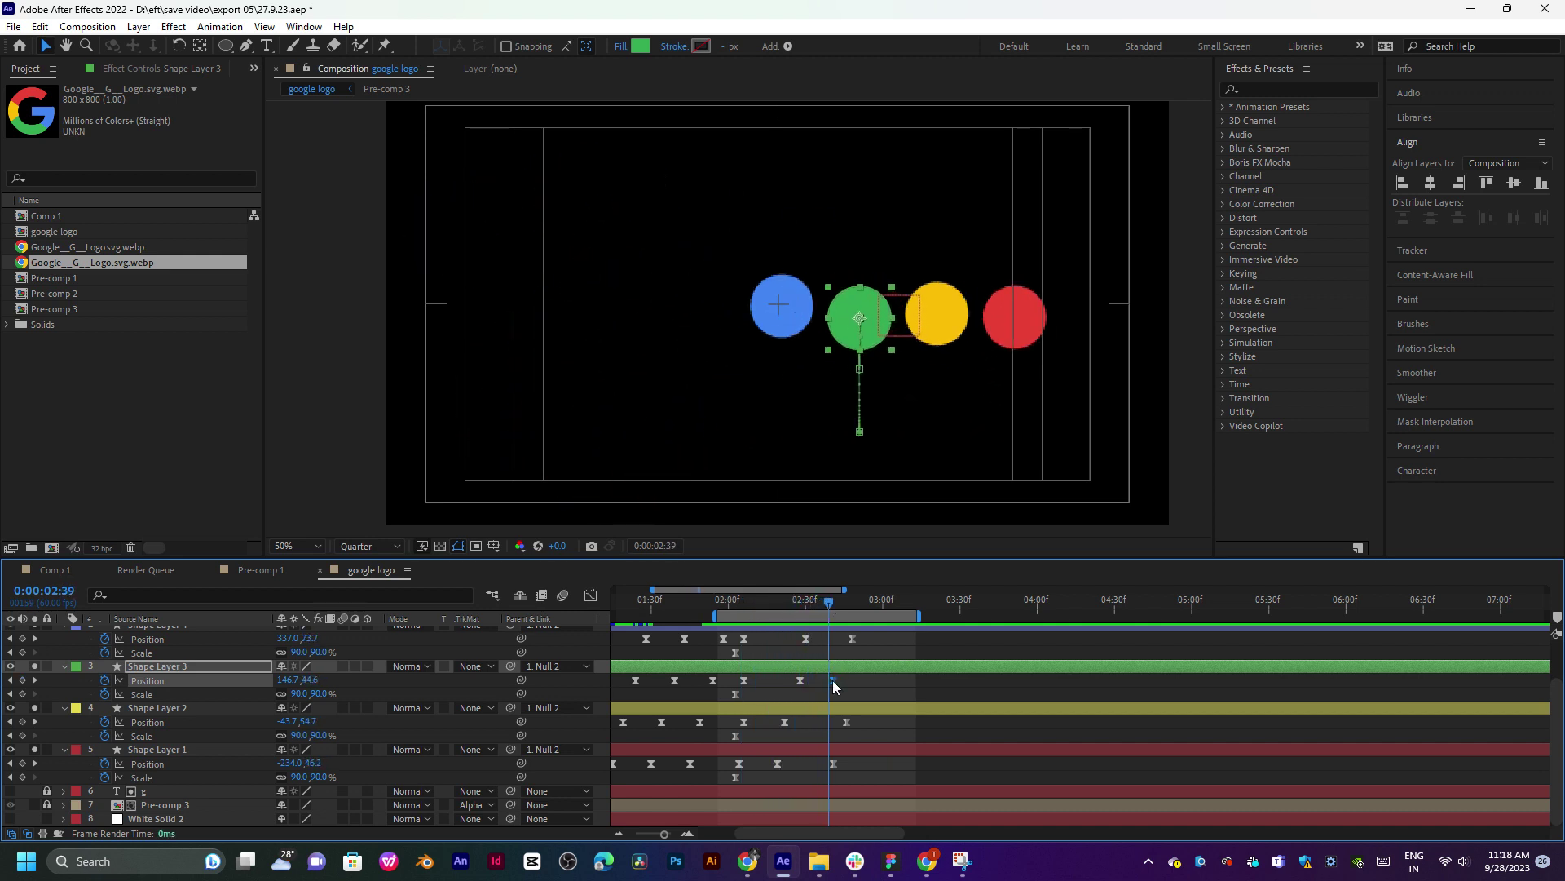
Move the green circle's last position keyframe to about 0:00:02:48 and retime the preceding green and last two blue position keyframes earlier.
left_click_drag(833, 680, 874, 678)
mouse_move(815, 600)
left_mouse_down()
mouse_move(798, 610)
mouse_move(841, 610)
mouse_move(819, 619)
left_mouse_up()
key("space")
left_click_drag(874, 678, 787, 683)
left_click_drag(762, 605, 777, 648)
scroll(782, 661, "up", 2)
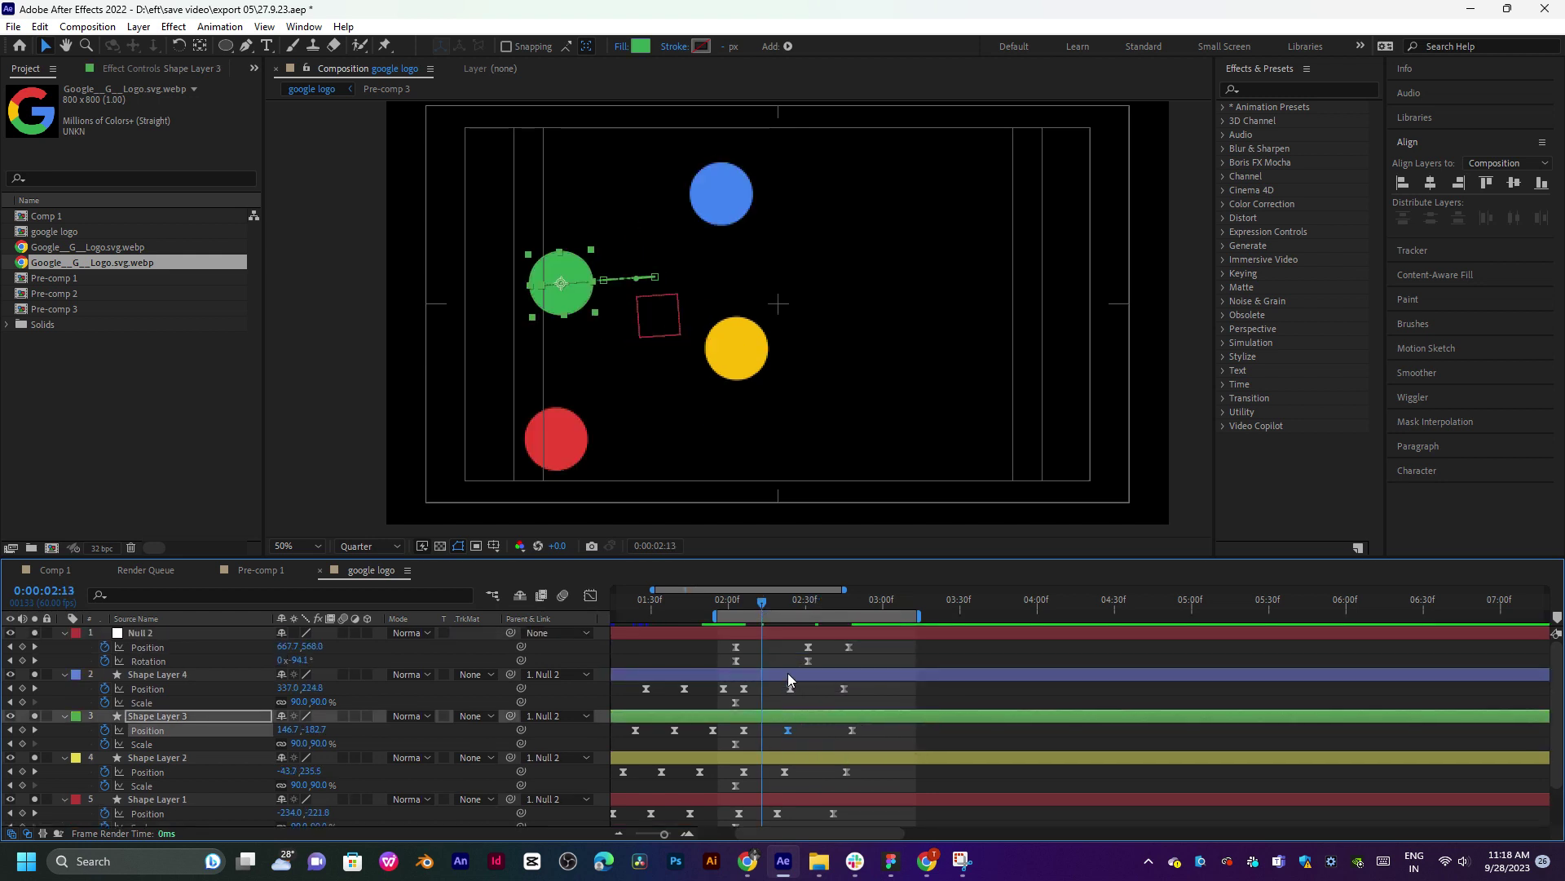
scroll(788, 673, "down", 2)
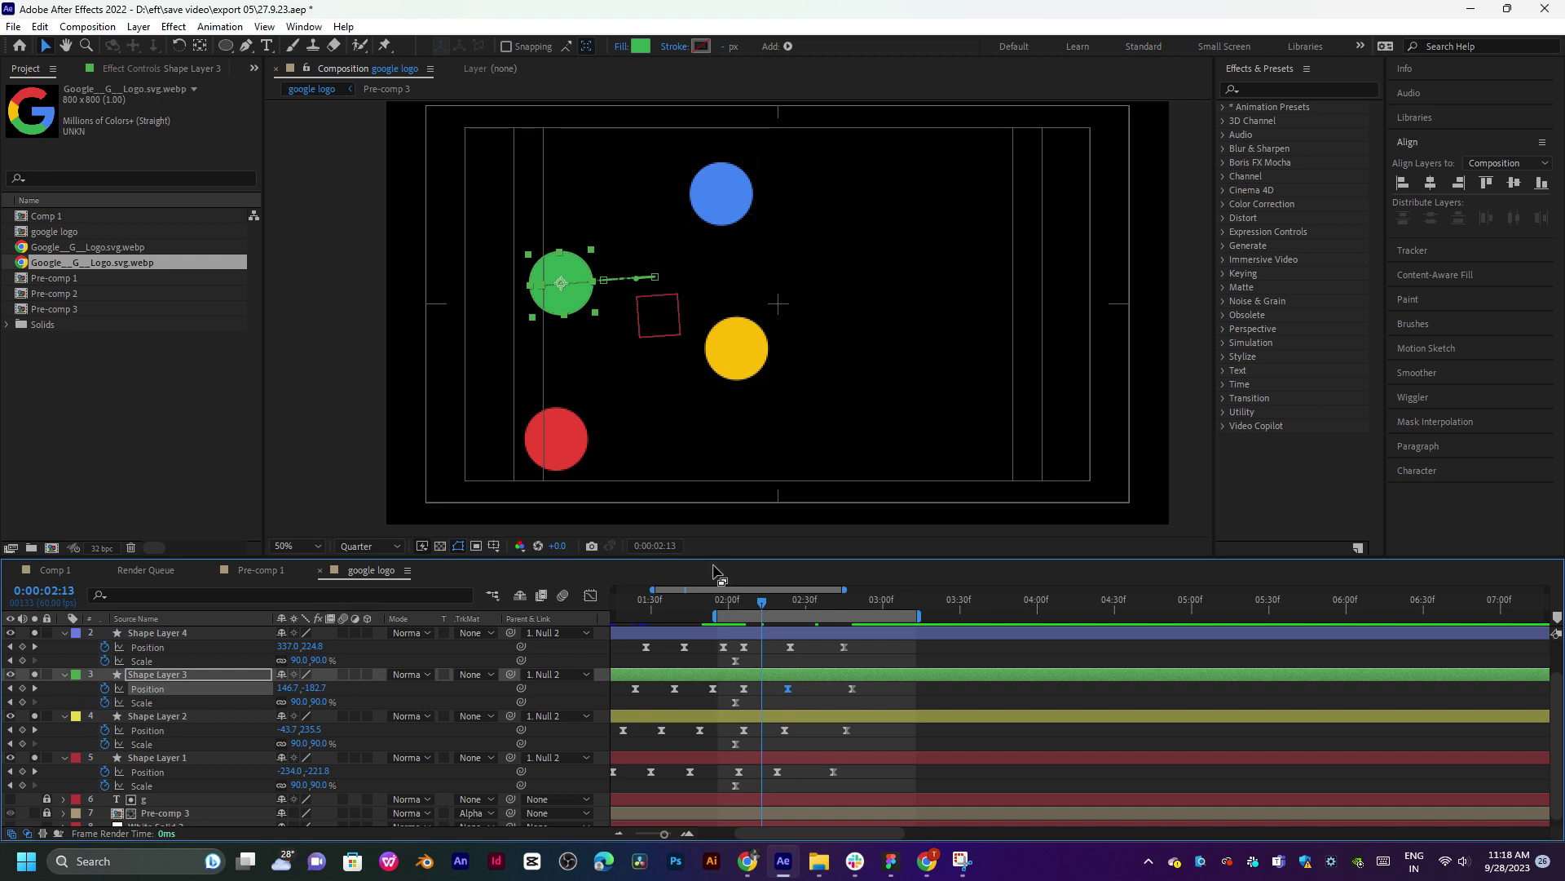
Enlarge the timeline area, play back from 0:00:02:01 and scrub to 0:00:02:48 to check the circles' timing.
left_click_drag(723, 555, 723, 534)
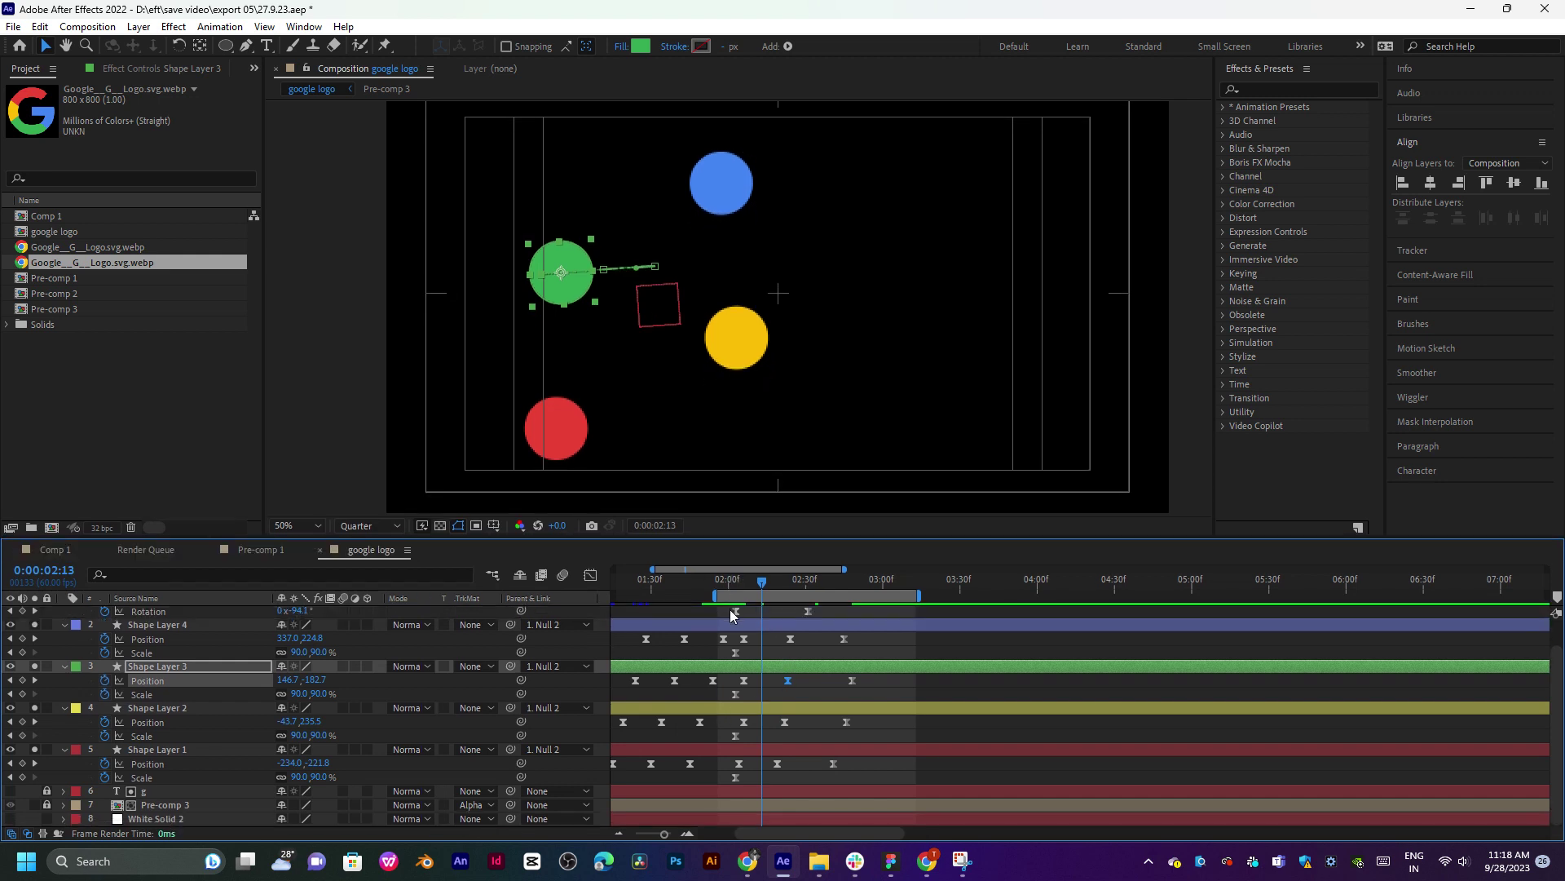
scroll(562, 743, "up", 2)
left_click(731, 587)
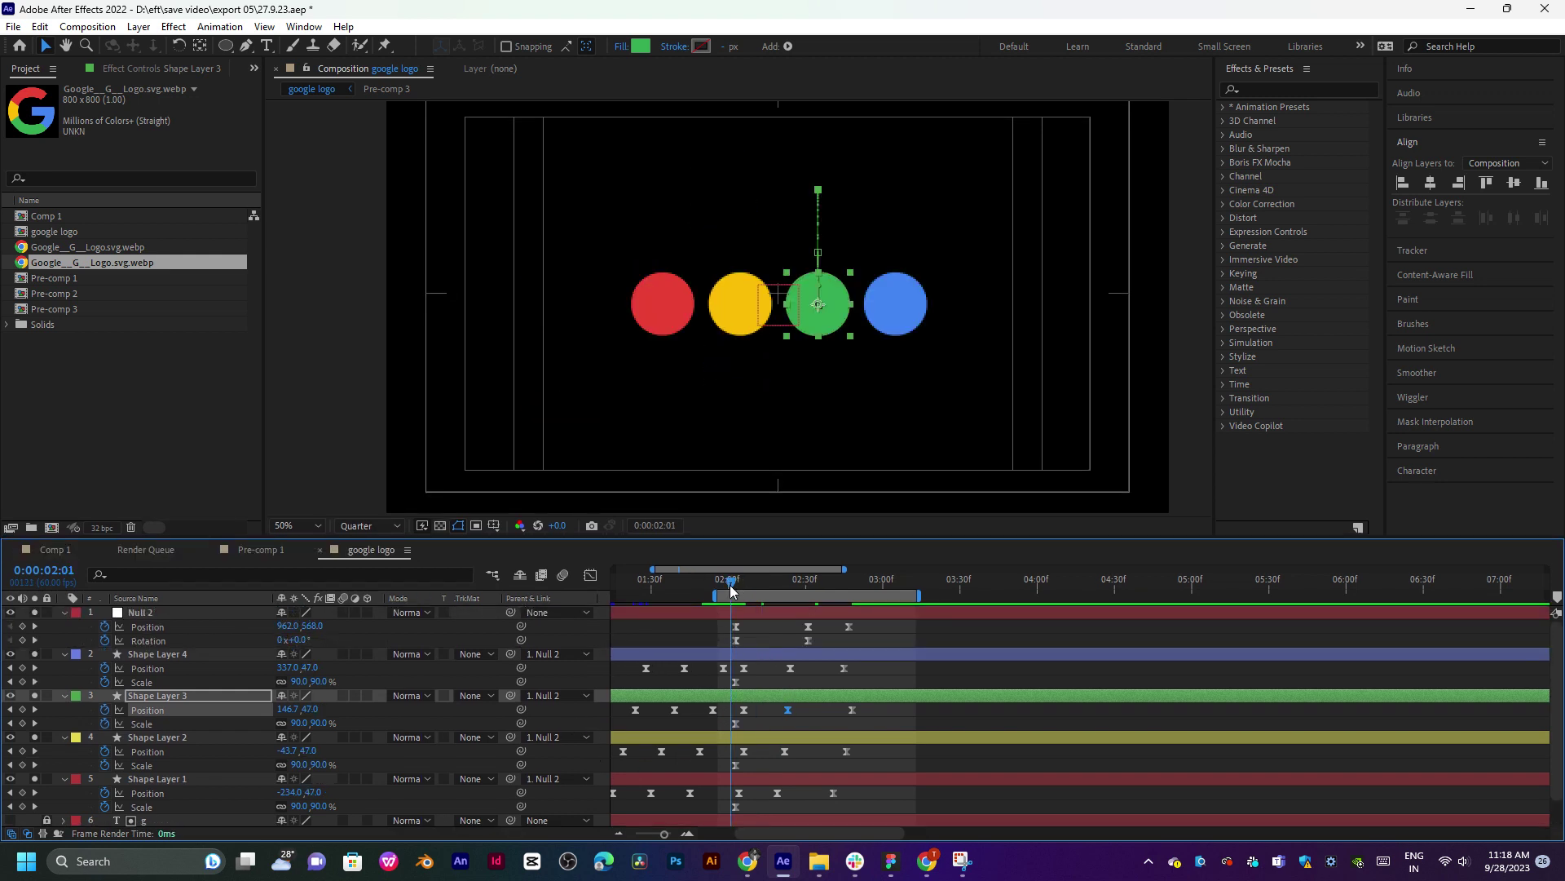
key("space")
left_click_drag(731, 591, 851, 599)
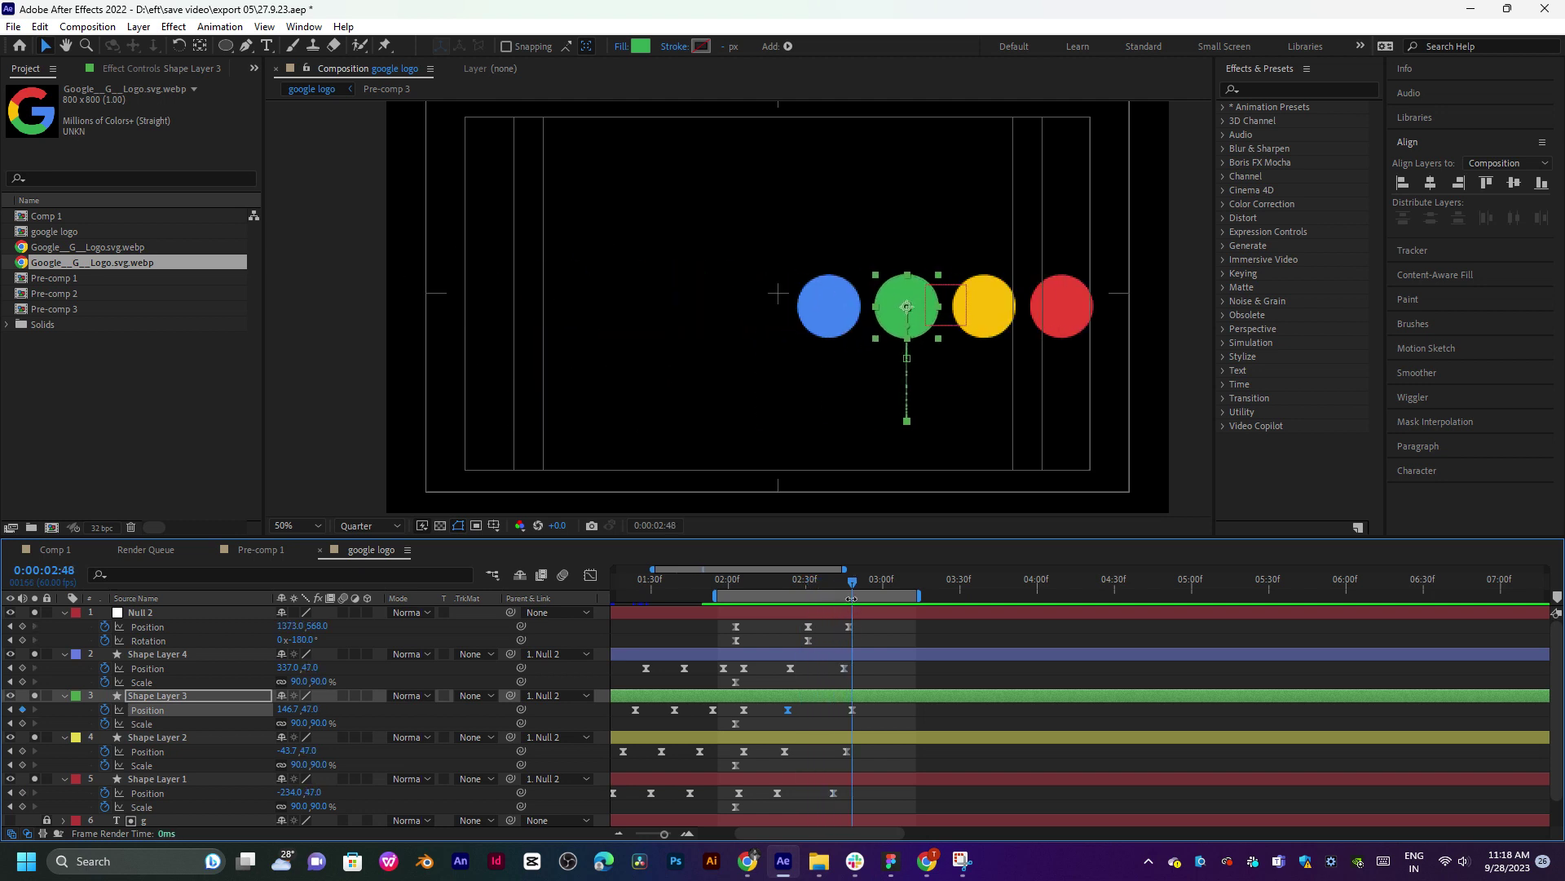
Move the last position keyframes of the green, yellow and red circles slightly earlier and play back the realignment.
left_click_drag(853, 711, 828, 794)
left_click(796, 585)
key("space")
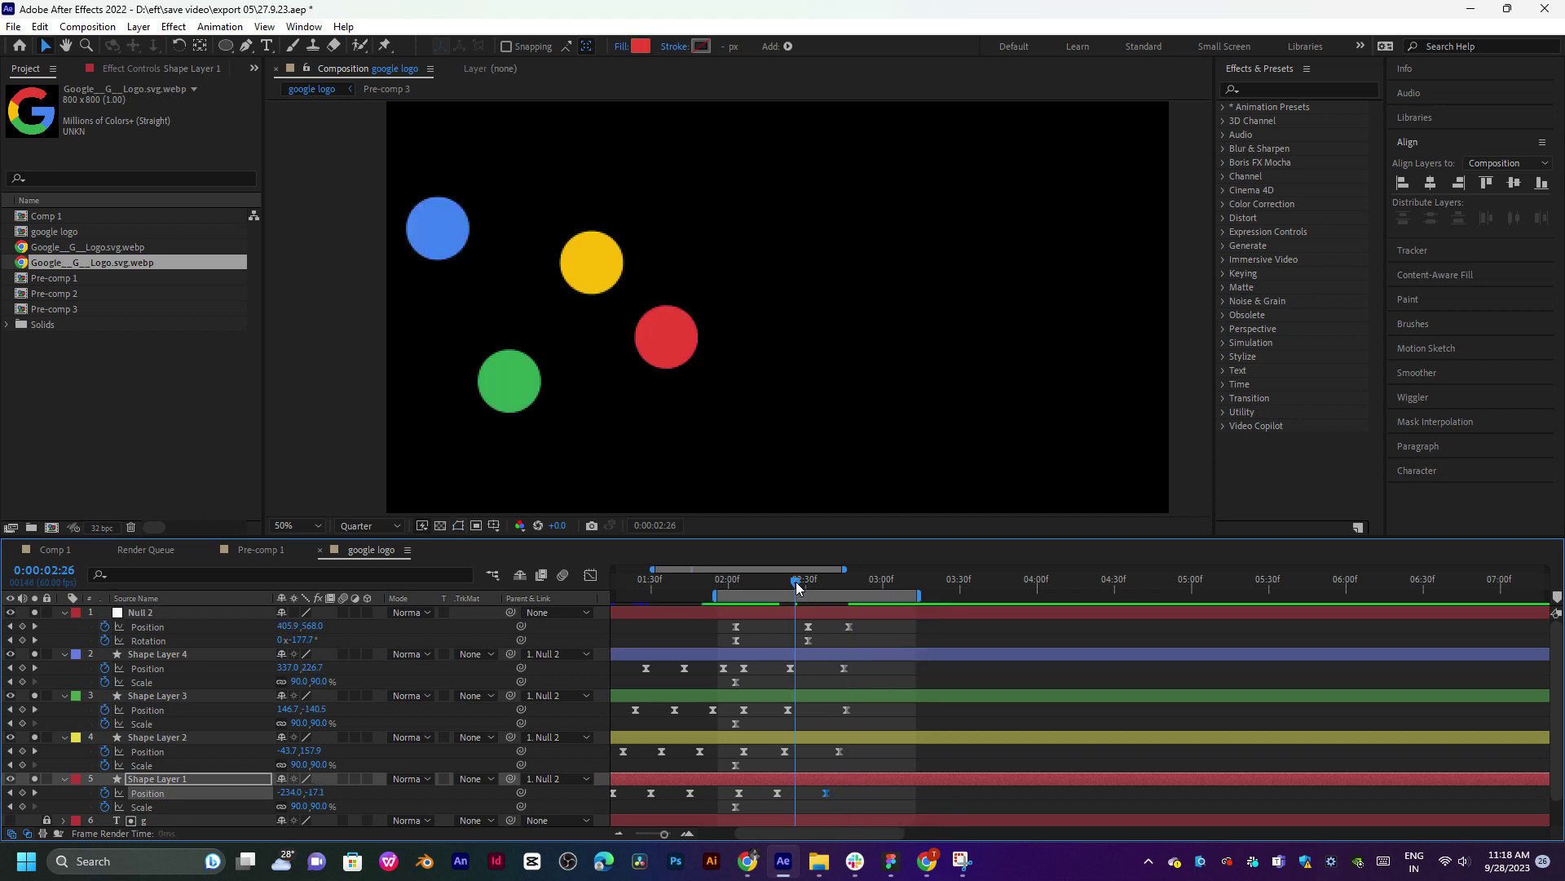
left_click_drag(770, 586, 865, 592)
key("space")
key("space")
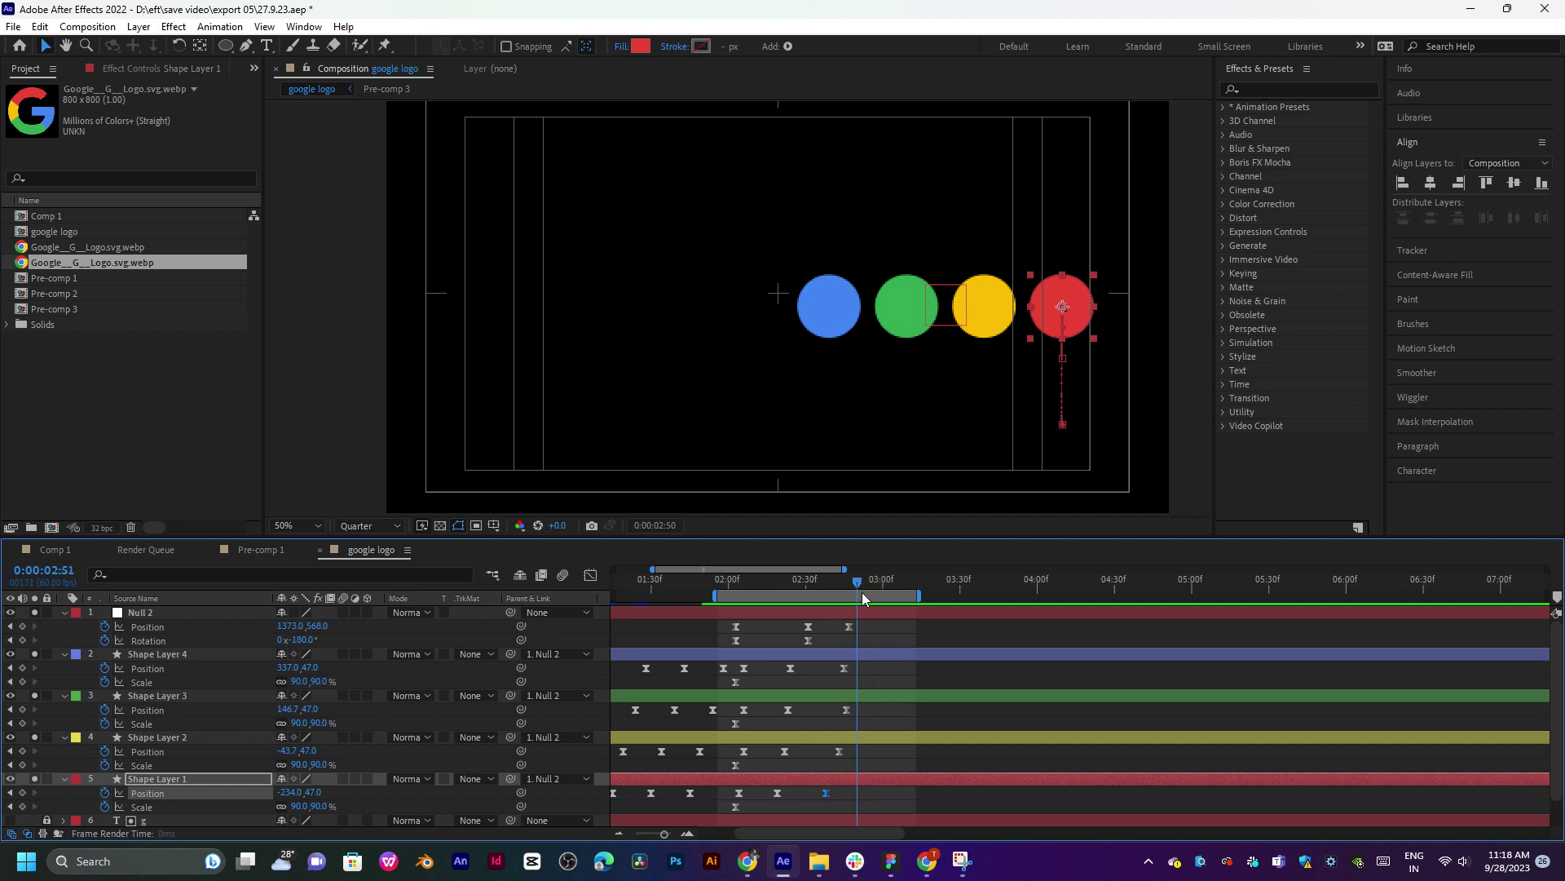
Turn off solo on the four circle layers and play back the animation together with the G logo.
scroll(227, 775, "down", 2)
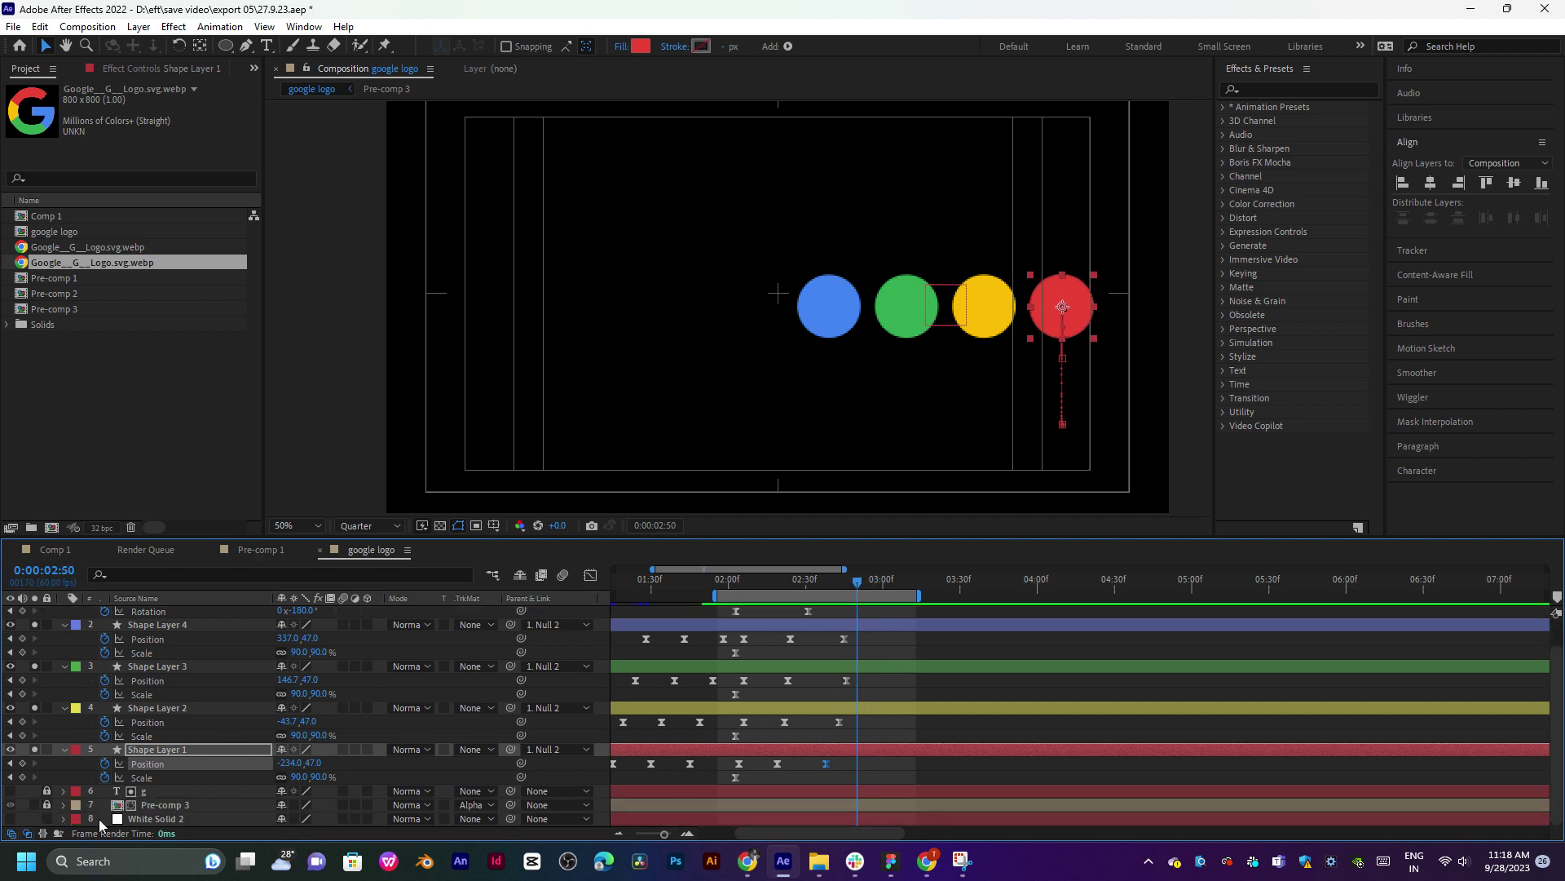
left_click(35, 750)
left_click(35, 709)
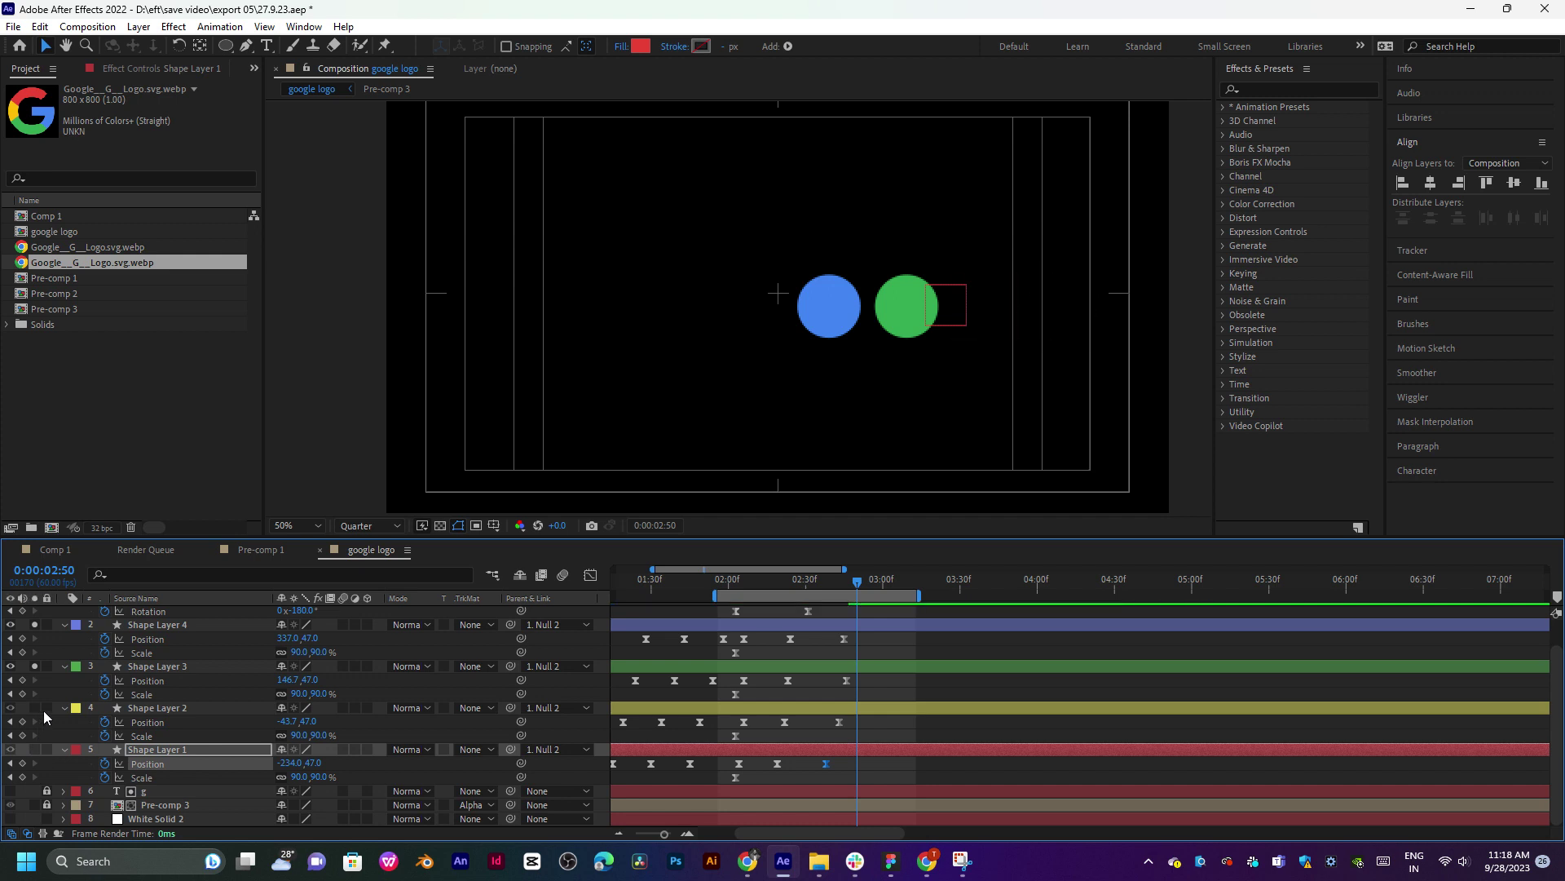
left_click(35, 666)
left_click(34, 625)
scroll(88, 708, "up", 2)
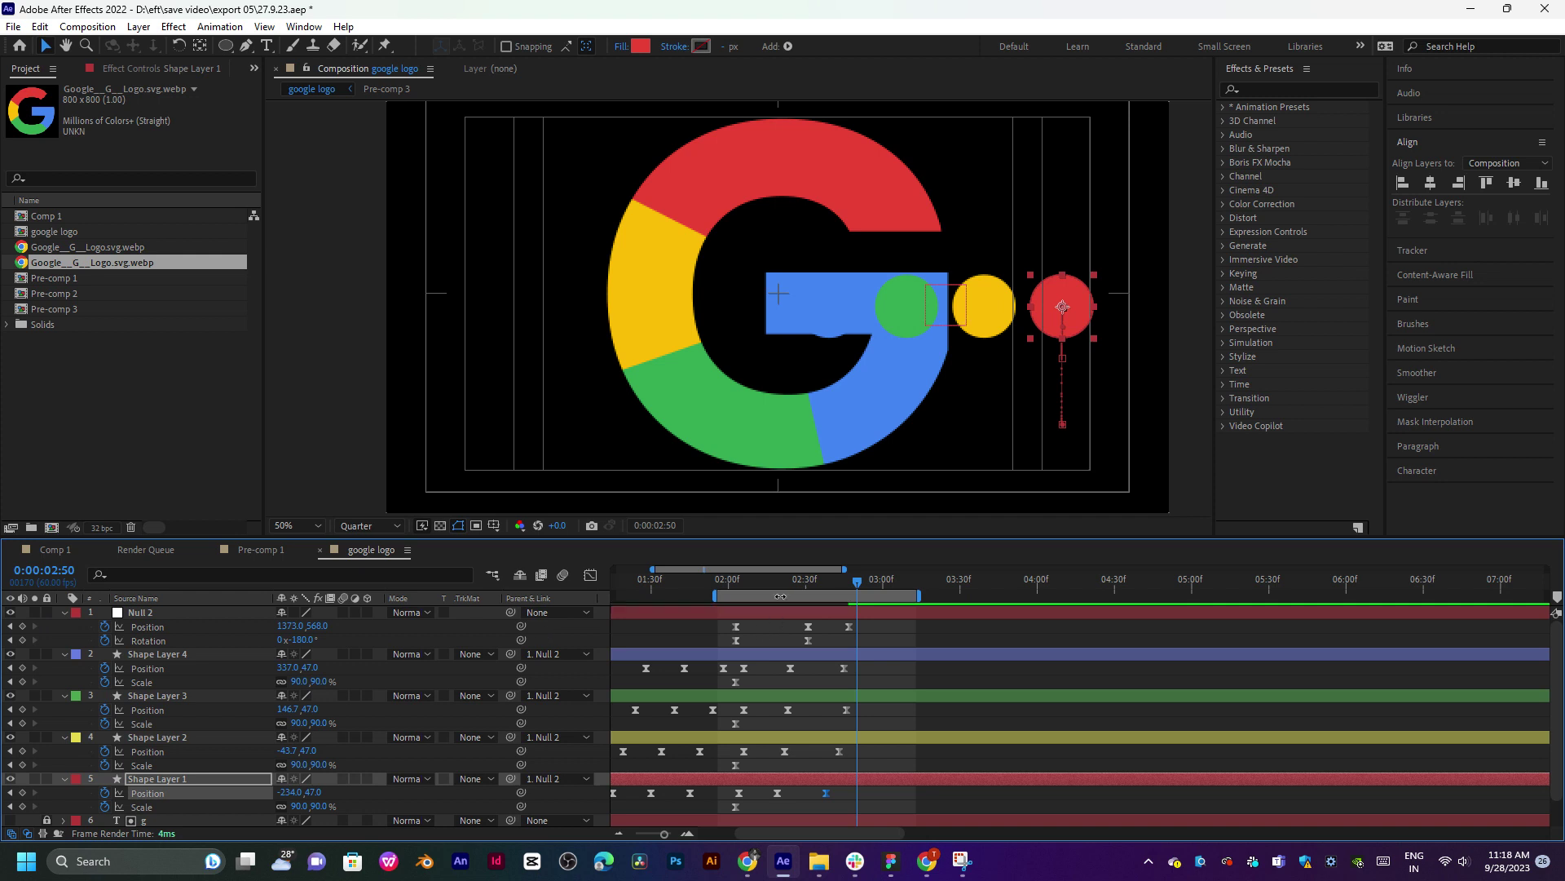
key("space")
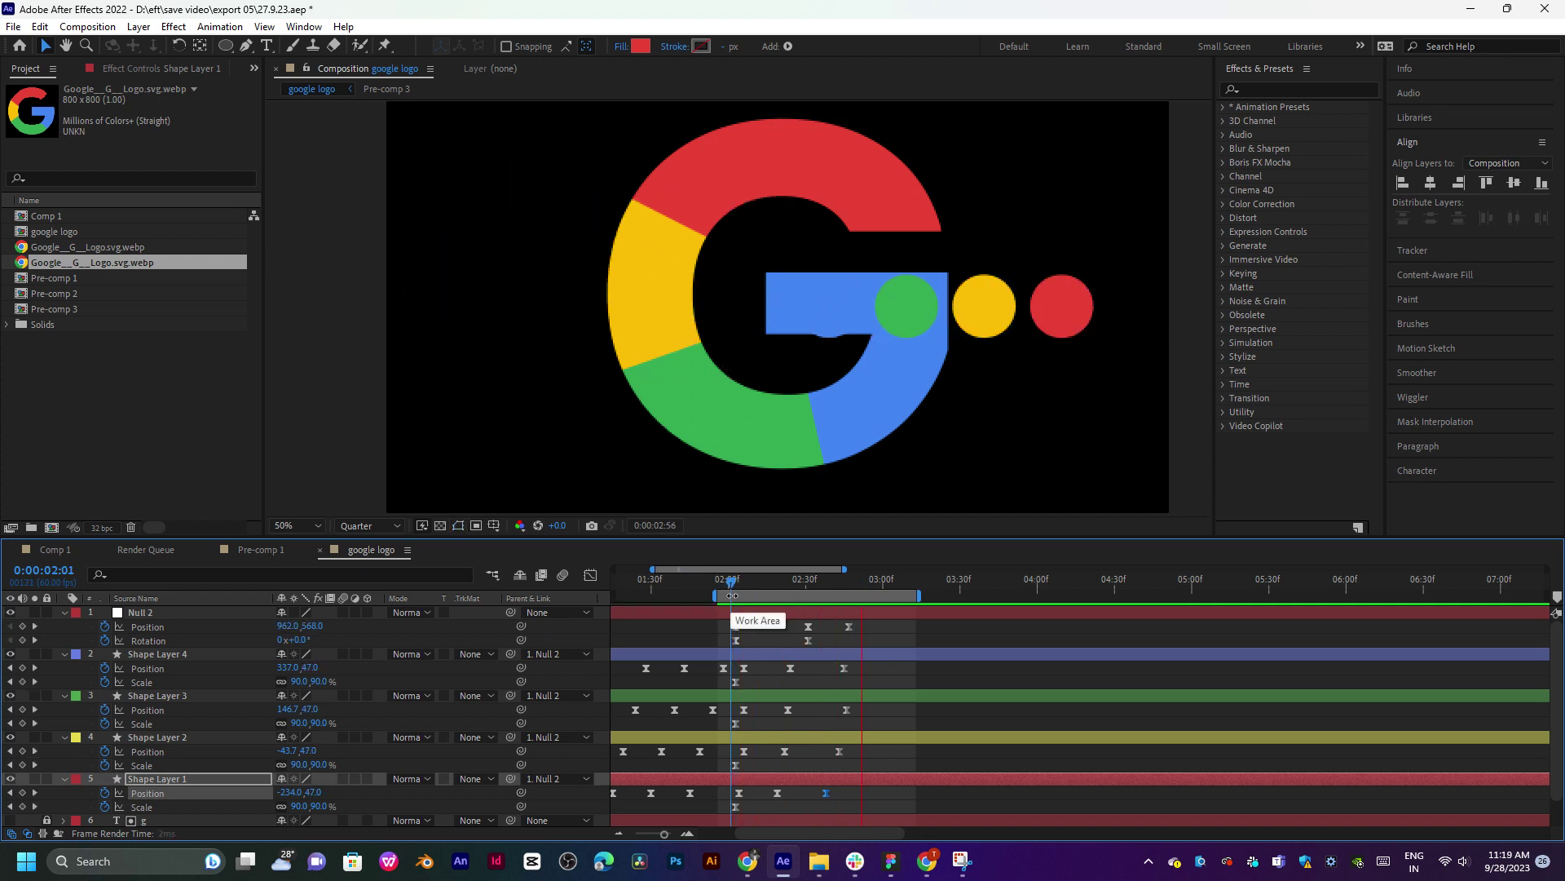
left_click_drag(732, 582, 845, 610)
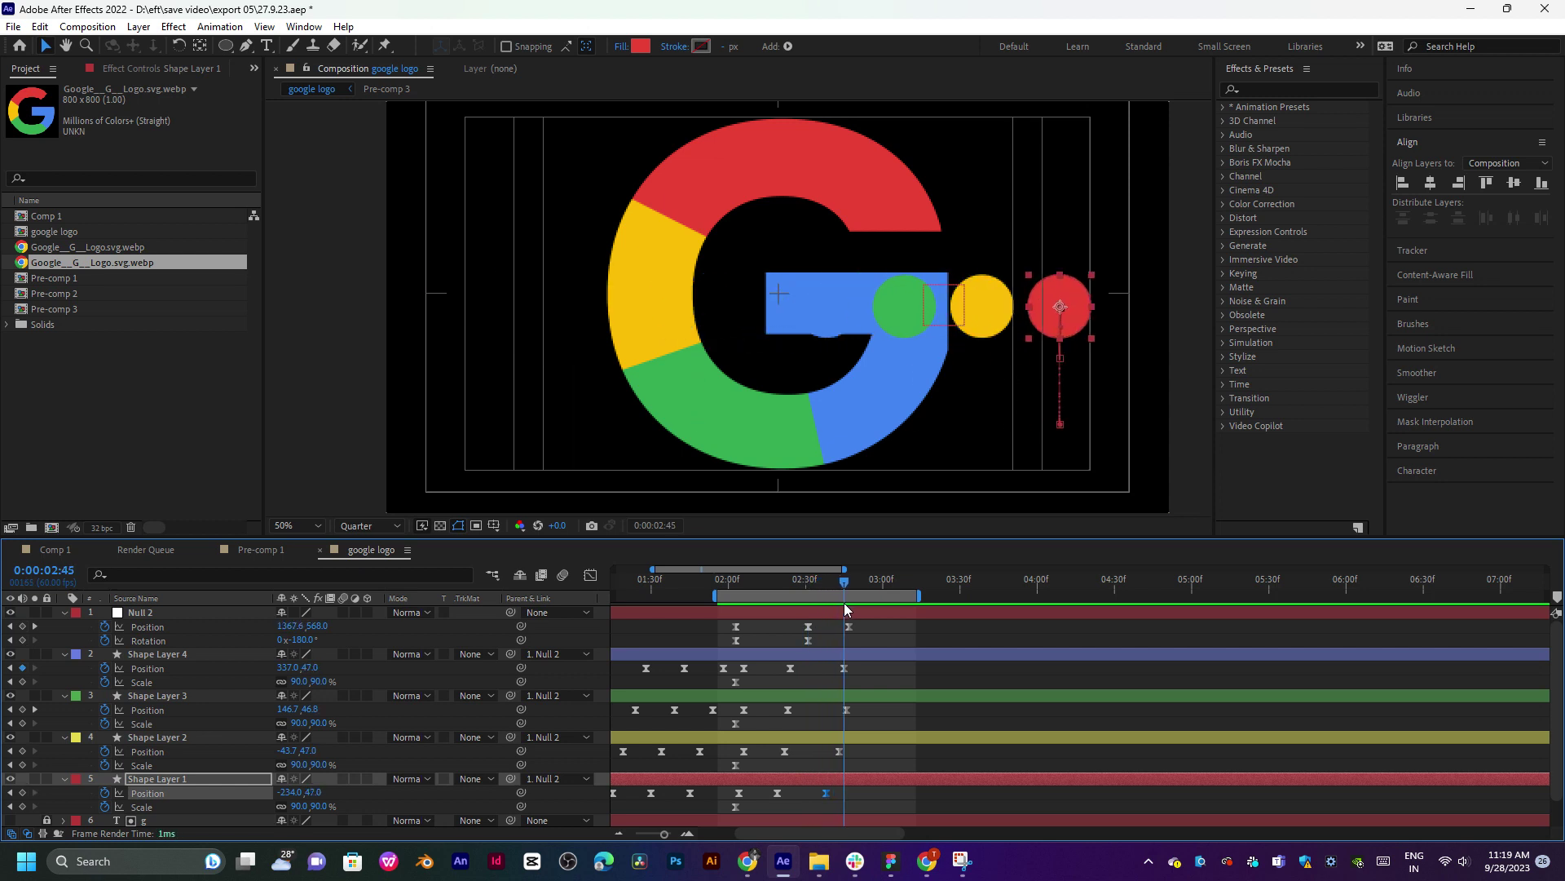
Collapse the keyframed properties of the null and the four circle layers.
left_click(206, 613)
left_click(179, 783, "shift")
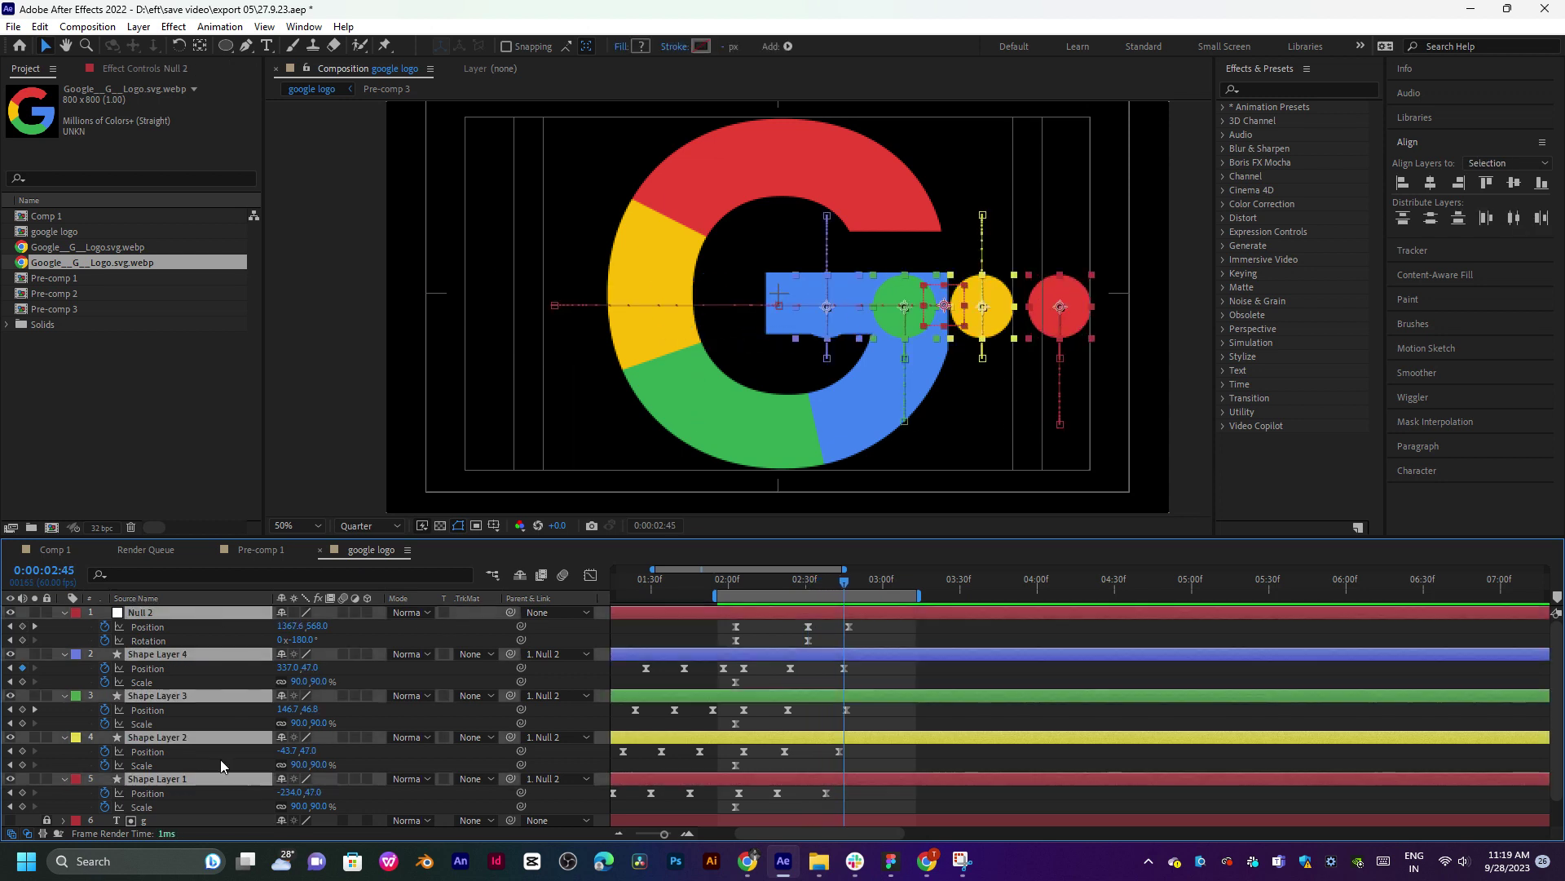
key("u")
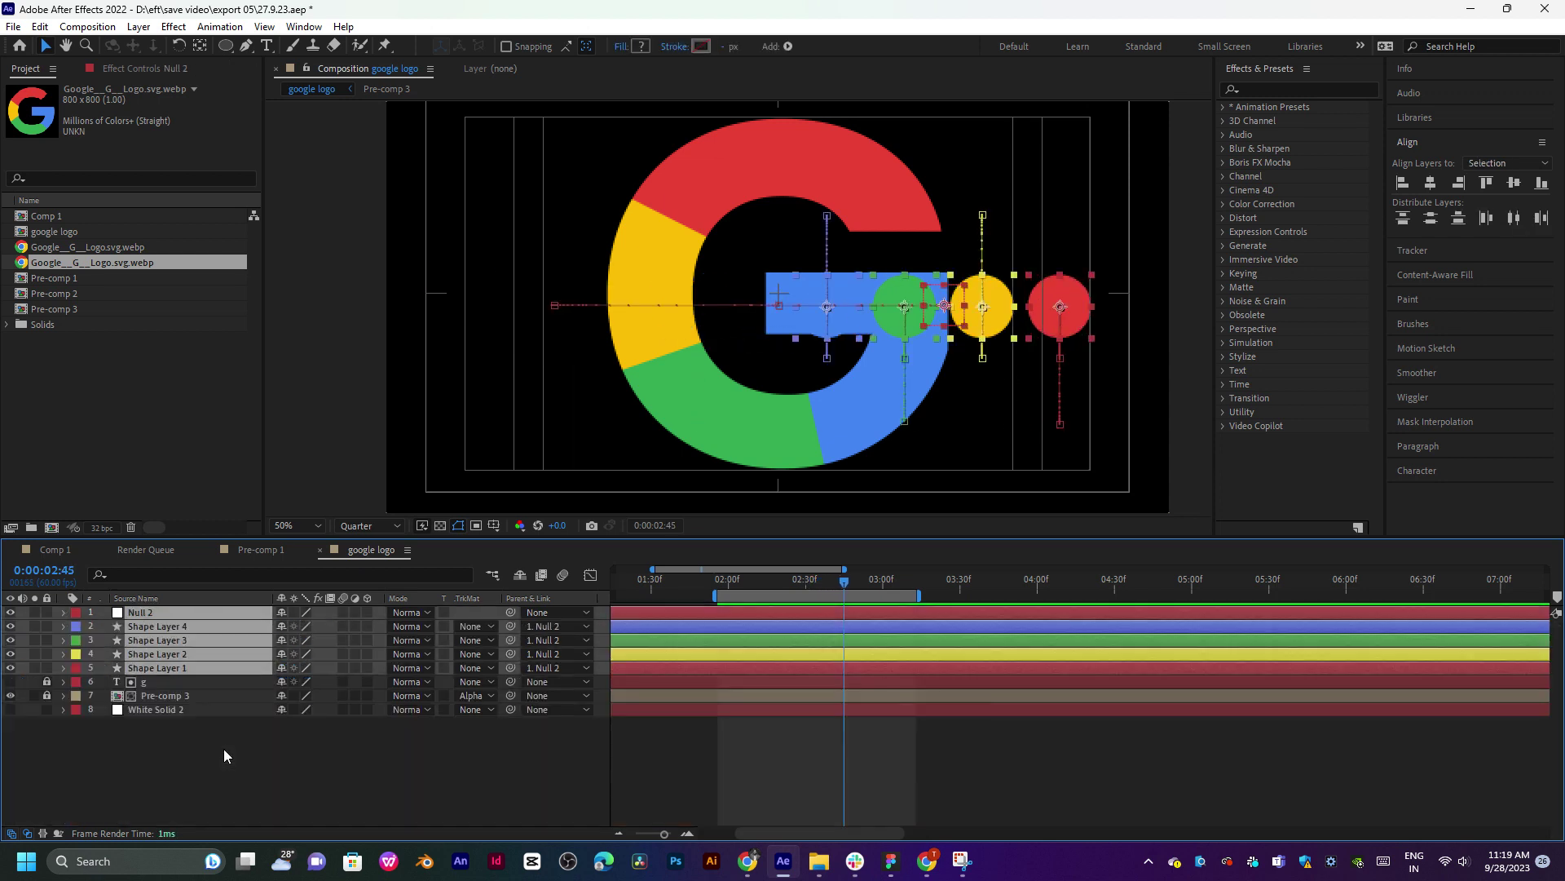
left_click(224, 757)
key("space")
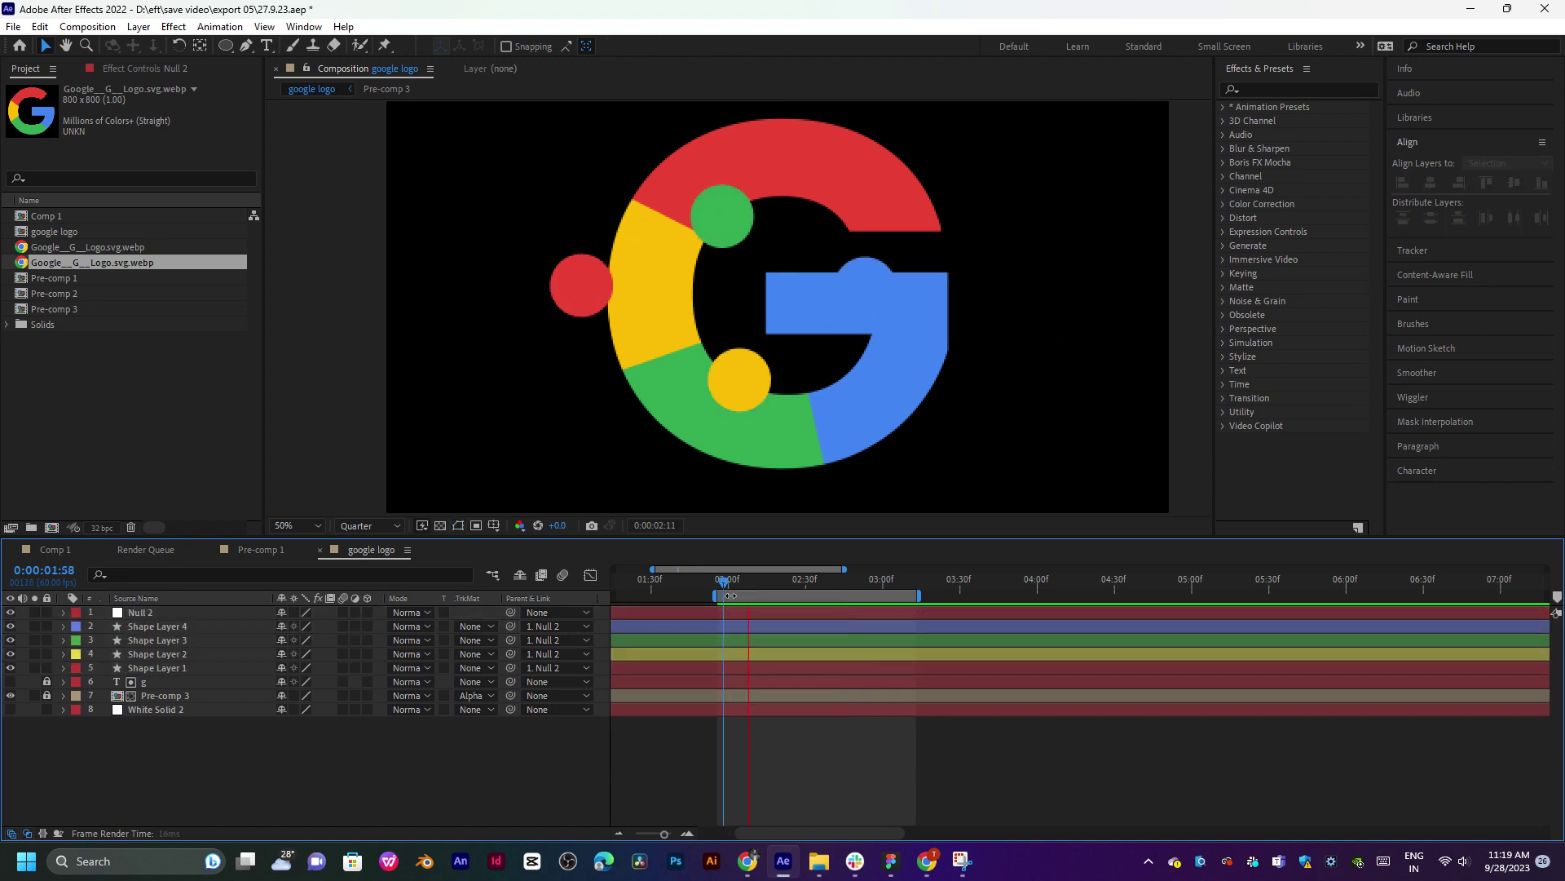
Pre-compose the null and the four circle layers into a new composition named "log", moving all attributes into it.
left_click(181, 627)
left_click(174, 667, "shift")
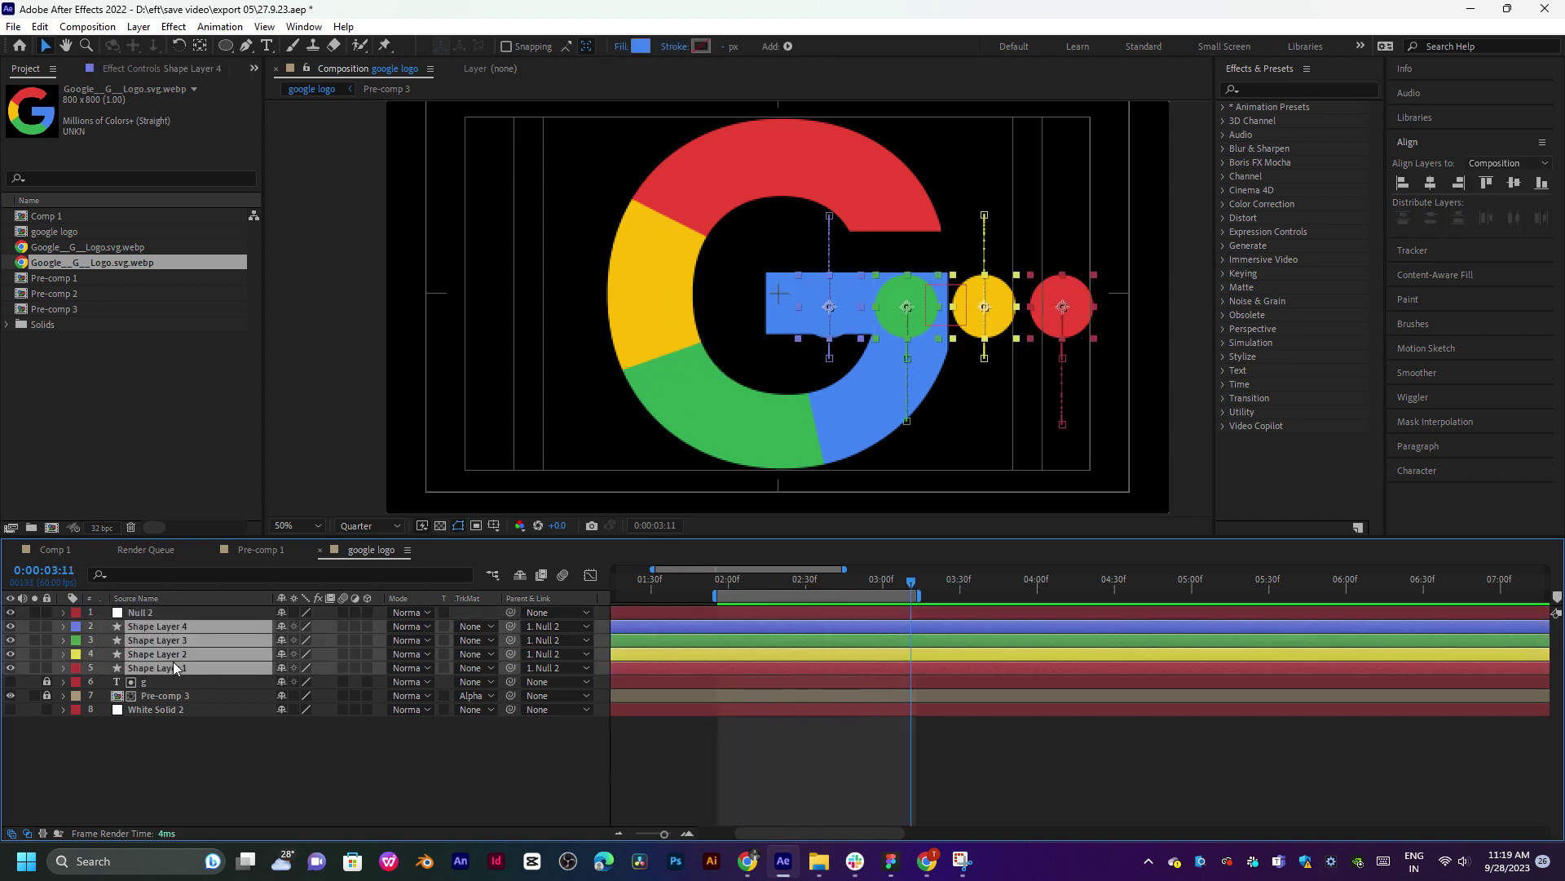
left_click(171, 616, "shift")
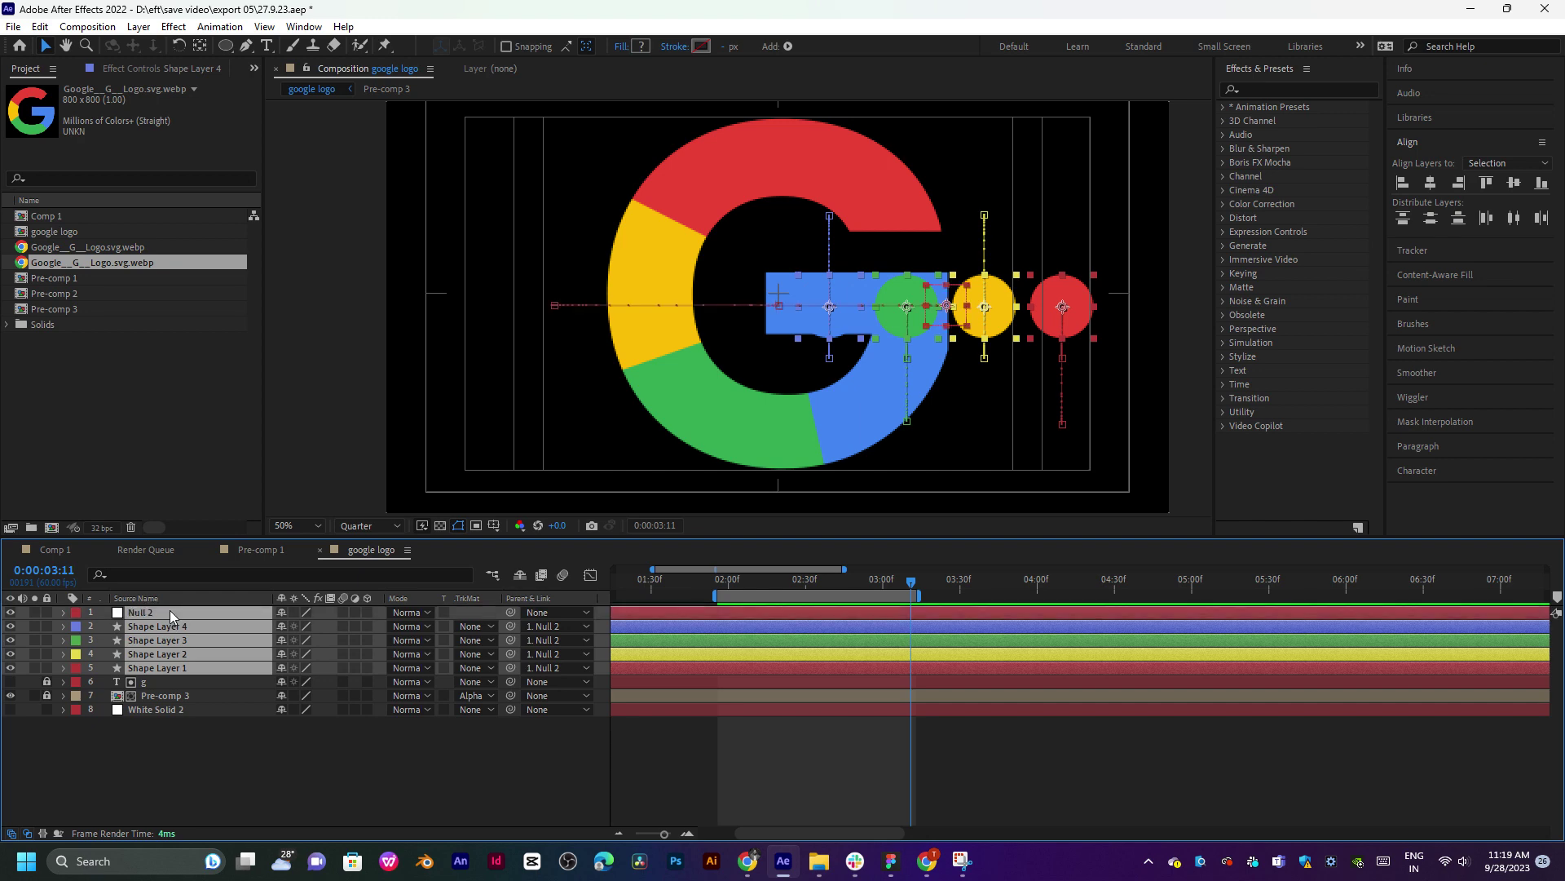
right_click(171, 616)
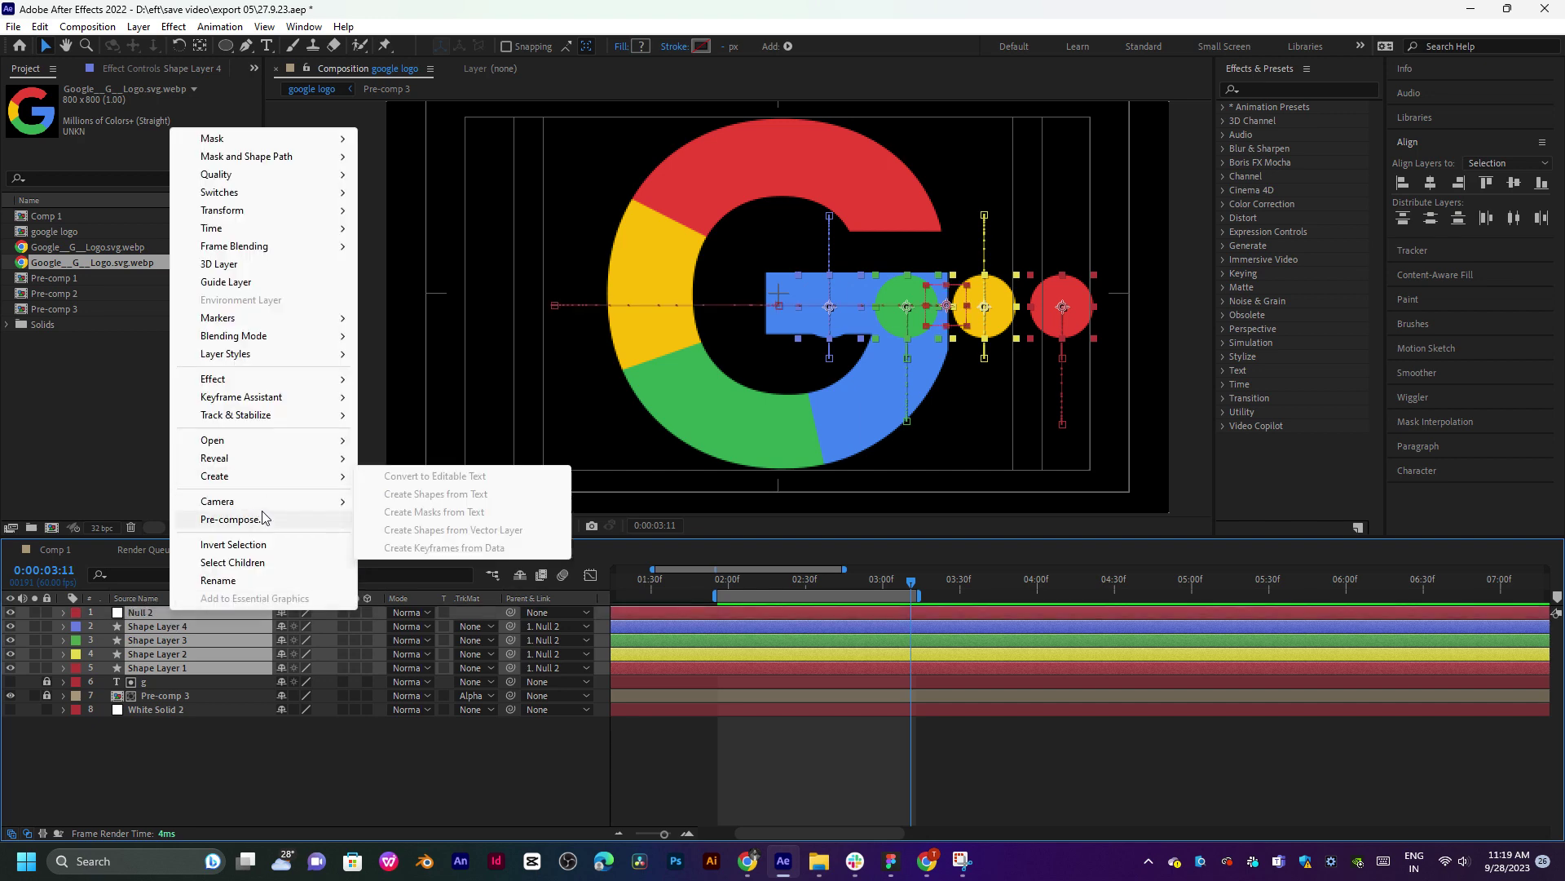
left_click(265, 519)
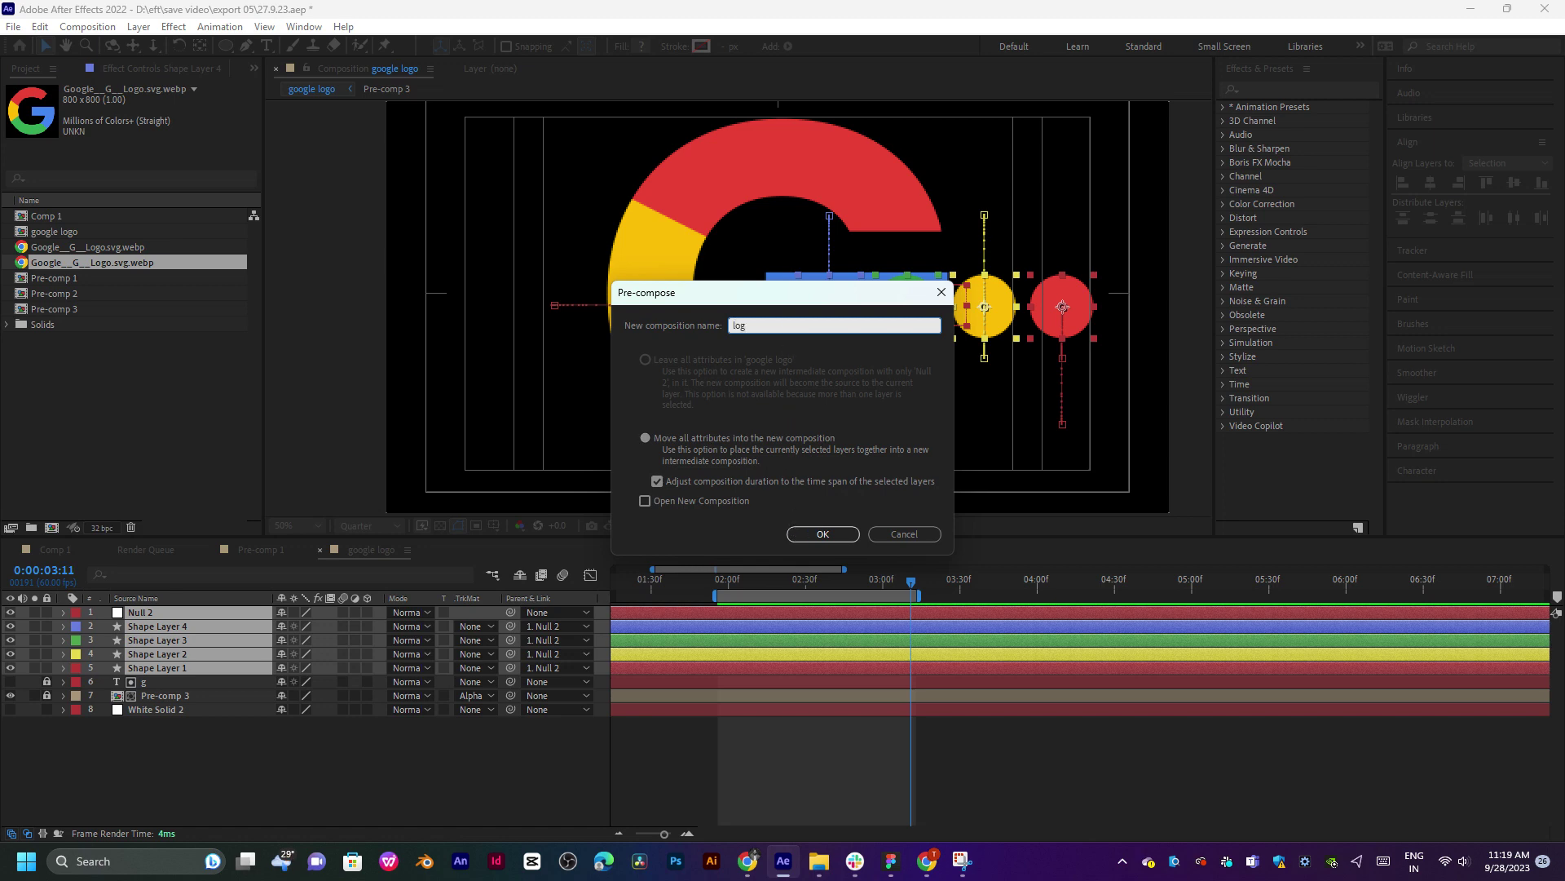
key("Return")
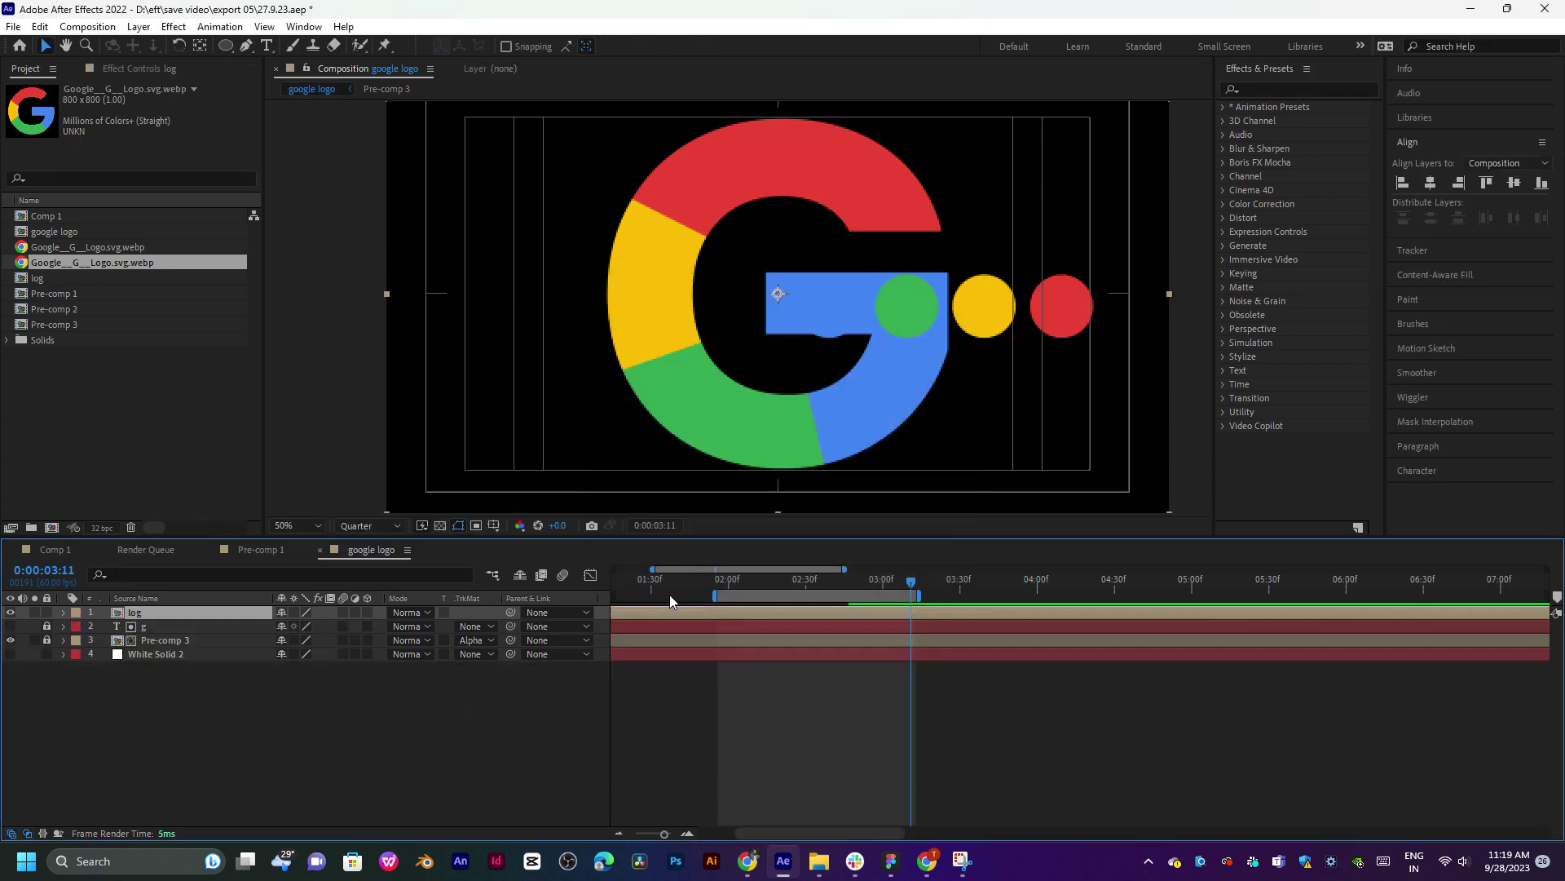
Set the work area from the composition's start to 0:00:03:49 and play back the whole animation.
left_click_drag(779, 587, 618, 627)
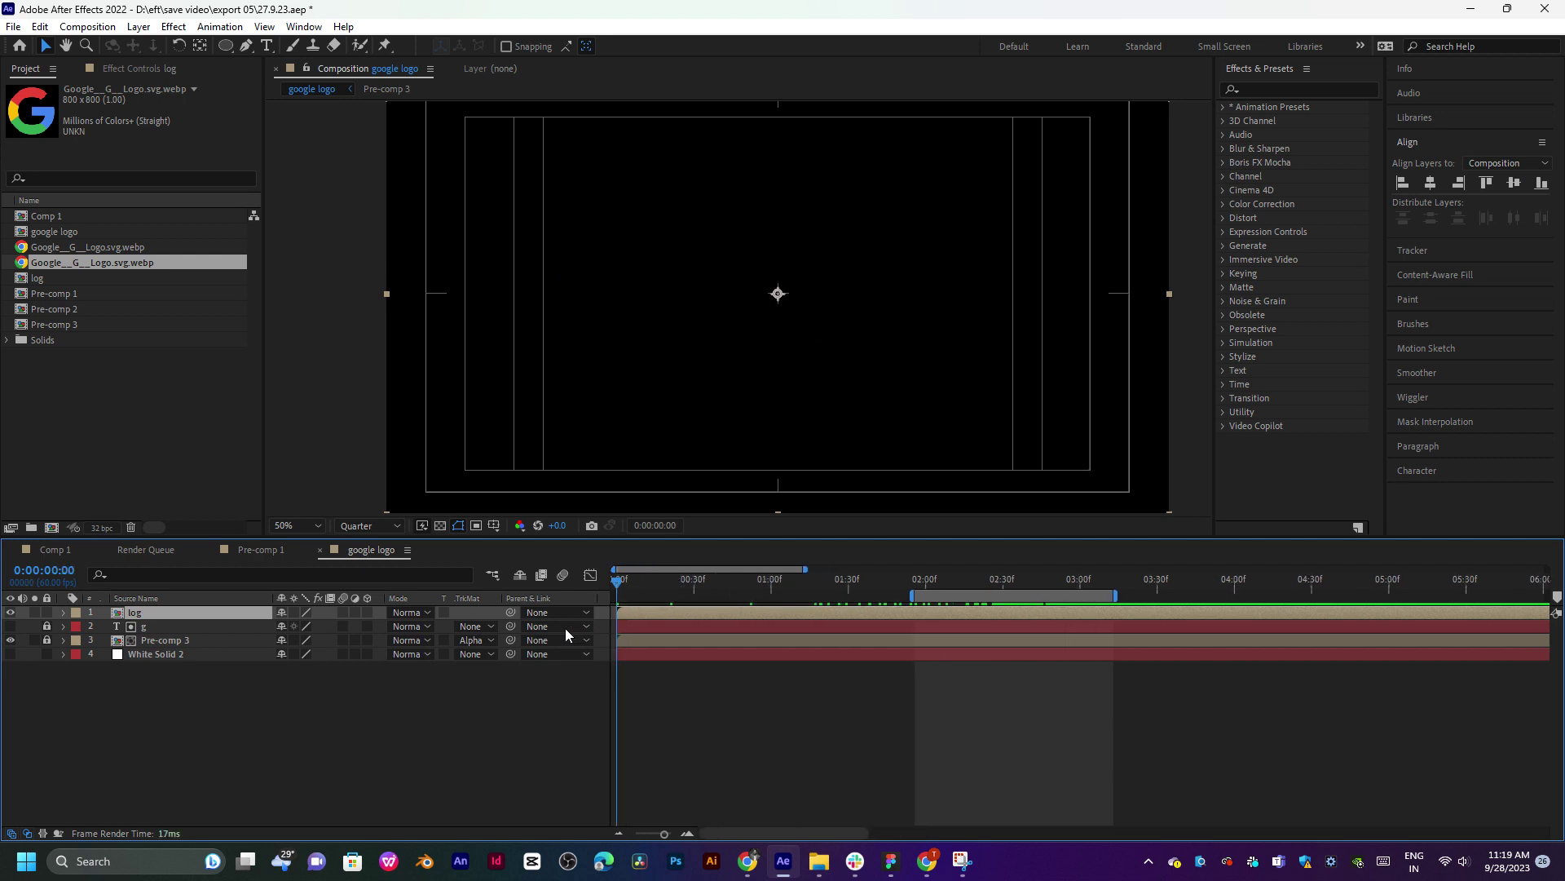
left_click_drag(929, 596, 631, 596)
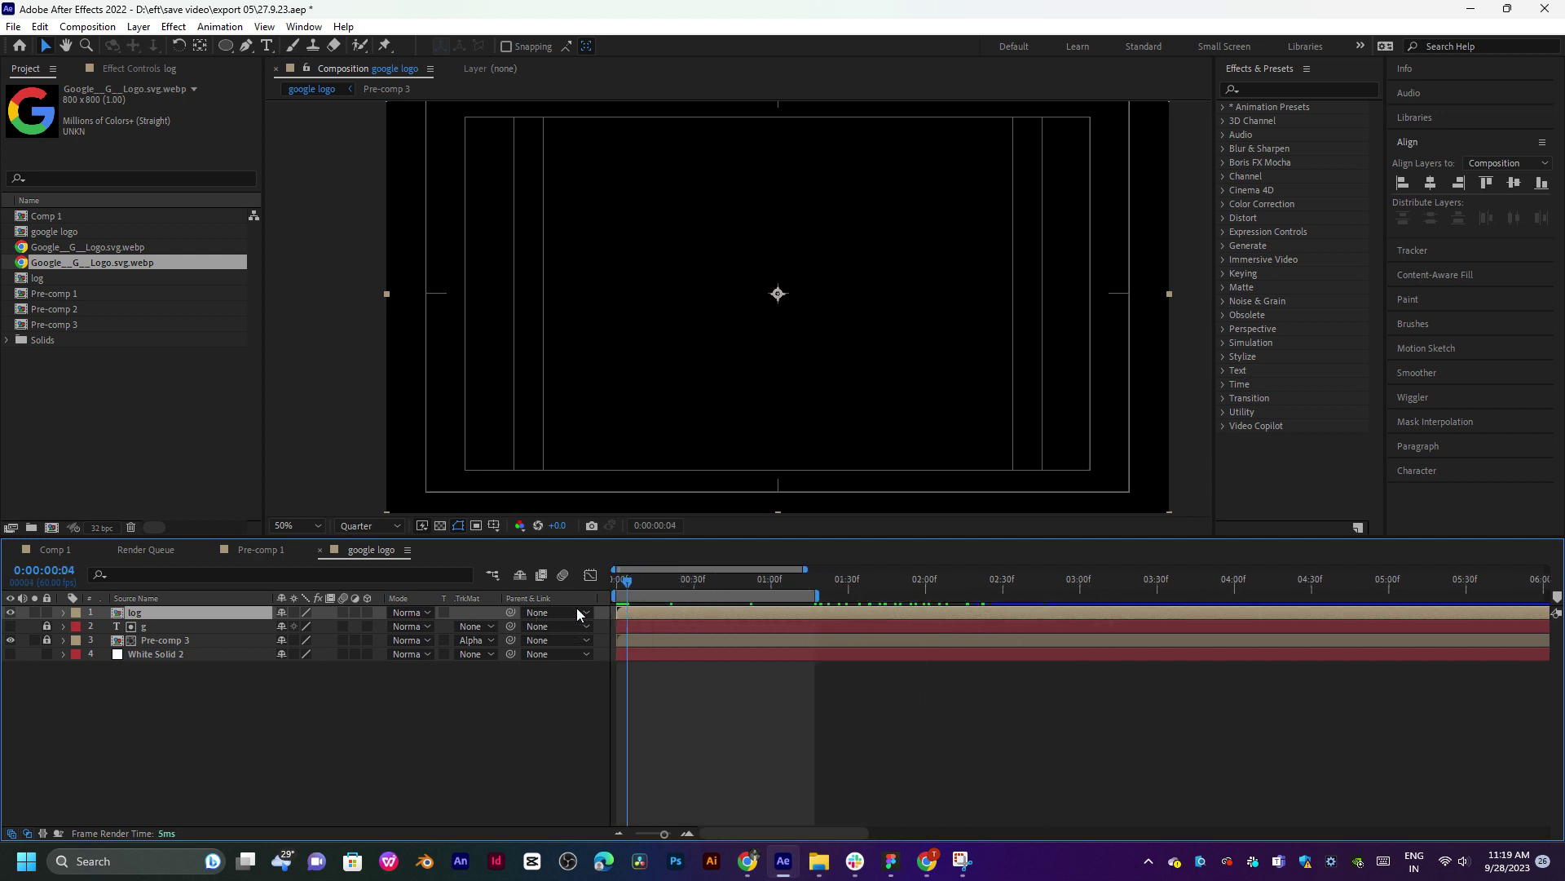
left_click_drag(813, 596, 768, 617)
left_click(1227, 584)
mouse_move(1049, 603)
left_mouse_down()
mouse_move(988, 619)
mouse_move(1075, 615)
left_mouse_up()
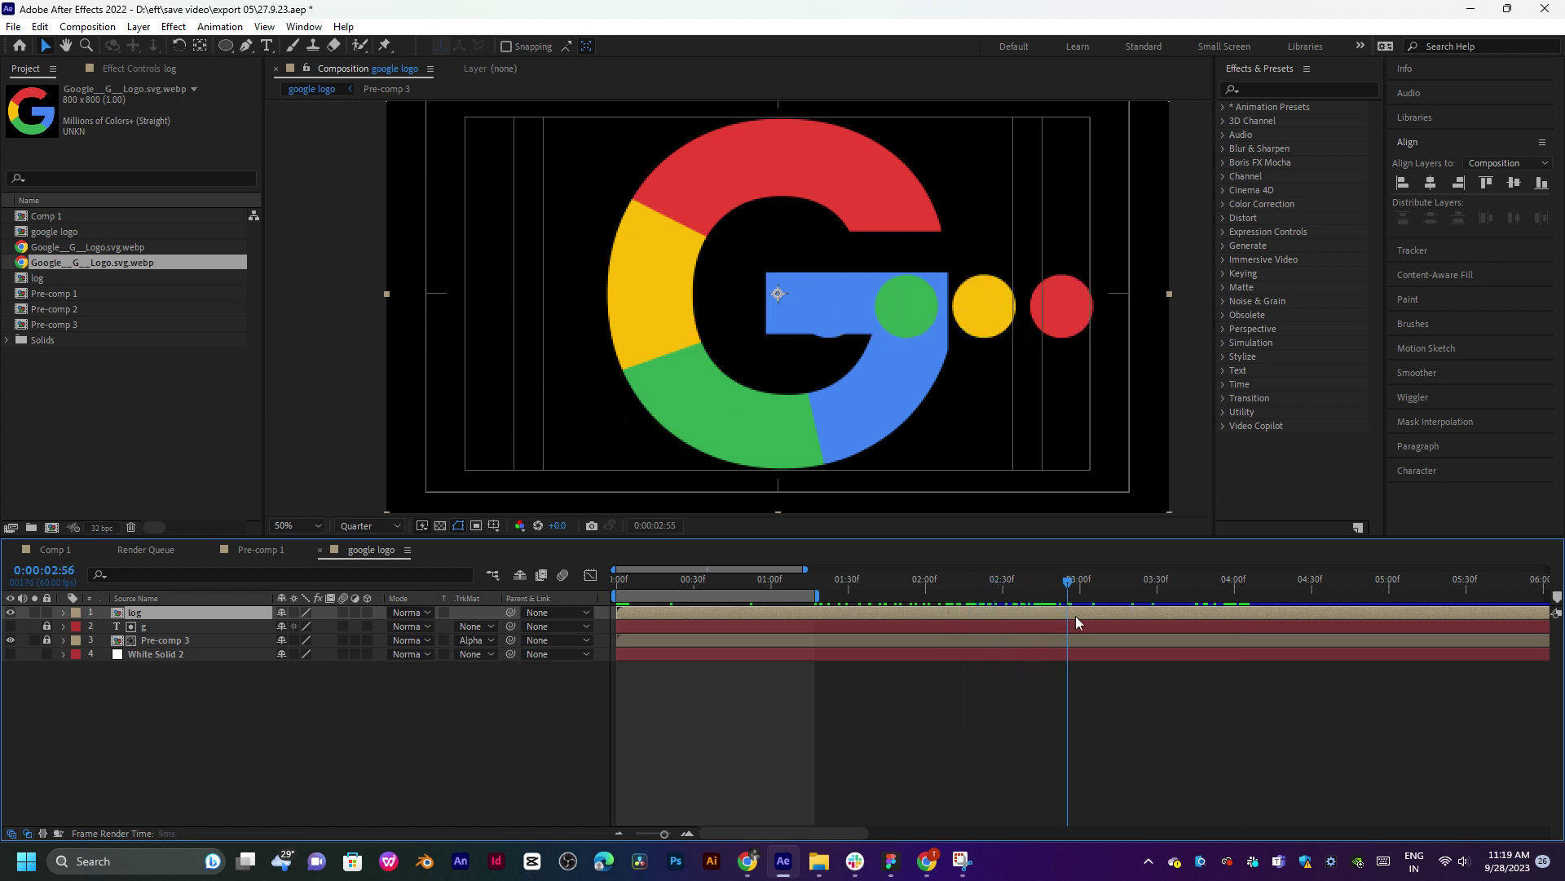
key("n")
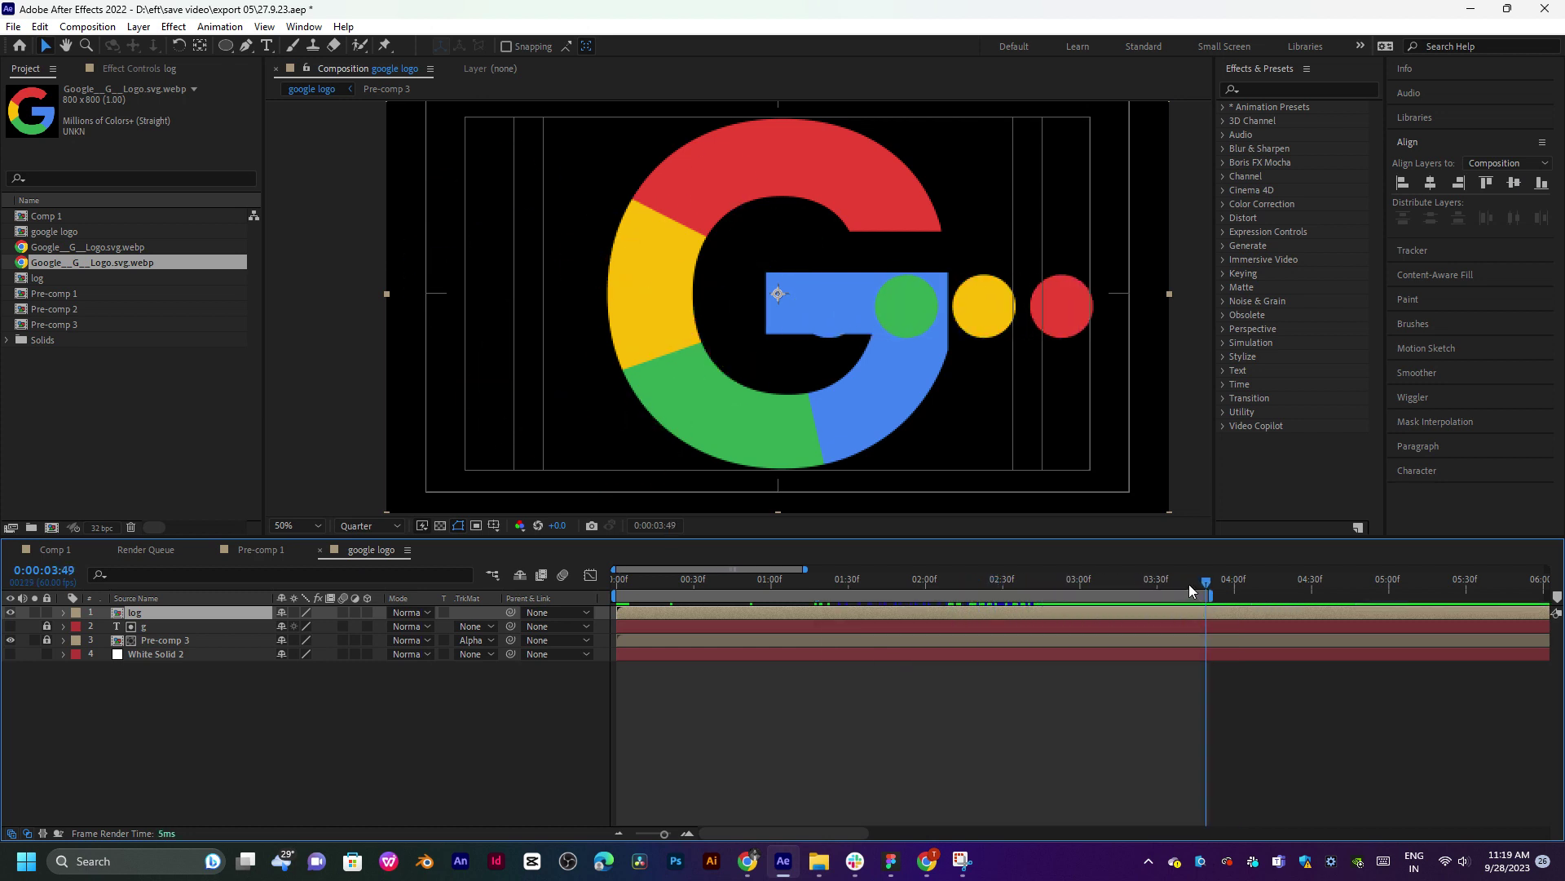
key("space")
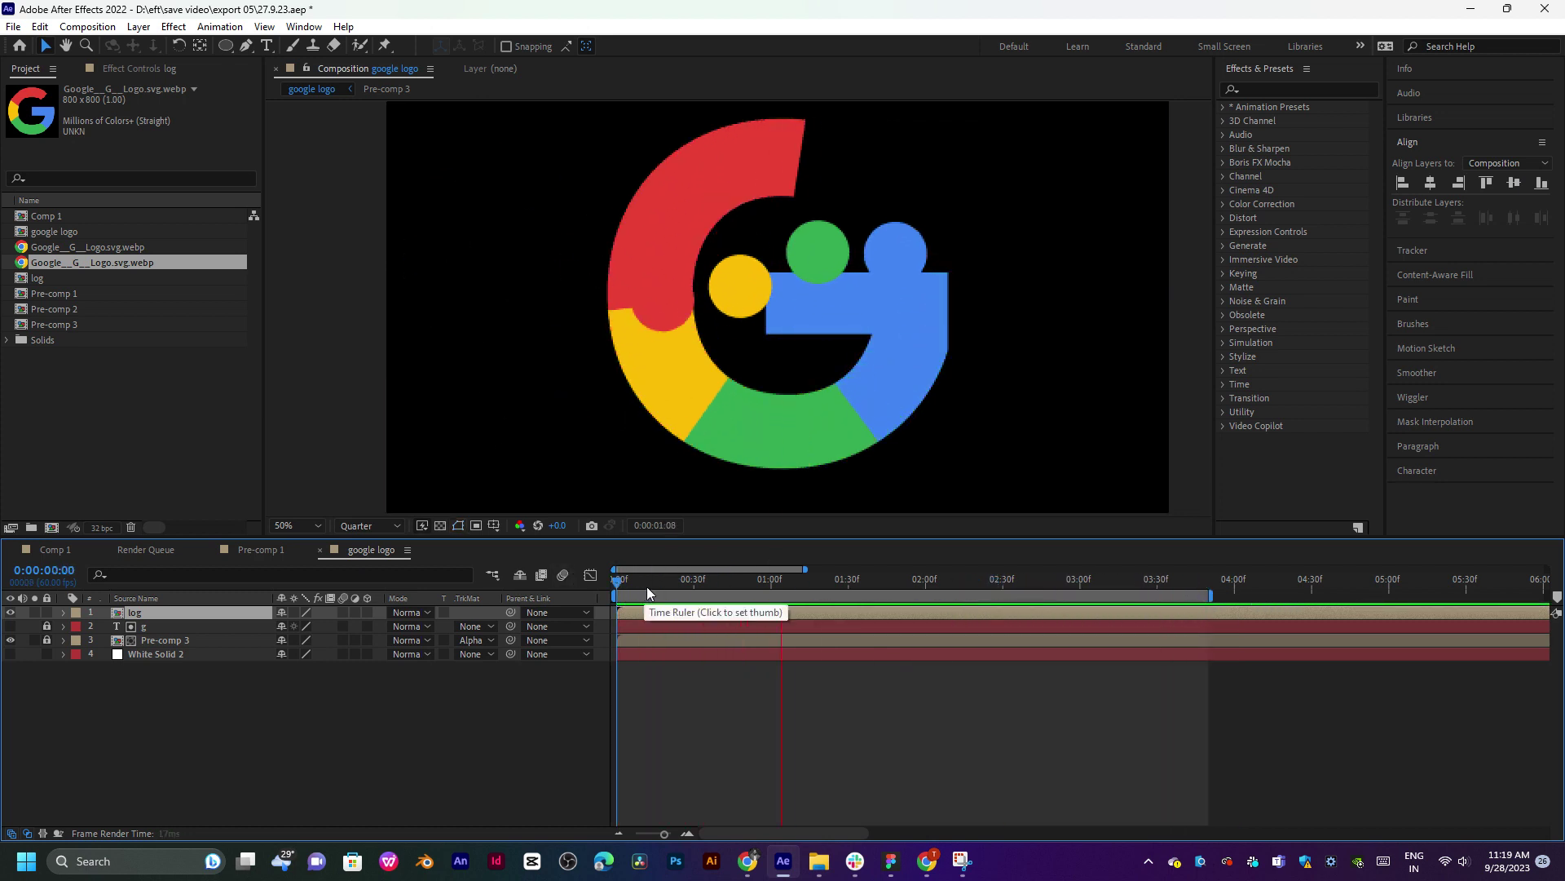
key("space")
Unlock the g and Pre-comp 3 layers and shift both to start at about 0:00:02:55.
left_click(179, 642)
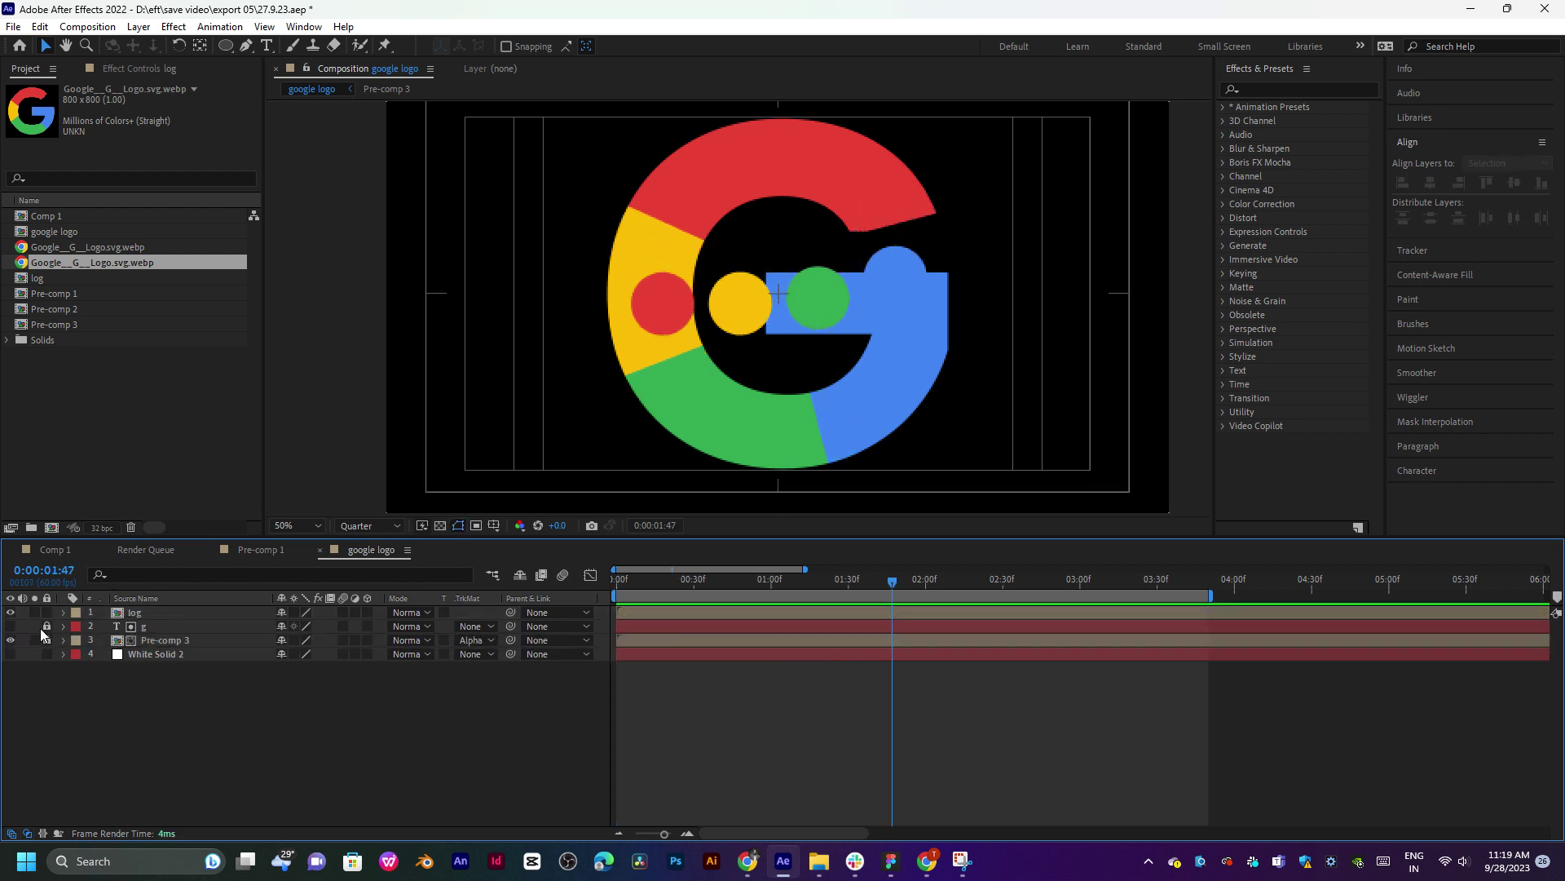
left_click(145, 626)
left_click(161, 640, "shift")
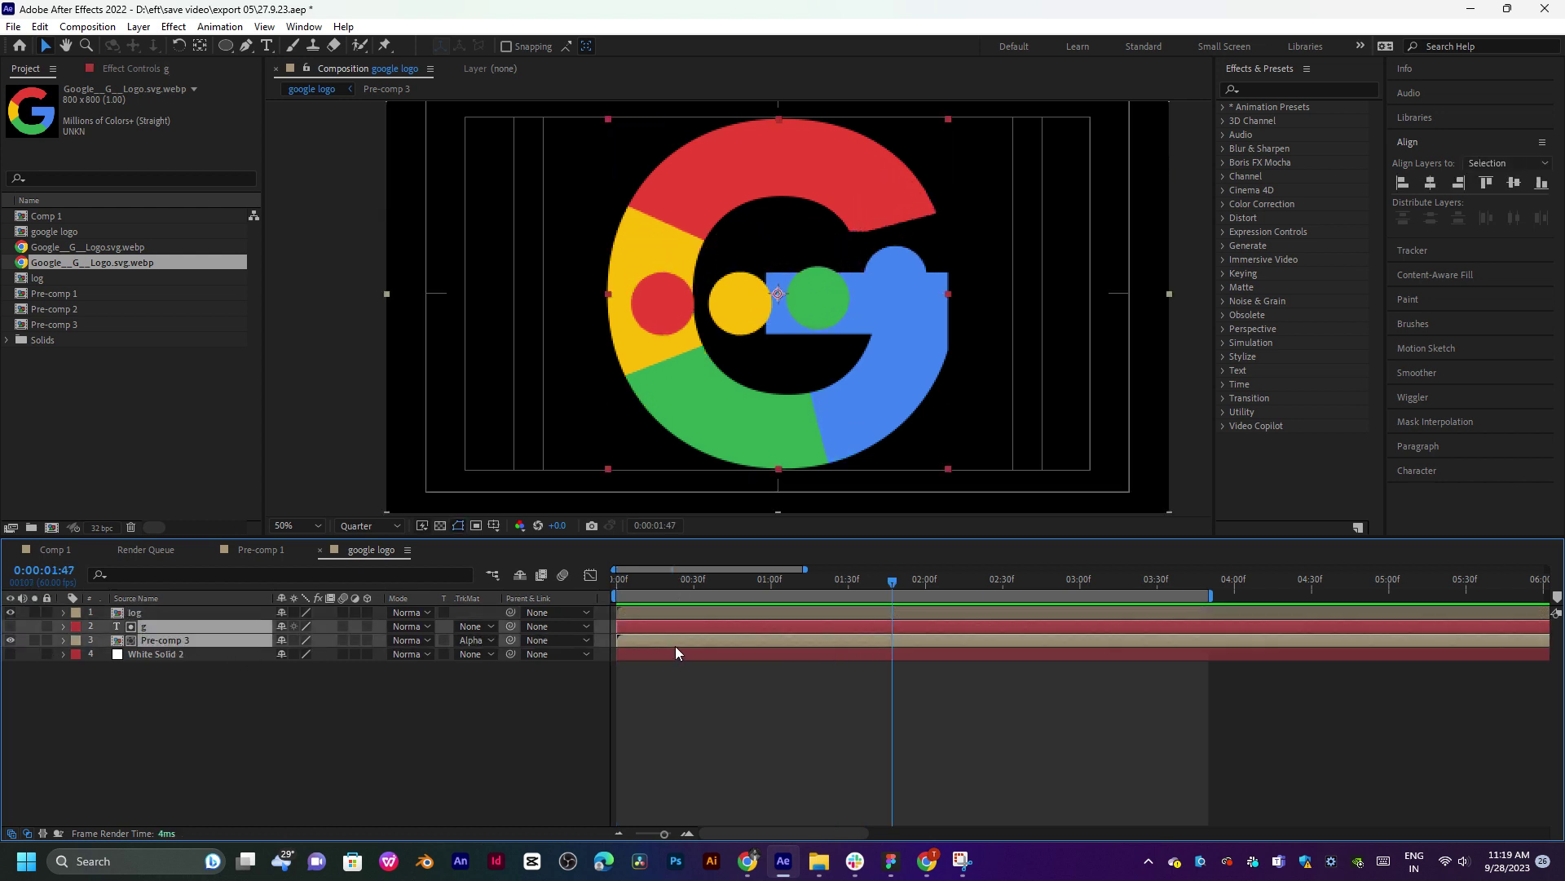
left_click_drag(675, 645, 1128, 659)
left_click_drag(955, 587, 1016, 631)
left_click(1040, 635)
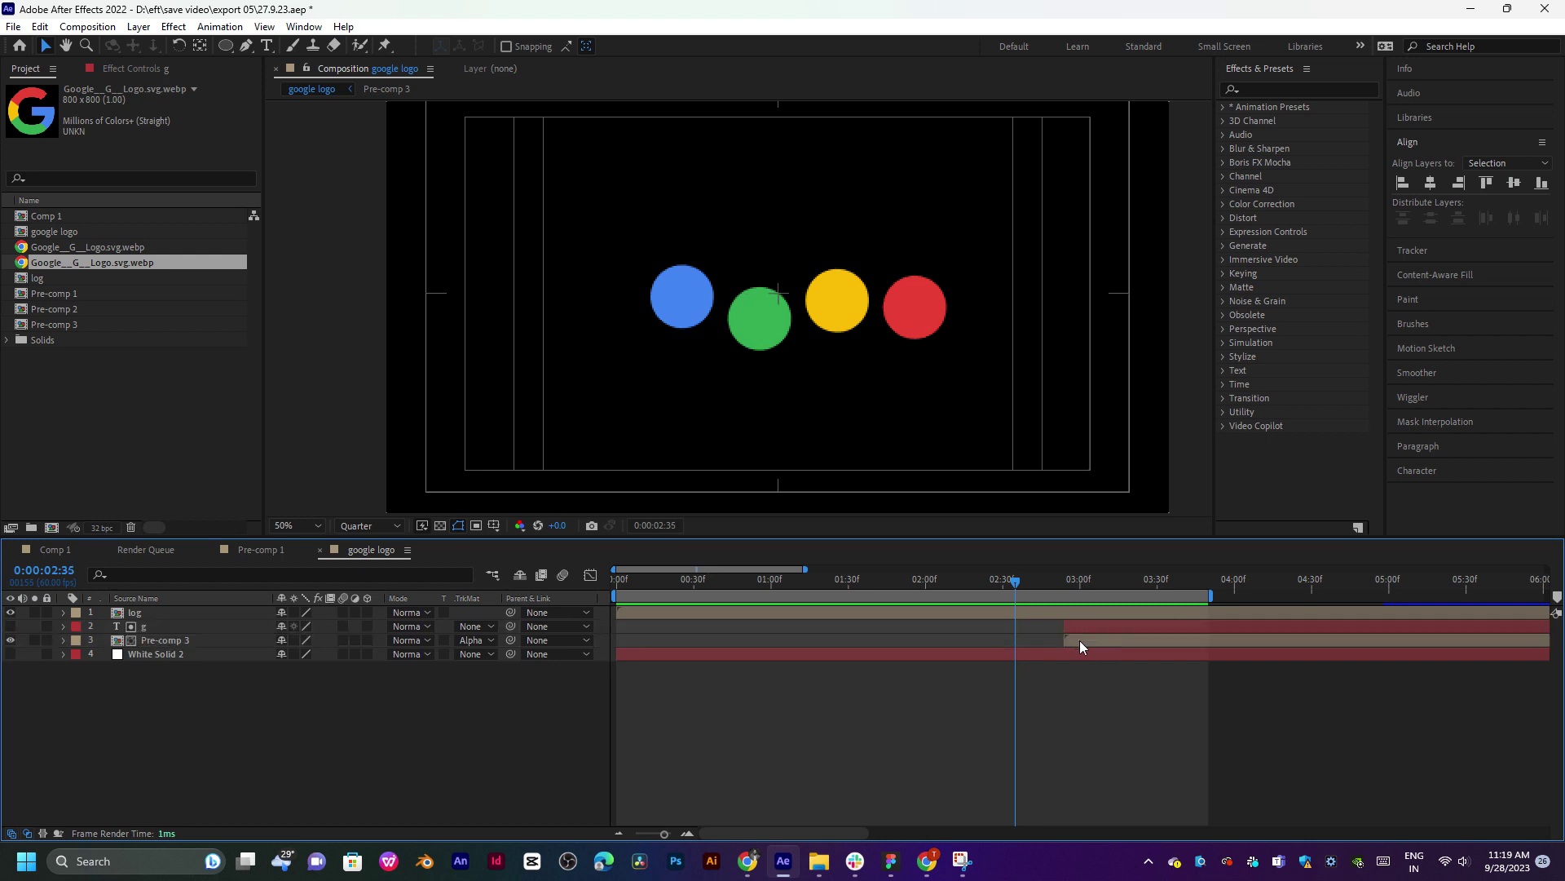
Shift the g and Pre-comp 3 layers earlier to start at about 0:00:02:21 and play back the transition.
left_click(1089, 626)
left_click(1095, 639, "shift")
left_click_drag(1102, 628, 1036, 631)
key("space")
key("space")
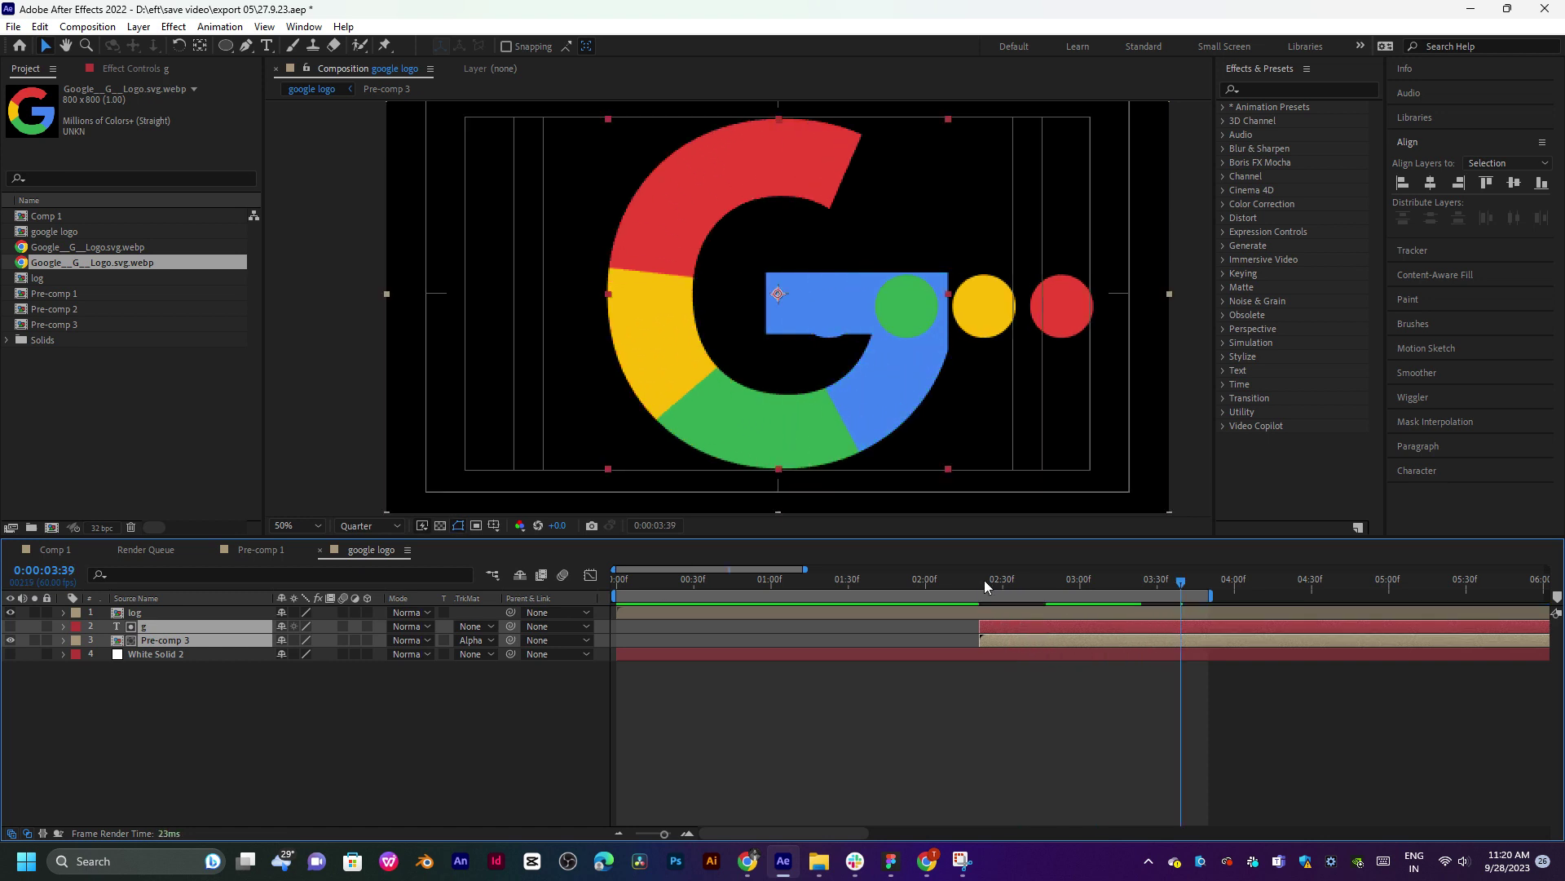
left_click(967, 580)
key("space")
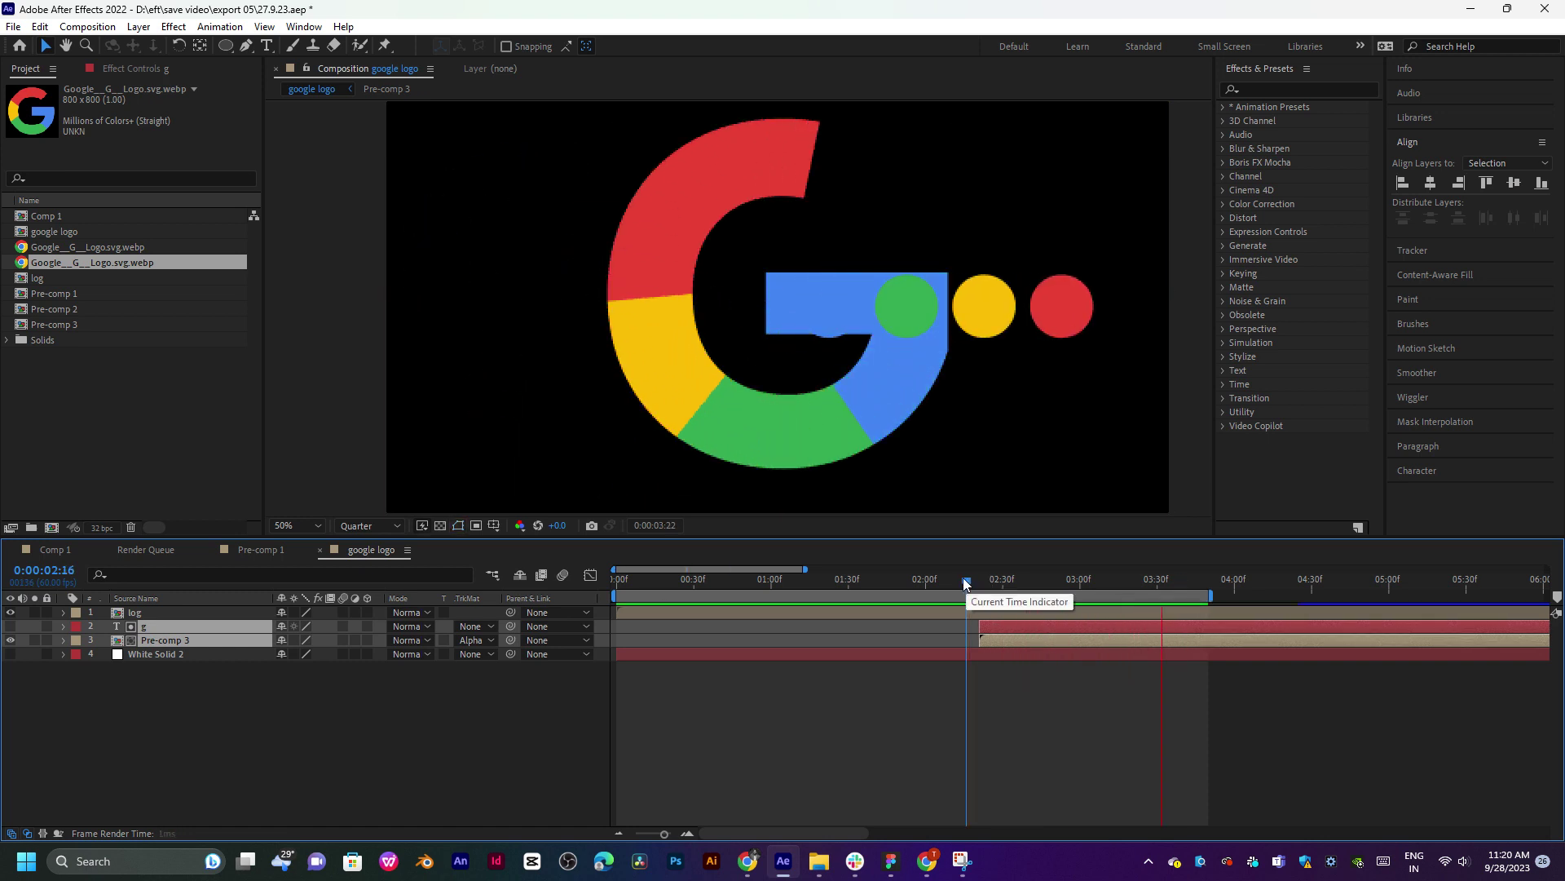
Draw a blue rectangle shape at 0:00:02:23, spanning from the composition's centre past its right edge.
left_click_drag(967, 583, 985, 591)
left_click(198, 624)
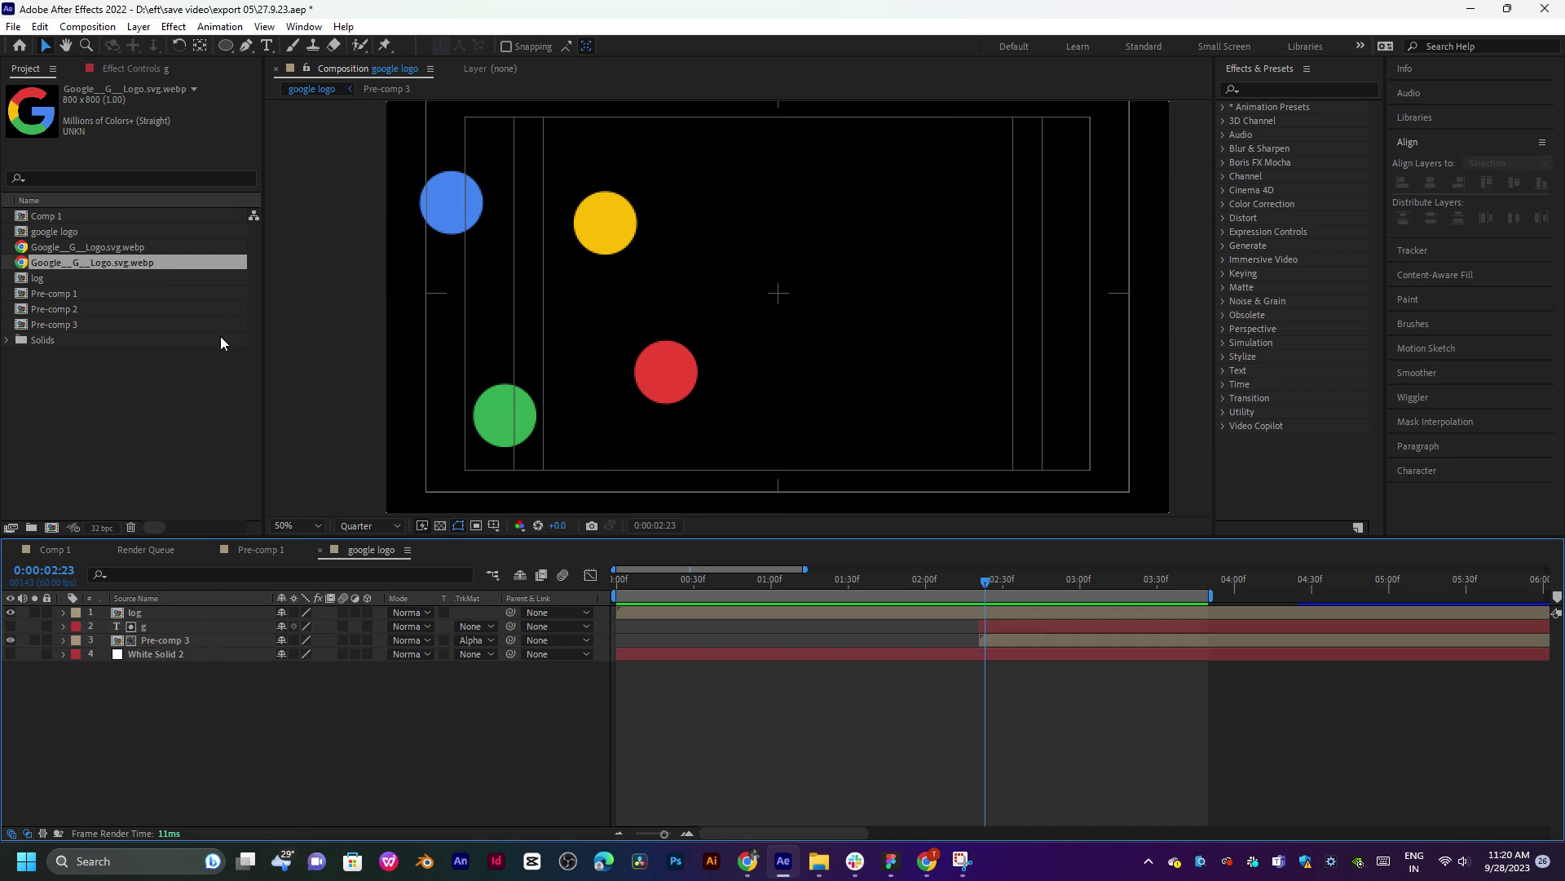
left_click(228, 46)
key("q")
key("q")
key("q")
key("q")
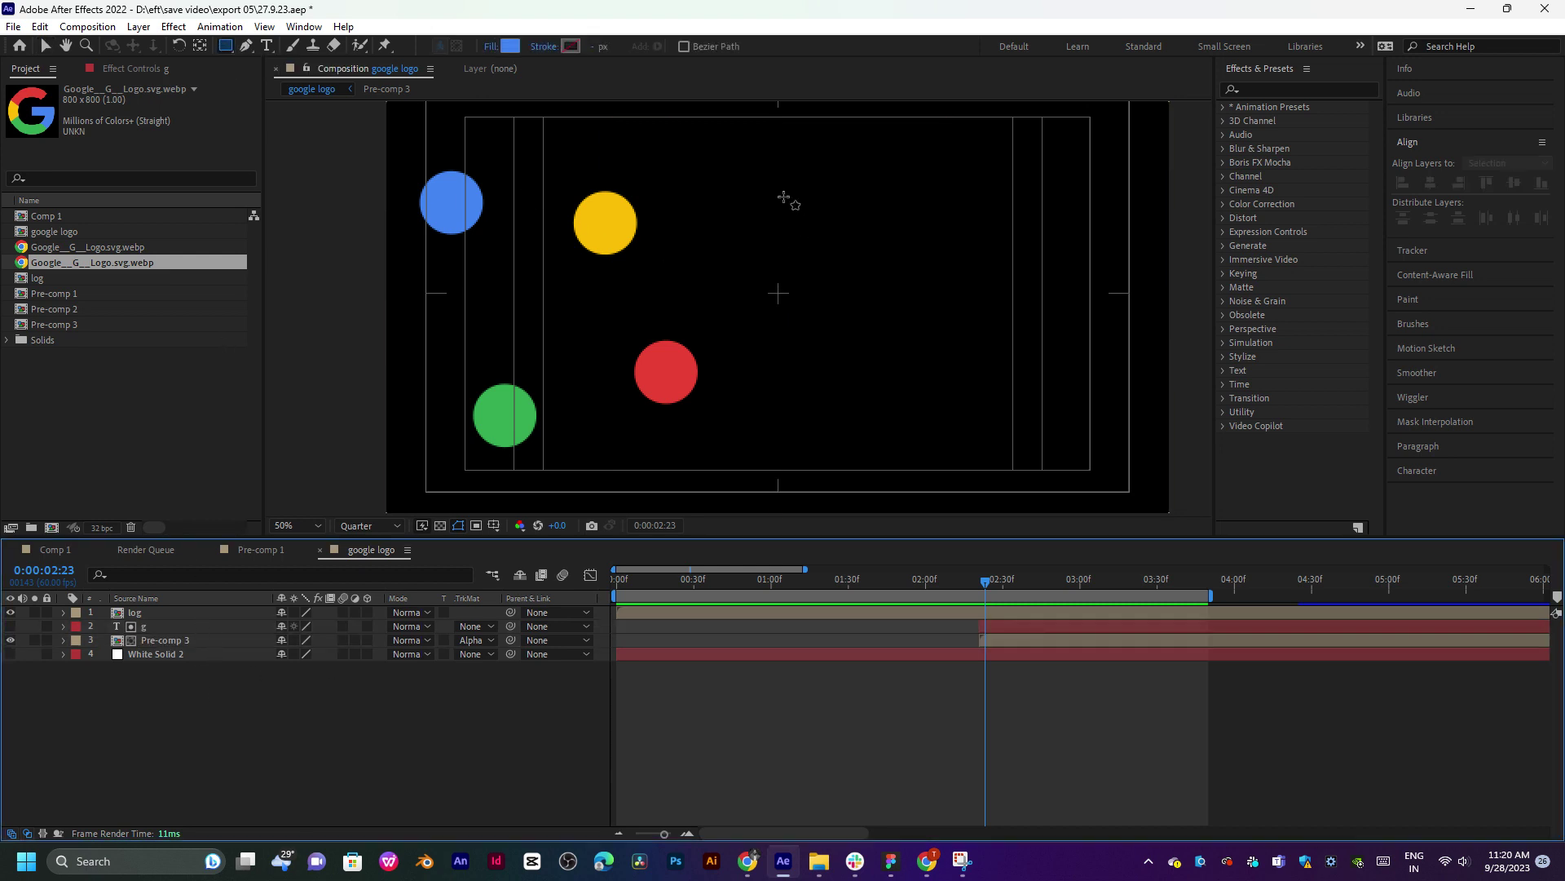
left_click_drag(784, 190, 1232, 461)
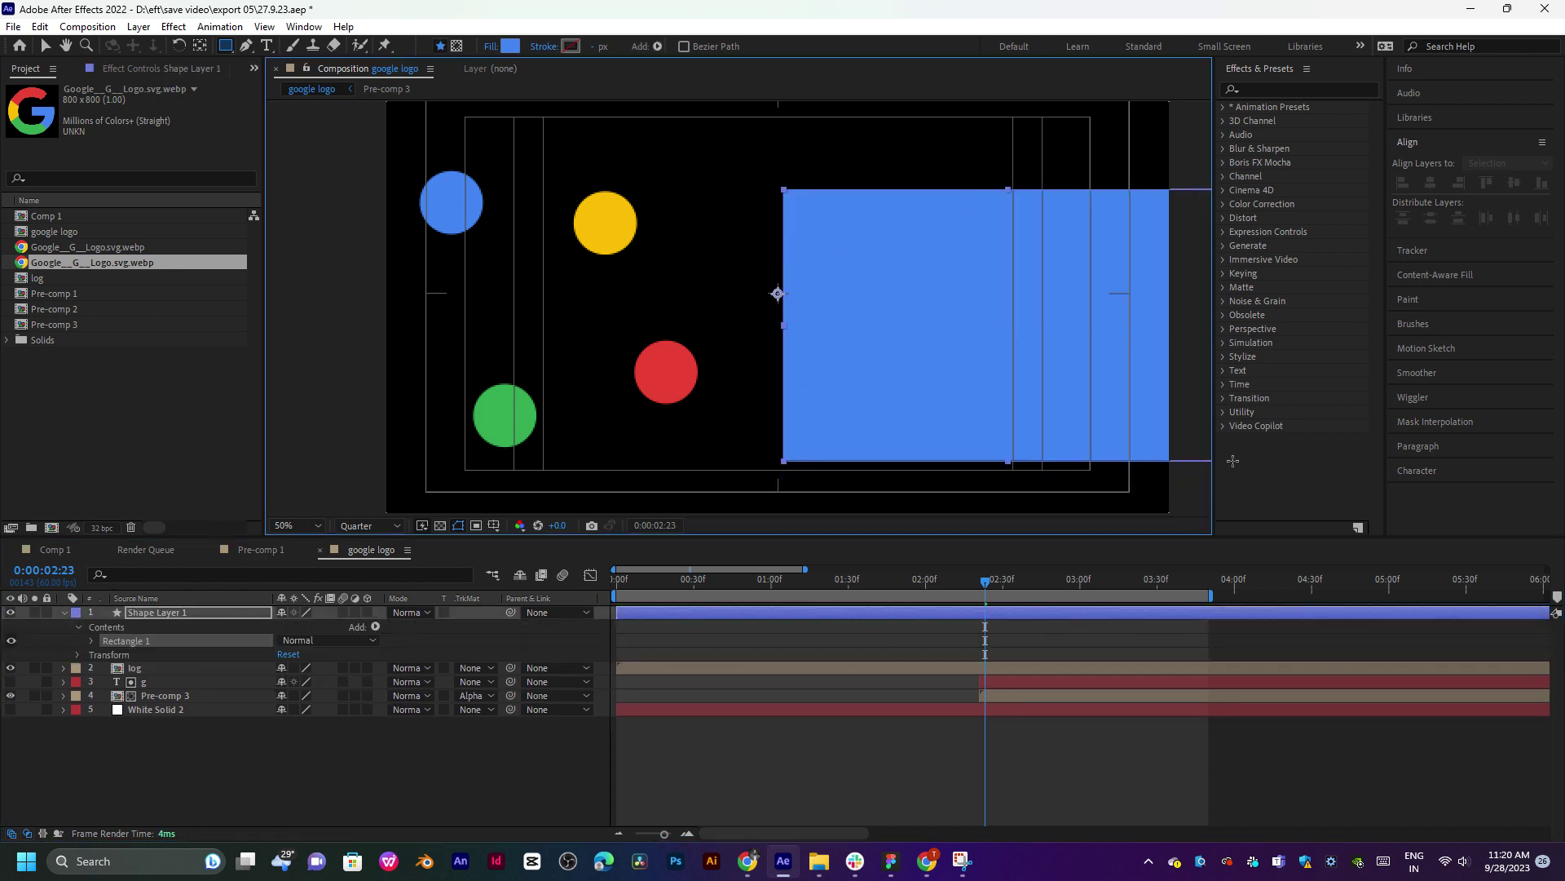
Make the blue rectangle taller, align its inner edge with the composition's vertical centre line and centre its anchor point.
key("v")
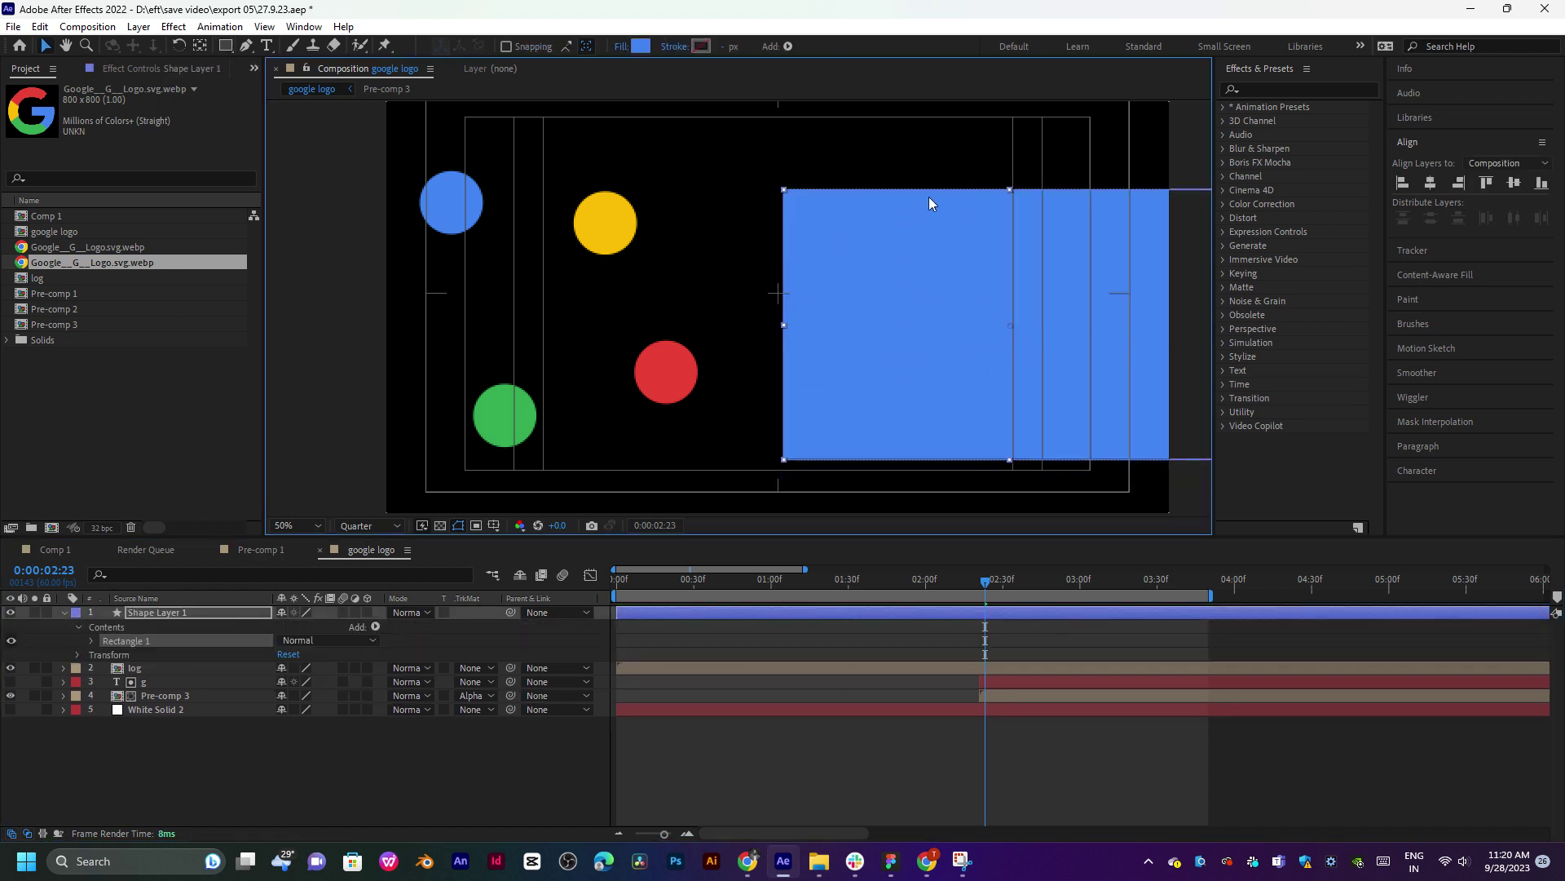
left_click_drag(1008, 190, 1011, 131)
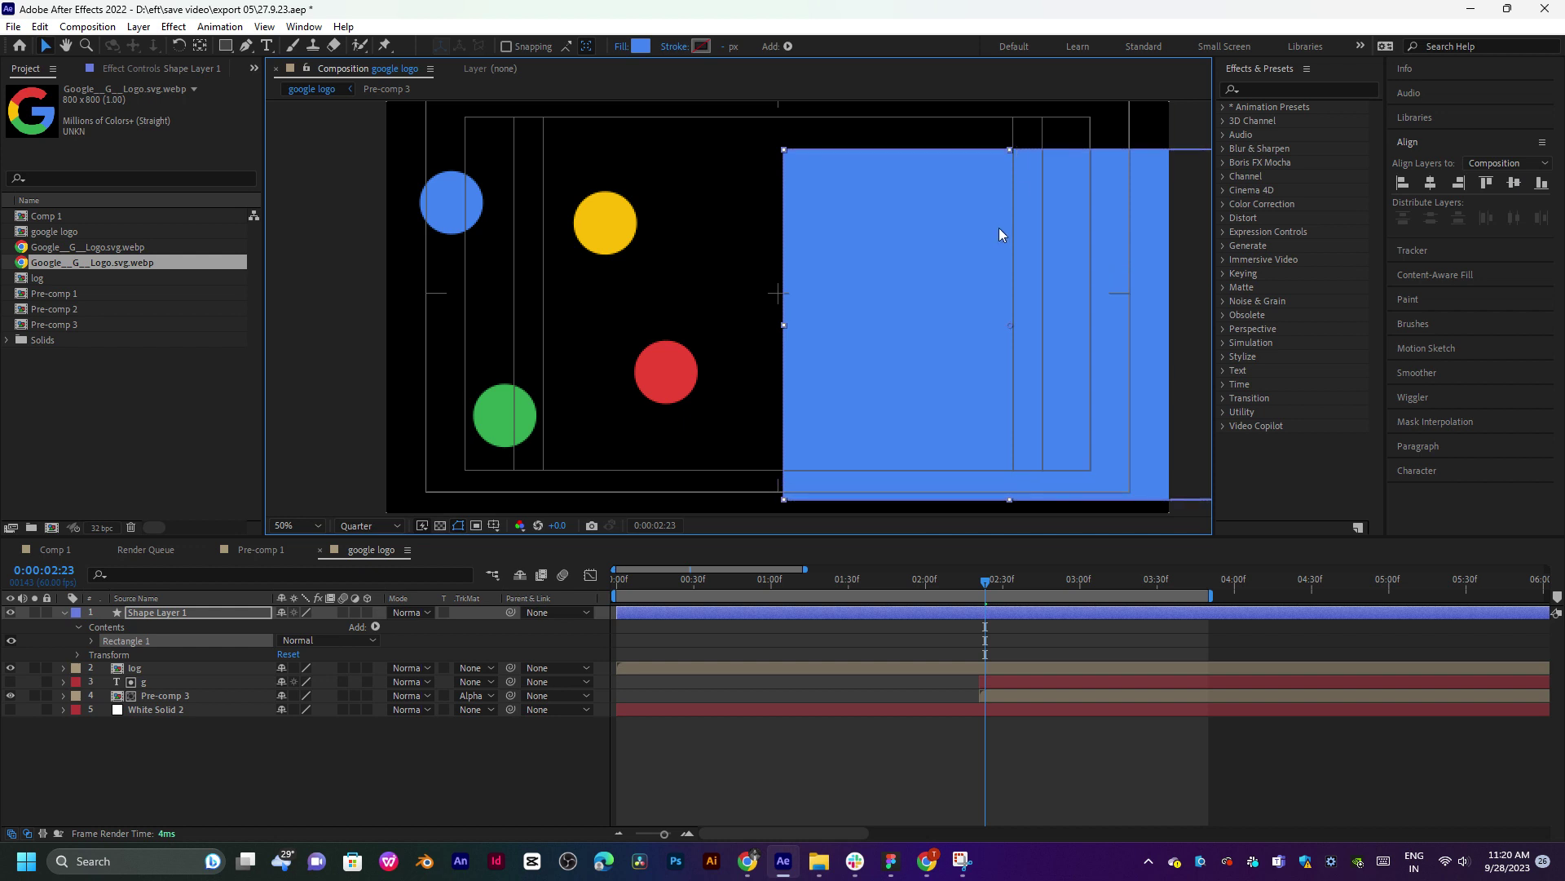
left_click_drag(998, 204, 991, 201)
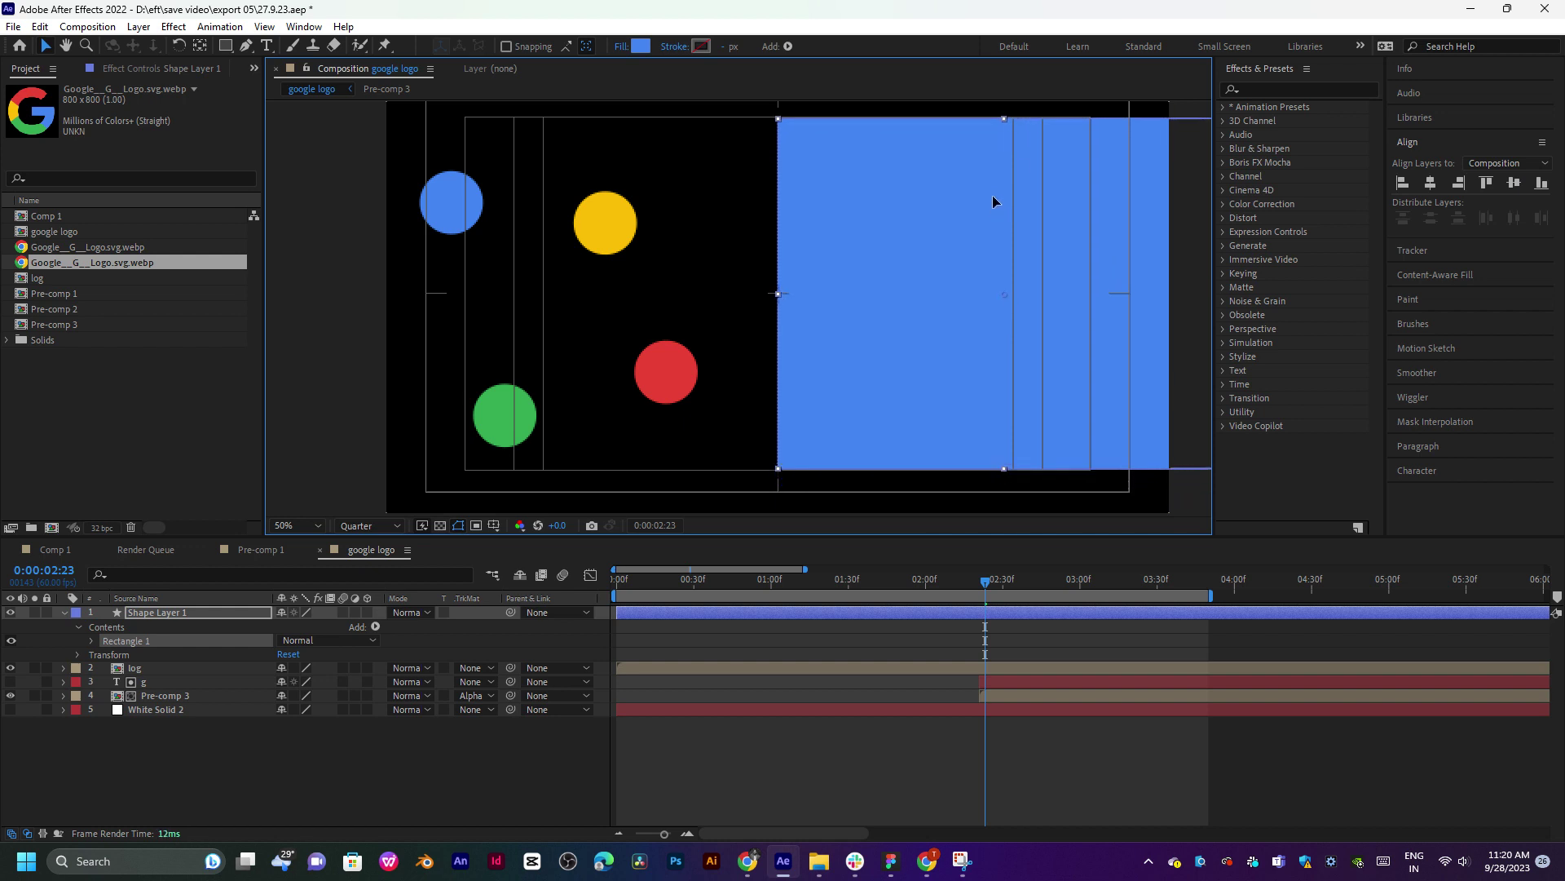
left_click(205, 47)
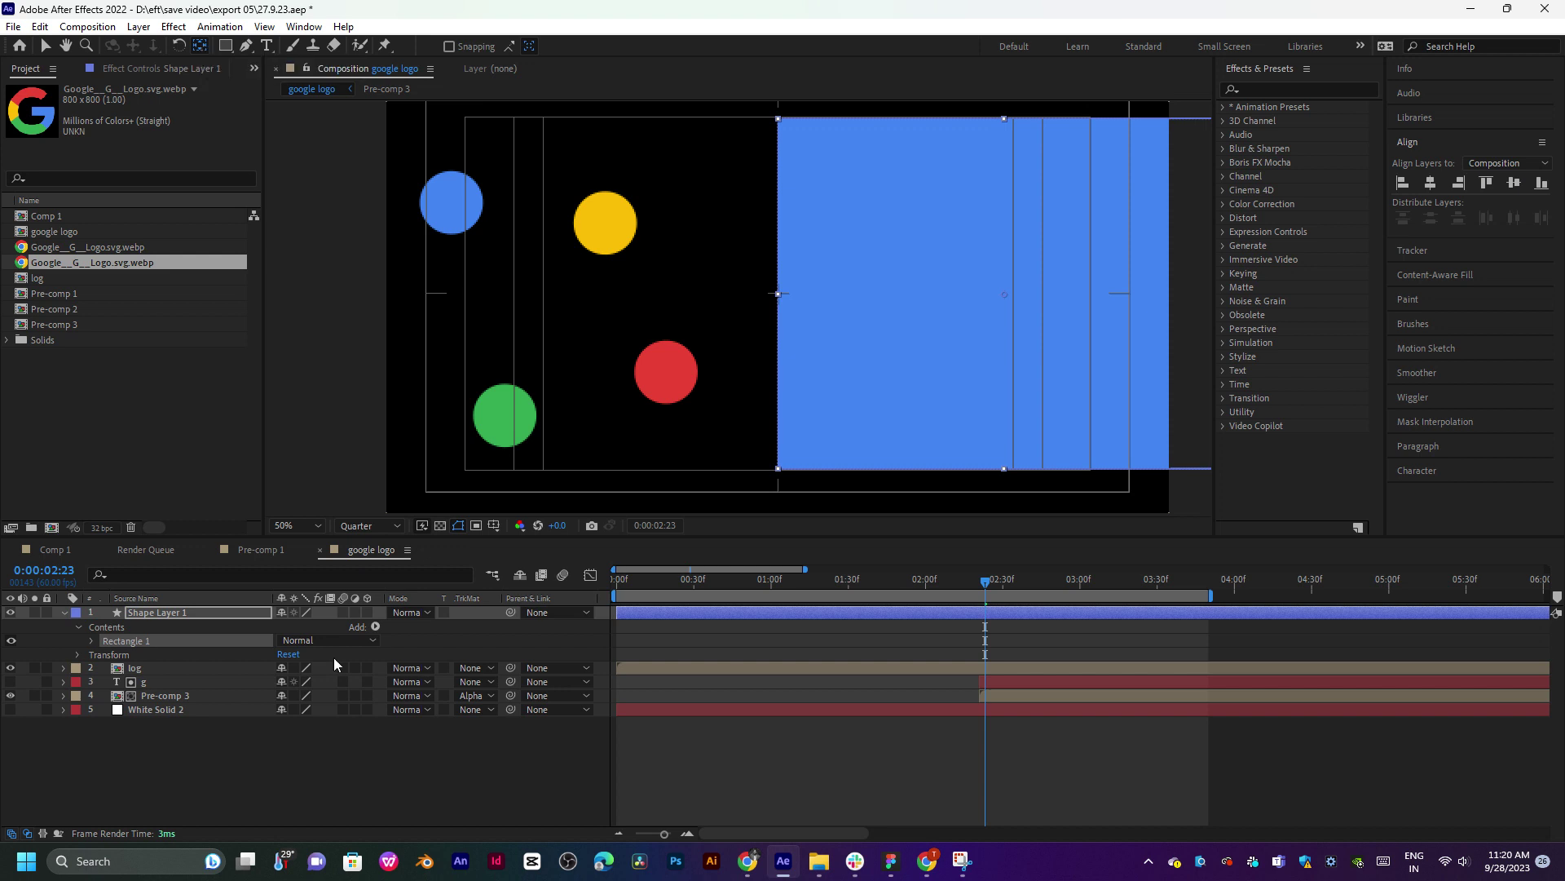
left_click(297, 763)
Set the log layer's track matte to Alpha Inverted Matte "Shape Layer 1".
left_click(477, 669)
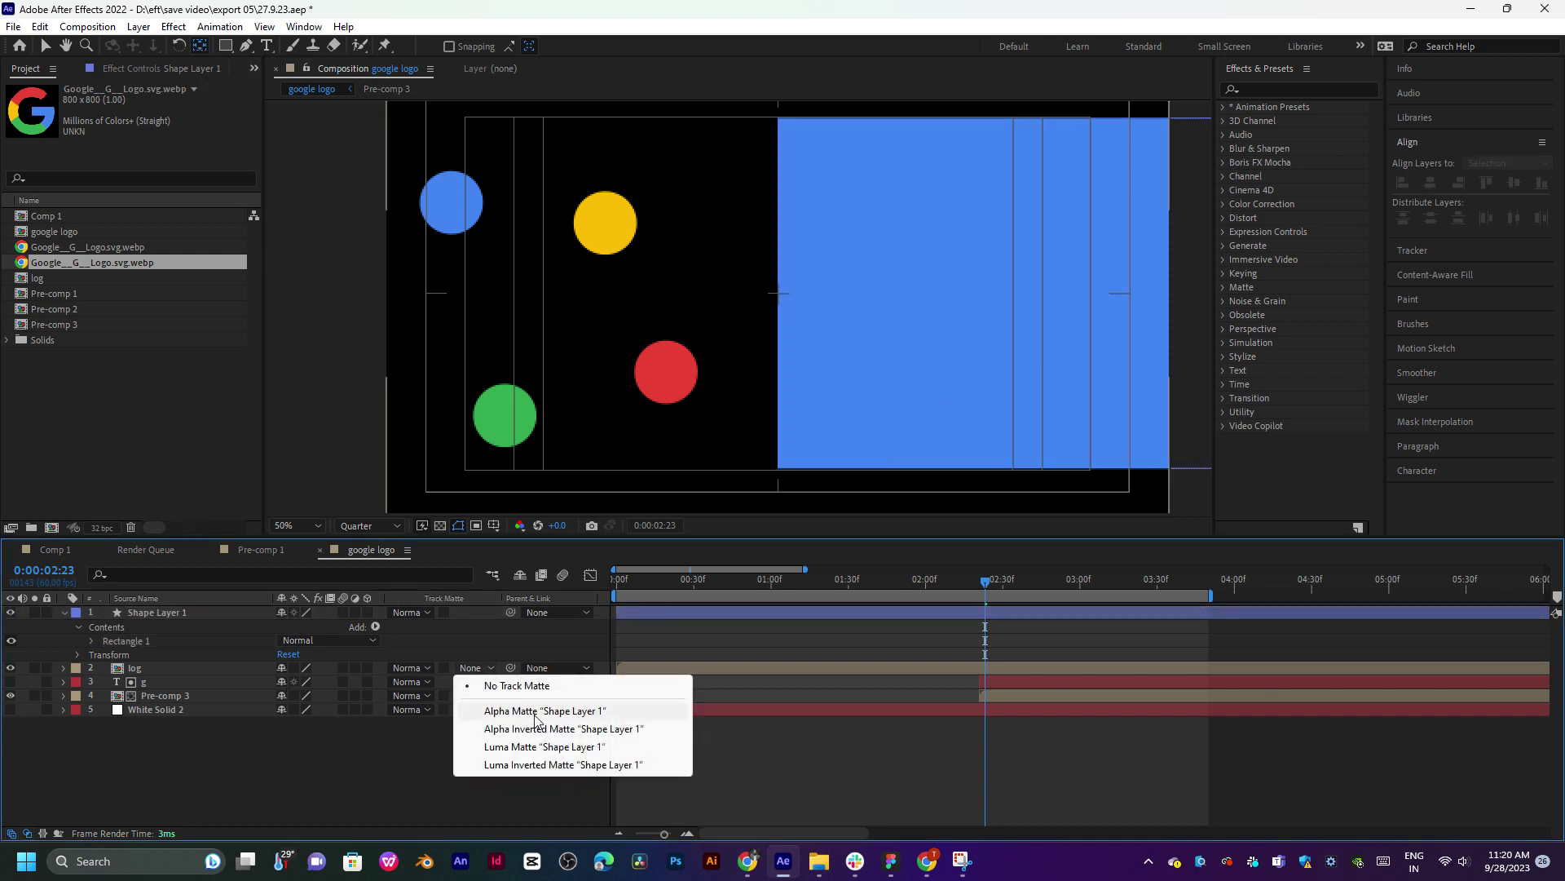
left_click(536, 713)
mouse_move(984, 589)
left_mouse_down()
mouse_move(846, 588)
mouse_move(984, 588)
left_mouse_up()
left_click(988, 611)
left_click(477, 667)
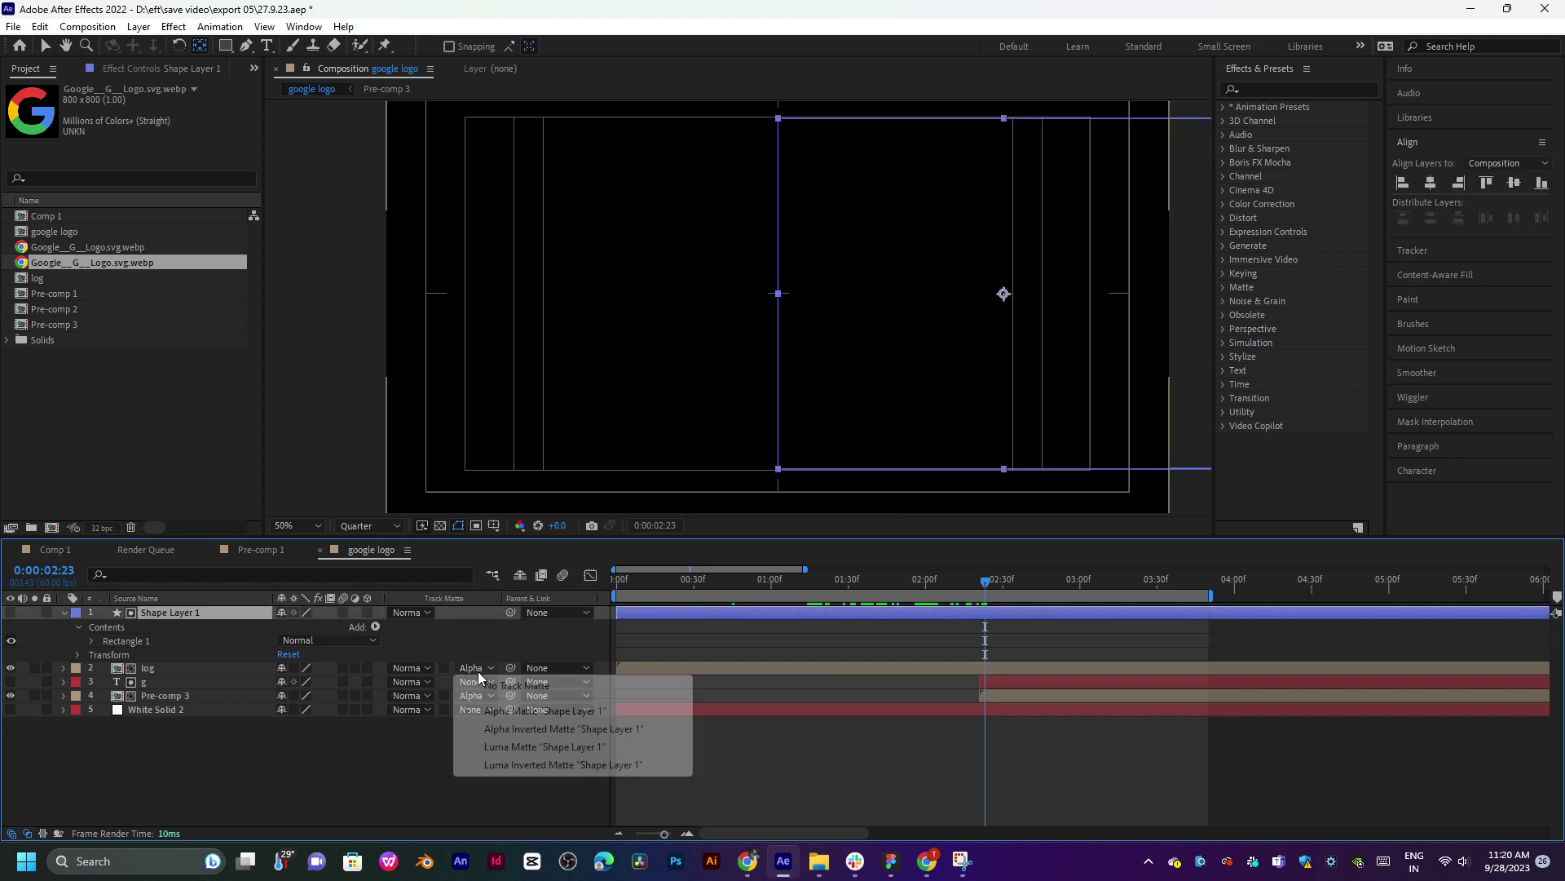
left_click(538, 727)
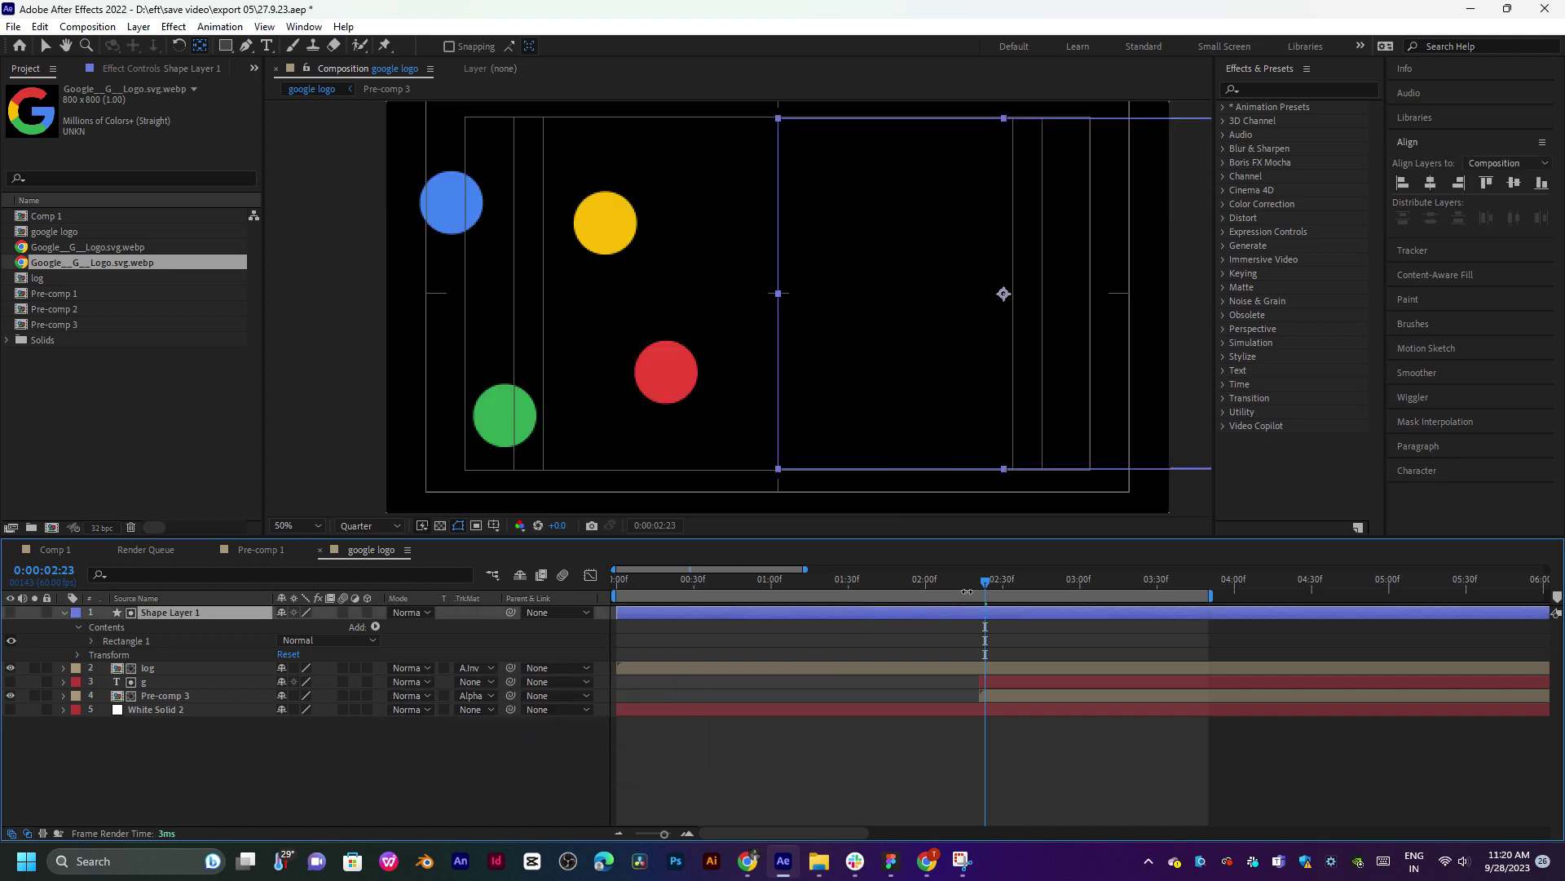
Play back the animation from 0:00:00:58 and from 0:00:00:14 to check how the inverted matte masks the circles.
key("space")
left_click_drag(964, 586, 765, 602)
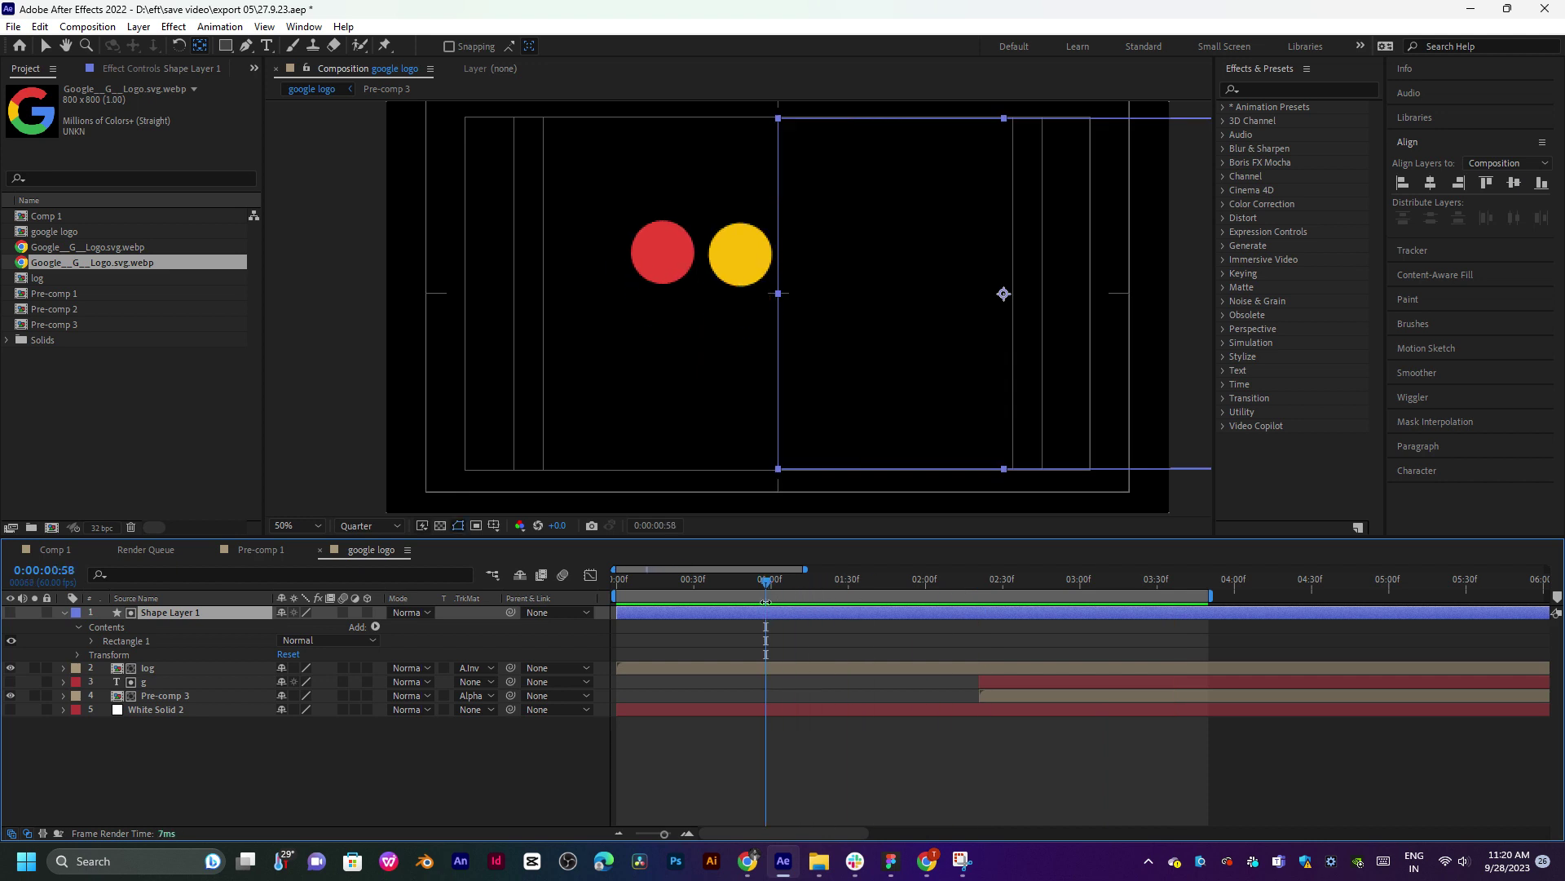
key("space")
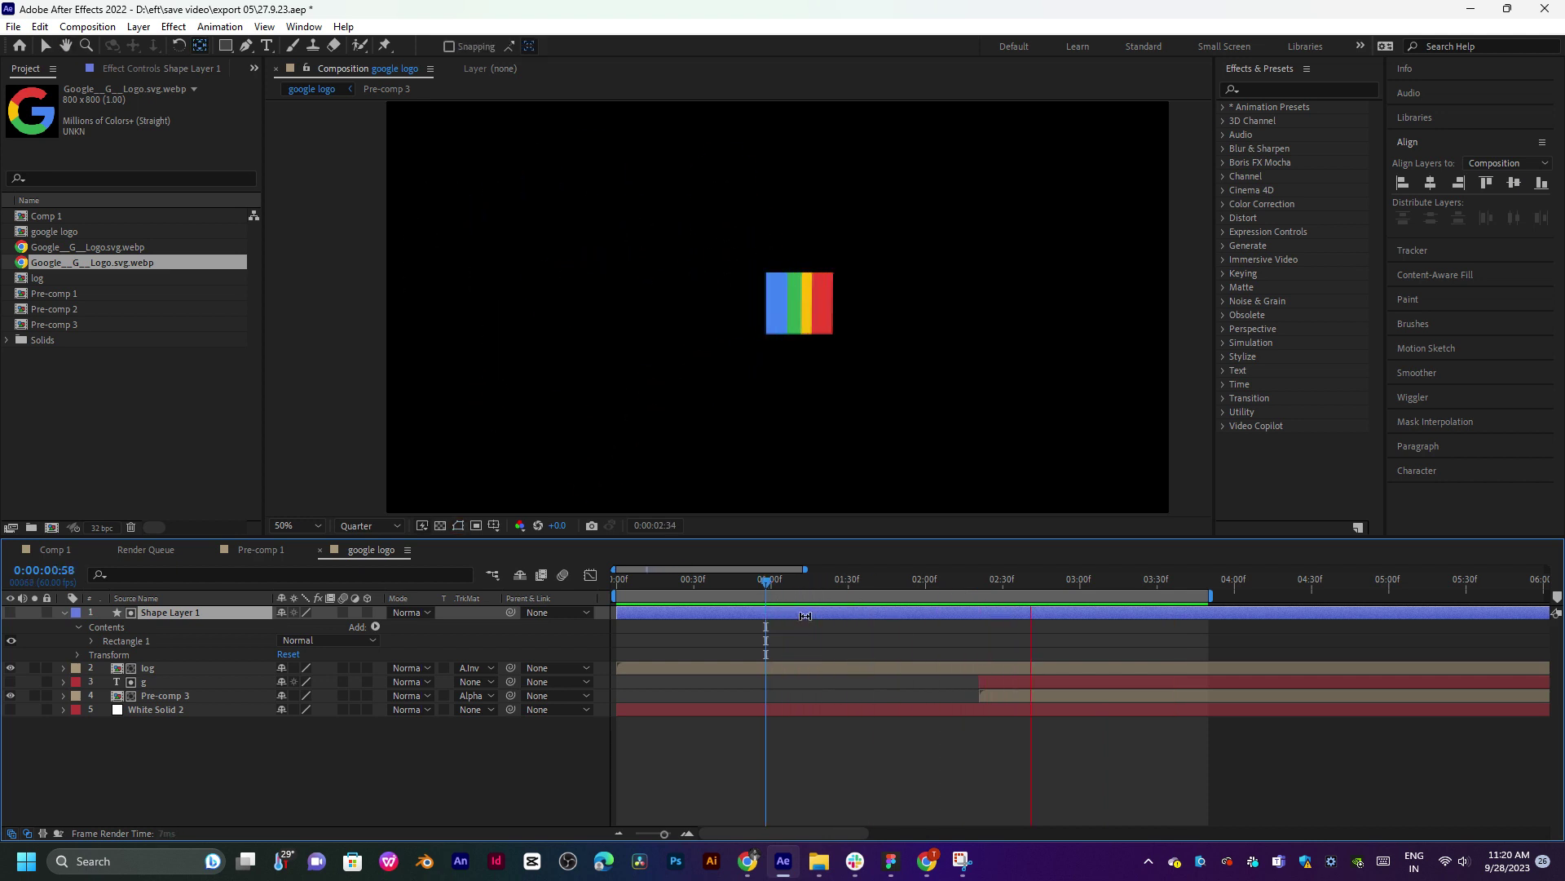
left_click_drag(883, 588, 653, 610)
key("space")
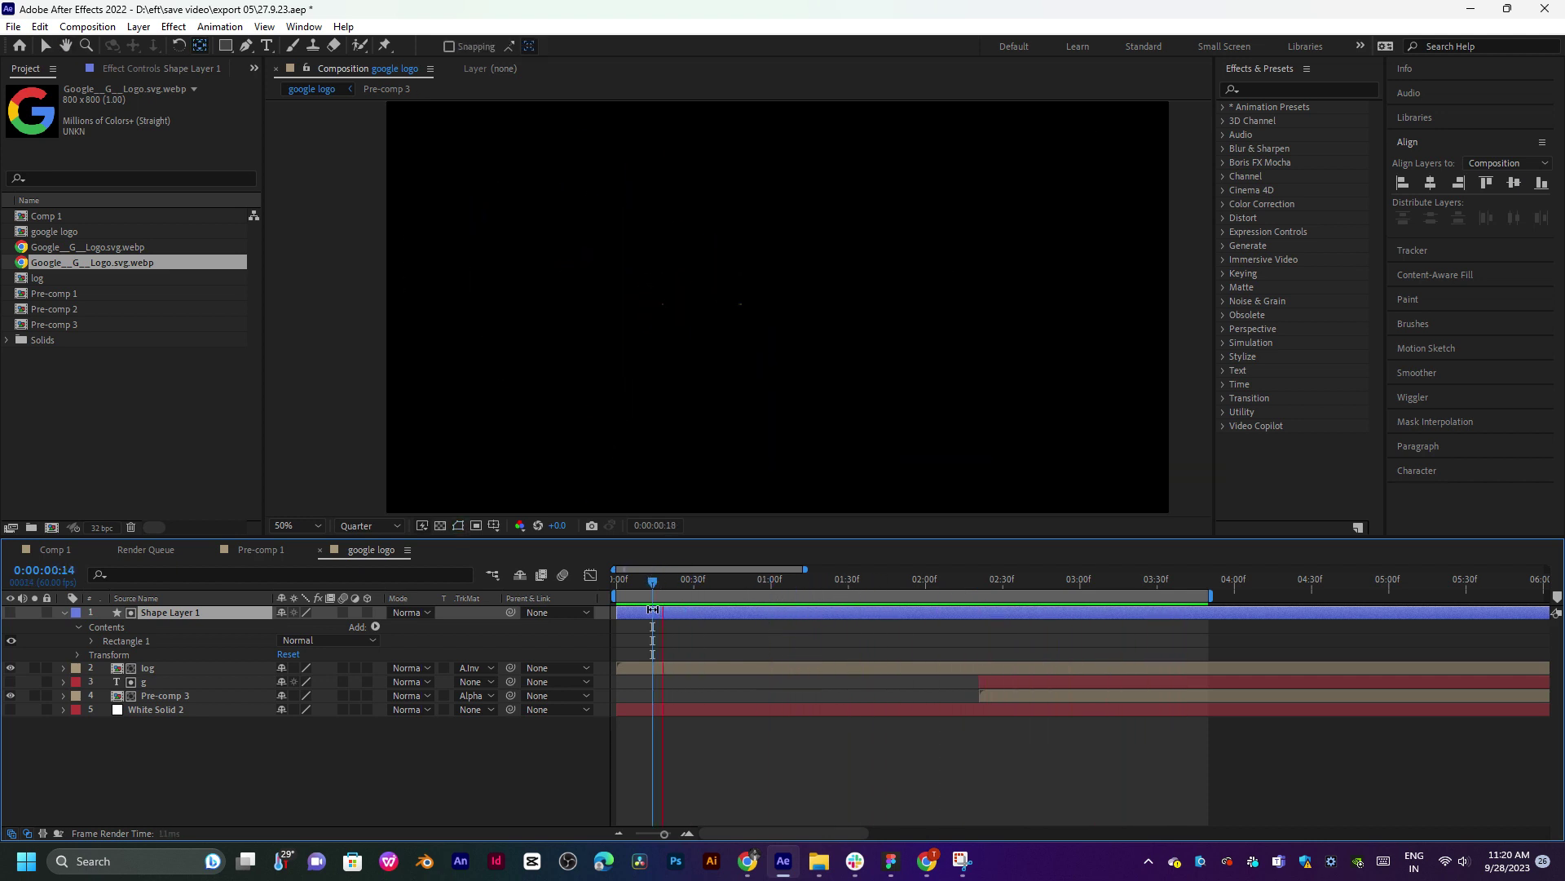
key("space")
key("space")
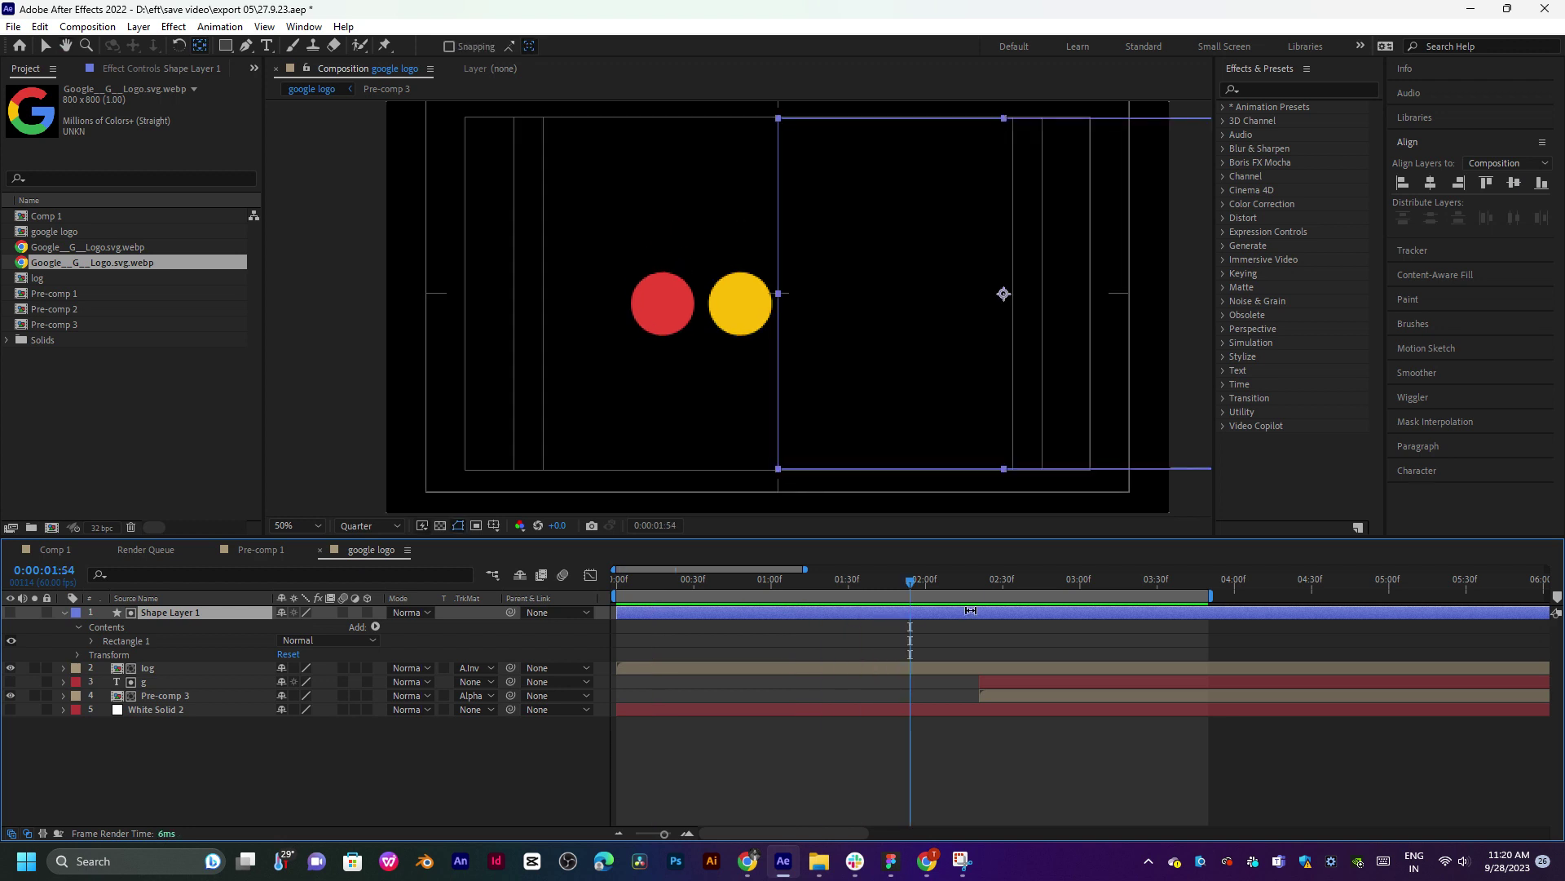
Trim the start of Shape Layer 1 to about 0:00:02:18 and play back the transition.
left_click_drag(619, 610, 957, 640)
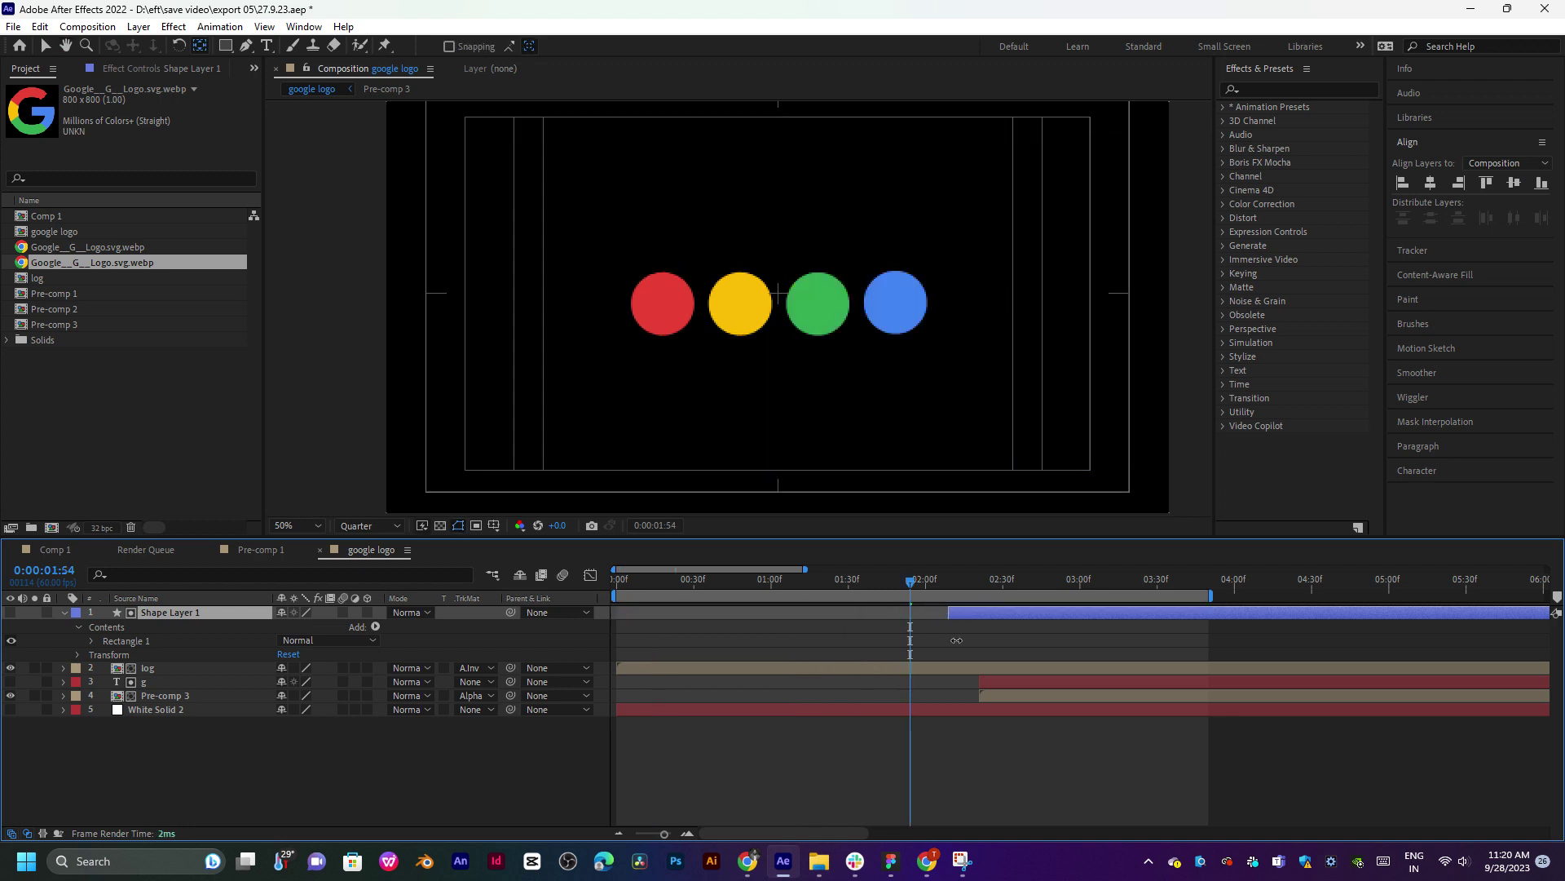
key("space")
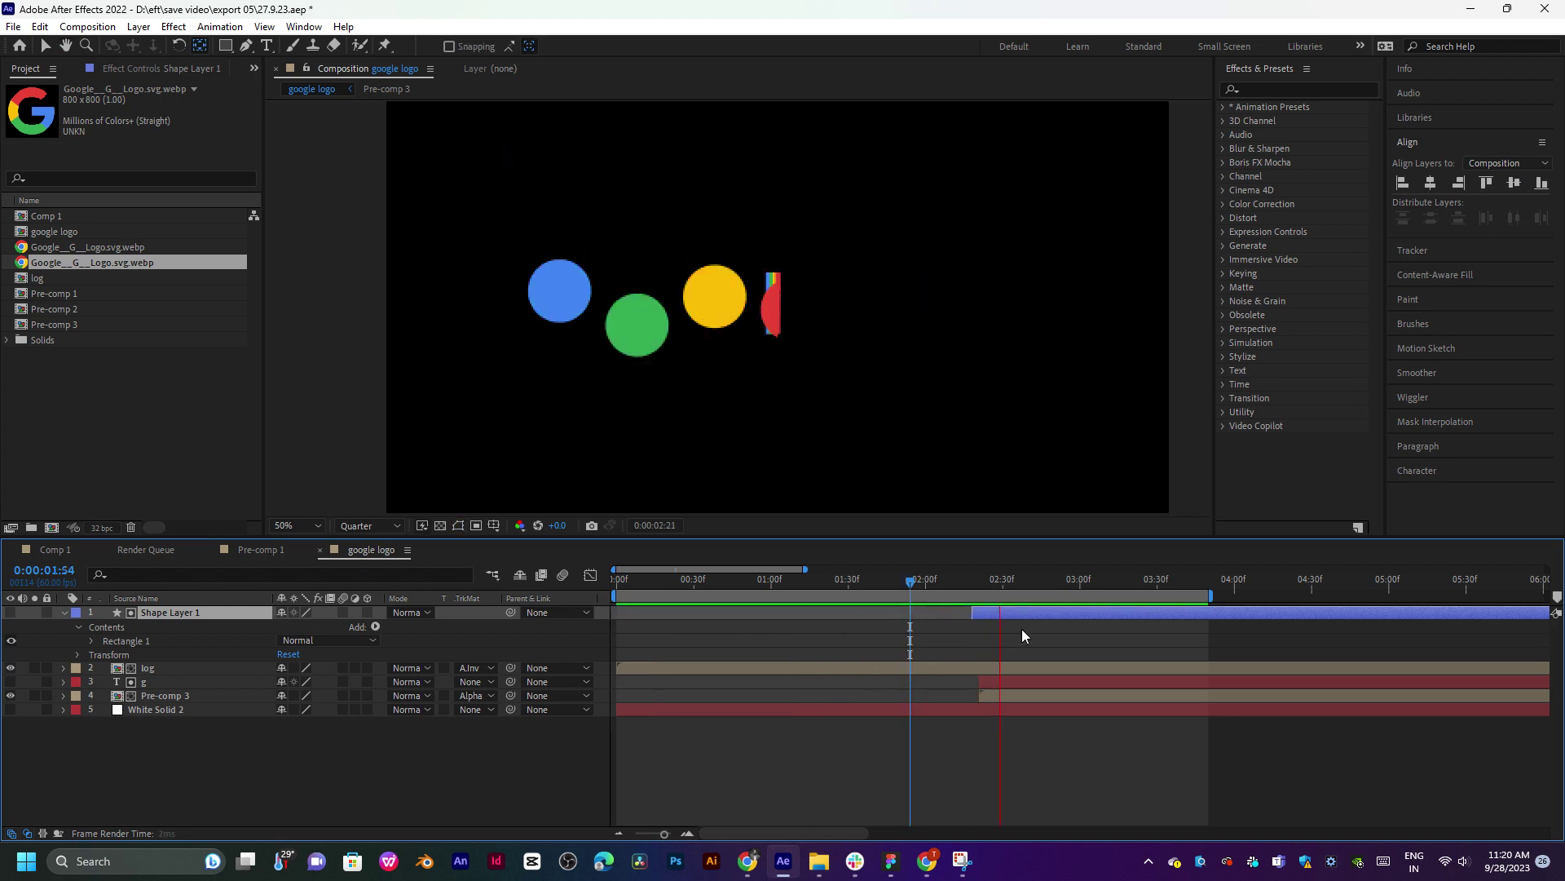
left_click_drag(951, 586, 1006, 580)
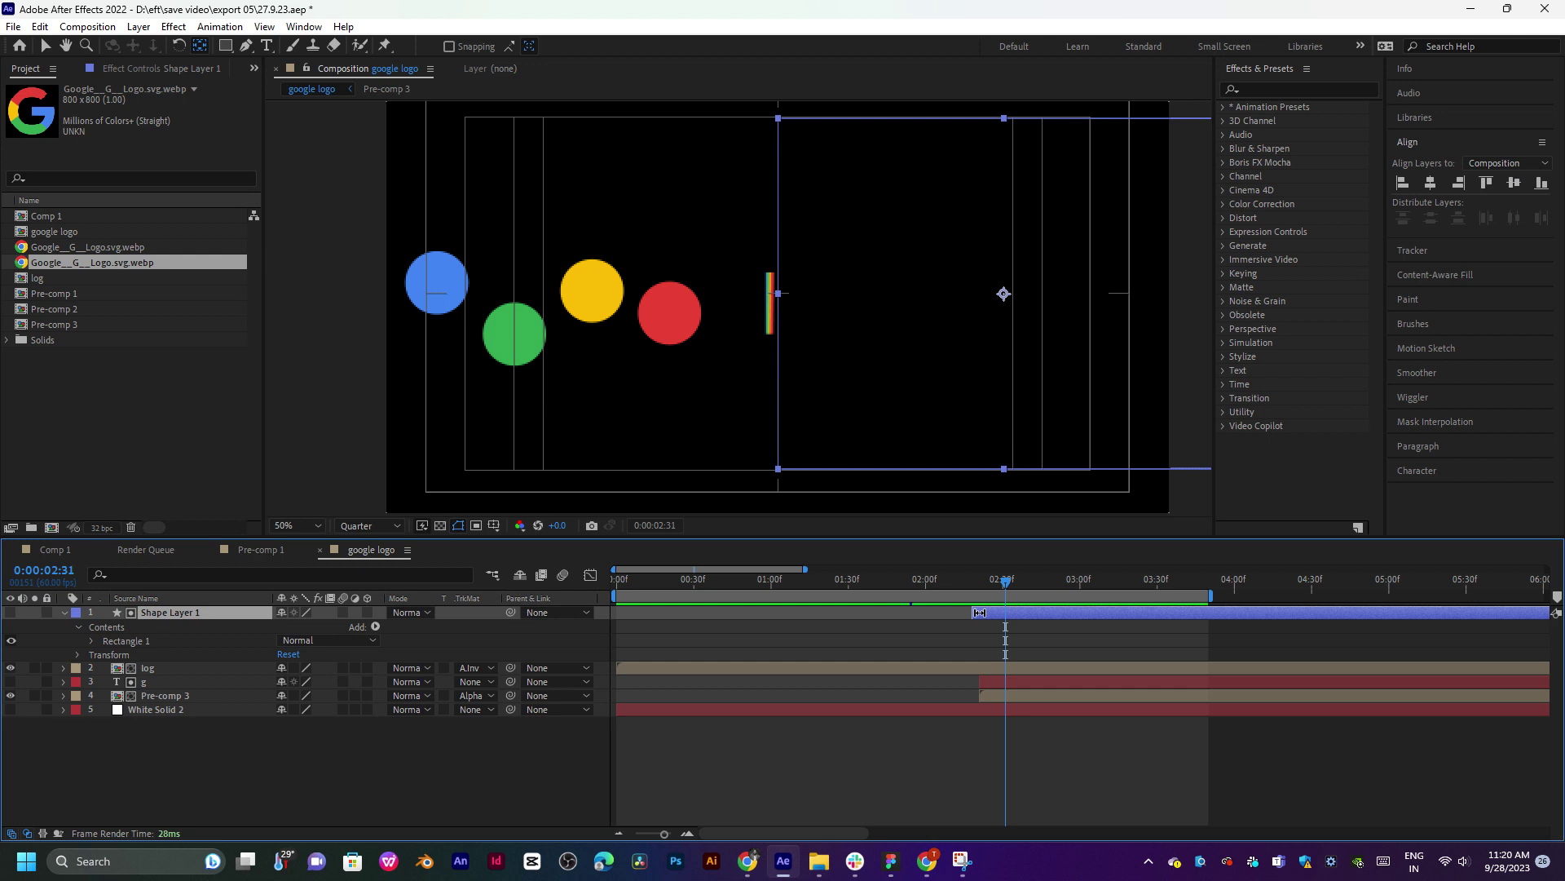
Shift the g and Pre-comp 3 layers to start at about 0:00:02:29.
mouse_move(1009, 589)
left_mouse_down()
mouse_move(1034, 583)
mouse_move(1008, 605)
left_mouse_up()
left_click(1025, 683)
left_click(1025, 693, "shift")
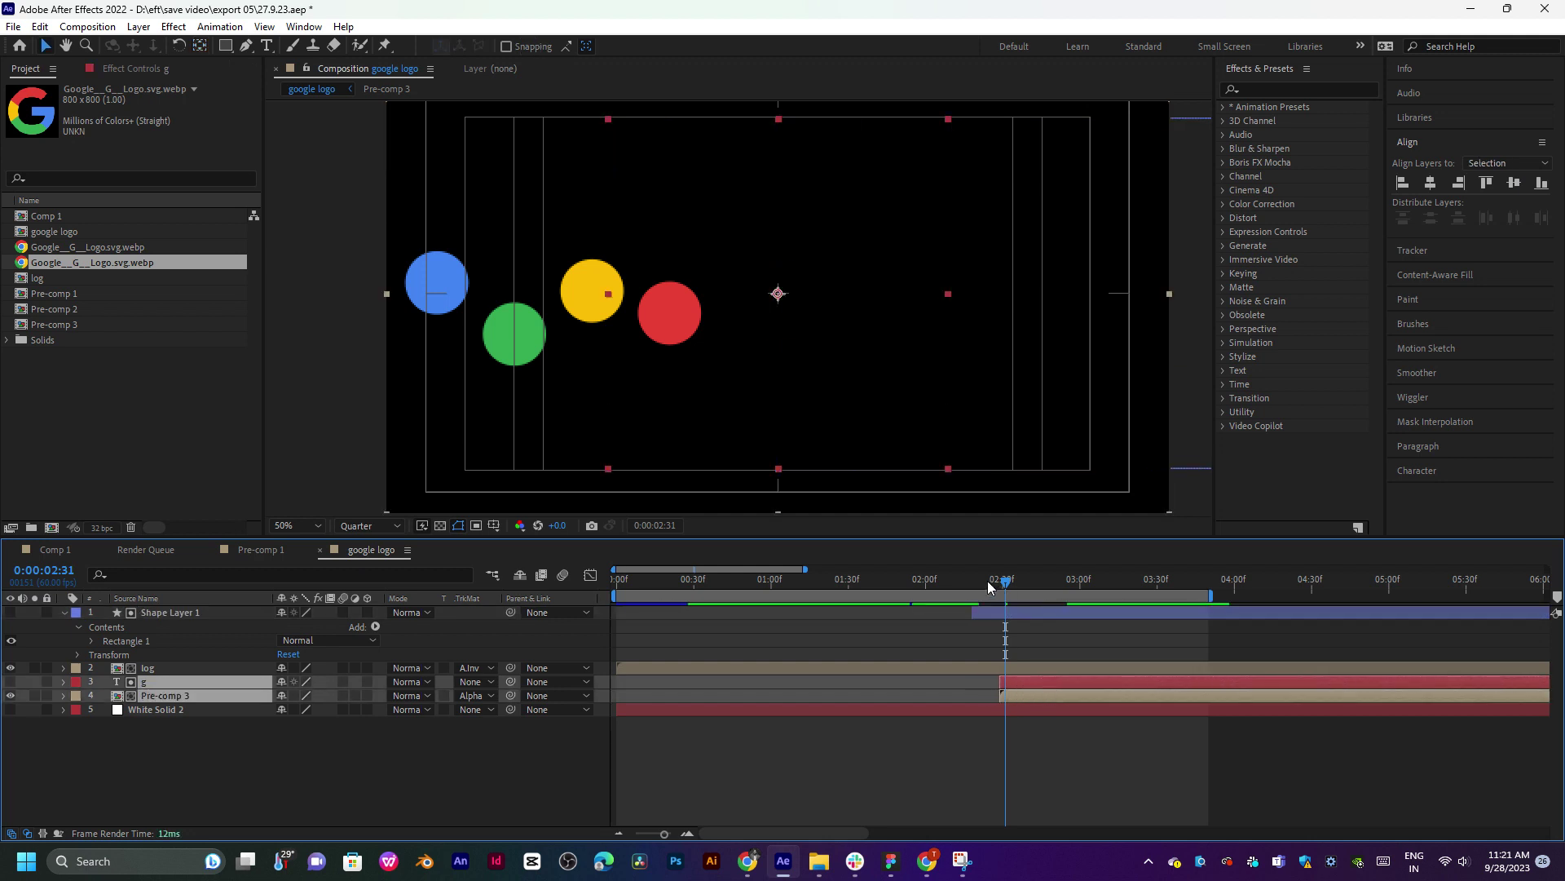
At 0:00:02:35, move the Shape Layer 1 rectangle slightly left so its edge matches where the G's crossbar starts.
mouse_move(989, 587)
left_mouse_down()
mouse_move(1027, 595)
mouse_move(1014, 593)
left_mouse_up()
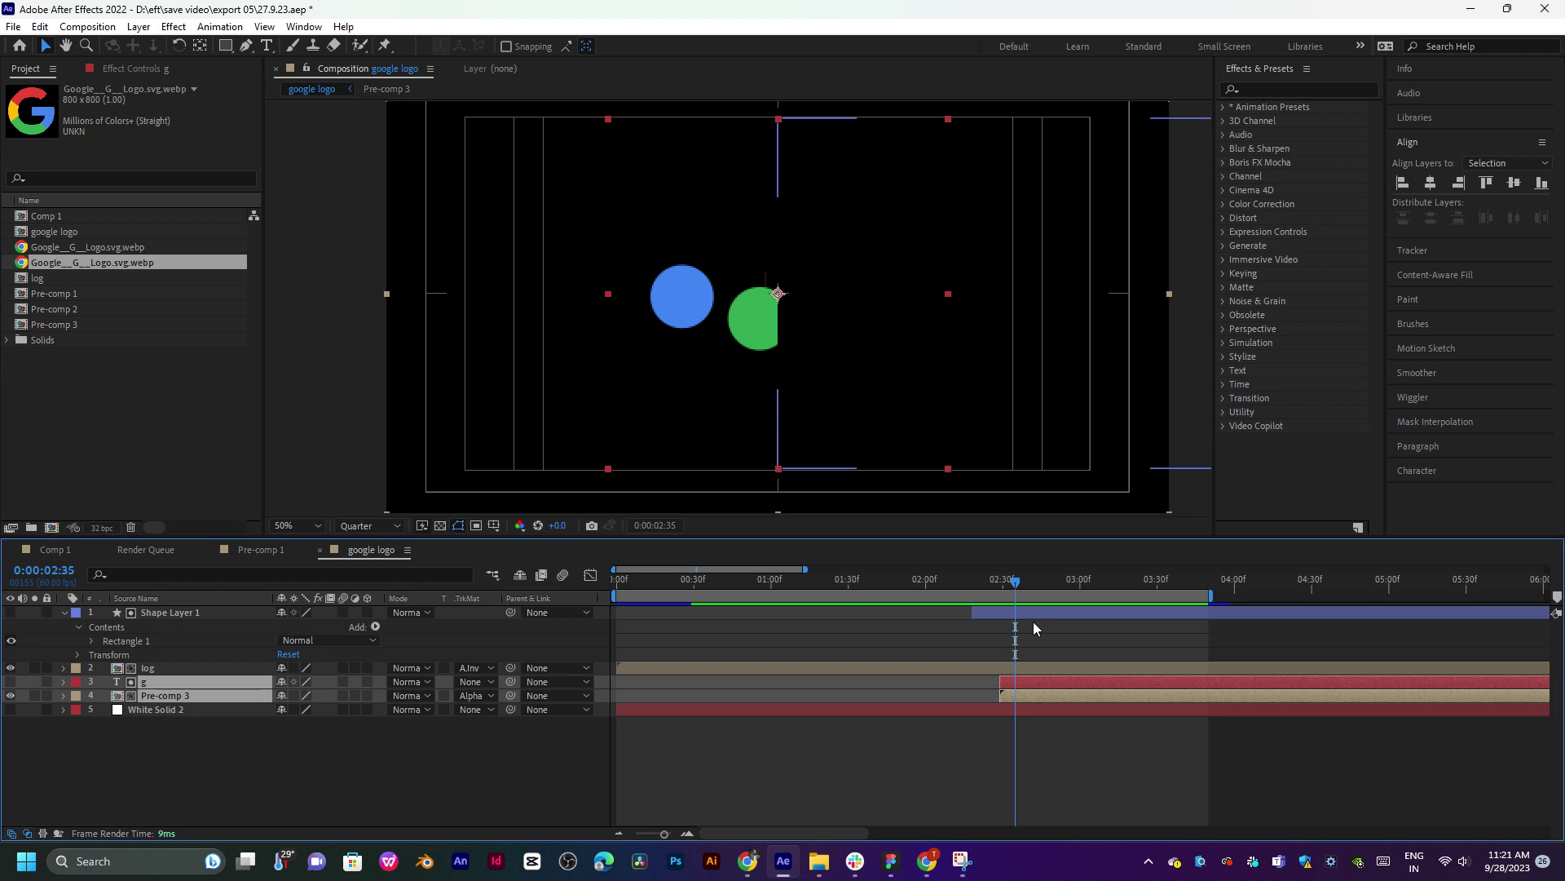
left_click(1034, 614)
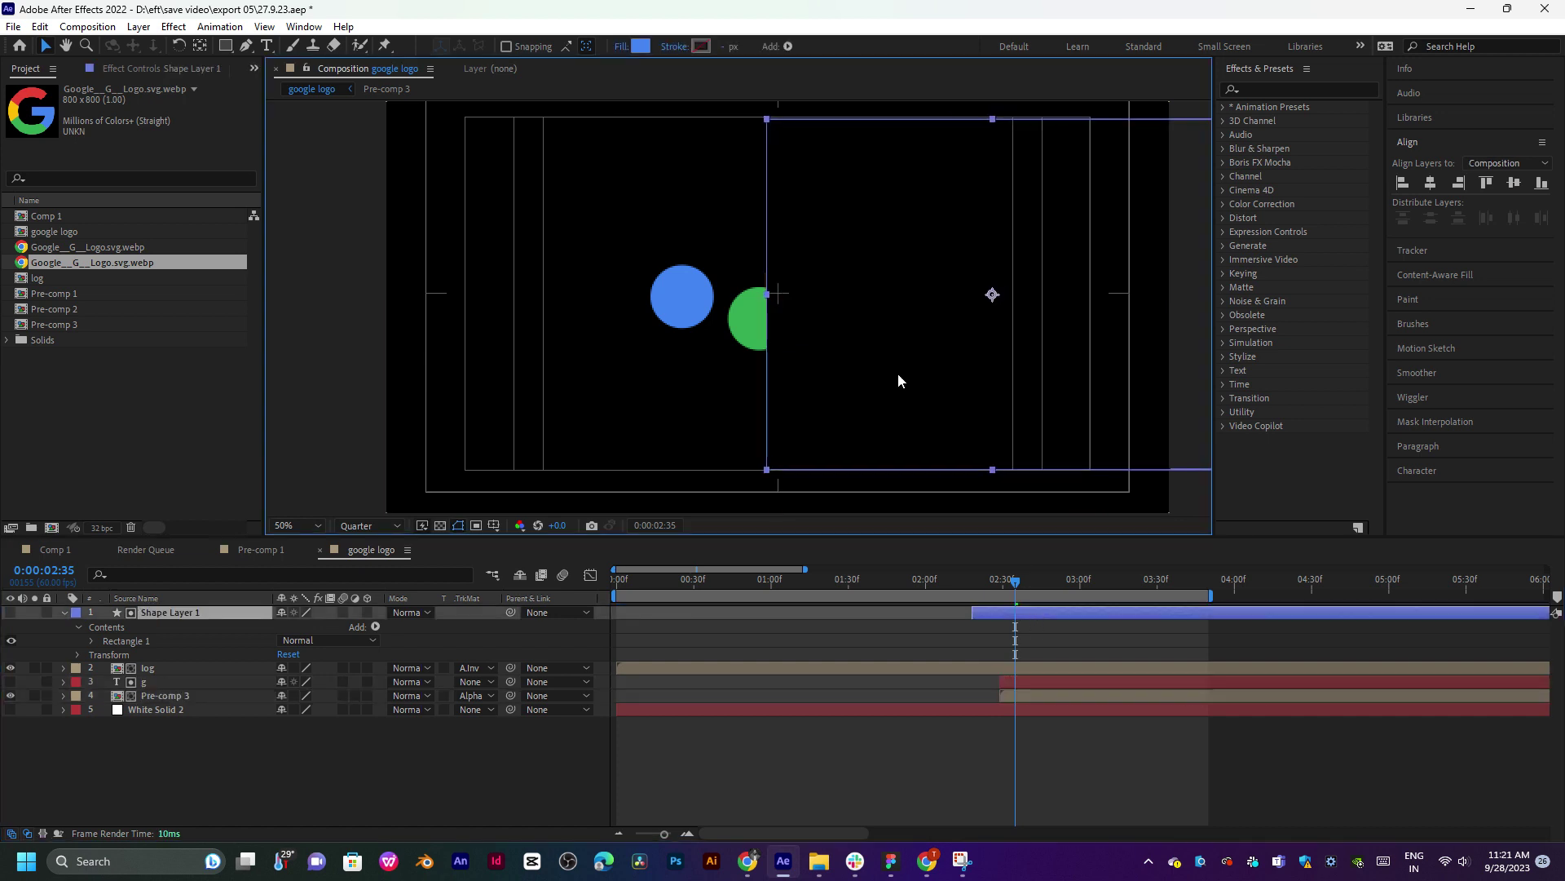
left_click_drag(1017, 581, 1013, 597)
Shift the g and Pre-comp 3 layers to start at about 0:00:02:25 and play back the whole animation.
left_click(1058, 692)
left_click(1059, 681, "shift")
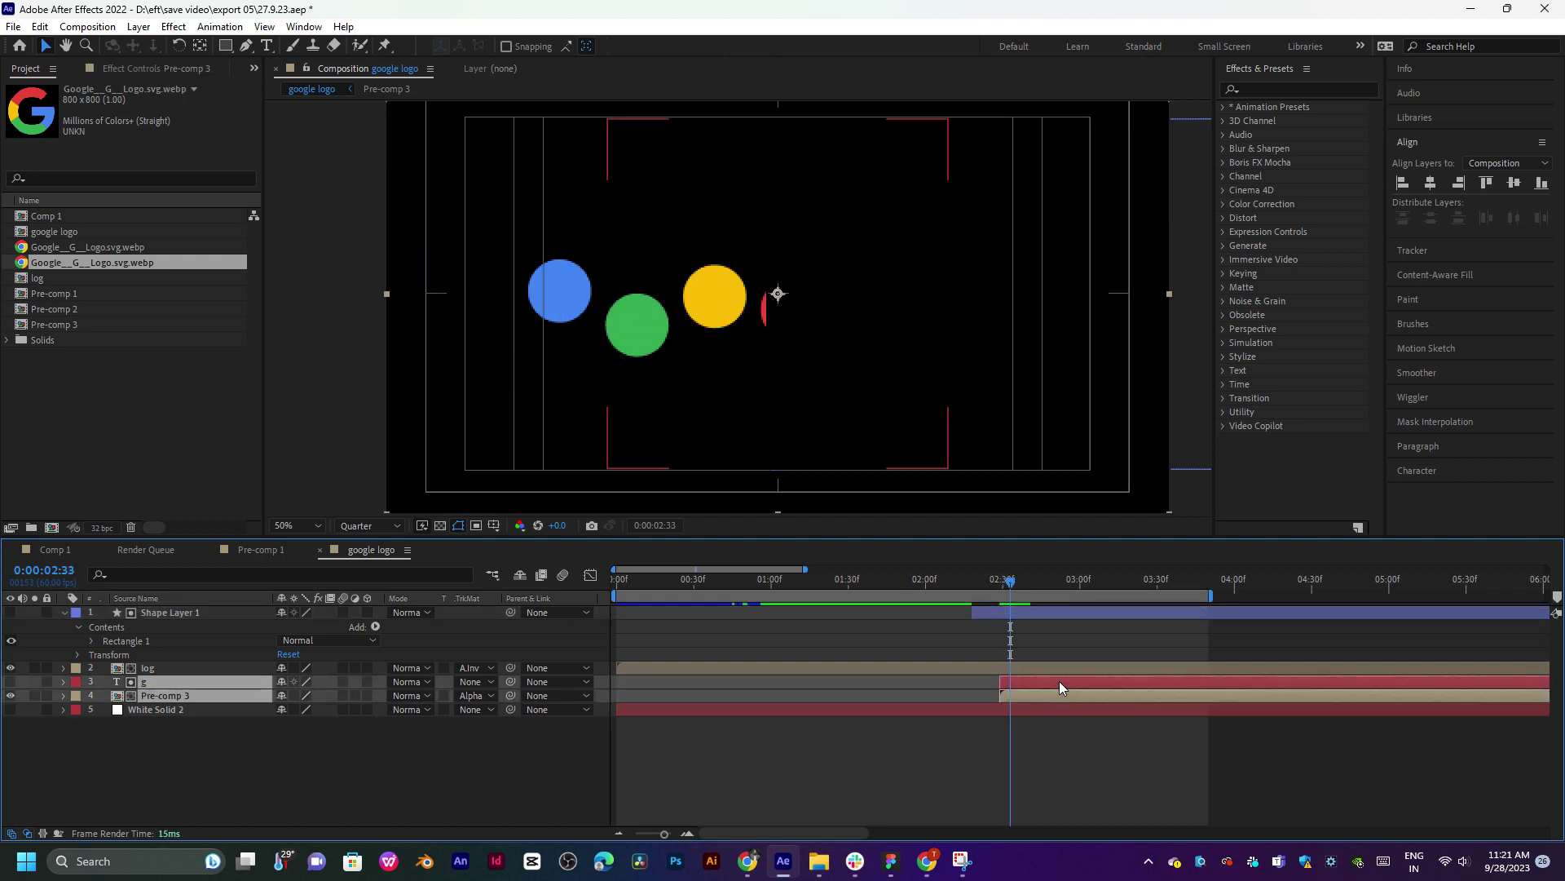
mouse_move(1060, 683)
left_mouse_down()
mouse_move(1073, 683)
mouse_move(1040, 693)
left_mouse_up()
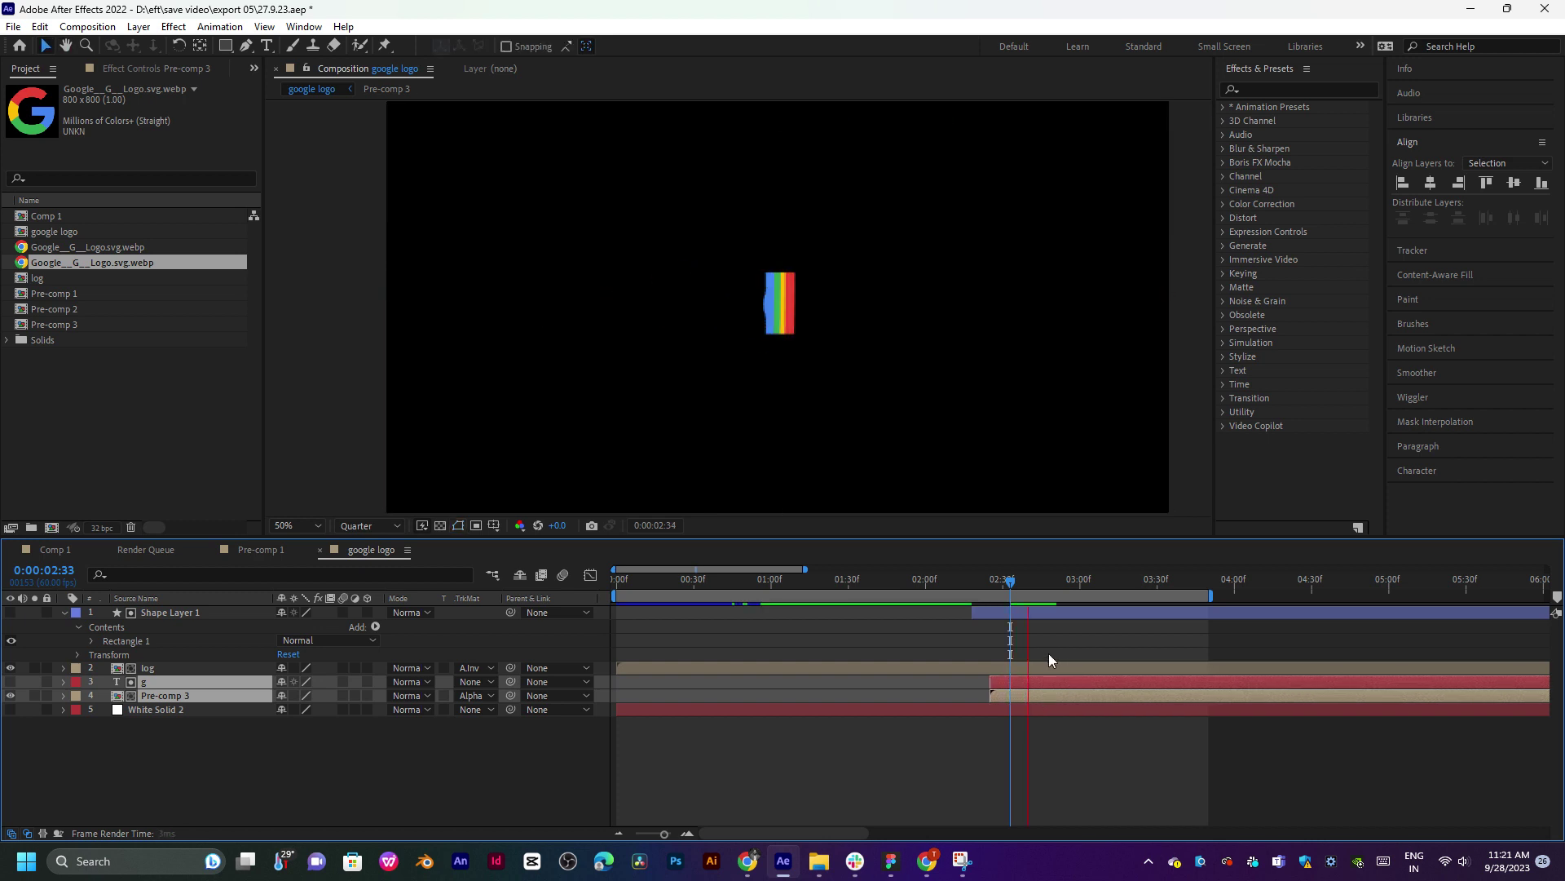
left_click_drag(1010, 589, 969, 589)
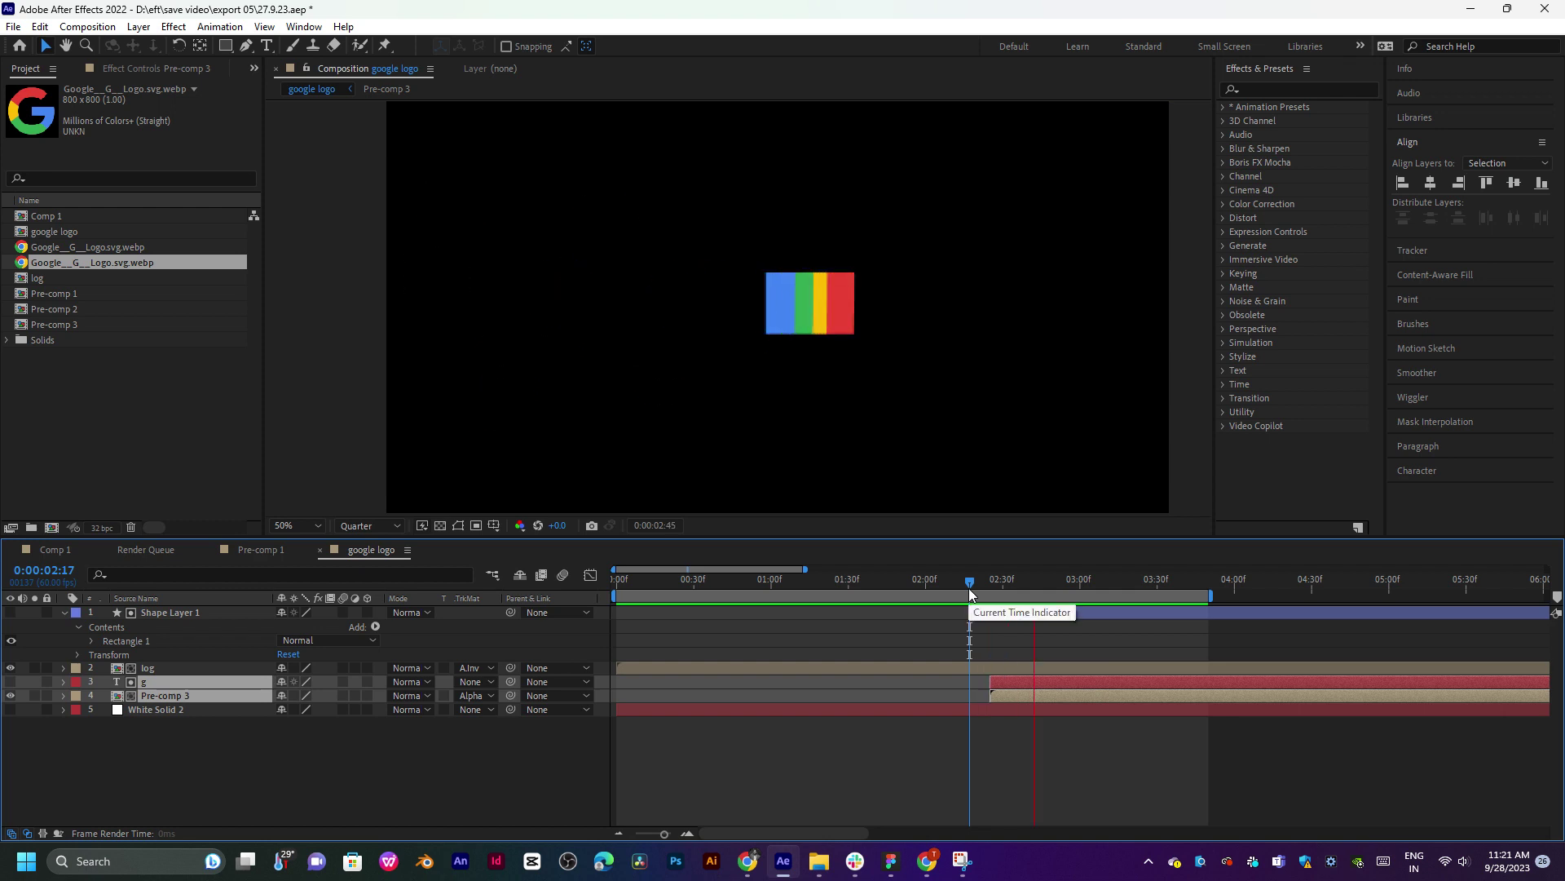
left_click(922, 579)
key("space")
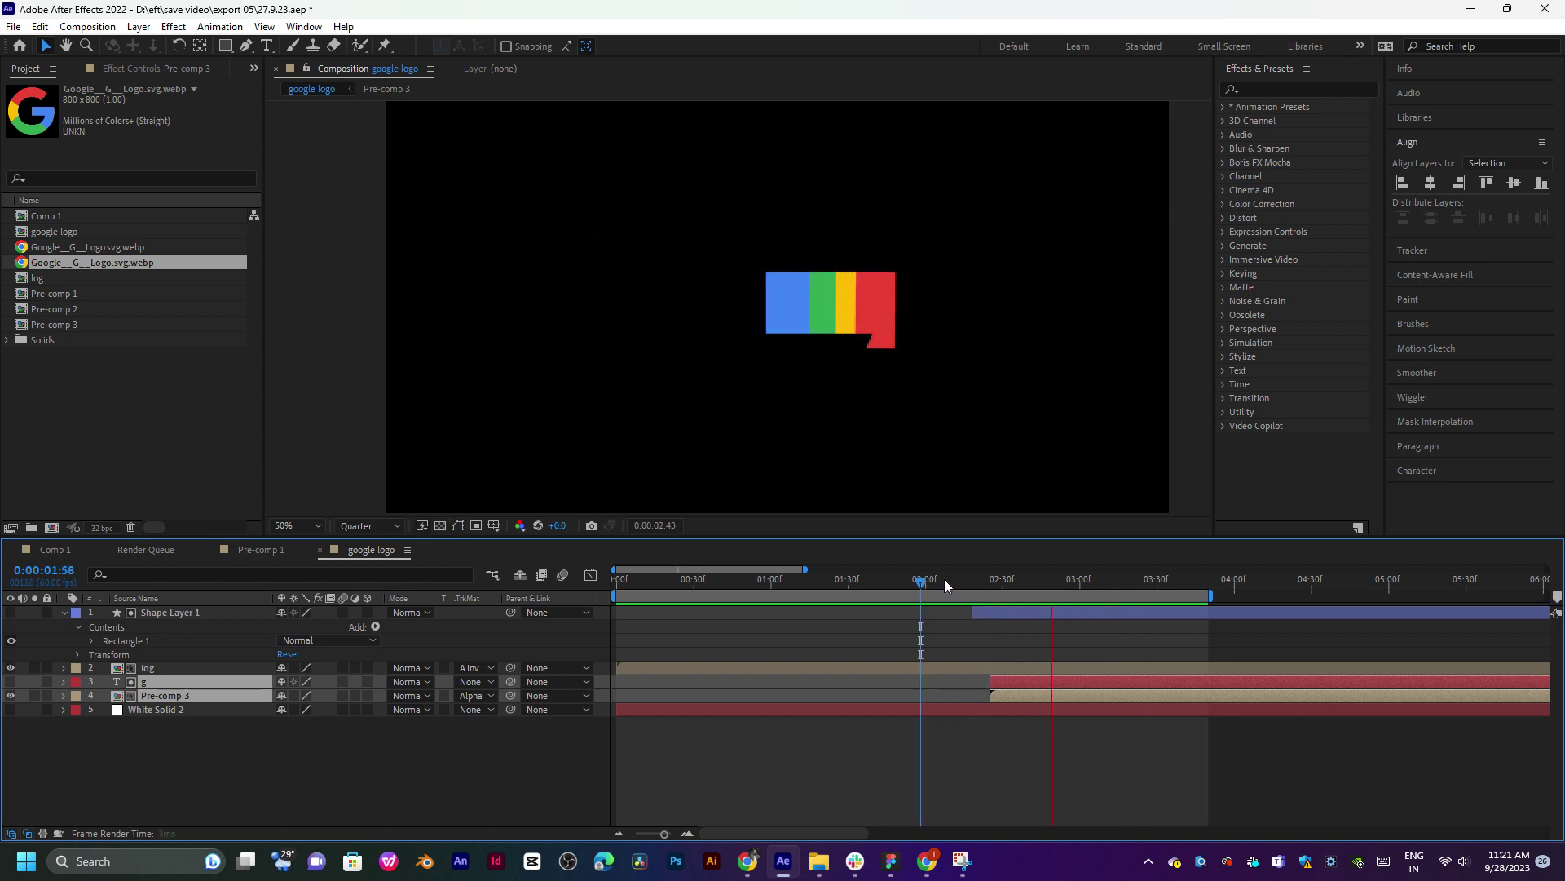
left_click_drag(918, 582, 613, 608)
key("space")
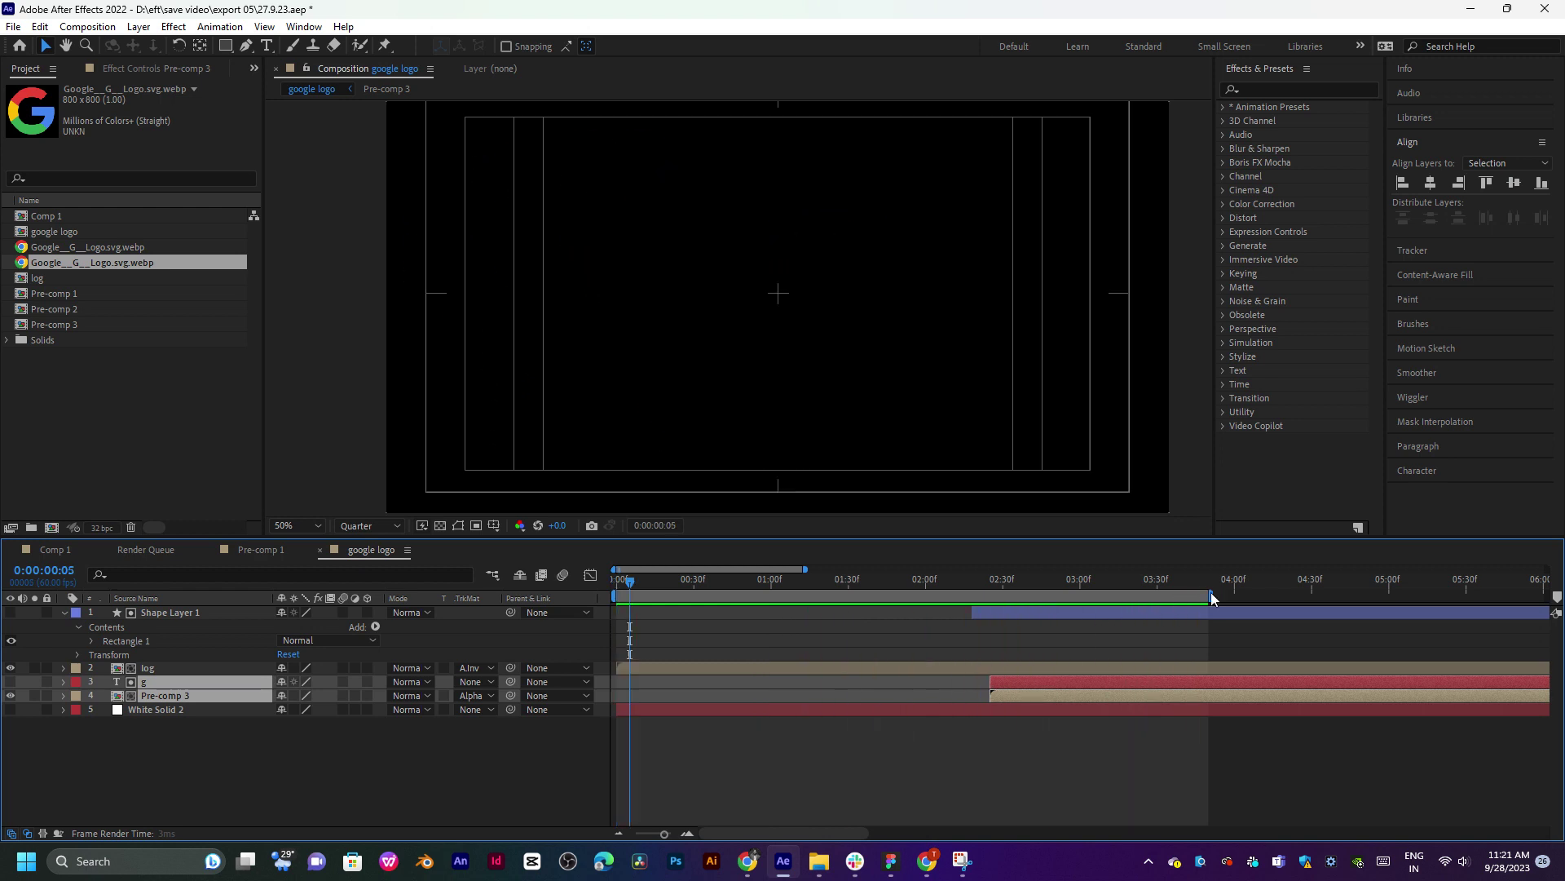
Set the work area from 0:00:00:18 to 0:00:04:29 and play it back.
left_click_drag(1213, 593, 1360, 606)
left_click(1310, 581)
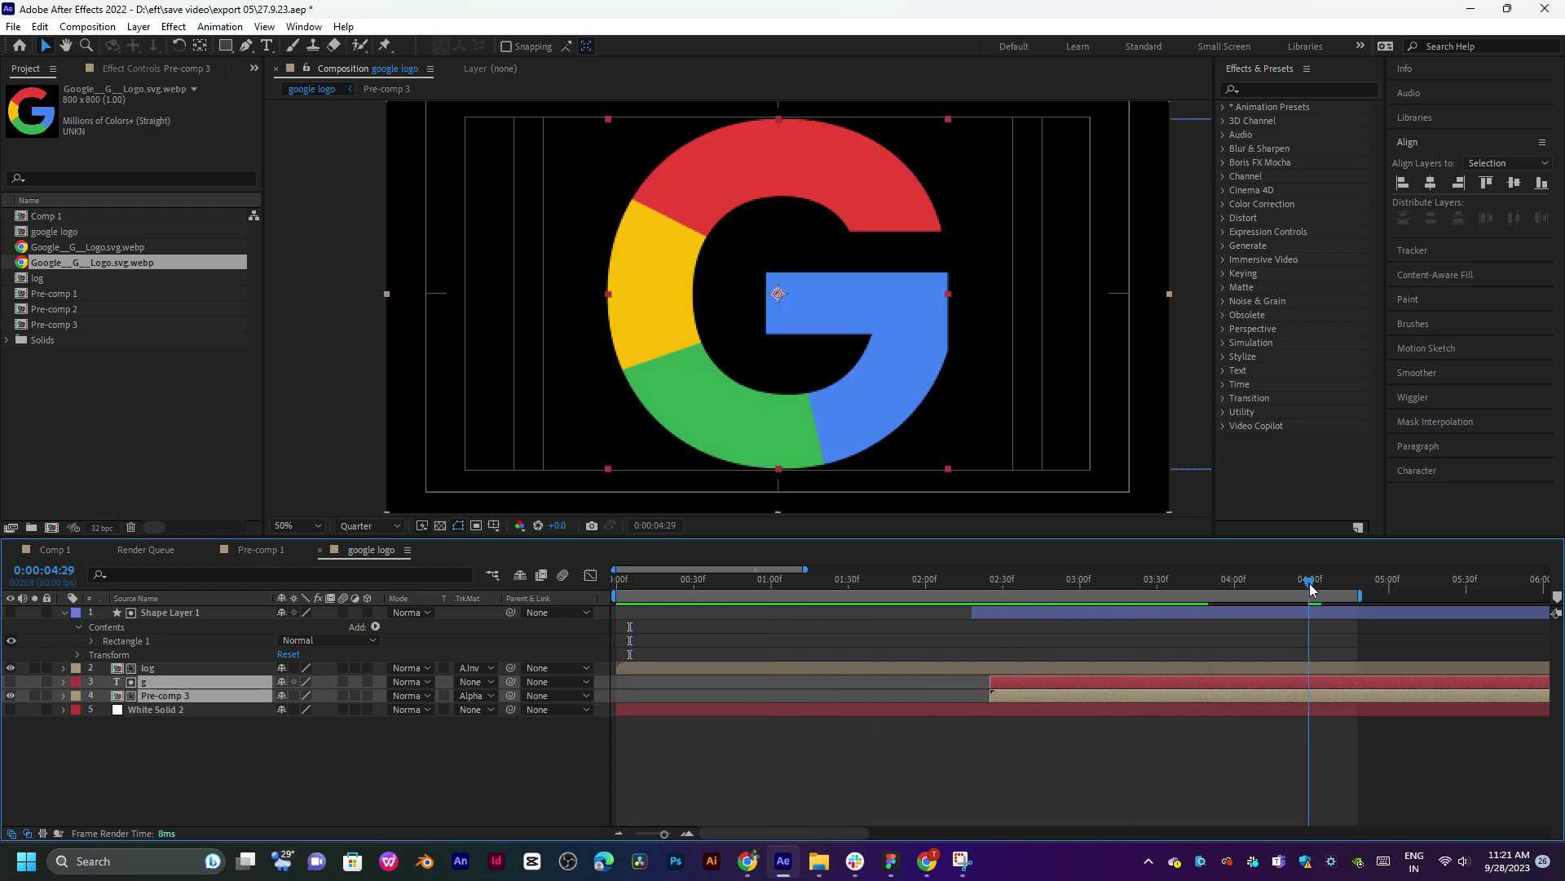
key("n")
left_click_drag(1305, 583, 660, 624)
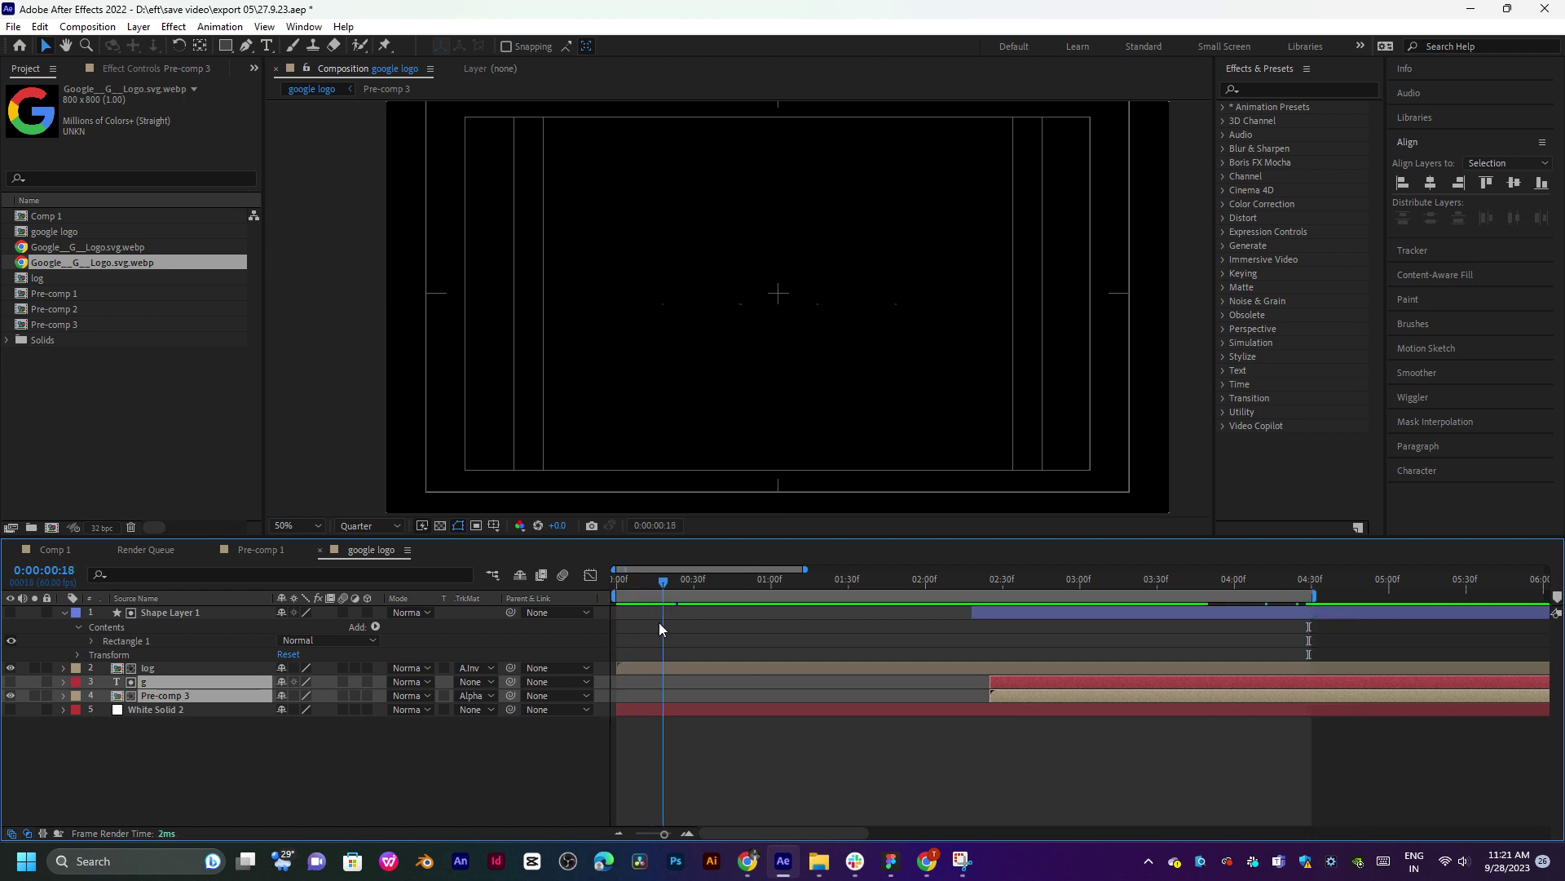
key("b")
key("space")
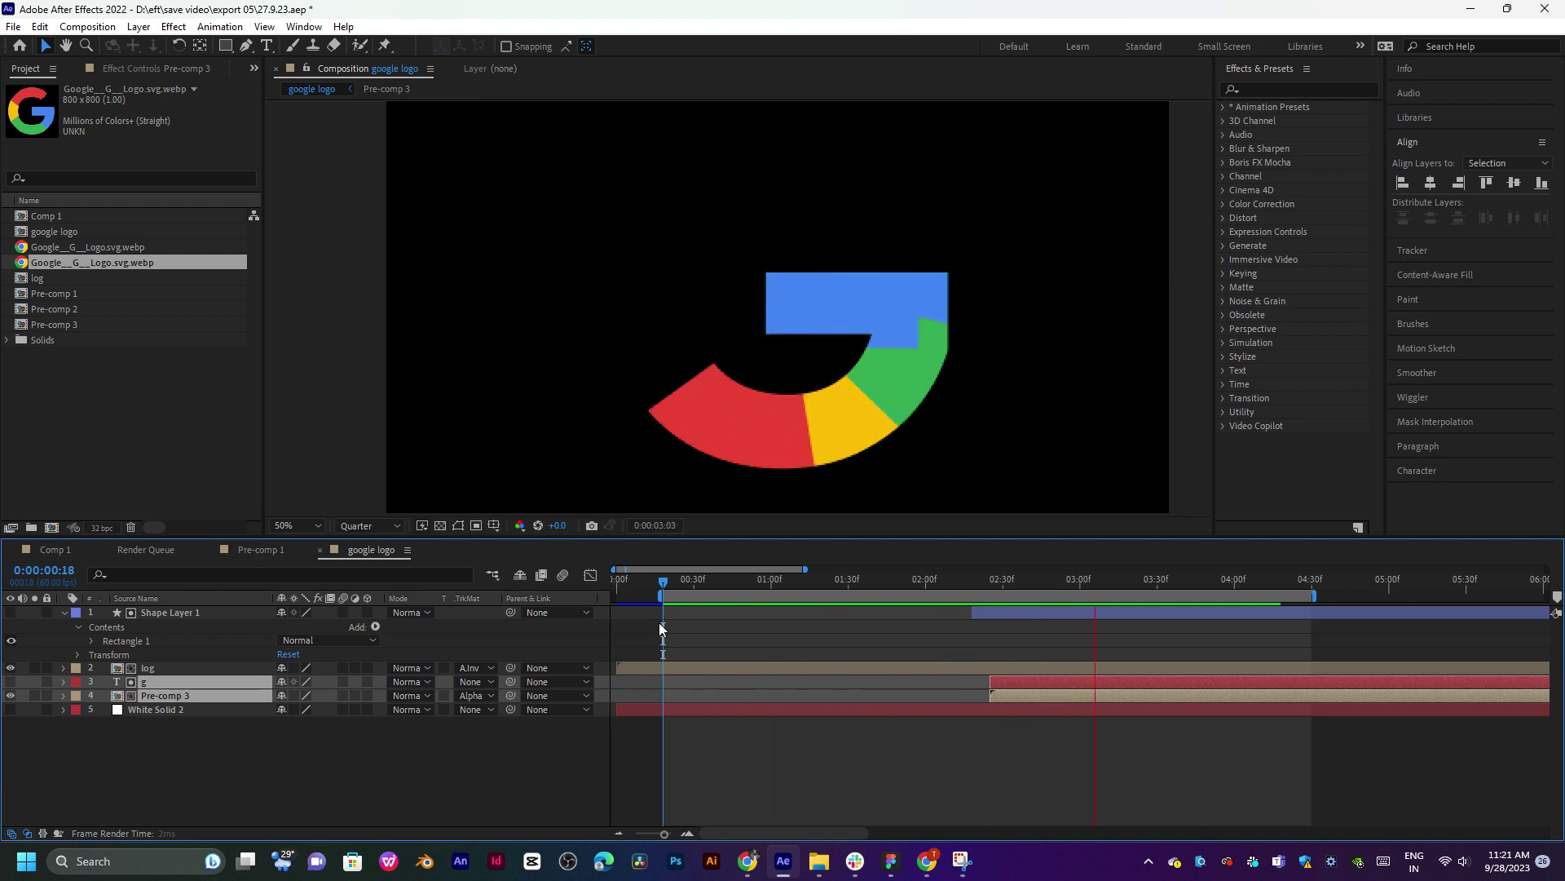
key("space")
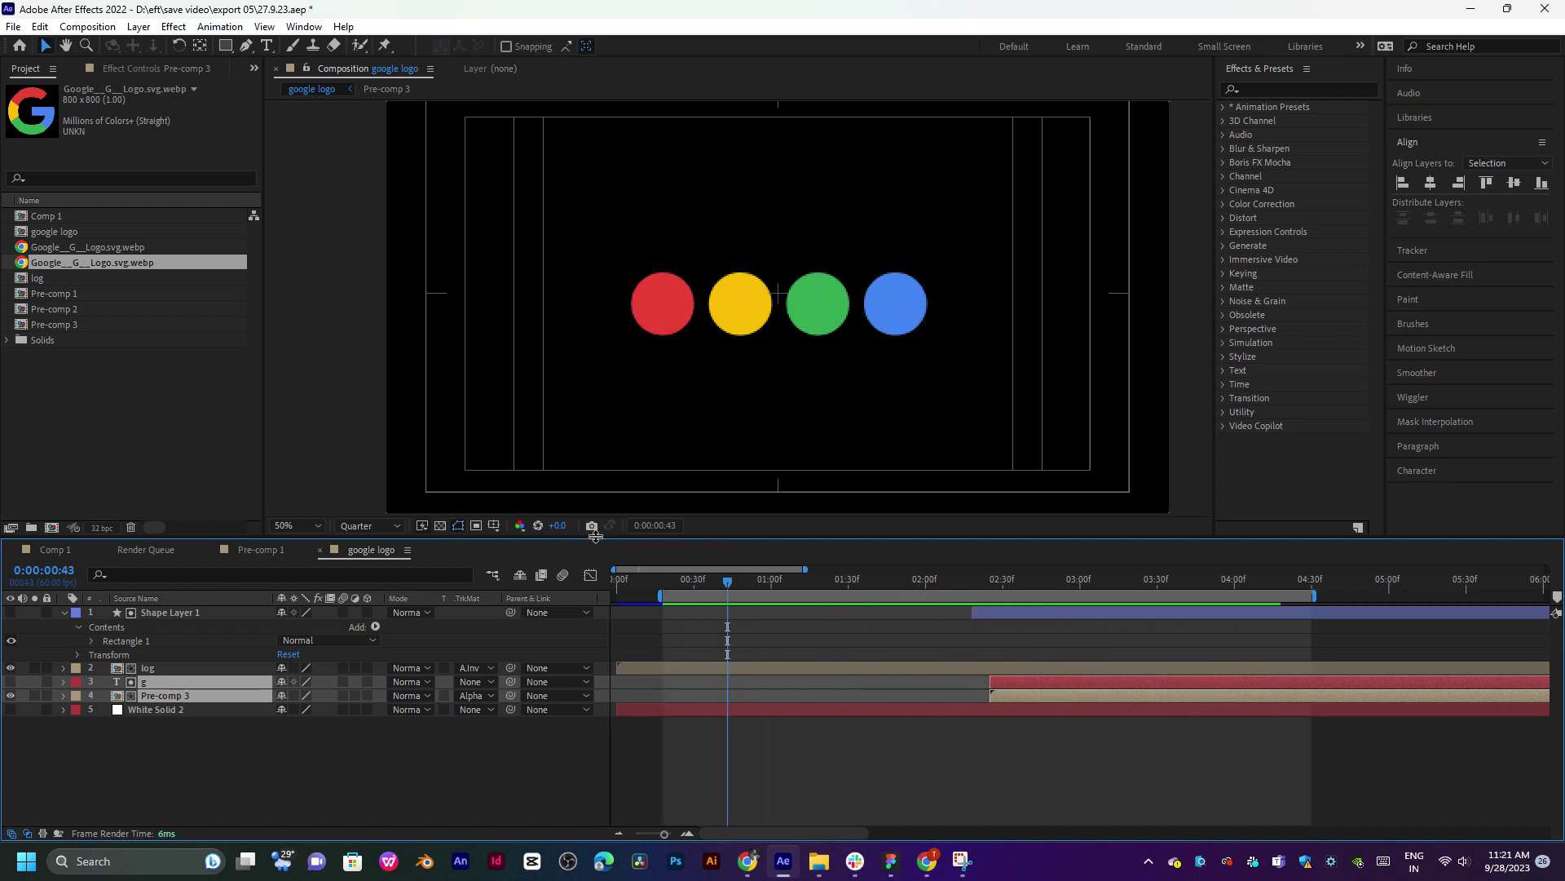
Enlarge the composition viewer area and play back the circle-to-logo transition around 0:00:02:33.
left_click_drag(594, 536, 597, 596)
left_click(746, 644)
key("space")
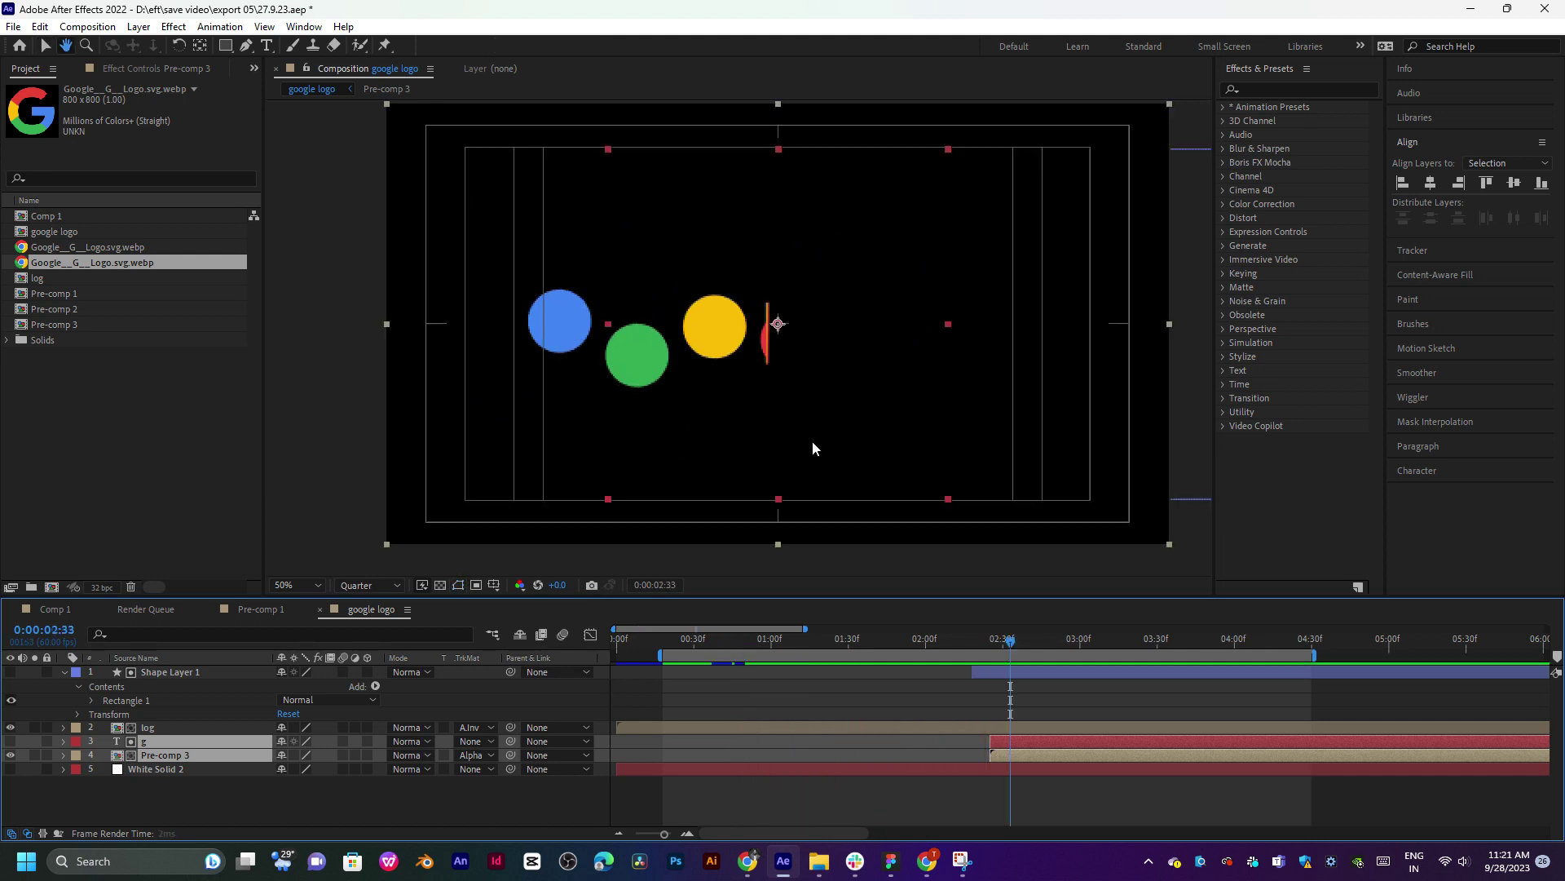
scroll(812, 439, "up", 2)
scroll(856, 473, "down", 2)
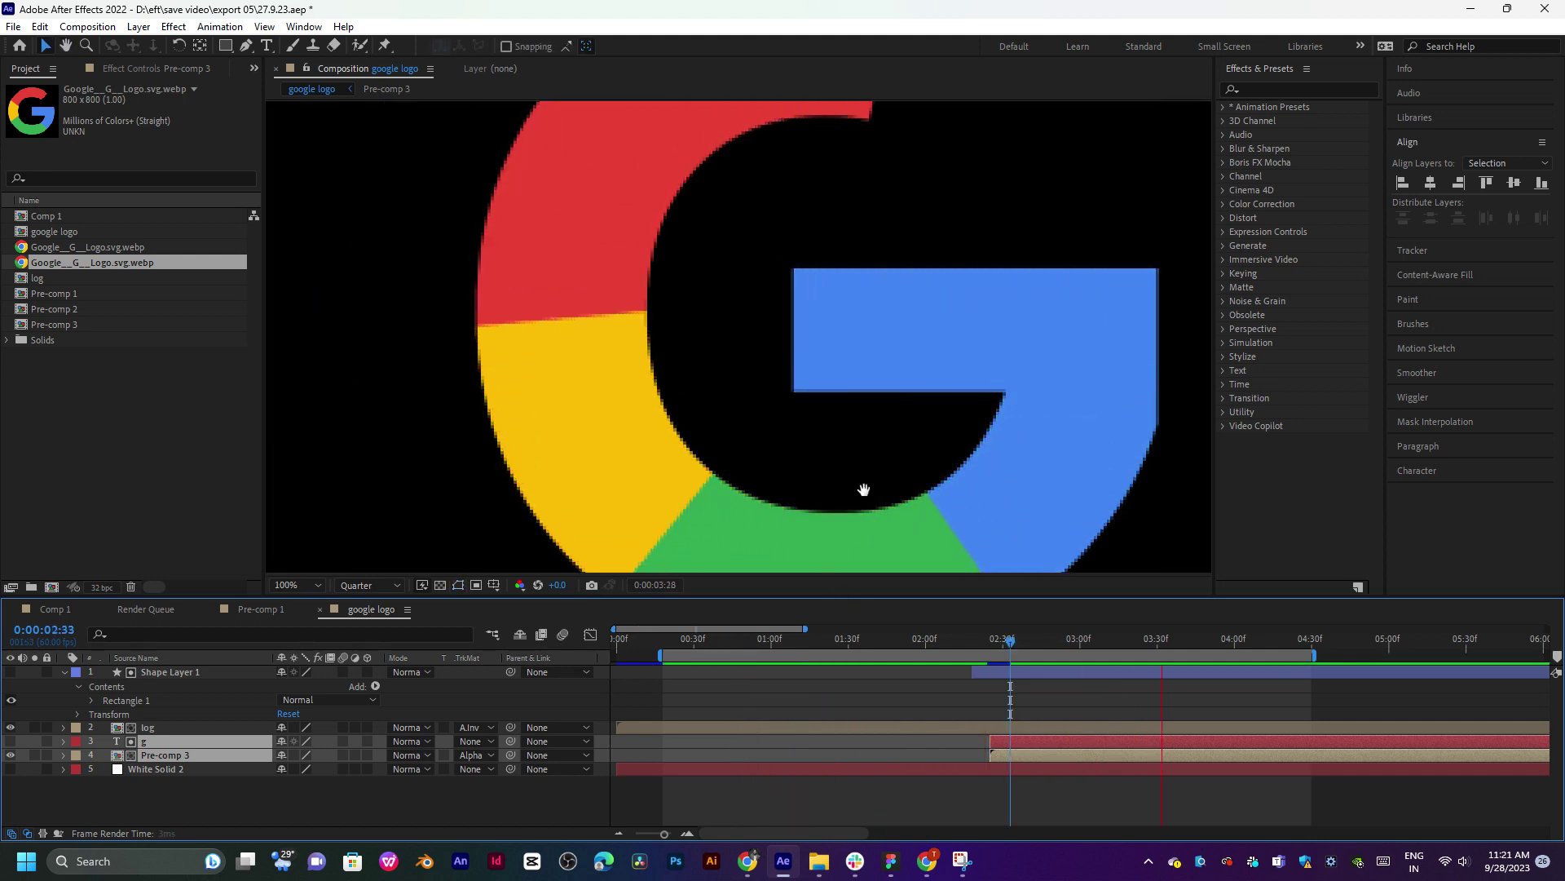
key("space")
Replay the animation from 0:00:01:19 and the logo reveal from 0:00:02:39.
left_click(819, 644)
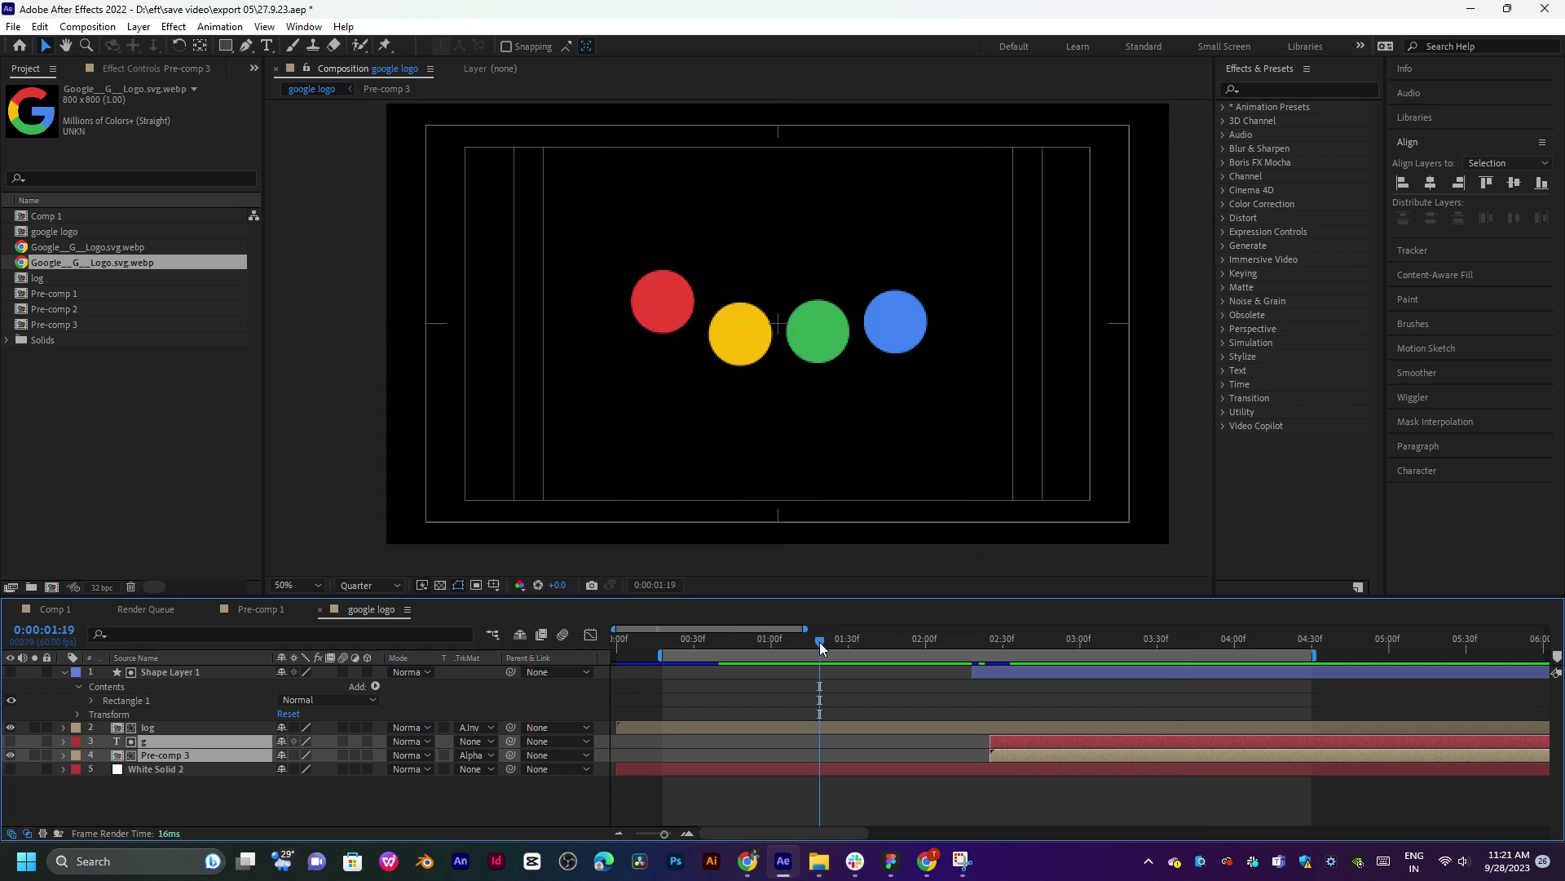
key("space")
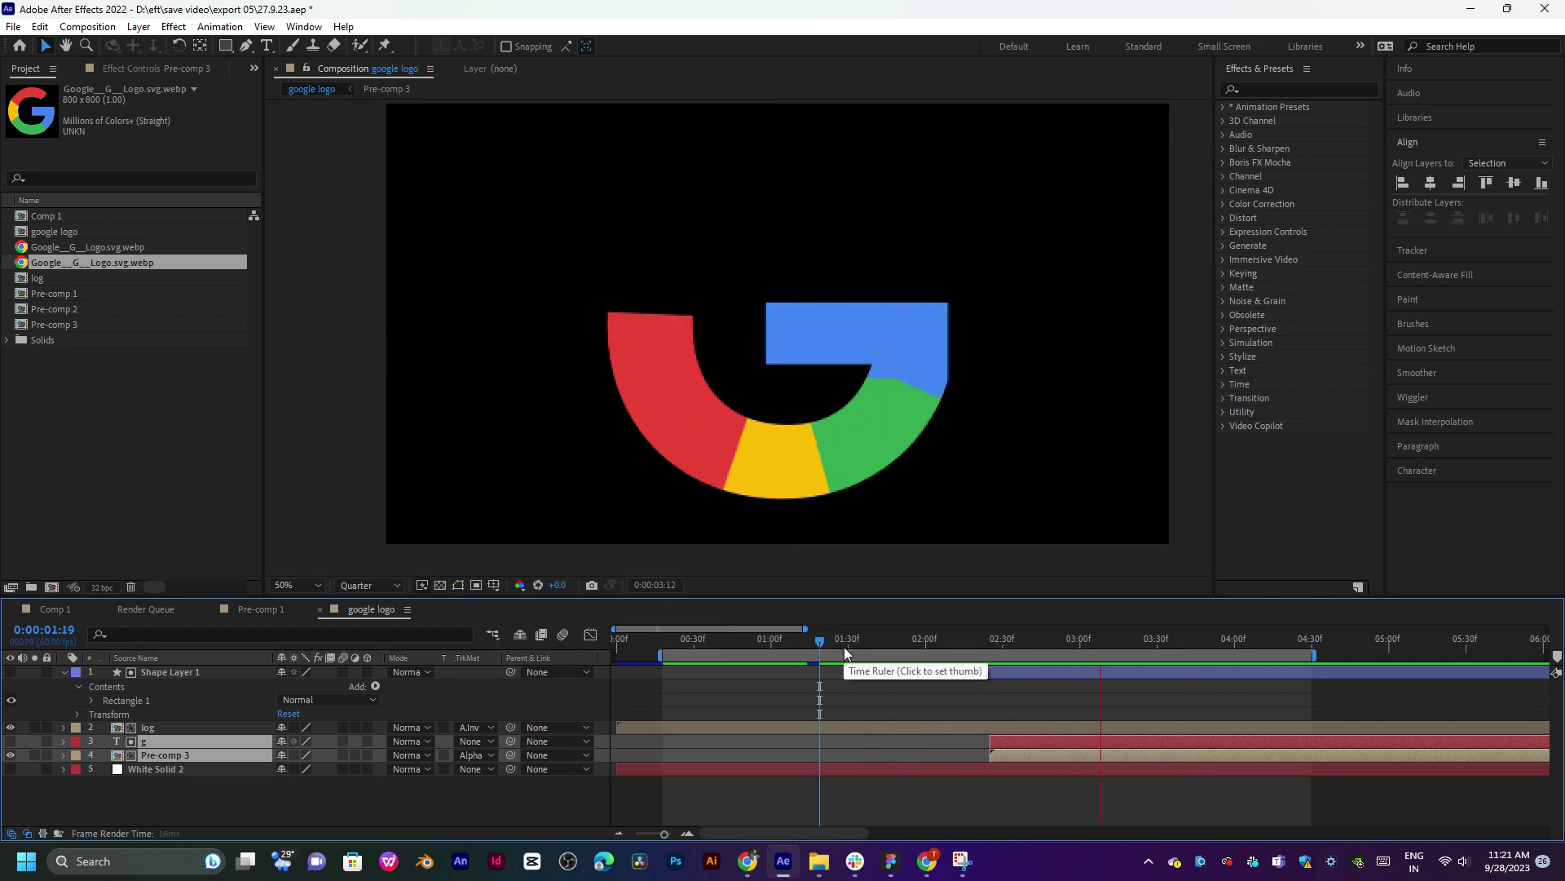
left_click(1008, 643)
left_click_drag(1013, 645, 1025, 697)
key("space")
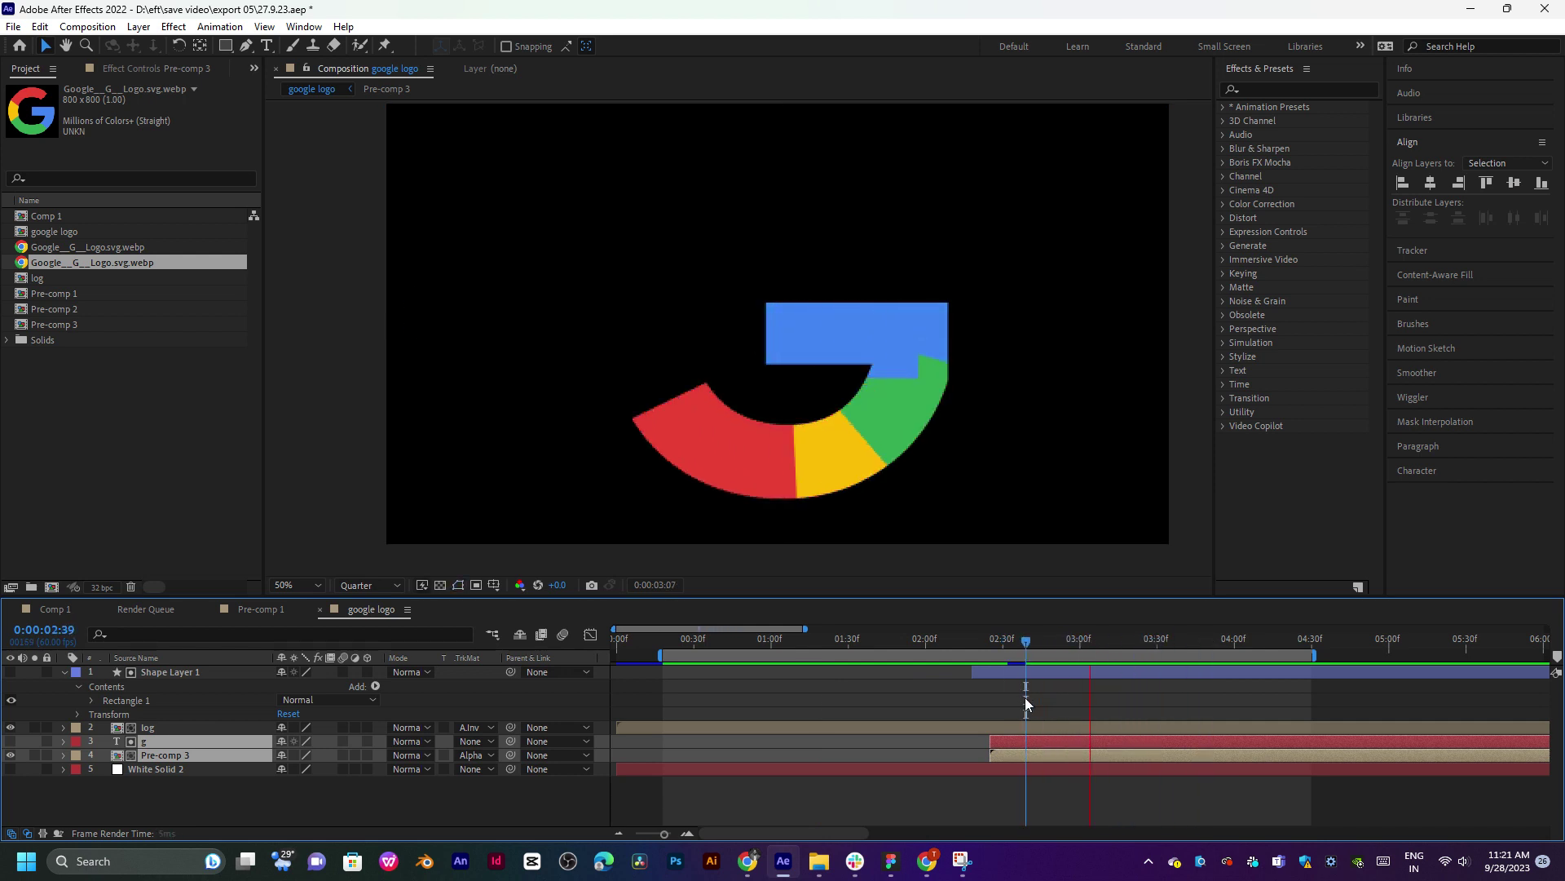
key("space")
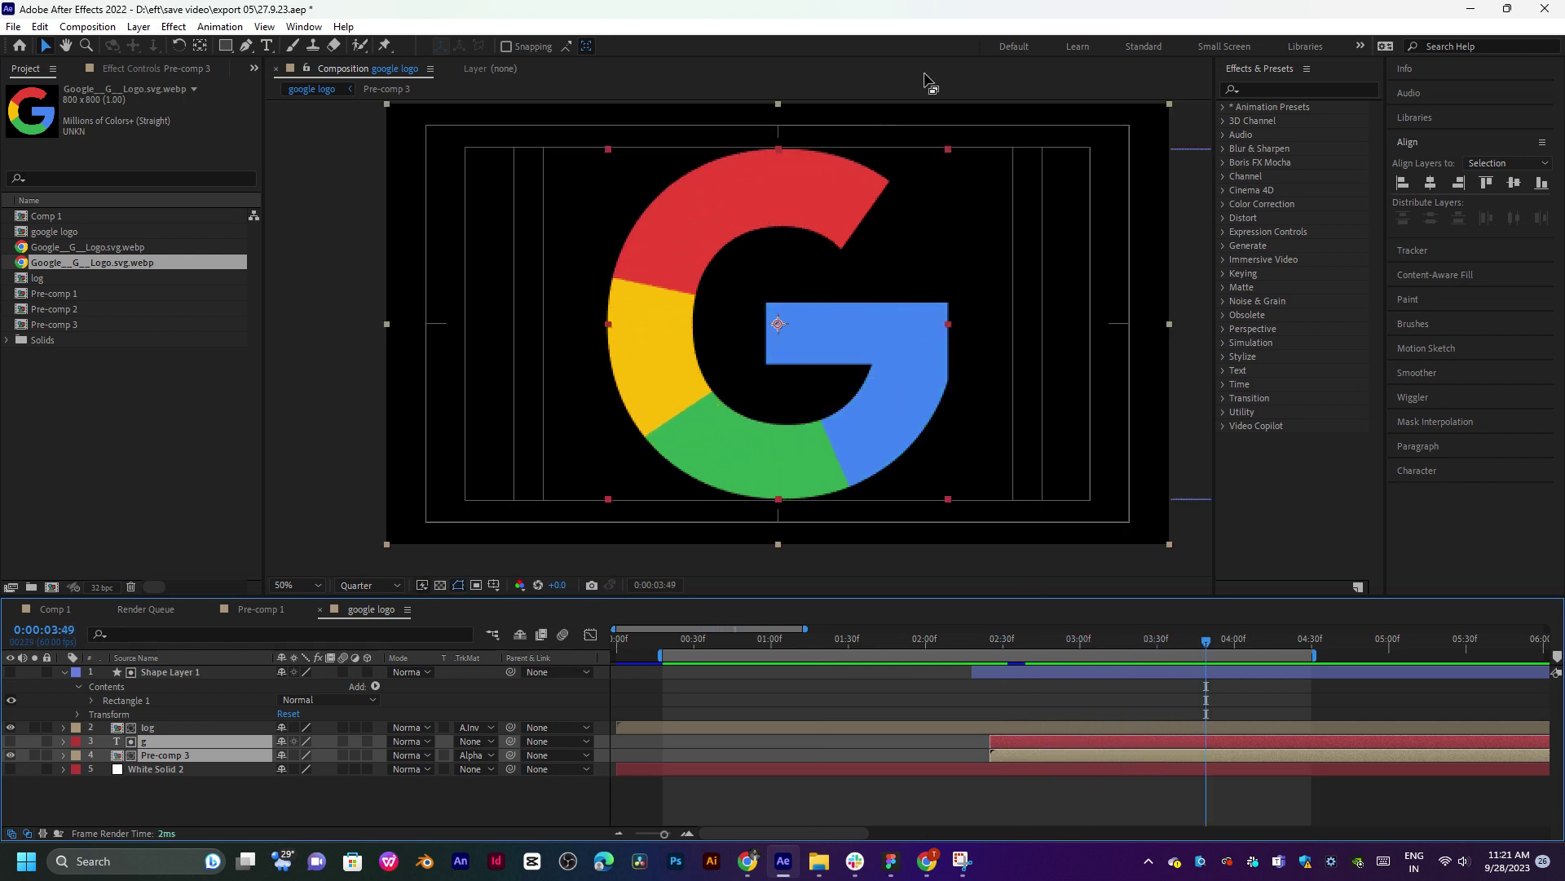
Play back the finished animation in a maximised composition viewer at 100% magnification, and restore the normal layout.
key("grave")
key("period")
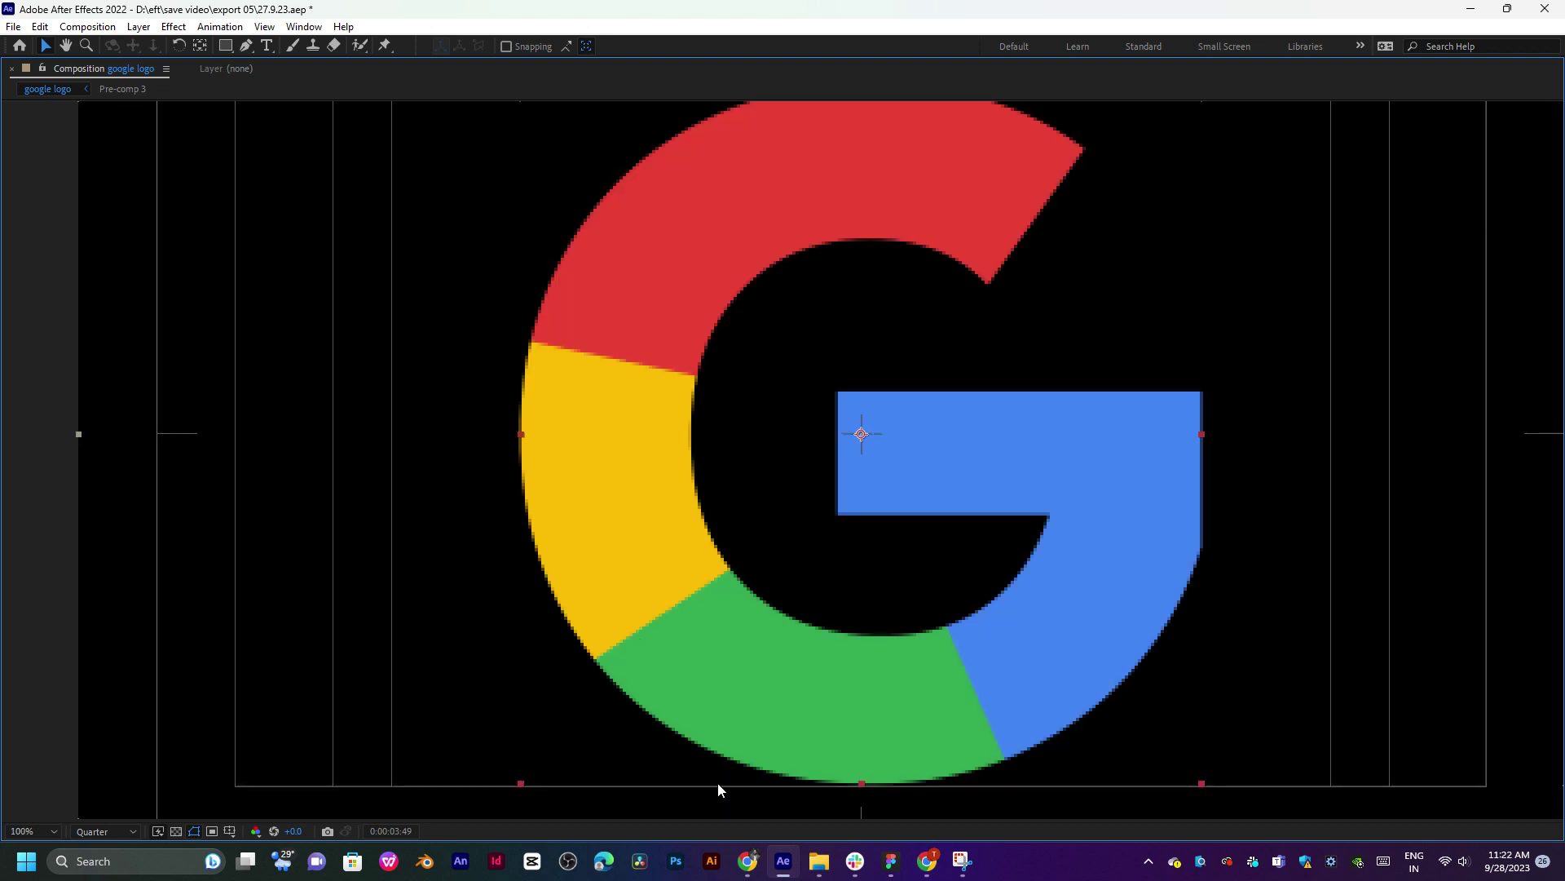
key("space")
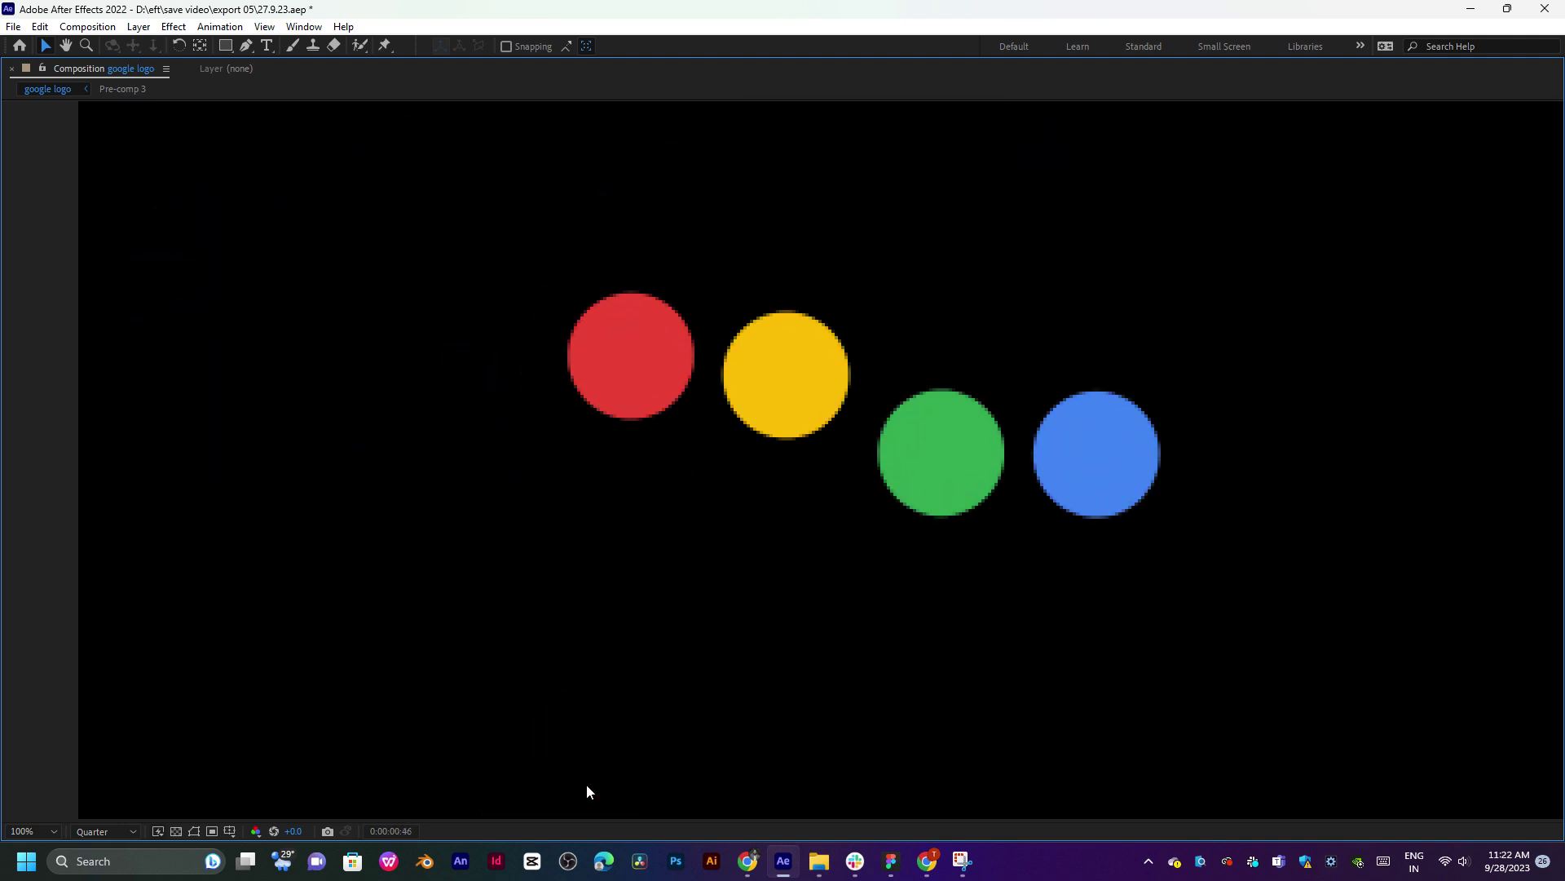
key("grave")
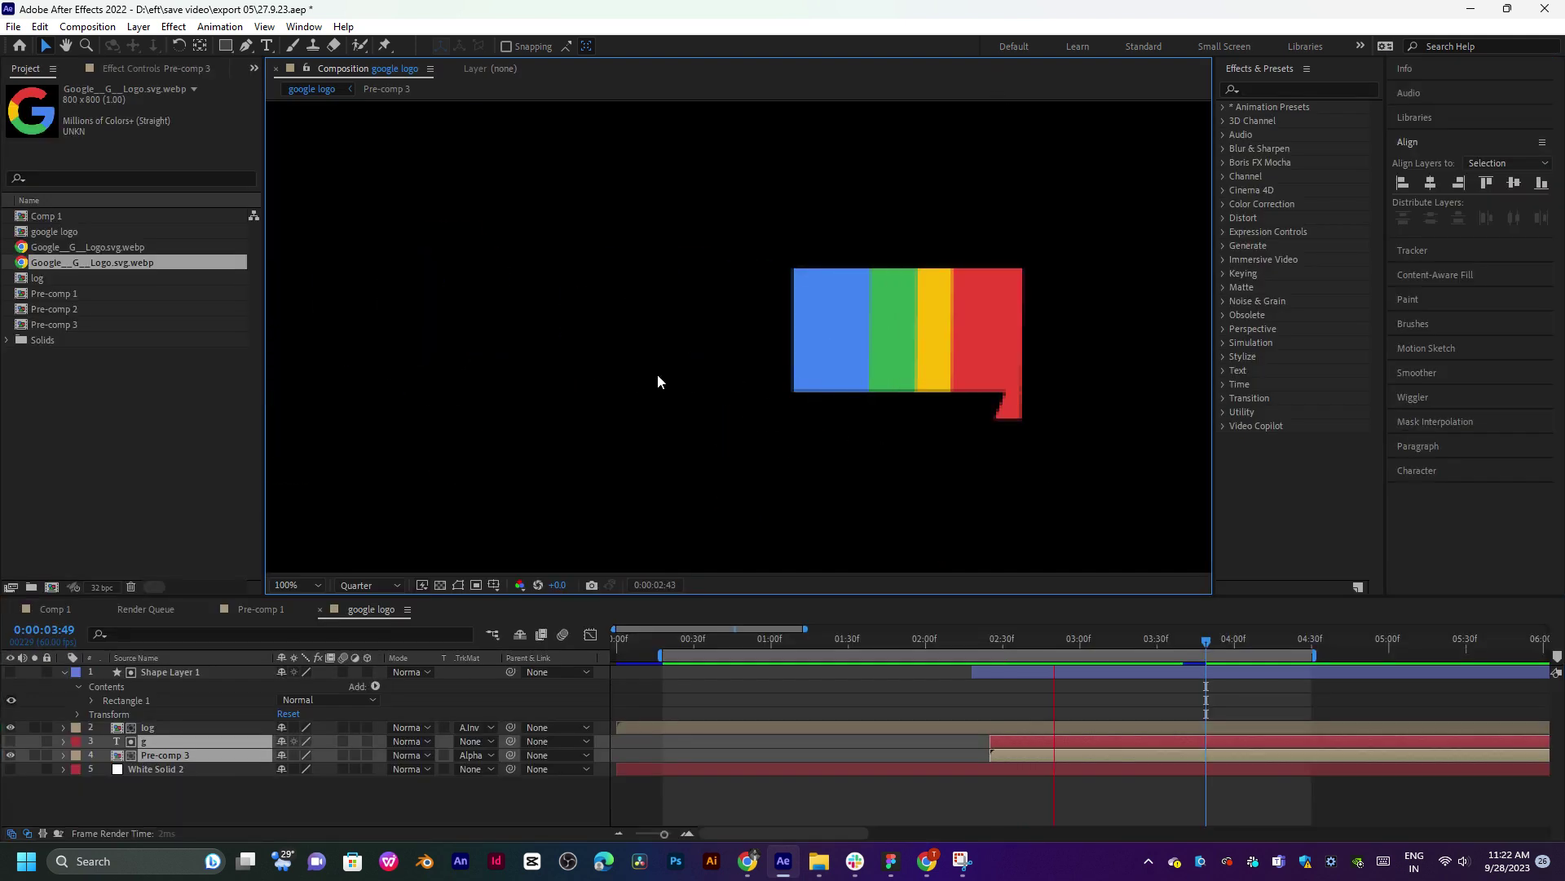
Stop the playback and scrub from the logo reveal back to the bouncing circles around 0:00:01:46.
key("space")
left_click_drag(1125, 637, 1064, 668)
left_click(771, 378)
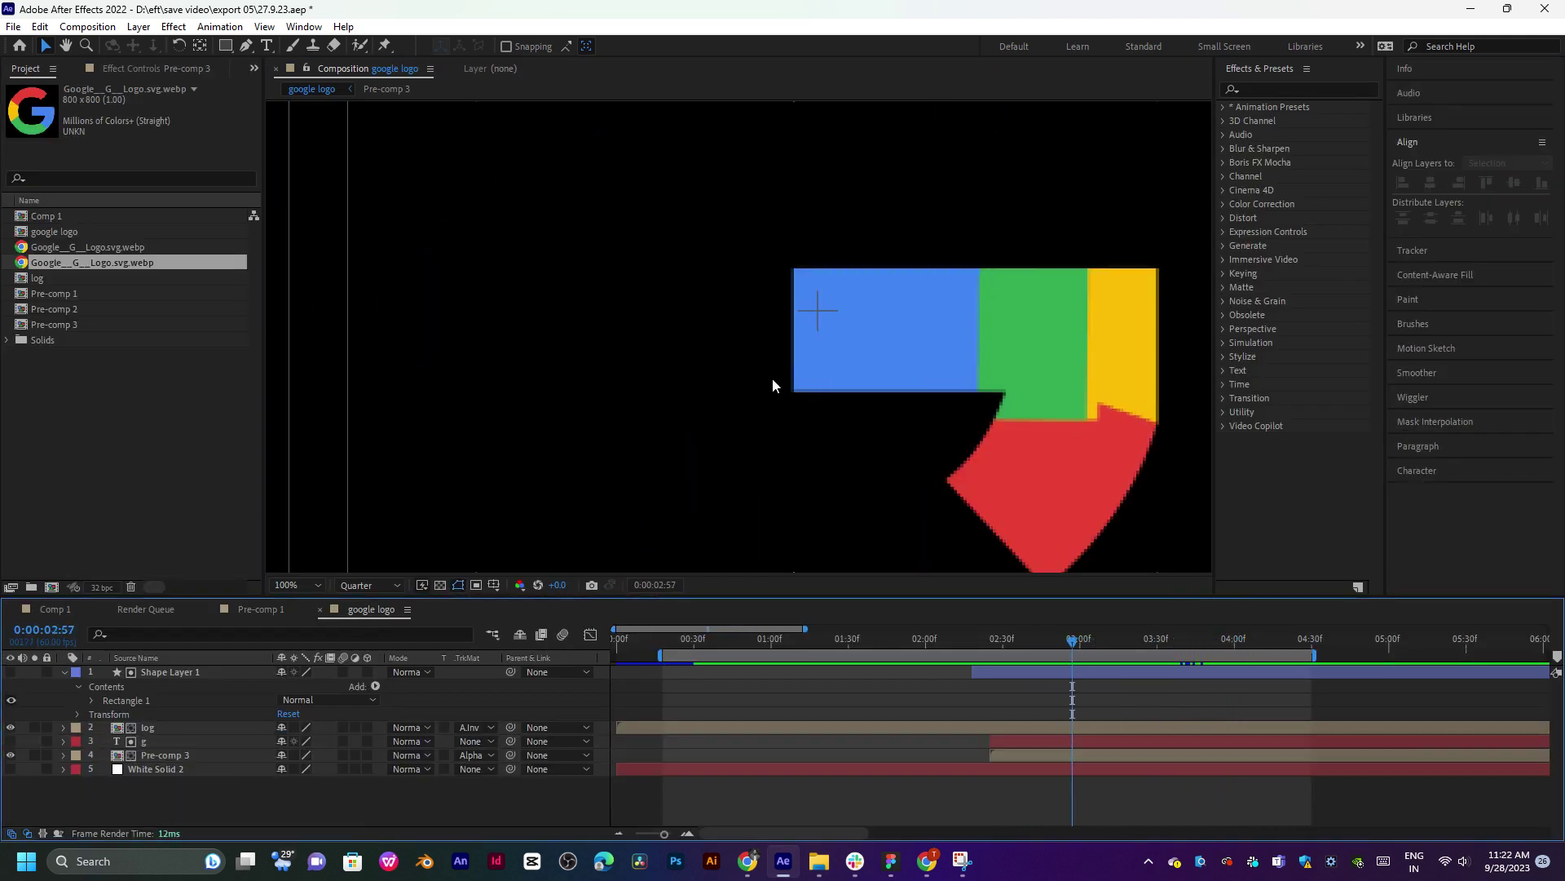
left_click(1071, 643)
left_click_drag(1073, 647, 892, 672)
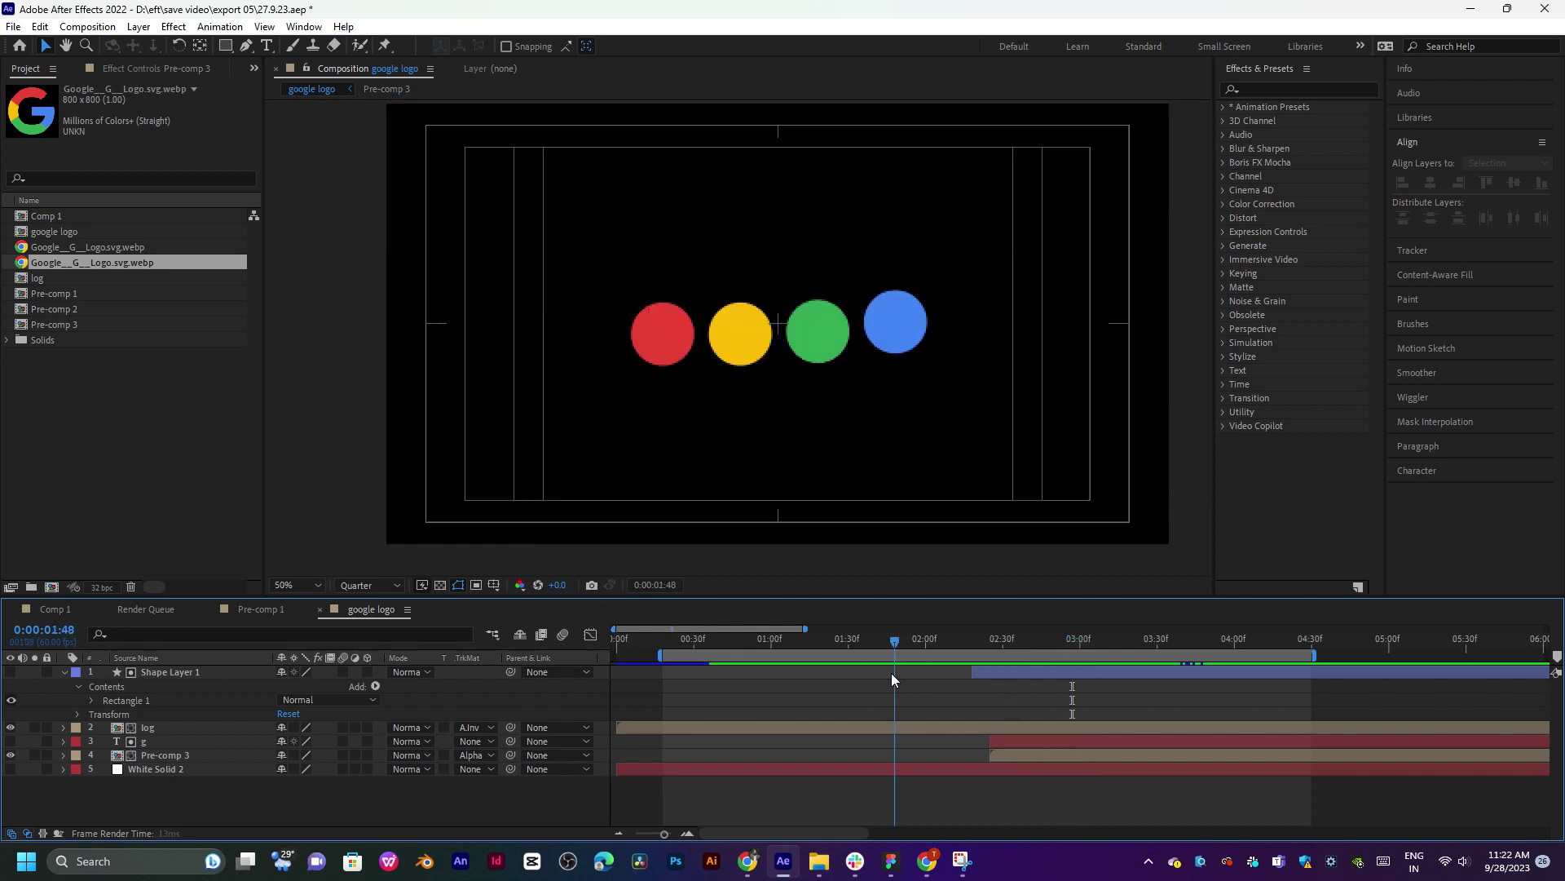
Collapse the expanded properties of the layers from Shape Layer 1 to Pre-comp 3 and clear the selection.
left_click(169, 671)
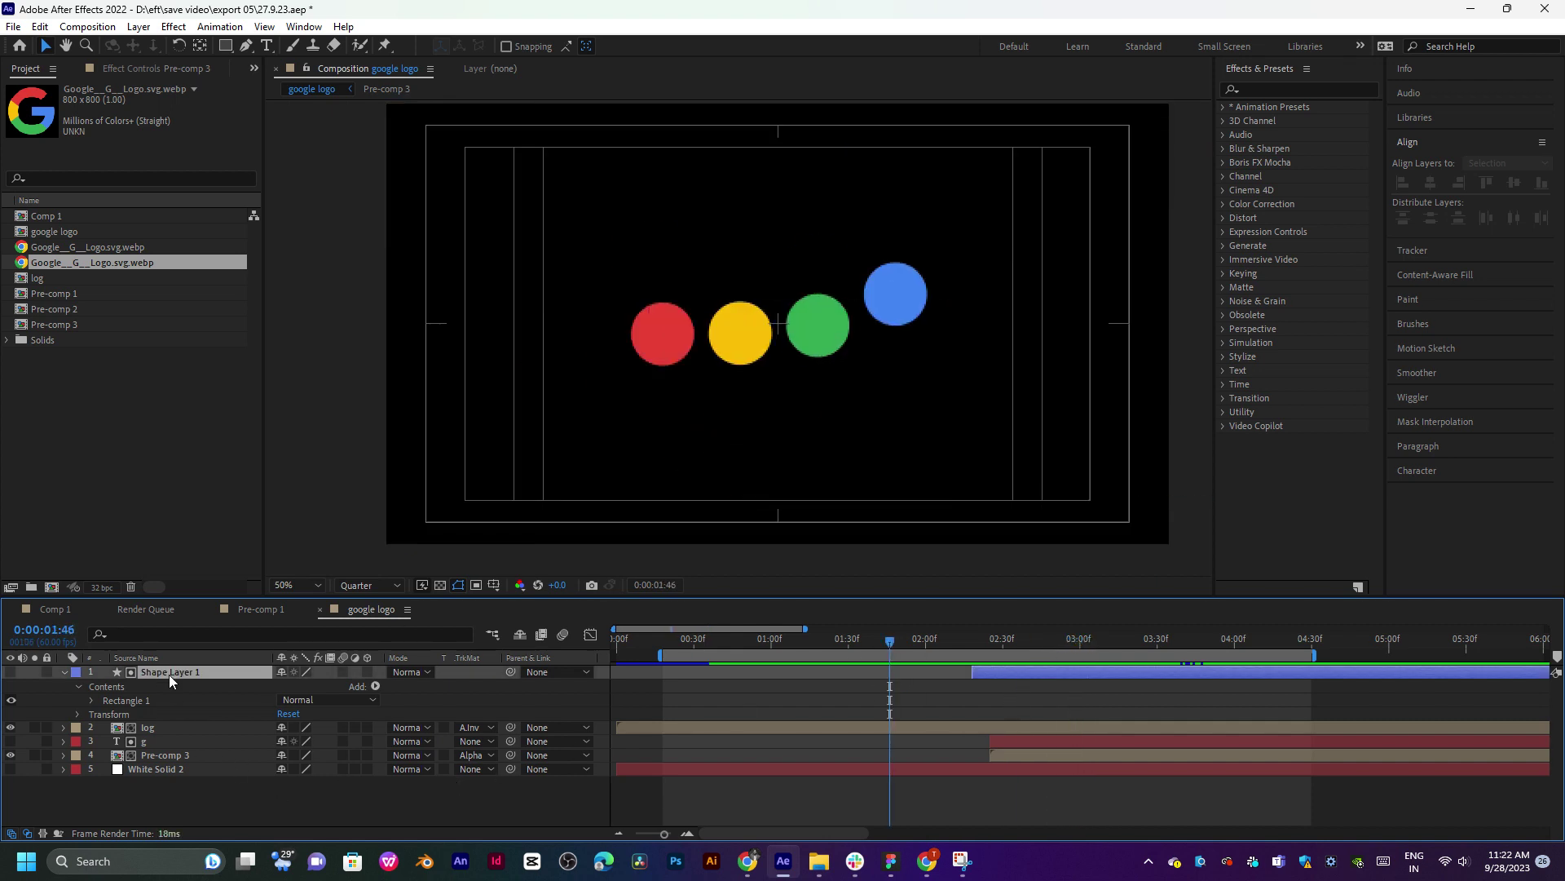
left_click(163, 759, "shift")
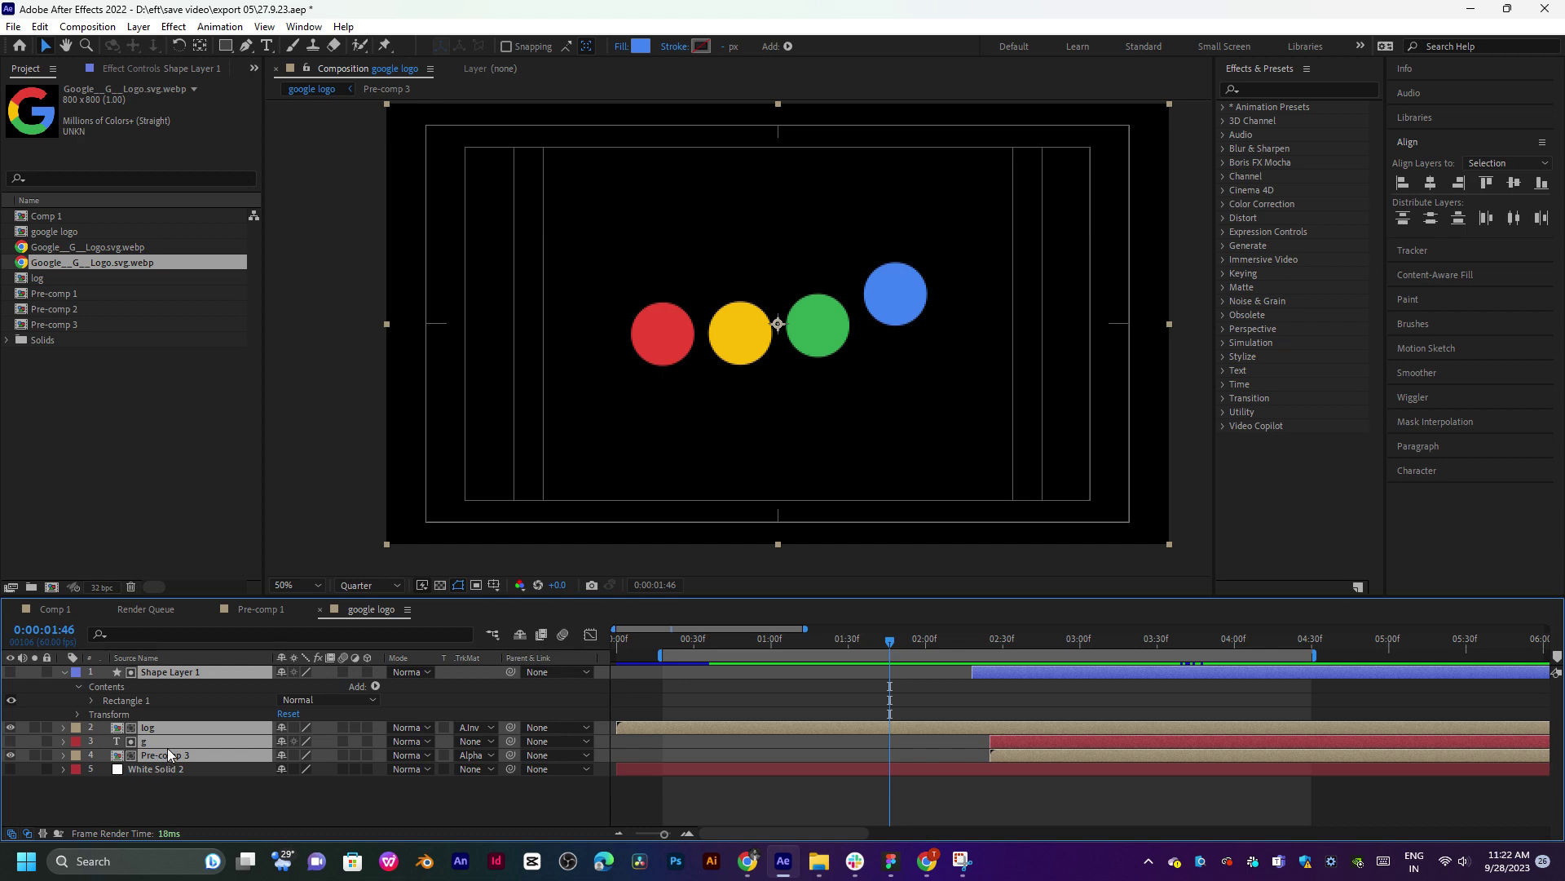
key("p")
key("p")
left_click(168, 748)
At 0:00:04:02, add a text layer reading "ok" and place it over the centre of the G logo.
key("space")
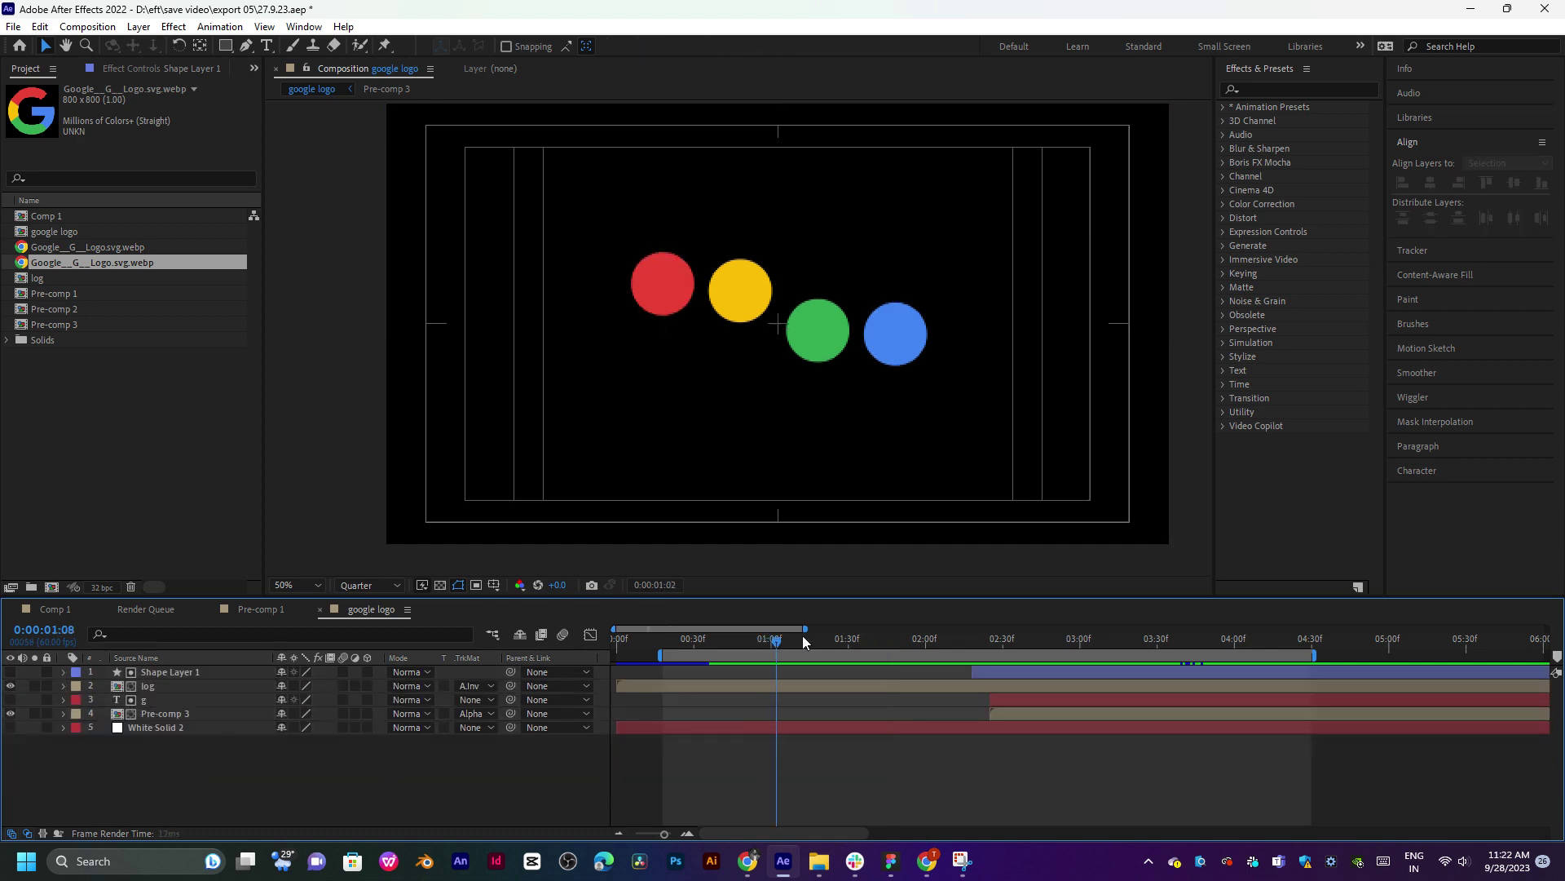
key("space")
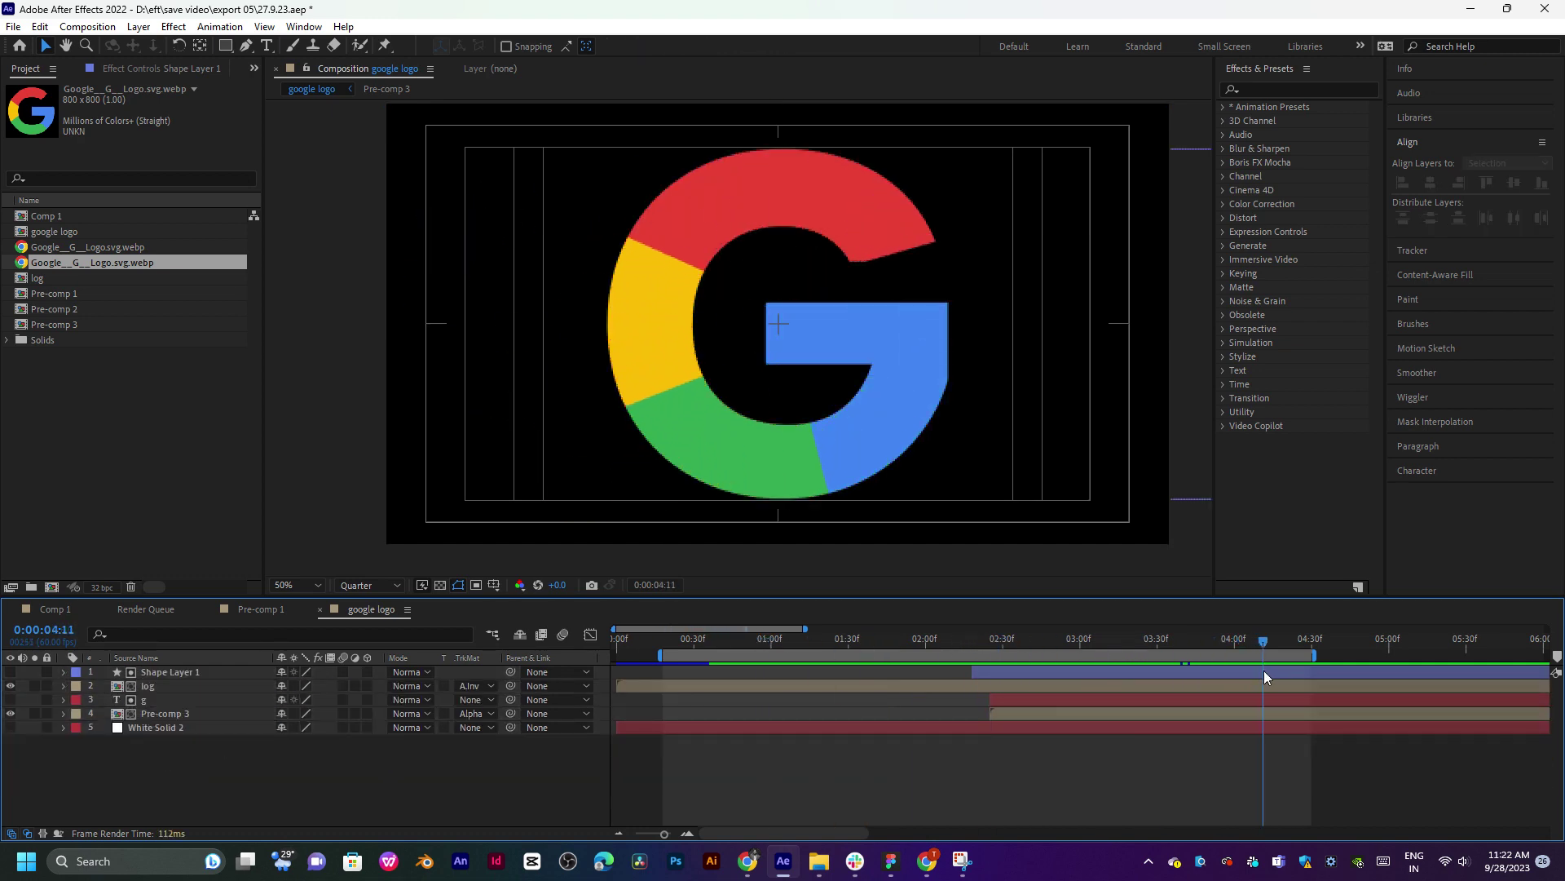
left_click(267, 45)
left_click(517, 440)
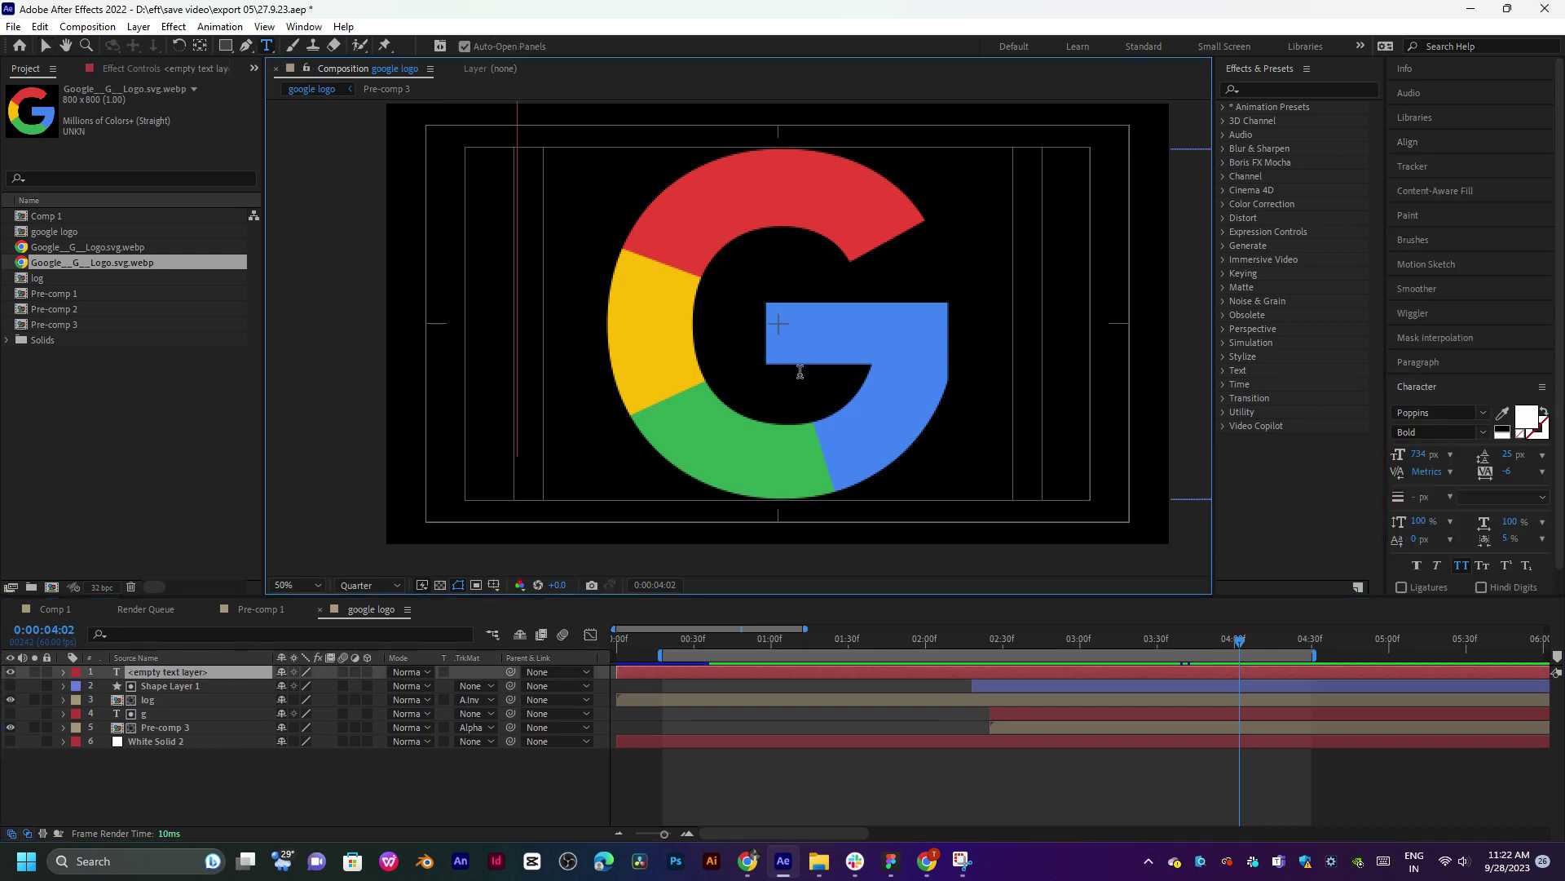
type("ok")
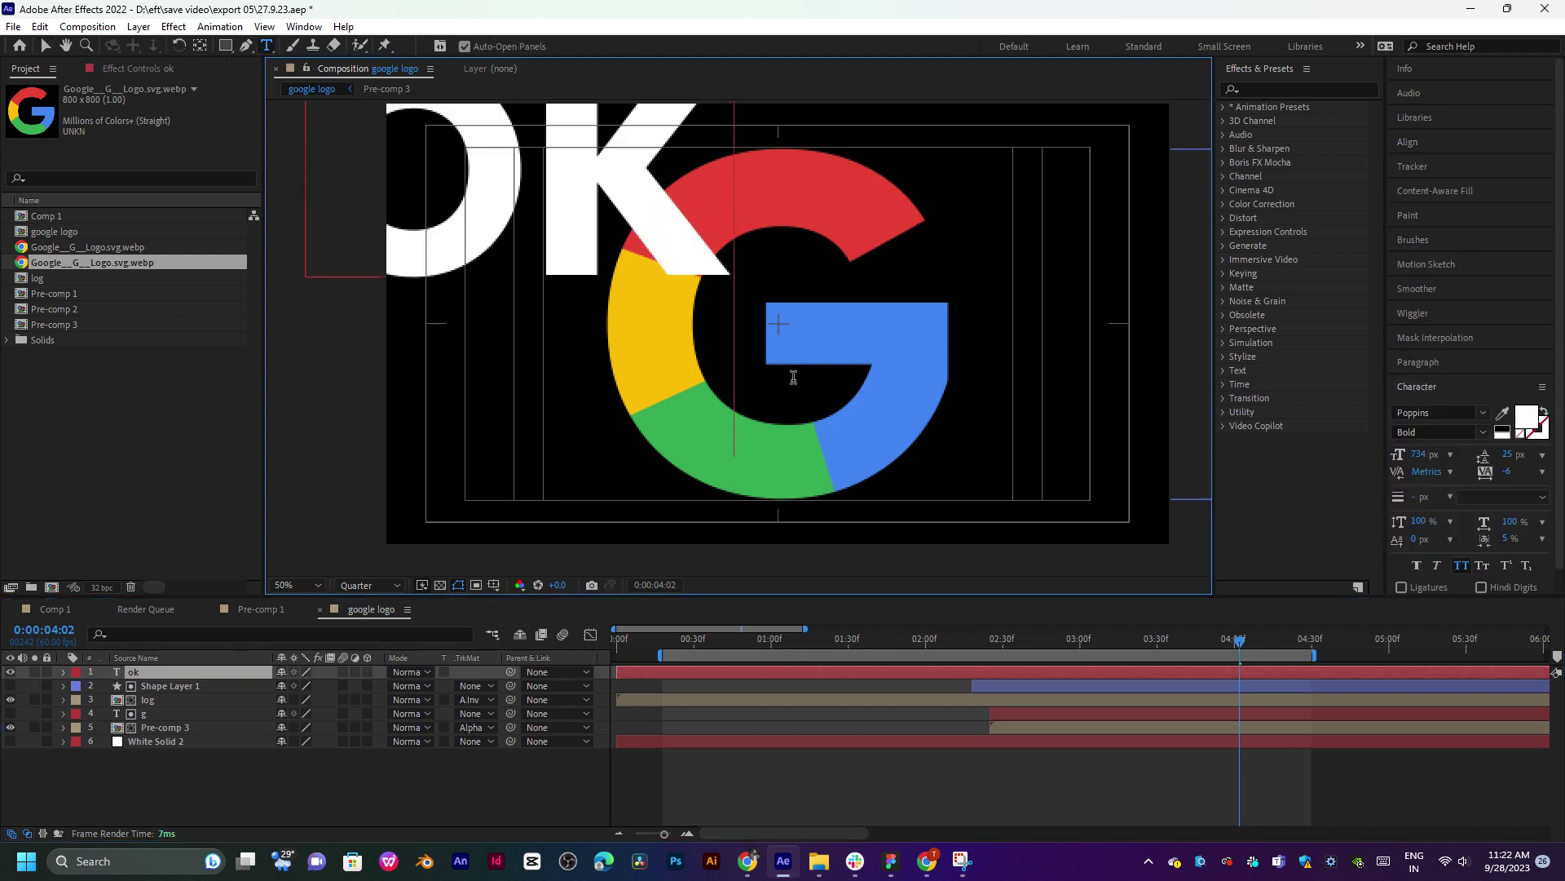
left_click_drag(578, 425, 843, 566)
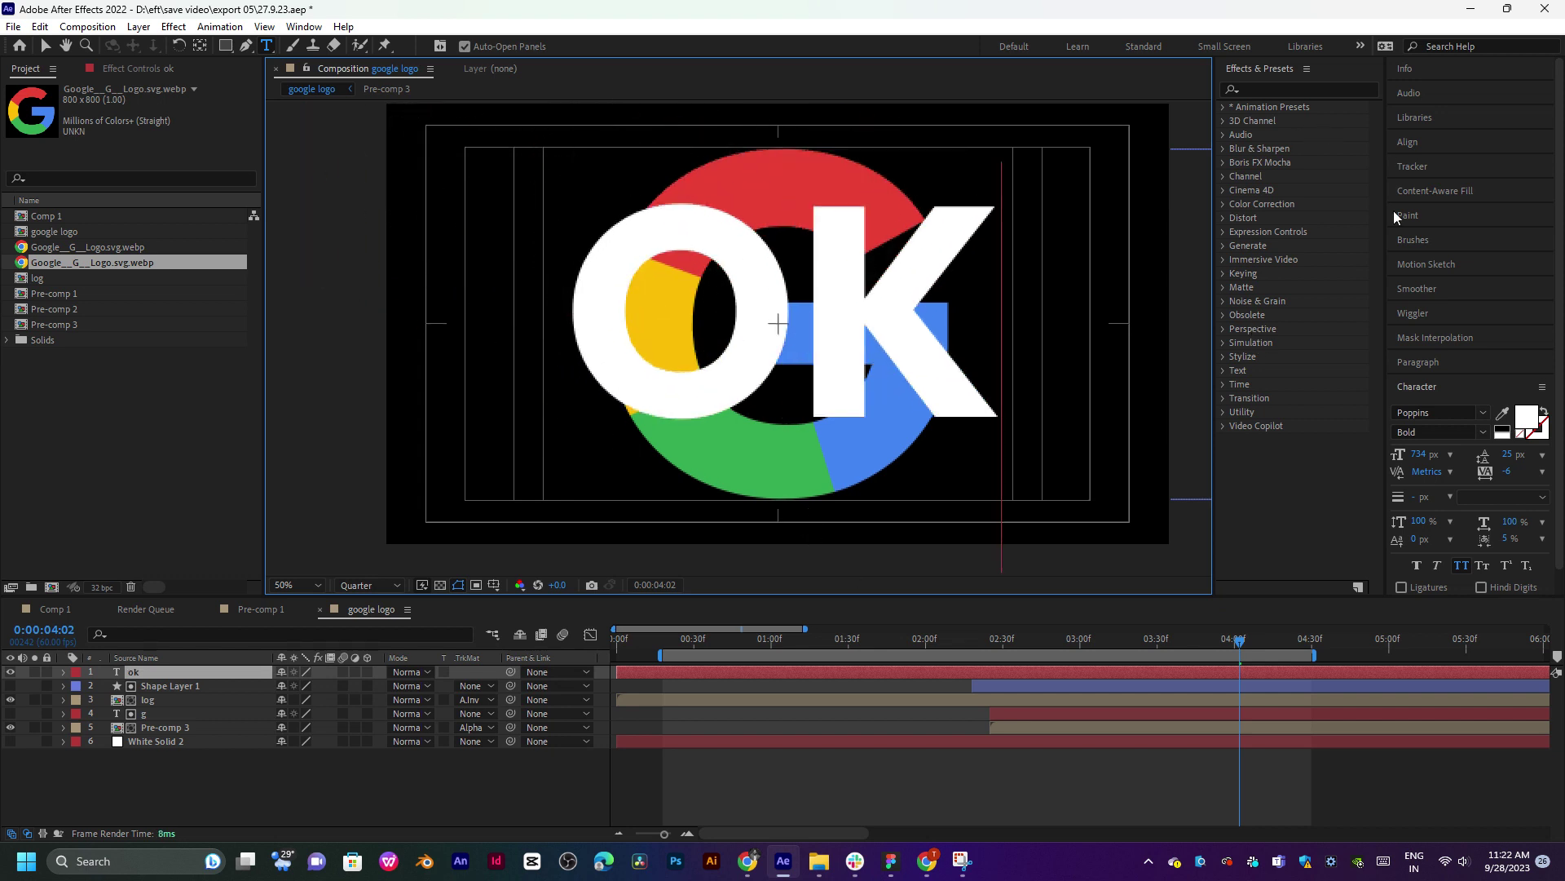
left_click(1521, 418)
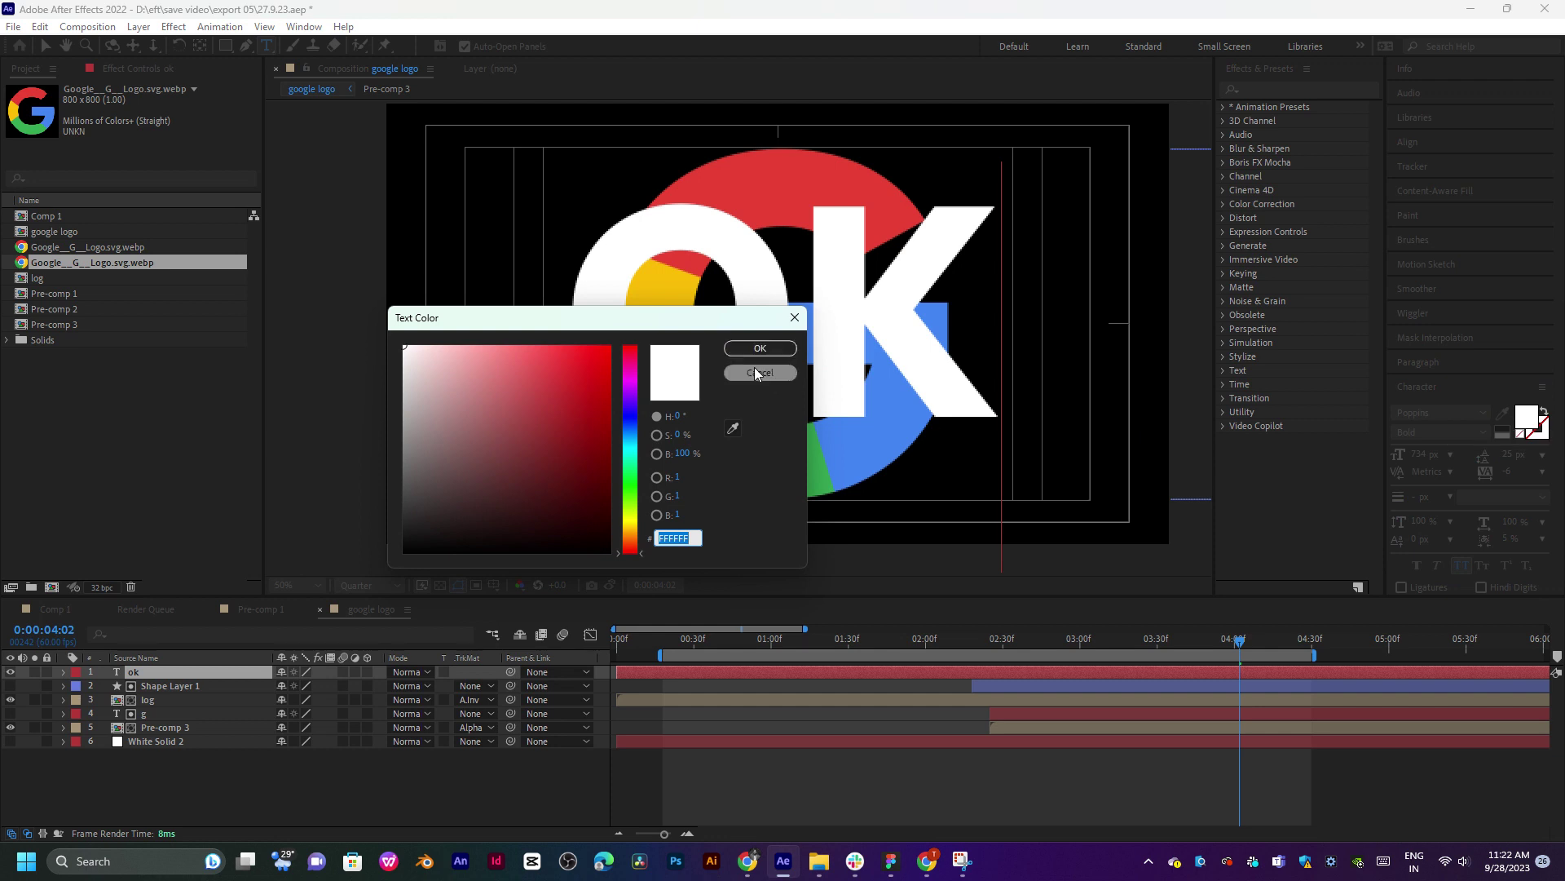
left_click(755, 367)
left_click(405, 796)
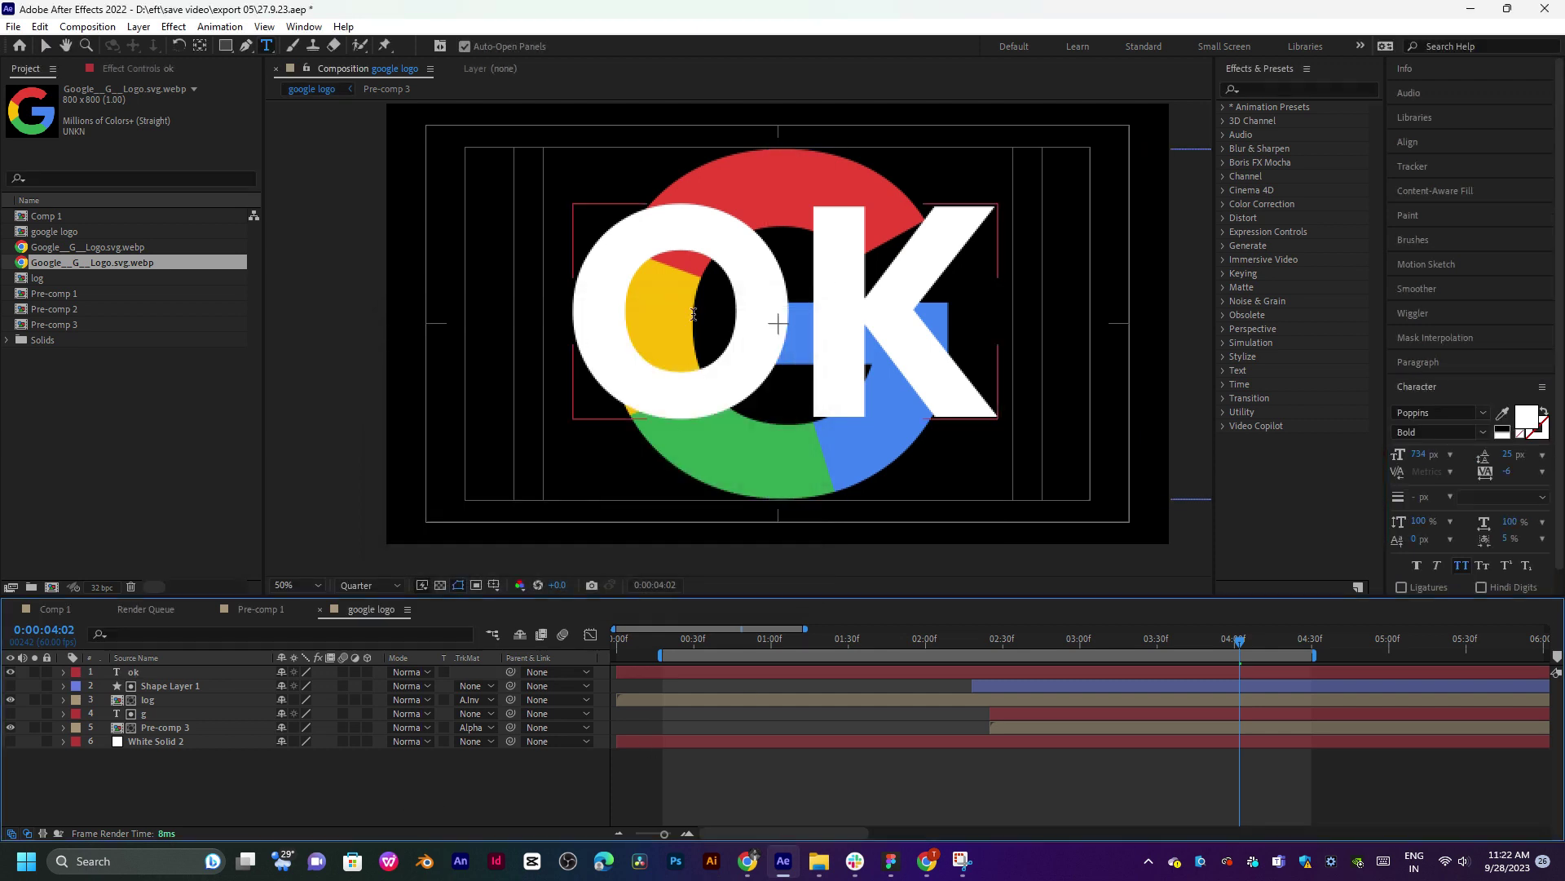
Select the "ok" text layer and inspect it over the logo at 100% magnification.
left_click(145, 672)
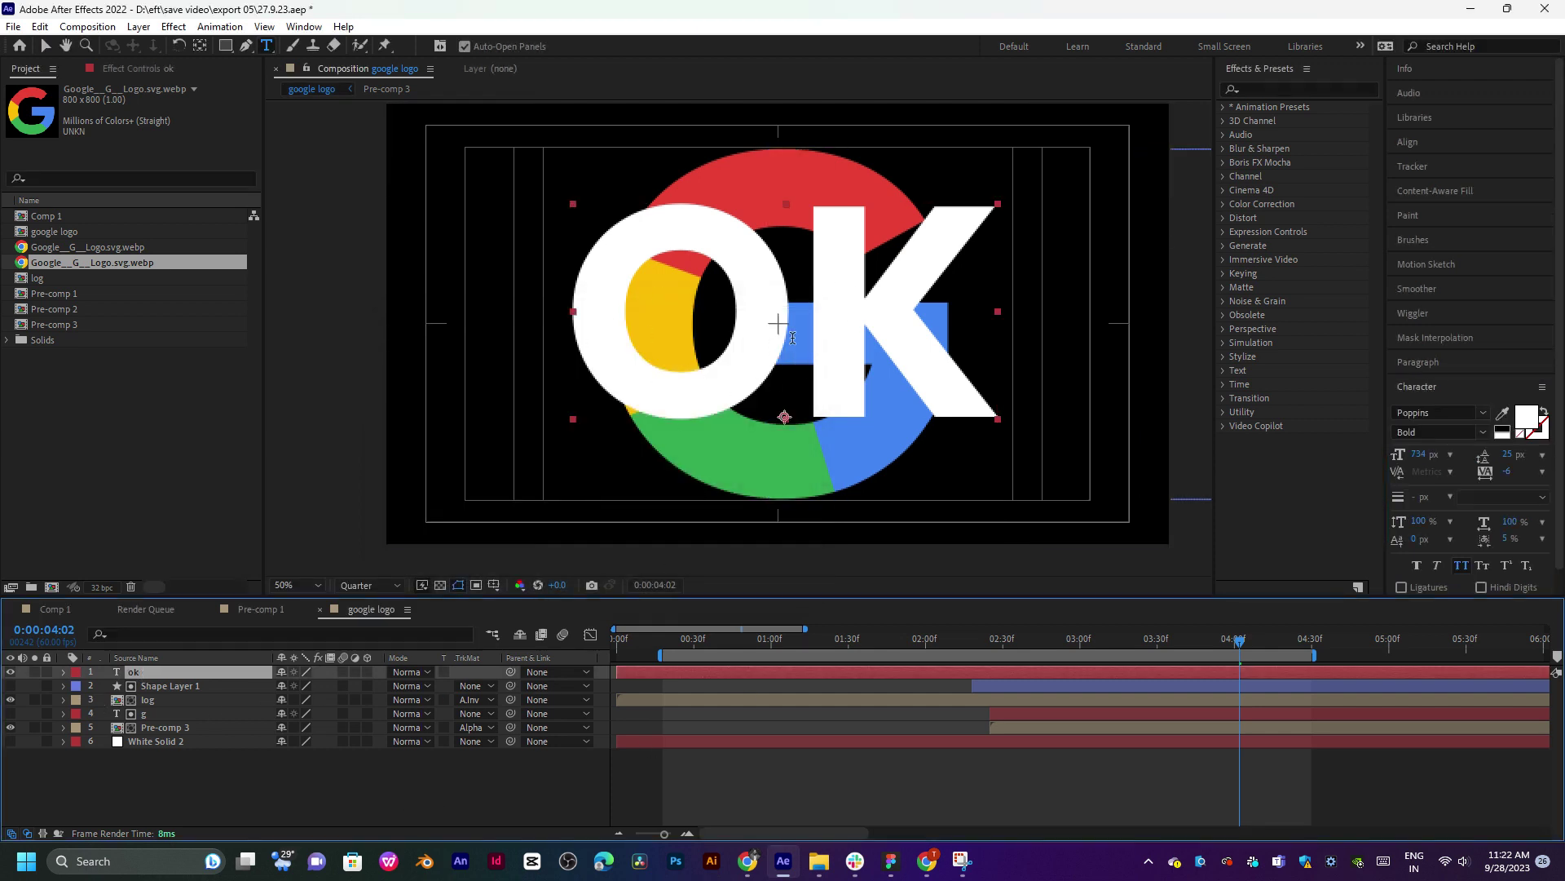
scroll(815, 343, "up", 1)
scroll(816, 342, "down", 1)
key("space")
scroll(821, 283, "up", 2)
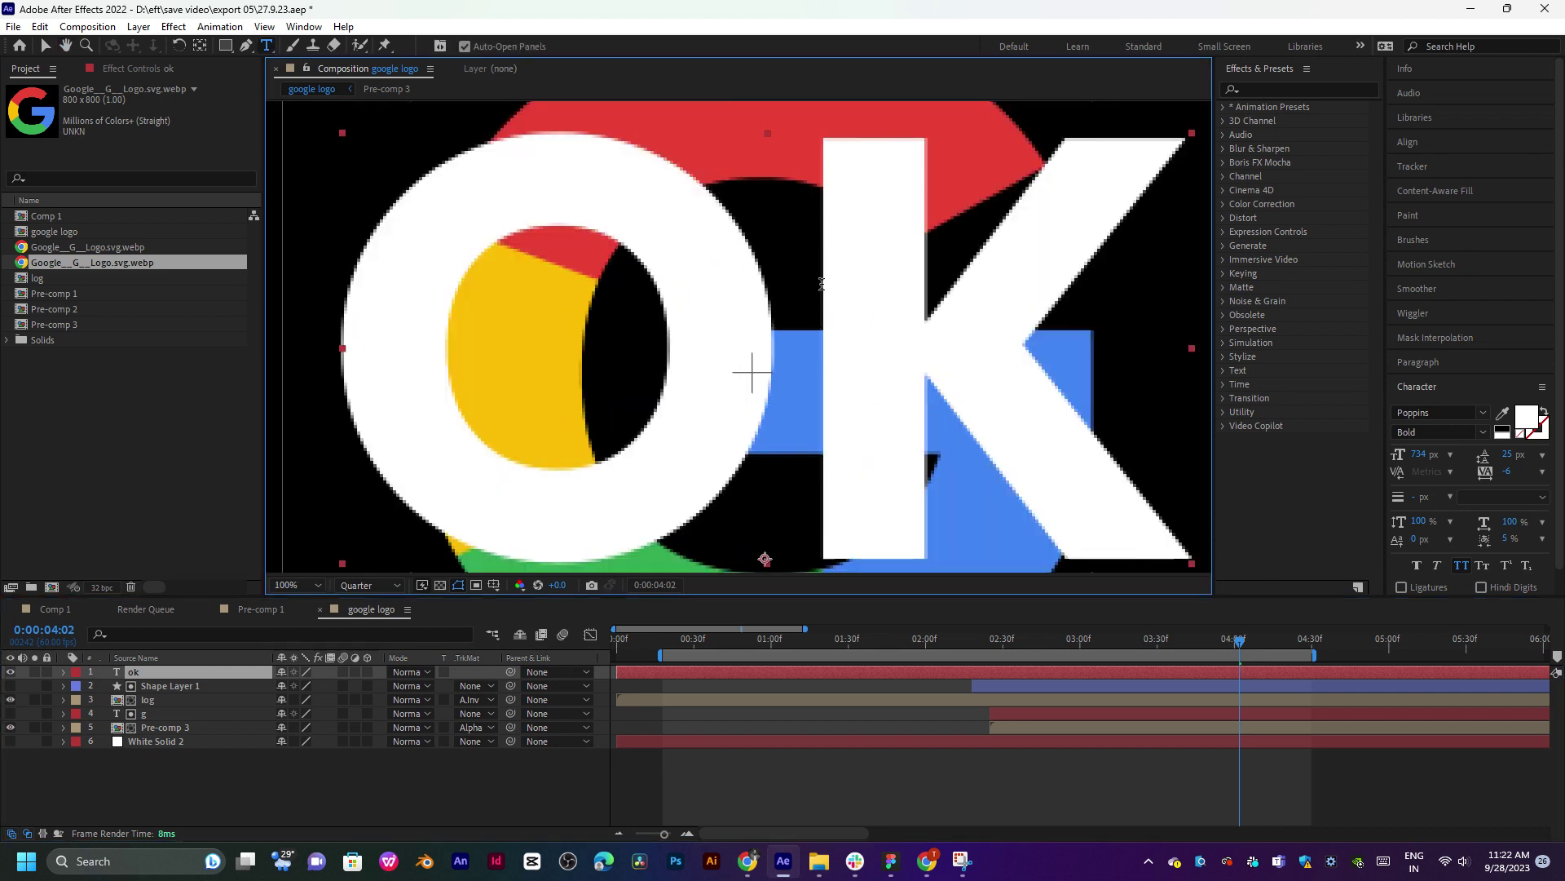